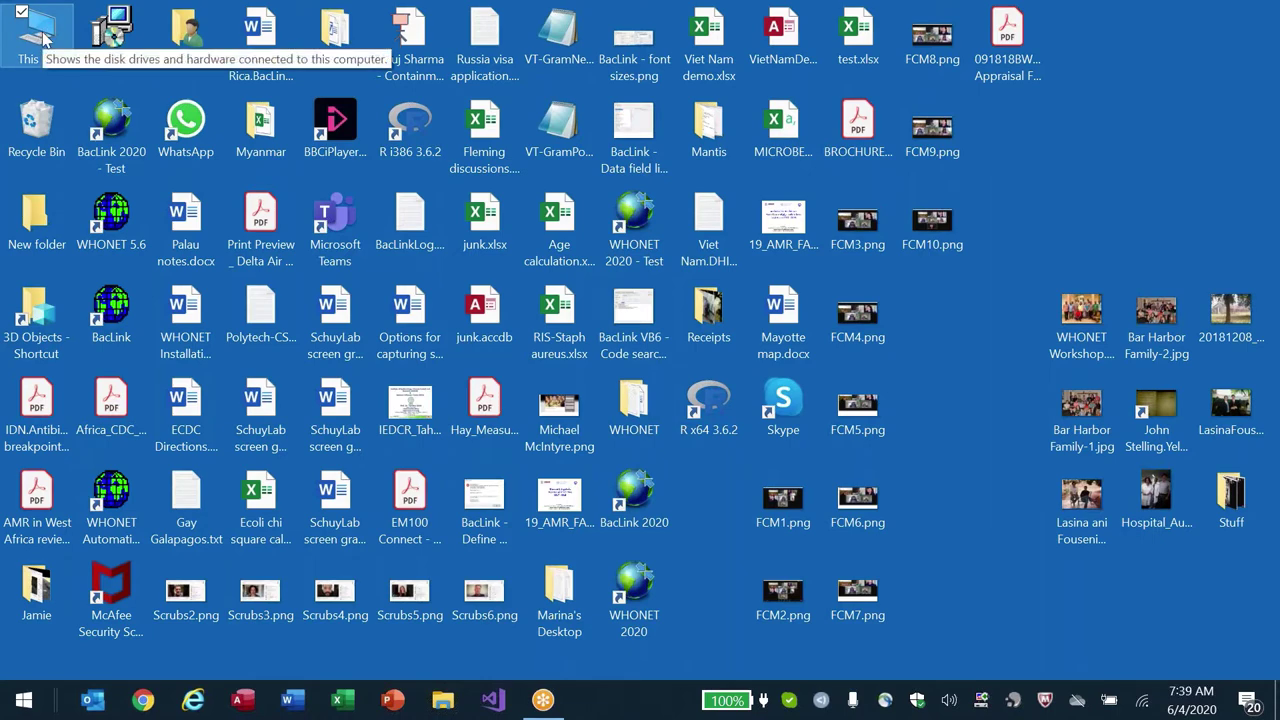
- Open the Documents folder inside the WHONET folder on the Local Disk (C:)
double_click(43, 37)
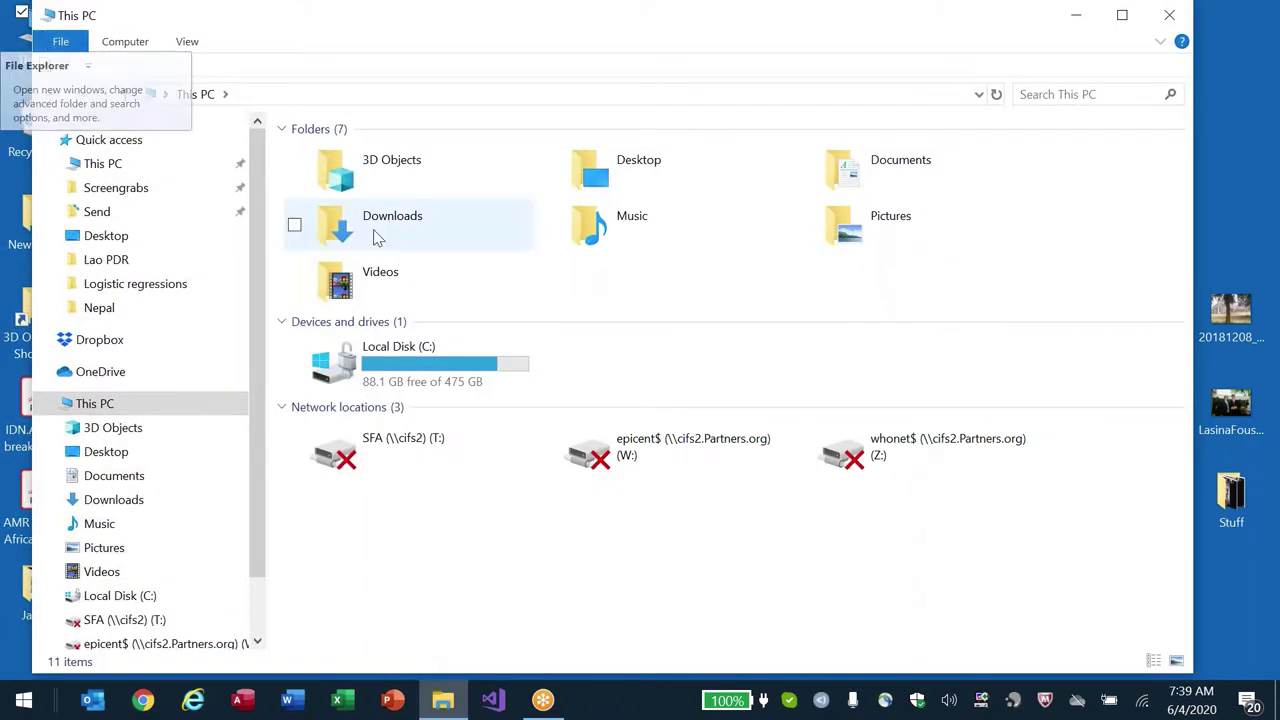
double_click(440, 370)
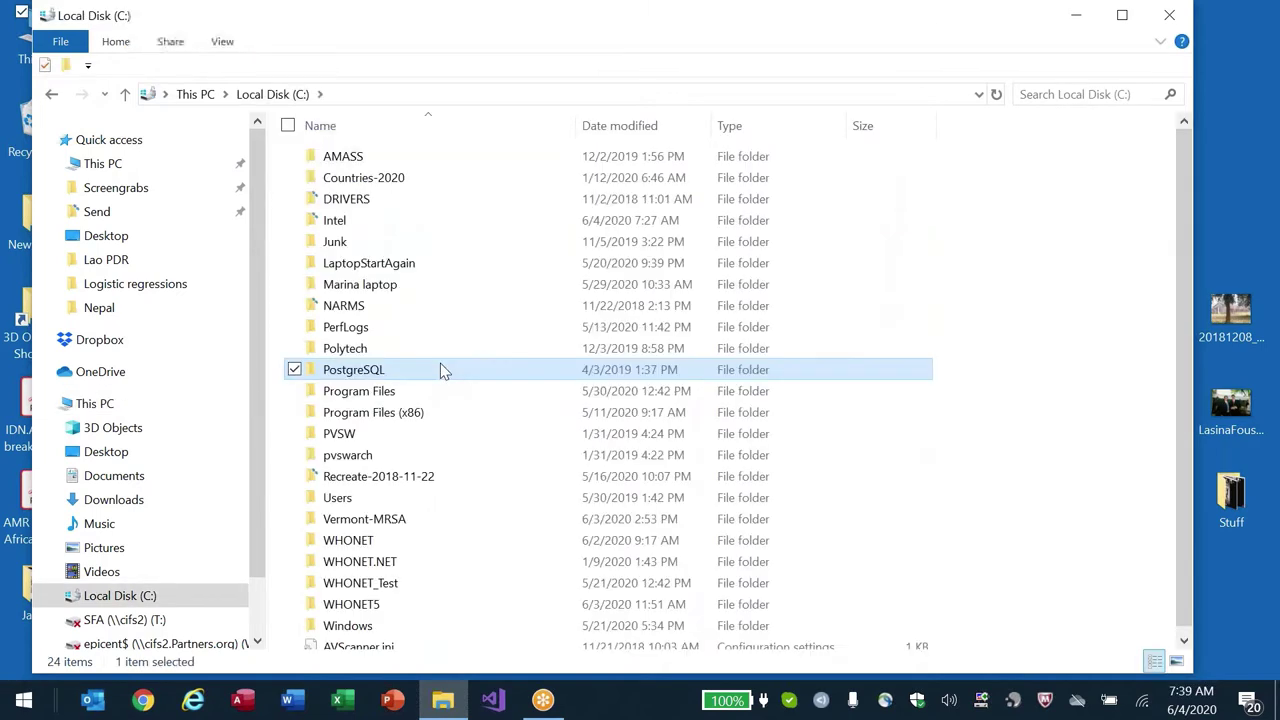
key("w")
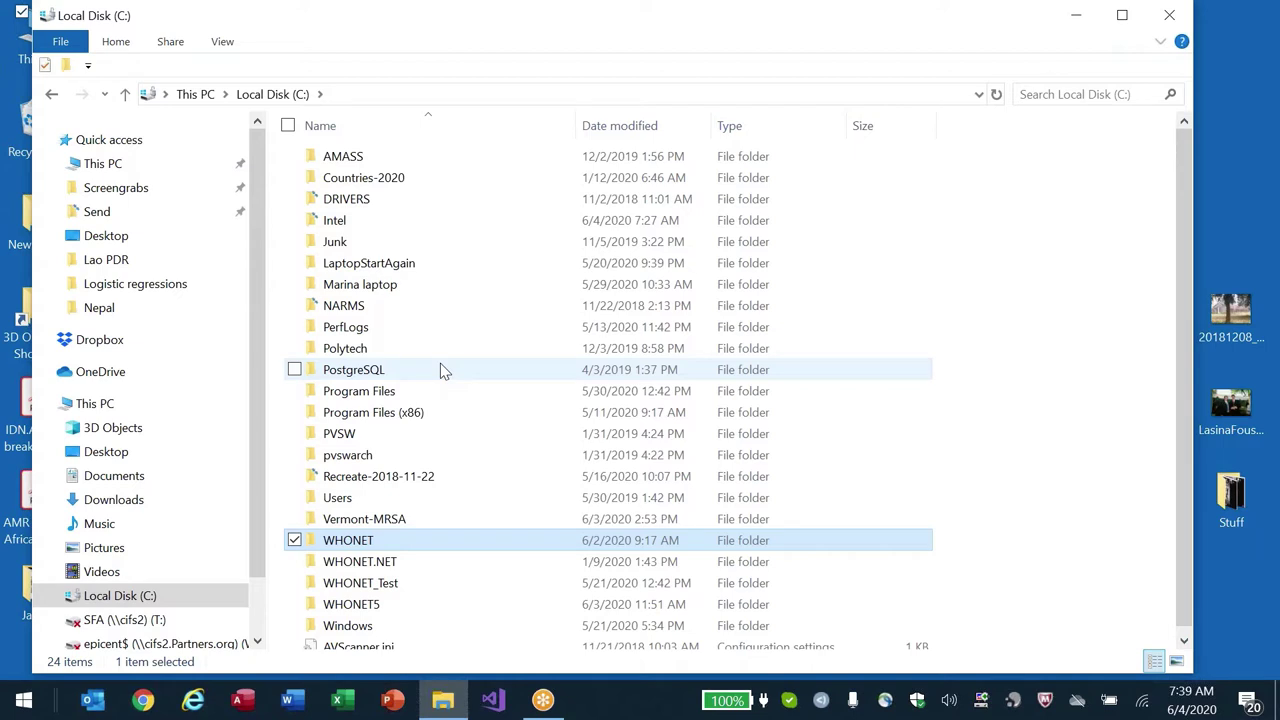
key("Return")
key("Down")
key("Down")
key("Down")
key("Down")
key("Down")
key("Down")
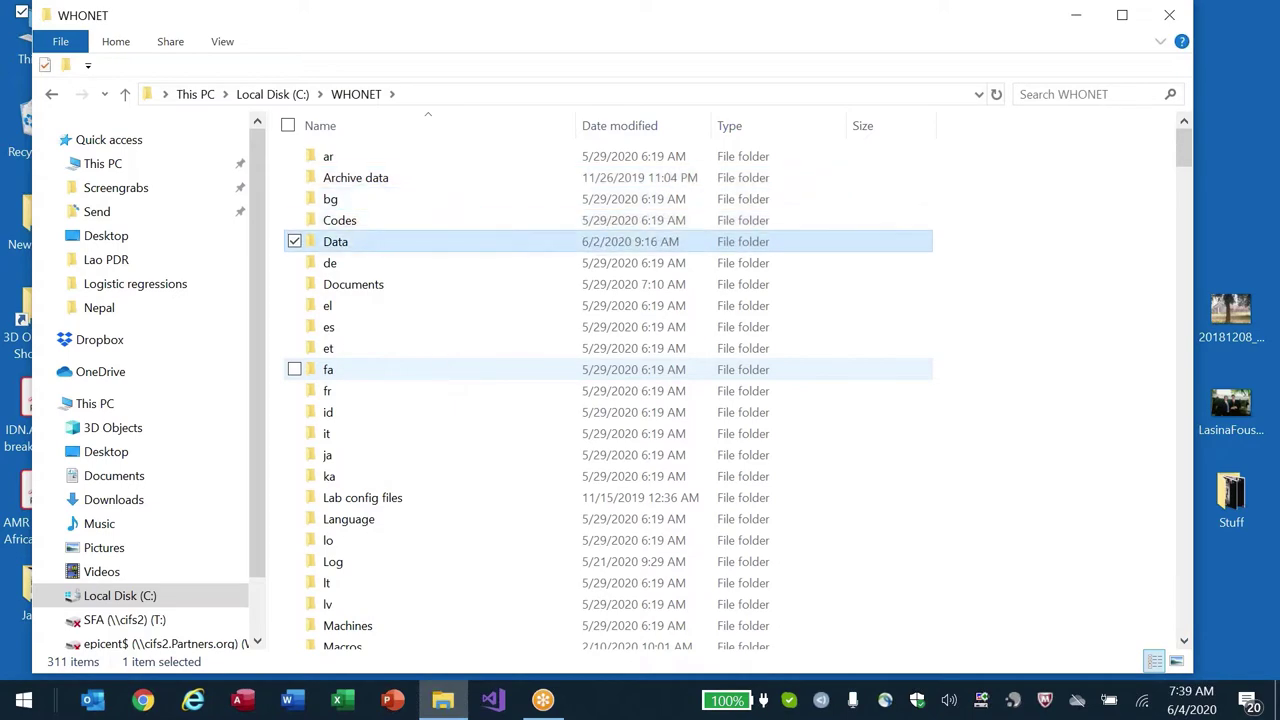
key("Return")
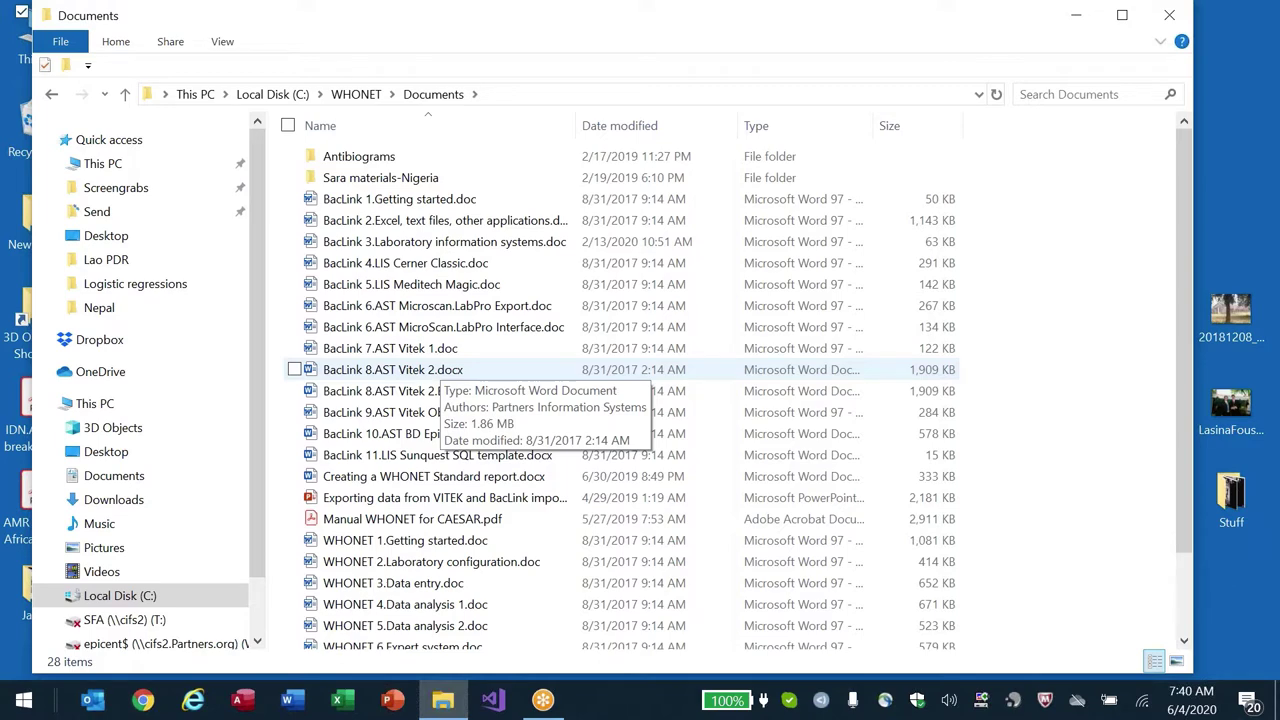
- Look through the list of BacLink and WHONET guides in the Documents folder
left_click(410, 203)
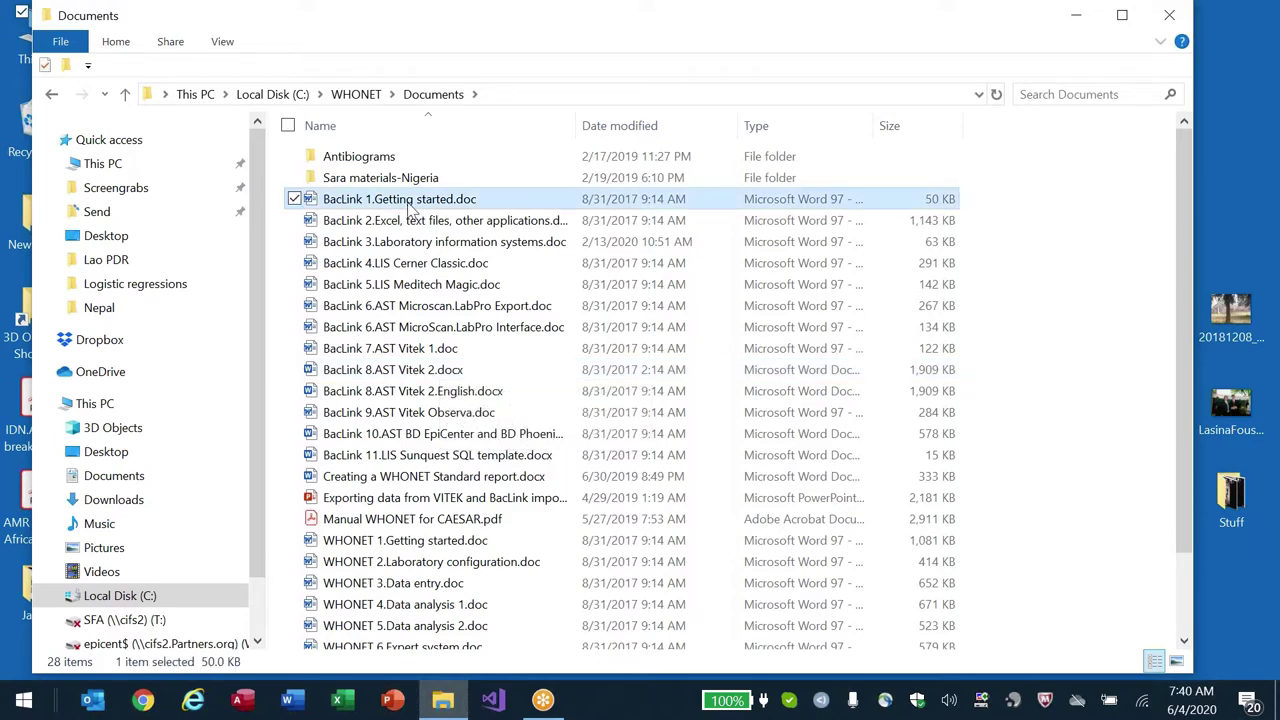
key("shift+Down")
key("shift+Down")
key("shift+Down")
key("shift+Down")
key("shift+Down")
key("shift+Down")
key("shift+Down")
key("shift+Down")
key("shift+Down")
key("shift+Down")
key("Down")
key("Down")
key("Down")
key("Down")
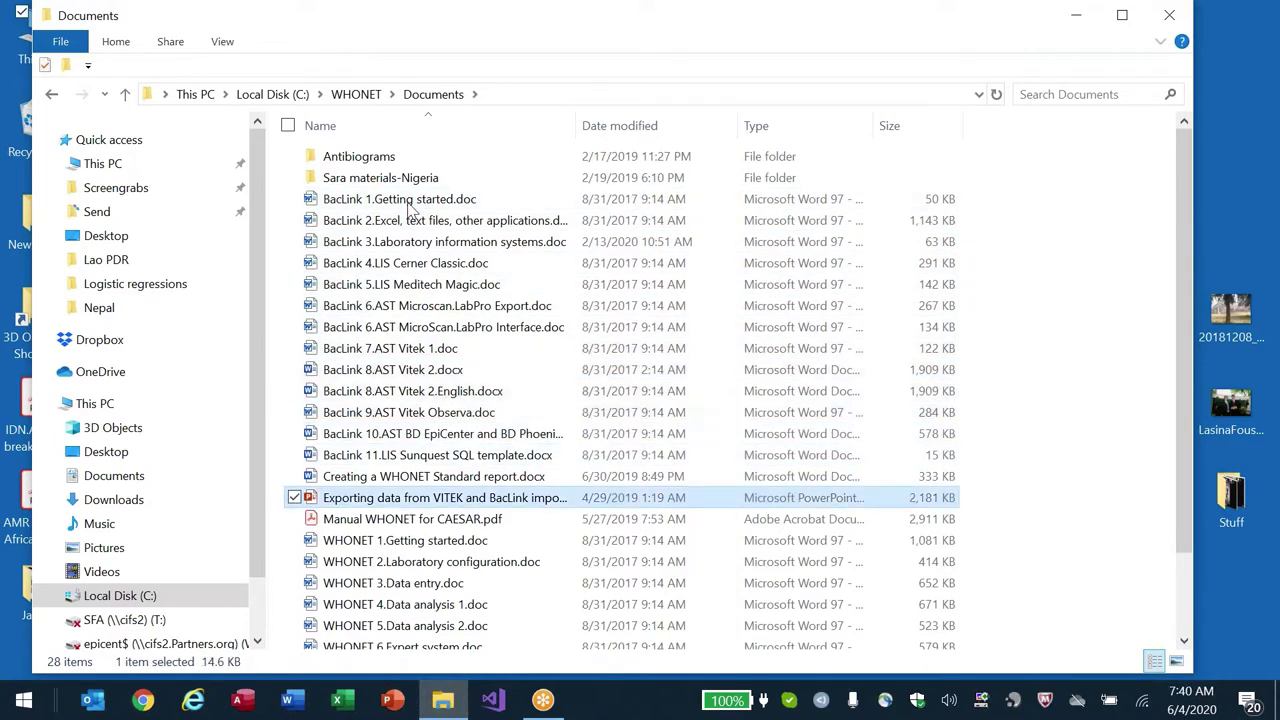
key("Down")
key("Down")
key("Down")
key("Down")
key("Down")
key("Up")
key("Up")
key("Down")
key("Down")
key("Down")
key("Down")
key("Down")
key("Down")
key("Down")
key("Down")
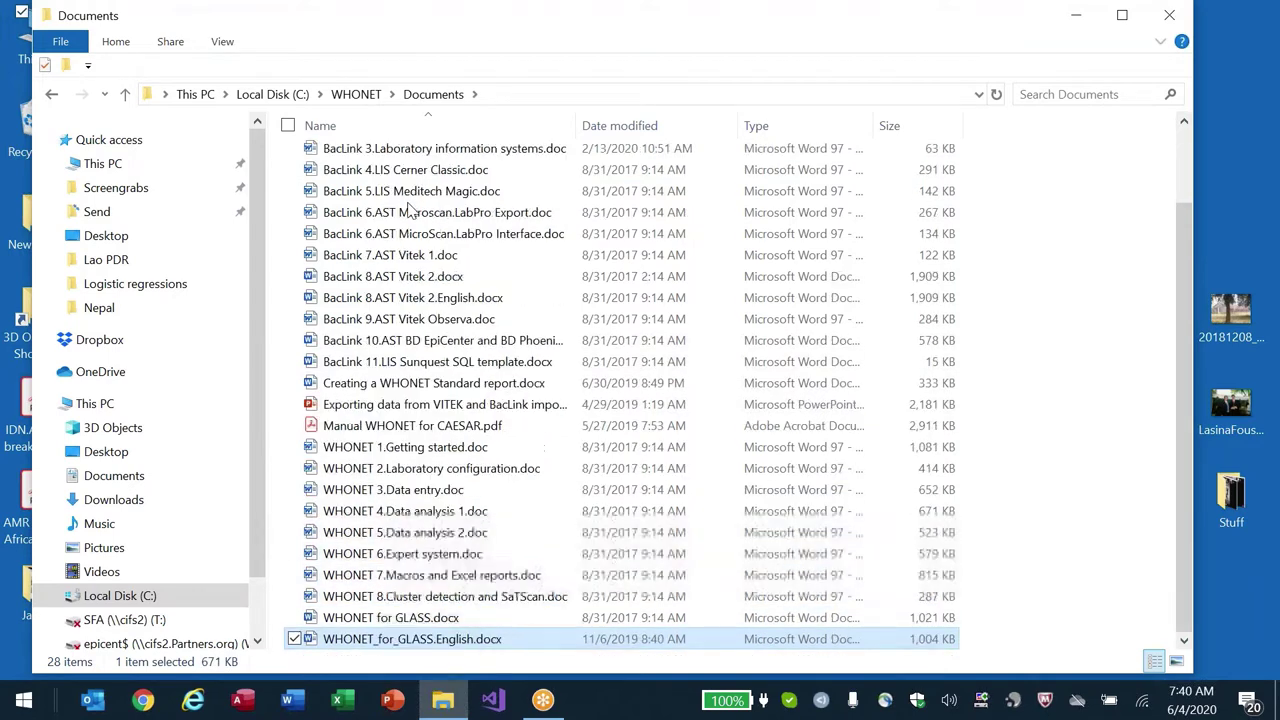
key("Up")
key("Up")
key("Up")
key("Up")
key("Up")
key("Up")
key("Up")
key("Up")
key("Up")
key("Up")
key("Up")
key("Up")
key("Up")
key("Up")
key("Up")
key("Up")
key("Up")
key("Up")
key("Up")
key("Up")
key("Up")
key("Up")
key("Up")
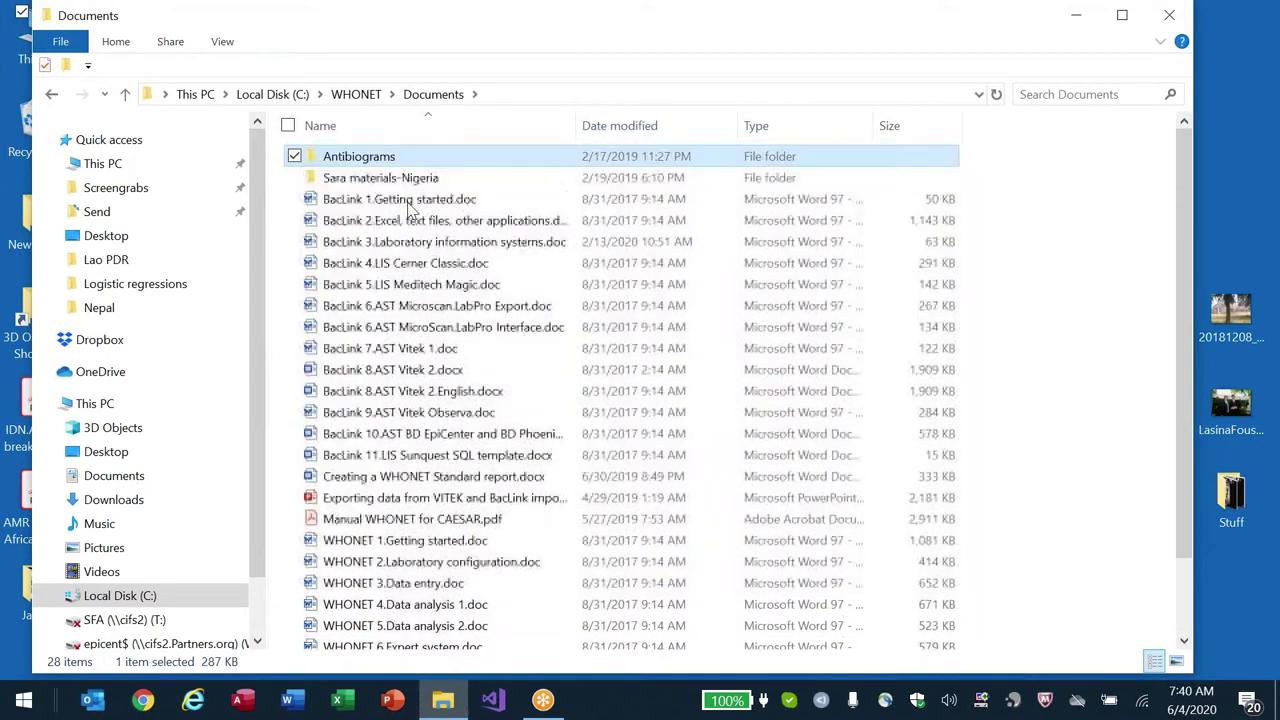
- Maximize the folder window and open the guide BacLink 8.AST Vitek 2.docx
key("Down")
key("Down")
key("Down")
key("Up")
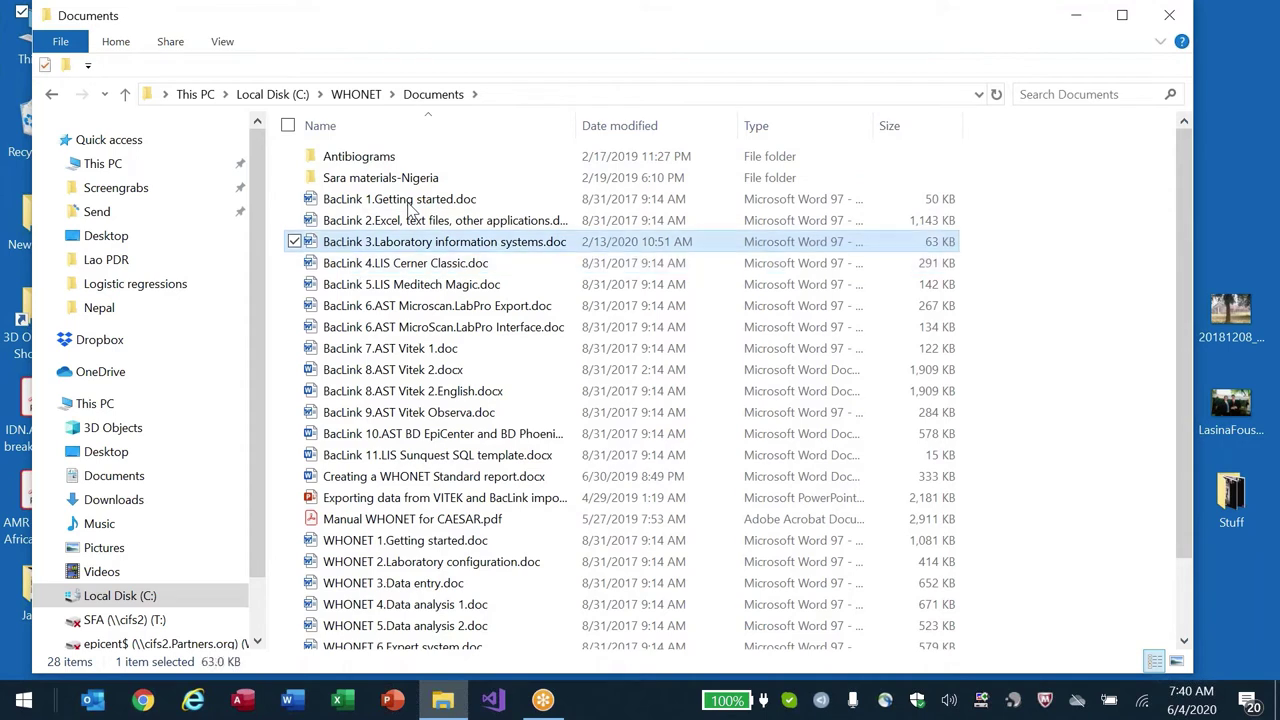
key("Down")
key("Down")
key("Down")
key("Down")
key("Down")
key("Down")
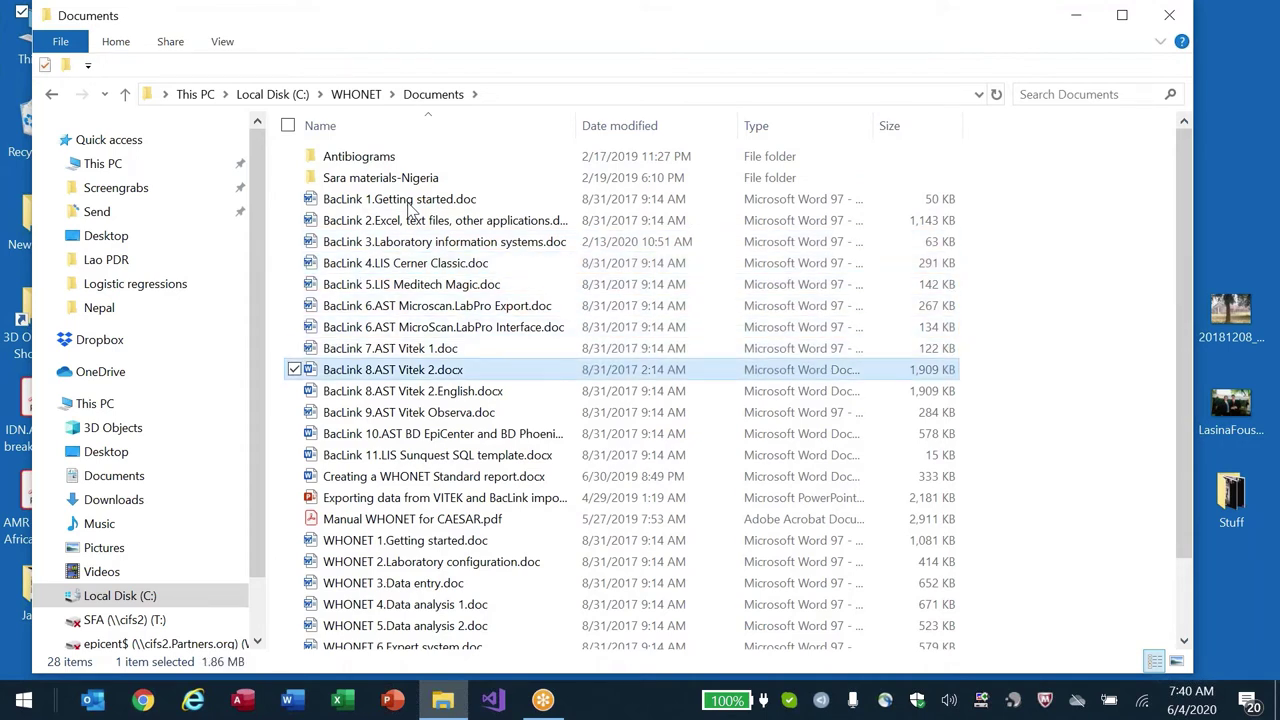
key("Down")
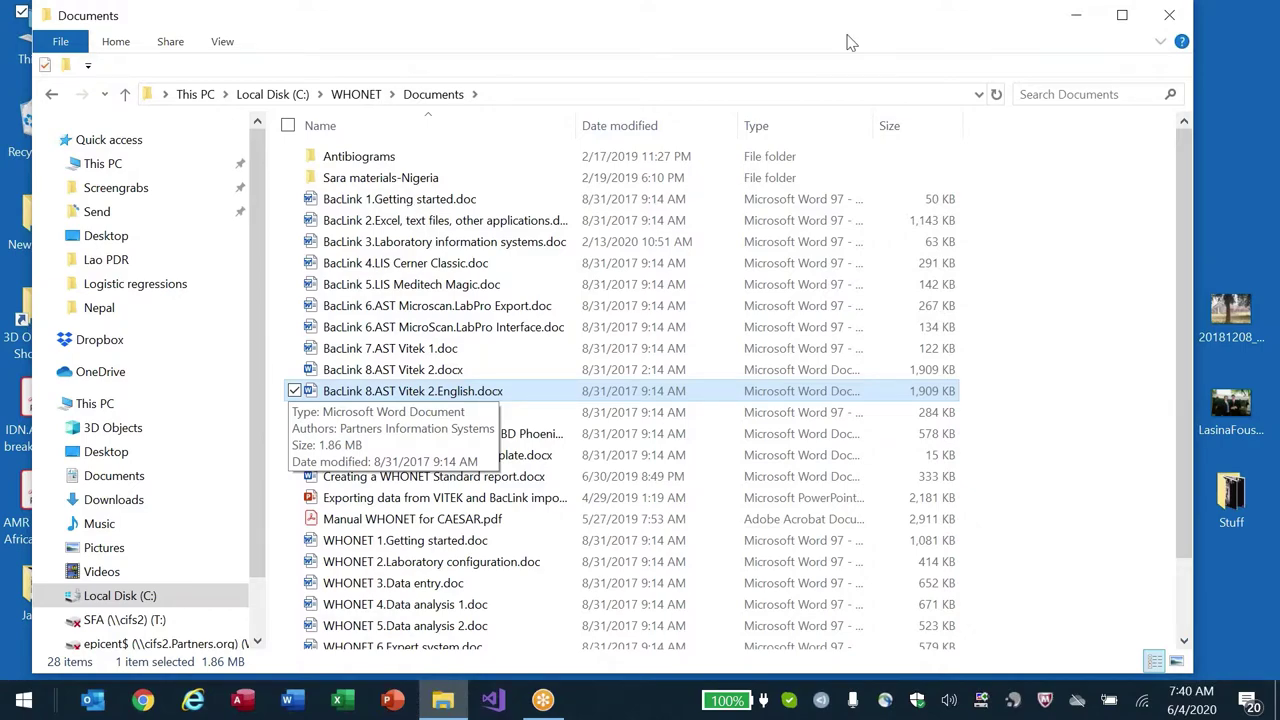
left_click_drag(846, 38, 897, 13)
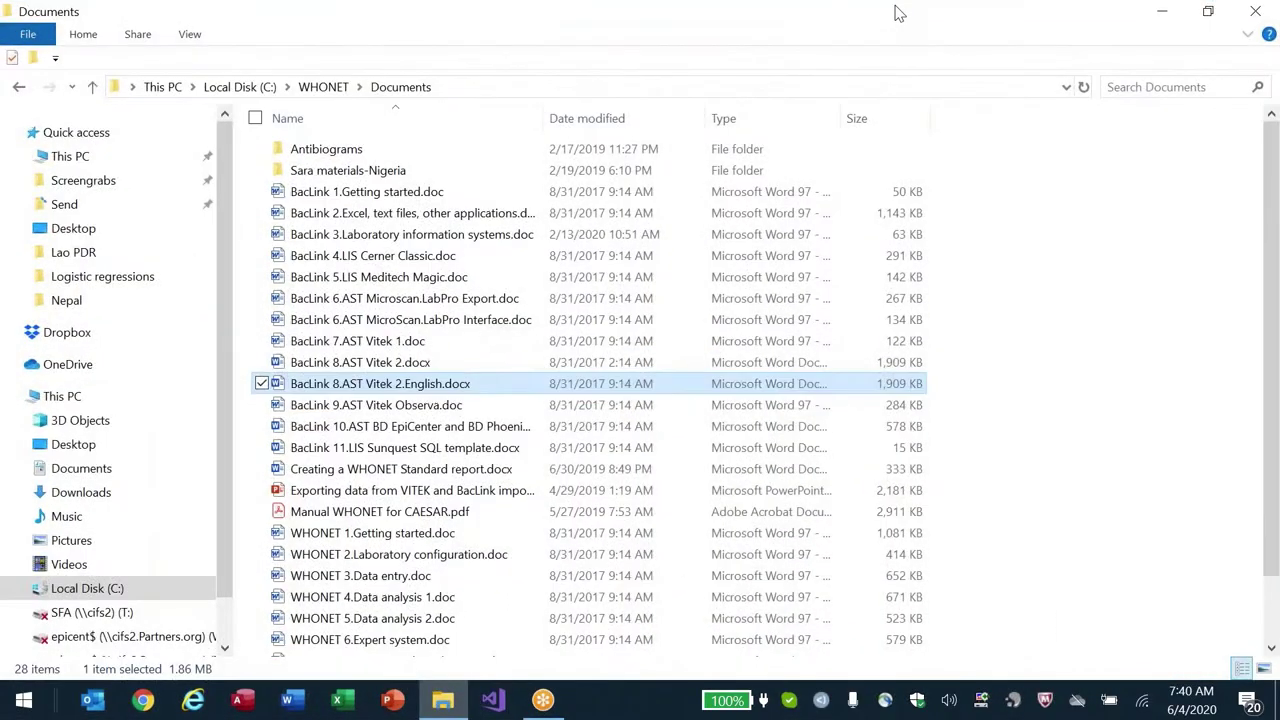
key("Up")
key("Down")
key("Up")
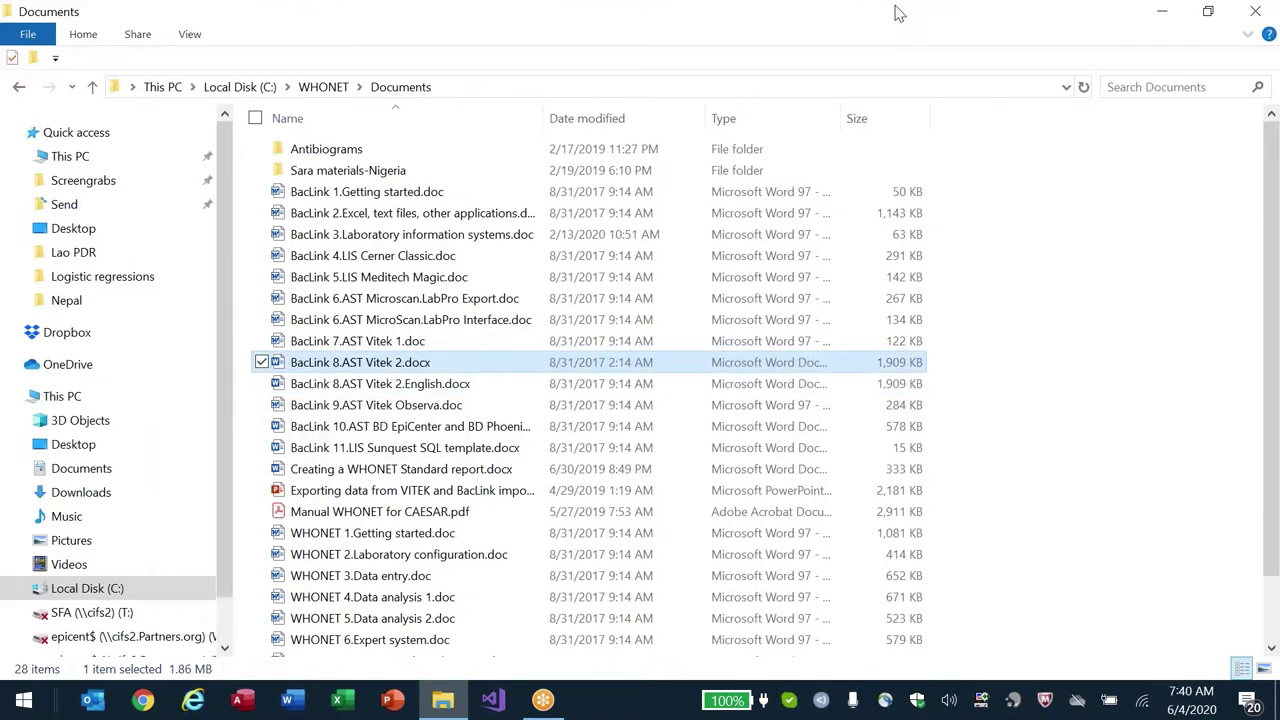
key("Return")
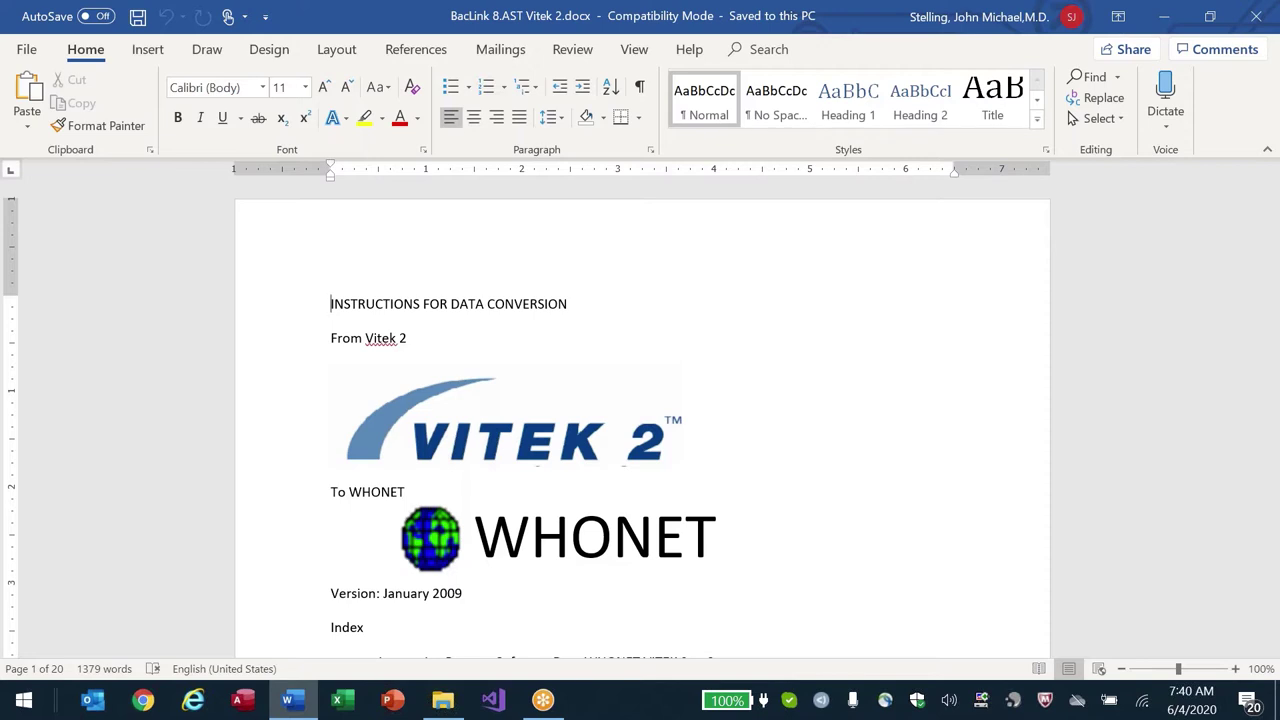
- Review the Vitek 2 guide's index and closely examine the circled Toolbox options in its VITEK 2 main view screenshot
scroll(640, 420, "down", 5)
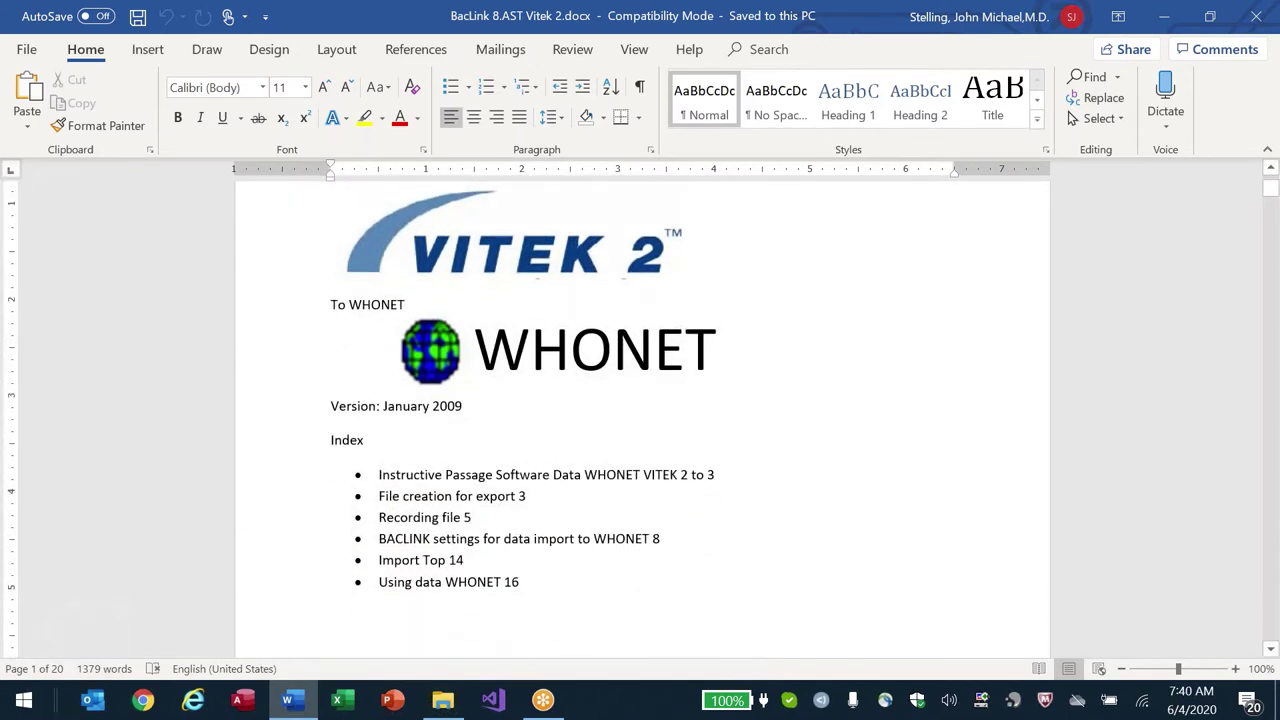
scroll(640, 420, "down", 1)
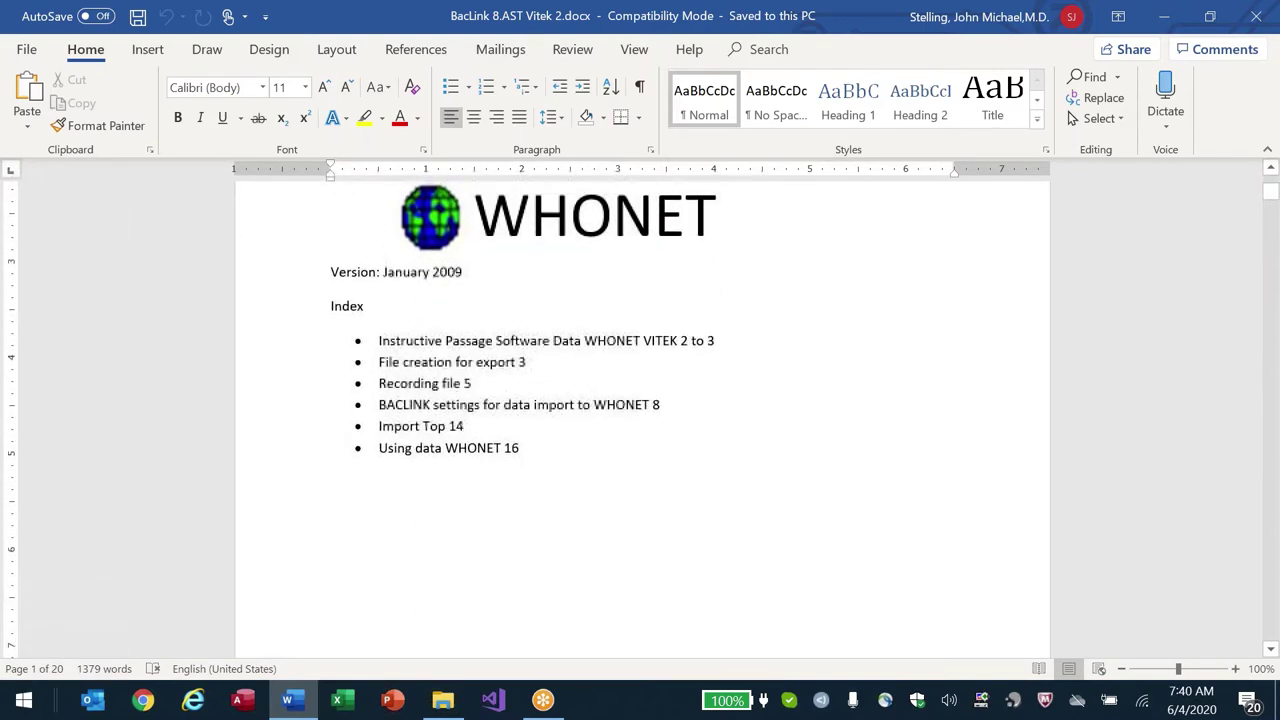
scroll(640, 420, "down", 2)
scroll(640, 420, "down", 6)
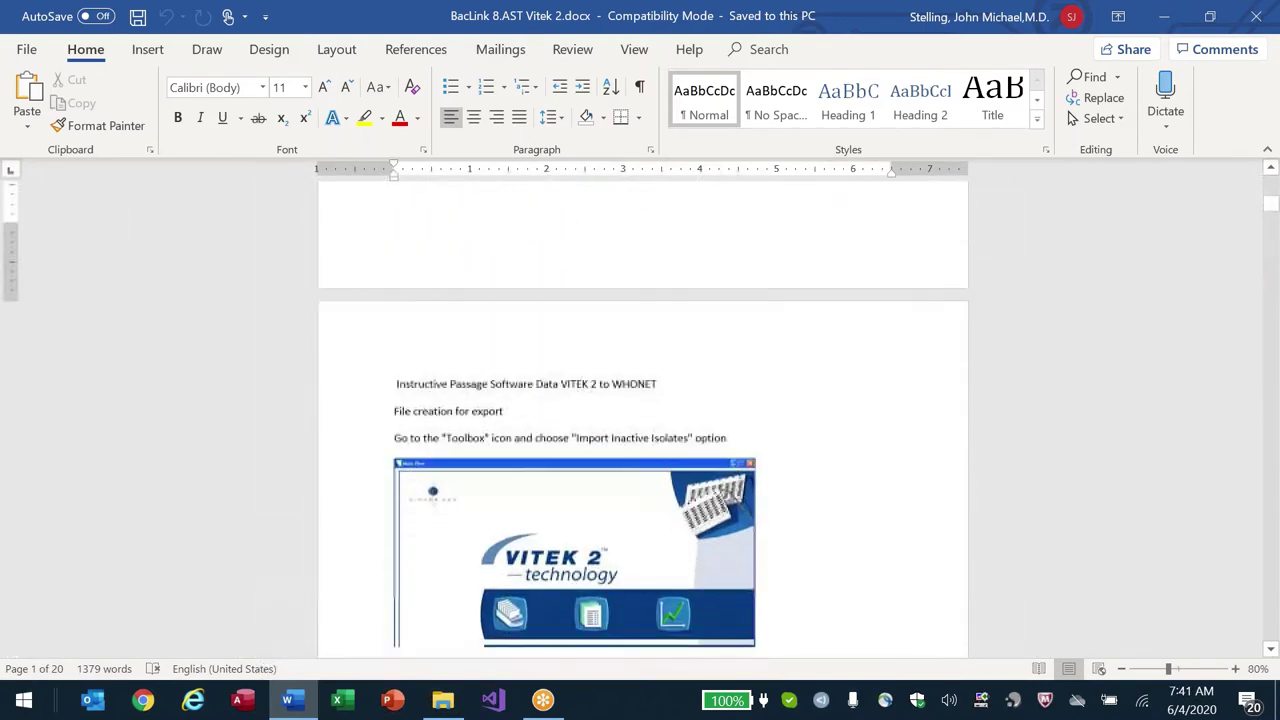
scroll(640, 420, "down", 1)
scroll(640, 420, "up", 6)
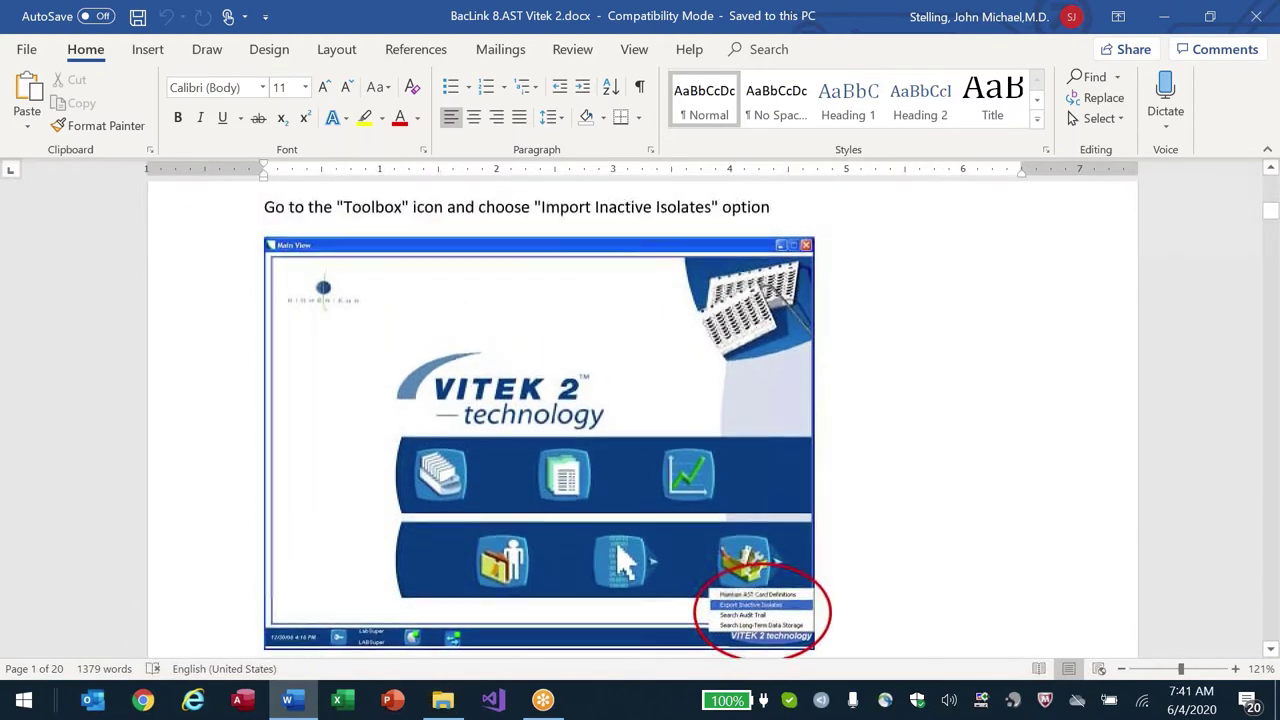
scroll(640, 420, "down", 2)
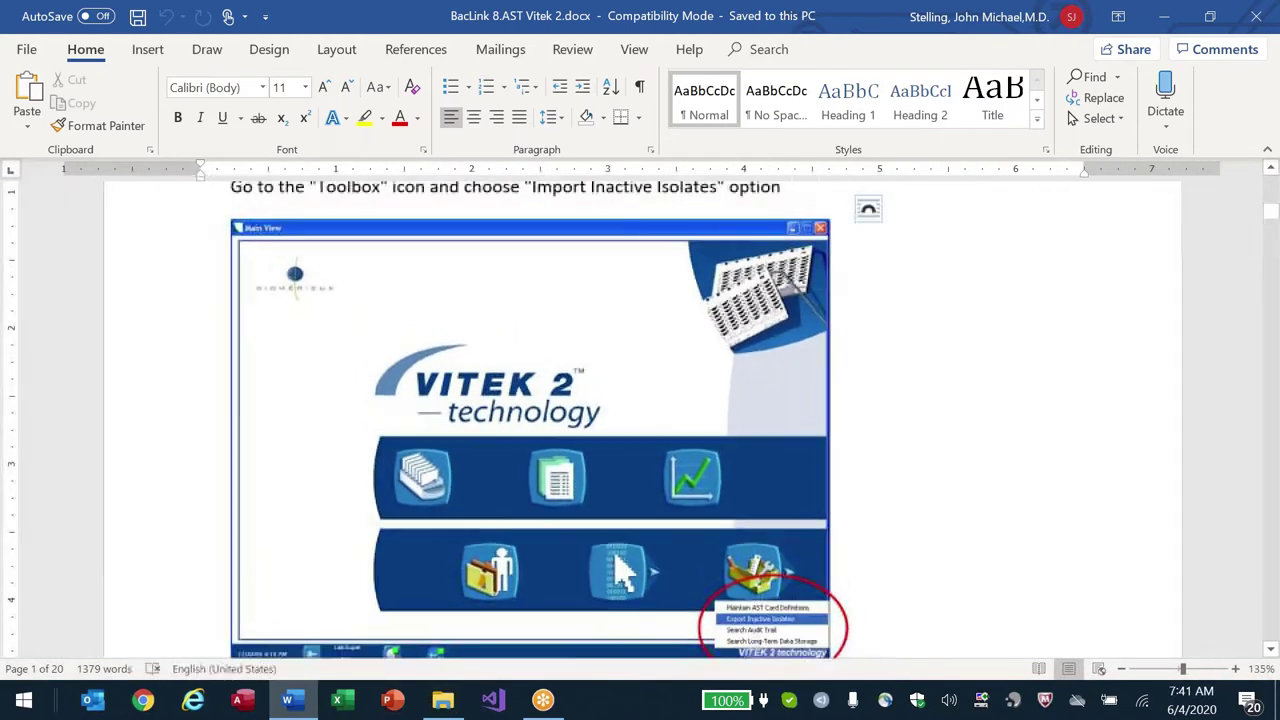
scroll(640, 420, "down", 1)
left_click(540, 430)
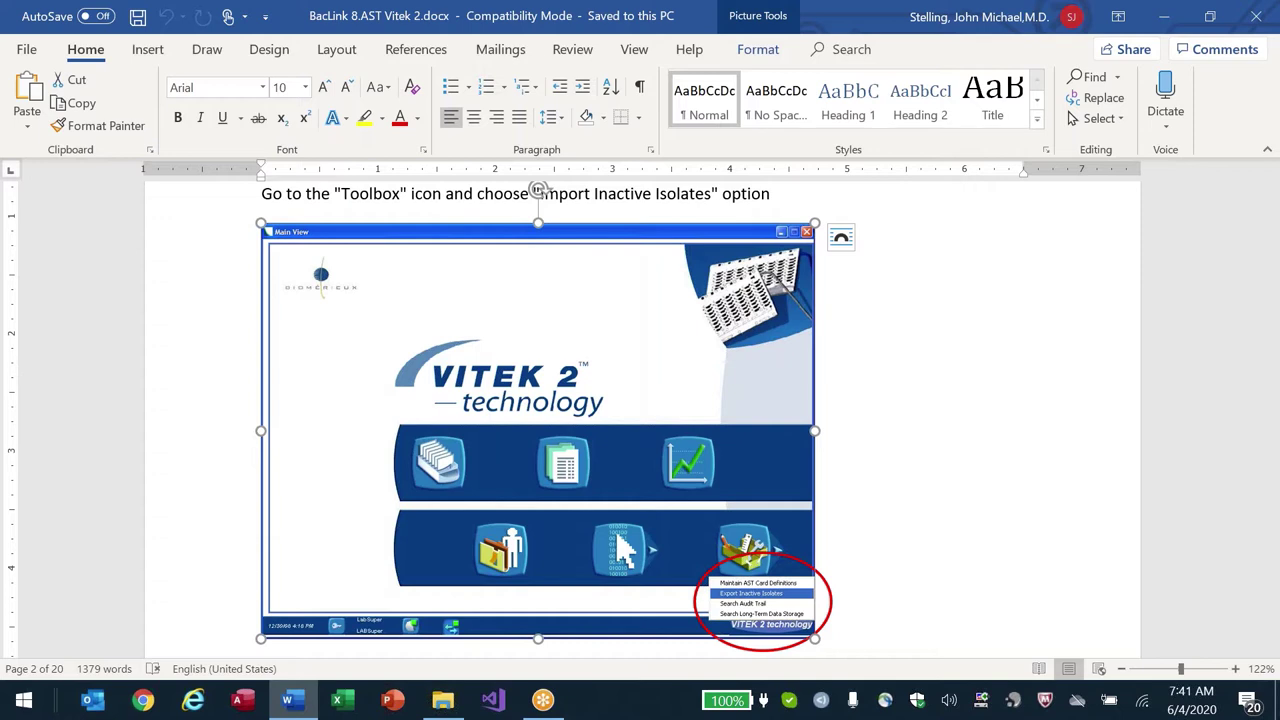
scroll(780, 600, "up", 15)
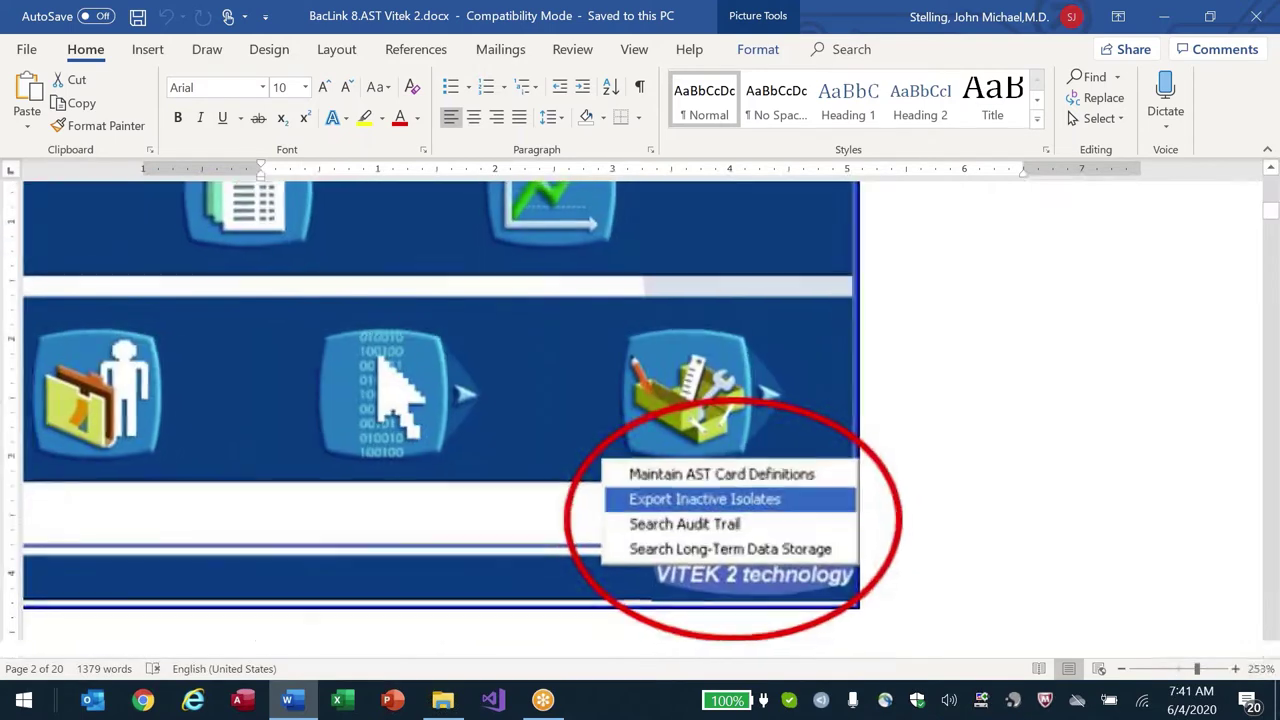
scroll(640, 410, "down", 14)
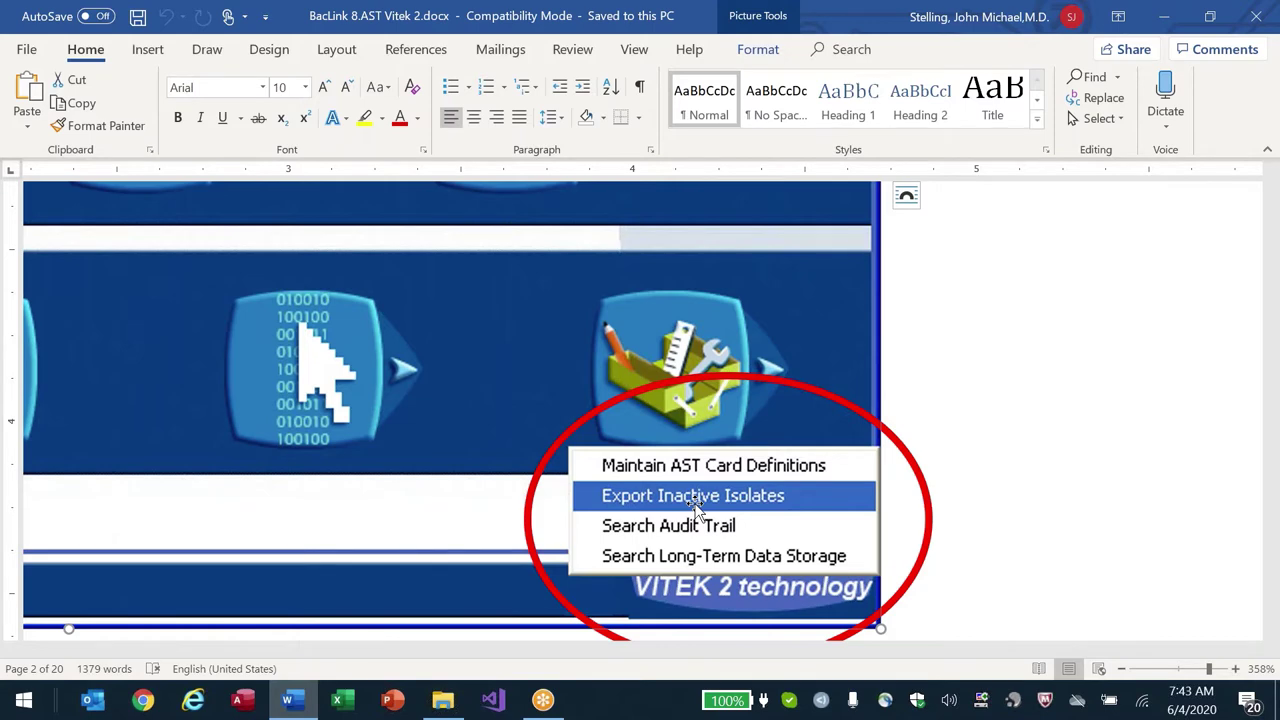
- Delete the large red ellipse overlapping the Organisms list in the guide's Export Inactive Isolates screenshot
scroll(697, 510, "down", 15)
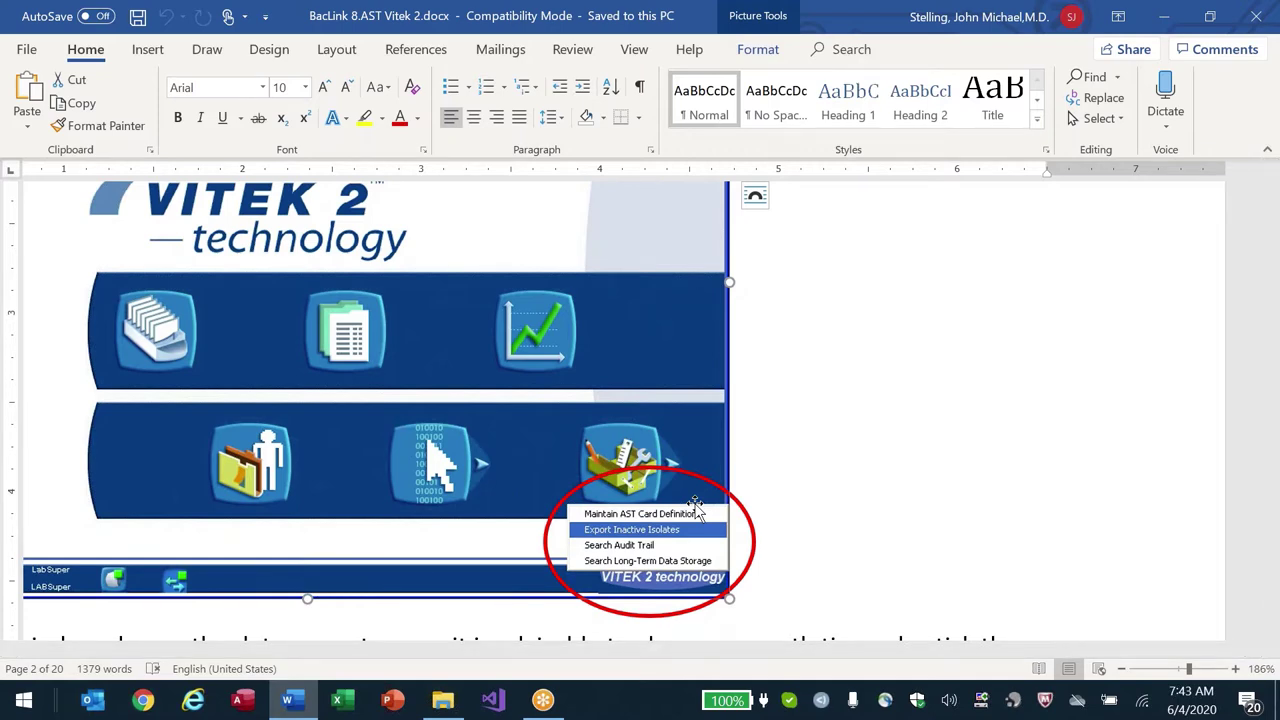
scroll(697, 510, "down", 7)
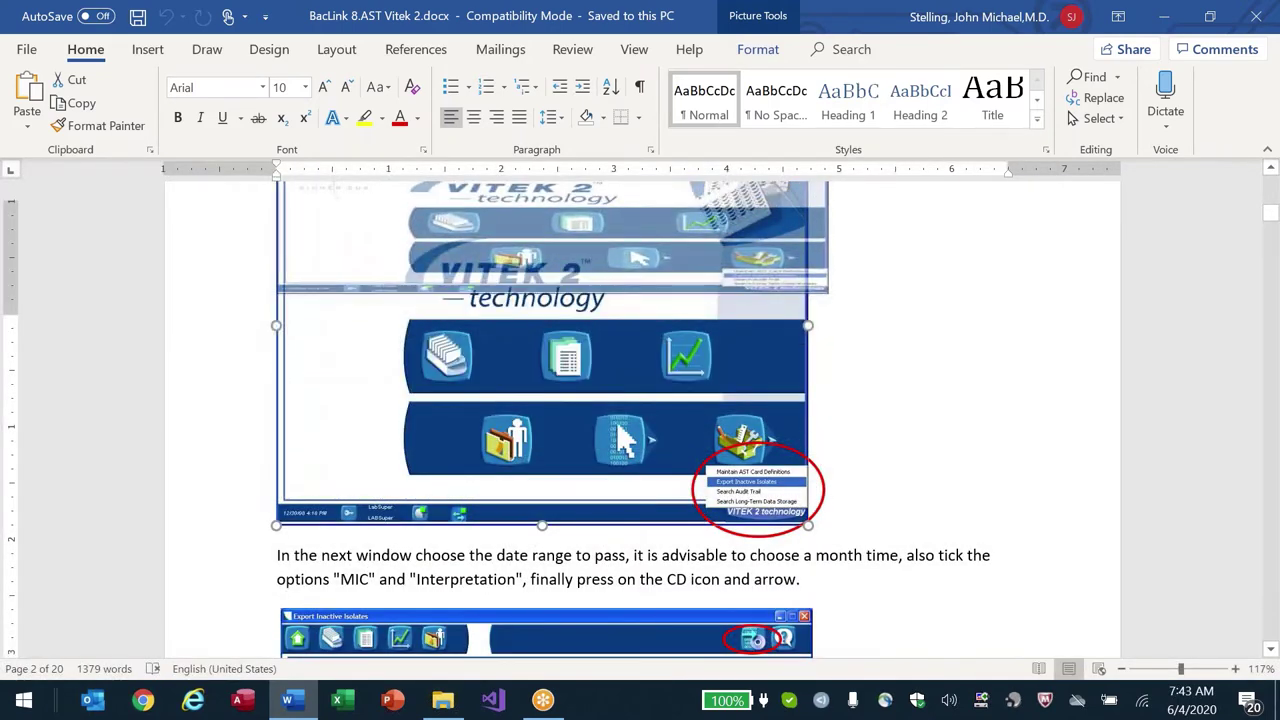
scroll(640, 420, "down", 8)
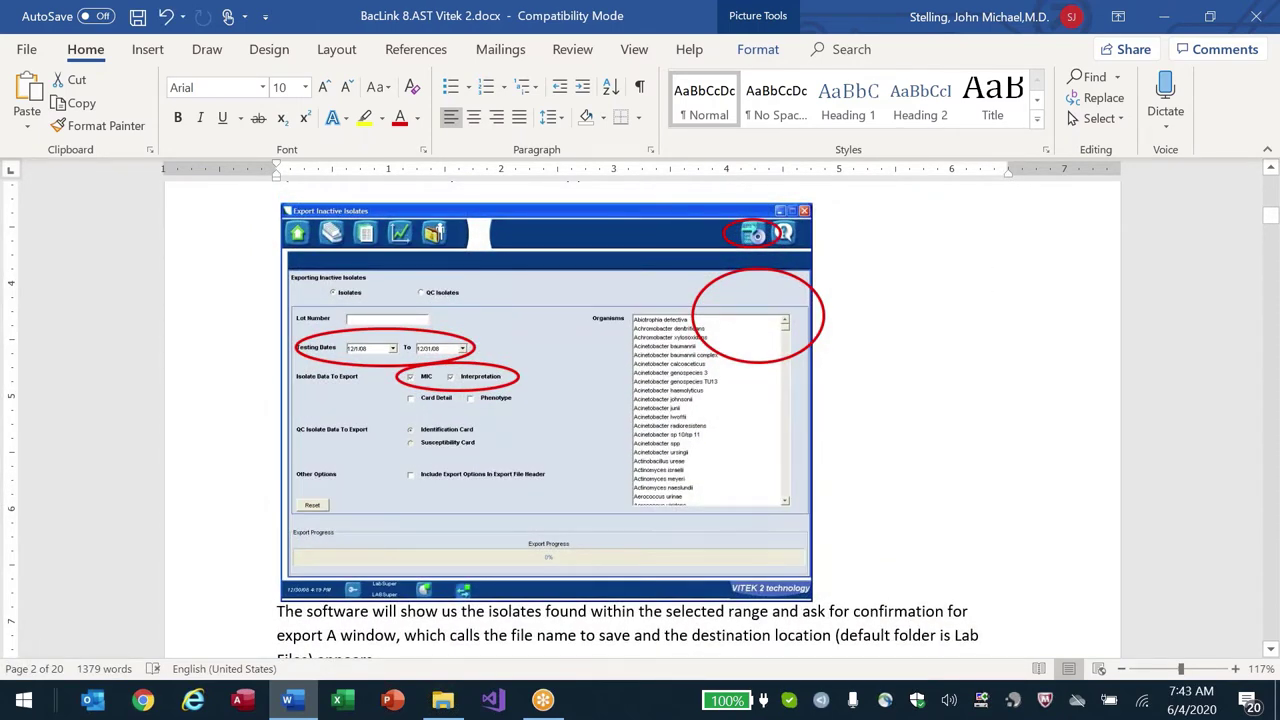
left_click(803, 349)
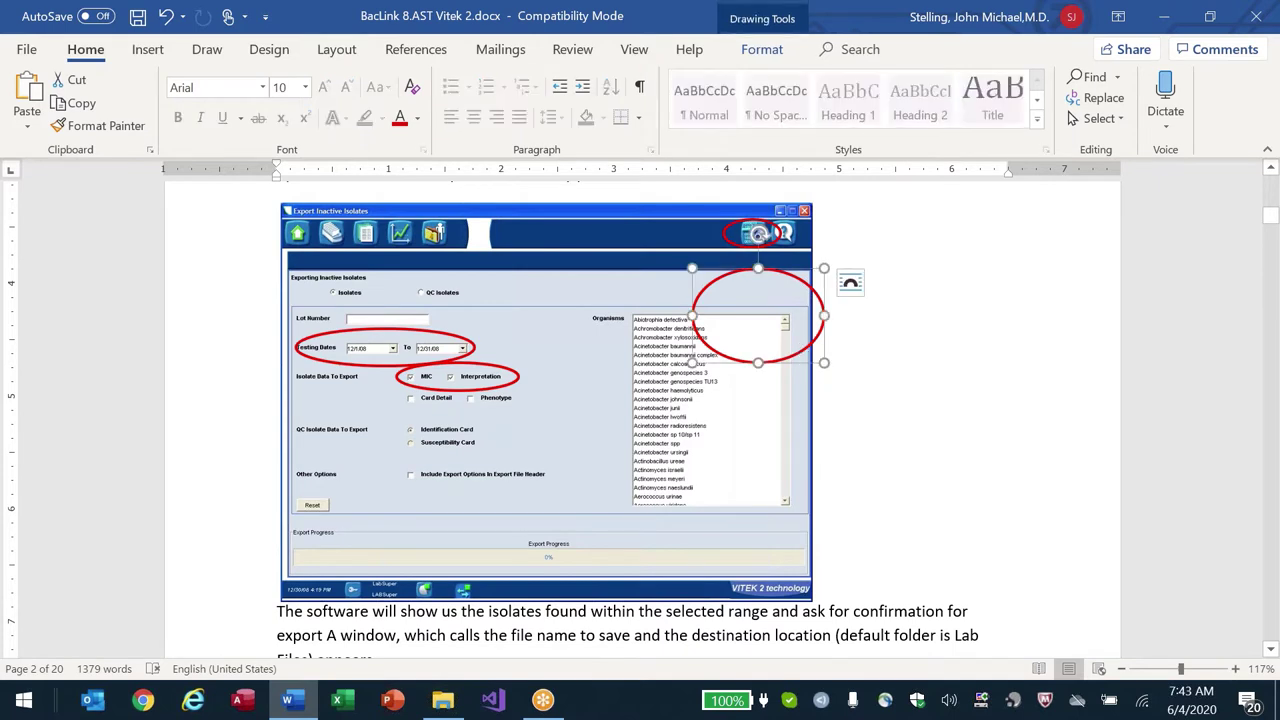
left_click_drag(801, 350, 726, 400)
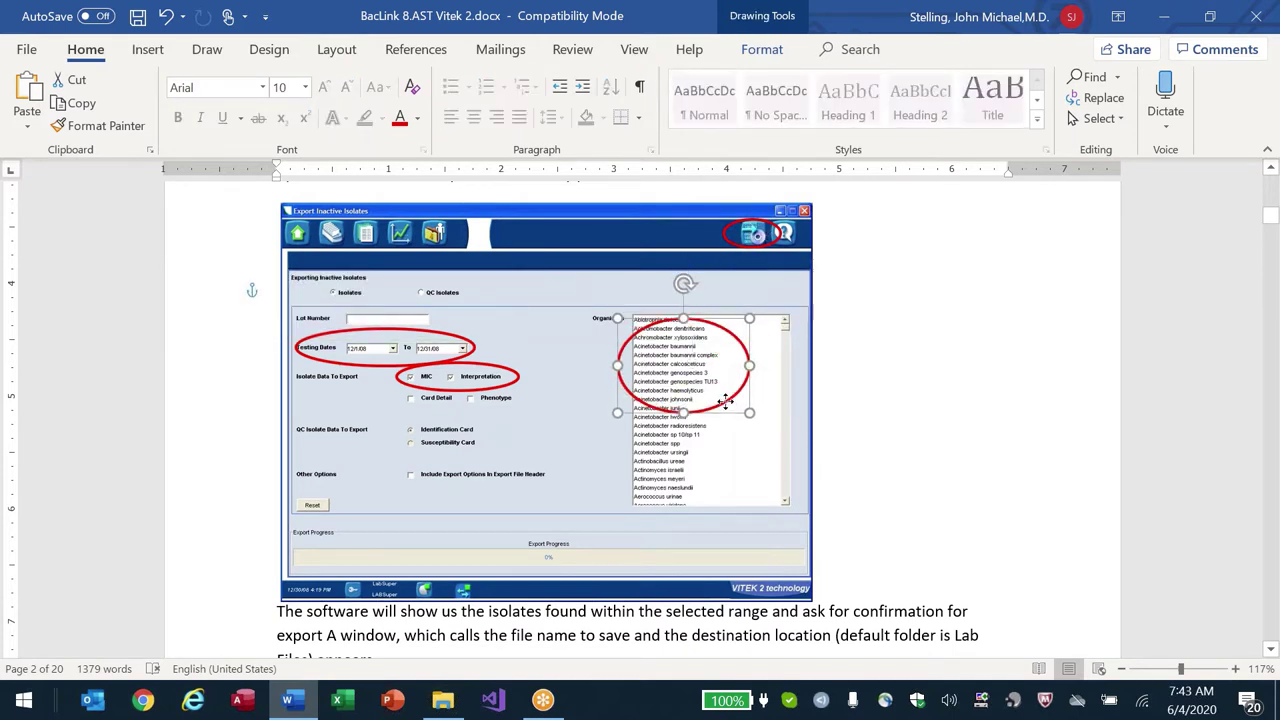
key("Delete")
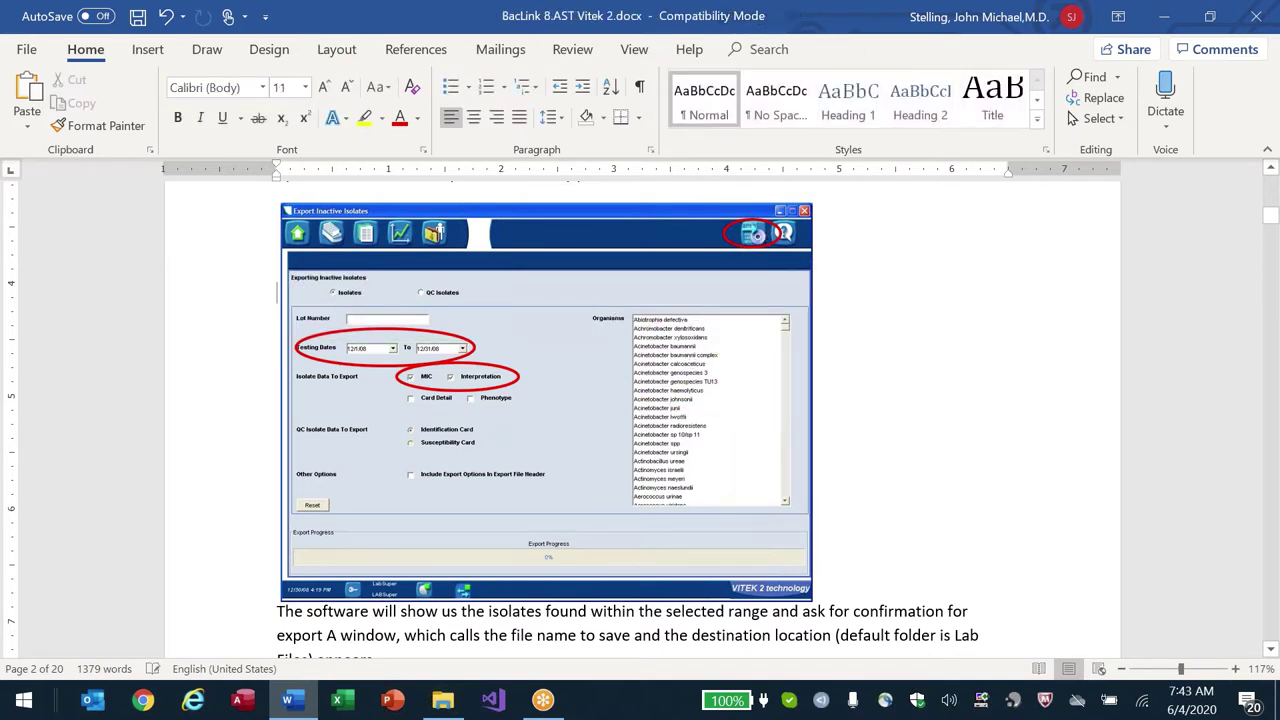
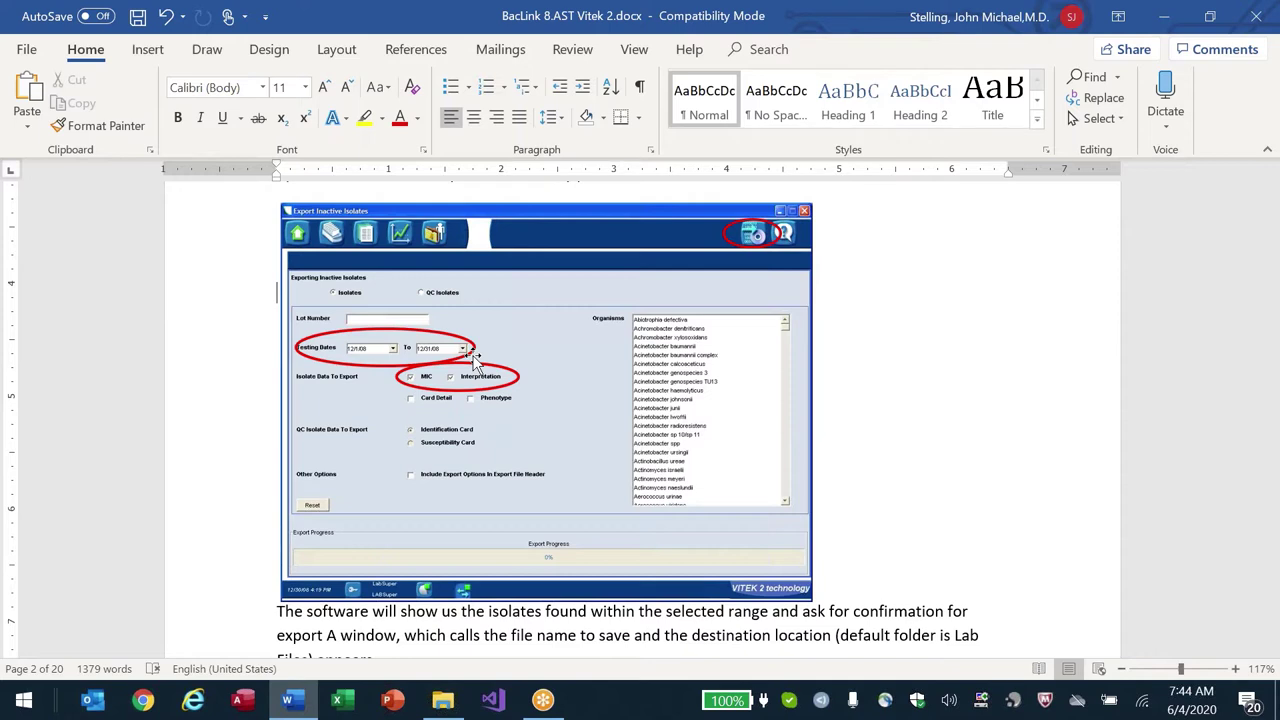
right_click(875, 504)
left_click(866, 517)
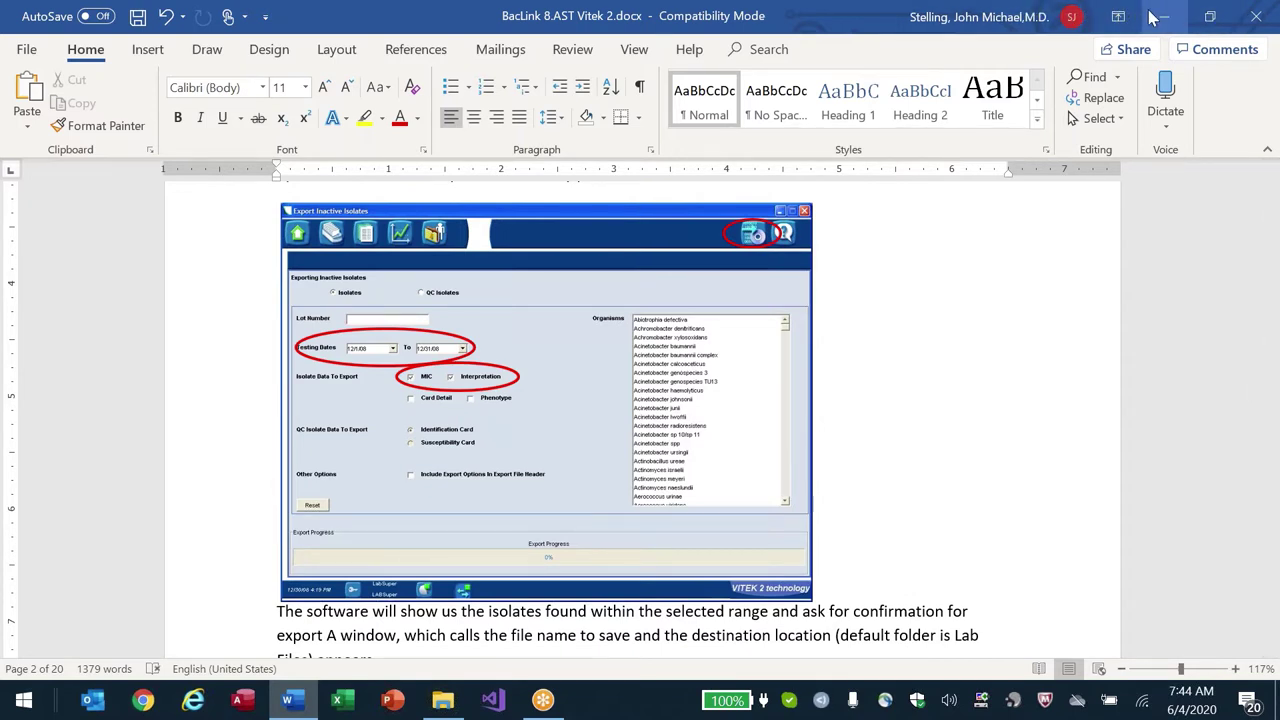
double_click(950, 12)
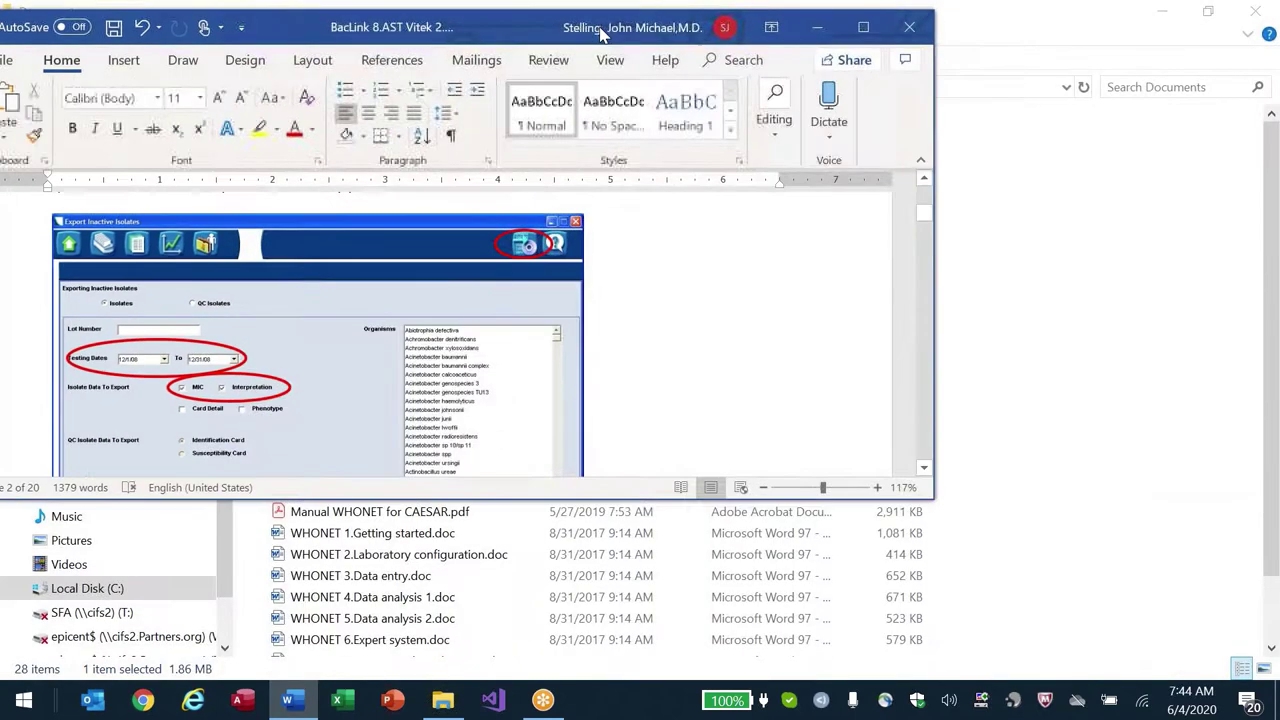
left_click_drag(707, 54, 685, 38)
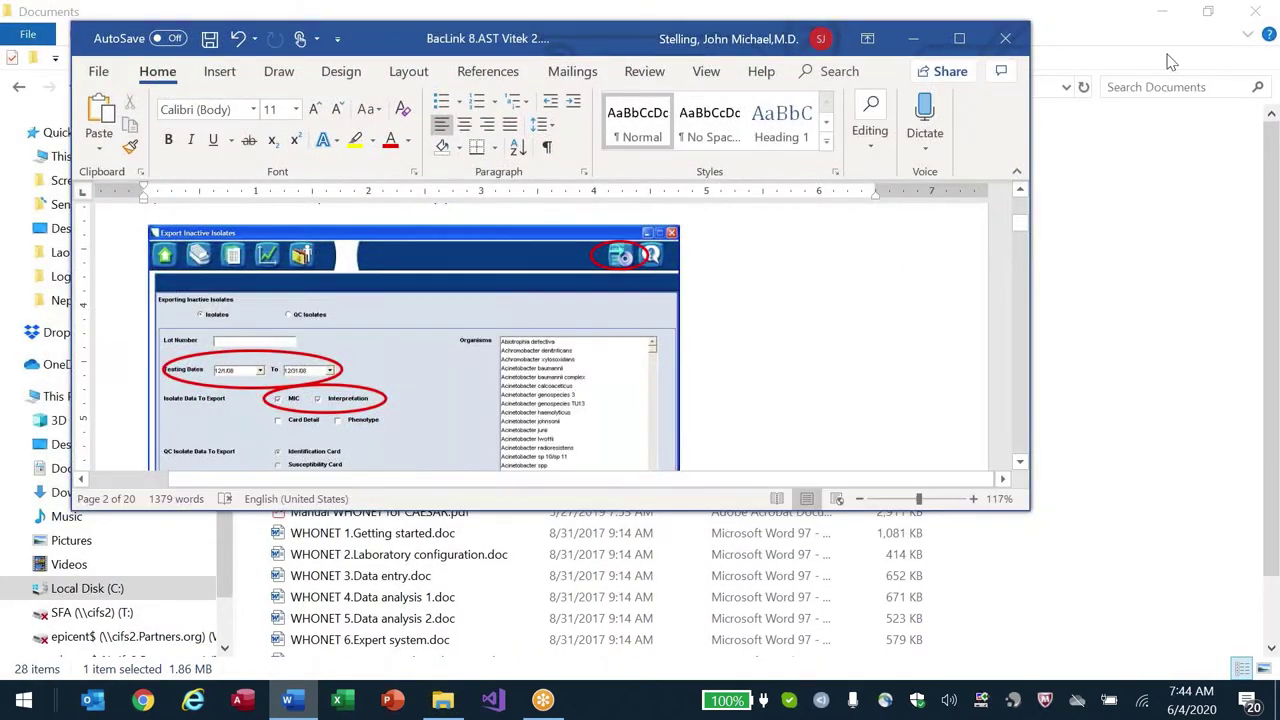
left_click_drag(845, 40, 823, 41)
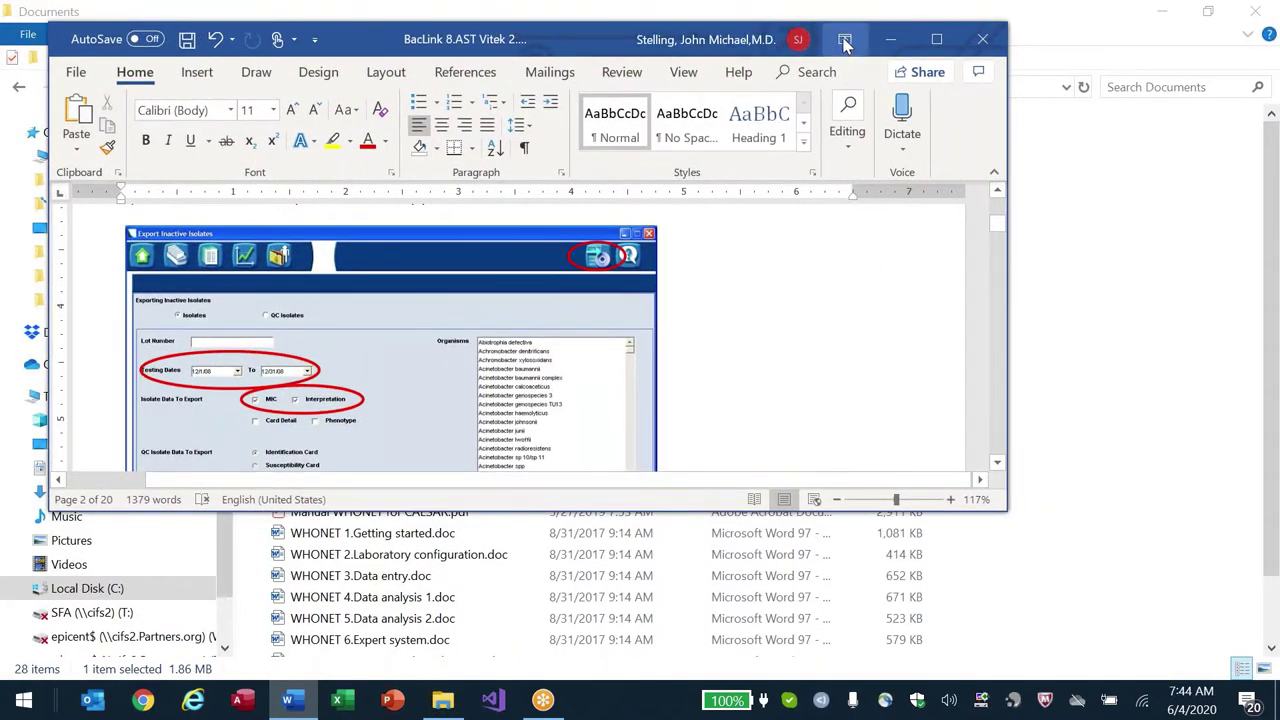
left_click(937, 38)
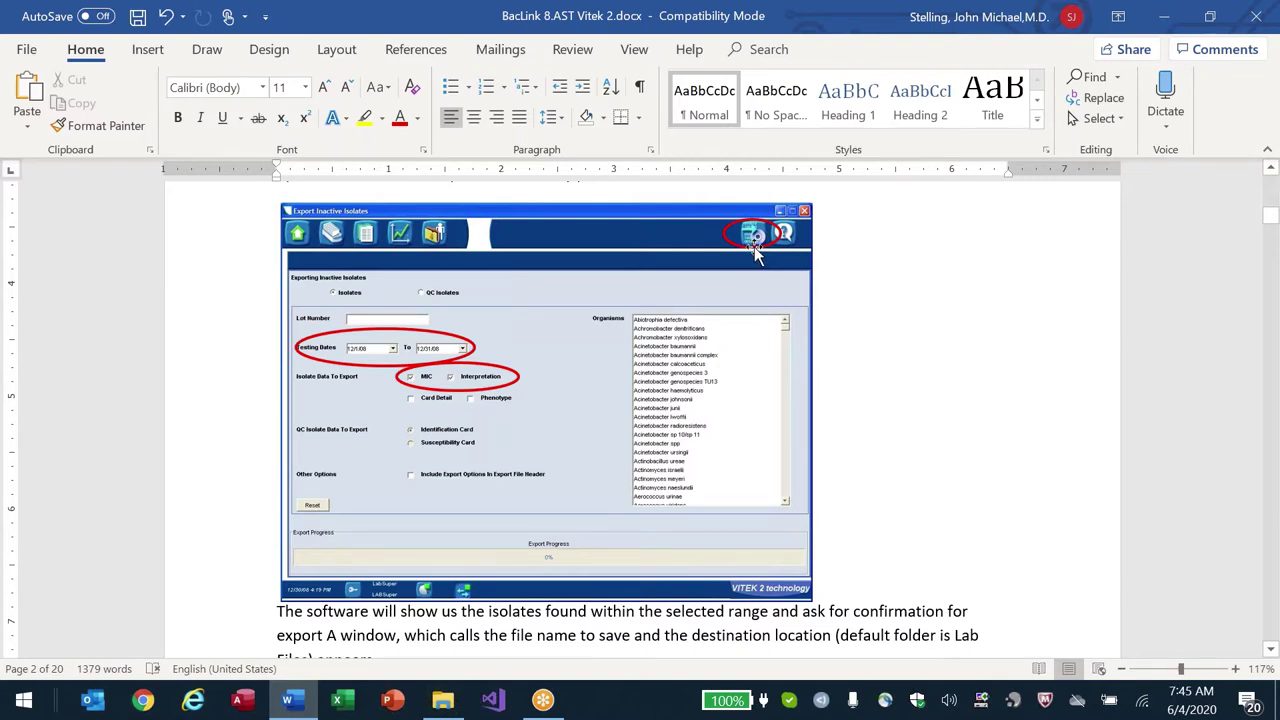
- Closely examine the circled CD export icon in the guide's Export Inactive Isolates screenshot and the text below it
scroll(755, 253, "up", 8, "ctrl")
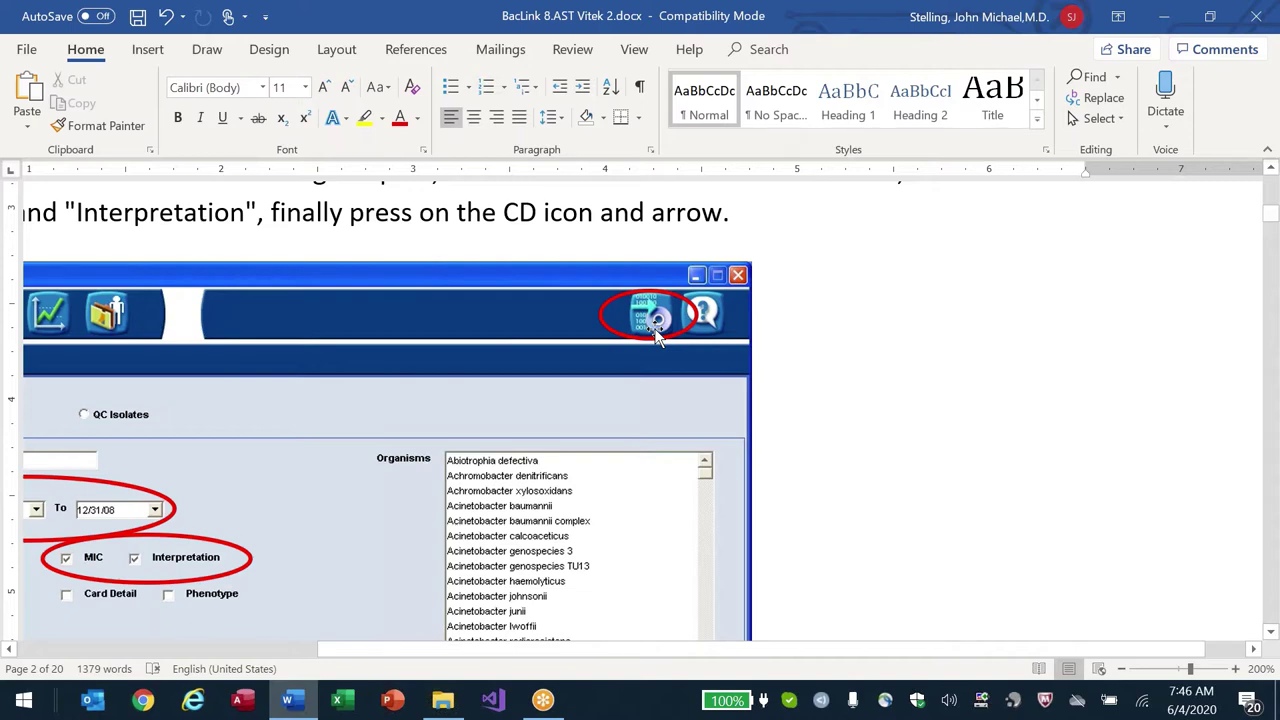
scroll(655, 330, "down", 10, "ctrl")
scroll(443, 450, "down", 5)
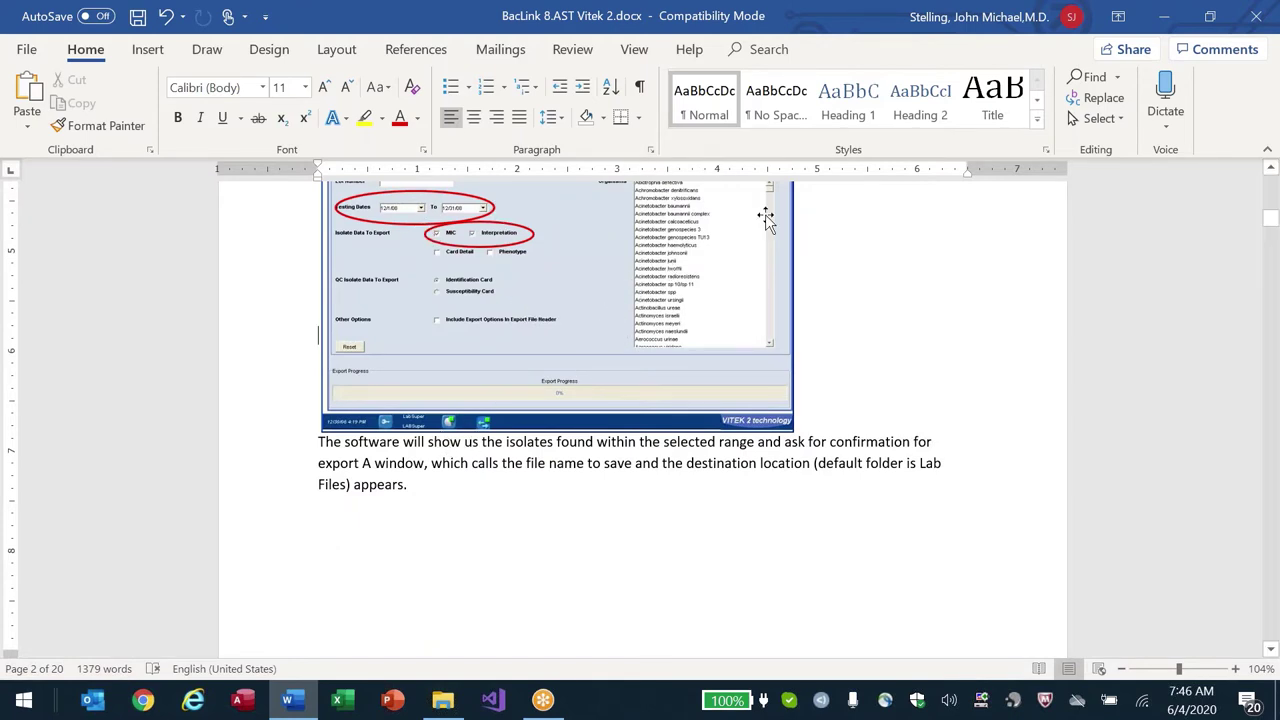
scroll(765, 218, "up", 2)
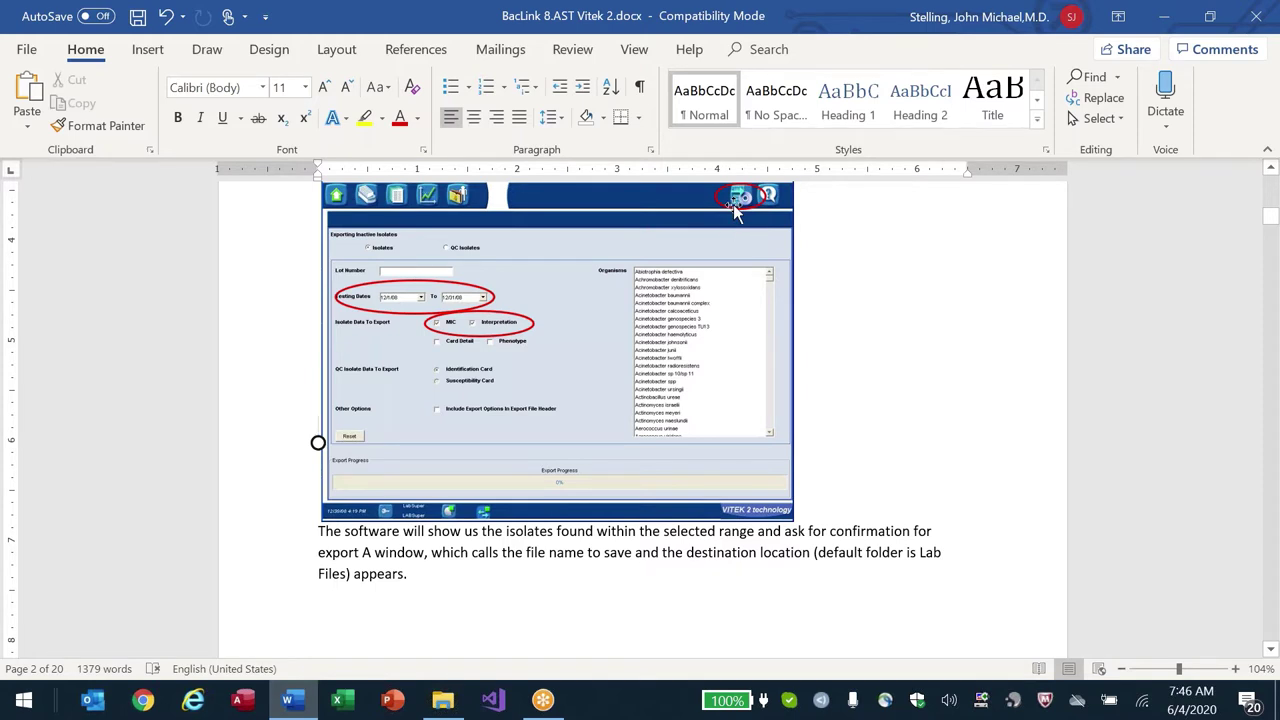
- Read the guide's instructions on confirming the export, naming the TXT file, checking export progress and the Recording File section
scroll(735, 210, "down", 10)
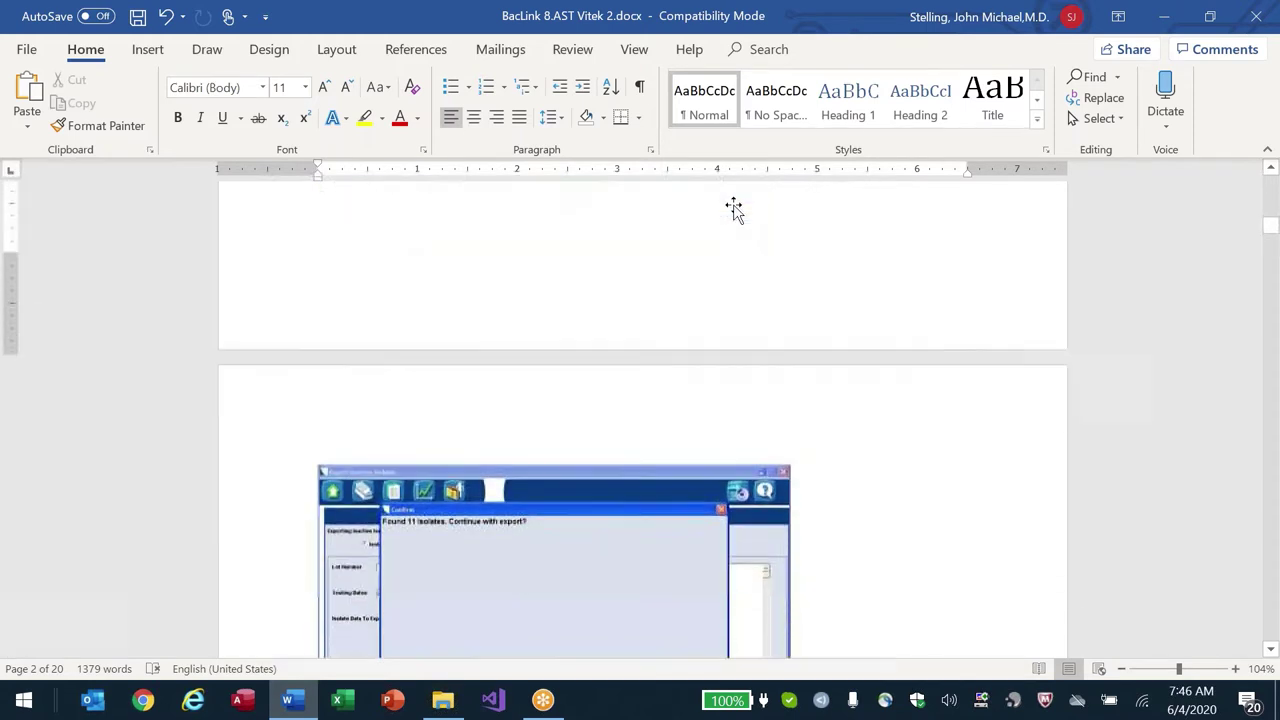
scroll(530, 420, "up", 4)
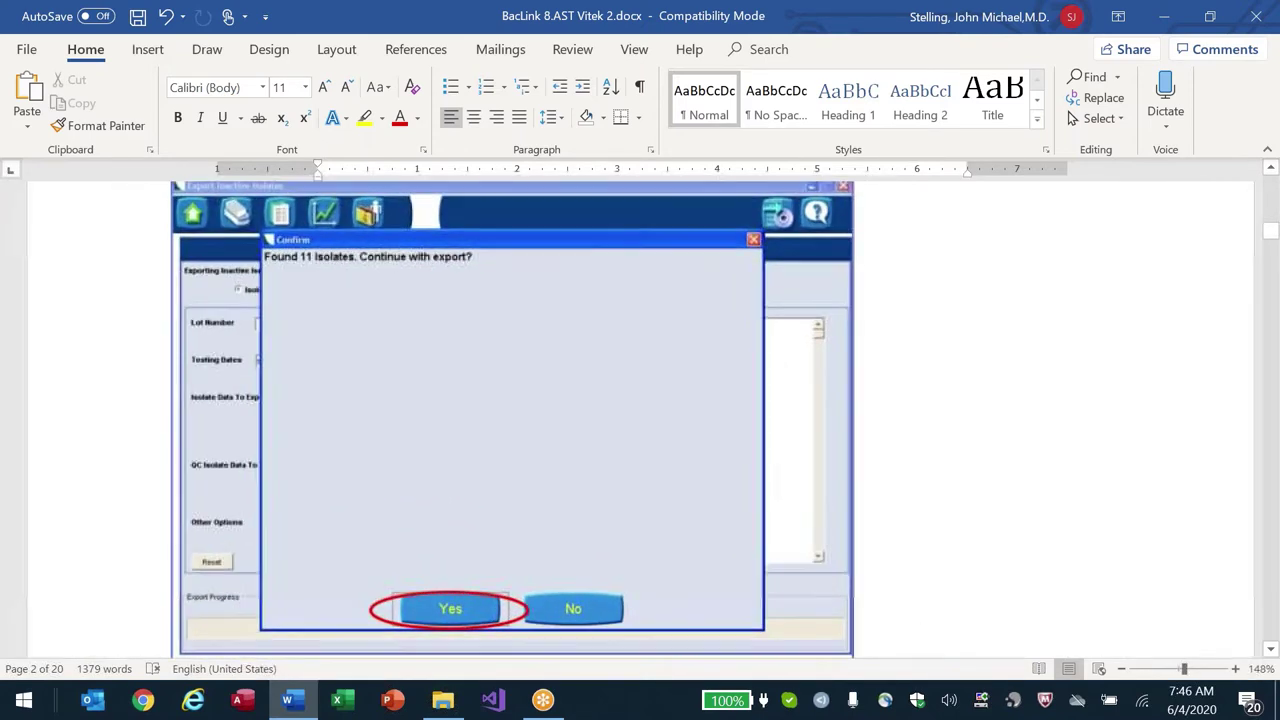
scroll(525, 427, "down", 1)
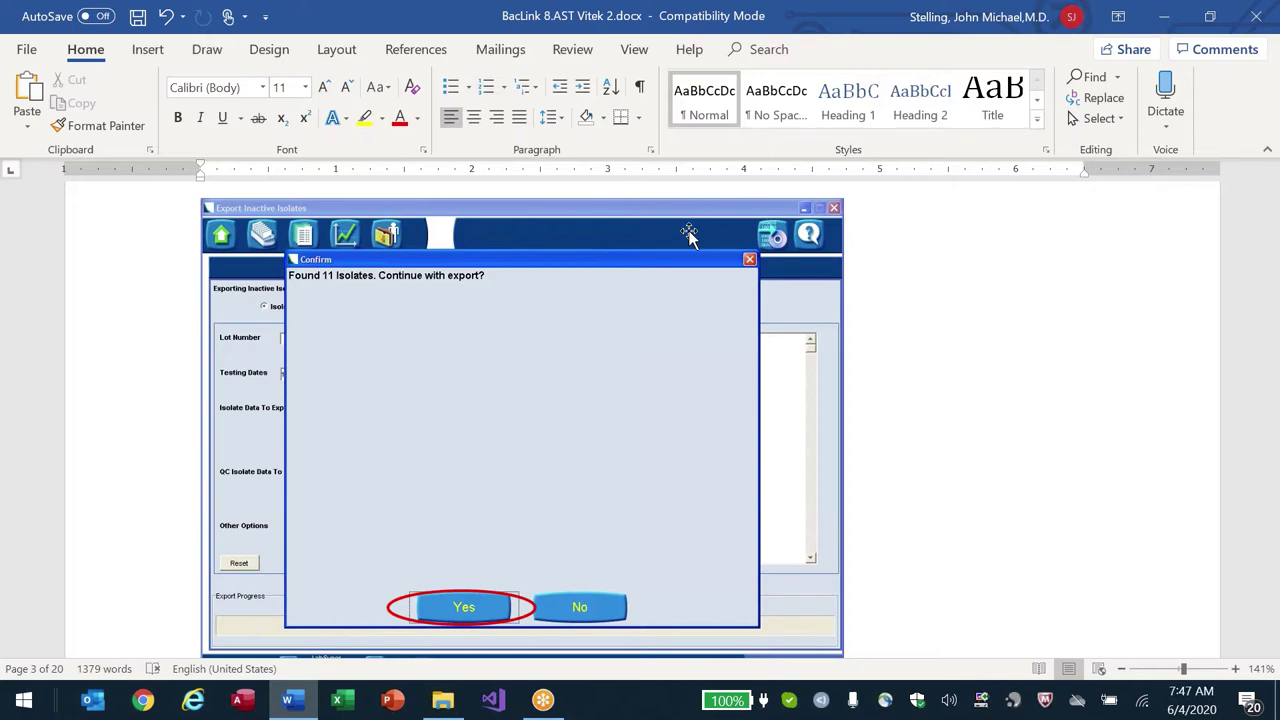
scroll(689, 234, "down", 6)
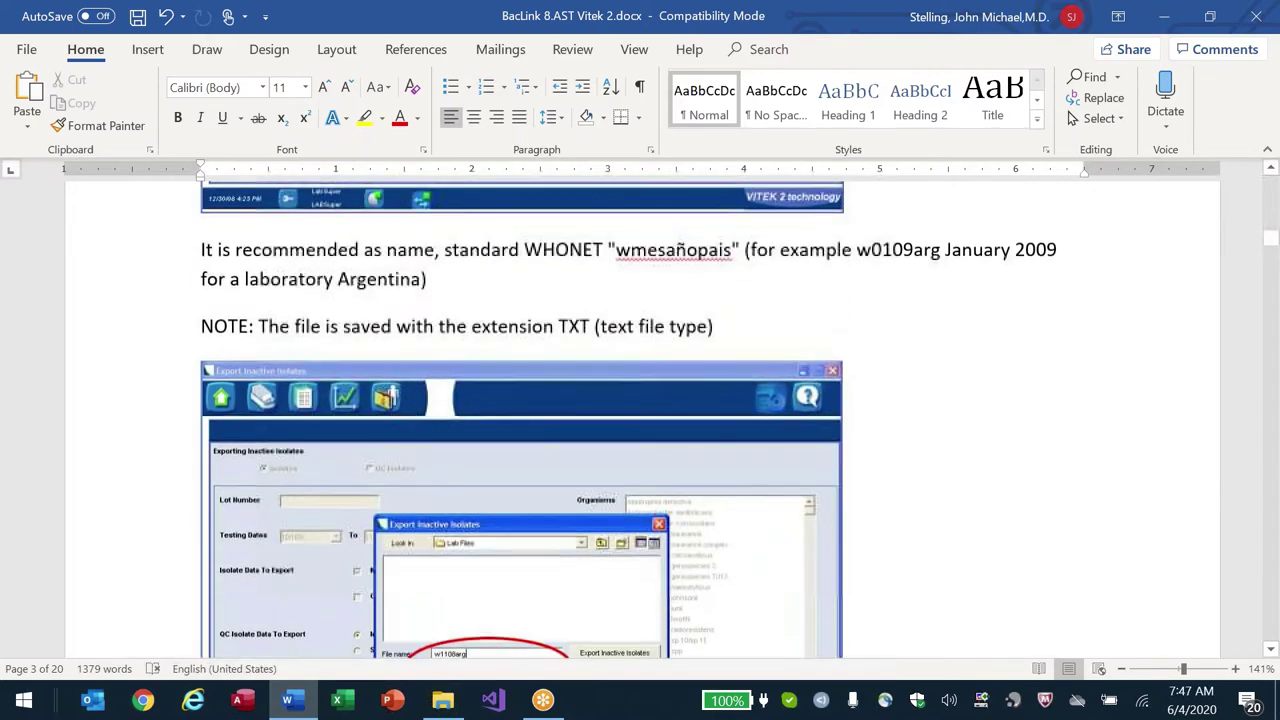
scroll(520, 420, "up", 1)
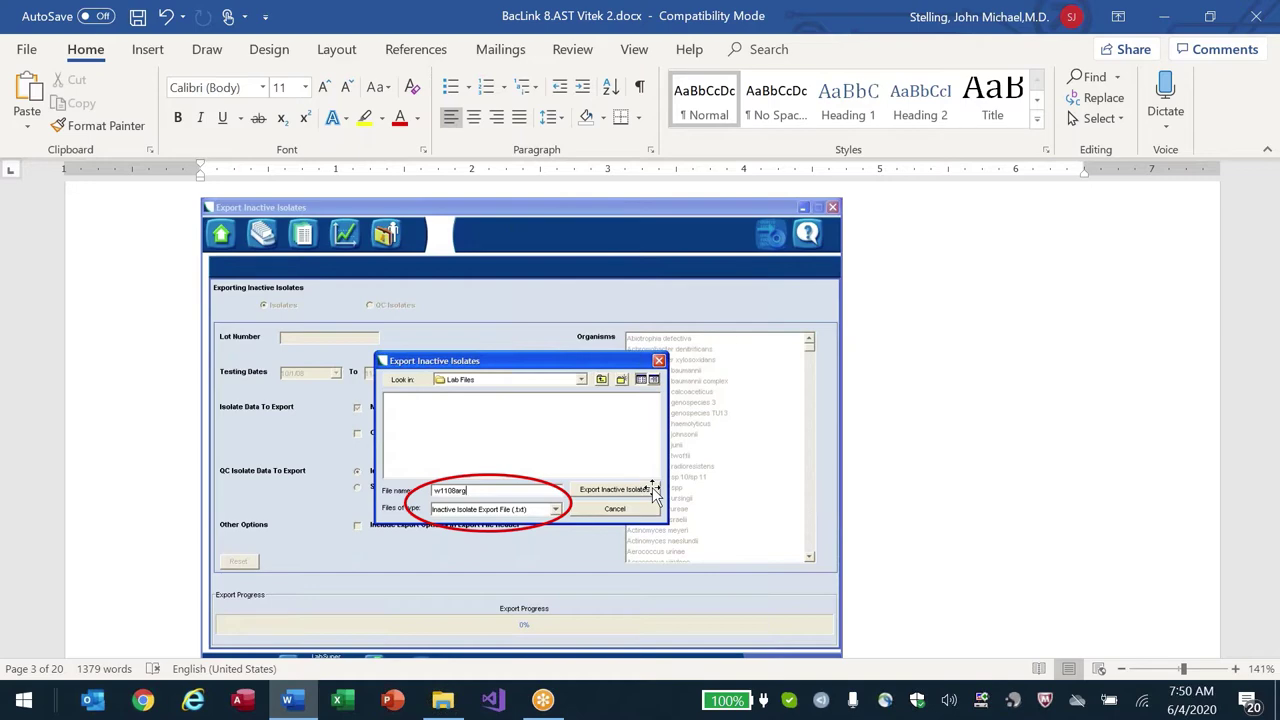
scroll(640, 420, "down", 10)
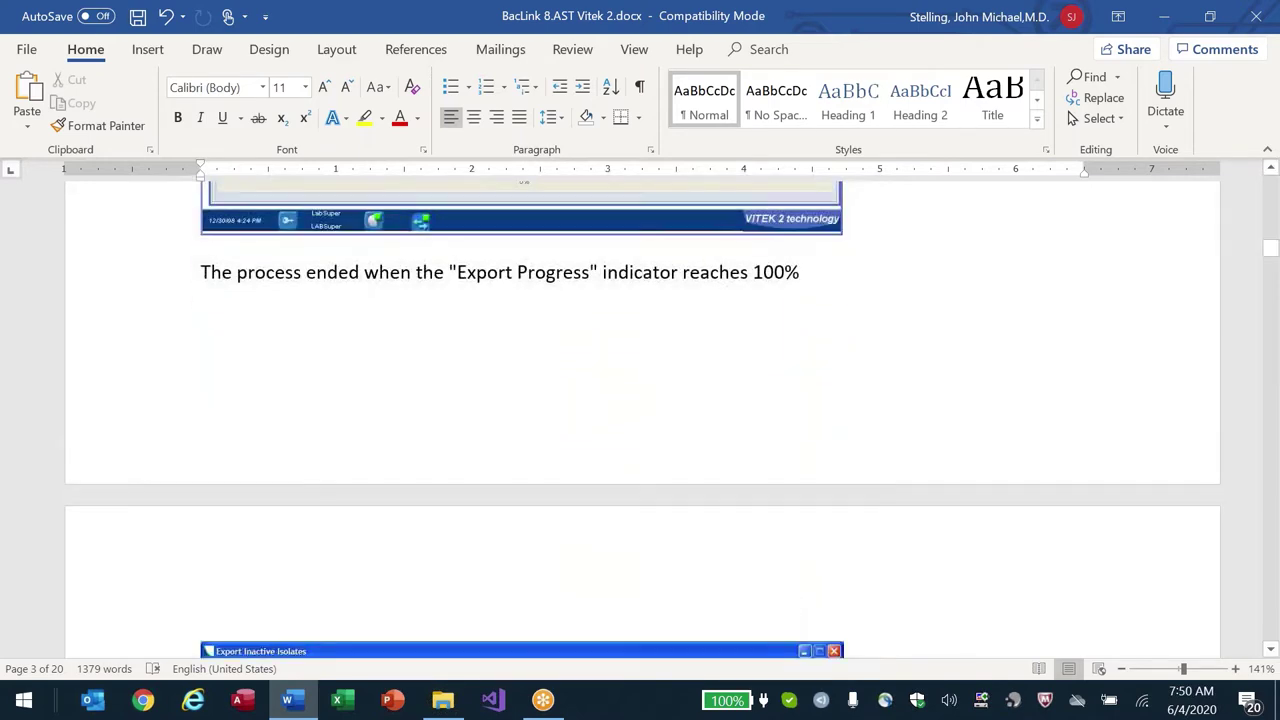
scroll(640, 420, "down", 2)
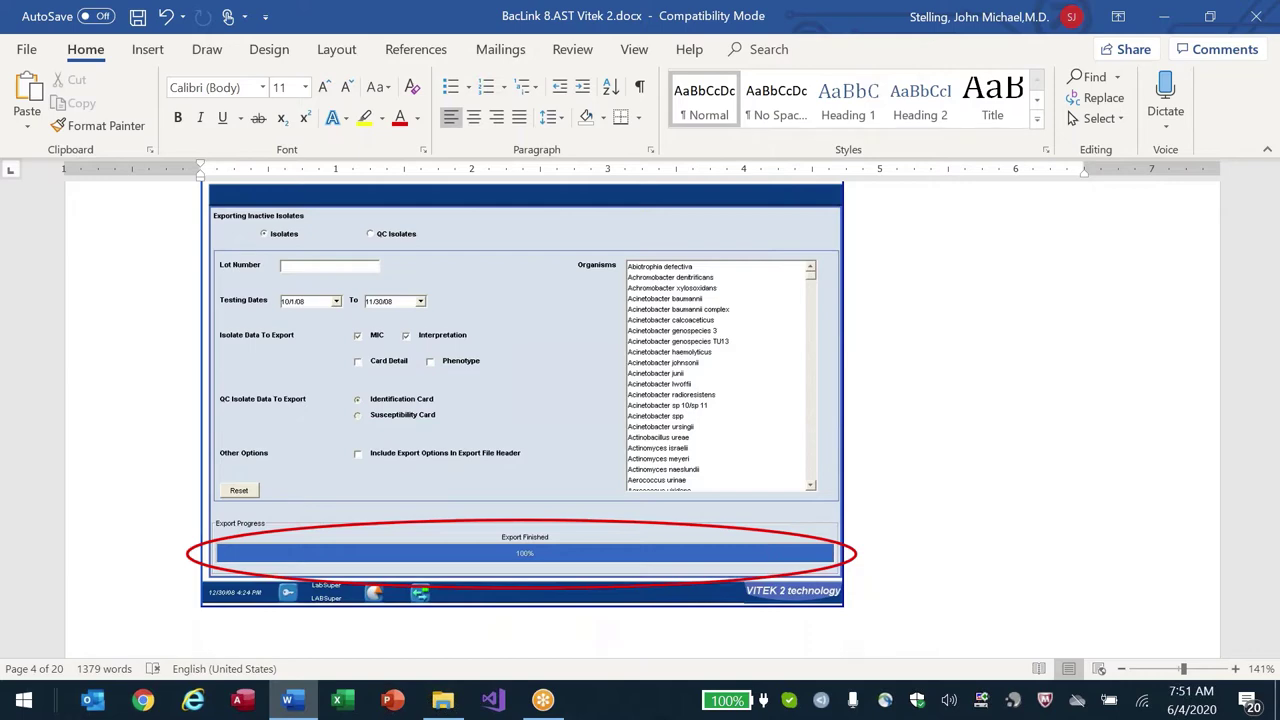
scroll(640, 410, "down", 5)
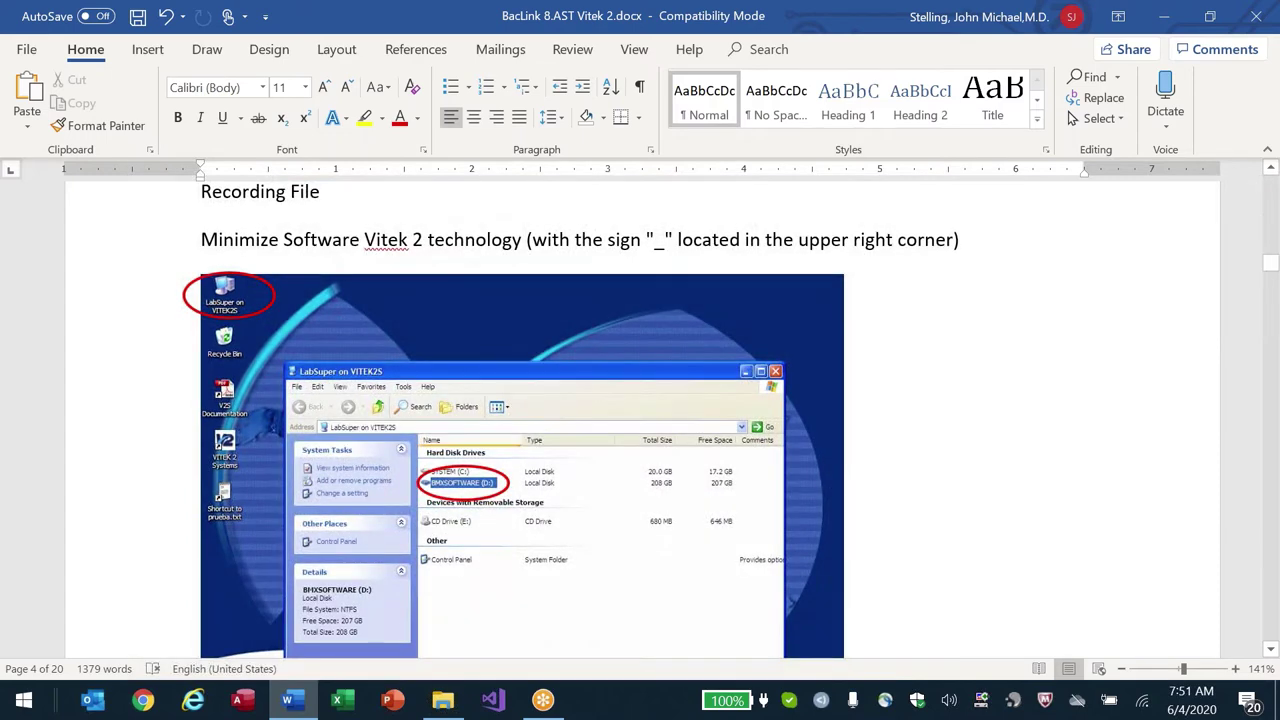
scroll(640, 410, "down", 4)
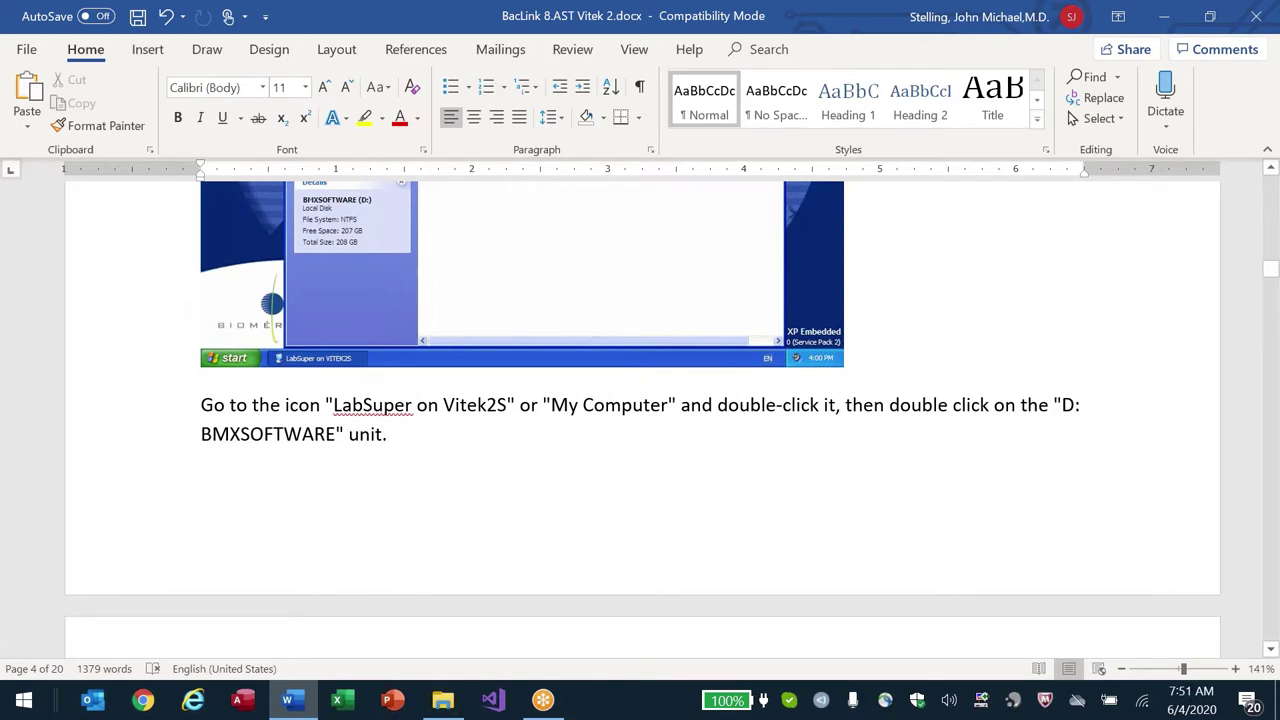
- Close the Vitek 2 guide without saving the changes
key("alt+F4")
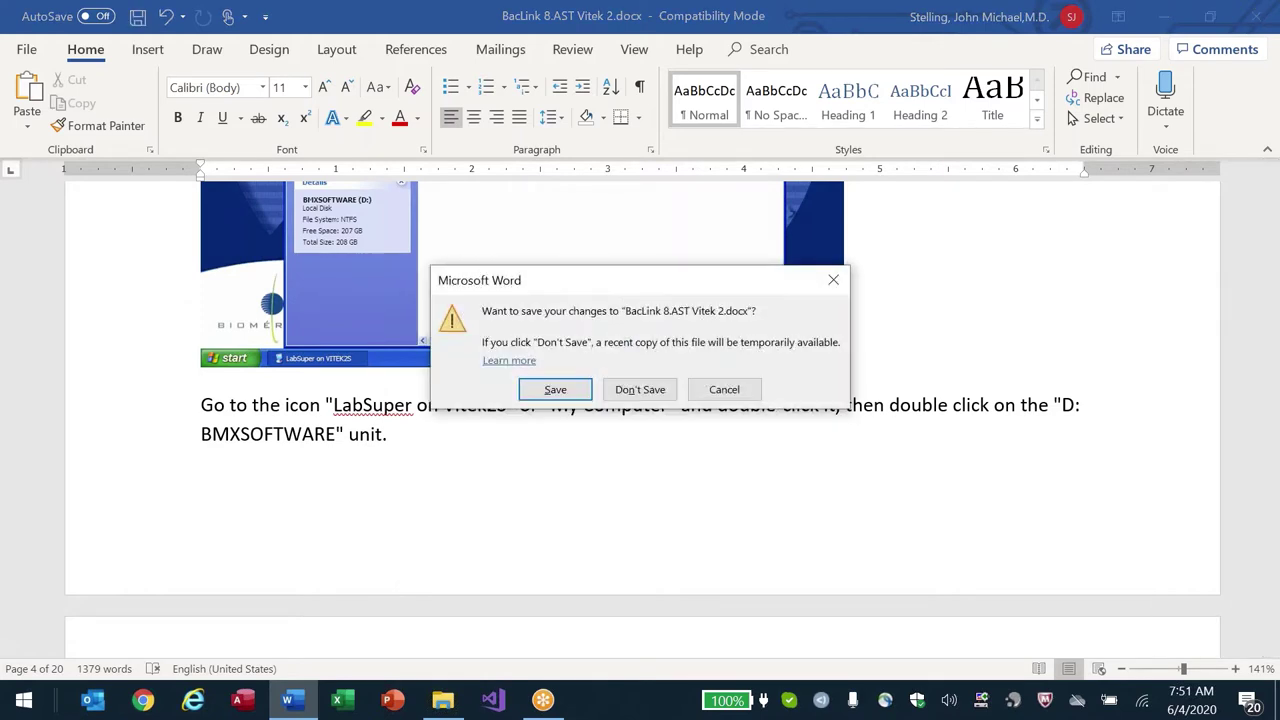
key("n")
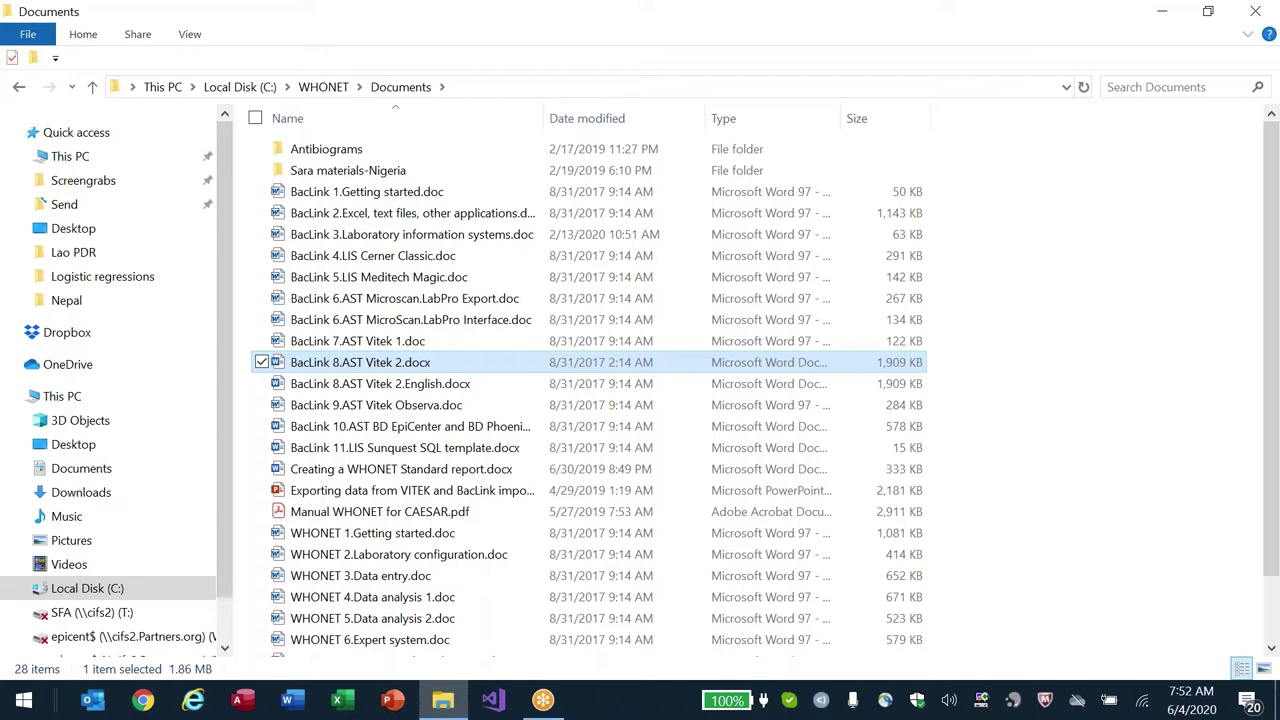
- Go to the folder c:\LaptopStartAgain\Countries\Ethiopia
key("alt+d")
type("c:\\lap")
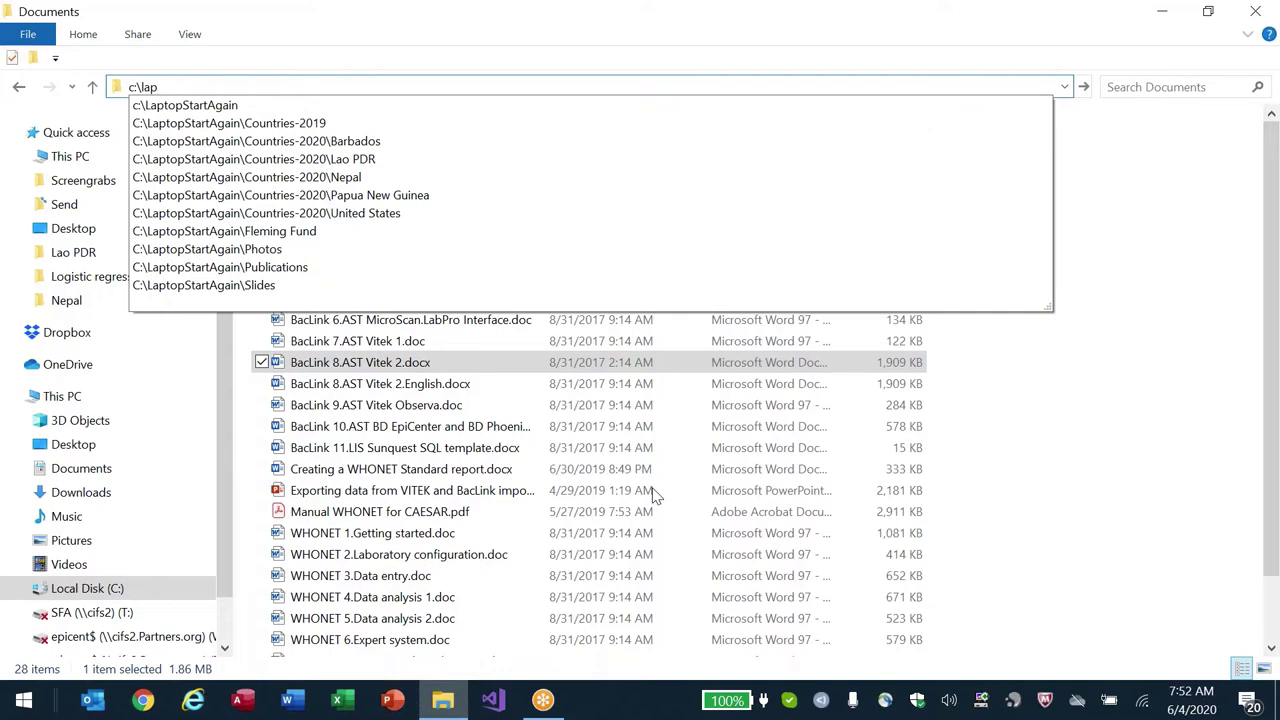
key("Down")
type("\\cou")
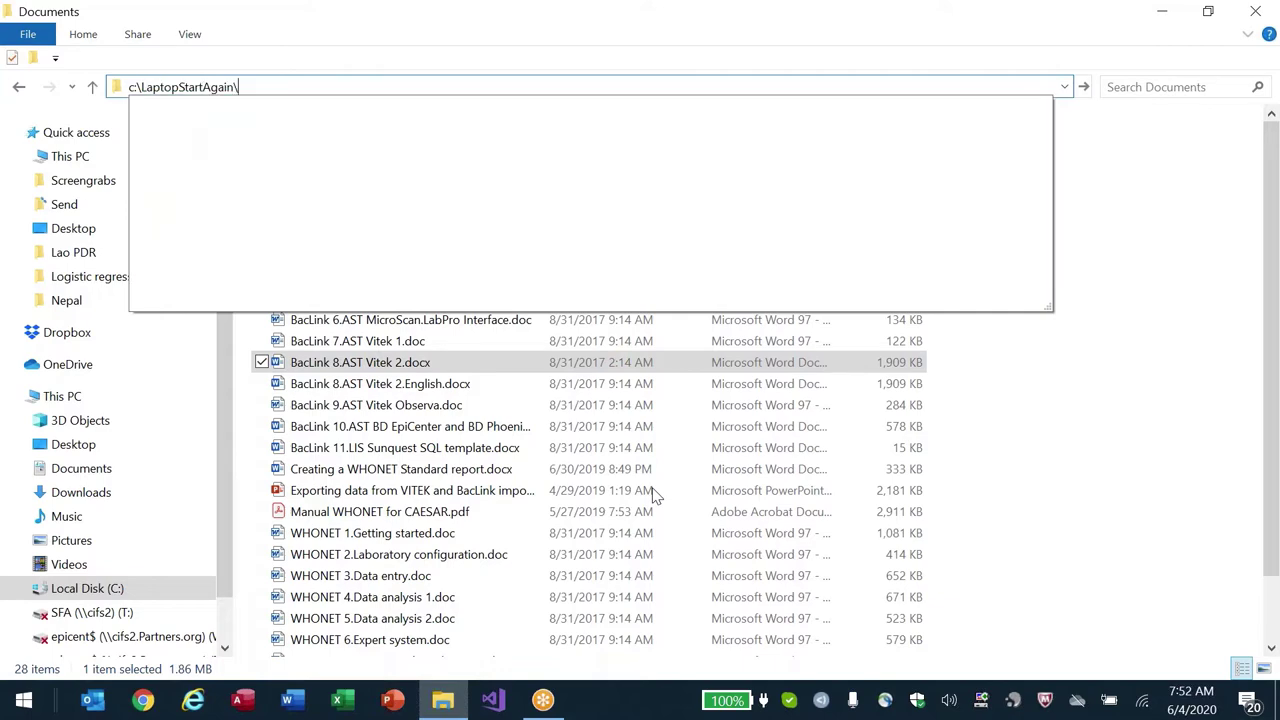
key("Down")
type("\\ethiopia")
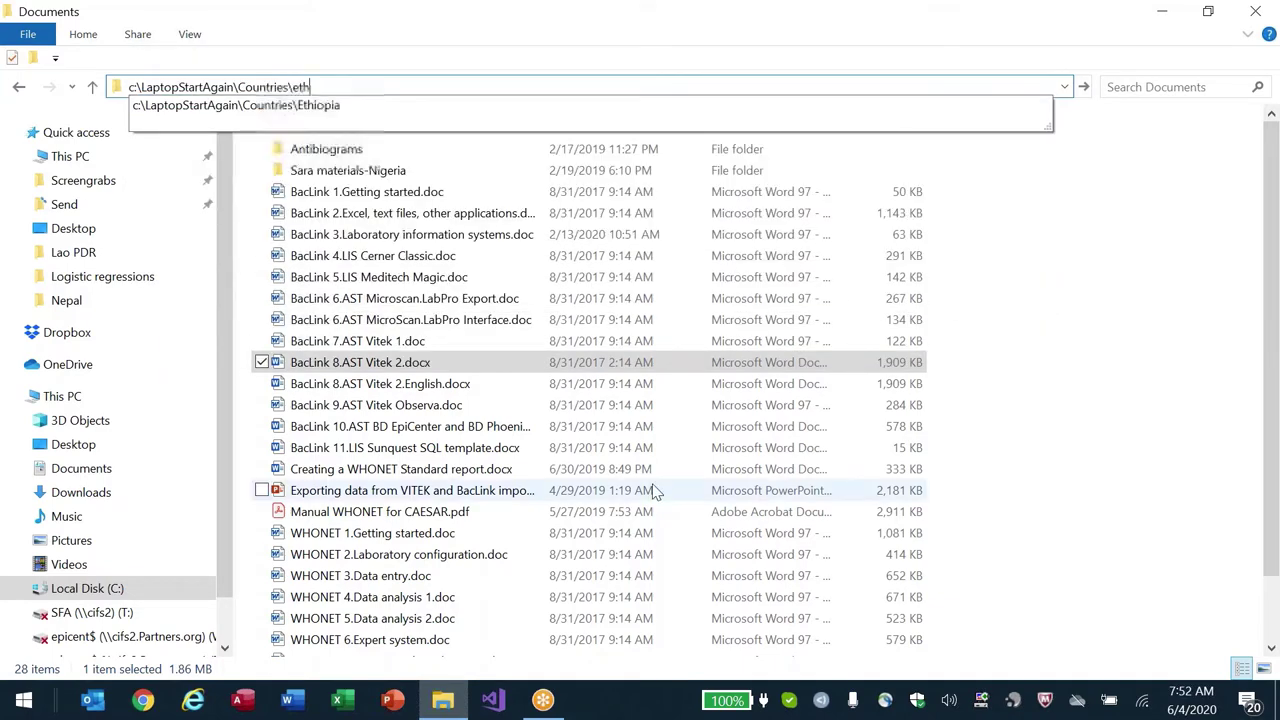
key("Return")
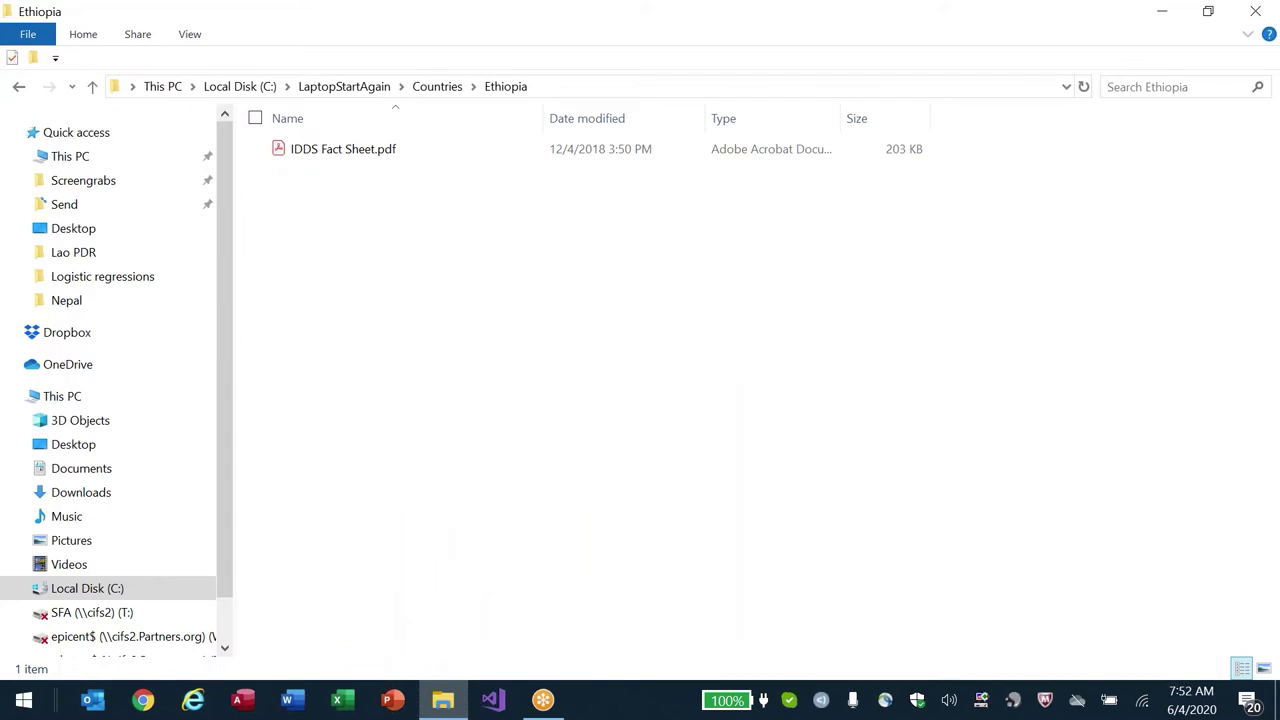
- Go back up to the LaptopStartAgain folder and open its Countries-2020 subfolder
left_click(330, 87)
key("Down")
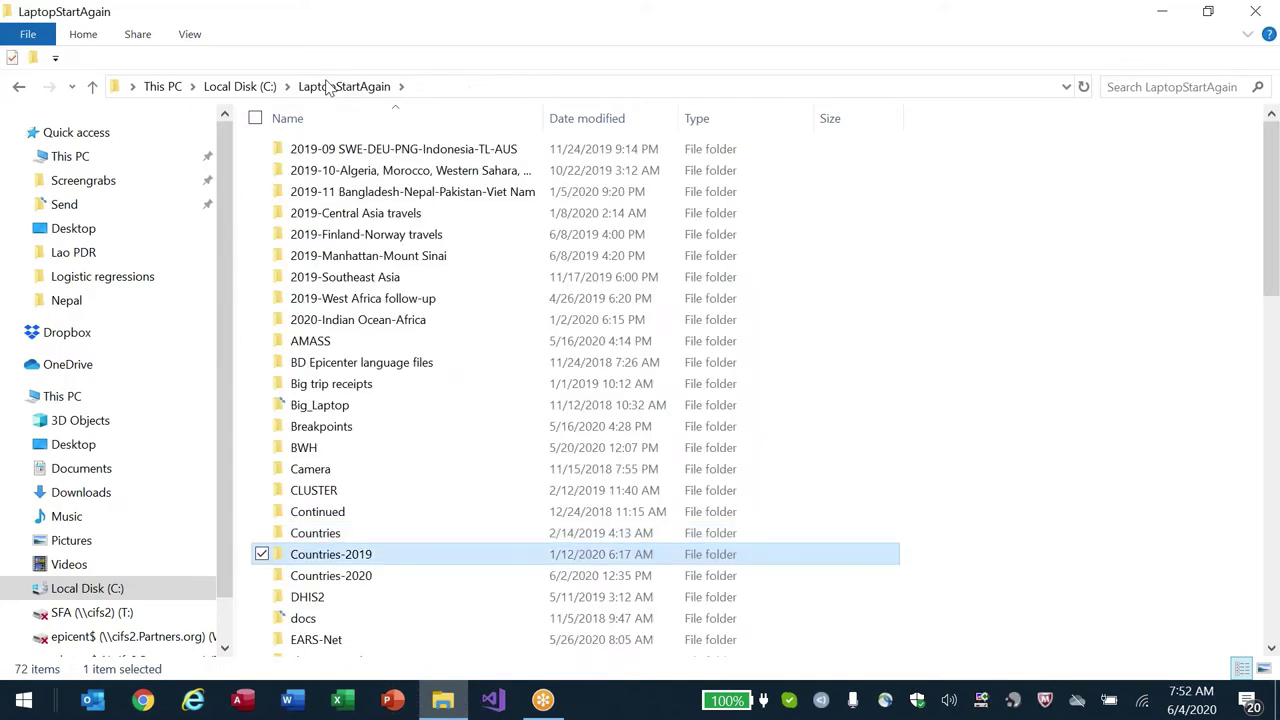
key("Down")
key("Return")
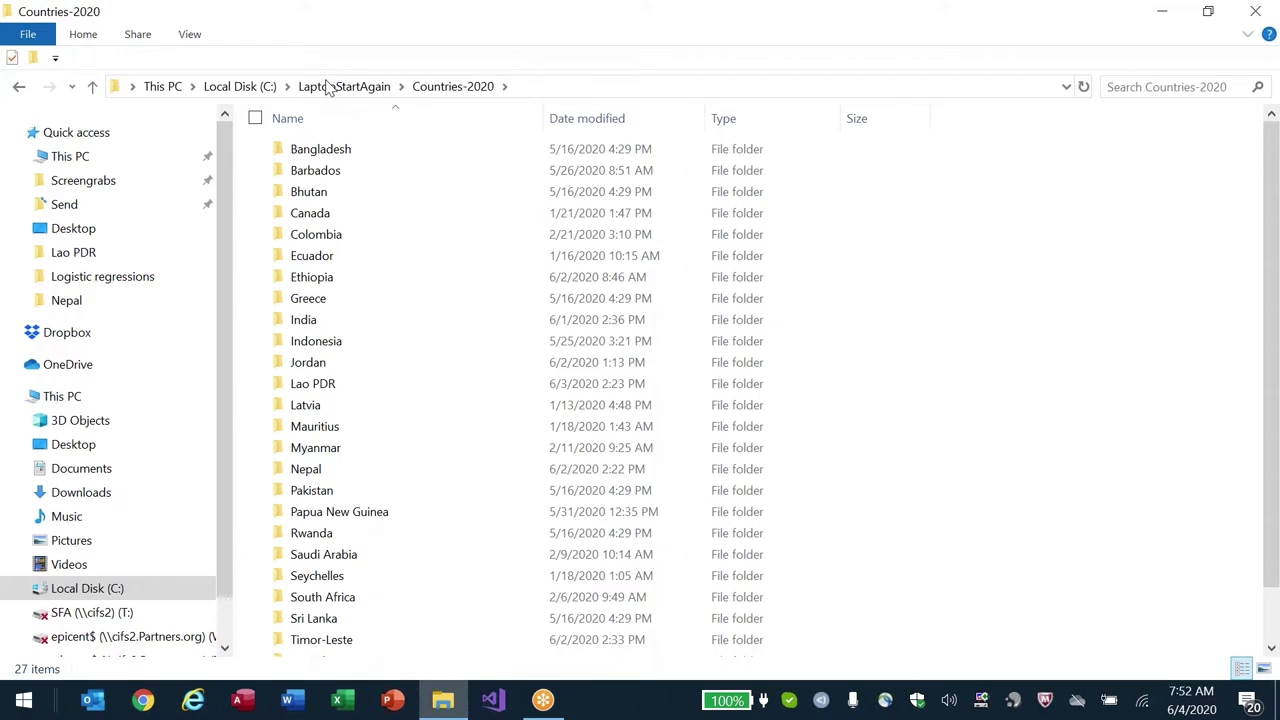
- Open the Ethiopia folder within Countries-2020 and its Data subfolder
key("Down")
key("Up")
key("e")
key("t")
key("Return")
key("d")
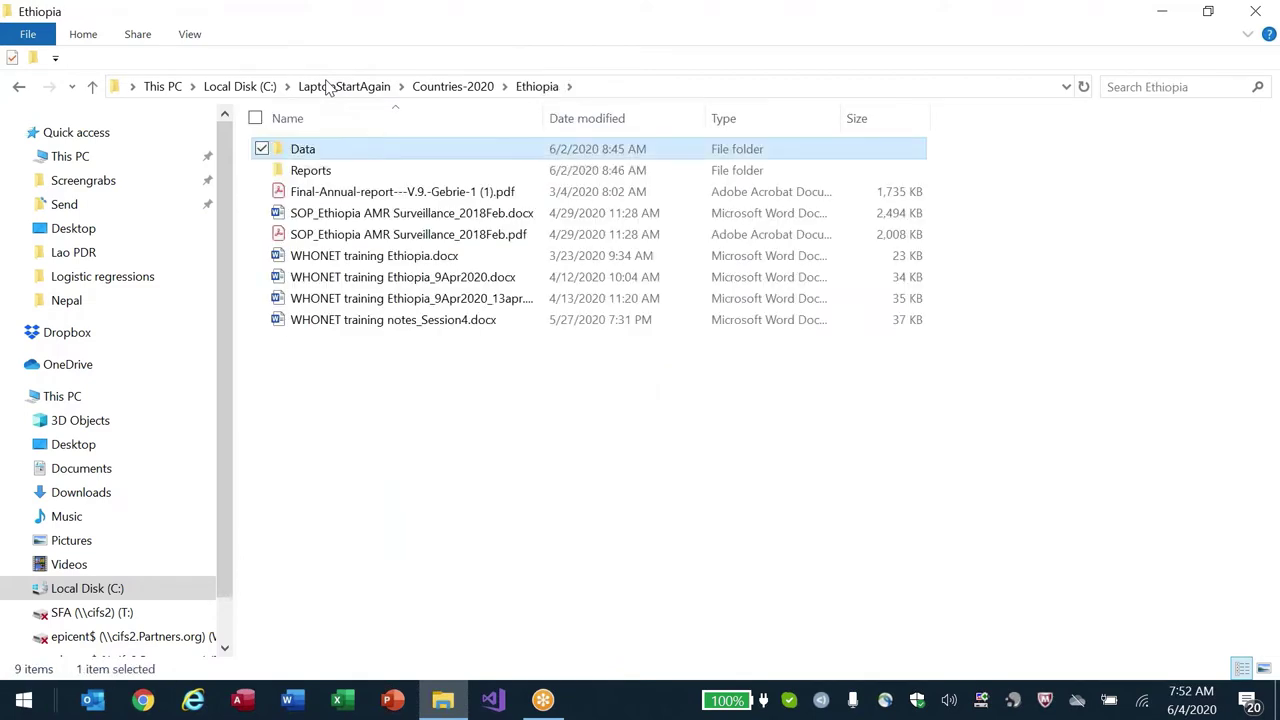
key("Return")
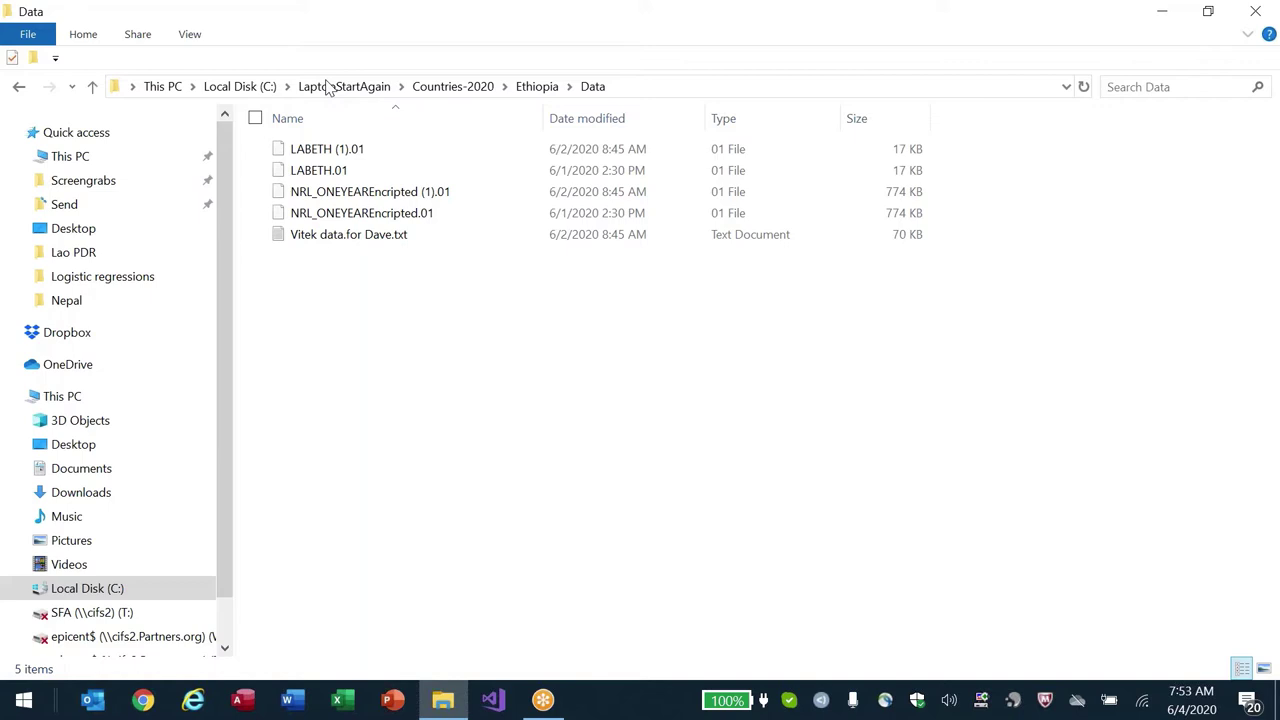
- Open the Vitek data text file in Notepad and maximize its window
left_click(307, 240)
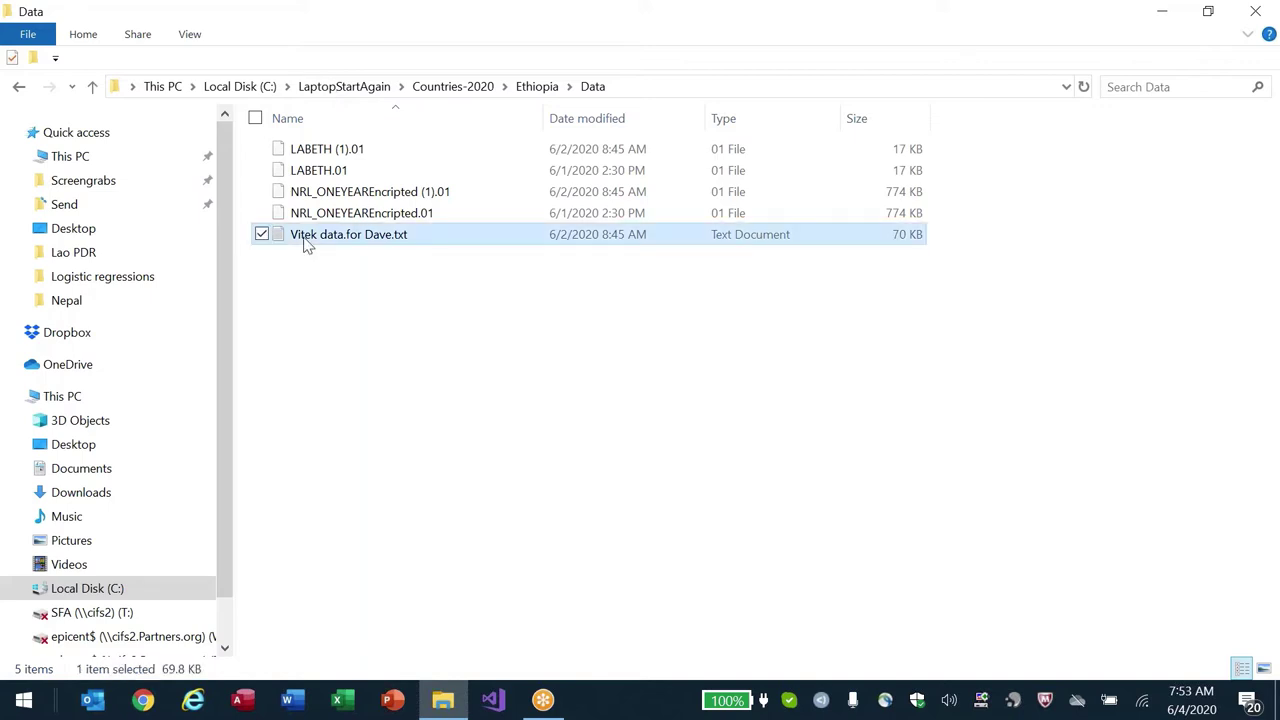
double_click(307, 245)
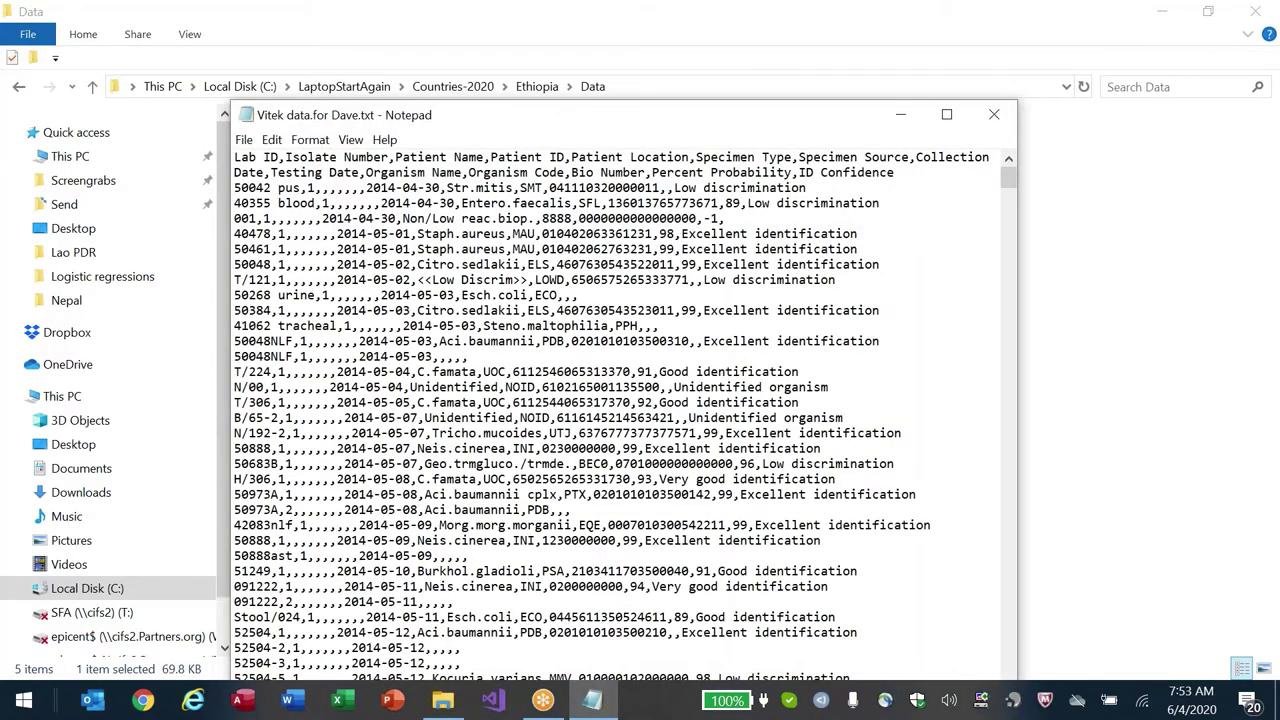
key("super+Up")
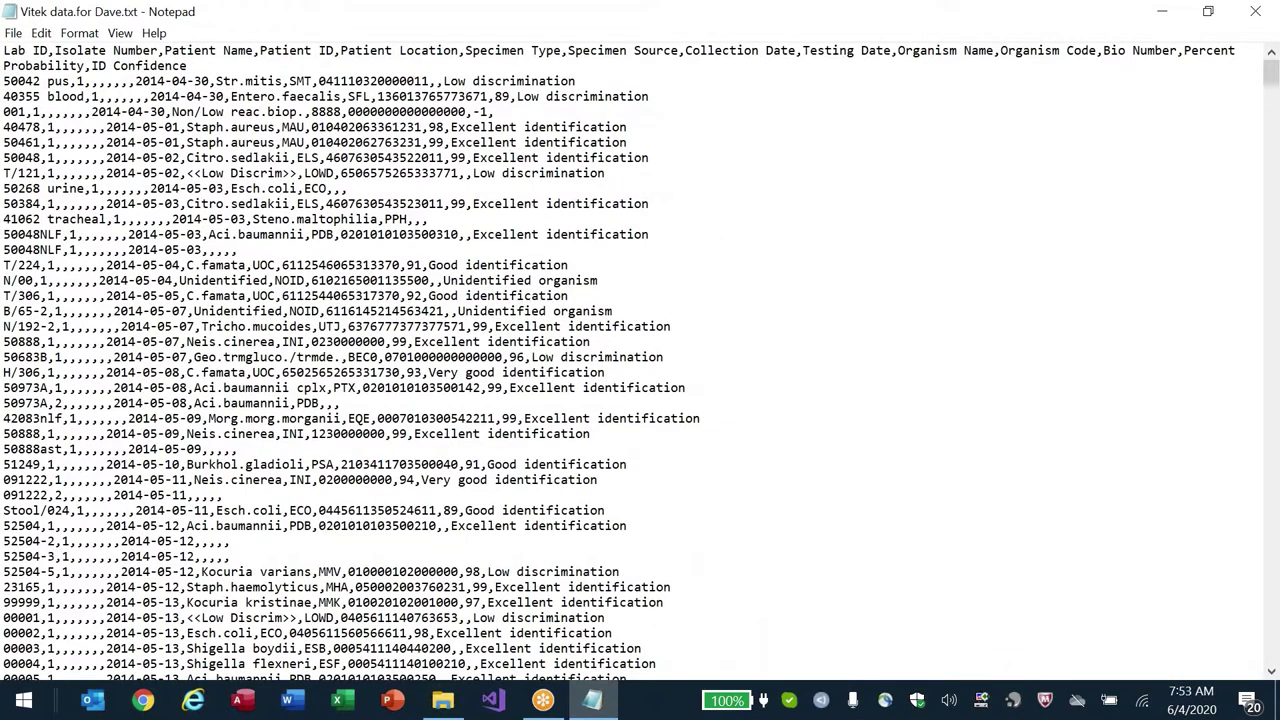
- Highlight the first column names in the file's header line, from Lab ID into Patient ID
key("Down")
key("End")
key("ctrl+Home")
key("shift+Right")
key("shift+Right")
key("shift+Right")
key("shift+Right")
key("shift+Right")
key("shift+Right")
key("shift+Right")
key("shift+Right")
key("shift+Right")
key("shift+Right")
key("shift+Right")
key("shift+Right")
key("shift+Right")
key("shift+Right")
key("shift+Right")
key("shift+Right")
key("shift+Right")
key("shift+Right")
key("shift+Right")
key("shift+Right")
key("shift+Right")
key("shift+Right")
key("shift+Right")
key("shift+Right")
key("shift+Right")
key("shift+Right")
key("shift+Right")
key("shift+Right")
key("shift+Right")
key("shift+Right")
key("shift+Right")
key("shift+Right")
key("shift+Right")
key("shift+Right")
key("shift+Right")
key("shift+Right")
key("shift+Right")
key("shift+Right")
key("shift+Right")
key("shift+Right")
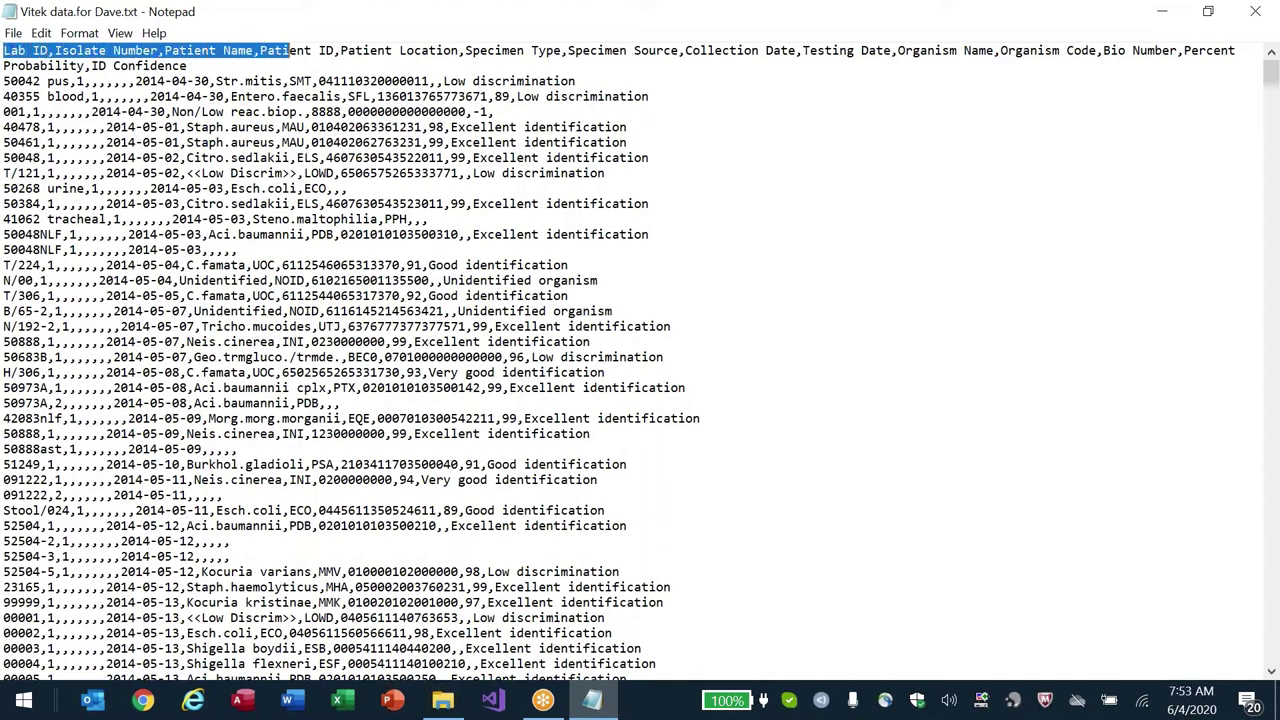
- Clear the header selection and highlight the whole first isolate record, the one with pus in its Lab ID
key("Left")
key("Down")
key("Down")
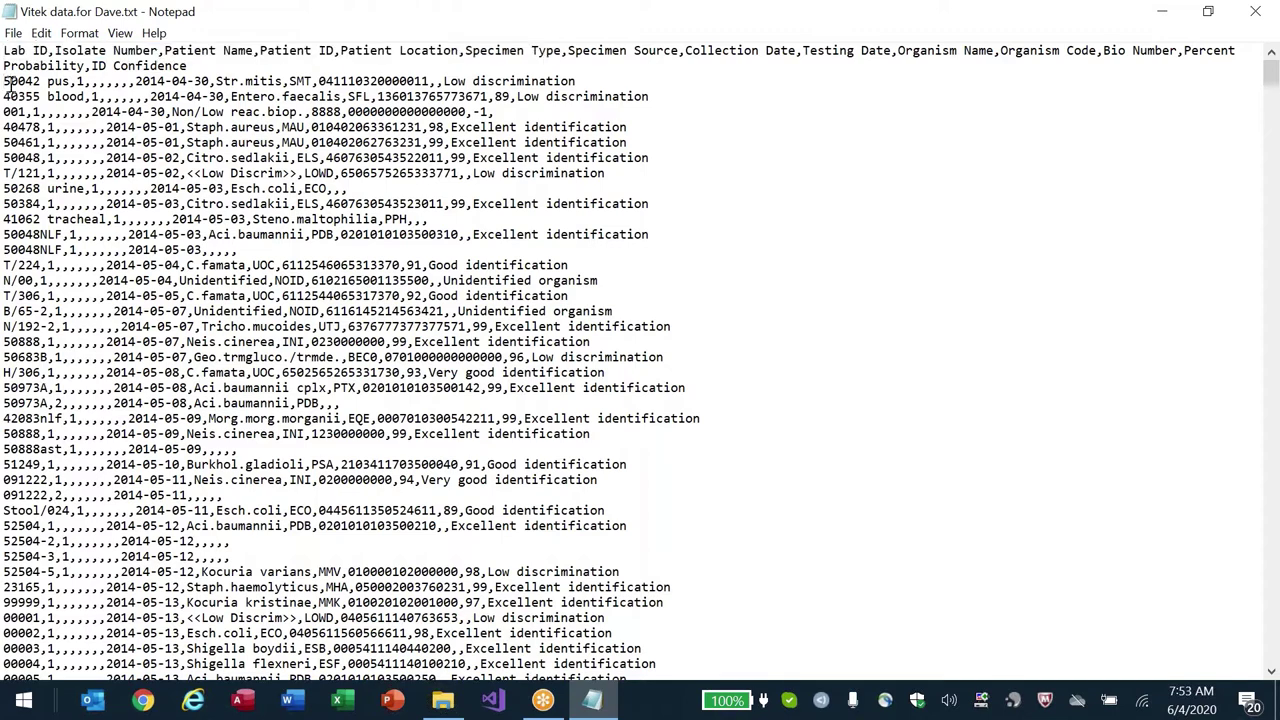
key("shift+End")
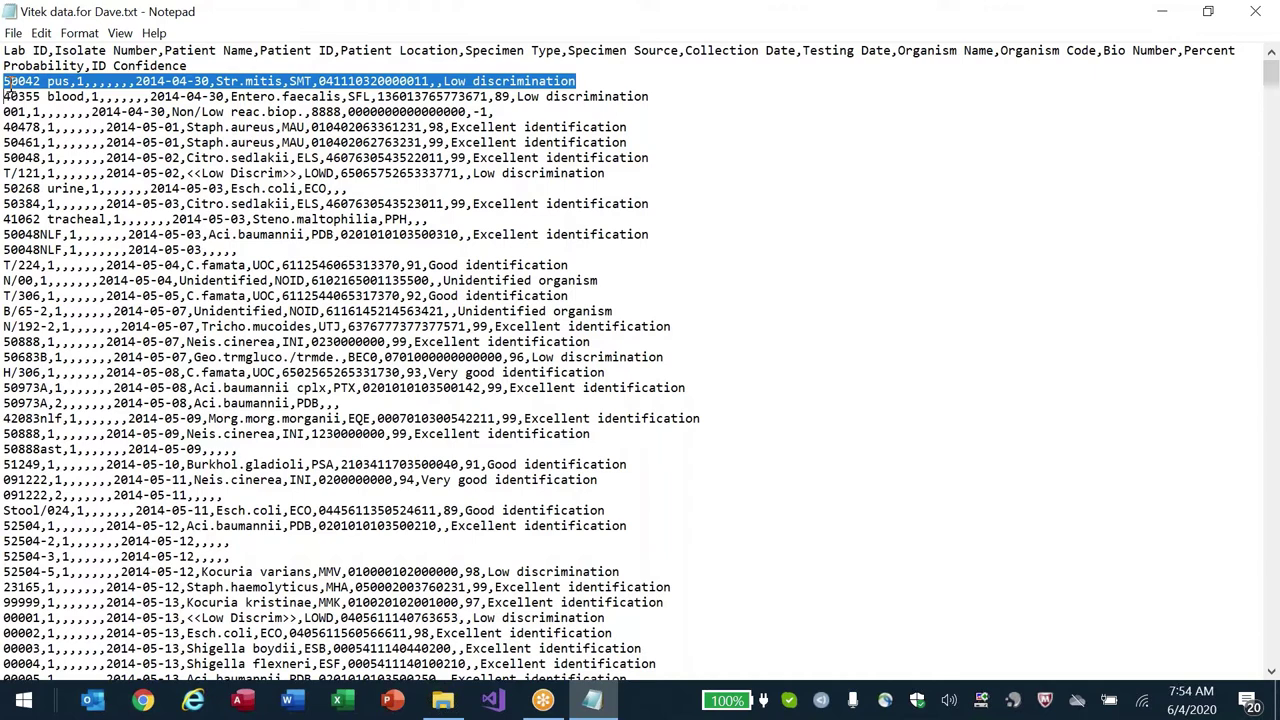
- Highlight the bio number in the first isolate record
double_click(375, 82)
left_click(371, 82)
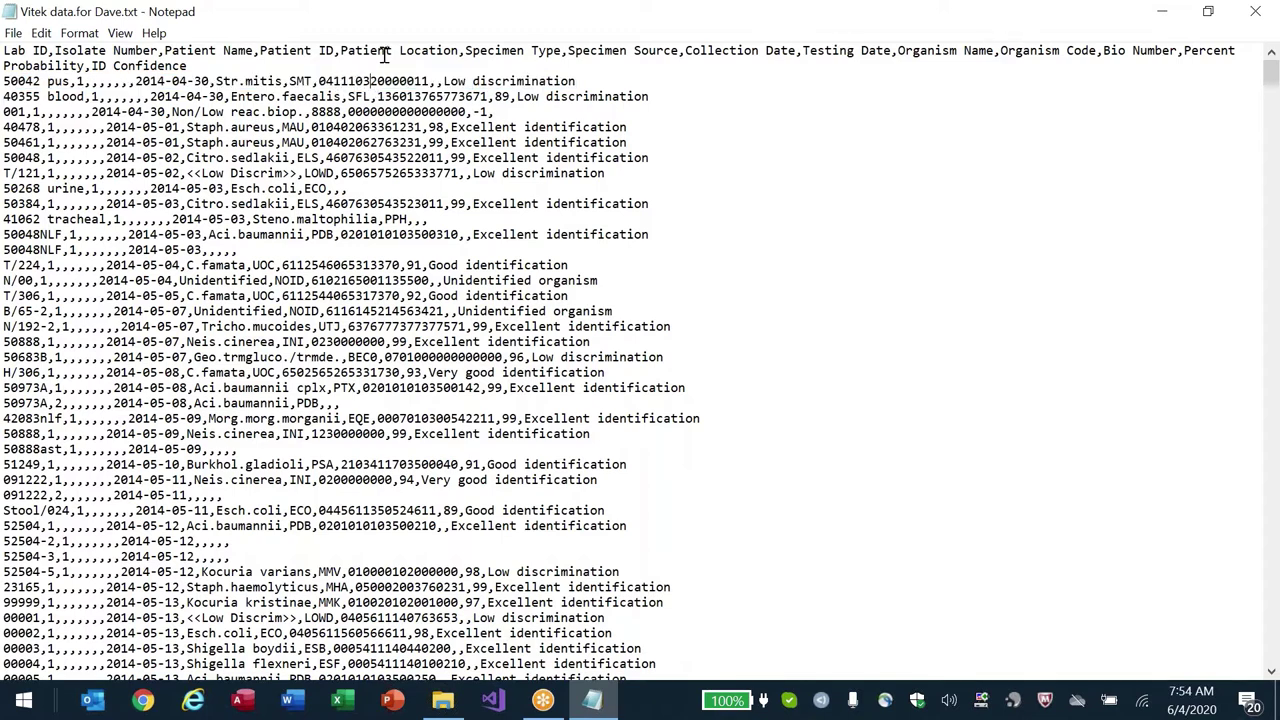
left_click_drag(318, 82, 430, 79)
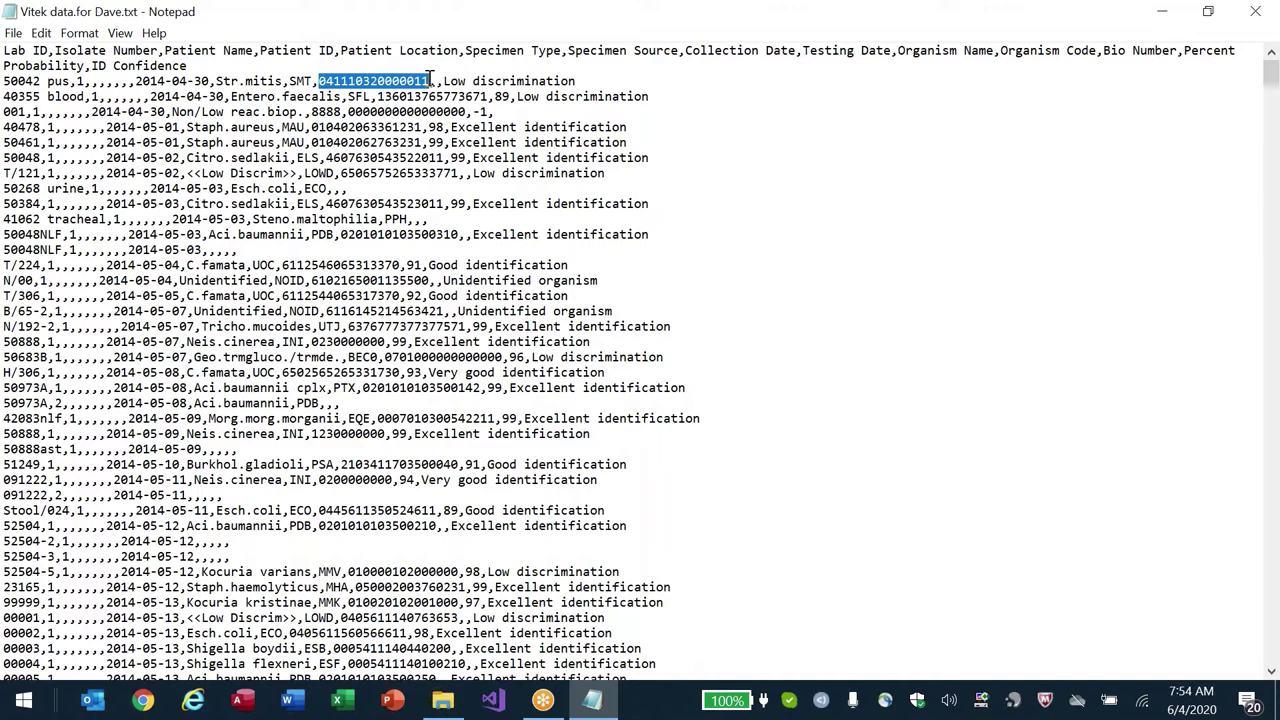
left_click(367, 80)
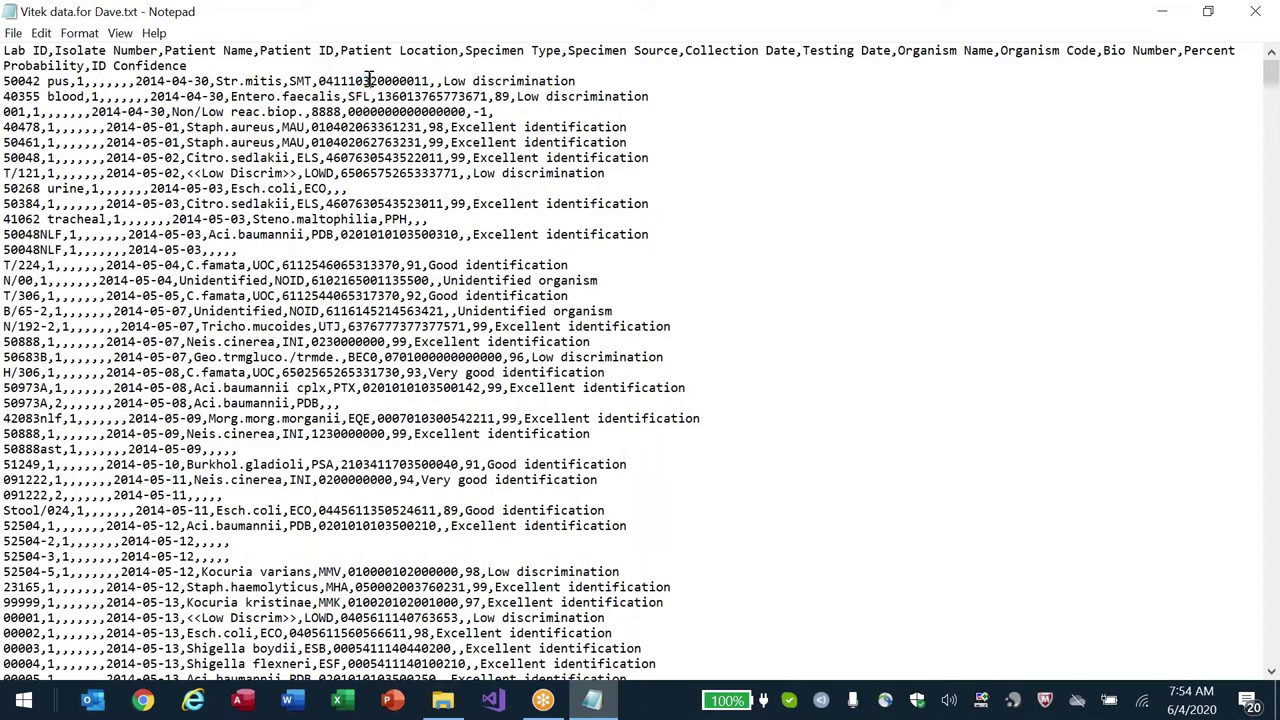
left_click(322, 72)
left_click_drag(320, 80, 430, 80)
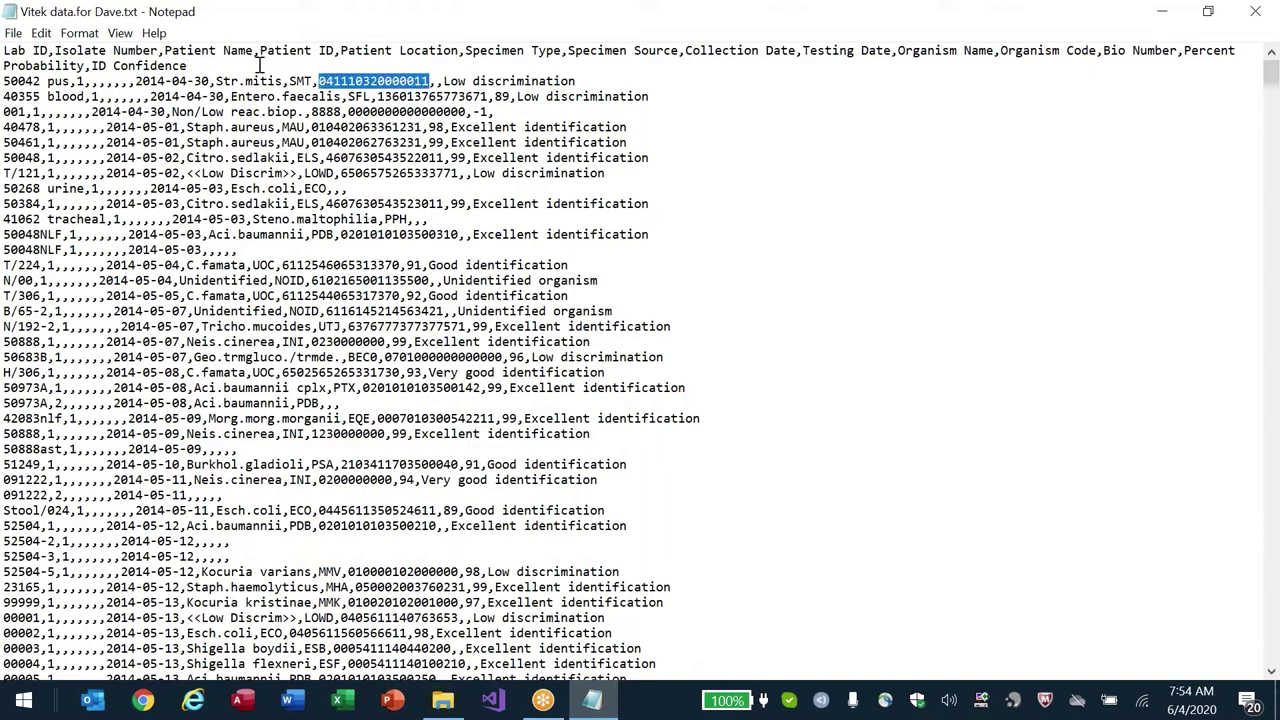
- Highlight the first record's fields from organism name to bio number, followed by its Low discrimination ID confidence
left_click_drag(216, 80, 432, 82)
left_click_drag(209, 80, 424, 82)
left_click_drag(443, 81, 578, 81)
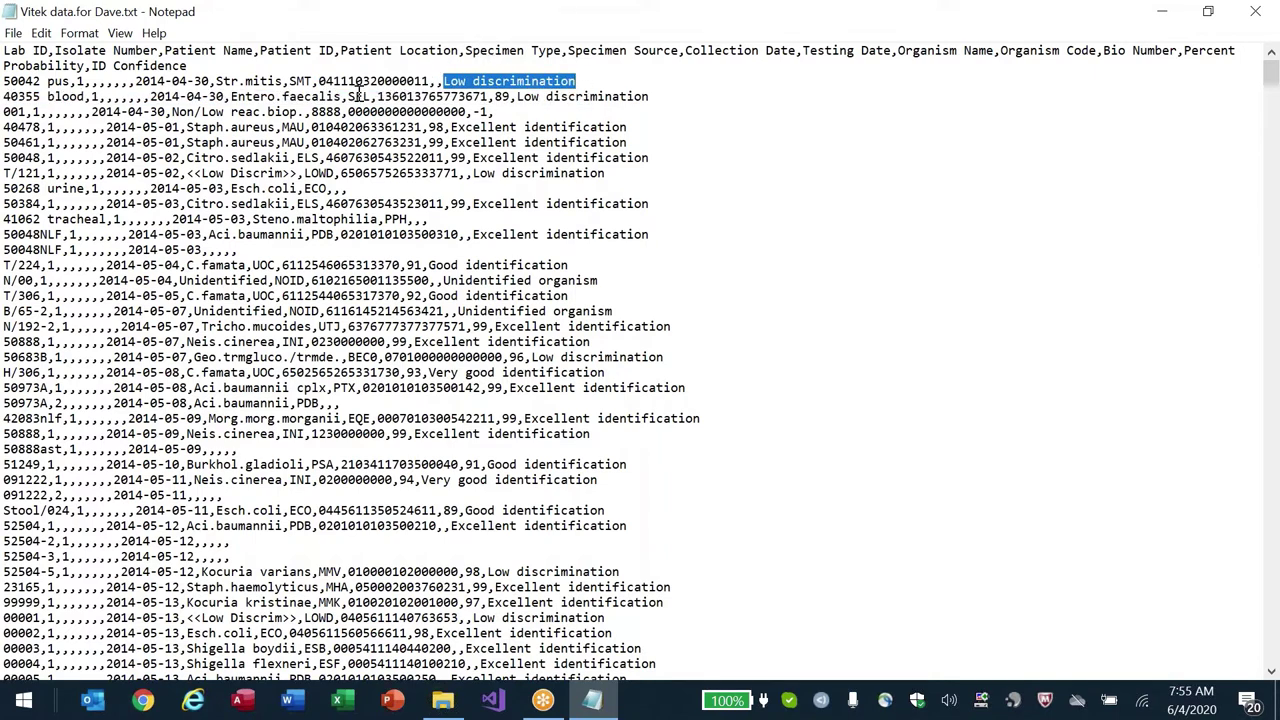
- Highlight the Str.mitis organism name and code in the first record, followed by part of the first Staph.aureus record
left_click_drag(218, 81, 297, 82)
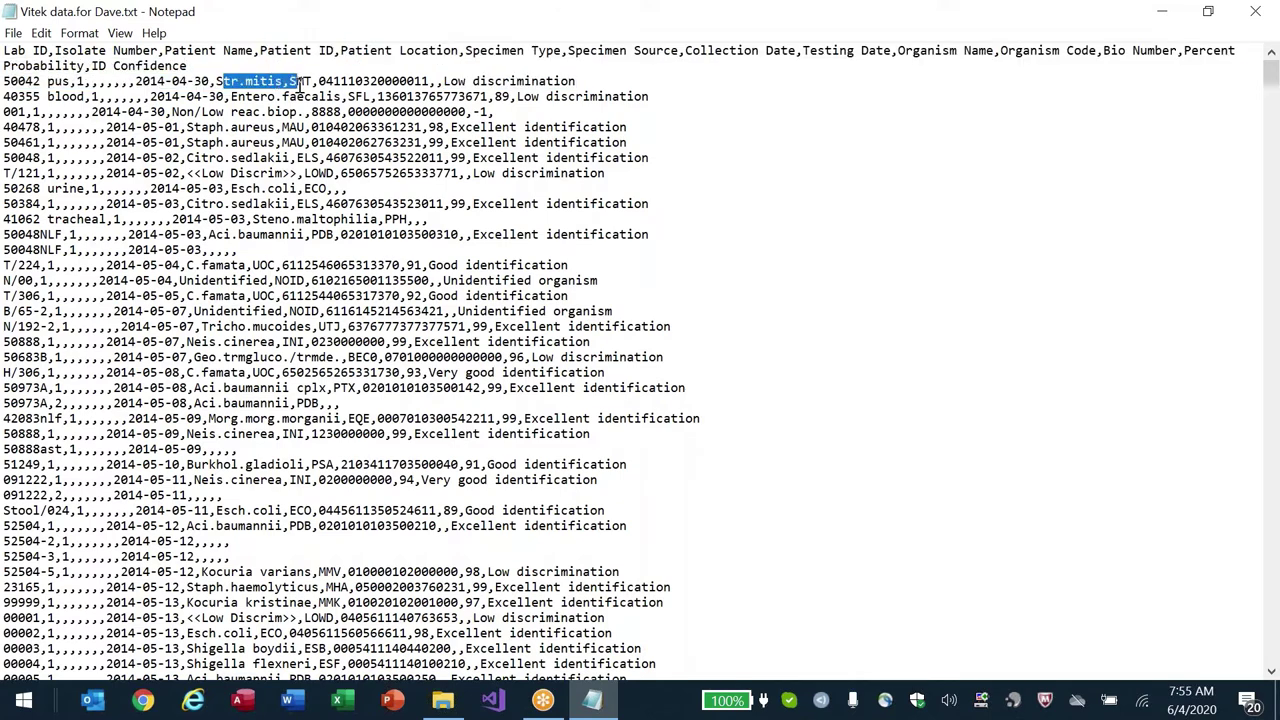
left_click_drag(297, 82, 305, 82)
left_click_drag(454, 127, 510, 112)
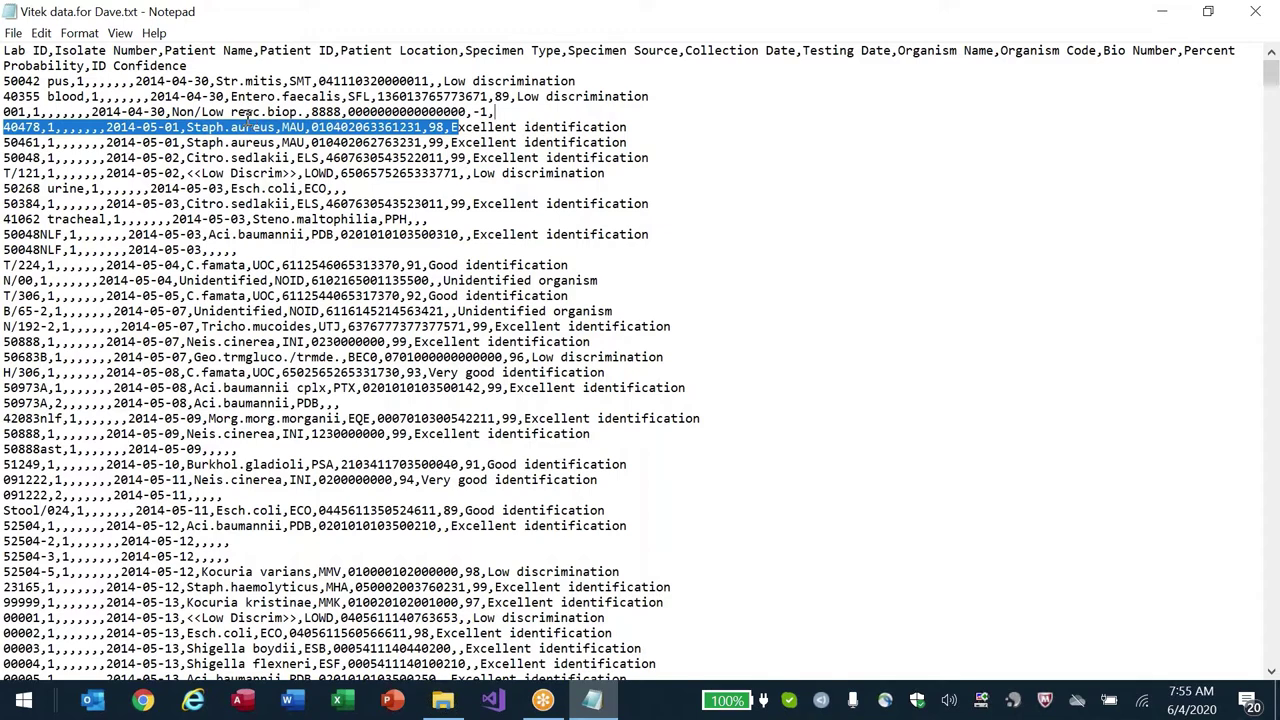
- Highlight part of the first Staph.aureus record, followed by the percent probability in the Entero.faecalis record
left_click(245, 127)
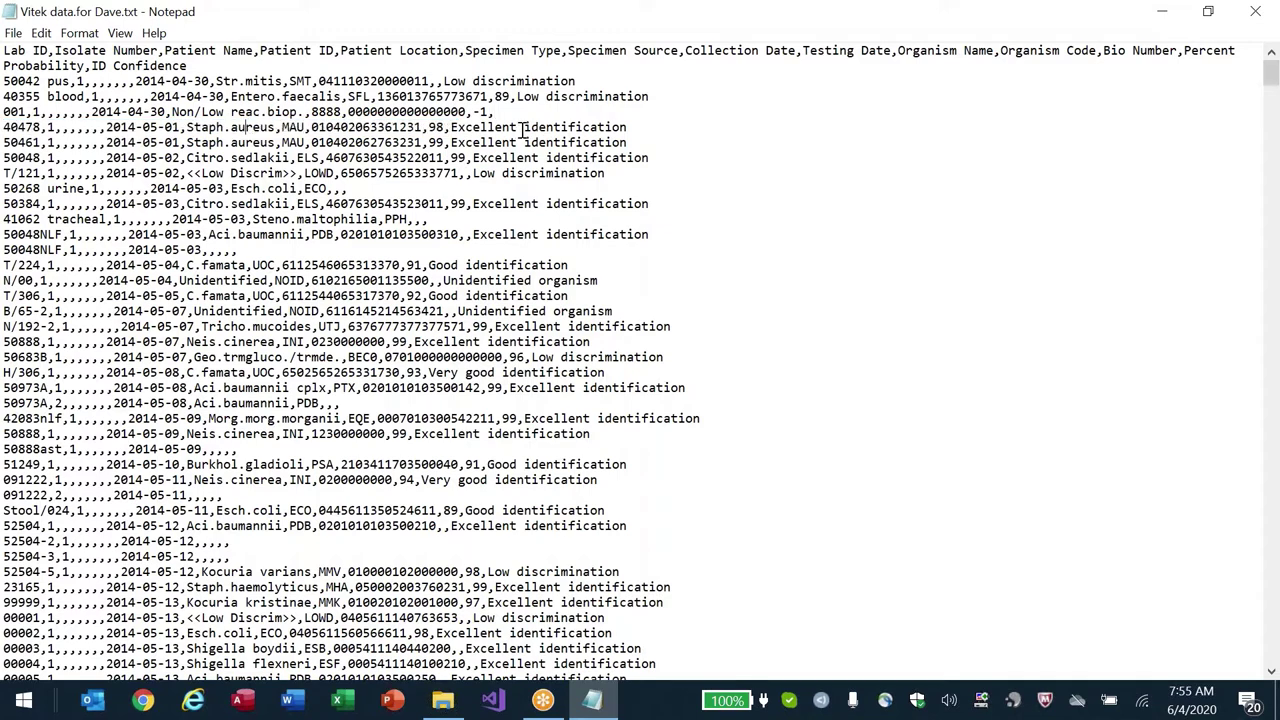
double_click(445, 127)
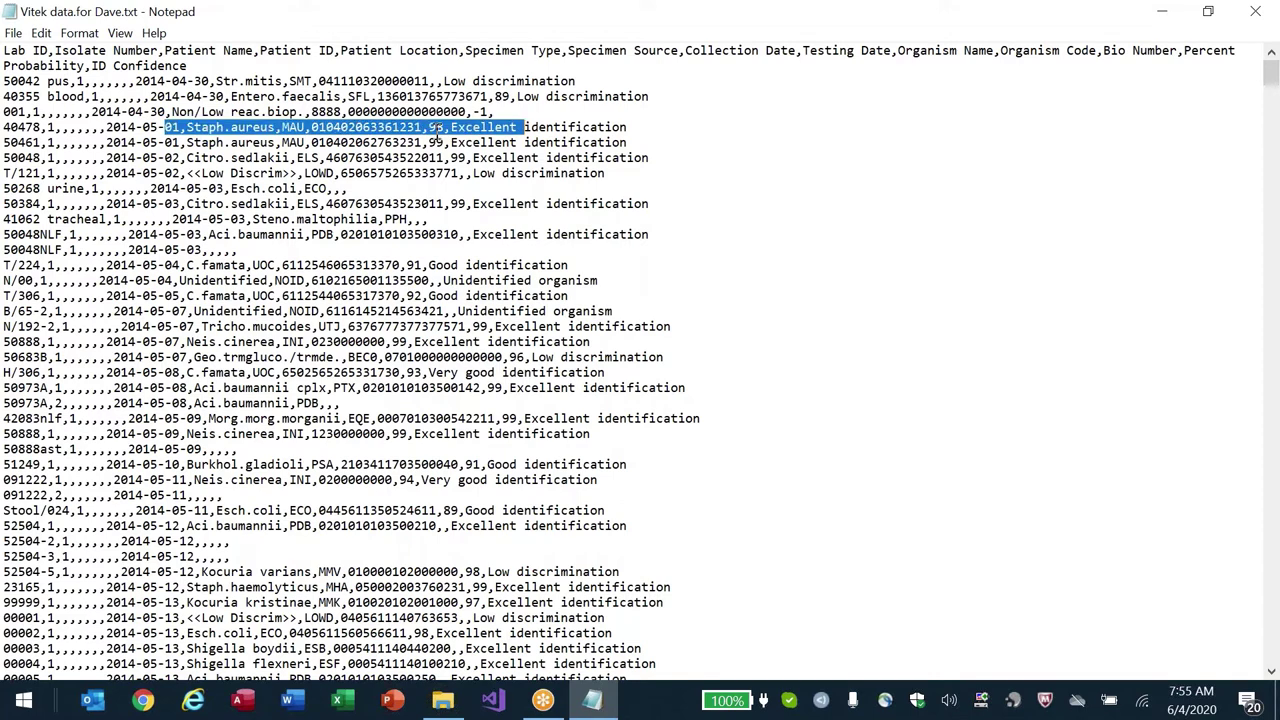
left_click_drag(502, 96, 503, 104)
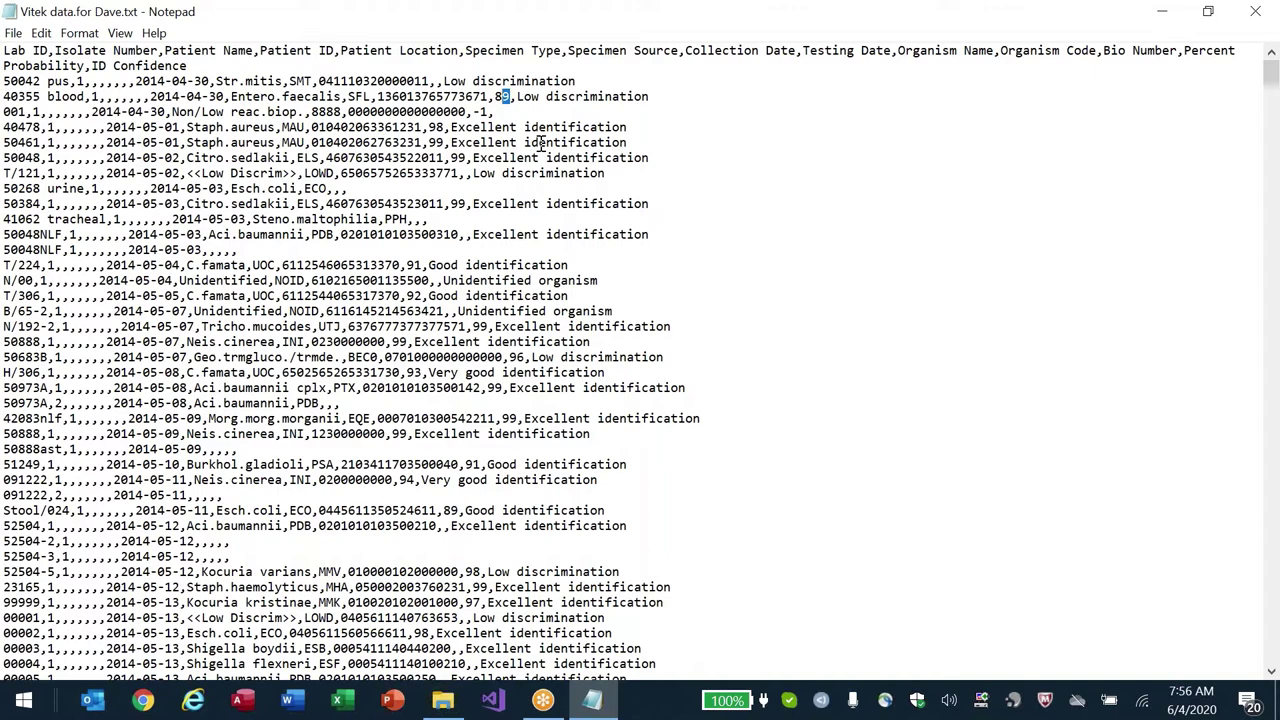
- Highlight the all-zero bio number in the Non/Low reac.biop. record and close the text file
left_click(366, 112)
left_click_drag(348, 112, 459, 114)
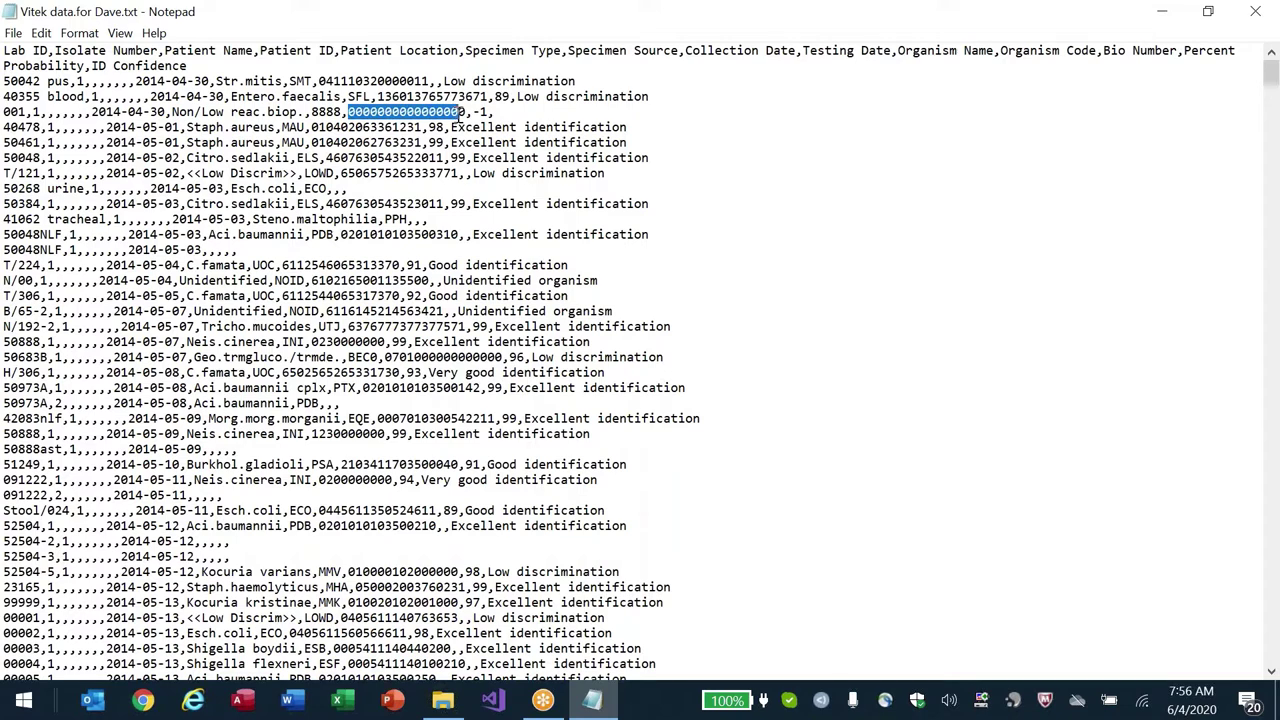
left_click(173, 112)
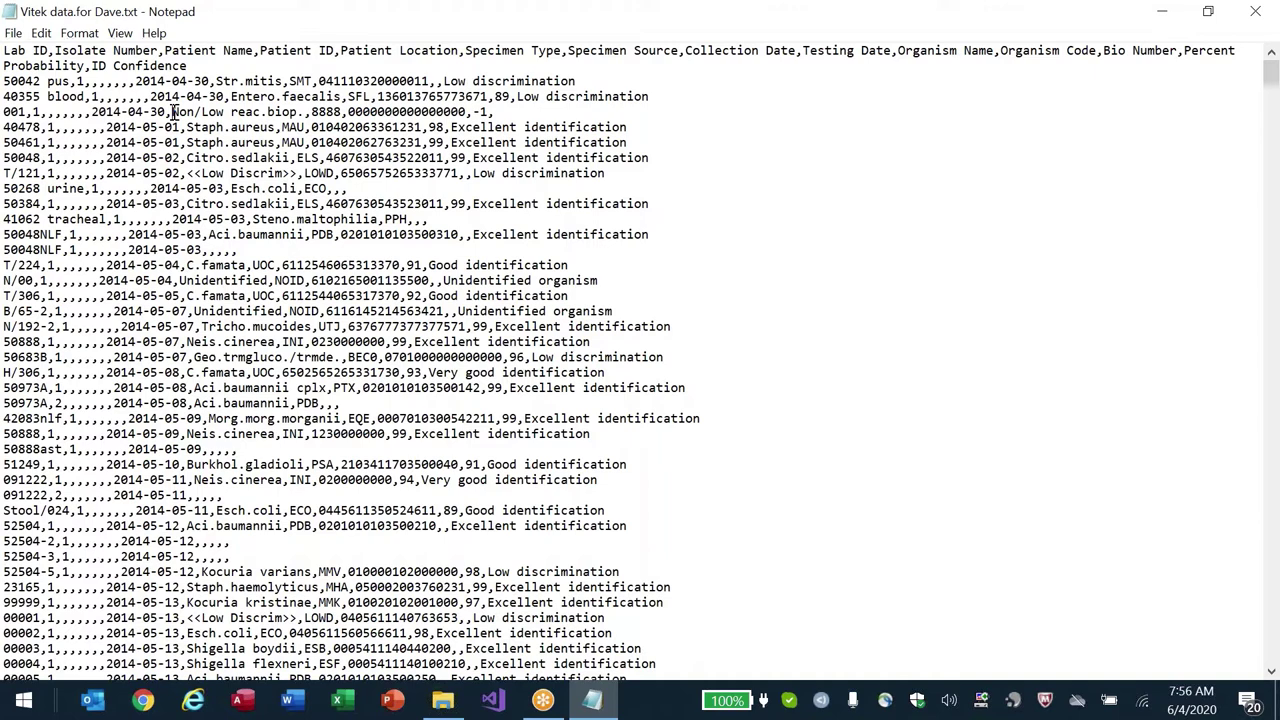
key("alt+F4")
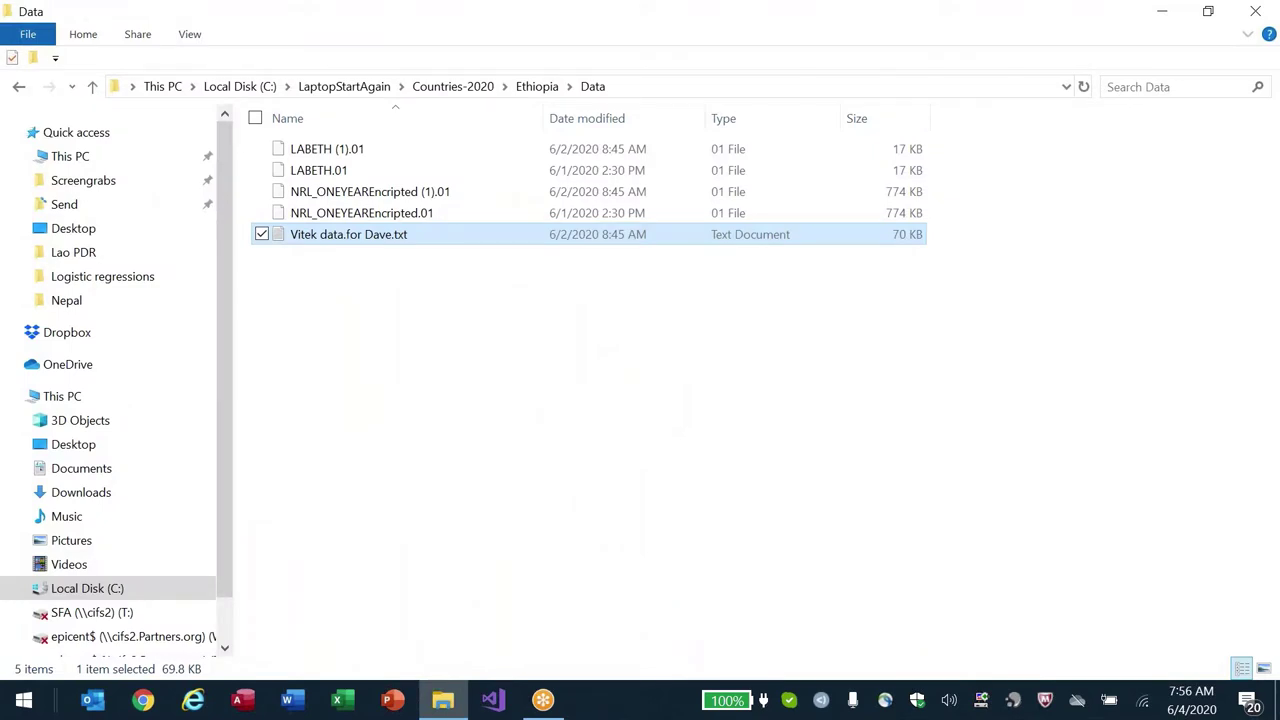
- Switch to Excel and browse to the folder C:\LaptopStartAgain\Countries-2020 for opening a file
key("super+6")
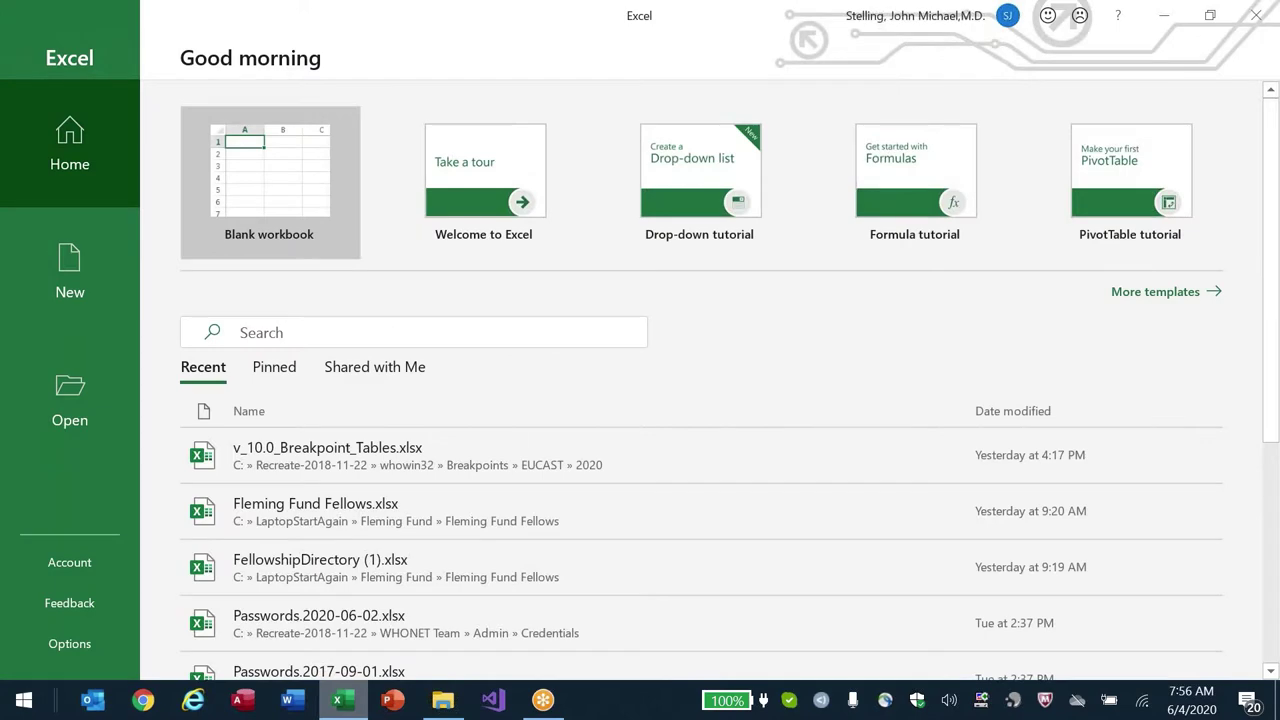
key("ctrl+o")
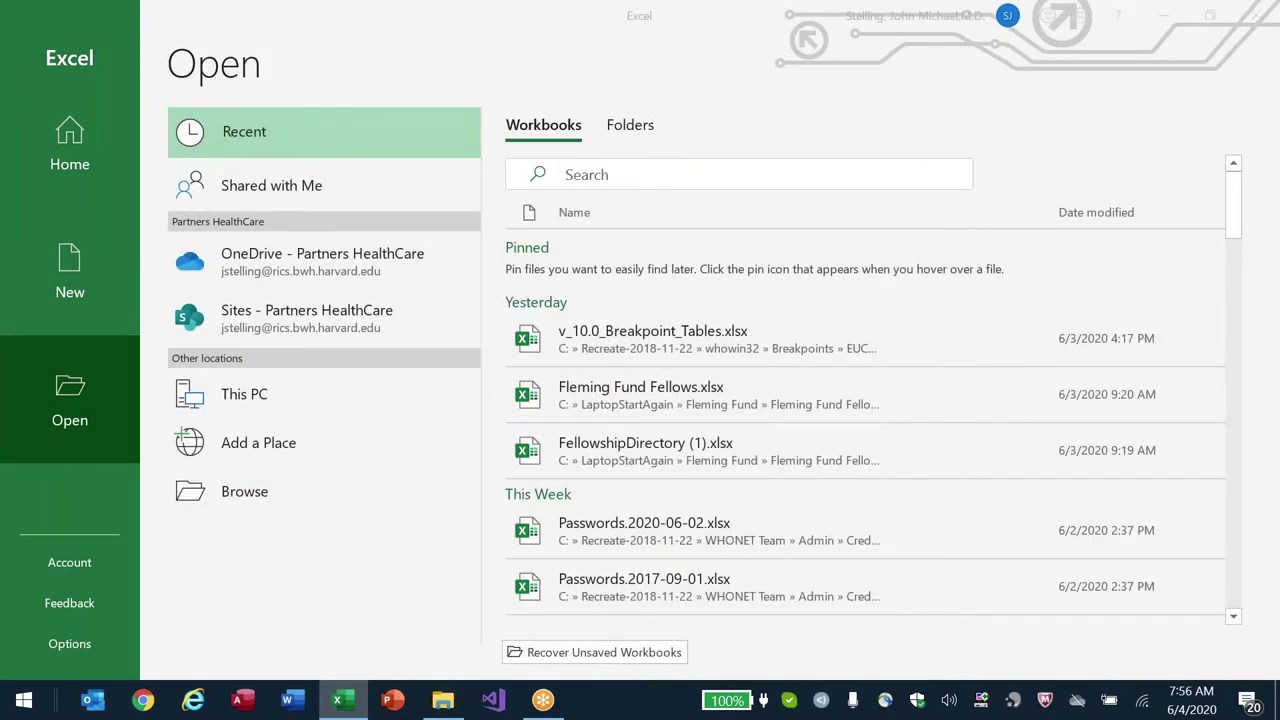
type("c:\\la")
key("Down")
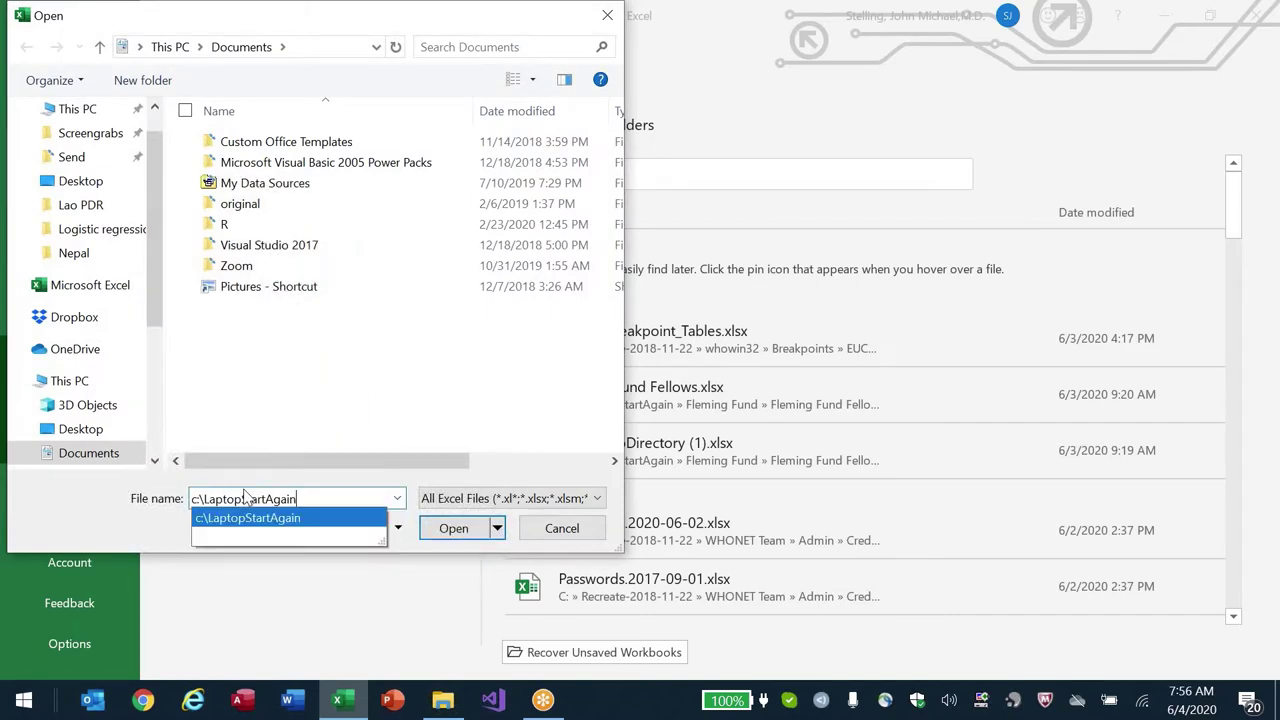
type("\\cou")
key("Down")
key("Down")
key("Down")
key("Return")
- Go into the Ethiopia folder and its Data subfolder
type("ethi")
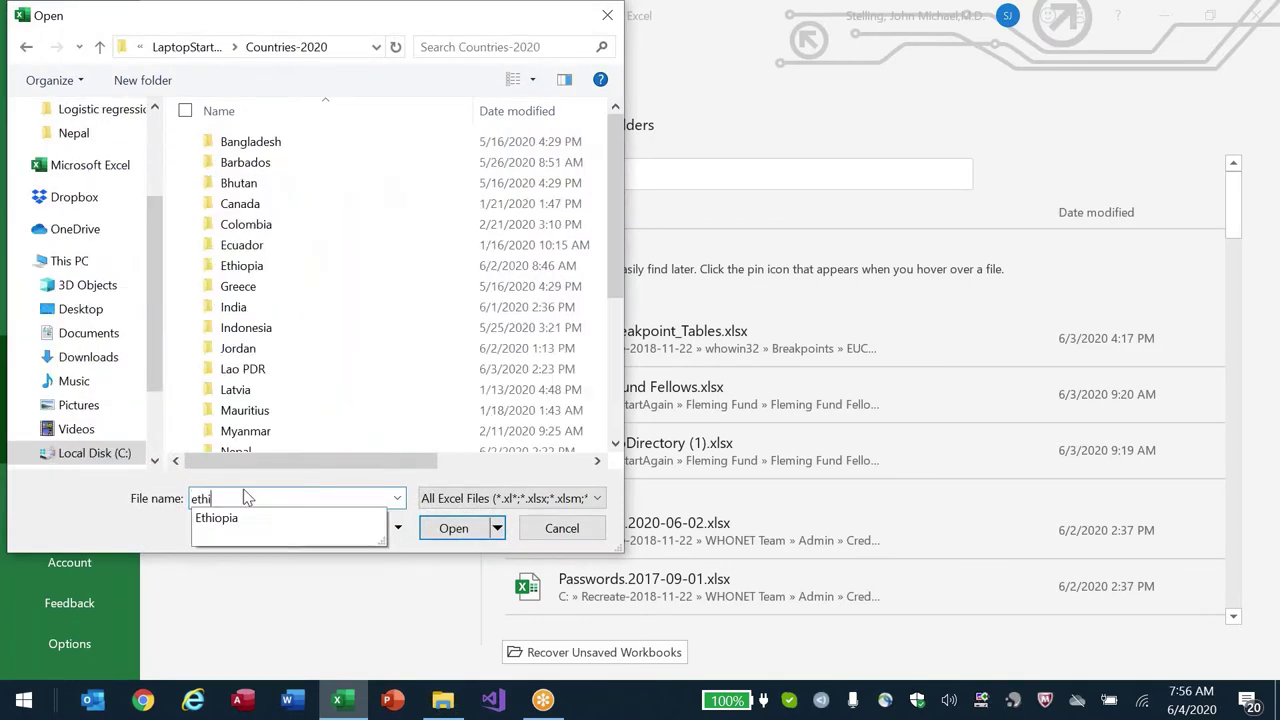
type("opi")
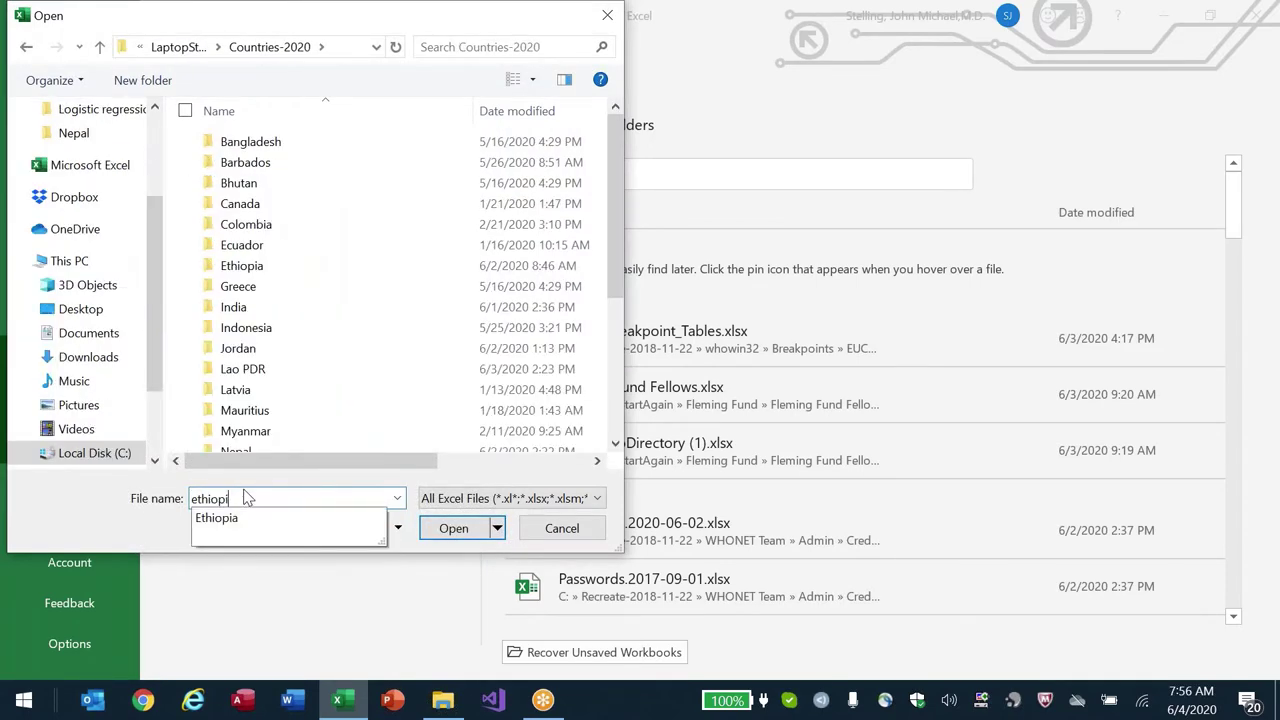
key("Down")
key("Return")
type("data")
key("Return")
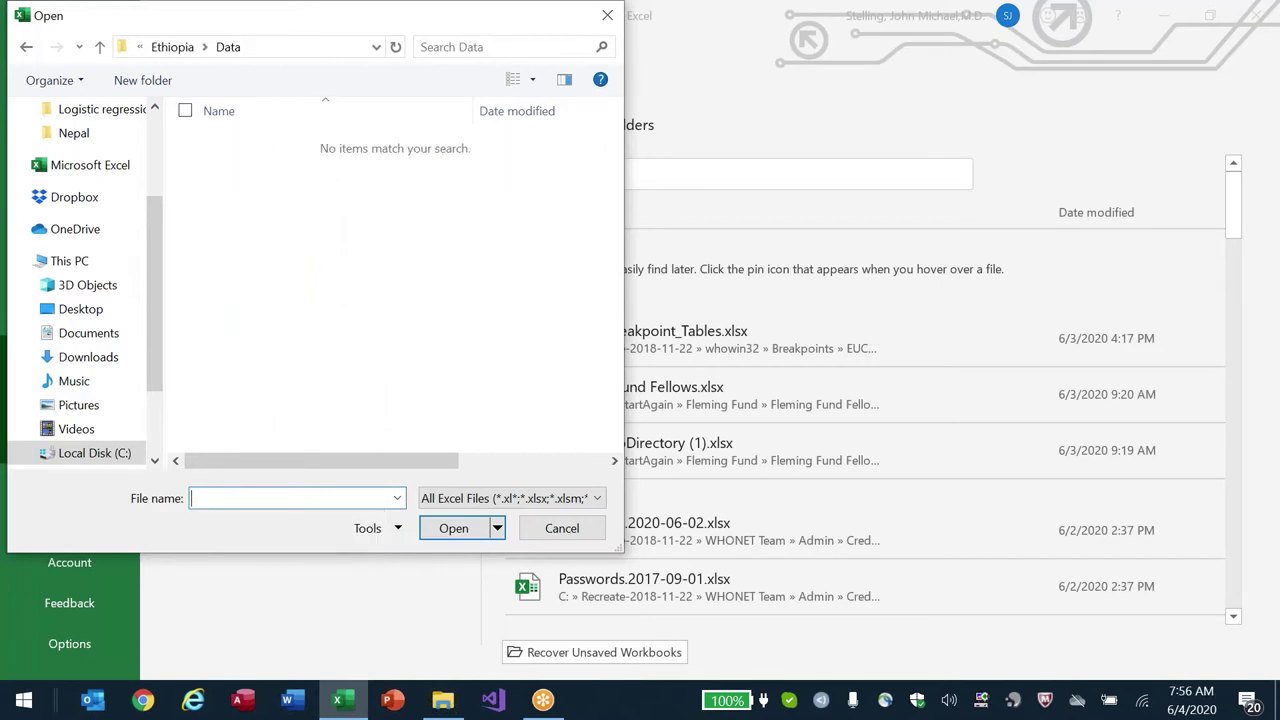
- List files of all types and open the Vitek data text file for import
type("*.*")
key("Tab")
key("alt+Down")
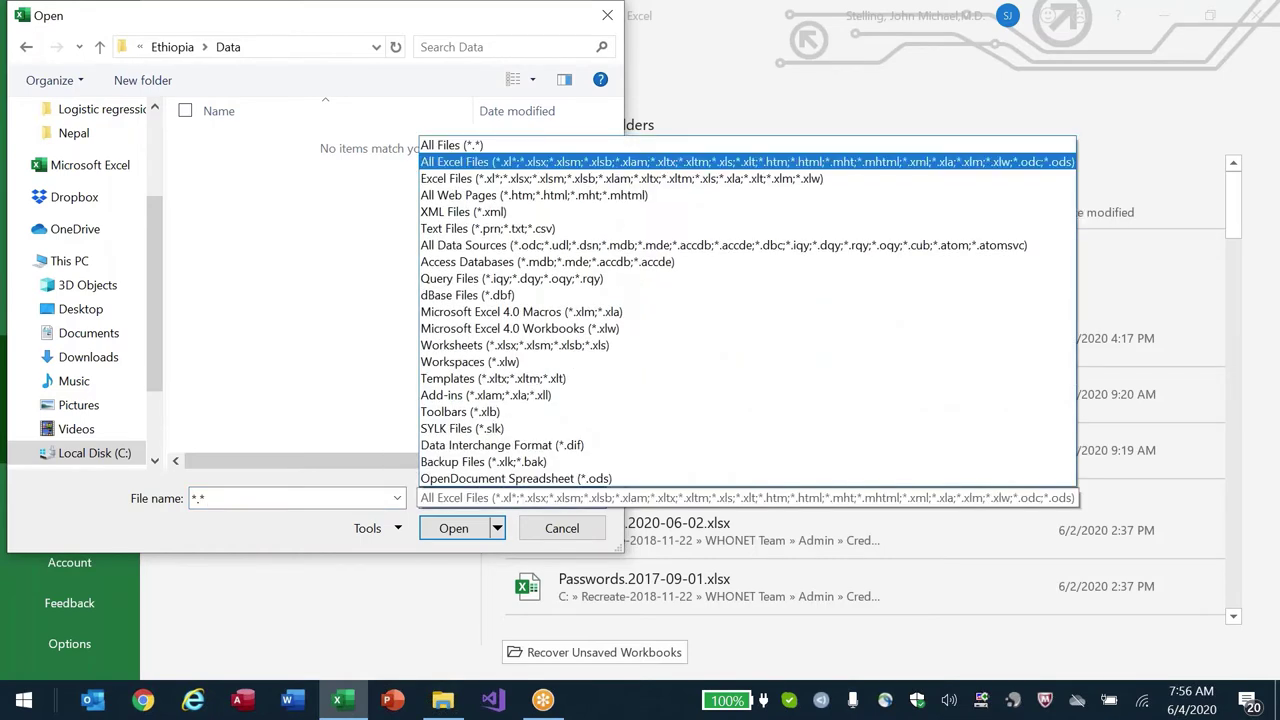
key("Up")
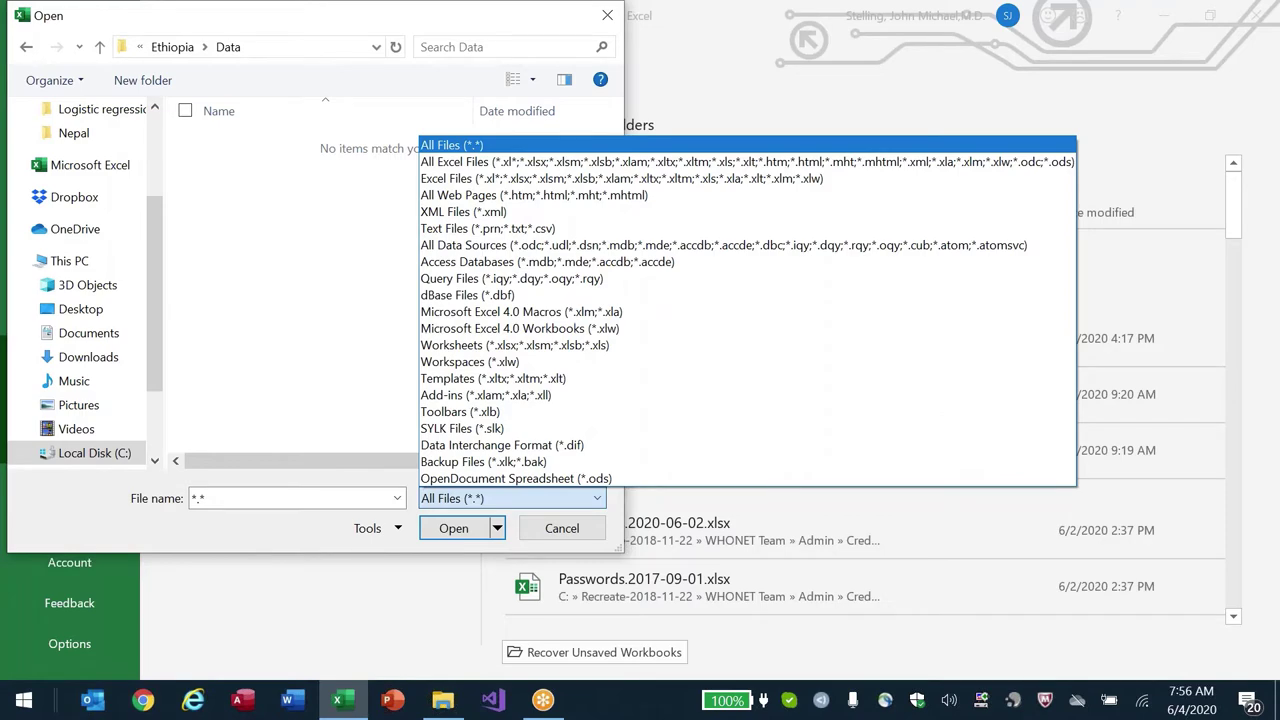
key("Return")
left_click(262, 226)
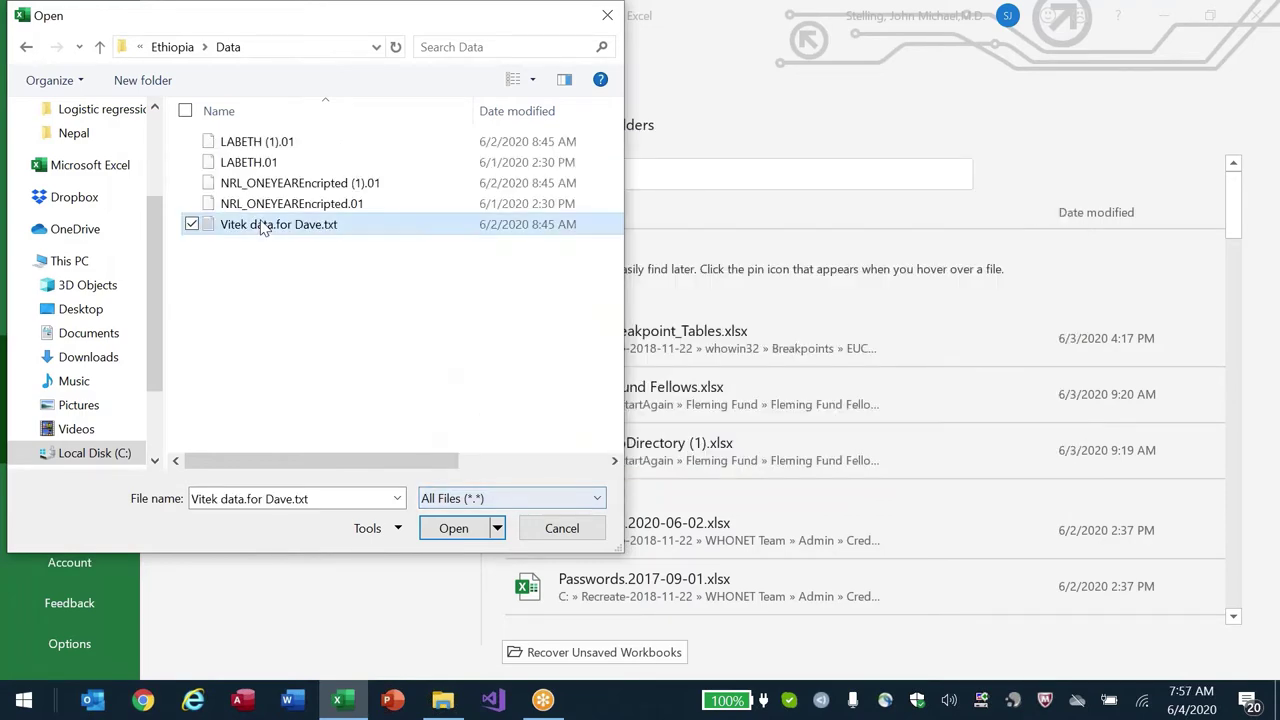
double_click(261, 224)
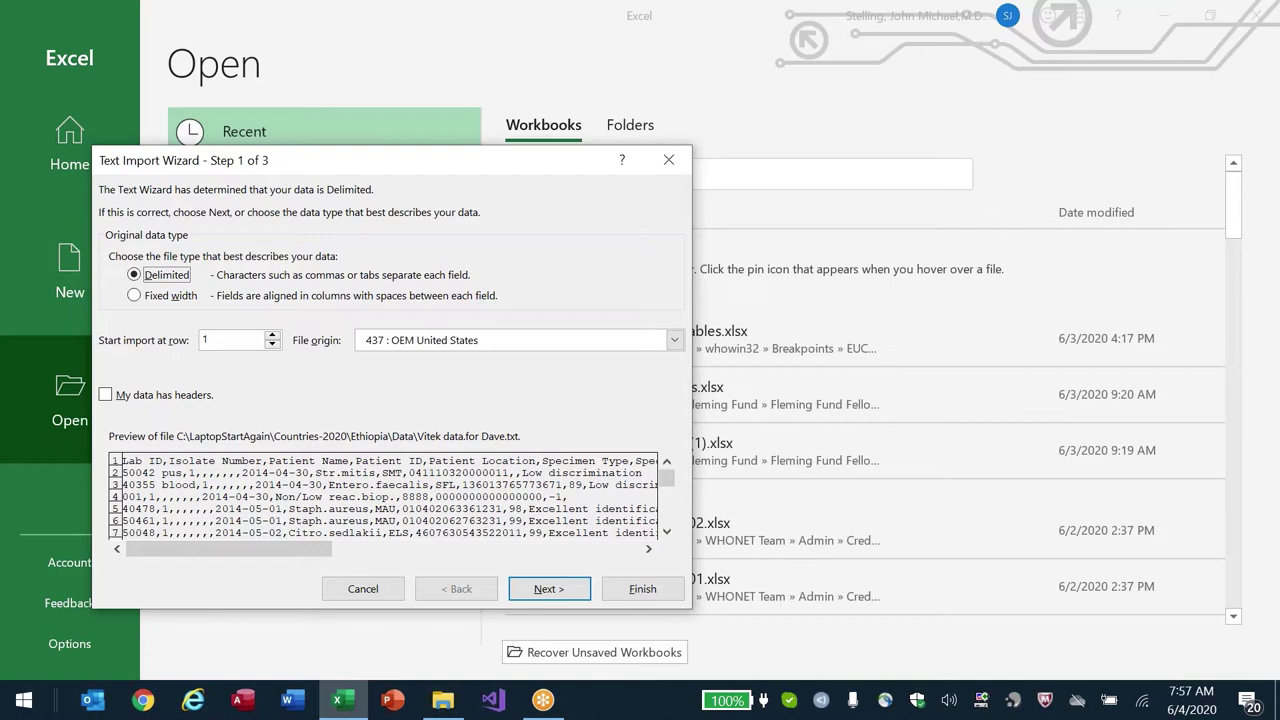
- Keep the data as delimited and set the comma instead of the tab as the only delimiter
left_click(557, 596)
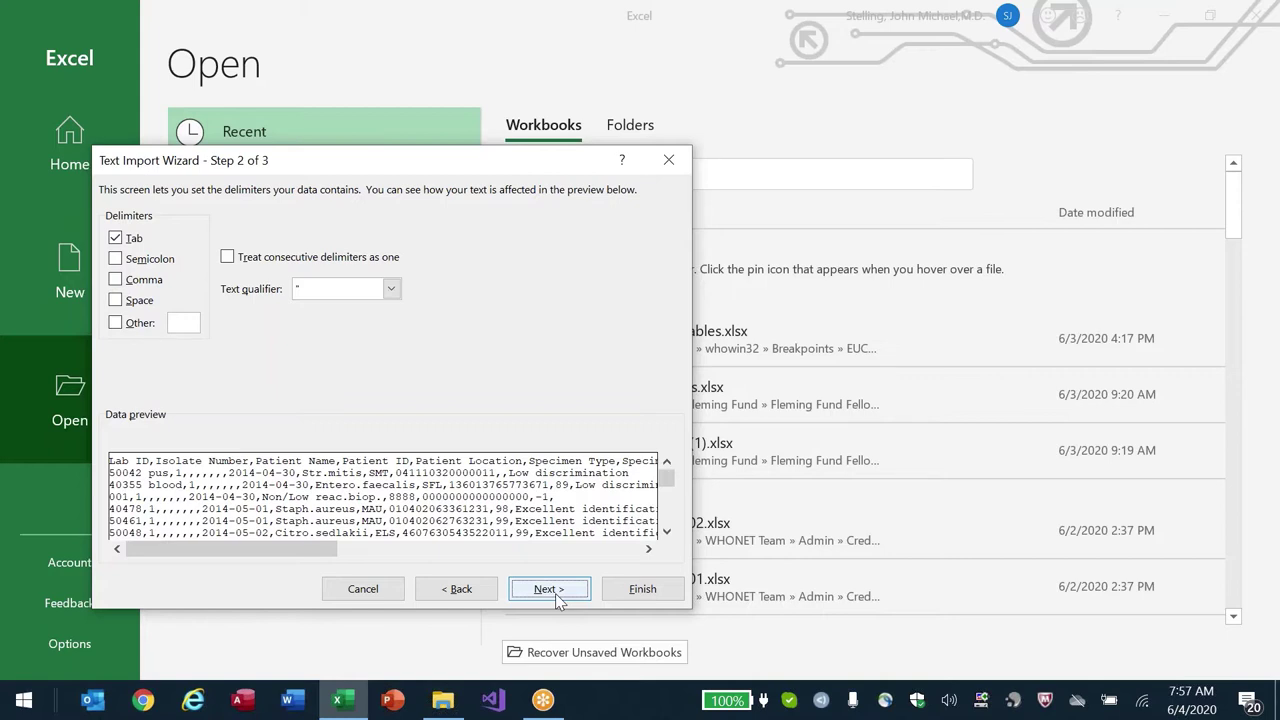
left_click(140, 280)
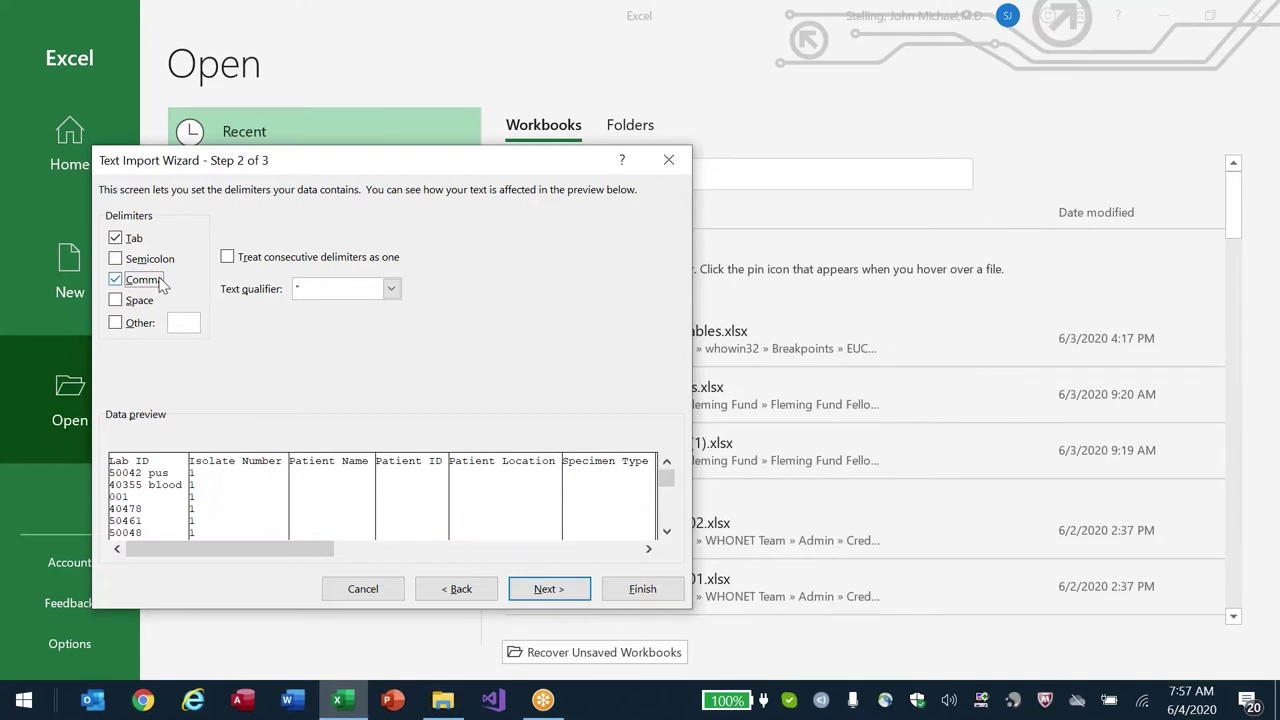
left_click(120, 237)
left_click(560, 589)
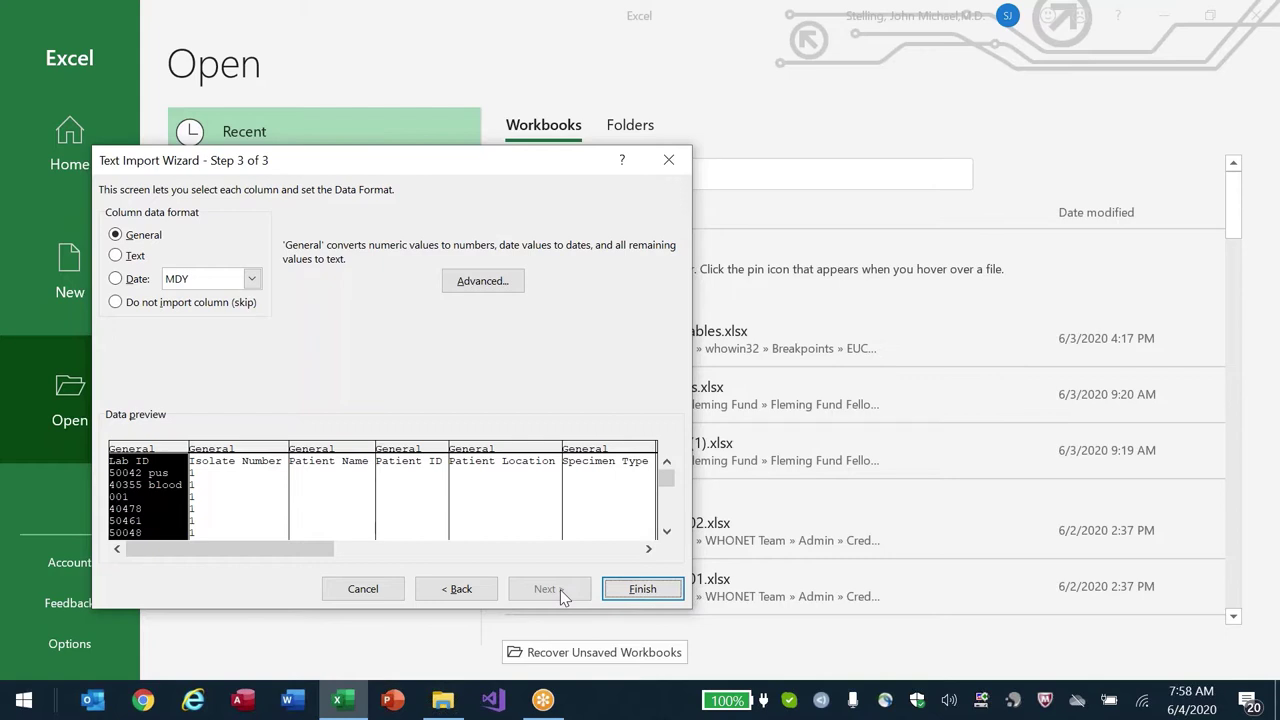
- Try the Text data format on the Lab ID column, and set the column back to General
left_click(115, 256)
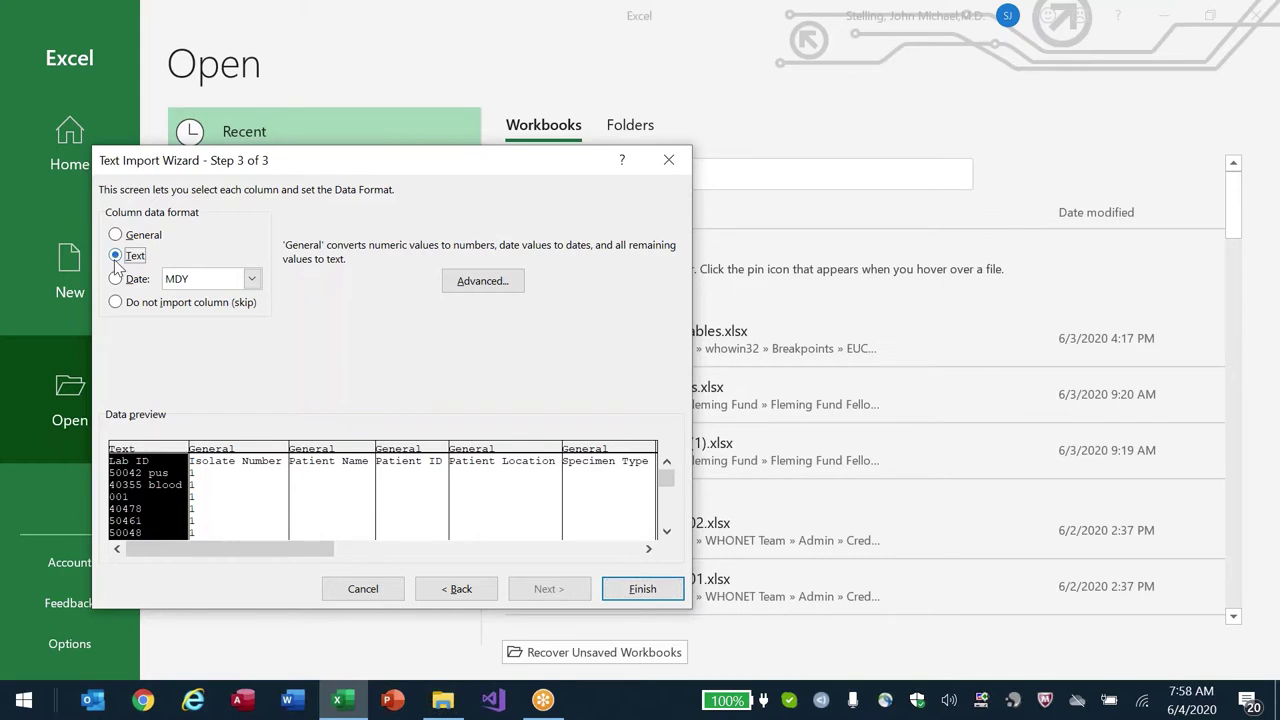
left_click(274, 508)
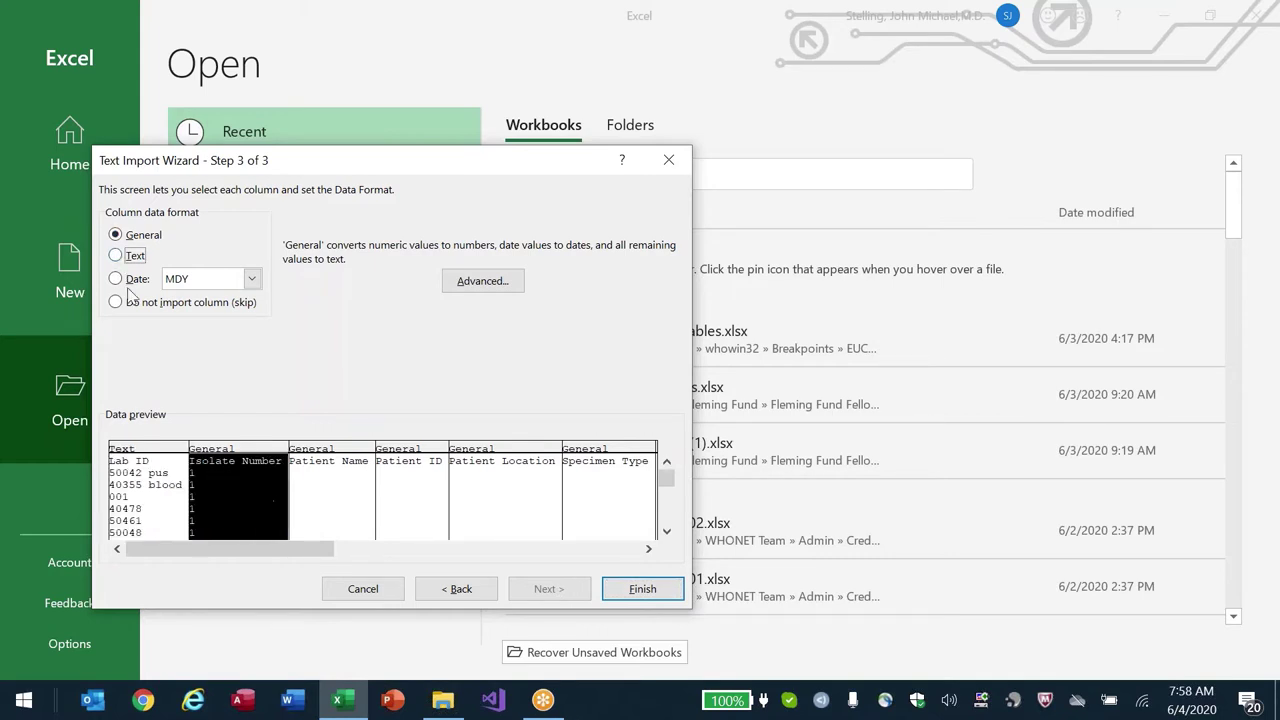
left_click(144, 492)
left_click(134, 237)
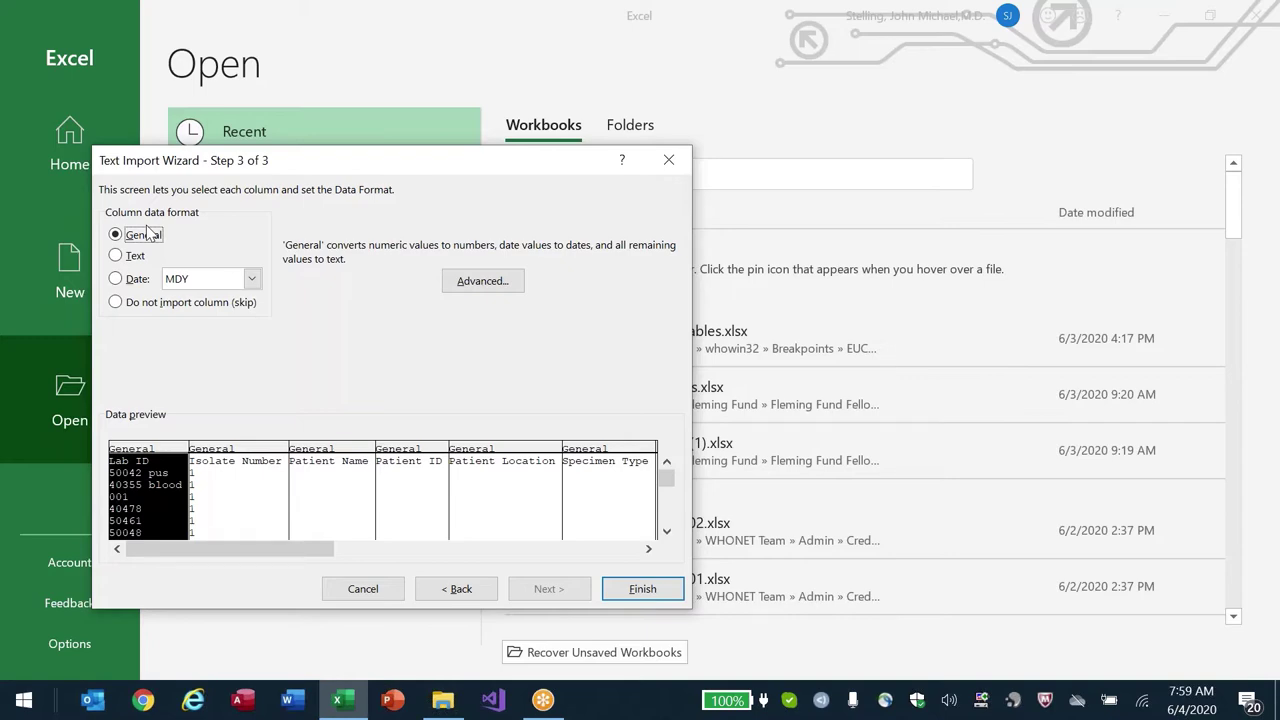
- Finish the text import and autofit the width of all data columns
left_click(645, 590)
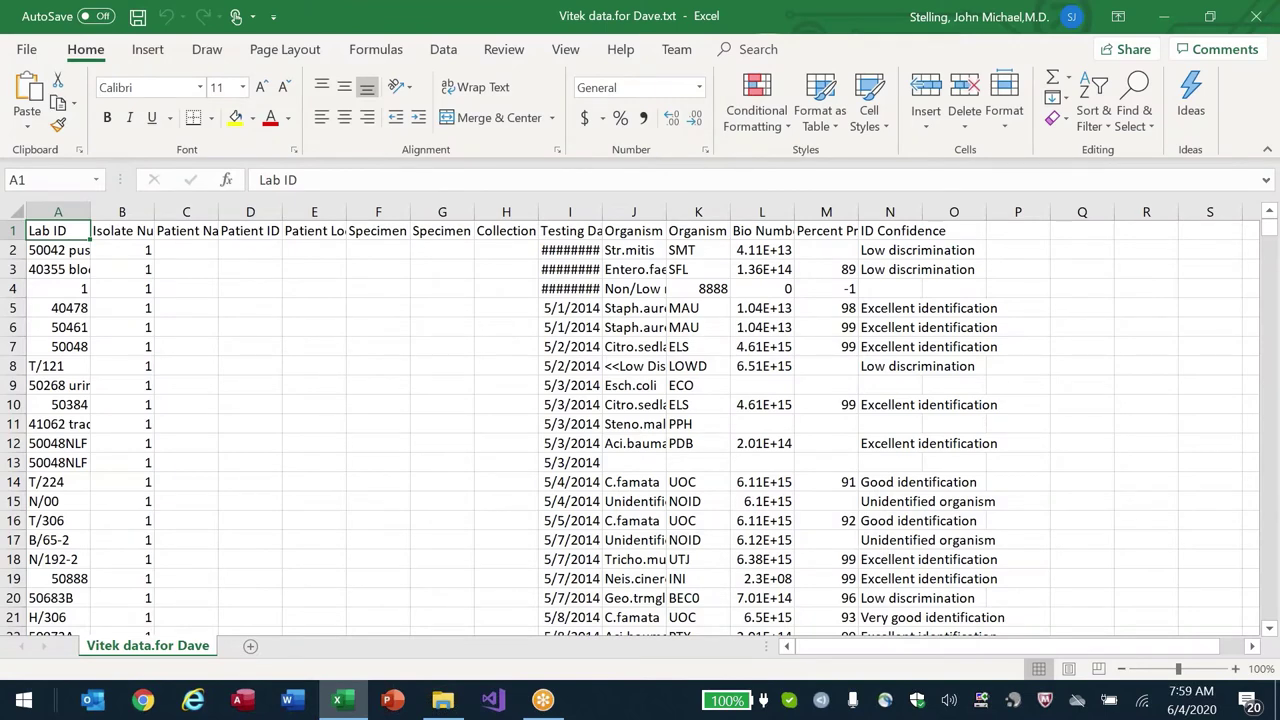
key("ctrl+shift+End")
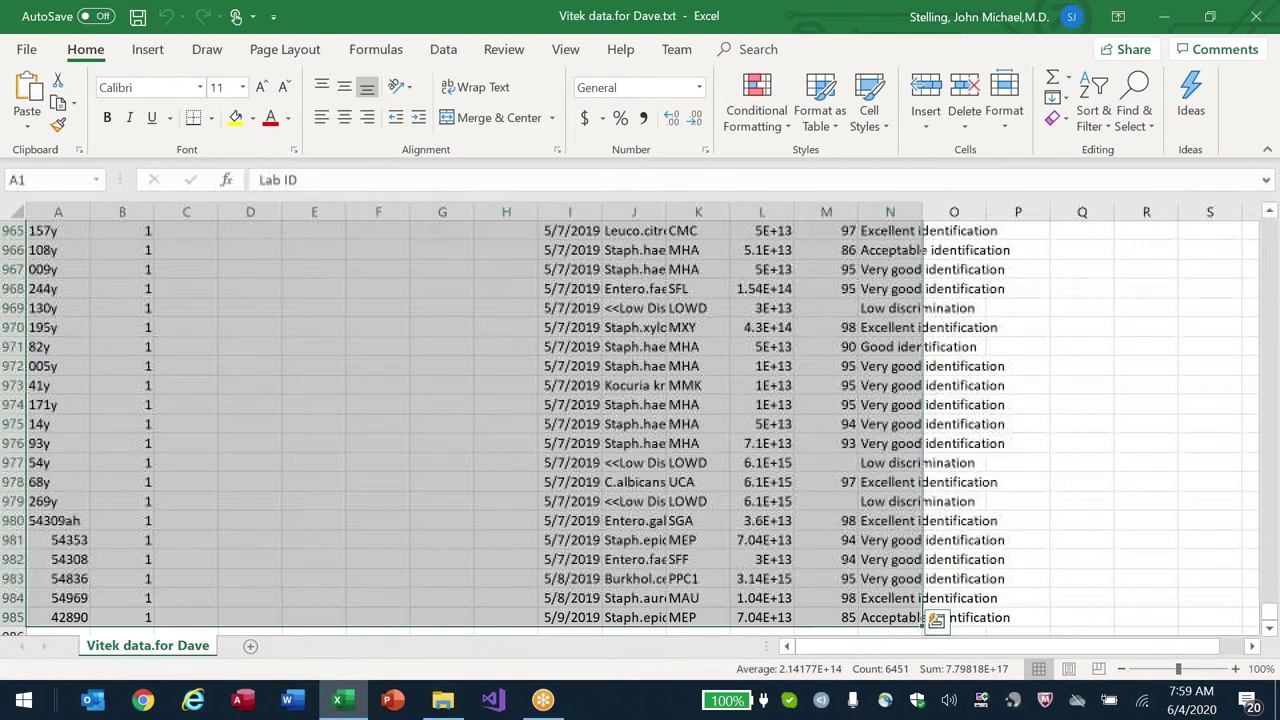
key("ctrl+BackSpace")
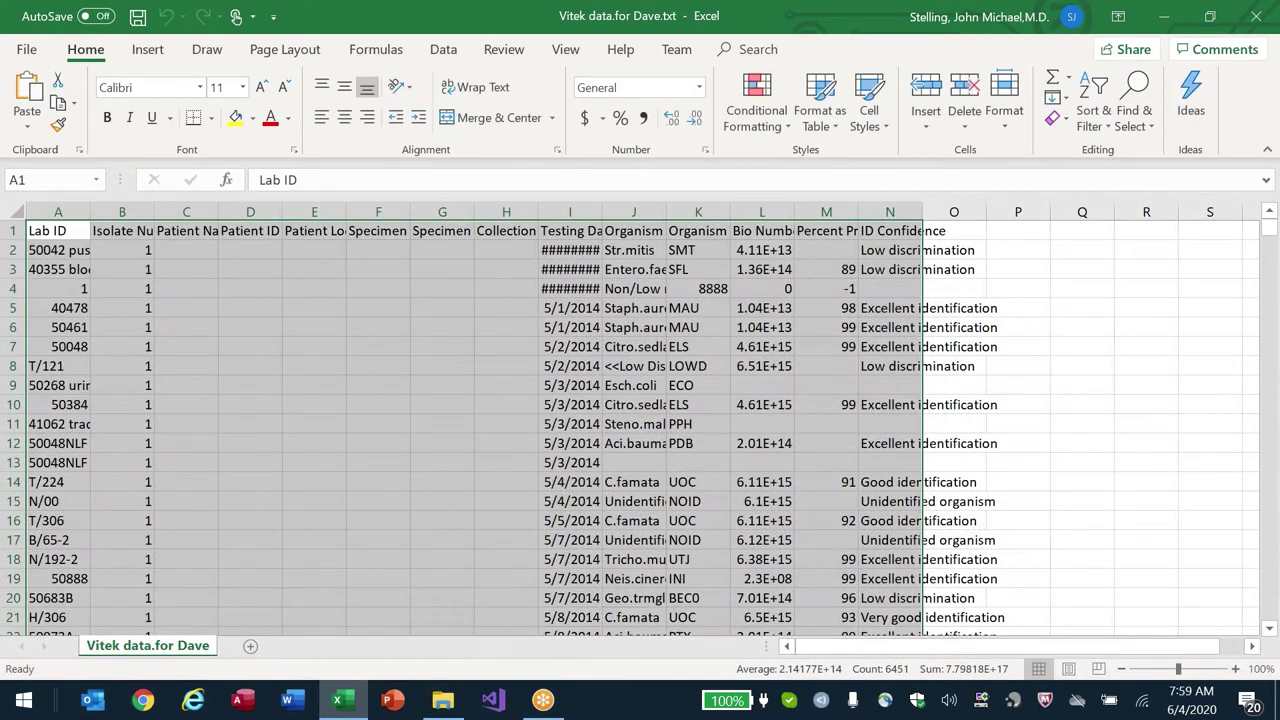
key("alt+o")
key("c")
key("a")
key("Right")
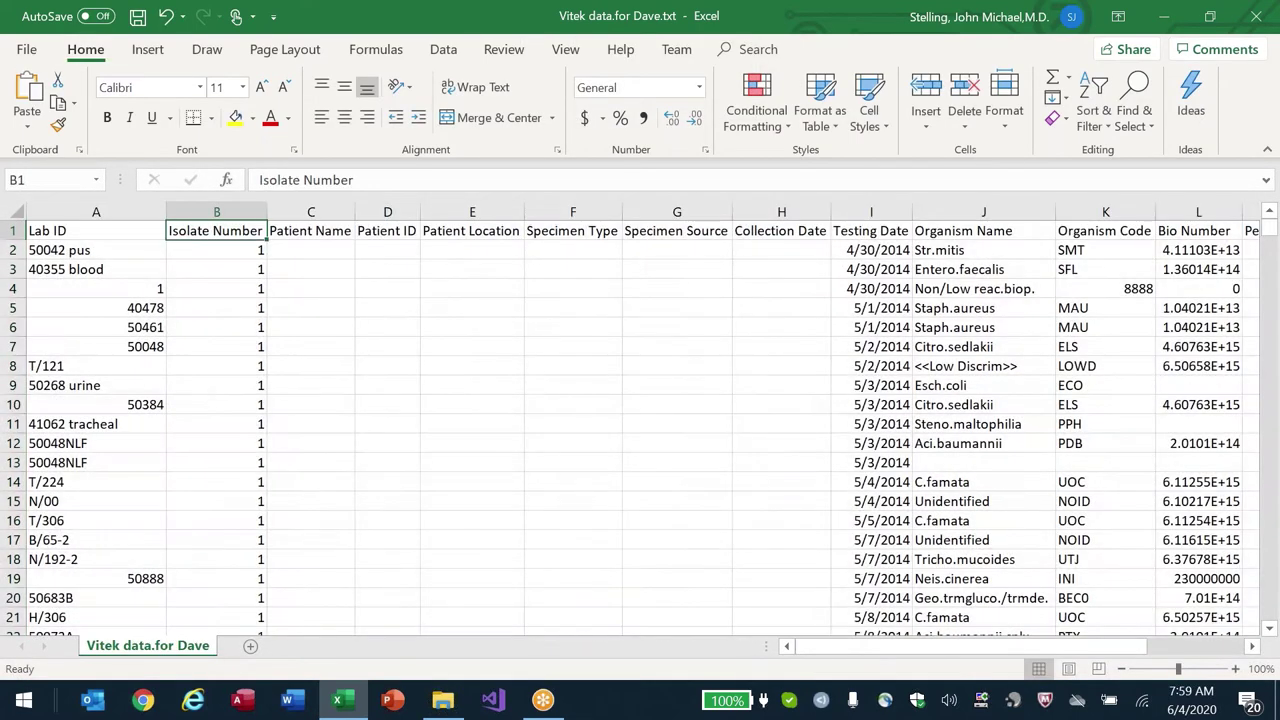
- Reopen the Vitek text file in Notepad to compare it with the import, and return to the Excel worksheet
key("alt+Tab")
key("Return")
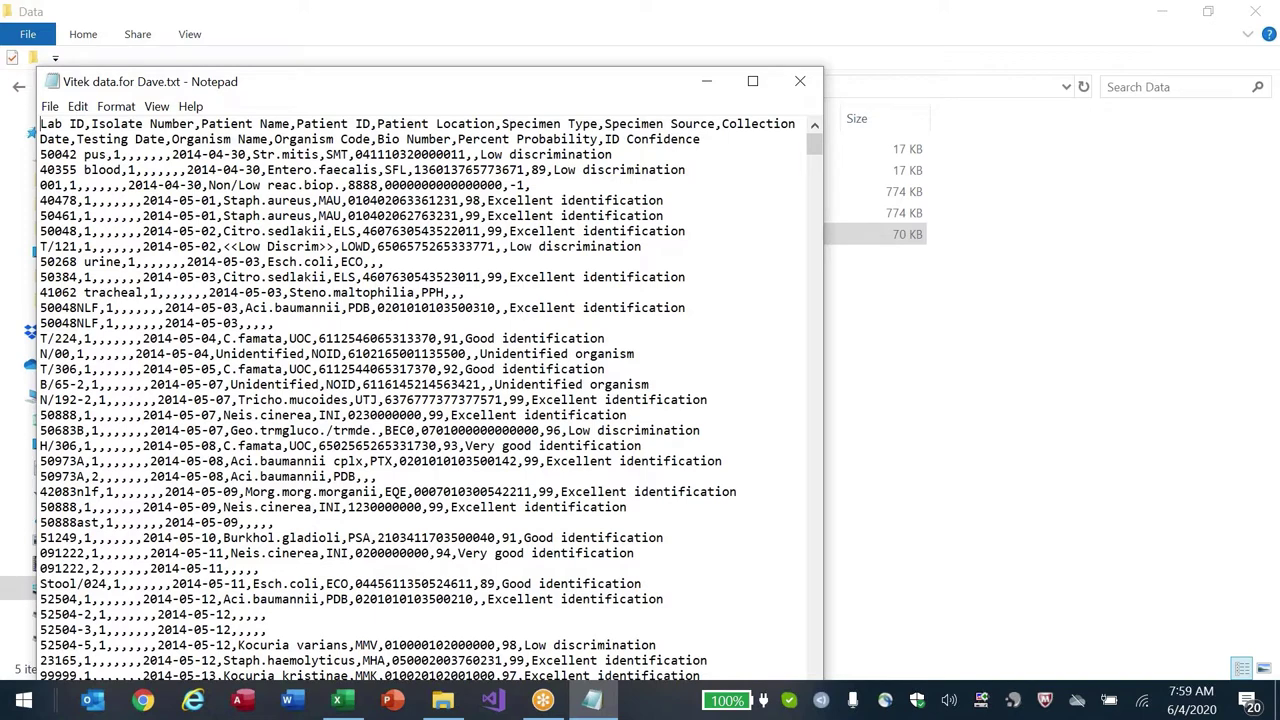
key("alt+Tab")
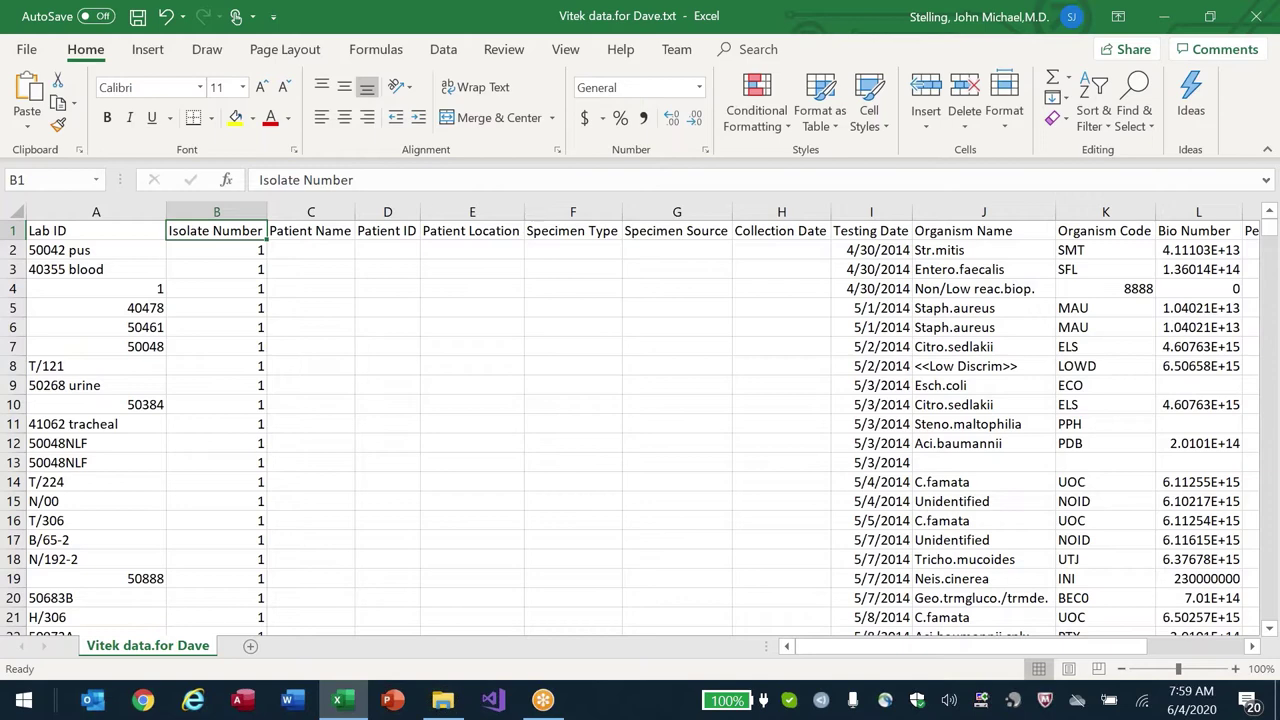
- Turn on filters for the header row and inspect the years offered by the Testing Date filter
key("Right")
key("ctrl+shift+l")
key("Right")
key("Right")
key("Right")
key("Right")
key("Right")
key("Right")
key("Right")
key("Right")
key("Right")
key("Right")
key("Right")
key("Left")
key("Left")
key("Left")
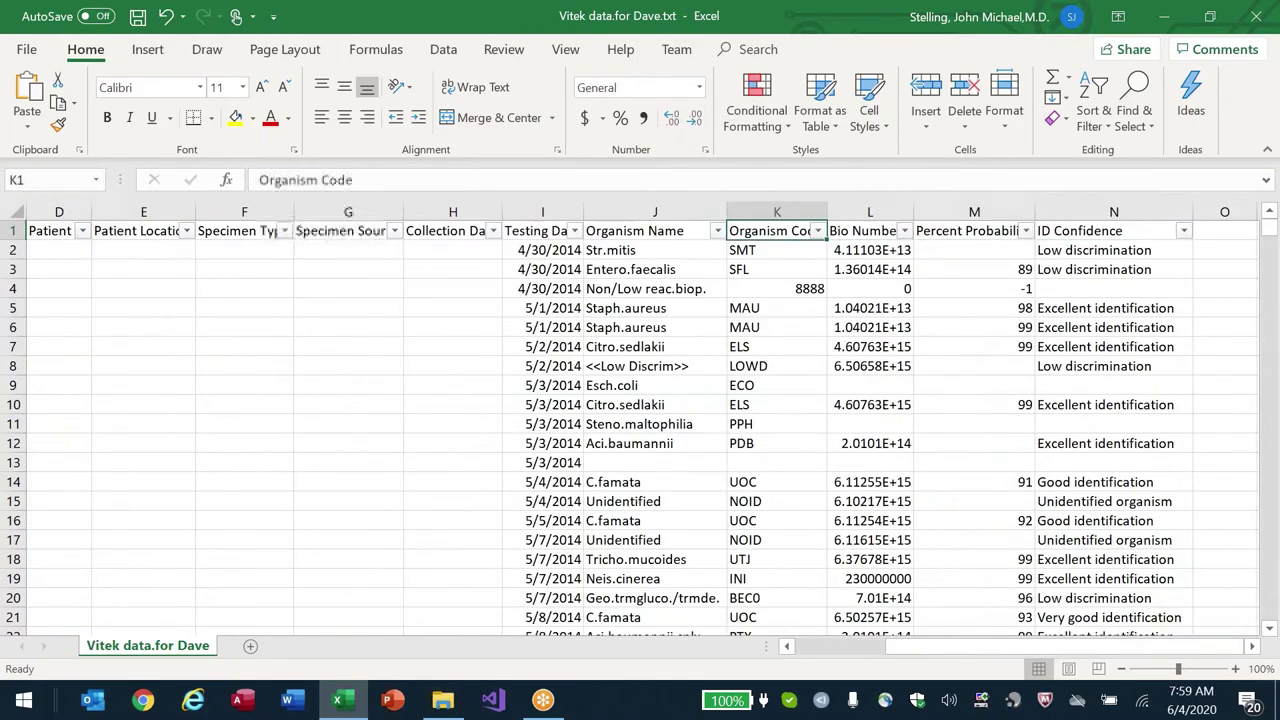
key("Left")
key("Left")
key("alt+Down")
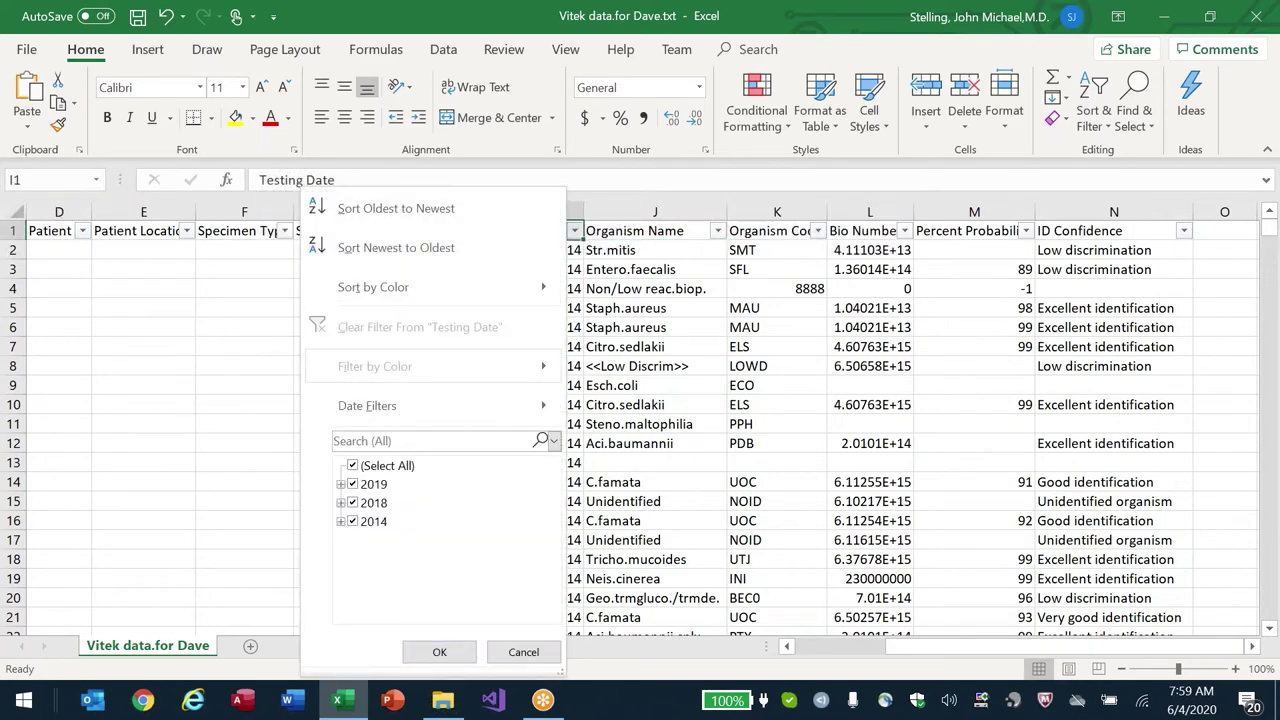
key("Down")
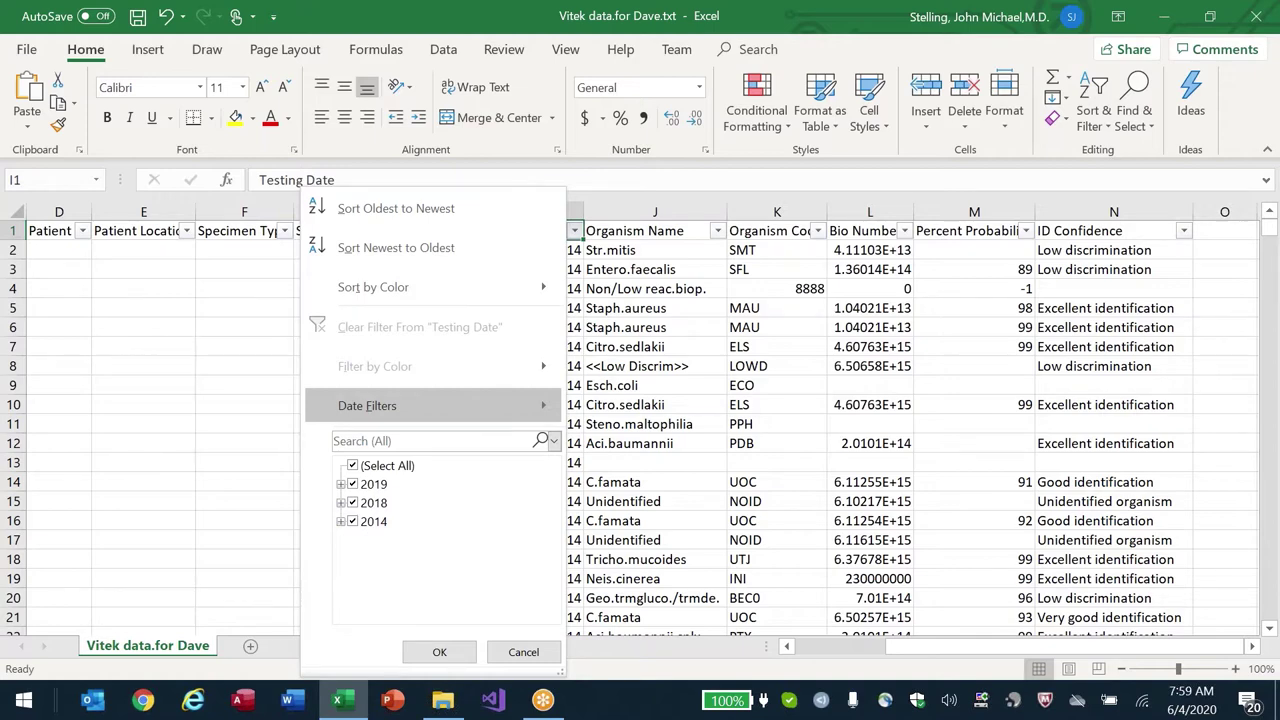
key("Escape")
- Examine the columns from Organism Name to ID Confidence and select the first isolate's bio number to see its full value
key("Right")
key("Right")
key("Right")
key("Right")
key("Right")
key("Right")
key("Right")
key("Right")
key("Left")
key("Left")
key("Left")
key("Left")
key("Left")
key("Left")
key("Left")
key("Right")
key("Right")
key("Right")
key("Left")
key("Down")
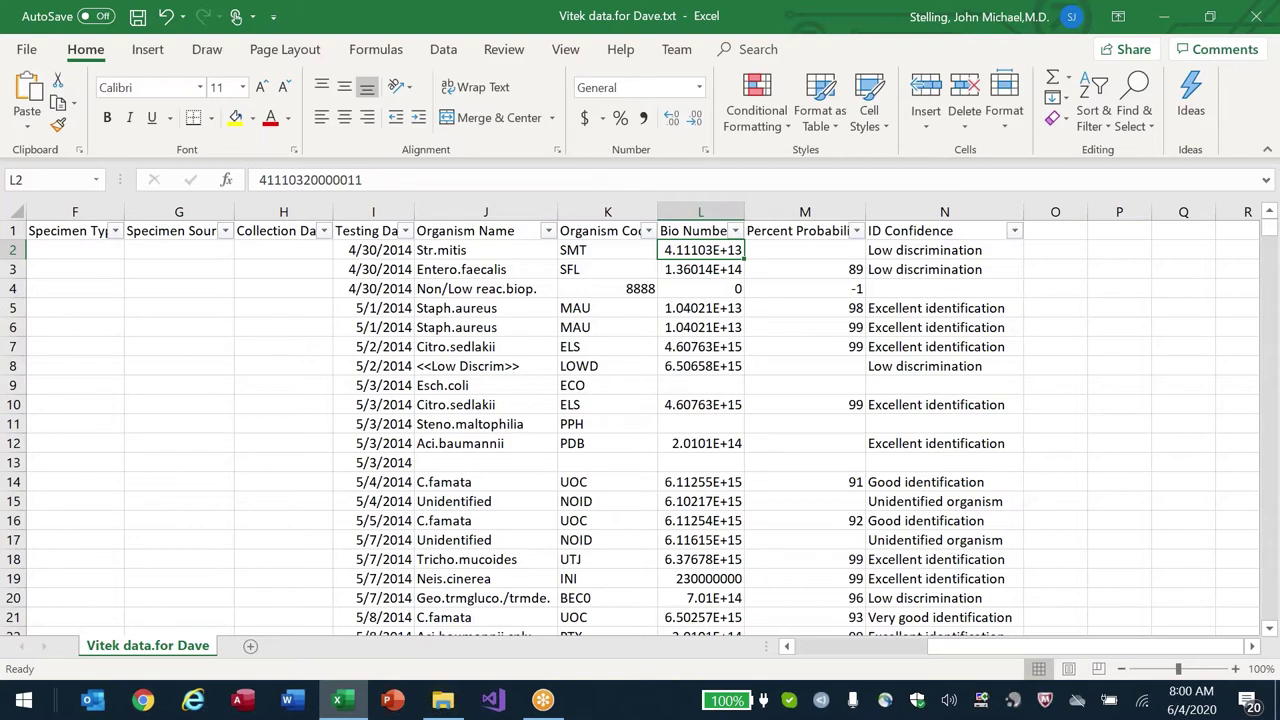
- Check the header row from Bio Number past ID Confidence to column AA for further data fields
key("Up")
key("Right")
key("Right")
key("Right")
key("Right")
key("Right")
key("Right")
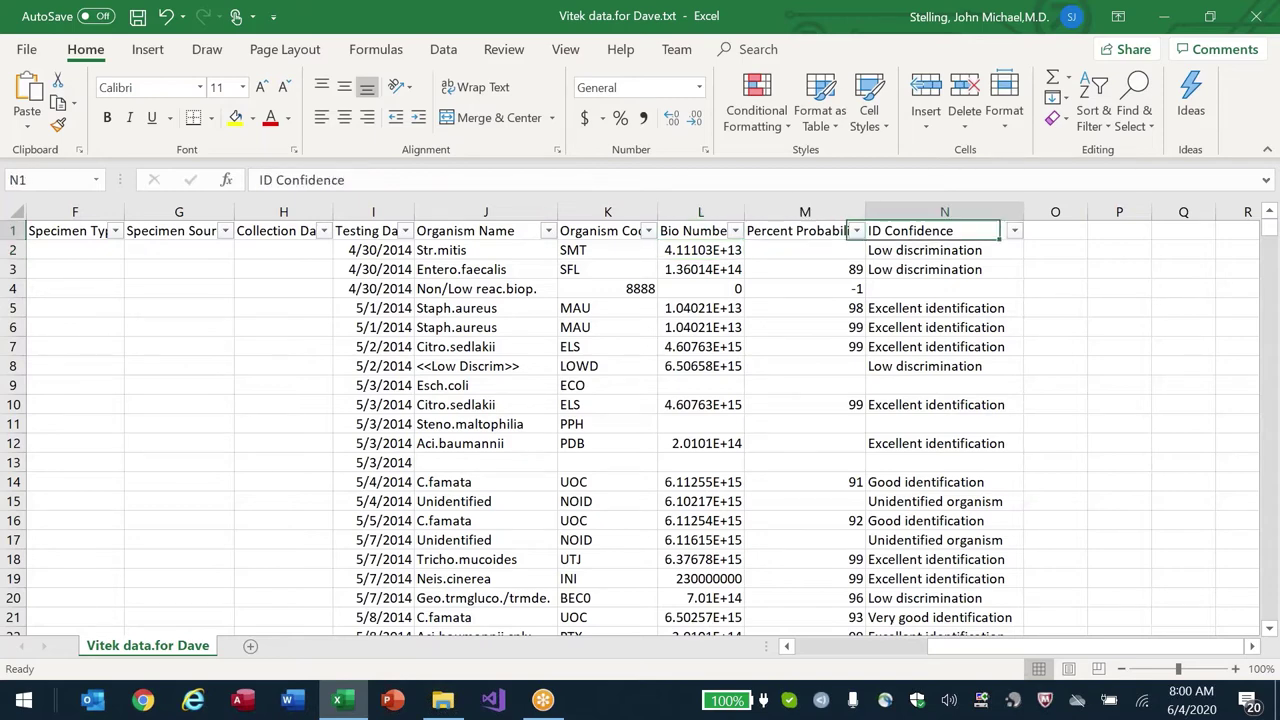
key("Right")
key("Right")
key("Right")
key("Right")
key("Right")
key("Right")
key("Right")
key("Right")
key("Right")
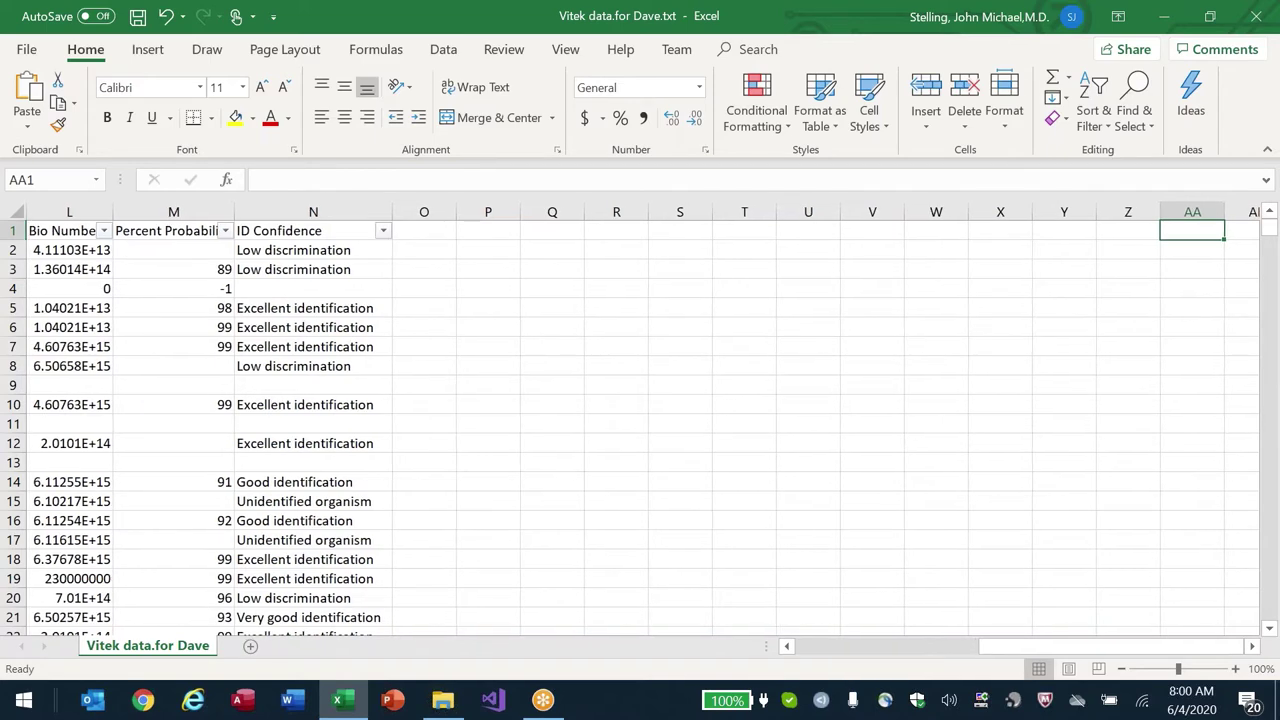
- Return to the start of the sheet and go through the headers from Lab ID to Patient Location
key("ctrl+Home")
key("Right")
key("Right")
key("Right")
key("Right")
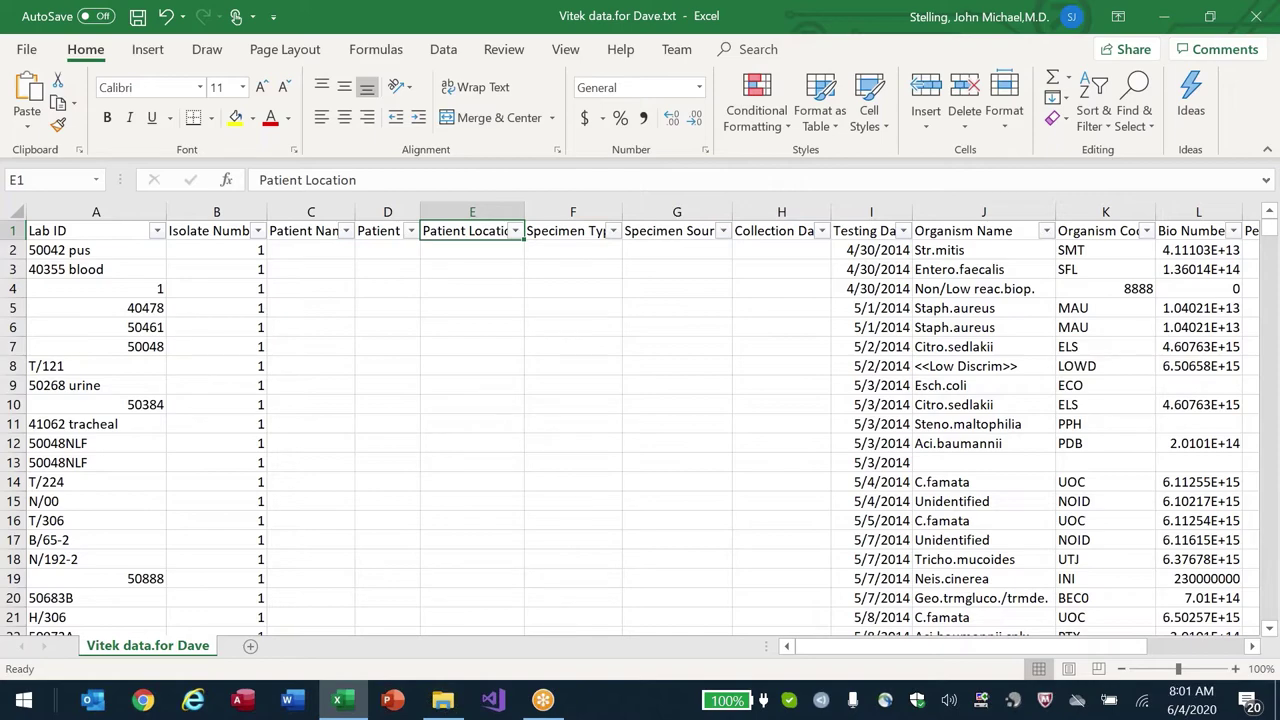
- Switch to WHONET 2020 from the desktop and open the WHO Test Hospital laboratory
key("super+d")
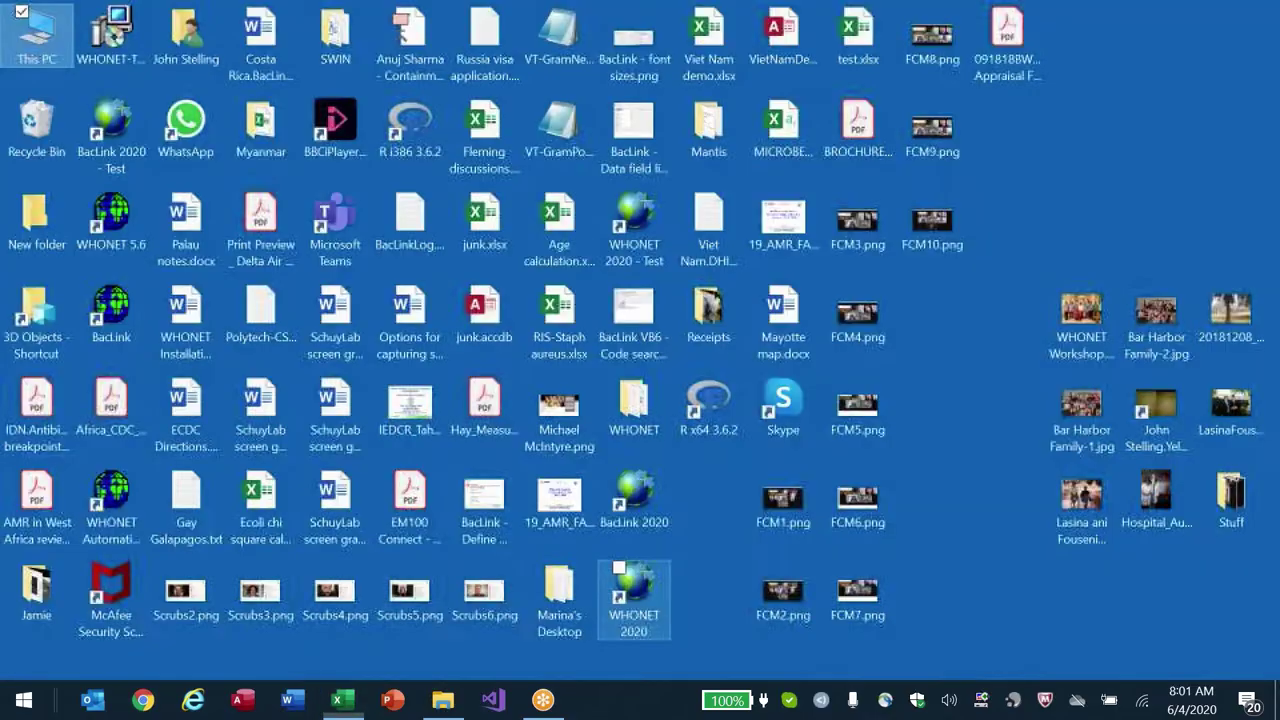
left_click(648, 592)
double_click(648, 592)
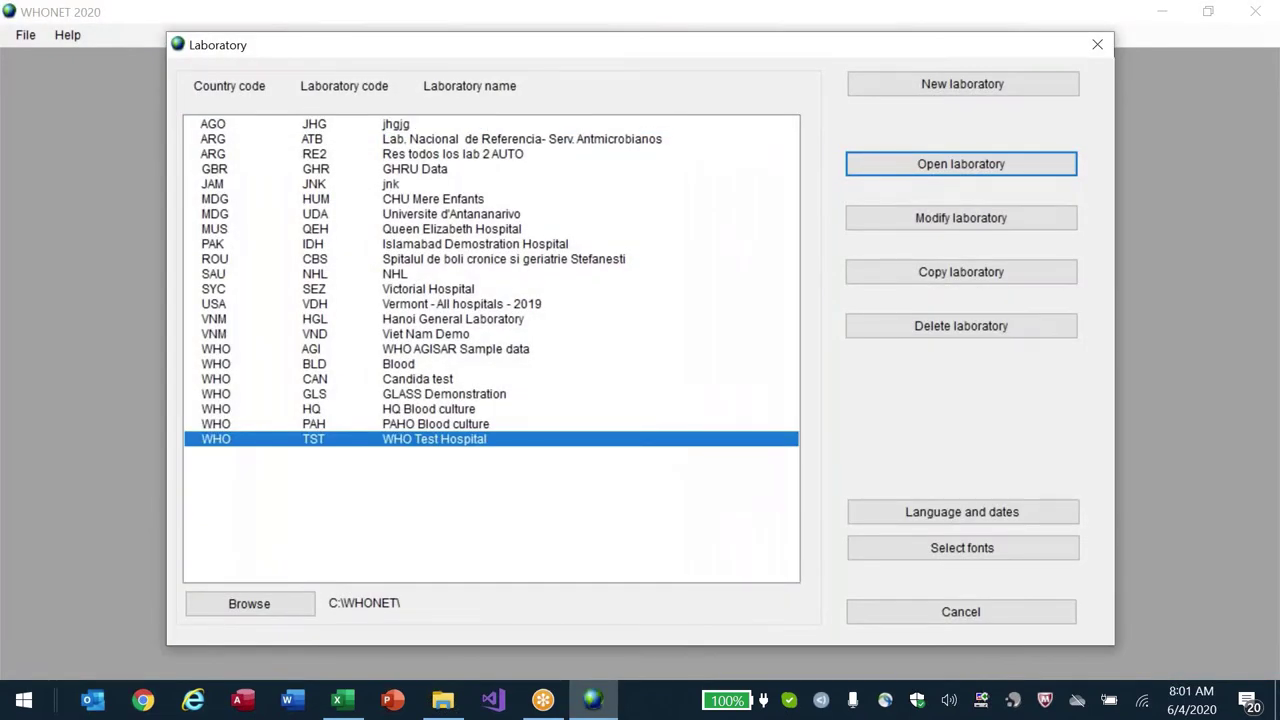
key("Return")
- Bring up the function to combine, export or encrypt data files and turn on encryption of patient information
key("alt+d")
key("Down")
key("Down")
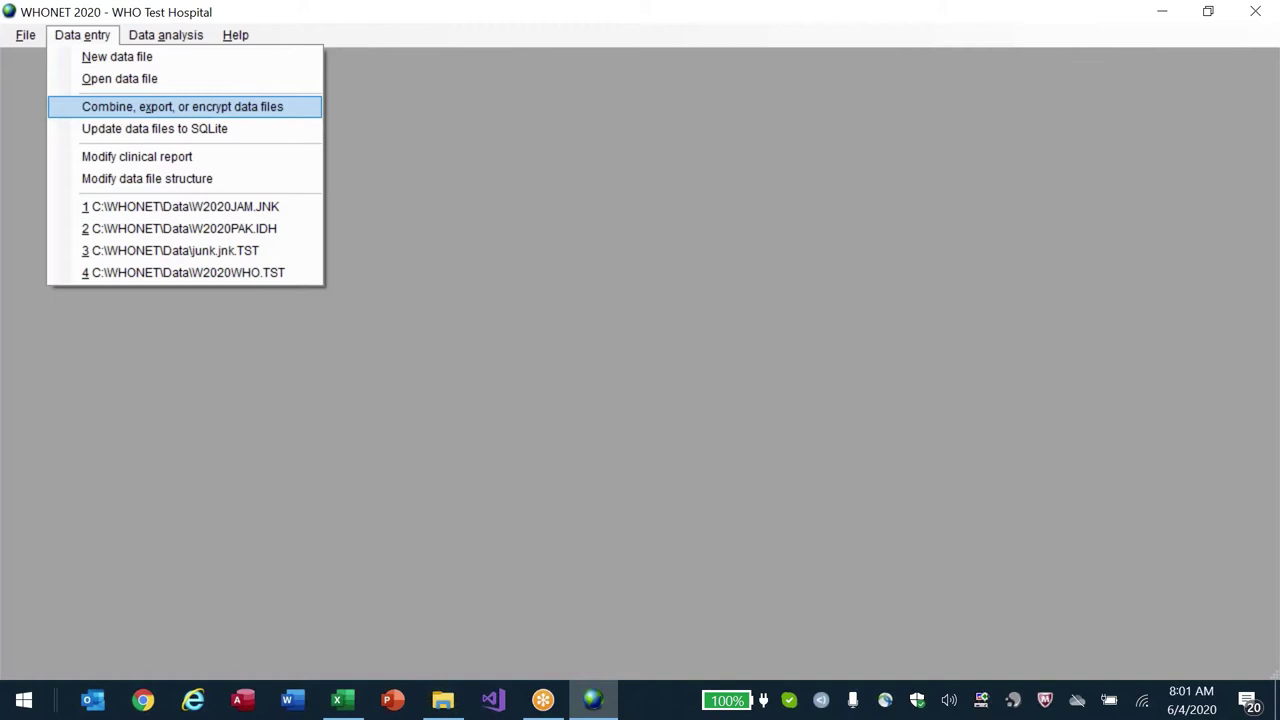
key("Return")
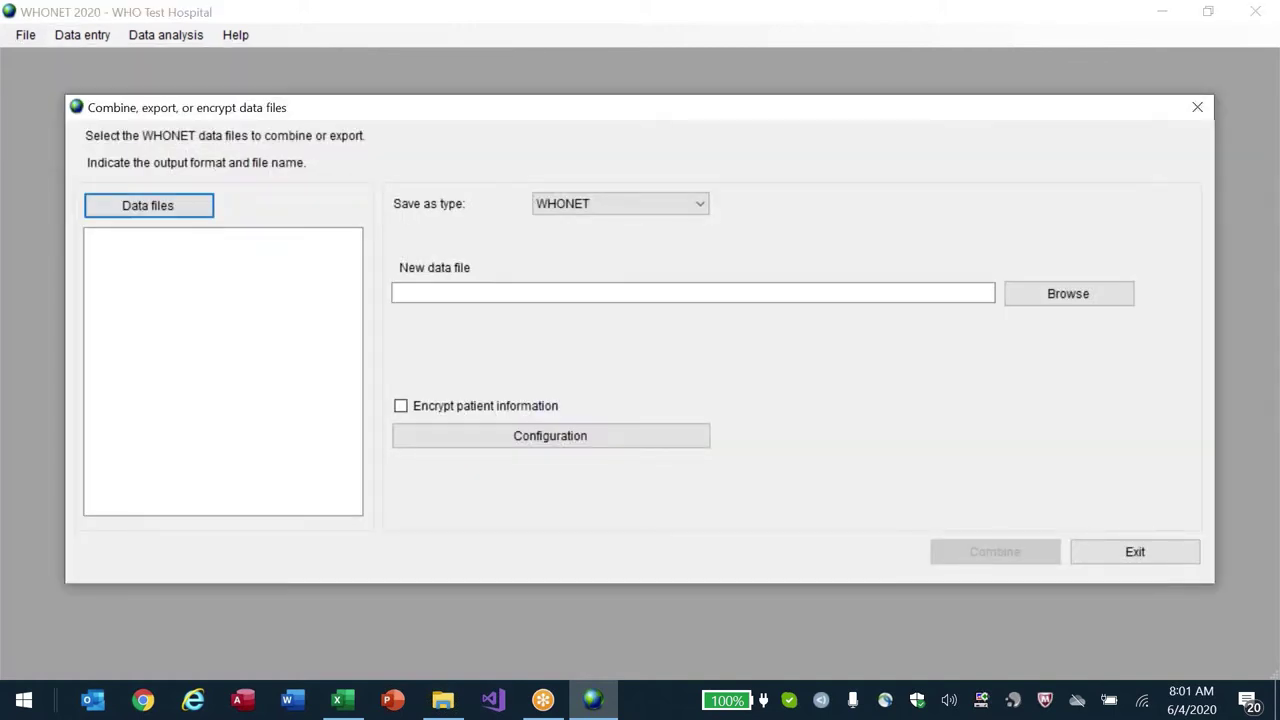
left_click(428, 409)
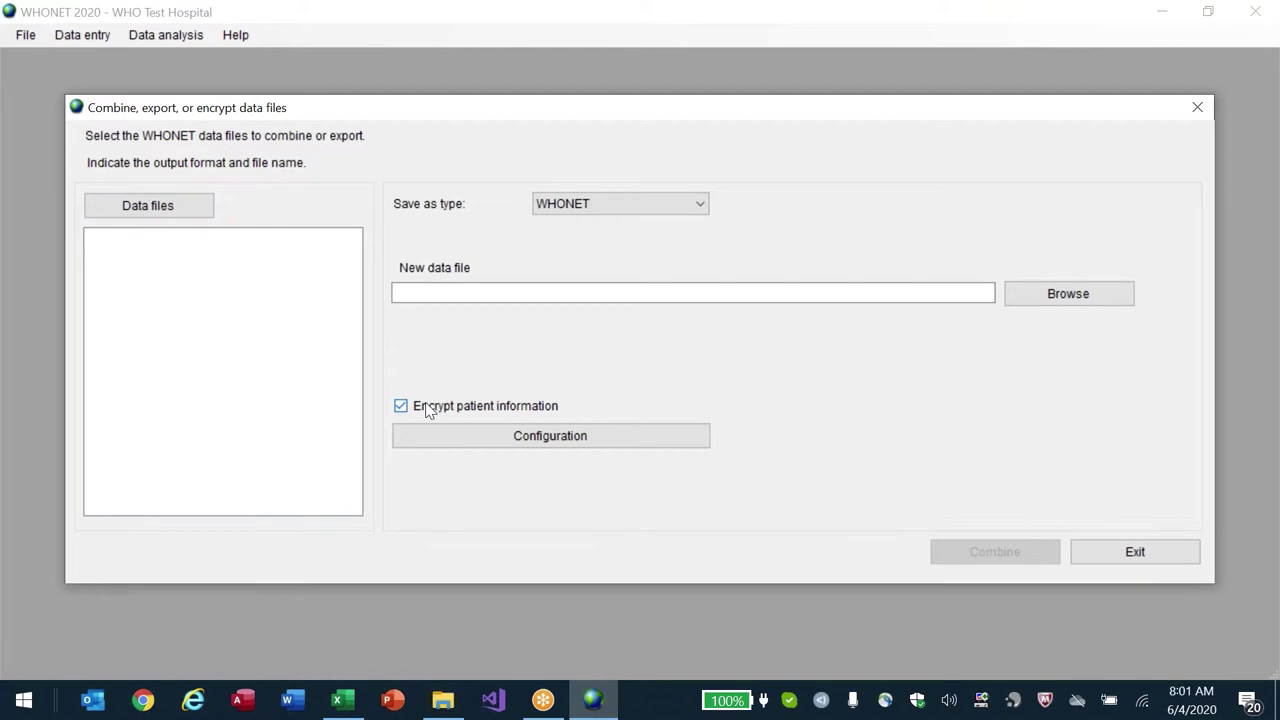
- Review the data protection configuration for patient numbers, specimen numbers, ages and dates, leaving it without saving
left_click(598, 437)
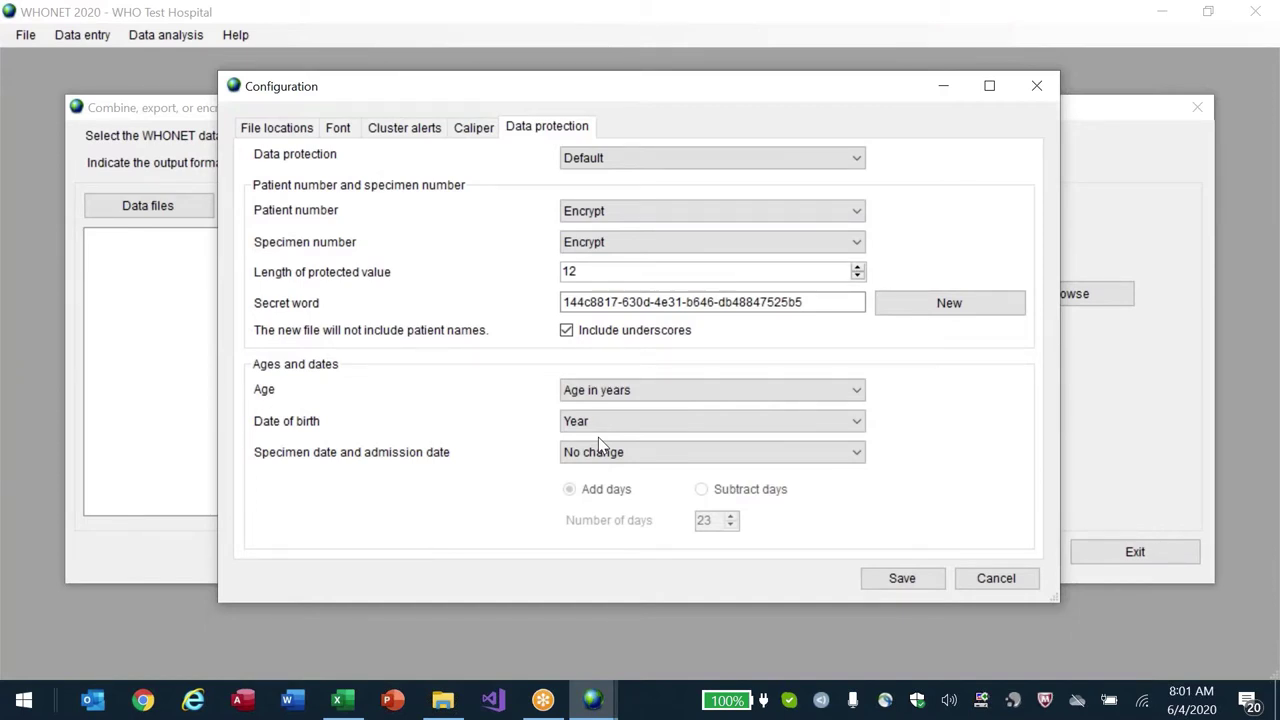
key("Escape")
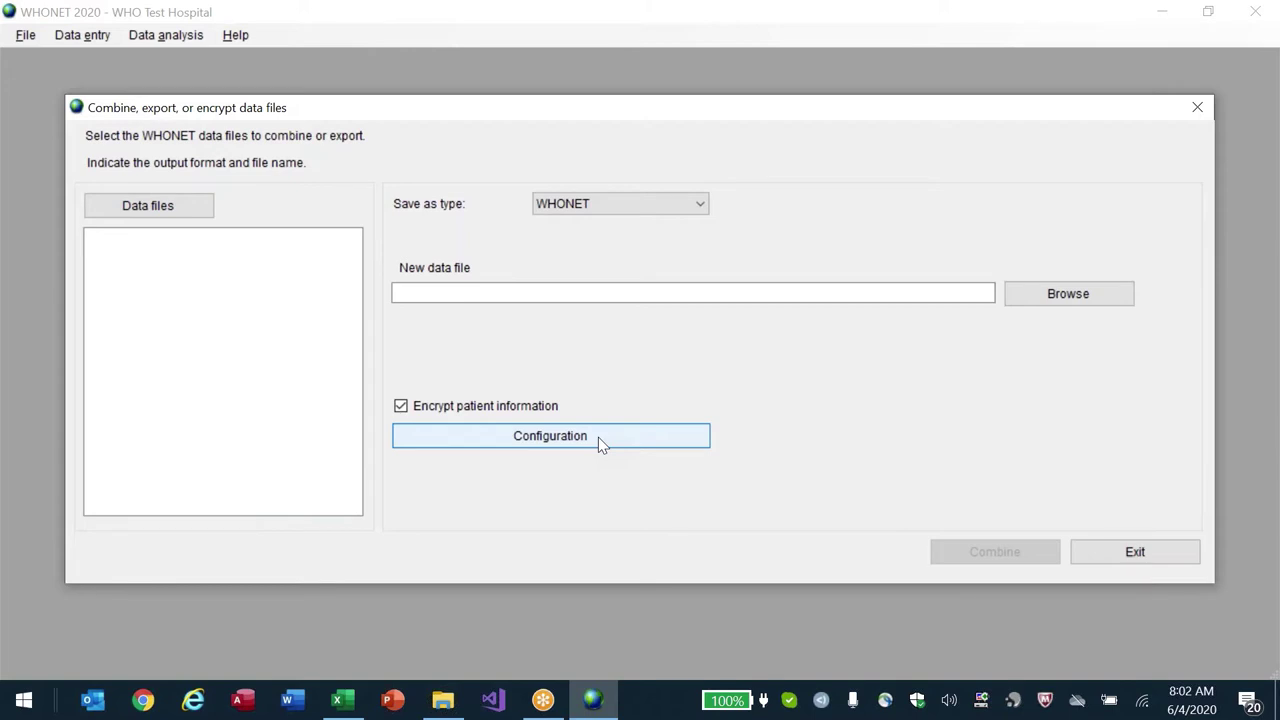
left_click(574, 440)
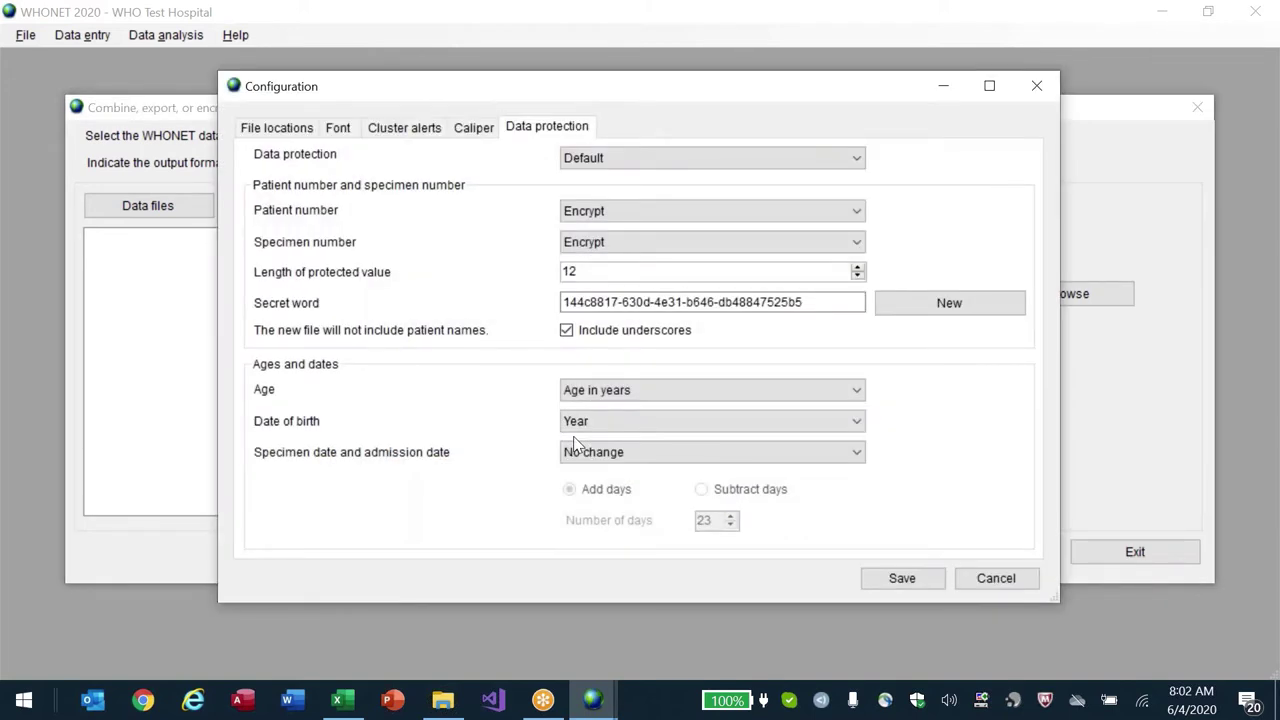
key("alt")
key("Escape")
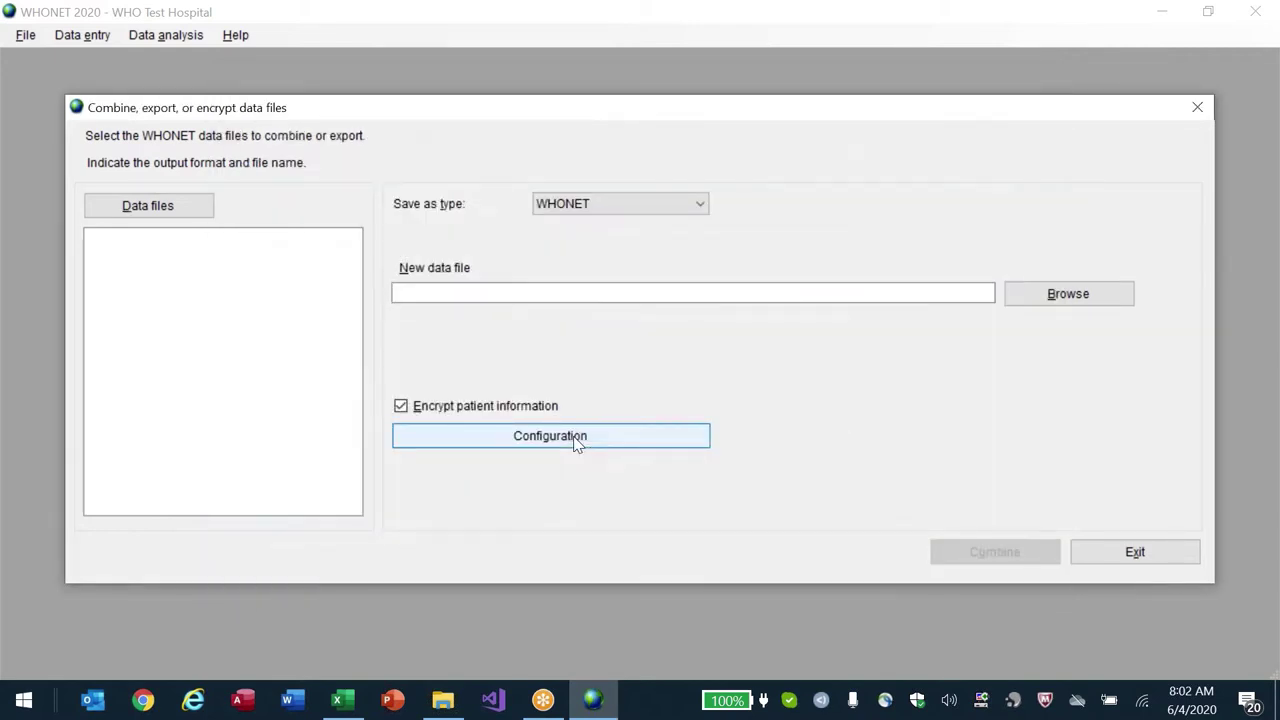
- Close WHONET and switch back to the Vitek data sheet in Excel
key("alt+F4")
key("alt+F4")
key("alt+Tab")
key("alt+Tab")
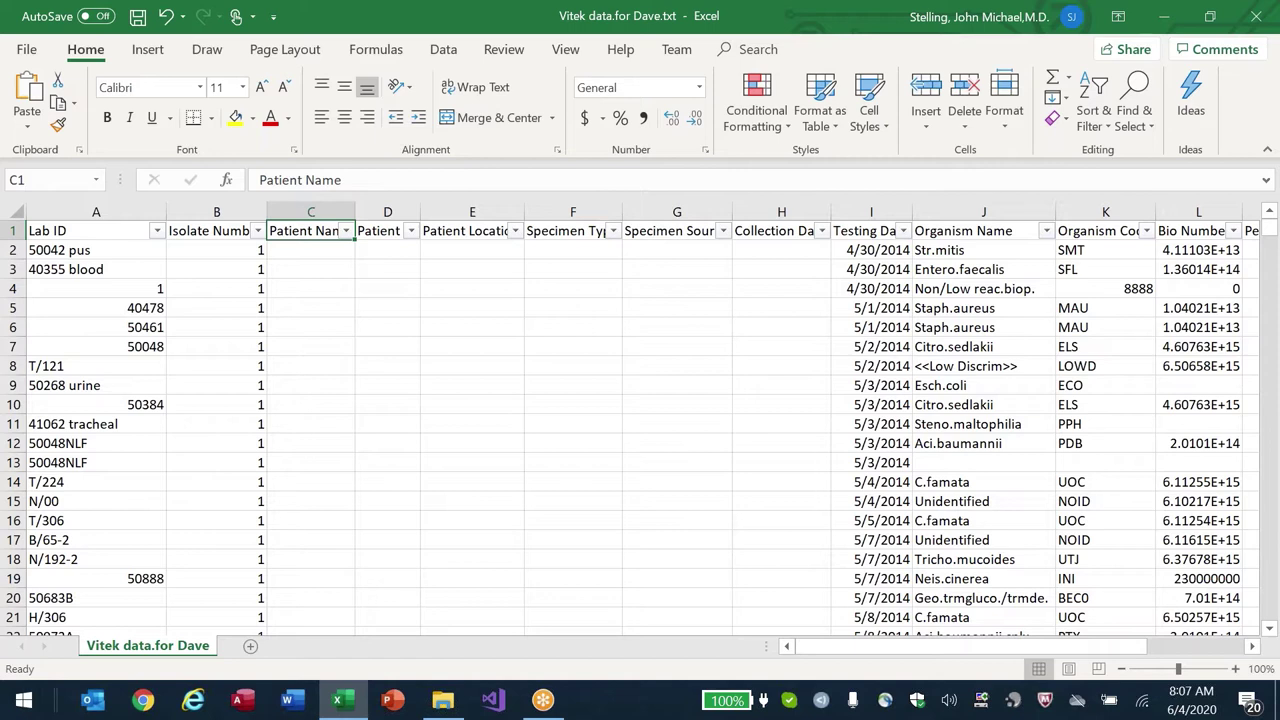
- Go through the header row from Lab ID to Testing Date and back to Specimen Type
key("Left")
key("Left")
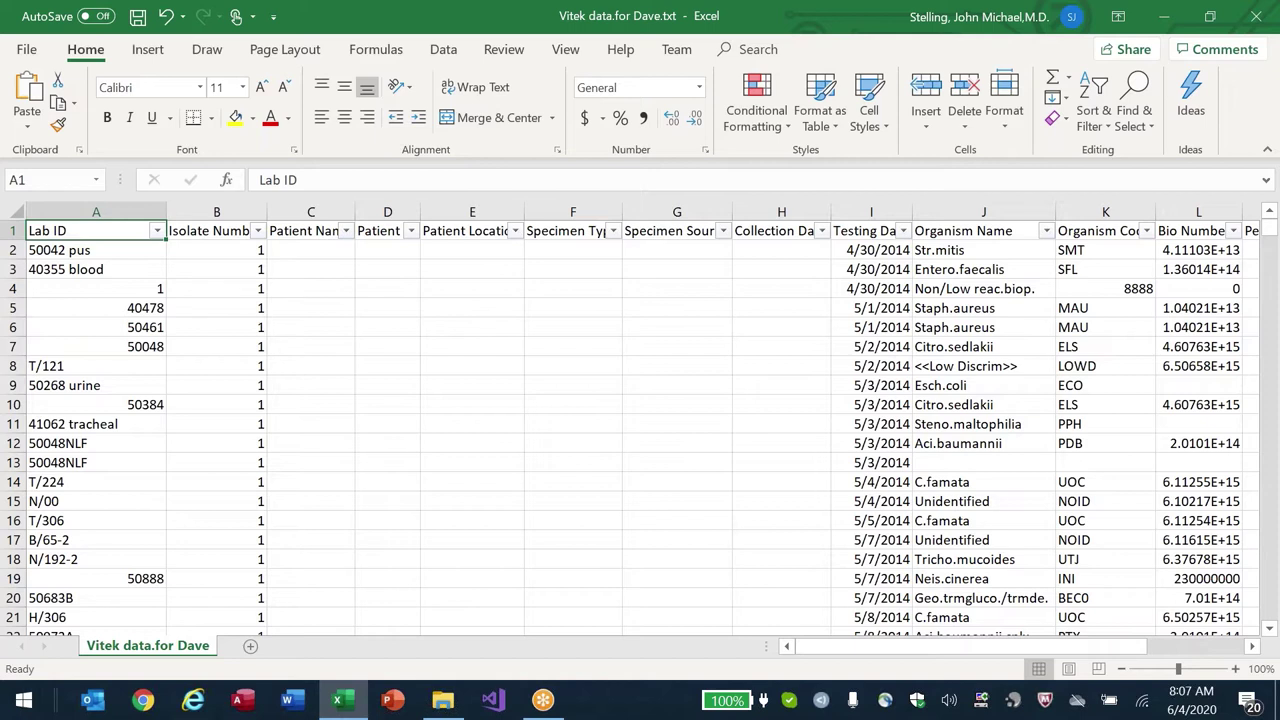
key("Right")
key("Right")
key("Right")
key("Right")
key("Right")
key("Right")
key("Right")
key("Right")
key("Left")
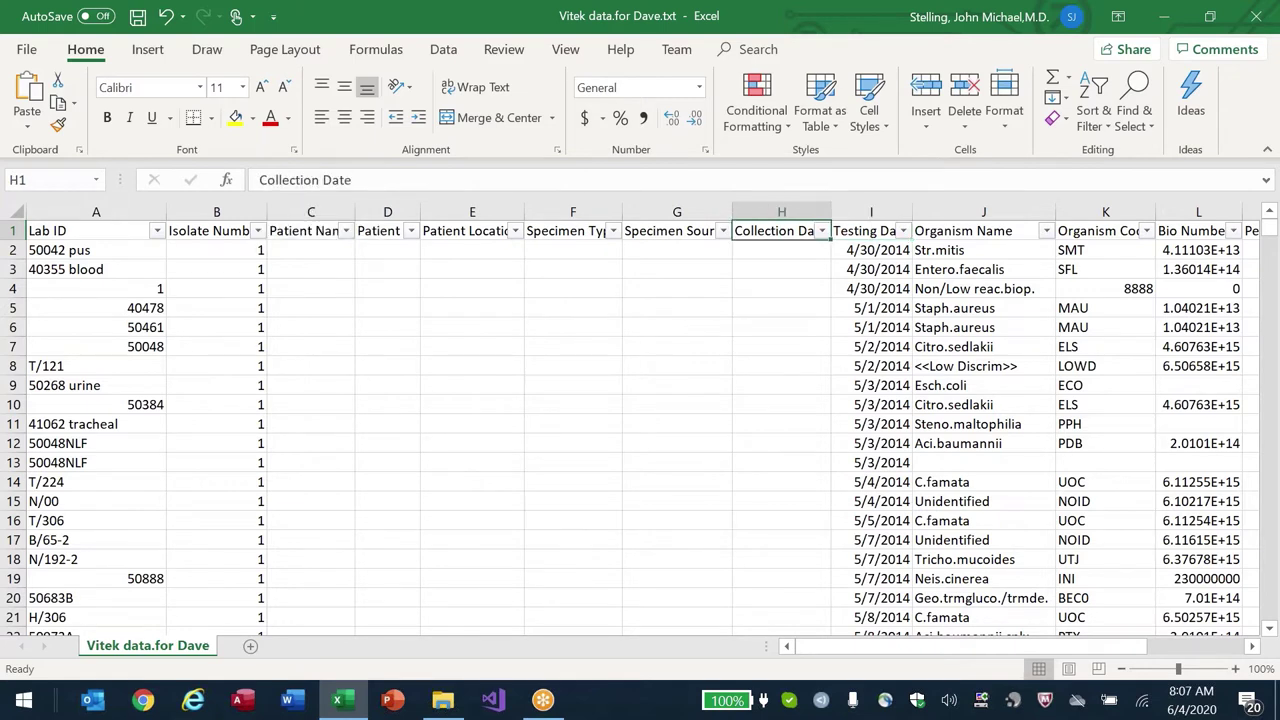
key("Left")
key("Left")
key("Left")
key("Right")
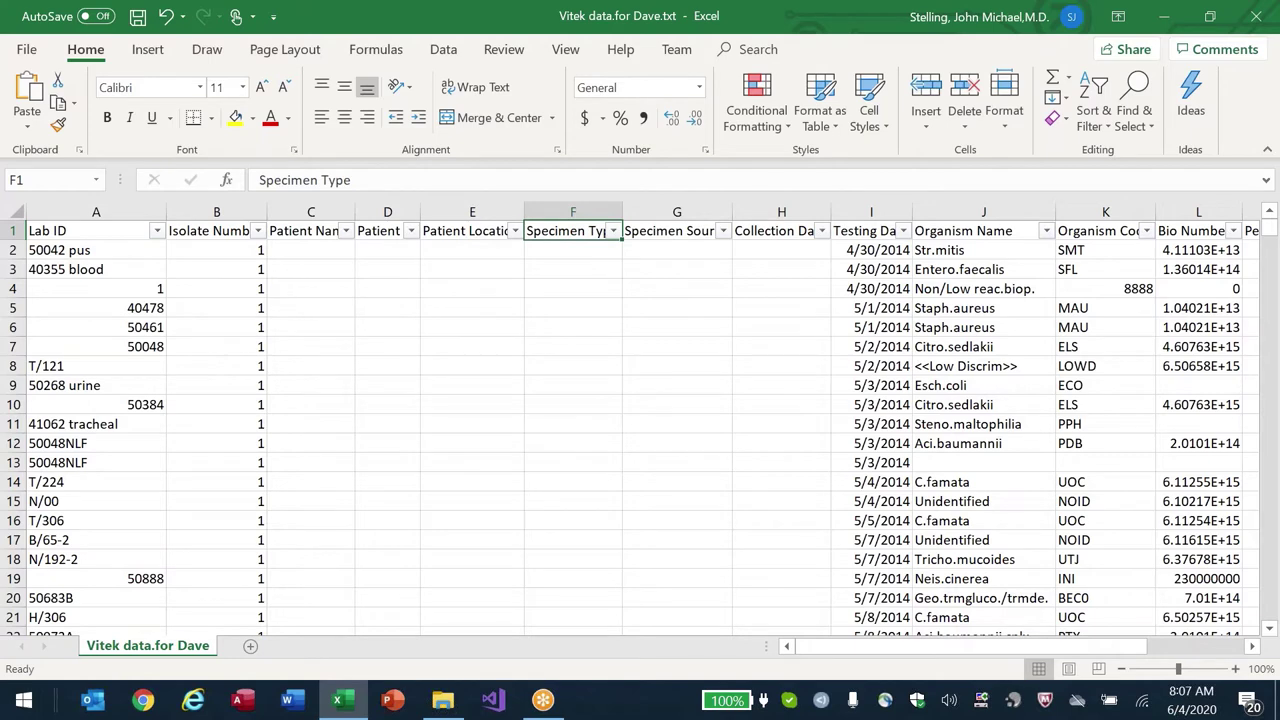
- Fit the width of the Patient ID column to its contents
key("Left")
key("Left")
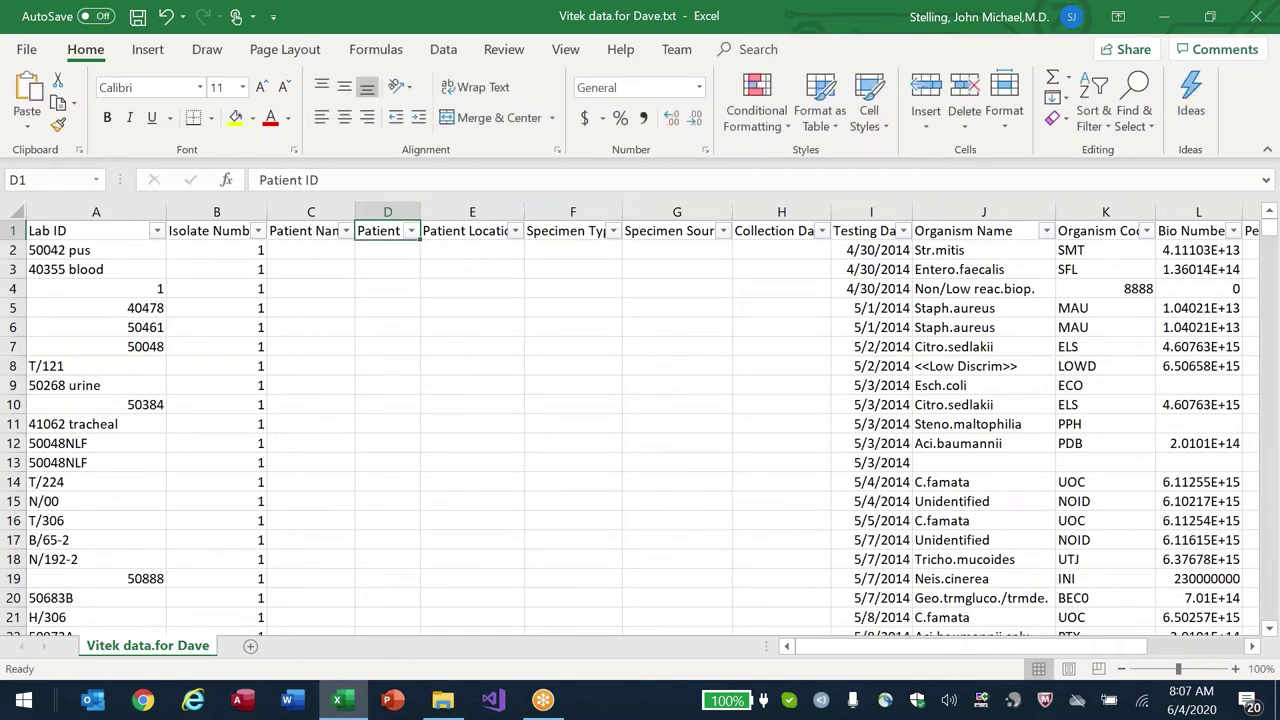
key("alt+h")
key("o")
key("i")
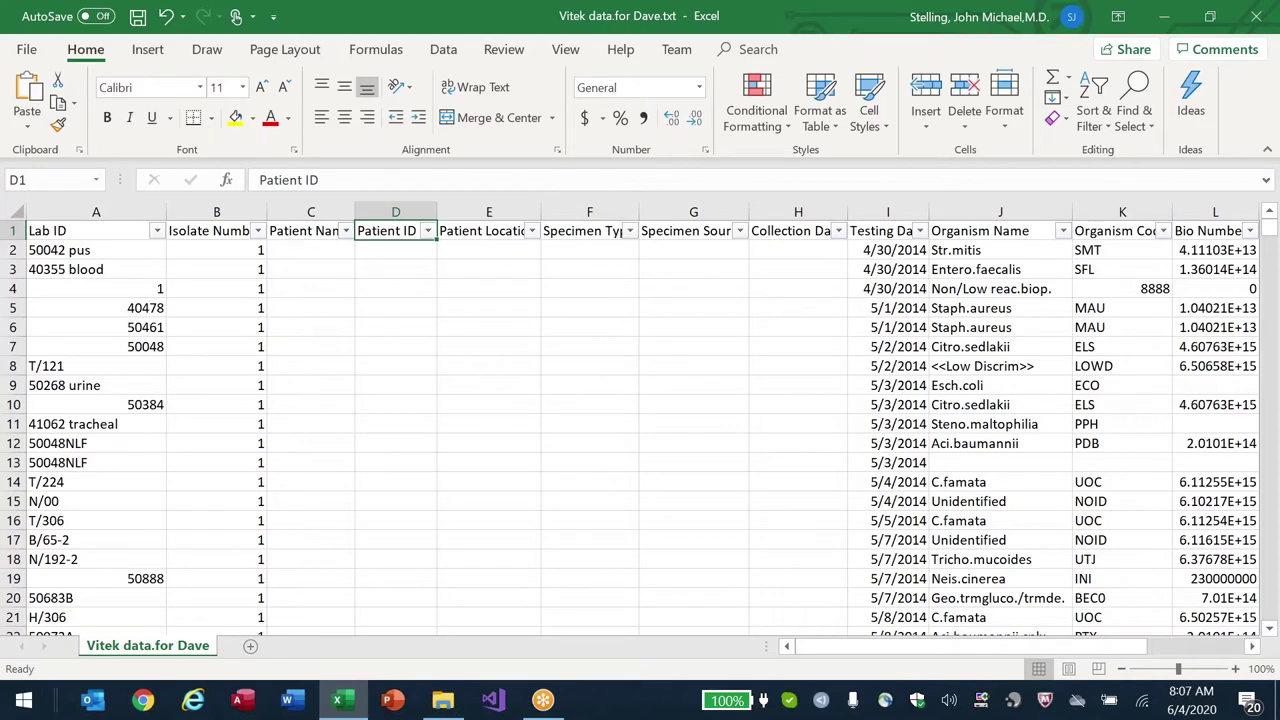
- Check the headers from Patient Location past ID Confidence and return to Organism Code
key("Right")
key("Right")
key("Right")
key("Right")
key("Right")
key("Right")
key("Right")
key("Right")
key("Right")
key("Right")
key("Right")
key("Right")
key("Right")
key("Right")
key("Right")
key("Right")
key("Right")
key("Left")
key("Left")
key("Left")
key("Left")
key("Left")
key("Left")
key("Left")
key("Left")
key("Left")
key("Left")
key("Left")
key("Right")
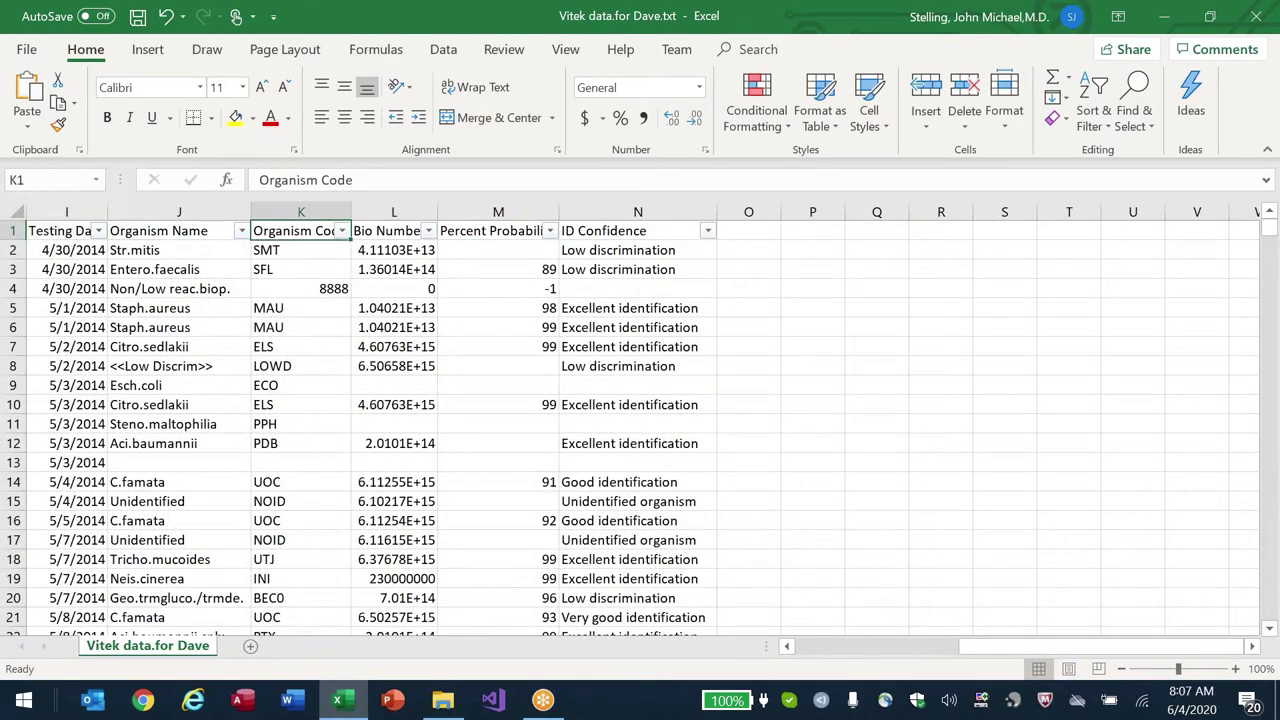
- Examine the isolates' organism codes row by row and select the Organism Code and Organism Name columns in turn
key("Down")
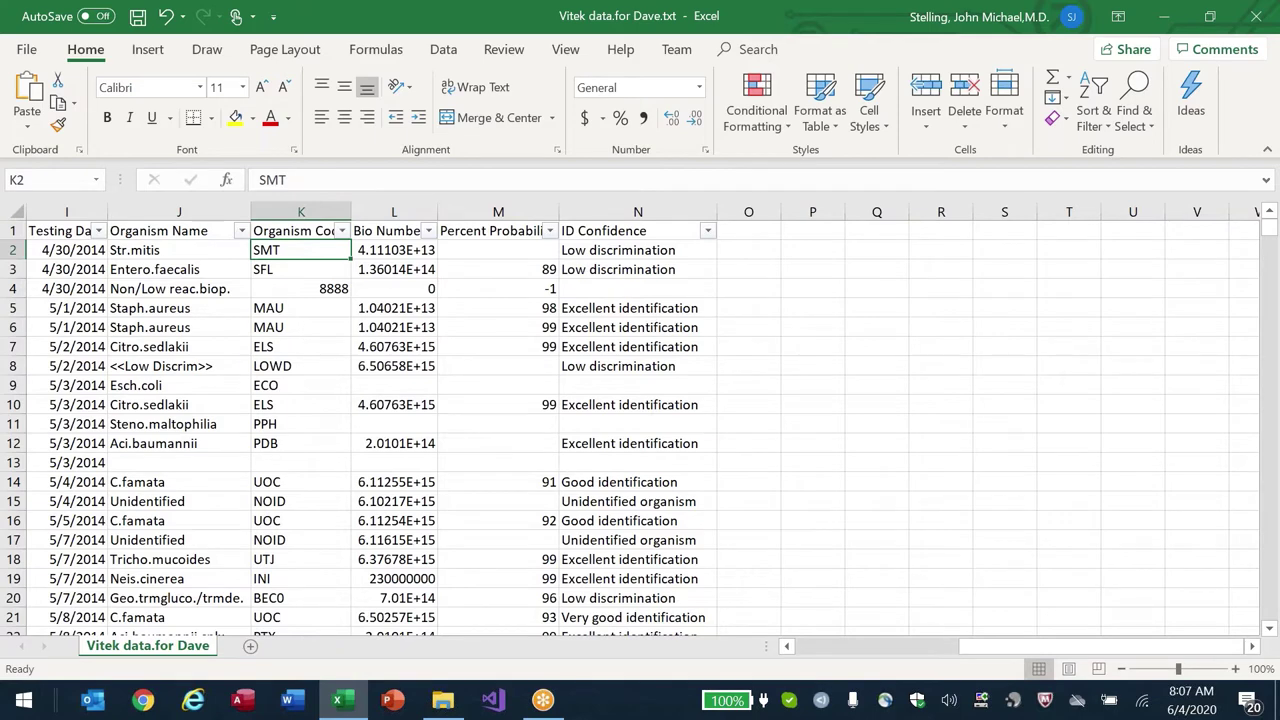
key("Down")
key("Down")
key("Down")
key("Down")
key("Down")
key("Down")
key("Down")
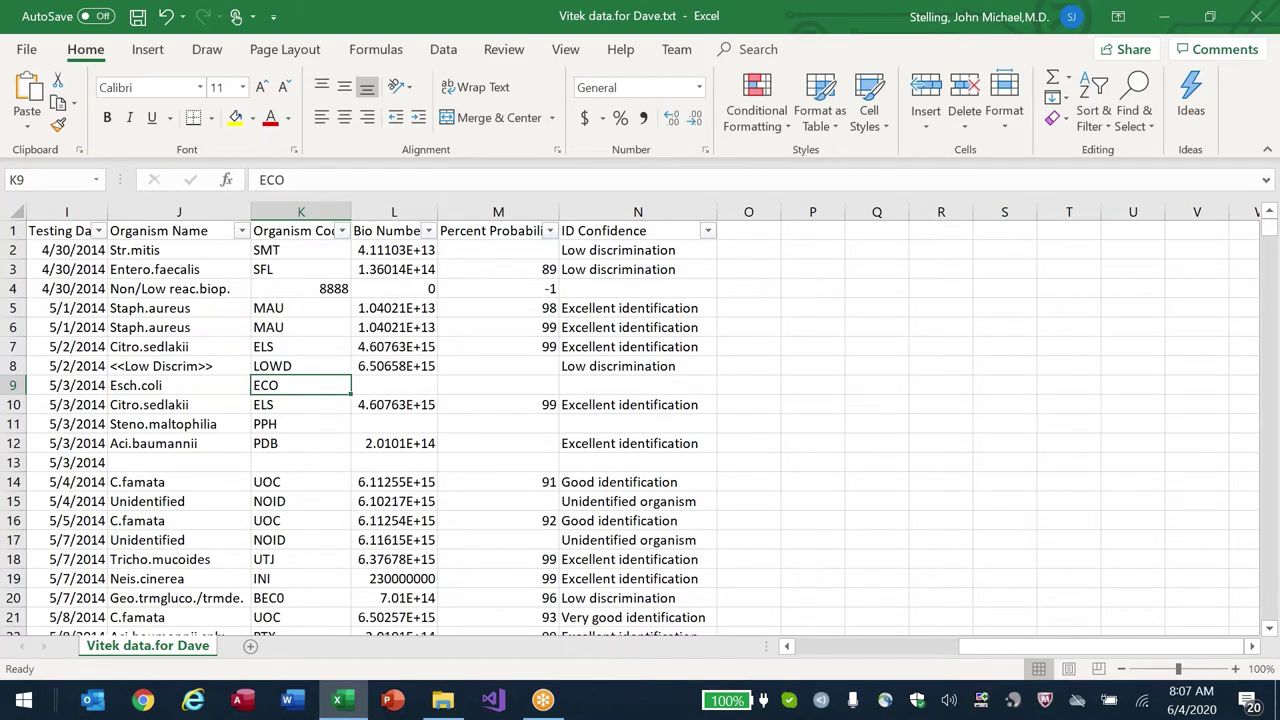
key("Down")
key("Down")
key("Down")
key("Down")
key("Down")
key("Down")
key("Down")
key("Down")
key("Down")
key("Down")
key("Down")
key("Up")
key("Up")
key("Up")
key("Up")
key("Up")
key("Up")
key("Up")
key("Up")
key("Up")
key("Up")
key("Up")
key("Up")
key("Up")
key("Up")
key("Up")
key("Up")
key("Up")
key("Up")
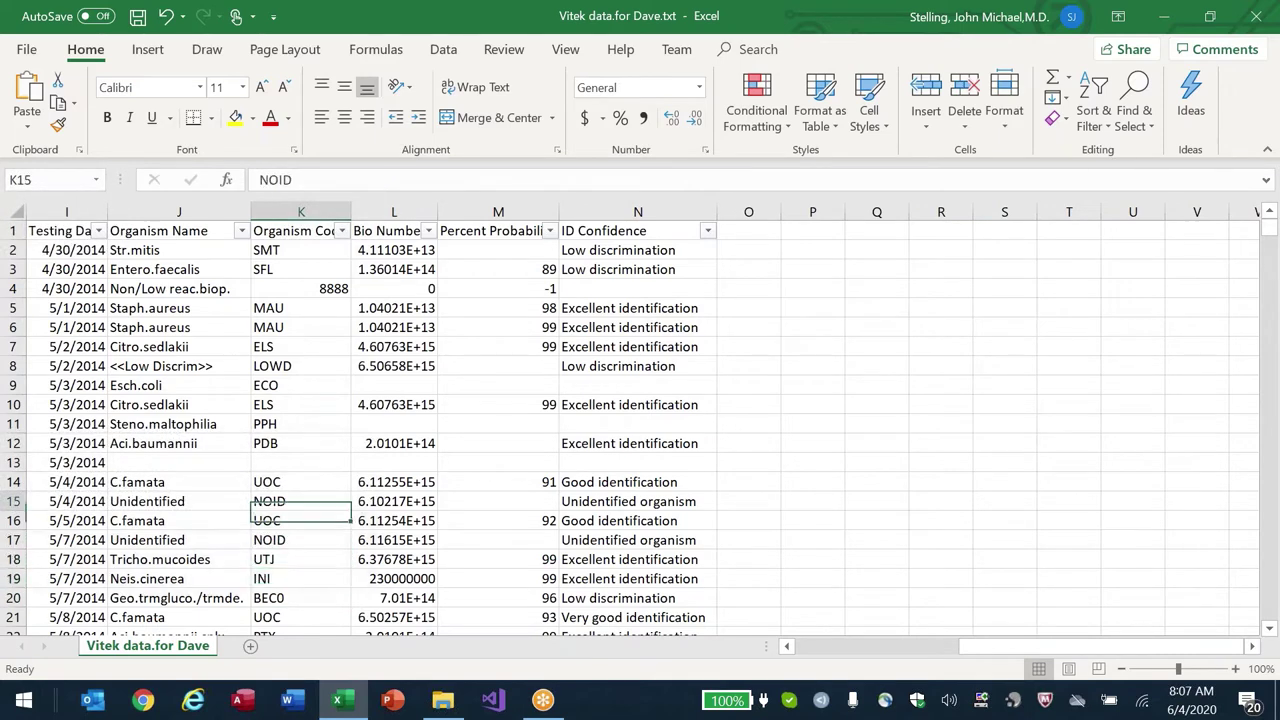
key("Down")
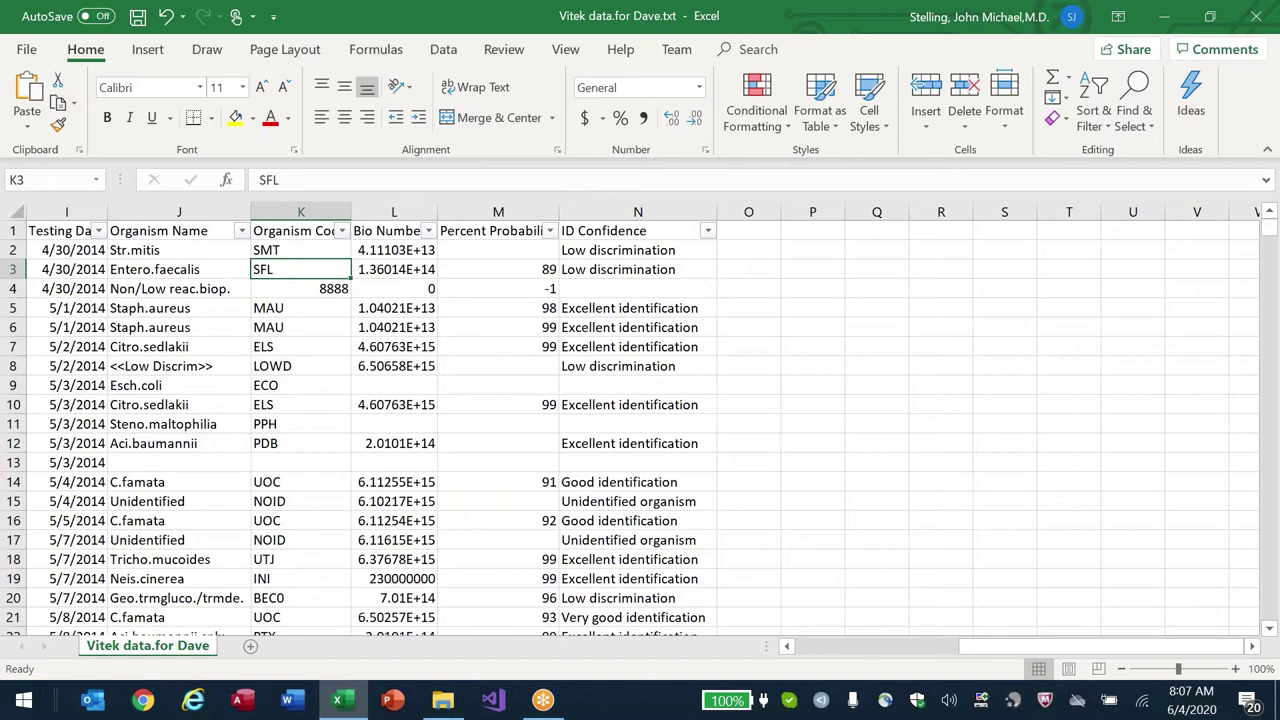
key("Up")
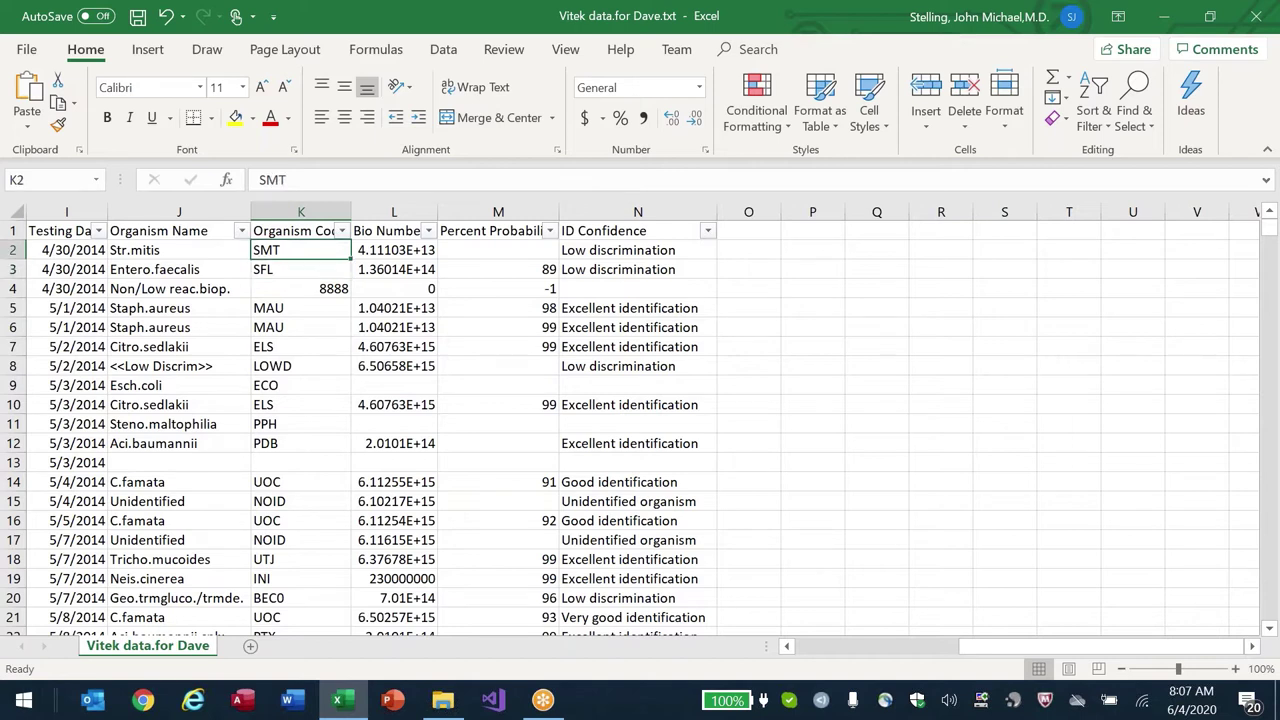
left_click(345, 212)
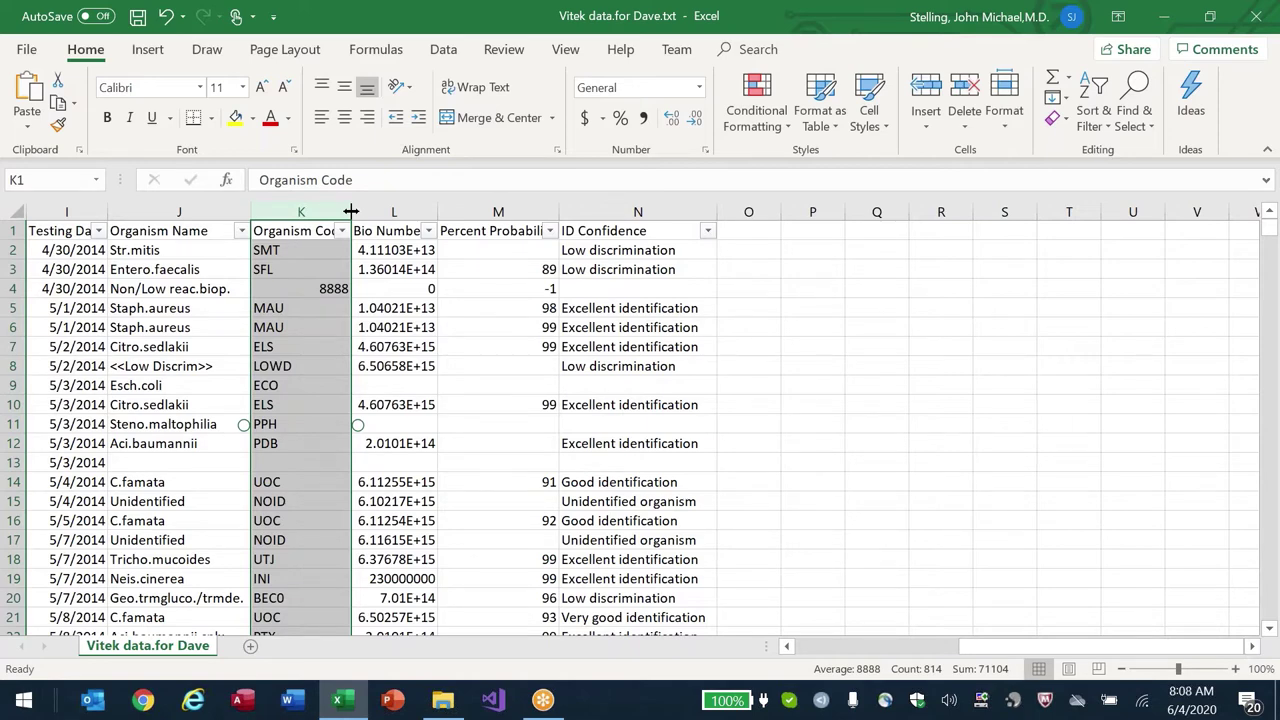
left_click(246, 212)
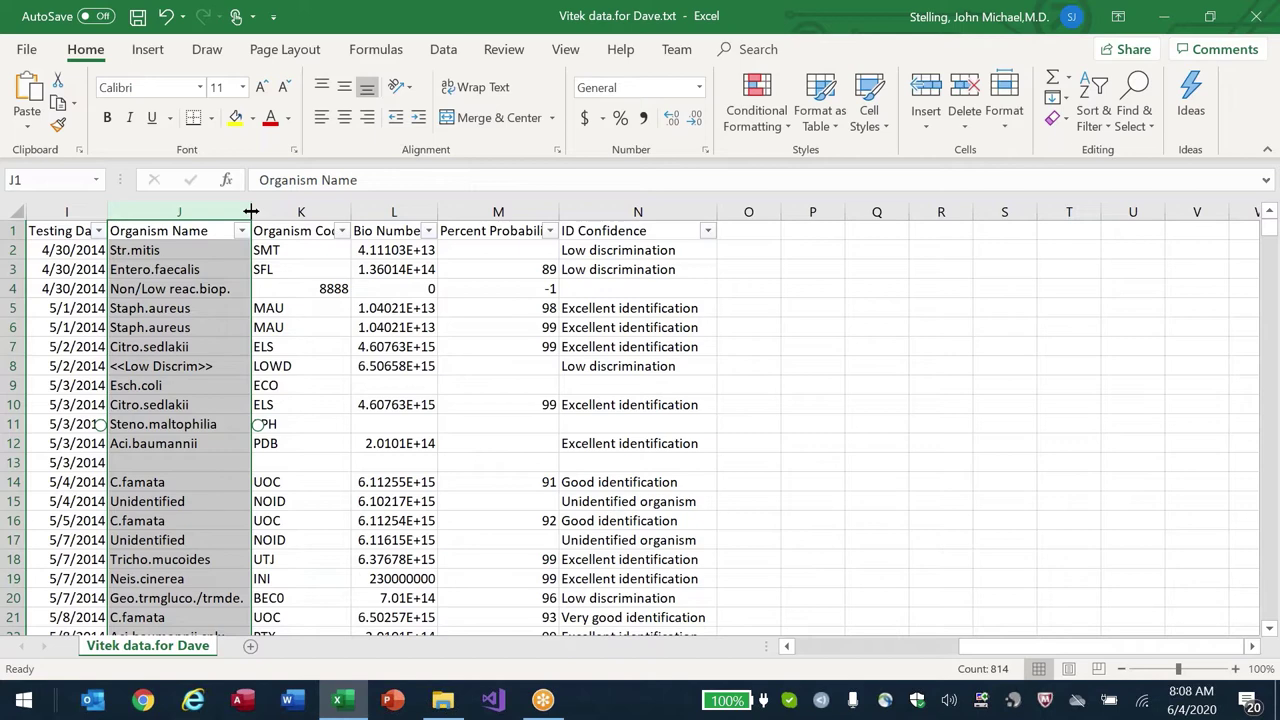
- Close Vitek data.for Dave.txt without saving and browse to the c:\whonet\data folder for another file to open
left_click(26, 49)
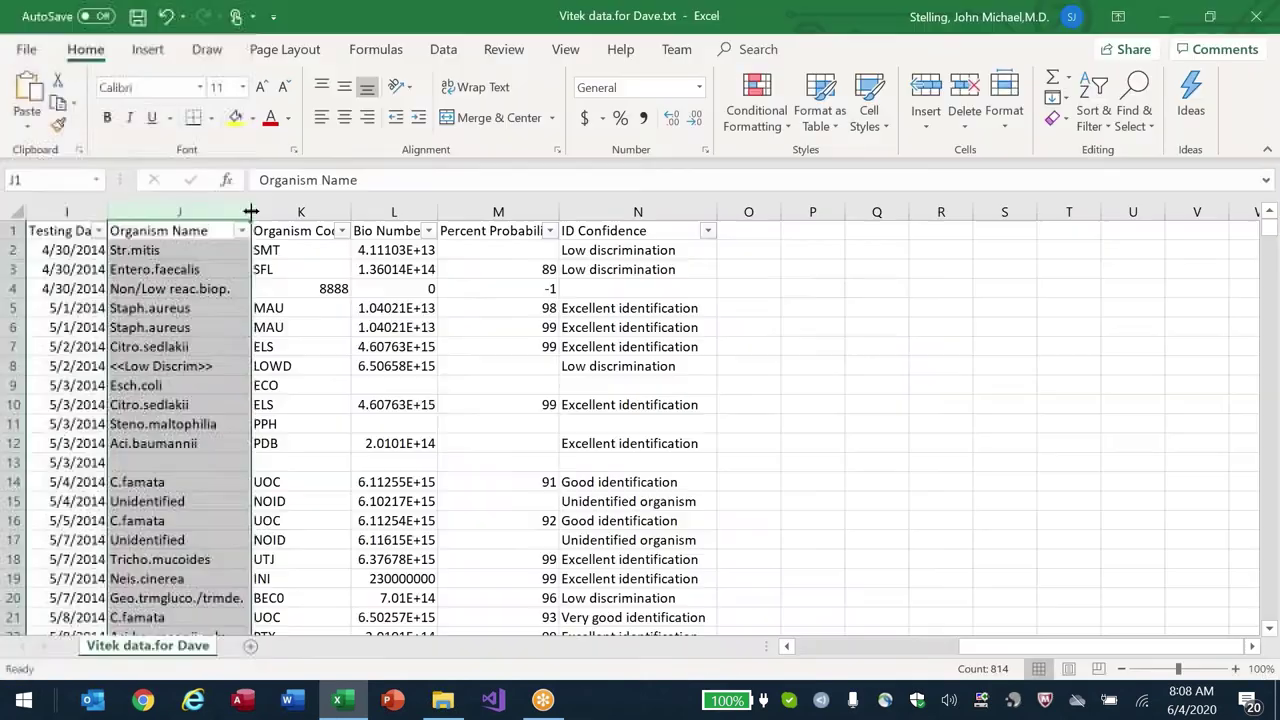
key("n")
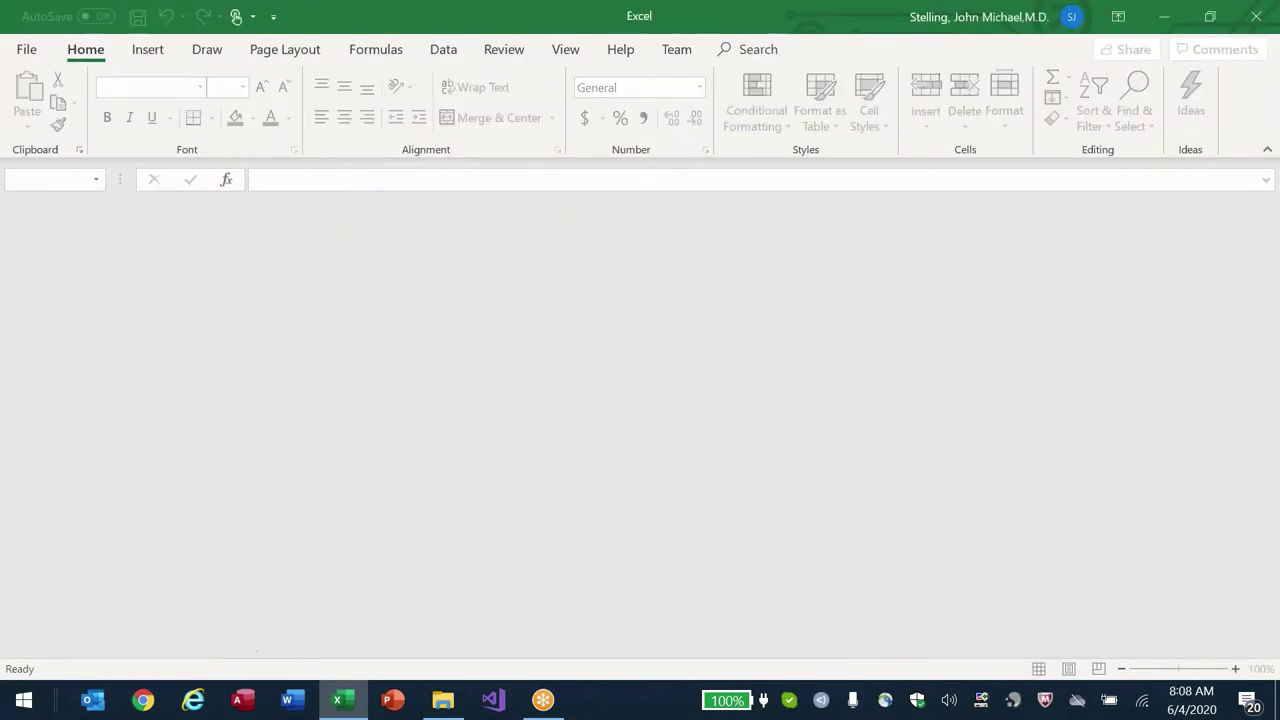
key("alt+f")
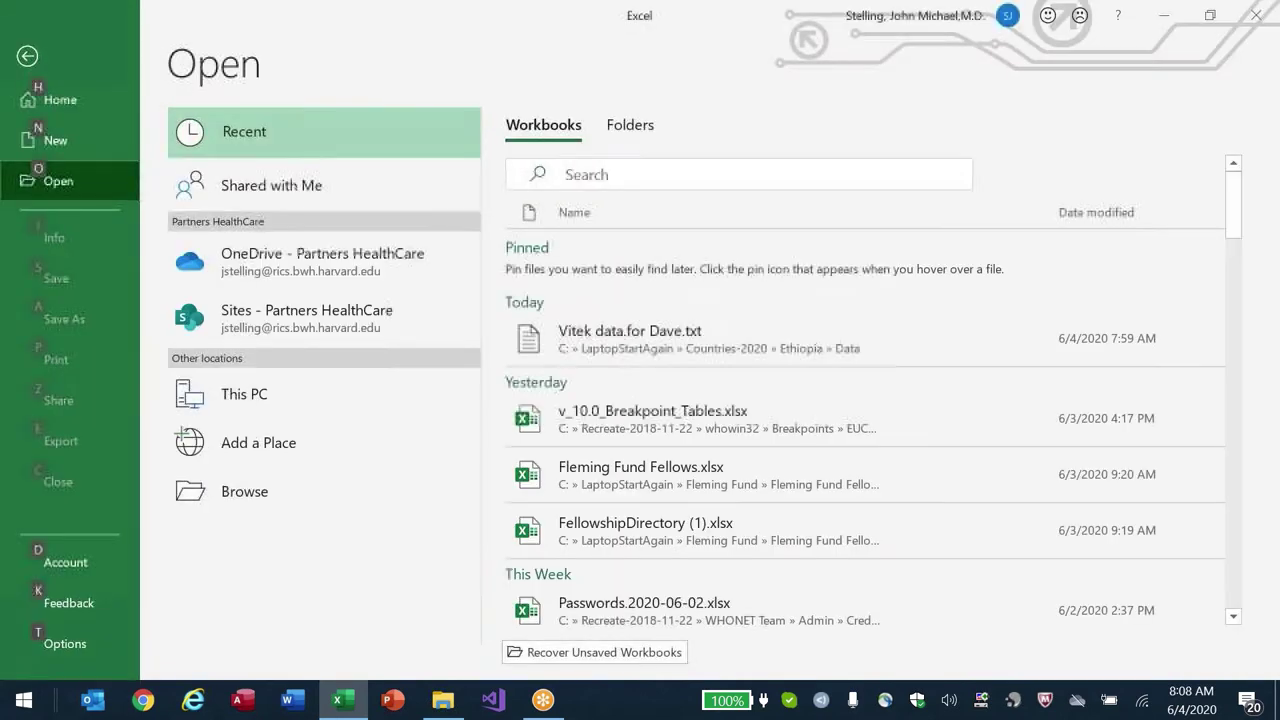
left_click(76, 180)
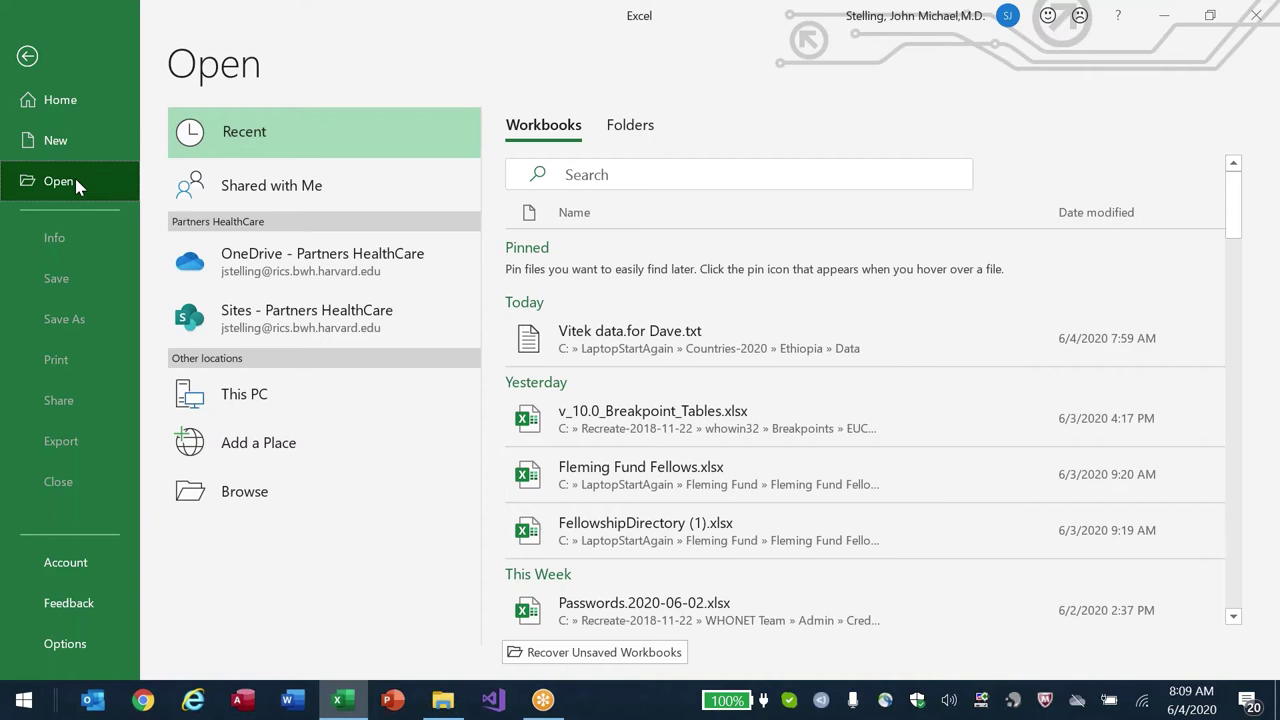
left_click(244, 493)
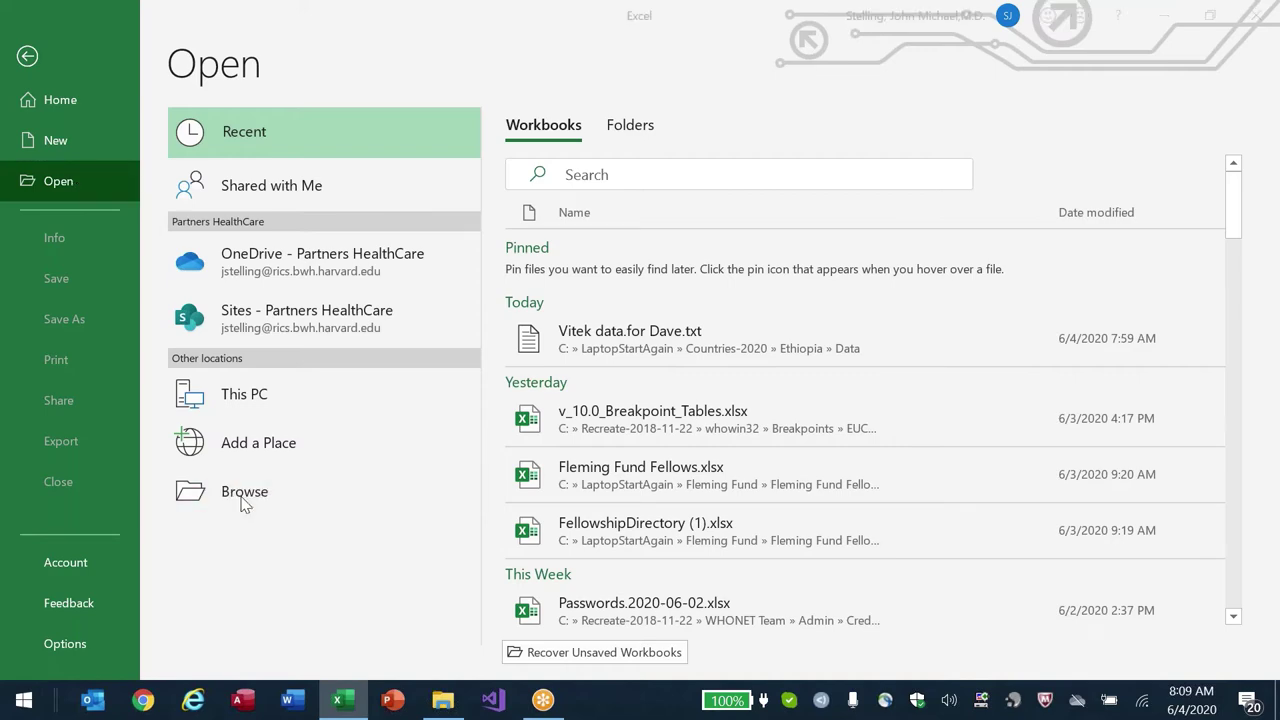
type("c:\\whonet\\data")
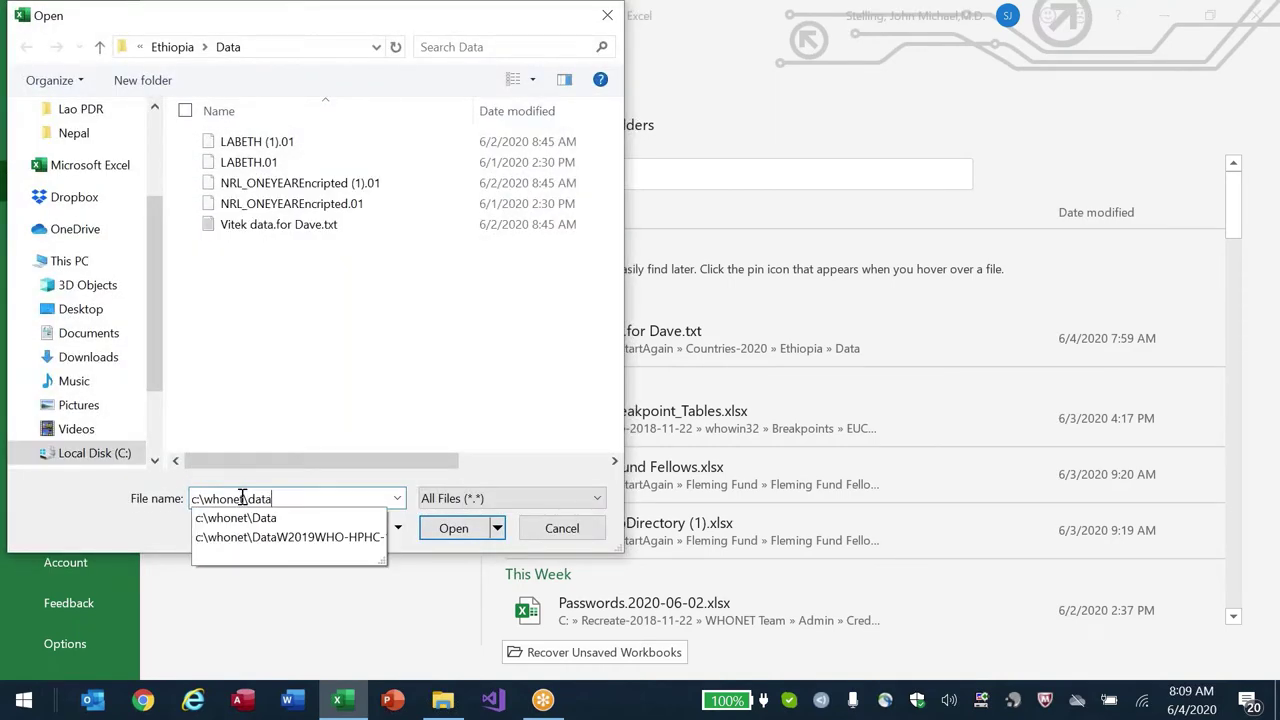
key("Return")
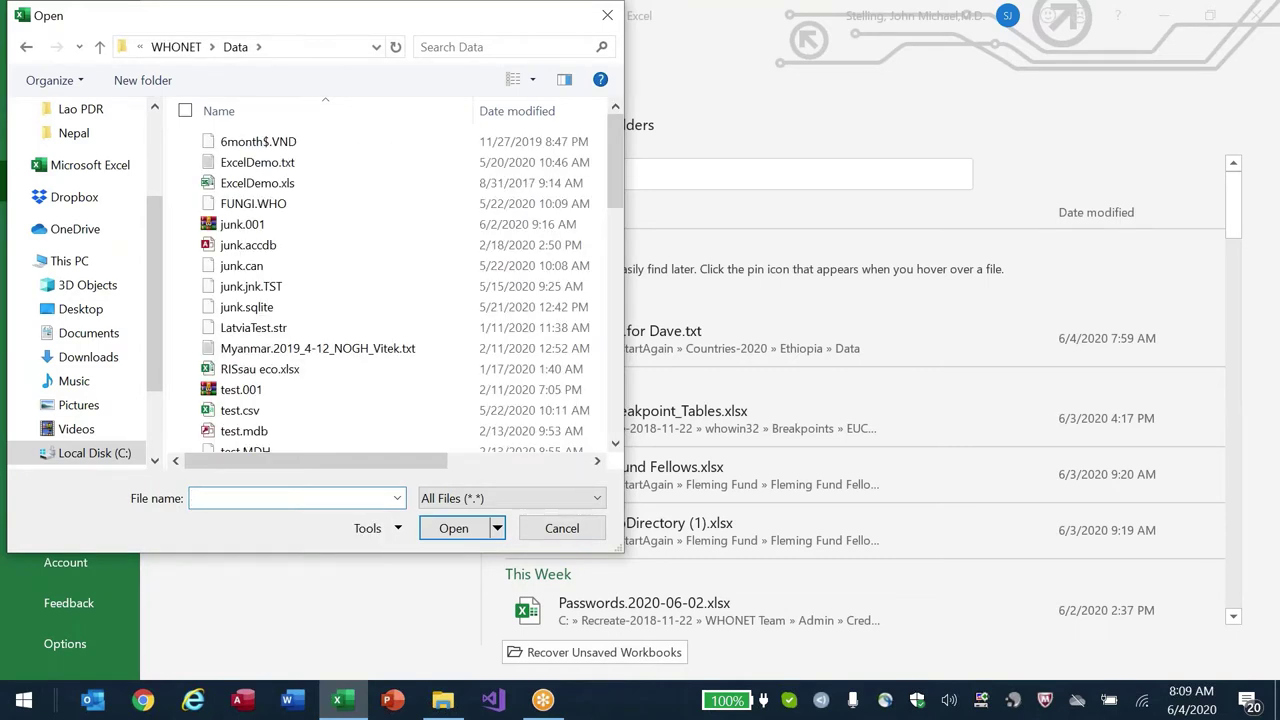
- Find Vitek2-demo-data.txt among all file types in the WHONET Data folder and open it for text import
key("Tab")
key("alt+Down")
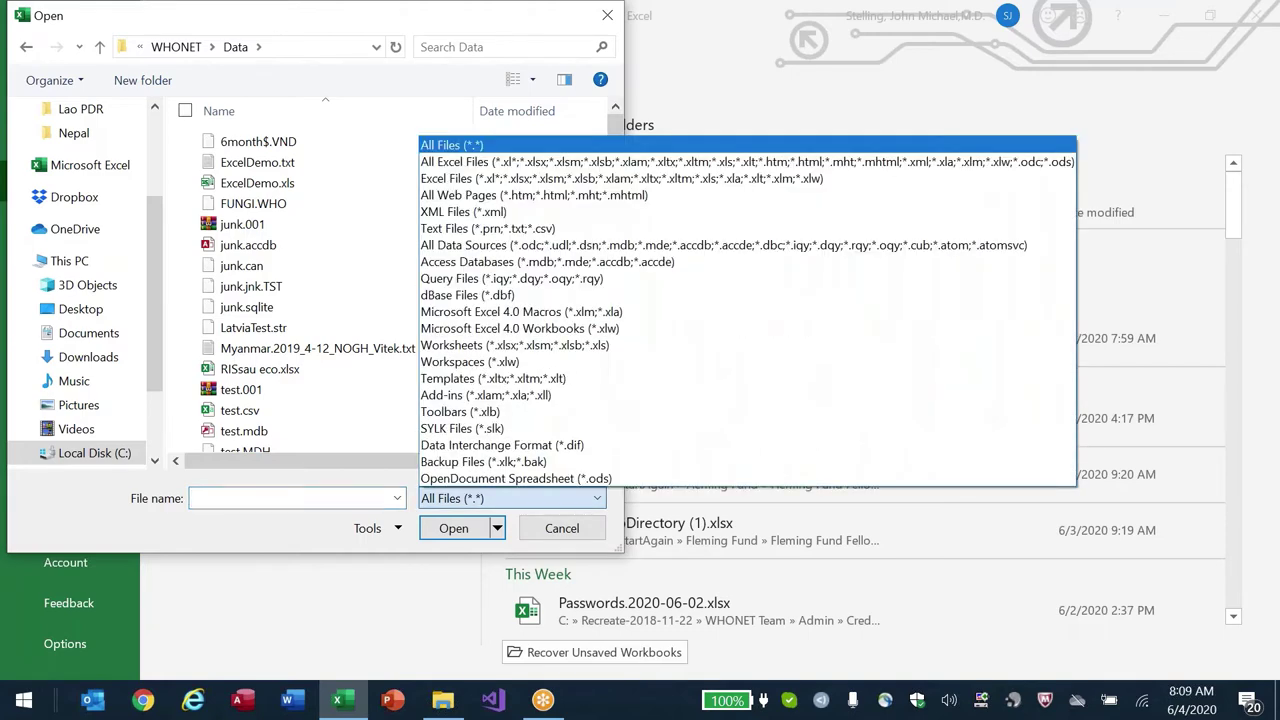
left_click(596, 500)
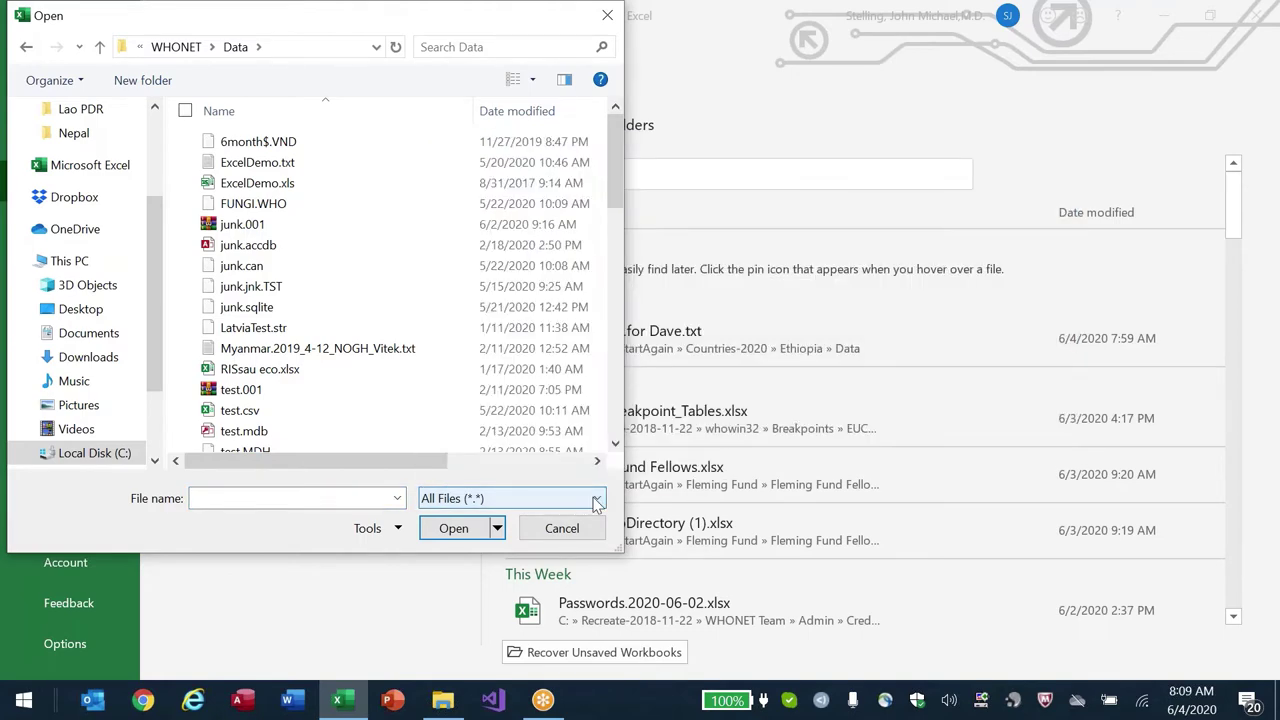
left_click(242, 290)
key("Up")
key("Up")
key("Up")
key("Up")
key("Up")
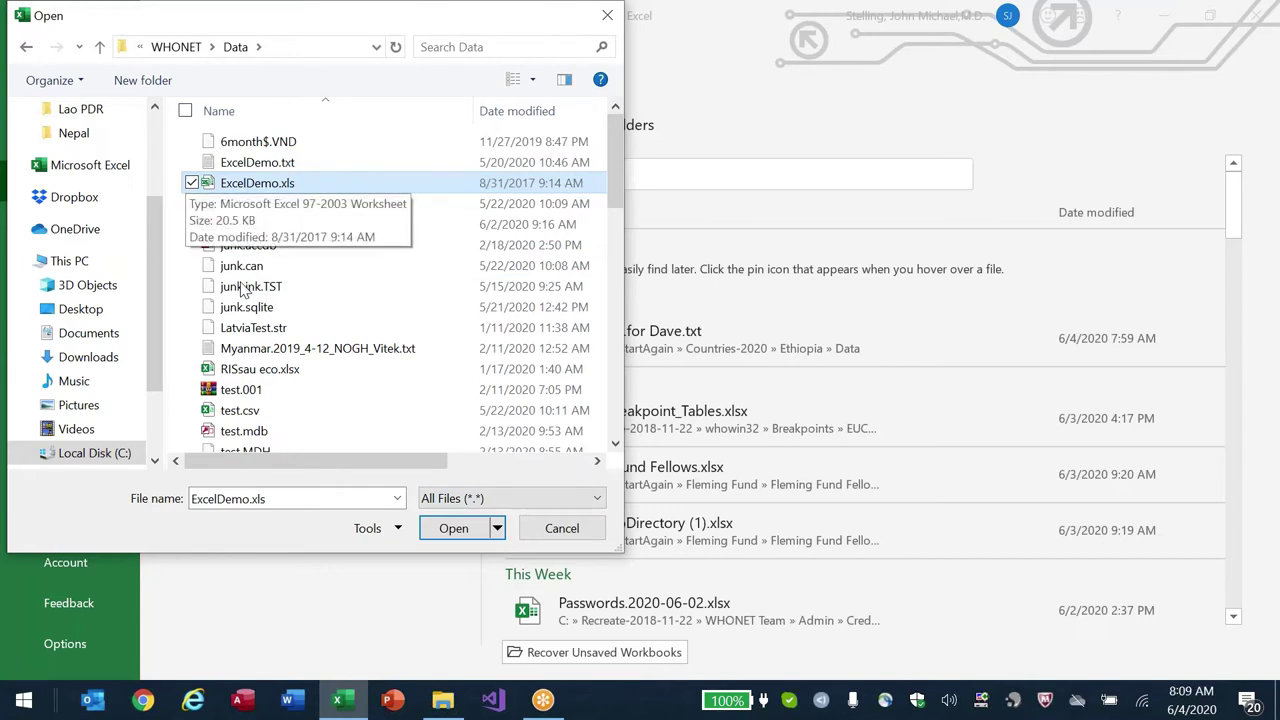
key("v")
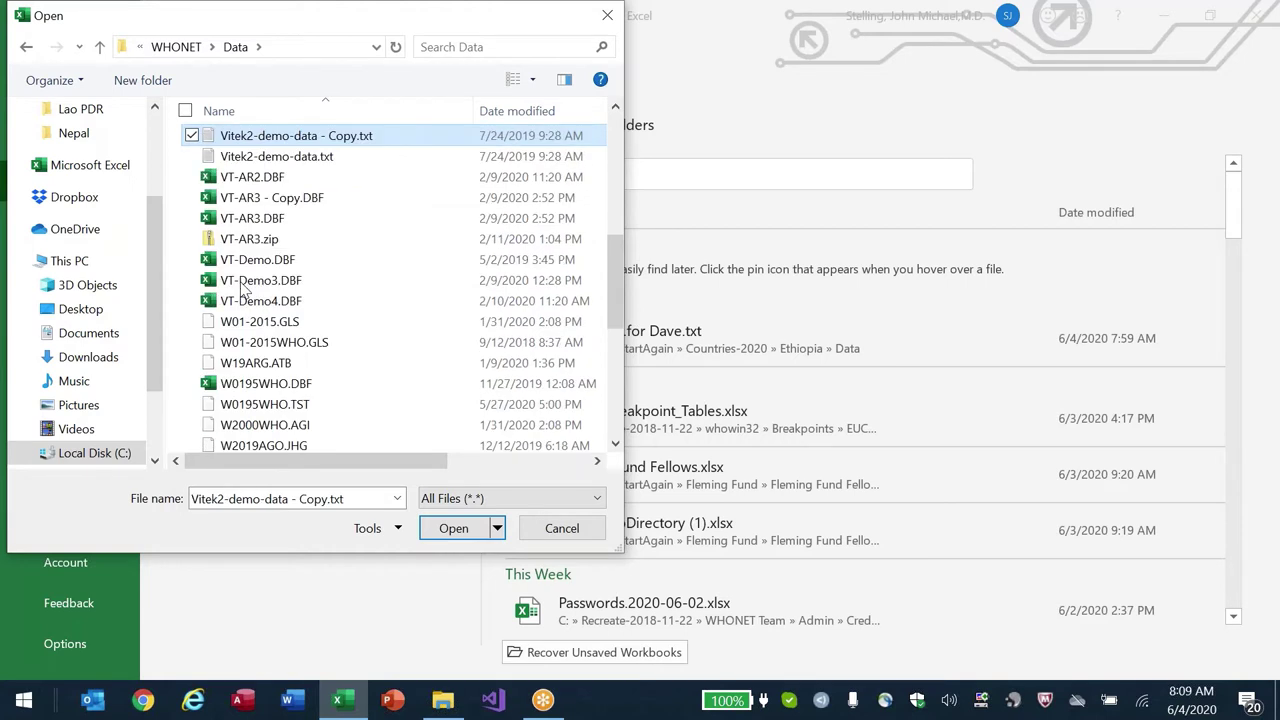
key("Down")
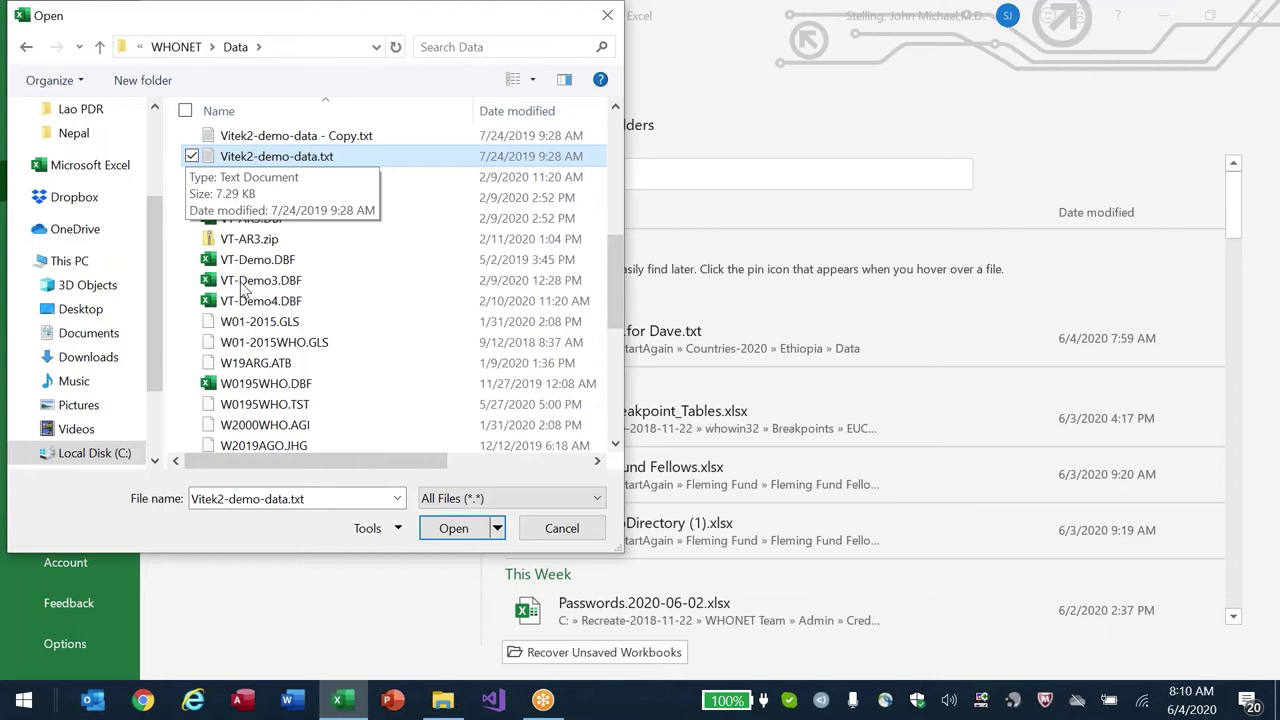
key("Return")
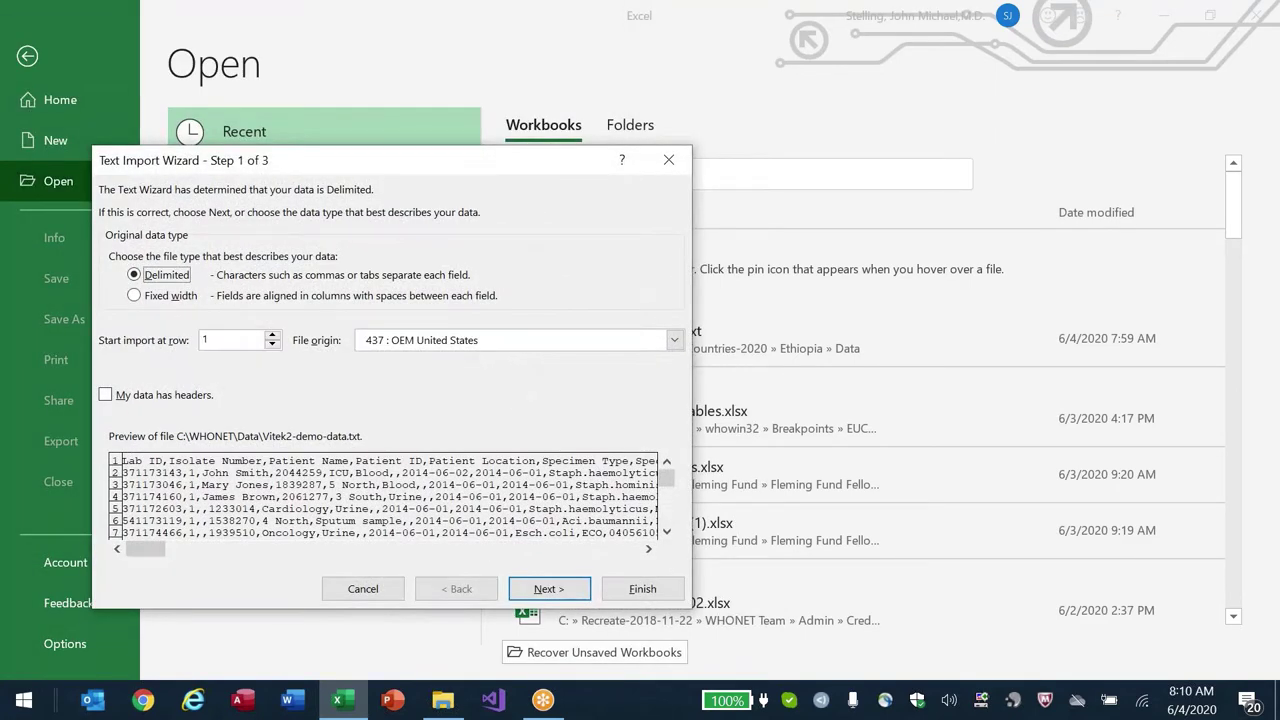
- Keep the delimited data type and add Comma to the Tab delimiter for the import
key("Return")
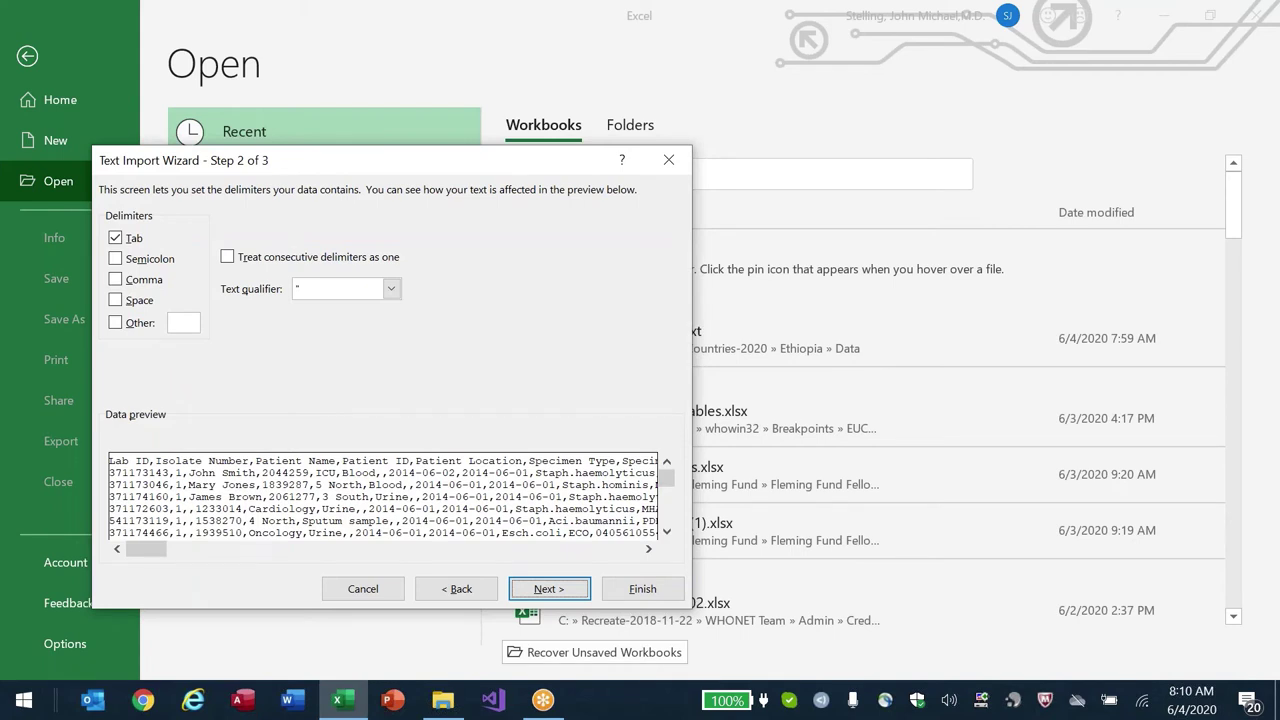
left_click(116, 280)
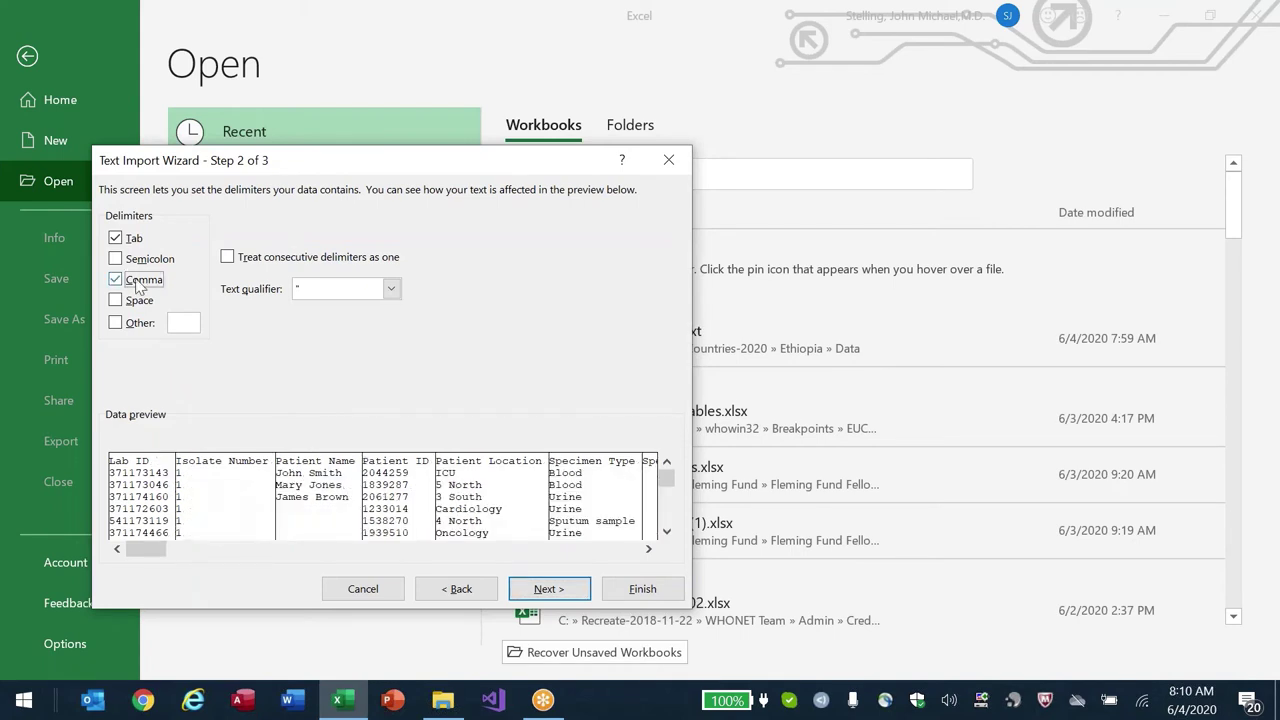
left_click(549, 589)
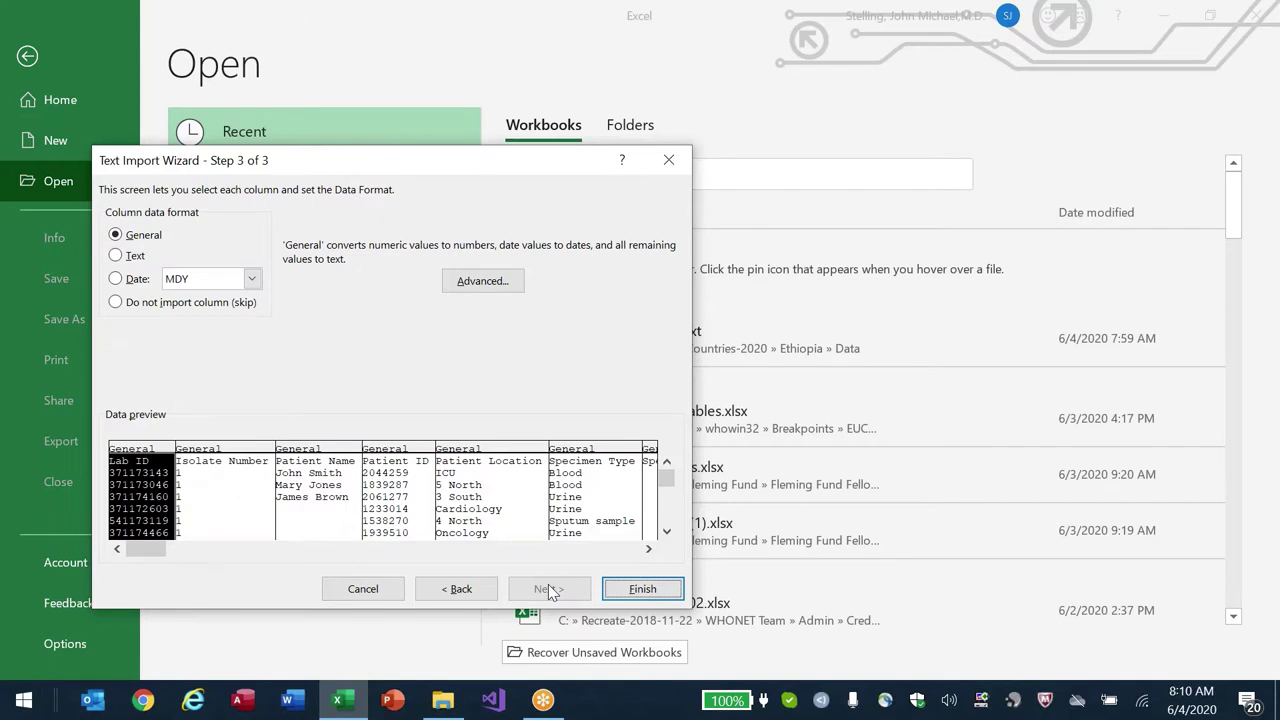
- Set the Patient Location and Bio Number columns to Text format and finish the import
left_click(468, 506)
key("alt+t")
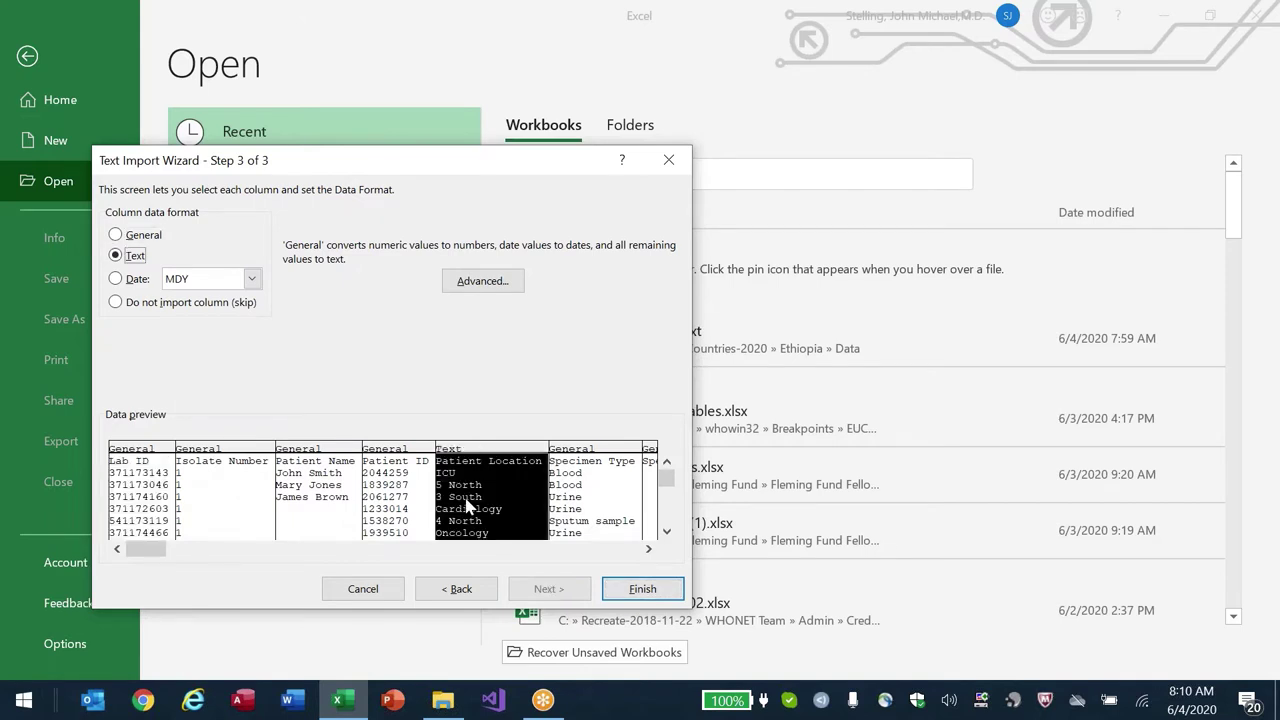
left_click(576, 549)
left_click(576, 549)
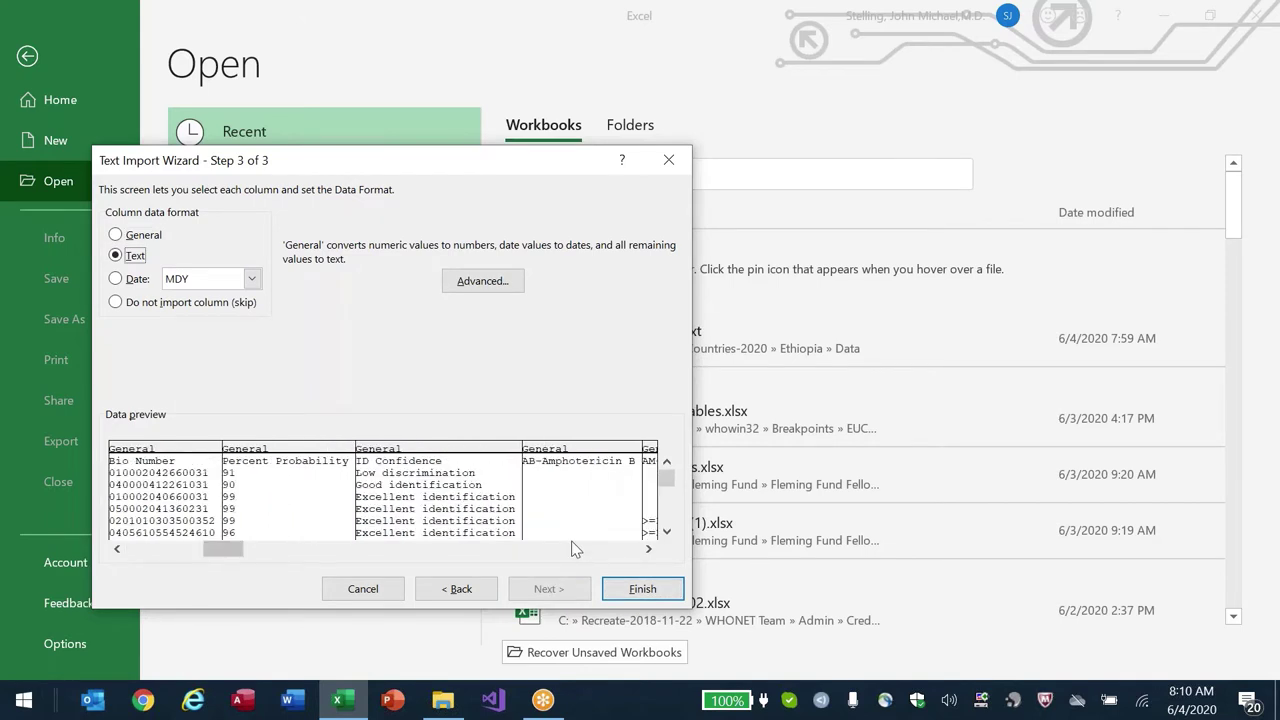
left_click(155, 515)
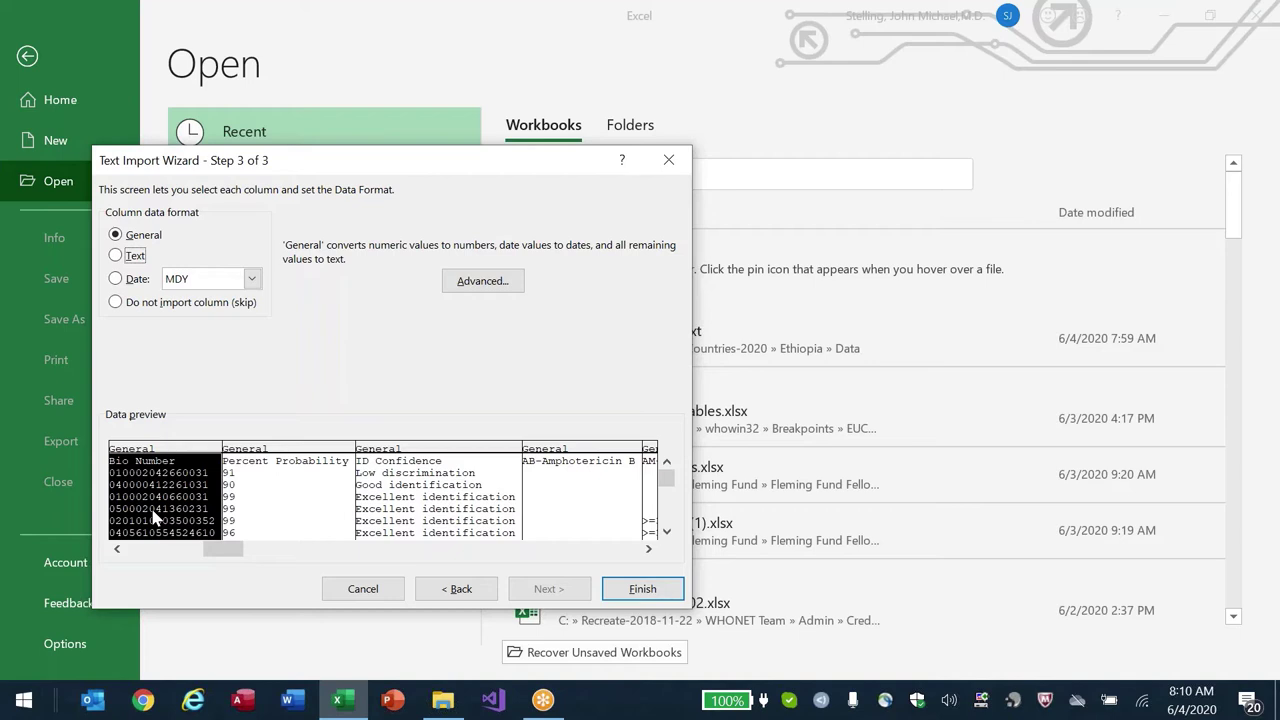
left_click(121, 259)
left_click(642, 588)
key("Right")
left_click(442, 231)
left_click(698, 231)
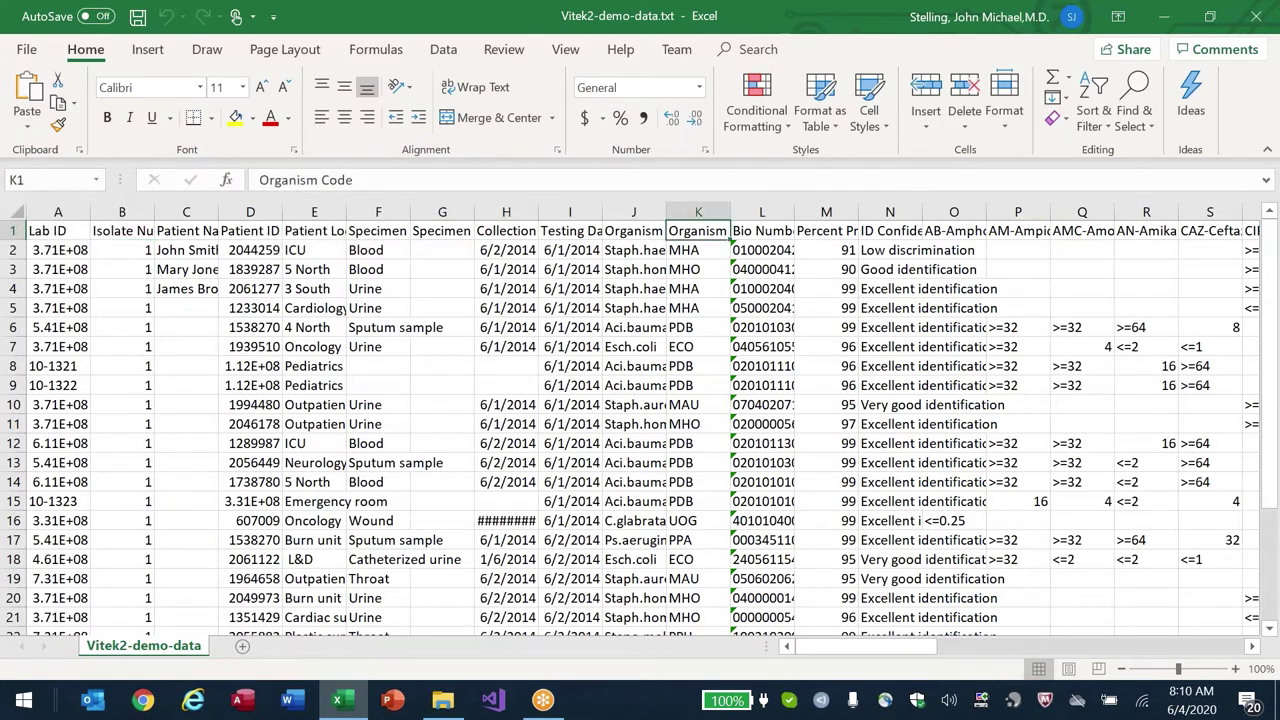
left_click(762, 269)
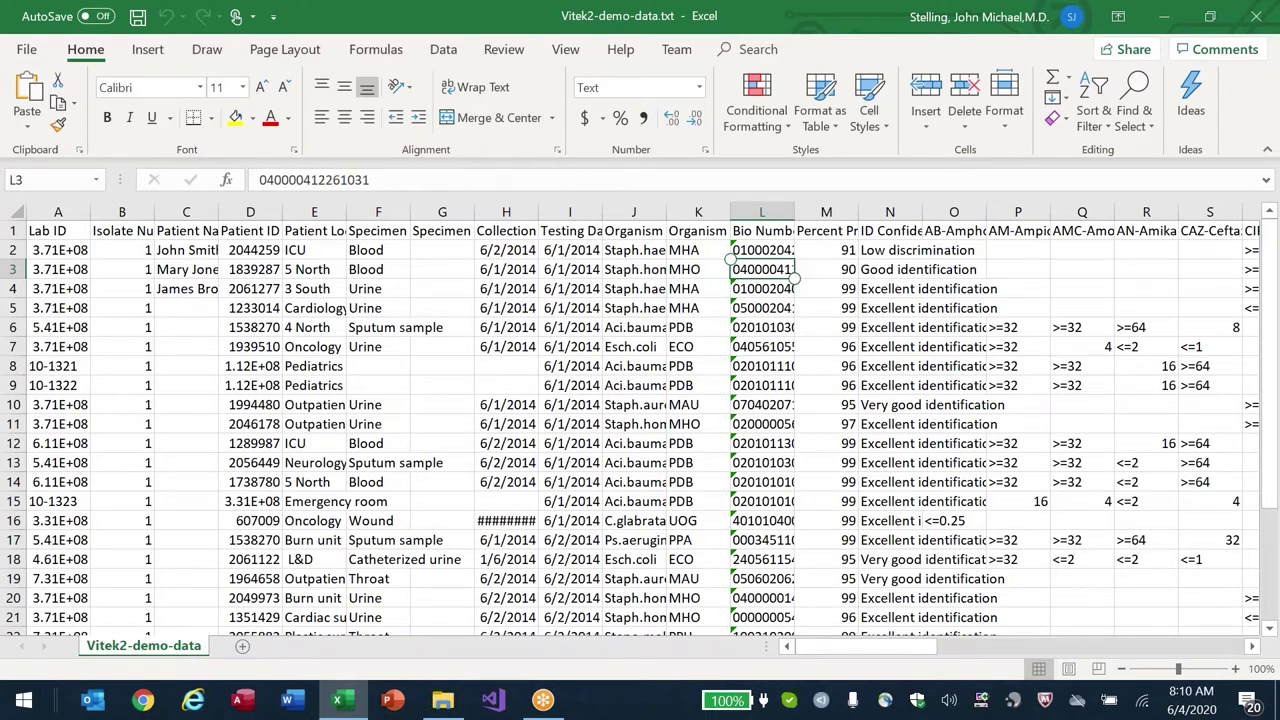
key("alt+h")
key("o")
key("w")
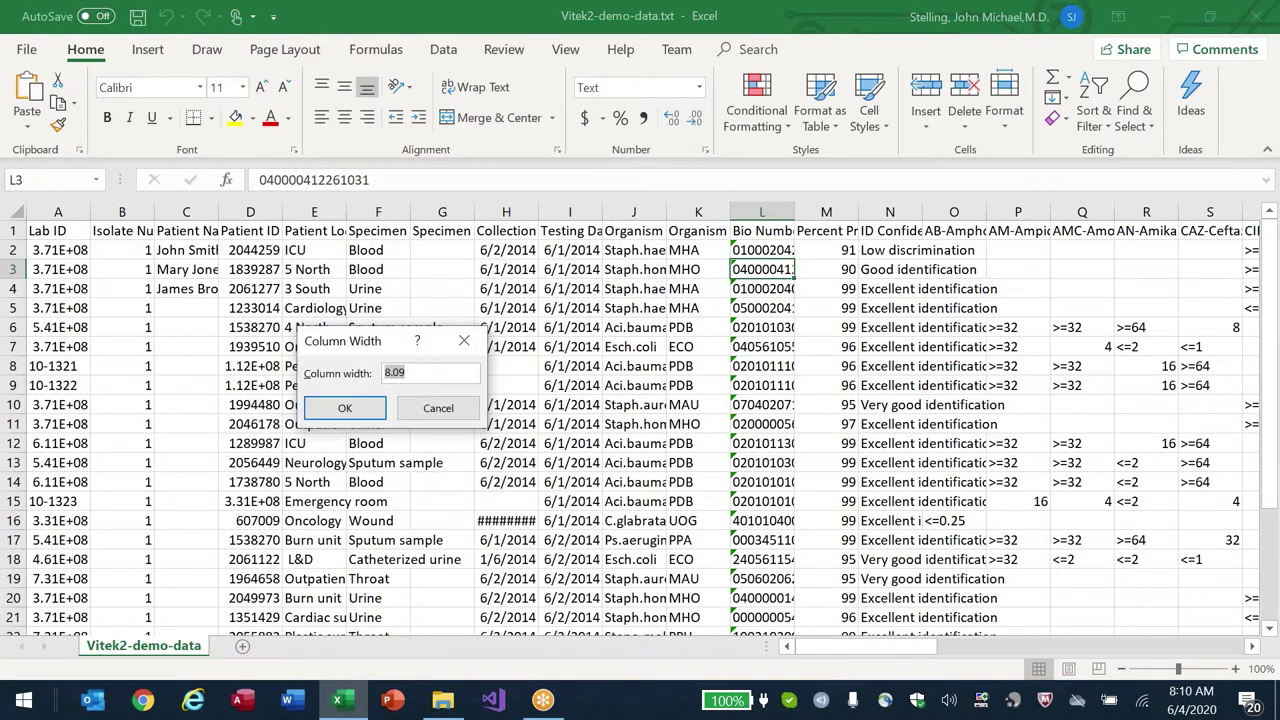
key("Escape")
key("Up")
key("Up")
key("alt+o")
type("cw")
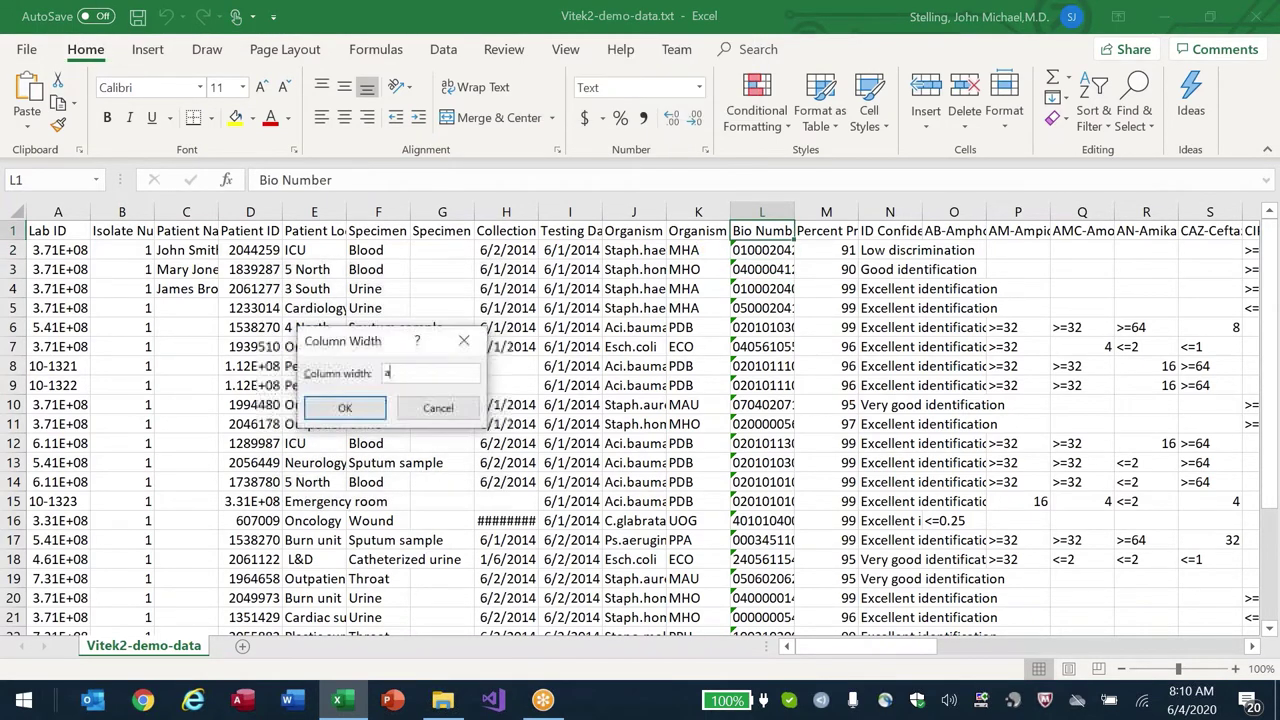
type("a")
key("Return")
key("Return")
type("10")
key("Return")
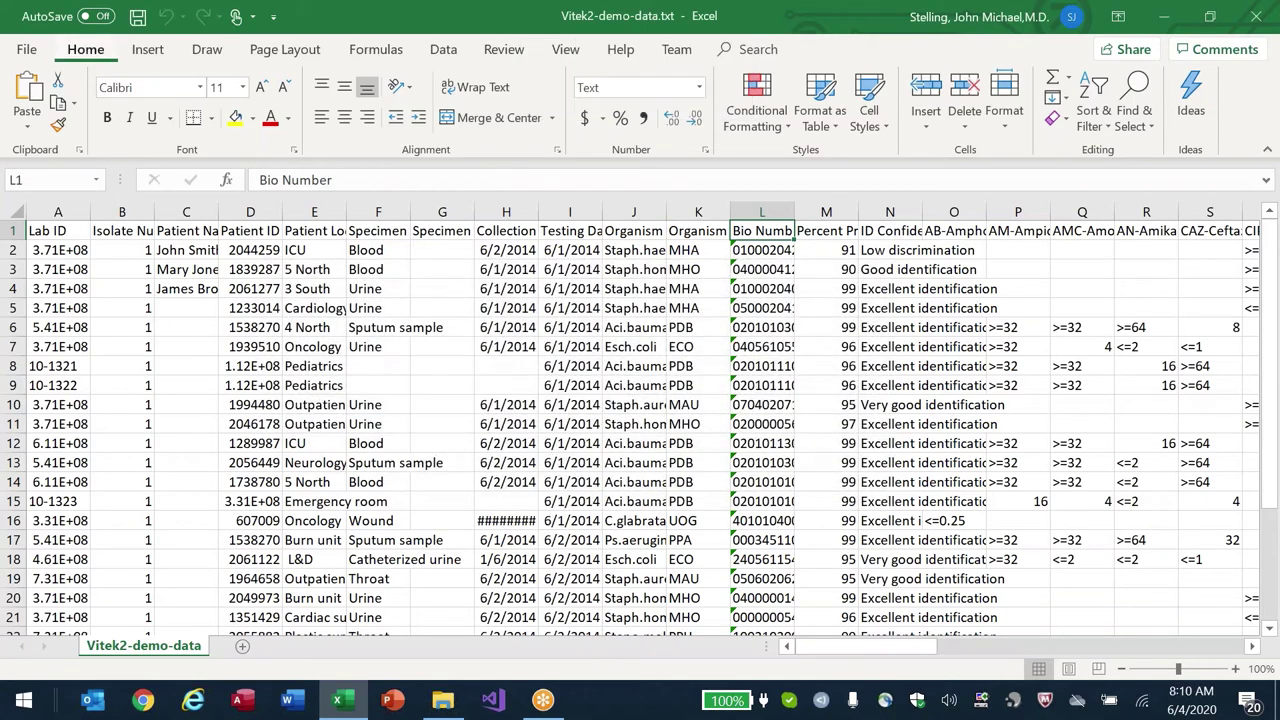
- Fit the width of the Bio Number column to its contents, using the longer number in row 6
key("Down")
key("alt+o")
key("c")
key("a")
key("Down")
key("Down")
key("Down")
key("Down")
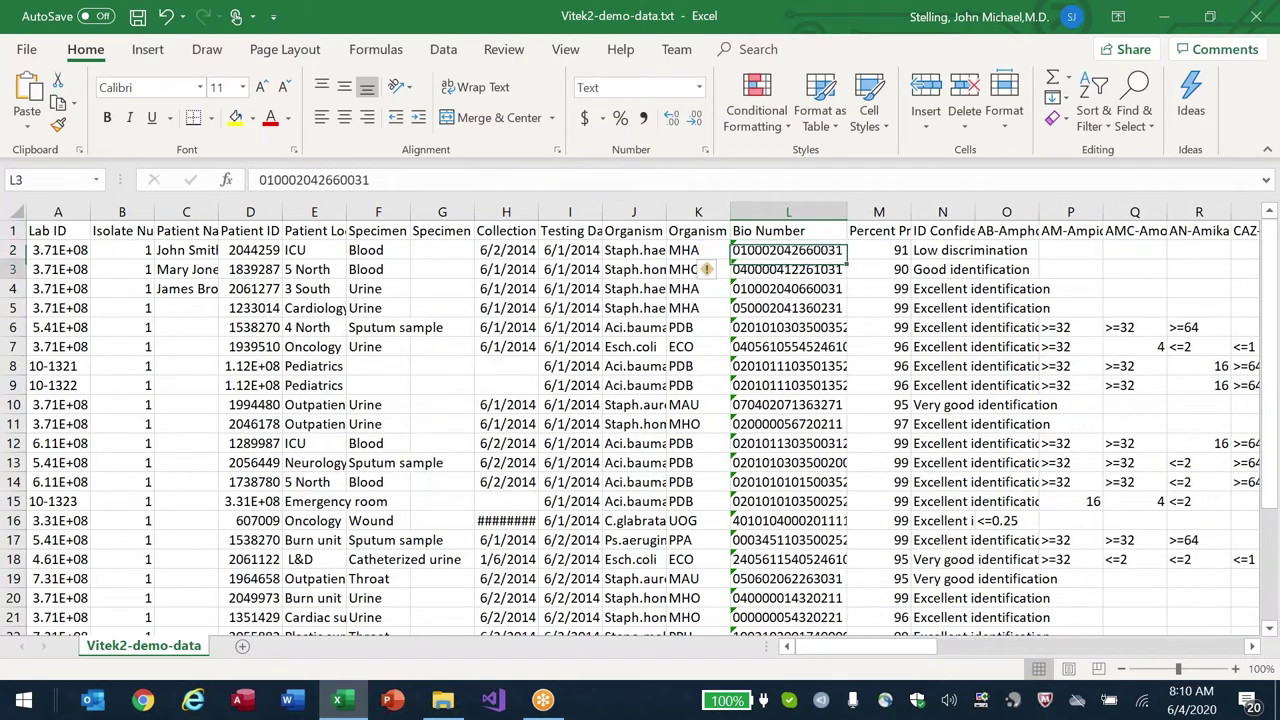
key("alt+o")
key("c")
key("a")
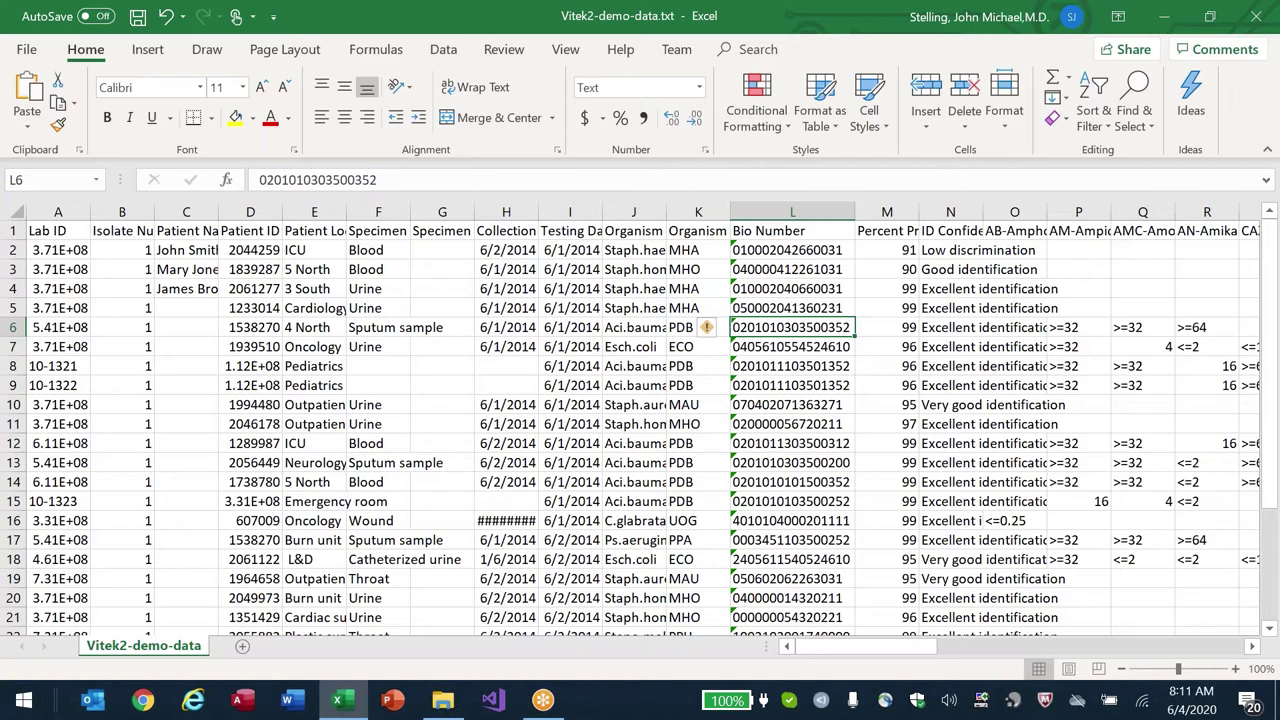
- Examine the Bio Number values row by row from the header through row 9, comparing their lengths
left_click(792, 231)
left_click(792, 269)
left_click(792, 250)
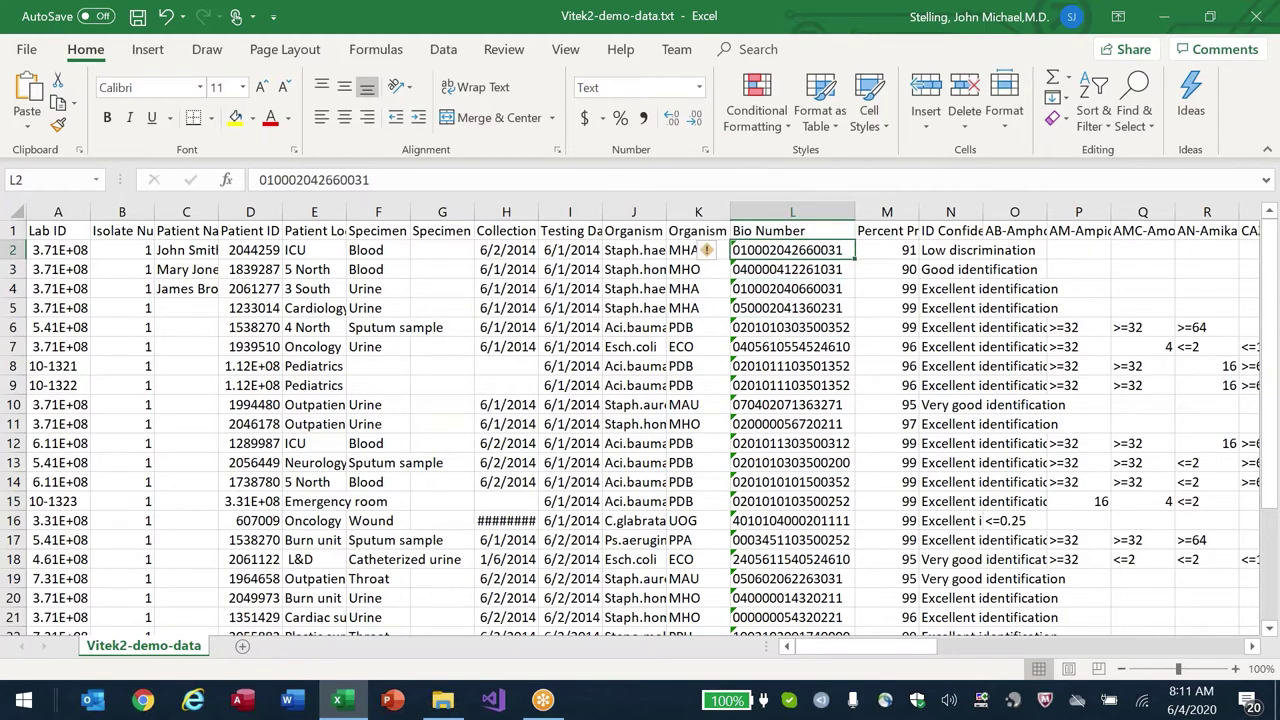
left_click(792, 288)
left_click(792, 327)
left_click(792, 346)
left_click(792, 327)
left_click(792, 346)
left_click(792, 366)
left_click(792, 385)
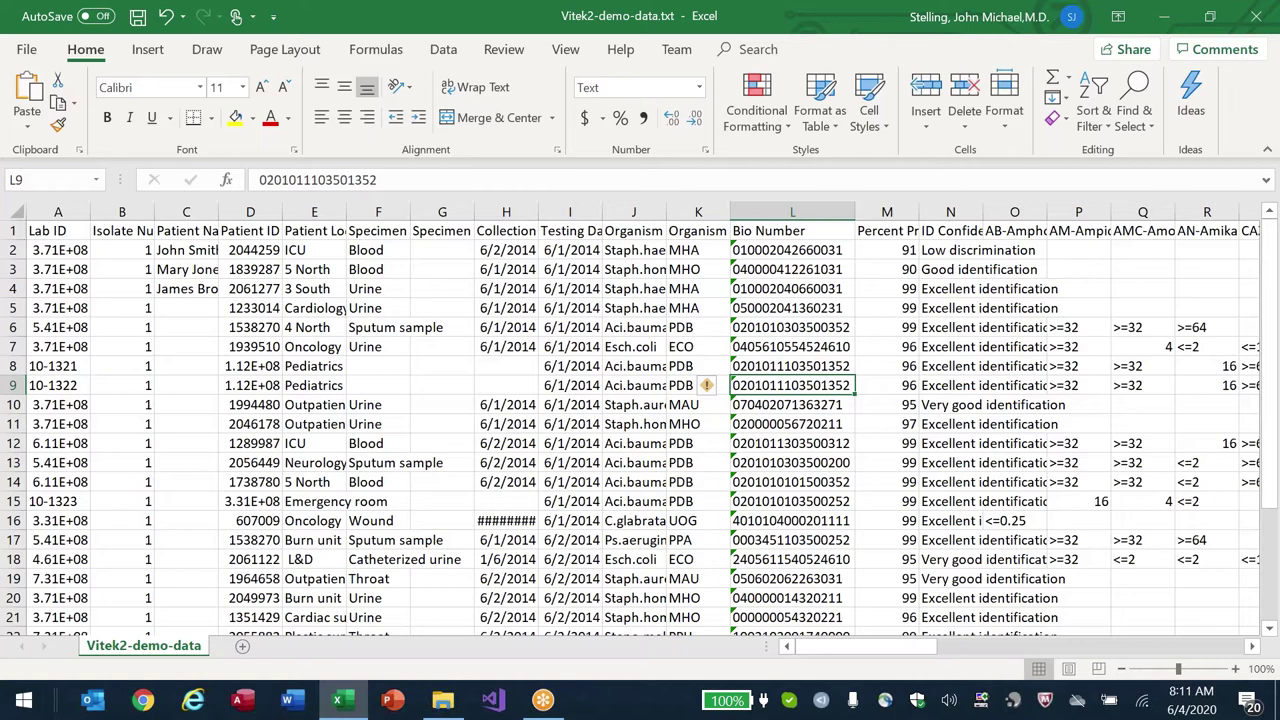
- Go back to the first Lab ID value and close Vitek2-demo-data.txt without saving
key("Up")
key("Up")
key("ctrl+Up")
key("Home")
key("Down")
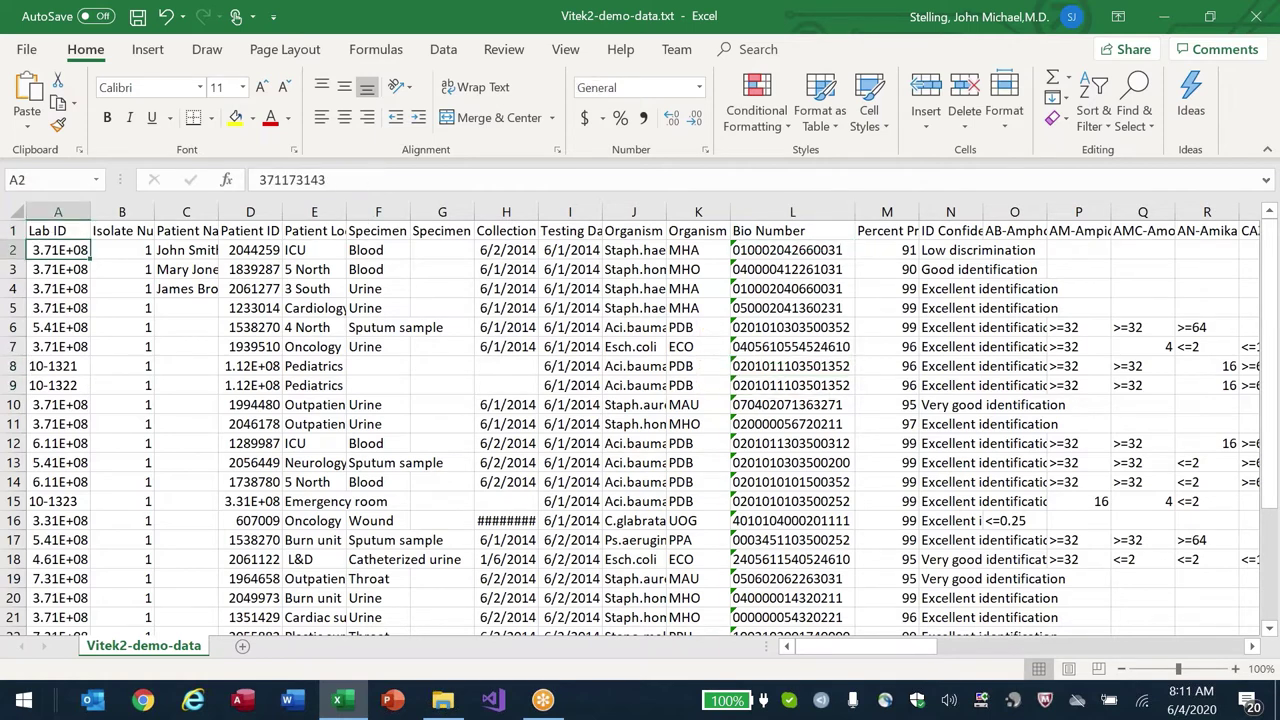
key("alt+F4")
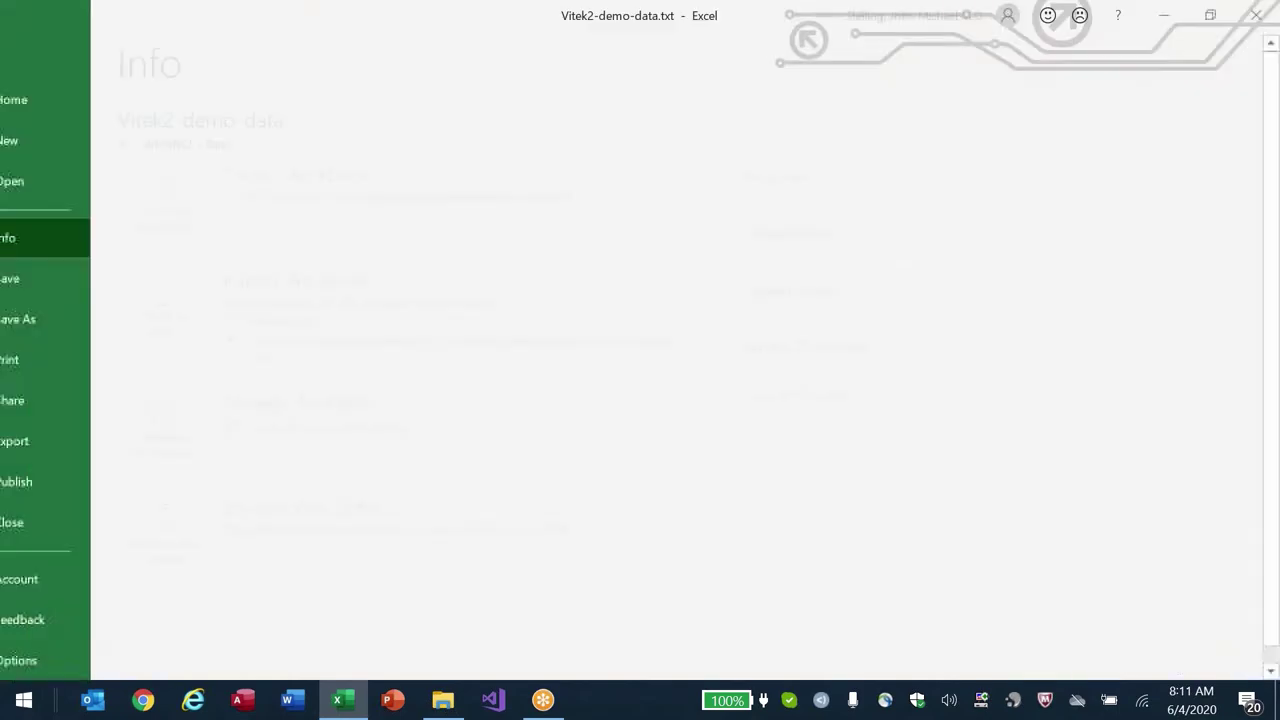
key("n")
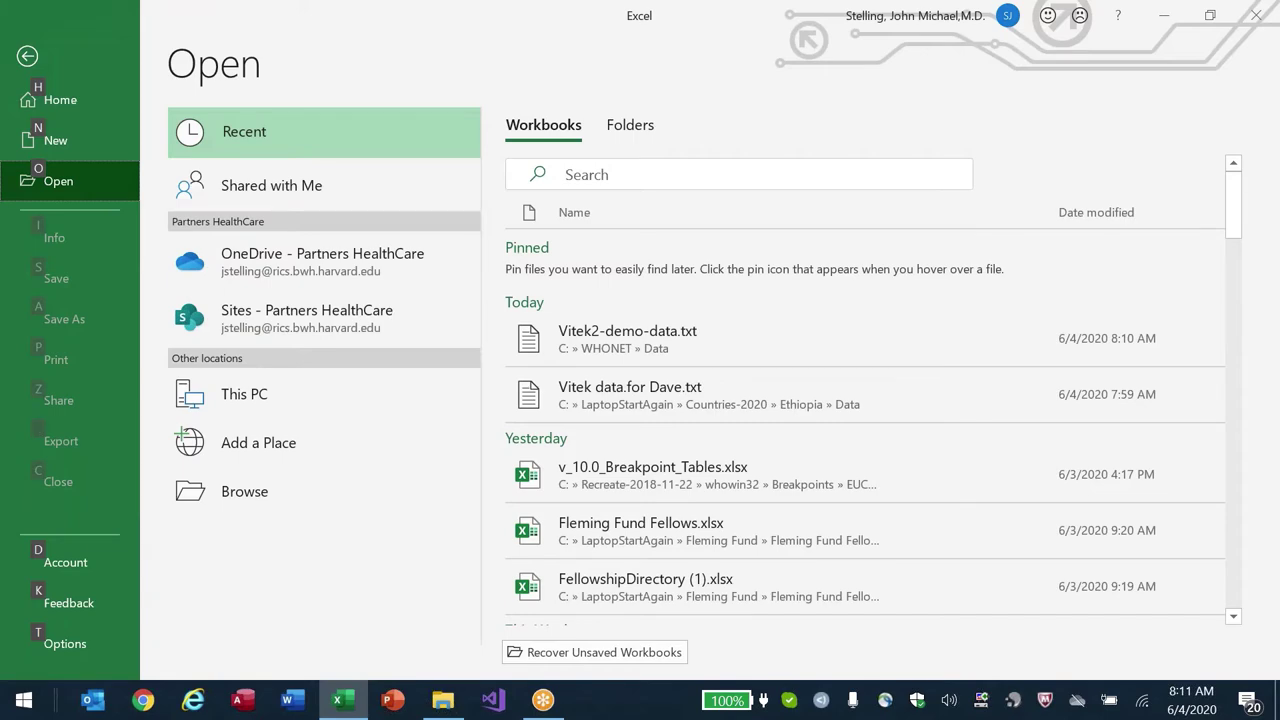
- Reopen the recent file Vitek2-demo-data.txt as delimited text with Comma added as a delimiter
left_click(627, 338)
key("Return")
key("alt+c")
key("Return")
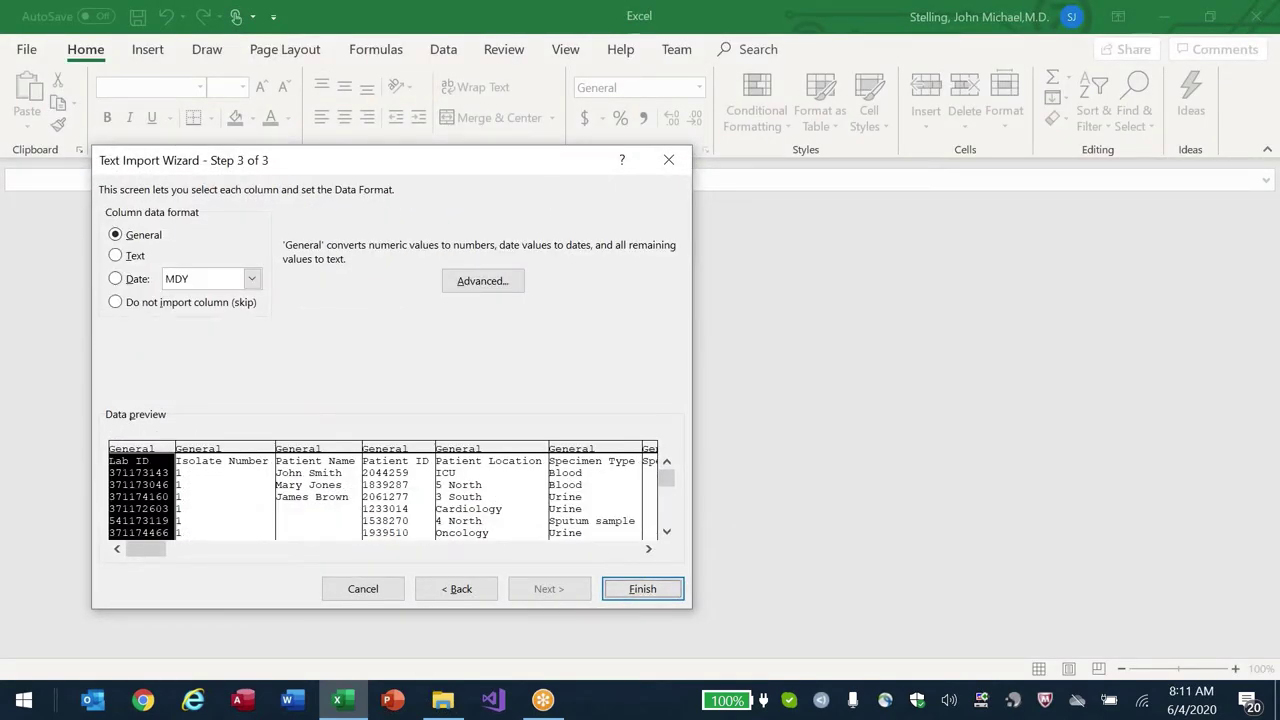
- Import the Lab ID and Bio Number columns as Text and finish the import
left_click(117, 256)
left_click(612, 550)
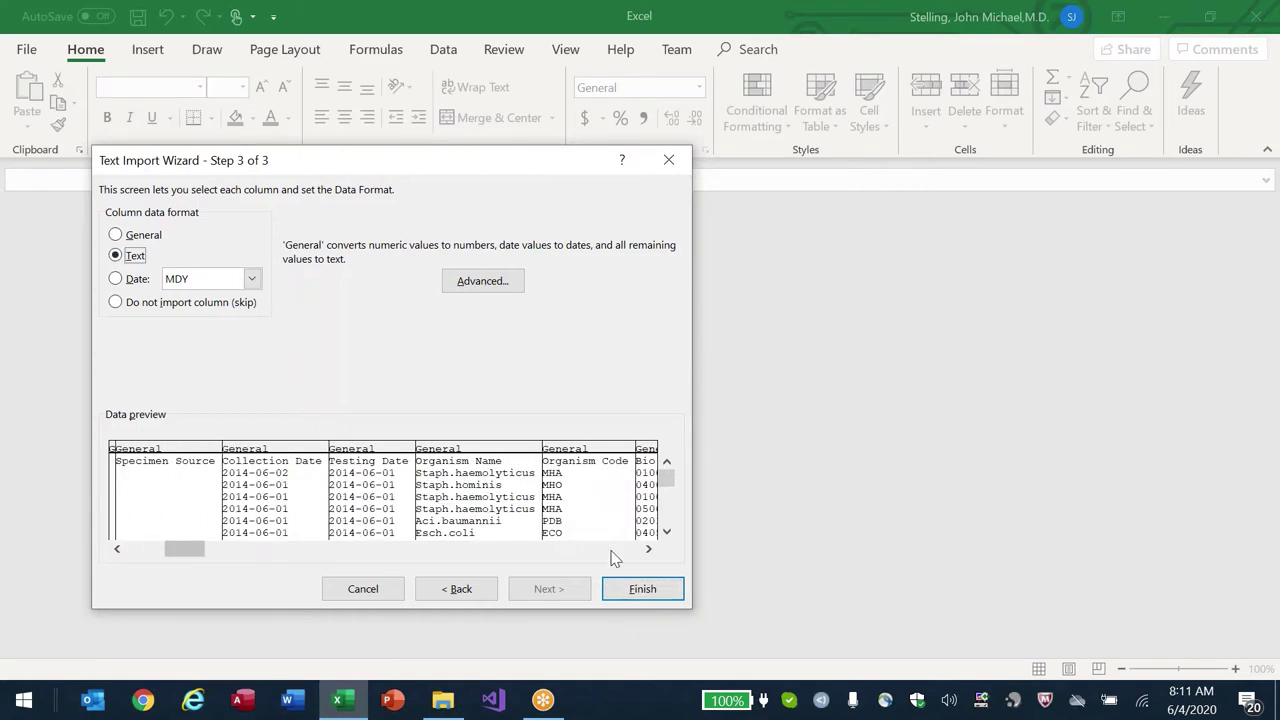
left_click(612, 550)
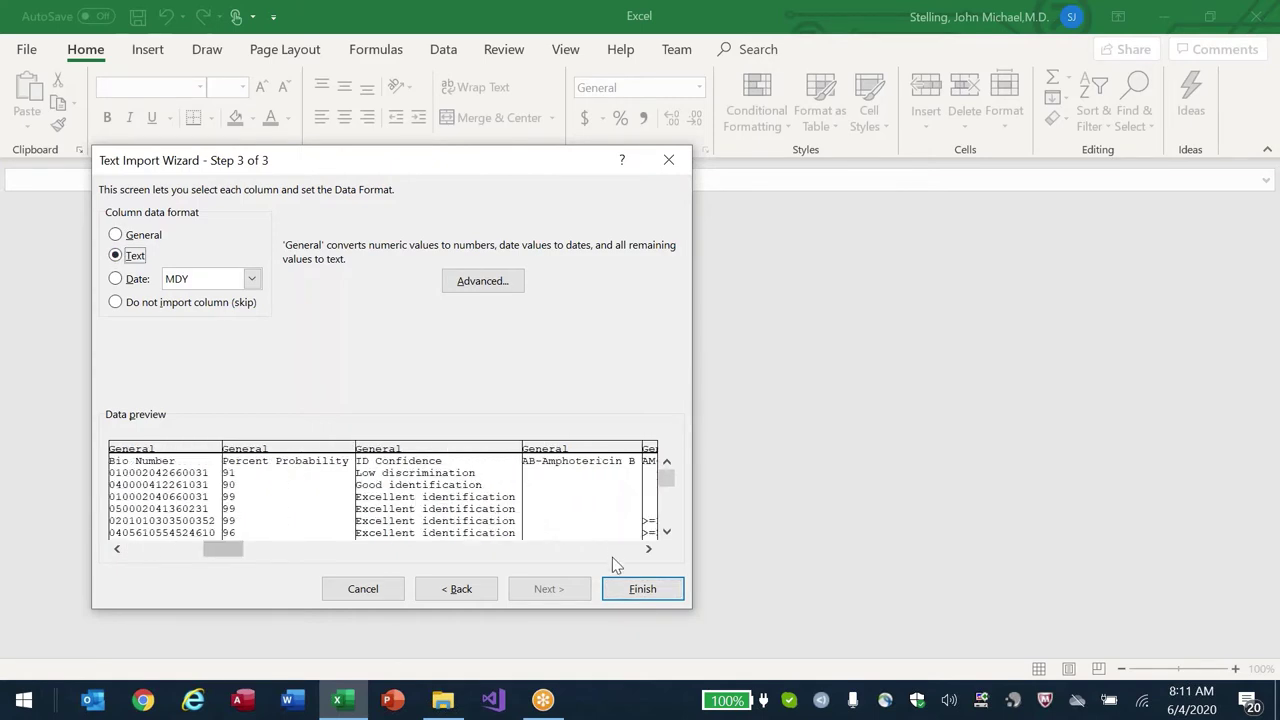
left_click(166, 495)
left_click(116, 256)
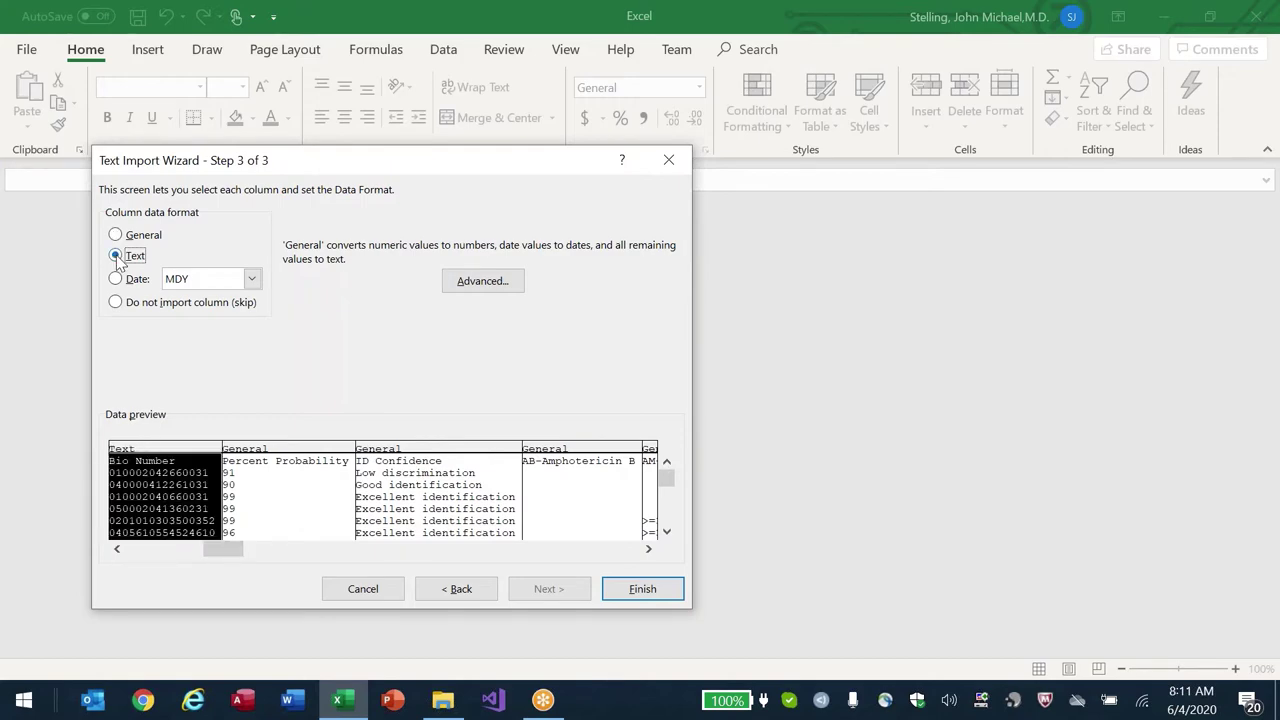
left_click(639, 591)
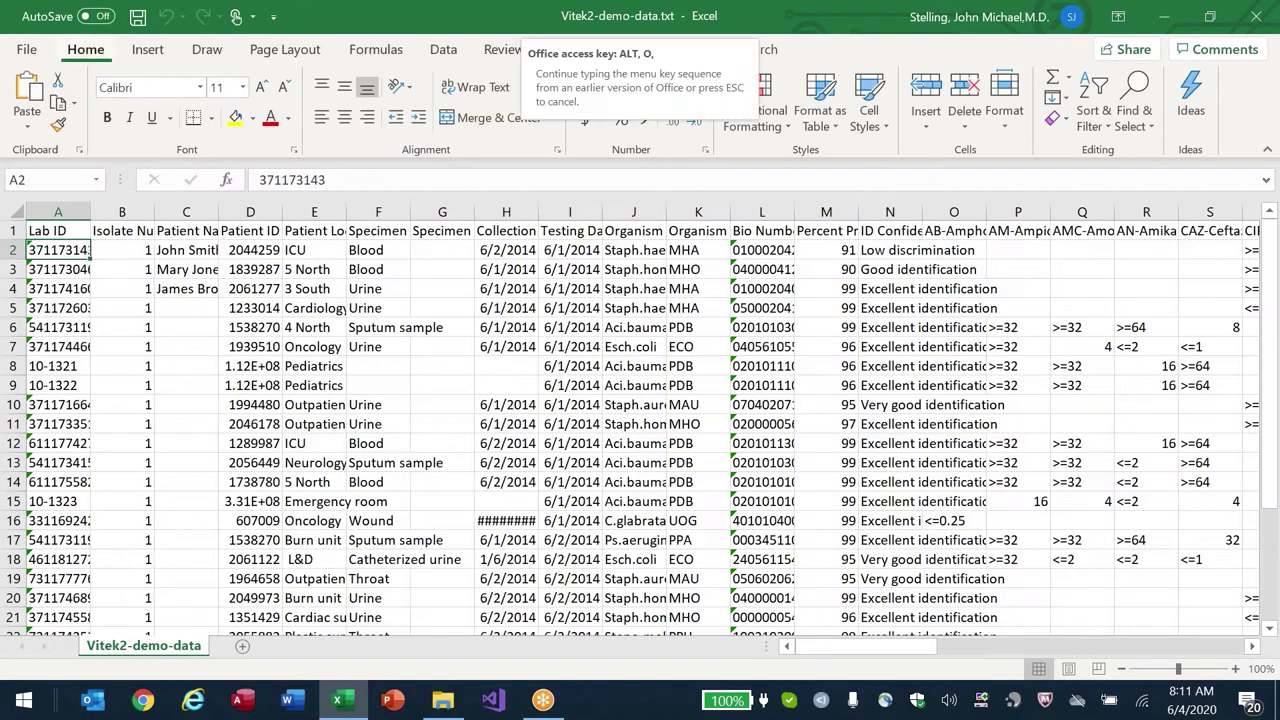
- Fit the width of the Lab ID column to its contents and check the first Lab ID values
key("alt+h")
key("o")
key("i")
left_click(61, 269)
left_click(61, 288)
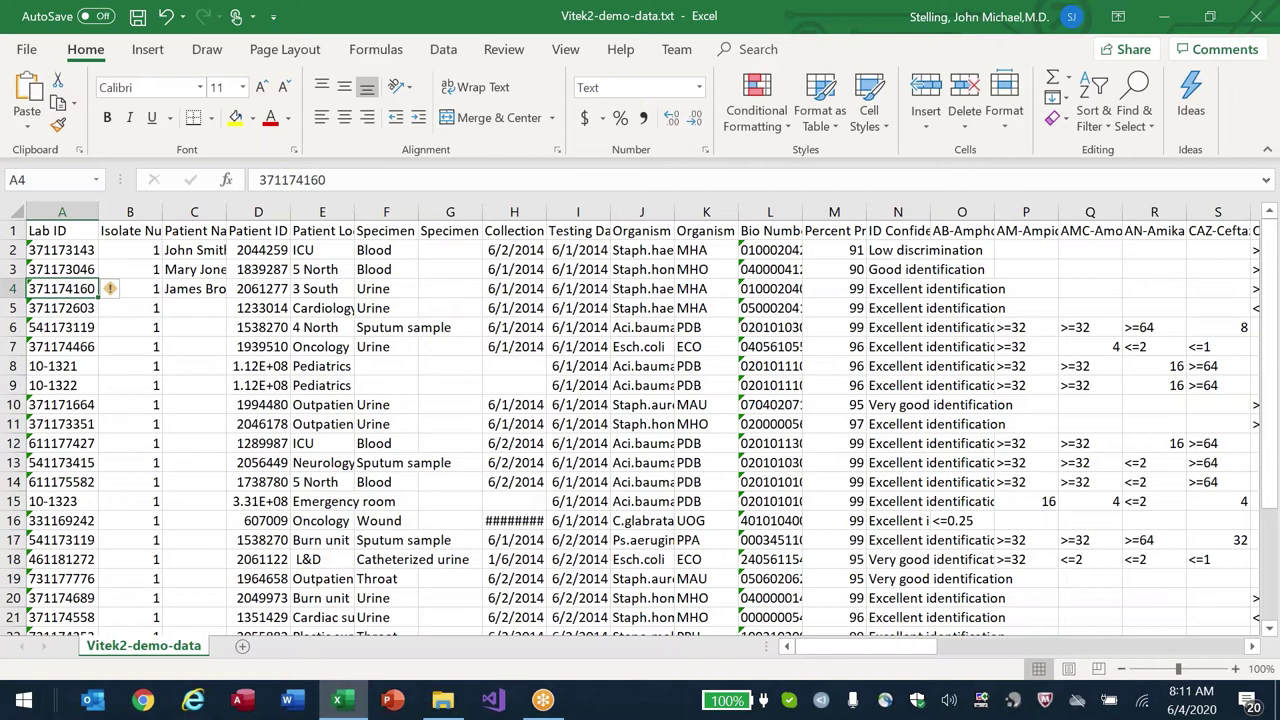
- Review the column headers from Lab ID through Collection Date
key("Up")
key("Up")
key("Up")
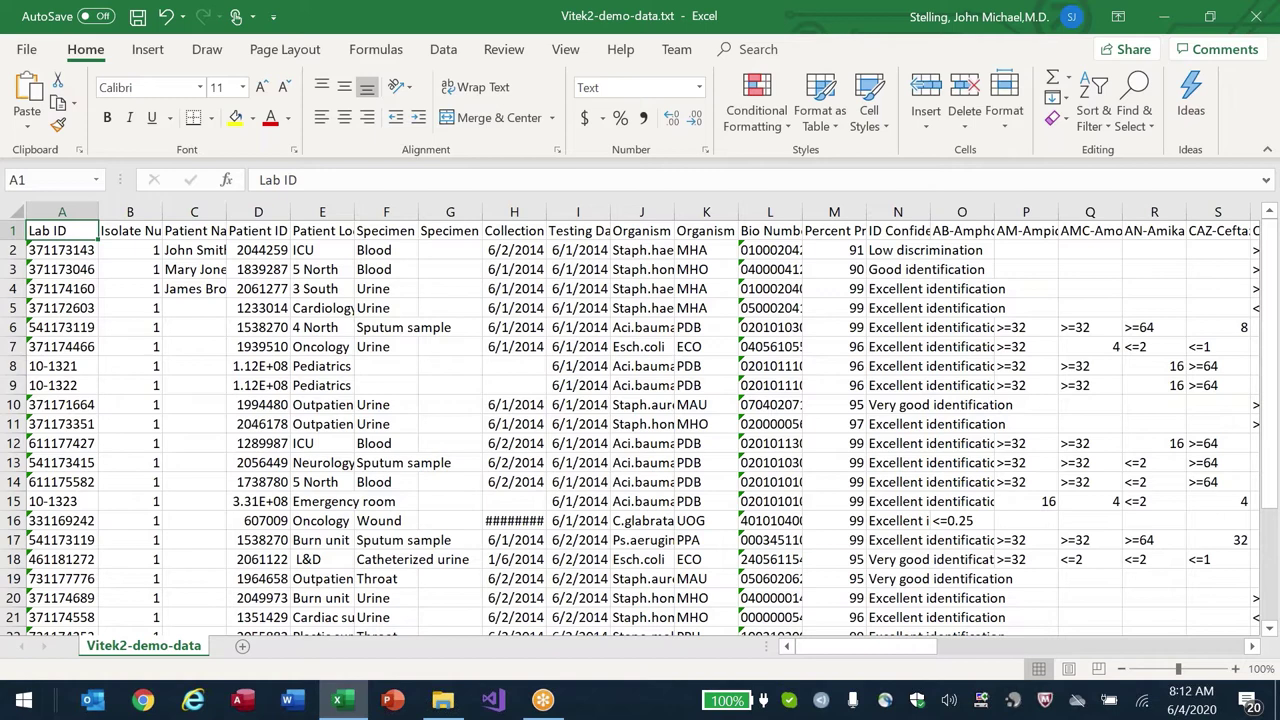
key("Right")
key("Right")
key("Right")
key("Right")
key("Right")
key("Right")
key("Right")
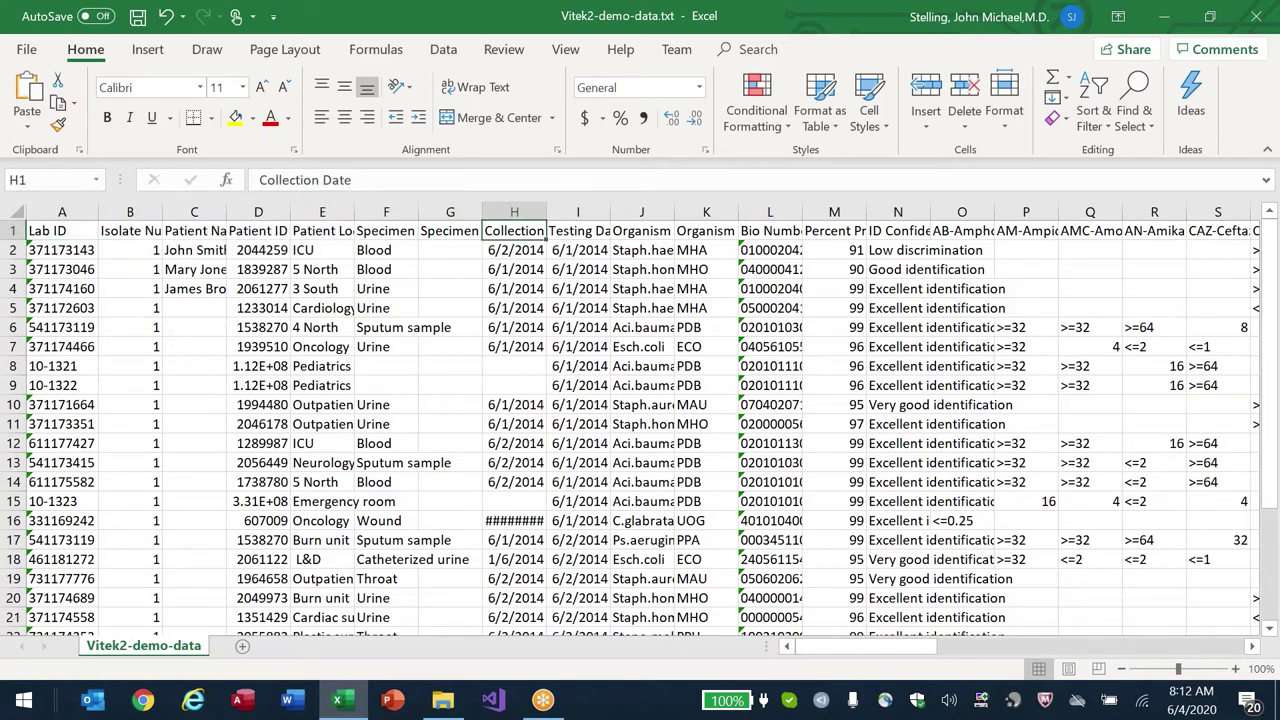
- Check the first record from its collection date back to its patient location
key("Down")
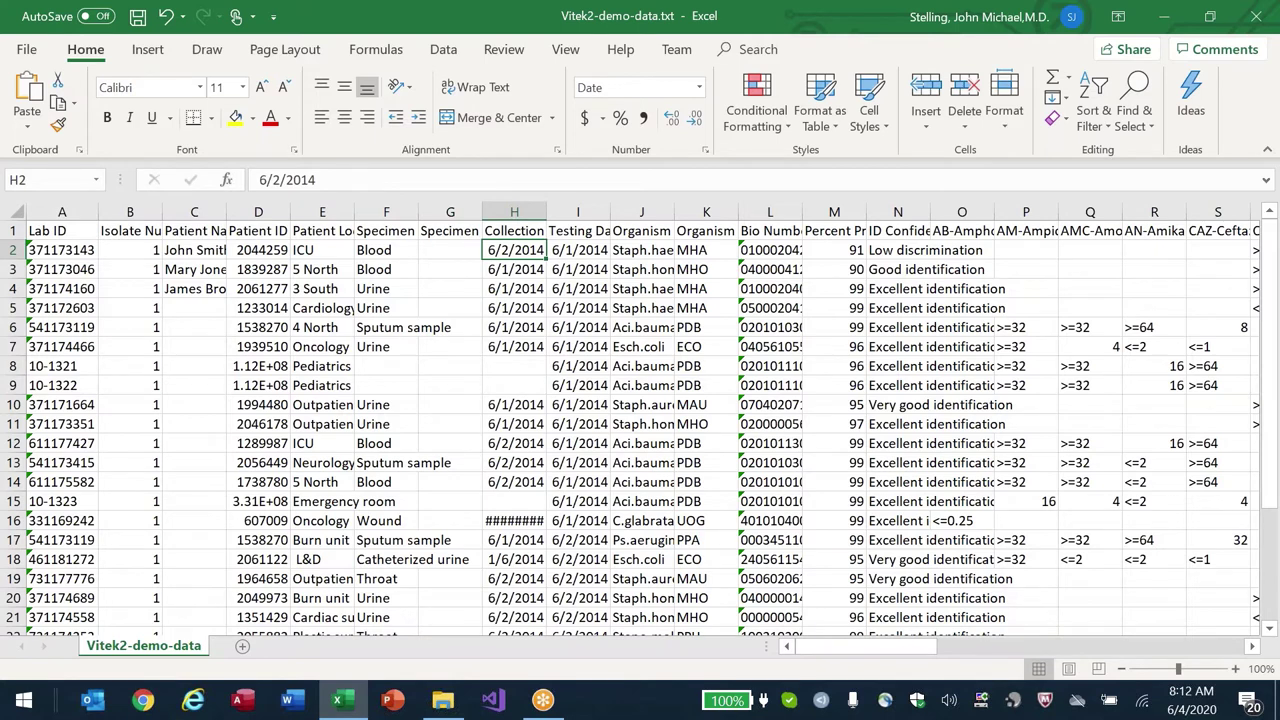
key("Left")
key("Left")
key("Left")
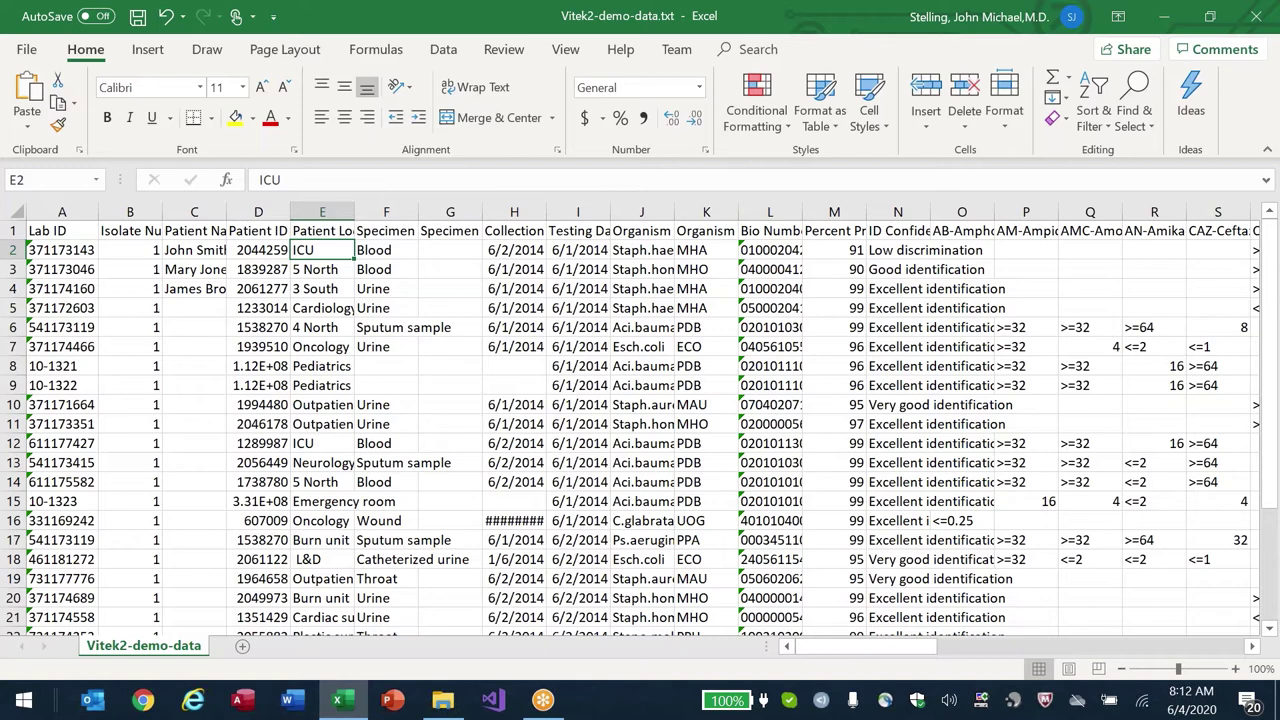
- Review the column headers from Specimen Source through Percent Probability
key("Right")
key("Right")
key("Up")
key("Right")
key("Right")
key("Right")
key("Right")
key("Right")
key("Right")
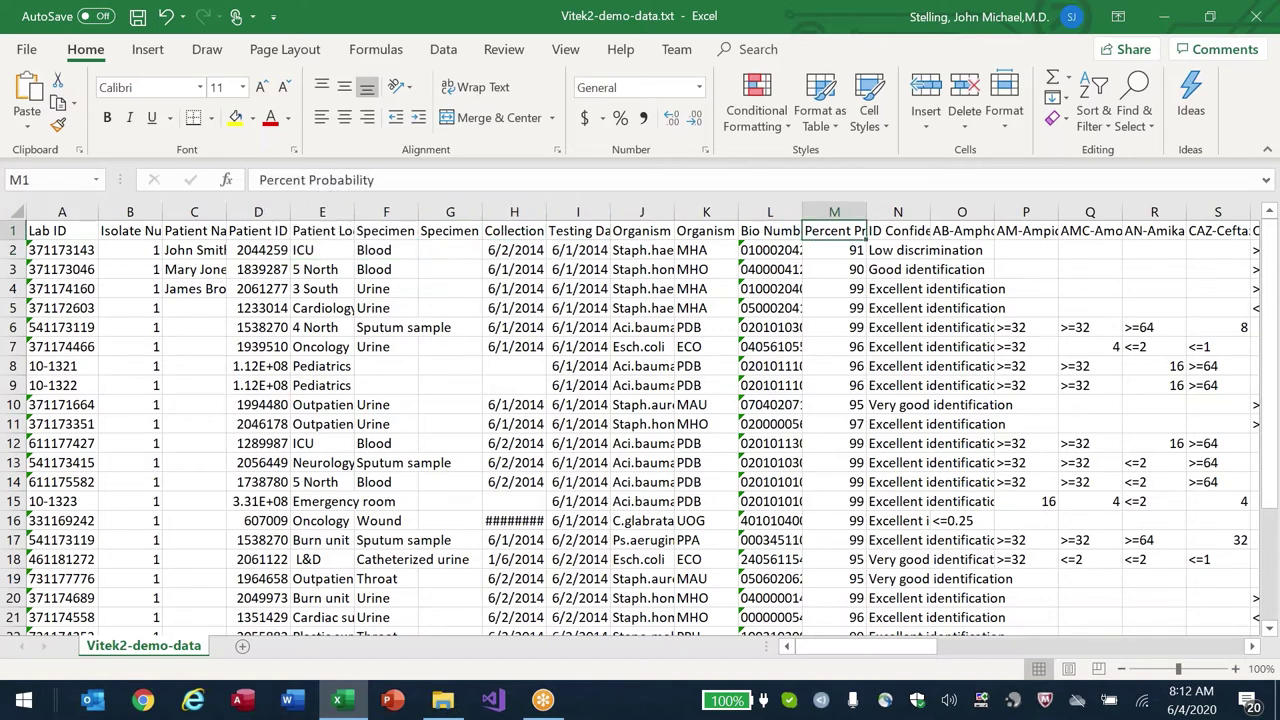
- Select the whole data range from Lab ID to the last record and fit all column widths to their contents
key("Home")
scroll(640, 420, "down", 3)
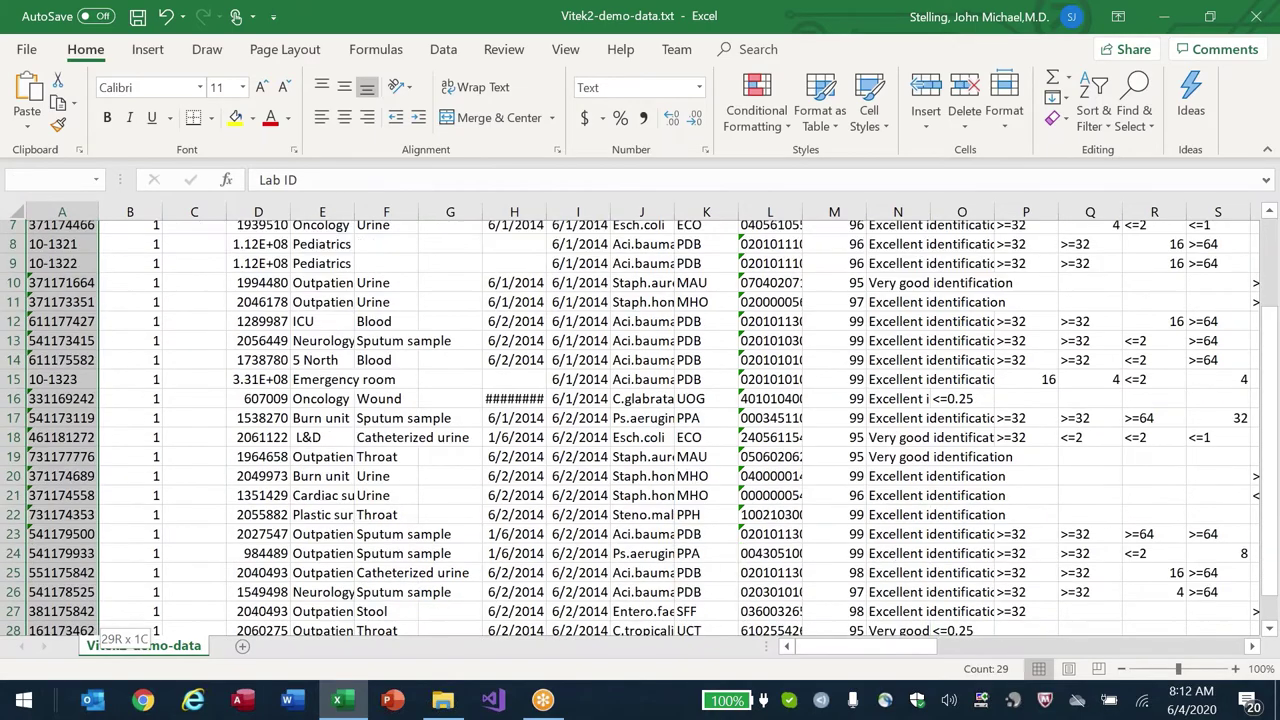
key("ctrl+shift+End")
scroll(640, 420, "left", 1)
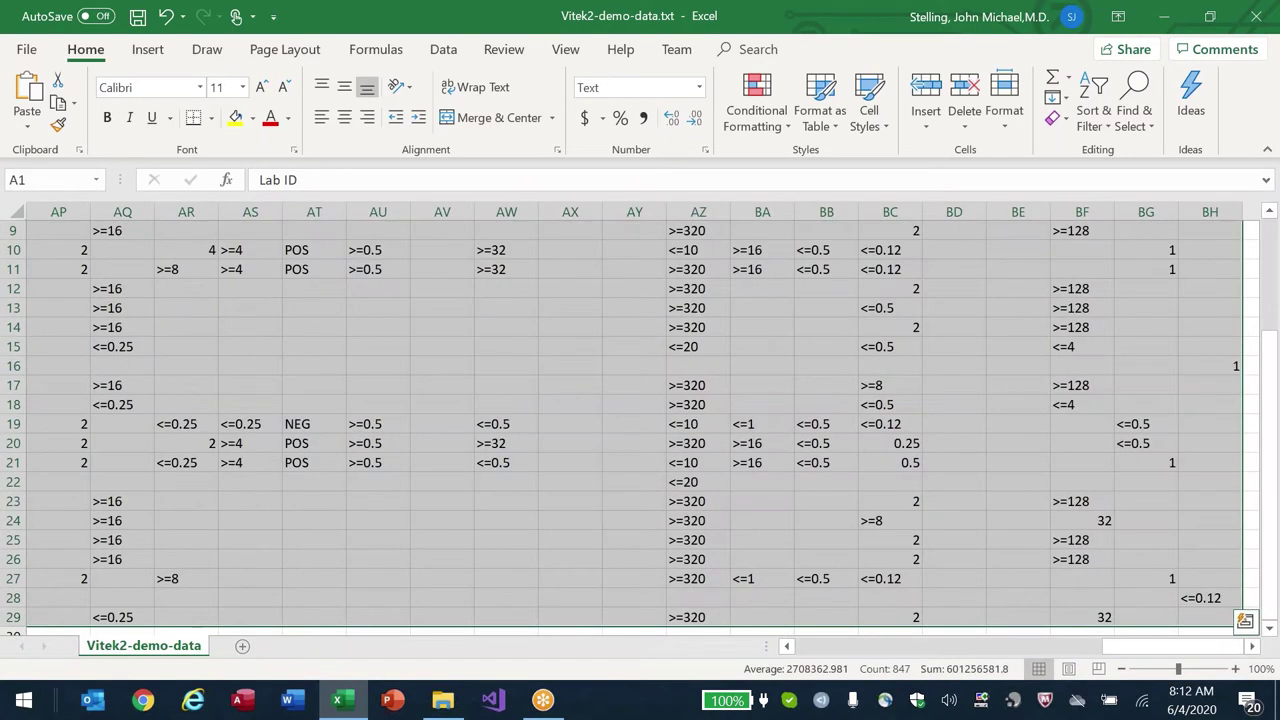
key("ctrl+Home")
- Review the column headers from ID Confidence through the antibiotics up to CXM-Cefuroxime, including the ciprofloxacin and clindamycin columns
key("Right")
key("Right")
key("Right")
key("Right")
key("Right")
key("Right")
key("Right")
key("Right")
key("Right")
key("Right")
key("Right")
key("Right")
key("Right")
key("Right")
key("Right")
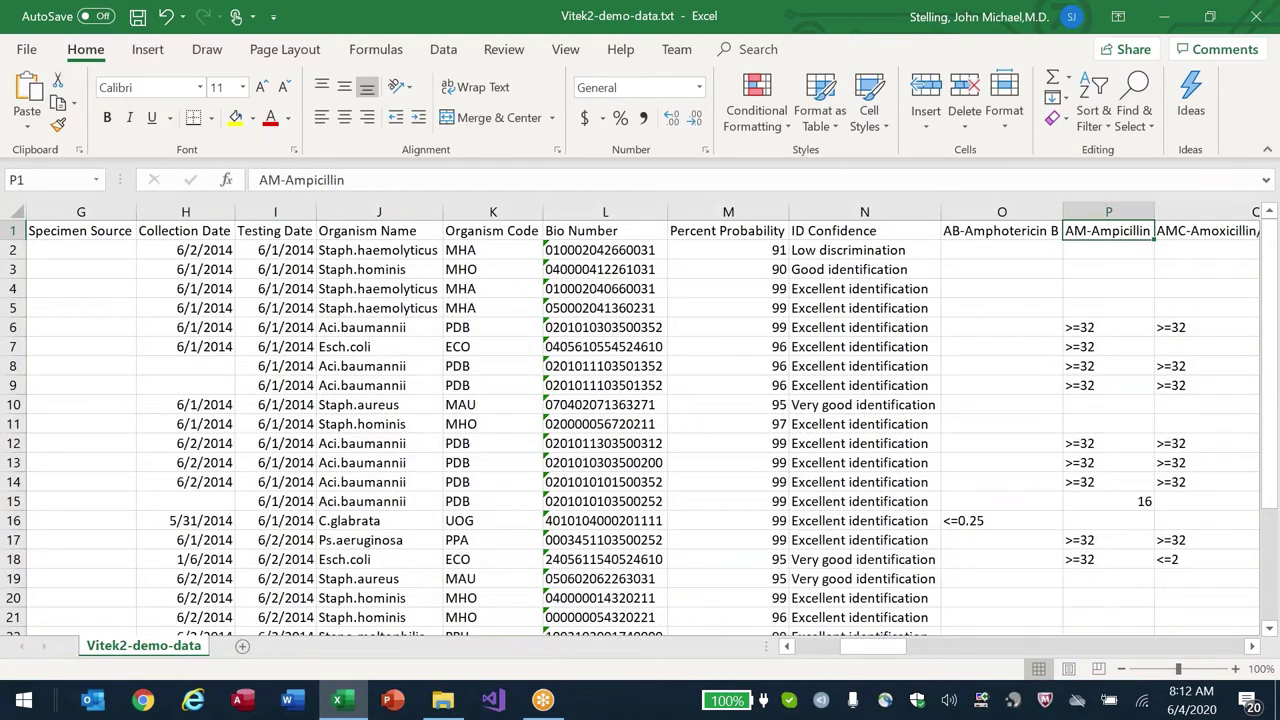
key("Right")
key("Right")
key("Right")
key("Right")
key("Right")
key("Right")
key("Right")
key("Right")
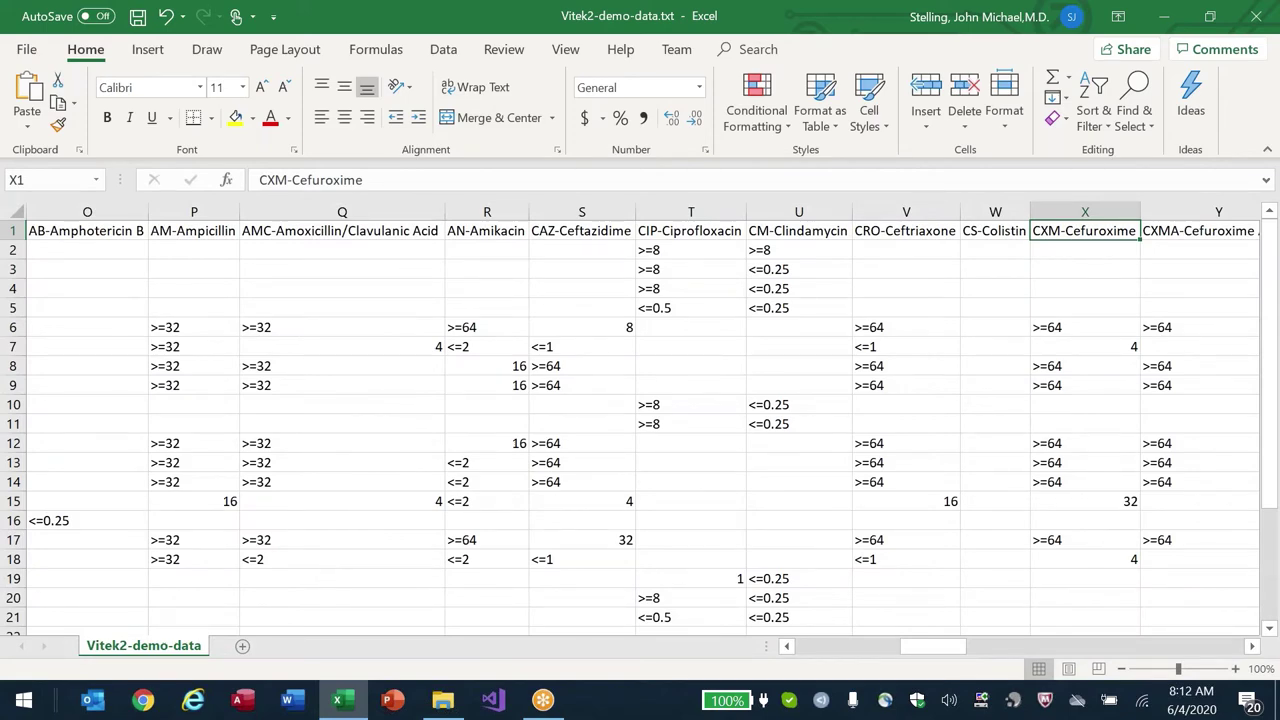
left_click(720, 212)
left_click(830, 212)
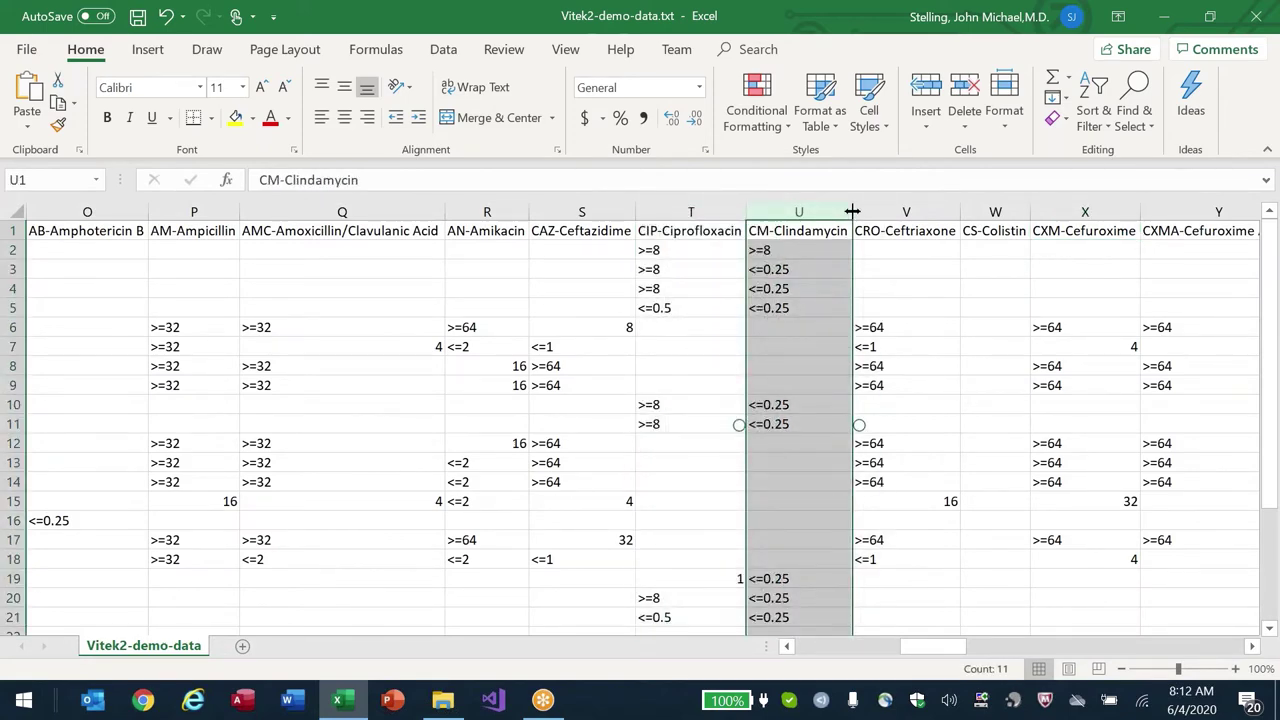
- Check the first results in the SXT-Trimethoprim/Sulfamethoxazole column near the end of the antibiotic columns
key("Right")
key("ctrl+Right")
key("Left")
key("Left")
key("Left")
key("Left")
key("Left")
key("Left")
key("Left")
key("Left")
key("Left")
key("Down")
key("Down")
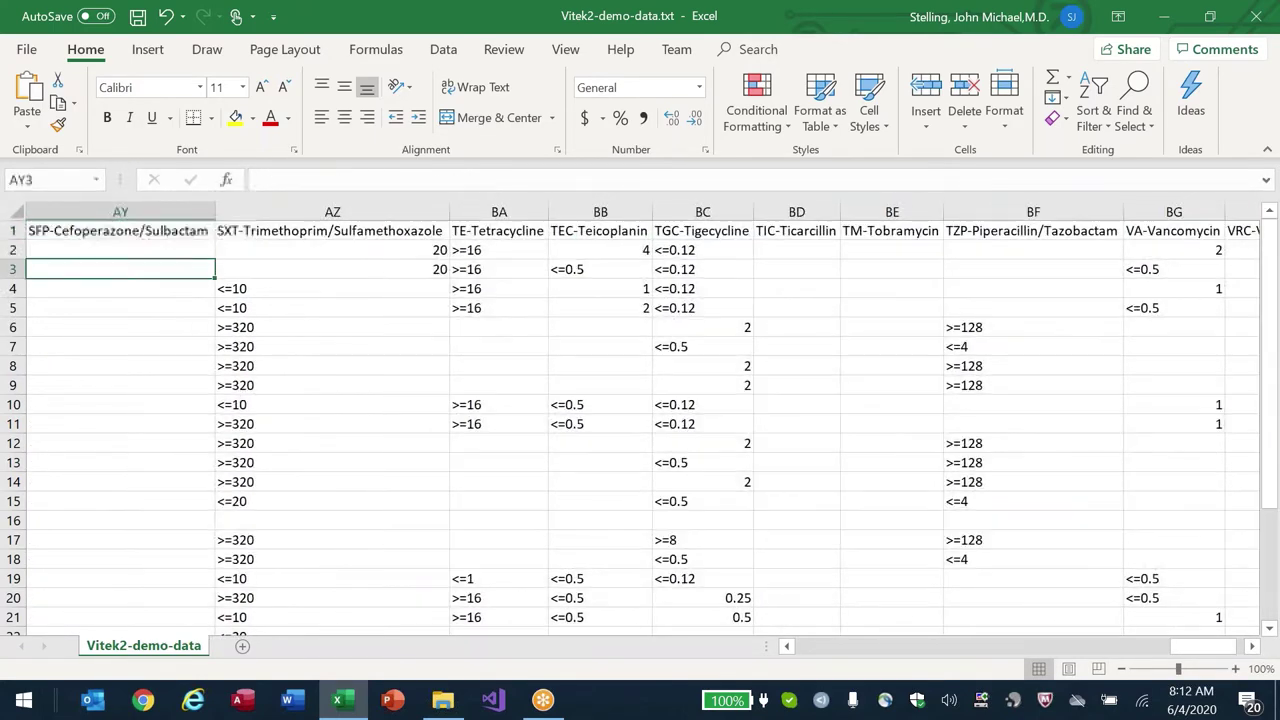
left_click(332, 288)
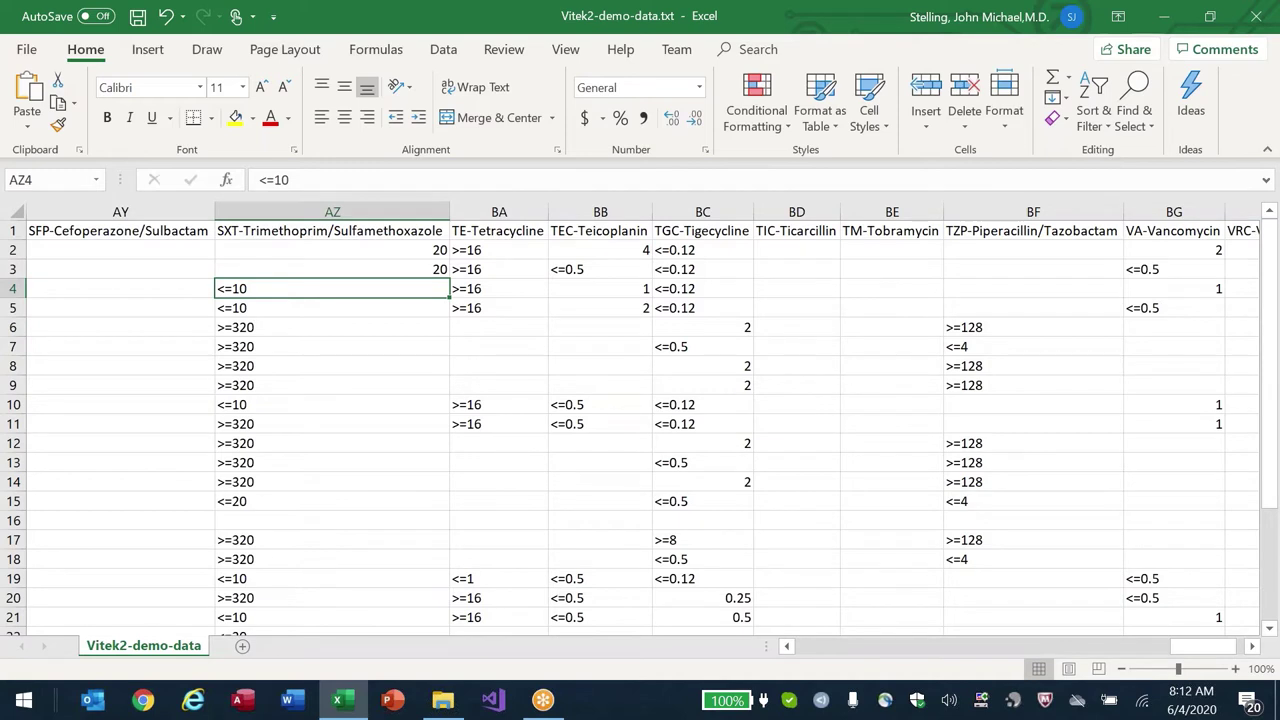
key("Up")
key("Up")
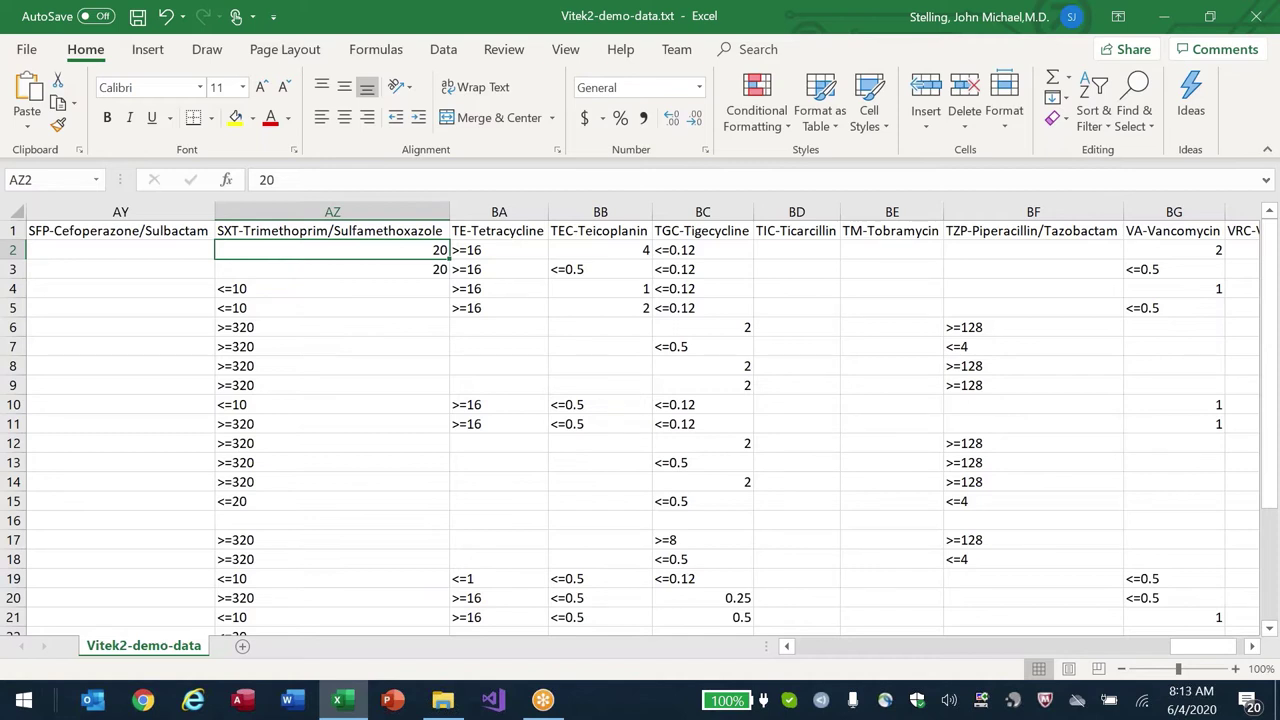
- Make the SXT-Trimethoprim/Sulfamethoxazole header bold and insert an empty column directly after that column
left_click(332, 231)
key("ctrl+b")
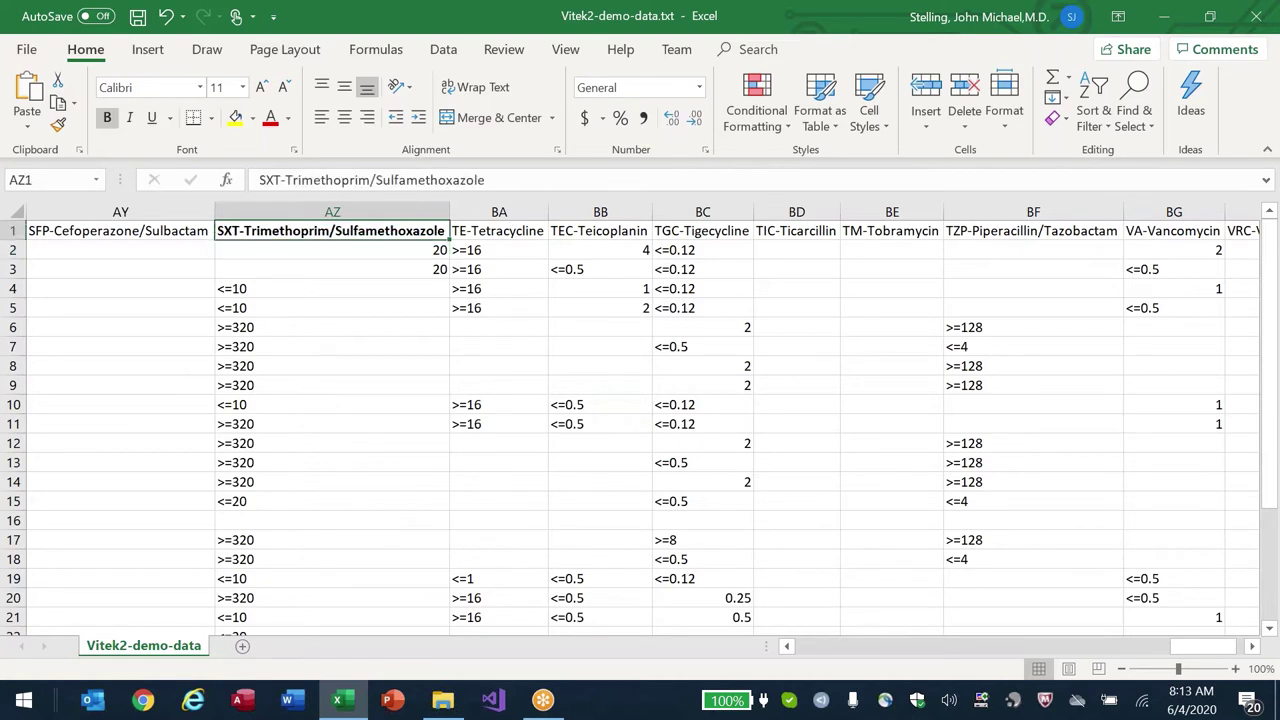
left_click(332, 250)
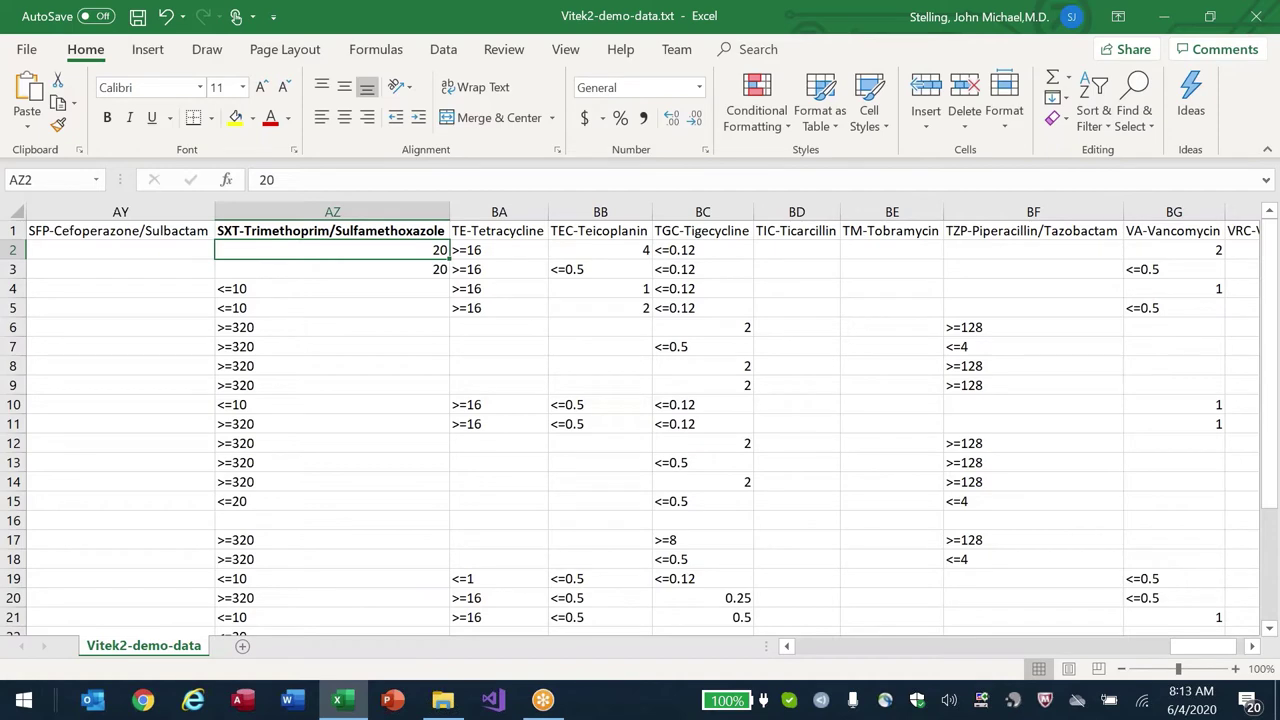
key("Right")
key("ctrl+shift+plus")
key("Up")
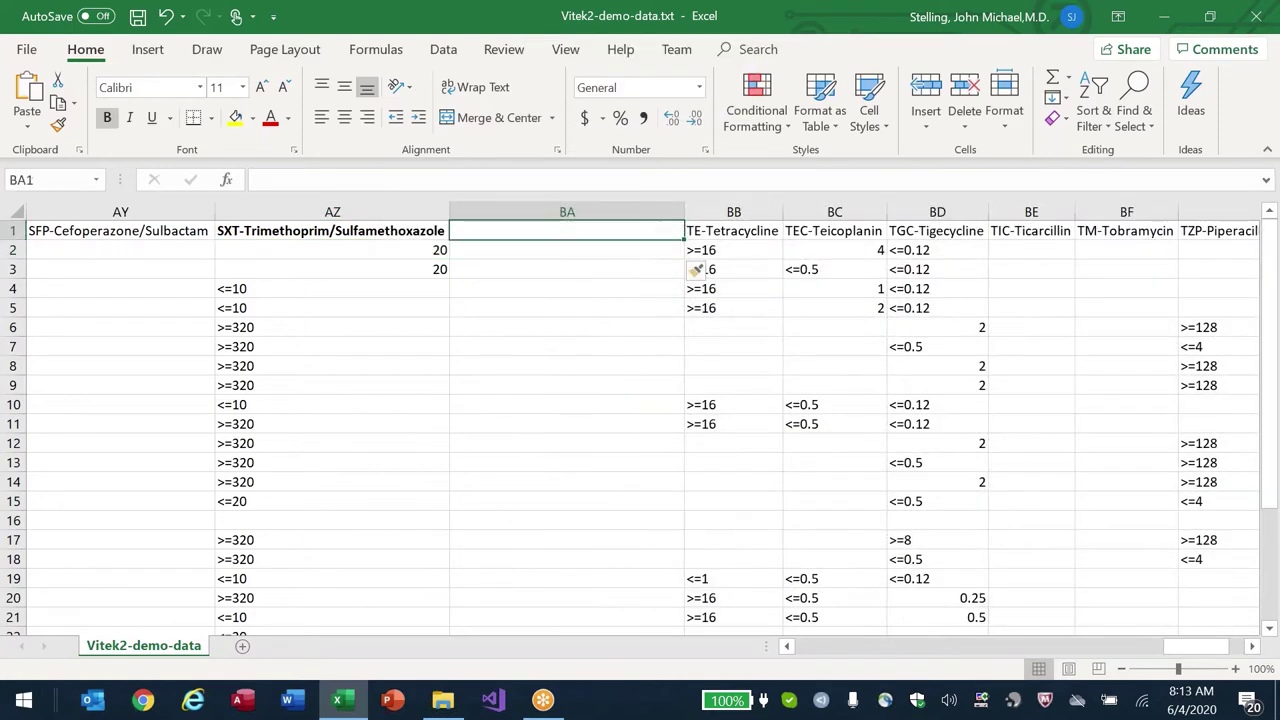
- Insert a row above the headers and label the SXT column Vitek and the empty column beside it Microscan
key("Left")
key("alt+i")
type("rVitek")
key("Tab")
type("Microscan")
key("Return")
- Enter 1/19 as text under Microscan for the first record and compare it with the Vitek value
key("Return")
type("'1/19")
key("Return")
key("Up")
key("Left")
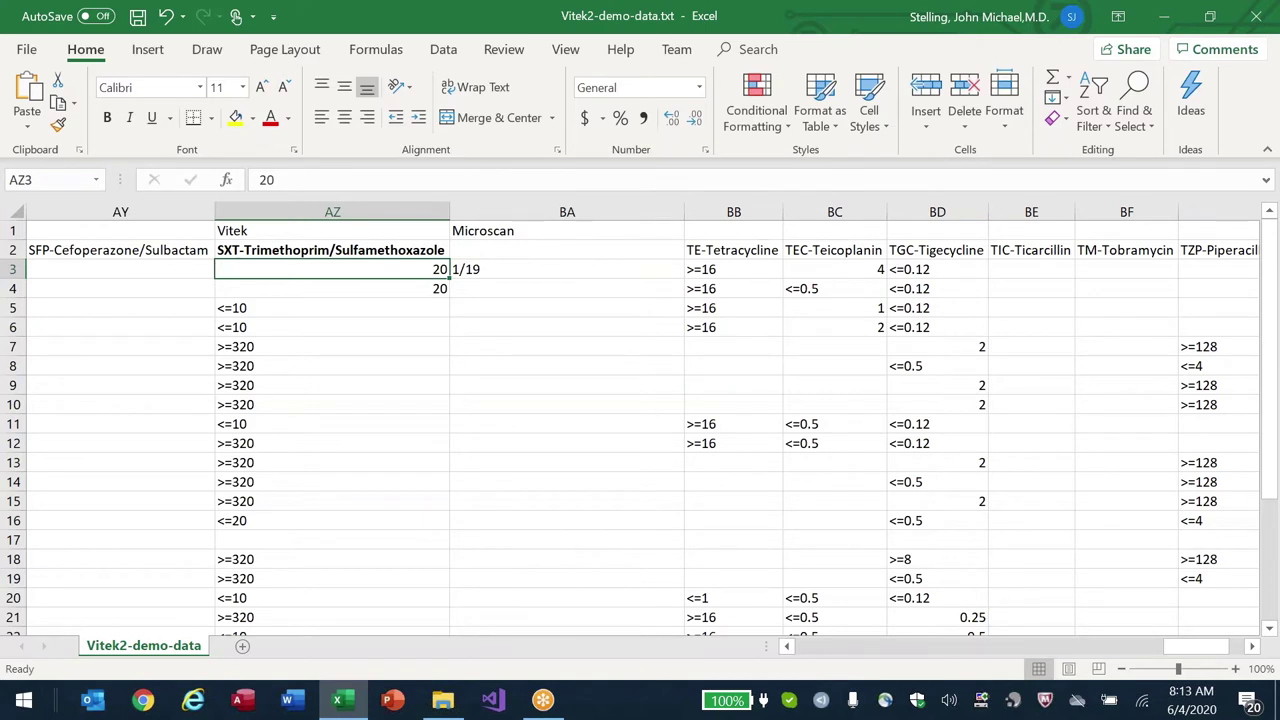
key("Right")
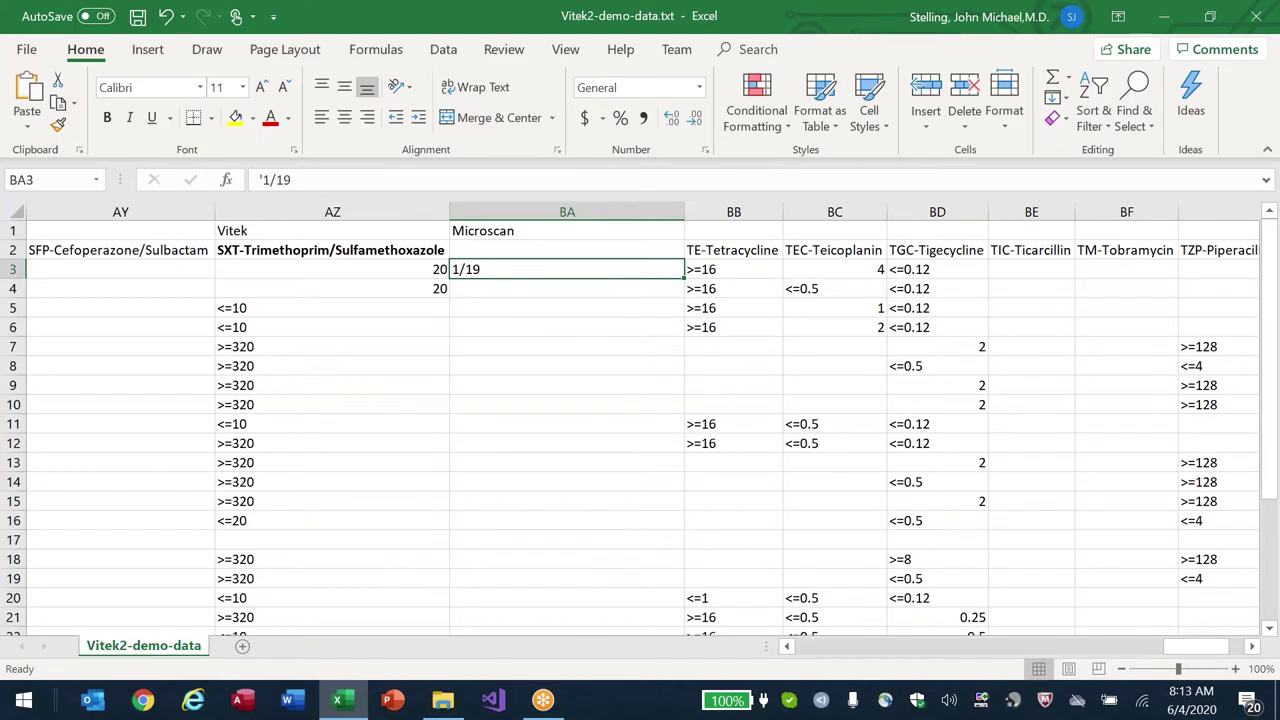
- Insert a column after Microscan, label it WHONET in row 1 and fit its width to the label
key("Right")
key("alt+i")
key("c")
key("Up")
key("Up")
type("WHONET")
key("Return")
key("Up")
key("alt+o")
key("c")
key("a")
- Enter 1 as the first record's value in the WHONET column
key("Down")
key("Down")
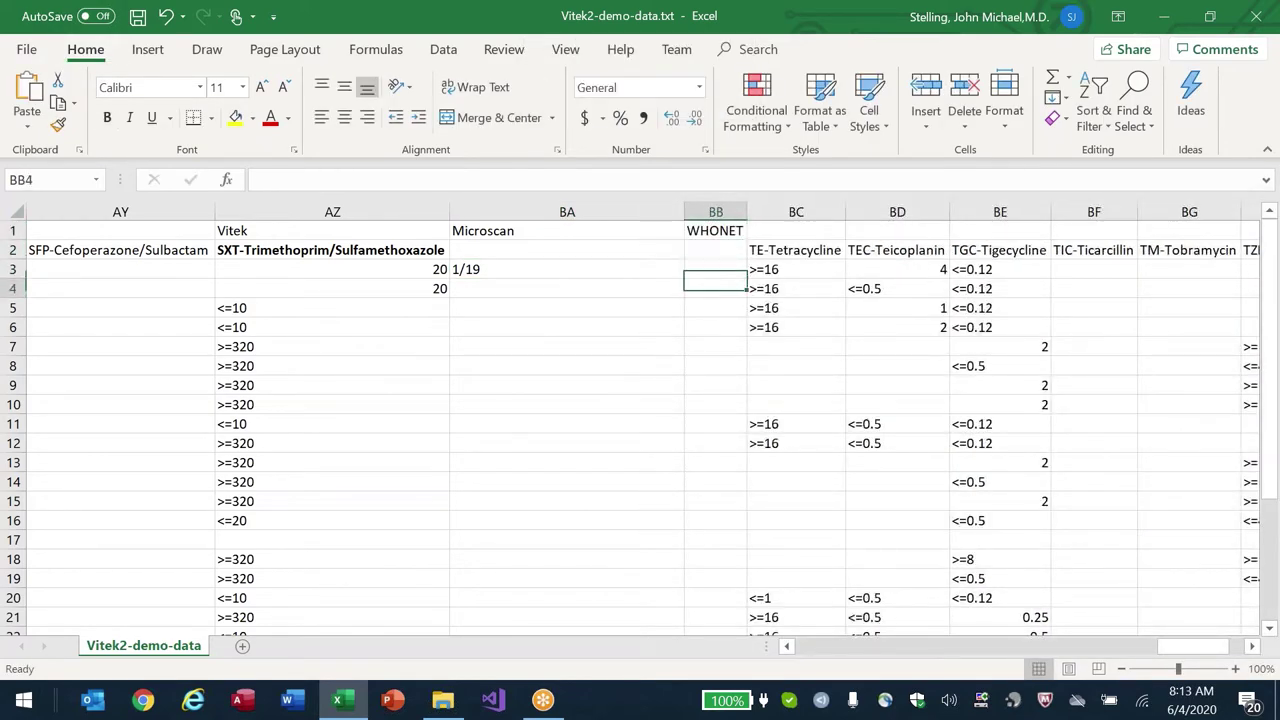
type("1")
key("Return")
key("Up")
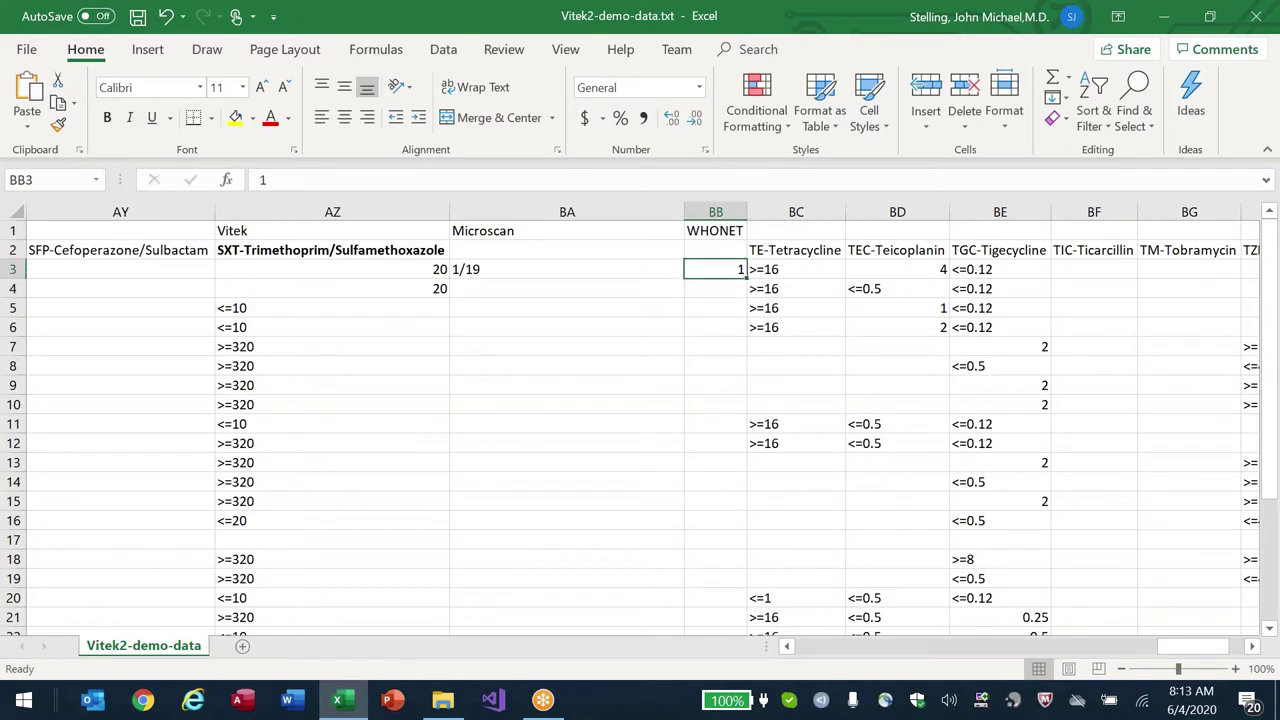
- Compare how Vitek, Microscan and WHONET represent the first record's trimethoprim/sulfamethoxazole result
left_click(567, 269)
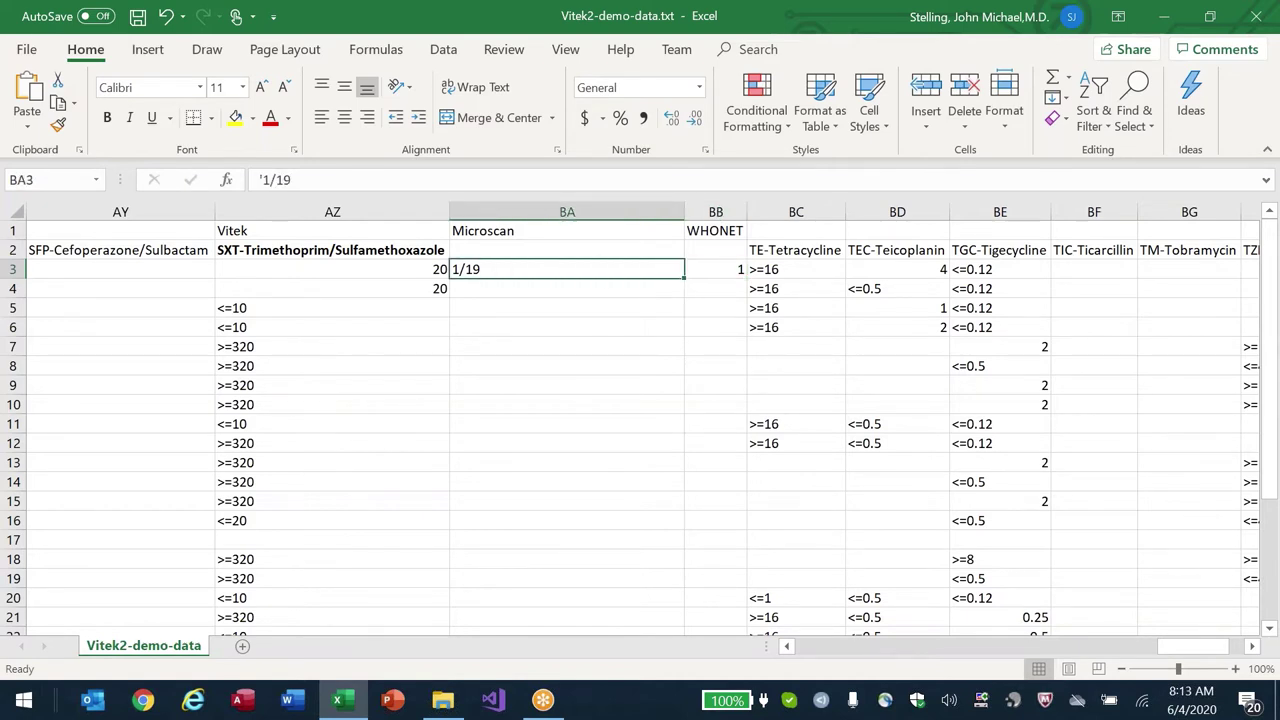
left_click(715, 269)
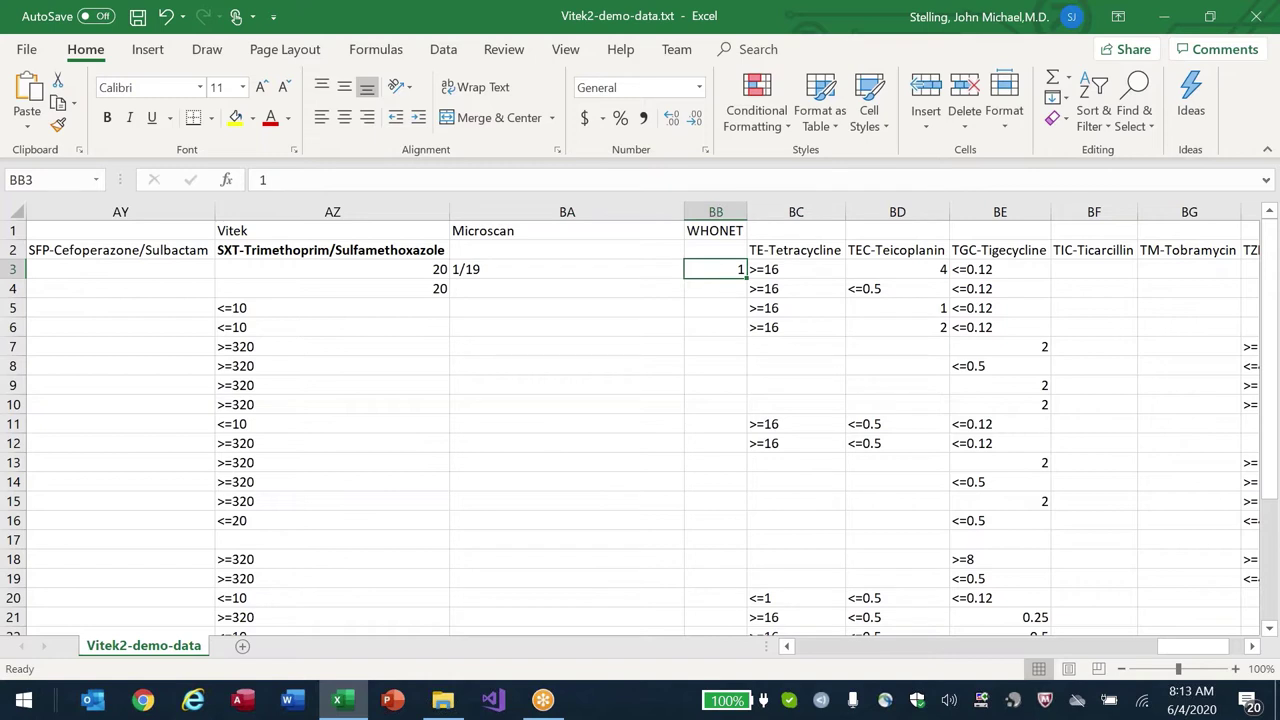
left_click(332, 269)
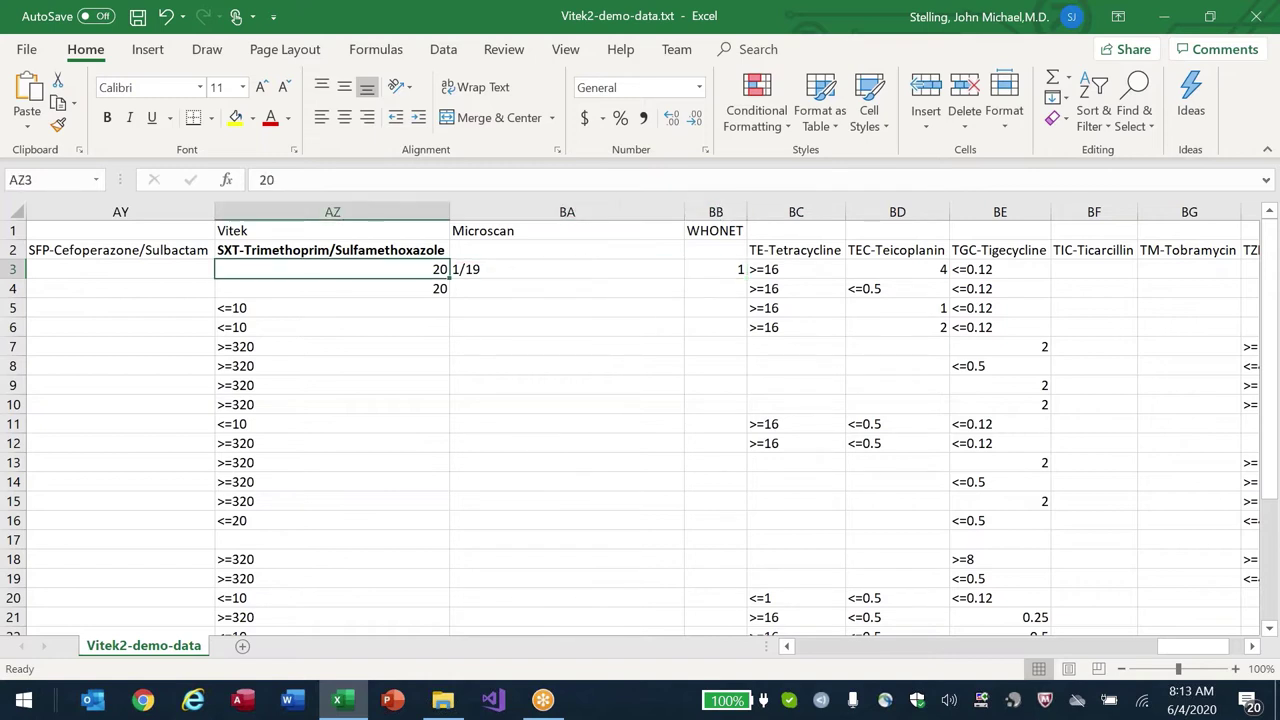
left_click(715, 269)
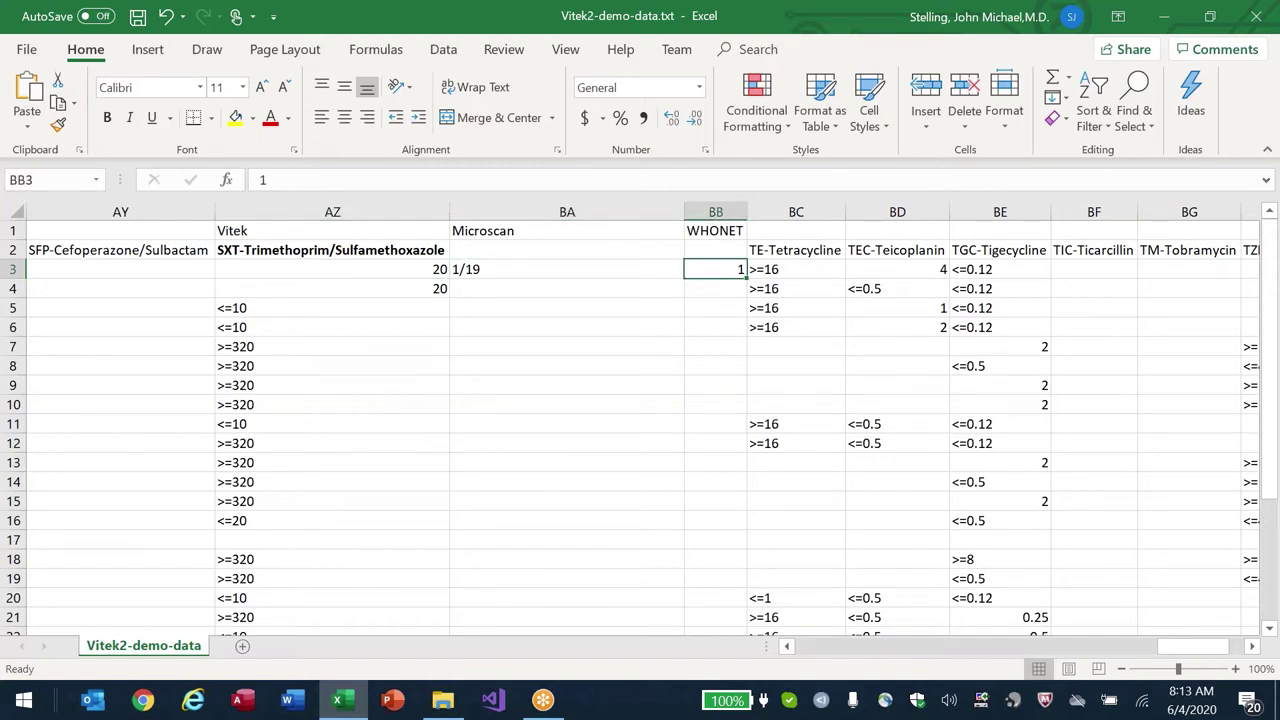
left_click(567, 269)
left_click(120, 269)
- Copy the bold SXT-Trimethoprim/Sulfamethoxazole header to the Microscan and WHONET columns and fit the WHONET column's width
left_click(332, 250)
key("ctrl+c")
key("Right")
key("ctrl+v")
key("Right")
key("ctrl+v")
key("alt+h")
key("o")
key("i")
- Check the first record's values under the Vitek, Microscan and WHONET headers, and clear the copy selection
left_click(567, 250)
left_click(567, 269)
left_click(332, 269)
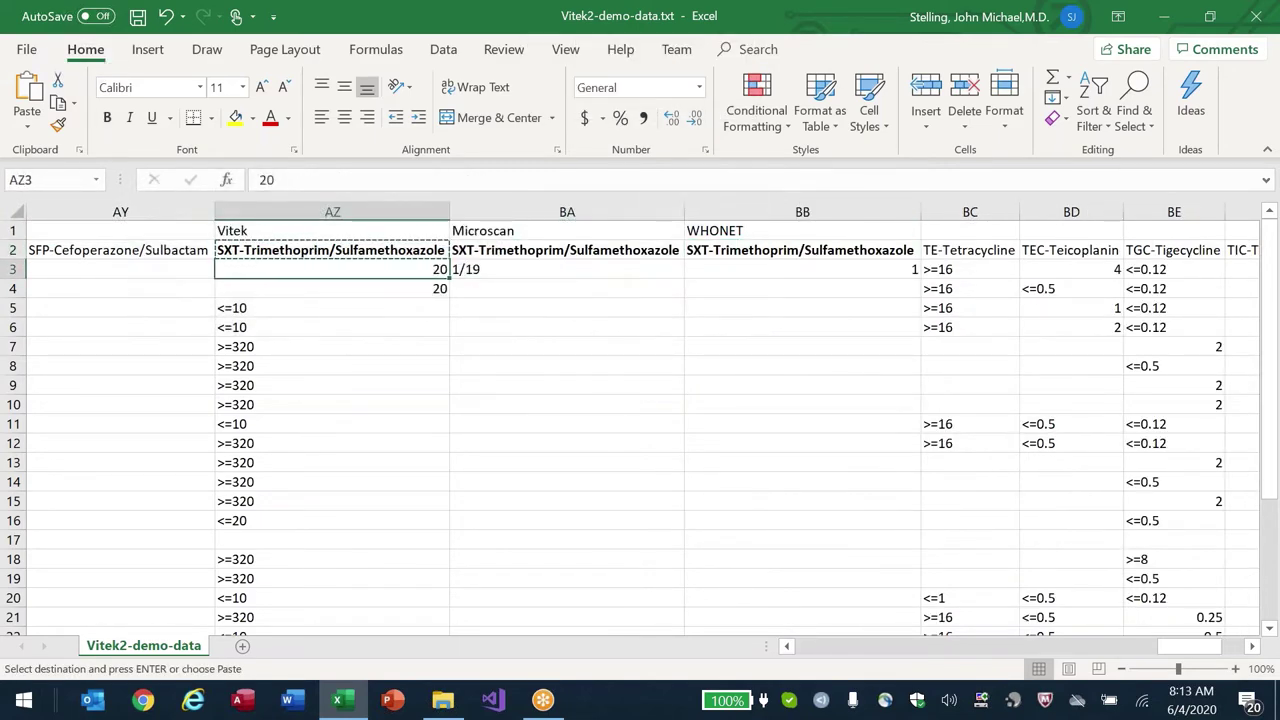
left_click(567, 269)
left_click(802, 269)
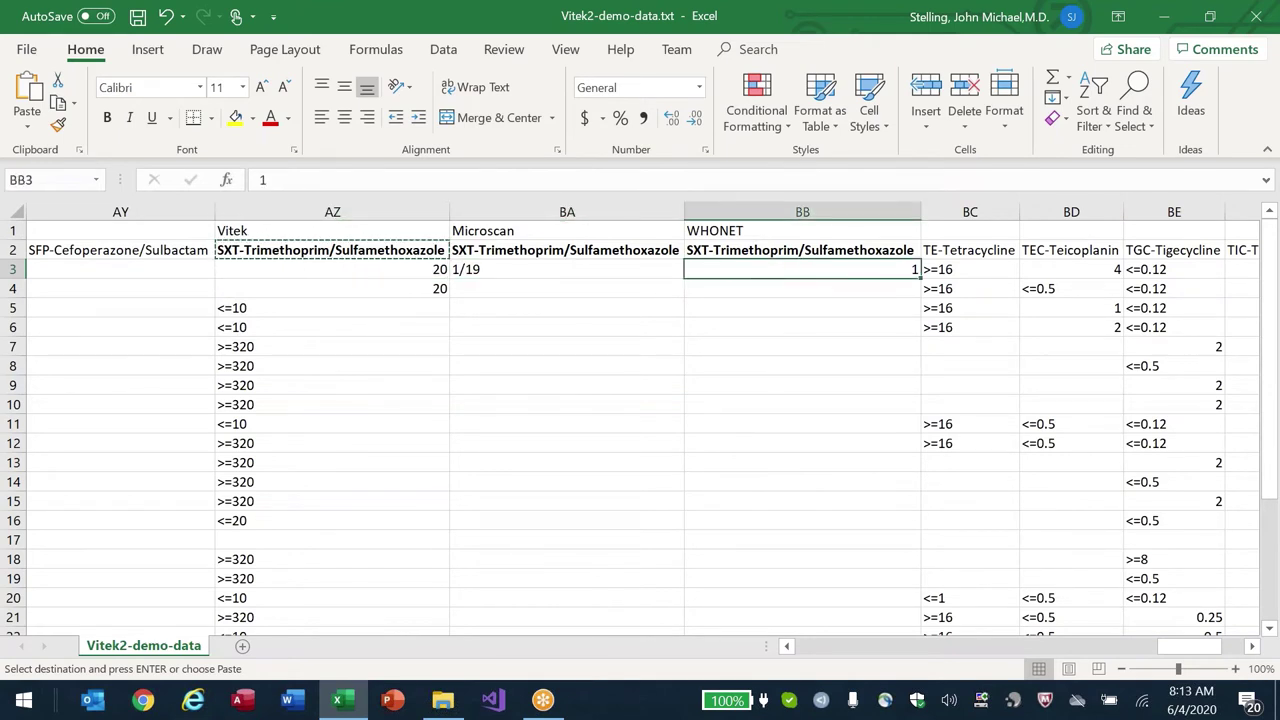
key("Escape")
- Go back to the MXF-Moxifloxacin and OX1-Oxacillin columns and check their first results
key("Left")
key("Left")
key("Left")
key("Left")
key("Left")
key("Left")
key("Left")
key("Left")
key("Left")
key("Left")
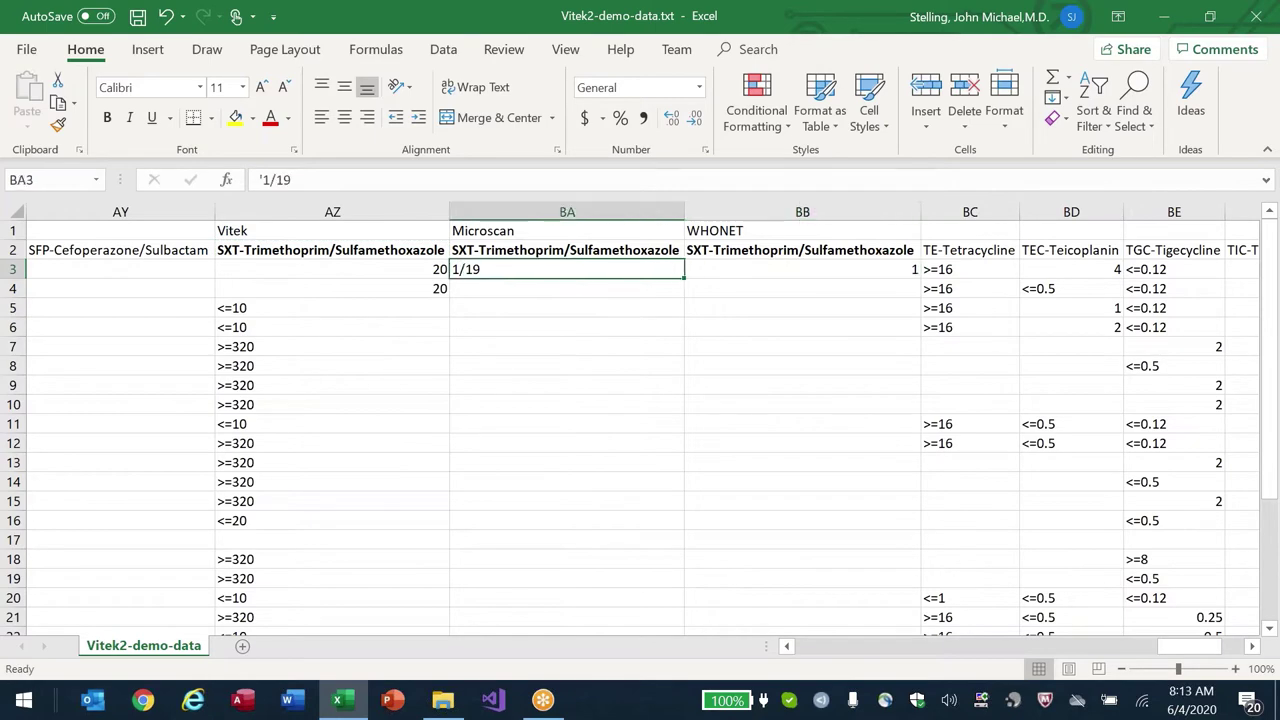
key("Up")
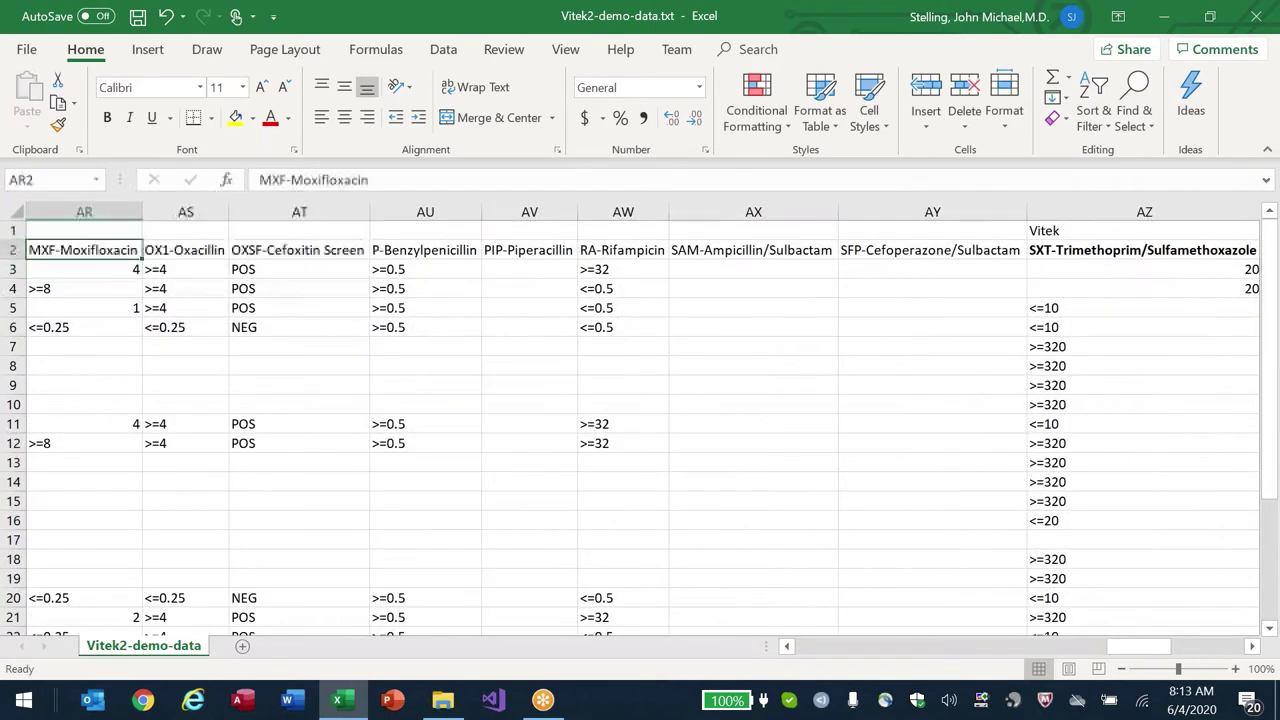
key("Left")
key("Down")
key("Right")
key("Right")
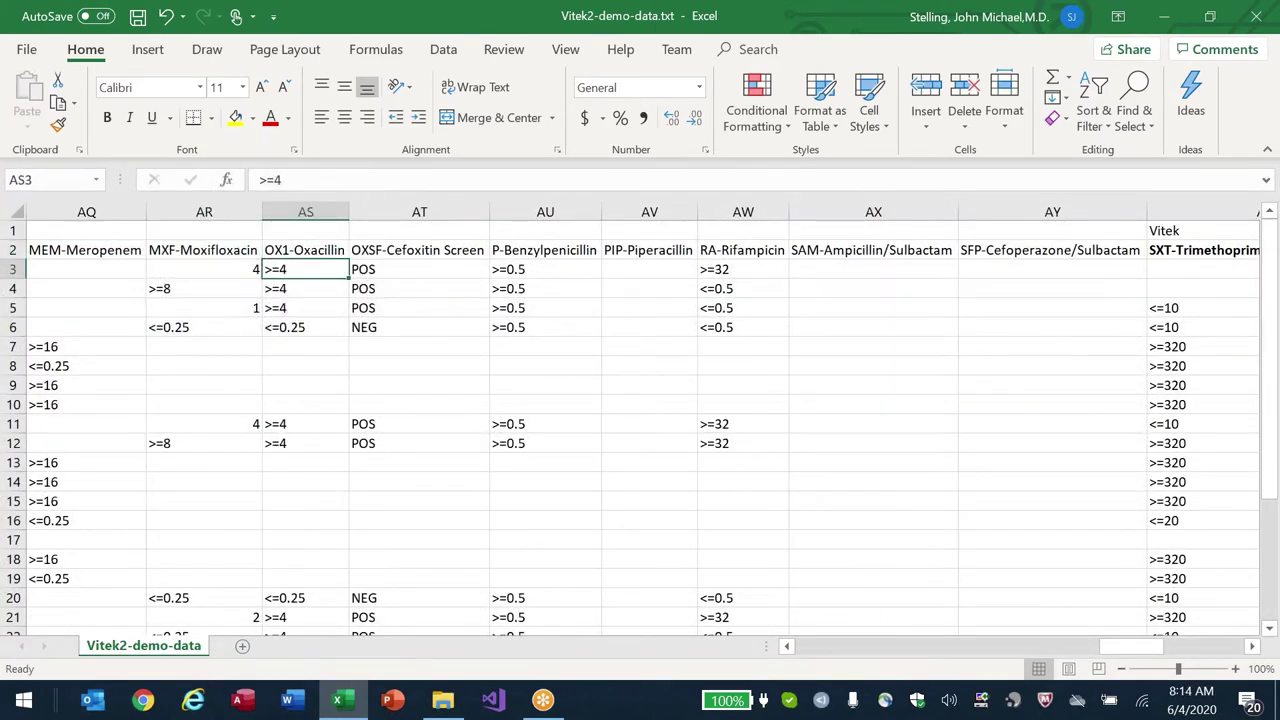
key("Left")
key("Down")
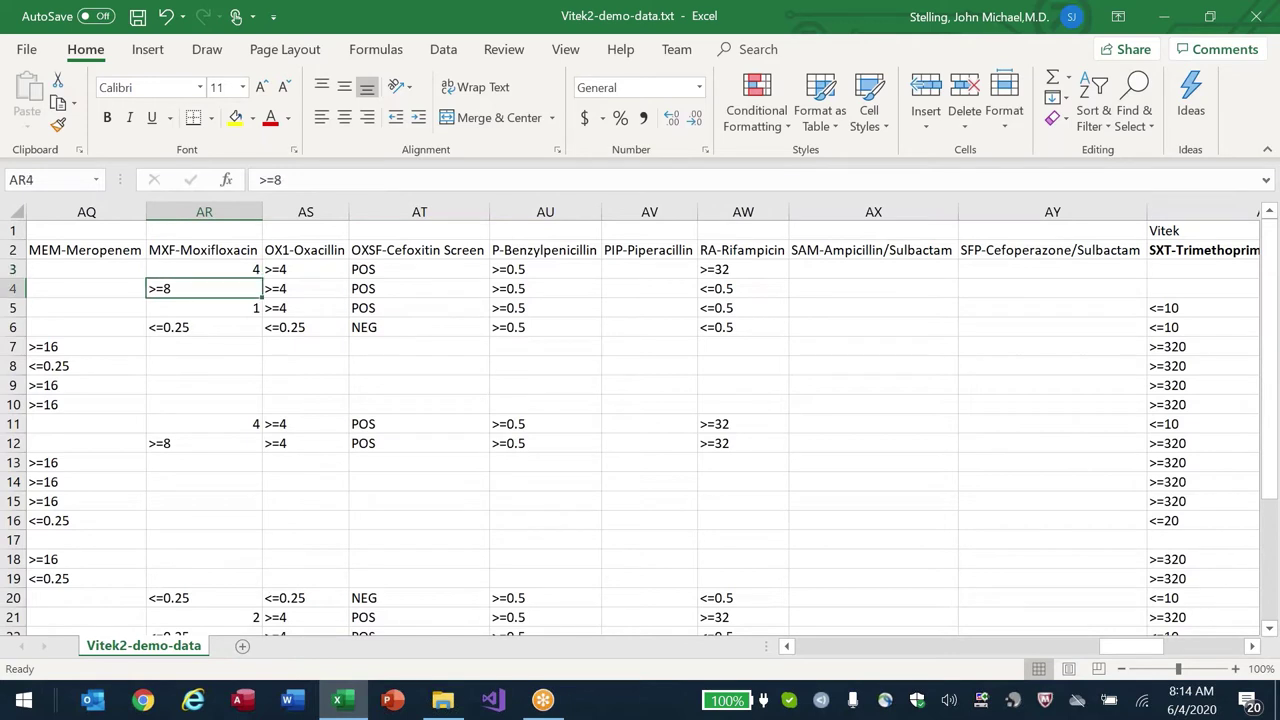
- Check the OXSF-Cefoxitin Screen header and the first results in that column
left_click(419, 269)
key("Down")
key("Down")
key("Down")
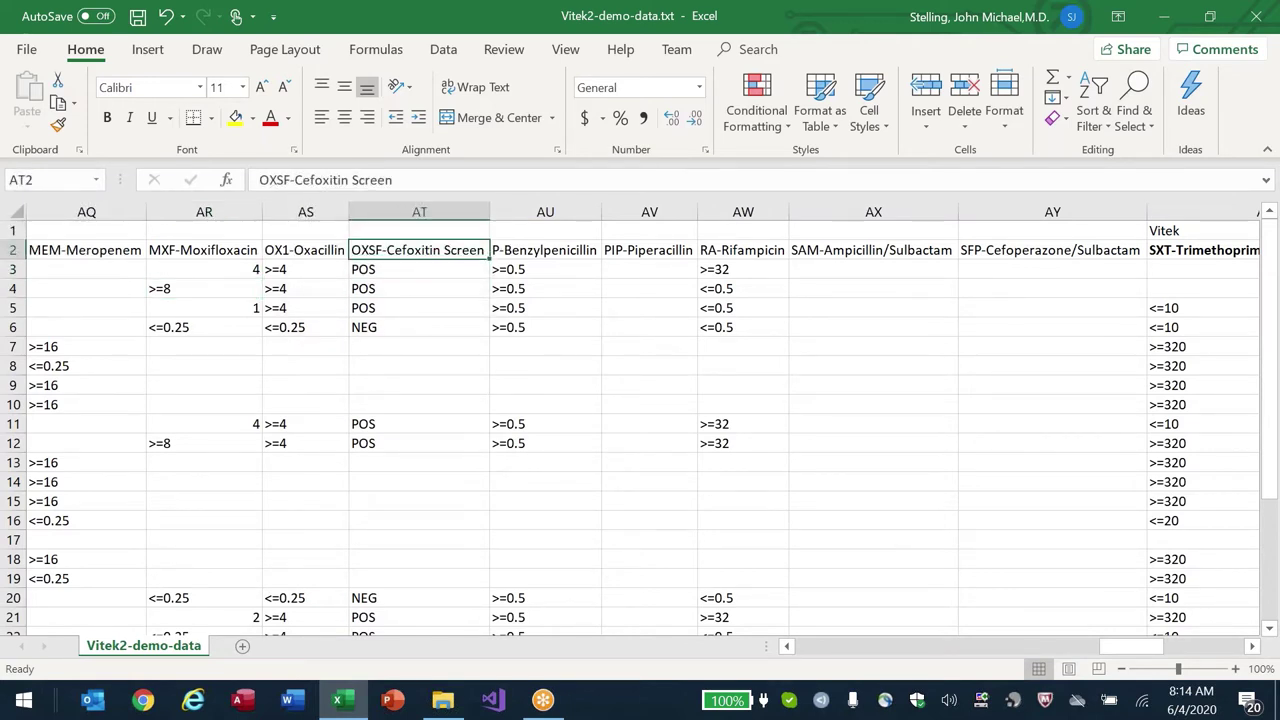
key("Up")
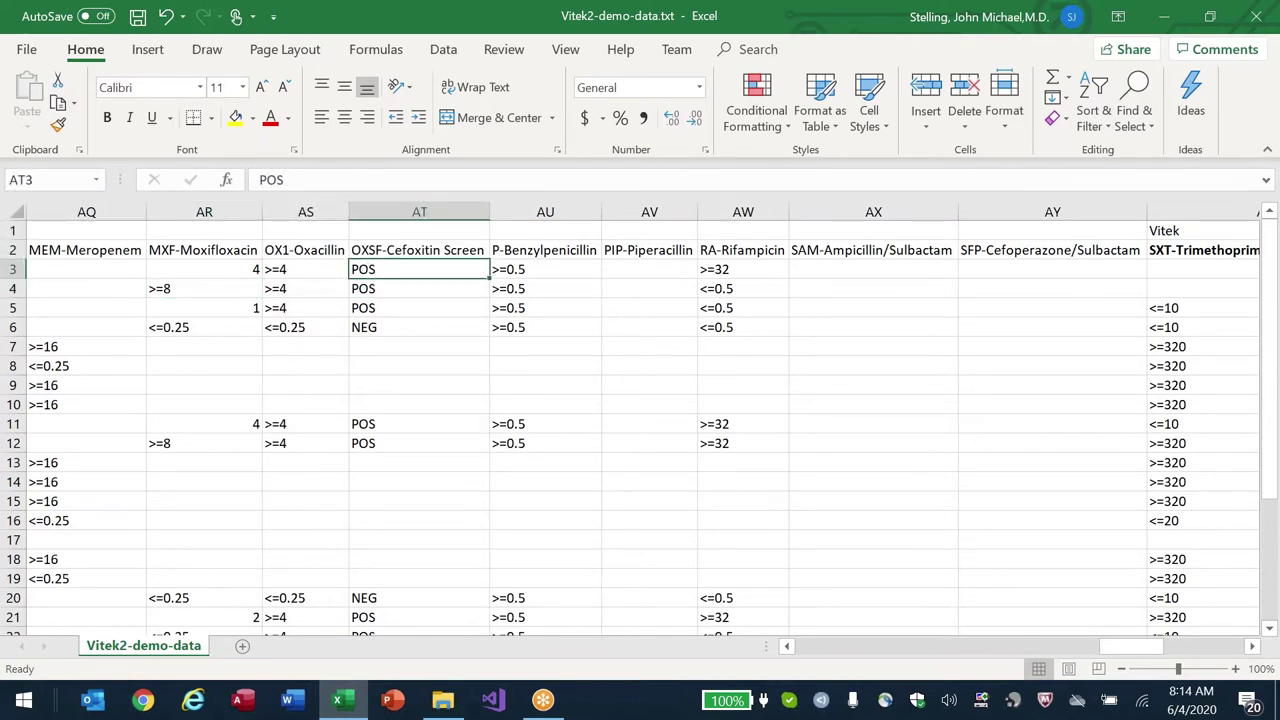
- Review the columns from OXSF-Cefoxitin Screen back to HLS-Streptomycin High Level (synergy)
key("Left")
key("Left")
key("Left")
key("Left")
key("Left")
key("Left")
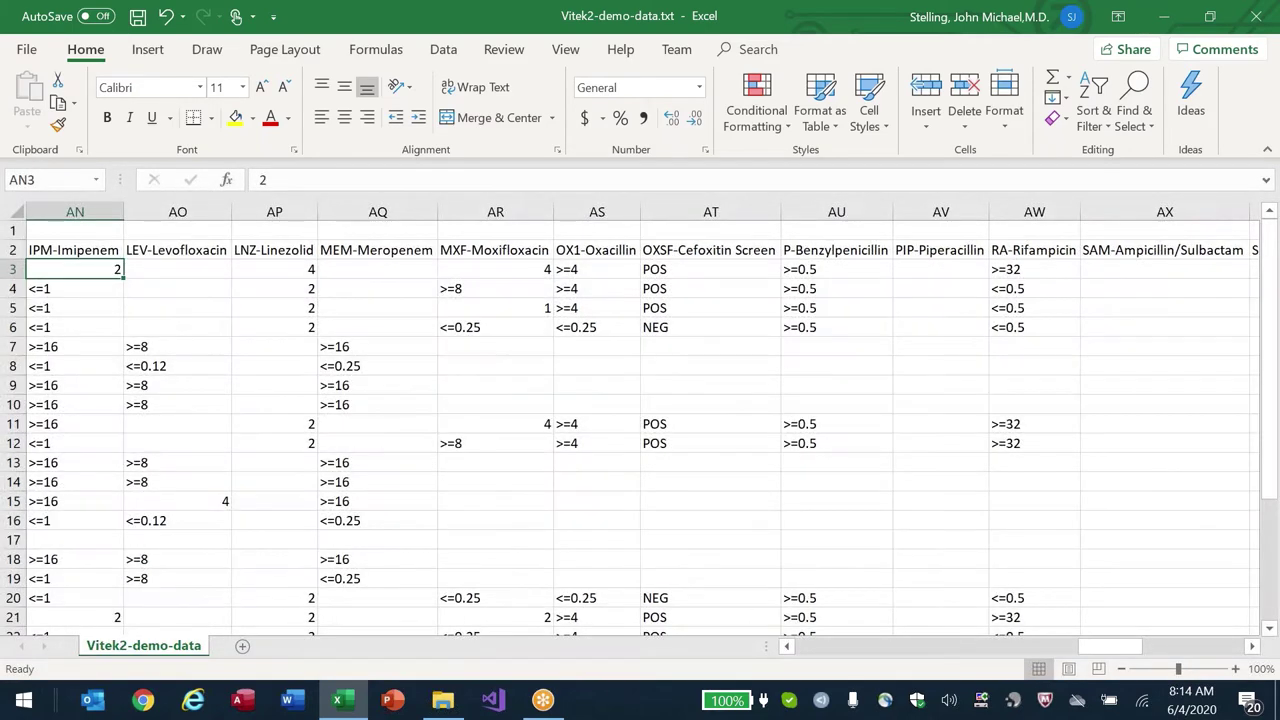
key("Up")
key("Left")
key("Left")
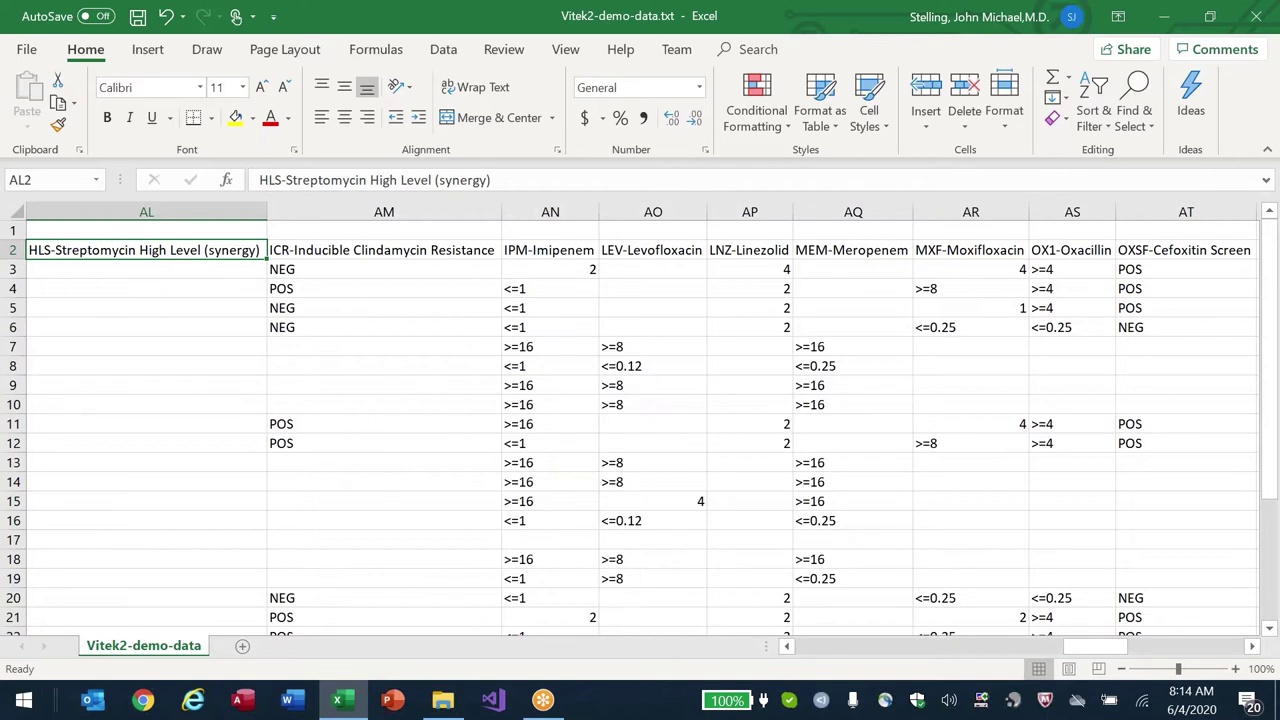
- Examine the IPM-Imipenem results and highlight the ones in cells AN4 through AN10
key("Right")
key("Right")
key("Down")
key("Down")
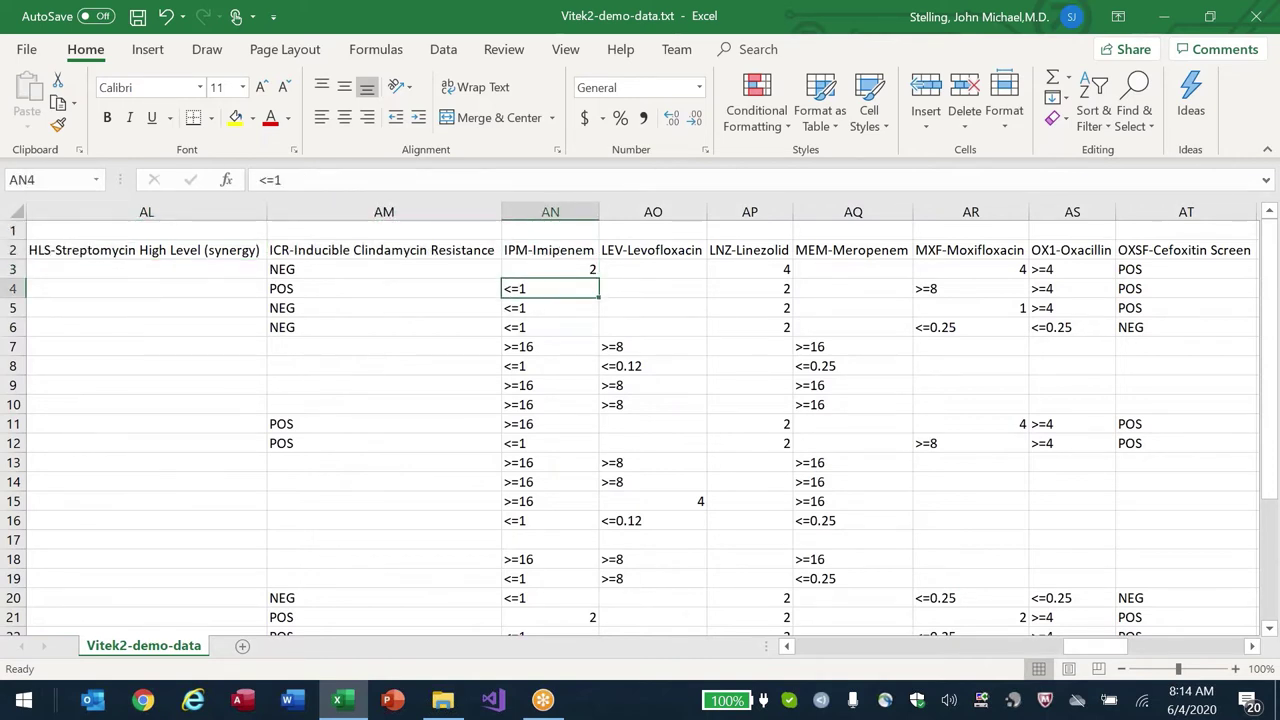
key("Up")
key("Up")
key("shift+Down")
key("Down")
key("Down")
key("shift+Down")
key("shift+Down")
key("shift+Down")
key("shift+Down")
key("shift+Down")
key("shift+Down")
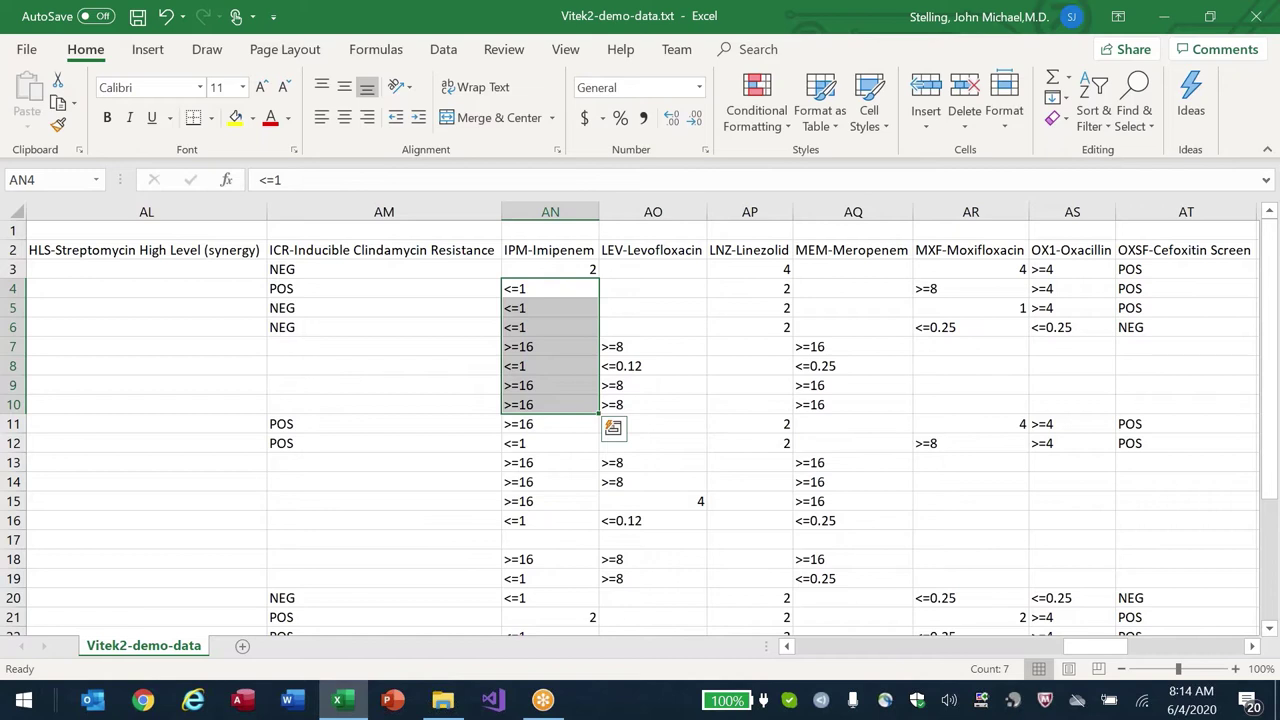
- Compare individual IPM-Imipenem results between rows 3 and 7, ending on the one in row 4
key("Up")
key("Down")
key("Down")
key("Down")
key("Down")
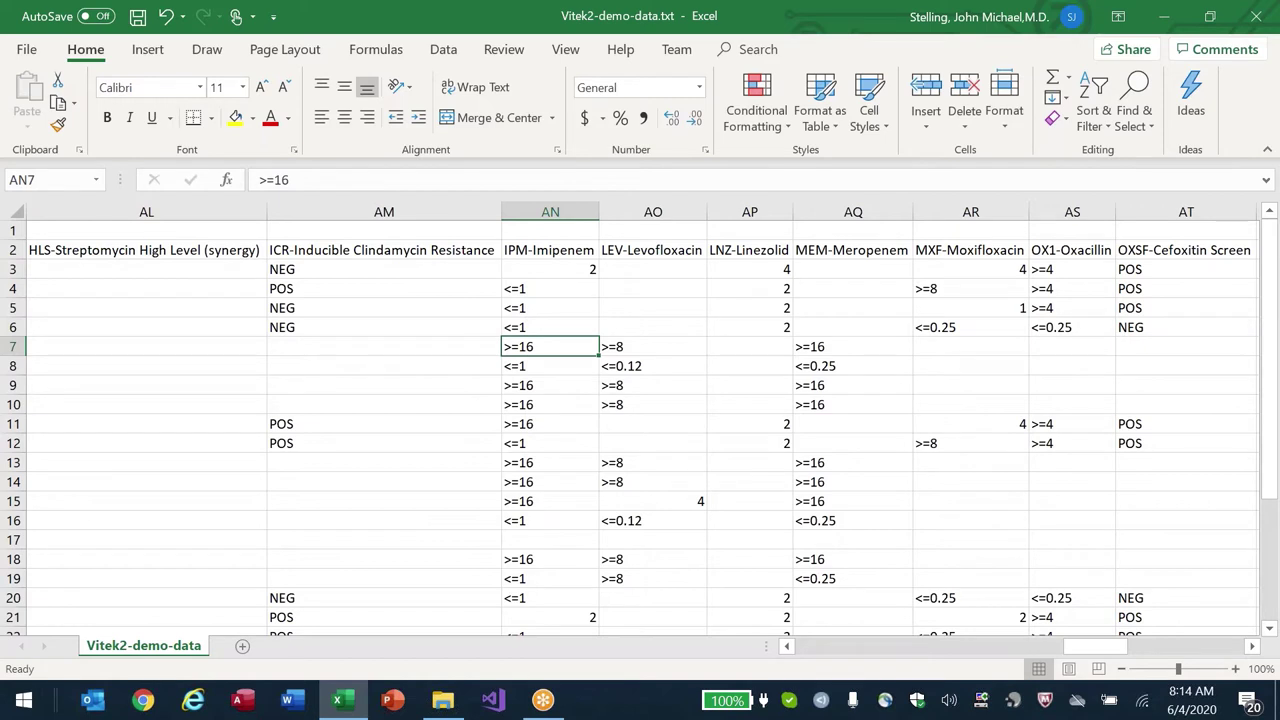
key("Up")
key("Up")
key("Up")
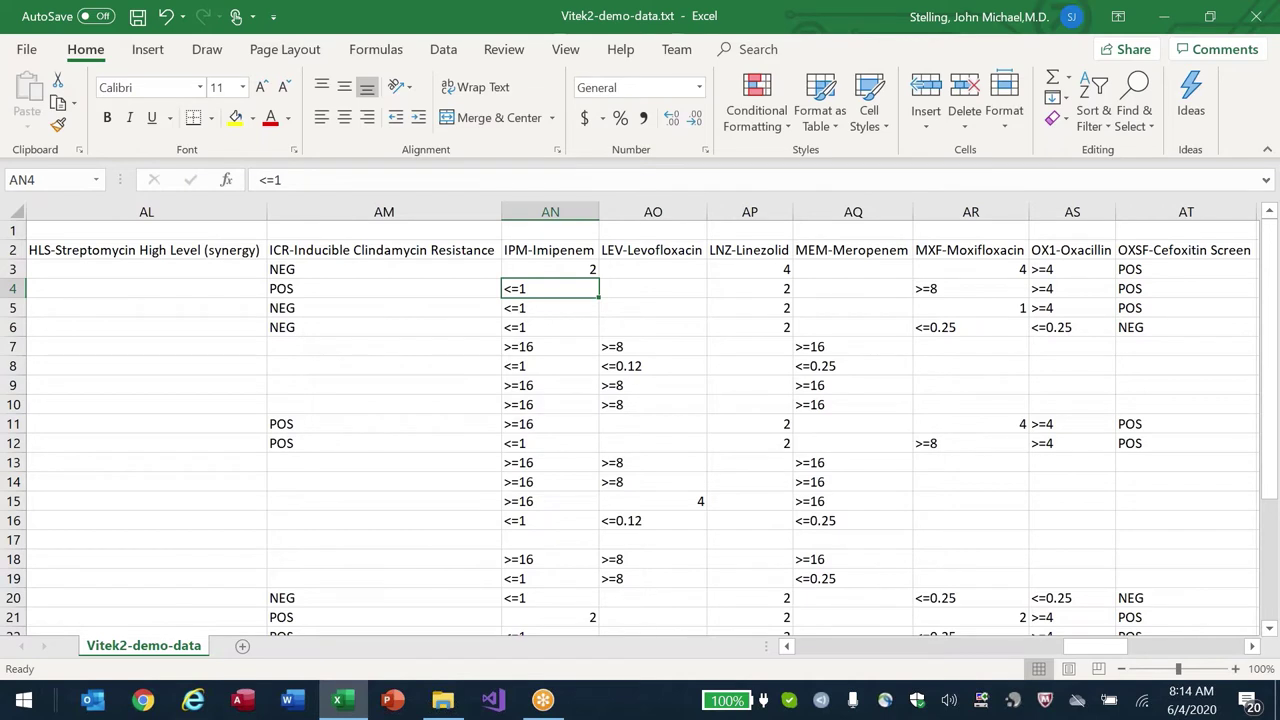
- Compare the row 4 results between IPM-Imipenem and OXSF-Cefoxitin Screen in both directions
key("Right")
key("Right")
key("Right")
key("Right")
key("Right")
key("Right")
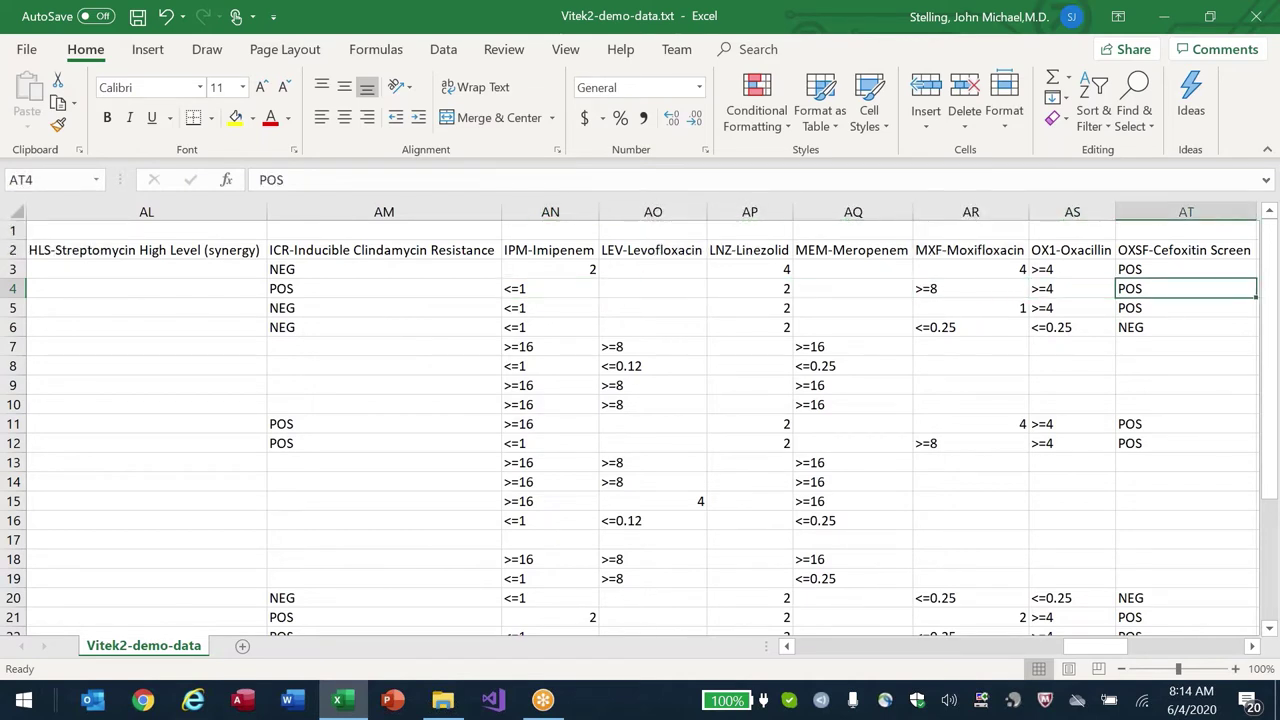
key("Left")
key("Left")
key("Left")
key("Left")
key("Left")
key("Left")
key("Left")
key("Left")
key("Right")
key("Right")
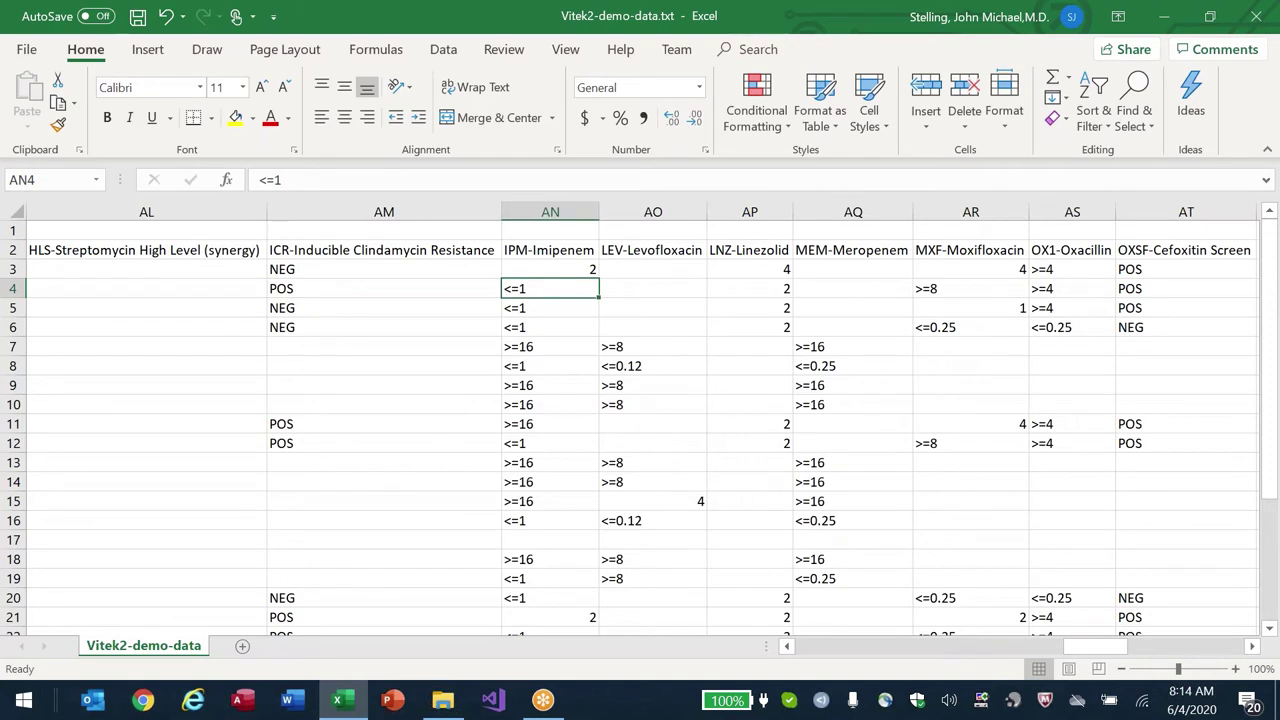
- Examine the LNZ-Linezolid results from row 3 down to row 10
key("Right")
key("Right")
key("Up")
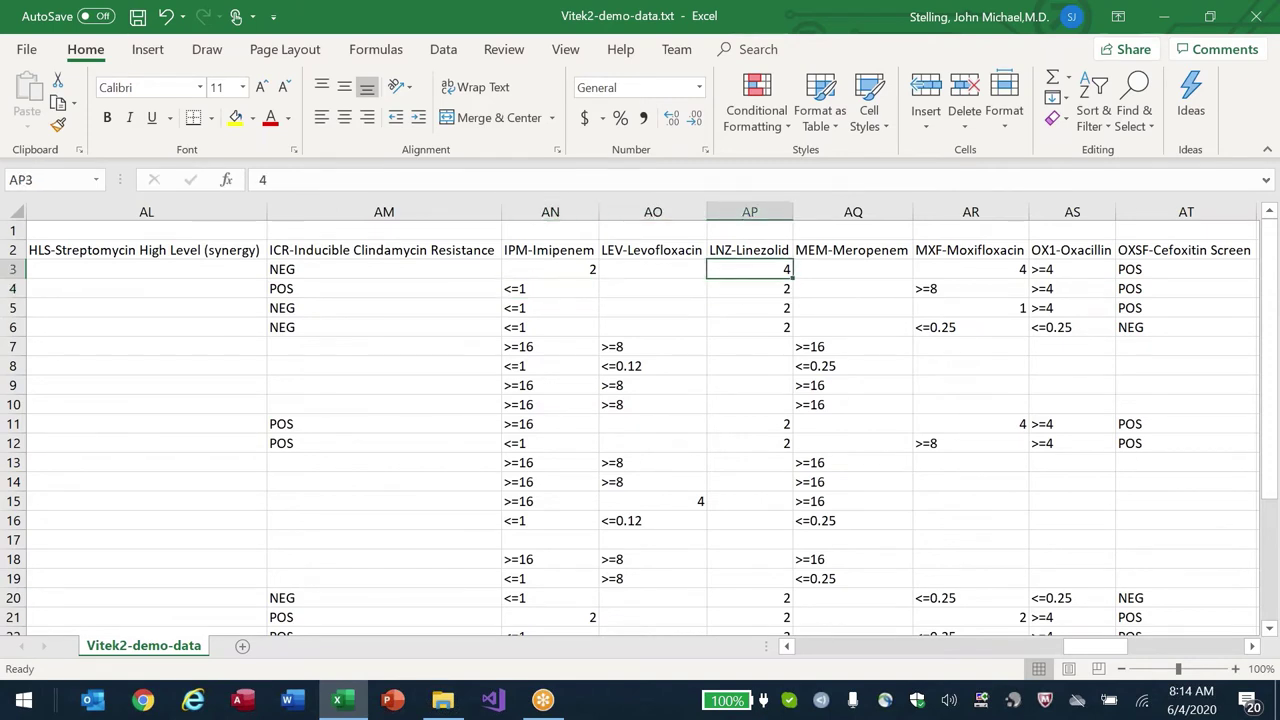
key("Down")
key("Down")
key("Down")
key("Down")
key("Down")
key("Down")
key("Down")
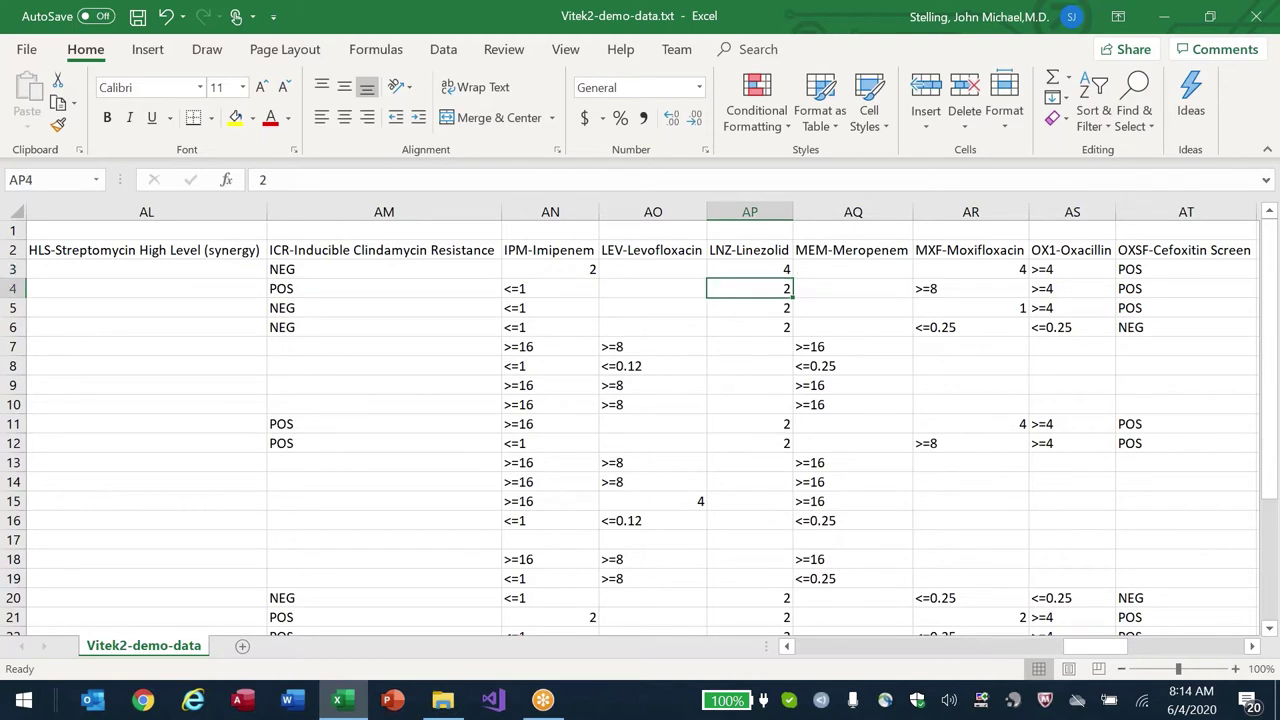
- Check the neighbouring MEM-Meropenem and MXF-Moxifloxacin results, ending on the LEV-Levofloxacin result in row 7
key("Right")
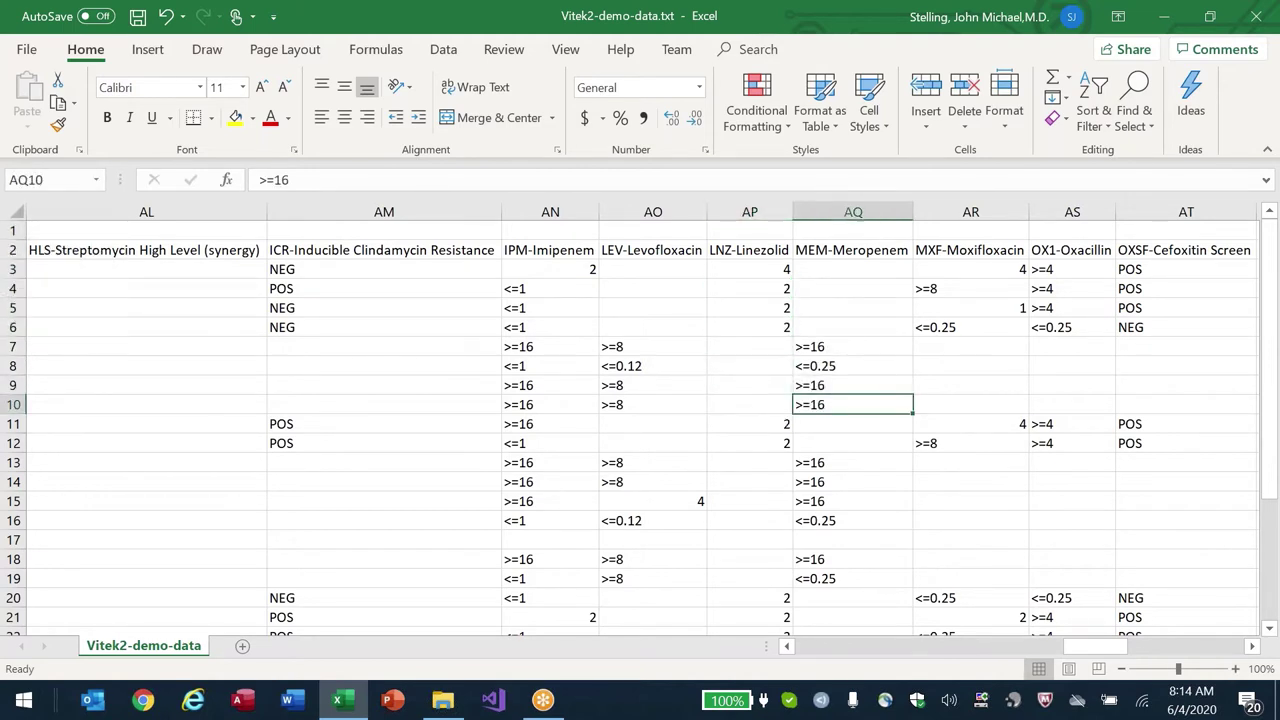
key("Right")
key("Right")
key("Left")
key("Left")
key("Left")
key("Up")
key("Up")
key("Up")
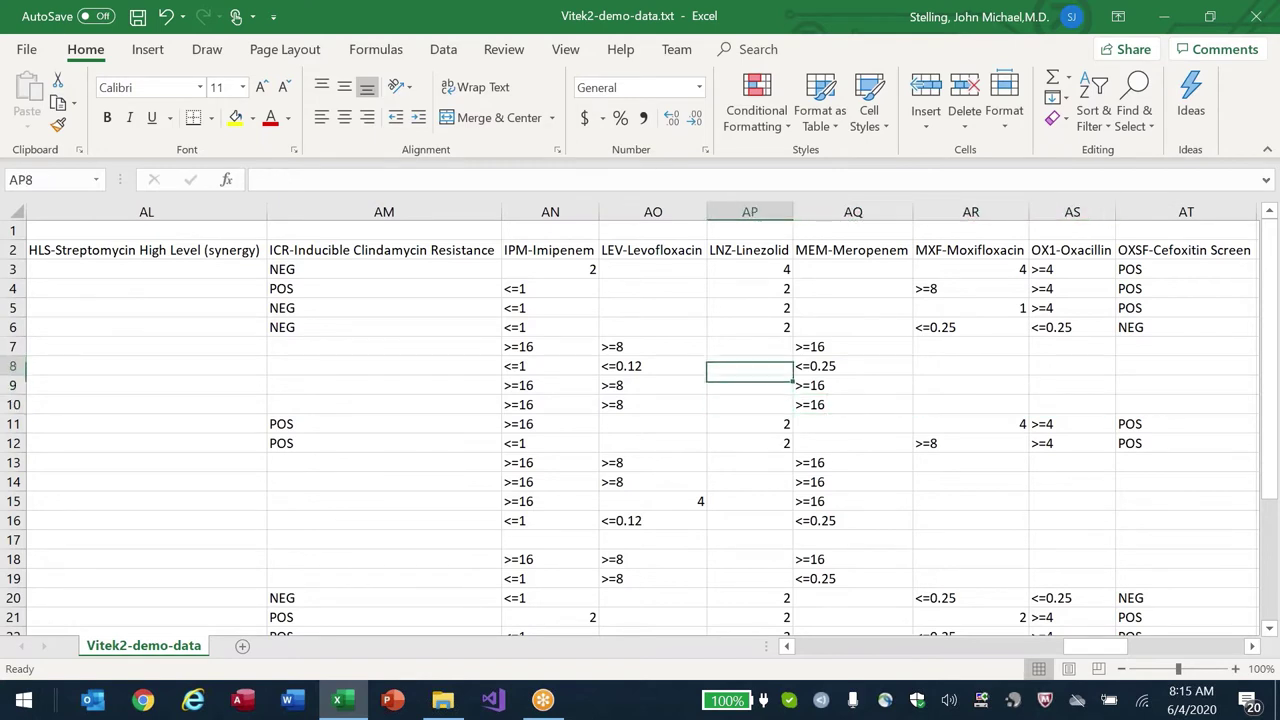
key("Left")
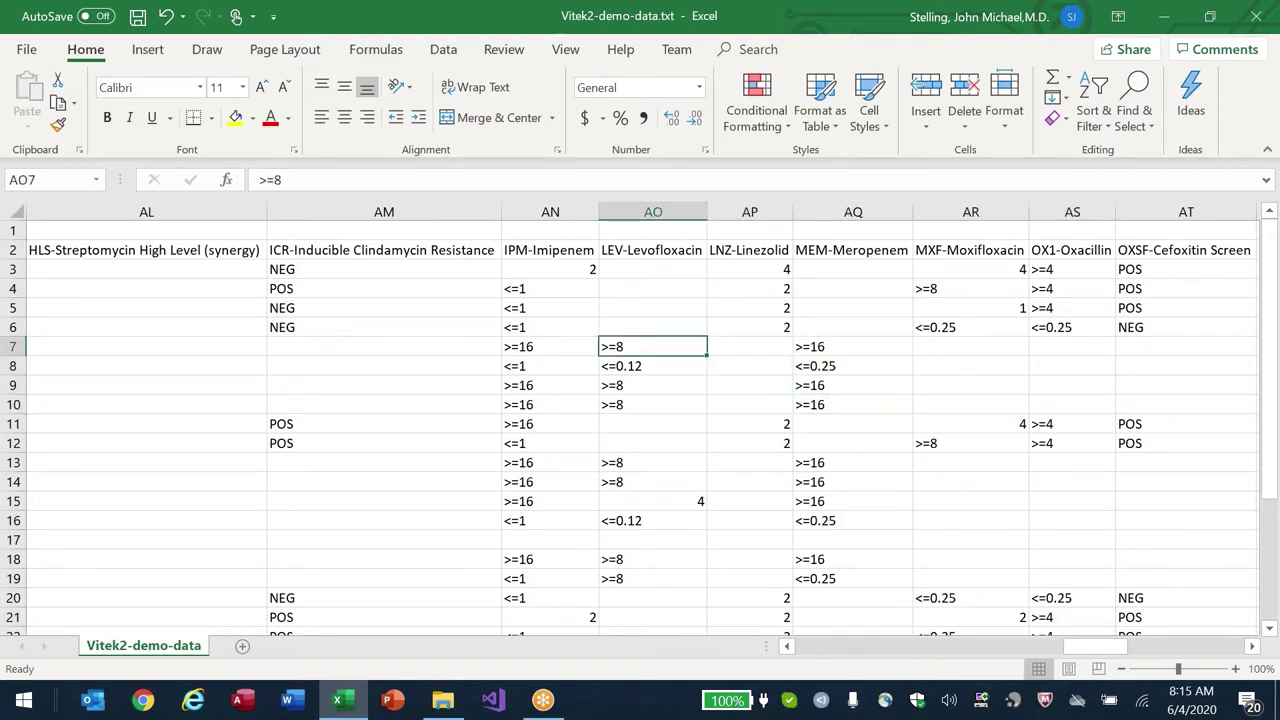
- Enter Vitek in cell AO6, directly above the first LEV-Levofloxacin result
key("Up")
type("Vitek")
key("Return")
key("Up")
key("Right")
type("Micrsocan")
key("Escape")
- Copy cells AO6 to AP7 into a new workbook at A1 and autofit the pasted columns
key("Left")
key("shift+Down")
key("shift+Right")
key("ctrl+c")
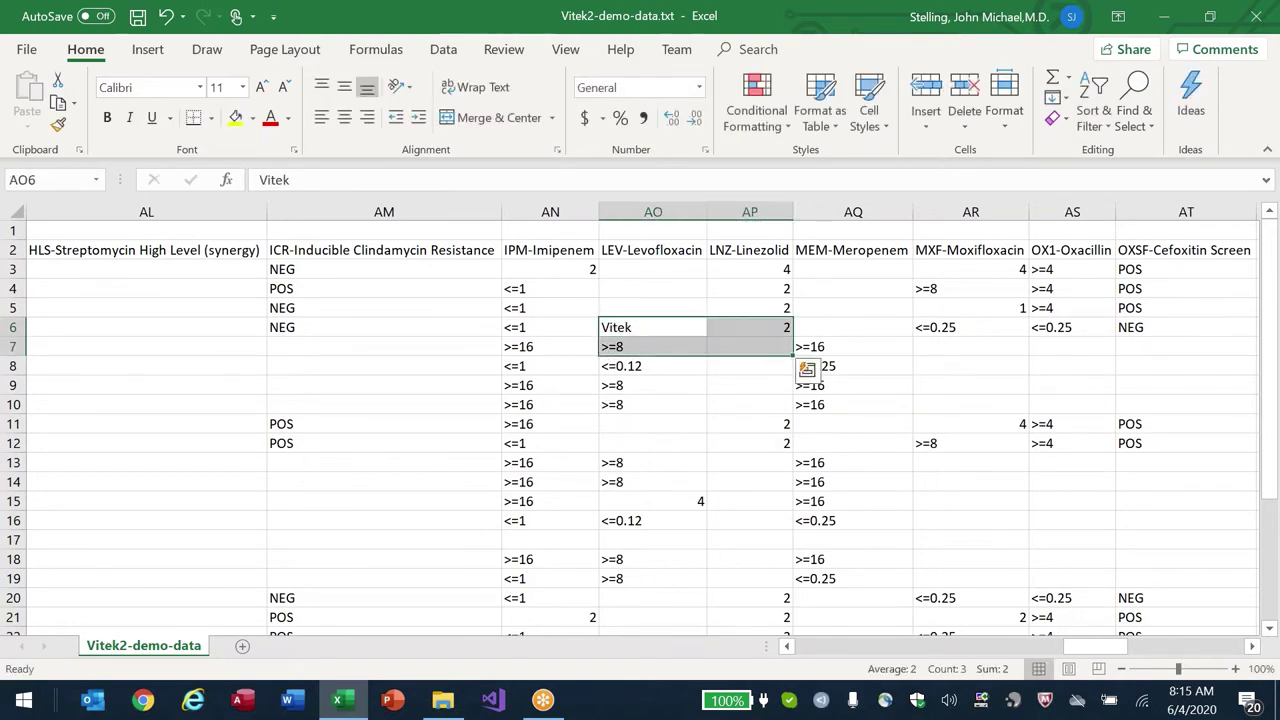
key("ctrl+n")
key("ctrl+v")
key("alt+o")
key("c")
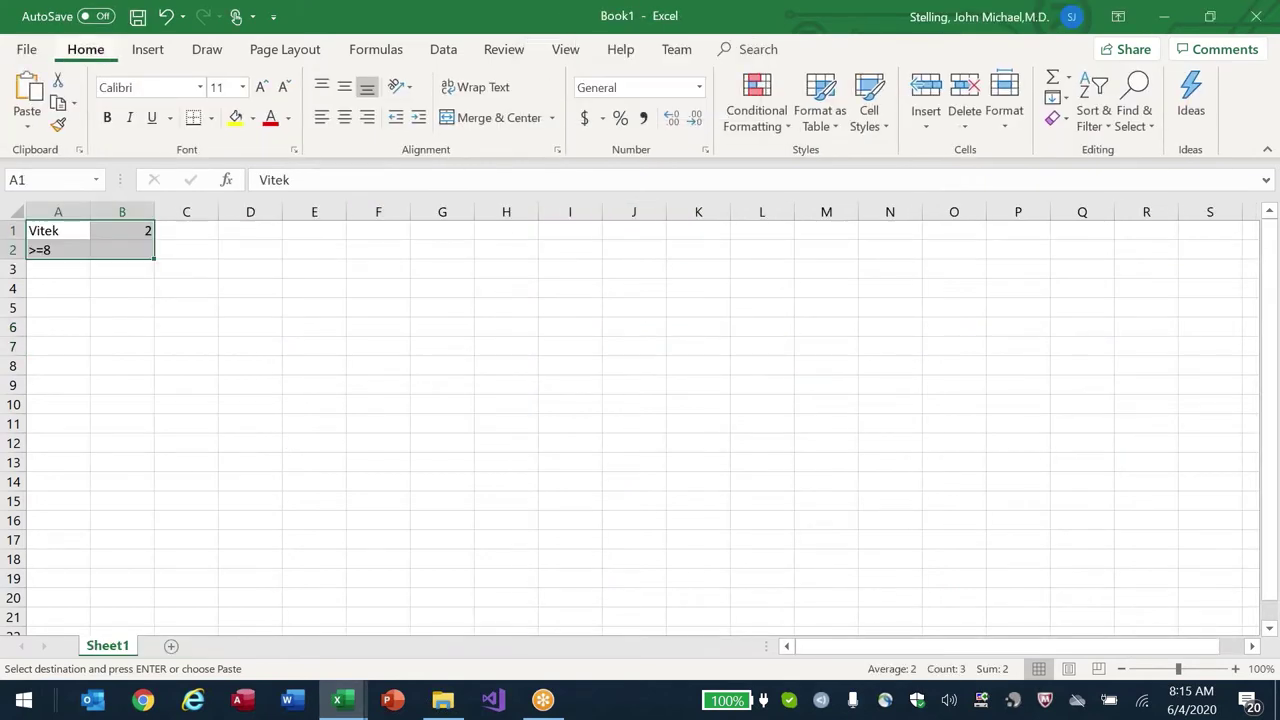
key("a")
key("Escape")
- Enter the headings Microscan in B1, WHONET in C1 and All normal people in D1
key("Right")
type("Microscan")
key("Return")
left_click(107, 230)
type("WHONET")
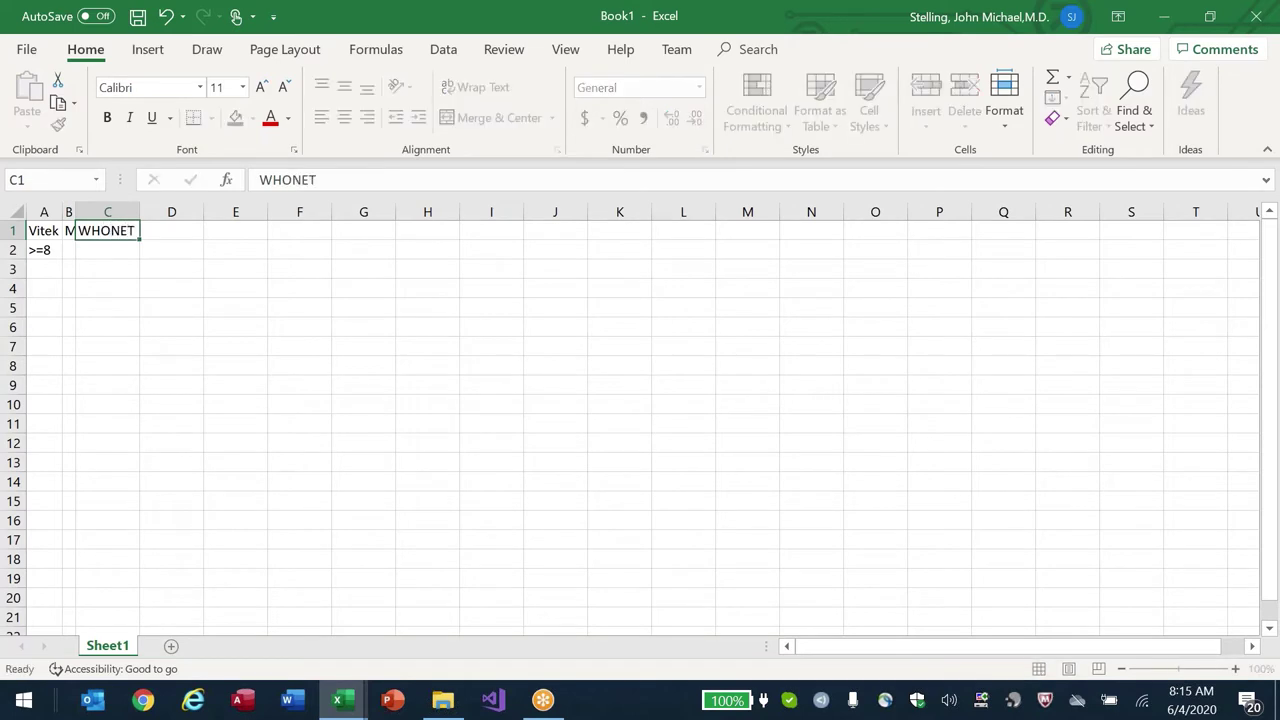
key("Tab")
type("All normal people")
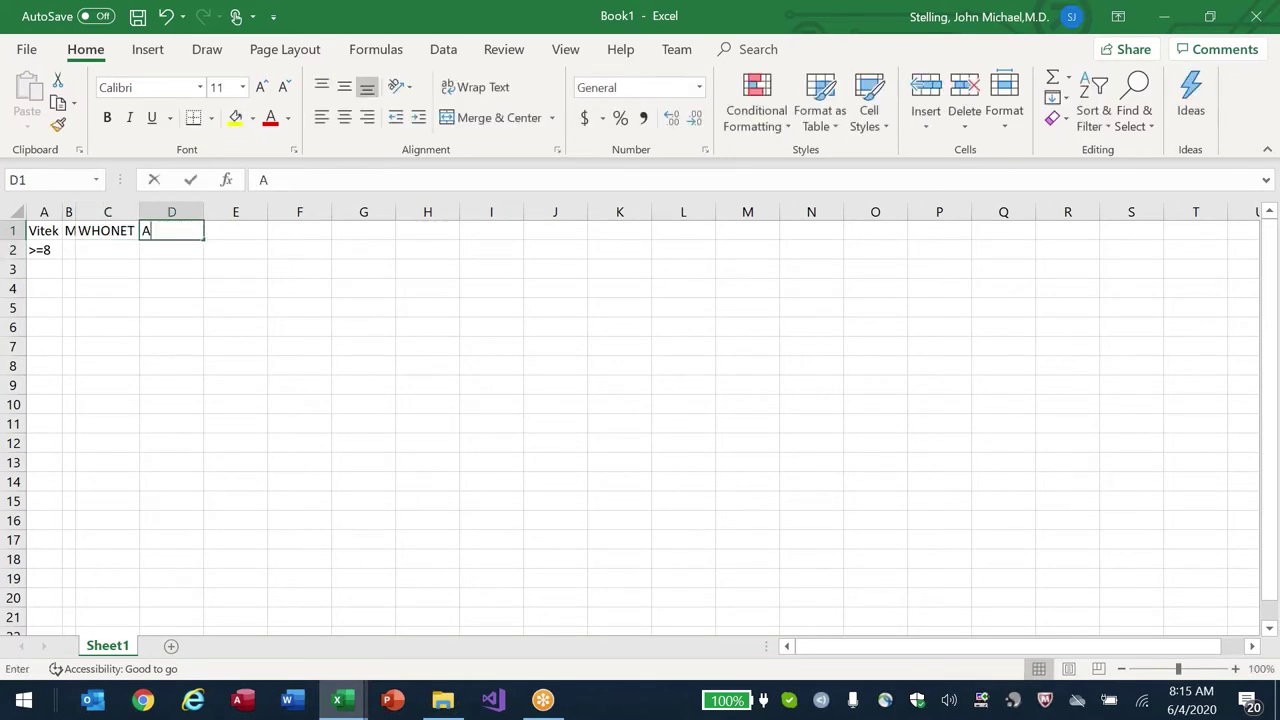
key("ctrl+Return")
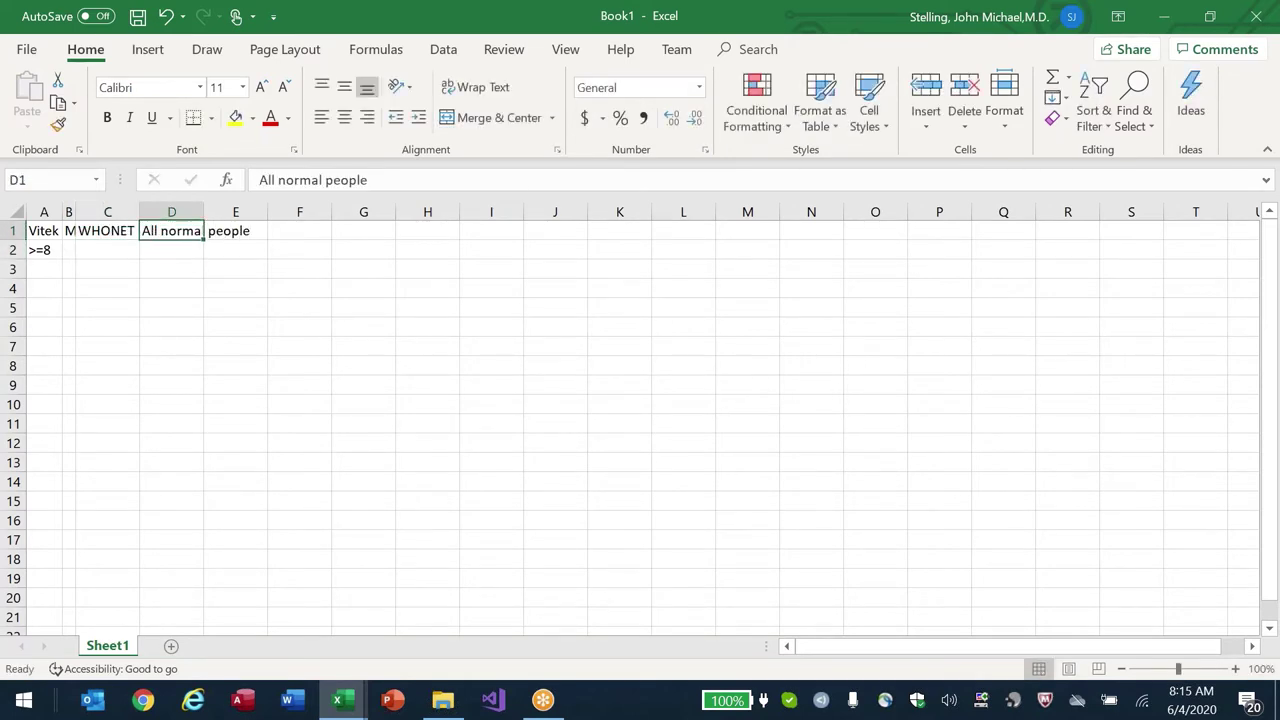
- Autofit the widths of columns A to D to the contents of A1:D2, ending on cell A2
key("ctrl+Home")
key("shift+Right")
key("shift+Right")
key("shift+Right")
key("shift+Down")
key("alt+o")
key("c")
key("a")
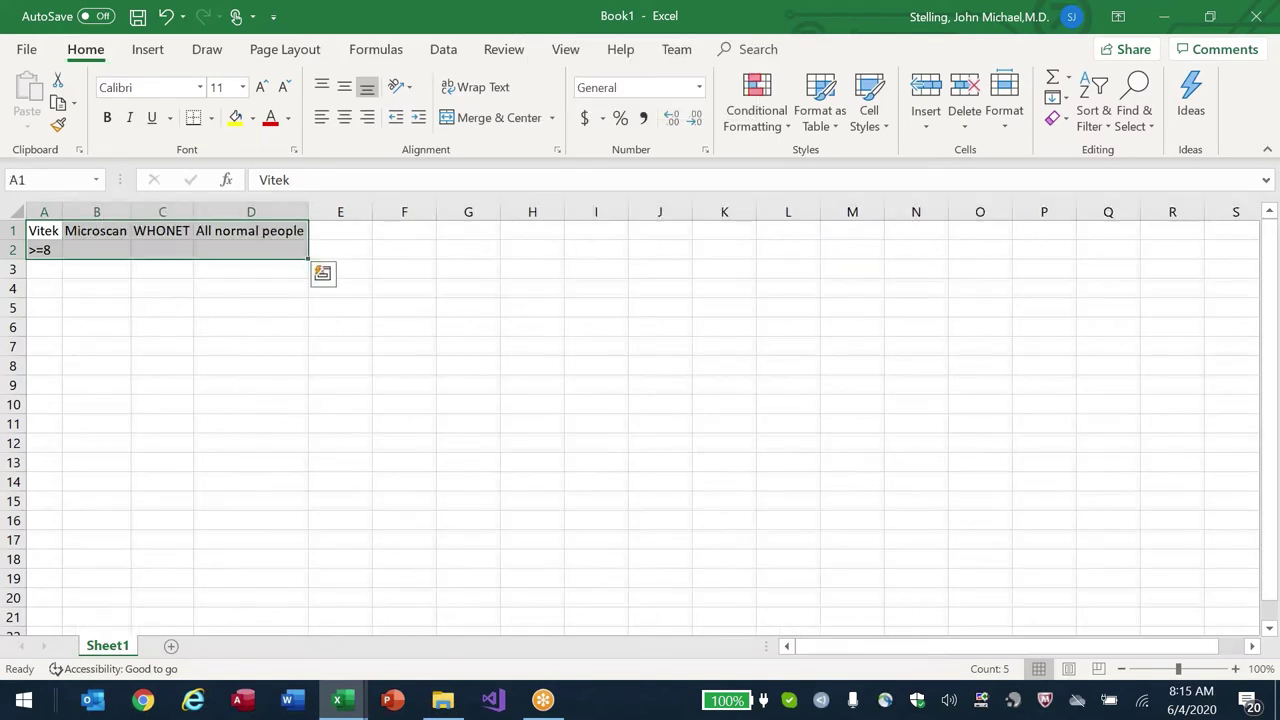
left_click(44, 250)
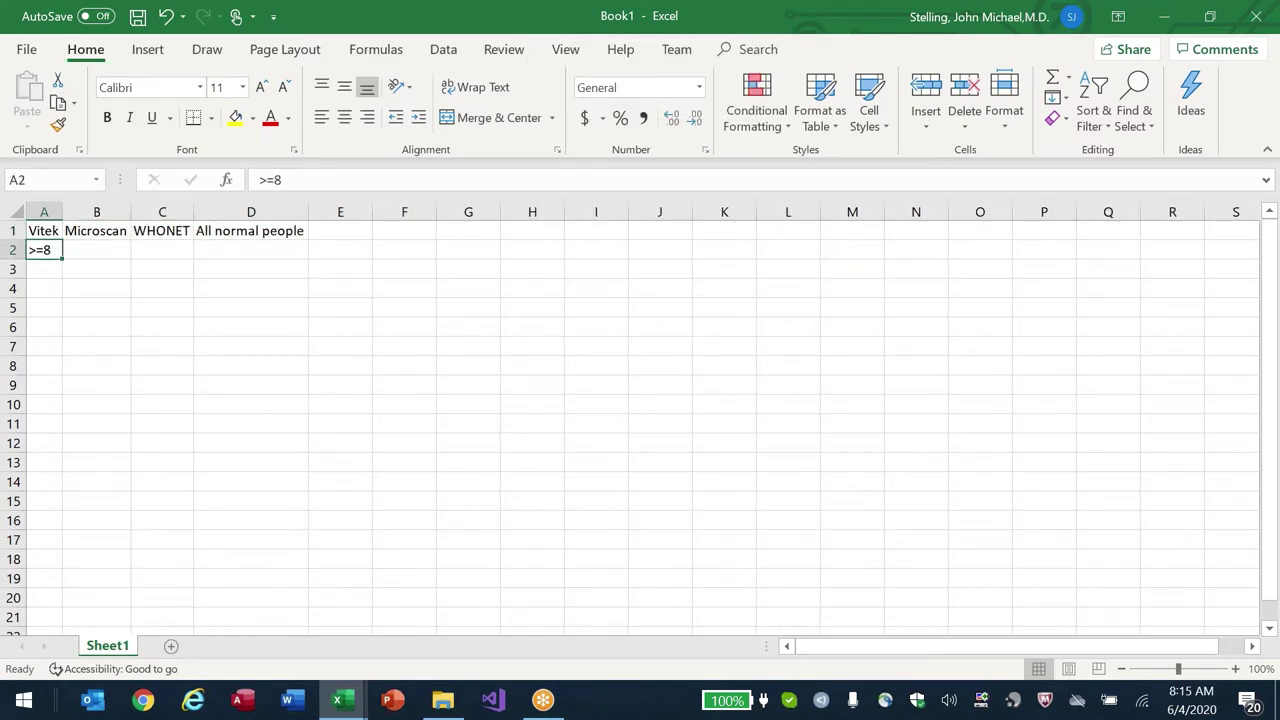
- Enter the heading Dilutions in cell A5
left_click(44, 308)
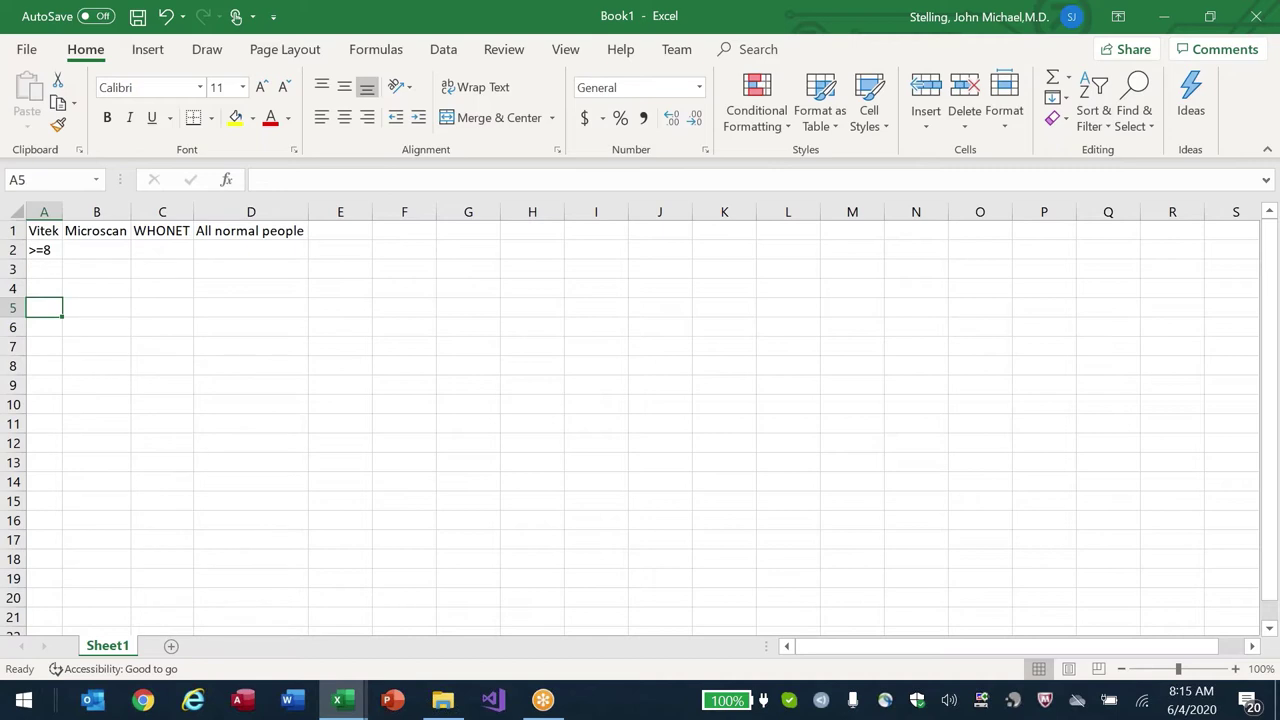
type("Dilution")
key("BackSpace")
key("BackSpace")
key("BackSpace")
type("tio")
key("BackSpace")
key("BackSpace")
key("BackSpace")
type("ions")
key("Return")
- List the dilution values 1, 2 and 4 in cells A6 to A8
type("1")
key("Return")
left_click(96, 327)
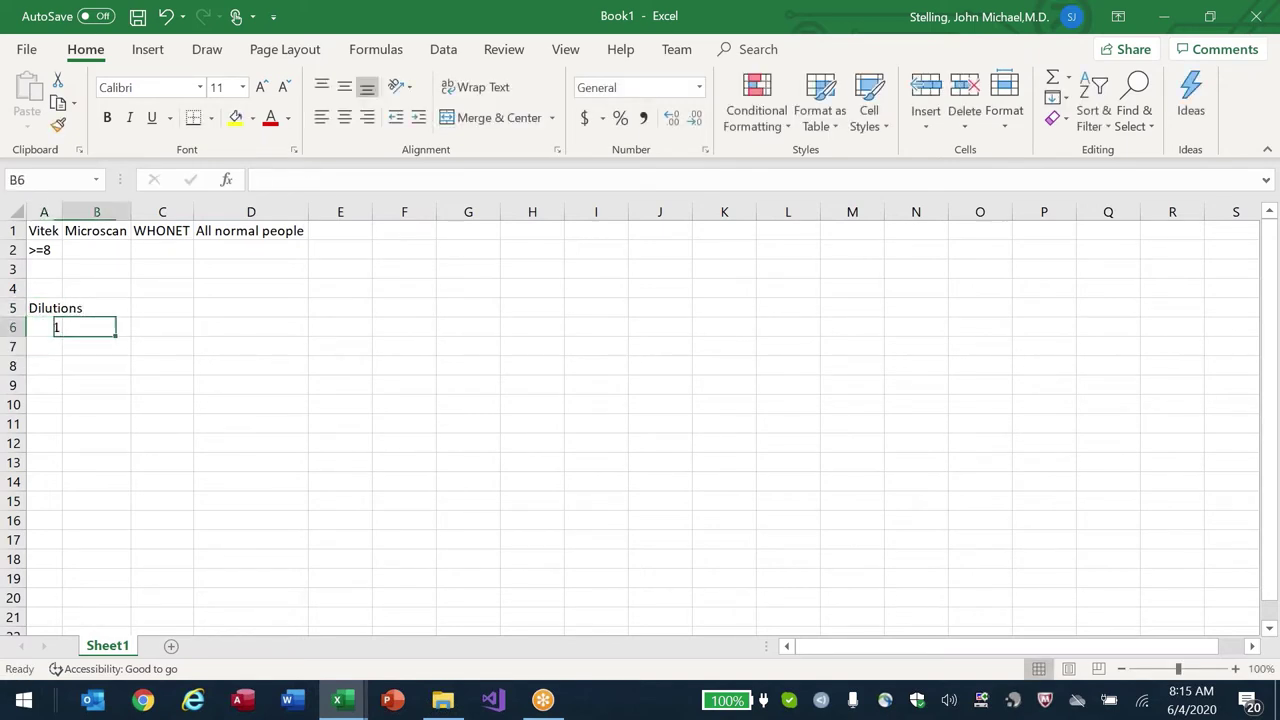
left_click(44, 346)
type("2")
key("Return")
type("3")
key("Return")
key("Up")
type("4")
key("Return")
type("8")
key("Return")
key("Up")
key("Delete")
key("Up")
key("Up")
key("Up")
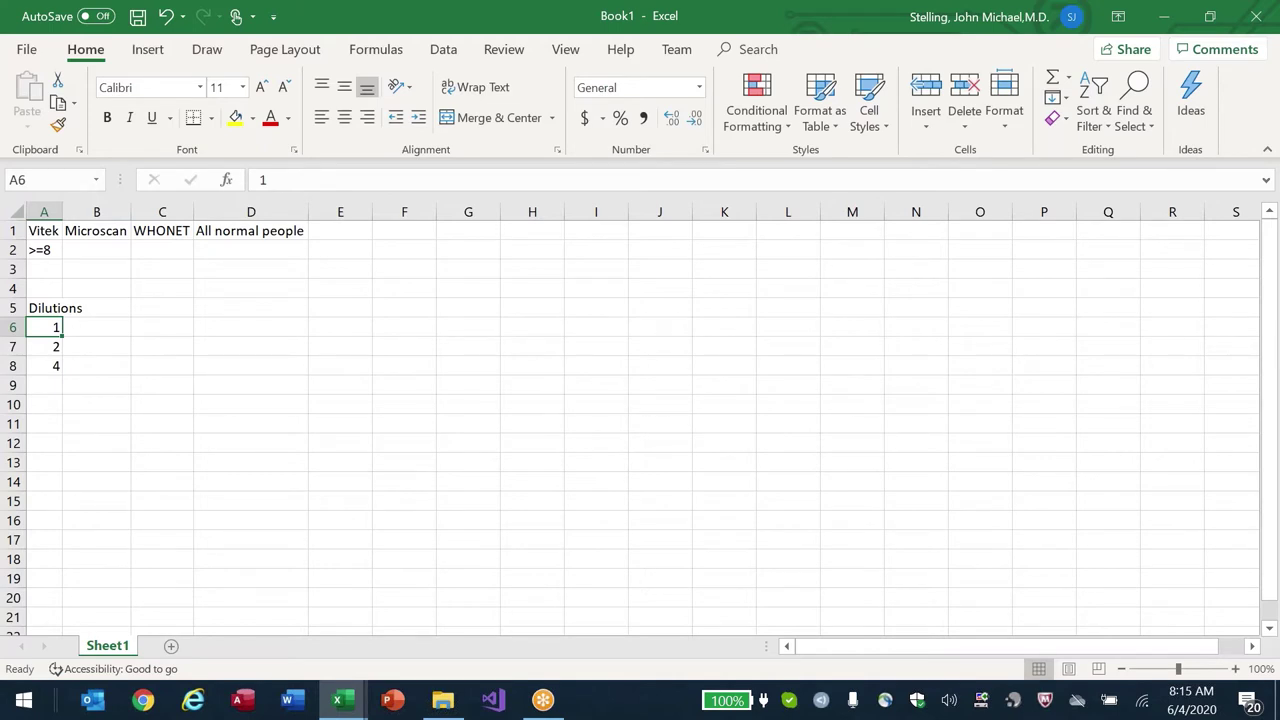
- Autofit column A to the Dilutions heading and go through the three dilution values
key("Up")
key("alt+o")
key("c")
key("a")
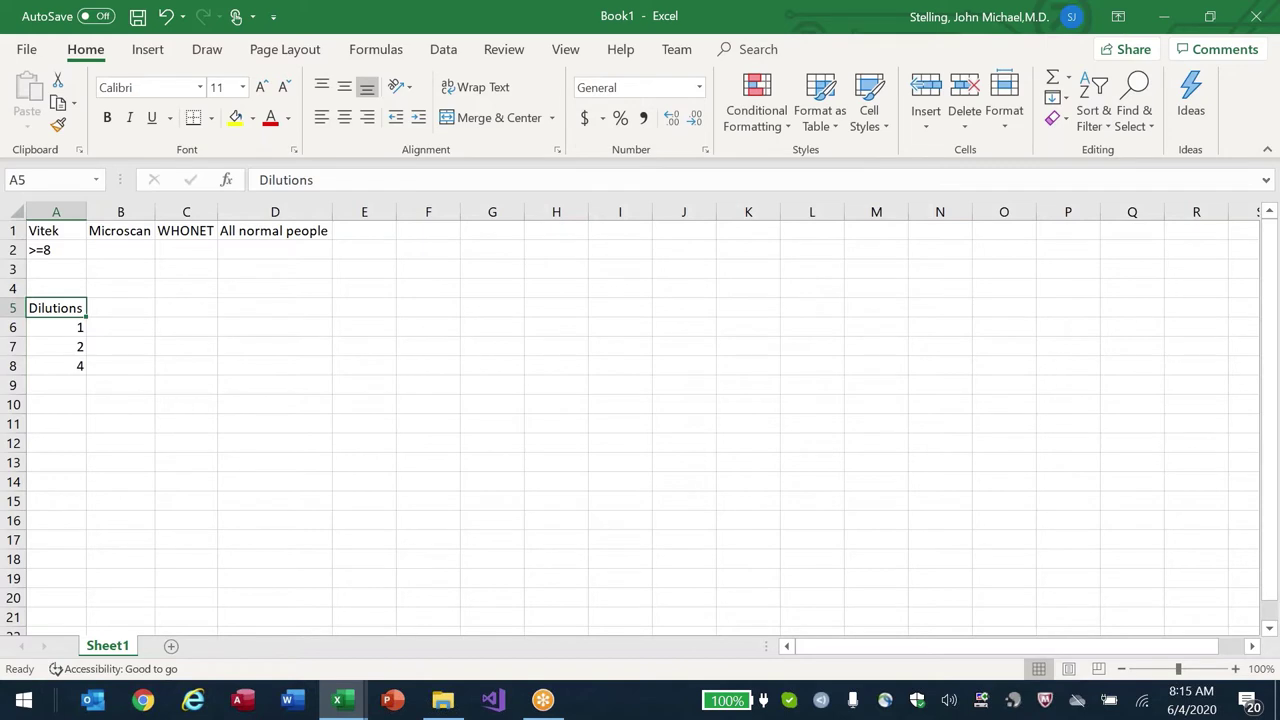
left_click(56, 327)
left_click(56, 346)
left_click(56, 365)
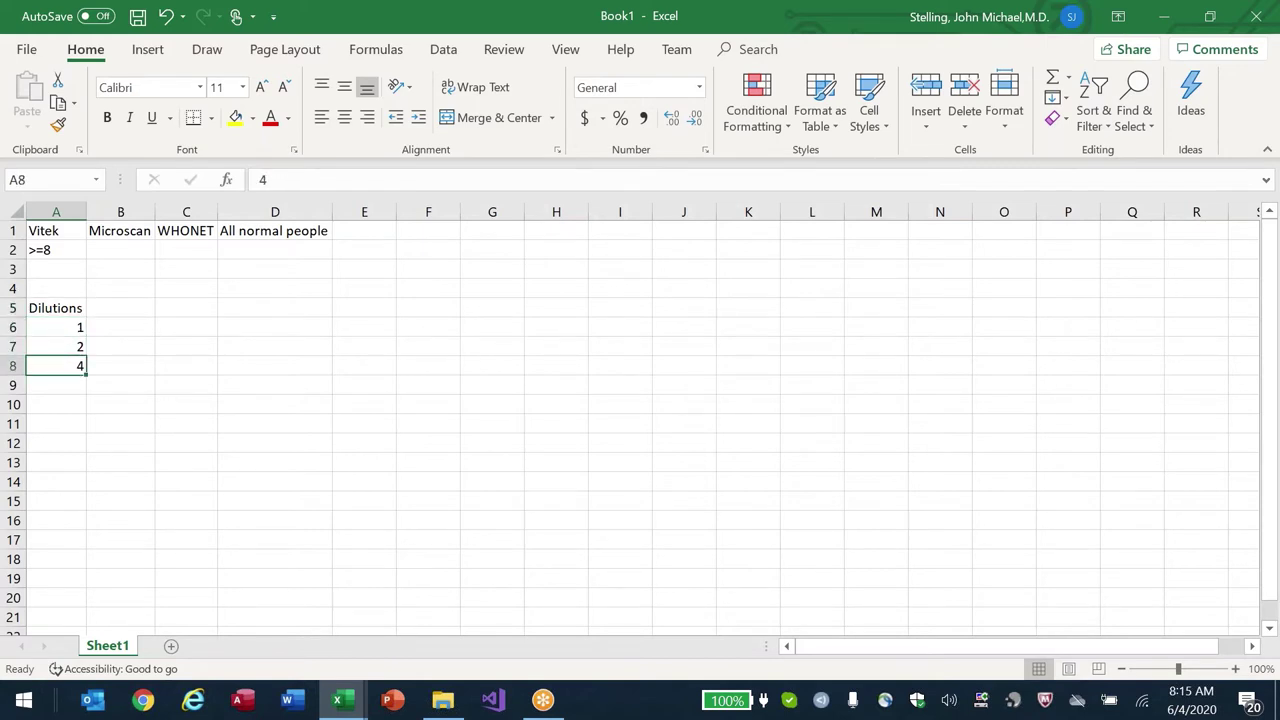
- Enter No growth beside each of the three dilutions in cells B6 to B8
key("Up")
key("Up")
key("Up")
key("Right")
key("Down")
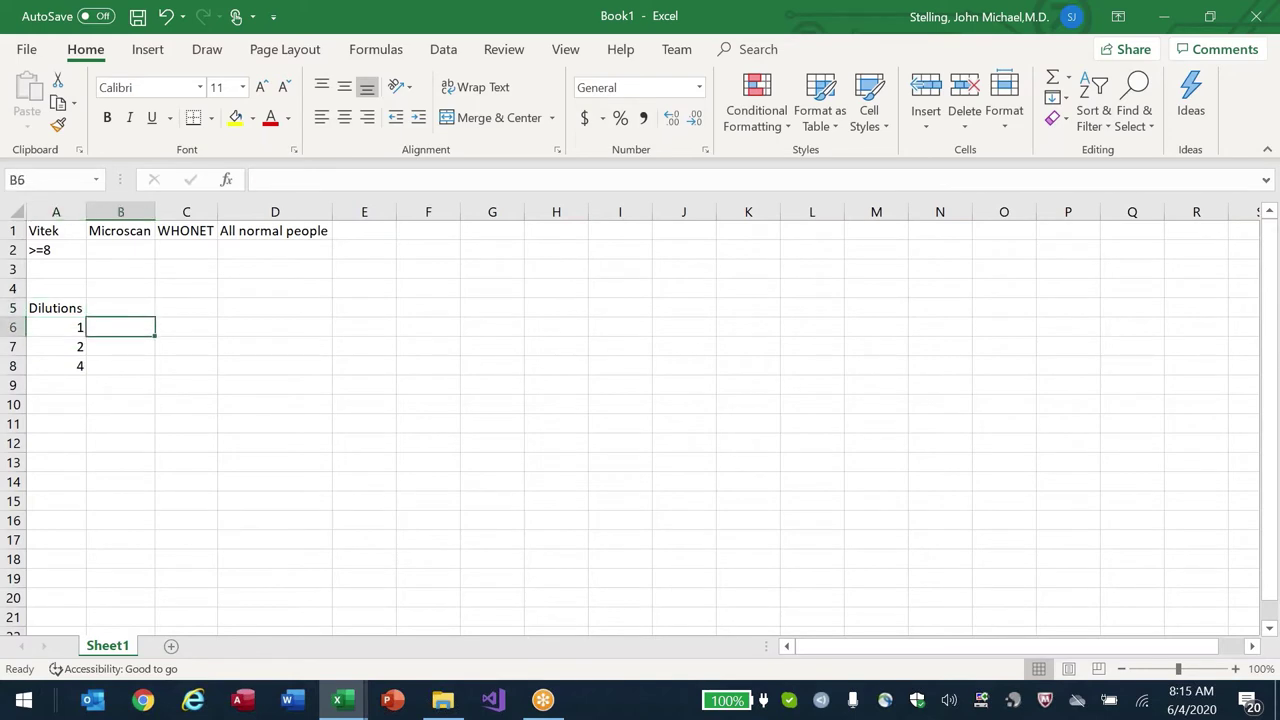
type("No growth")
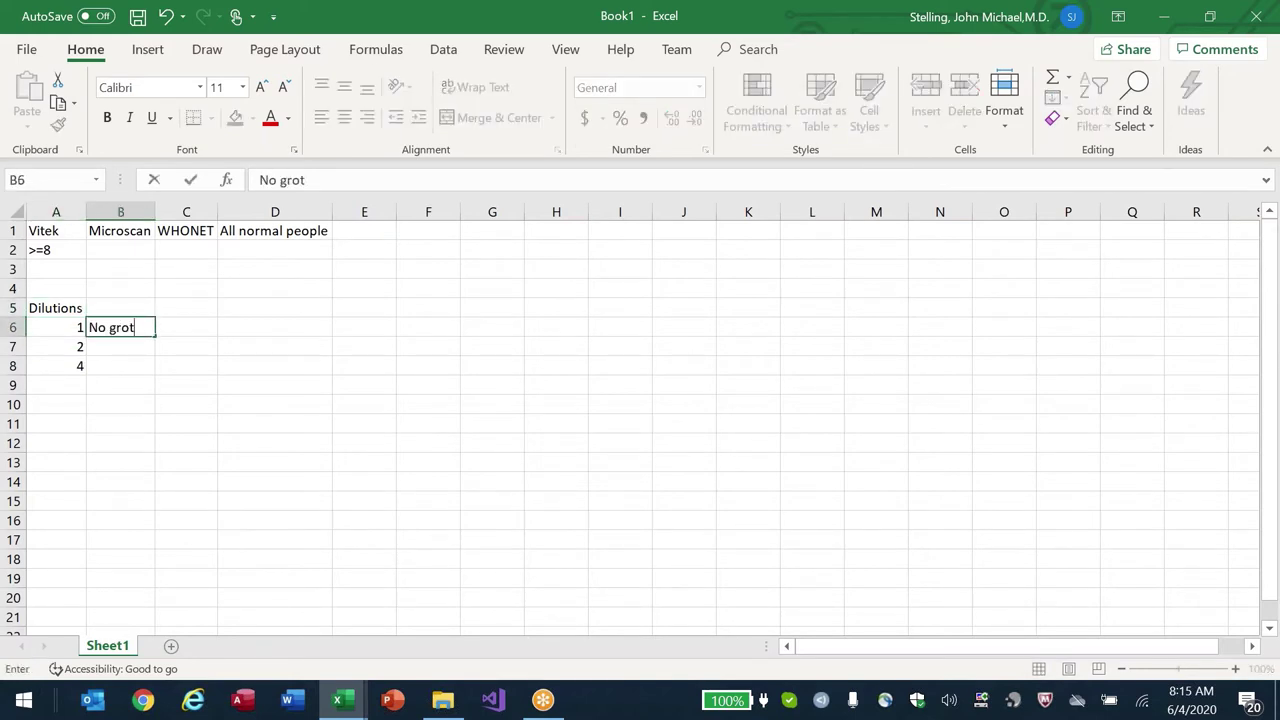
key("Return")
type("N")
key("Return")
type("N")
key("Return")
- Label cell A10 as MIC
key("Return")
key("Left")
type("Mi")
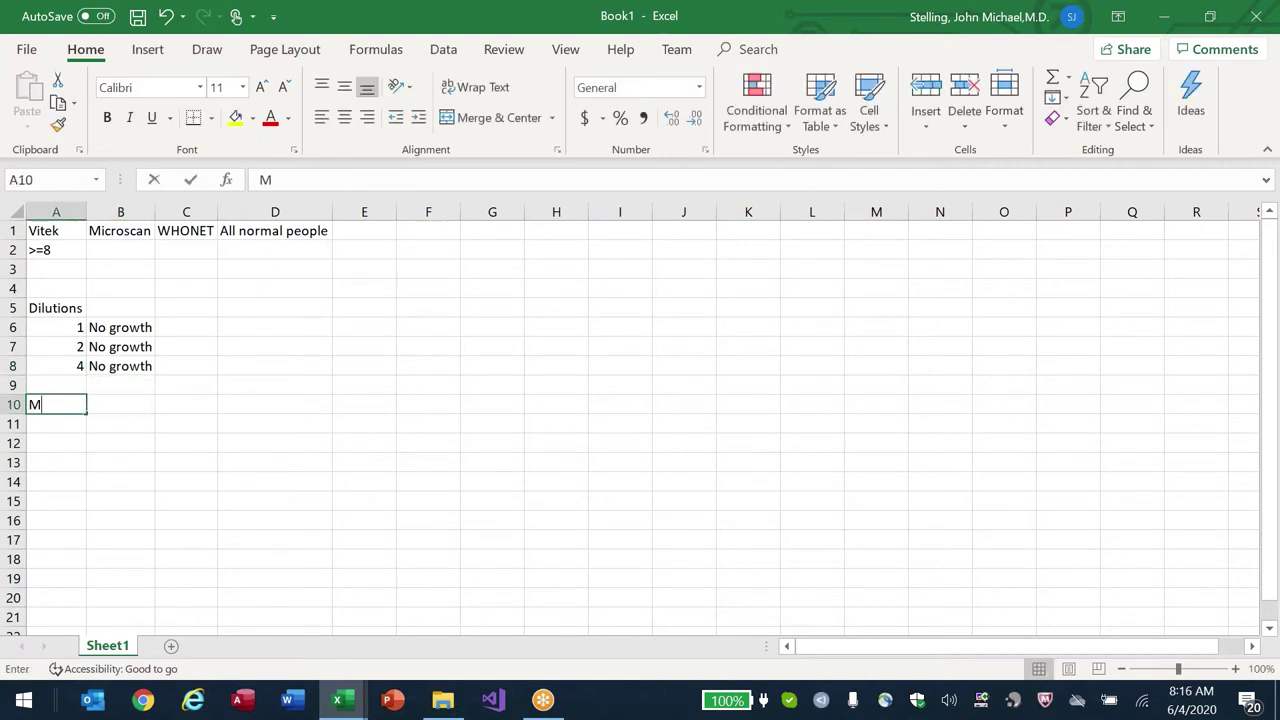
key("Tab")
- Record MIC<=1 in cell B10 beside the MIC label
key("Page_Down")
key("ctrl+Up")
key("Up")
key("Down")
key("Down")
key("Down")
type("MIC<=0.1")
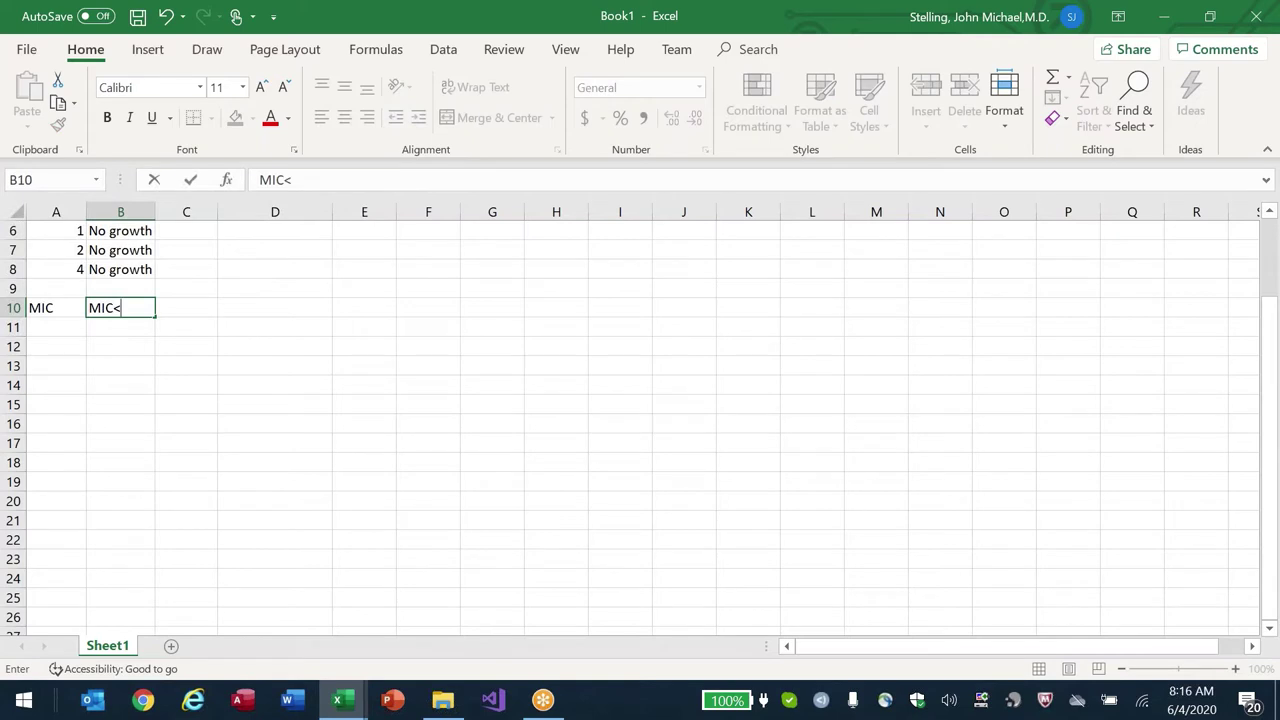
key("Return")
key("Up")
key("Up")
key("Up")
key("Down")
key("Down")
key("F2")
key("Left")
key("BackSpace")
key("BackSpace")
key("Return")
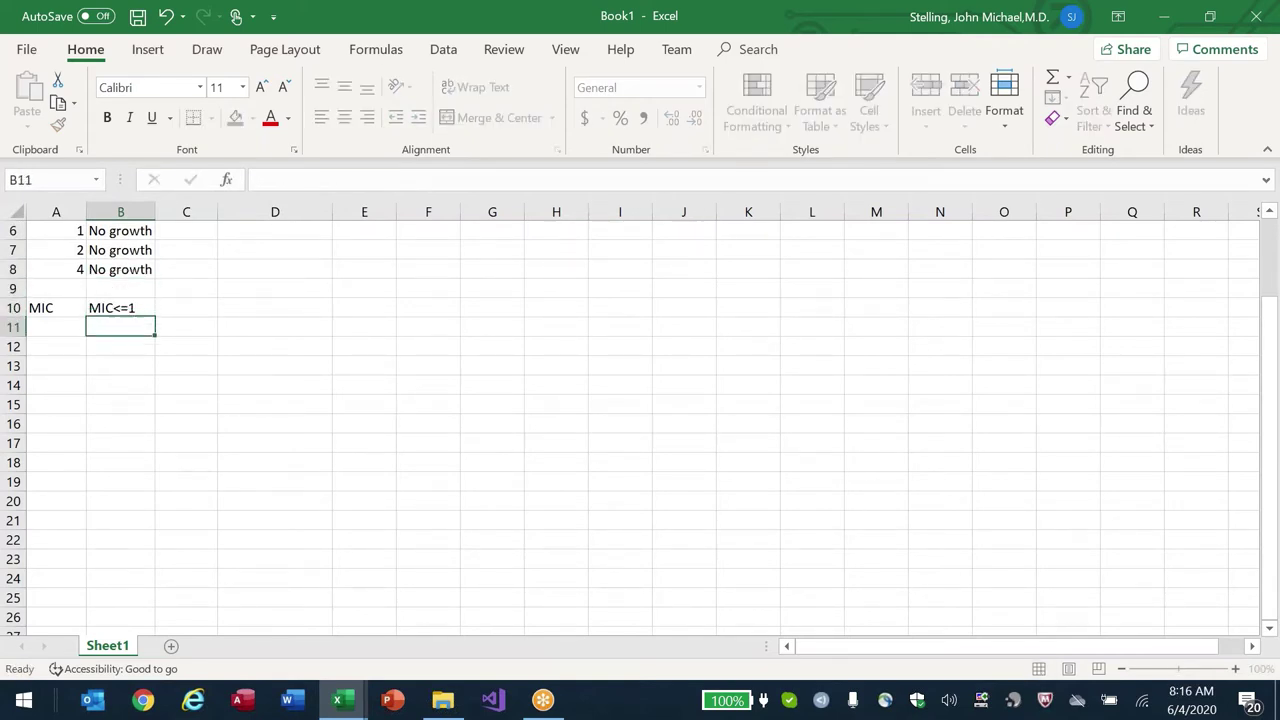
- Enter the heading Growth? in cell B5 above the growth results
key("Up")
key("Up")
key("Up")
key("Up")
key("Up")
key("Up")
type("Growth?")
key("Return")
- Review the lowest dilution, its growth result and the MIC derived from them in B10
key("Up")
key("Left")
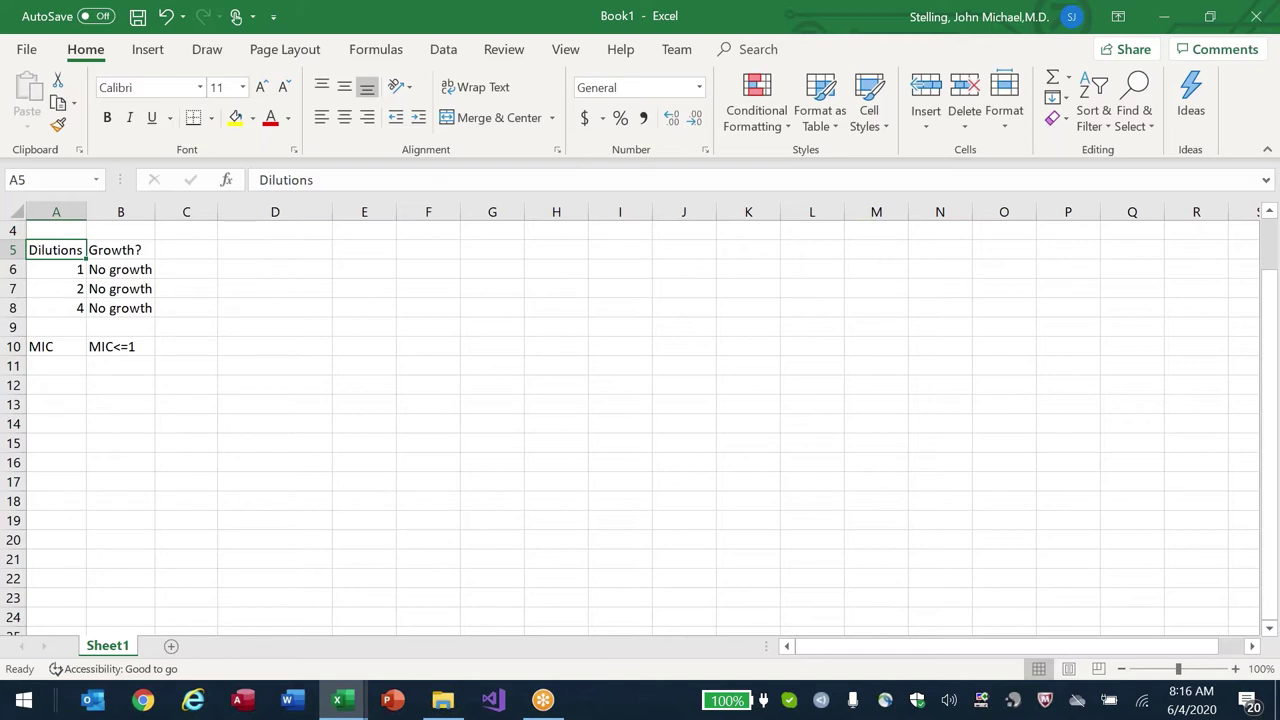
left_click(56, 269)
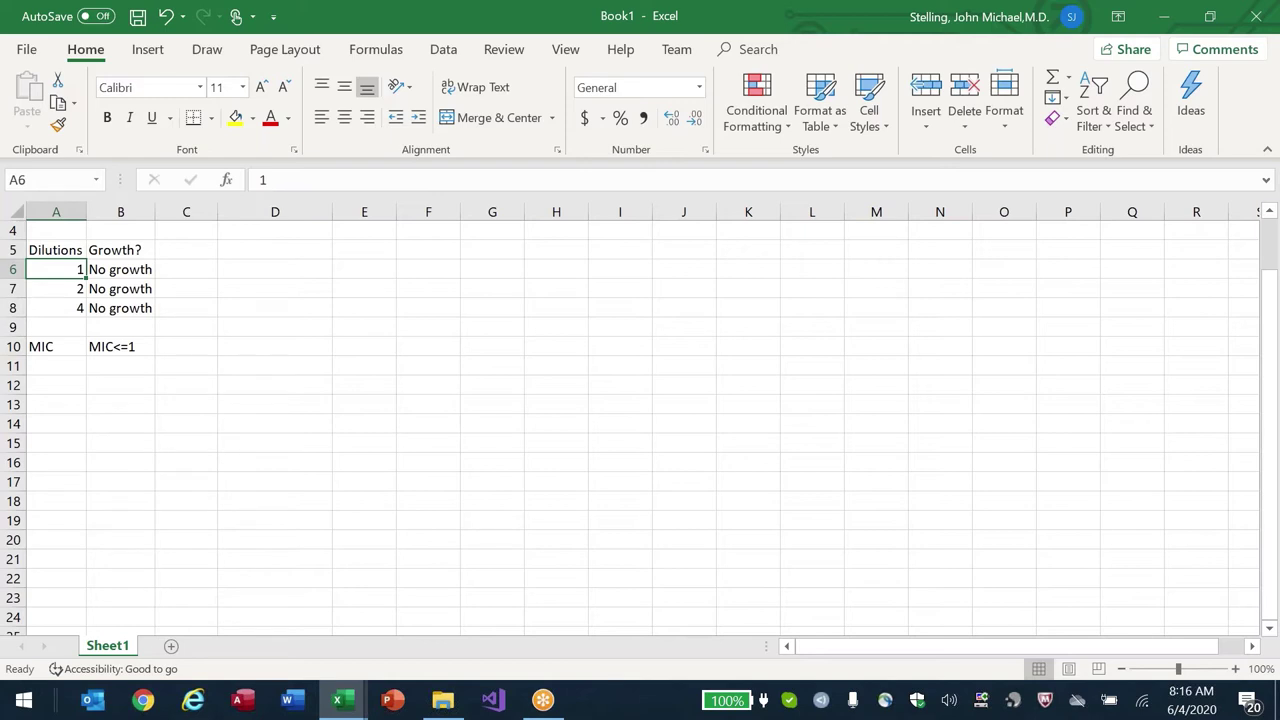
left_click(120, 269)
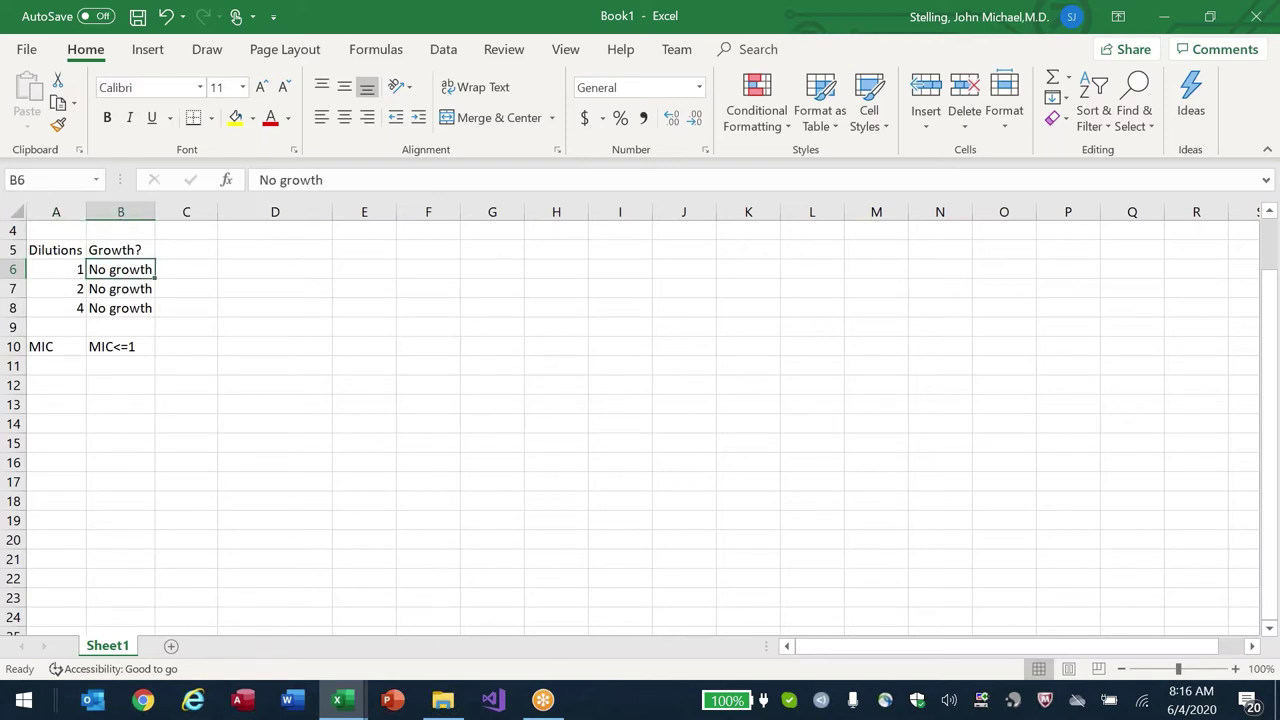
left_click(120, 346)
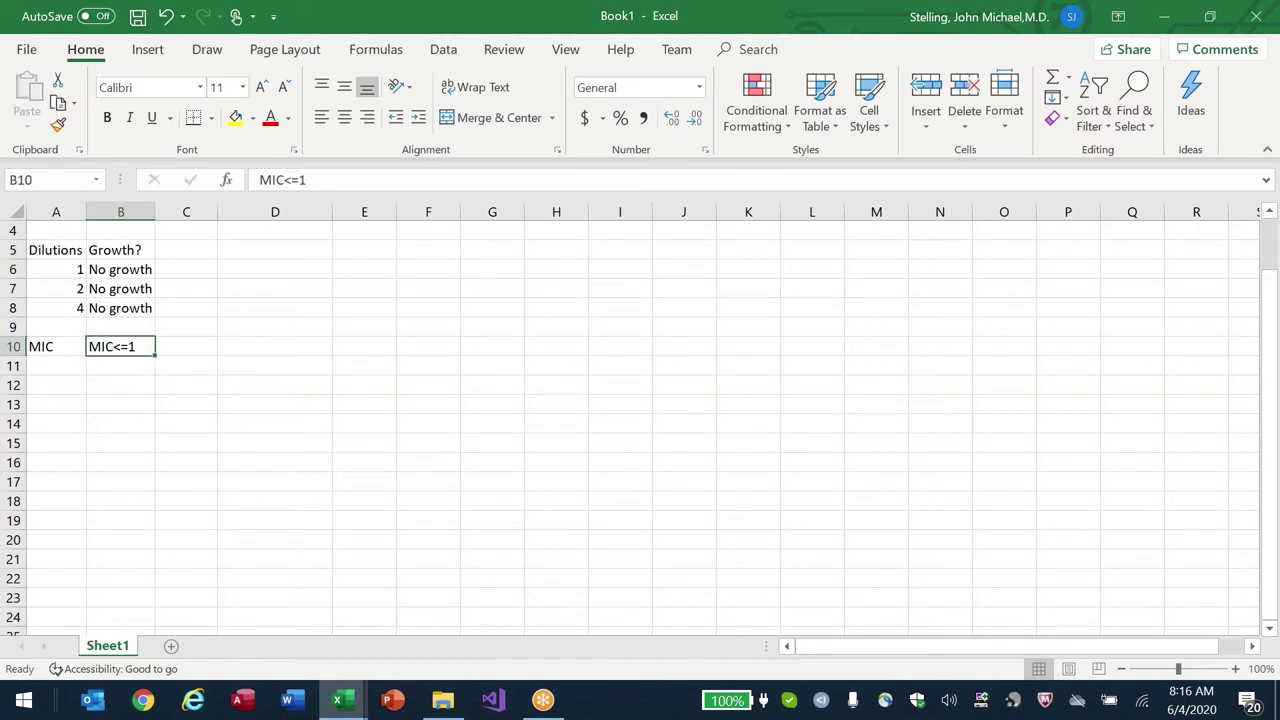
- Replace the heading in B5 with Isolate 1 and add the heading Isolate 2 in C5
left_click(120, 250)
left_click(186, 269)
left_click(120, 250)
type("Isolate 1")
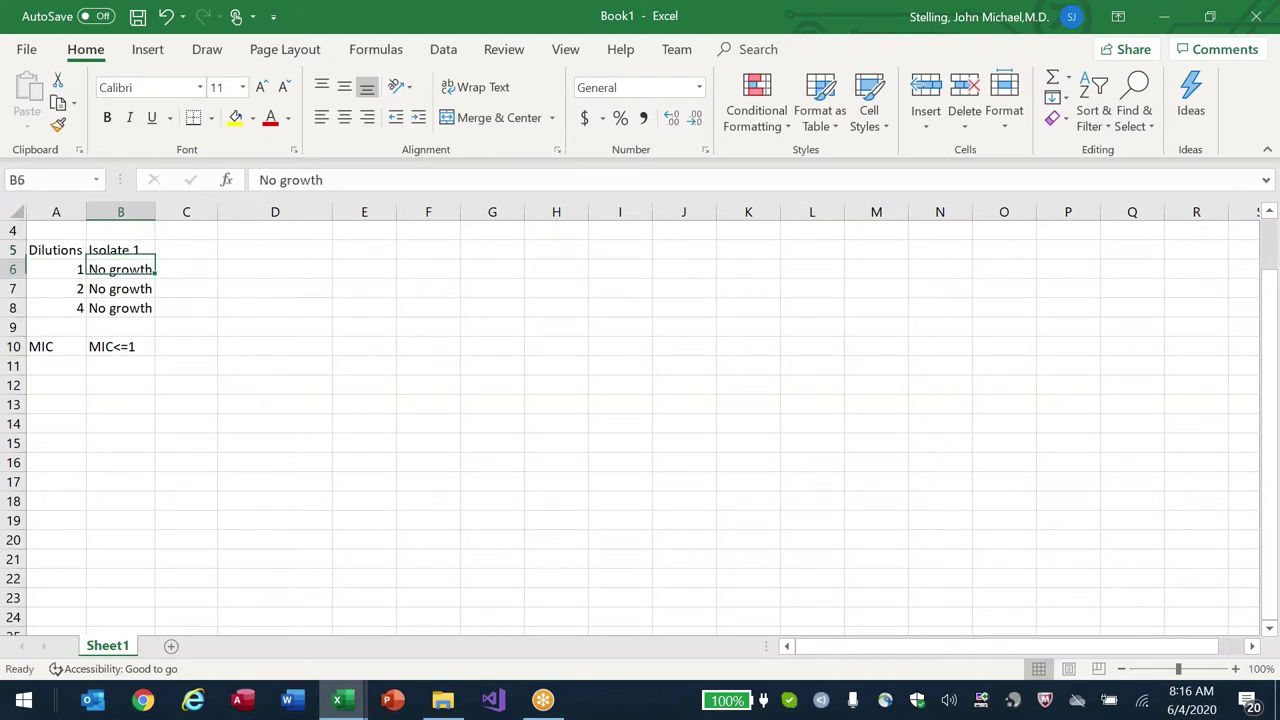
key("Tab")
type("Isolate 2")
key("Return")
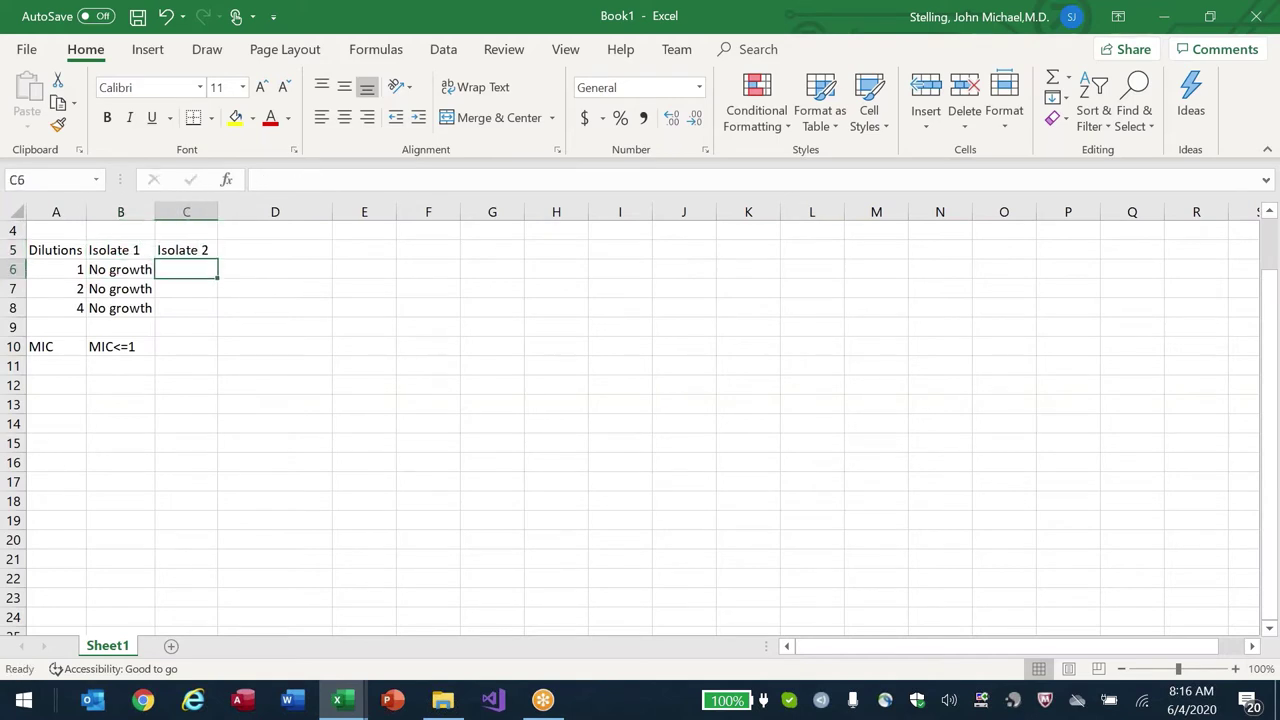
- Fill the Isolate 2 column with No growth, Growth and Growth for dilutions 1, 2 and 4, and record MIC=2 in C10
type("No growth")
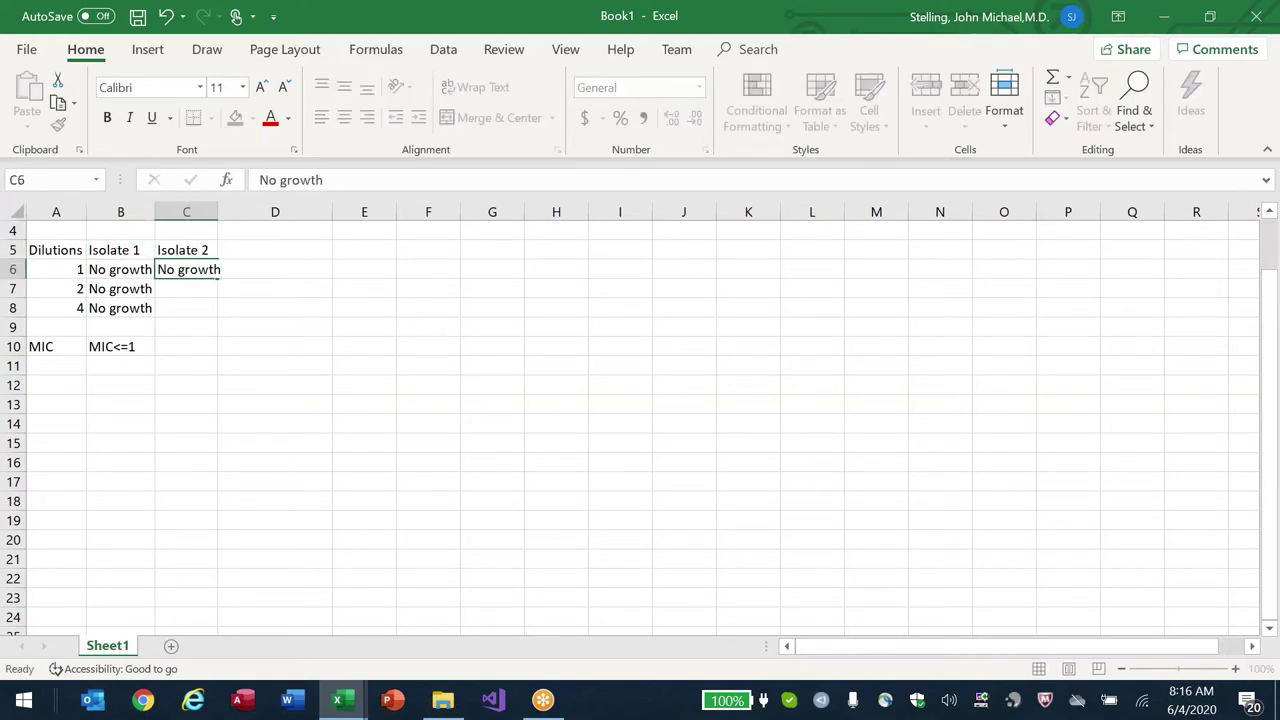
key("Return")
type("Growth")
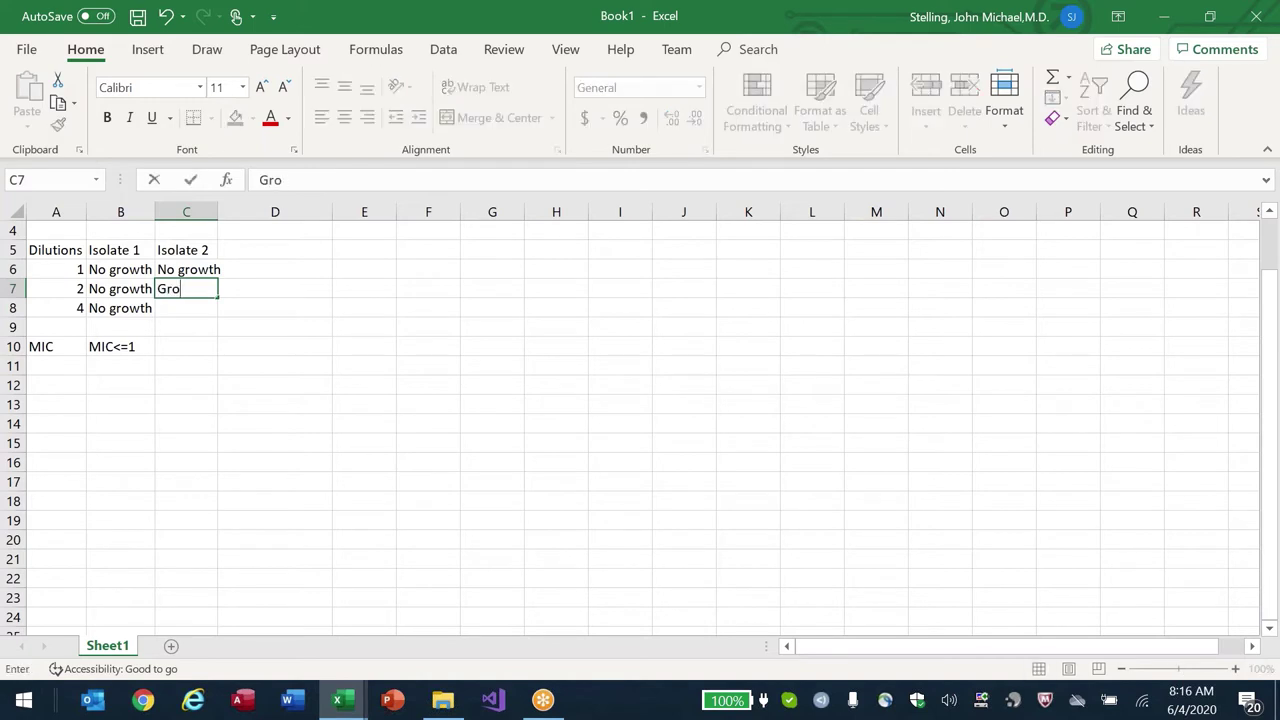
key("Return")
type("Growth")
key("Return")
key("Return")
type("MIC=2")
key("Return")
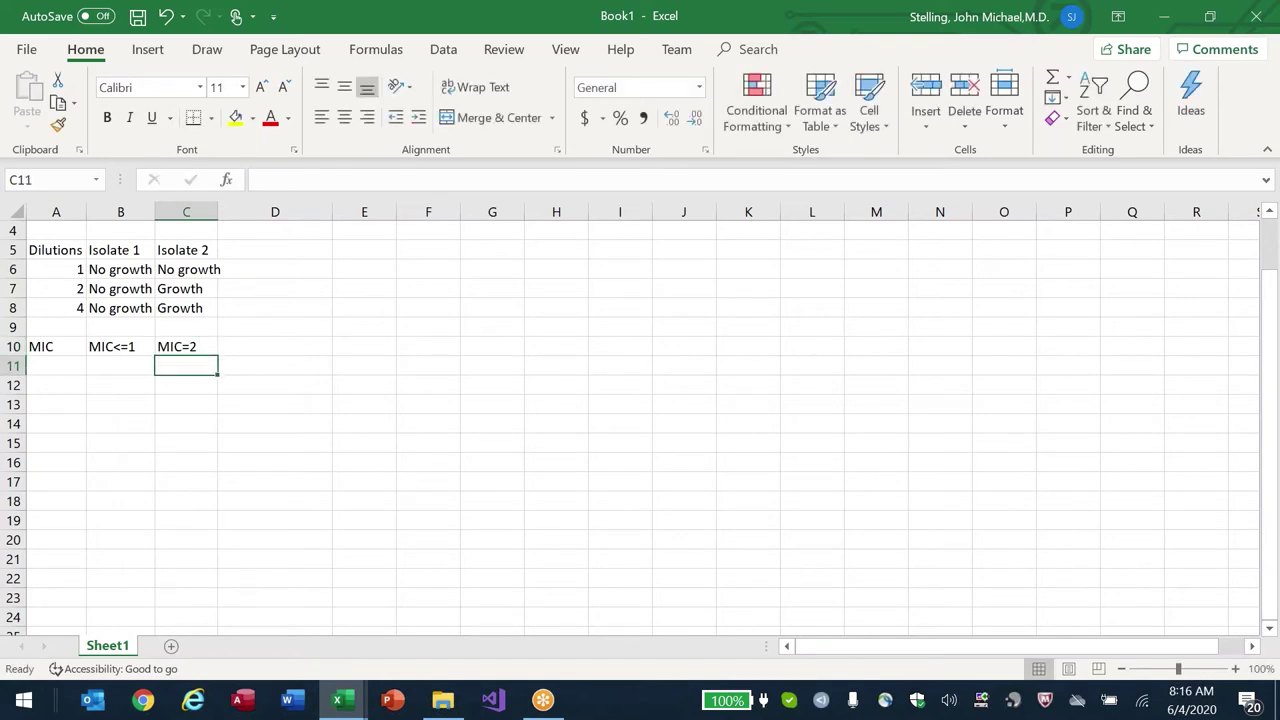
- Add the heading Isolate 3 in cell D5
key("Up")
key("Up")
key("Up")
key("Up")
key("Up")
key("Up")
key("Right")
type("I")
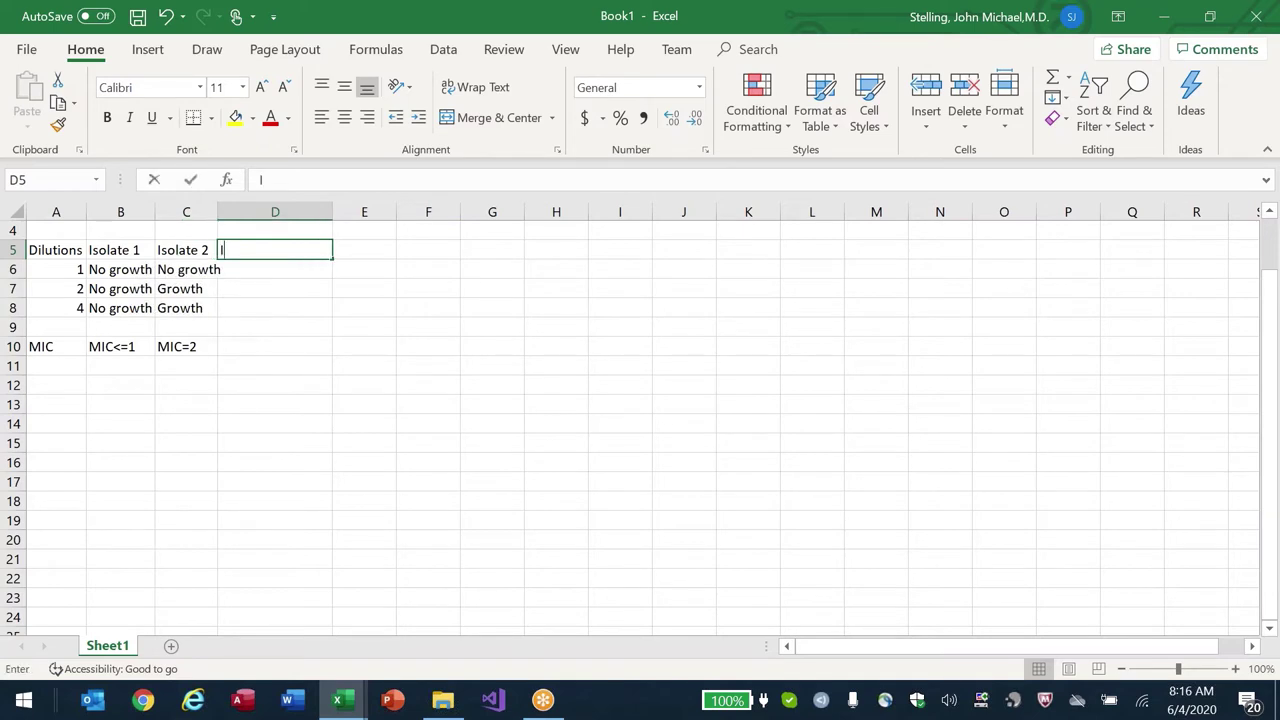
type("solate 3")
key("Return")
- Discard the unfinished entry in D6 and fit column C's width to its No growth text
type("No grwo")
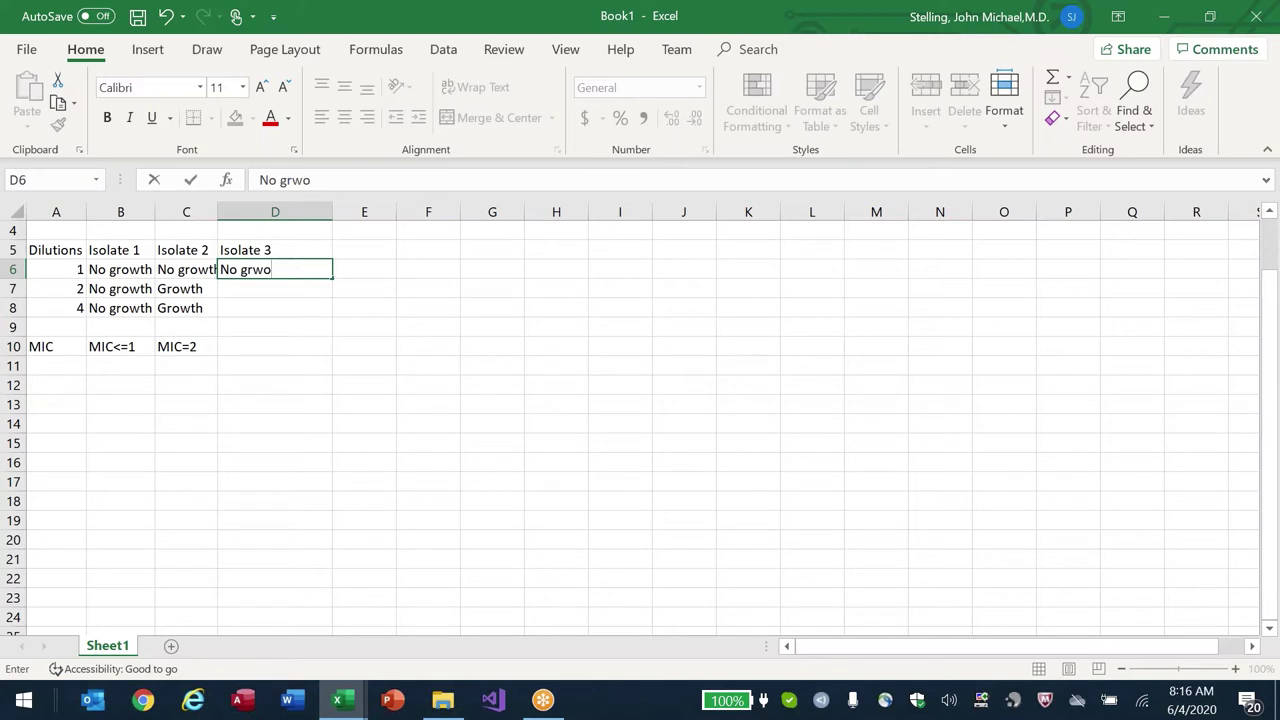
key("Escape")
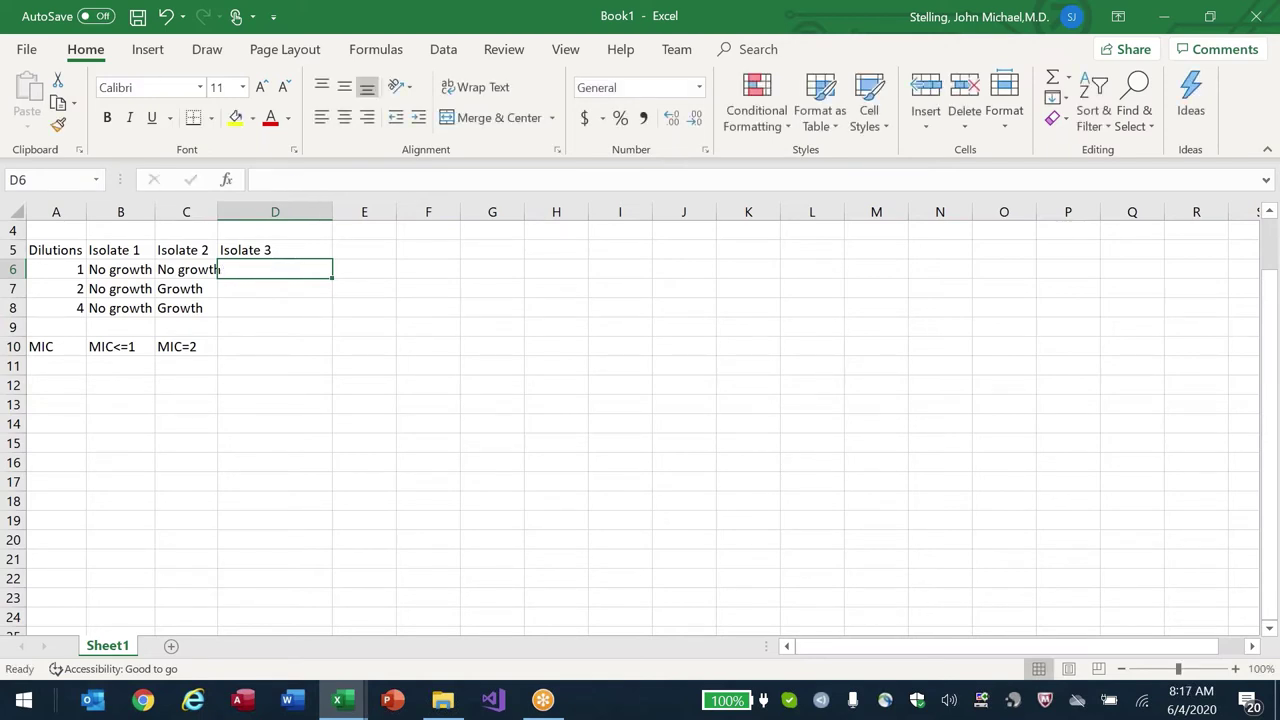
key("Left")
key("alt+h")
key("o")
key("i")
key("Right")
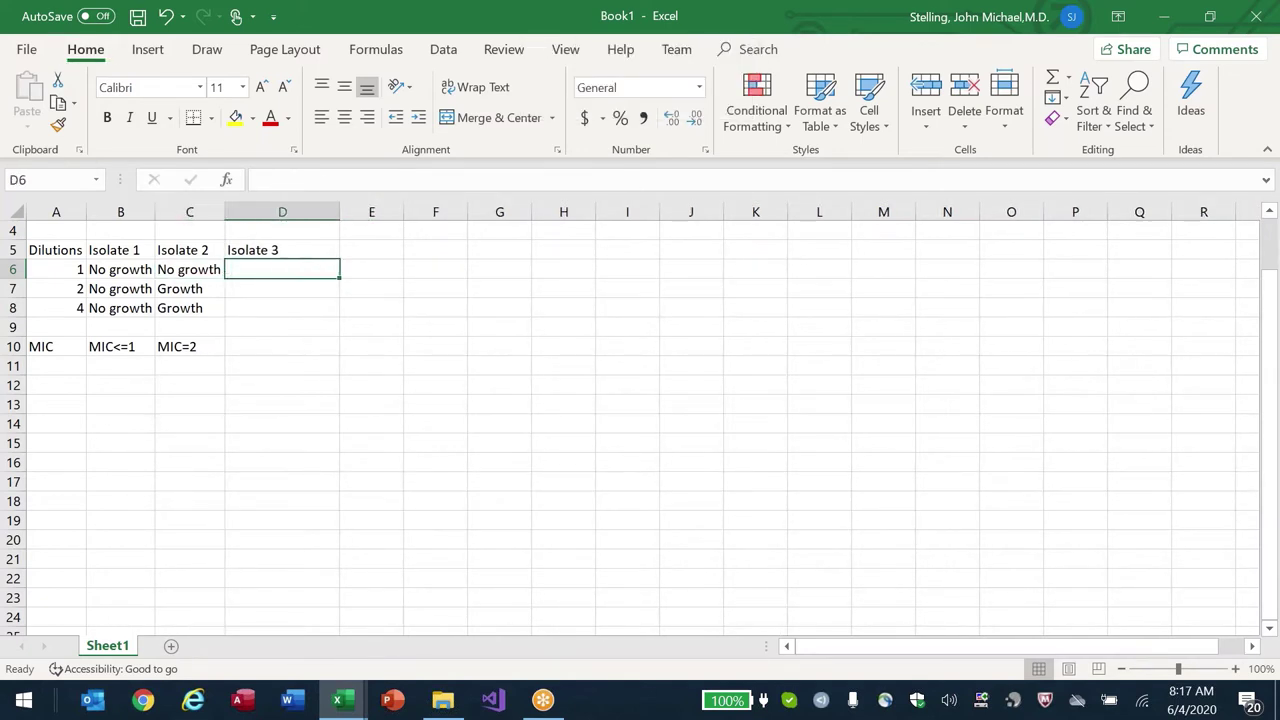
- Enter Growth for all three dilutions of Isolate 3 in D6:D8 and record MIC>4 in D10
type("Gr")
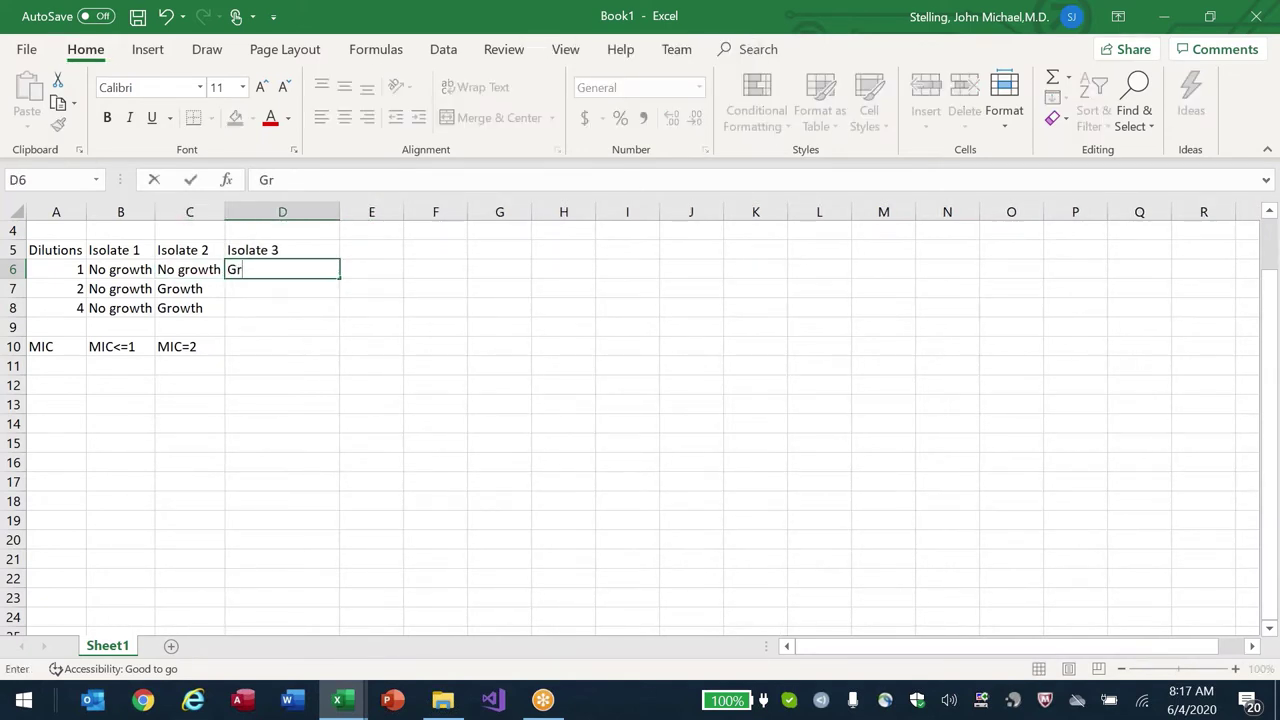
type("owth")
key("Return")
type("Growth")
key("Return")
type("Gr")
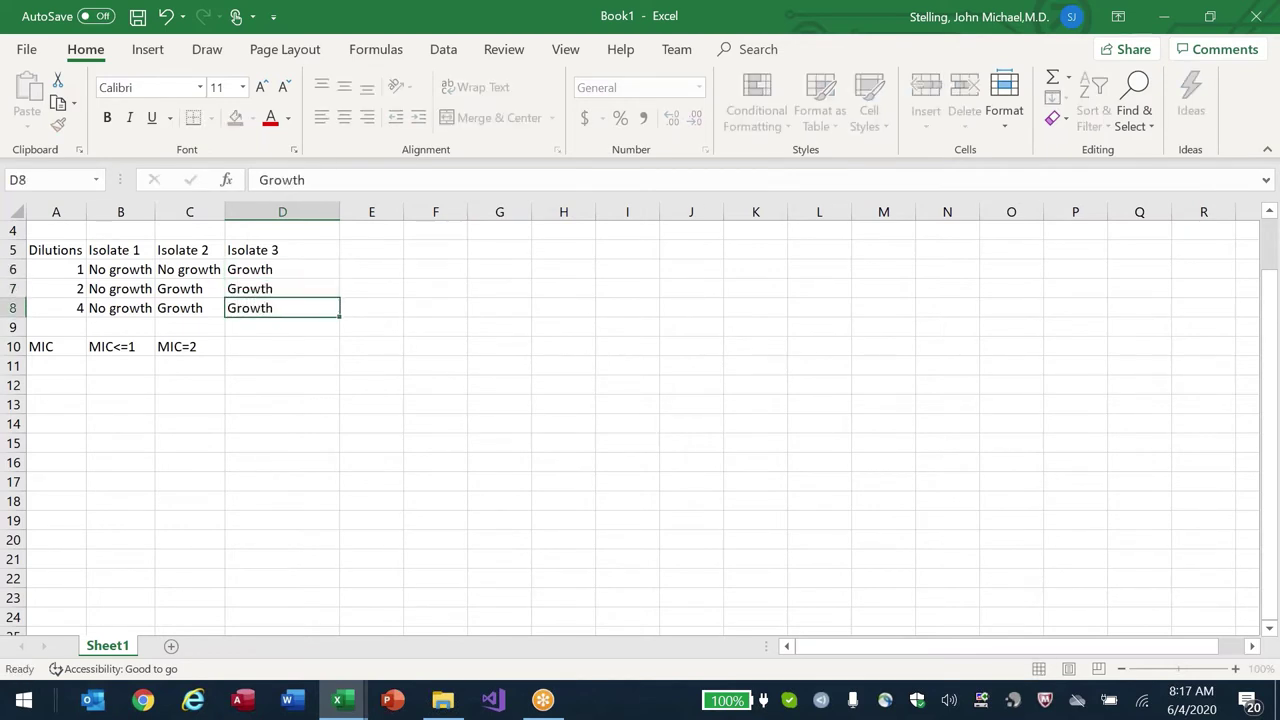
key("Return")
key("Return")
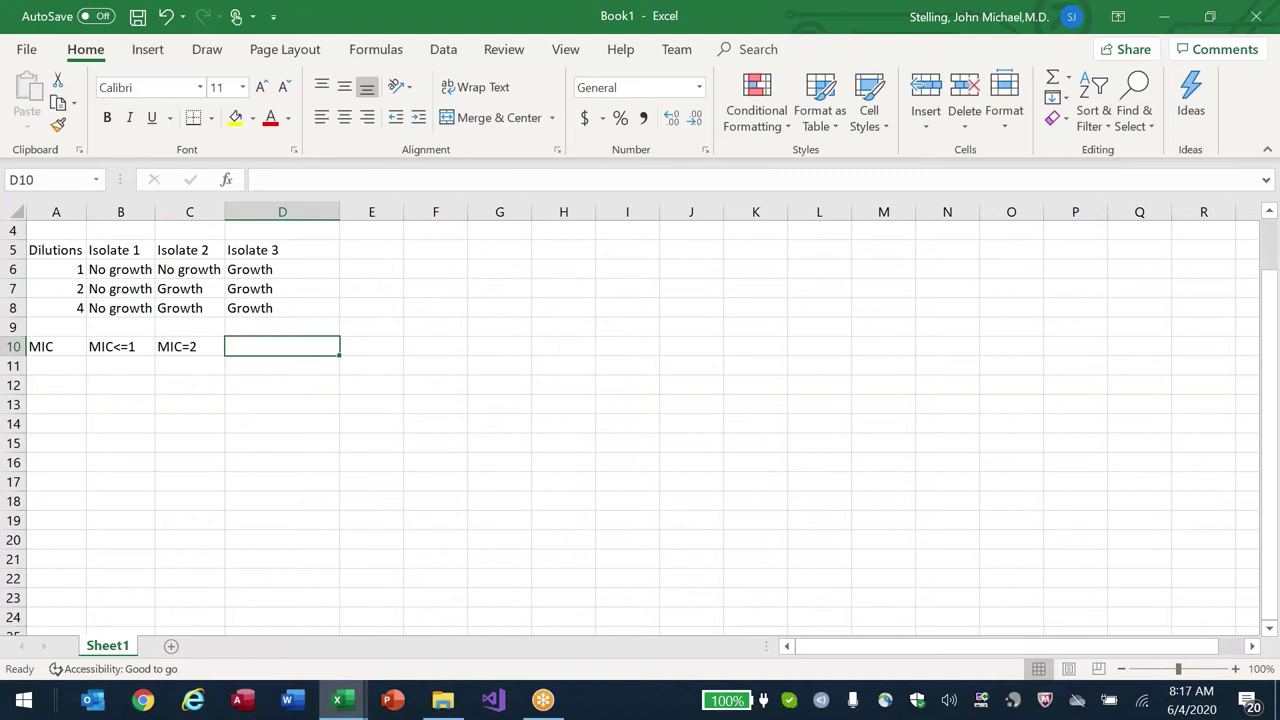
type("MIC>4")
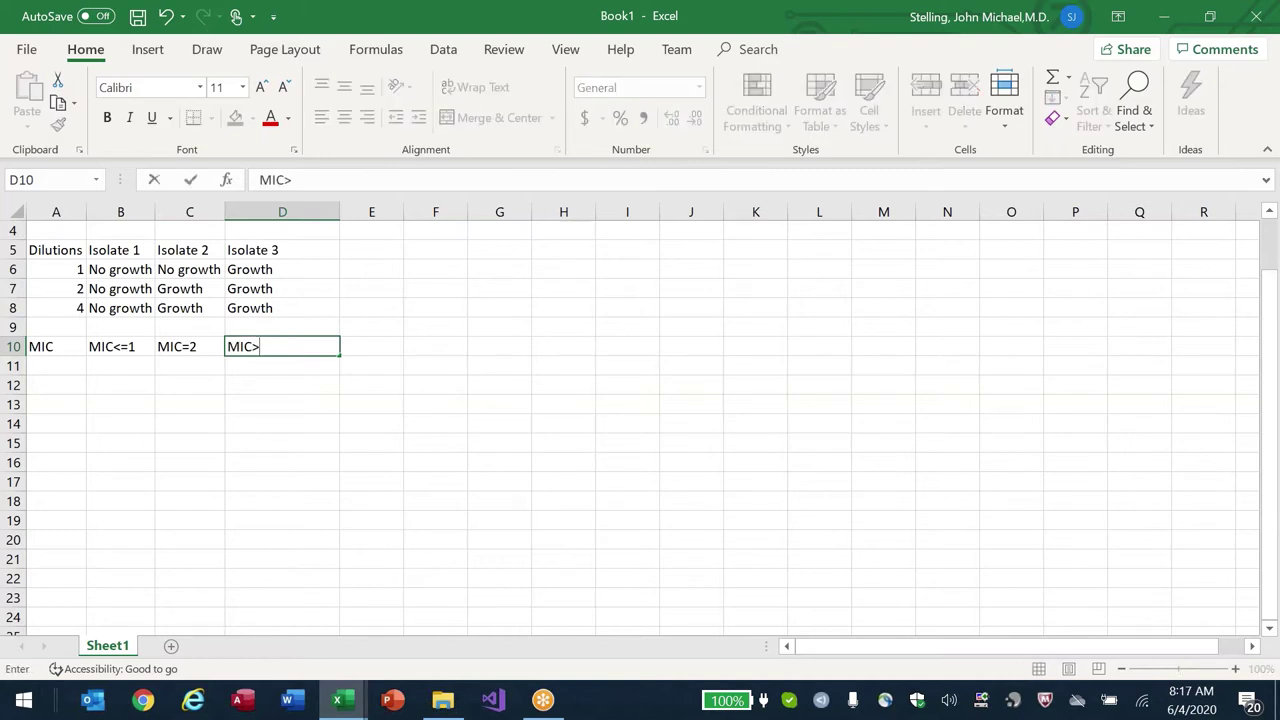
key("Return")
- Label the Isolate 3 MIC as Microscan in E10 and add WHONET below it in E11
key("Up")
key("Up")
key("Up")
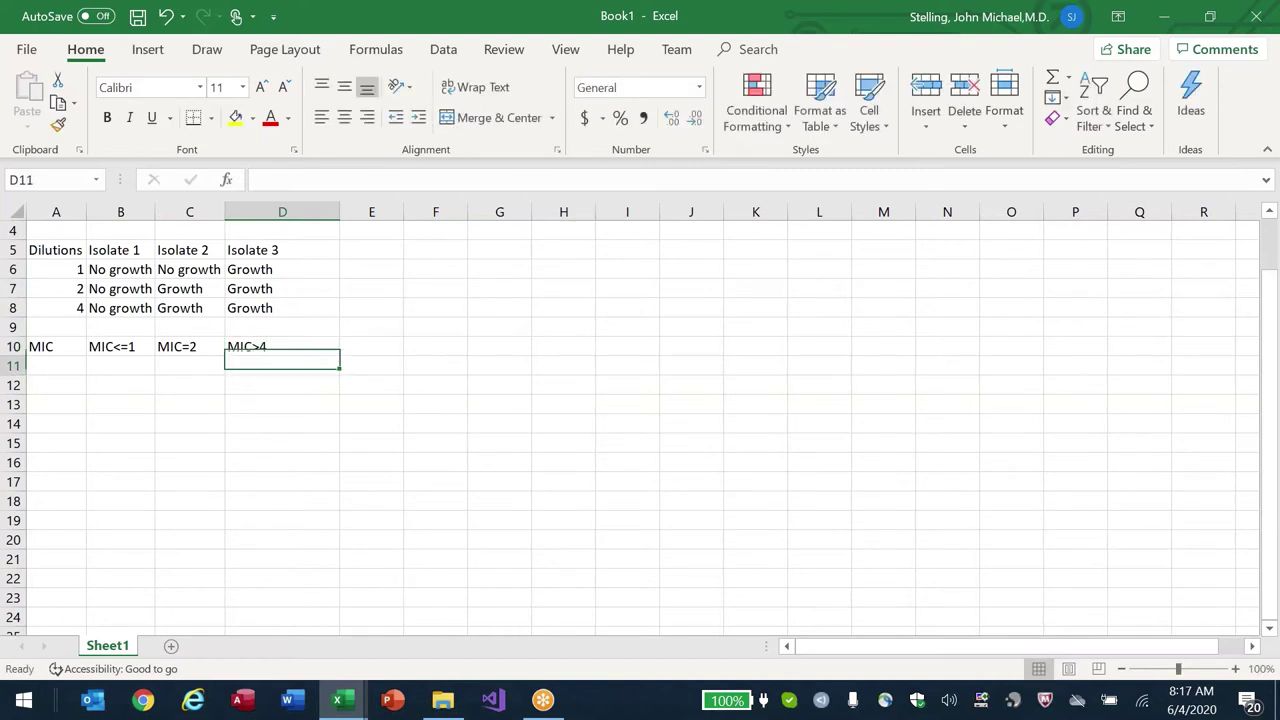
left_click(282, 327)
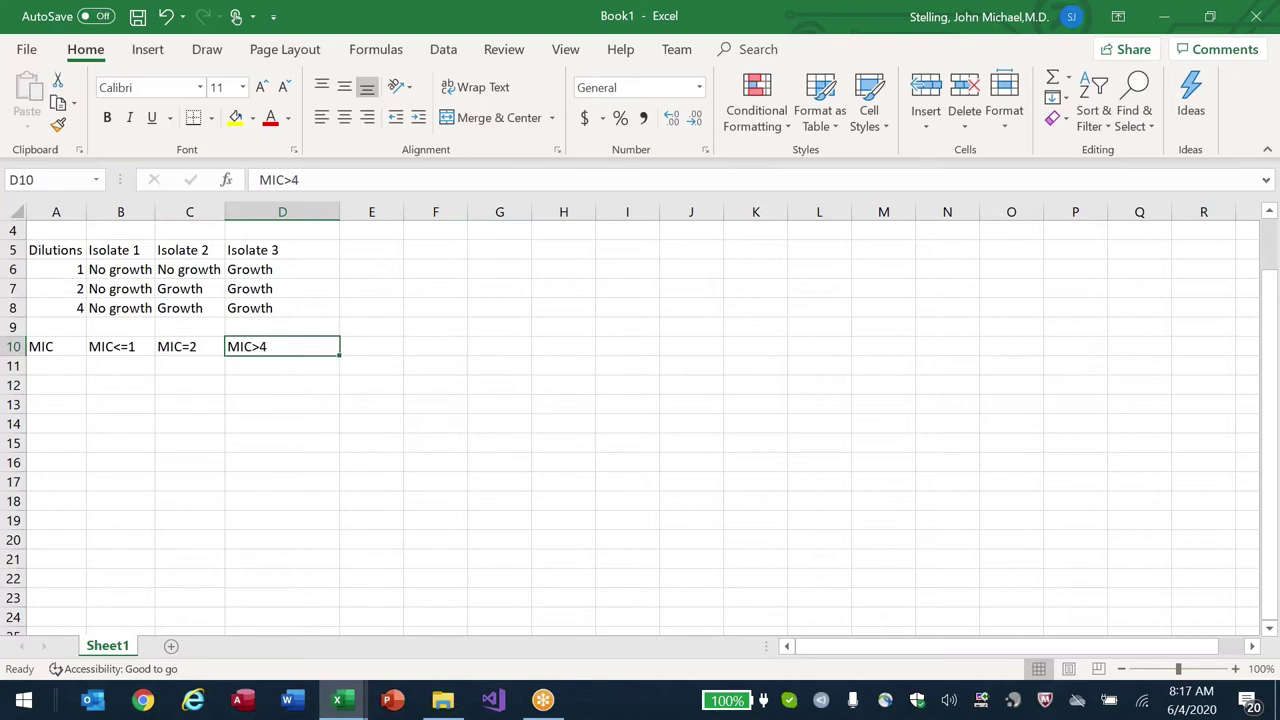
left_click(371, 346)
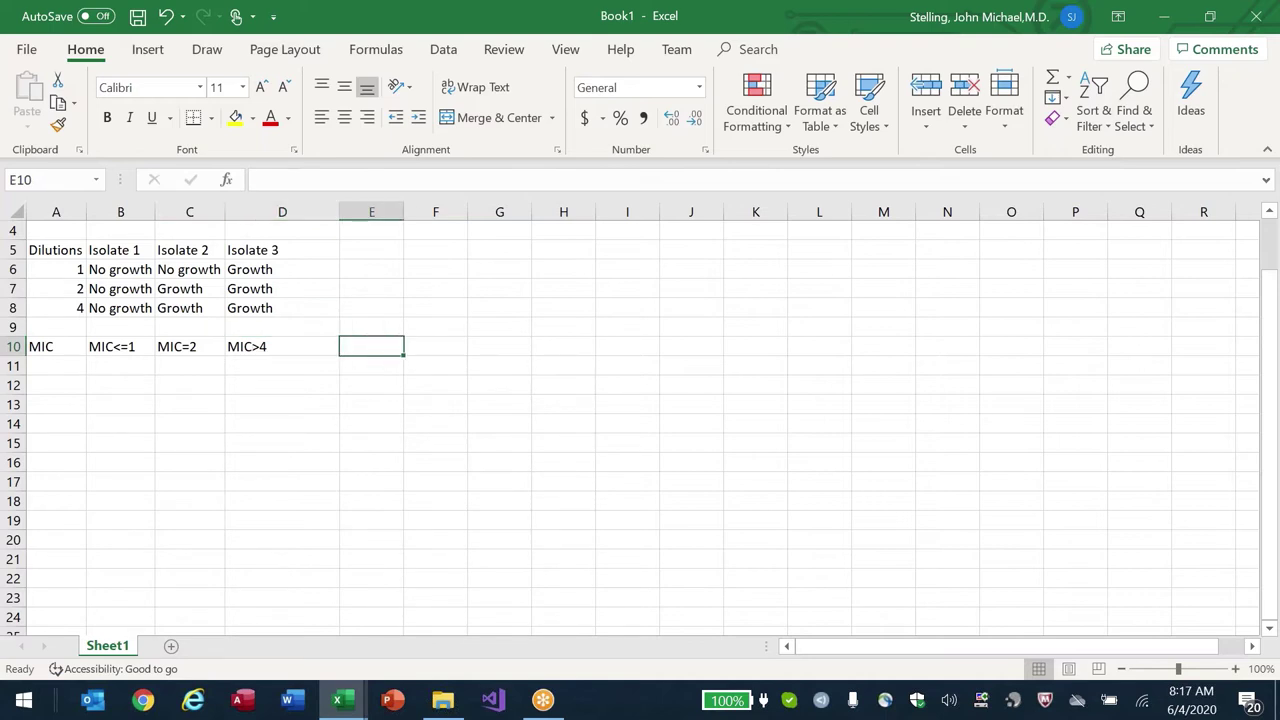
type("Microscan")
key("Return")
left_click(371, 346)
left_click(282, 346)
left_click(371, 366)
type("WHONET")
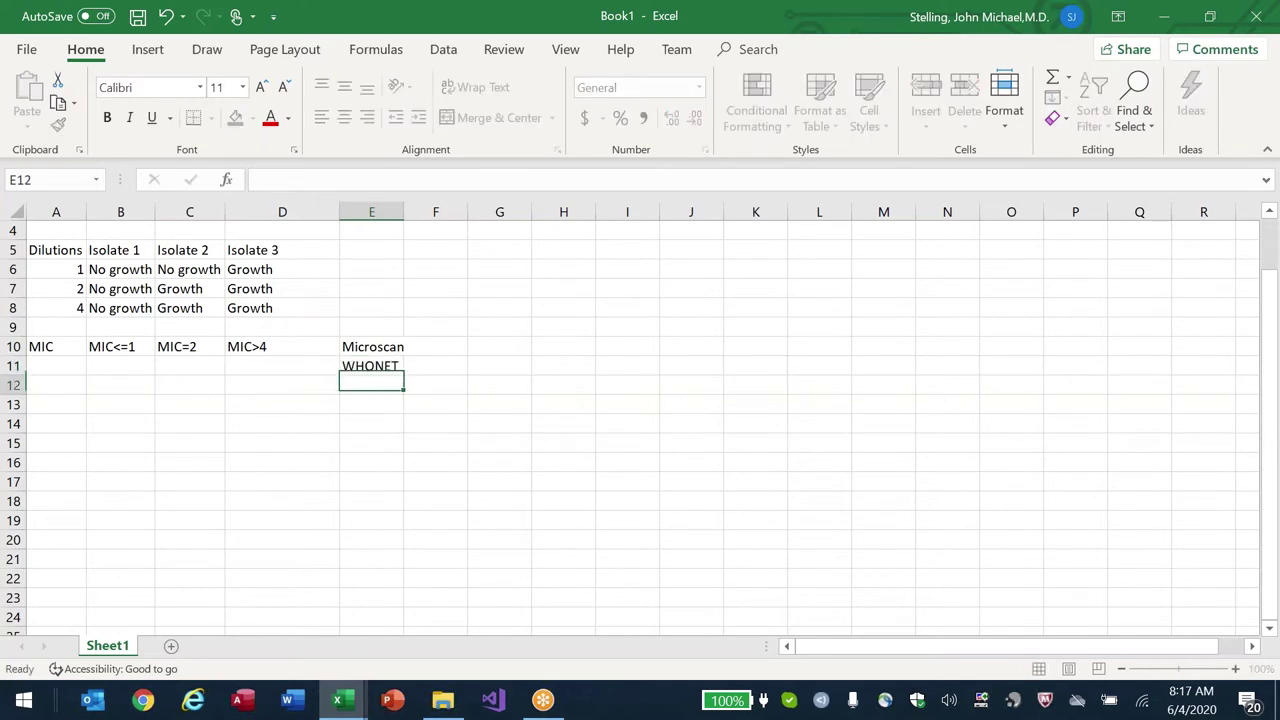
- Copy the MIC>4 value from D10 into D11 beside WHONET
left_click(282, 366)
left_click(282, 346)
key("ctrl+c")
left_click(282, 366)
key("ctrl+v")
left_click(371, 366)
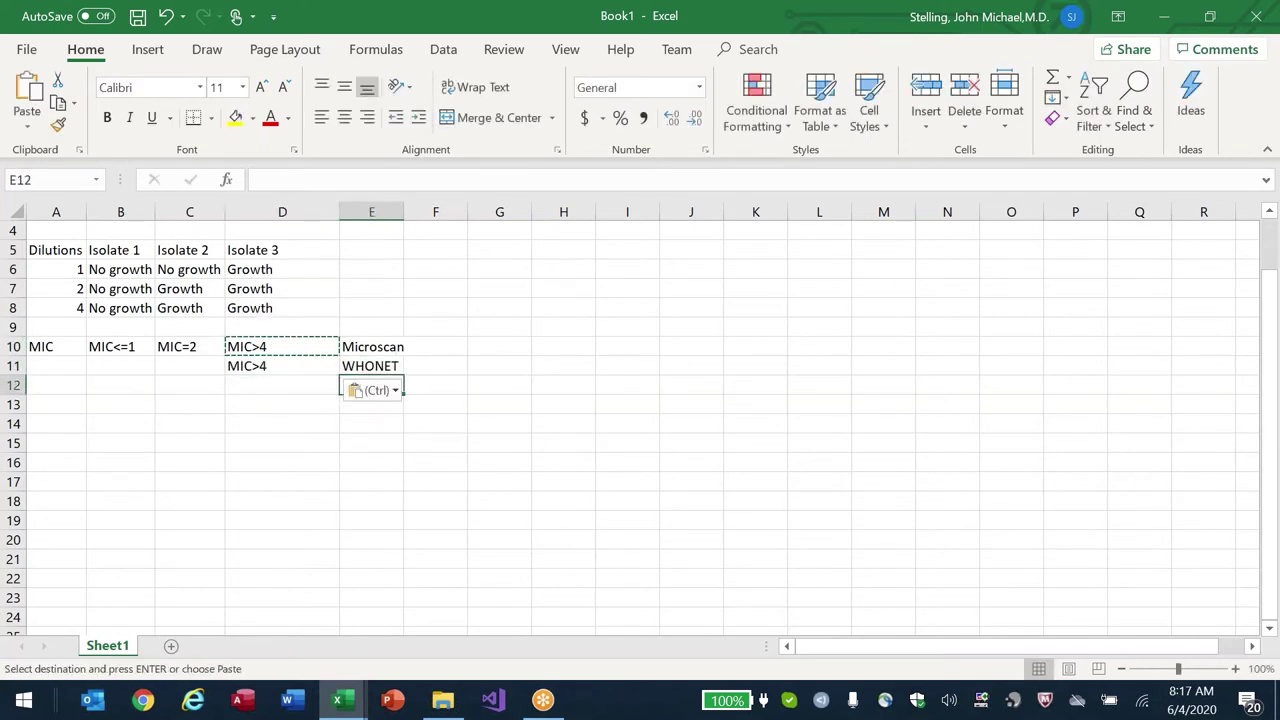
- Add Phoenix in E12 and Etest in E13, each with MIC>4 beside it in column D
left_click(371, 385)
type("Phoenix")
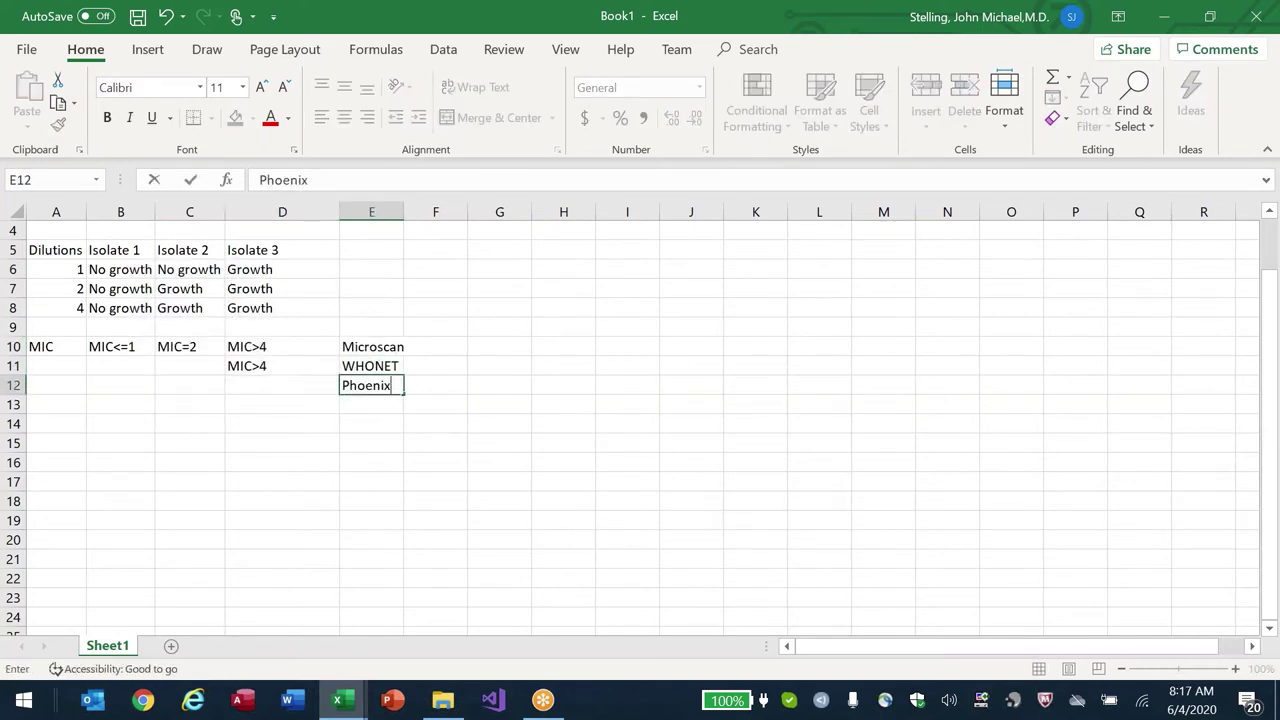
key("ctrl+Return")
left_click(282, 385)
key("ctrl+v")
left_click(371, 404)
type("Etest")
left_click(282, 404)
type("MIC>4")
key("Return")
- Enter Every normal person in the world in E14 with MIC>4 beside it in D14
left_click(371, 424)
type("Every ")
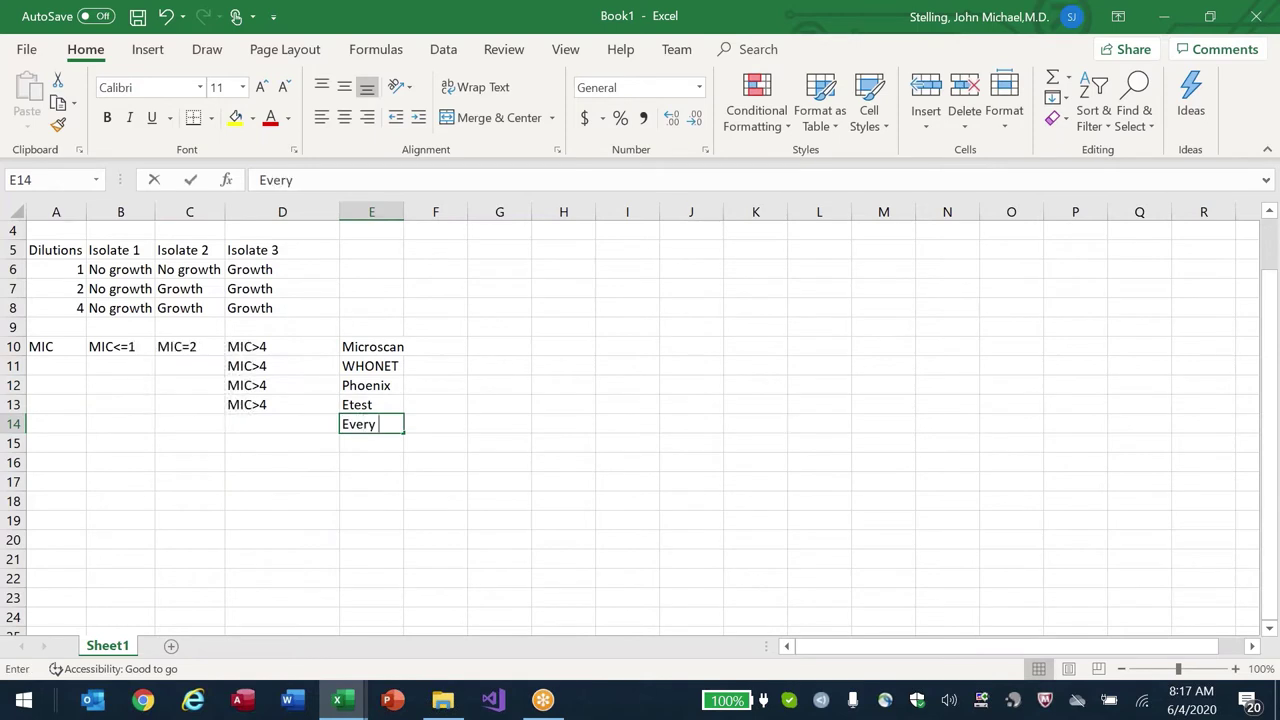
type("normal person i")
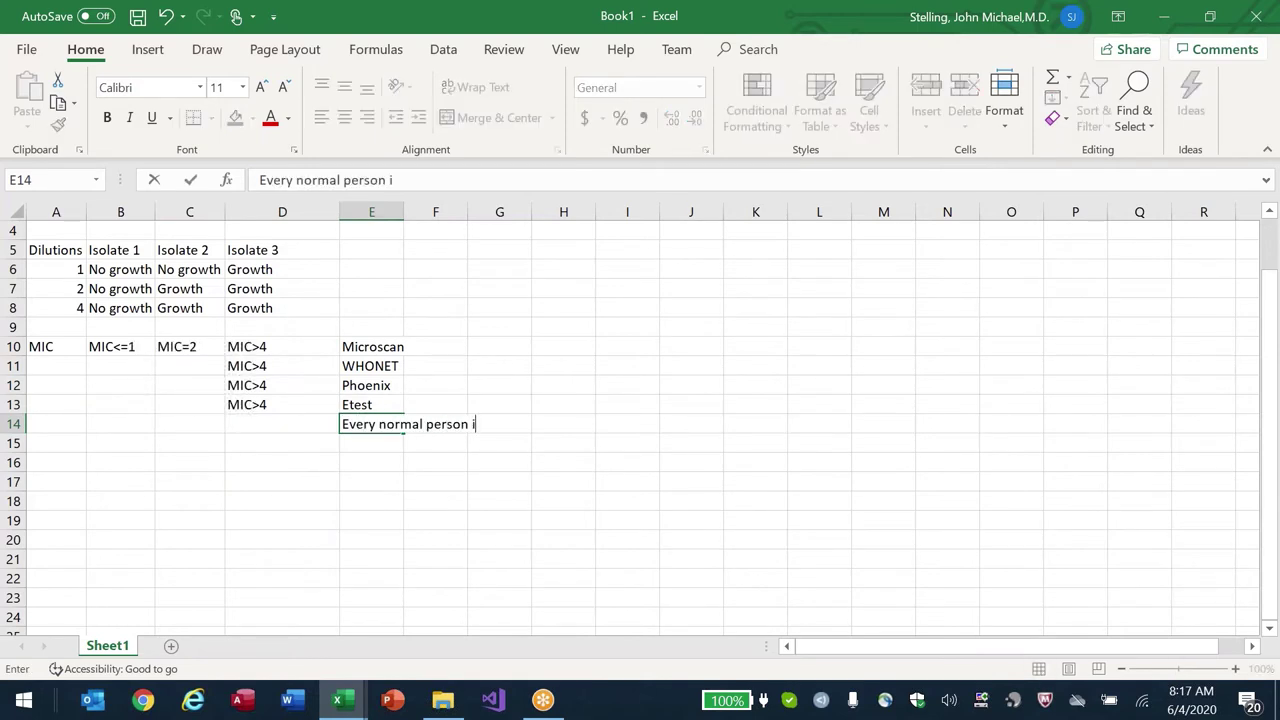
type("n the world")
key("Return")
left_click(250, 424)
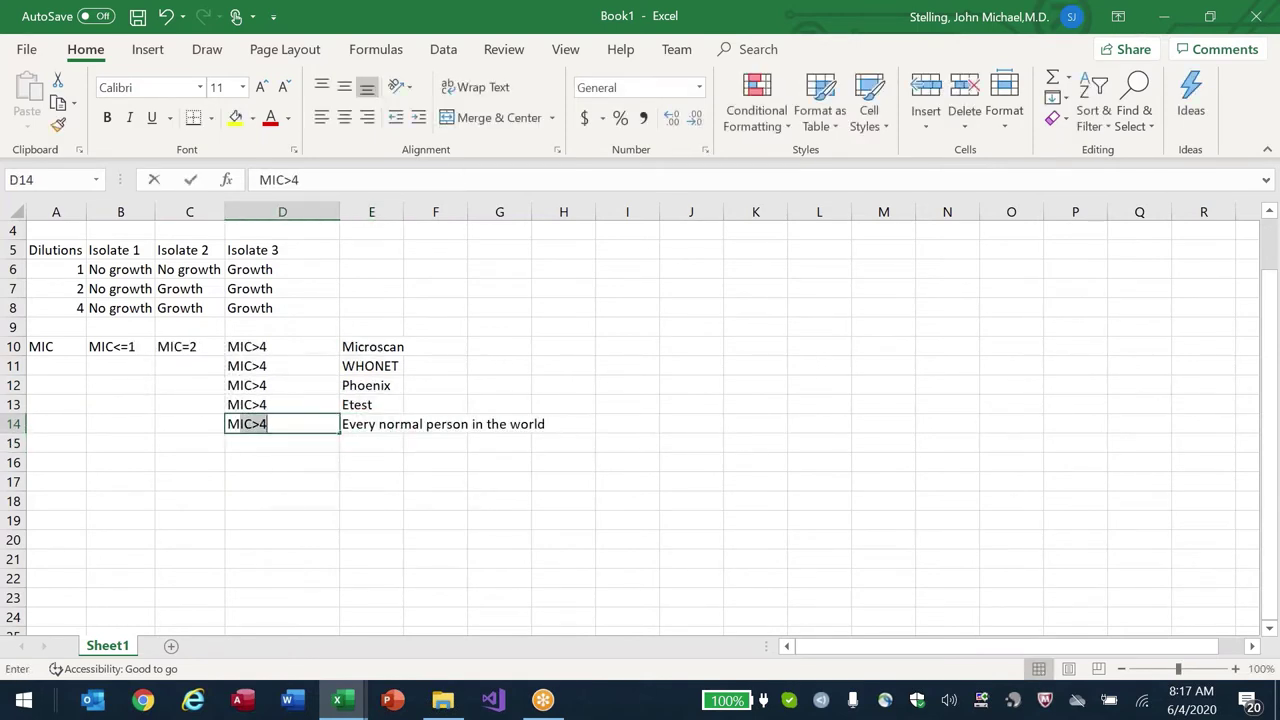
key("Return")
- Add Vitek in E15 and record MIC>=8 beside it in D15
left_click(371, 443)
type("Vitek")
key("Return")
left_click(282, 443)
type("MIC>=8")
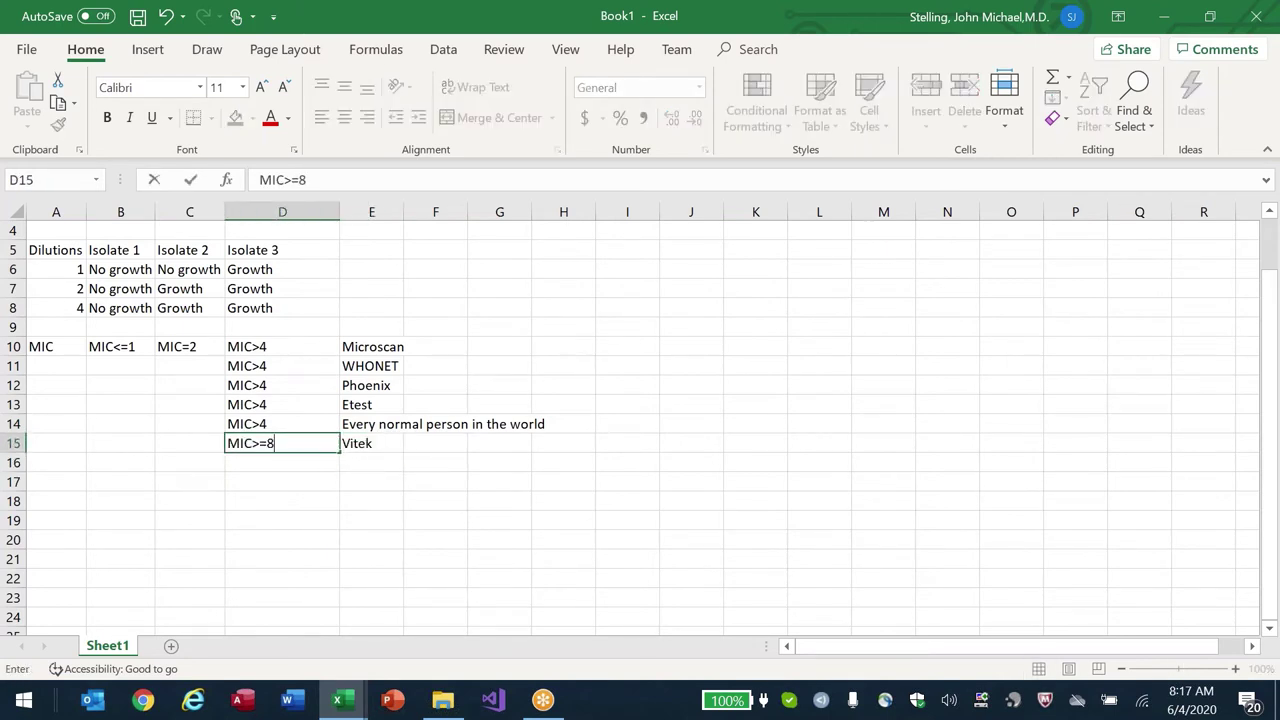
key("Return")
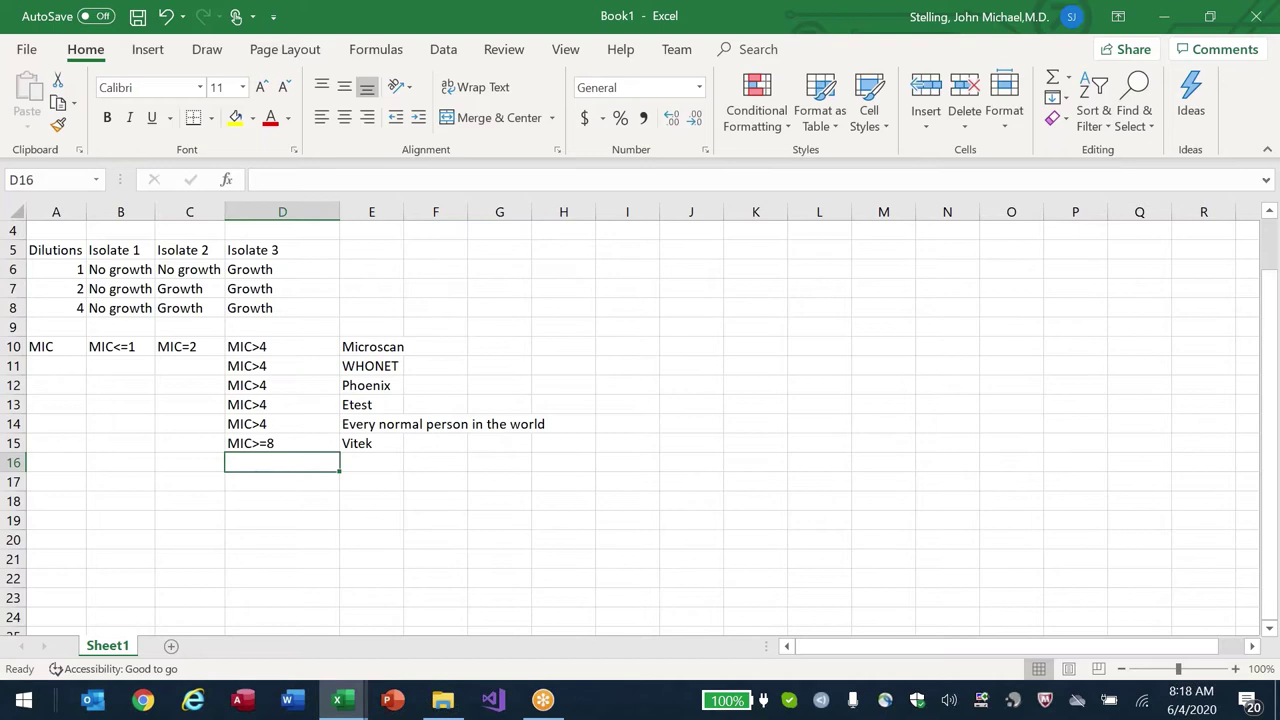
- Make the Vitek MIC in D15 and the MIC above it in D14 bold
left_click(282, 443)
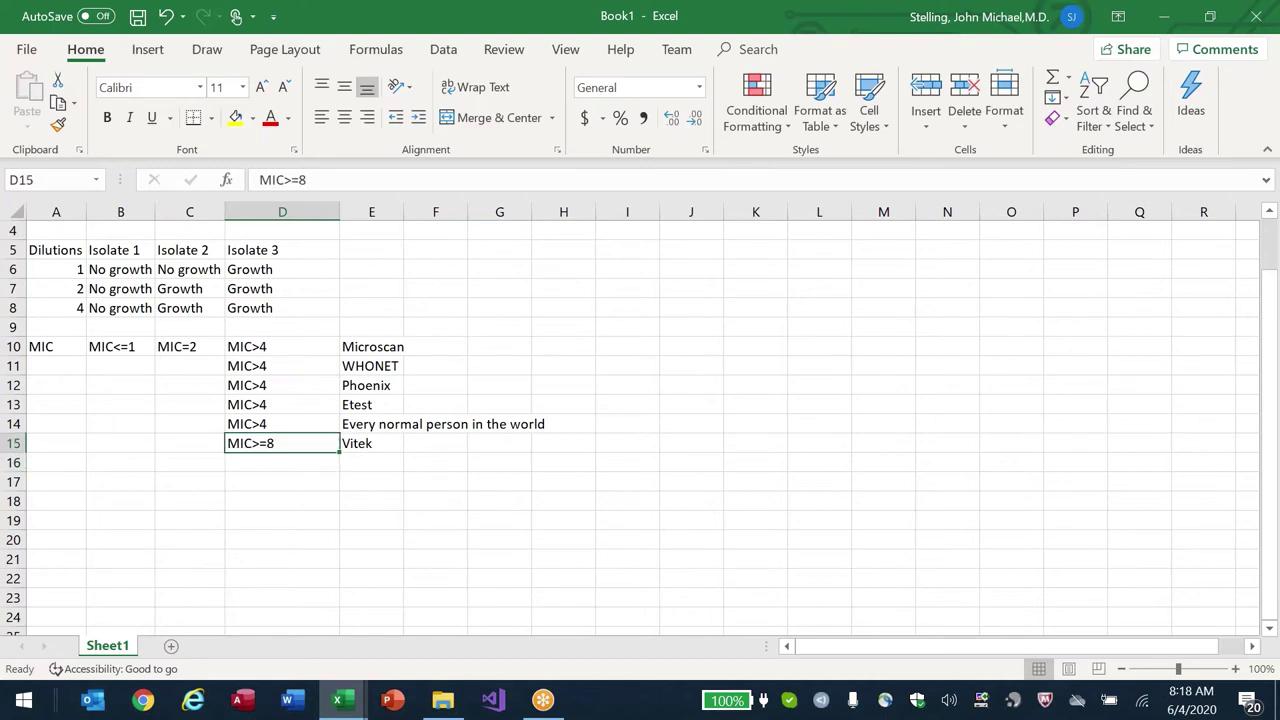
key("ctrl+b")
key("Up")
key("ctrl+b")
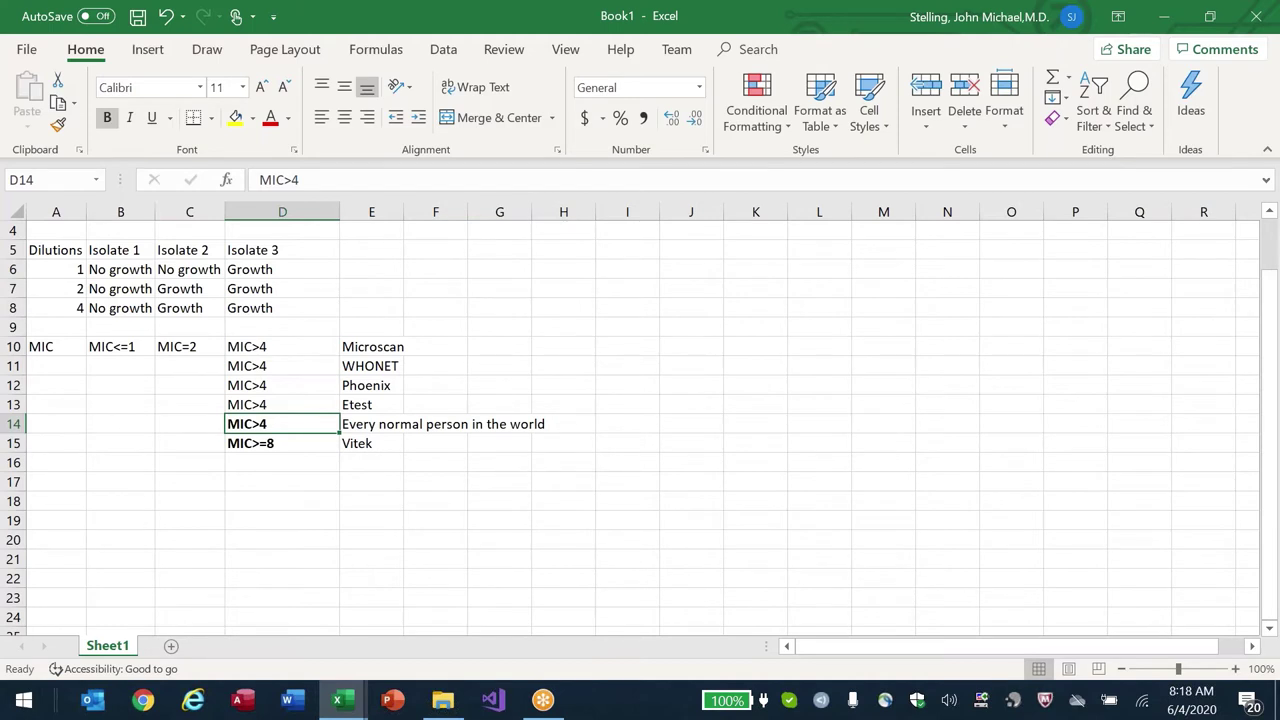
key("Up")
- Compare the Isolate 3 growth results at the tested dilutions with the MIC notations listed down to the Vitek entry
left_click(282, 308)
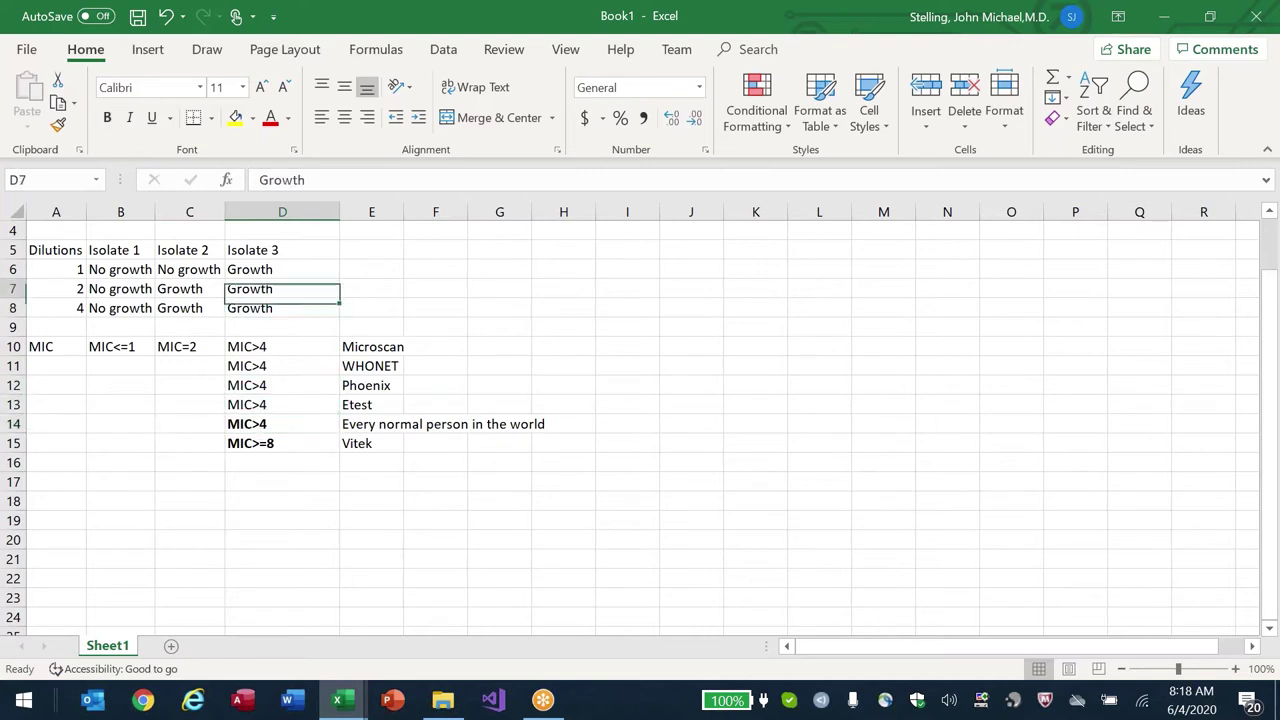
left_click(56, 288)
left_click(120, 308)
left_click(282, 308)
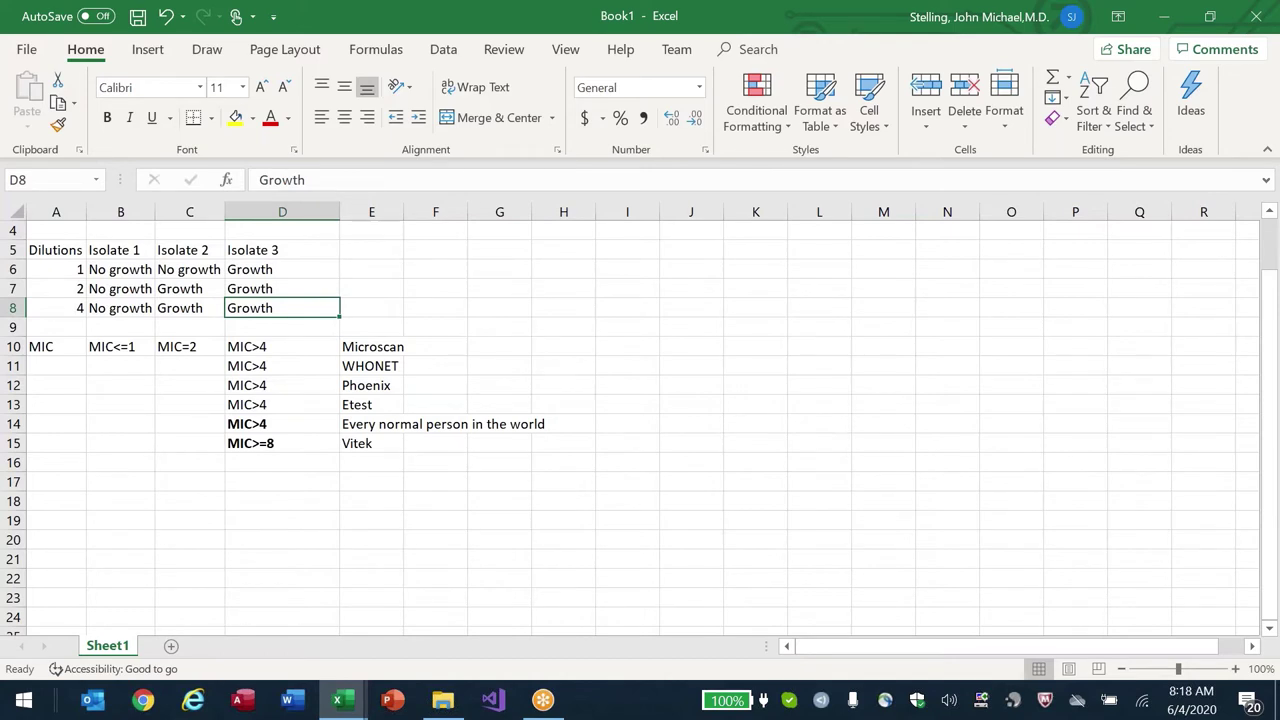
key("Down")
key("Down")
key("Down")
key("Down")
key("Down")
key("Down")
key("Down")
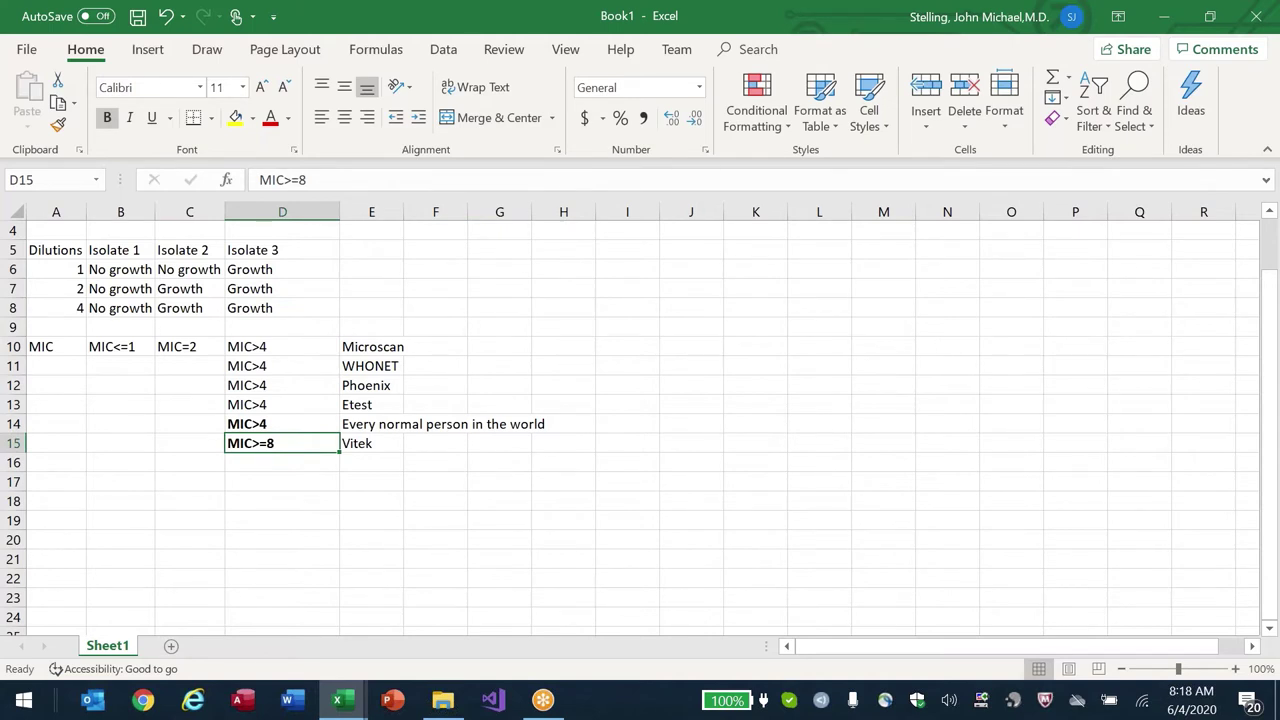
- Make all the Isolate 3 MIC values in D10:D15 bold
key("shift+Up")
key("shift+Up")
key("shift+Up")
key("shift+Up")
key("shift+Up")
key("ctrl+b")
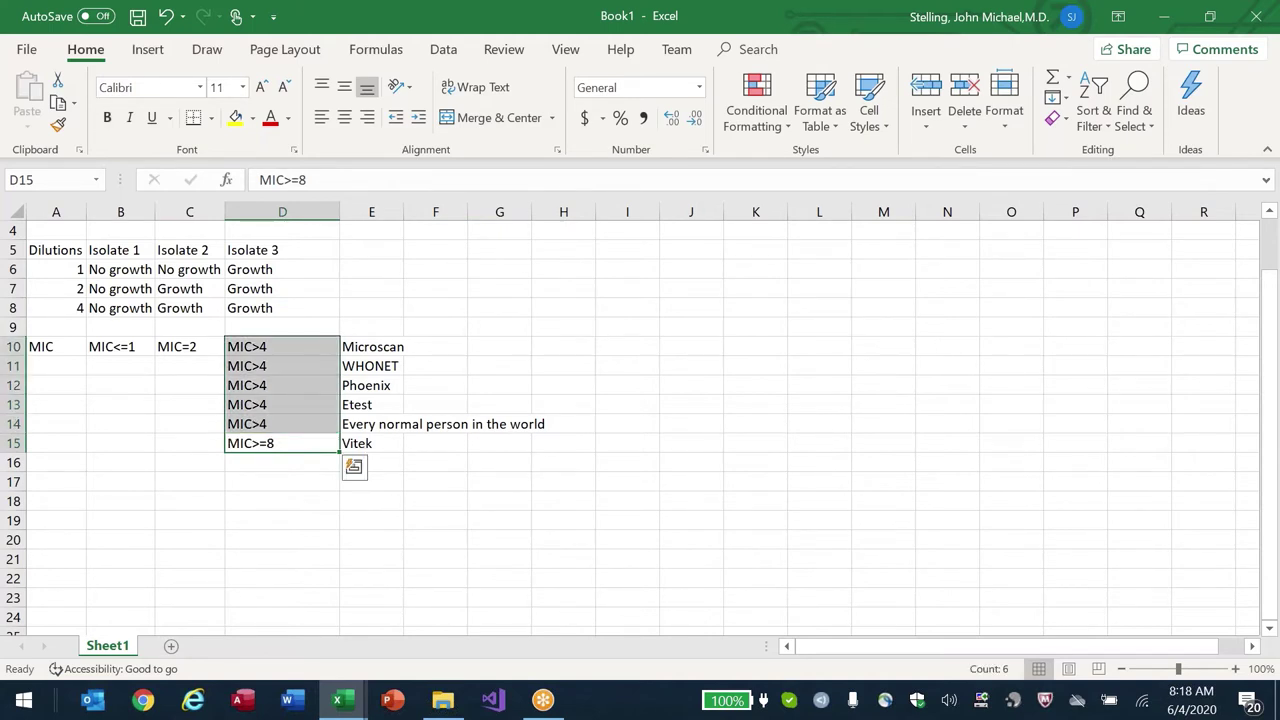
key("ctrl+b")
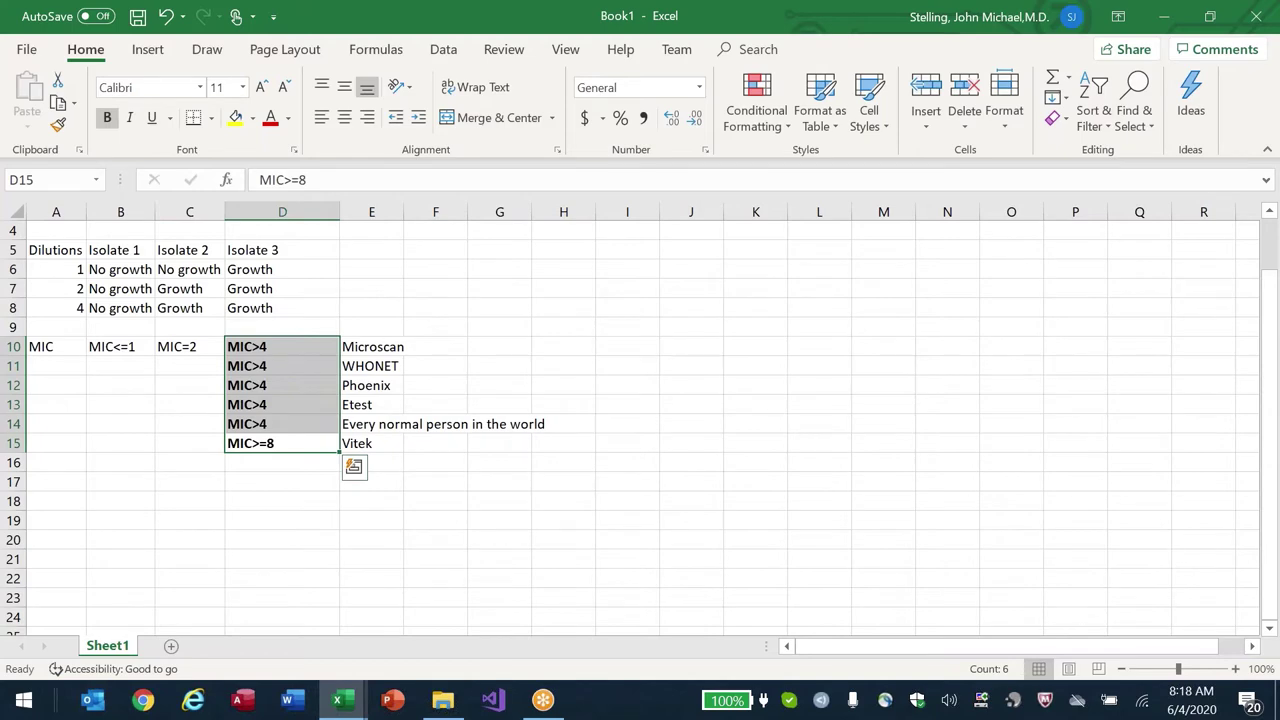
- Switch to the Vitek2-demo-data.txt workbook and examine the levofloxacin result in AO7
key("alt+Tab")
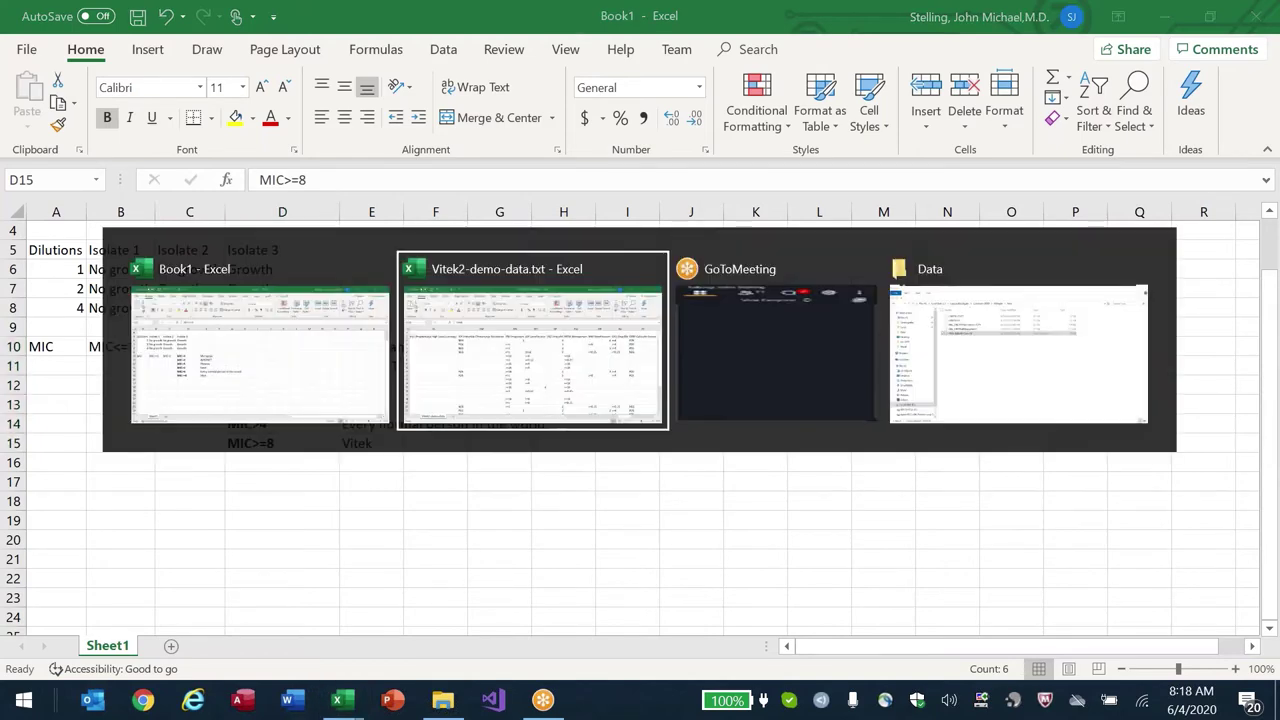
key("Delete")
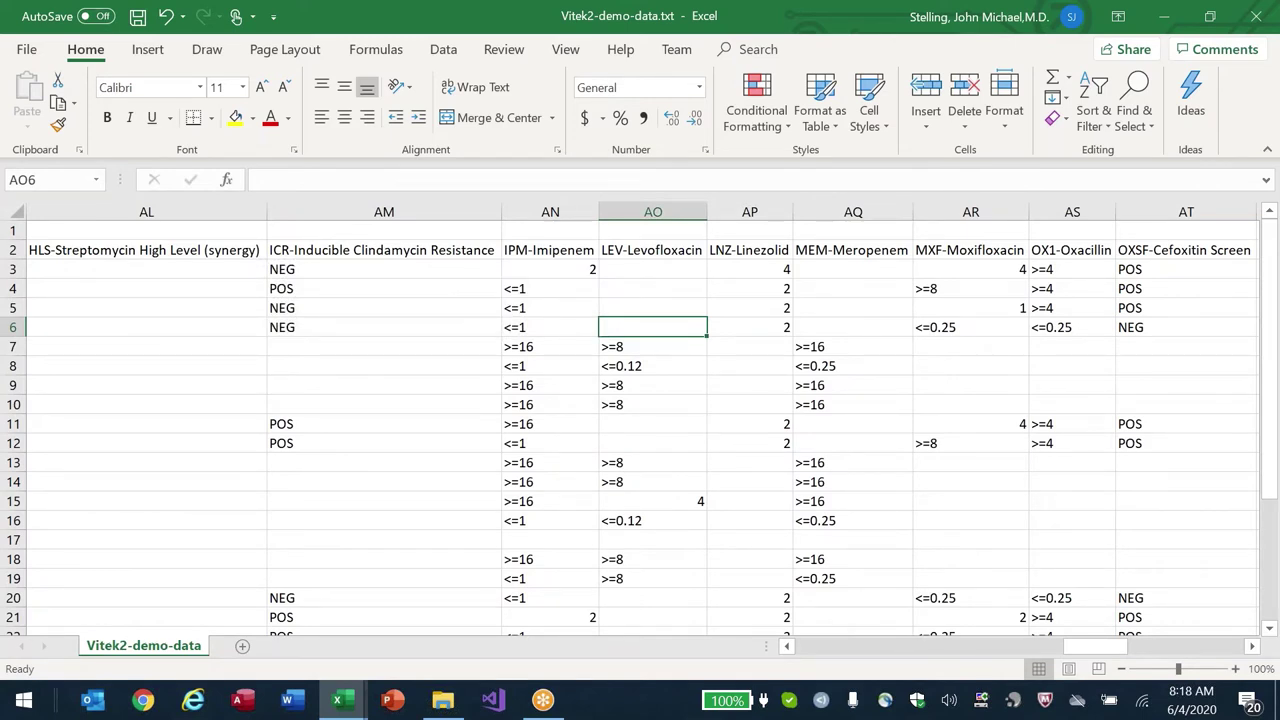
key("Down")
key("ctrl+n")
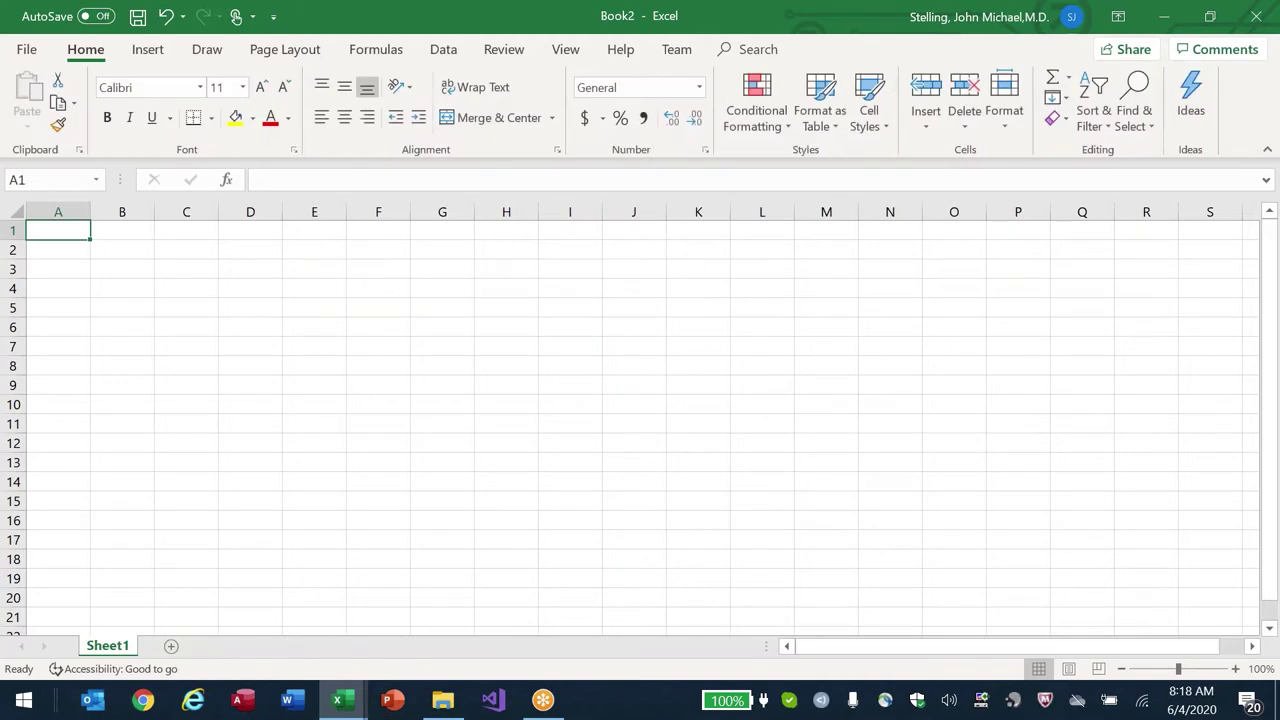
key("ctrl+w")
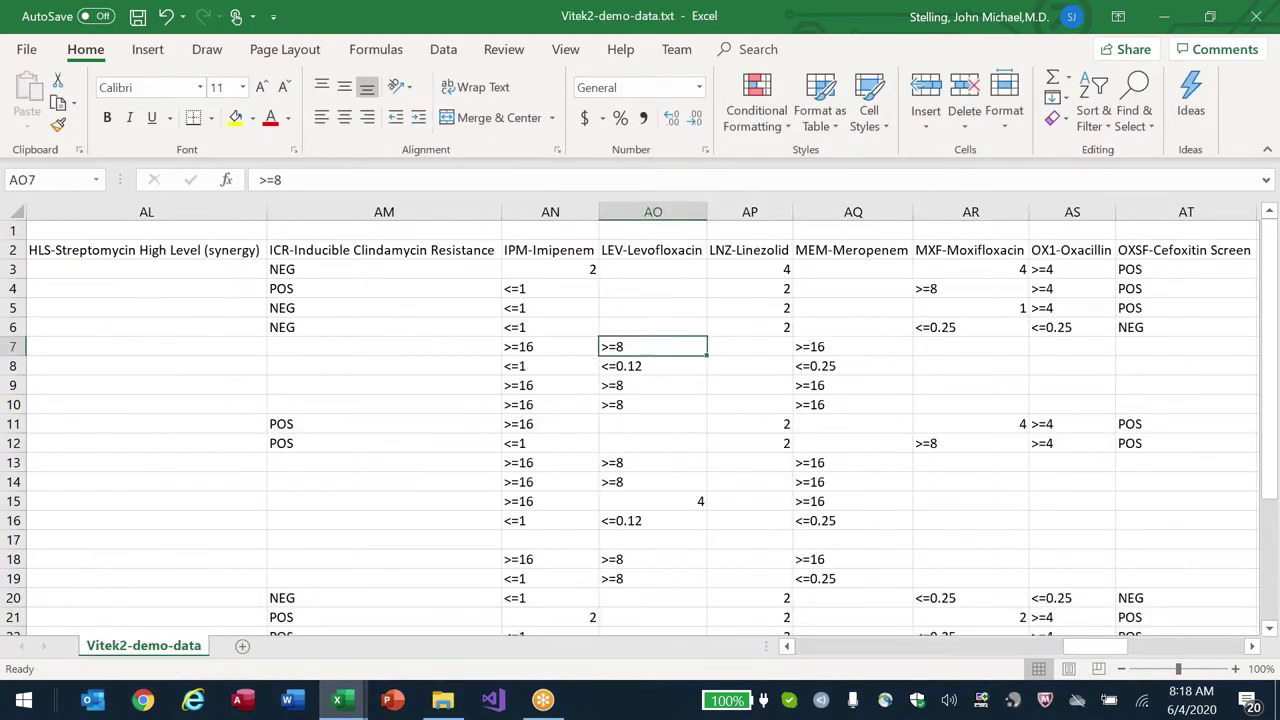
- Make the levofloxacin result in AO7 bold and enter >4 in the cell above it, AO6
key("ctrl+b")
left_click(652, 327)
type(">4")
key("Return")
- Return to the Book1 workbook and compare the Vitek MIC in D15 with the notation above it in D14
key("alt+Tab")
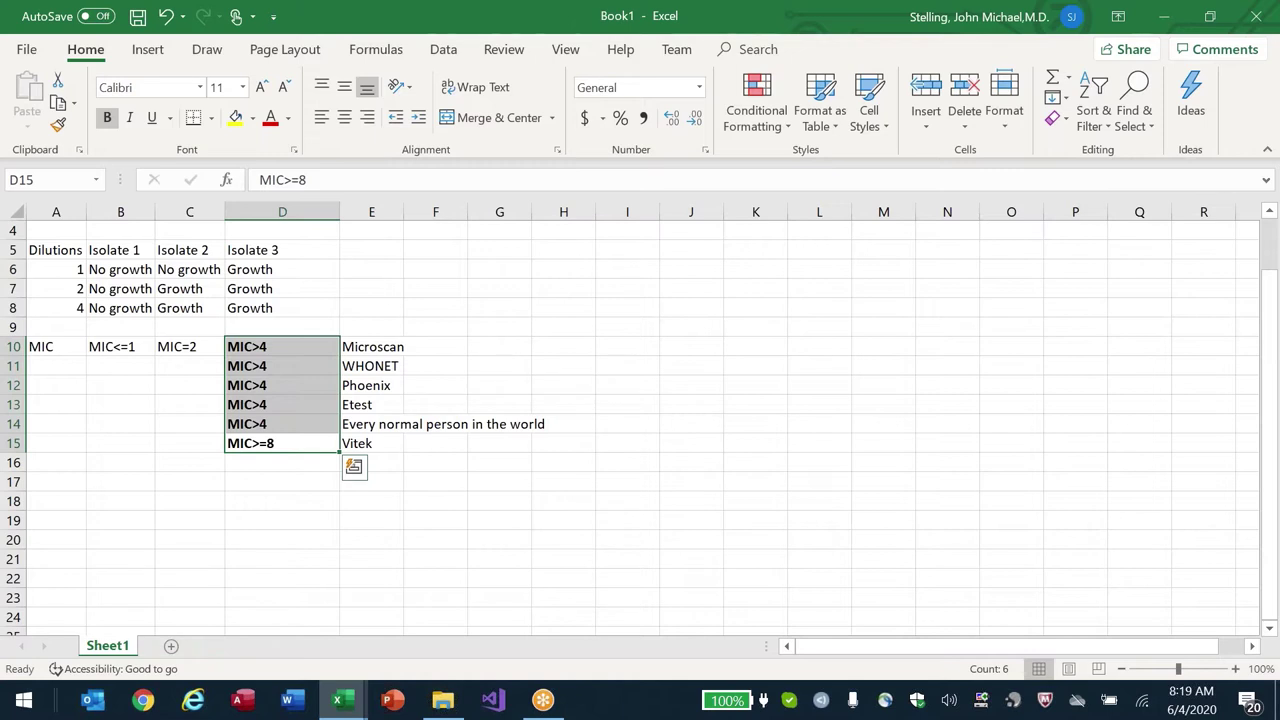
left_click(282, 443)
left_click(282, 424)
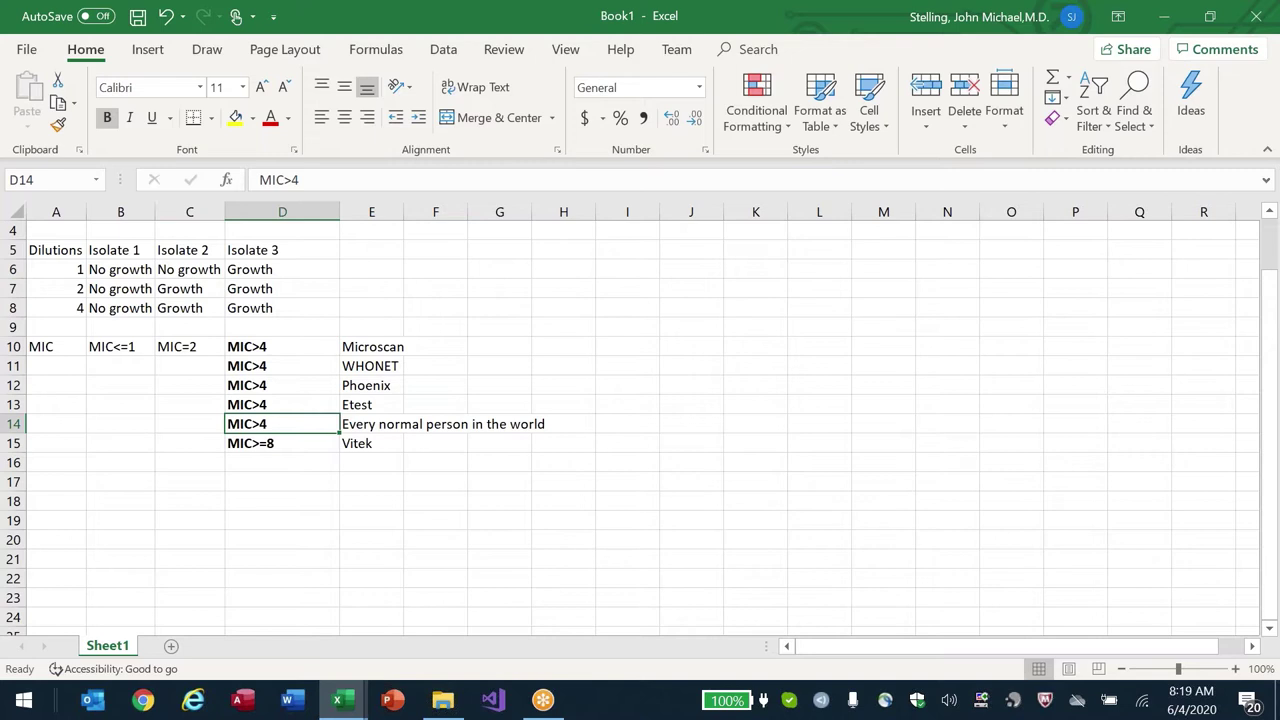
- Switch to the Vitek2-demo-data.txt workbook and examine the levofloxacin results from the column heading in AO2 down to AO8
key("alt+Tab")
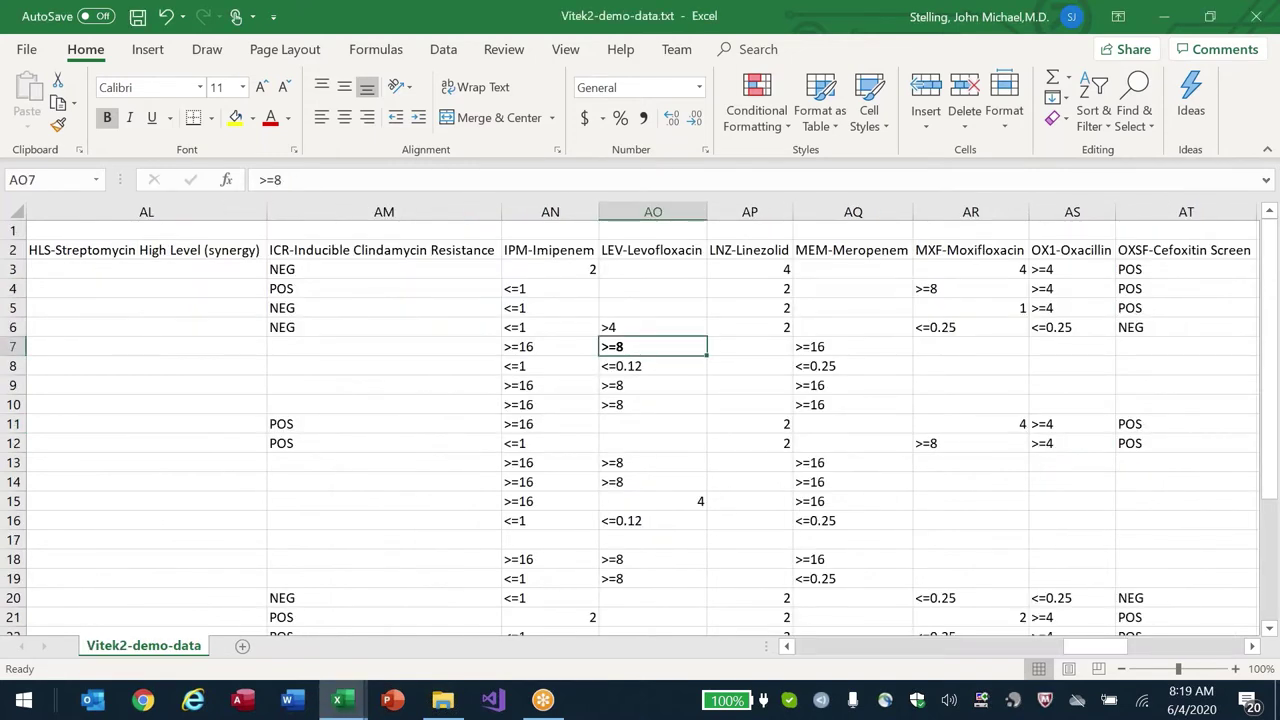
key("alt+Tab")
key("alt+Tab")
left_click(652, 250)
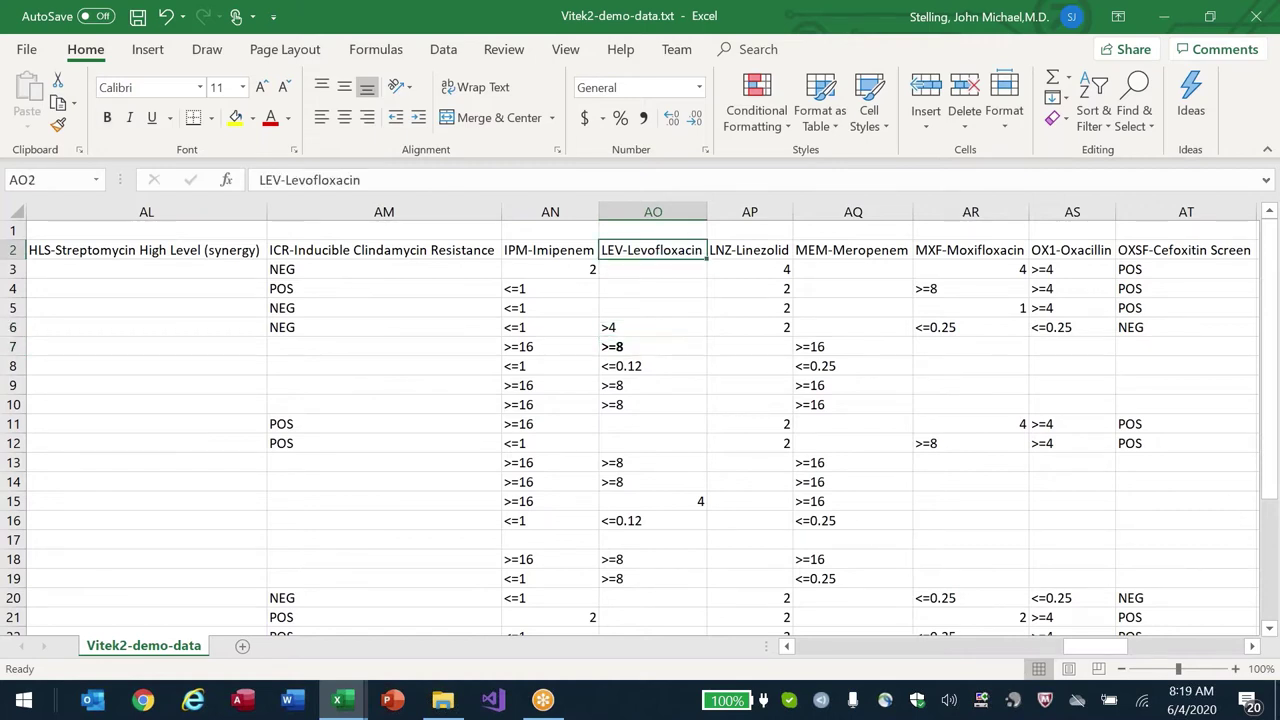
key("Down")
key("Down")
key("Down")
key("Down")
key("Down")
key("Down")
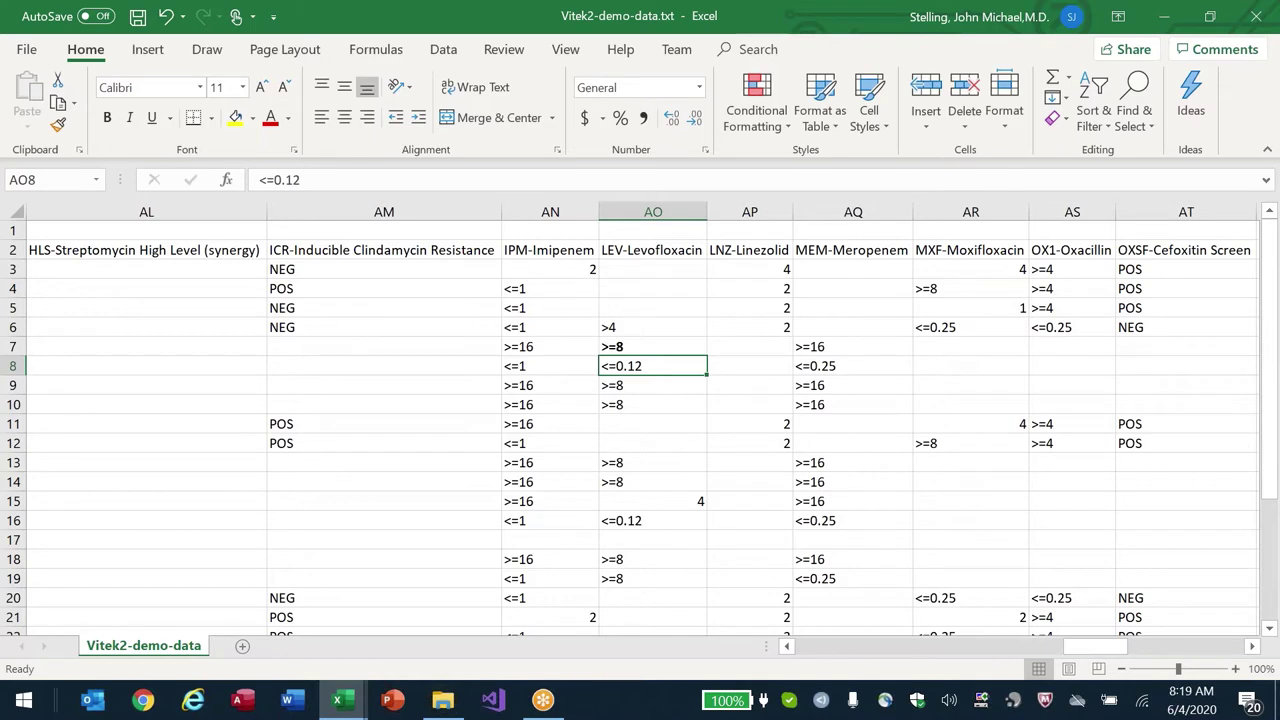
- Try <=0.125 and <=0.13 as the levofloxacin MIC in AO8, and restore it to <=0.12
key("F2")
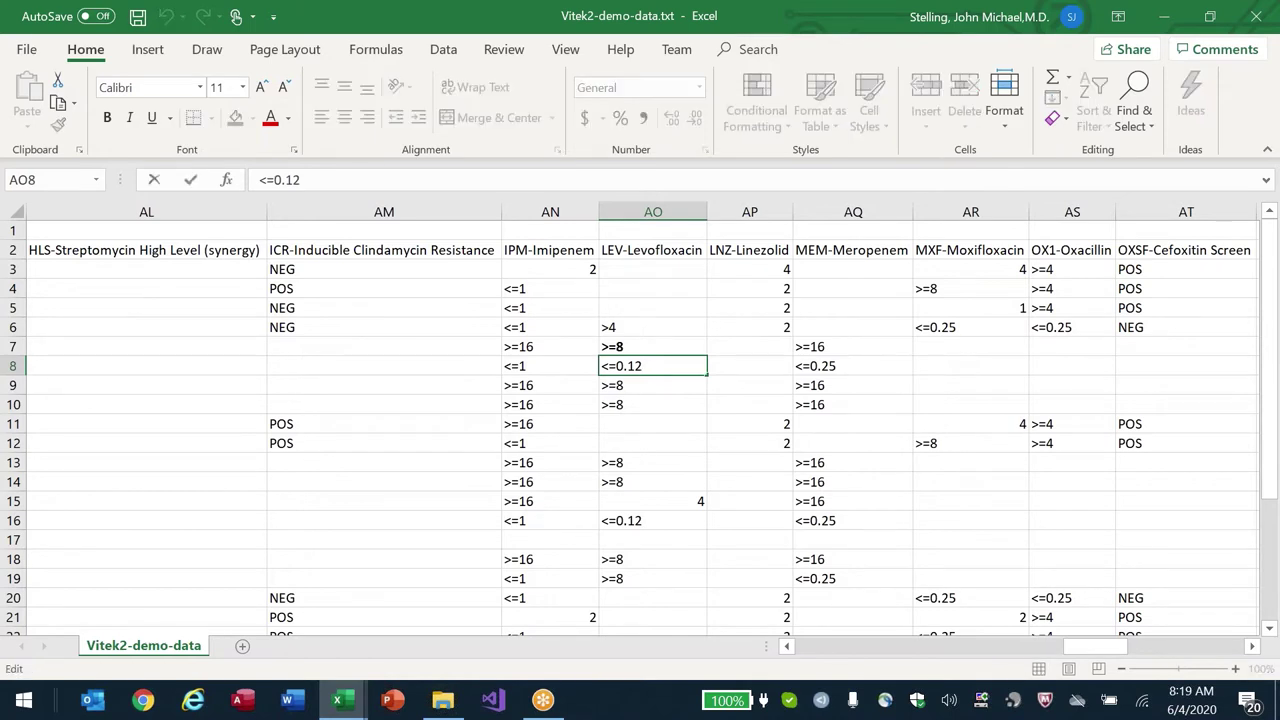
type("5")
key("BackSpace")
key("BackSpace")
type("3")
key("BackSpace")
type("2")
key("ctrl+Return")
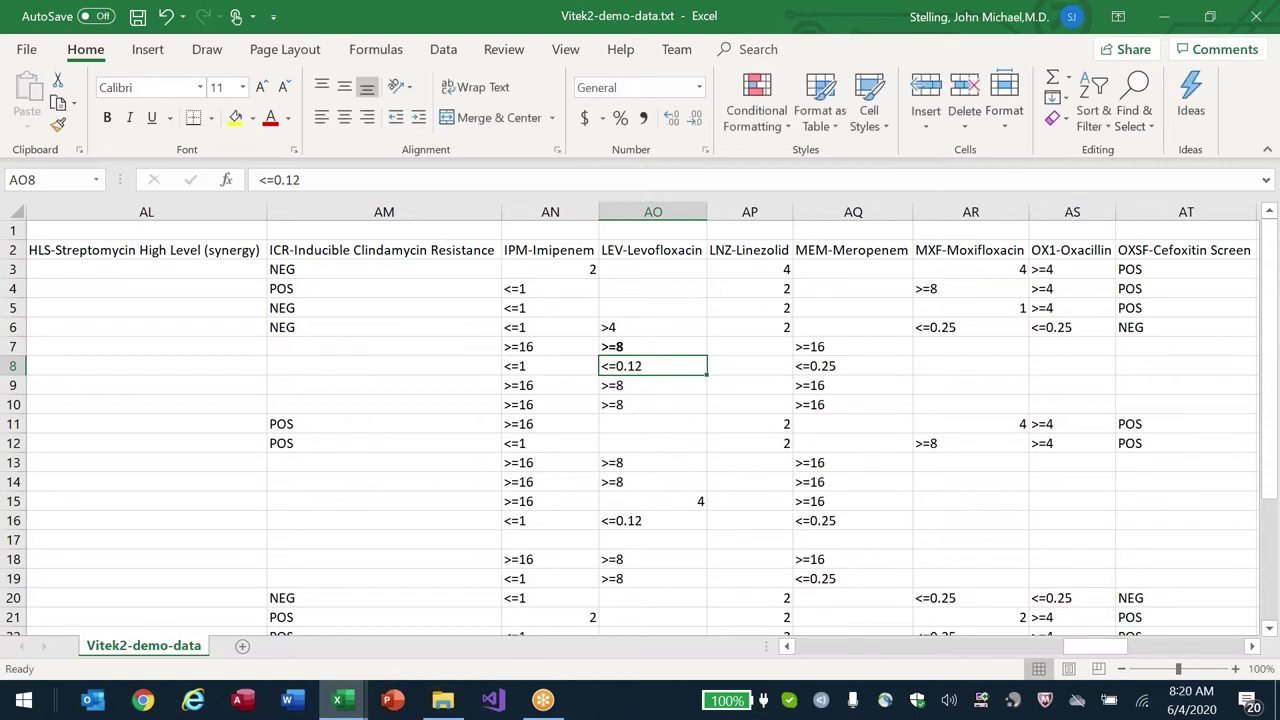
- Set the levofloxacin MIC in AO8 to <=0.125, keeping the workbook open
key("F2")
type("5")
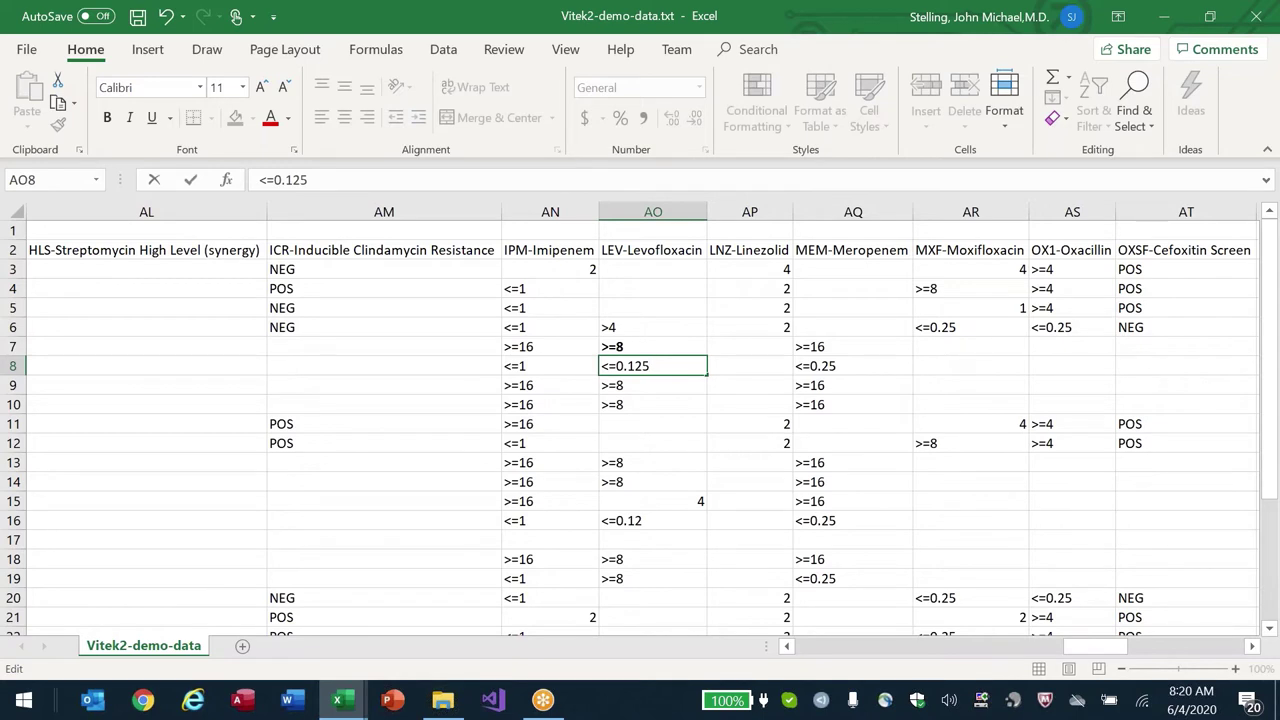
key("alt+F4")
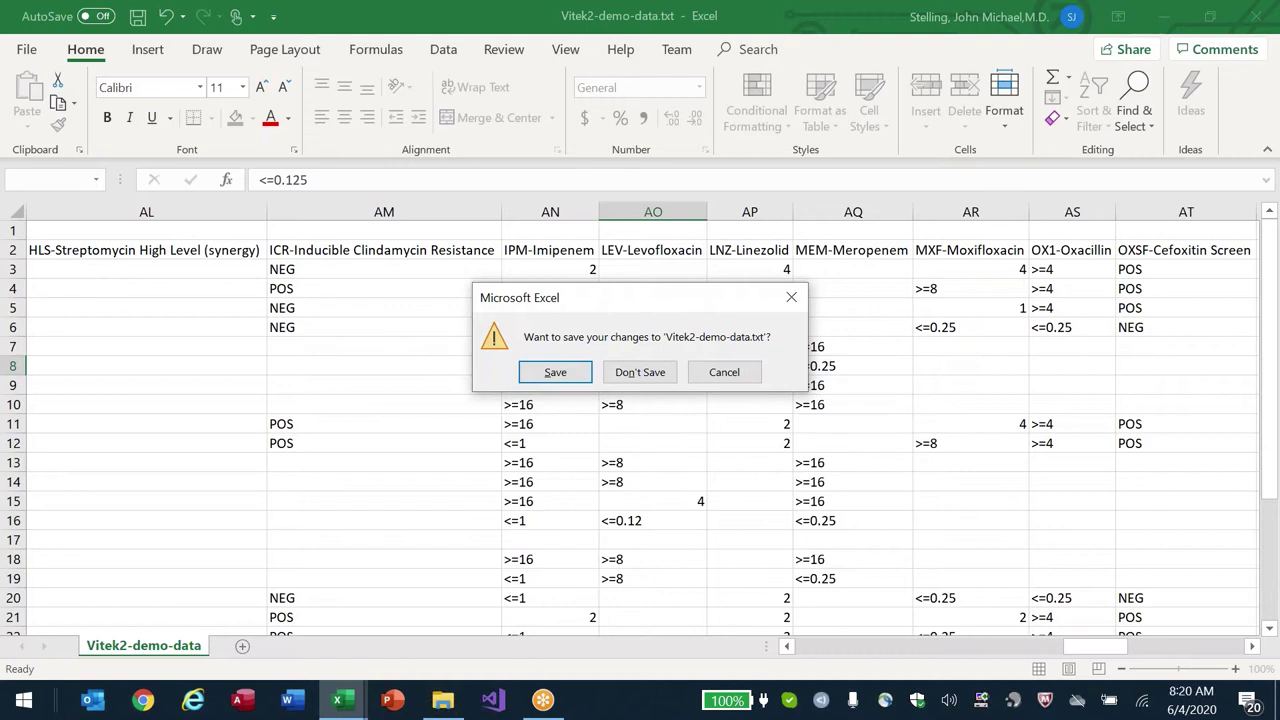
key("Escape")
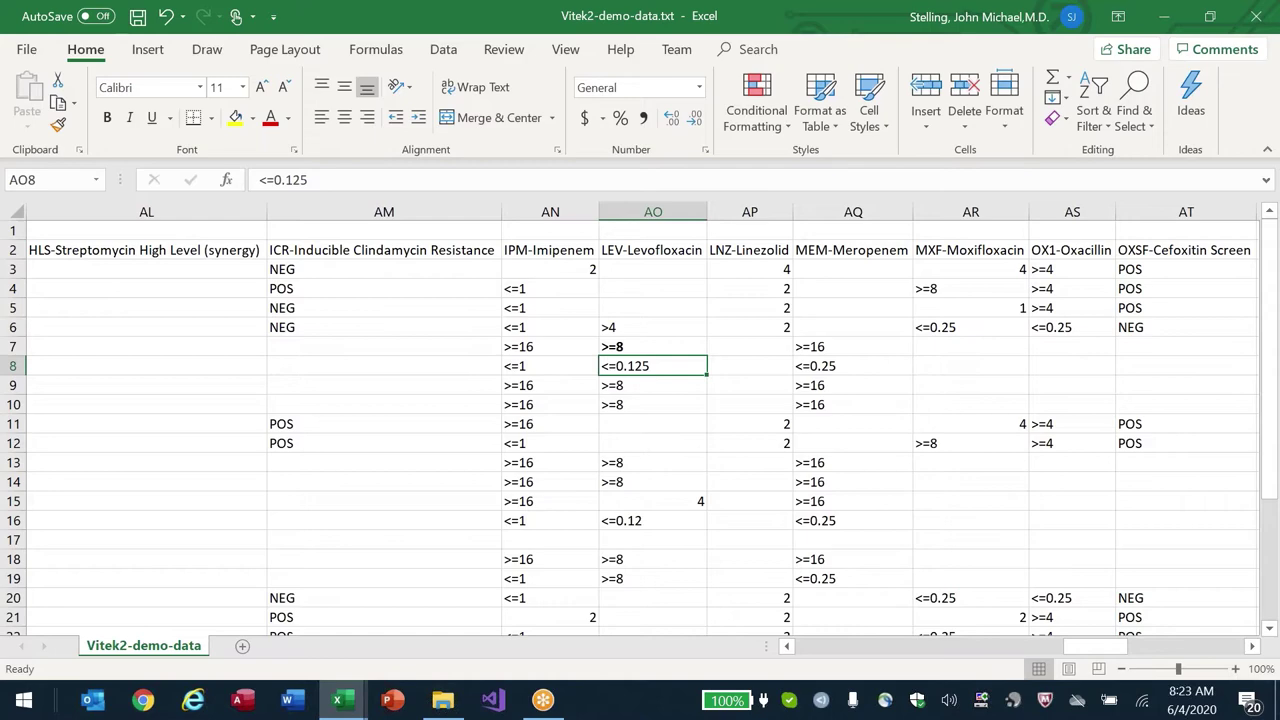
- Close the Vitek2-demo-data.txt workbook without saving its changes and open Word
key("ctrl+w")
key("n")
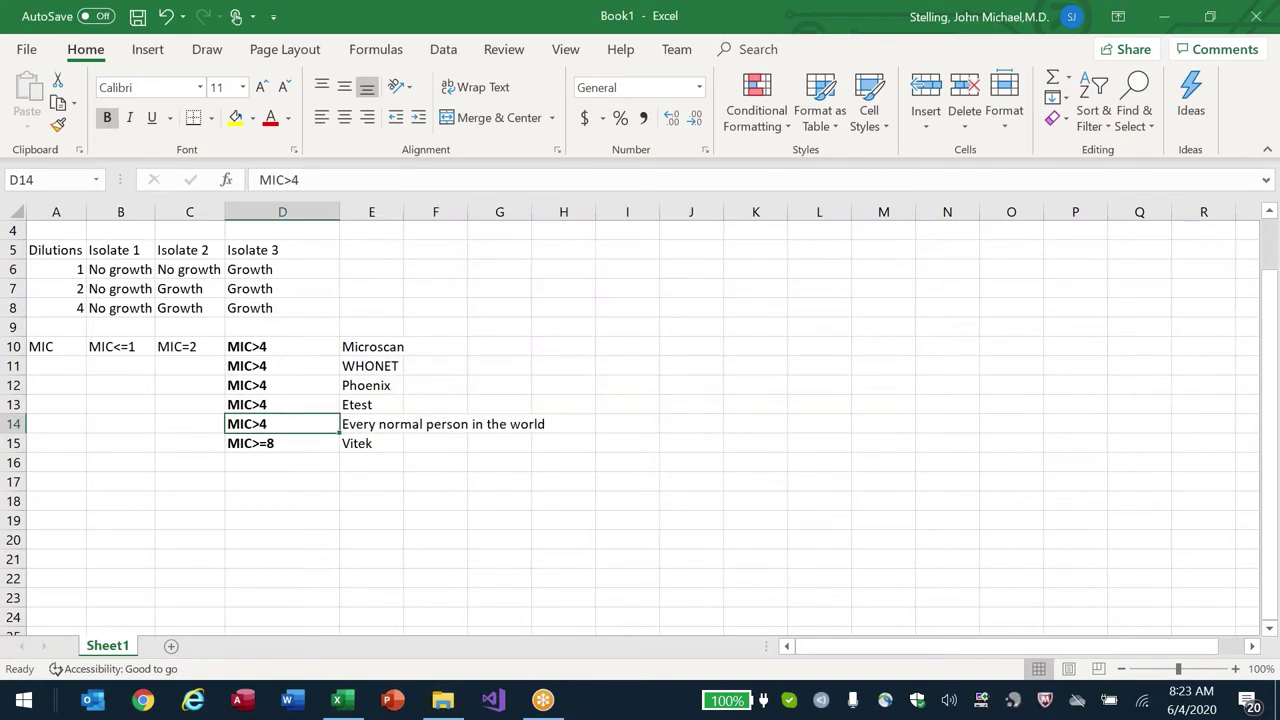
key("super+5")
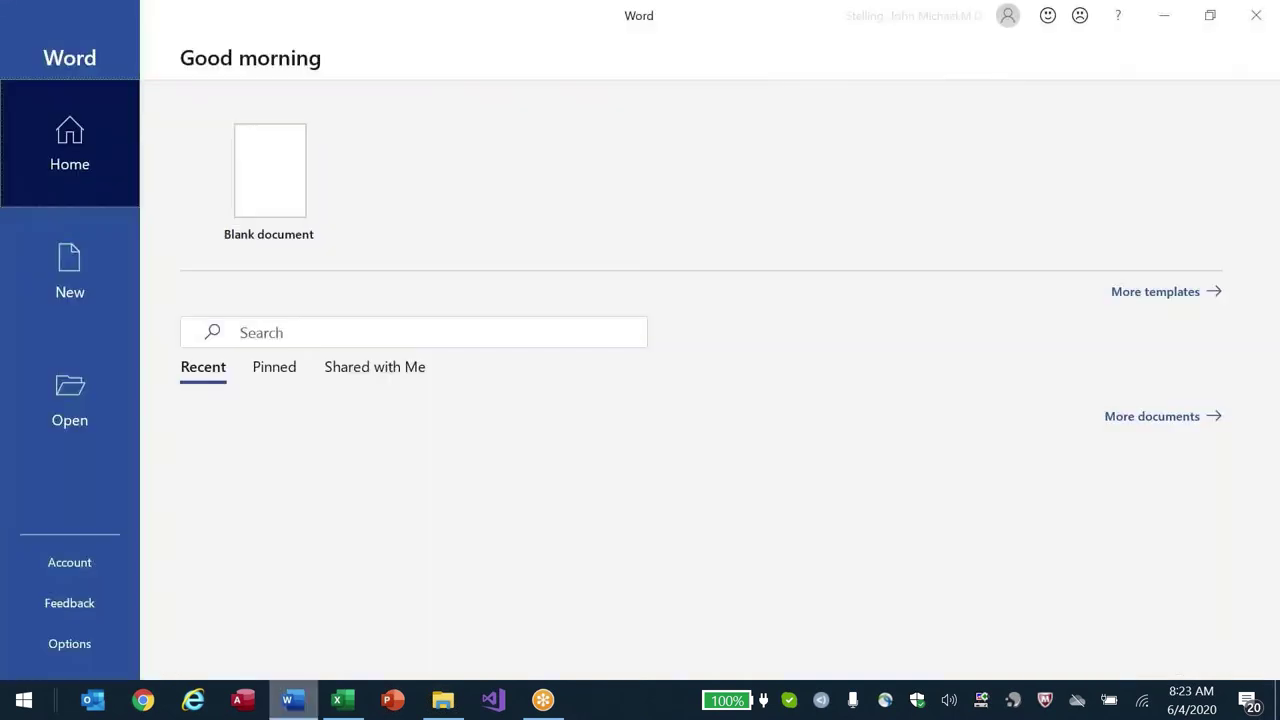
- Open the recent document BacLink 8.AST Vitek 2.docx and view the Vitek 2 screenshot with the circled Export Inactive Isolates option
left_click(319, 455)
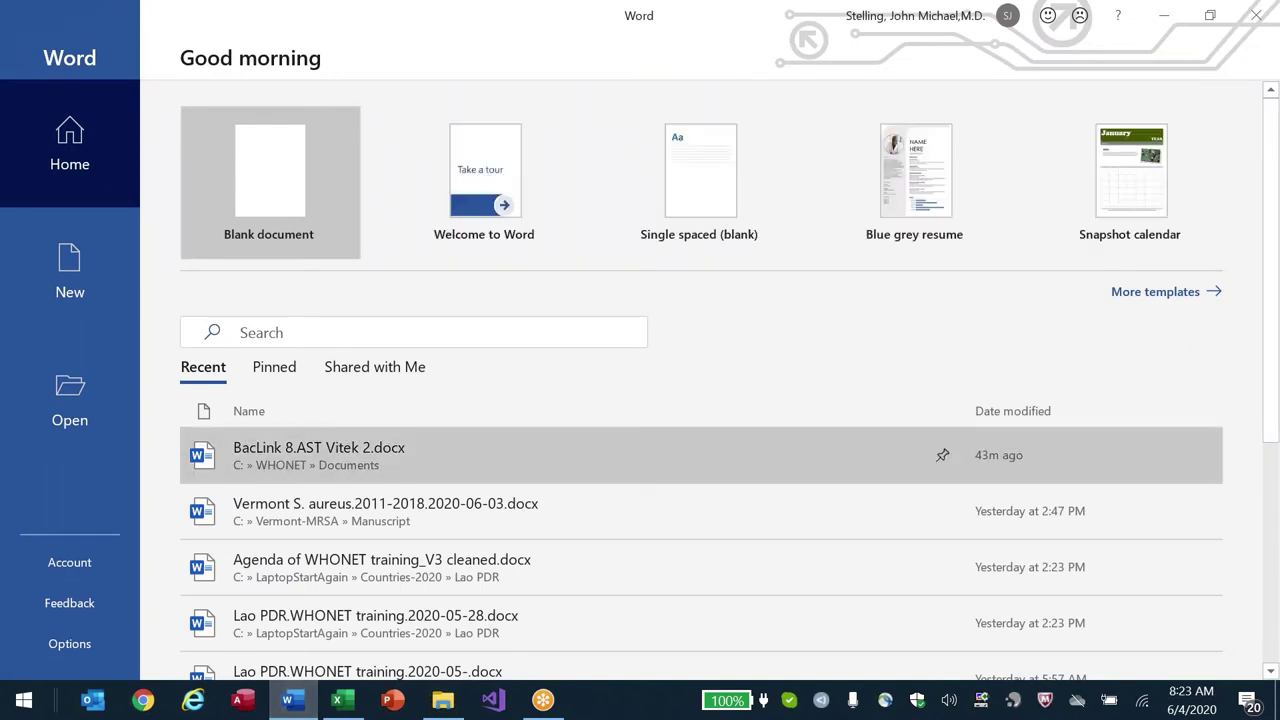
scroll(640, 400, "down", 15)
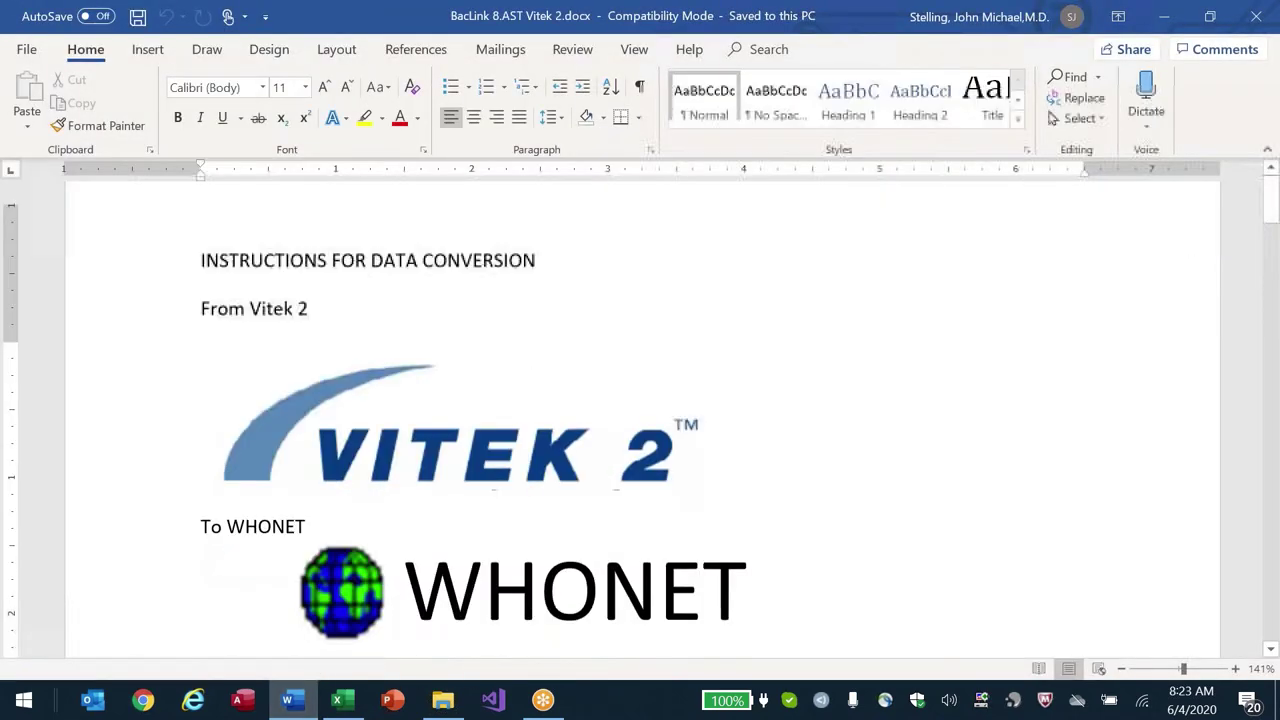
scroll(640, 400, "down", 10)
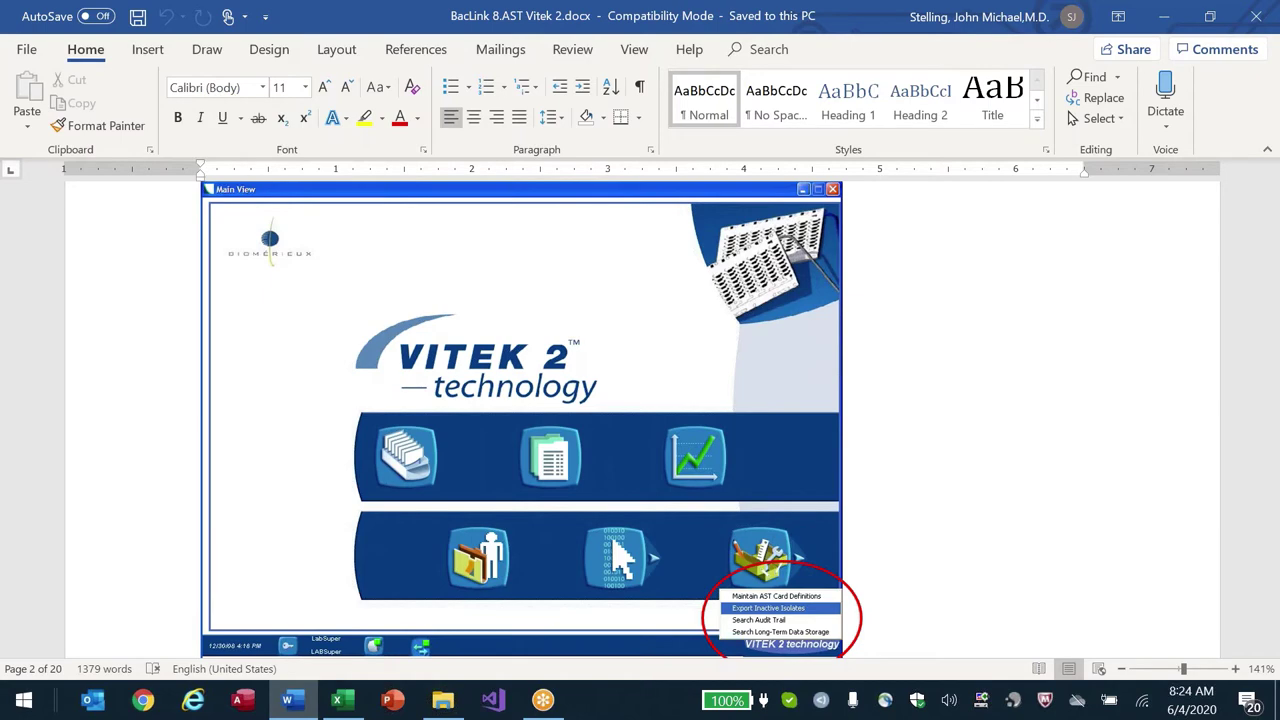
- Switch to File Explorer and open the folder C:\Recreate-2018-11-22
key("super+d")
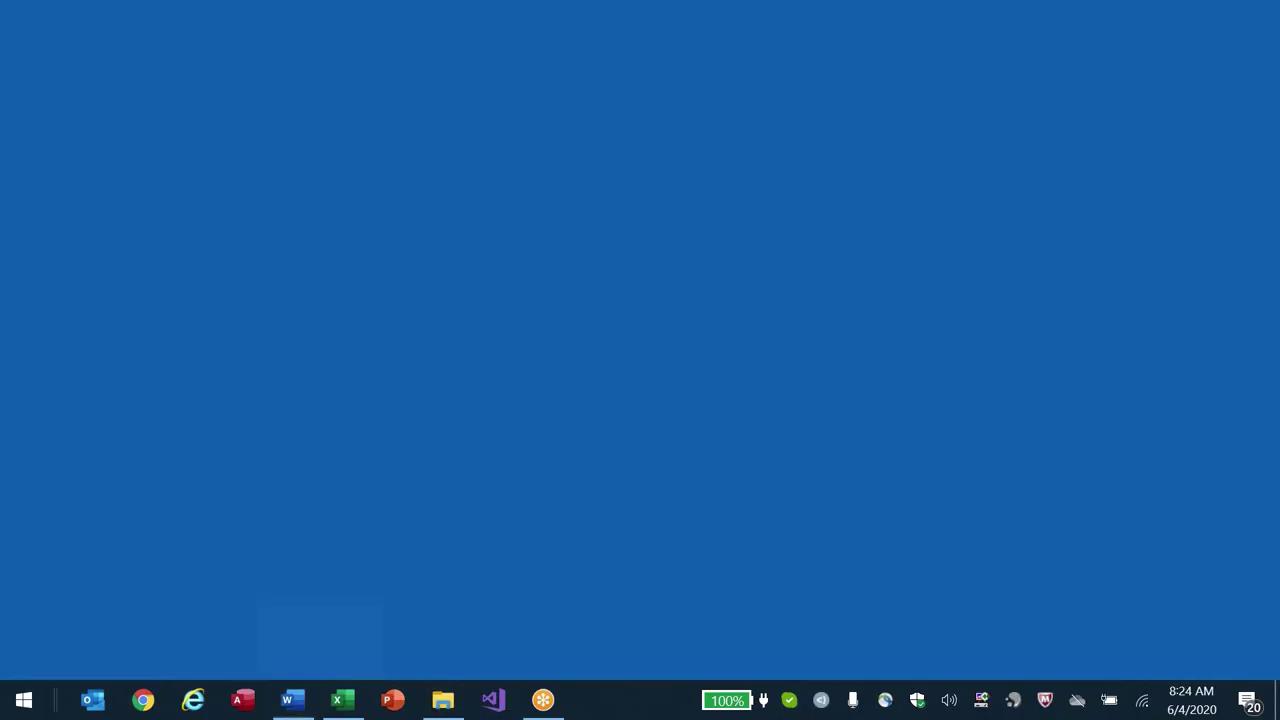
key("super+e")
key("alt+d")
type("C:\\")
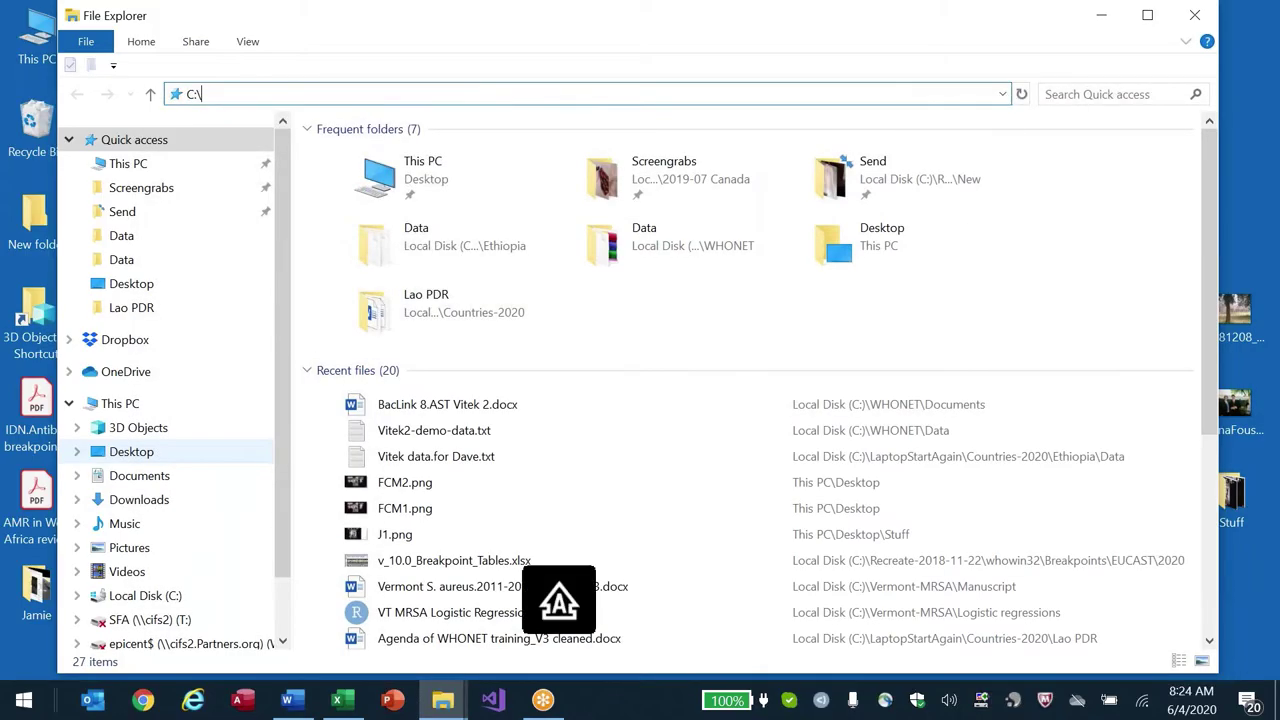
type("Lapt")
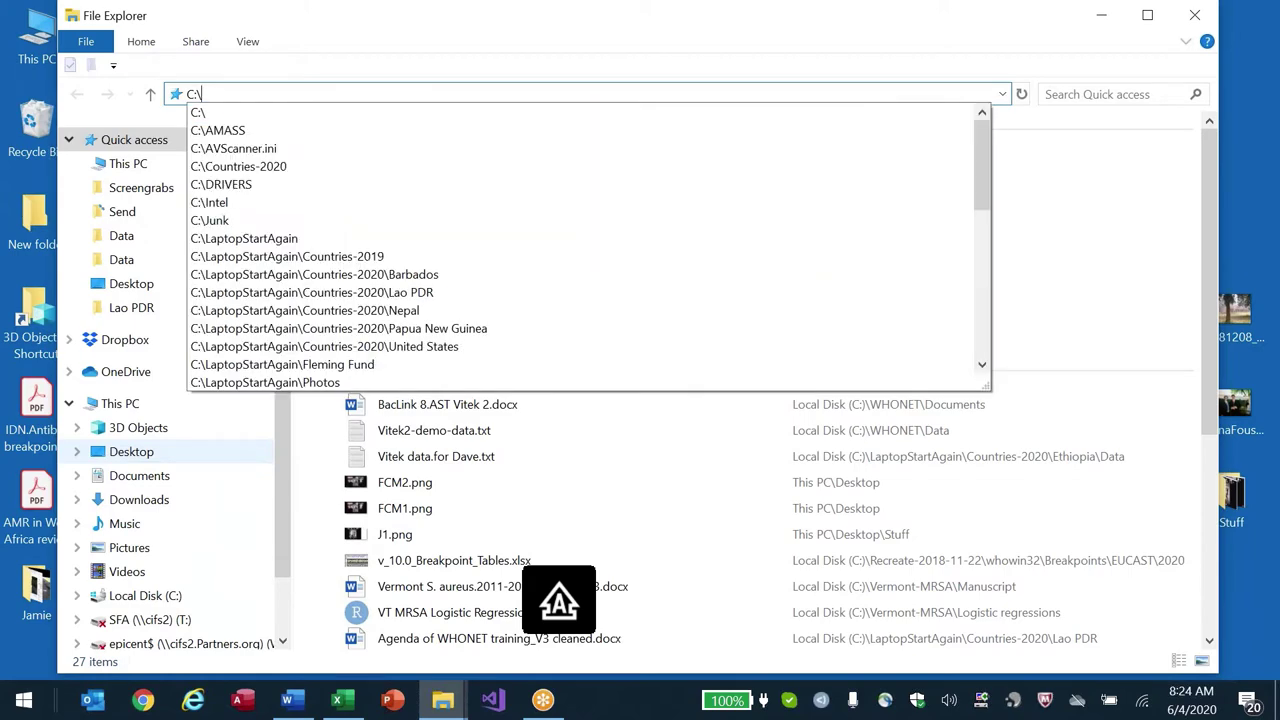
key("Down")
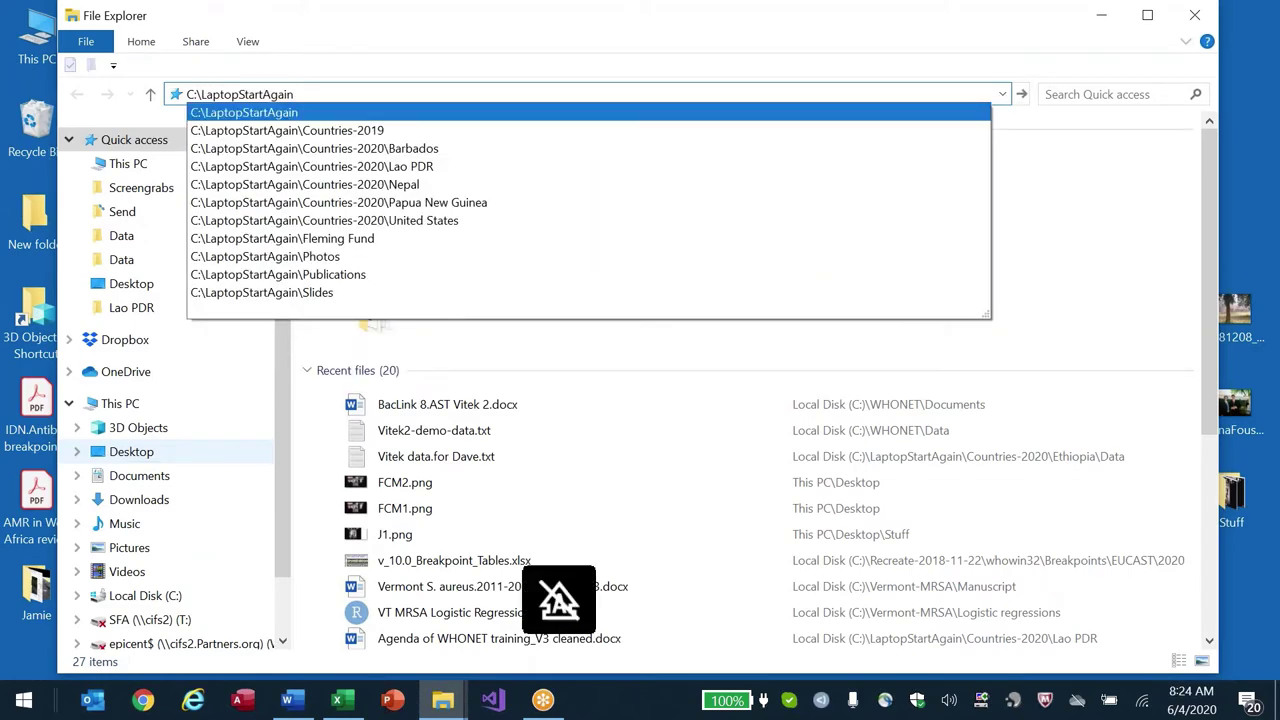
key("ctrl+shift+Left")
type("Recr")
key("Down")
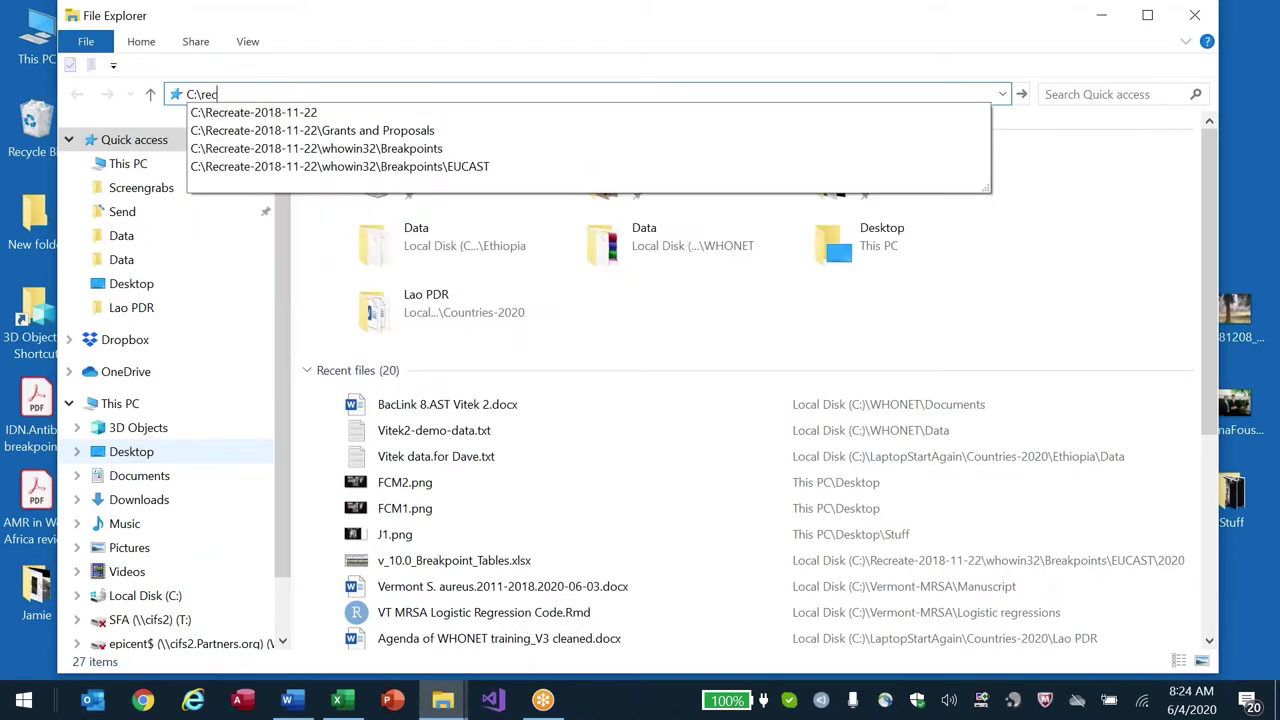
key("Return")
- Find and open the bacwin subfolder
type("bawi")
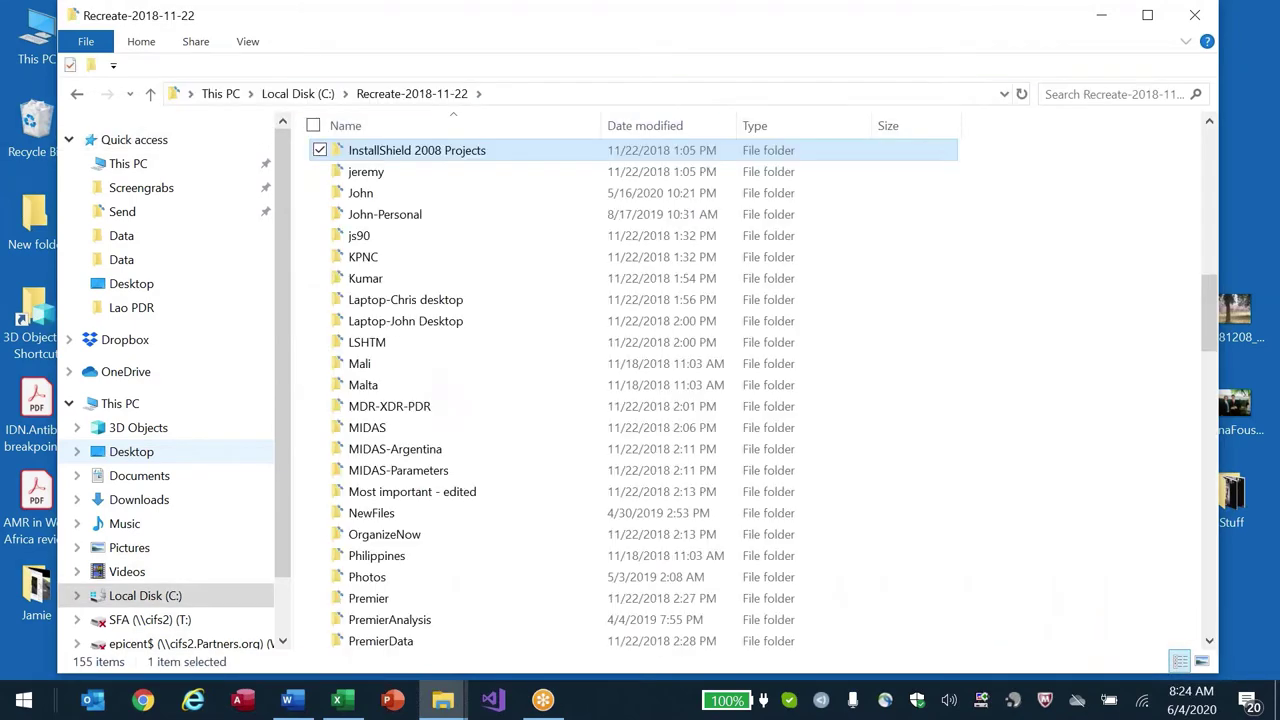
left_click(397, 320)
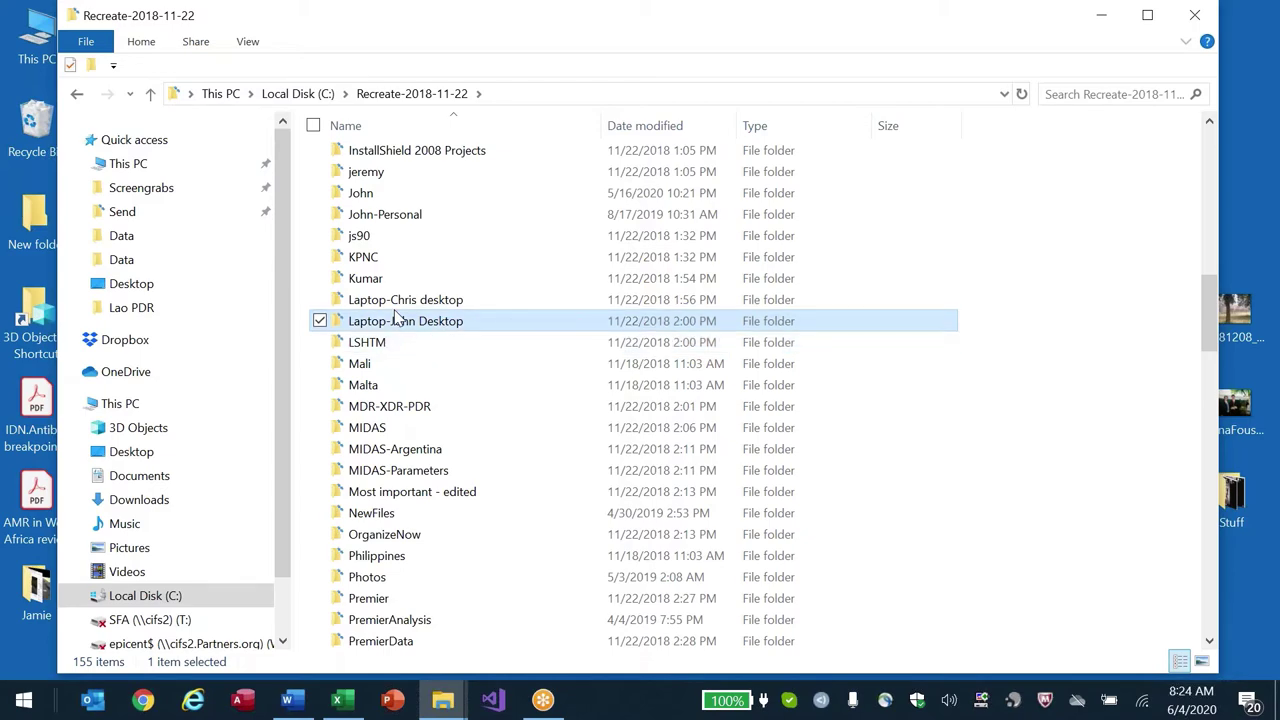
type("bacw")
key("Return")
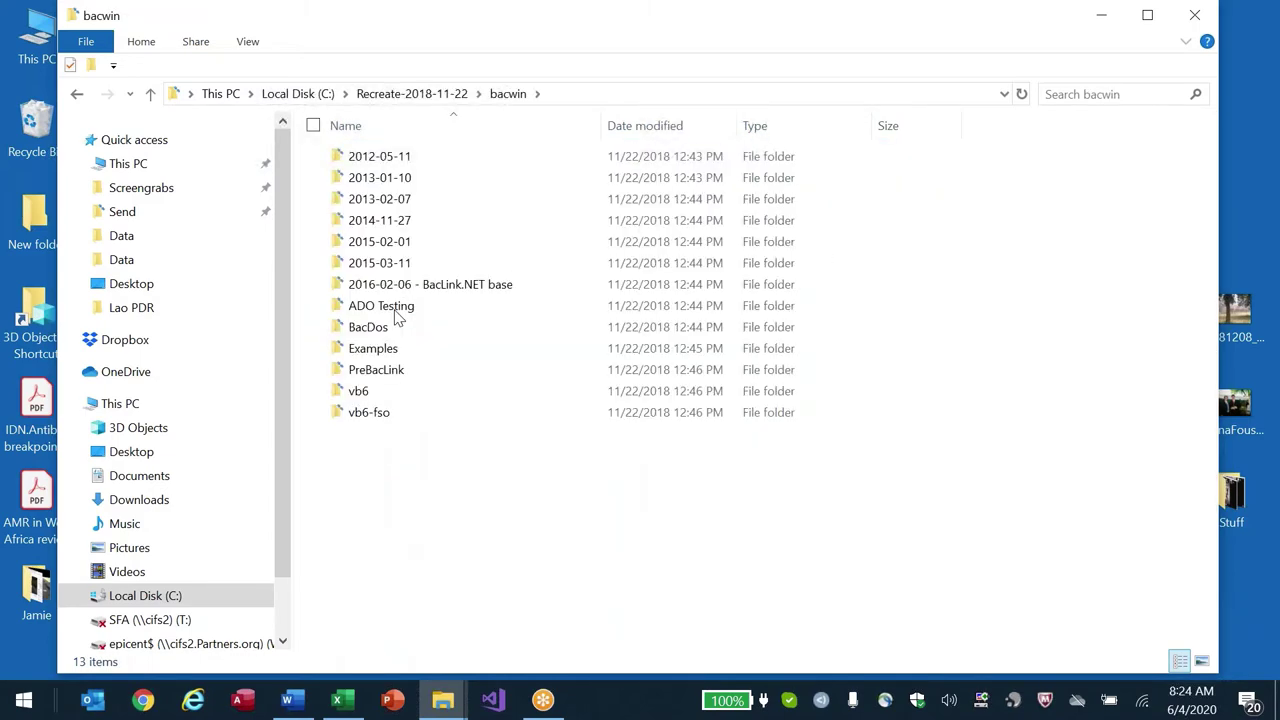
- Open the Examples folder inside bacwin
type("2013")
key("Down")
key("Down")
key("Down")
key("Down")
key("Down")
key("Down")
key("Down")
key("Down")
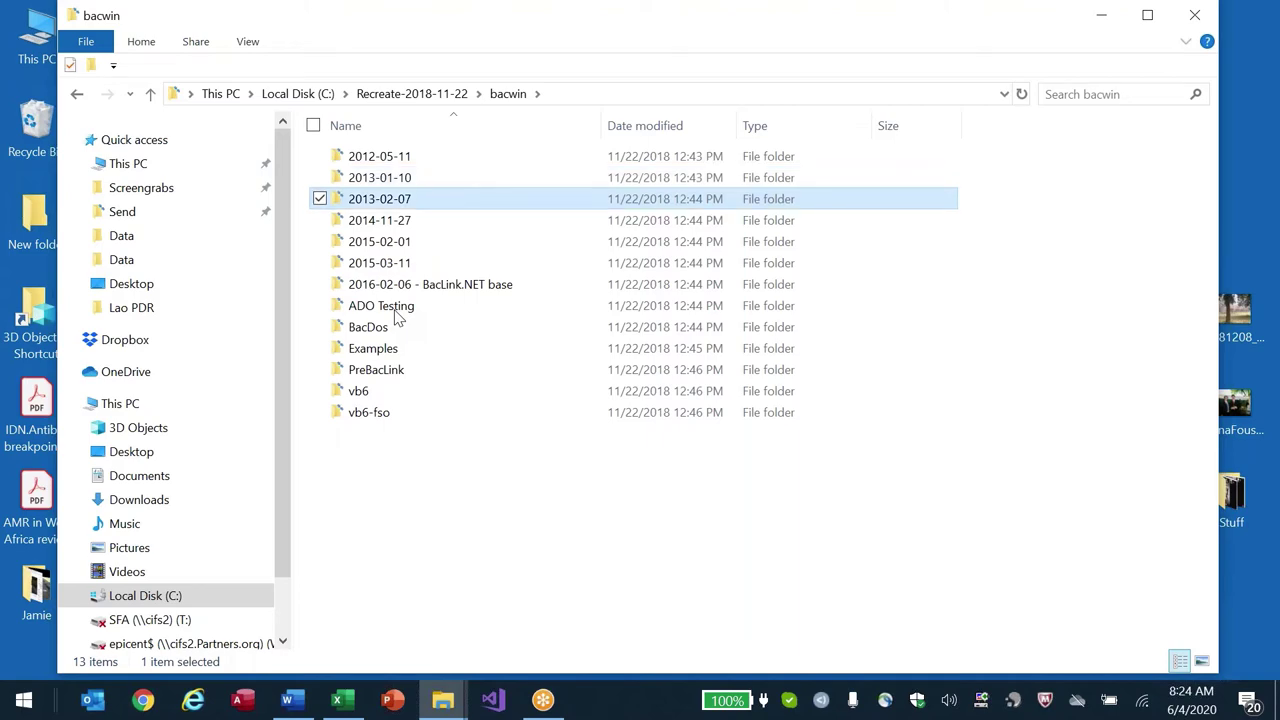
key("Return")
- Open the nested folder machines\Polytech\2019 within Examples
key("m")
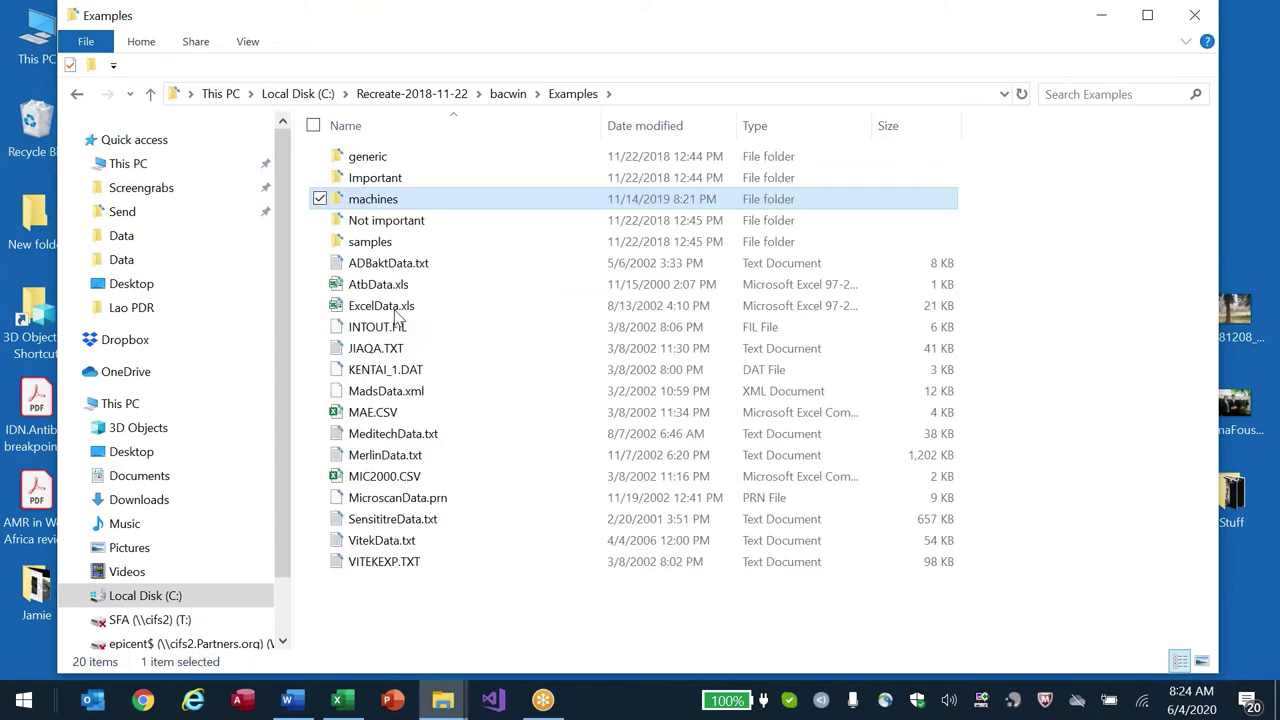
key("Return")
type("poly")
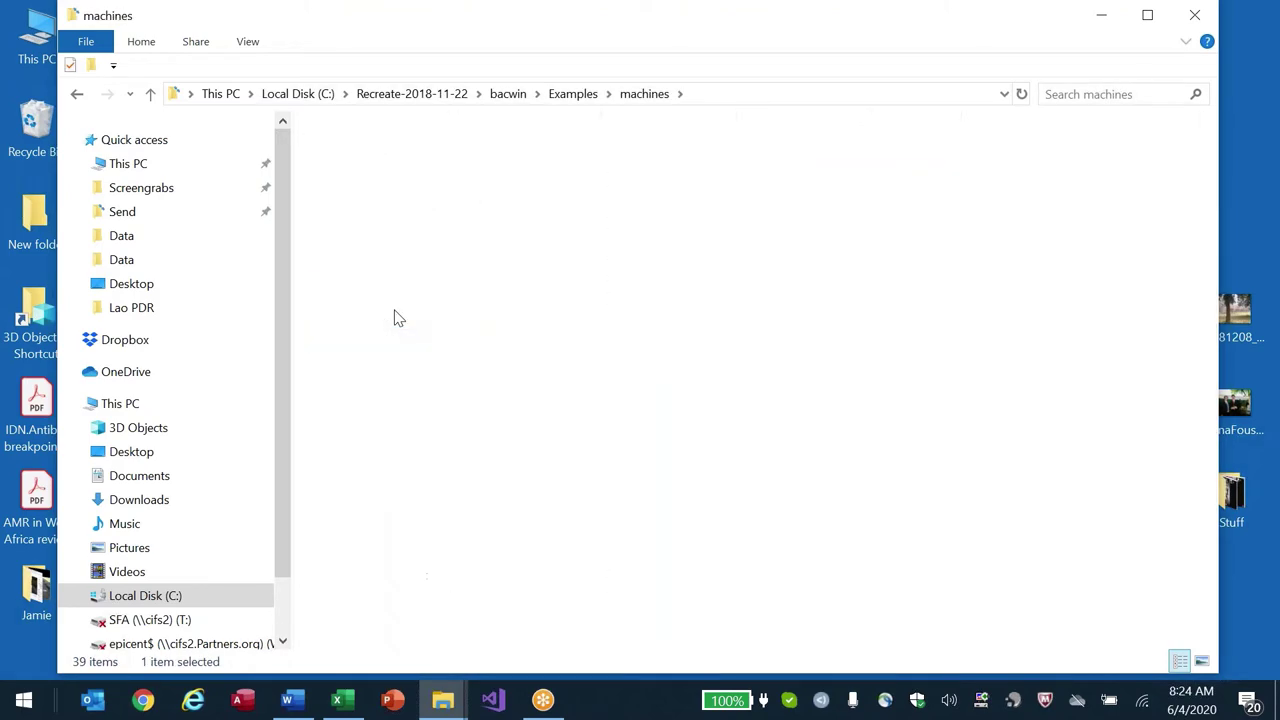
key("Return")
type("2018")
key("Down")
key("Up")
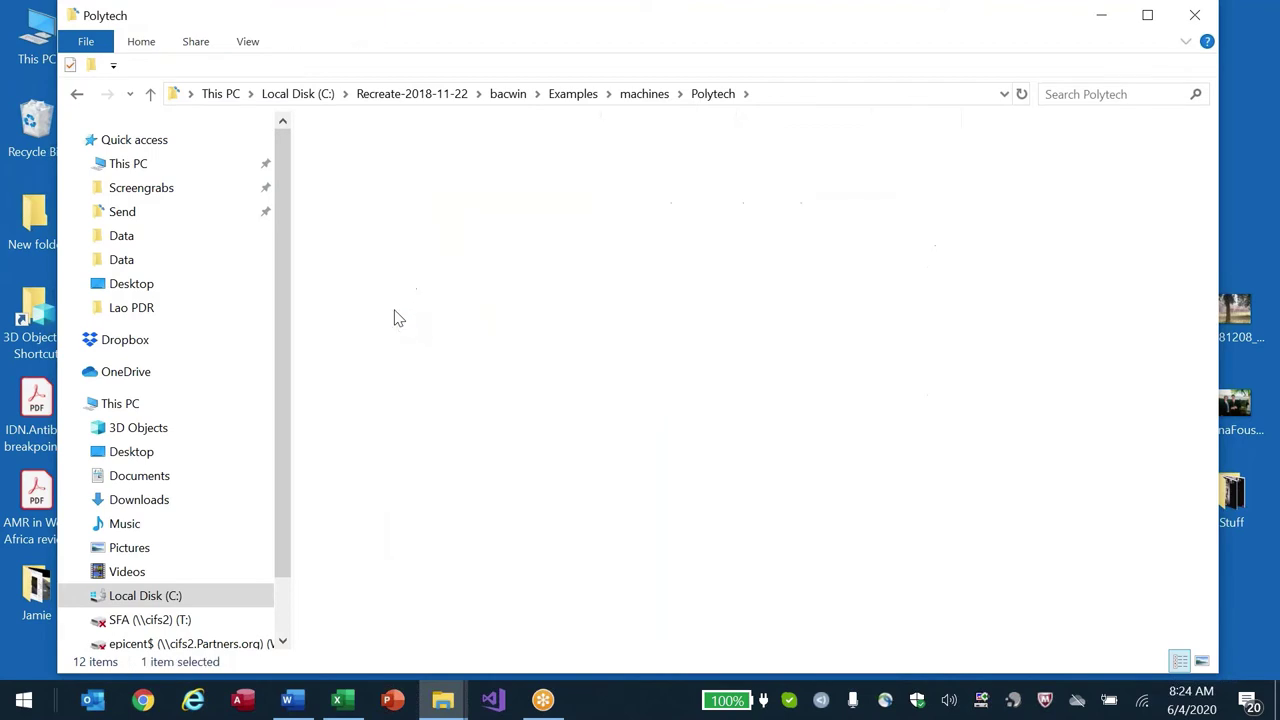
key("Down")
key("Return")
- Open the Word document Polytech Export Data help.docx from the 2019 folder
key("Down")
key("Down")
key("Down")
key("Down")
key("Up")
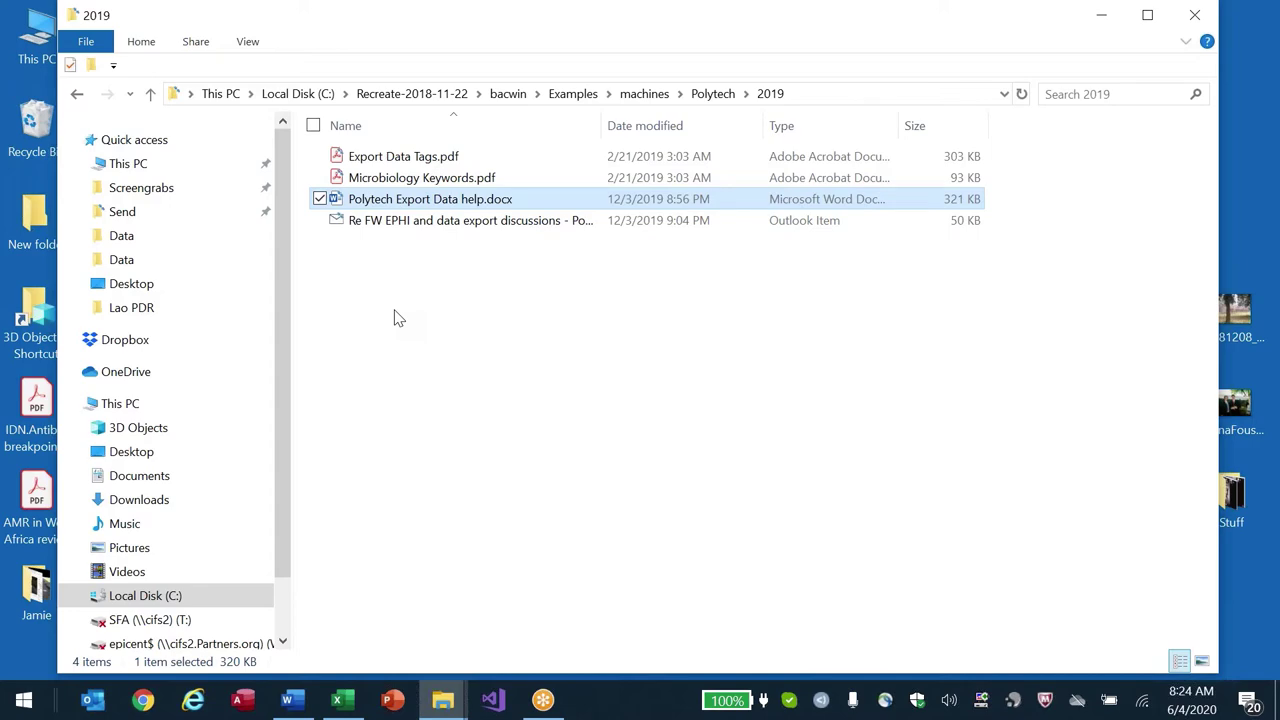
key("alt+Tab")
- Read through the Polytech export help, from the Export Data dialog picture and its option descriptions to the export output sample
scroll(776, 506, "down", 5)
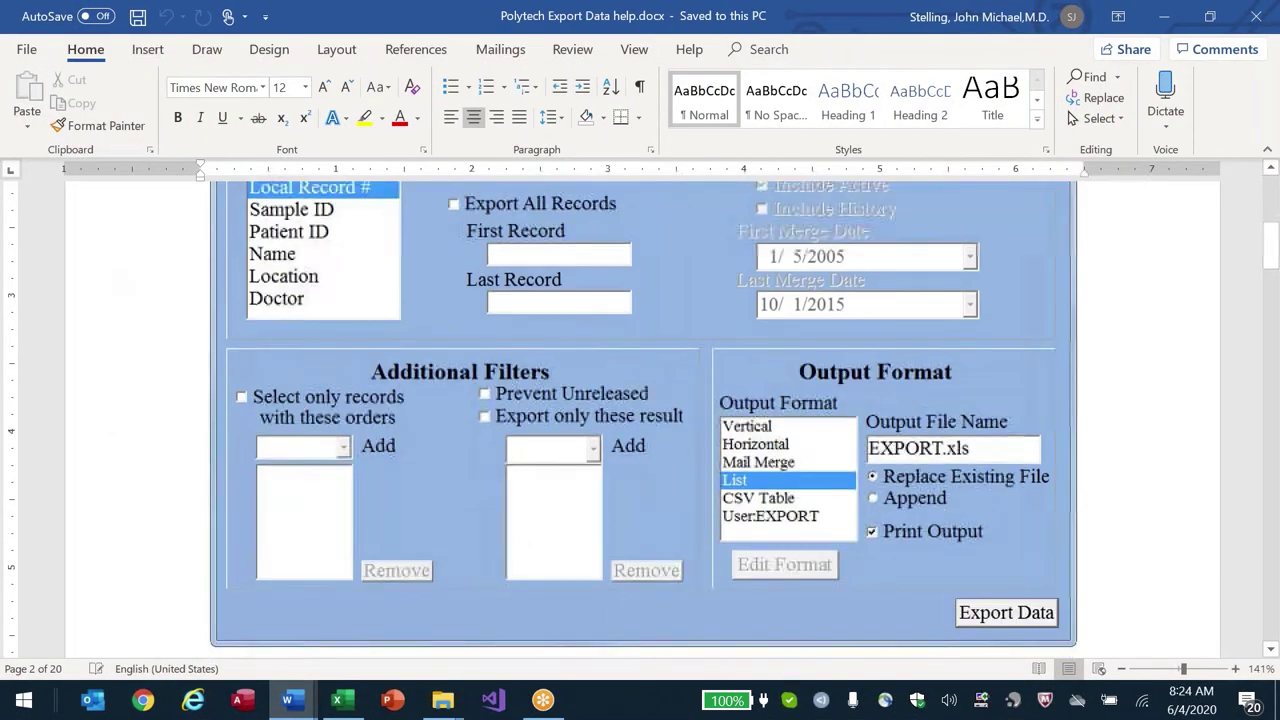
scroll(776, 506, "up", 1)
scroll(776, 506, "down", 7)
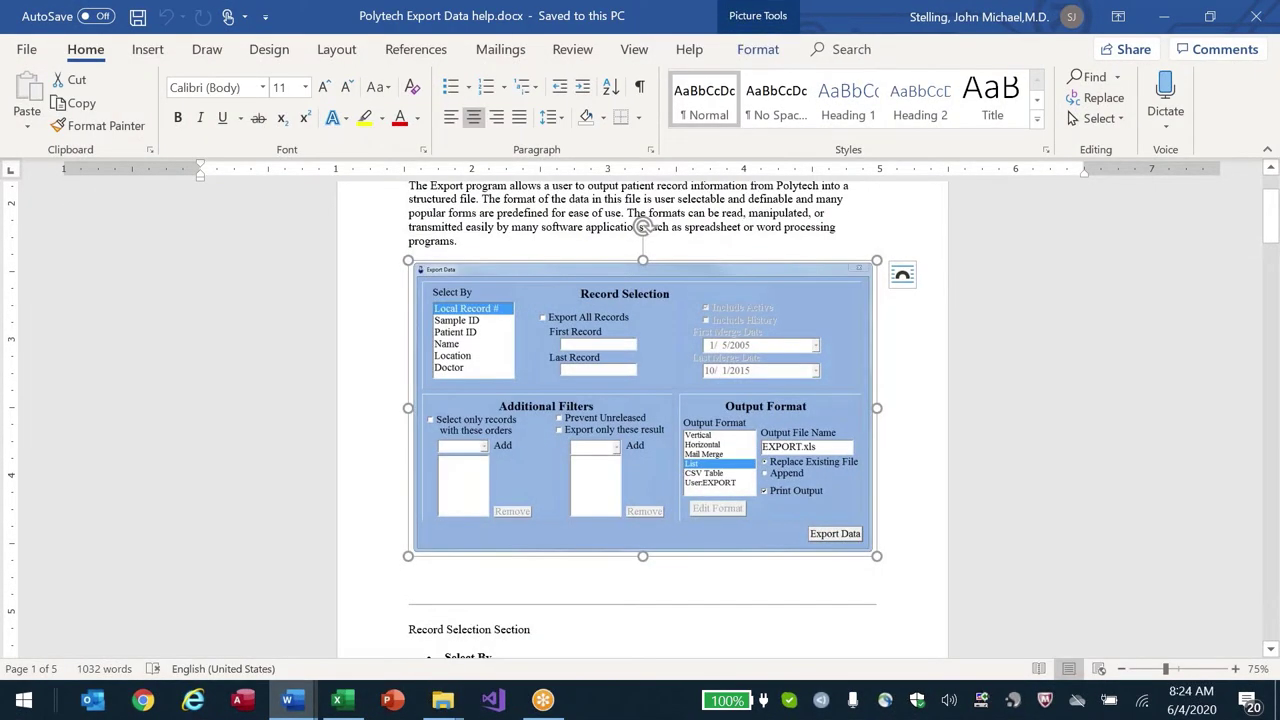
left_click(620, 220)
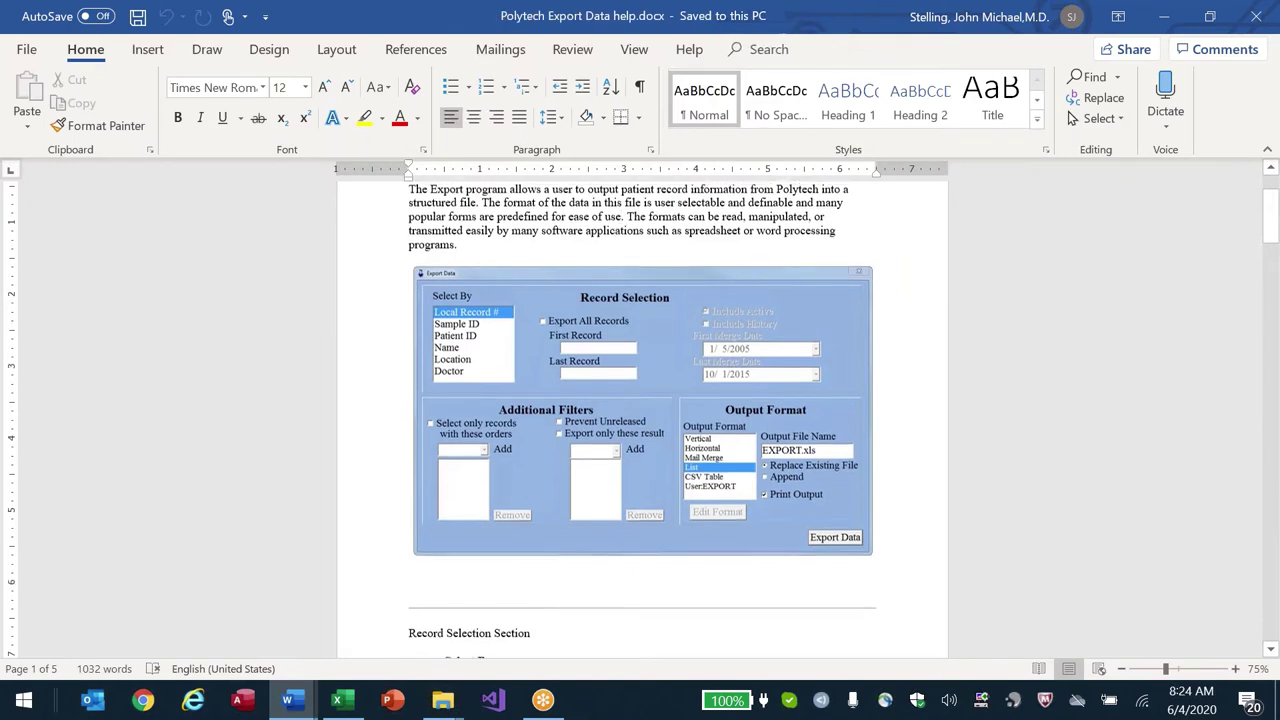
scroll(620, 227, "up", 3)
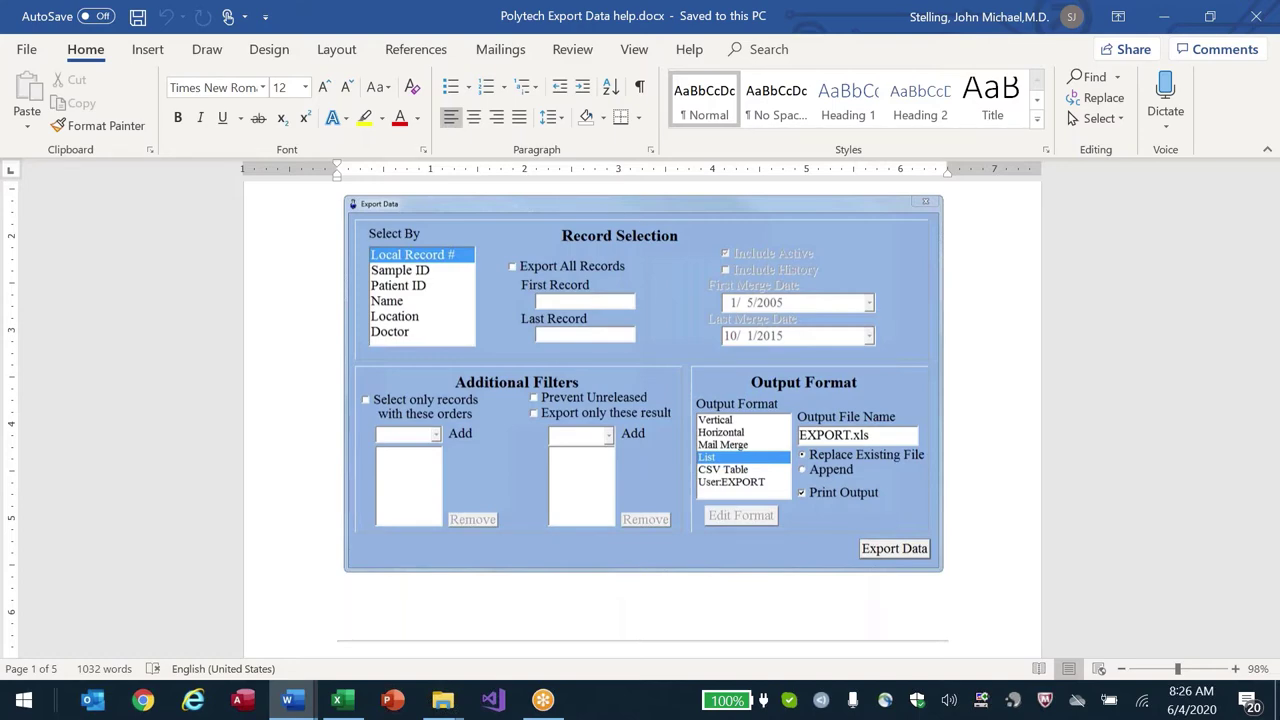
scroll(640, 420, "down", 15)
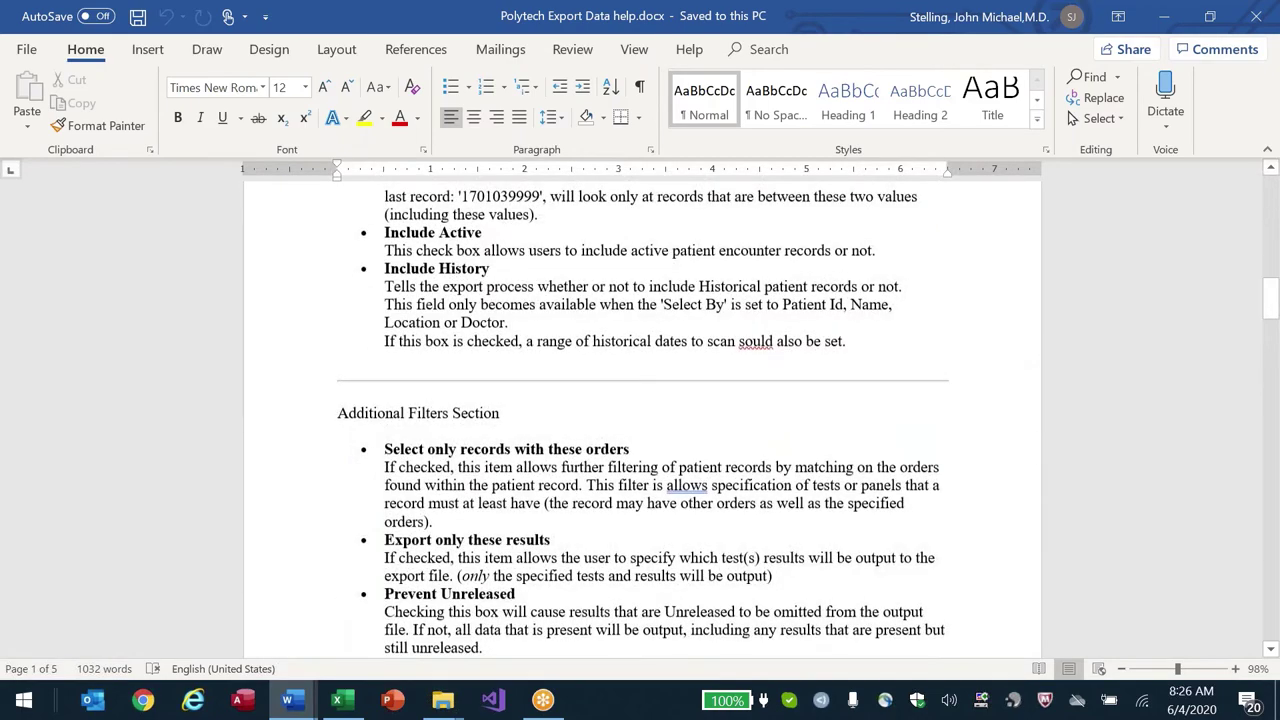
scroll(640, 420, "down", 8)
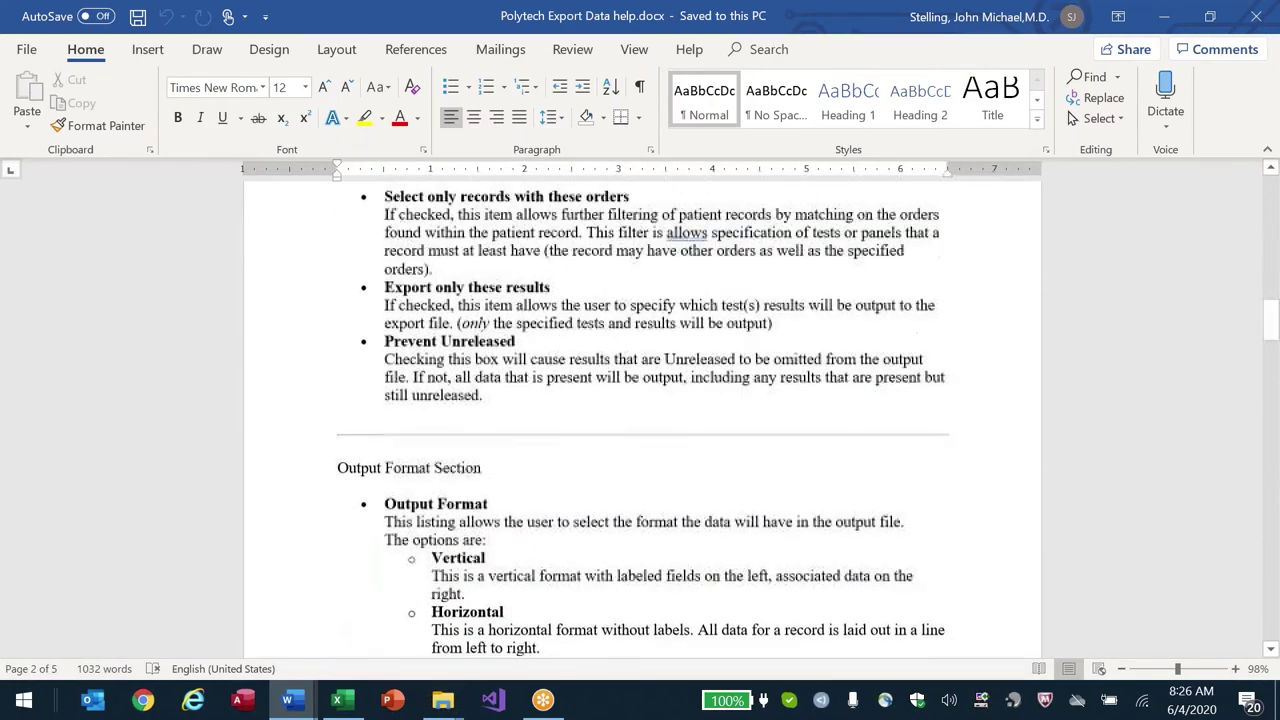
scroll(640, 420, "down", 15)
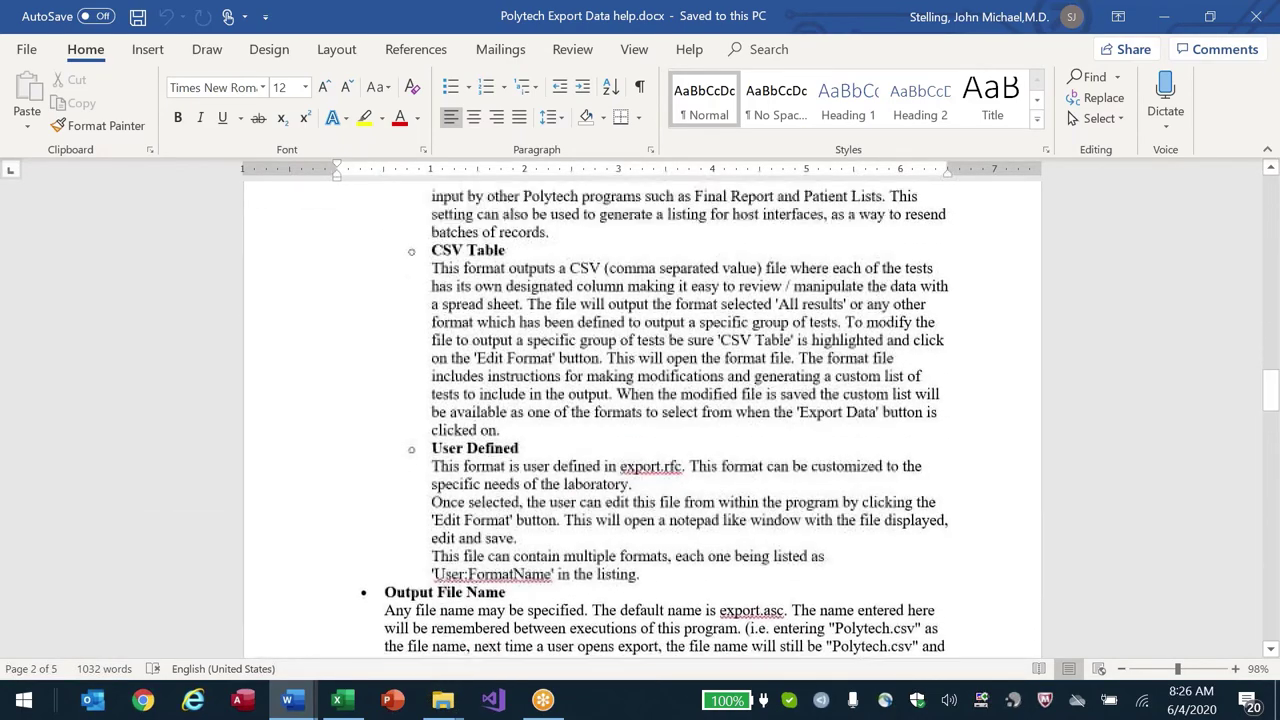
scroll(640, 420, "down", 12)
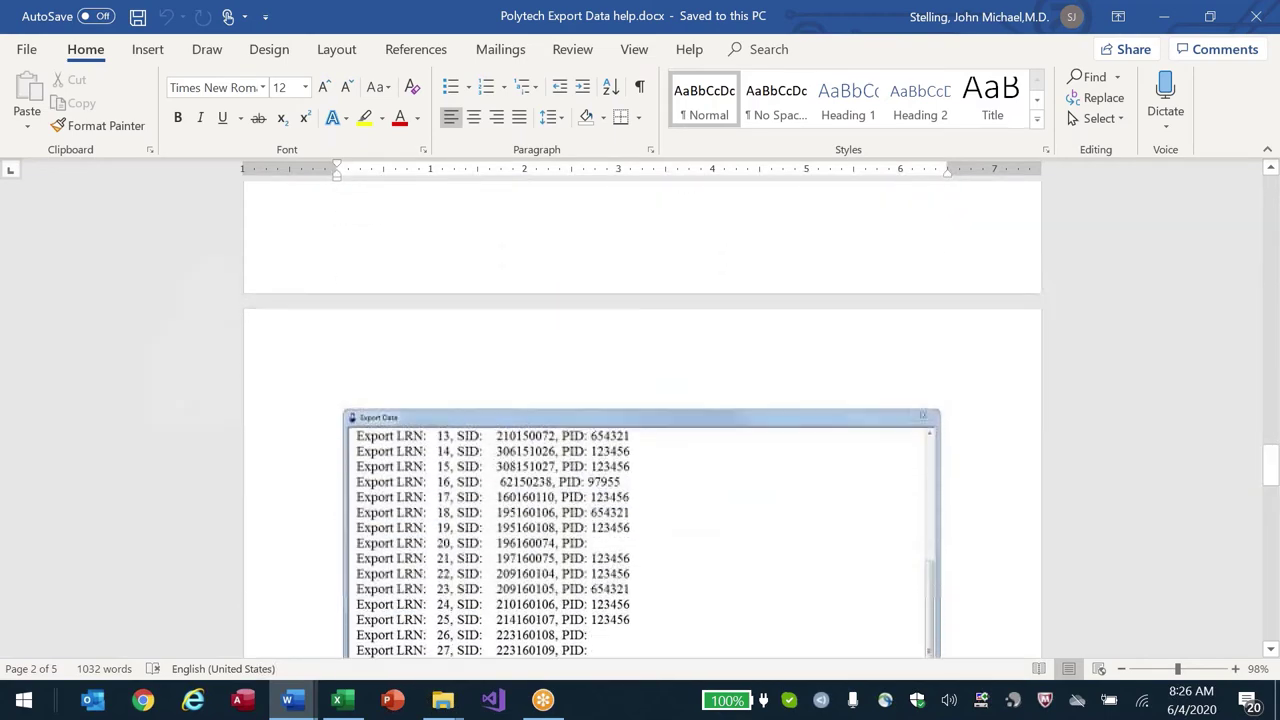
scroll(640, 420, "down", 5)
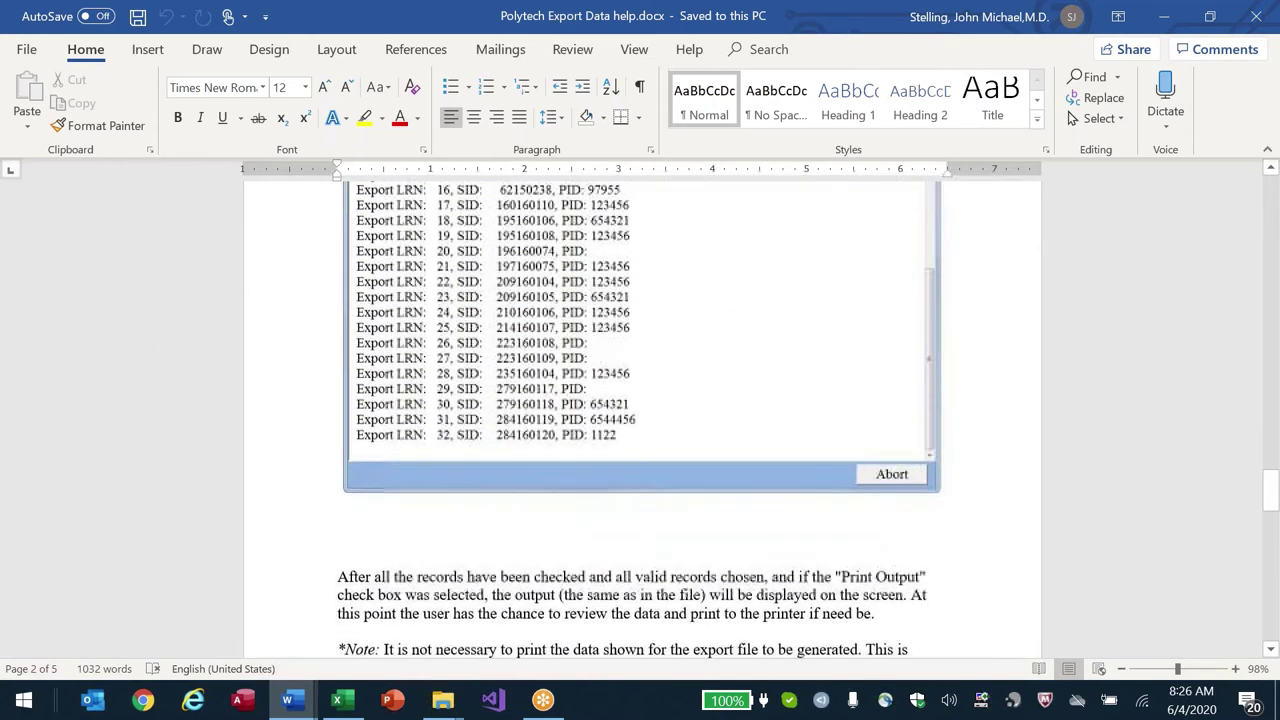
scroll(640, 420, "down", 12)
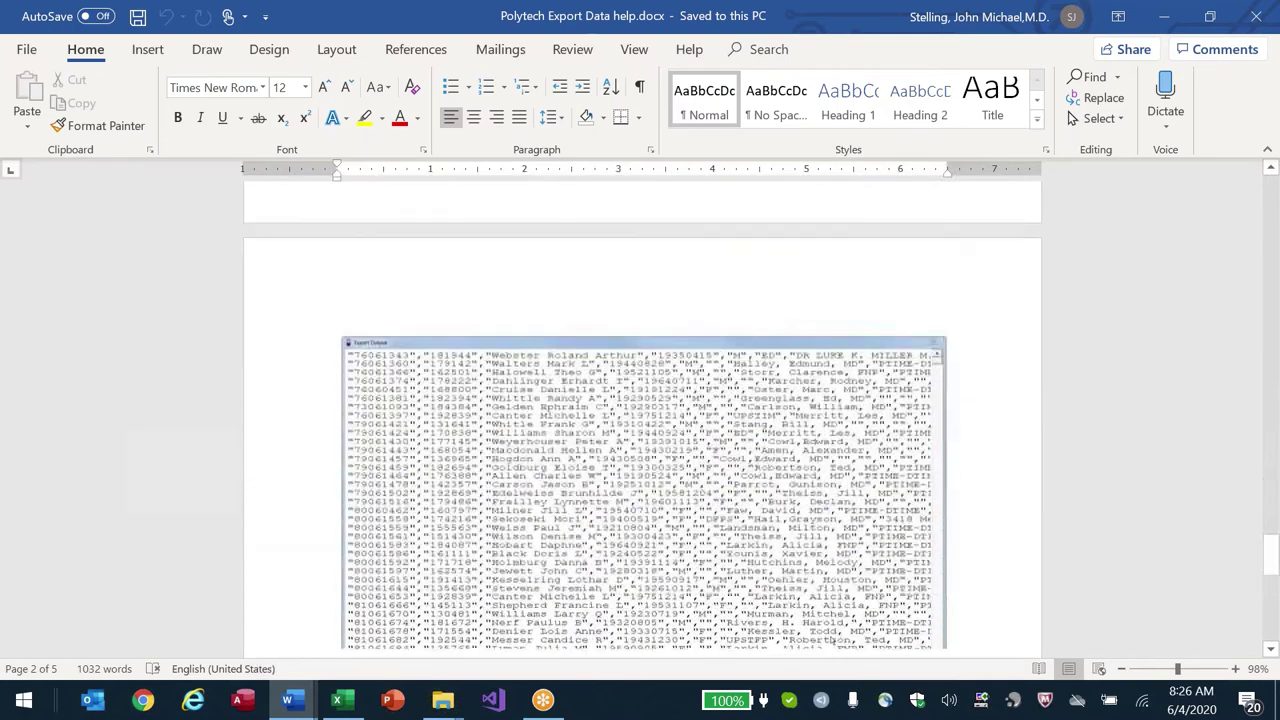
scroll(640, 420, "up", 1)
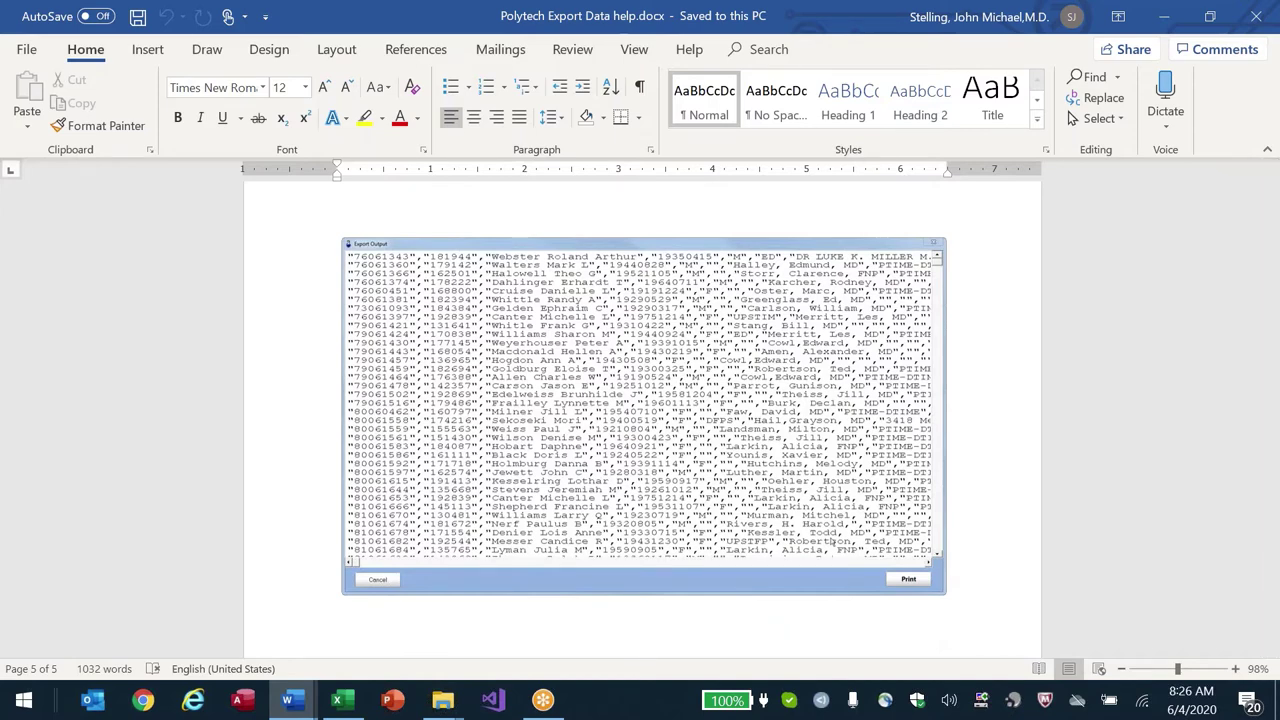
scroll(643, 430, "up", 1)
scroll(833, 566, "up", 15)
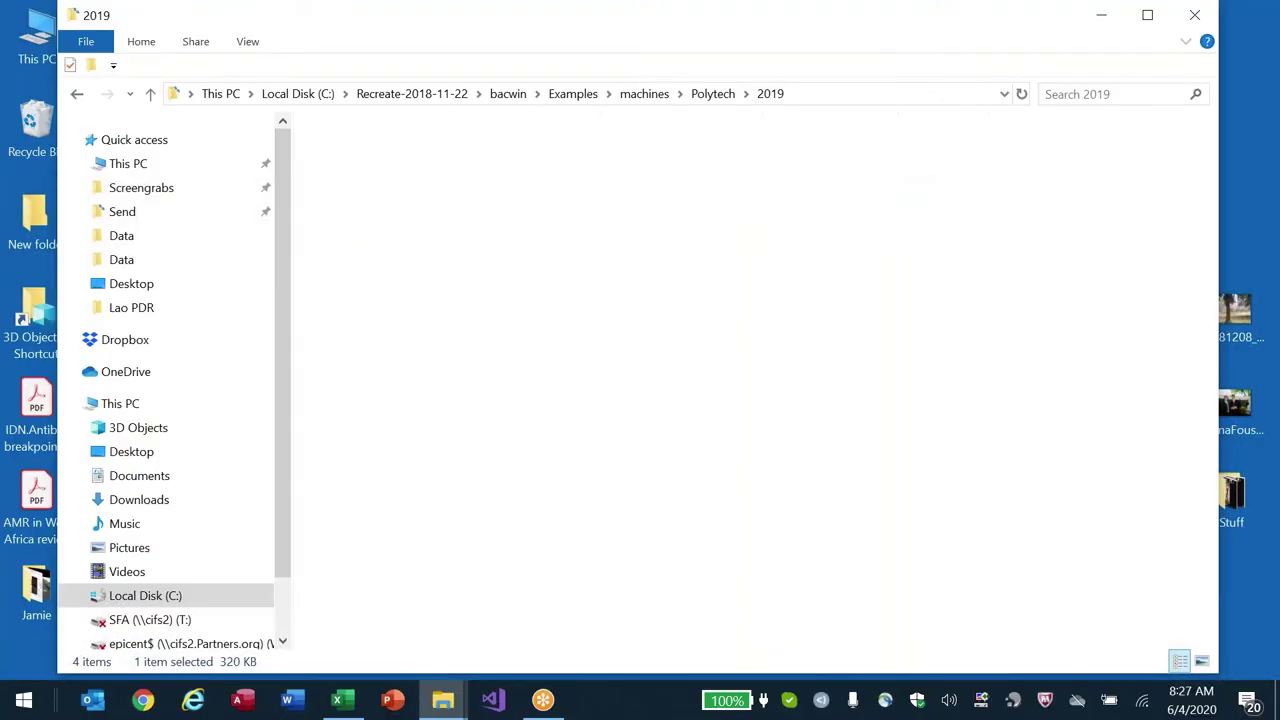
- Return to the parent Polytech folder in File Explorer and open exportmicro.csv
key("alt+Up")
key("Down")
key("Down")
key("Down")
key("Down")
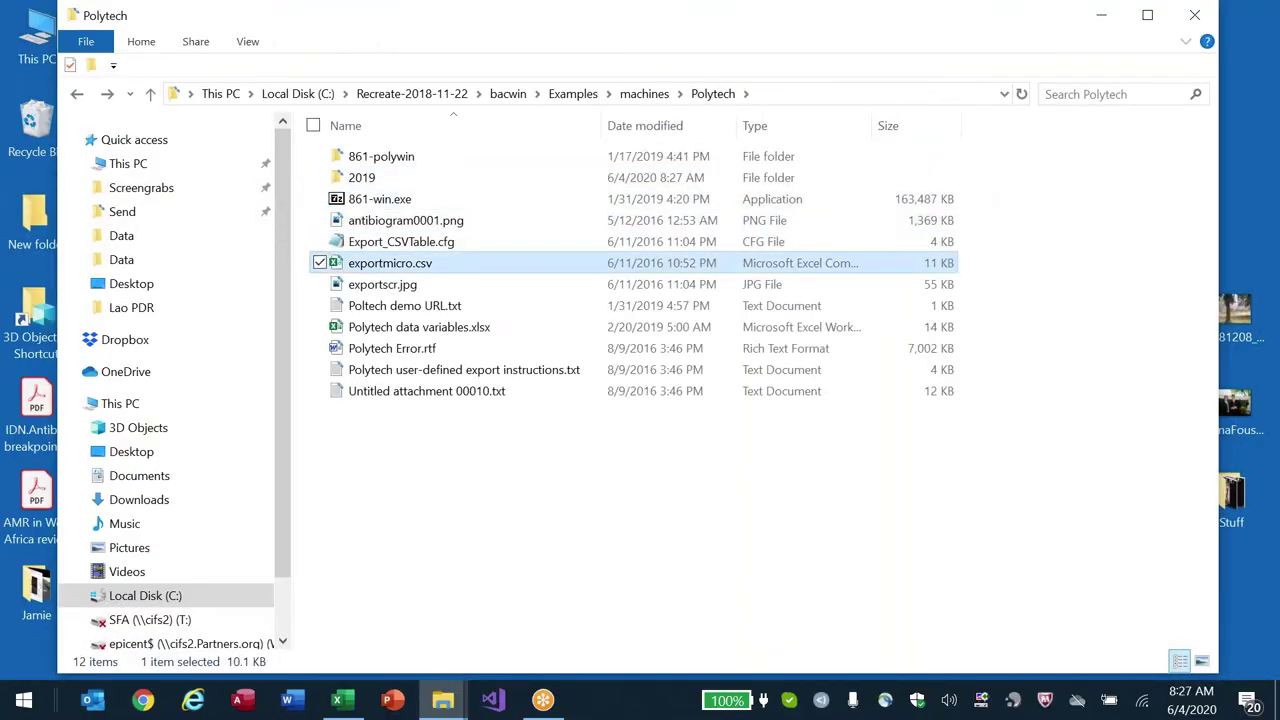
key("Return")
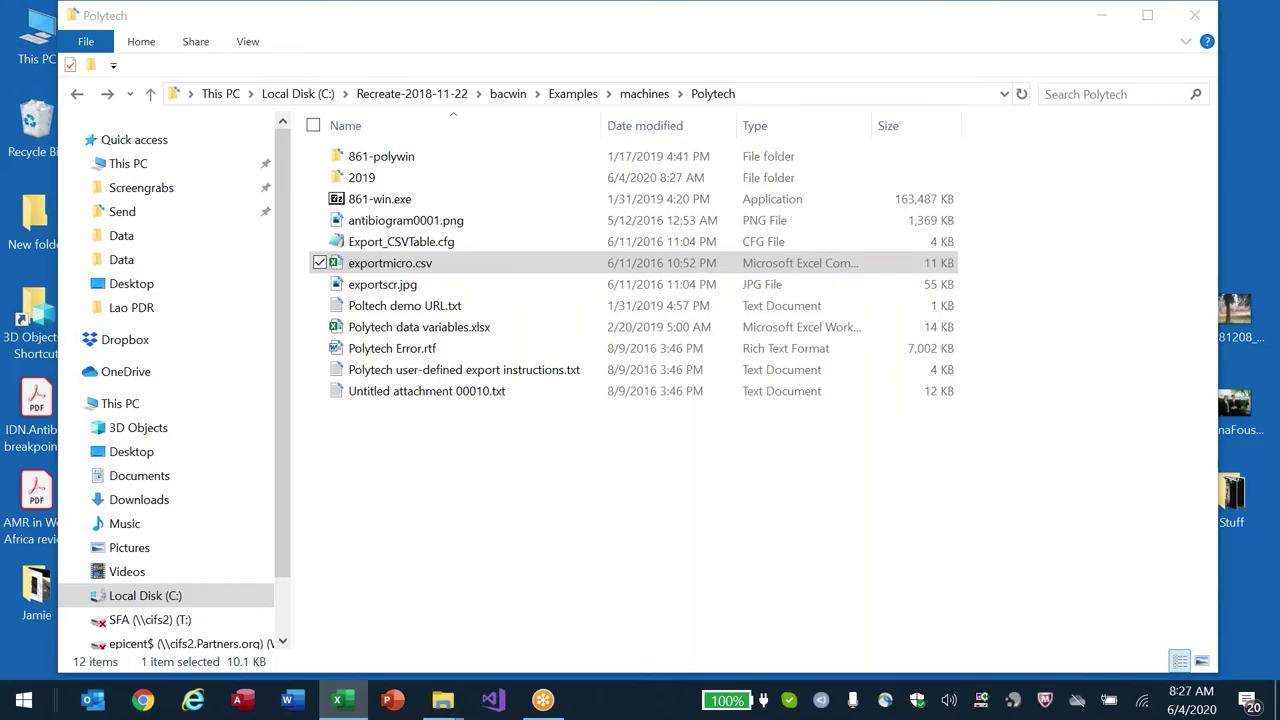
- Autofit the column widths for the entire data range of the exportmicro sheet
key("ctrl+shift+Down")
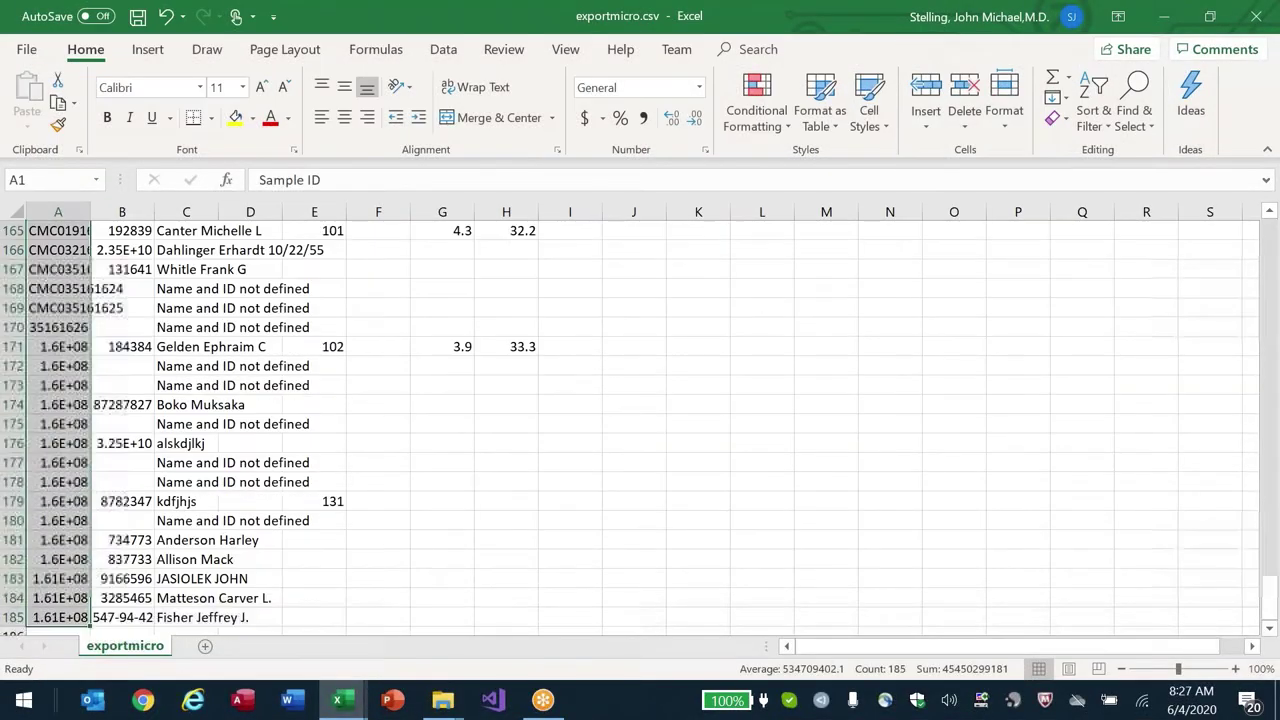
key("ctrl+a")
key("alt+o")
key("c")
key("a")
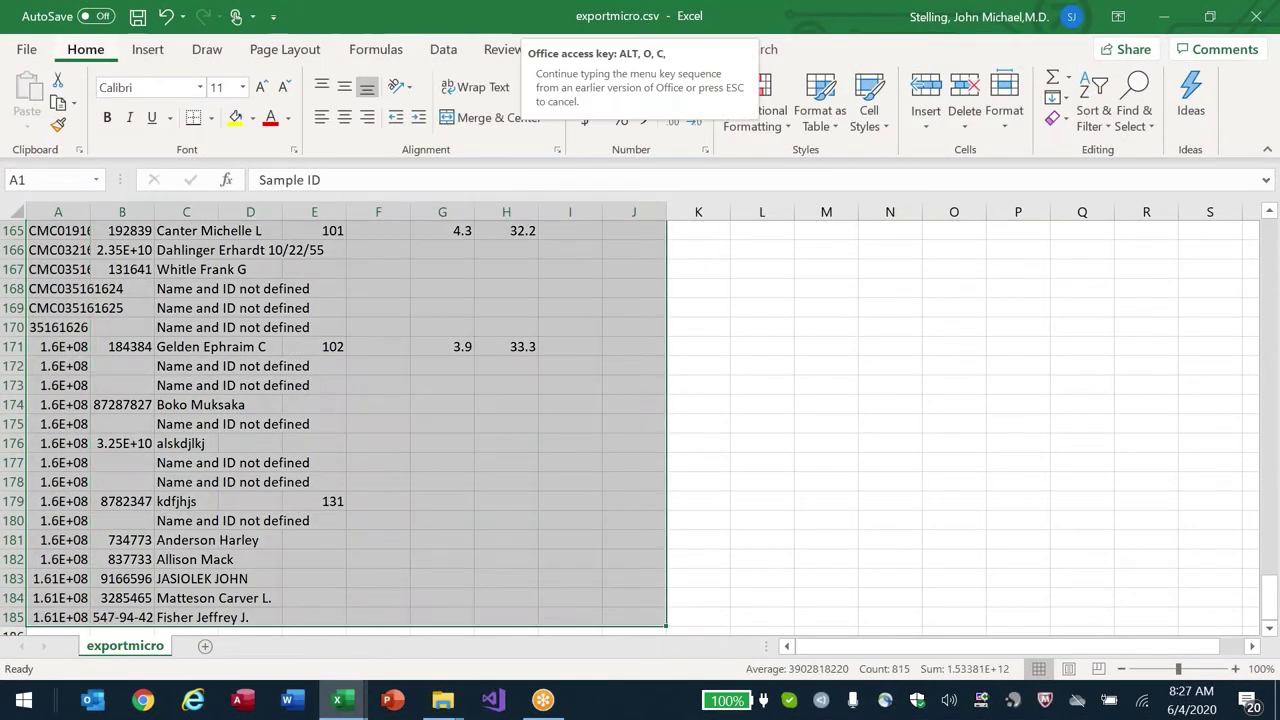
key("ctrl+Home")
- Select the Sample ID header cell A1 and enlarge the worksheet view to 147%
left_click(76, 250)
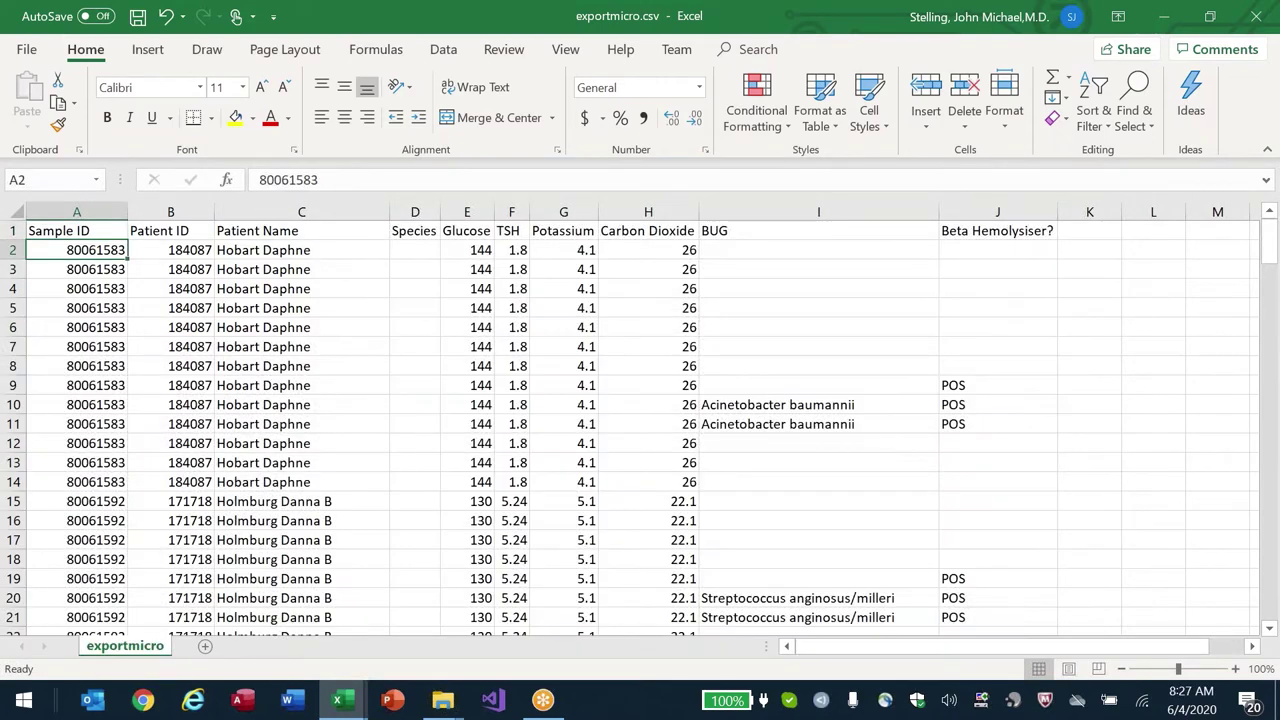
left_click(76, 230)
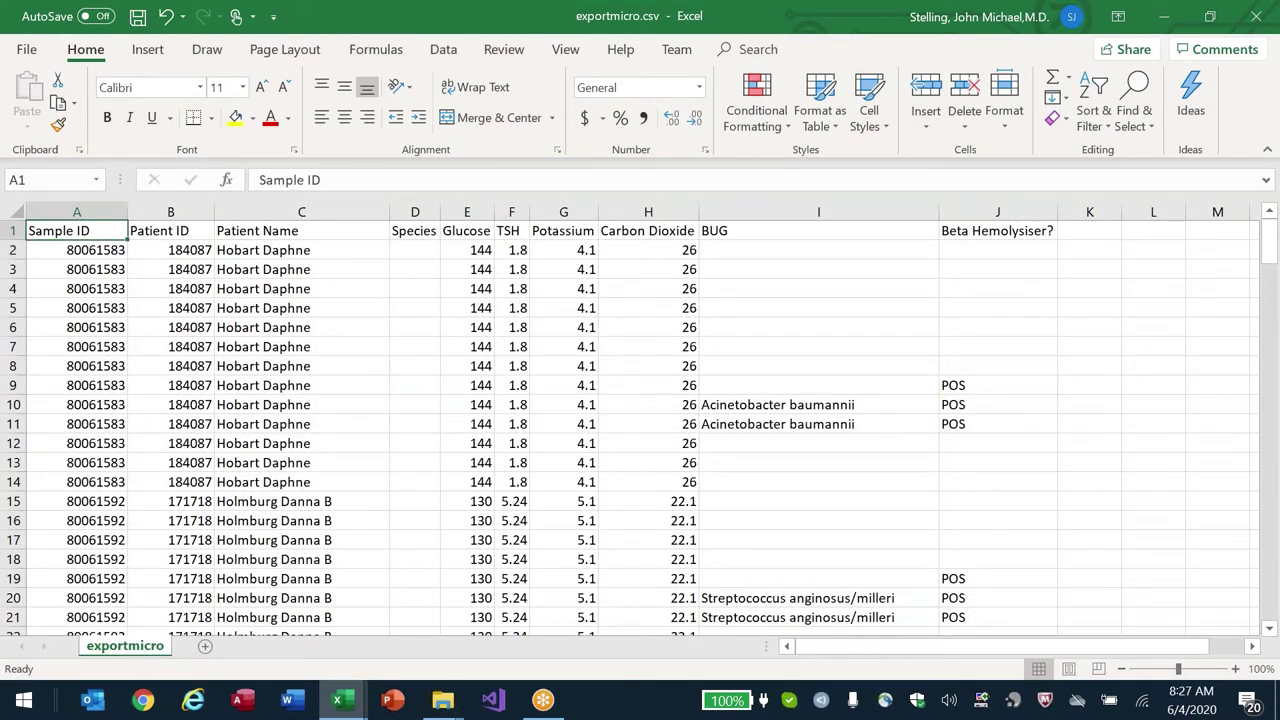
scroll(640, 420, "up", 3)
key("ctrl+Home")
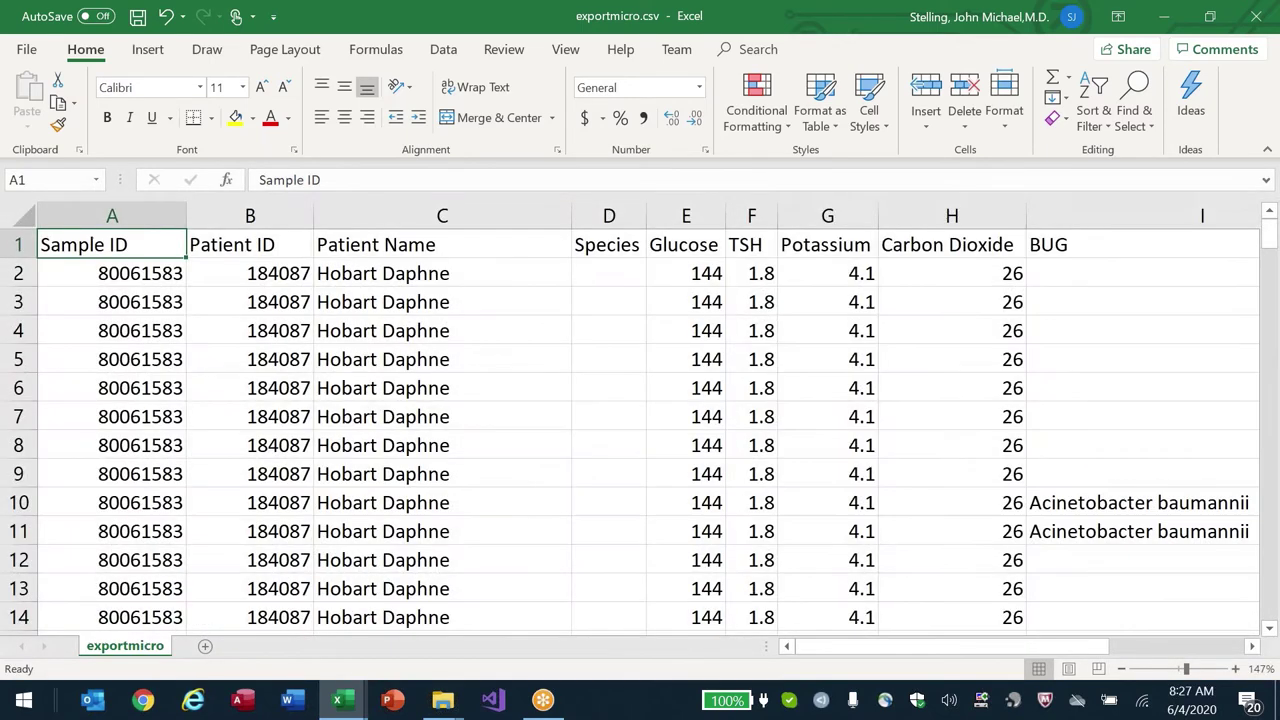
- Review the column headers of the exportmicro sheet from Patient ID through Beta Hemolysiser?, and return to the BUG header
key("Right")
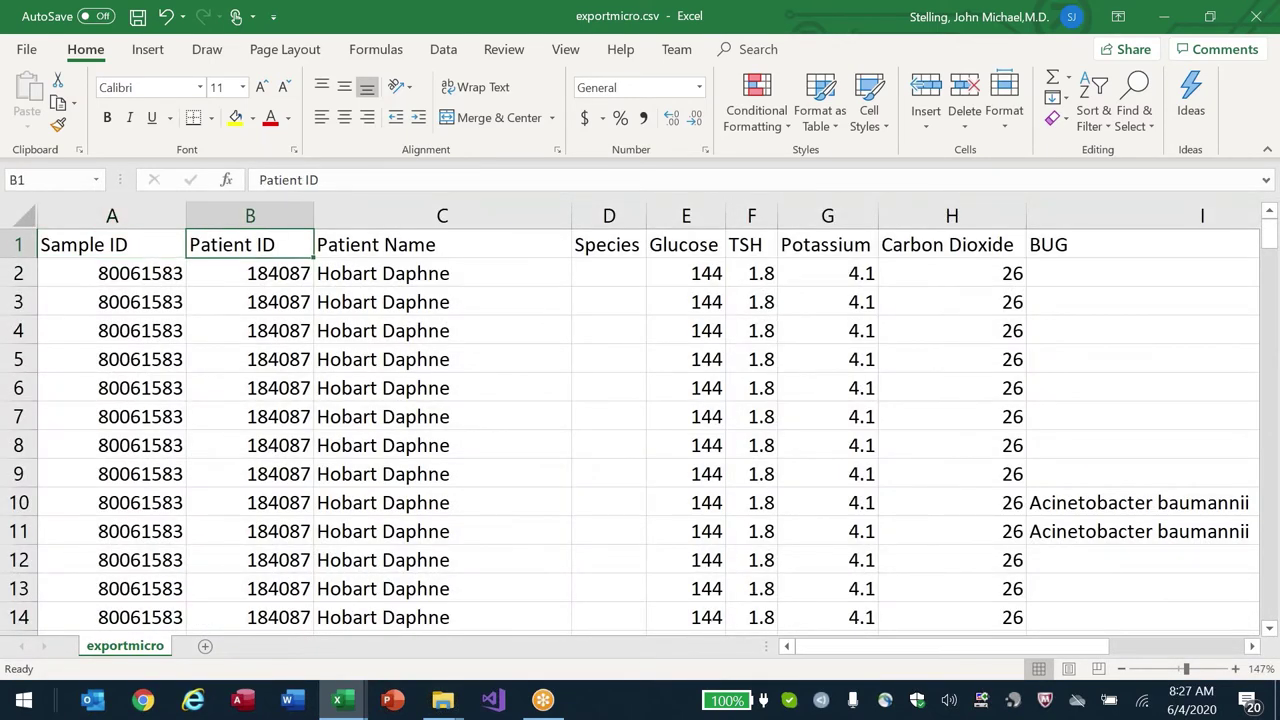
key("Right")
key("Right")
key("Right")
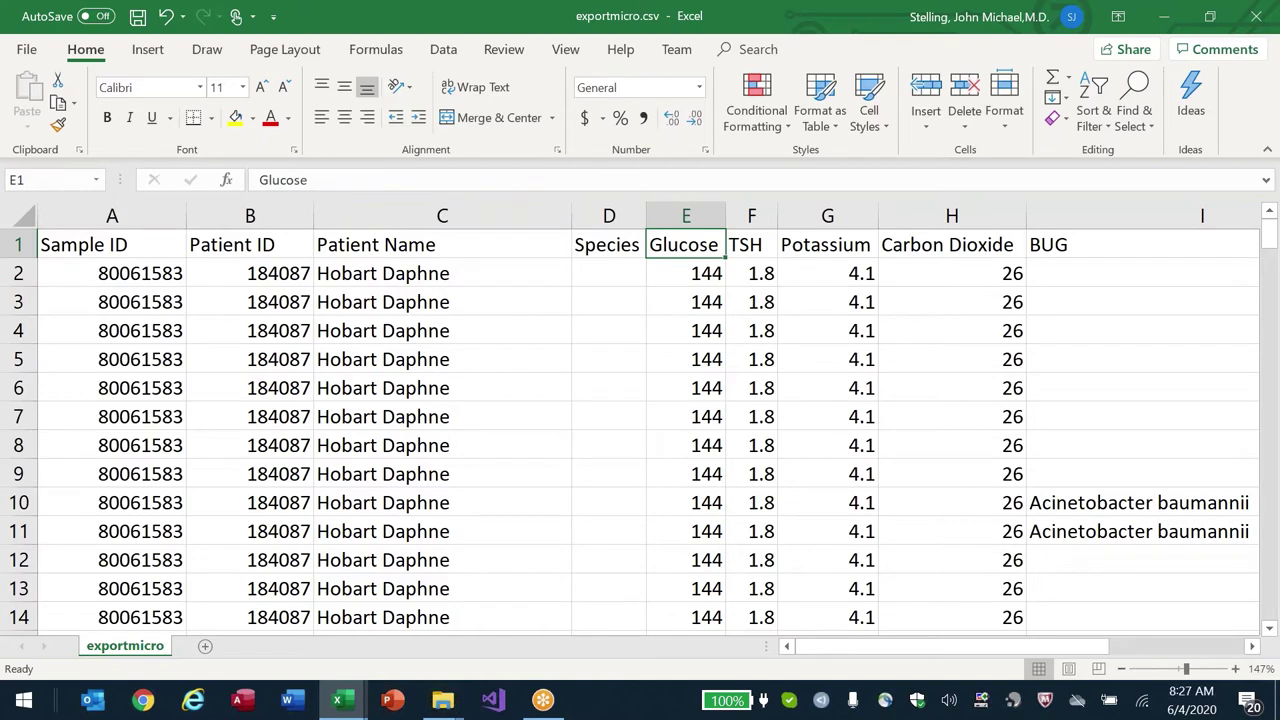
key("Right")
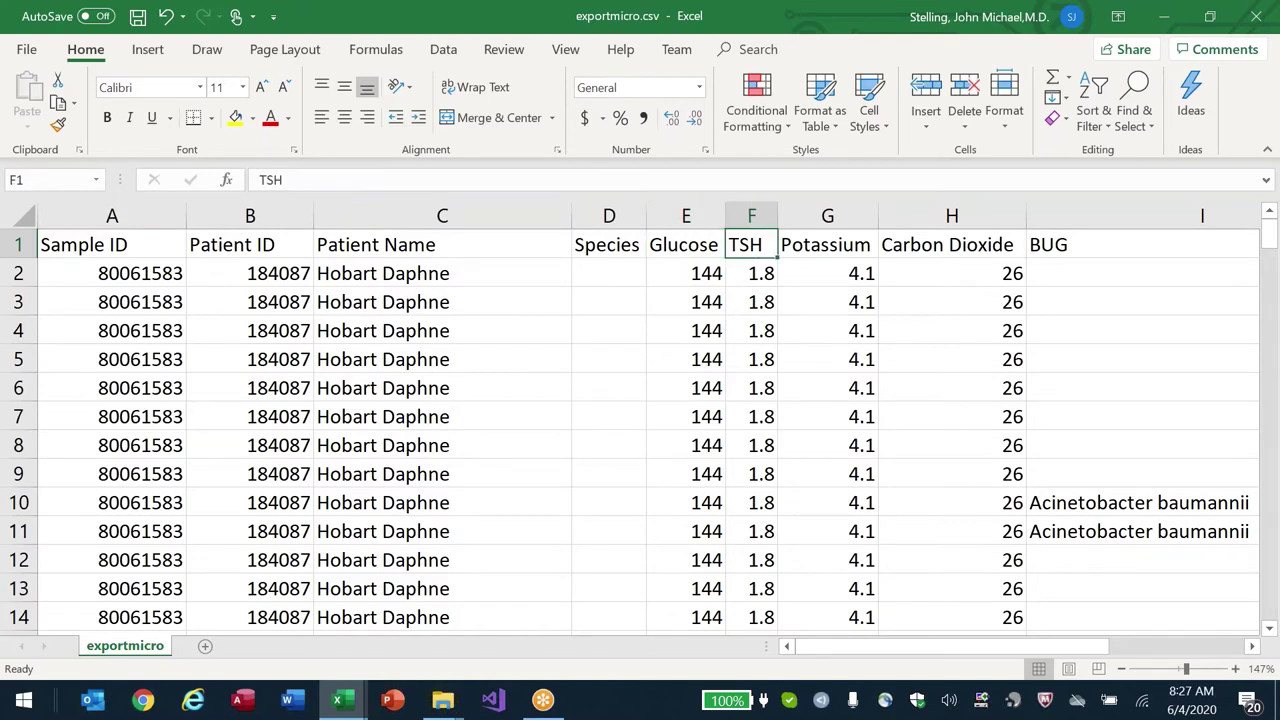
key("Right")
key("Right")
key("Right")
key("Right")
key("Left")
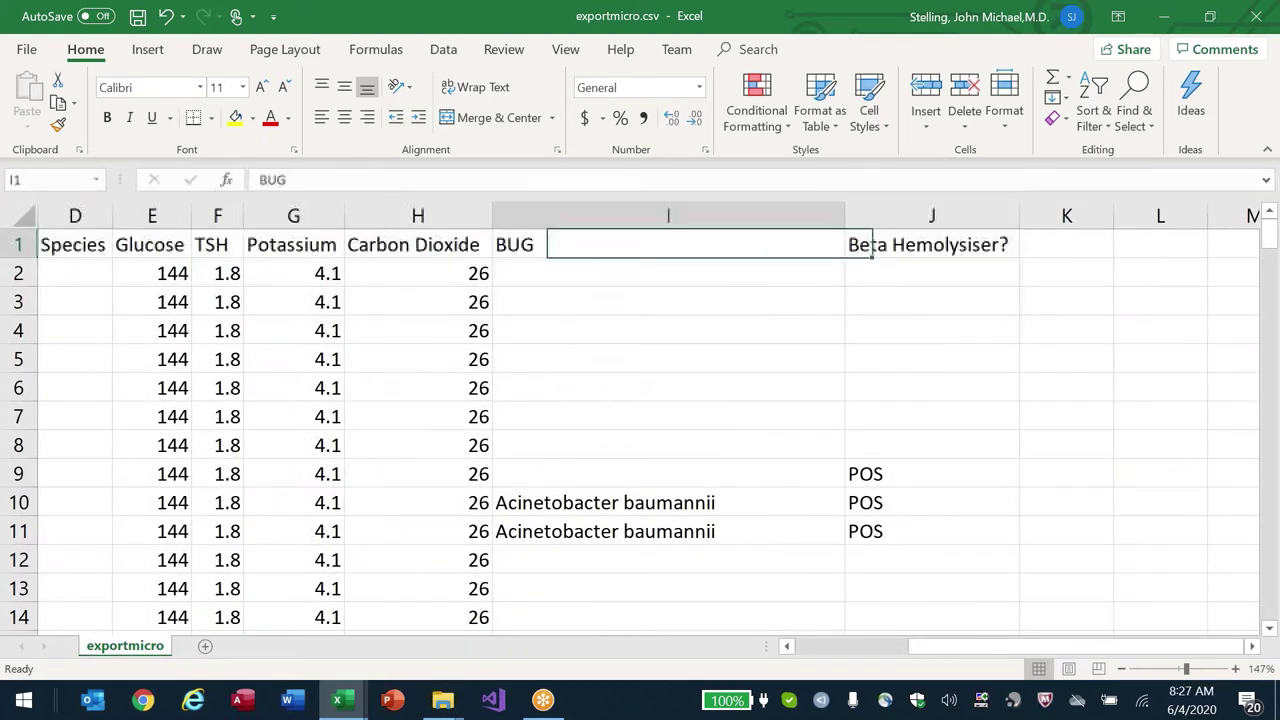
key("Down")
key("Up")
key("Down")
key("Up")
key("Right")
key("Right")
key("Right")
key("Right")
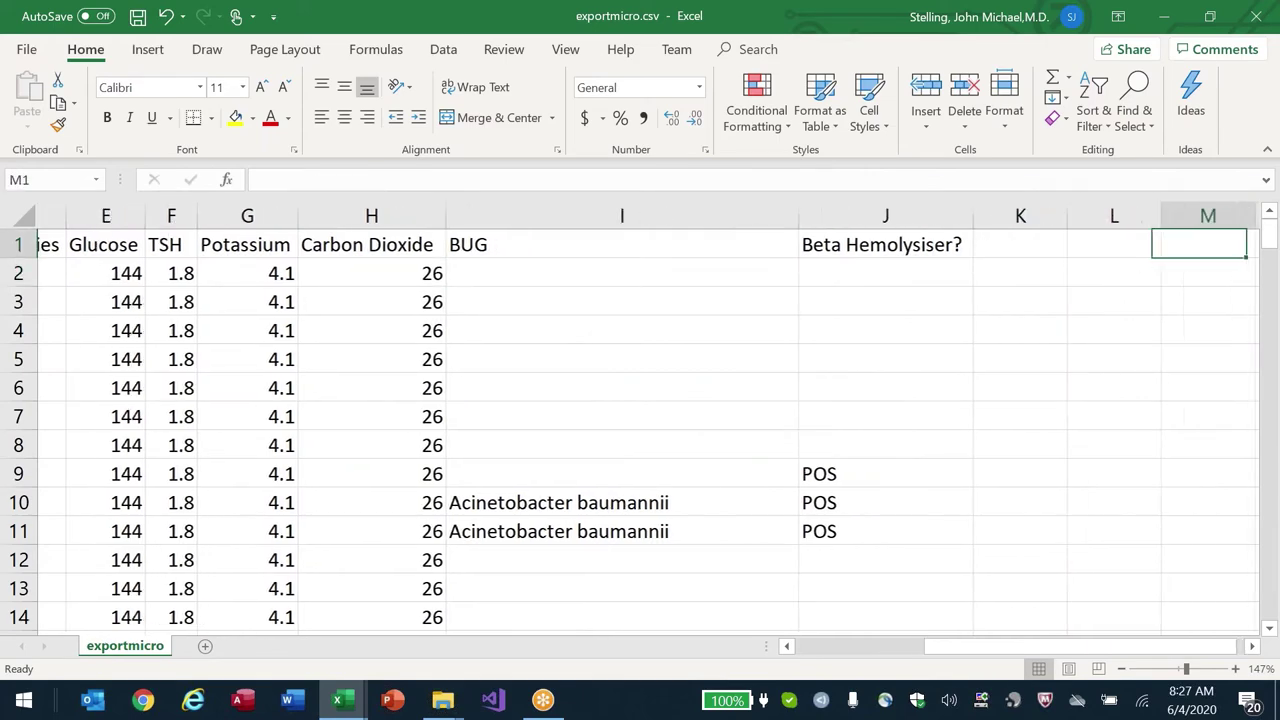
key("Left")
key("Left")
key("Left")
key("Left")
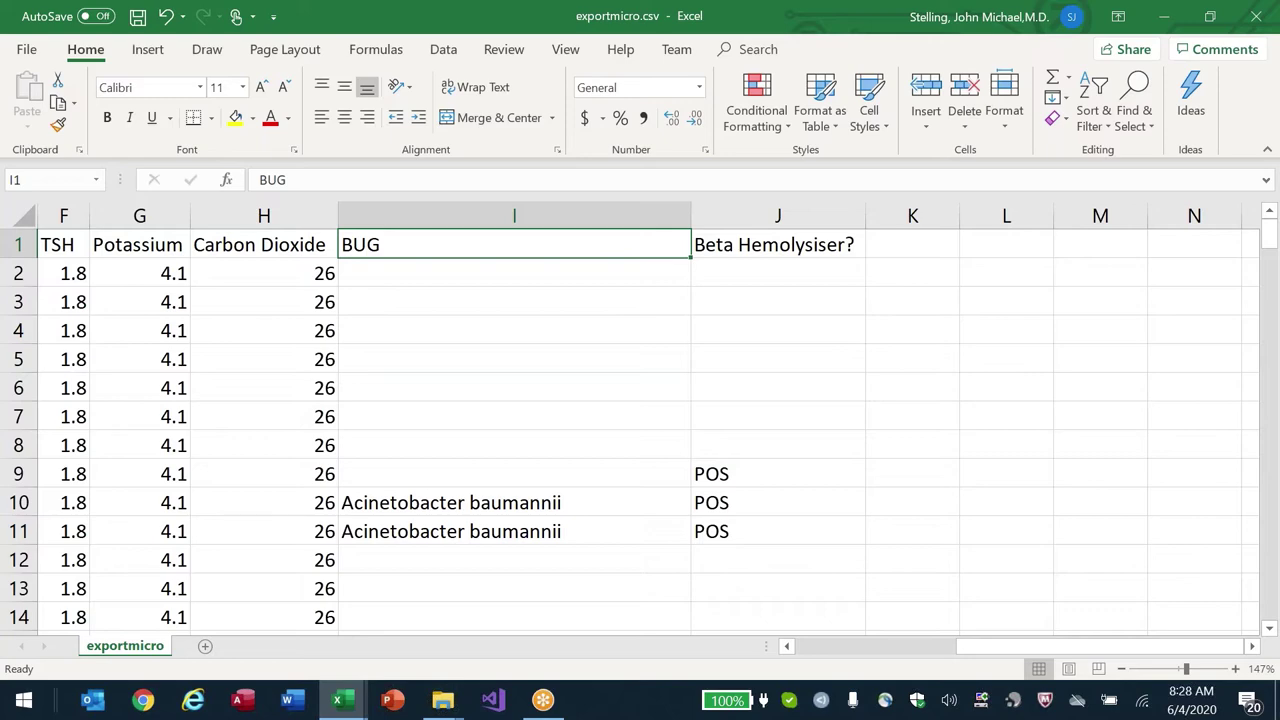
- Switch to File Explorer and open the C:\WHONET\Documents folder
key("alt+Tab")
key("alt+Tab")
key("alt+d")
type("c:\\wonet")
key("BackSpace")
key("BackSpace")
key("BackSpace")
key("BackSpace")
type("h")
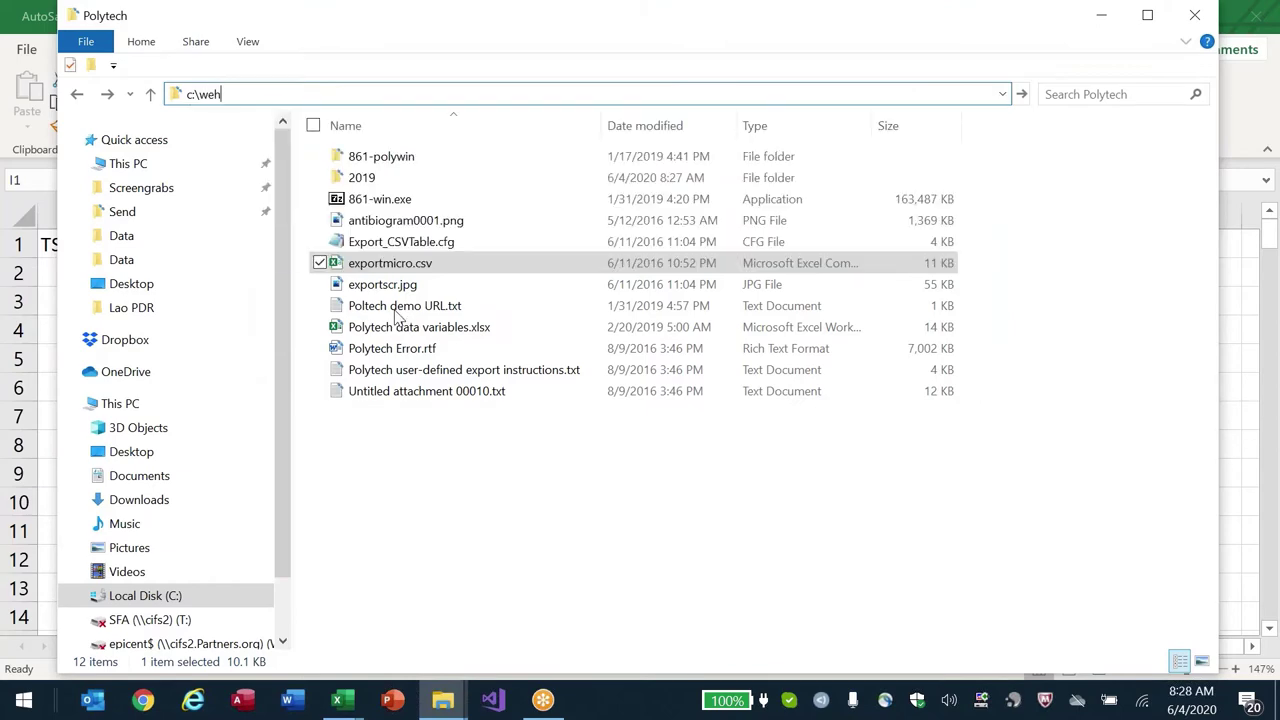
type("onet\\do")
key("Down")
key("Down")
key("Down")
key("Return")
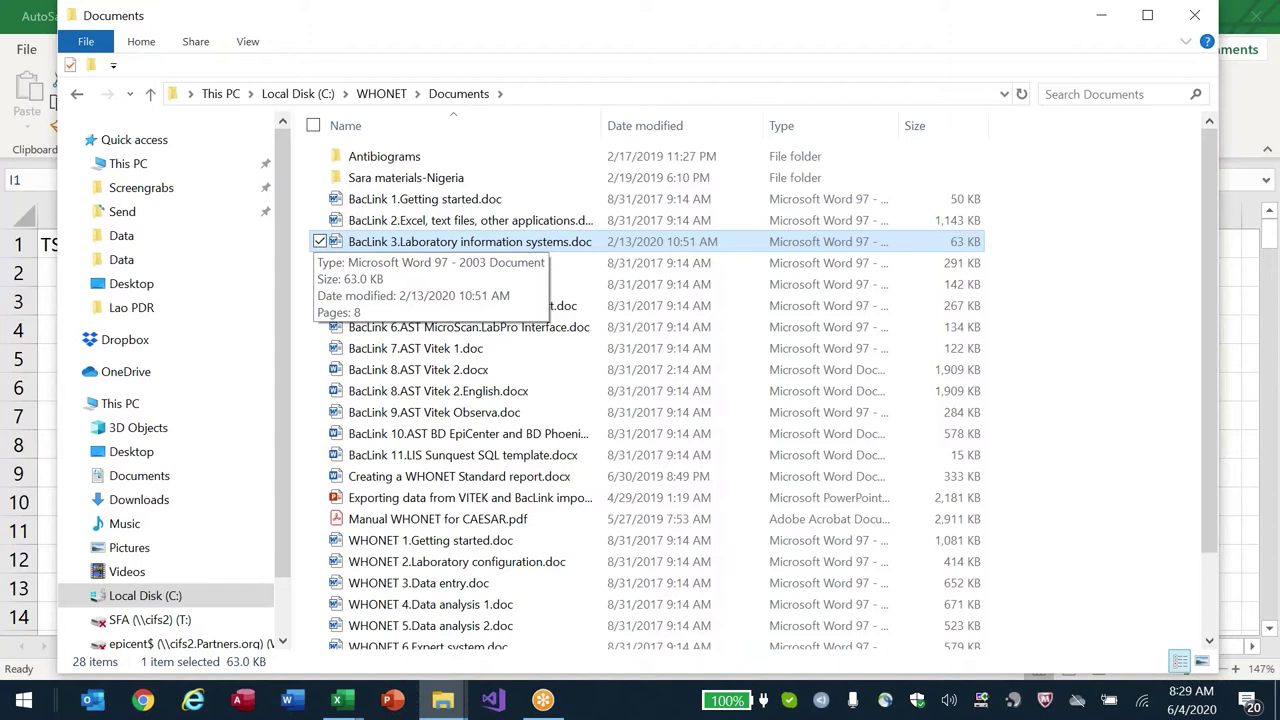
- Return to Excel and close exportmicro.csv and the Book1 workbook without saving either one
key("alt+Tab")
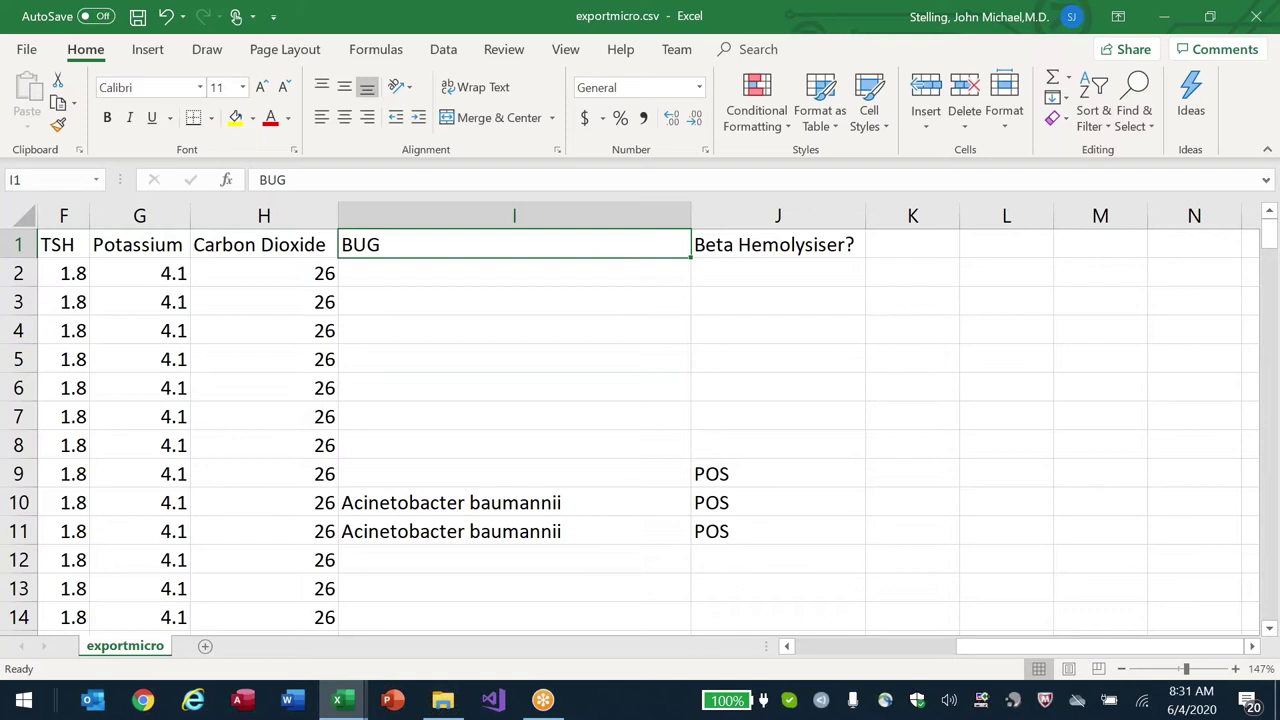
key("ctrl+w")
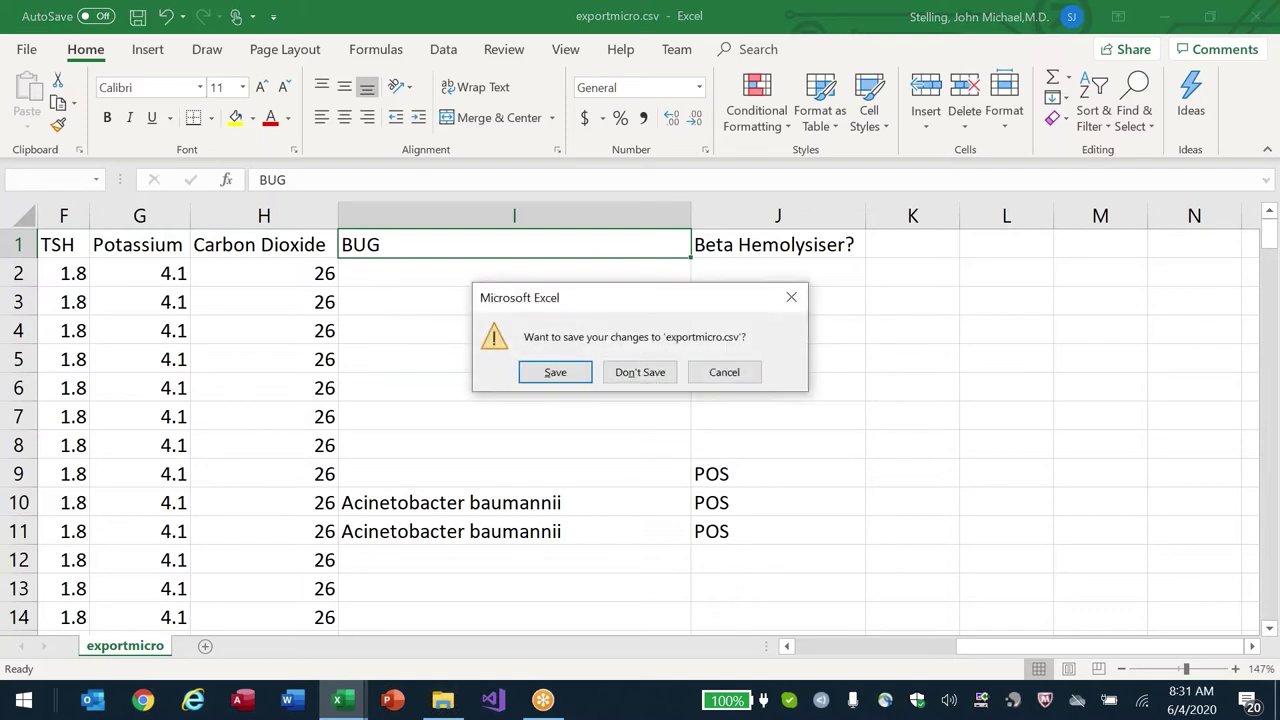
key("n")
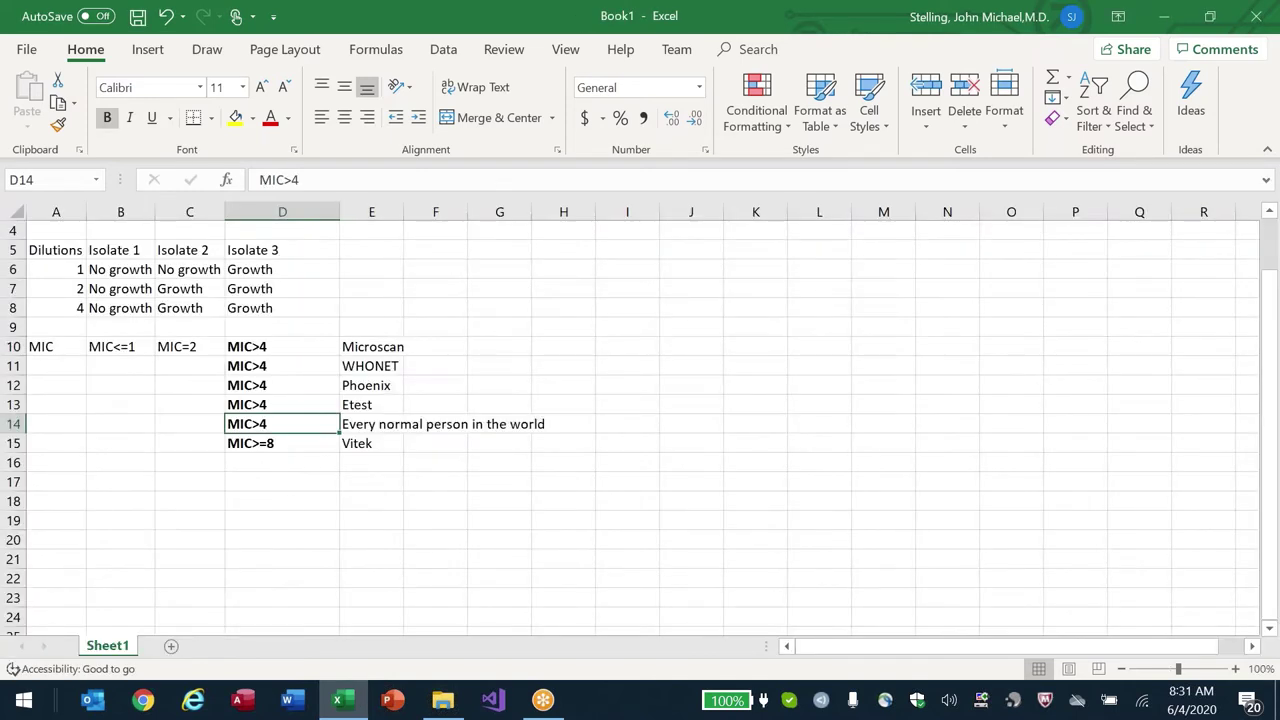
key("alt+F4")
key("n")
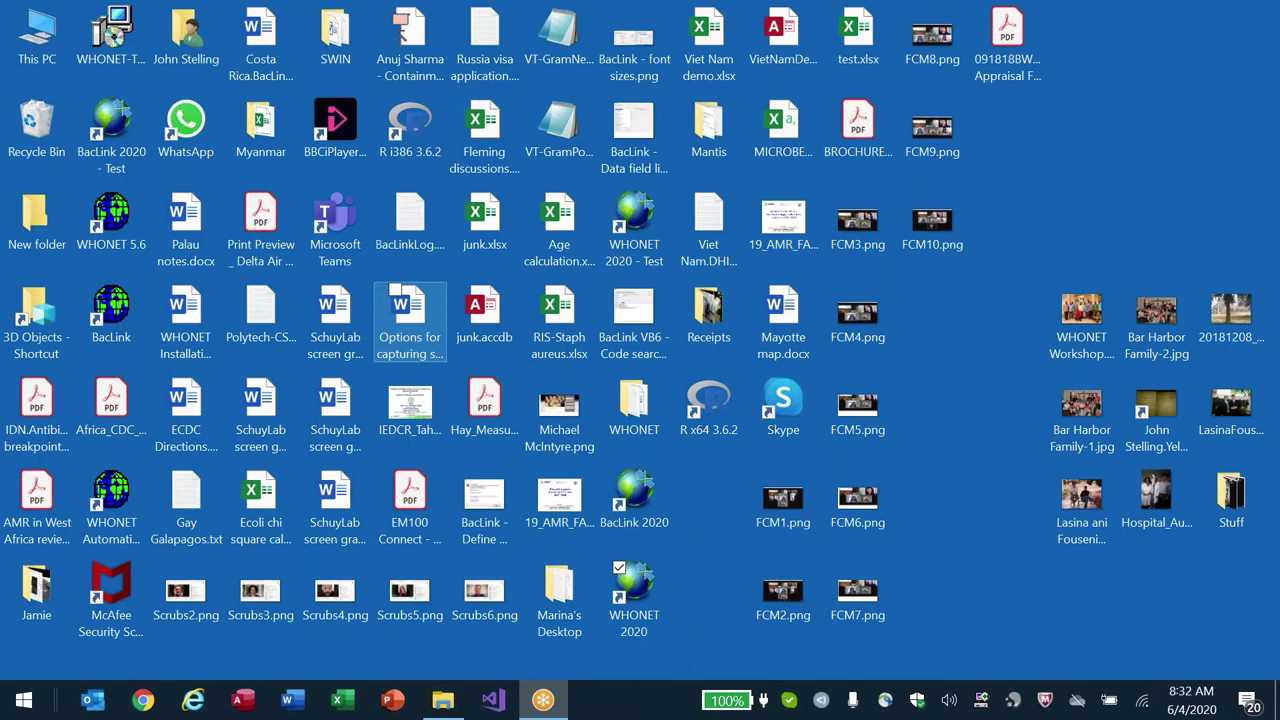
- Launch BacLink 2020, create a new file format, and open the antibiotics configuration from its file structure settings
left_click(645, 500)
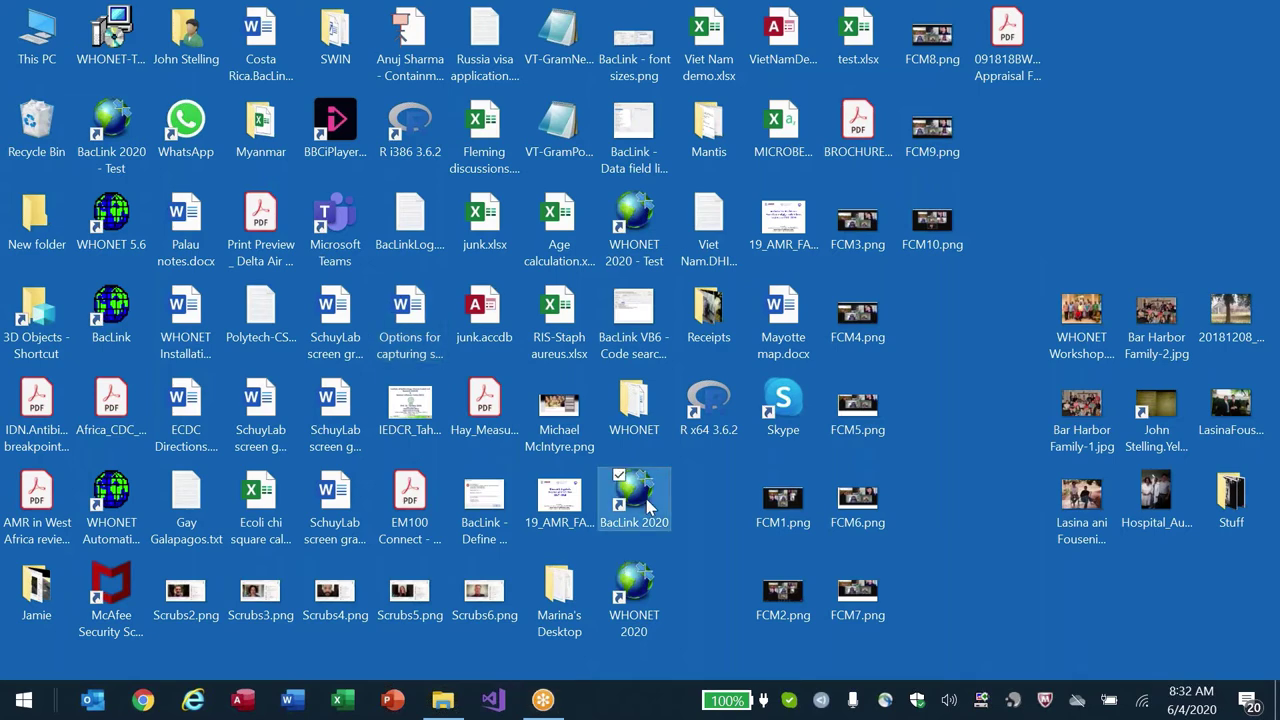
double_click(645, 500)
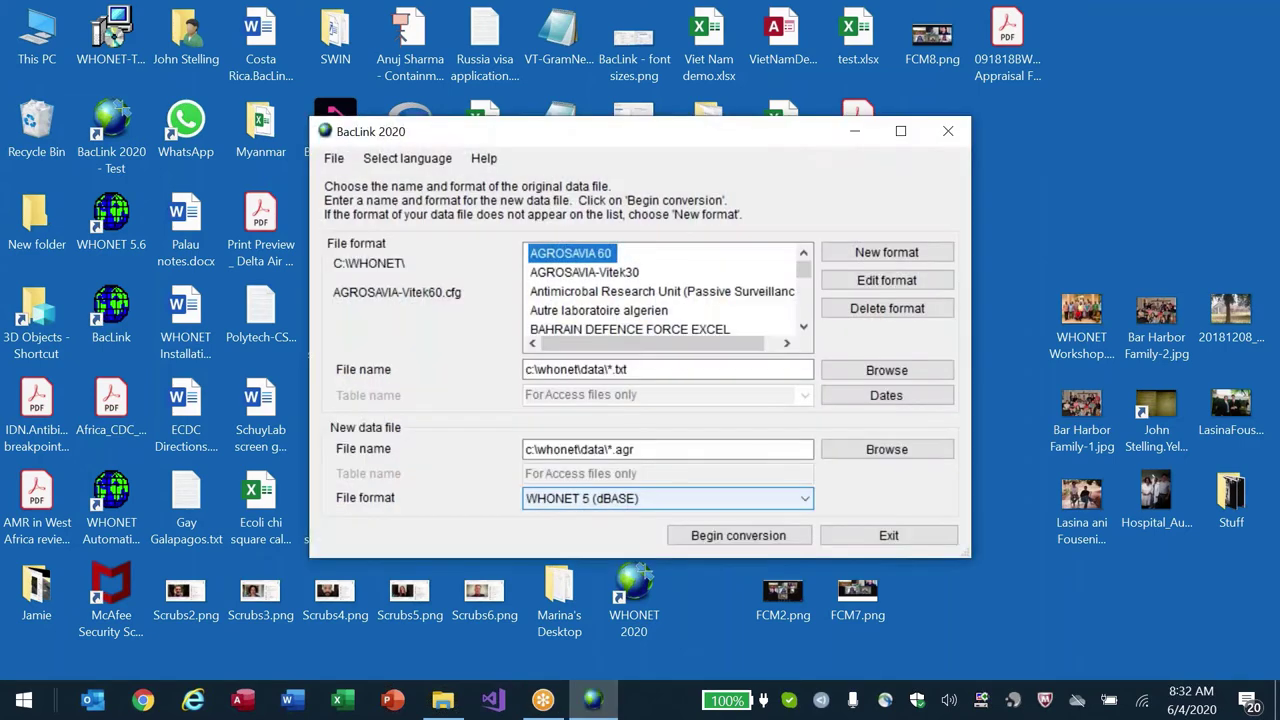
left_click(866, 252)
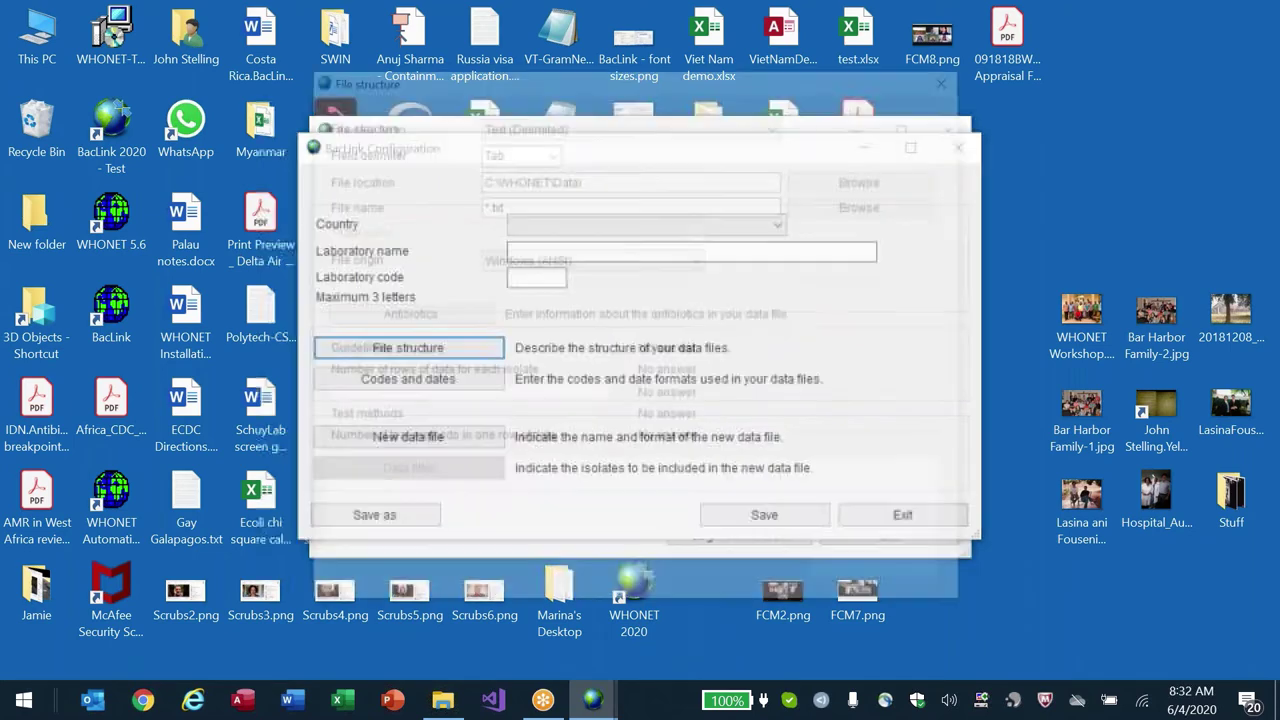
left_click(406, 316)
left_click_drag(709, 85, 519, 74)
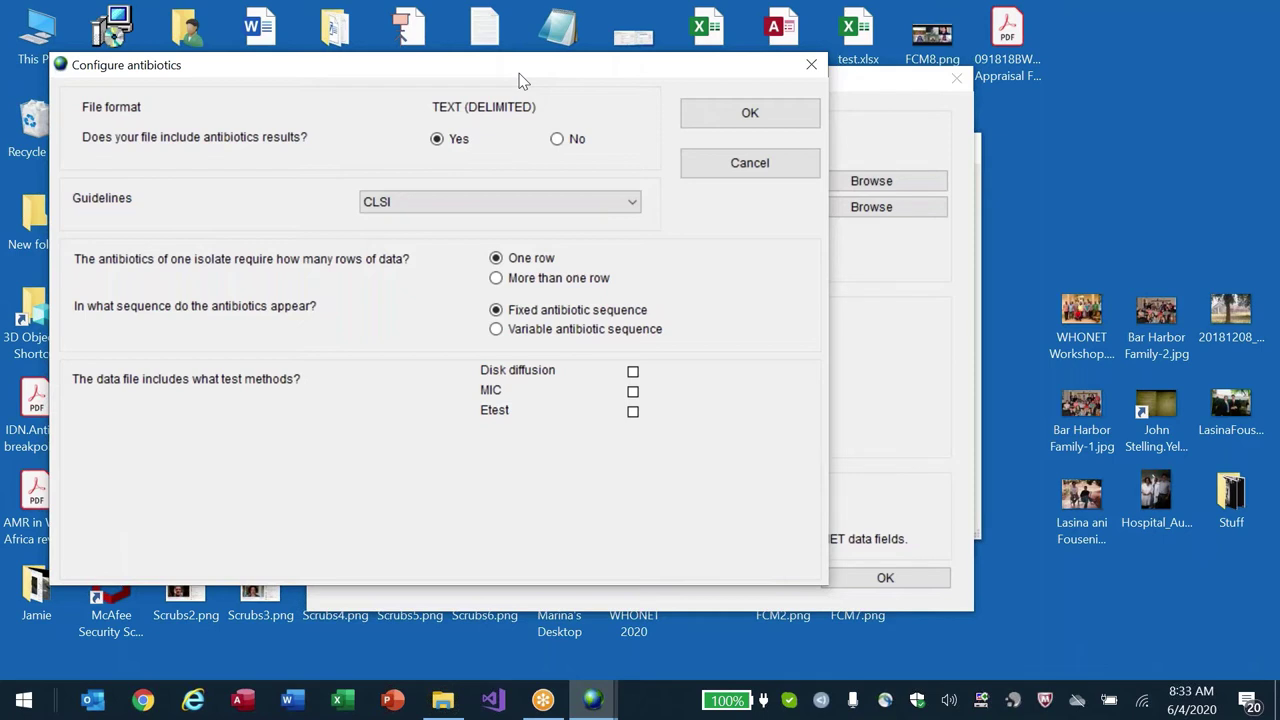
- Compare the row options for one isolate's antibiotics and choose More than one row
left_click(528, 280)
left_click(514, 257)
left_click(550, 258)
left_click(520, 282)
- Switch to File Explorer and open the Examples folder inside C:\Recreate-2018-11-22\bacwin
key("alt+Tab")
key("alt+Tab")
key("alt+Tab")
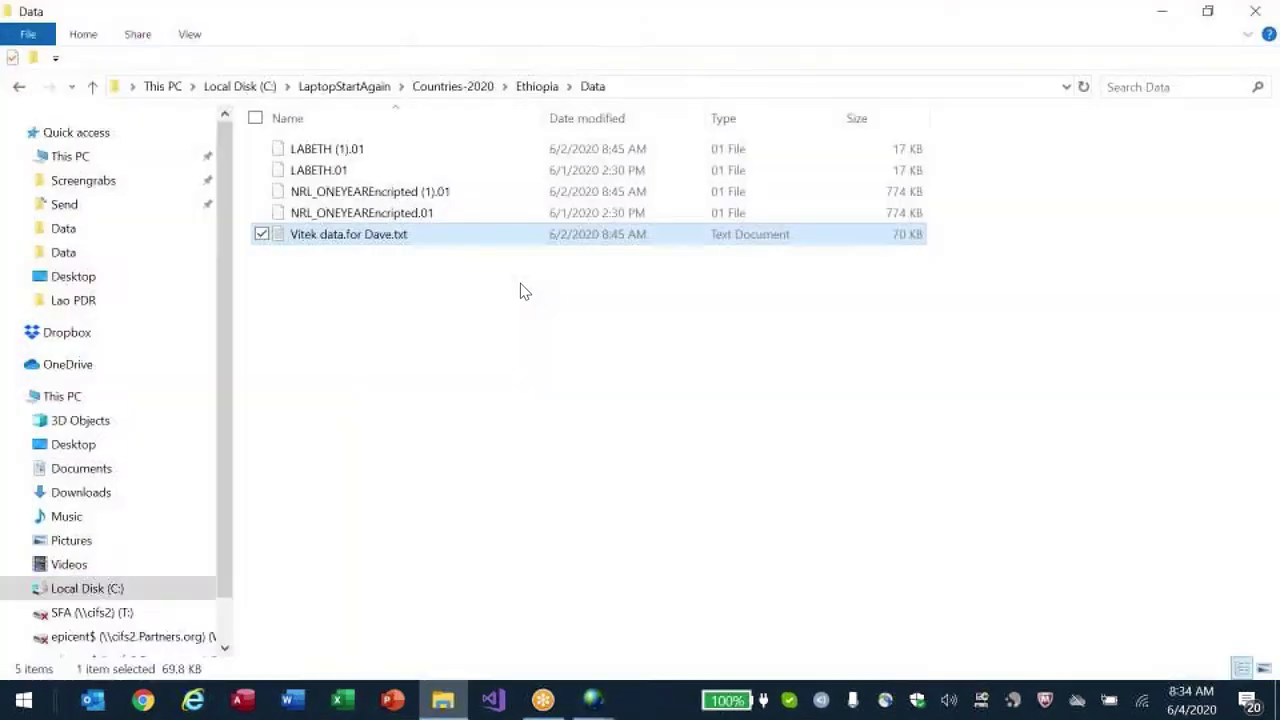
type("c:\\la")
key("BackSpace")
key("BackSpace")
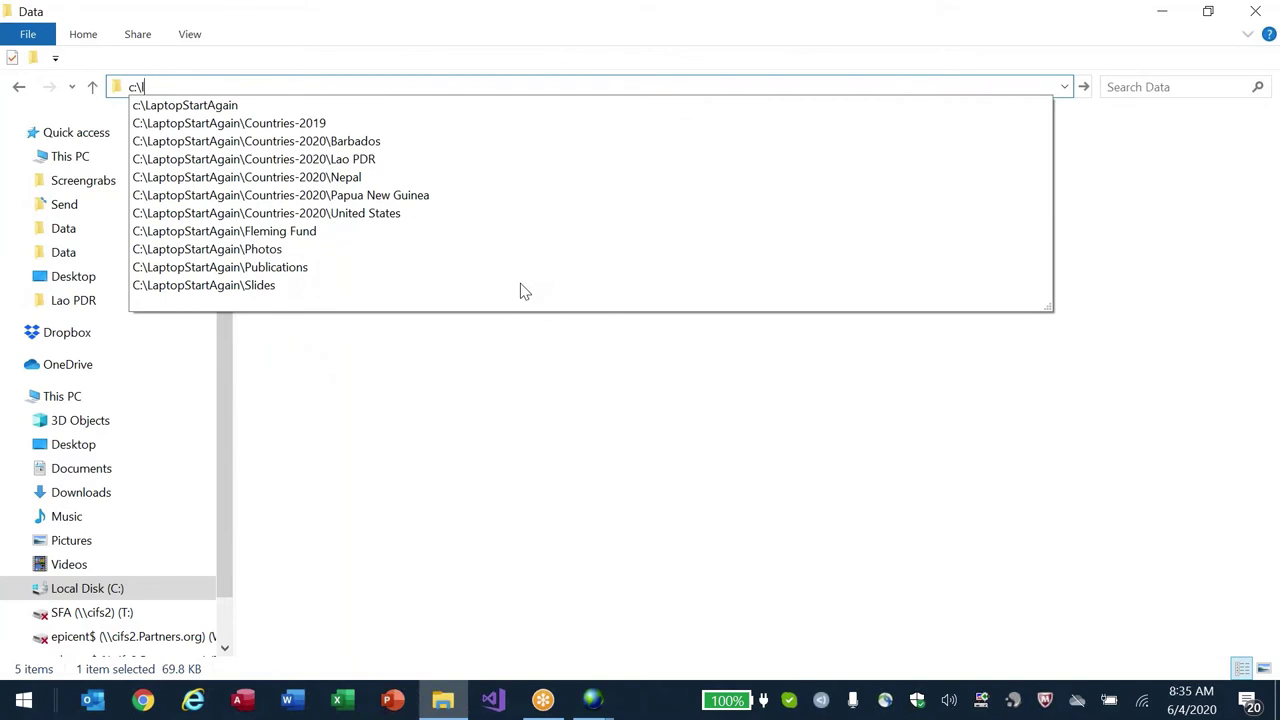
type("re")
key("Down")
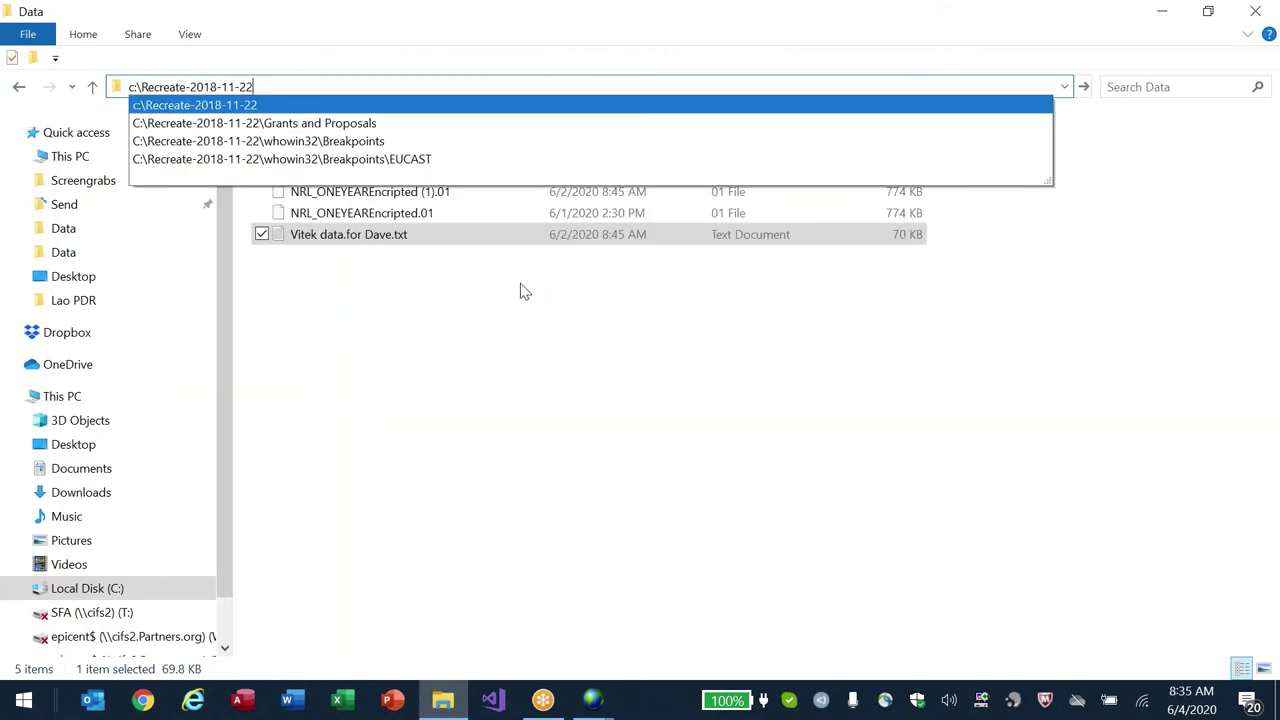
type("\bacwin")
key("Return")
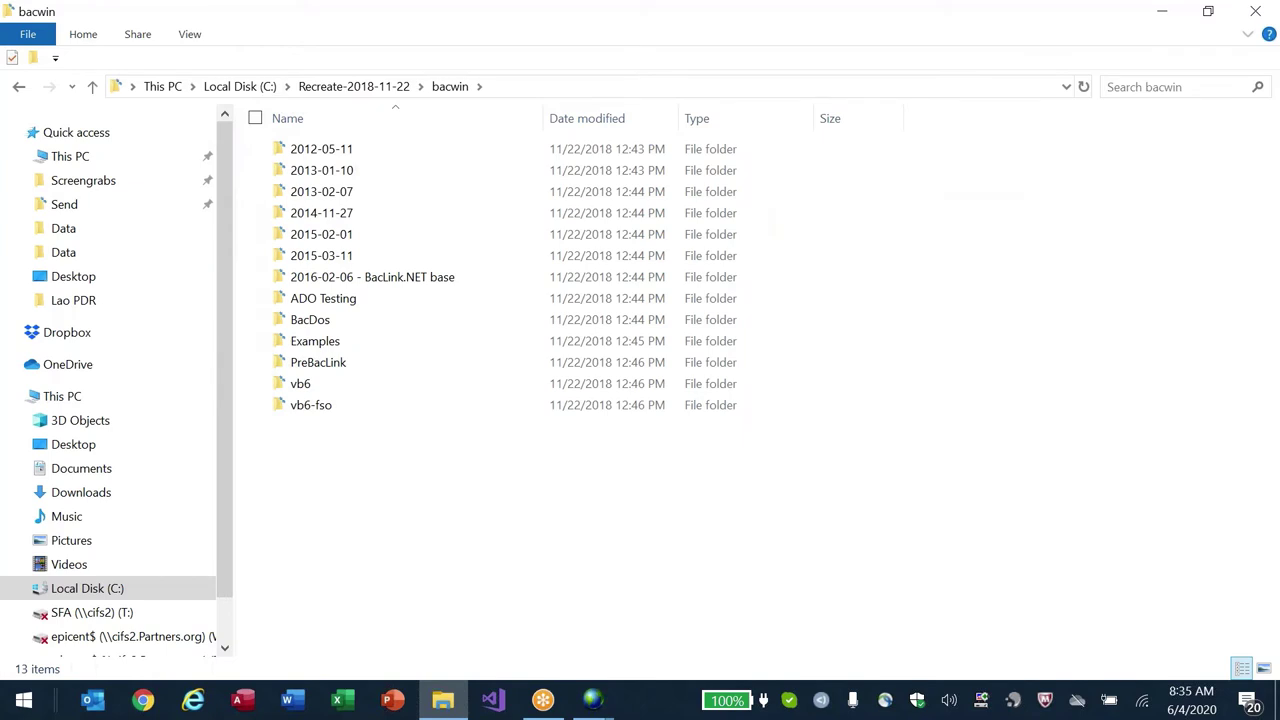
key("e")
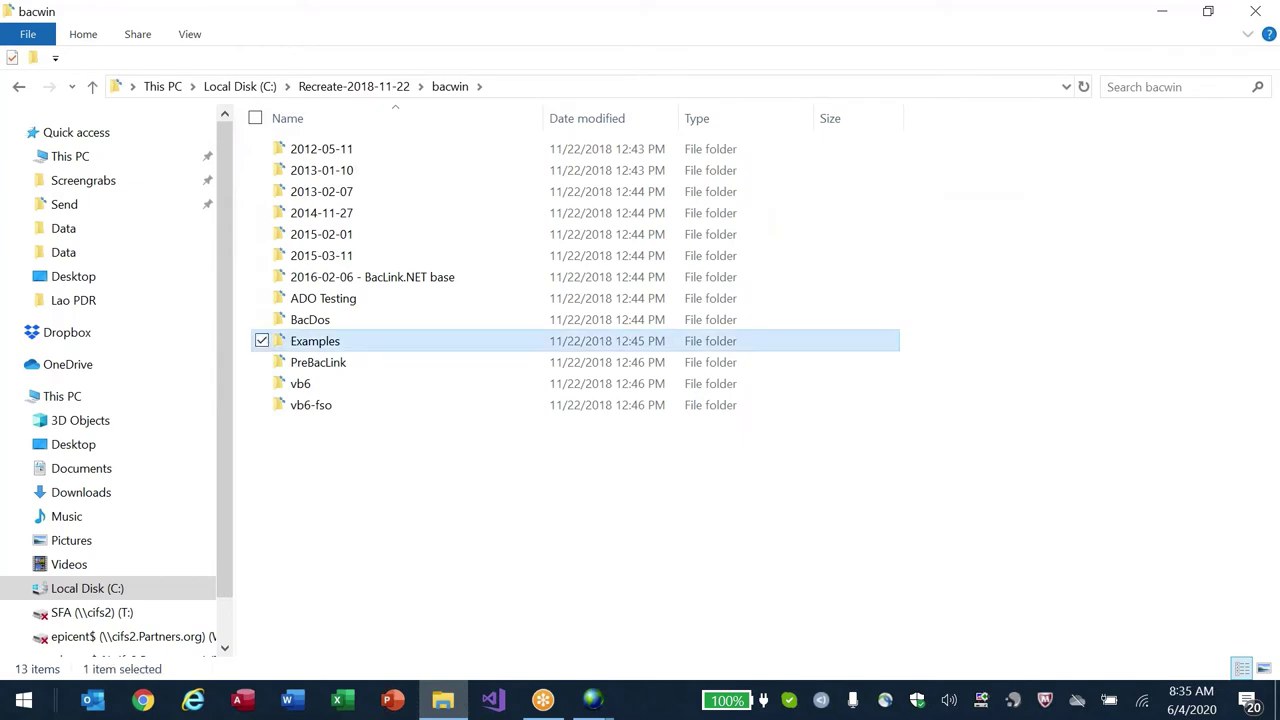
key("Return")
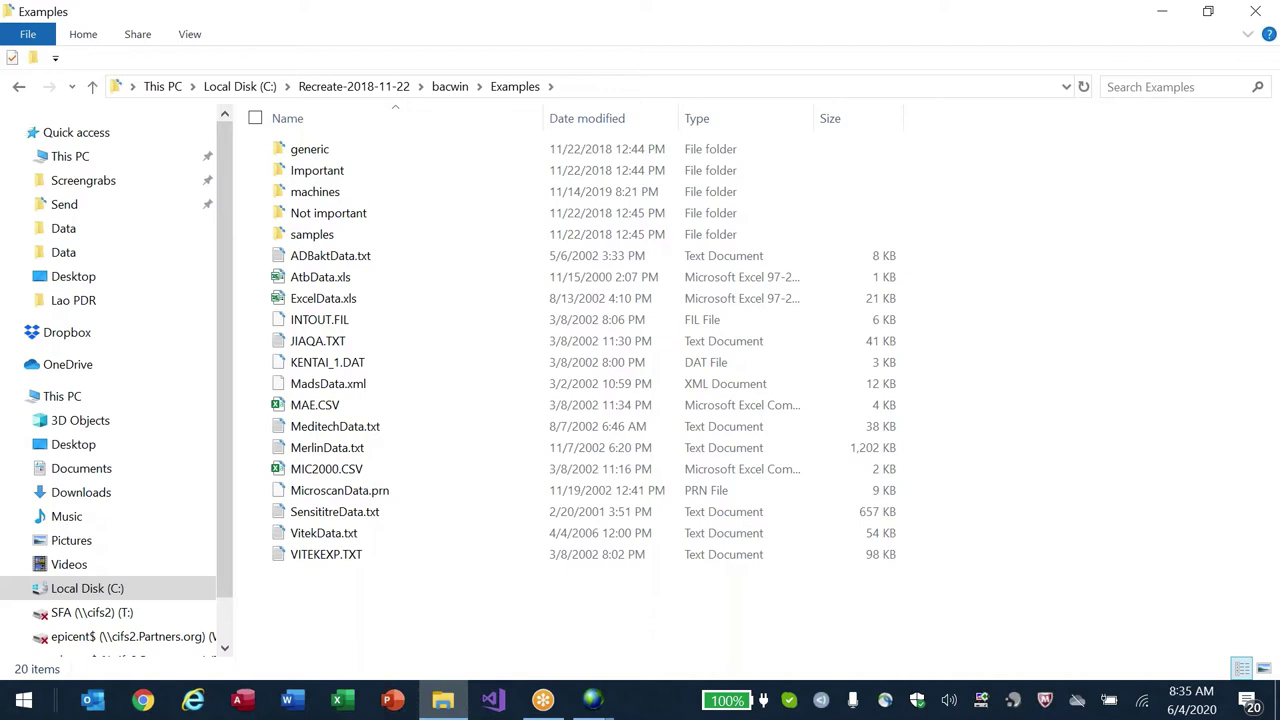
- Open the Polytech folder under machines, enter its 2019 subfolder, and select the last item
left_click(313, 197)
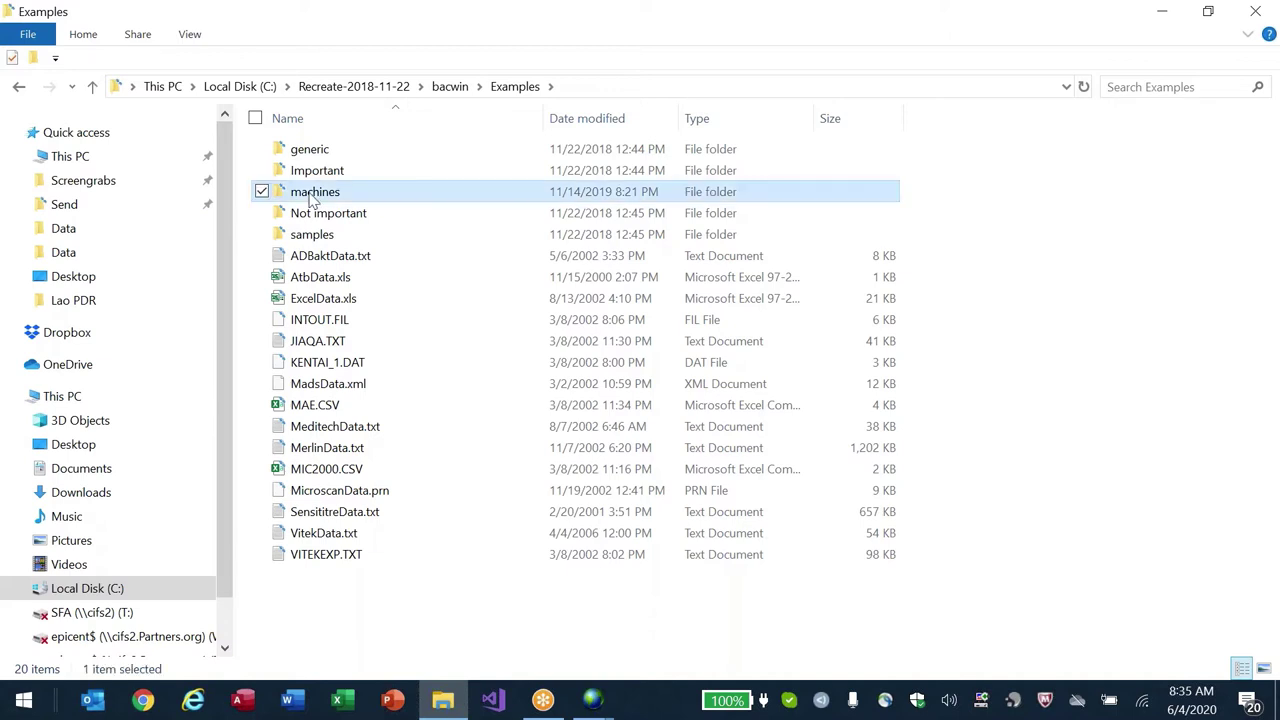
double_click(313, 191)
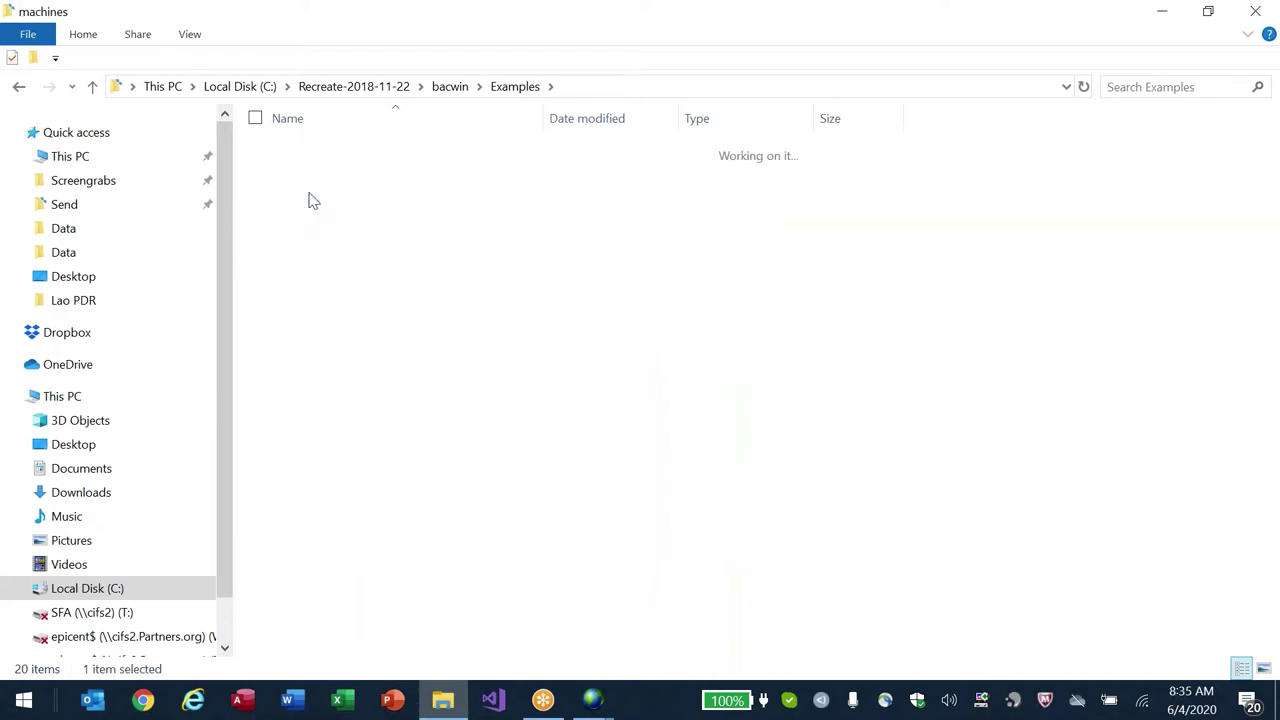
key("Return")
key("Return")
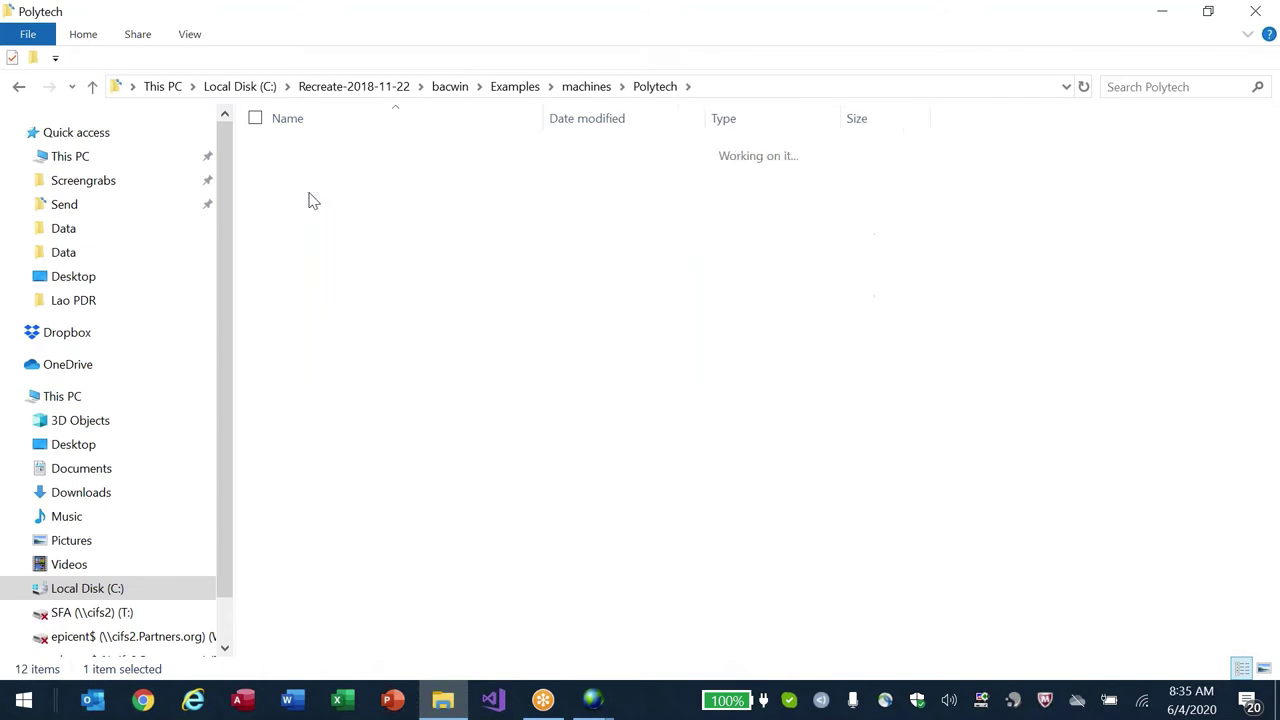
key("End")
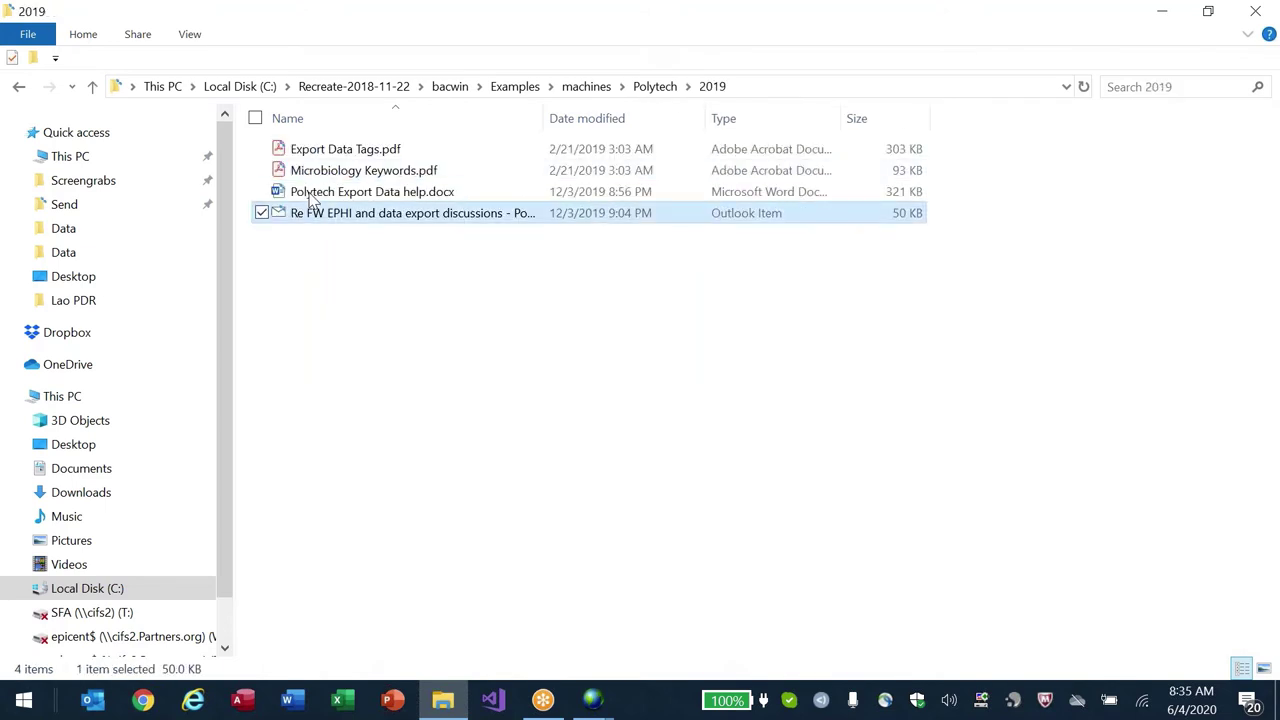
- Return to the parent Polytech folder and select exportmicro.csv
key("BackSpace")
key("Down")
key("End")
key("Up")
key("Up")
key("Up")
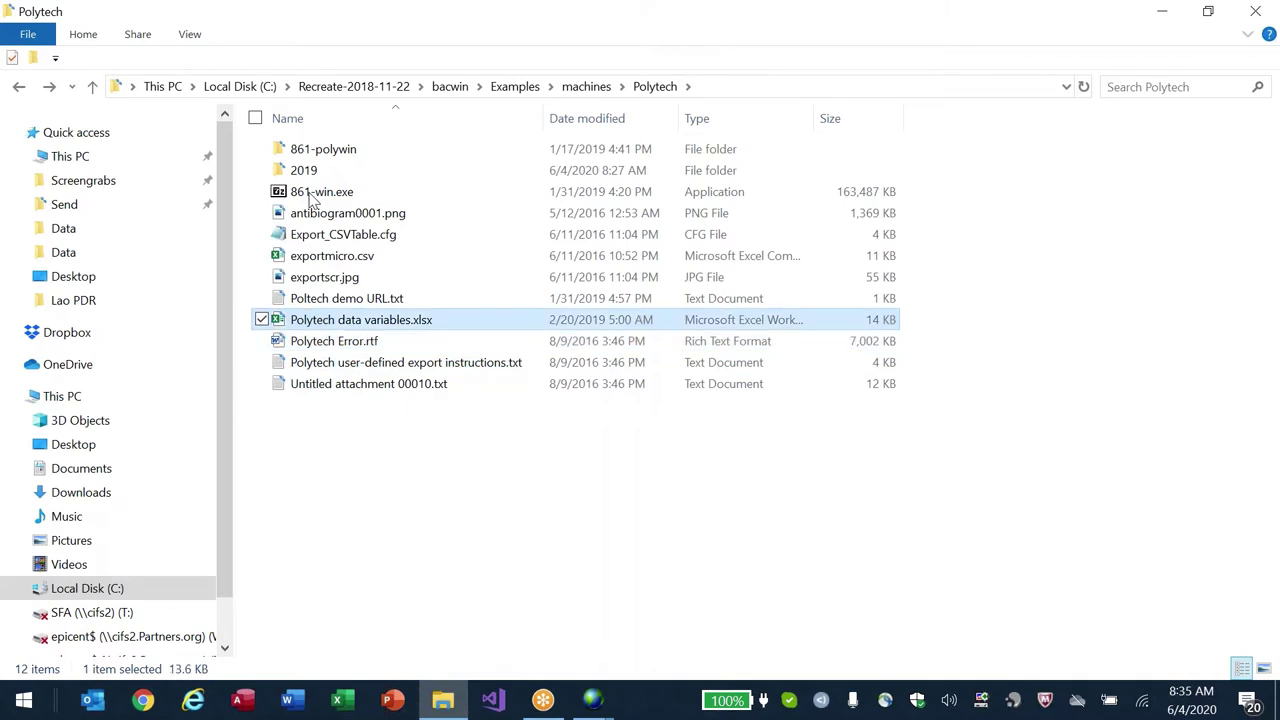
key("Up")
key("Up")
key("Up")
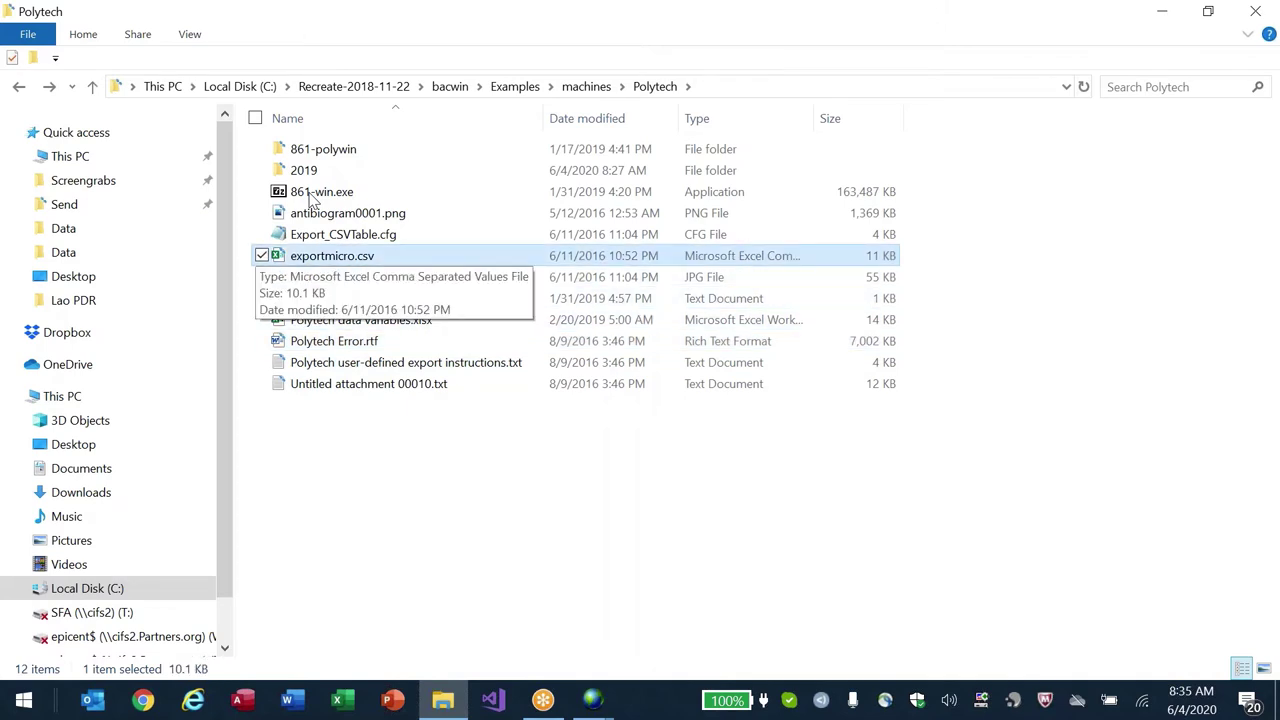
key("alt+d")
type("c:\\lap")
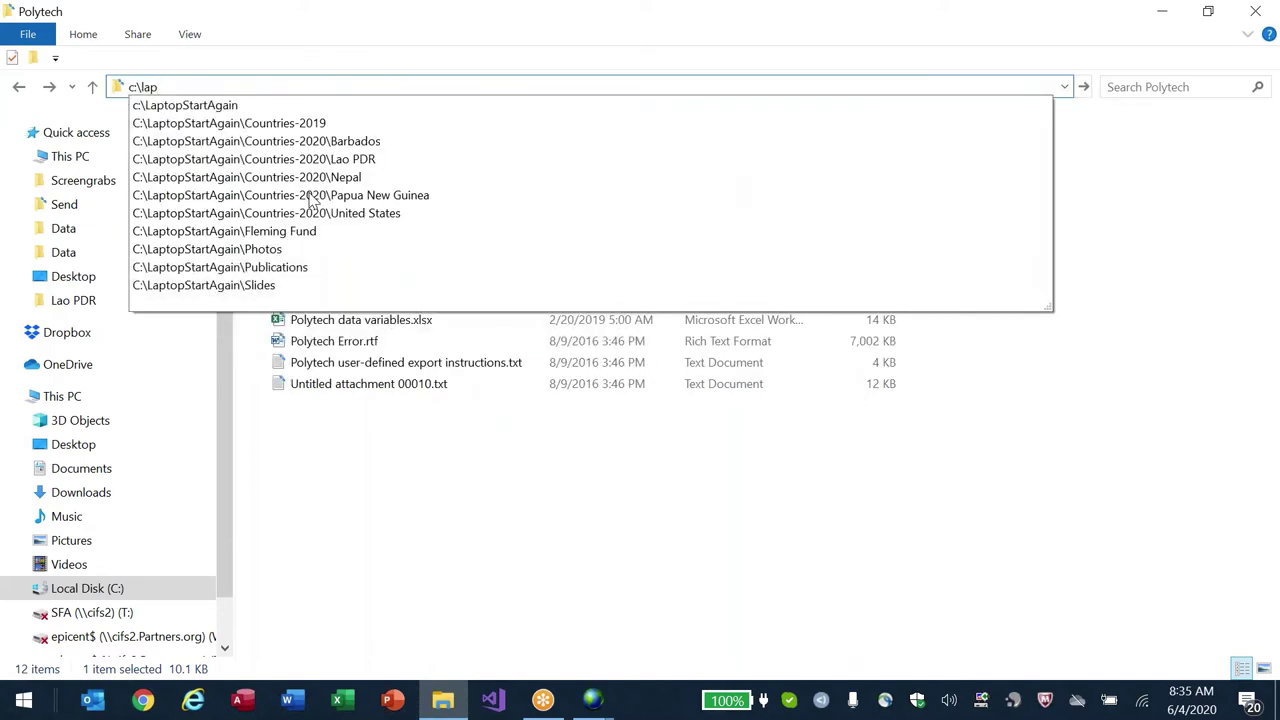
key("Escape")
key("Escape")
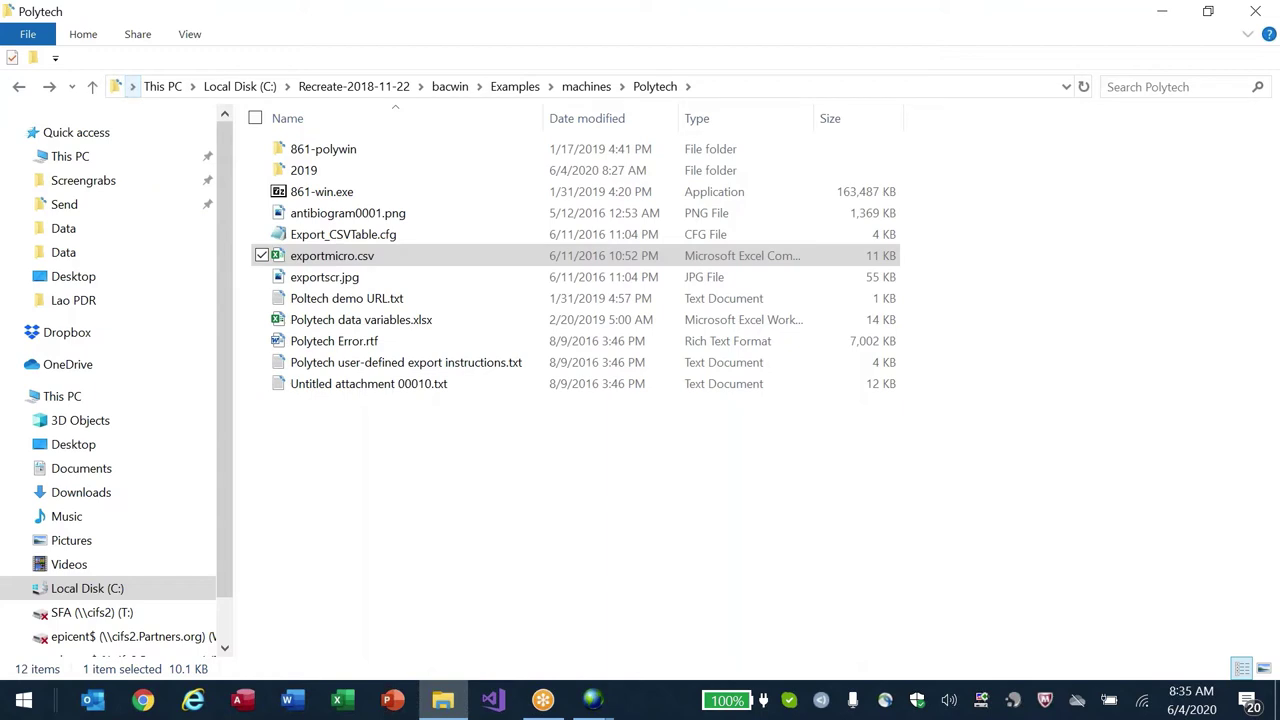
- Look through the Polytech folder's contents, then briefly open and close Untitled attachment 00010.txt
key("Home")
key("Return")
key("Down")
key("BackSpace")
key("Down")
key("Down")
key("Down")
key("Down")
key("Down")
key("Down")
key("Down")
key("Down")
key("Down")
key("Down")
key("Down")
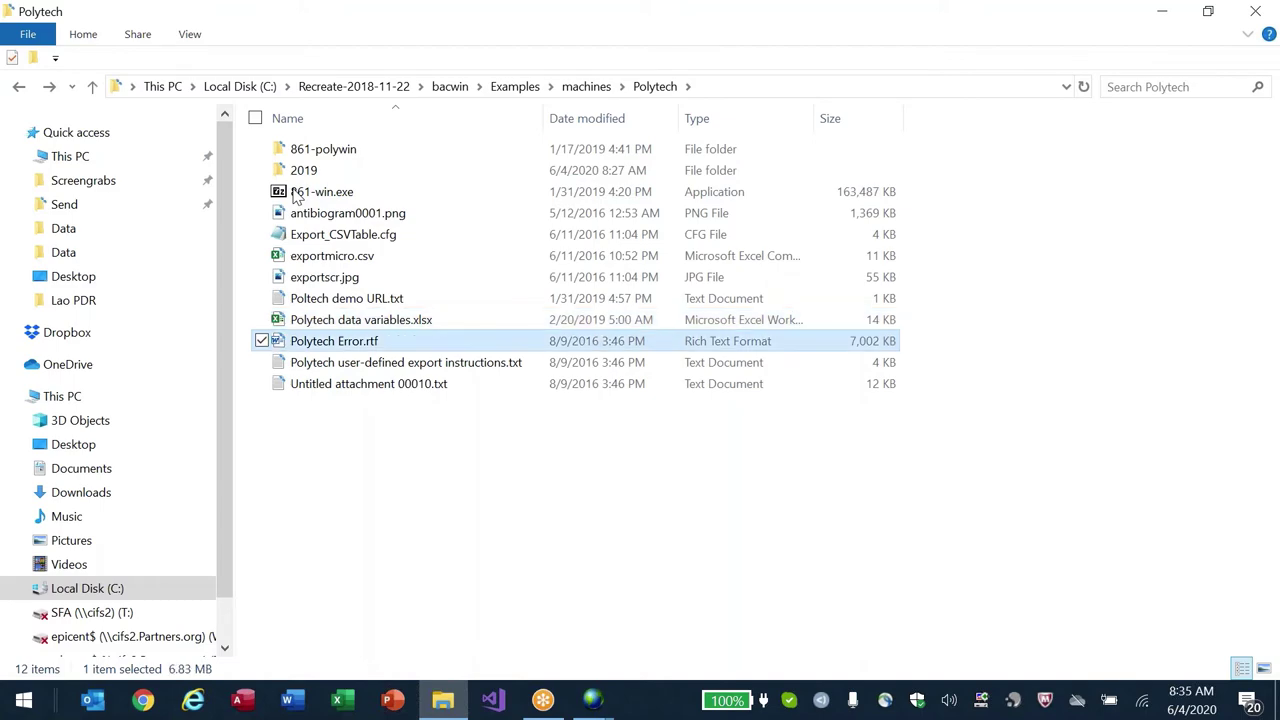
key("Up")
key("Down")
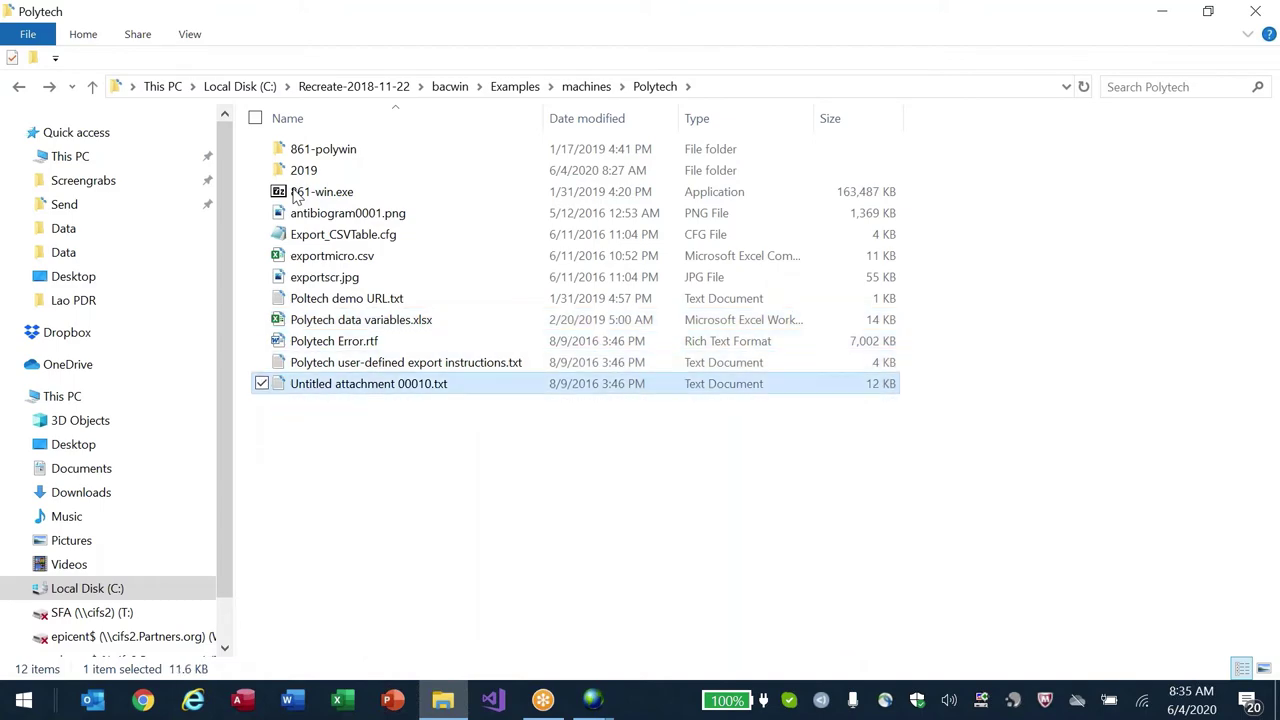
key("Return")
key("alt+F4")
- Go back to the machines folder and open its cerner subfolder
left_click(588, 88)
left_click(380, 284)
key("Down")
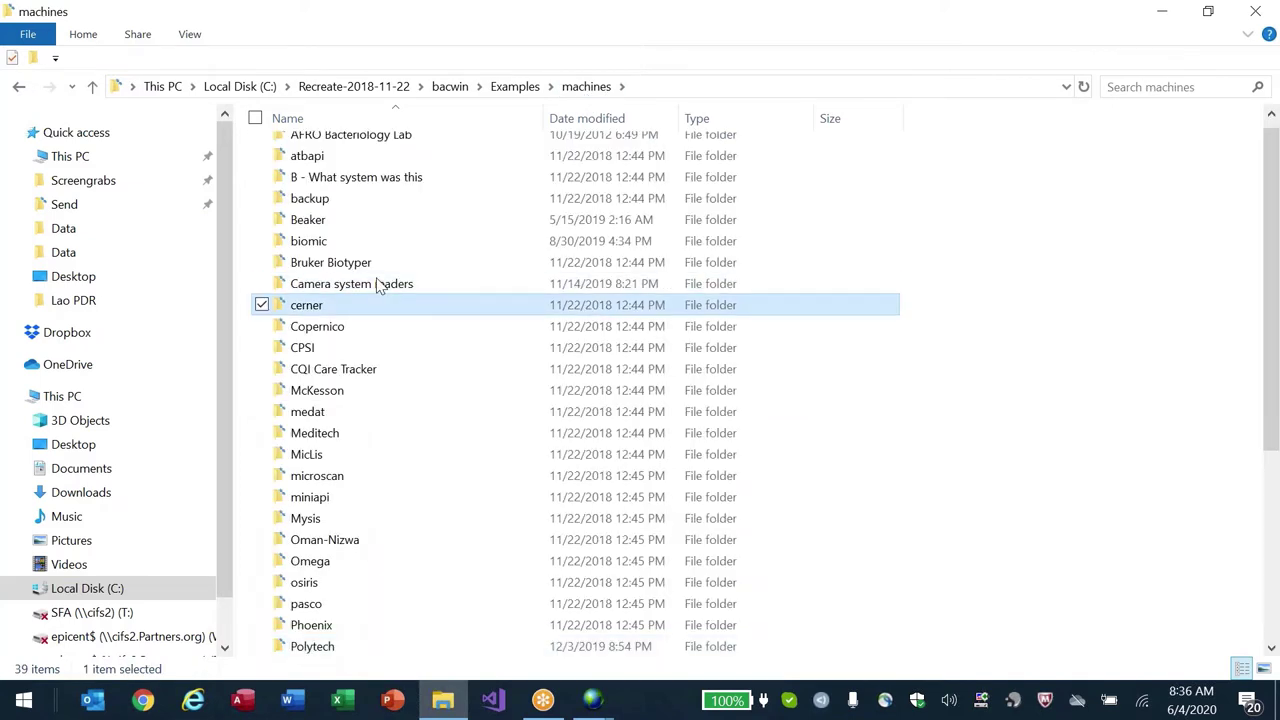
key("Return")
- Look through the cerner folder's extract scripts and WHONET data extraction instruction files
key("Down")
key("Down")
key("Down")
key("Down")
key("Down")
key("Down")
key("Down")
key("Down")
key("Down")
key("Down")
key("Down")
key("Down")
key("Down")
key("Down")
key("Down")
key("Down")
key("Down")
key("Down")
key("Down")
key("Down")
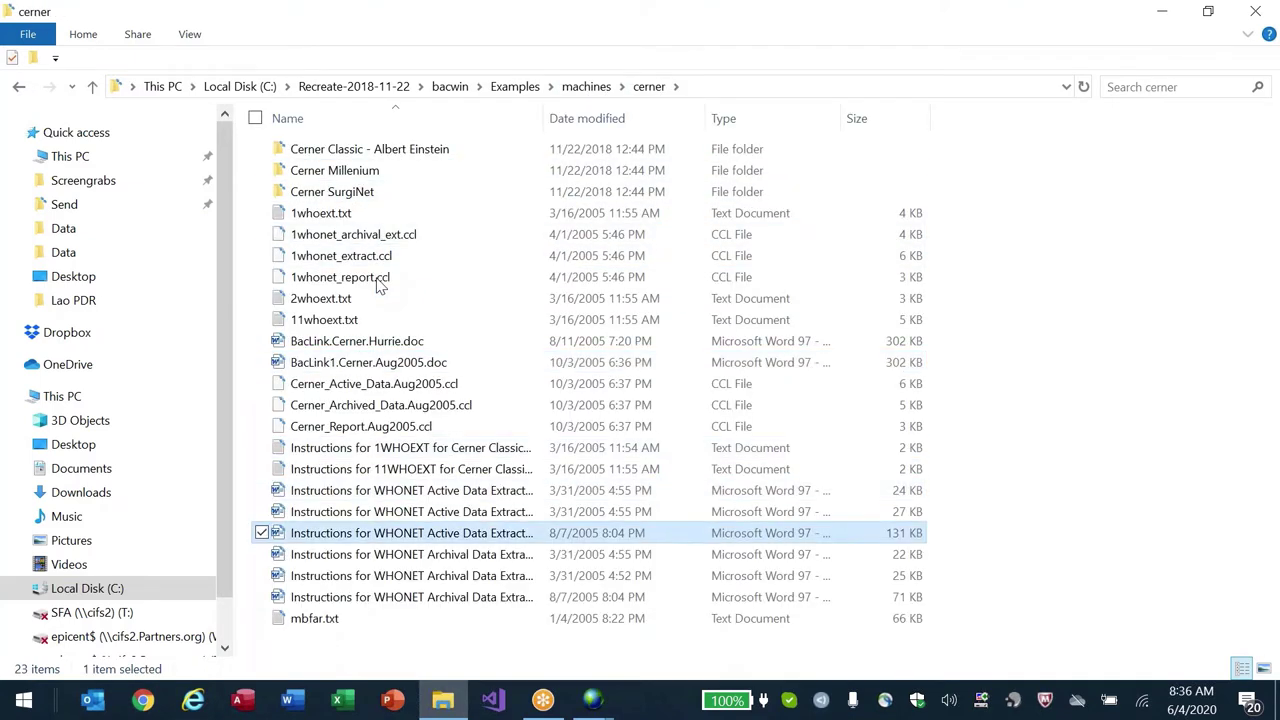
- Open the Cerner Millenium subfolder and look through its files down to L201205_Sample_noPHIdata.xls
key("Home")
key("Down")
key("Return")
key("Down")
key("Down")
key("Down")
key("Down")
key("Down")
key("Down")
key("Down")
key("Down")
key("Down")
key("Down")
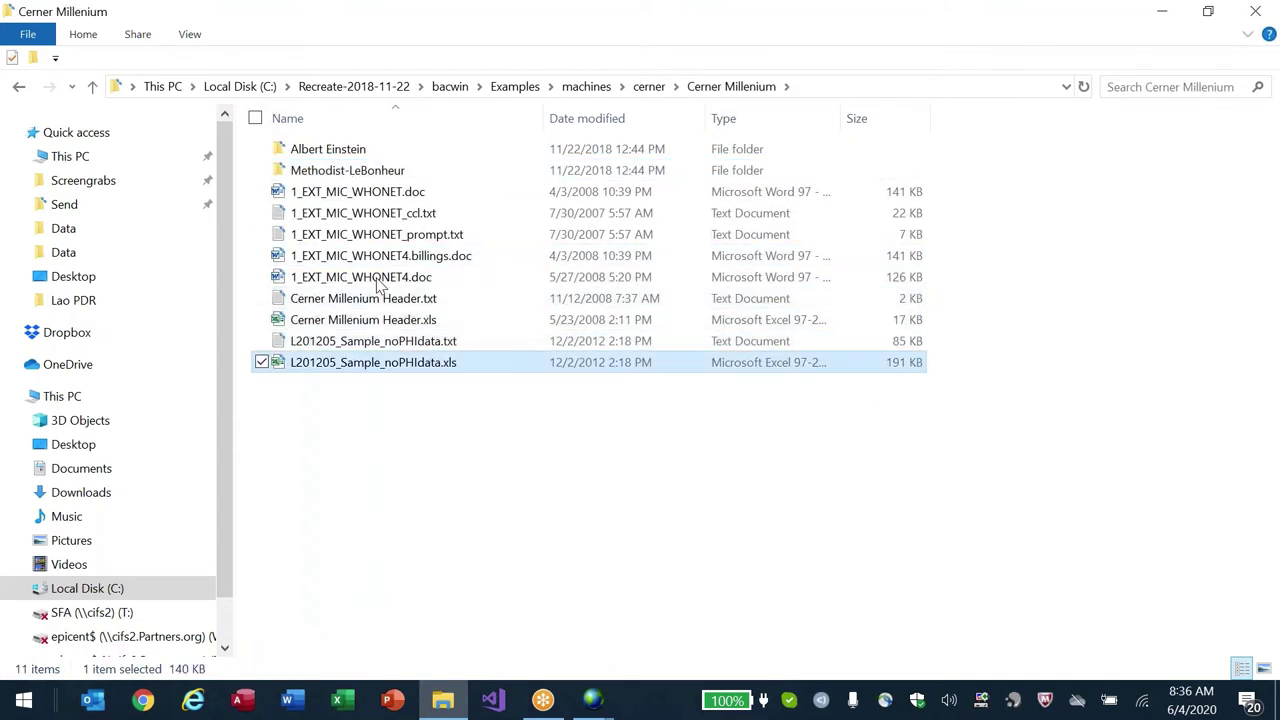
- Open the sample workbook L201205_Sample_noPHIdata.xls from the Cerner Millenium folder
key("Up")
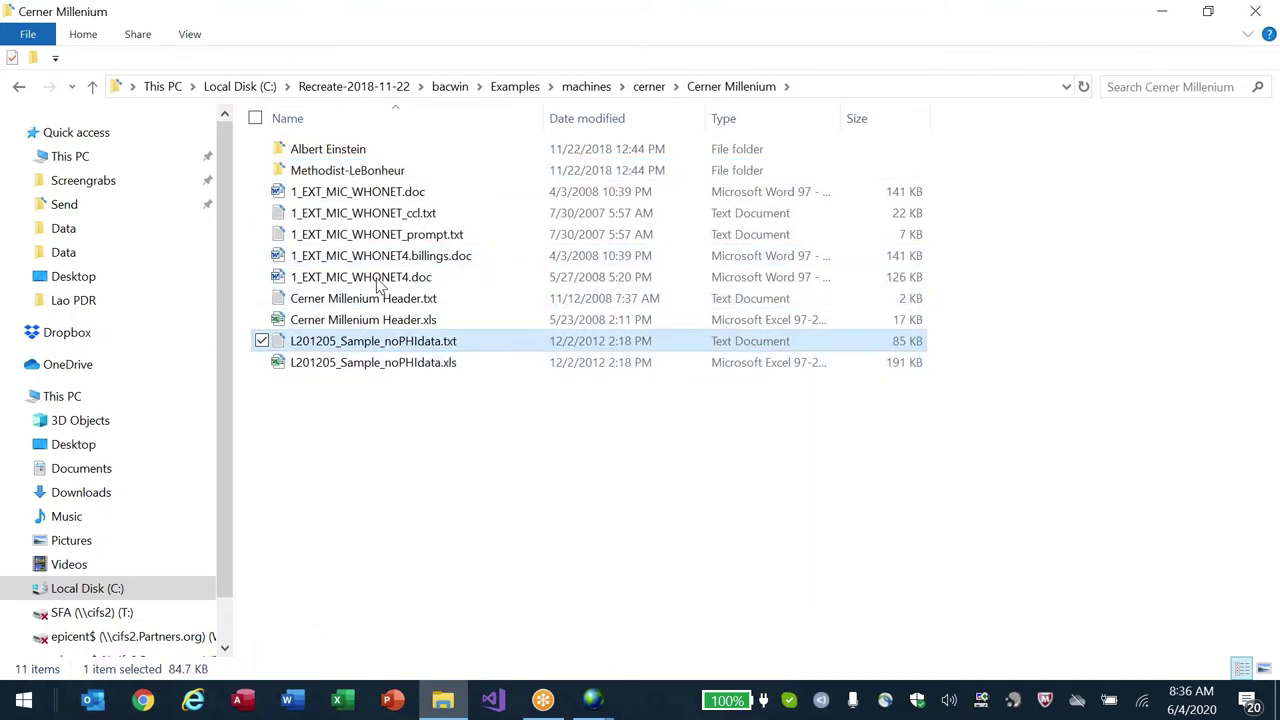
key("Down")
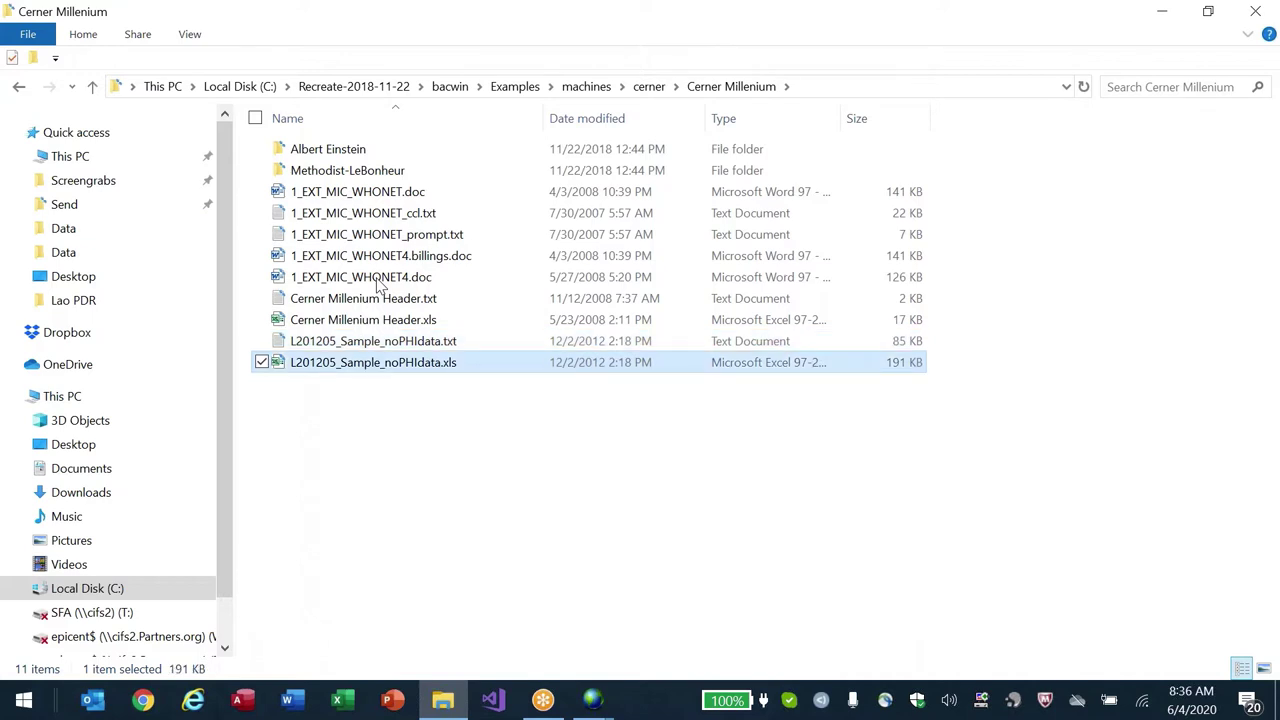
key("Return")
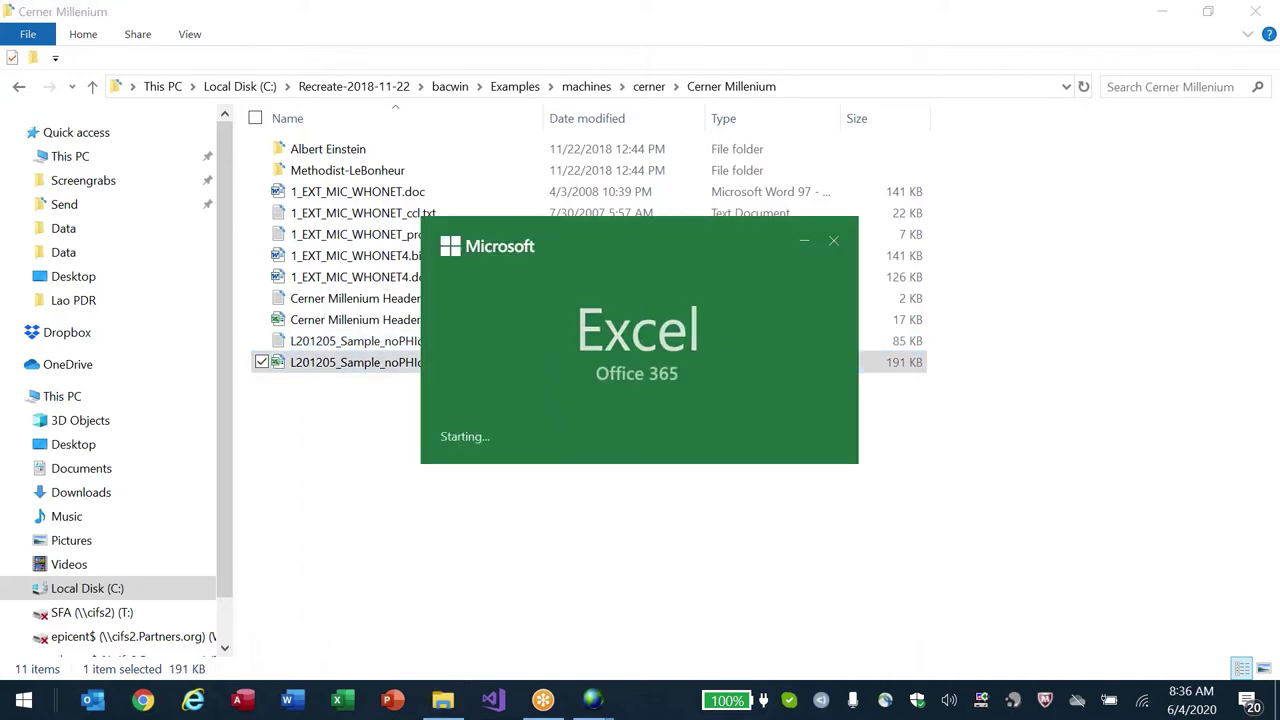
- Look across the sample record's column headings as far as the organism, antibiotic, result and interp fields
key("ctrl+Home")
key("ctrl+Right")
key("Right")
key("Right")
key("Right")
key("Right")
key("Right")
key("Right")
key("Right")
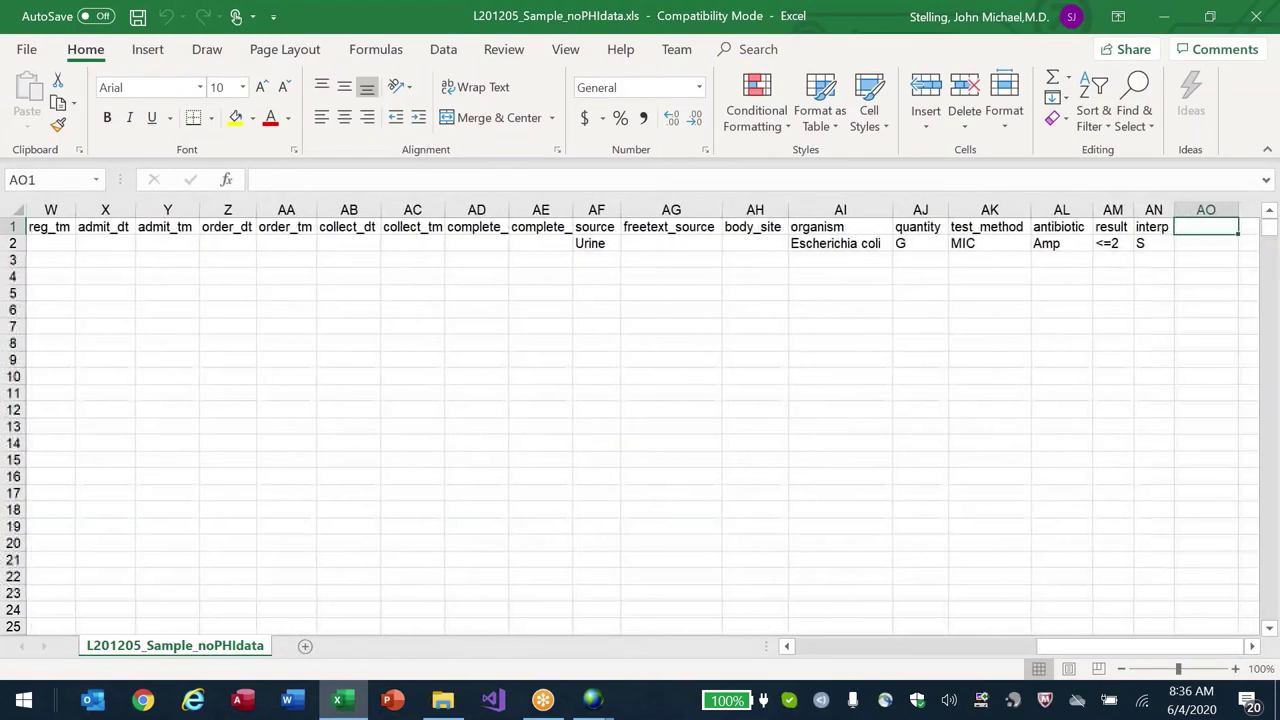
key("Left")
key("Left")
key("Left")
key("ctrl+Left")
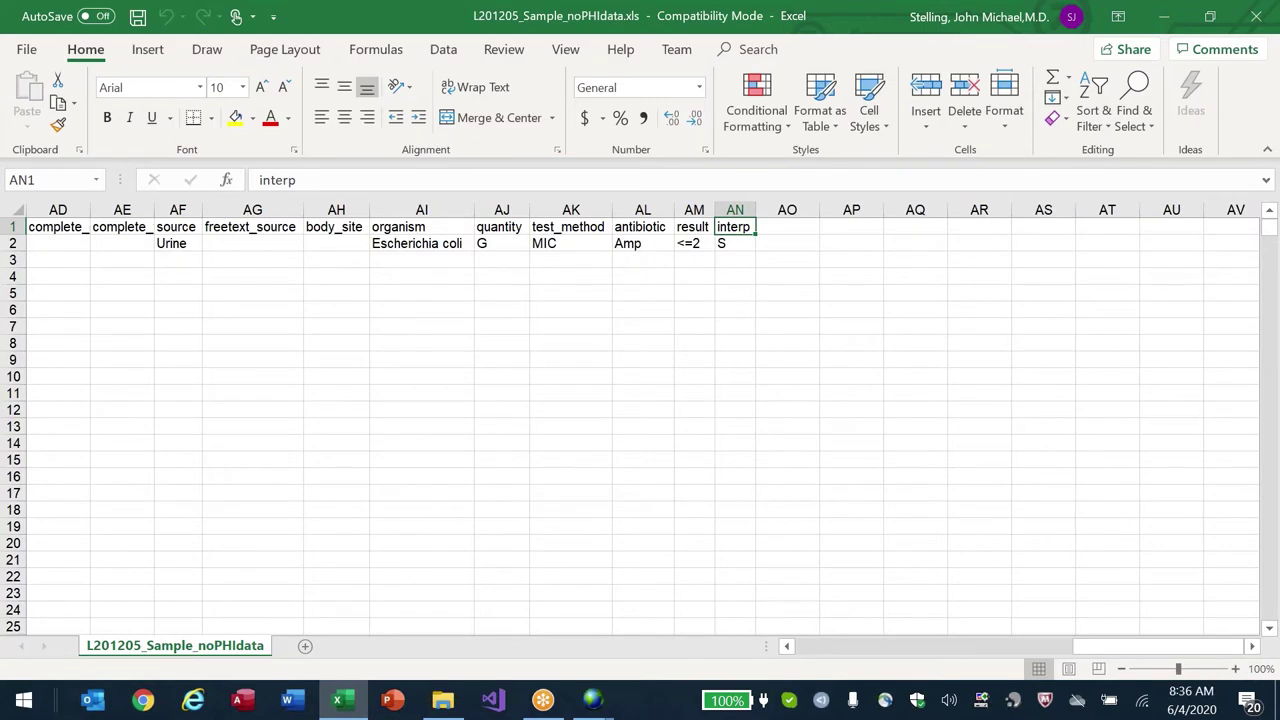
- Copy the sample record in row 2 and paste it into rows 3 through 7
key("ctrl+Home")
key("Down")
key("ctrl+shift+End")
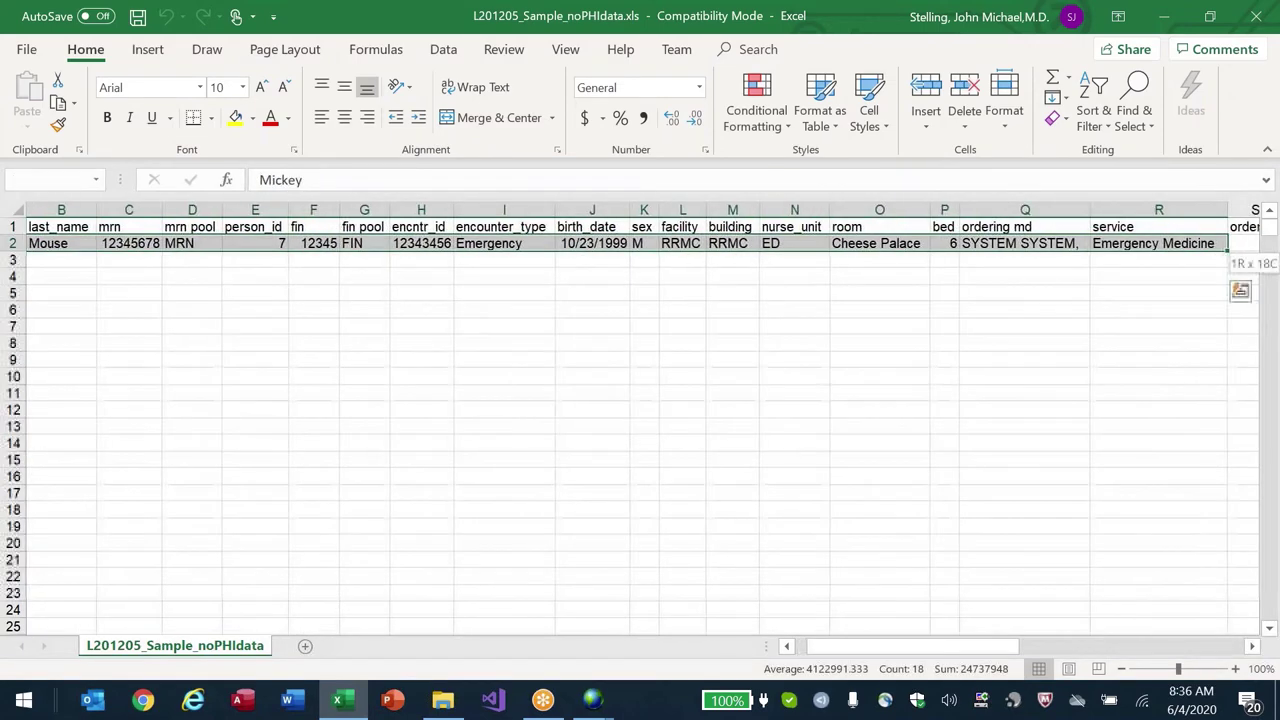
key("ctrl+c")
key("Down")
key("ctrl+v")
key("Down")
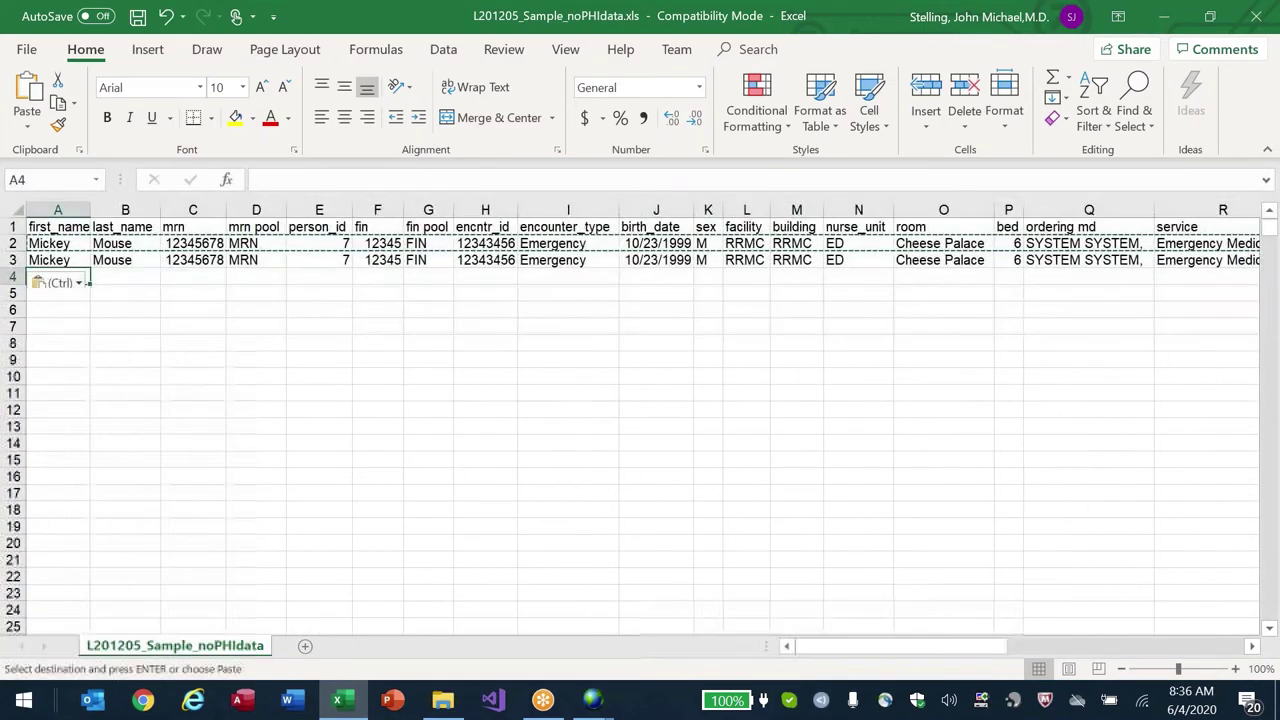
key("ctrl+v")
key("Down")
key("ctrl+v")
key("Down")
key("ctrl+v")
key("Down")
key("ctrl+v")
key("ctrl+Home")
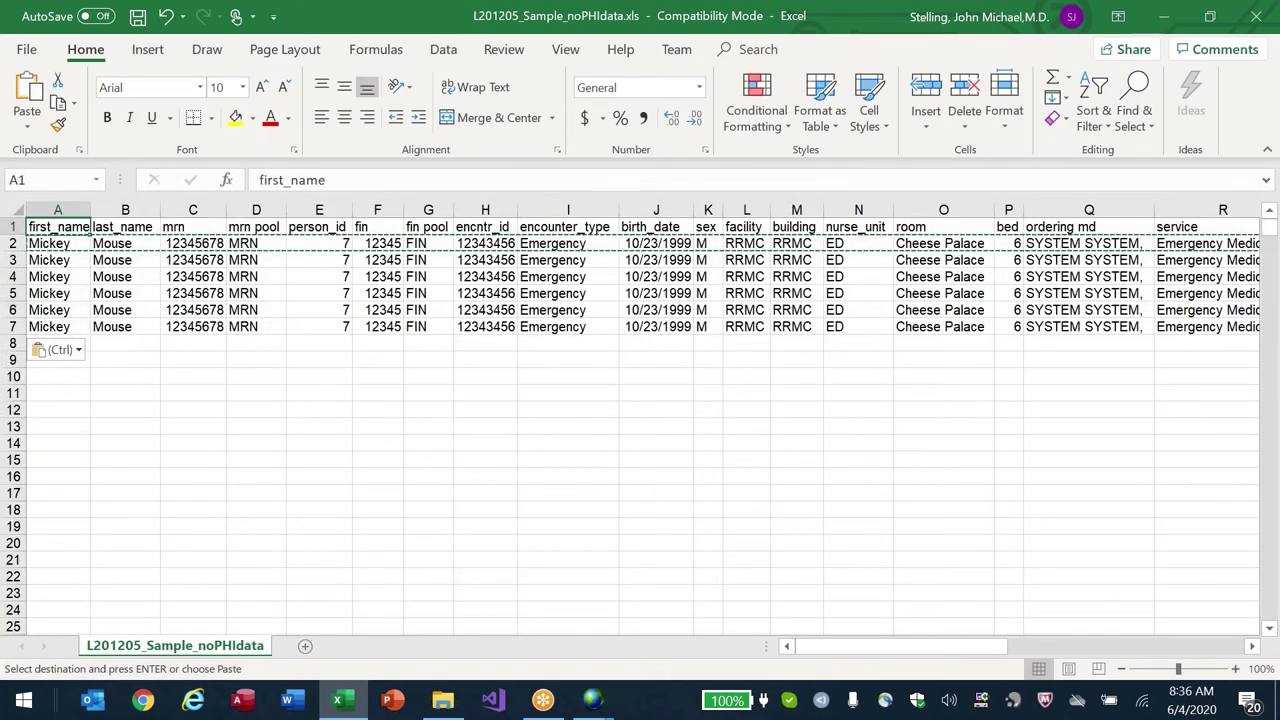
key("Escape")
- Look over the duplicated records down the rows and across to the organism and antibiotic result columns
key("Down")
key("Down")
key("Down")
key("Down")
key("Down")
key("Down")
key("ctrl+Home")
key("ctrl+Right")
key("Right")
key("Right")
key("Right")
key("Right")
key("Right")
key("Right")
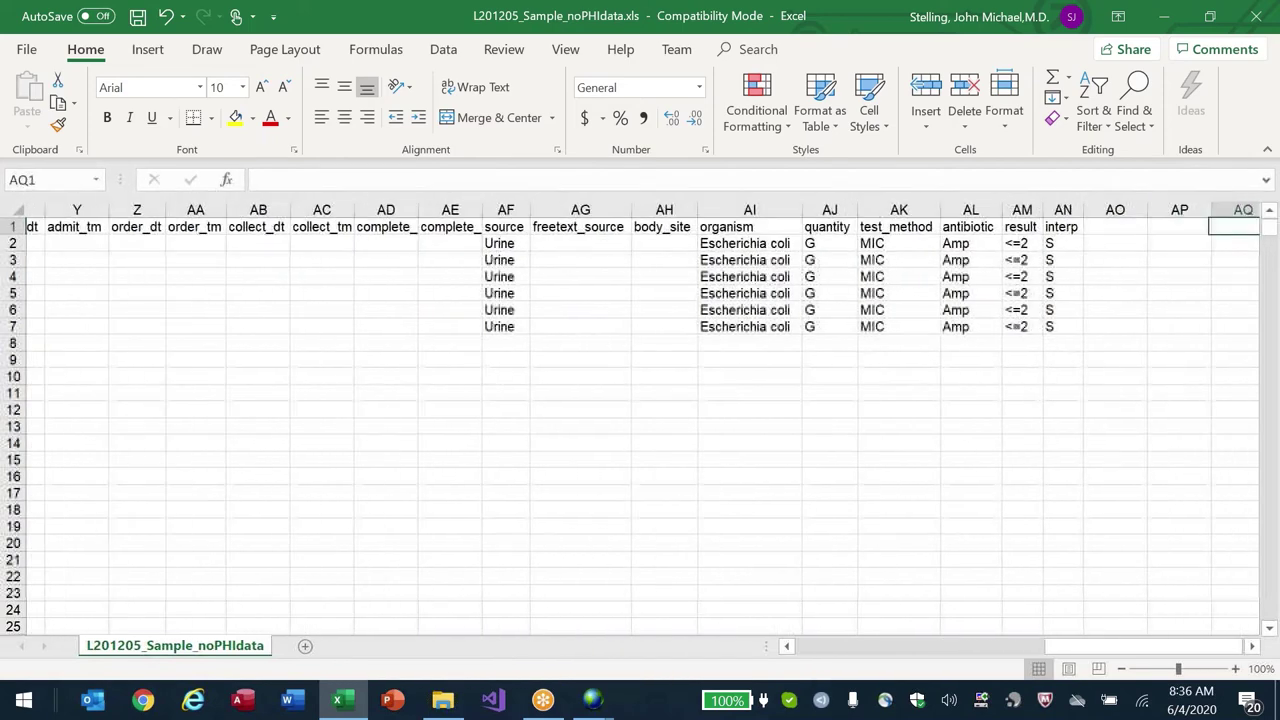
key("Right")
key("Right")
key("Right")
- Enter Cip, Pen and SXT as the antibiotics in rows 3, 4 and 5
key("Left")
key("Left")
key("Left")
key("Left")
key("Left")
key("Left")
key("Left")
key("Left")
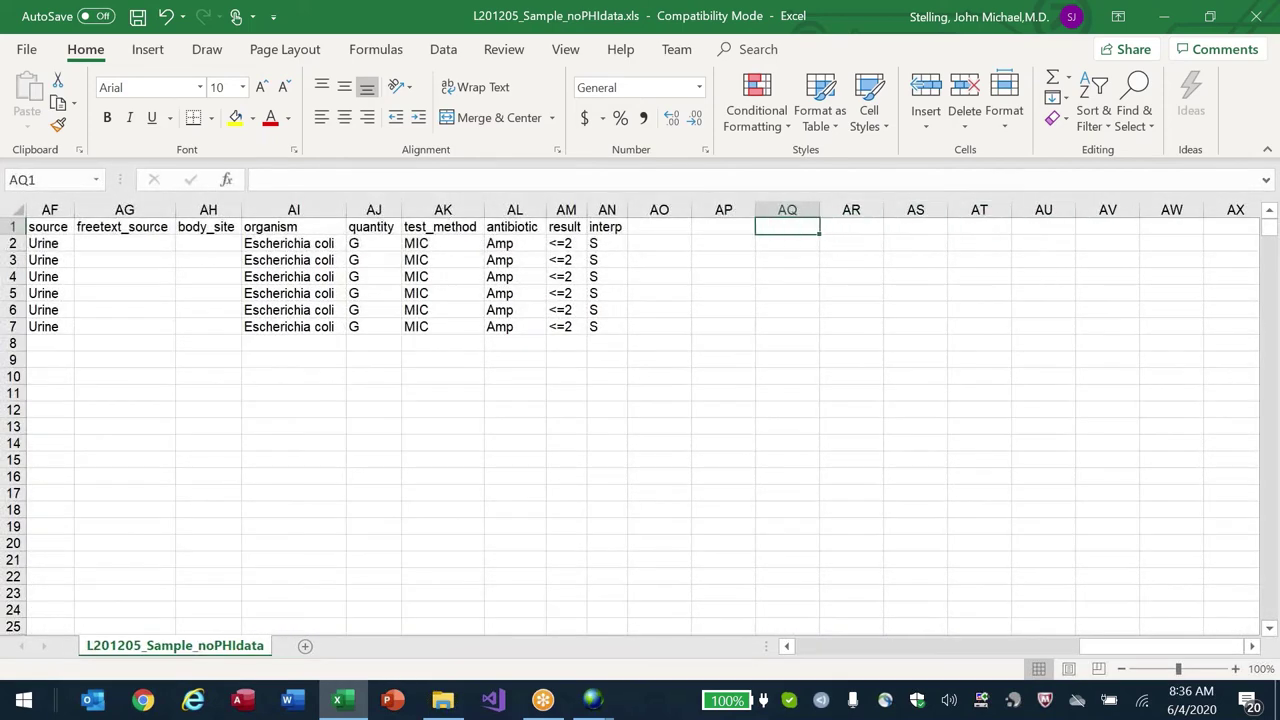
key("Left")
key("Left")
key("Left")
key("Down")
key("Down")
type("Cip")
key("Return")
type("Pen")
key("Return")
type("SXT")
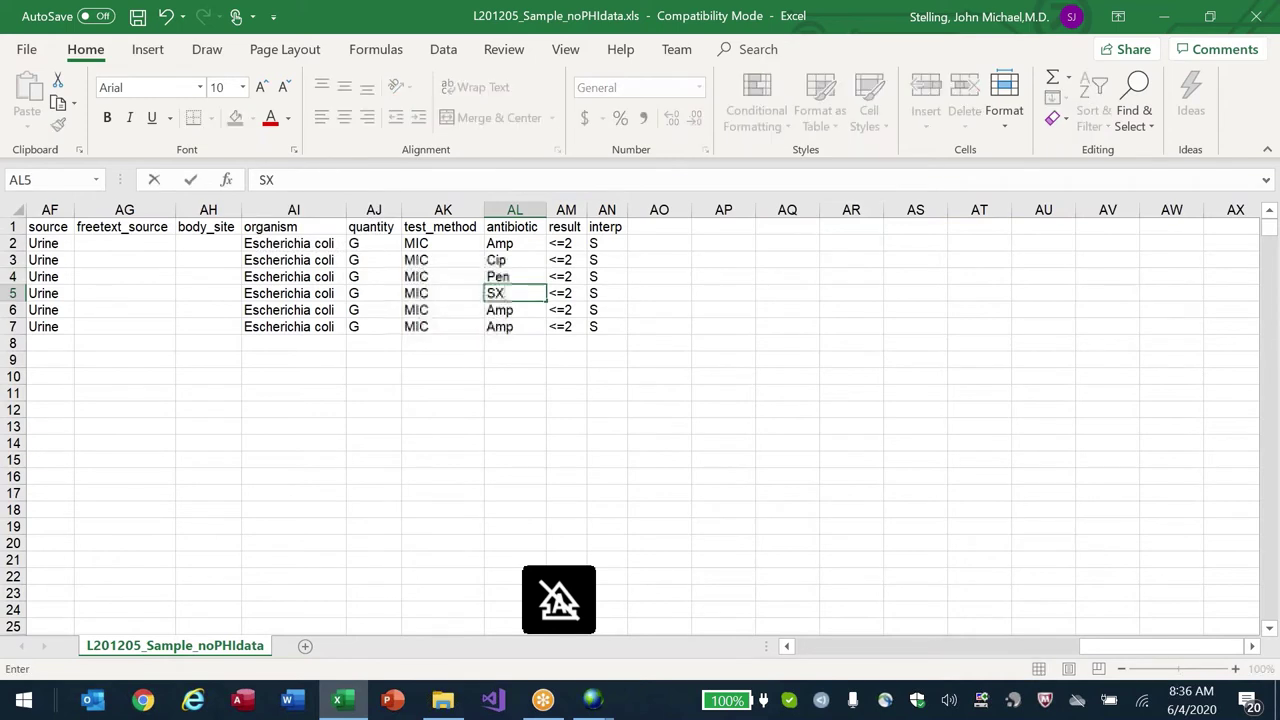
key("Return")
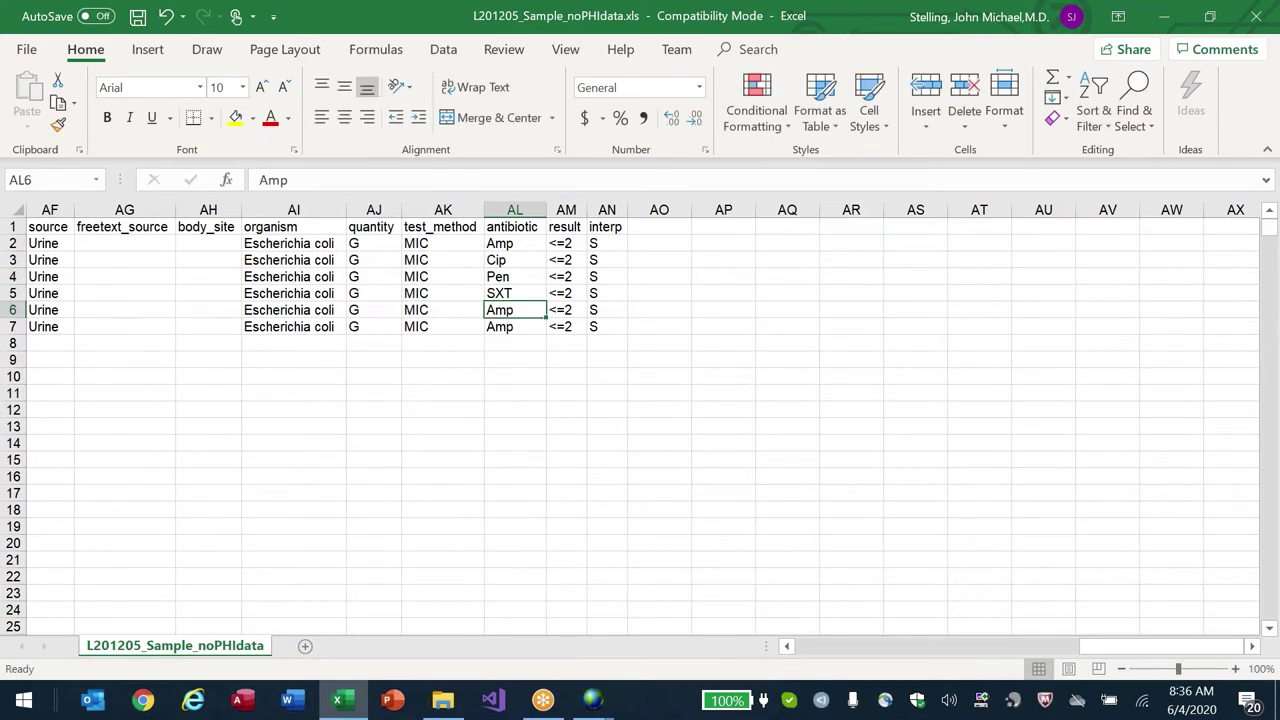
- Set the antibiotic to GEN in row 4, CTX in row 7 and IPM in row 6
left_click(514, 276)
double_click(514, 276)
type("GEN")
left_click(514, 326)
key("F2")
key("BackSpace")
key("BackSpace")
key("BackSpace")
type("CTX")
key("Return")
left_click(514, 310)
type("IPM")
key("Return")
- Rewrite the antibiotic codes in rows 2 and 3 in capitals as AMP and CIP
key("Up")
key("Up")
key("Up")
key("Up")
key("Up")
type("AMP")
key("Return")
type("CIP")
key("Tab")
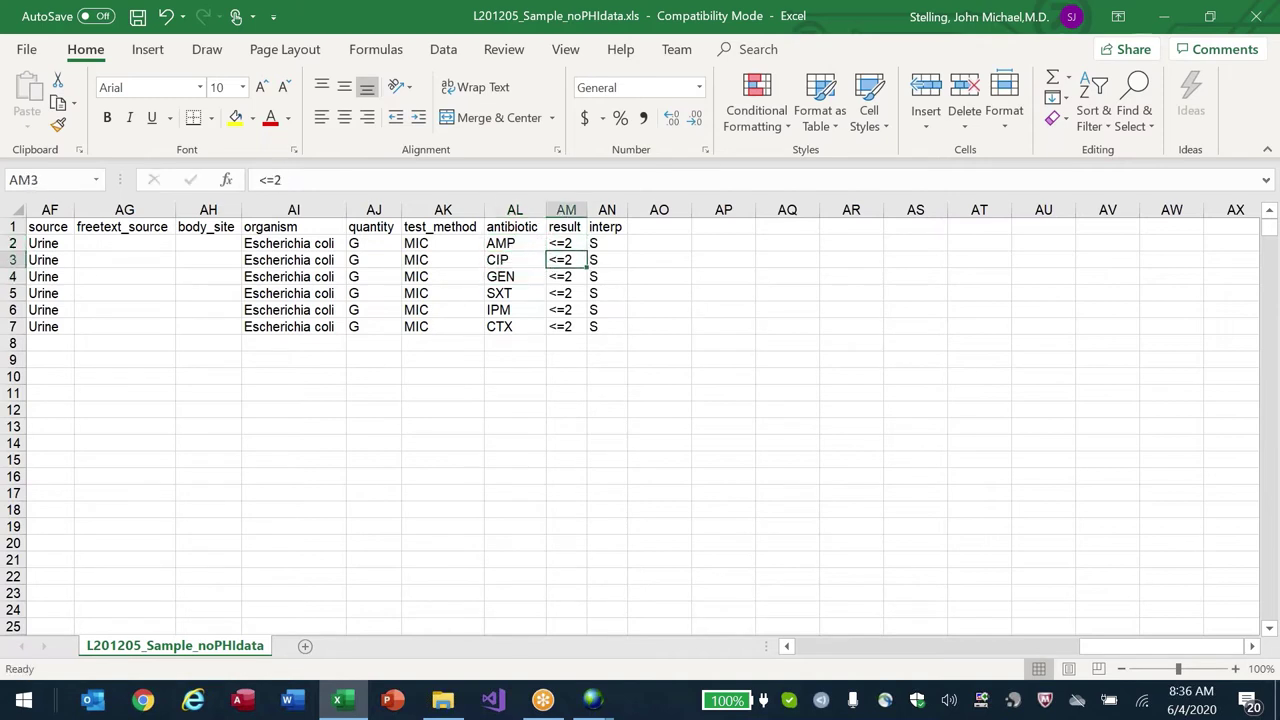
- Set the results for CIP, GEN, SXT, IPM and CTX to 1, 4, 16, >16 and 0.5 respectively
type("1")
key("Return")
type("4")
key("Return")
type("18")
key("BackSpace")
type("6")
key("Return")
type(">=16")
key("BackSpace")
key("BackSpace")
key("BackSpace")
type("16")
key("Return")
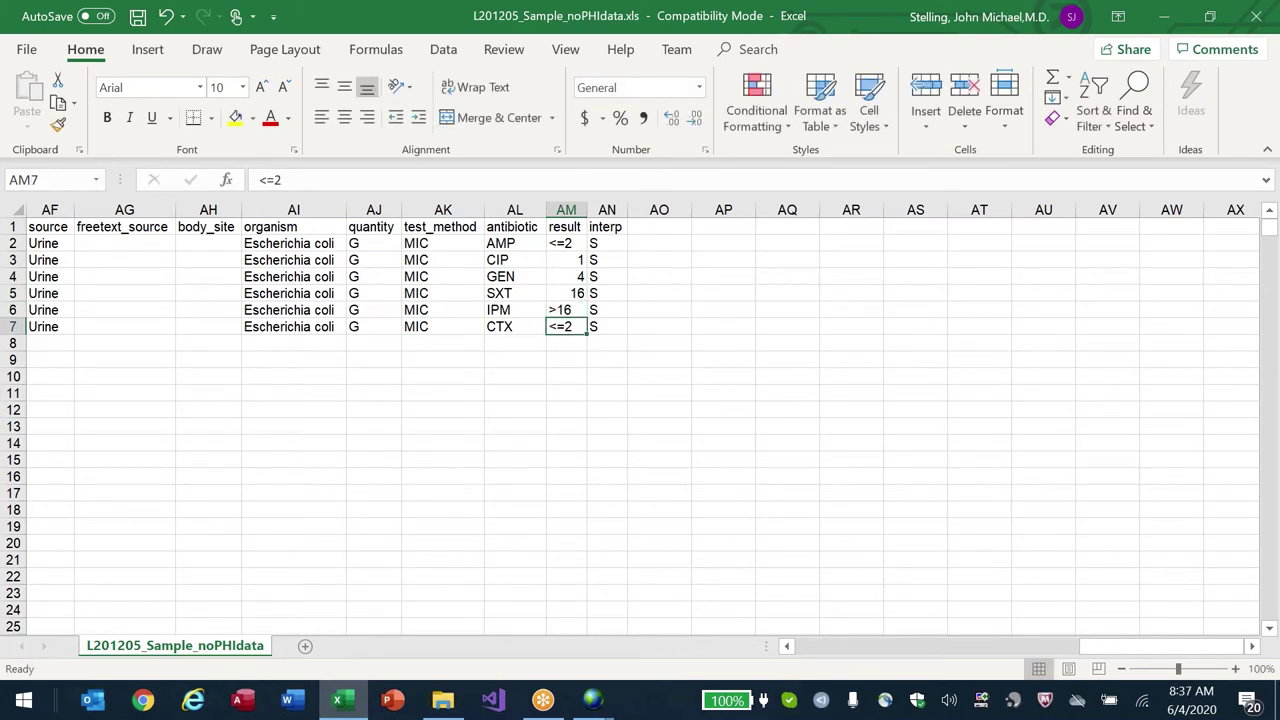
type("0.5")
key("Return")
- Set the interpretation to R for the SXT and IPM rows
key("ctrl+Up")
key("ctrl+Up")
key("Right")
key("Down")
key("Down")
key("Down")
key("Down")
type("R")
key("Return")
type("R")
key("Up")
- Review the edited records from the patient fields across to the antibiotic, result and interp columns
key("Up")
key("Up")
key("Up")
key("Up")
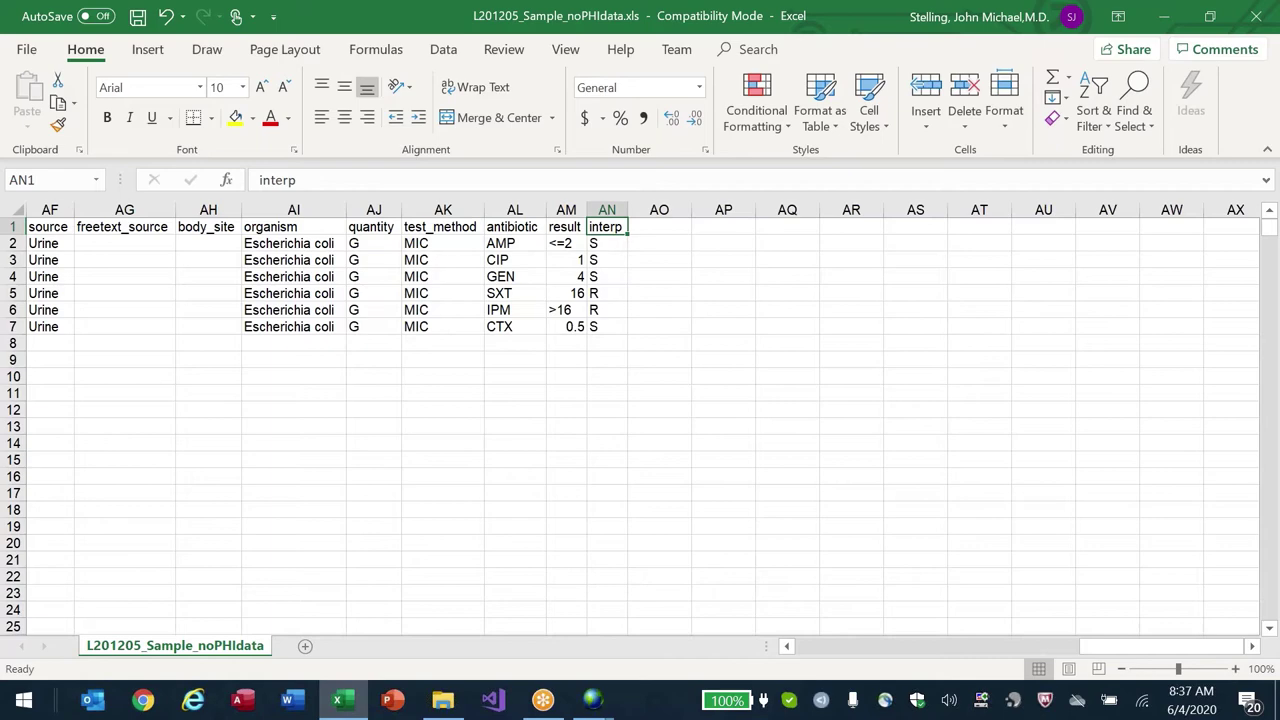
key("ctrl+Left")
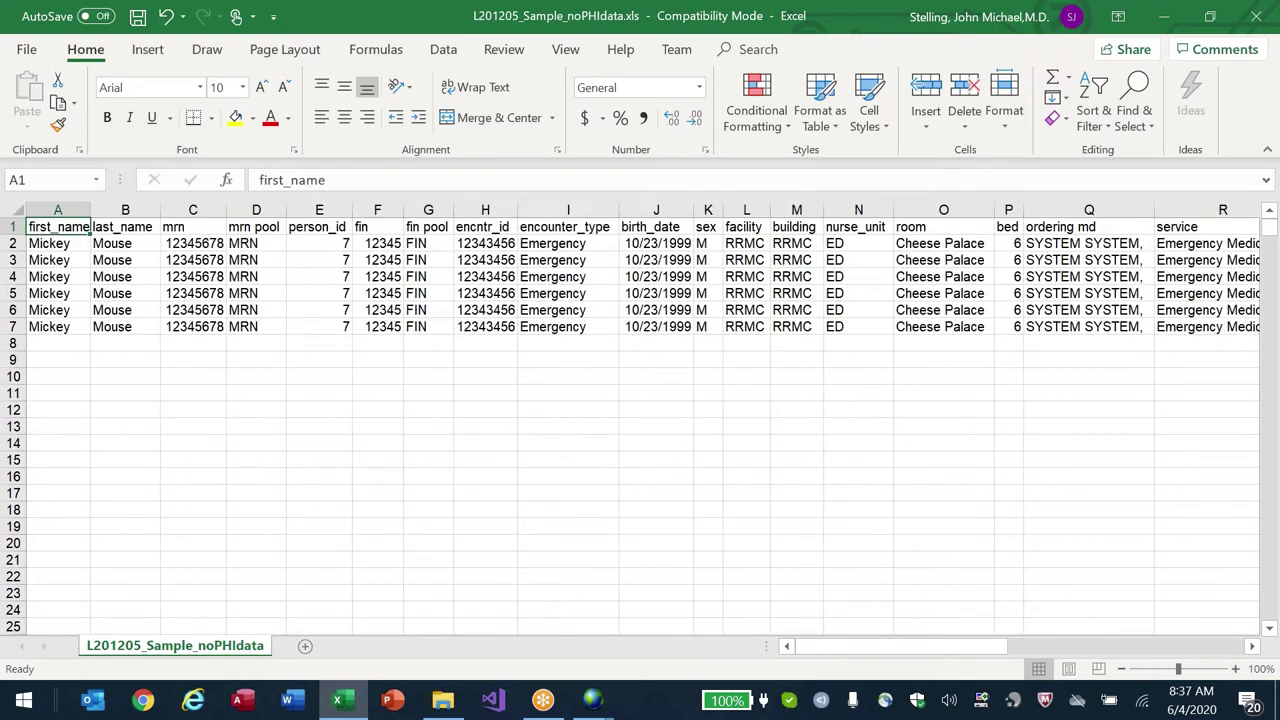
key("shift+Down")
key("ctrl+shift+Right")
key("Right")
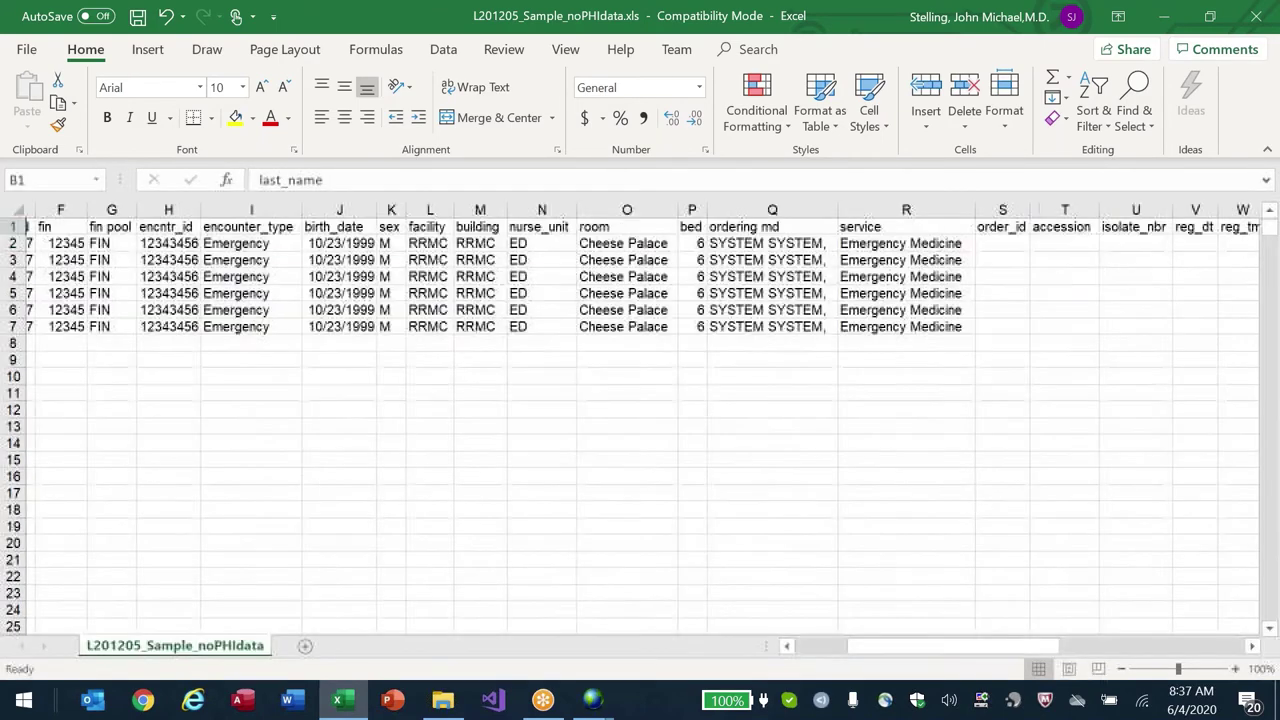
key("ctrl+Right")
key("Right")
key("Right")
key("Right")
key("Right")
key("Right")
key("Right")
key("Right")
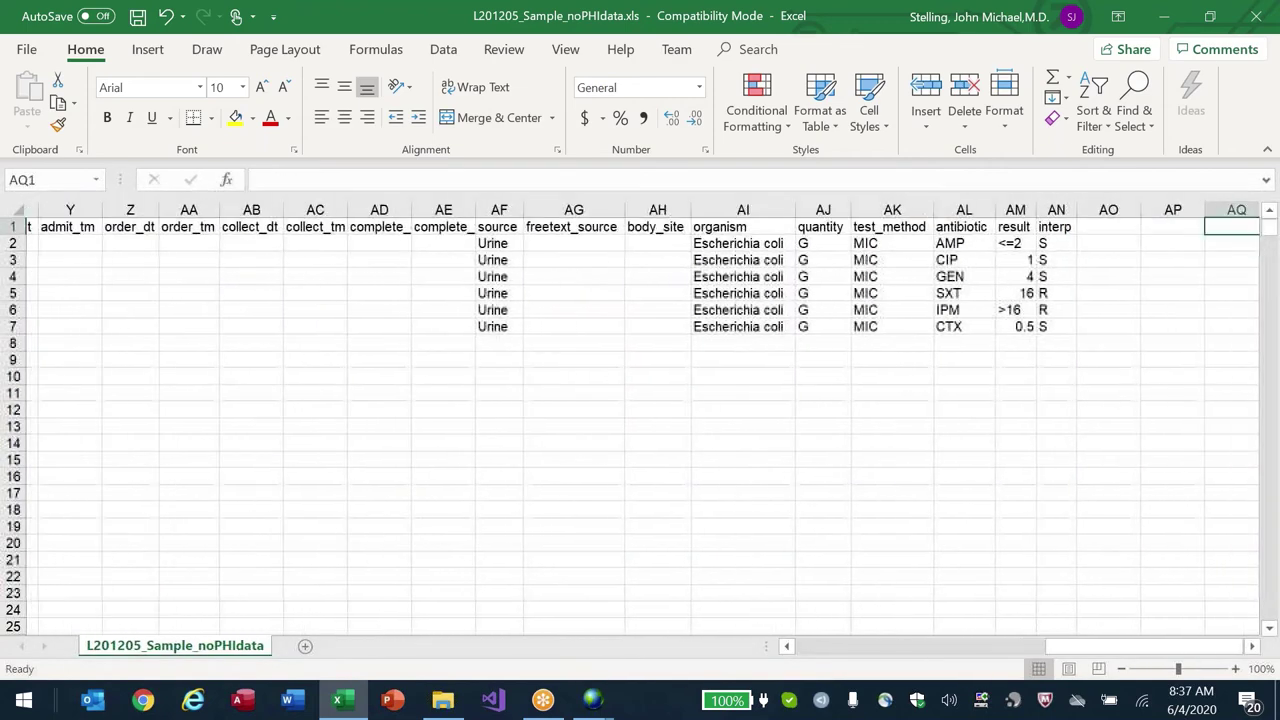
key("Left")
key("Left")
key("Left")
key("Left")
key("Left")
key("Left")
key("Left")
key("Left")
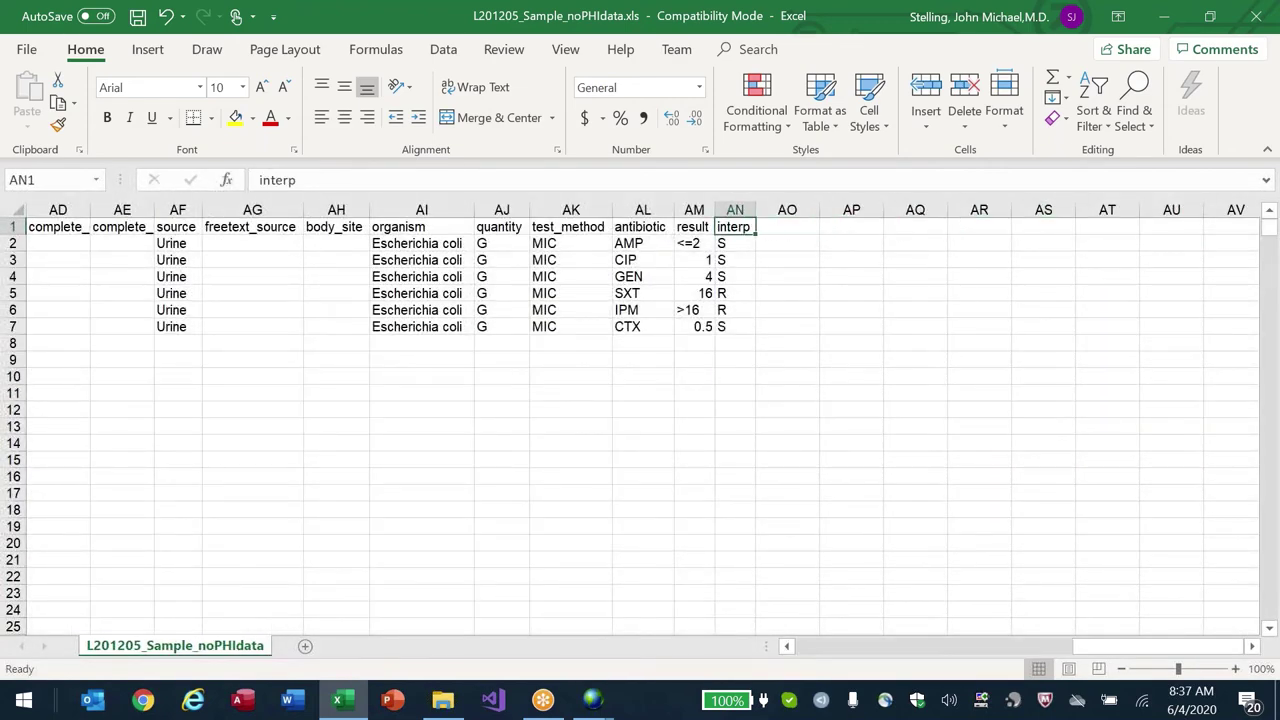
key("Left")
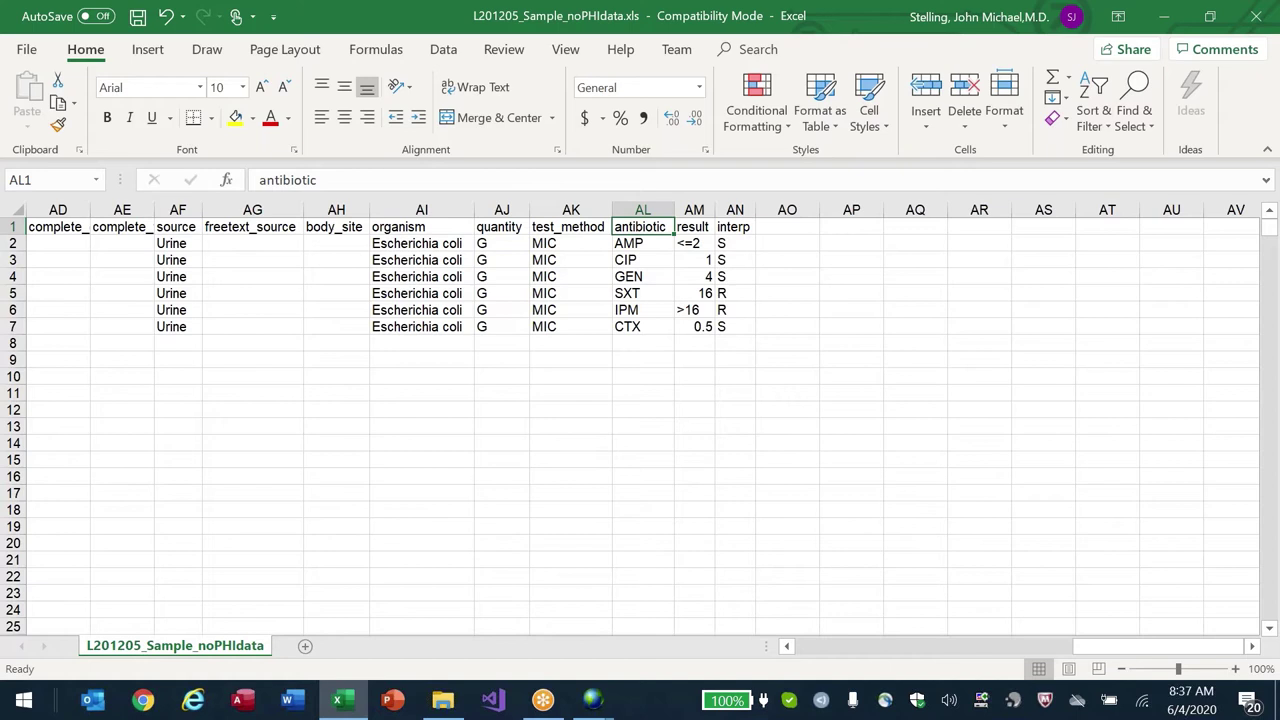
- Copy the organism-to-interp block AI1:AN7 and paste it beside the table starting at cell AP1
key("Left")
left_click_drag(421, 227, 735, 327)
key("ctrl+c")
key("Right")
key("Right")
key("Right")
key("Right")
key("Right")
key("Right")
key("Right")
key("Right")
key("Right")
key("Right")
key("Right")
key("Right")
key("Right")
key("Right")
key("Right")
key("Right")
key("Left")
key("Left")
key("Left")
key("Left")
key("Left")
key("Left")
key("Left")
key("Left")
key("Left")
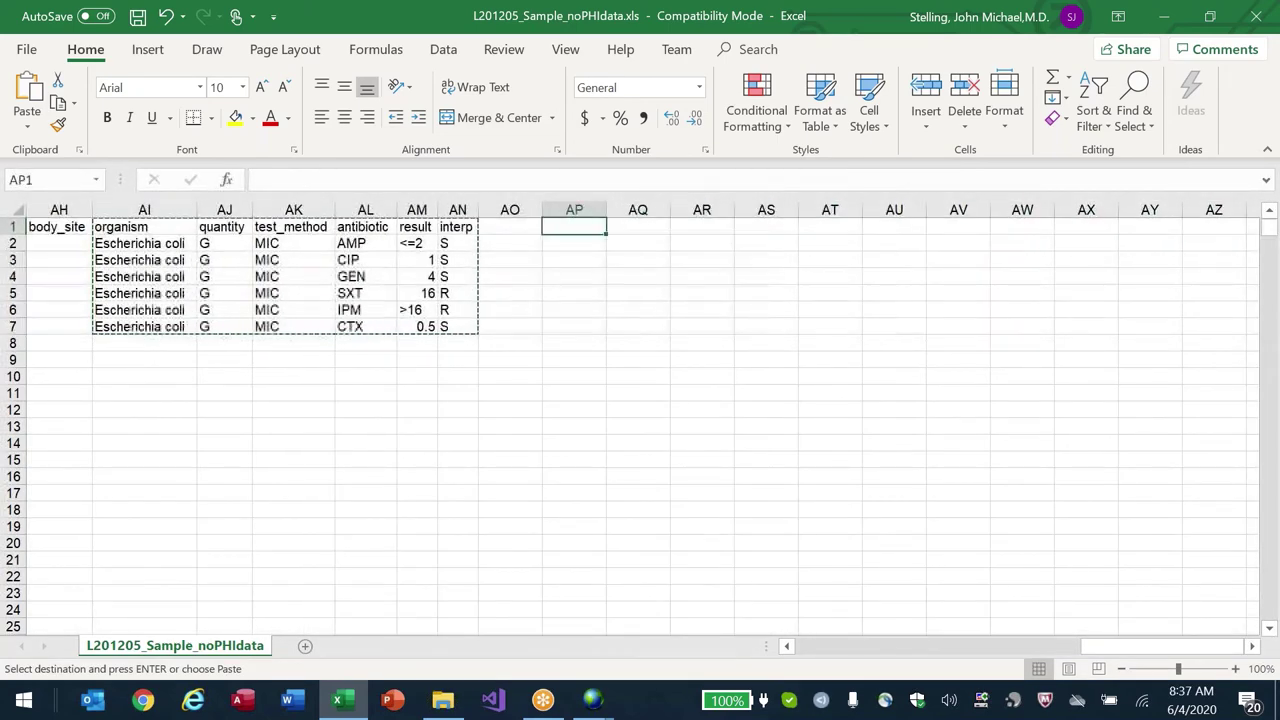
key("ctrl+v")
- Delete the quantity column from the pasted copy of the table
key("Down")
key("Up")
key("Right")
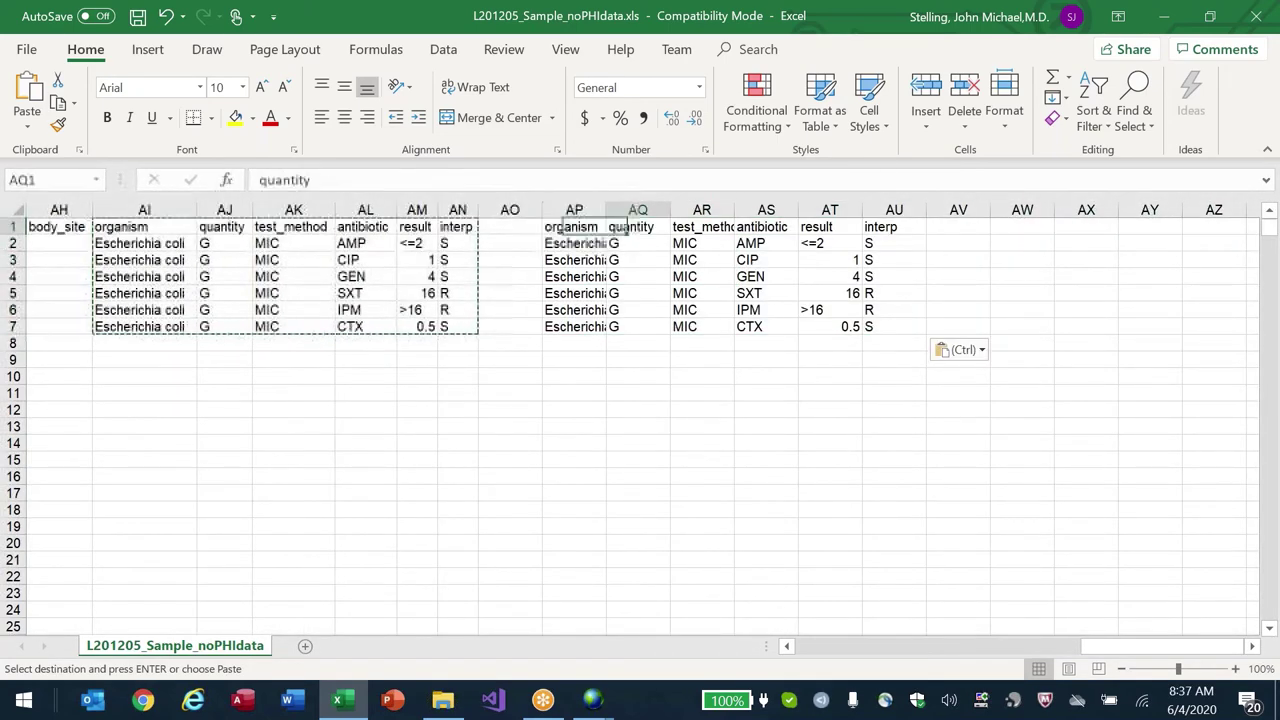
mouse_move(638, 232)
left_mouse_down()
mouse_move(702, 246)
mouse_move(638, 232)
left_mouse_up()
key("alt+e")
key("d")
key("Right")
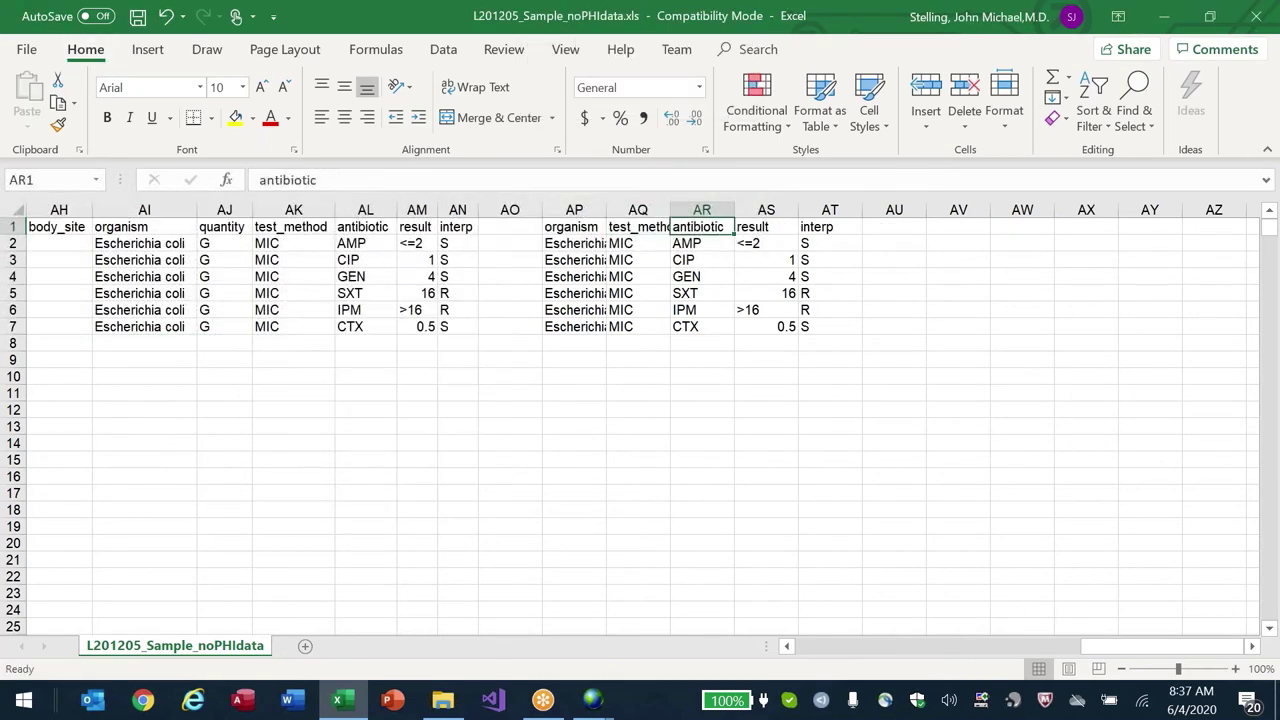
type("AP")
key("Right")
key("Left")
key("Left")
left_click_drag(702, 227, 702, 326)
key("ctrl+c")
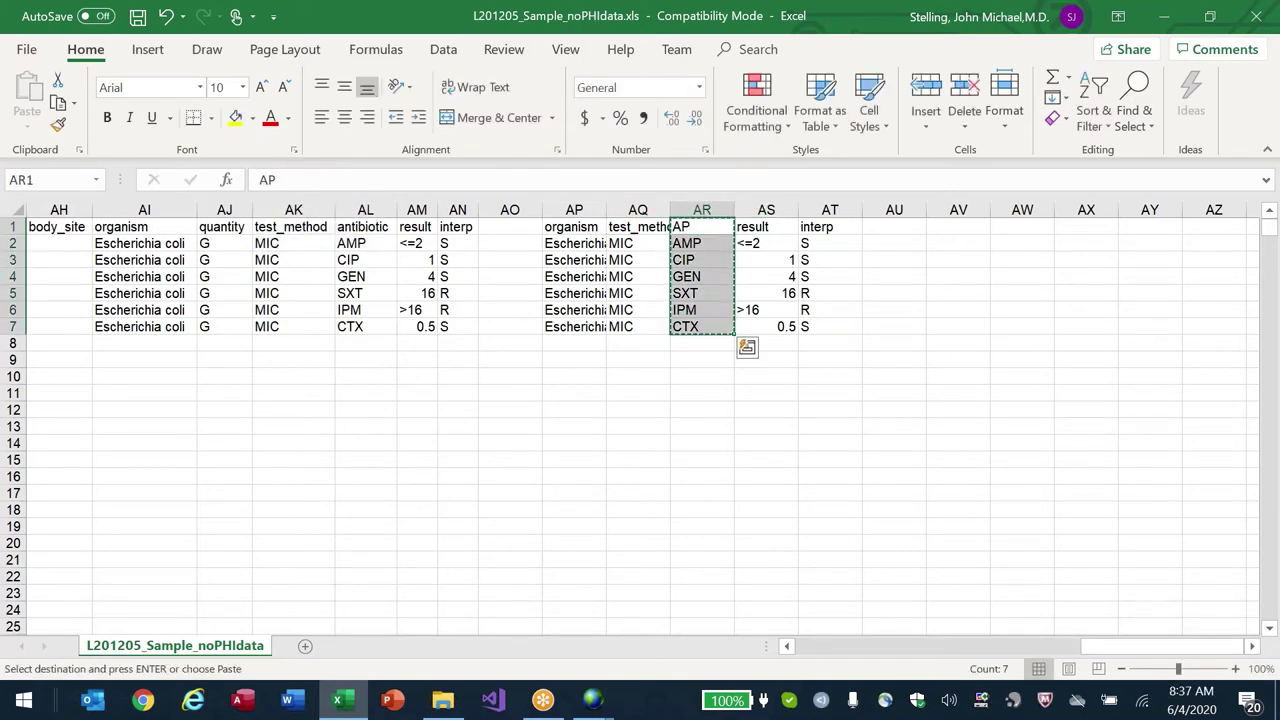
left_click(702, 227)
- Transpose the six antibiotic codes AMP, CIP, GEN, SXT, IPM and CTX into column headers across row 1, starting at AR1
left_click_drag(702, 243, 702, 326)
left_click(702, 227)
key("alt+e")
key("s")
key("e")
key("Return")
- Try to paste the six results from AS2:AS7 transposed into row 2, starting at AR2
key("Down")
key("Right")
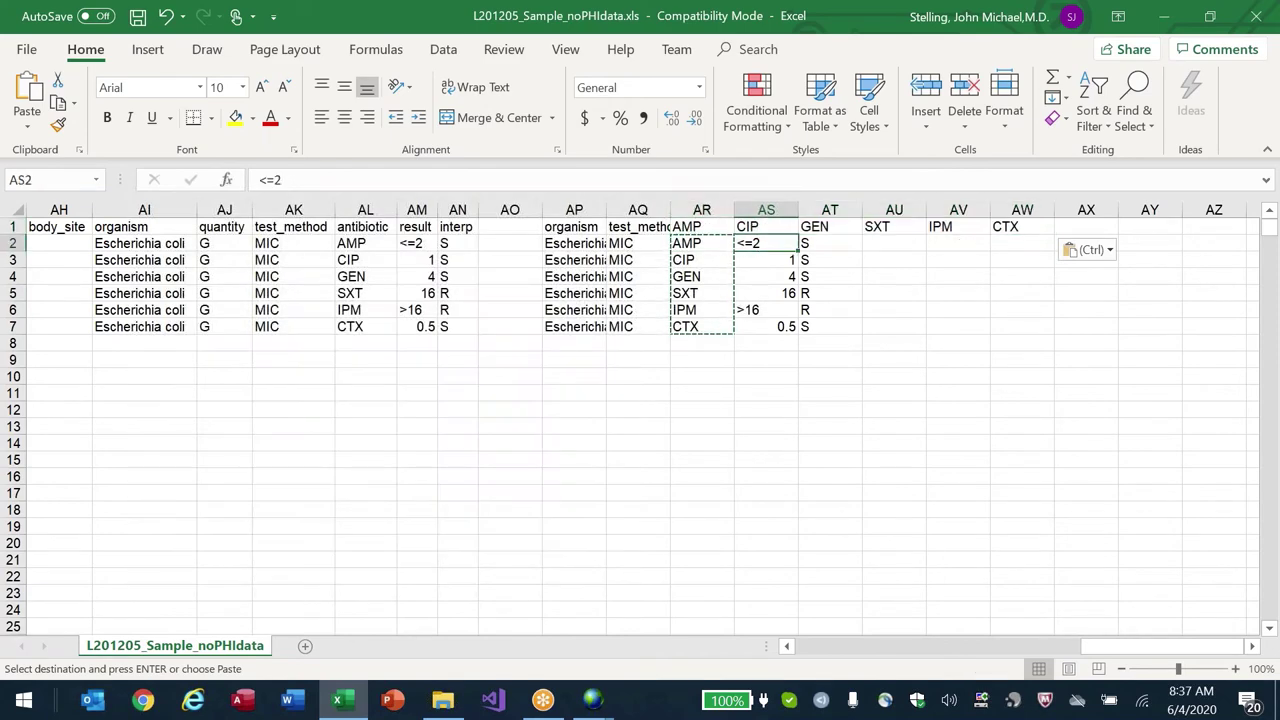
key("shift+Down")
key("shift+Down")
key("shift+Down")
key("shift+Down")
key("shift+Down")
key("ctrl+c")
key("Left")
key("alt+e")
key("s")
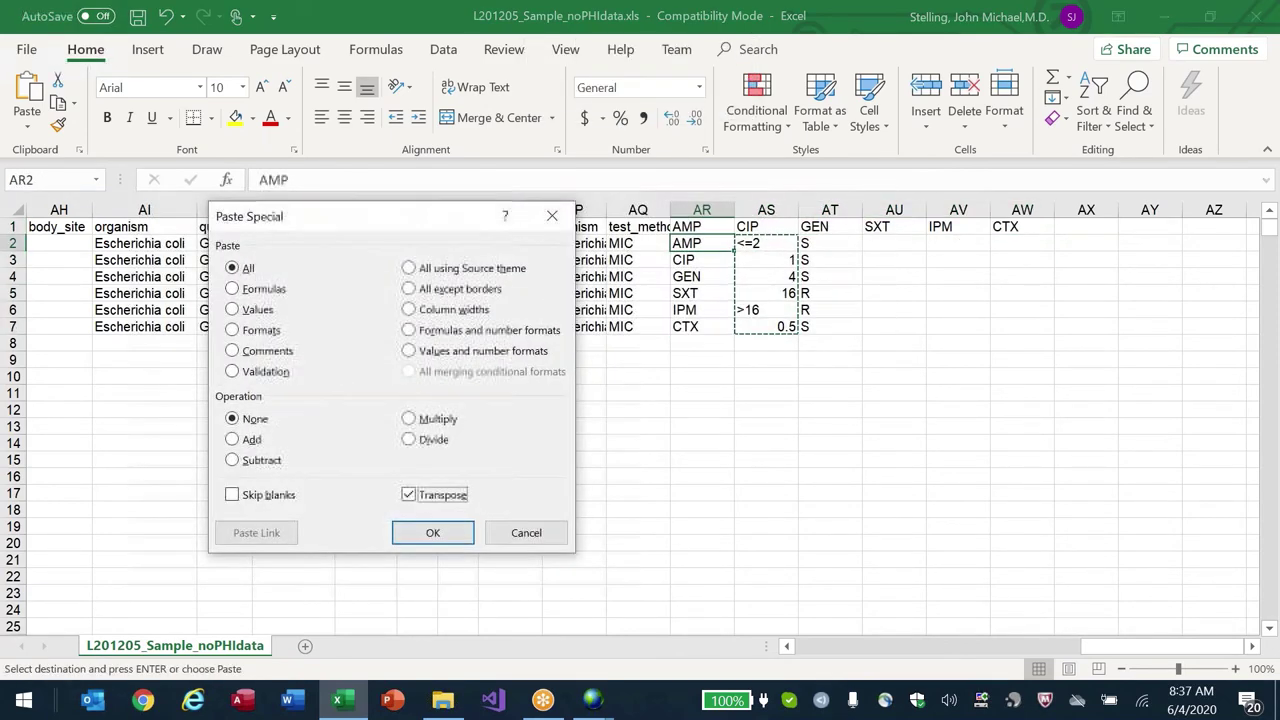
key("e")
key("Return")
key("Return")
key("Up")
key("Down")
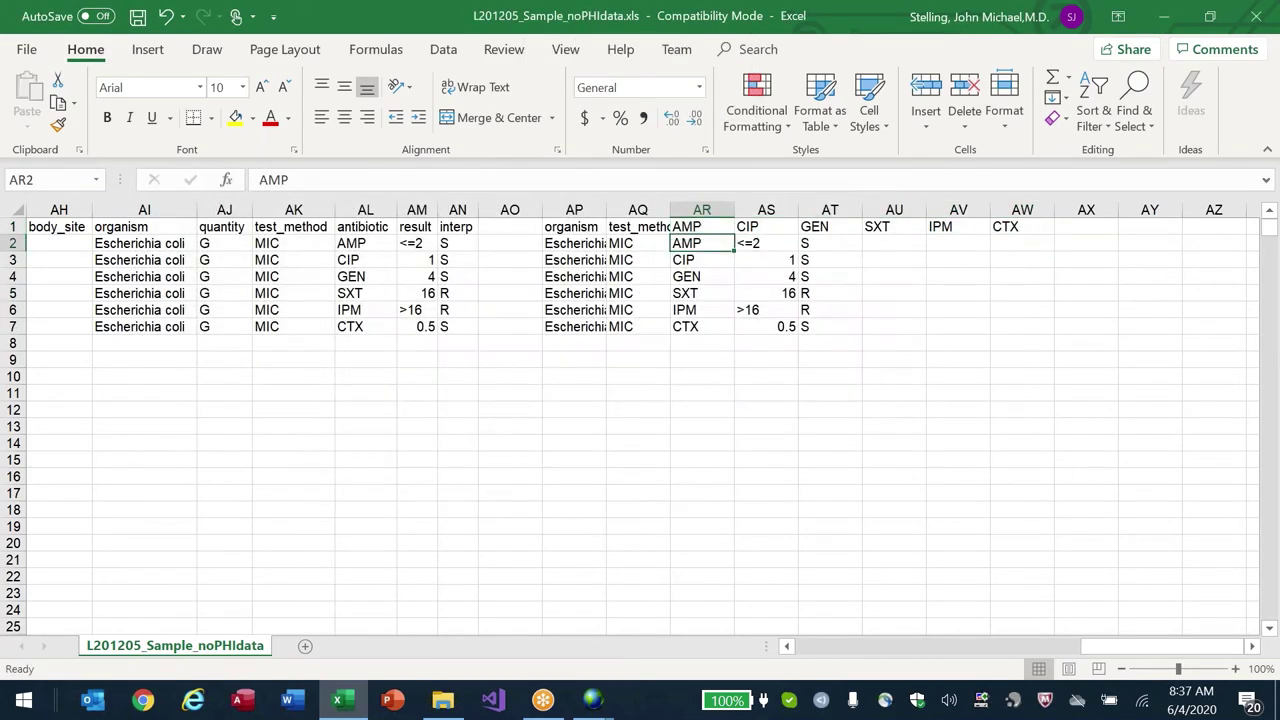
- Paste the copied results one row lower, starting at AS3, and copy that shifted range
key("Right")
key("shift+Down")
key("shift+Down")
key("shift+Down")
key("shift+Down")
key("shift+Down")
key("ctrl+c")
key("Down")
key("ctrl+v")
key("ctrl+c")
- Paste the shifted results transposed across row 2 under the antibiotic headers, starting at AR2
key("Up")
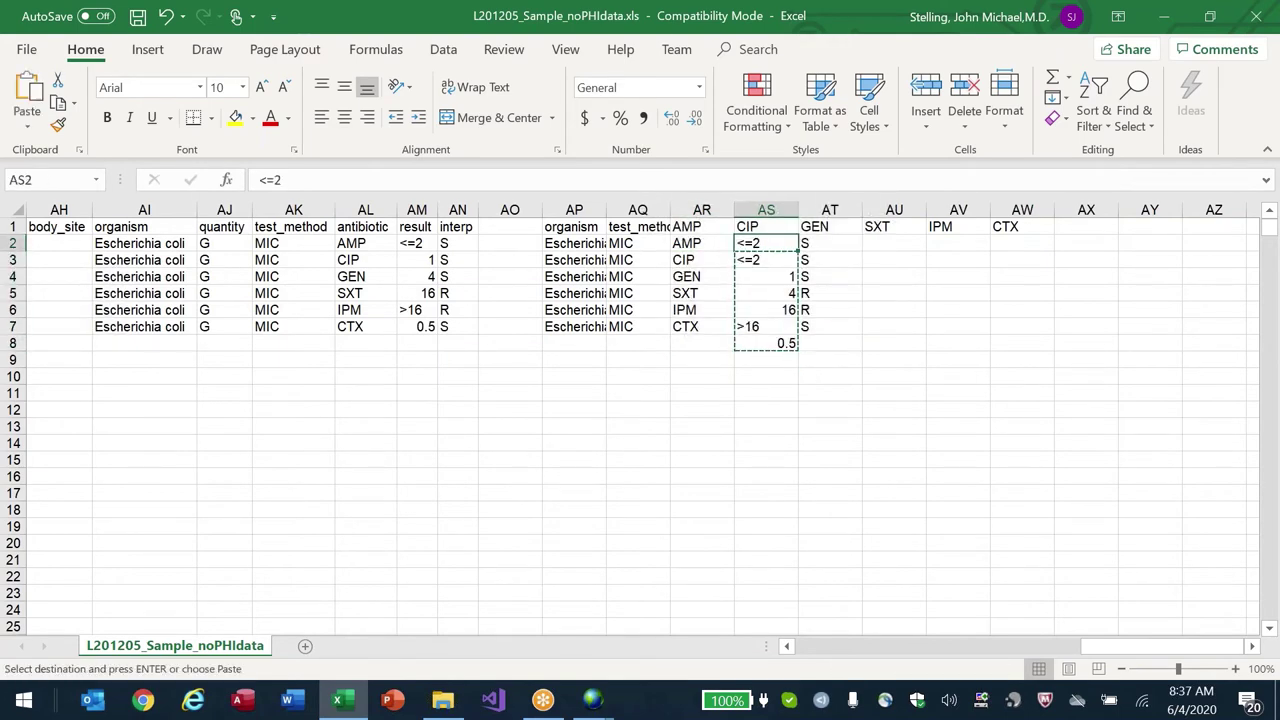
key("Left")
key("alt+e")
key("s")
key("e")
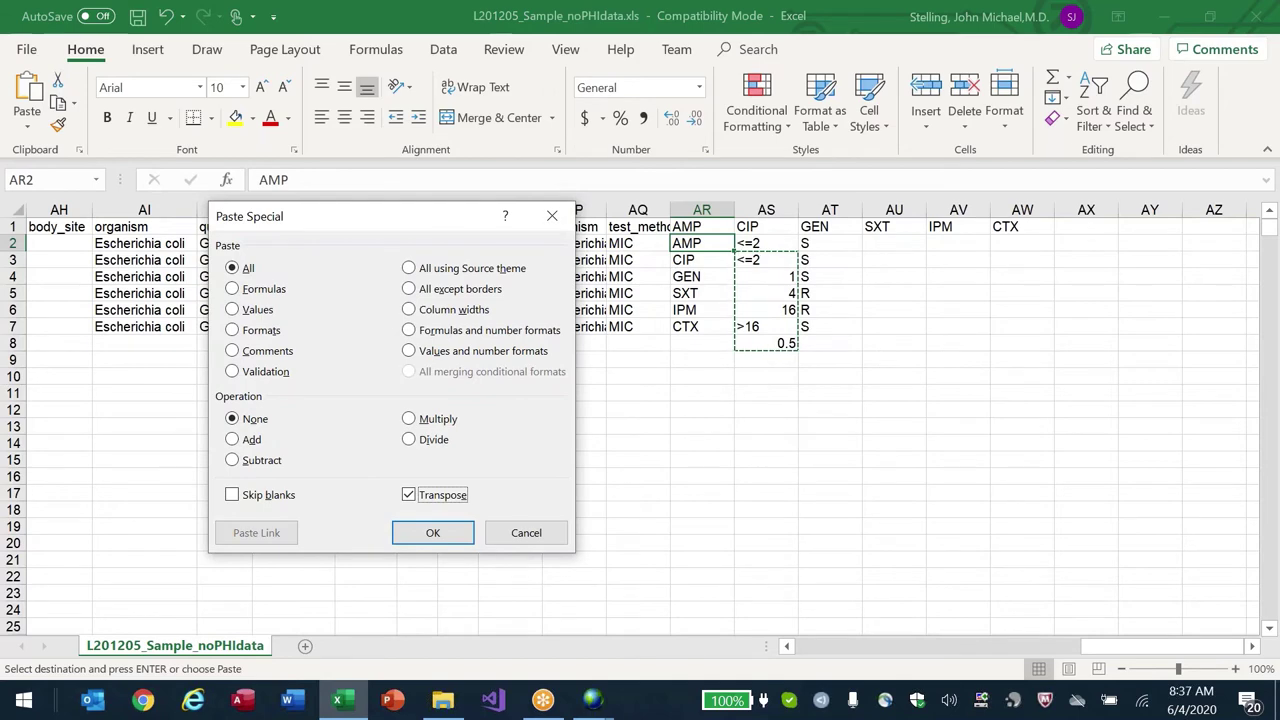
key("Return")
- Clear the leftover cells AP3:AT8 beneath the single wide record
key("Down")
key("Left")
key("Left")
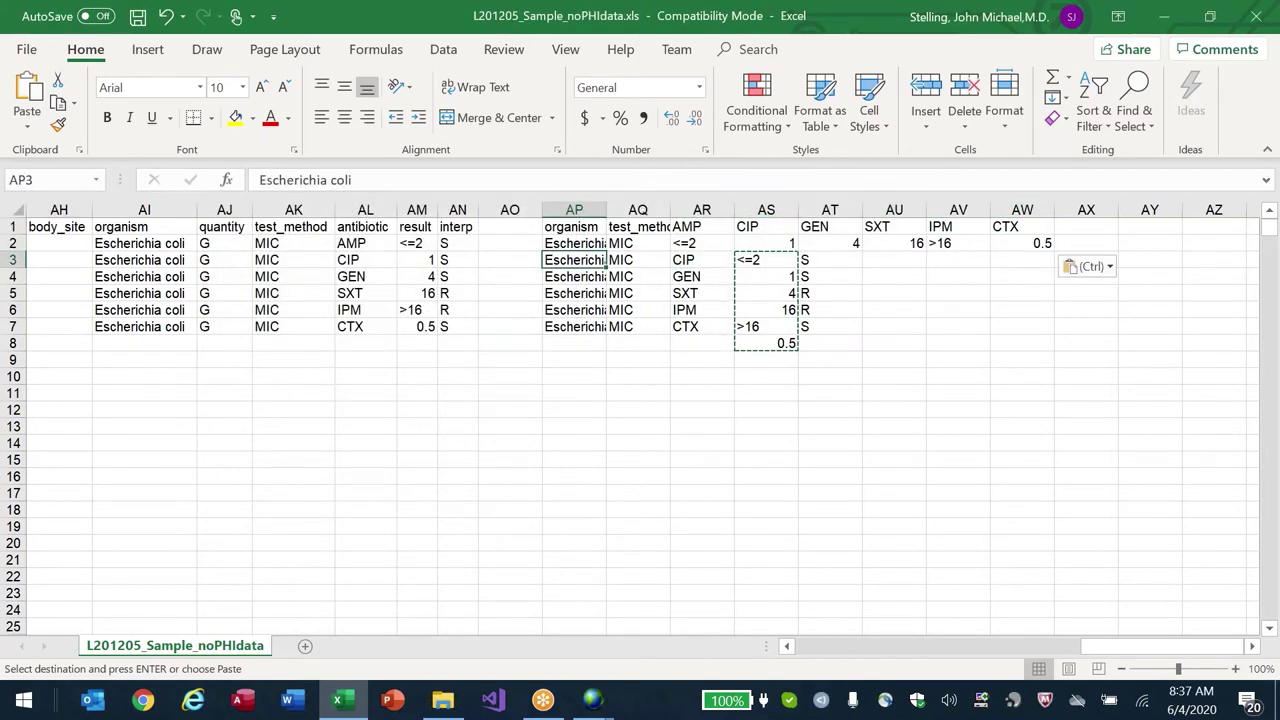
key("shift+Down")
key("shift+Down")
key("shift+Down")
key("shift+Down")
key("shift+Down")
key("shift+Right")
key("shift+Right")
key("shift+Right")
key("shift+Right")
key("Delete")
- Delete the entire interp column AN from the original one-row-per-antibiotic table
key("Up")
key("Up")
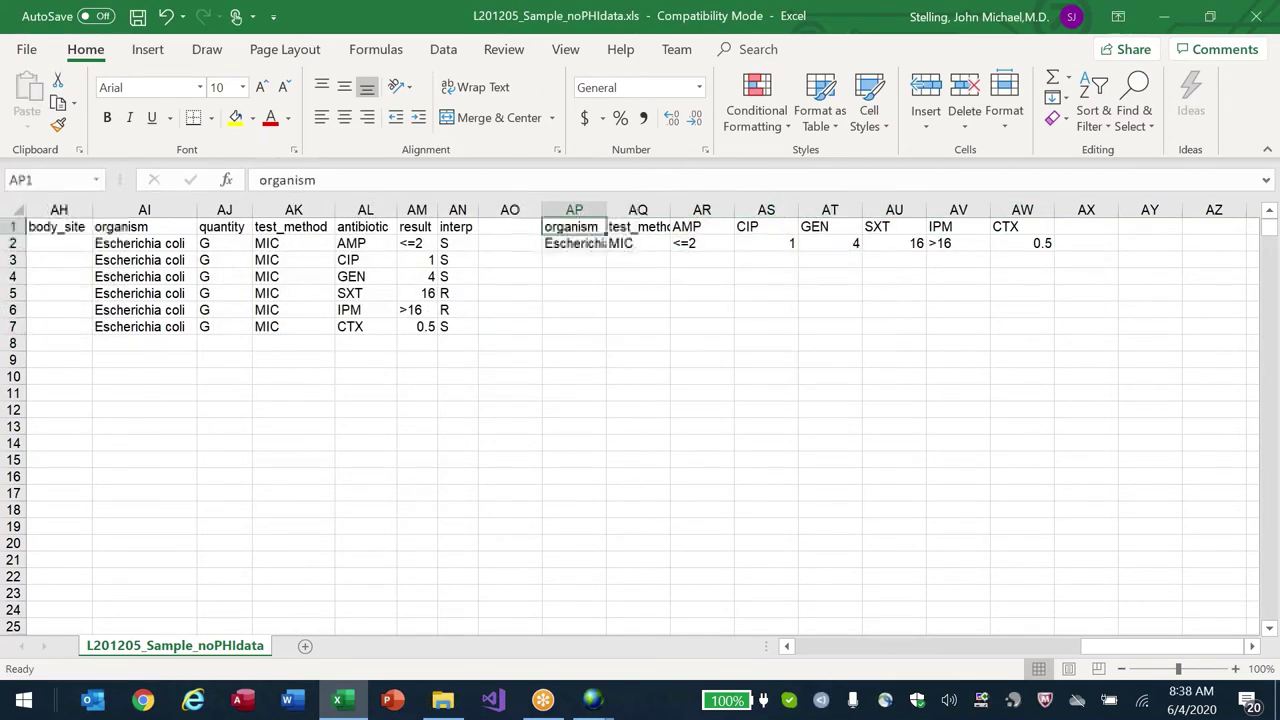
key("Left")
key("Left")
key("alt+e")
key("d")
key("c")
key("Return")
- Highlight the antibiotic and result columns of the original table to examine the one-row-per-antibiotic layout
key("Right")
key("Right")
key("Left")
key("Left")
key("Left")
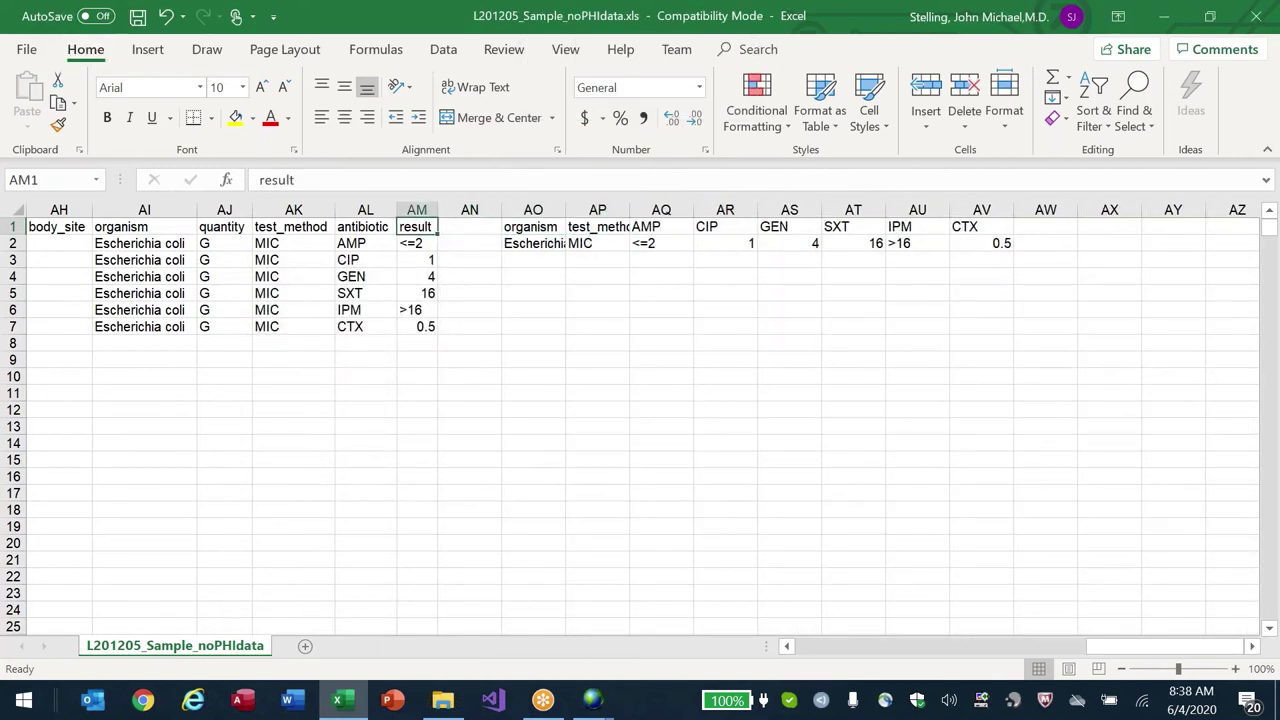
key("Left")
key("ctrl+shift+Down")
key("shift+Right")
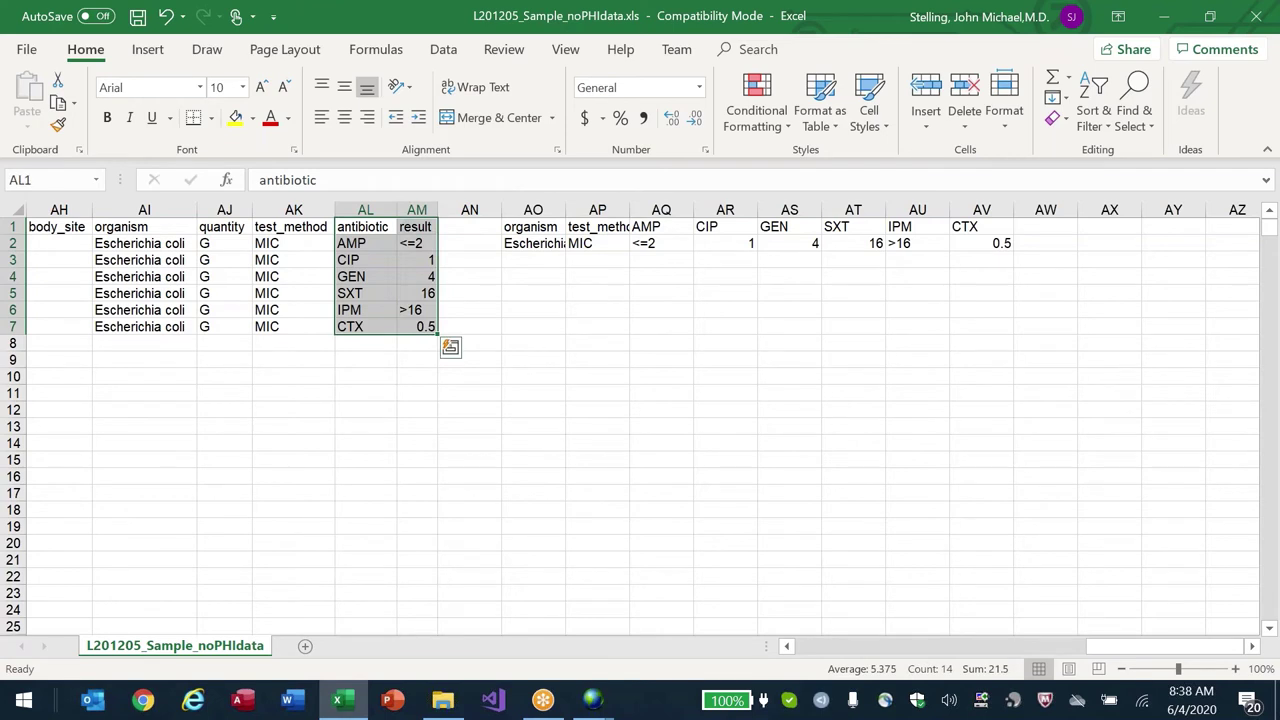
- Autofit the column widths of the wide record in AO1:AV2
key("Right")
key("Right")
key("Right")
key("ctrl+shift+Right")
key("ctrl+shift+Down")
key("alt+o")
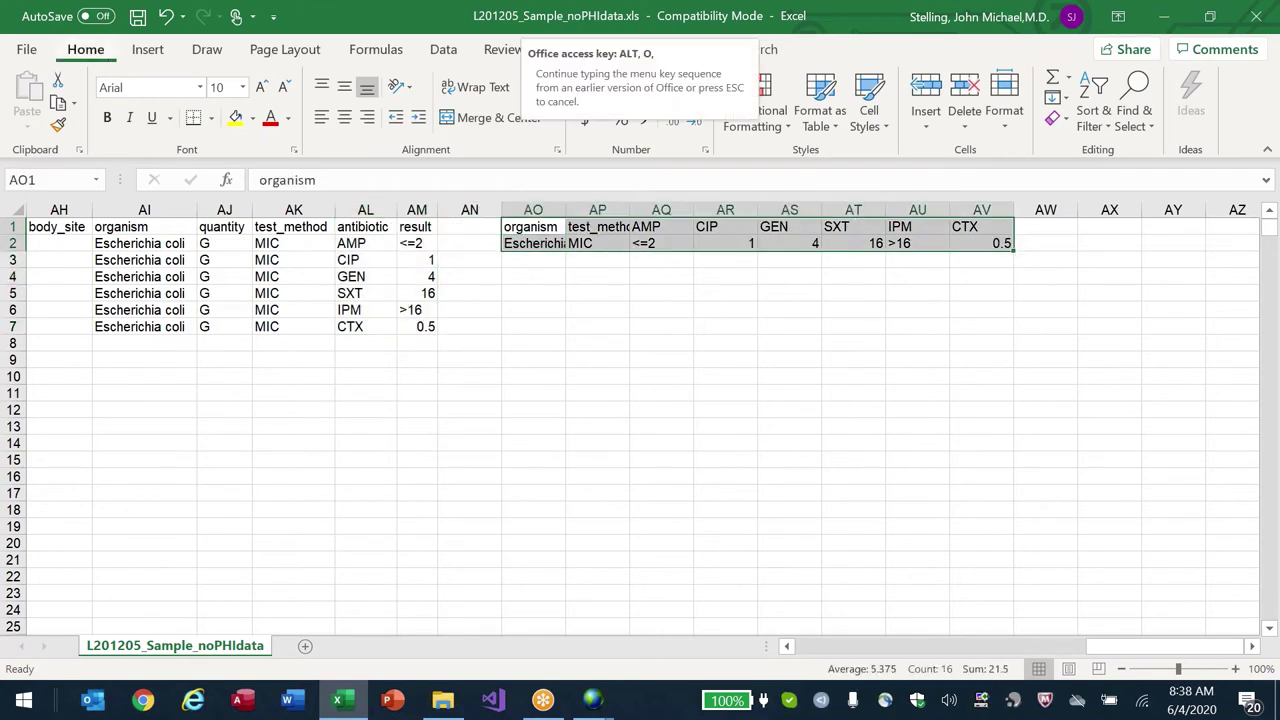
key("c")
key("a")
- Compare the one-row wide record with the original antibiotic and result list by highlighting each block
key("Right")
key("Right")
key("Right")
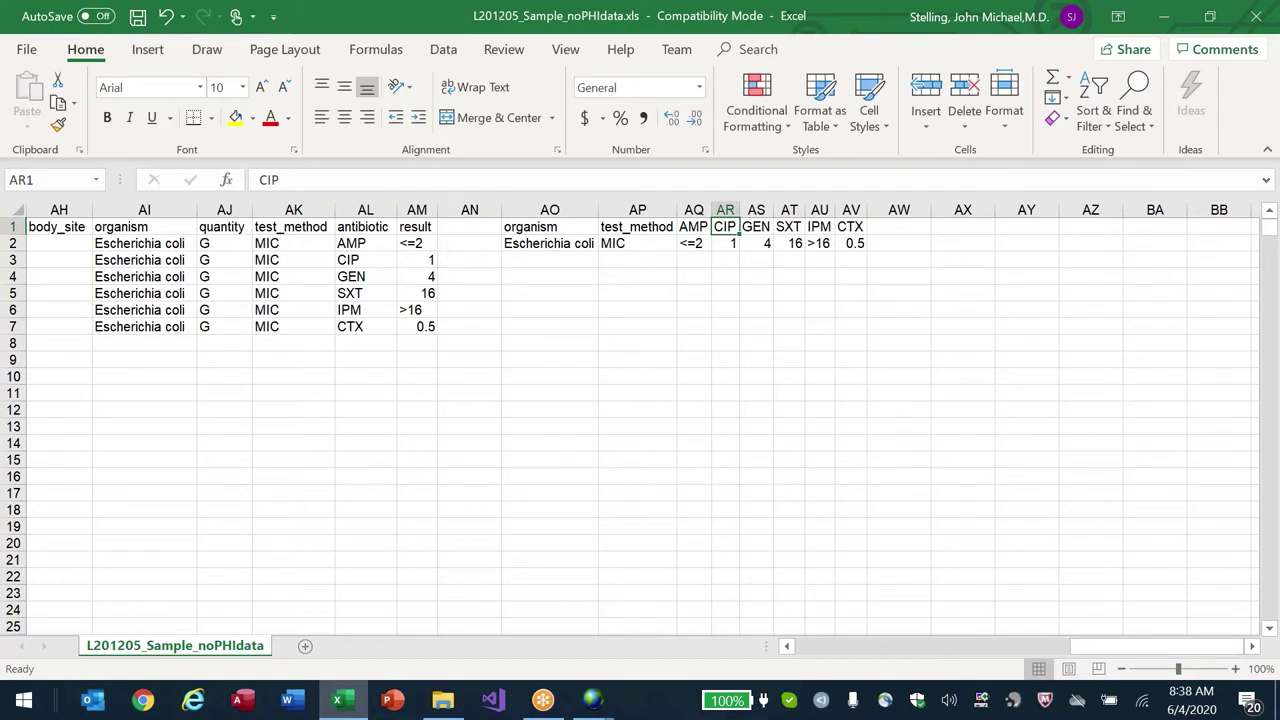
left_click_drag(530, 227, 850, 243)
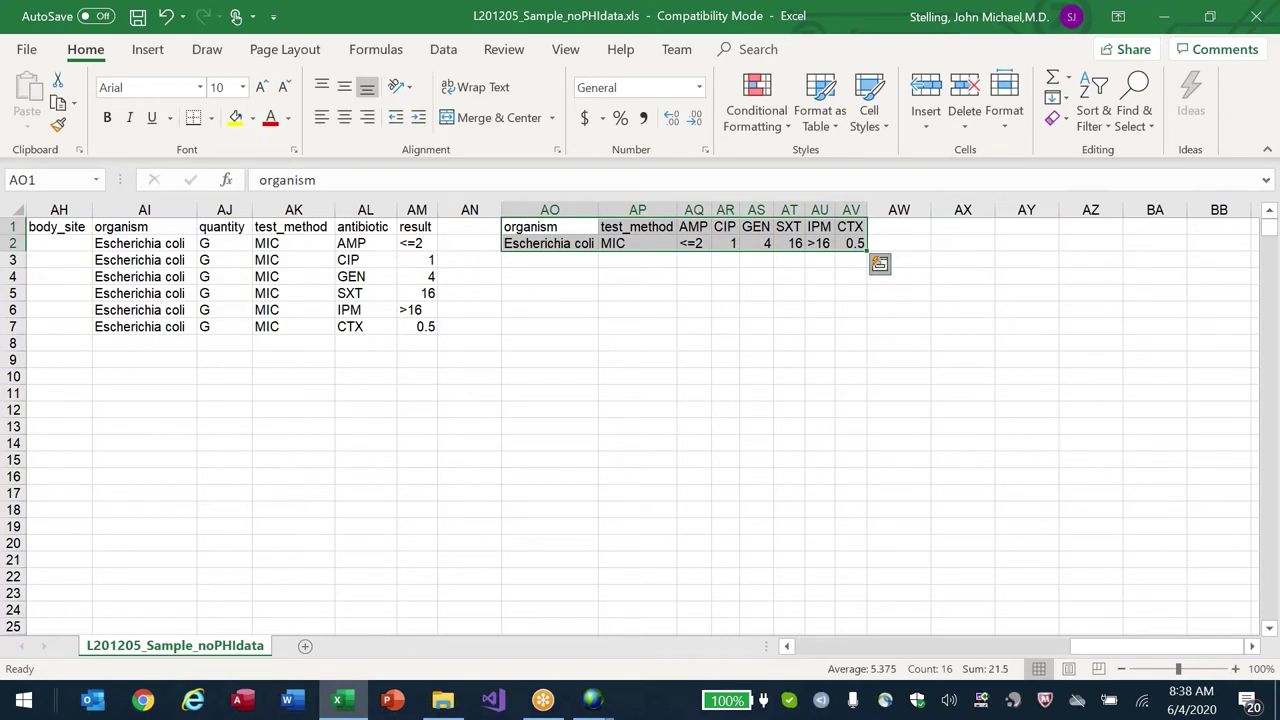
left_click(417, 226)
left_click(365, 226)
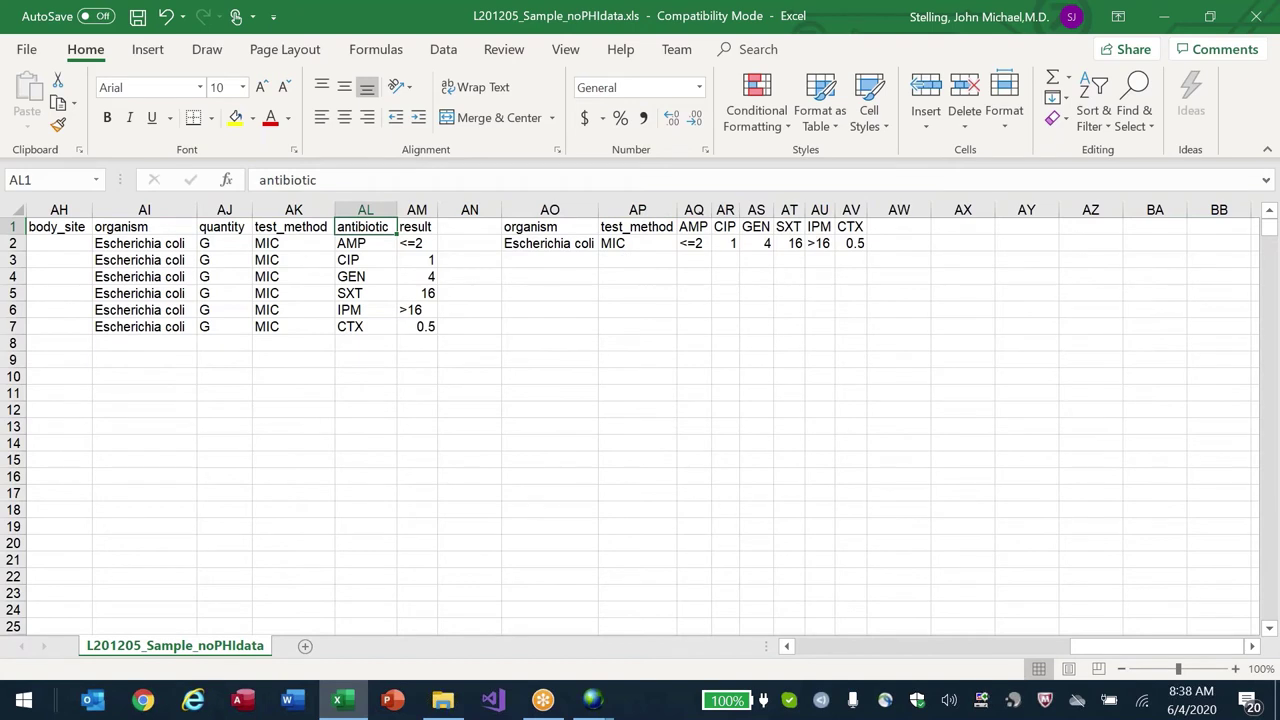
key("ctrl+shift+Down")
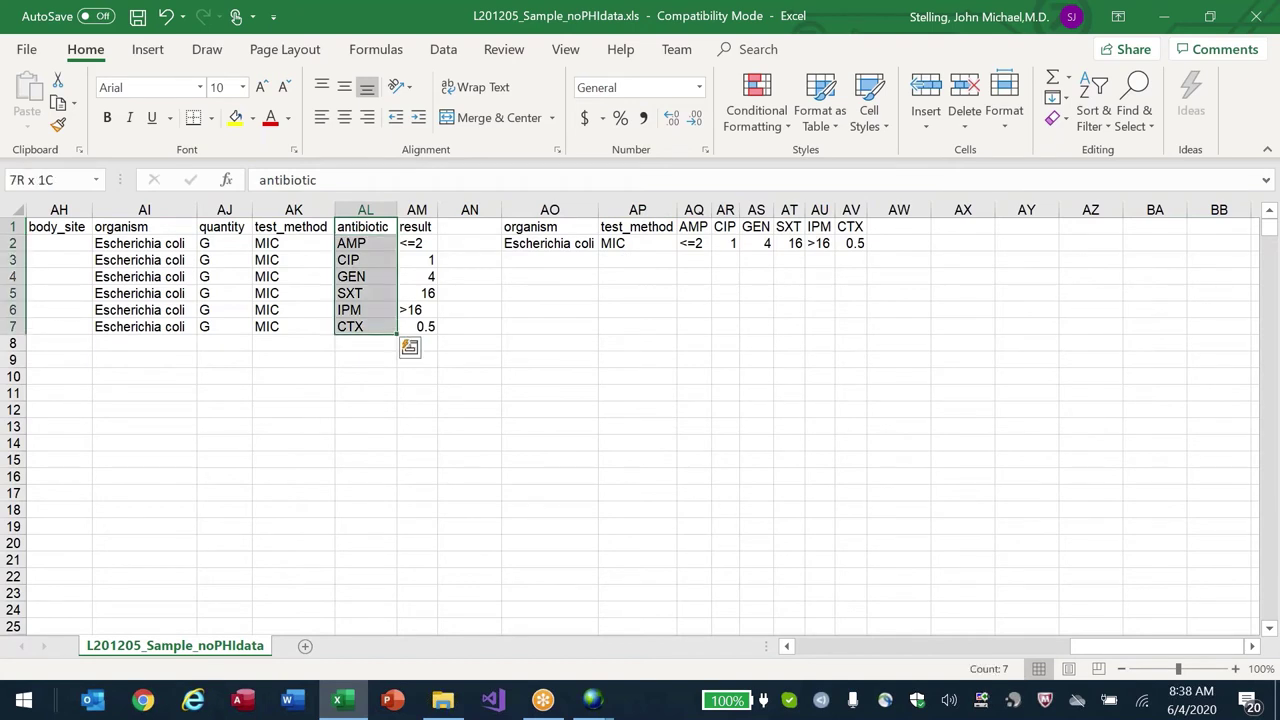
key("shift+Right")
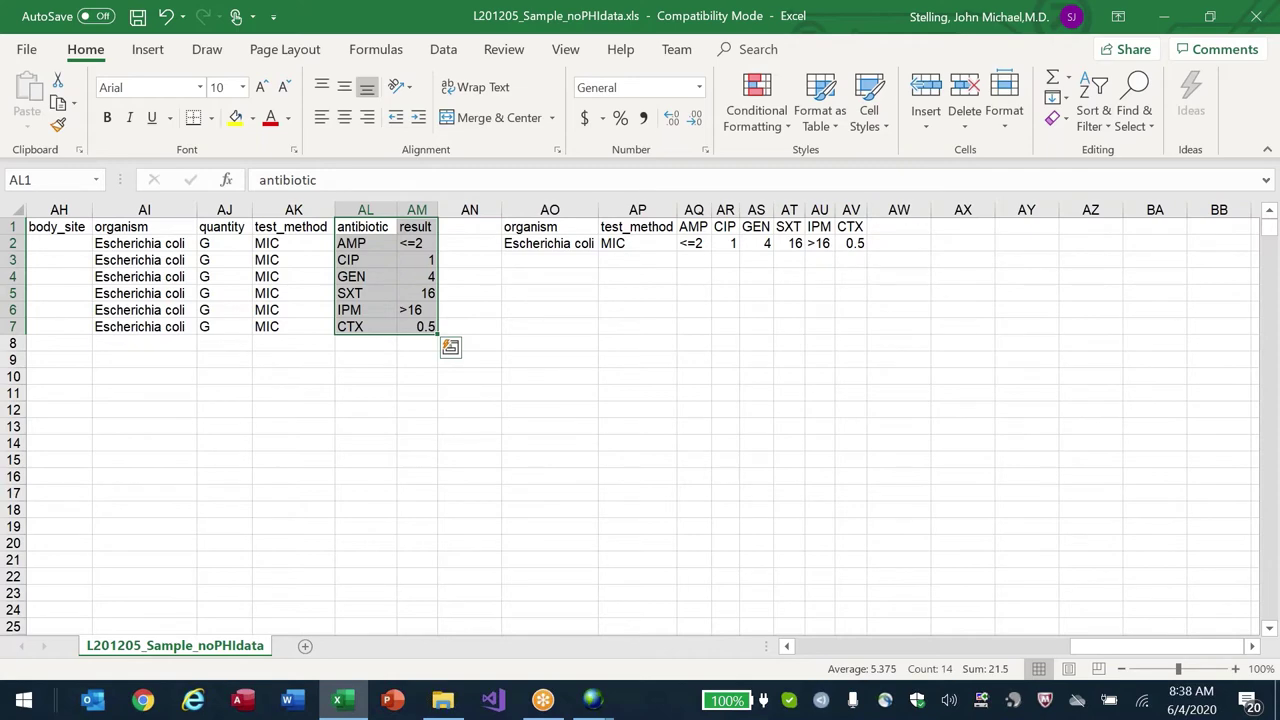
- Switch to BacLink's antibiotic configuration and choose one row per isolate with a fixed antibiotic sequence
key("alt+Tab")
key("alt+Tab")
left_click(531, 312)
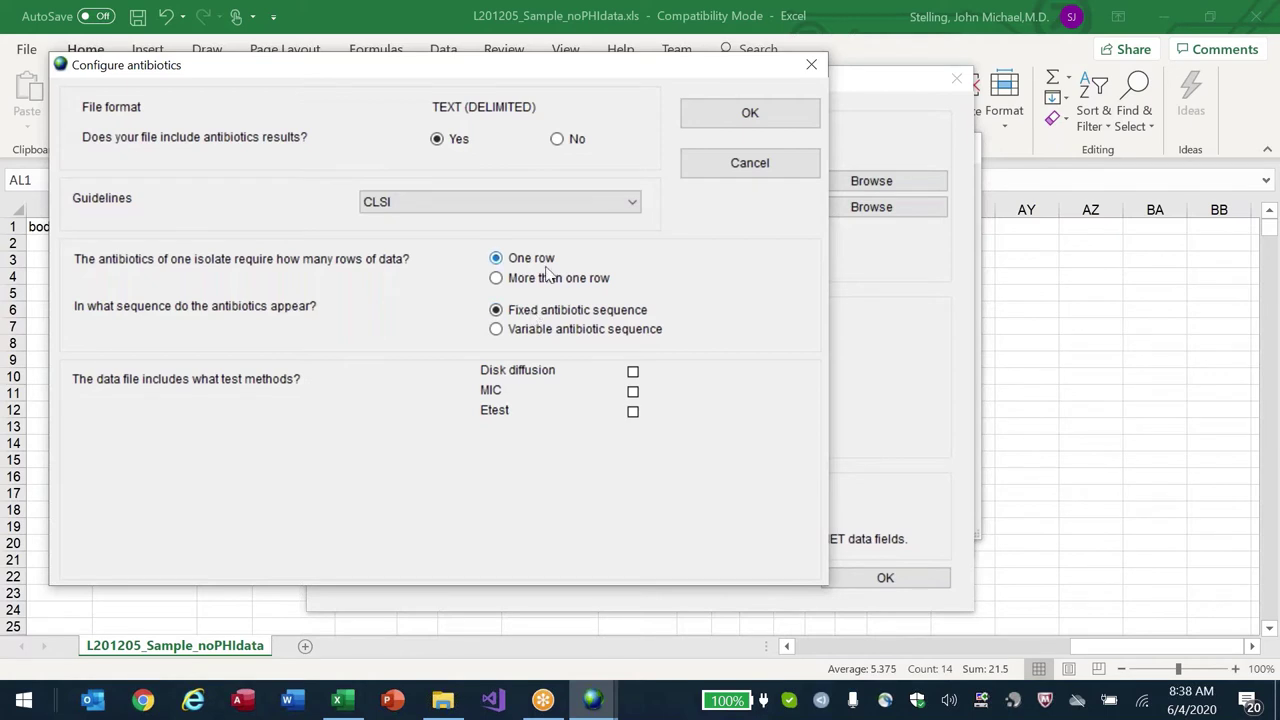
left_click(533, 284)
left_click(535, 266)
left_click(540, 313)
- Return to the Excel sheet and highlight the wide record, then the antibiotic and result list, to contrast the layouts
key("alt+Tab")
key("alt+Tab")
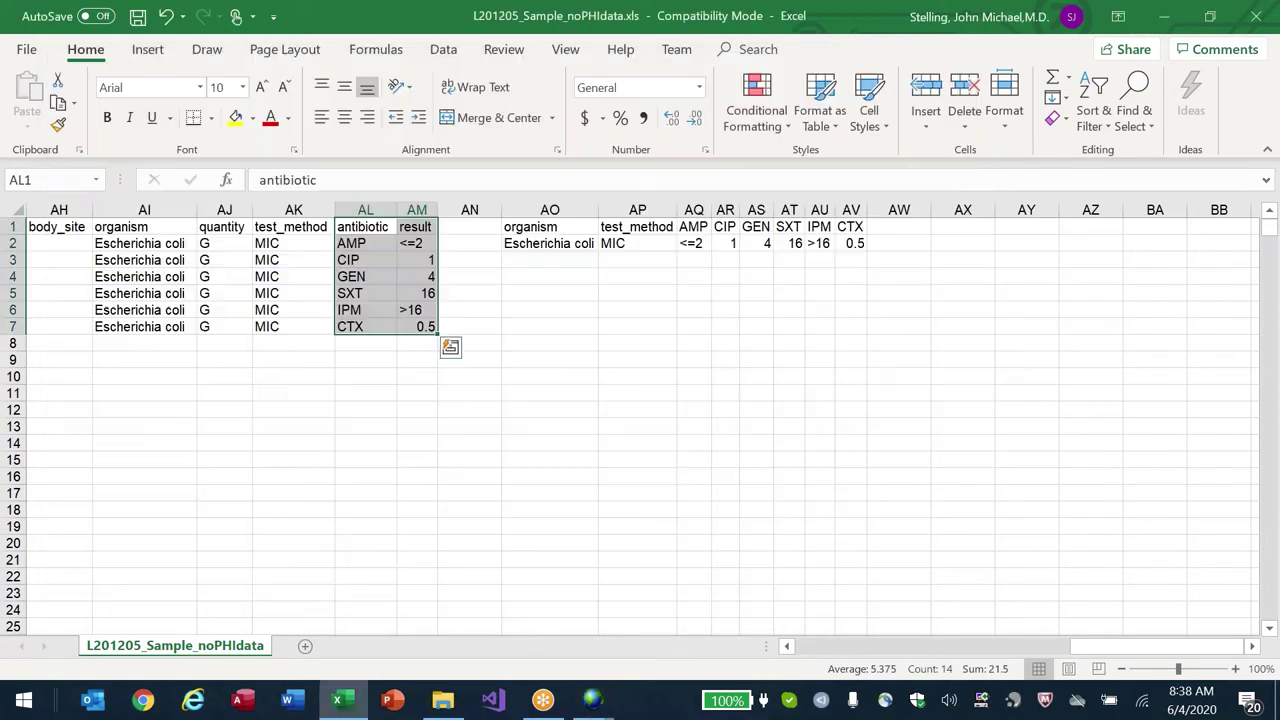
left_click(550, 226)
left_click_drag(550, 226, 851, 243)
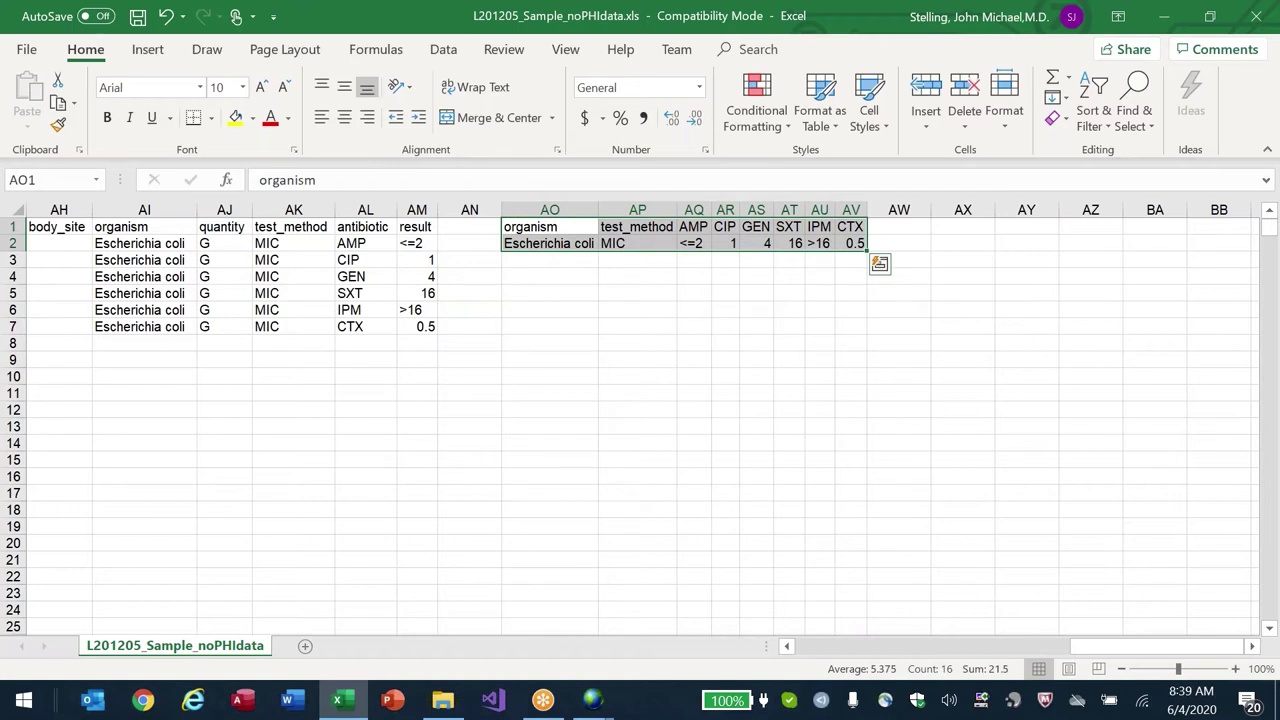
left_click(417, 226)
left_click_drag(365, 226, 417, 326)
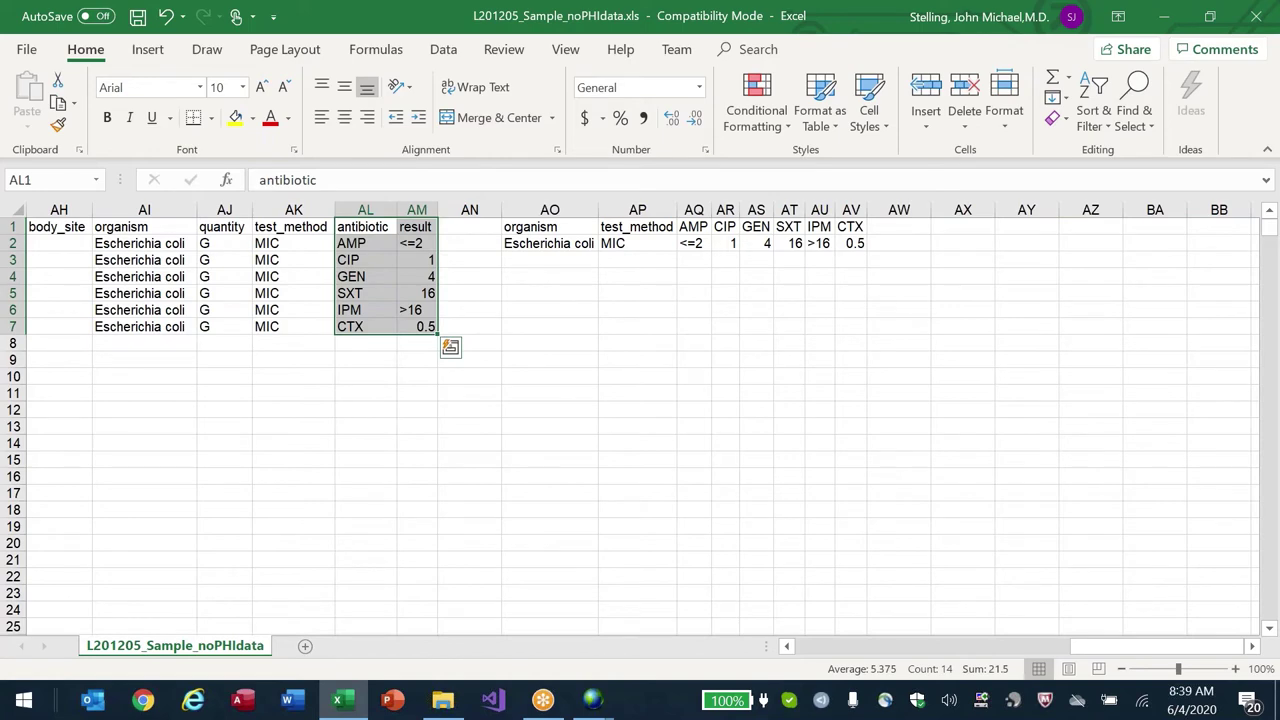
left_click(365, 260)
left_click(365, 243)
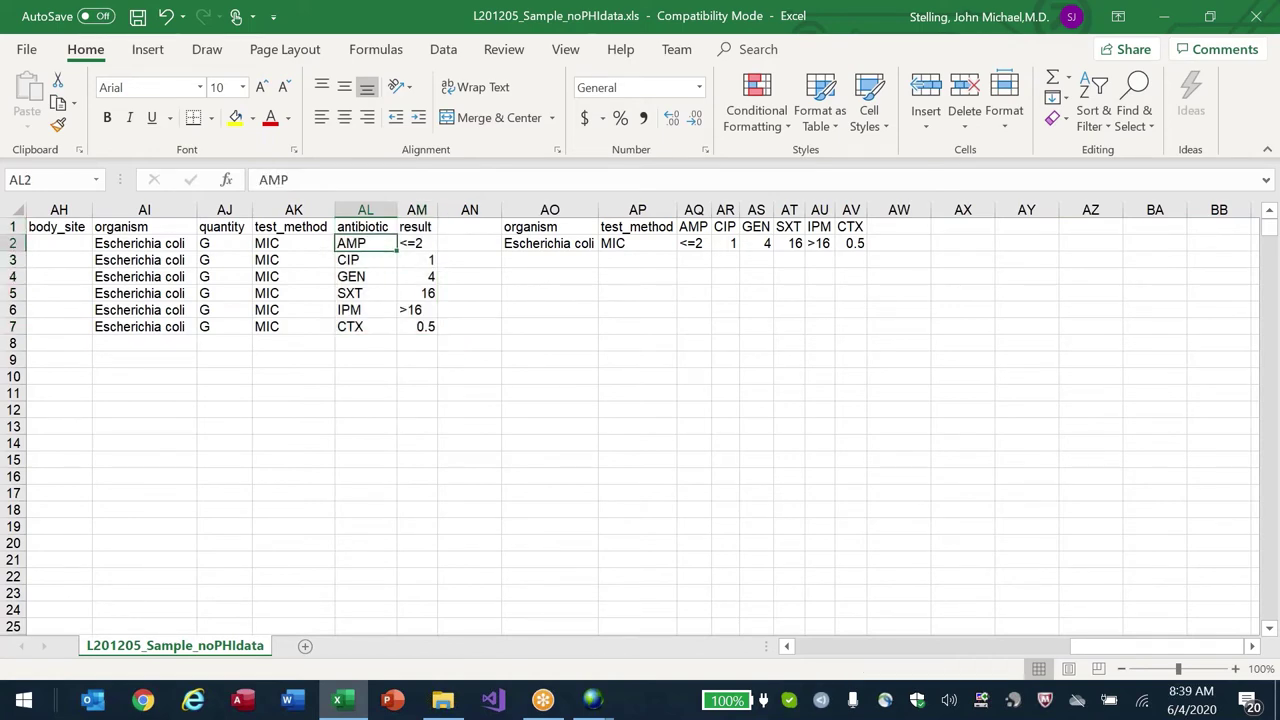
- Switch to BacLink, select more than one row per isolate, and leave the format configuration without saving
key("alt+Tab")
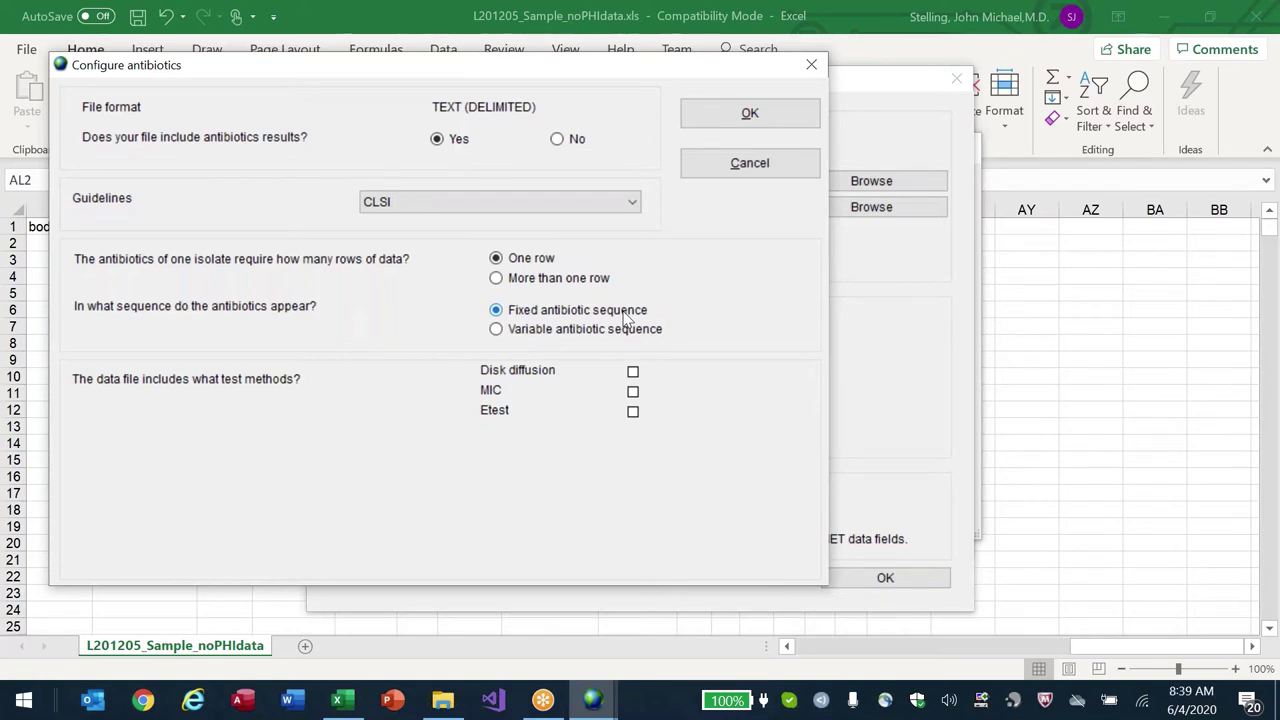
left_click(582, 278)
key("Escape")
key("Escape")
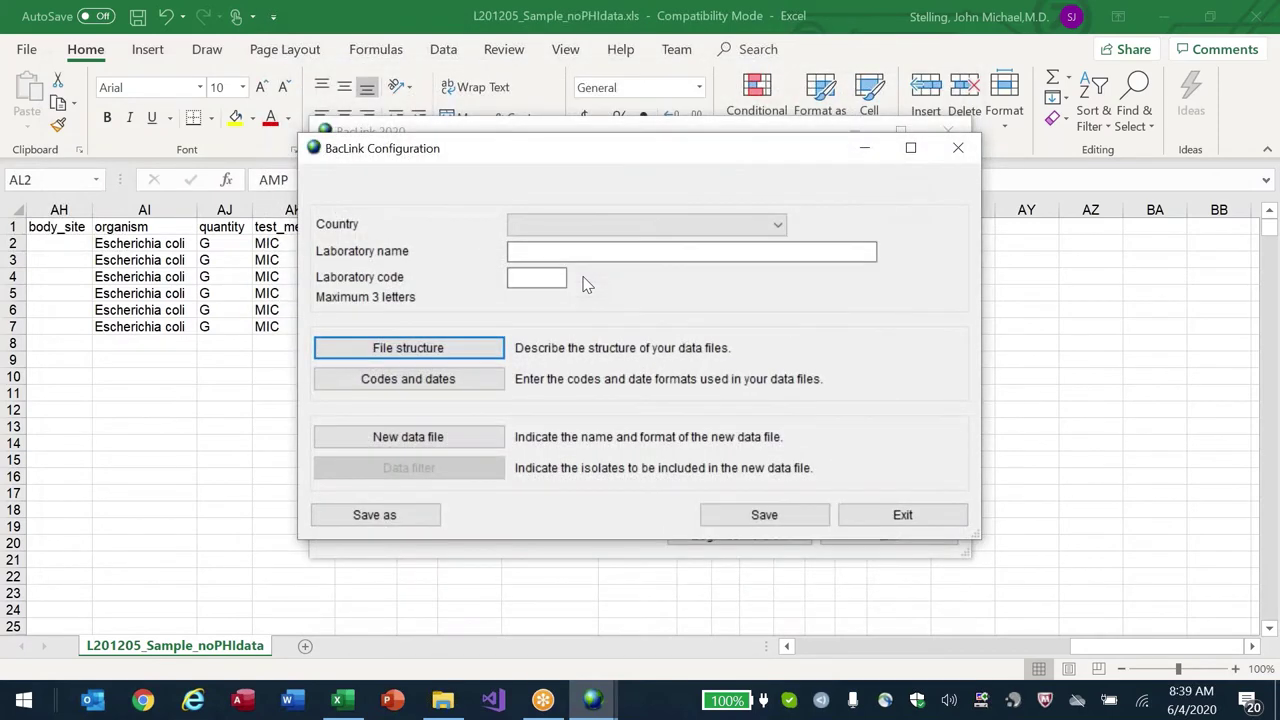
key("Escape")
key("Return")
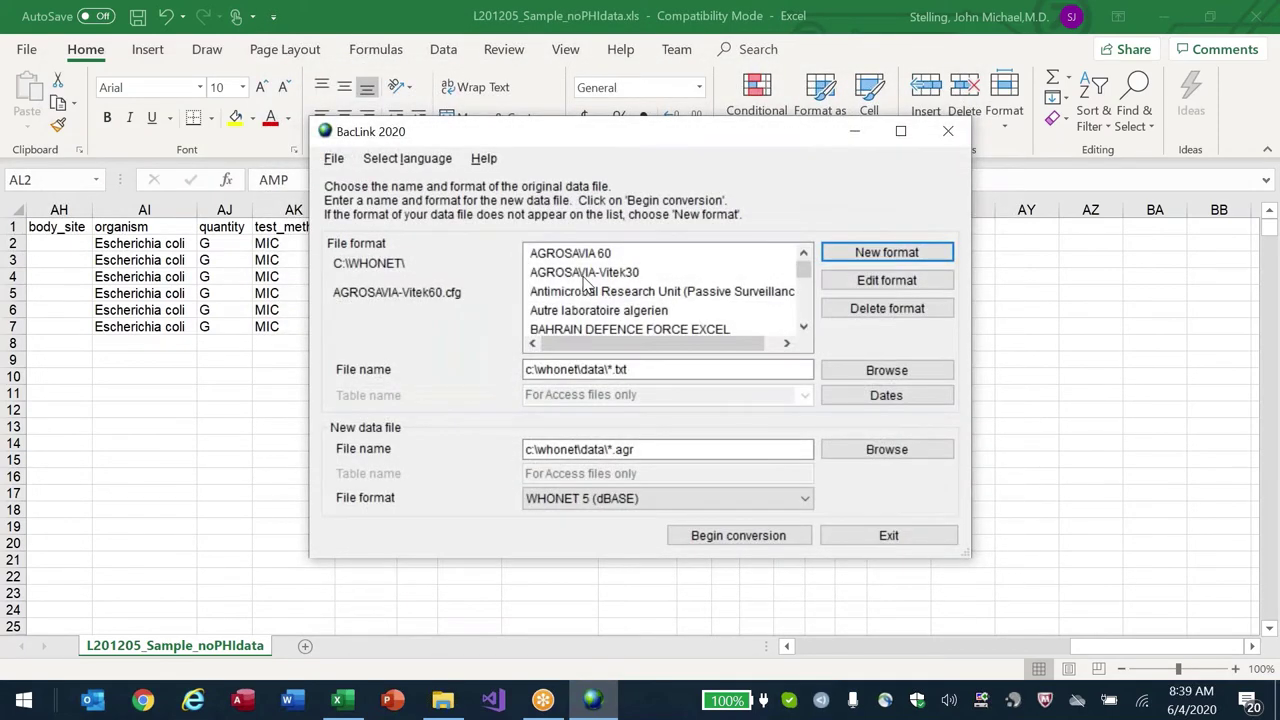
- Switch to Excel and close the sample workbook without saving the changes
key("Escape")
key("alt+F4")
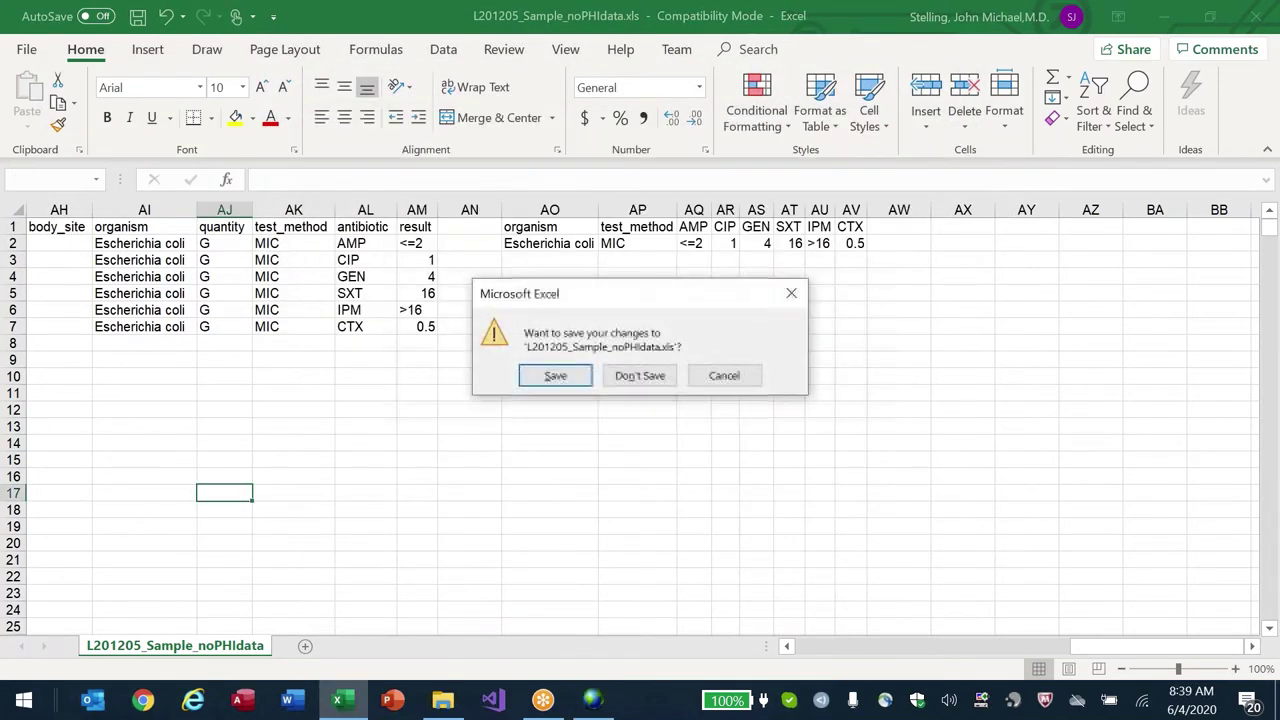
key("n")
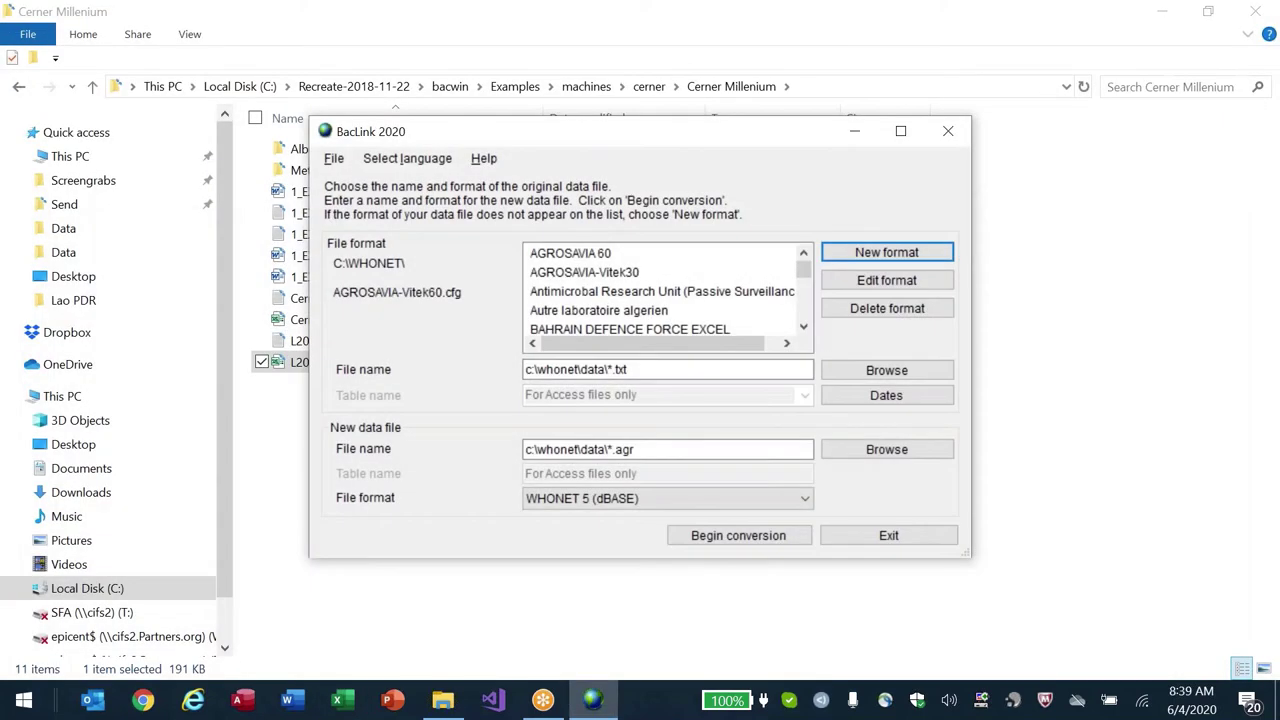
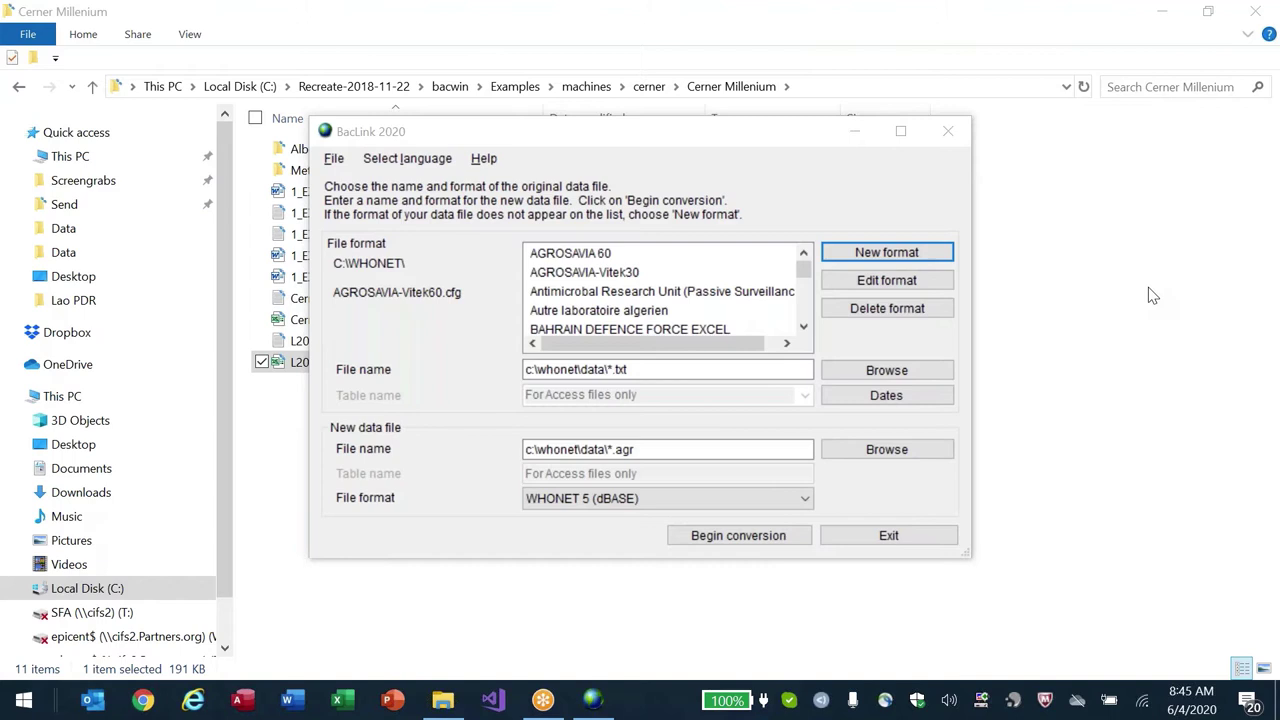
- Clear the Cerner Millenium folder window away so that BacLink sits over the desktop
left_click(749, 186)
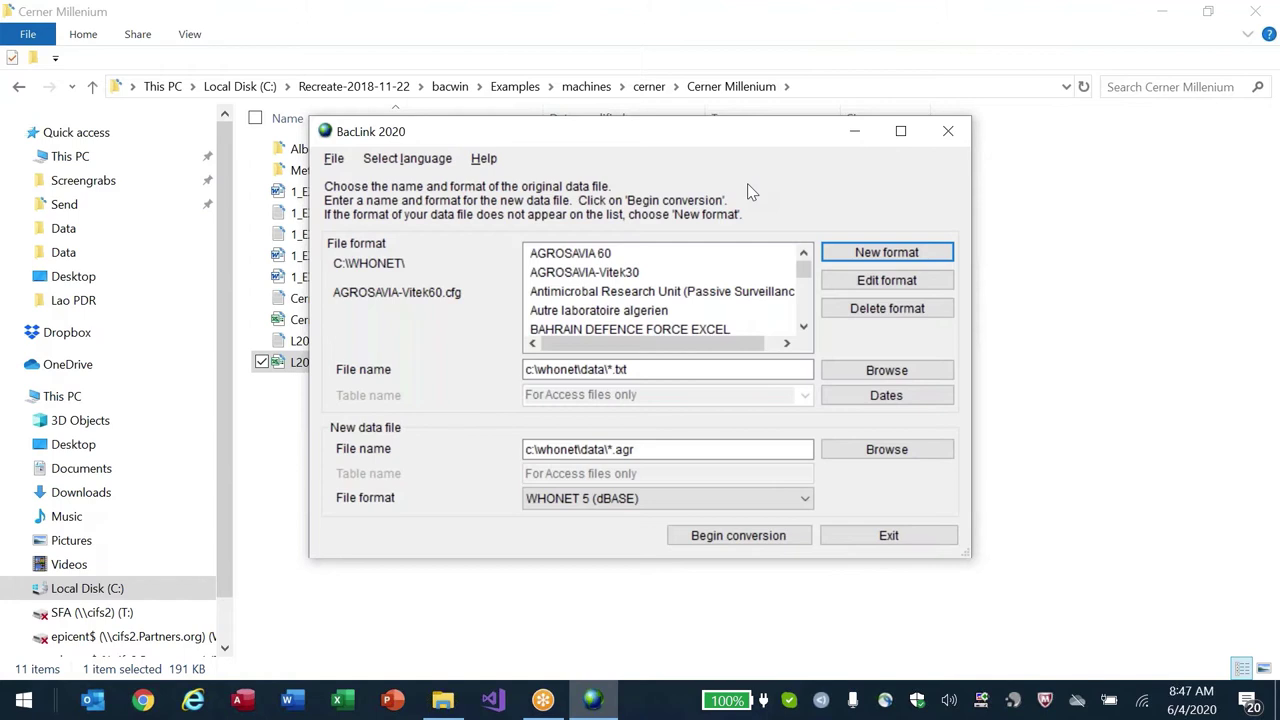
key("alt+Tab")
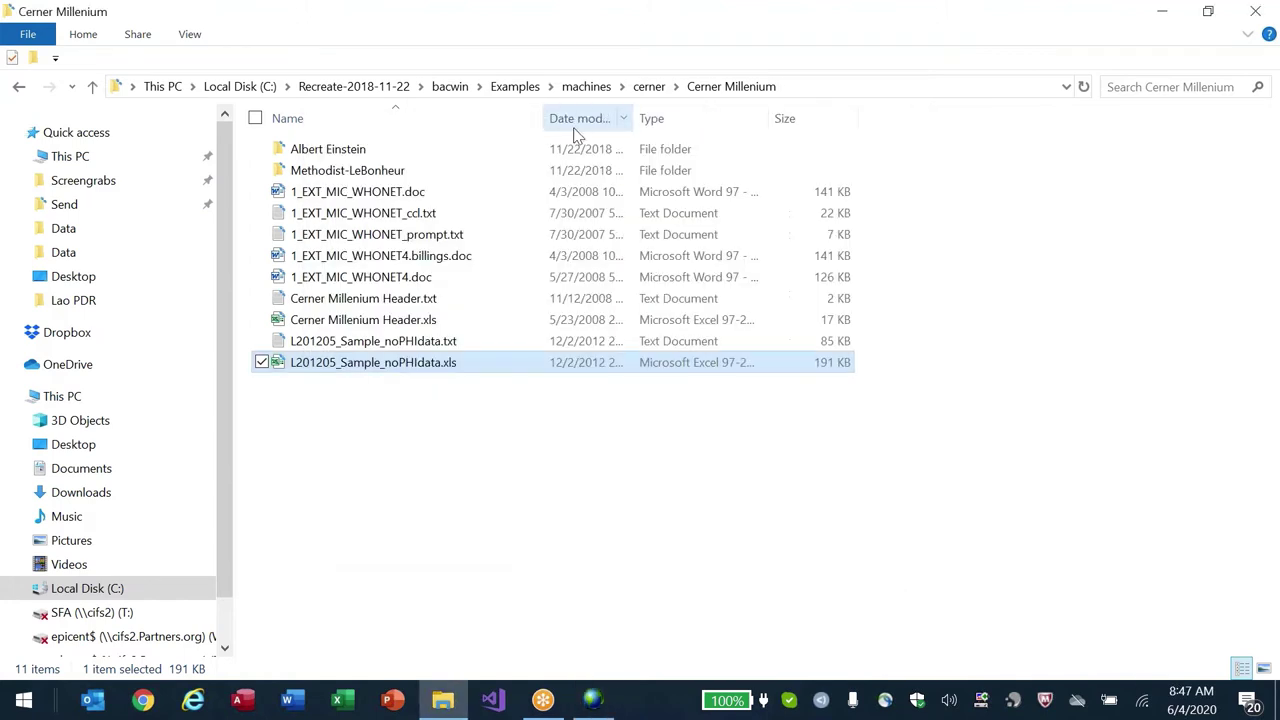
left_click(517, 483)
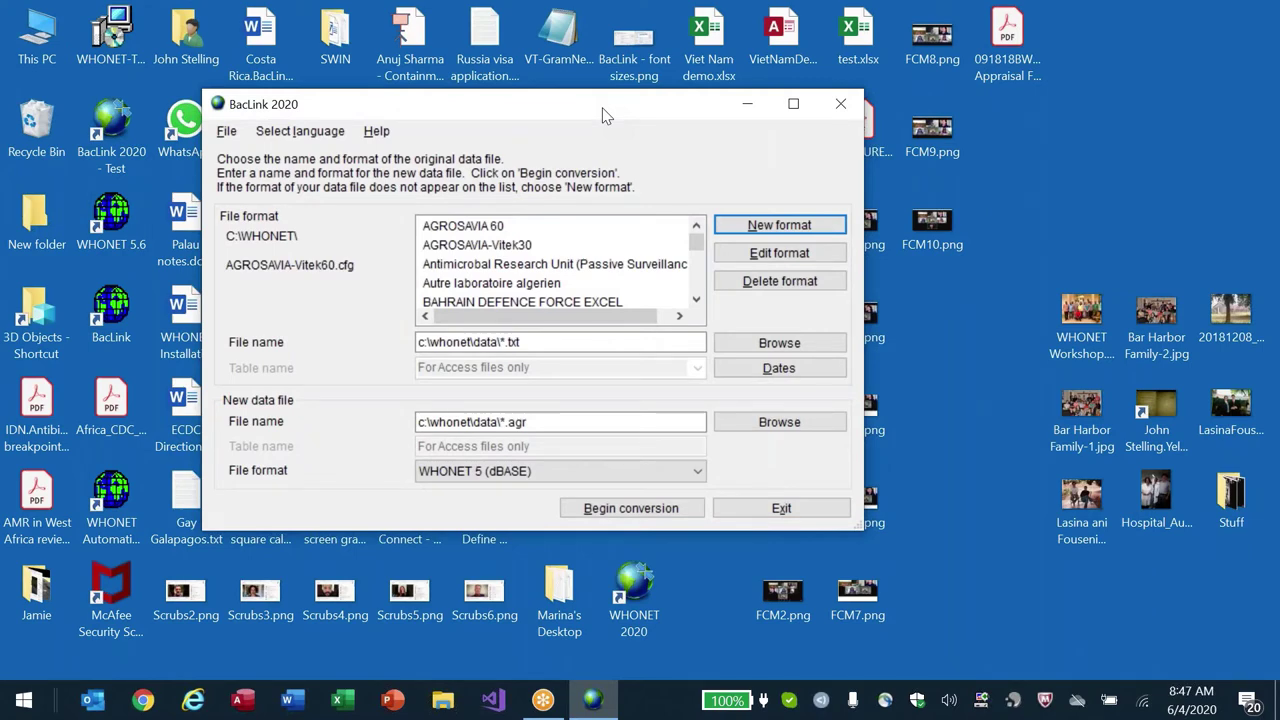
- Switch to Chrome and open translate.google.com
left_click(143, 700)
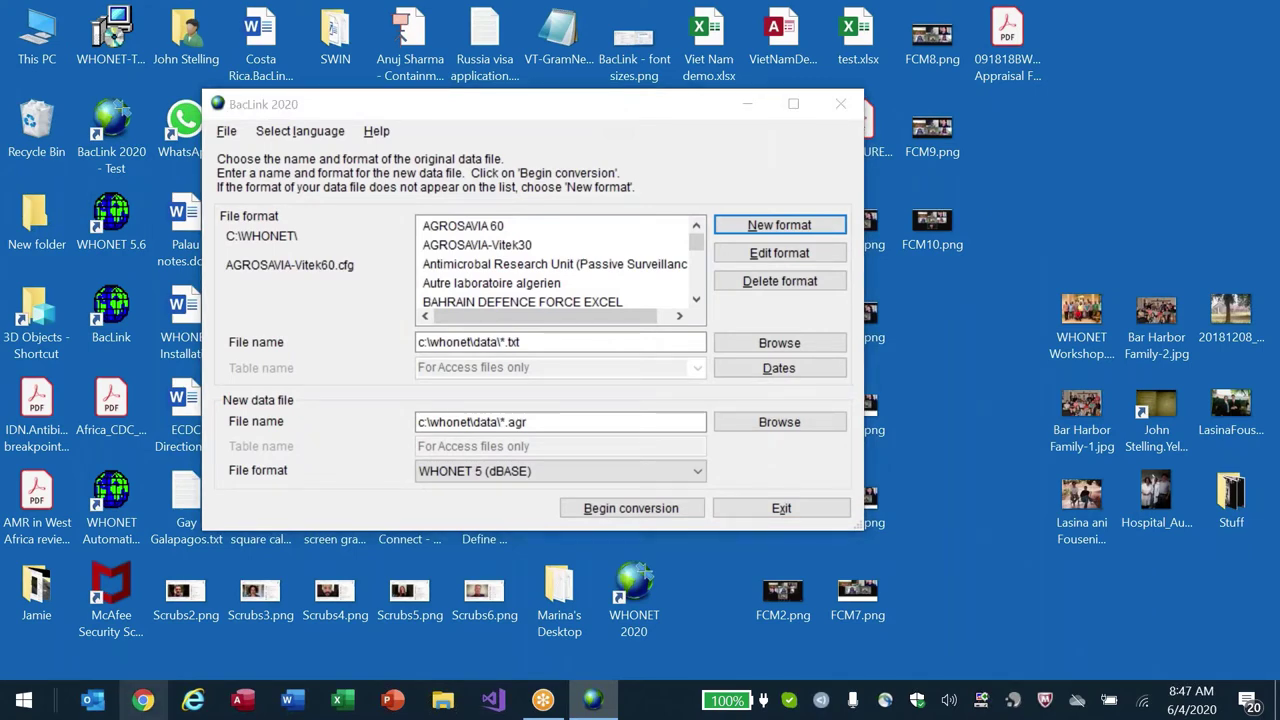
type("translate.google.com")
key("Return")
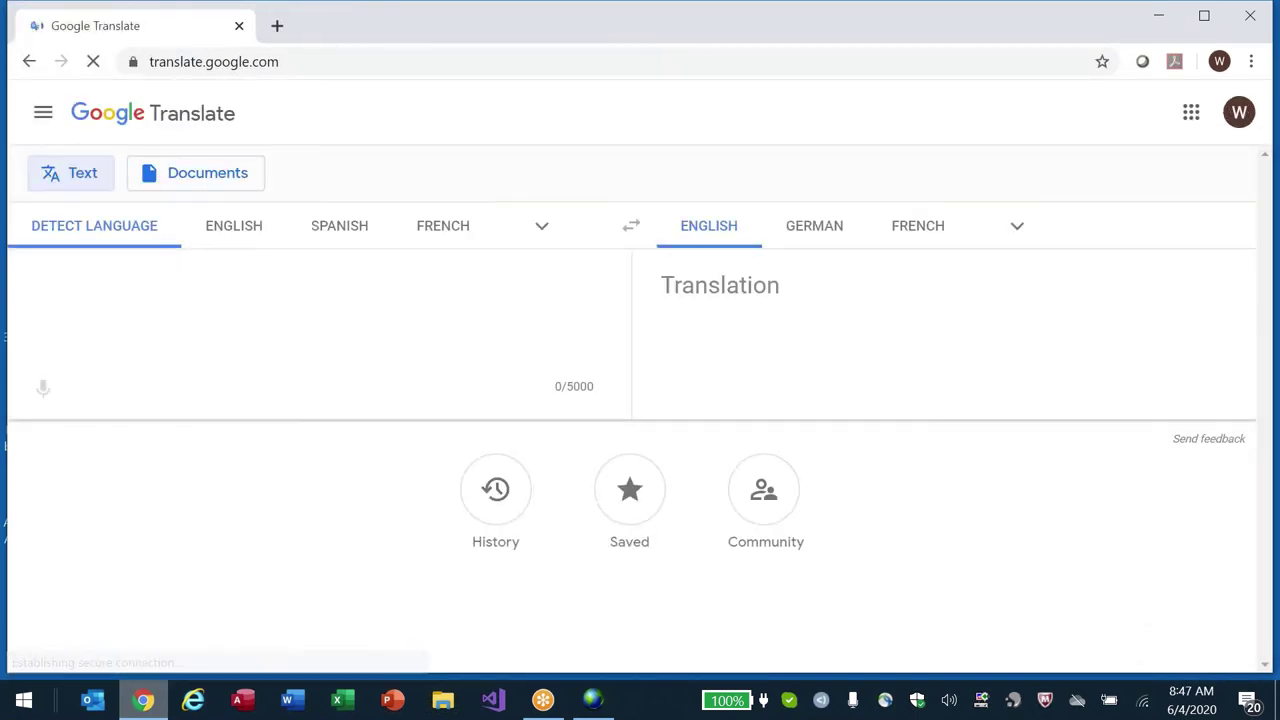
- Enter a short English greeting in which the speaker introduces himself by name as the text to translate
type("Hel")
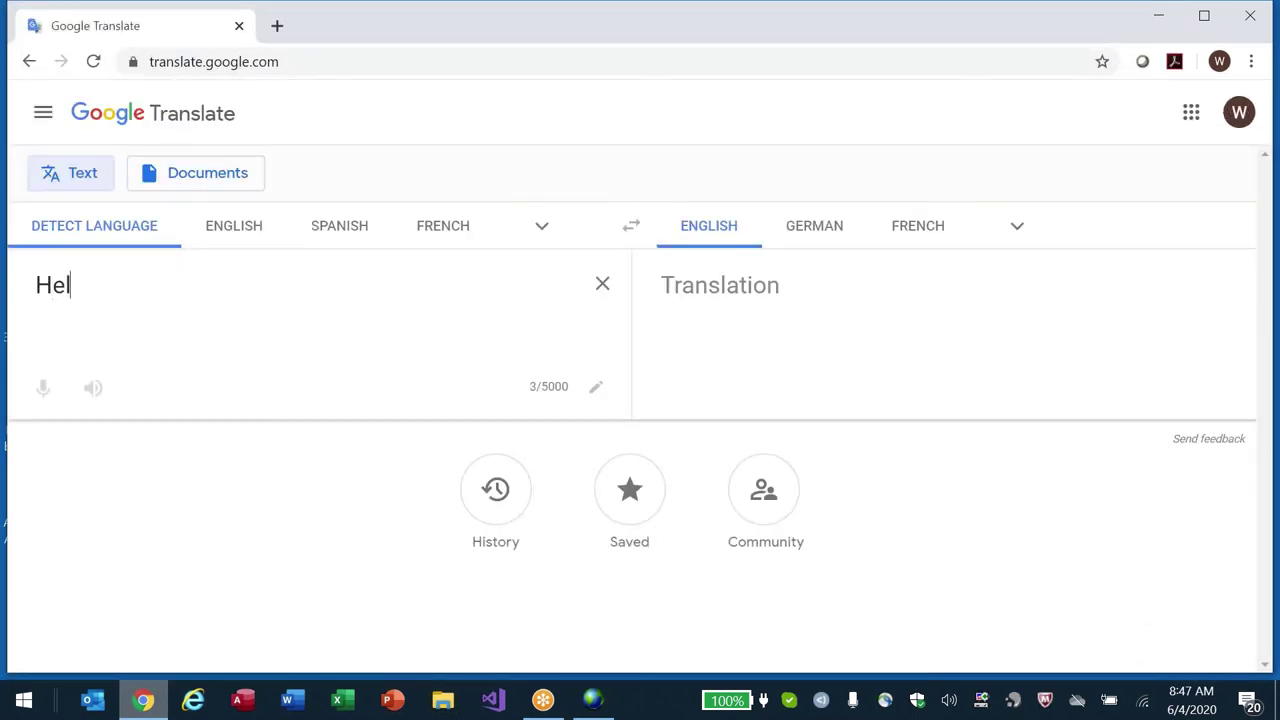
type("lo,")
key("BackSpace")
key("BackSpace")
type("lo, ")
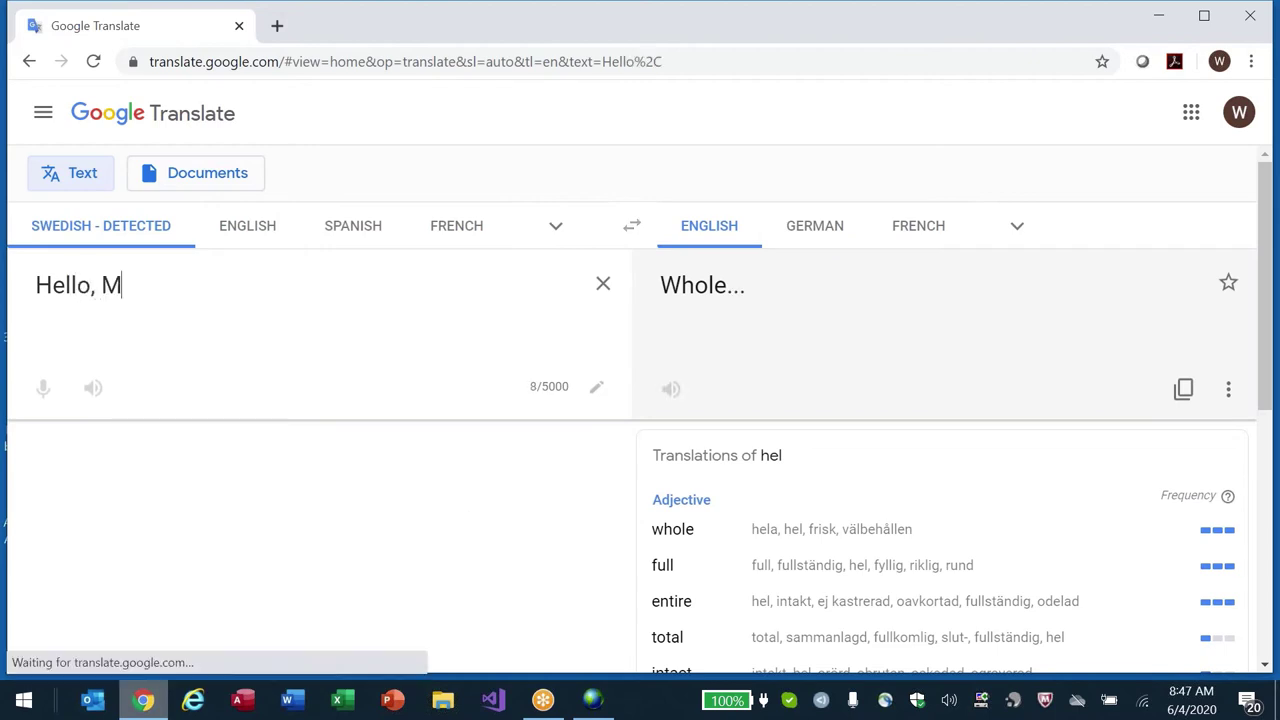
type("My name is John")
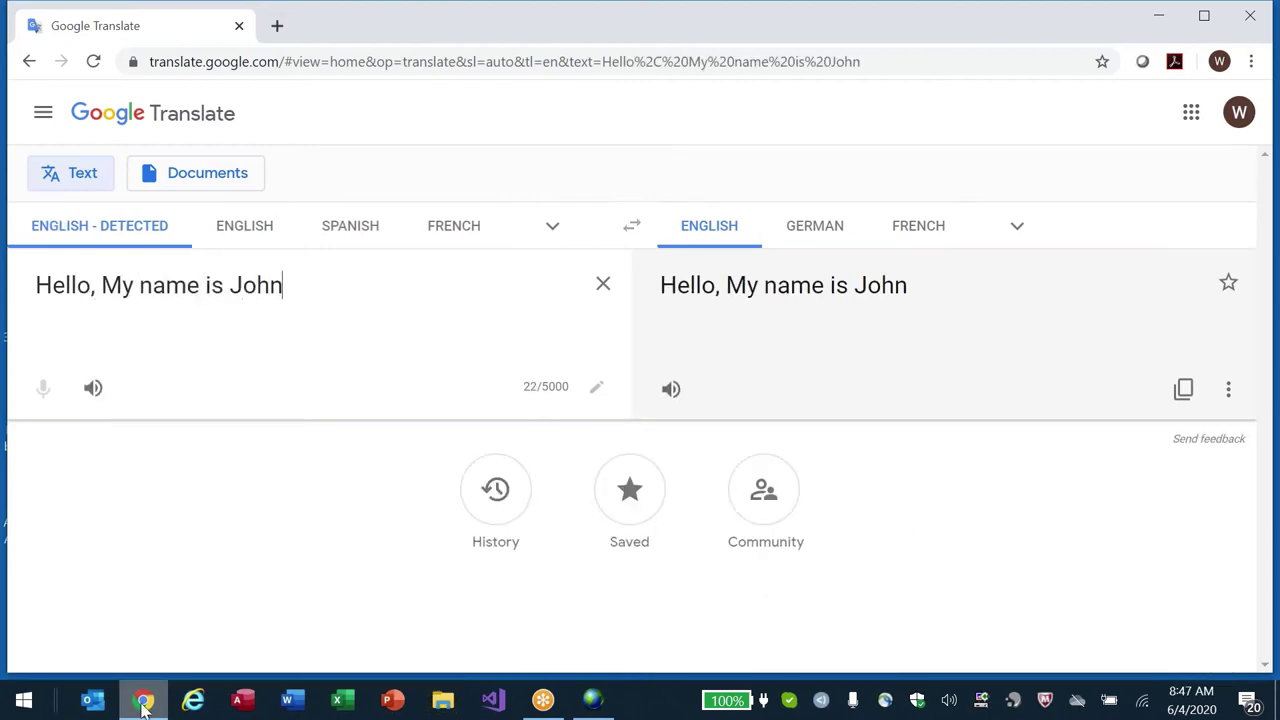
- Translate the greeting into Amharic and place the browser window so both the source text and the translation fit on screen
left_click_drag(800, 22, 586, 81)
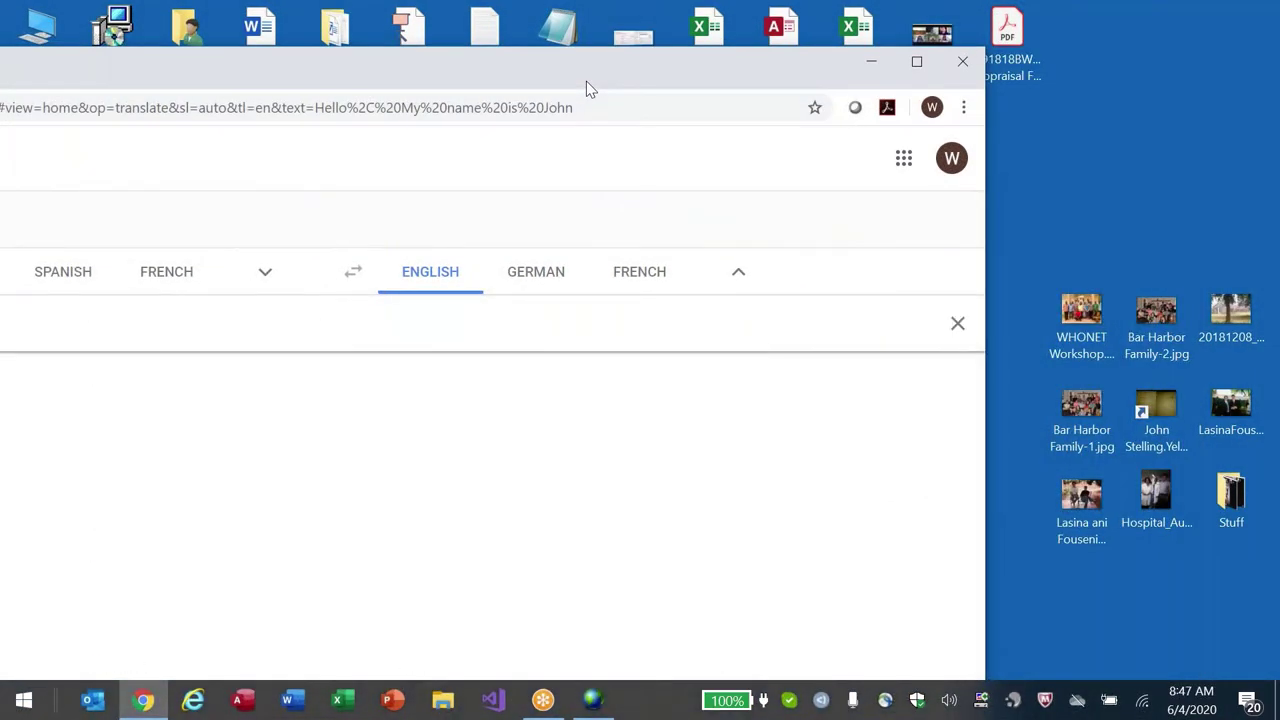
left_click_drag(586, 81, 510, 75)
key("Return")
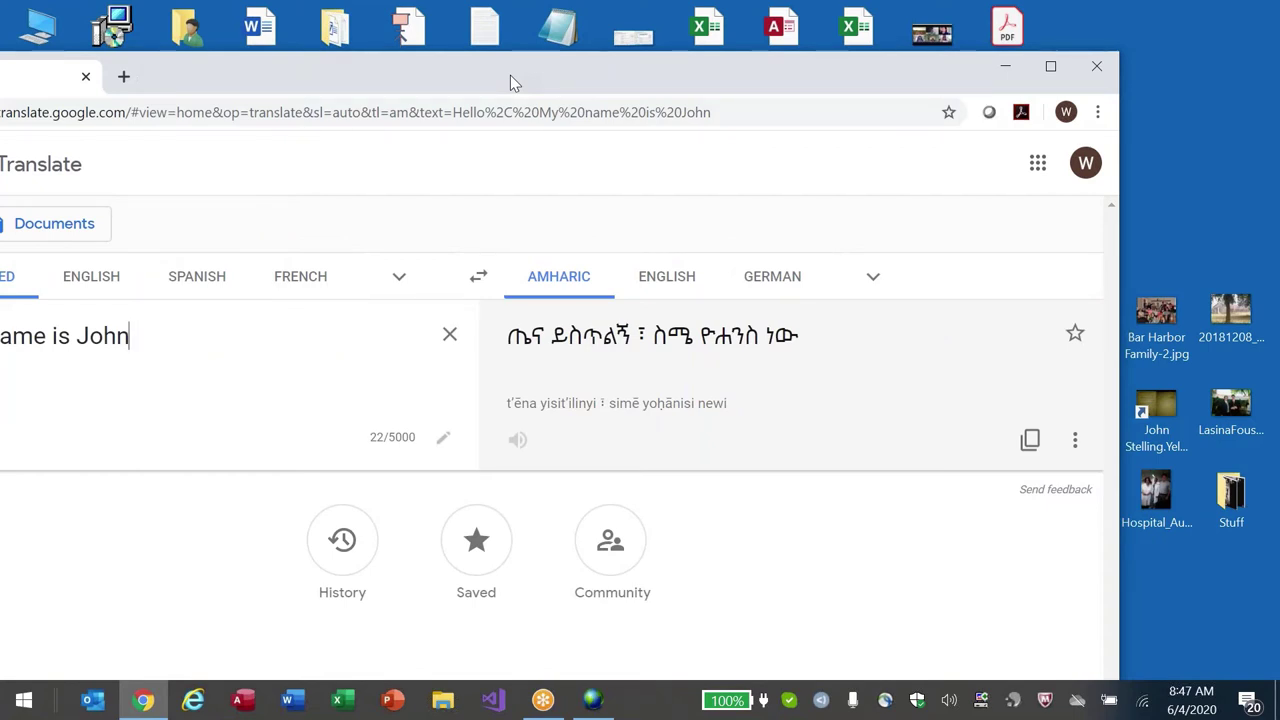
left_click_drag(510, 75, 704, 68)
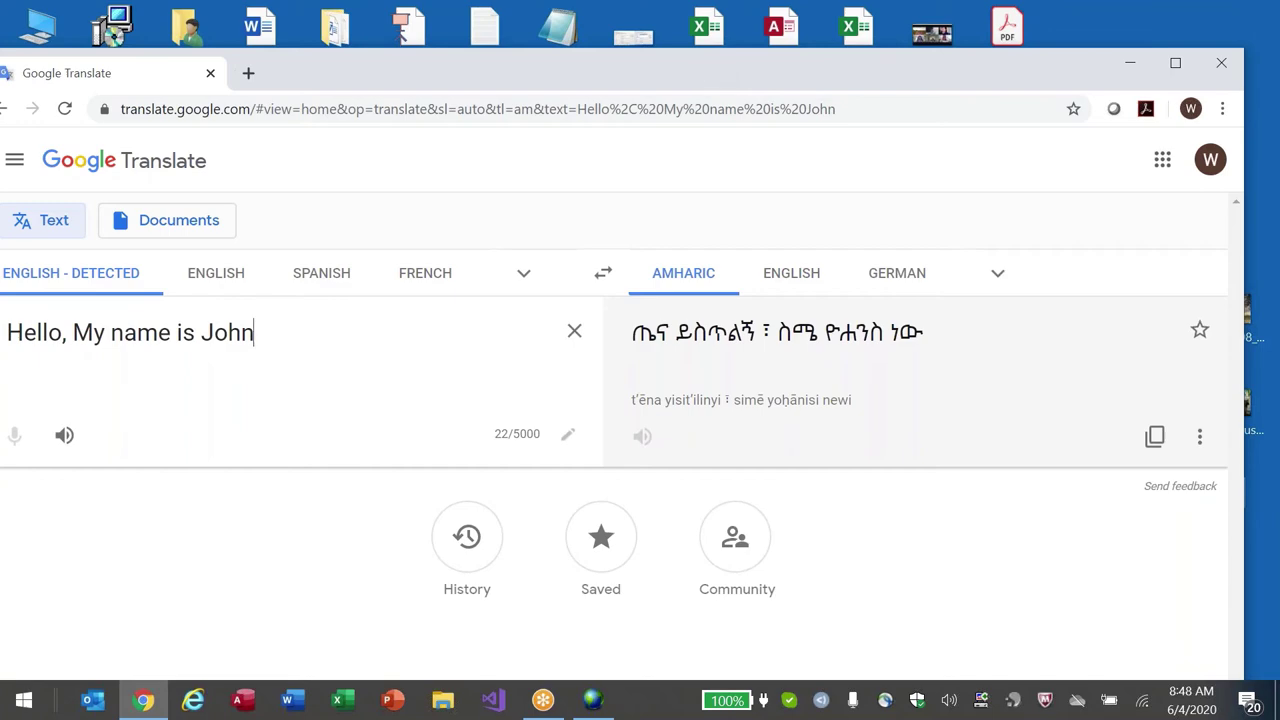
- Switch to BacLink and look through the existing file formats from AGROSAVIA 60 down to ICL (Polytech) and back
key("super+Down")
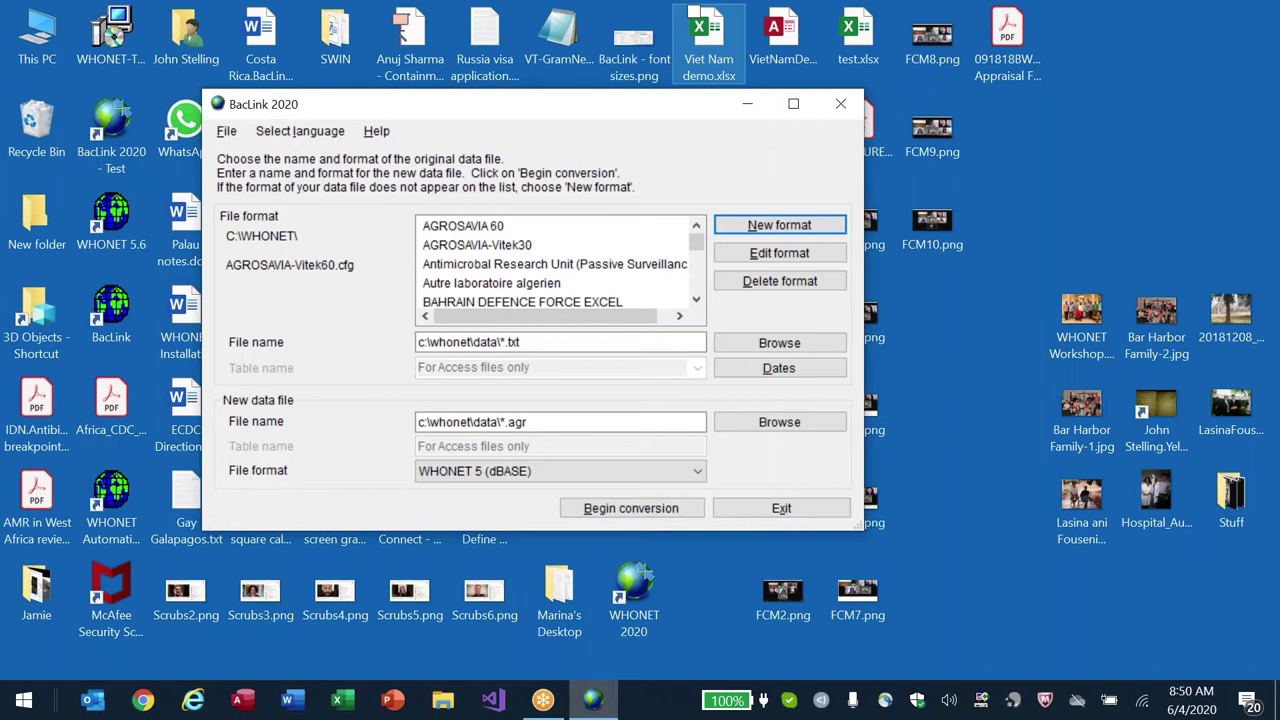
left_click(484, 228)
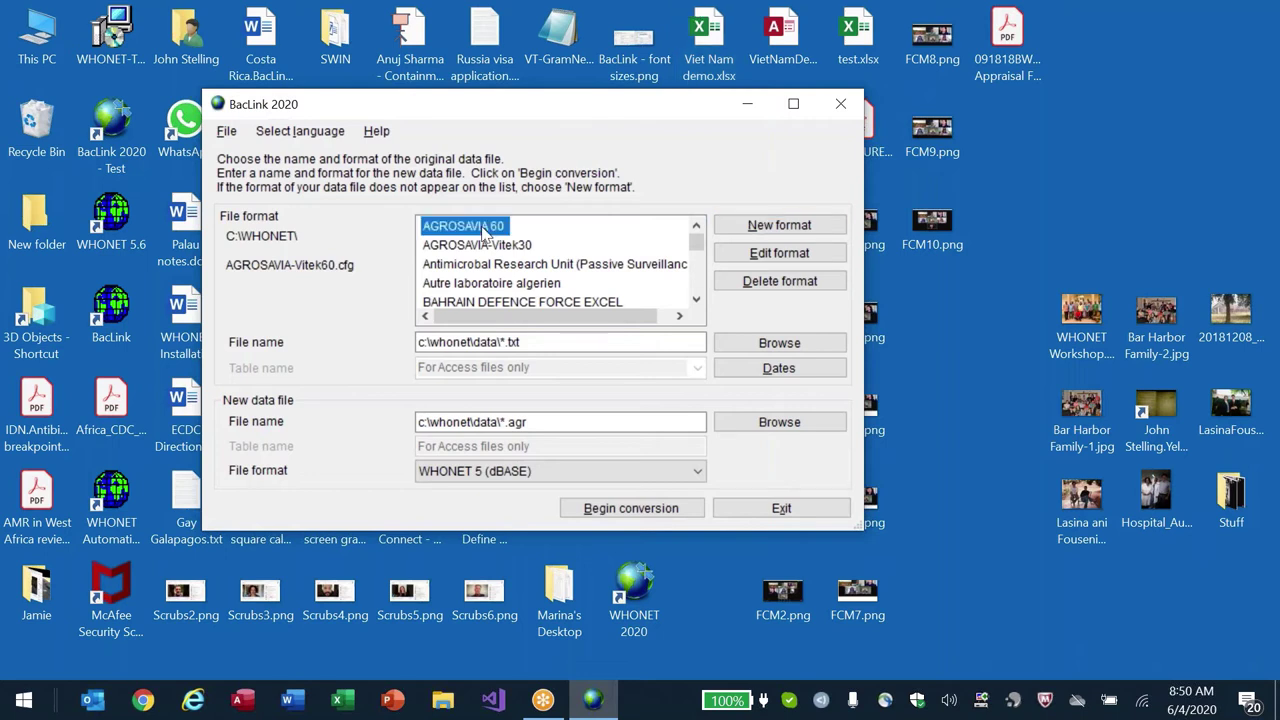
key("Down")
key("Down")
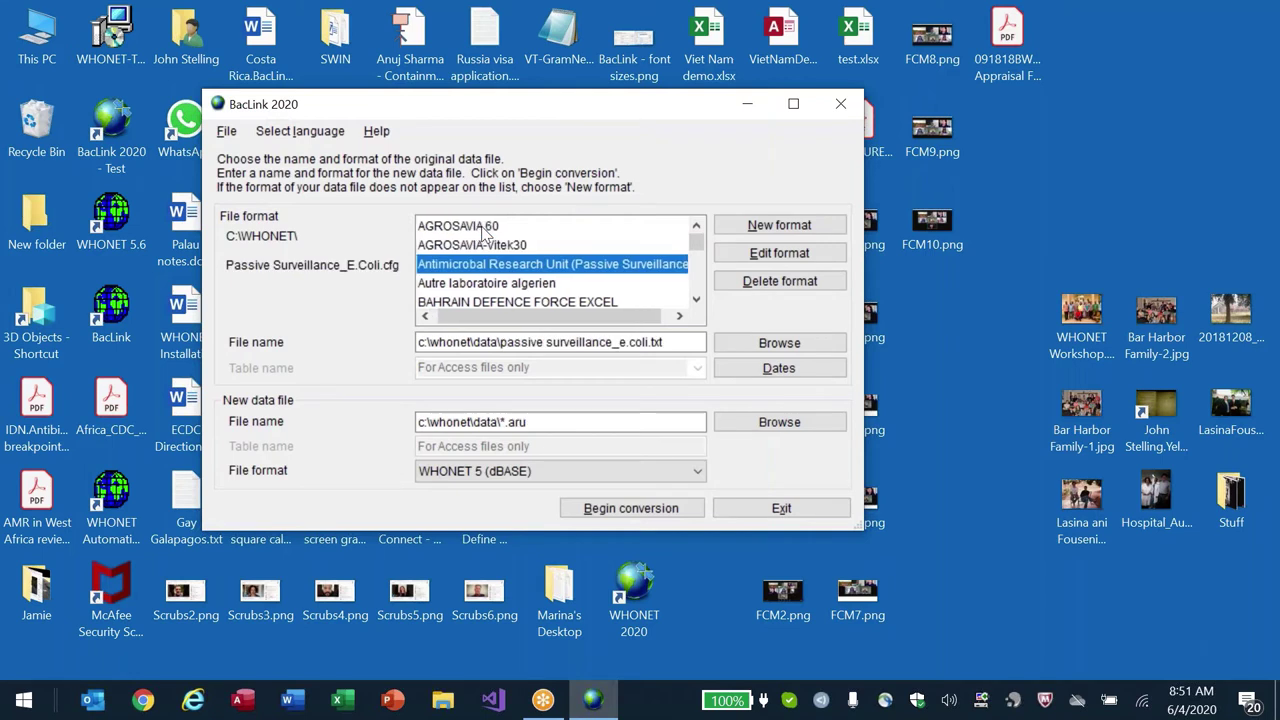
key("Down")
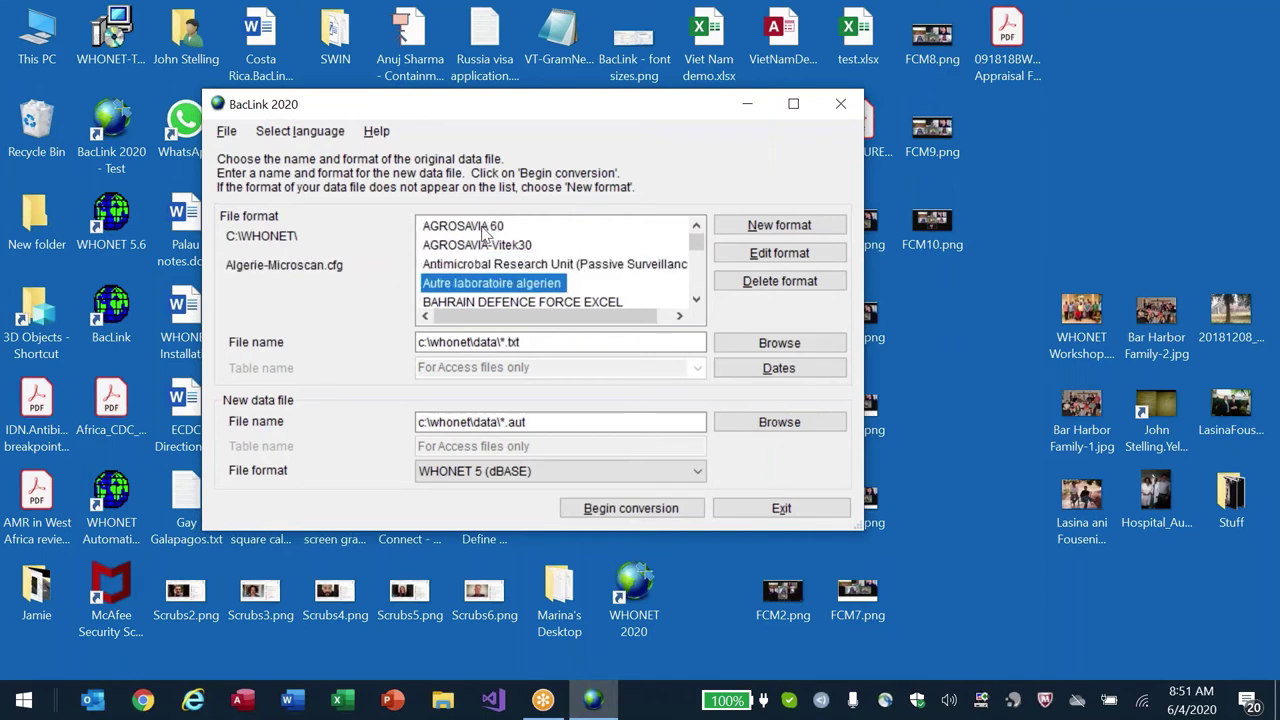
key("Down")
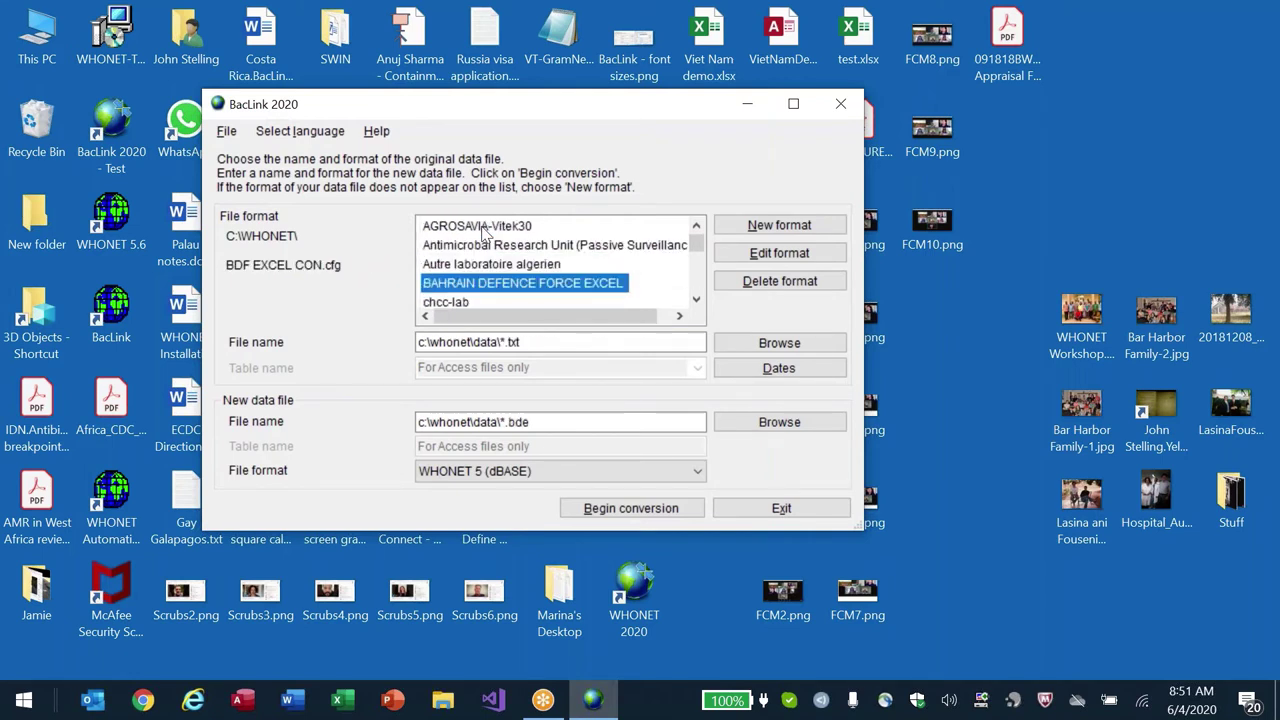
key("Down")
key("Down")
key("Down")
key("Down")
key("Down")
key("Down")
key("Down")
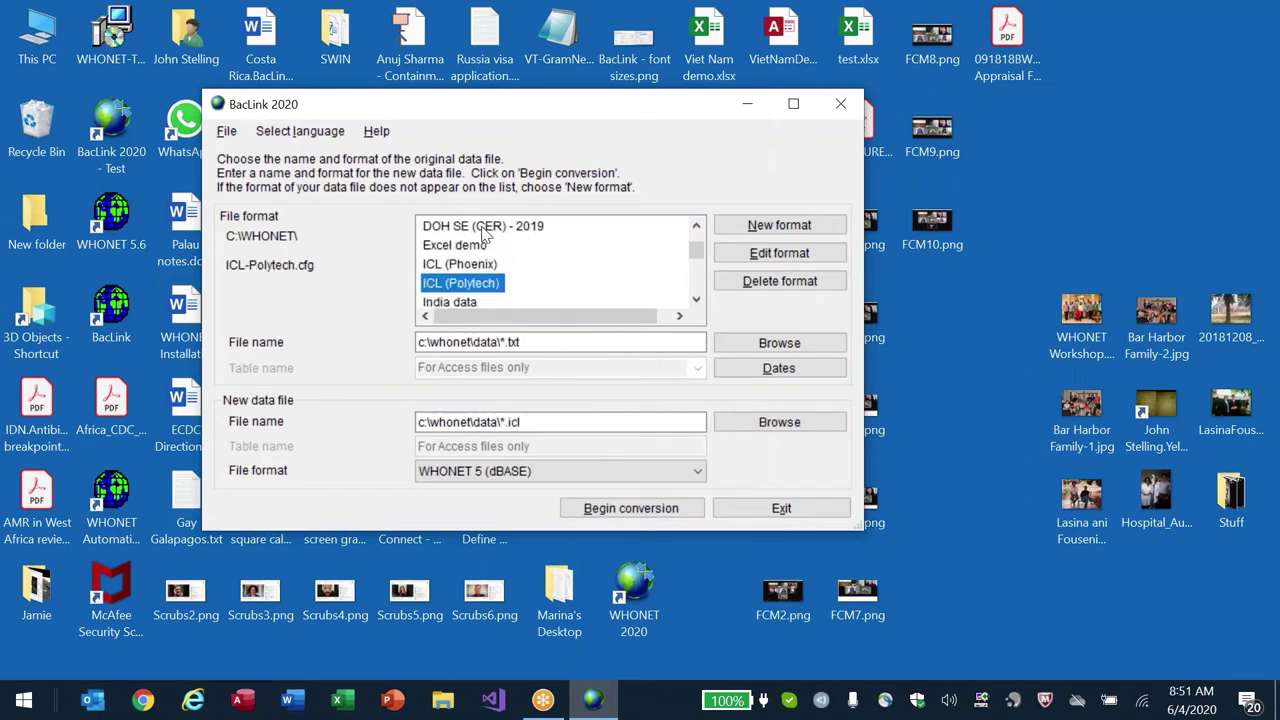
key("Up")
key("Up")
key("Up")
key("Up")
key("Up")
key("Up")
key("Up")
key("Up")
key("Up")
key("Up")
key("Up")
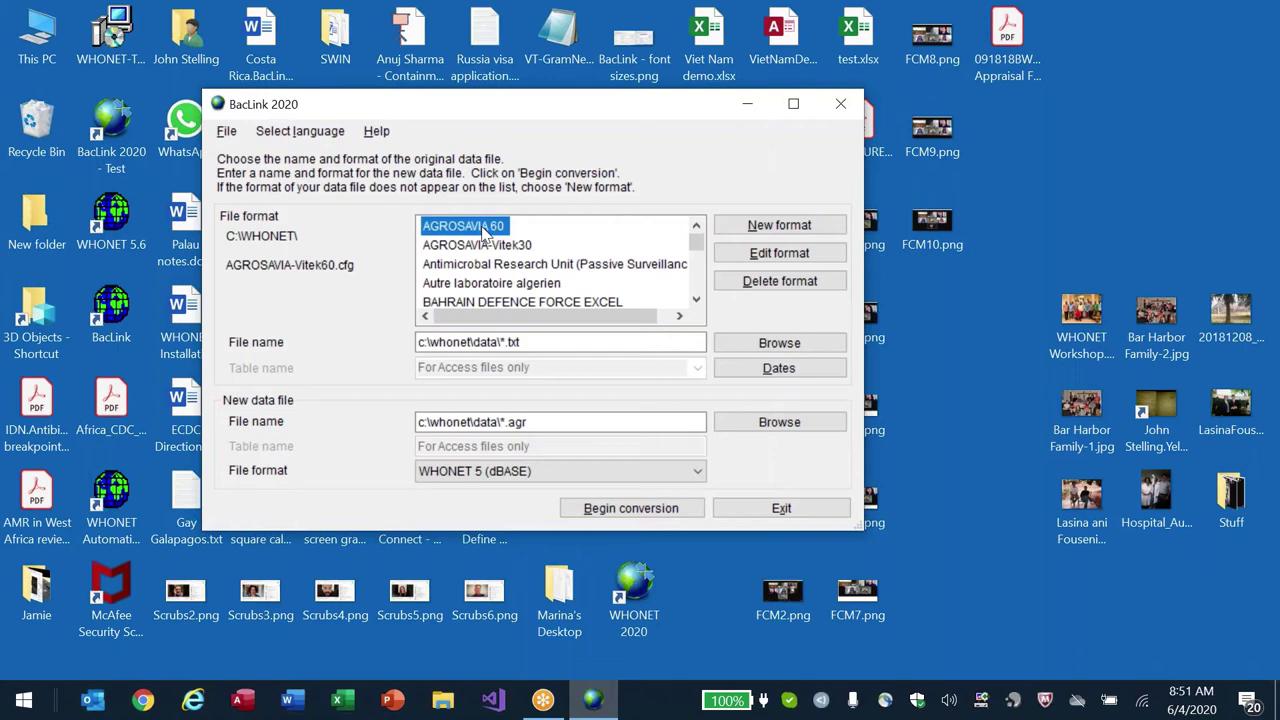
- Create a new format with country Ethiopia, laboratory name EPHI Vitek Demo and laboratory code EVD
left_click(790, 228)
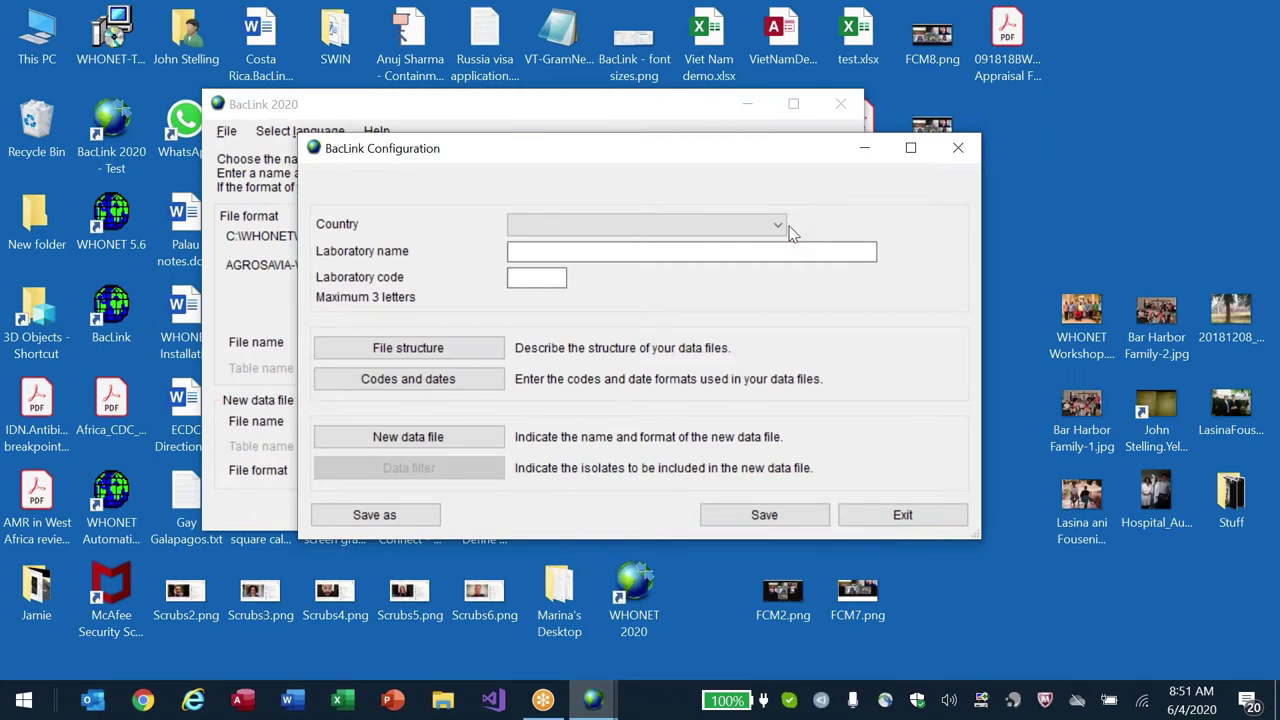
left_click(648, 224)
left_click(648, 224)
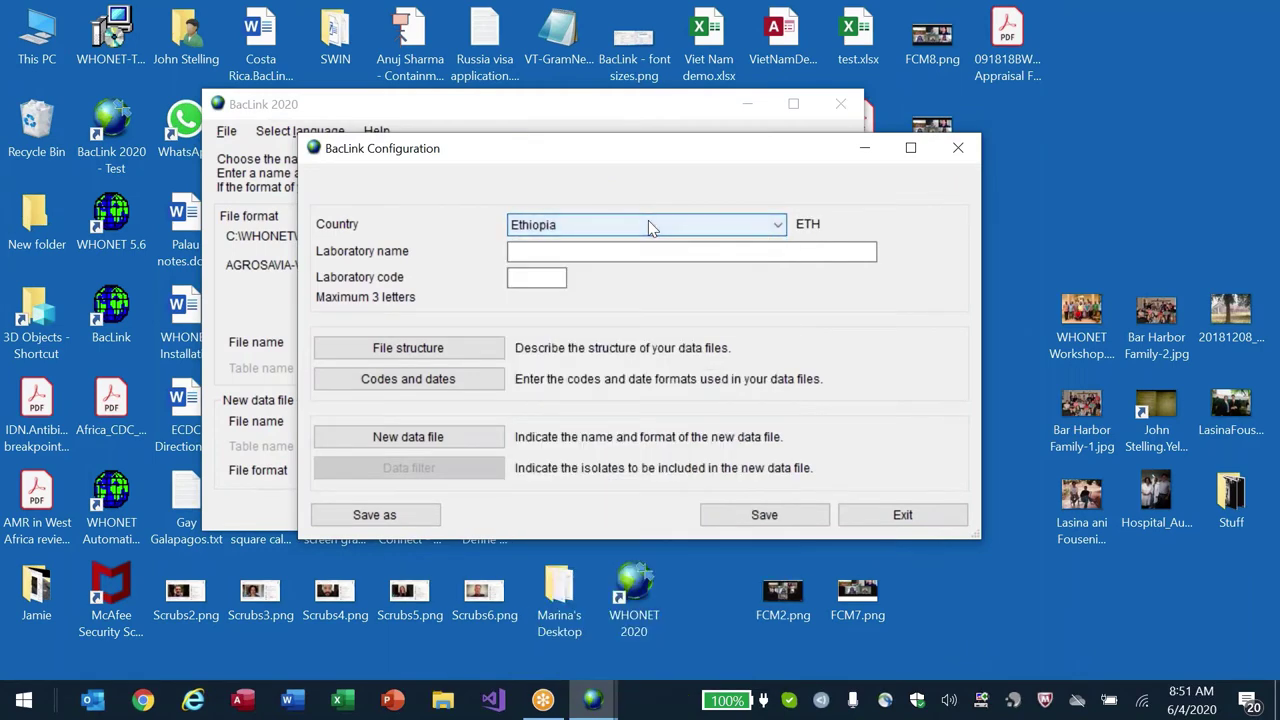
key("Tab")
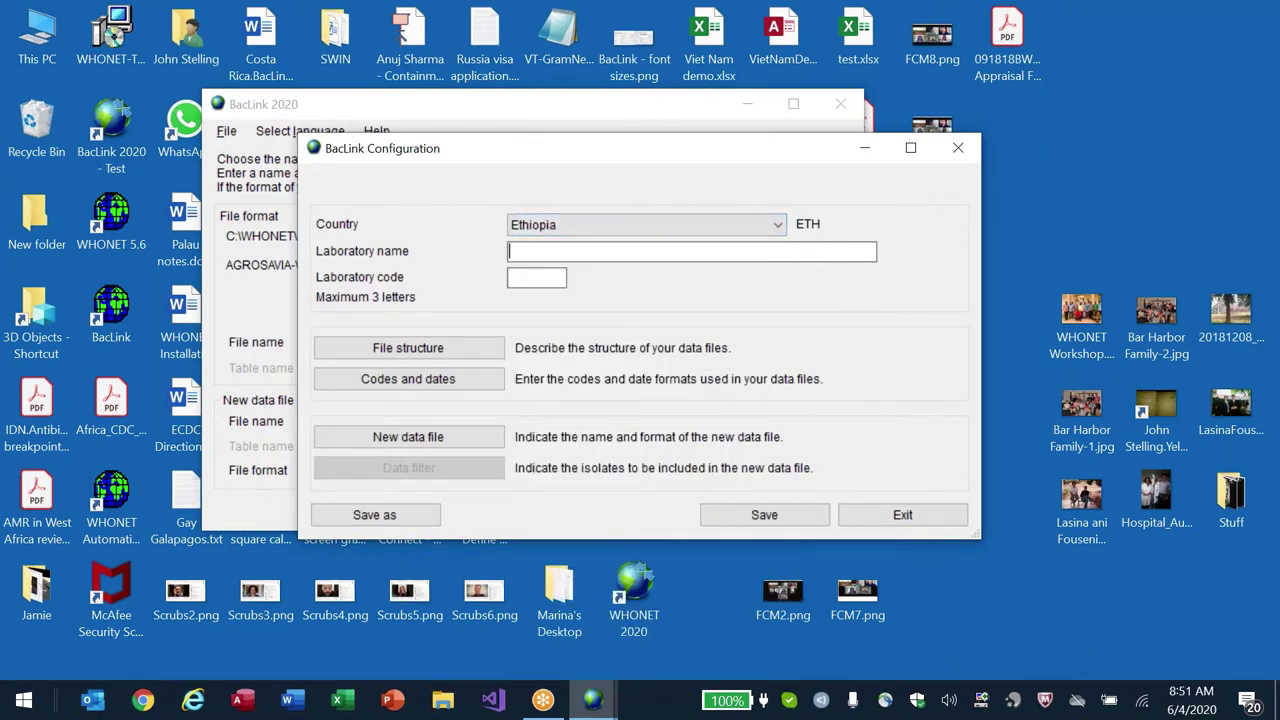
type("EPHI Vitek Demo")
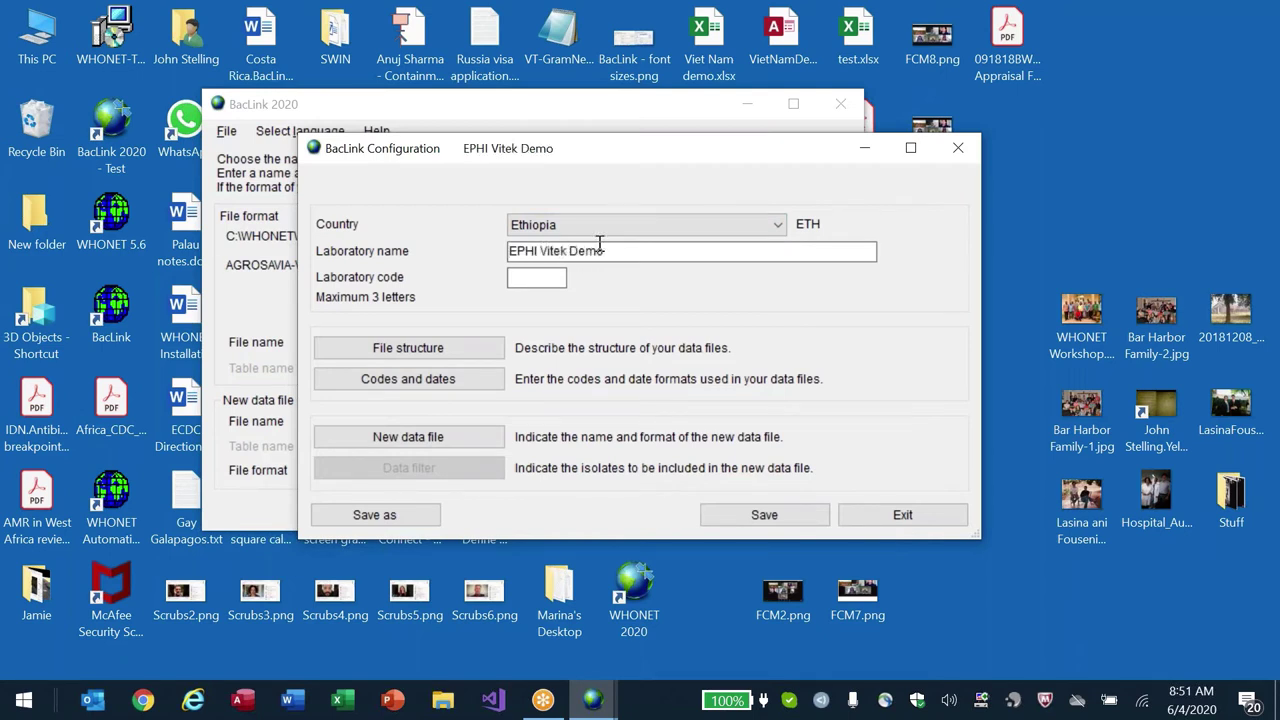
key("Tab")
type("EVD")
key("Tab")
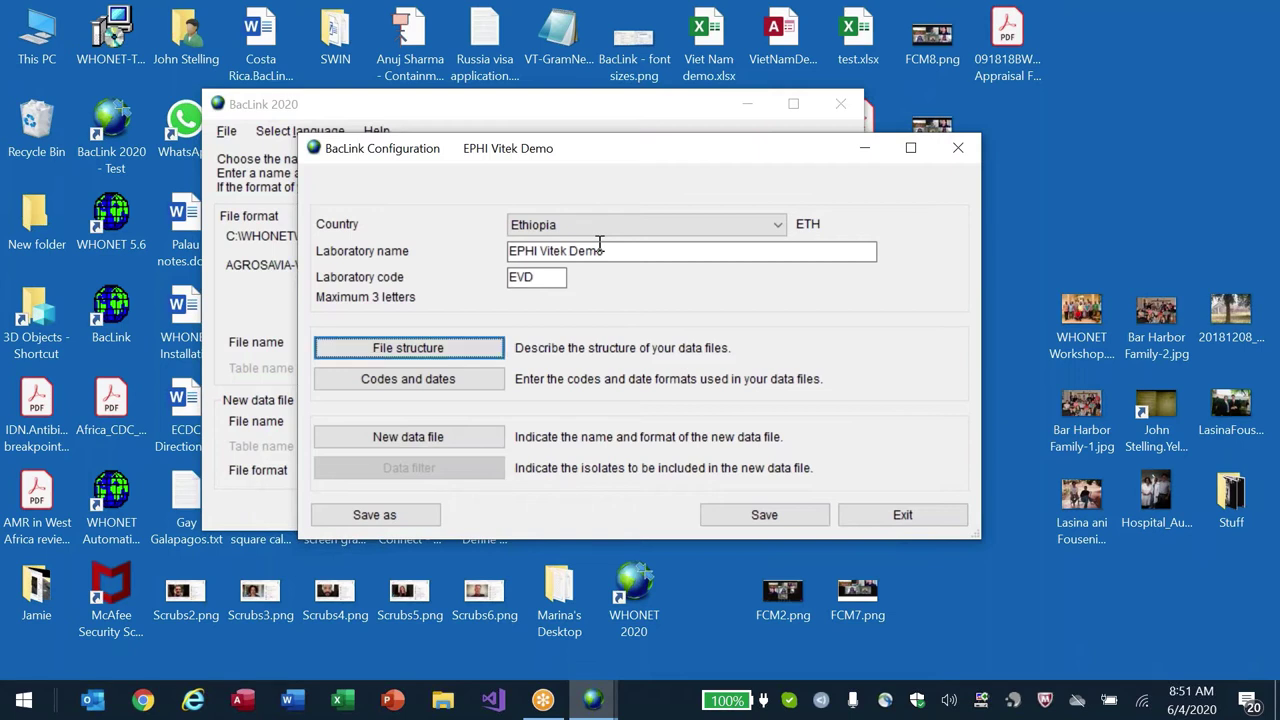
- Open the file structure settings of the new EPHI Vitek Demo format
key("Tab")
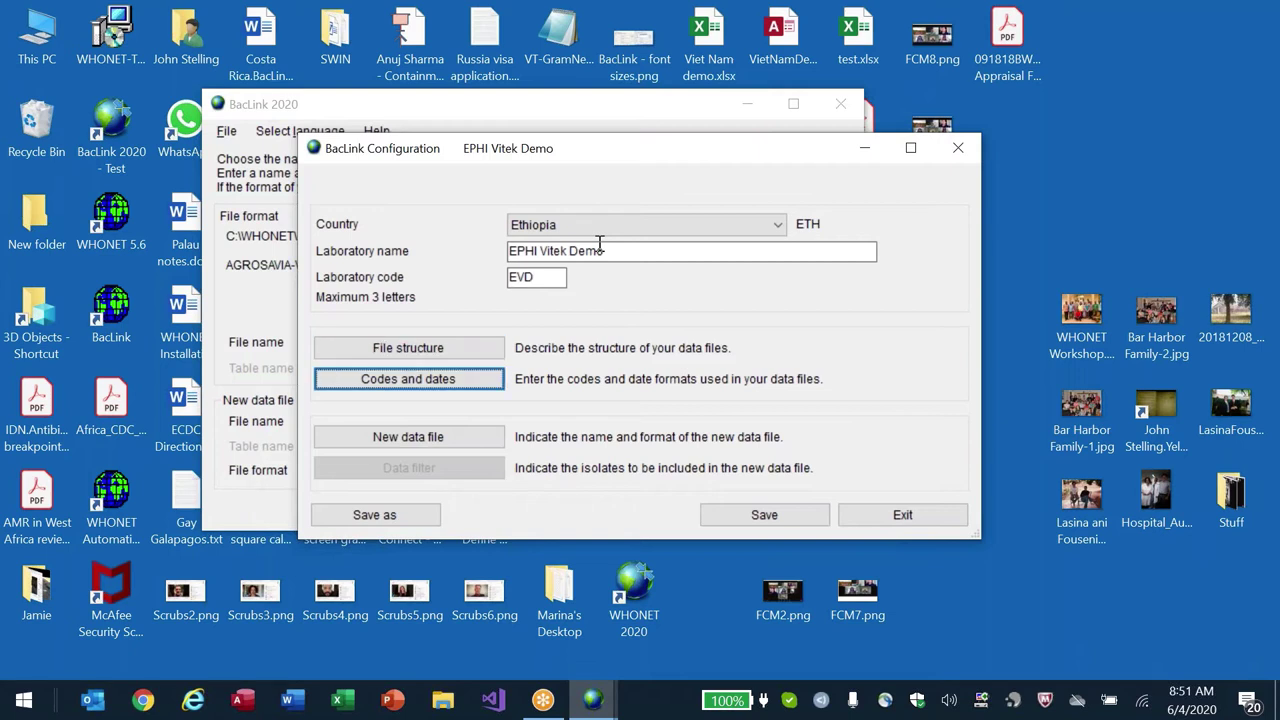
key("shift+Tab")
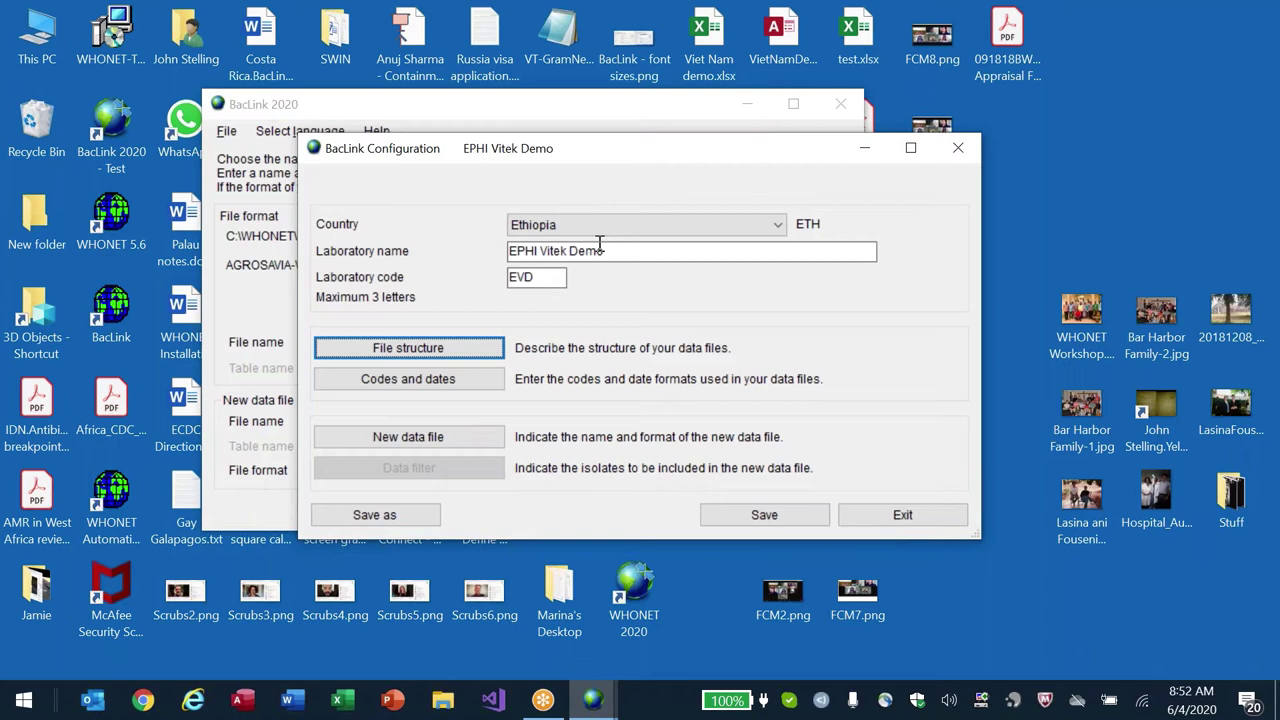
key("Tab")
key("shift+Tab")
key("Return")
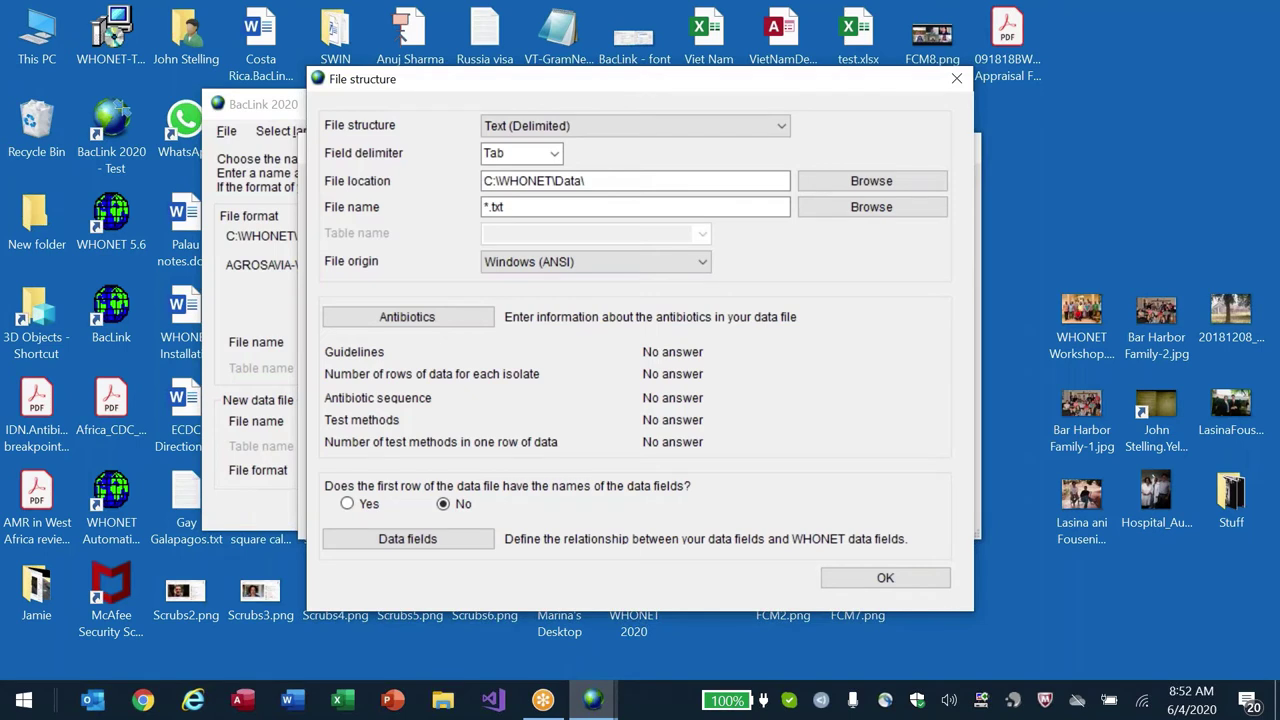
- Examine the general and laboratory instrument file structures, from Text (Delimited) through Vitek (Vitek 2, Vitek Compact)
left_click(758, 128)
key("Down")
key("Down")
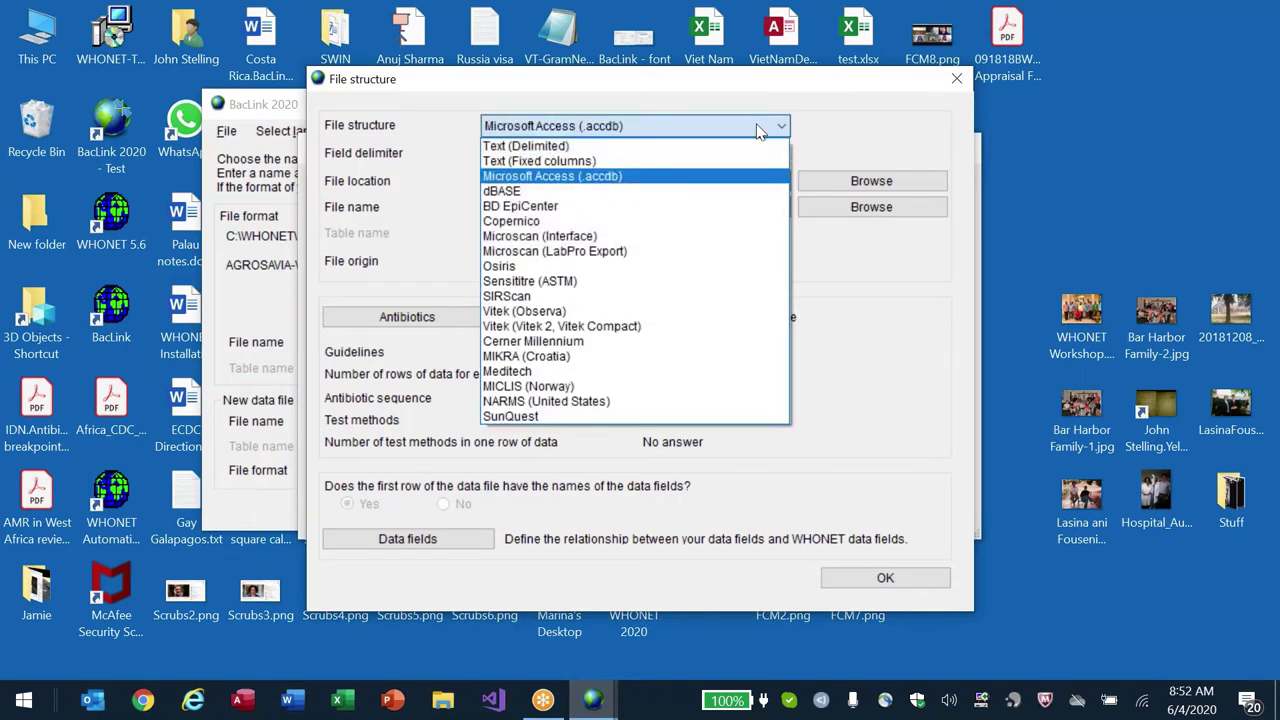
key("Down")
key("Down")
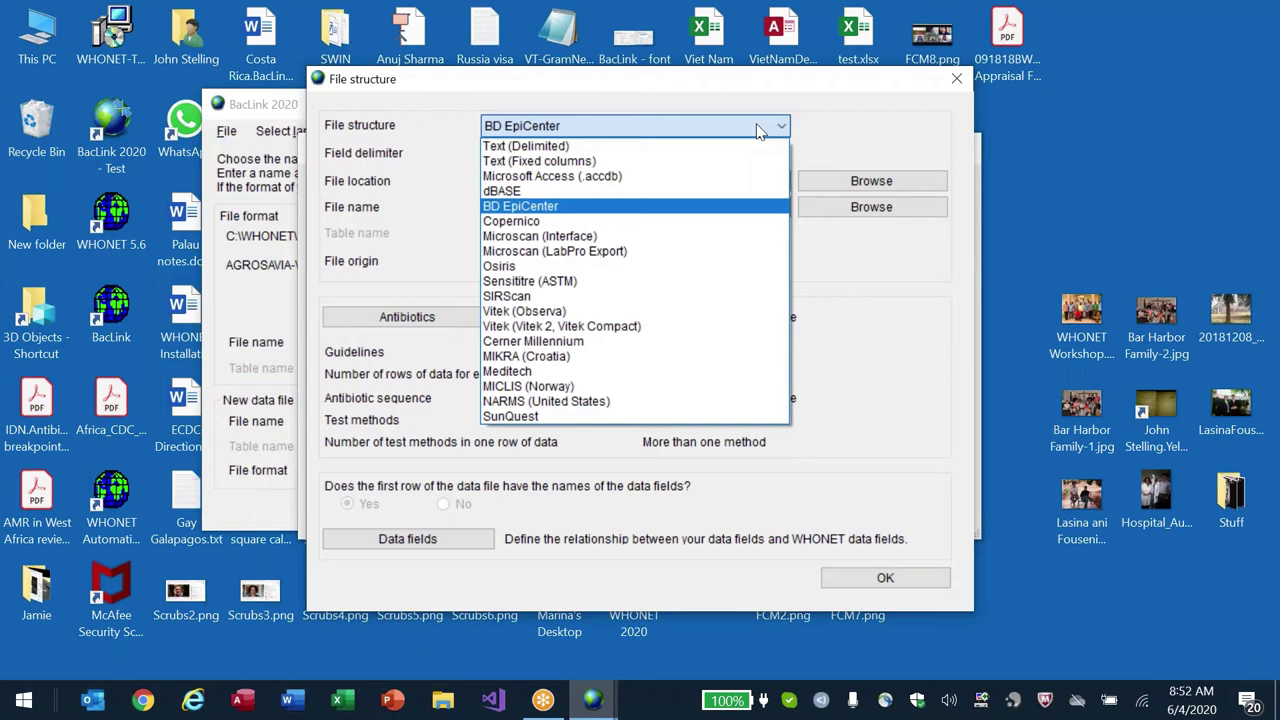
key("Down")
key("Down")
key("Down")
key("Down")
key("Down")
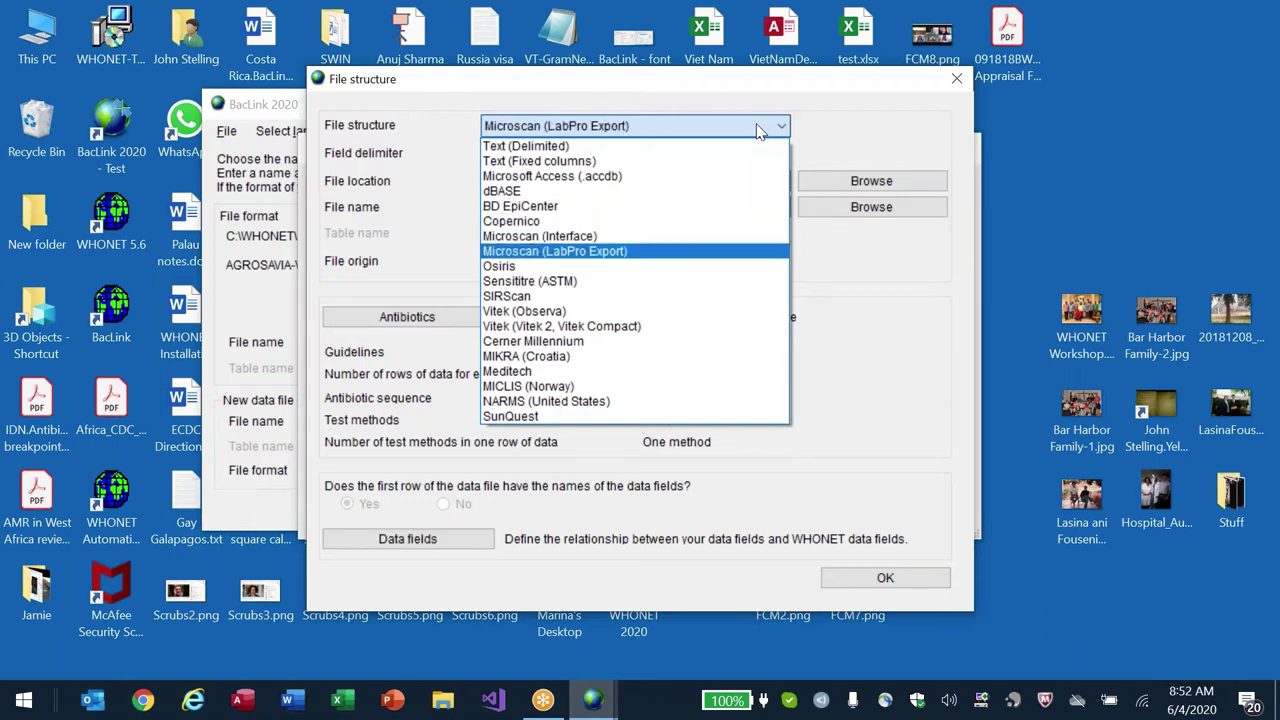
key("Down")
key("Down")
key("Down")
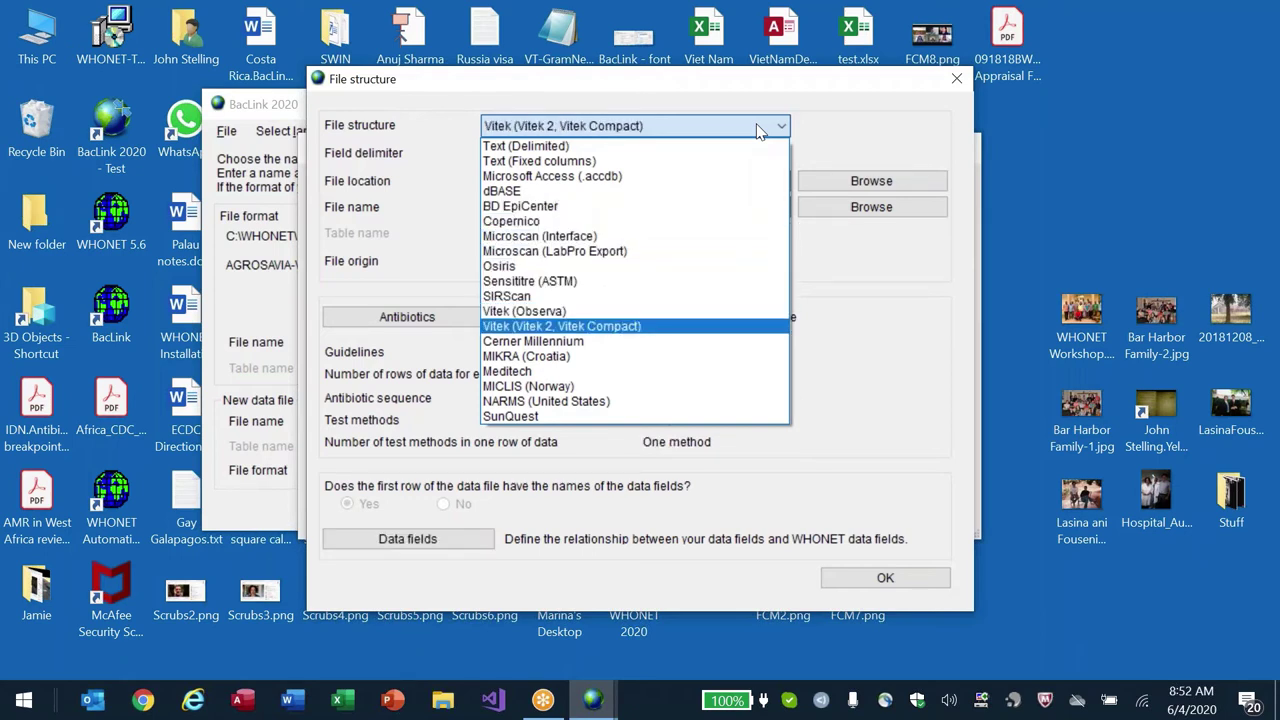
key("Up")
key("Up")
key("Up")
key("Up")
key("Up")
key("Down")
key("Down")
key("Down")
key("Down")
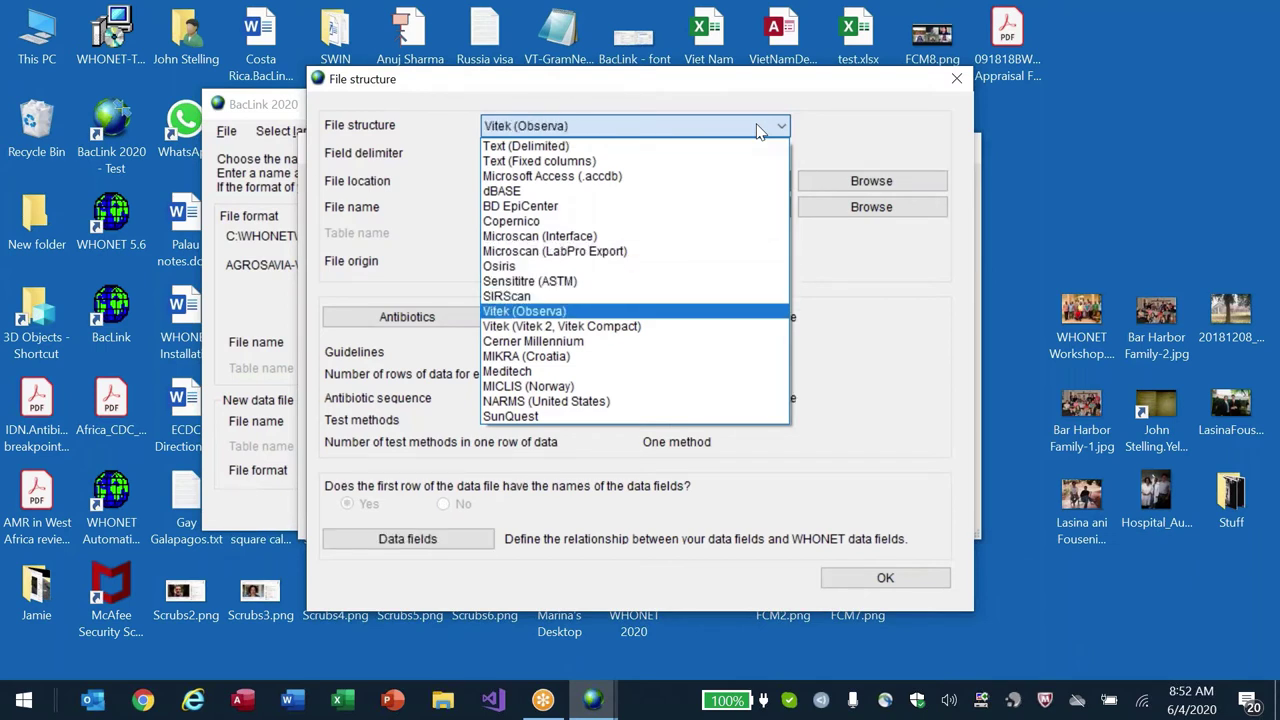
key("Down")
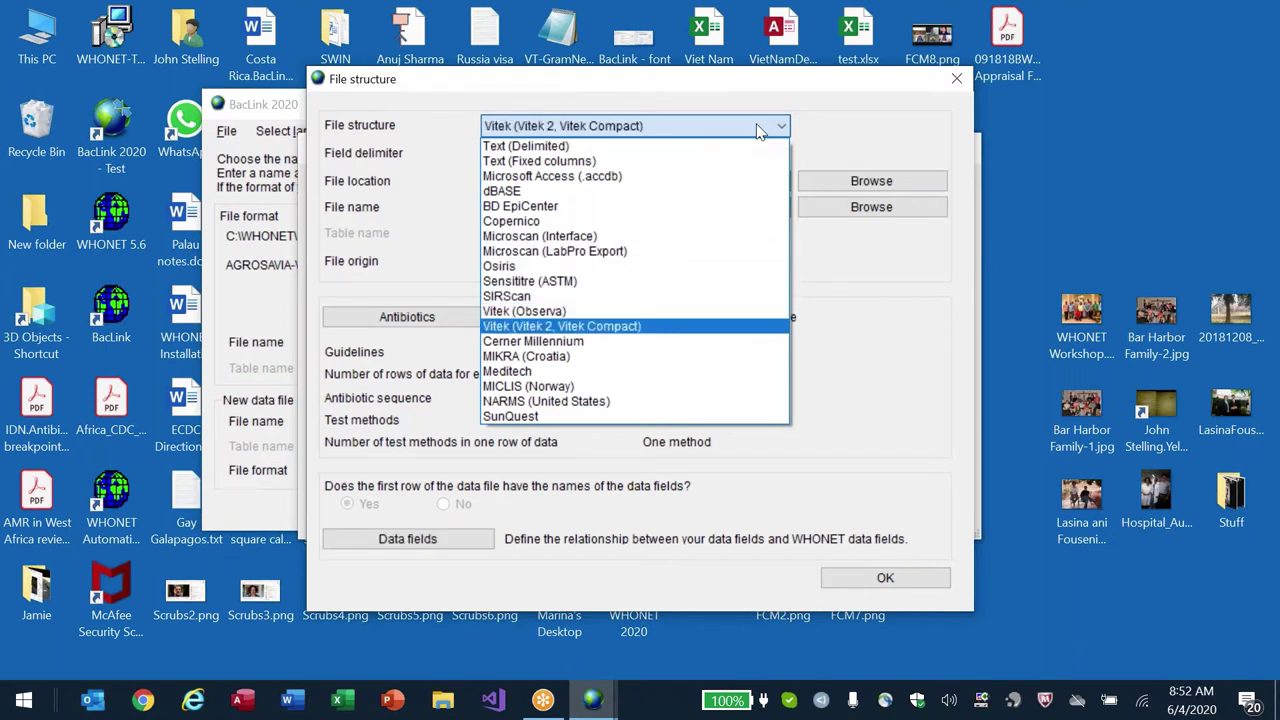
- Examine the laboratory information system and national file structures, from Cerner Millennium through SunQuest
key("Down")
key("Down")
key("Down")
key("Down")
key("Down")
key("Down")
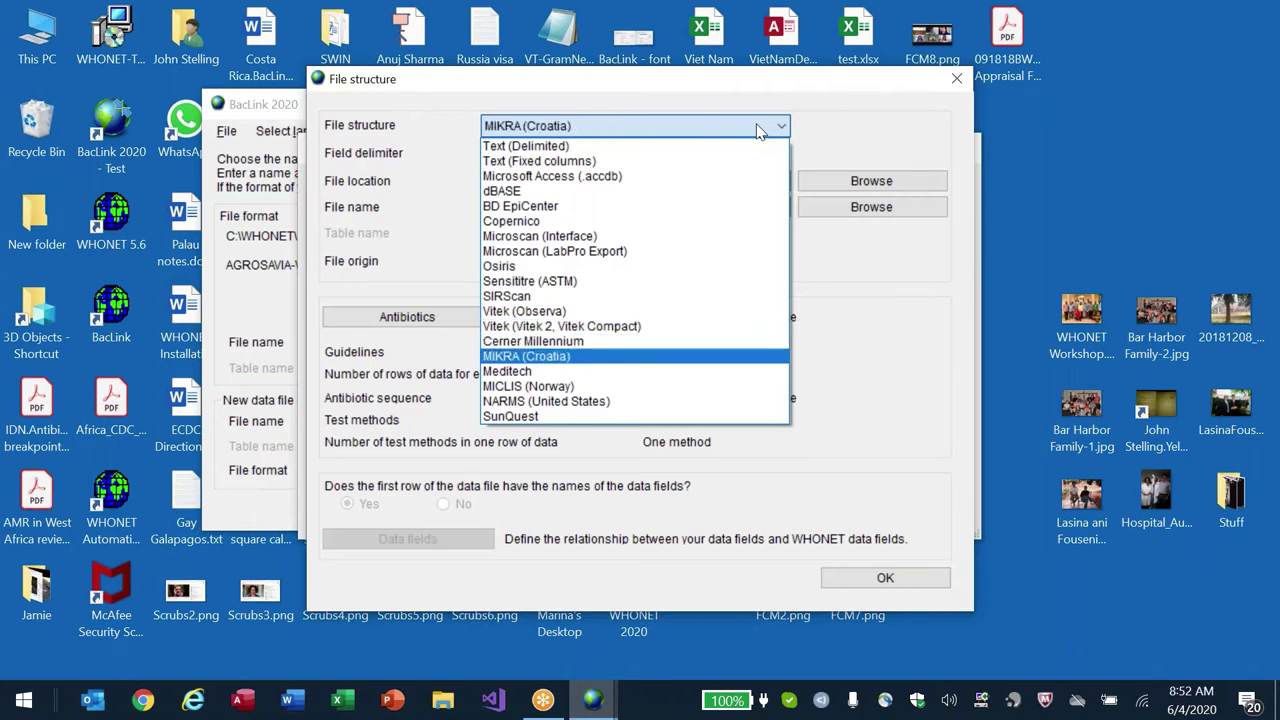
key("Up")
key("Up")
key("Up")
key("Down")
key("Down")
key("Down")
key("Up")
key("Up")
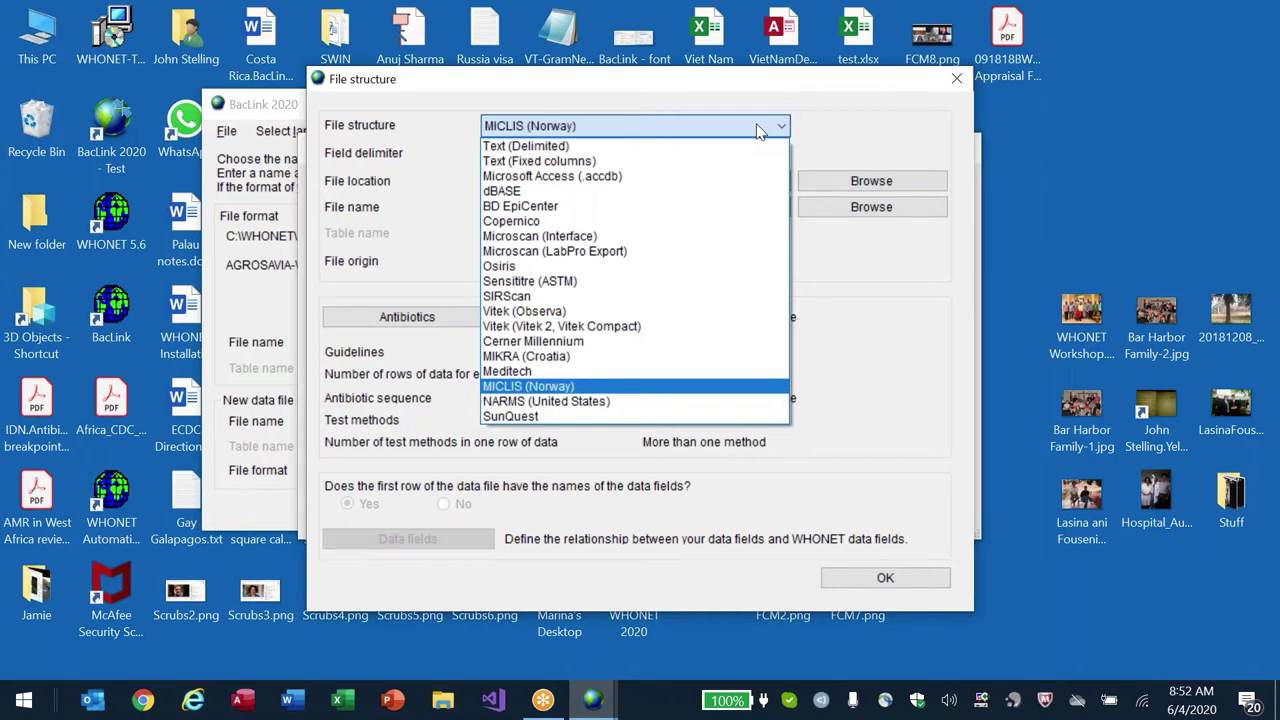
key("Down")
key("Down")
key("Up")
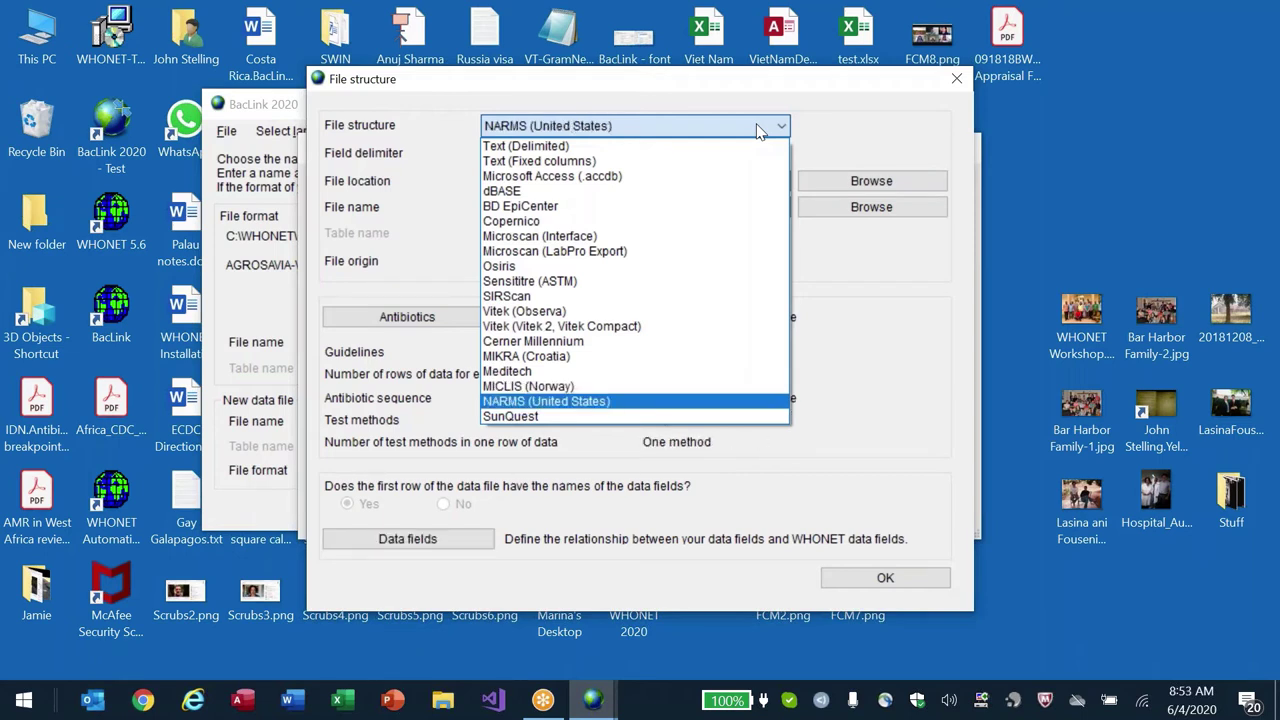
key("Down")
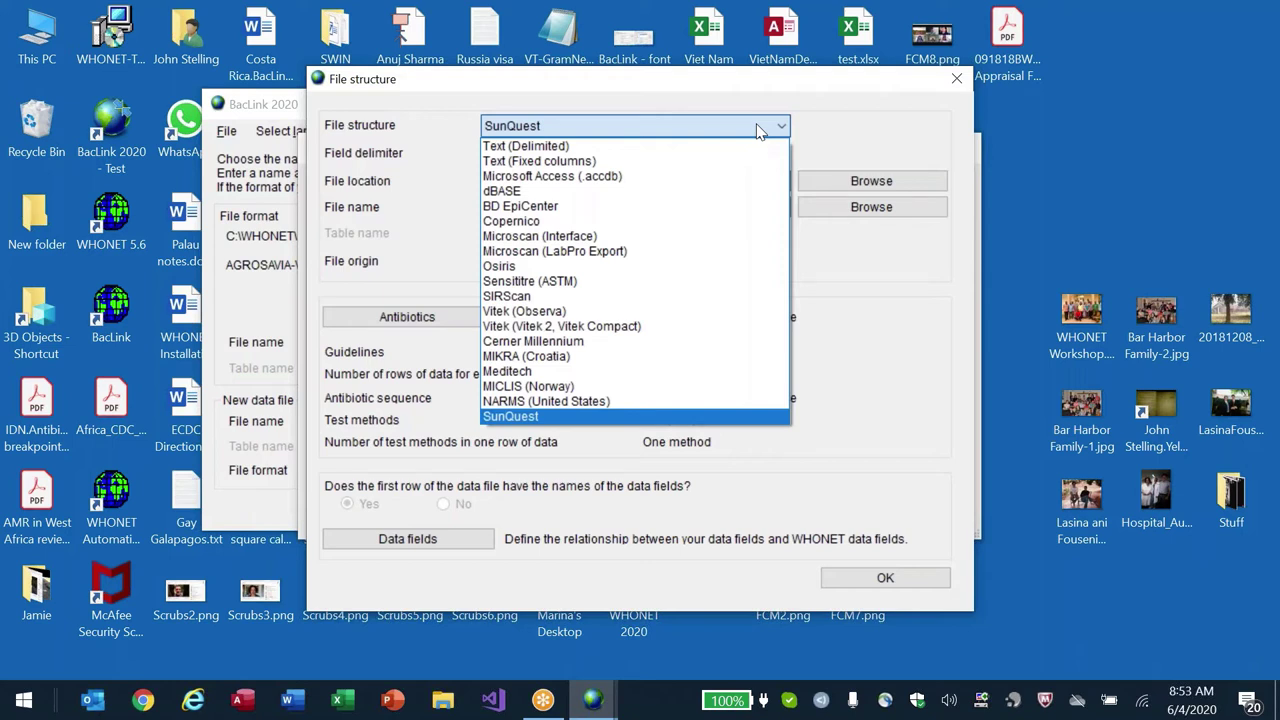
- Review the complete set of file structures once more from Text (Delimited) to SunQuest
key("Home")
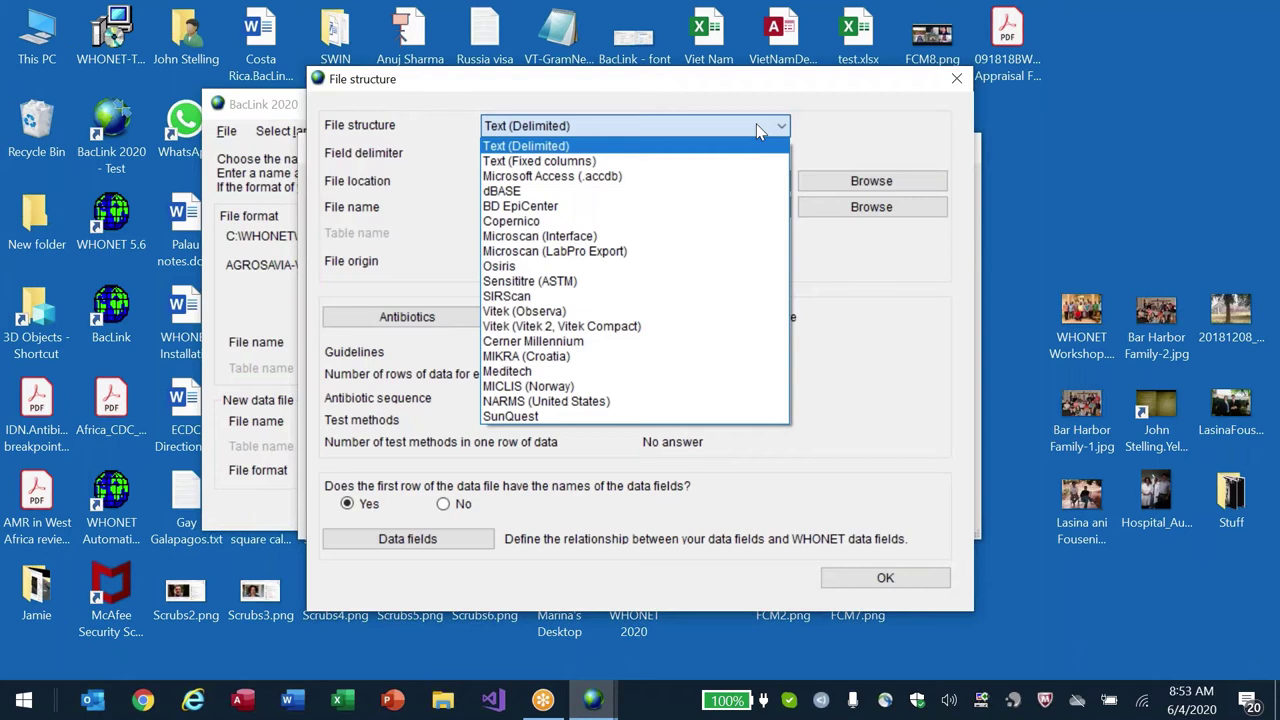
key("Down")
key("Down")
key("Down")
key("Down")
key("Down")
key("Down")
key("Down")
key("Down")
key("Down")
key("Down")
key("Down")
key("Down")
key("Down")
key("Down")
key("Down")
key("Down")
key("Down")
key("Down")
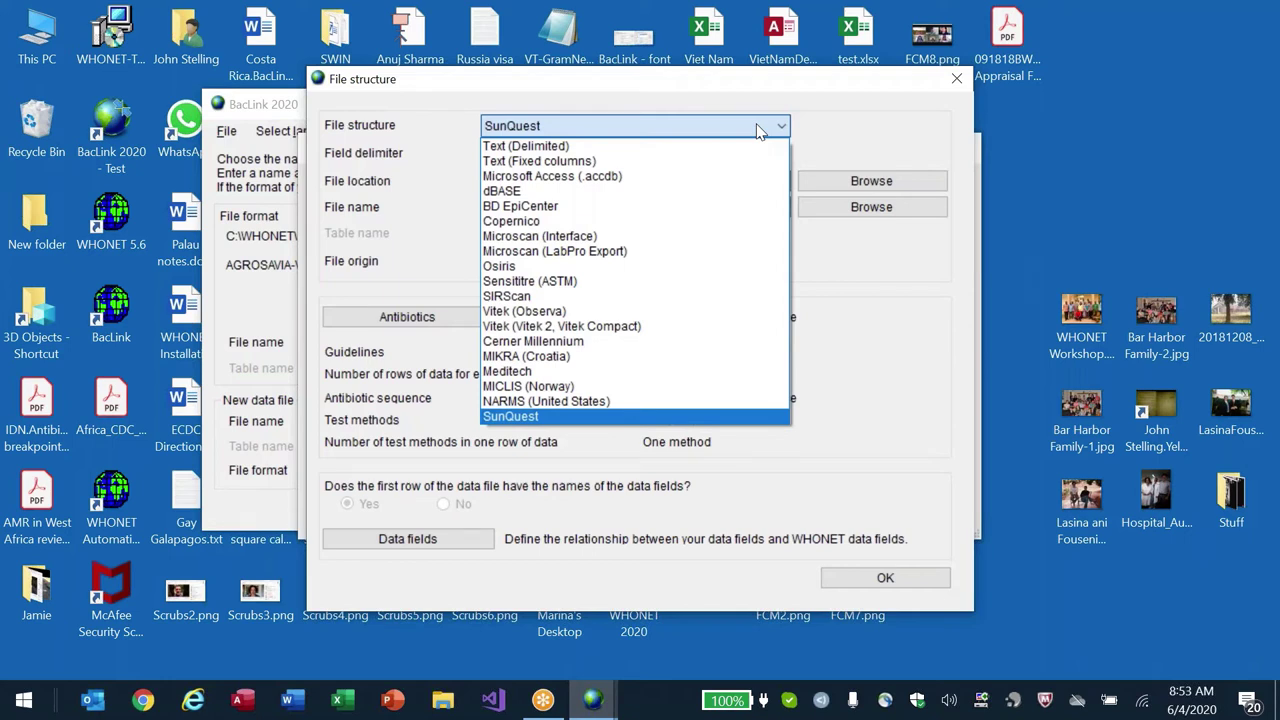
- Set the file structure of the new format to Vitek (Vitek 2, Vitek Compact)
key("Up")
key("Up")
key("Up")
key("Up")
key("Up")
key("Up")
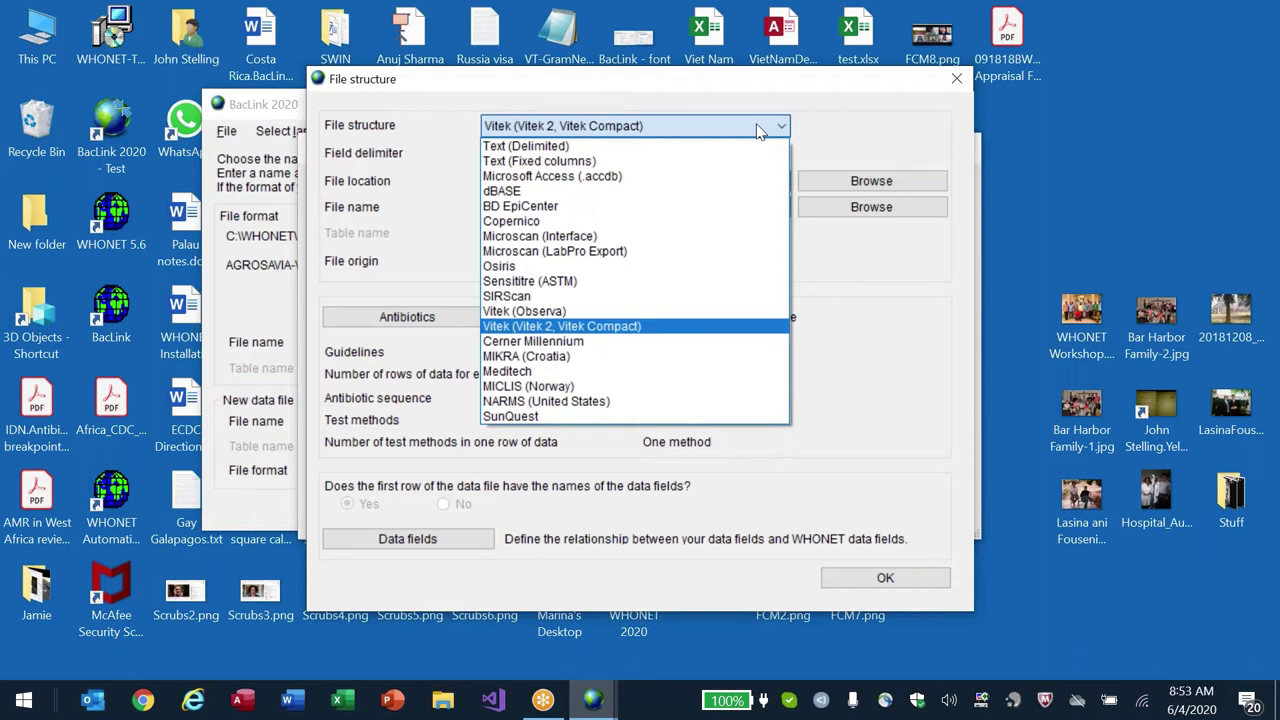
key("Return")
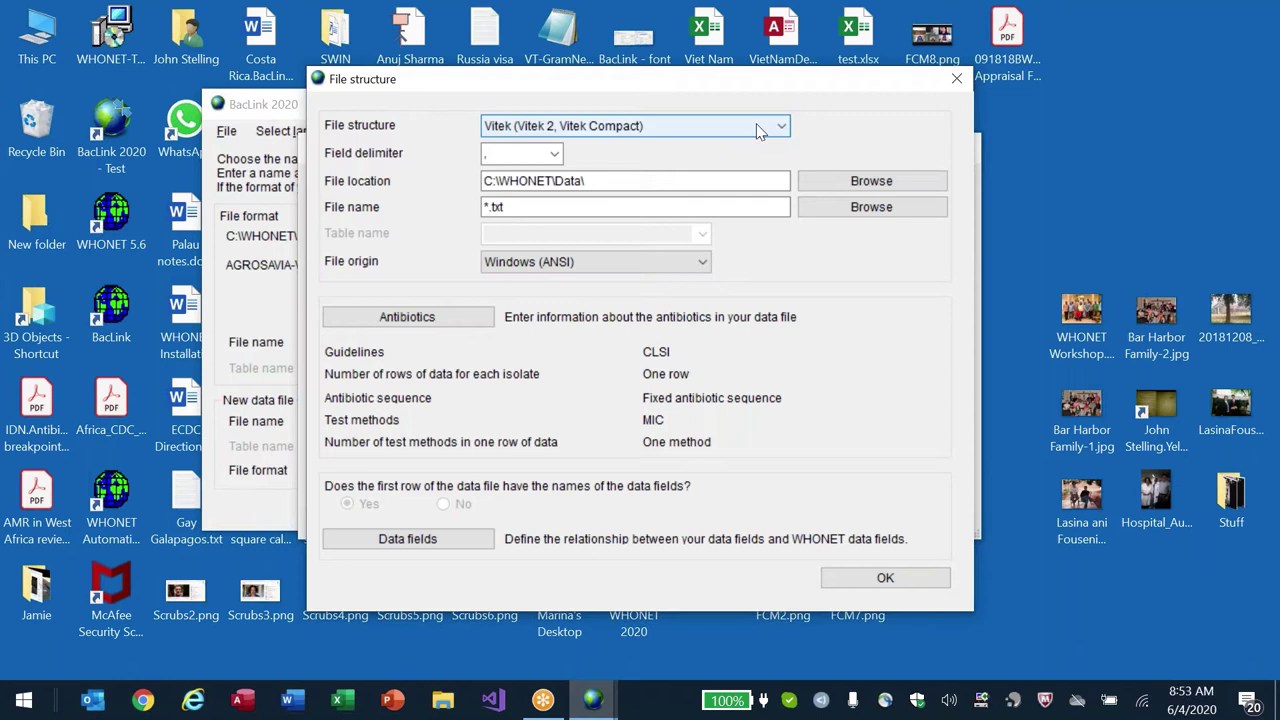
- Compare the default settings of the file structures from Text (Delimited) through Cerner Millennium, including the Vitek and other instrument structures
key("Up")
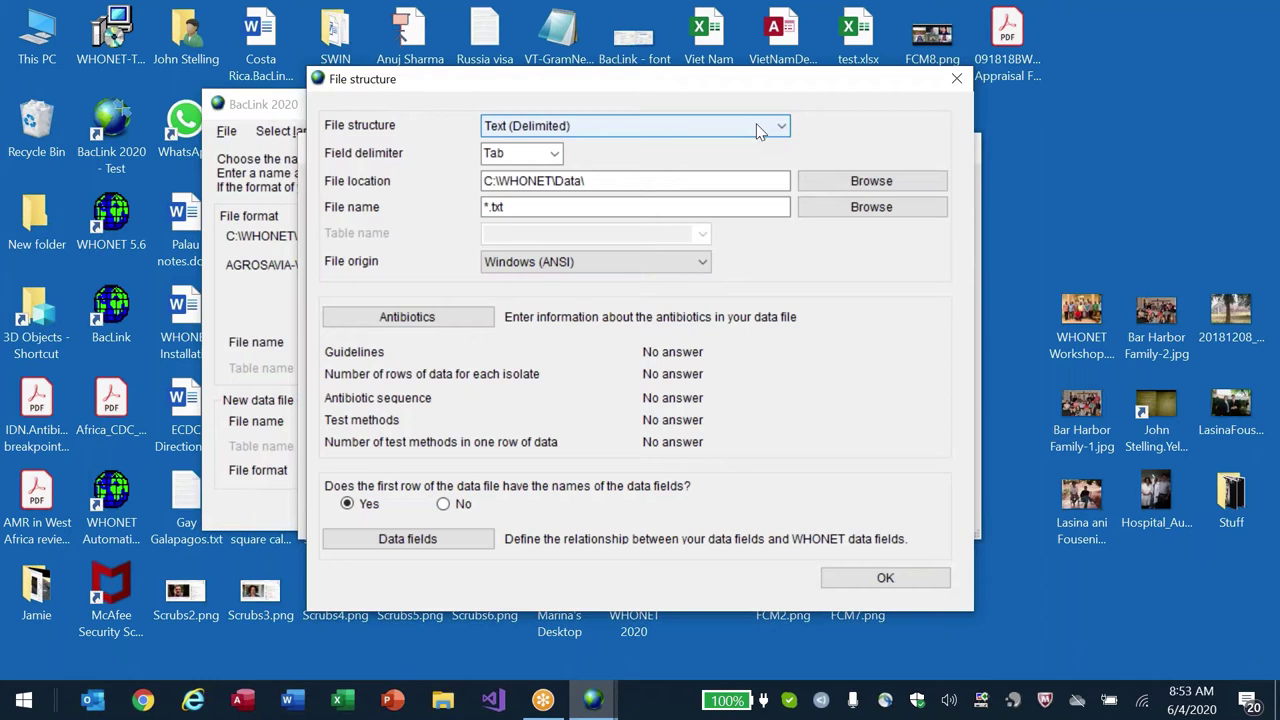
left_click(759, 132)
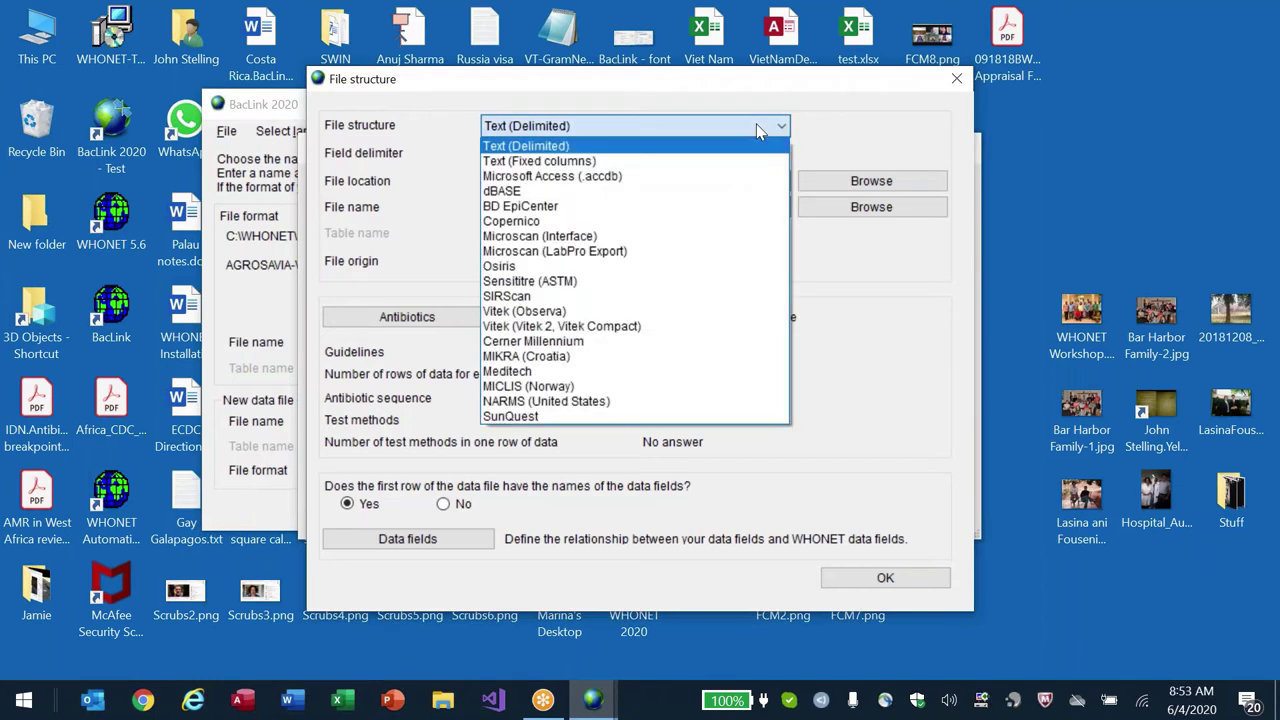
left_click(759, 132)
key("Down")
key("Down")
key("Down")
key("Down")
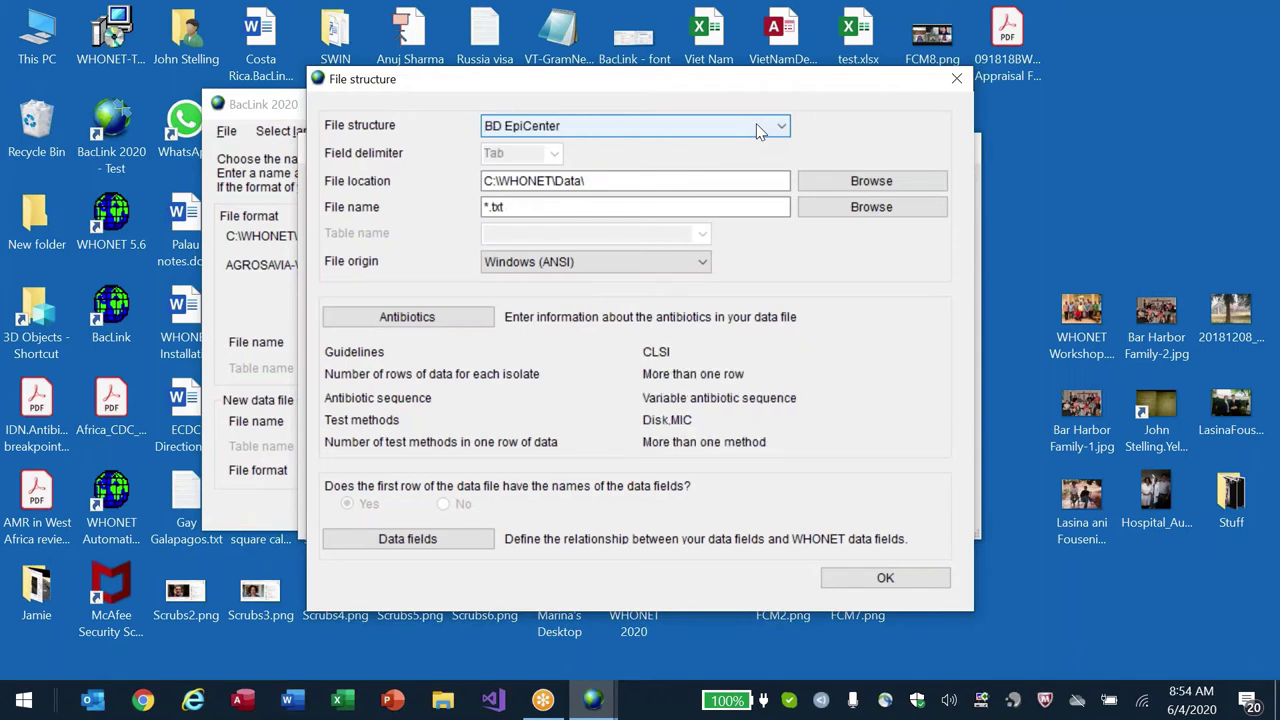
scroll(757, 130, "down", 3)
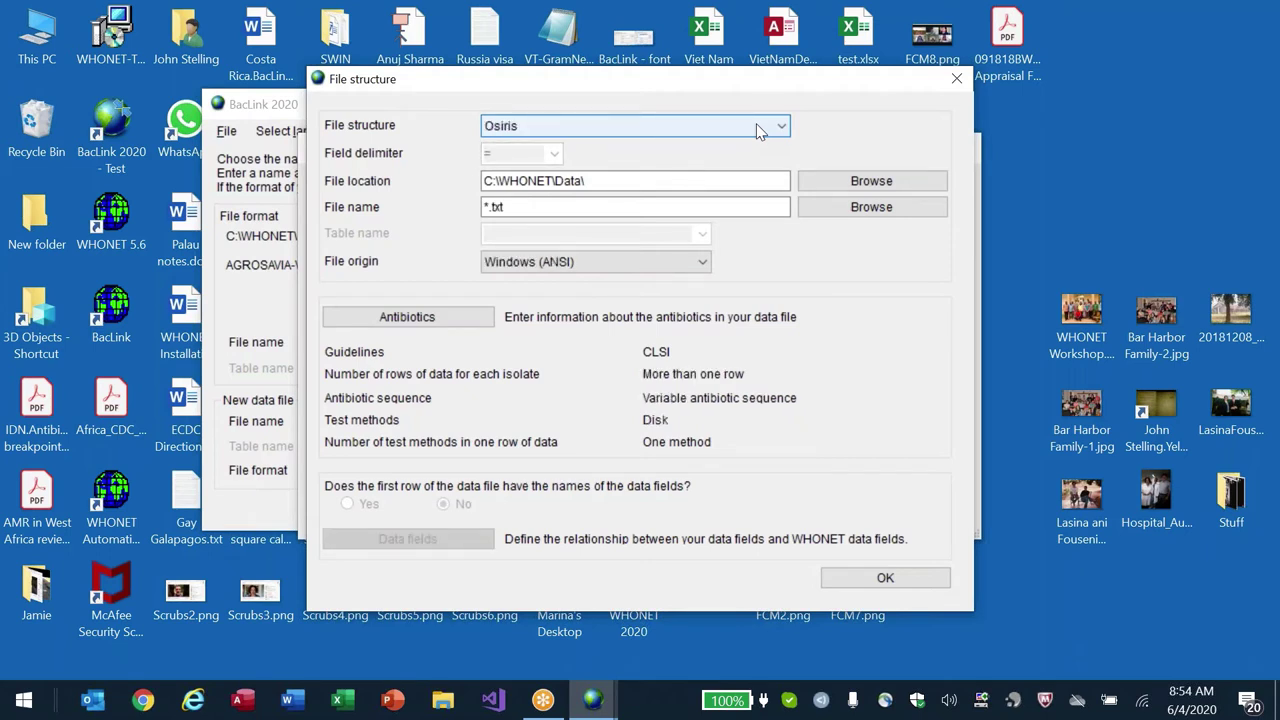
scroll(757, 130, "down", 1)
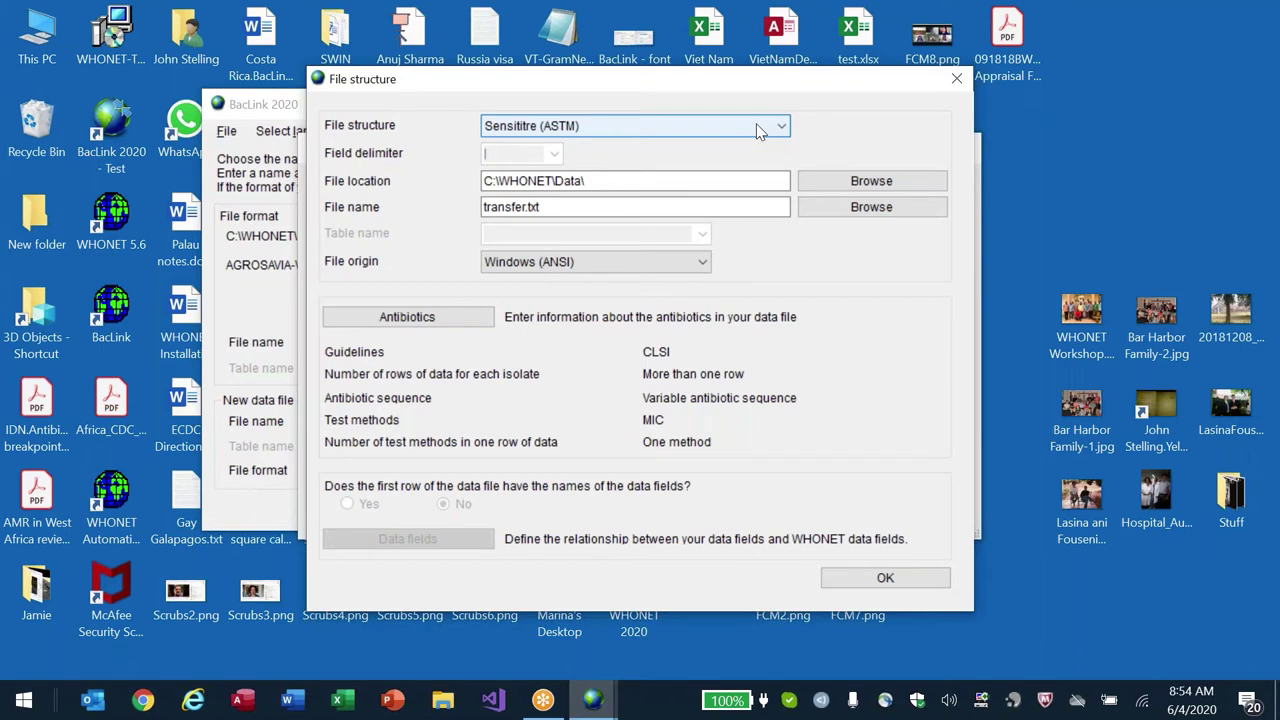
scroll(757, 130, "down", 1)
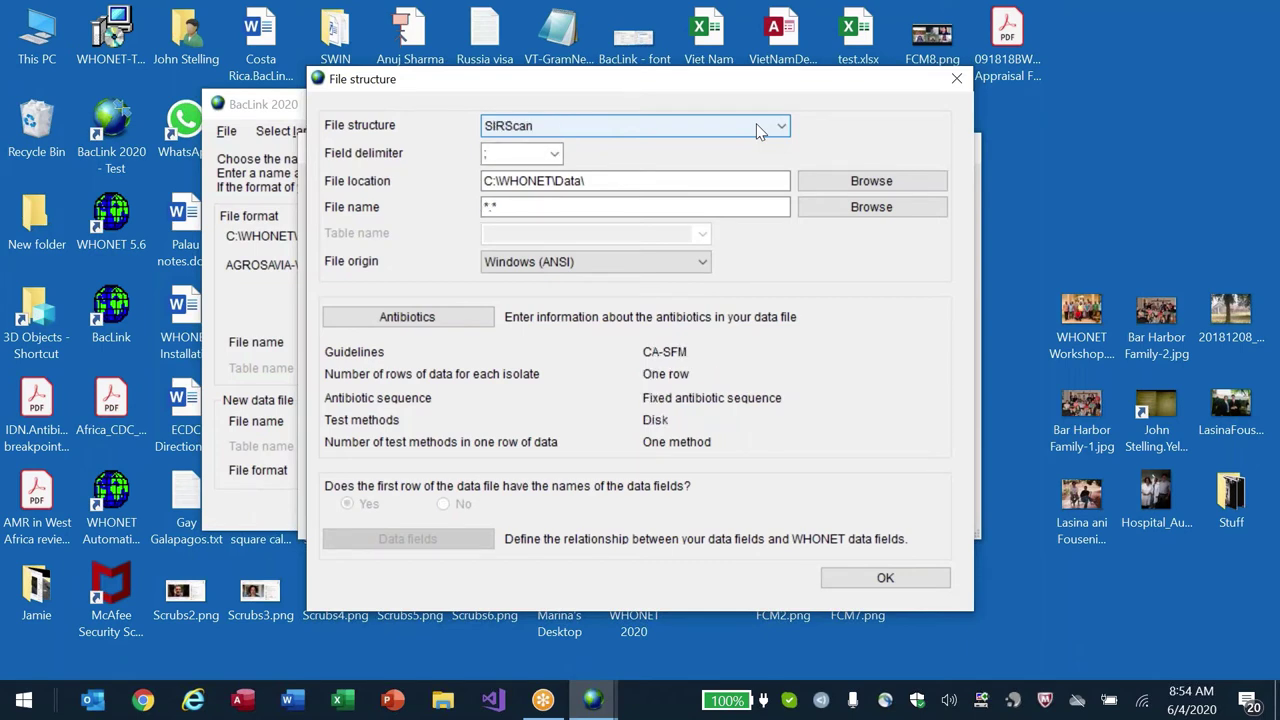
scroll(757, 130, "down", 1)
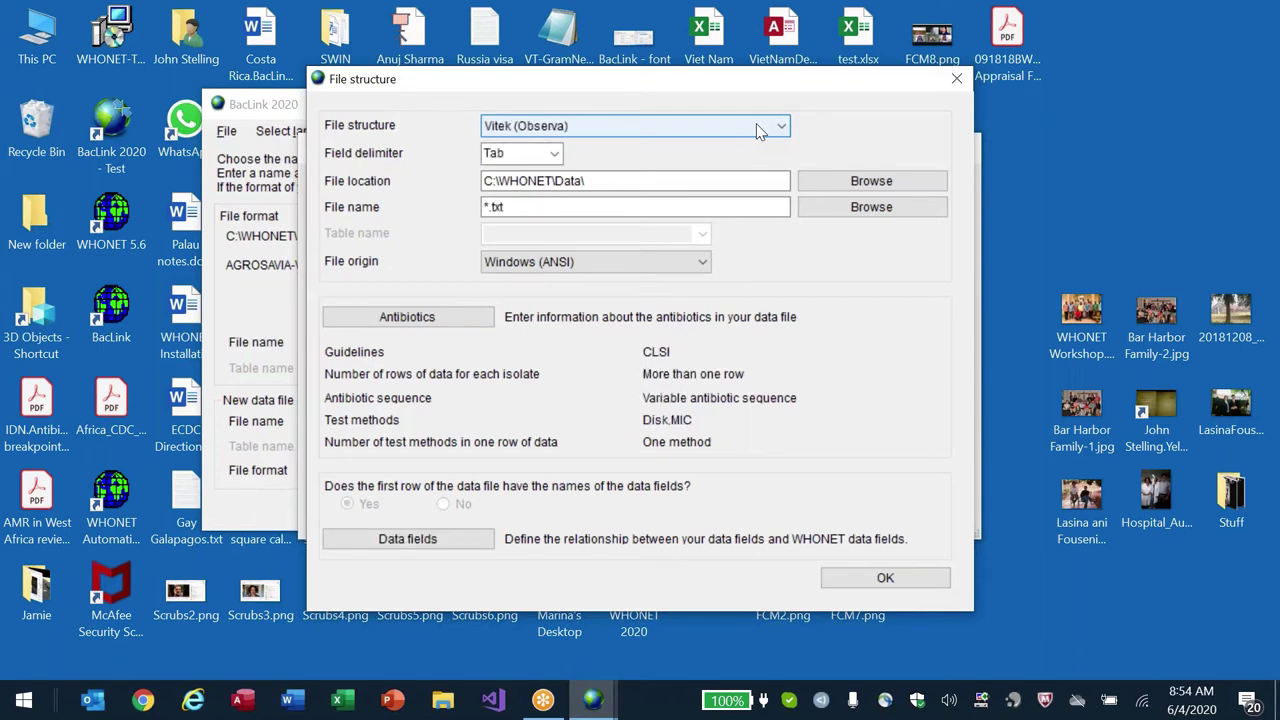
scroll(757, 130, "down", 1)
scroll(757, 130, "down", 1)
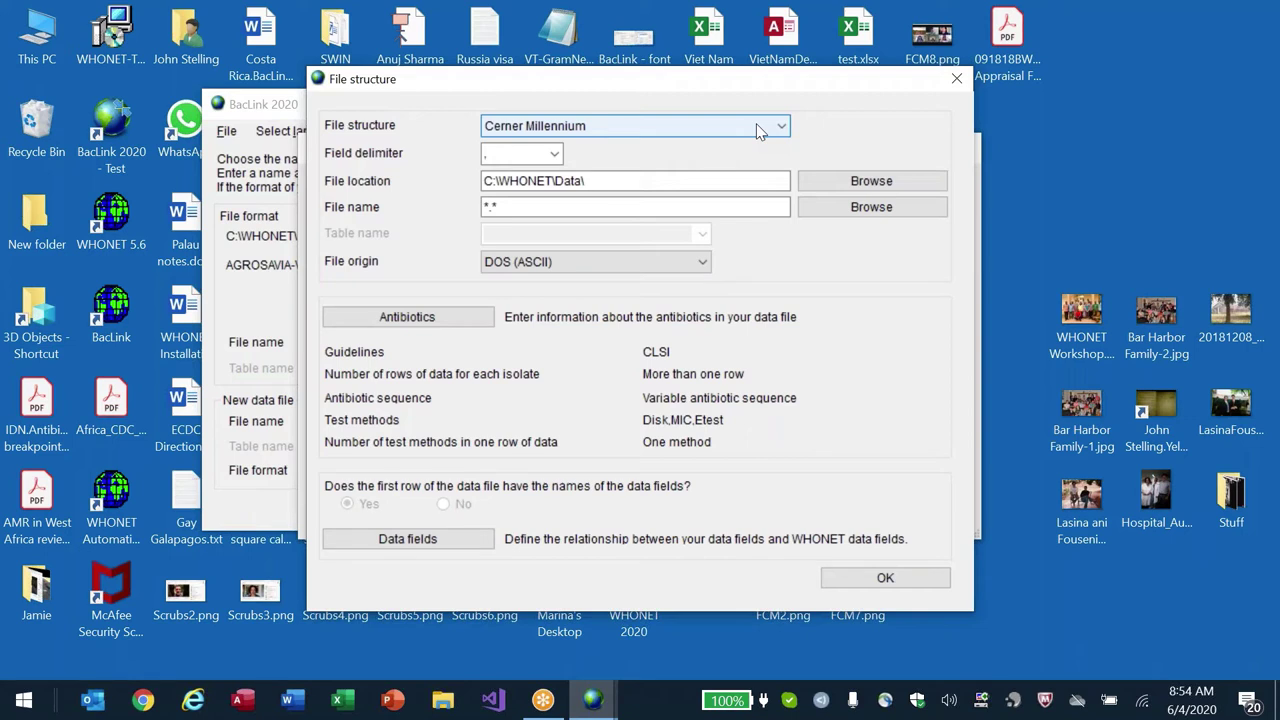
- Set the file structure back to Vitek (Vitek 2, Vitek Compact)
key("t")
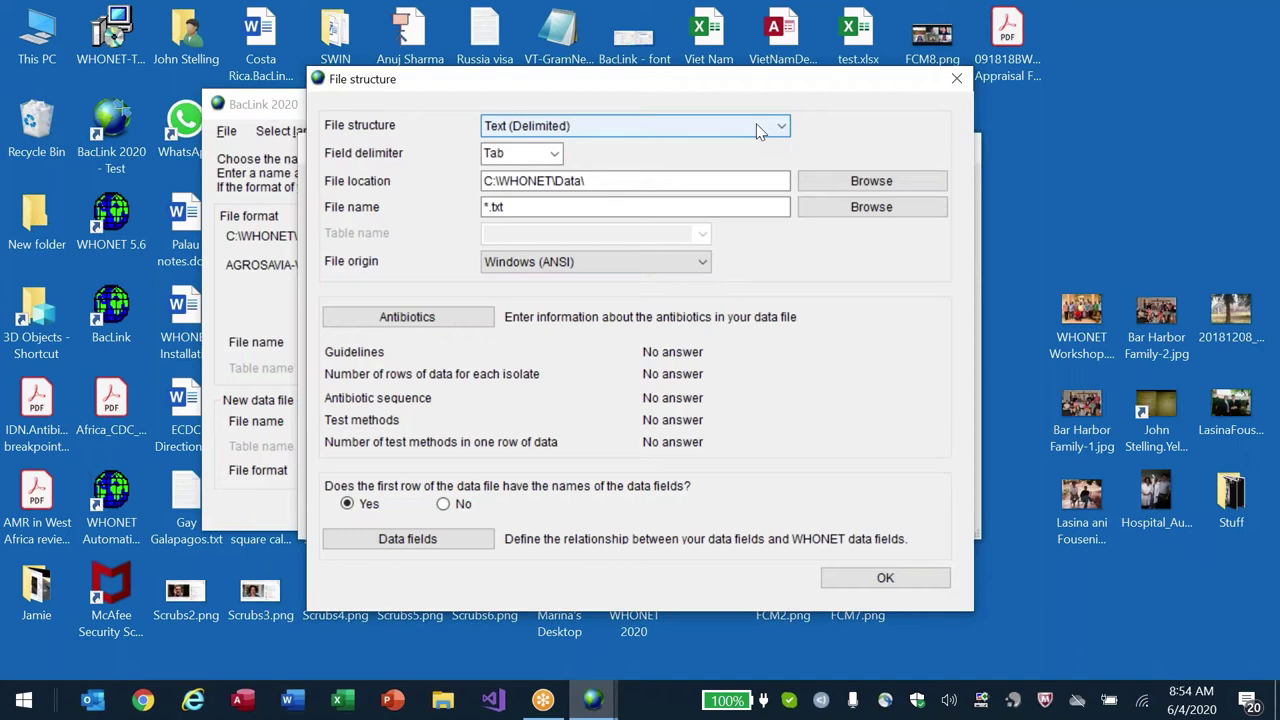
left_click(757, 126)
key("v")
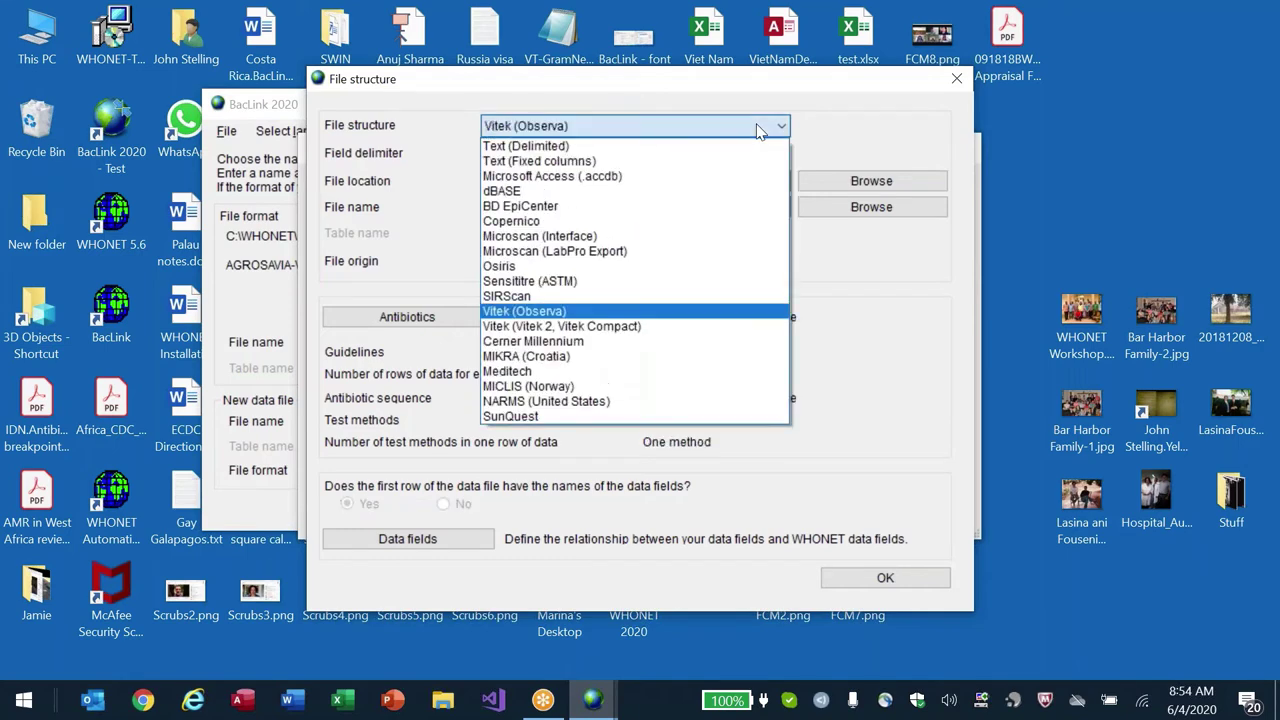
key("Down")
key("Return")
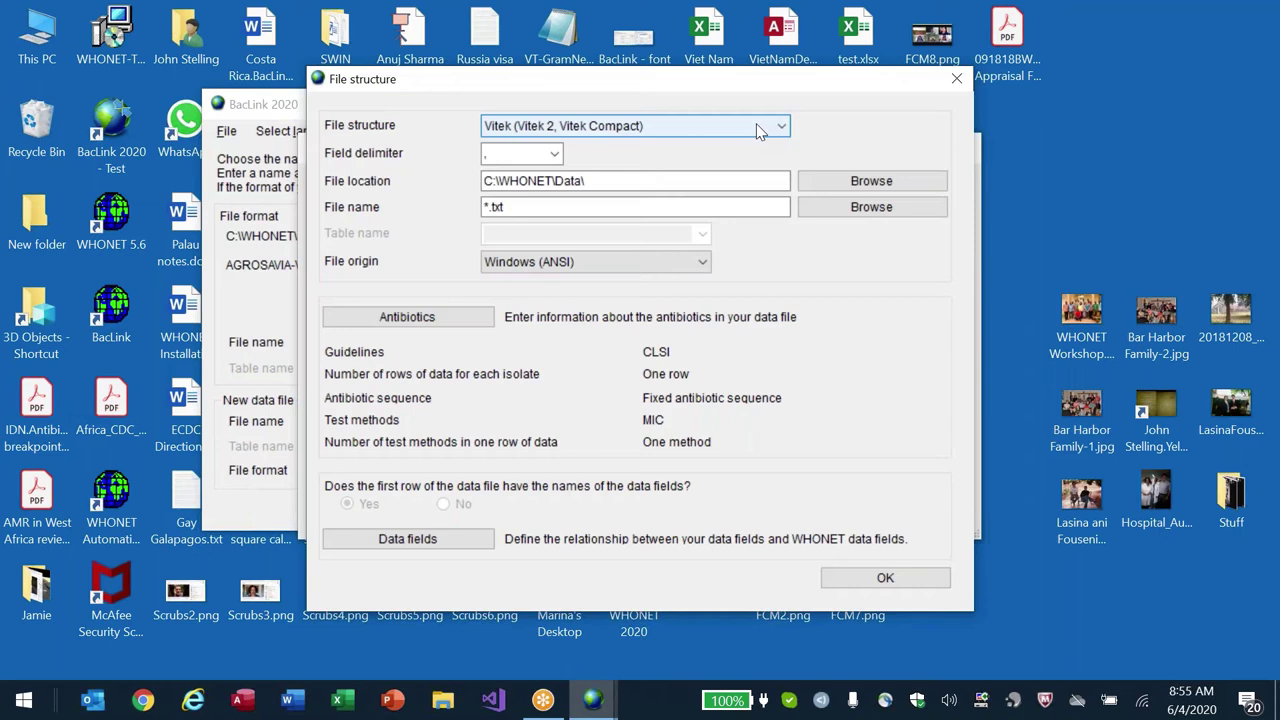
- Open the antibiotics configuration and review the available guidelines, including CLSI, EUCAST and CA-SFM
left_click(404, 317)
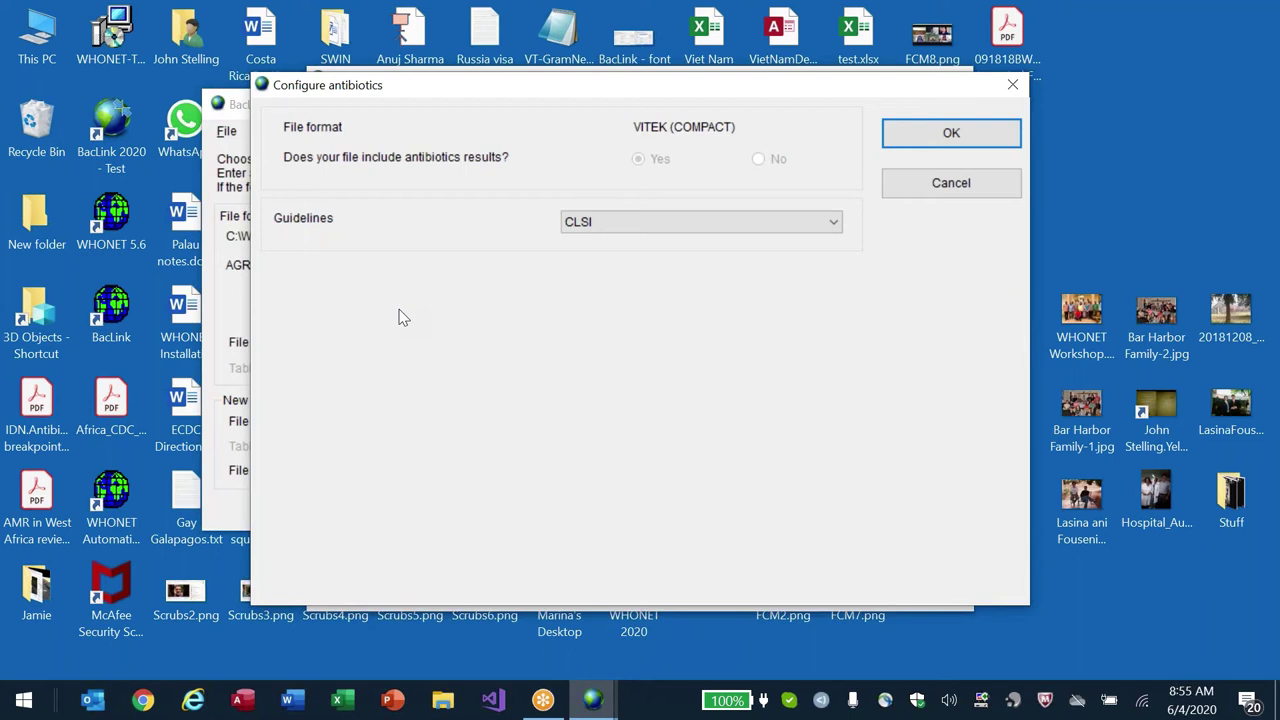
left_click(802, 221)
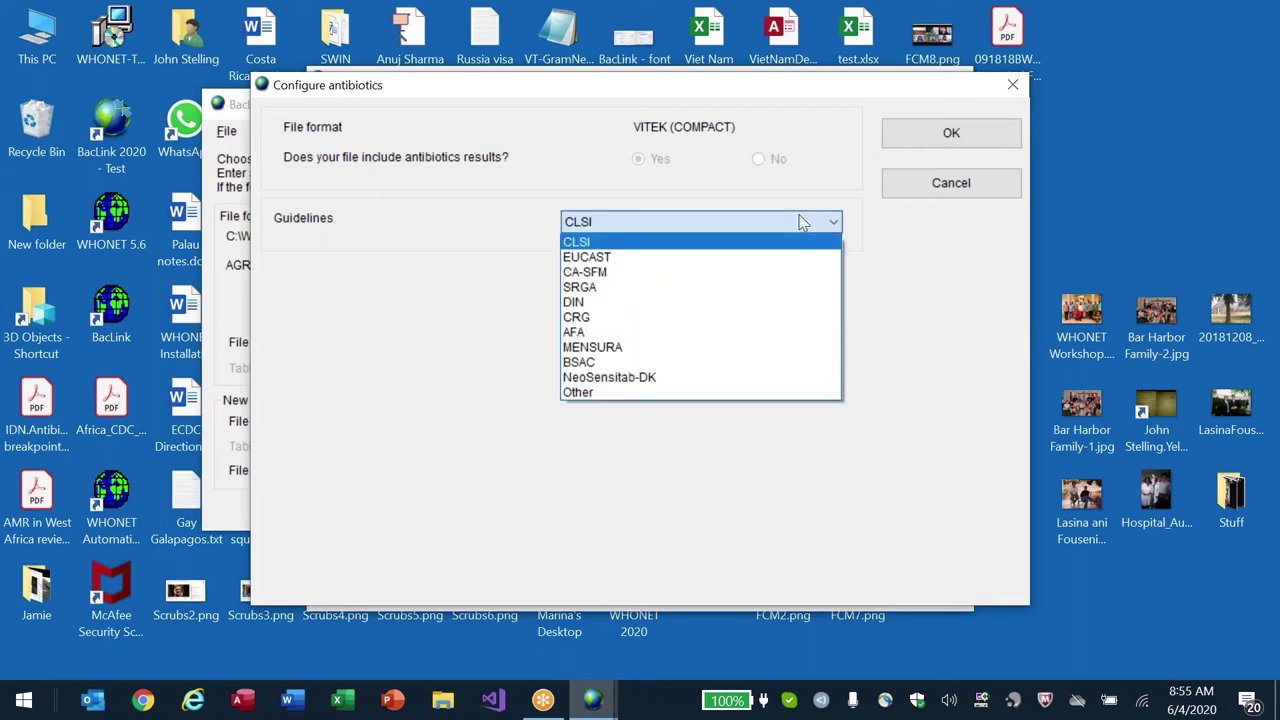
key("Down")
key("Up")
key("Down")
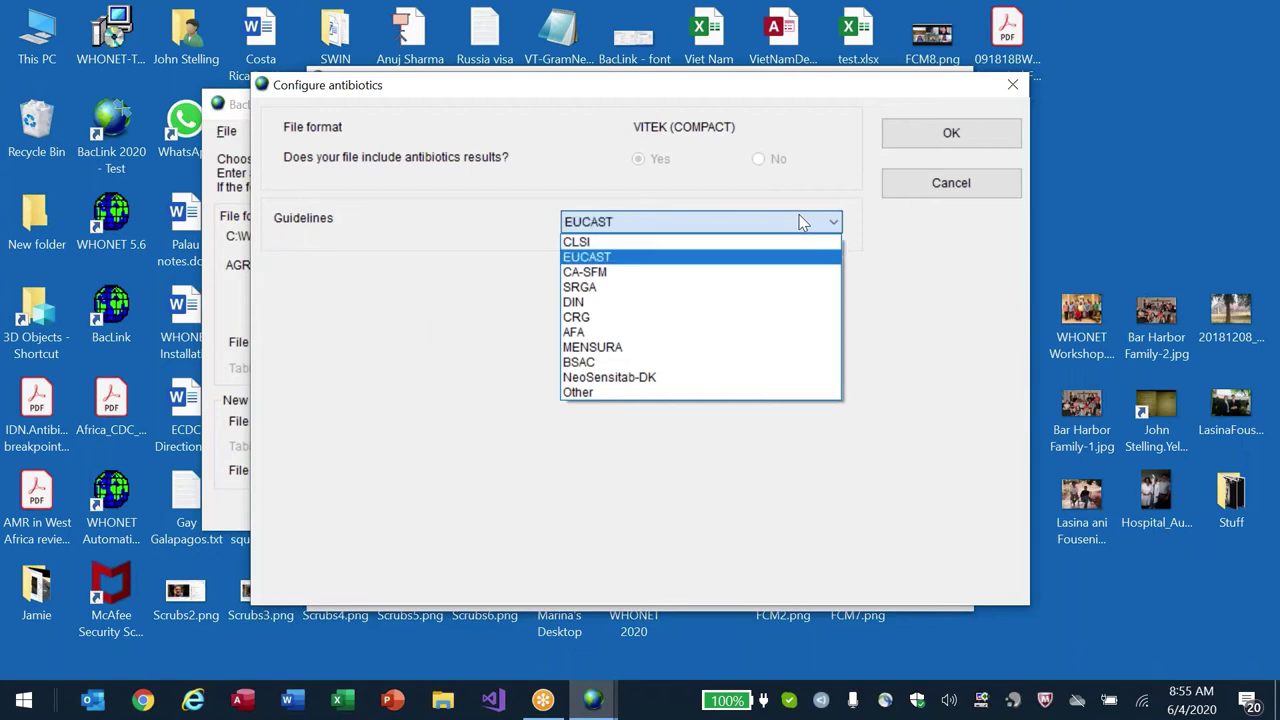
key("Up")
key("Down")
key("Down")
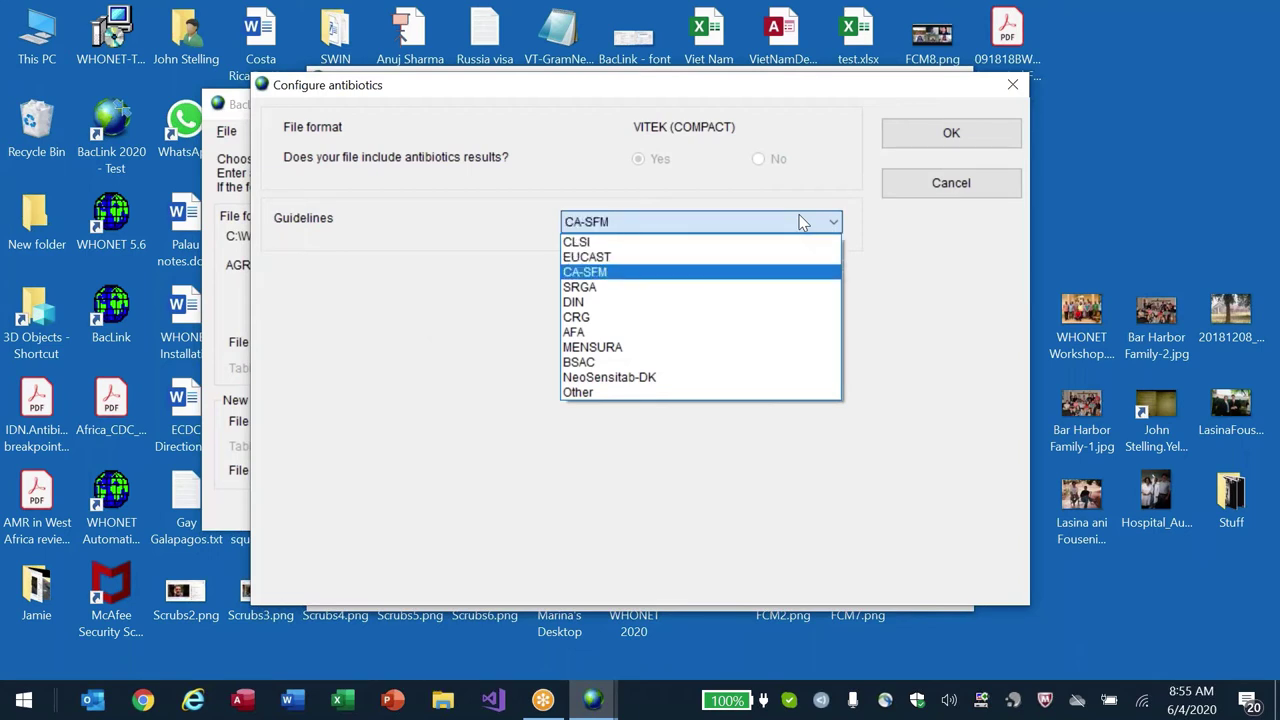
key("Down")
key("Up")
key("Up")
key("Up")
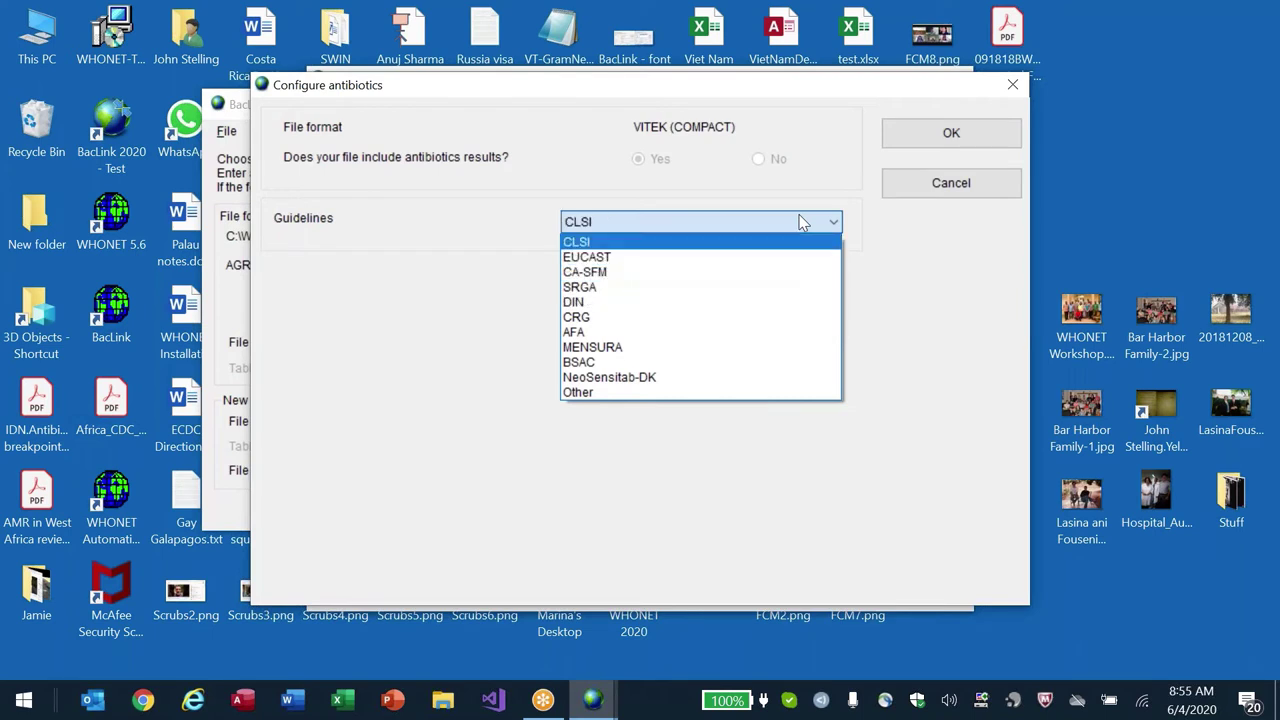
- Set the antibiotic guidelines to CLSI and accept the antibiotics and file structure settings
key("Return")
key("Down")
key("Down")
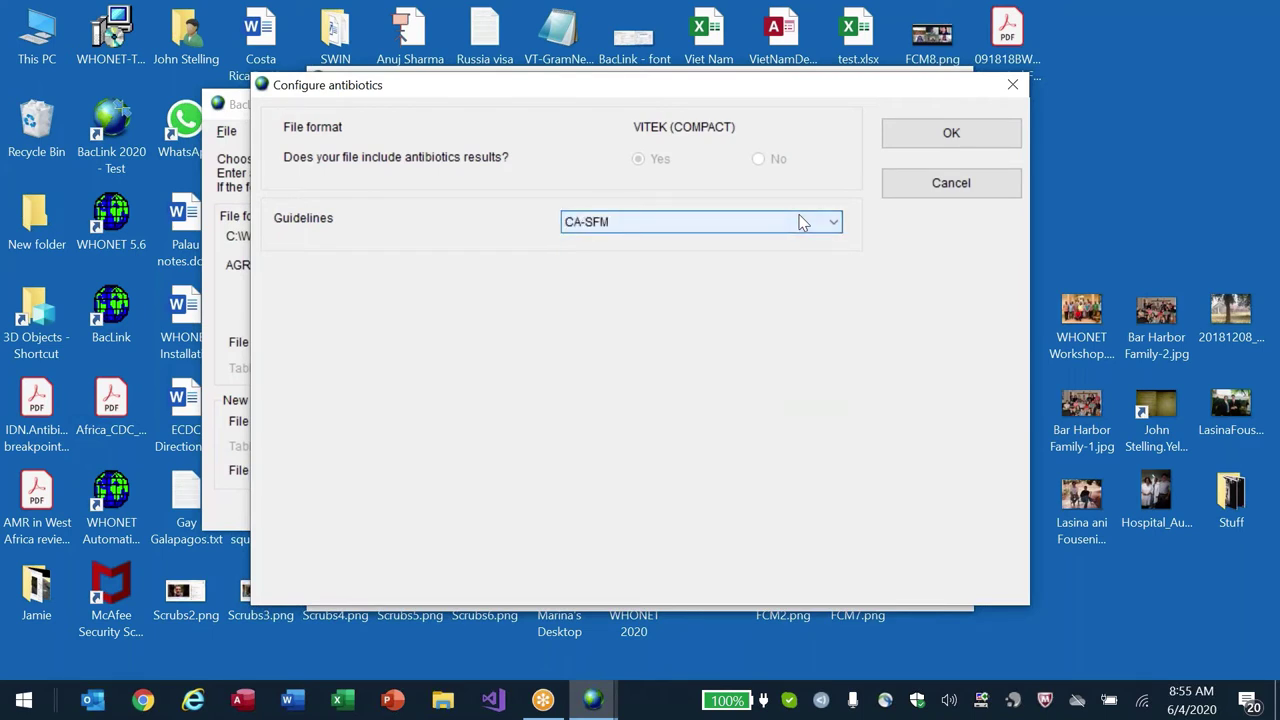
key("Up")
key("Up")
key("Return")
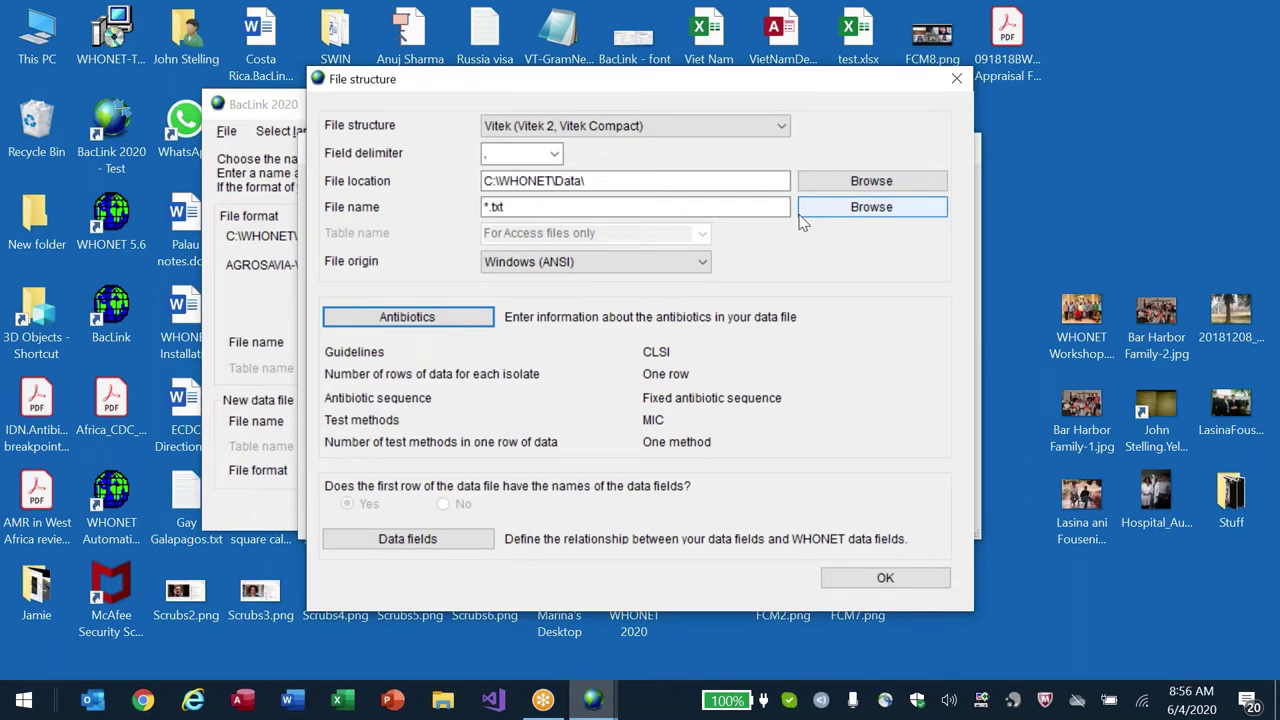
left_click(920, 581)
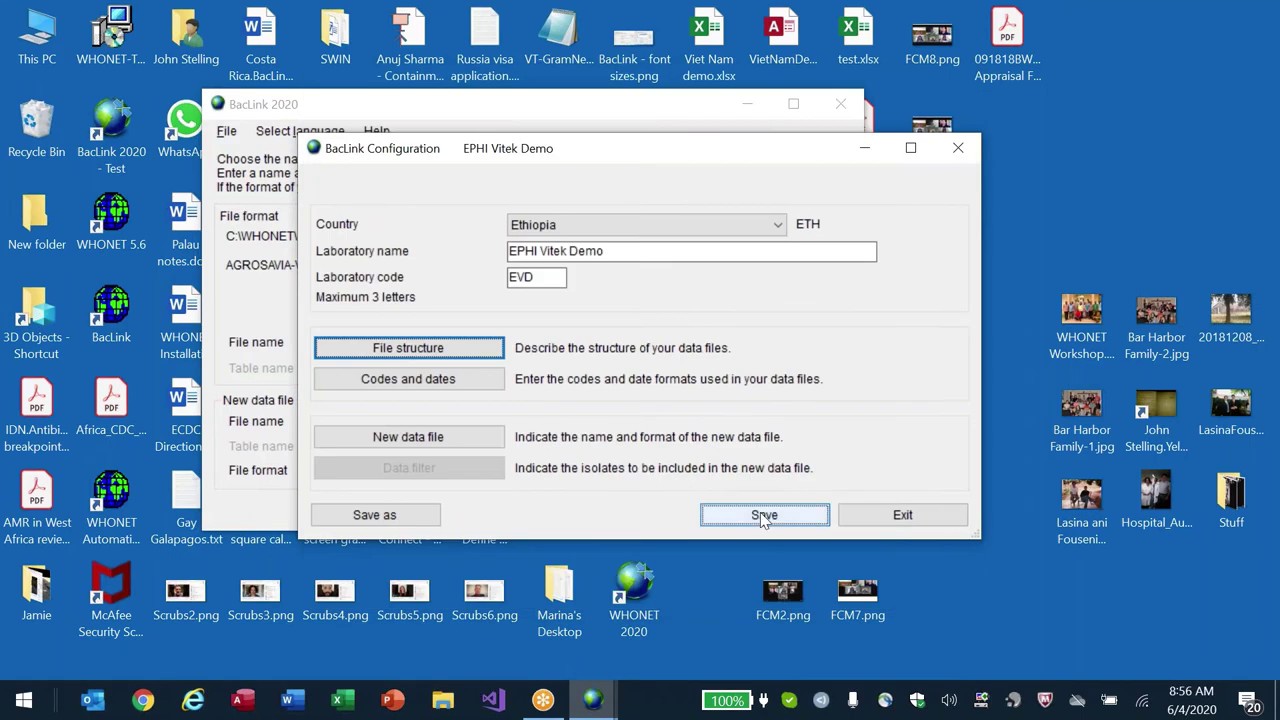
- Save the EPHI Vitek Demo configuration as EVD in the WHONET folder and close the configuration
left_click(764, 514)
type("EVD")
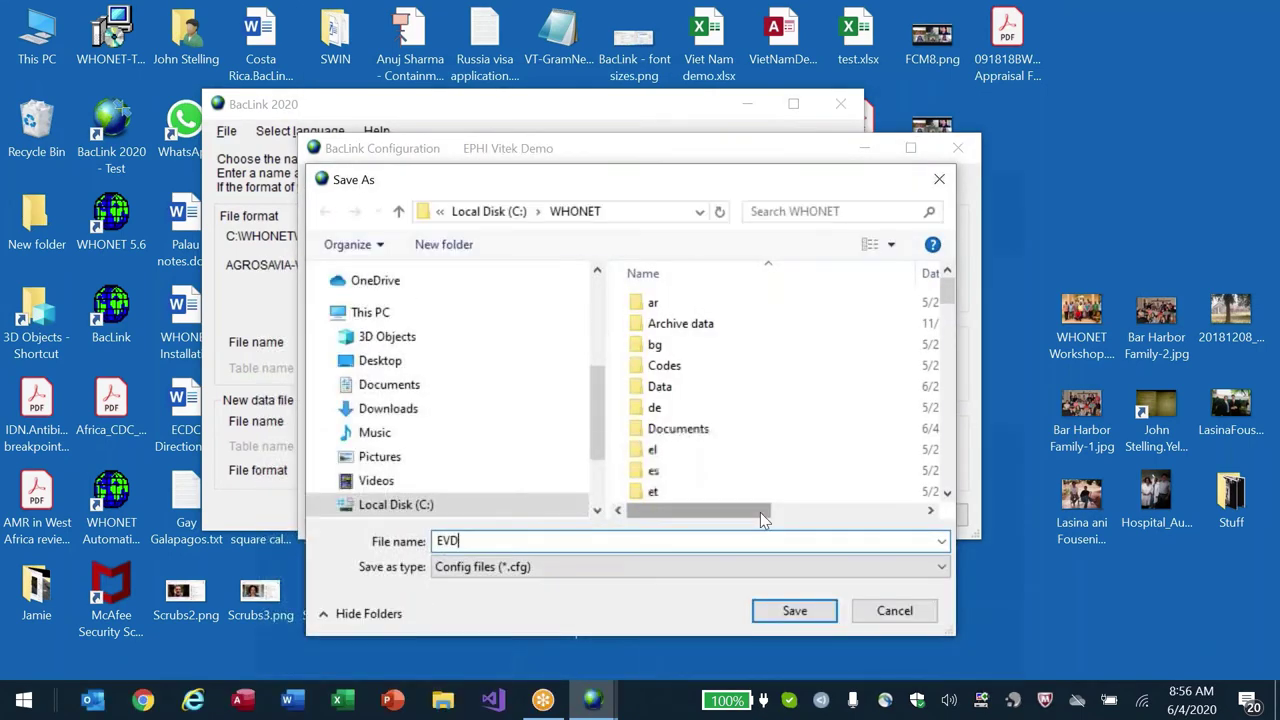
key("Return")
left_click(764, 516)
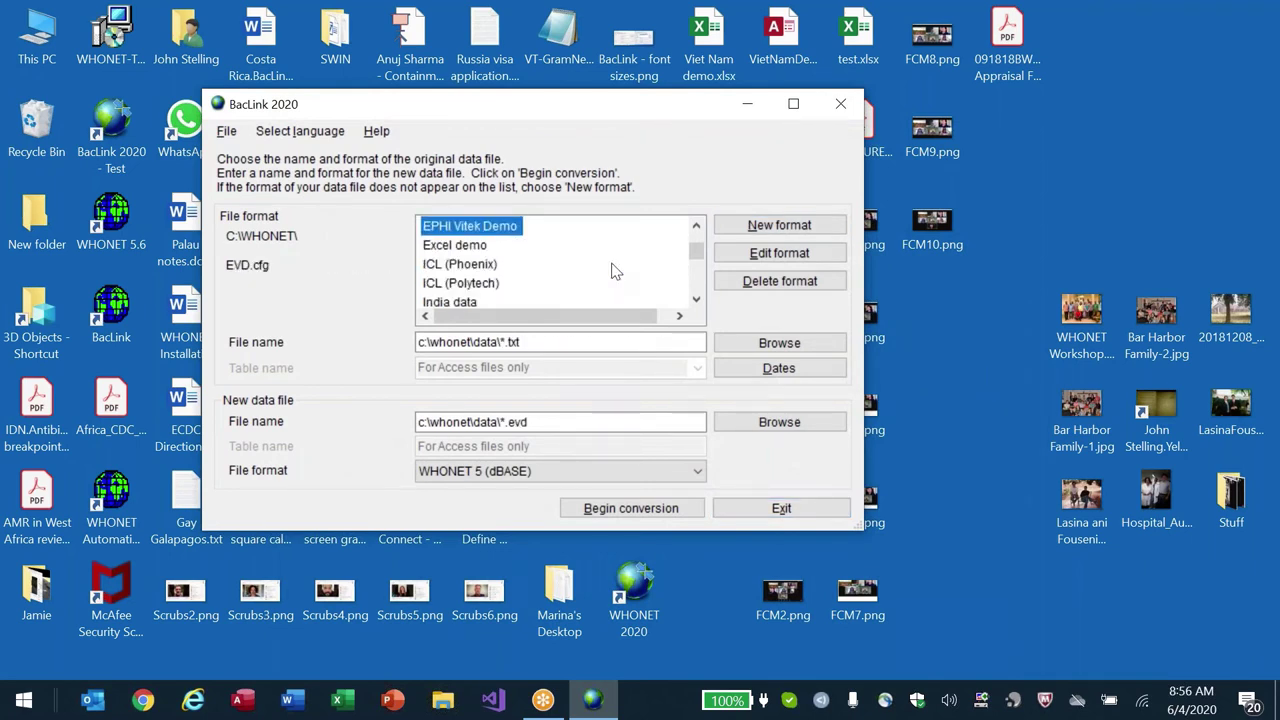
- Switch to File Explorer and open the C:\WHONET folder
key("super+d")
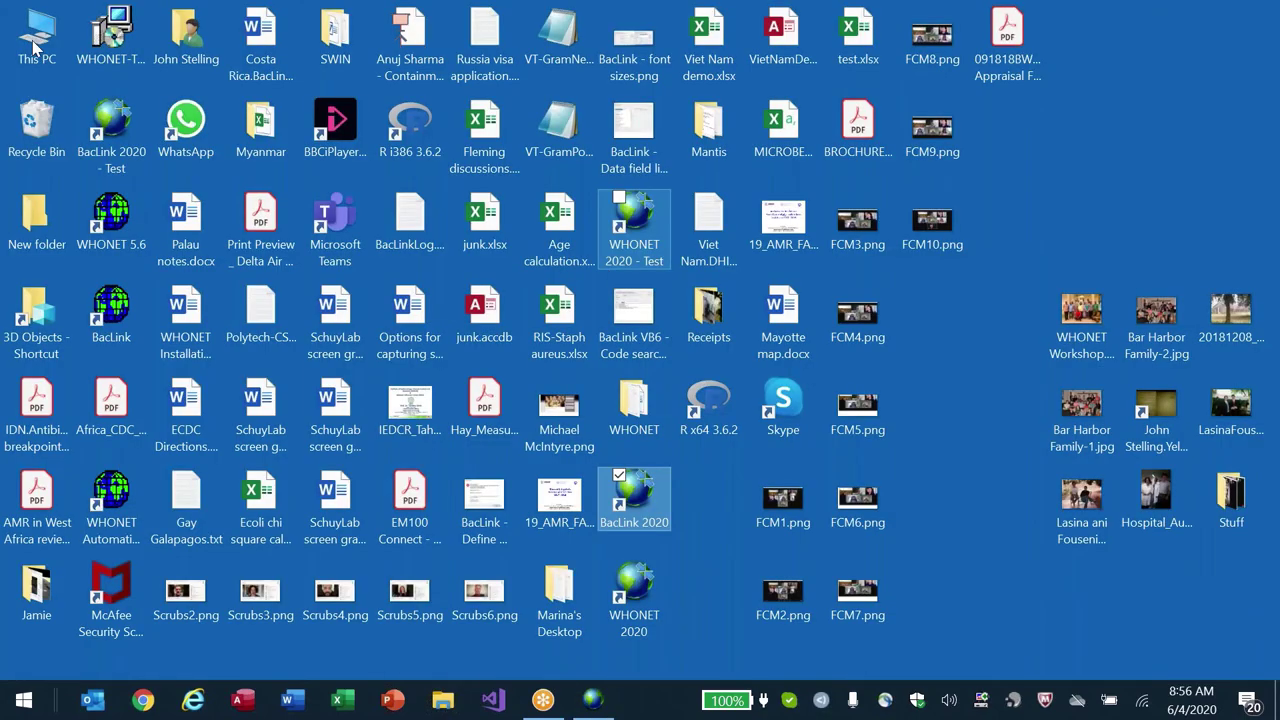
double_click(35, 45)
key("alt+d")
type("c:\\whonet")
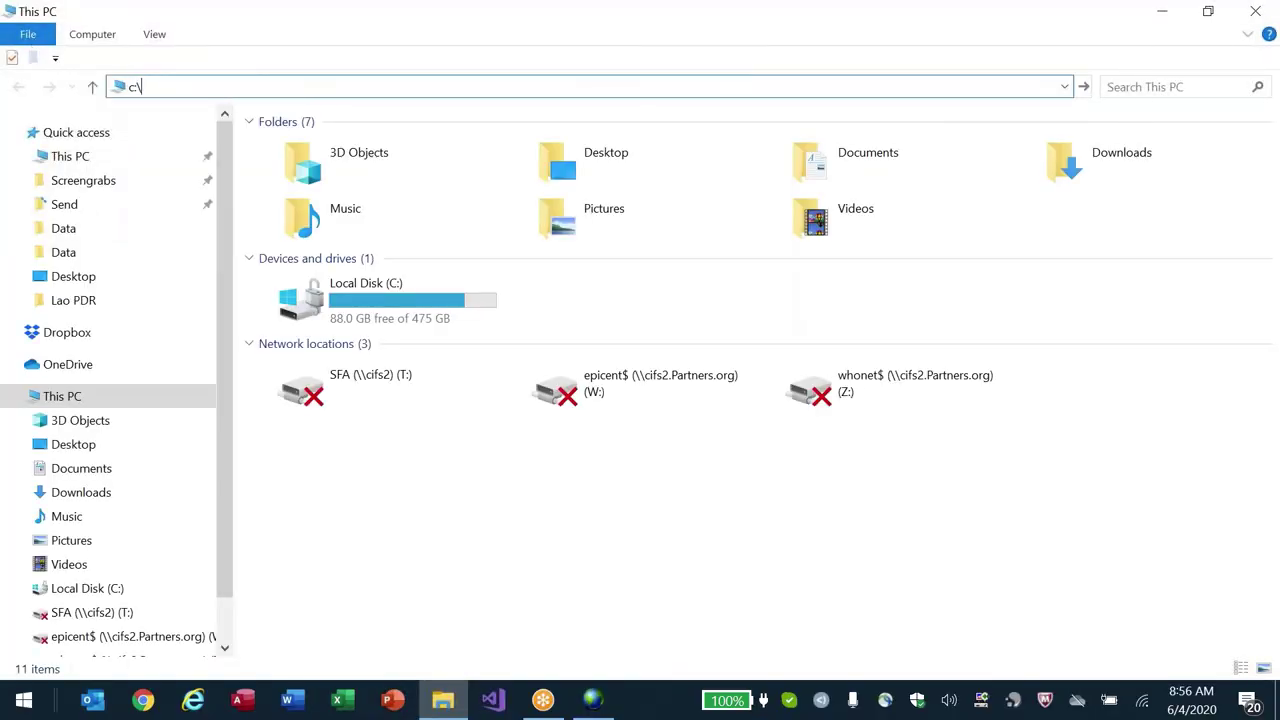
key("Return")
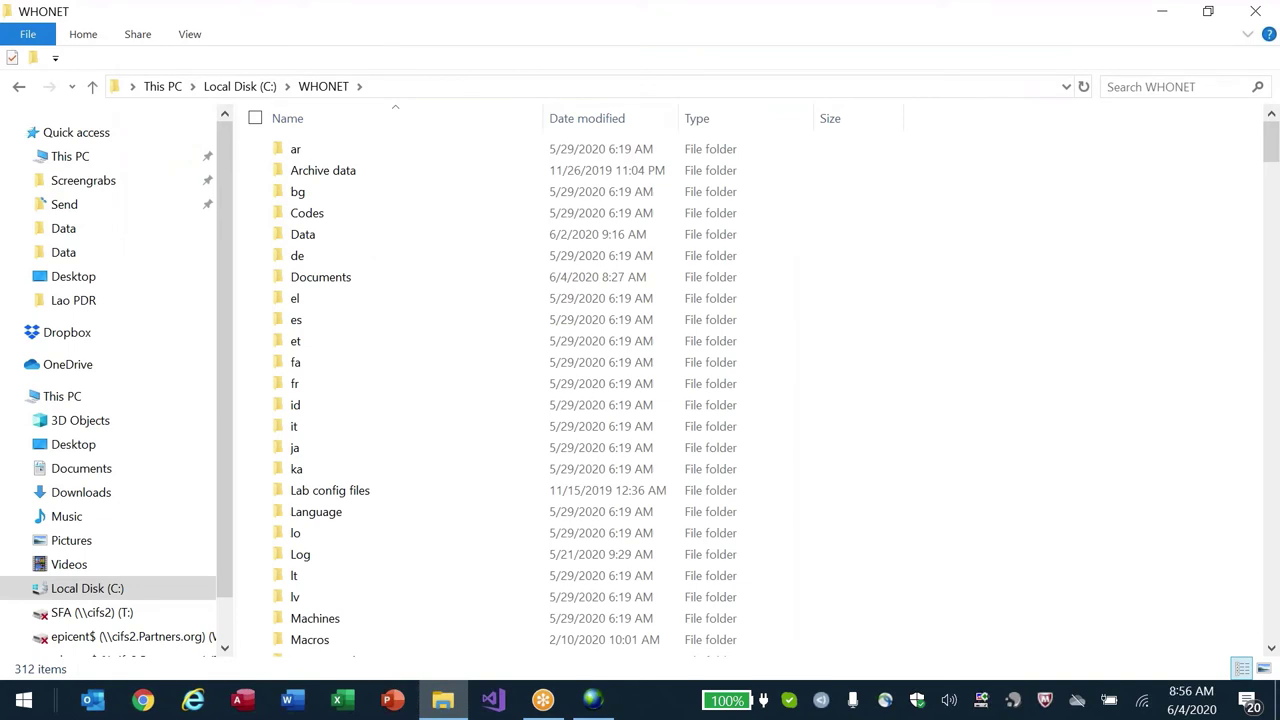
- Look through the files beginning with C in the WHONET folder
left_click(441, 317)
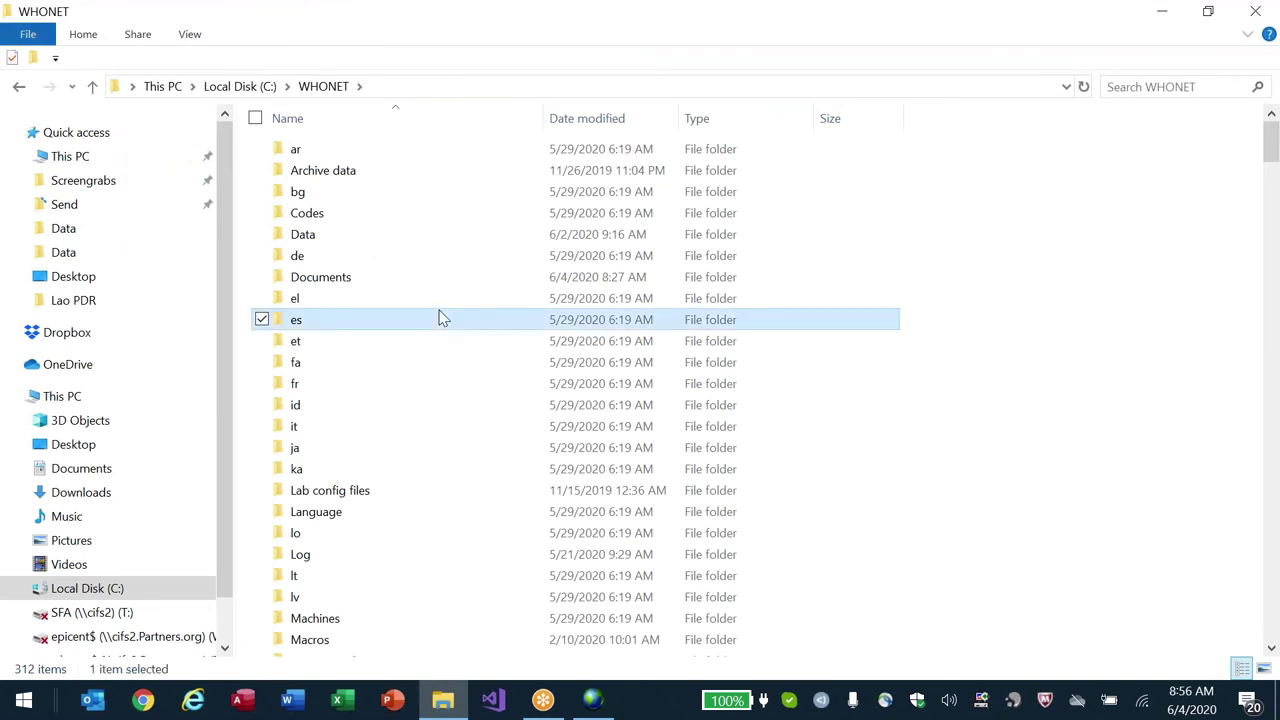
left_click(813, 500)
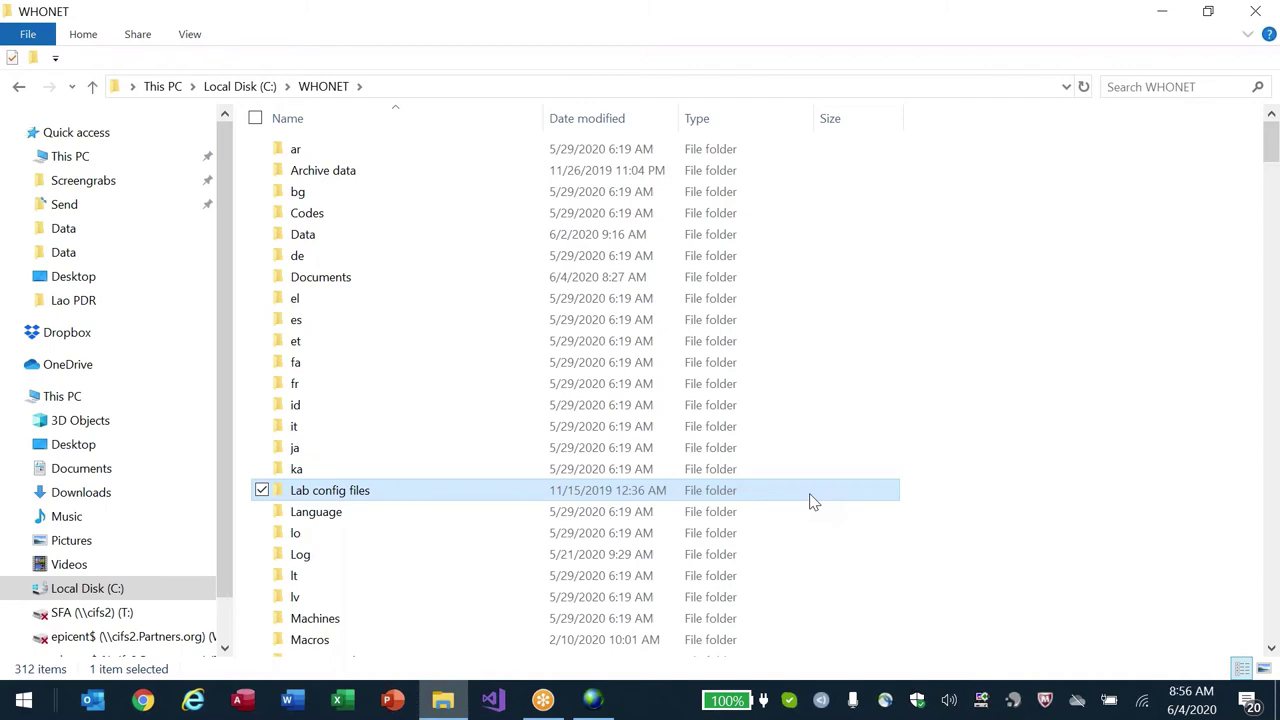
key("c")
key("Down")
key("Down")
key("Down")
key("Down")
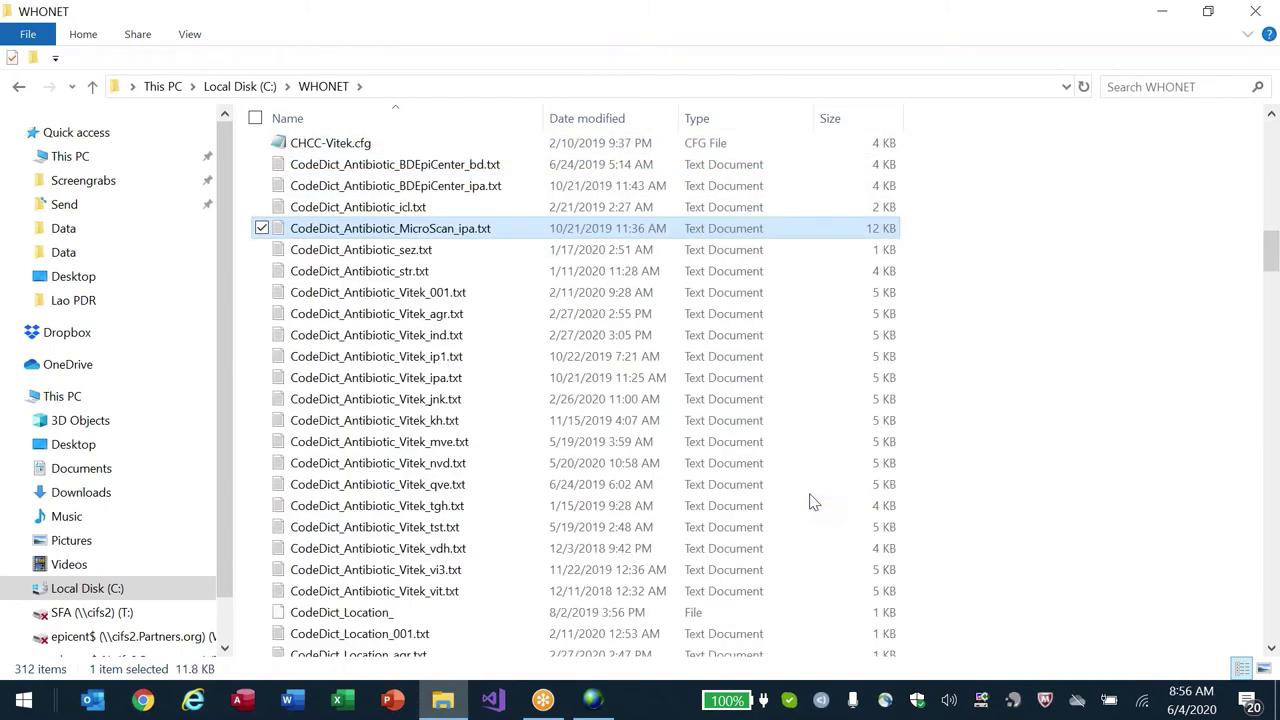
- Sort the WHONET folder by file type and go to the first CFG file, AGROSAVIA-Vitek30.cfg
left_click(742, 124)
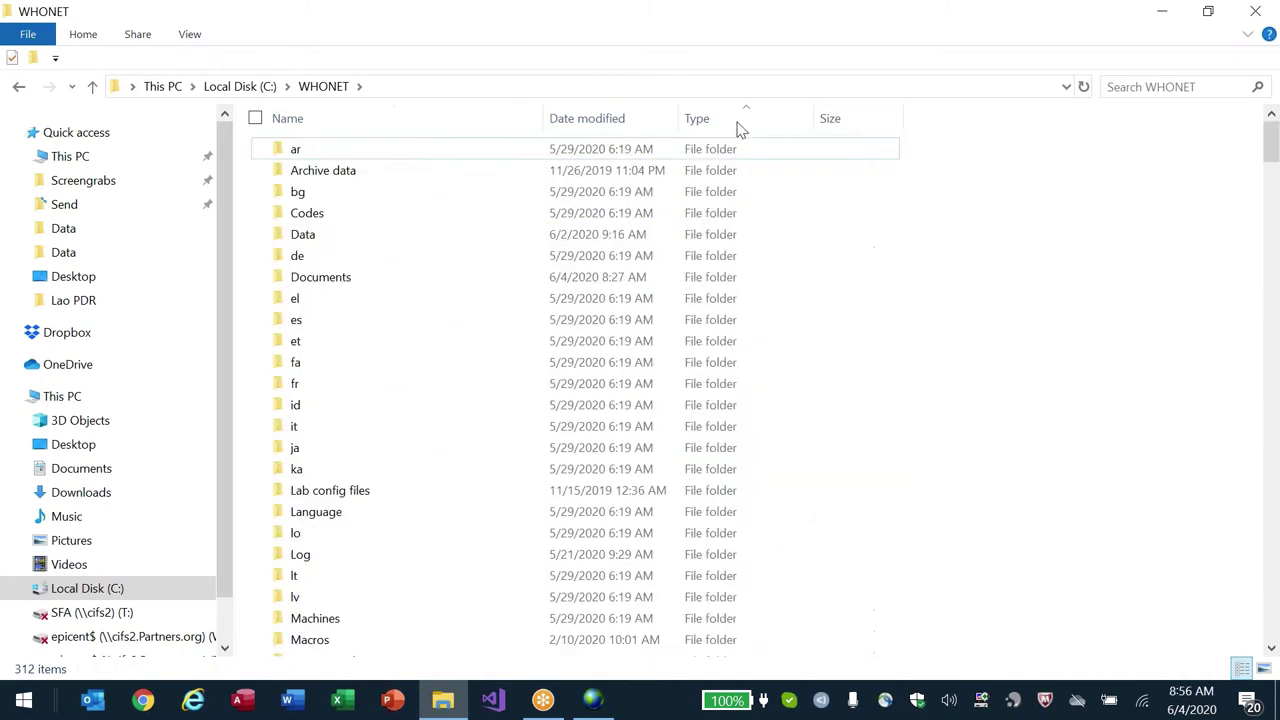
key("Home")
key("Down")
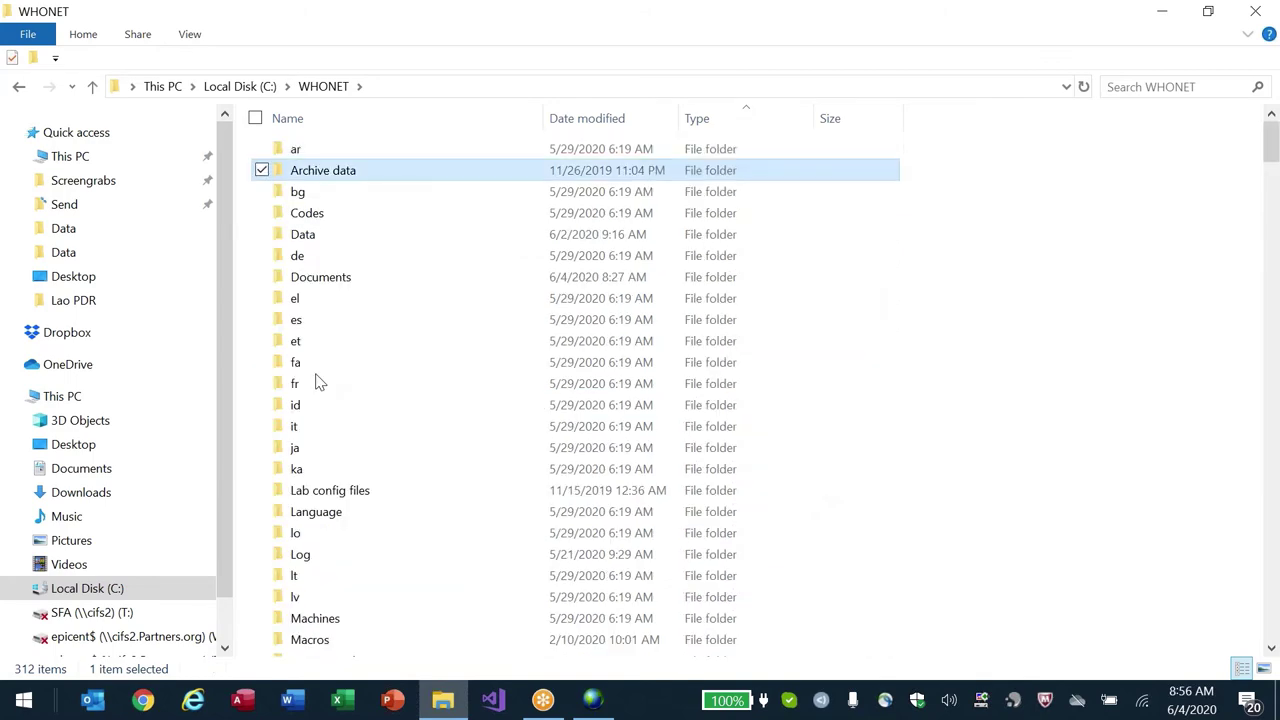
key("Page_Down")
key("Page_Down")
key("Page_Down")
key("Up")
key("Up")
key("Up")
key("Up")
key("Up")
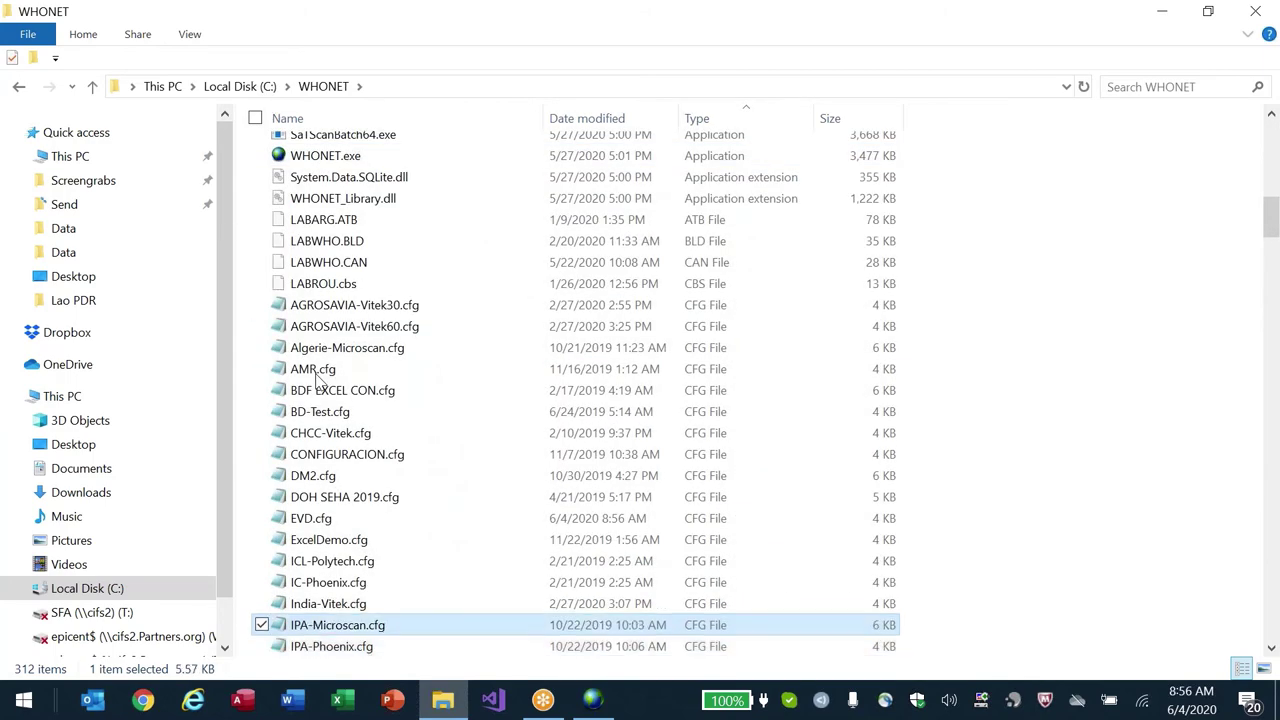
key("Up")
key("Up")
key("Up")
key("Up")
key("Up")
key("Up")
key("Up")
key("Up")
key("Up")
key("Up")
key("Up")
- Highlight all CFG files from AGROSAVIA-Vitek30.cfg through YNY.cfg for review, and return to the start of the folder
key("shift+Down")
key("shift+Down")
key("shift+Down")
key("shift+Down")
key("shift+Down")
key("shift+Down")
key("shift+Down")
key("shift+Down")
key("shift+Down")
key("shift+Down")
key("shift+Down")
key("shift+Down")
key("shift+Down")
key("shift+Down")
key("shift+Down")
key("shift+Down")
key("shift+Down")
key("shift+Down")
key("shift+Down")
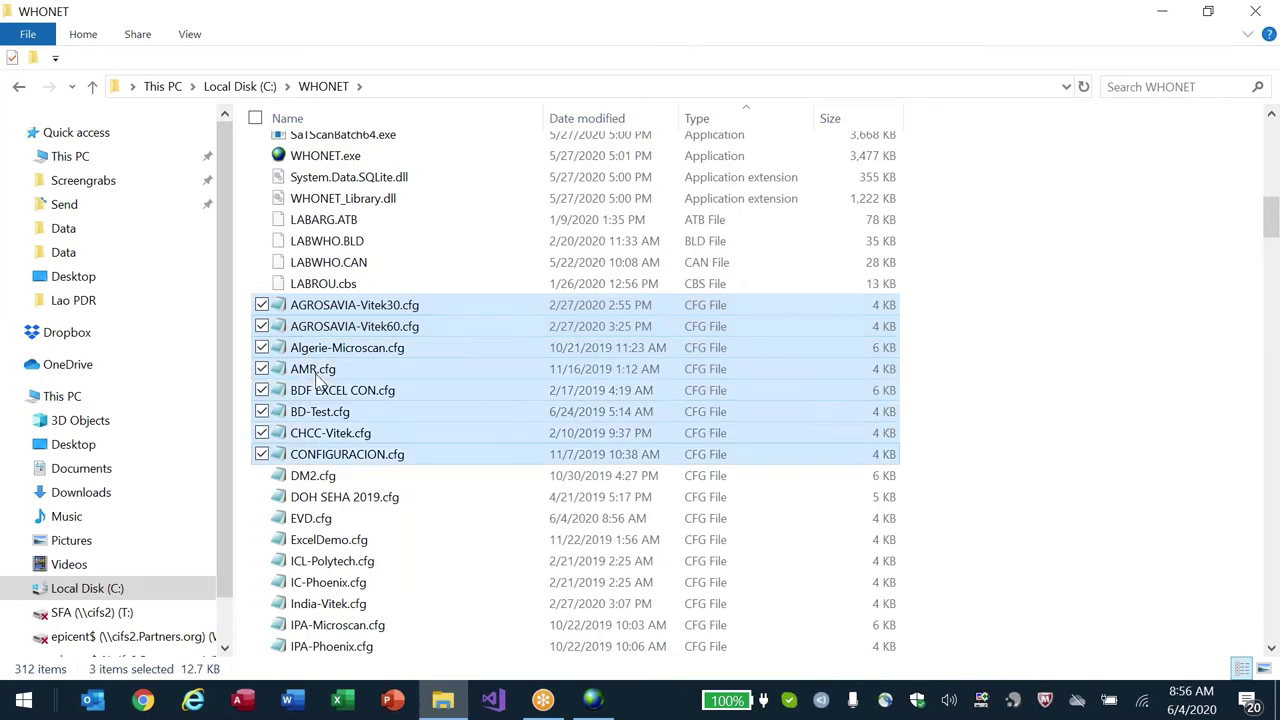
key("shift+Down")
key("shift+Down")
key("shift+Down")
key("shift+Down")
key("shift+Down")
key("shift+Down")
key("shift+Down")
key("shift+Down")
key("shift+Down")
key("shift+Down")
key("shift+Down")
key("shift+Down")
key("shift+Down")
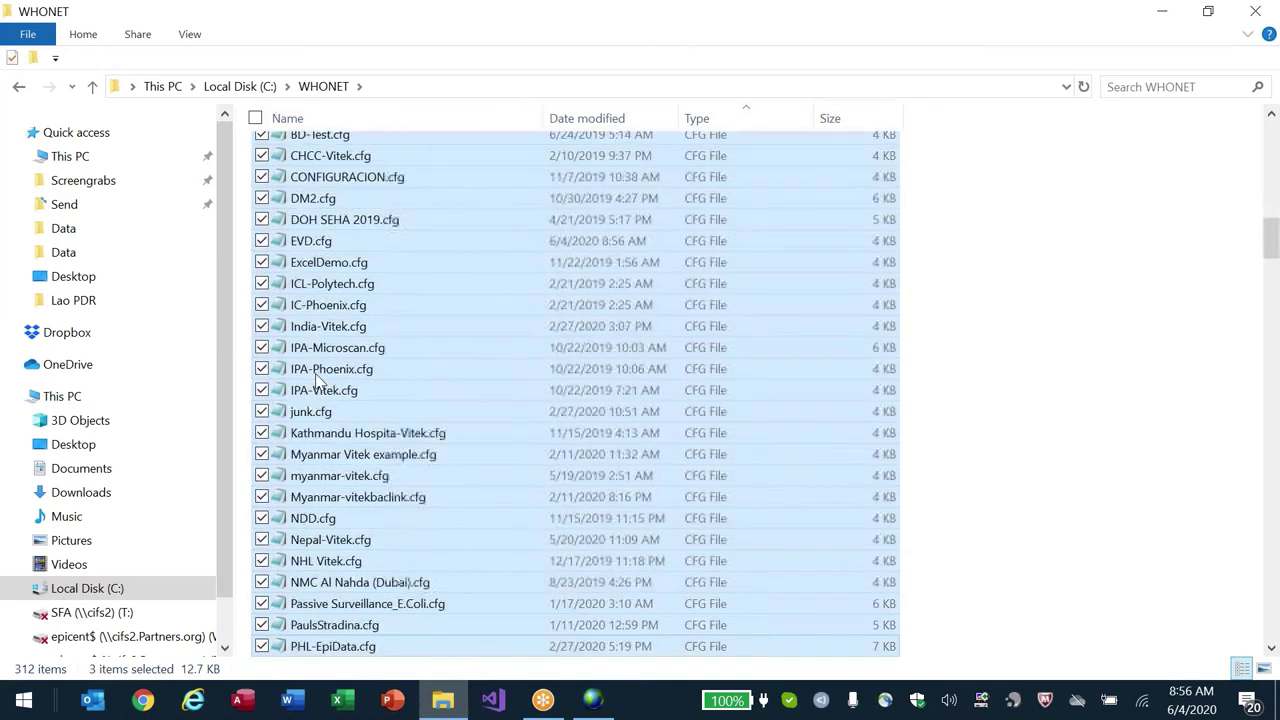
key("shift+Down")
key("shift+Down")
key("shift+Down")
key("shift+Down")
key("shift+Down")
key("shift+Down")
key("shift+Down")
key("shift+Down")
key("shift+Down")
key("shift+Down")
key("shift+Down")
key("shift+Down")
key("shift+Down")
key("shift+Down")
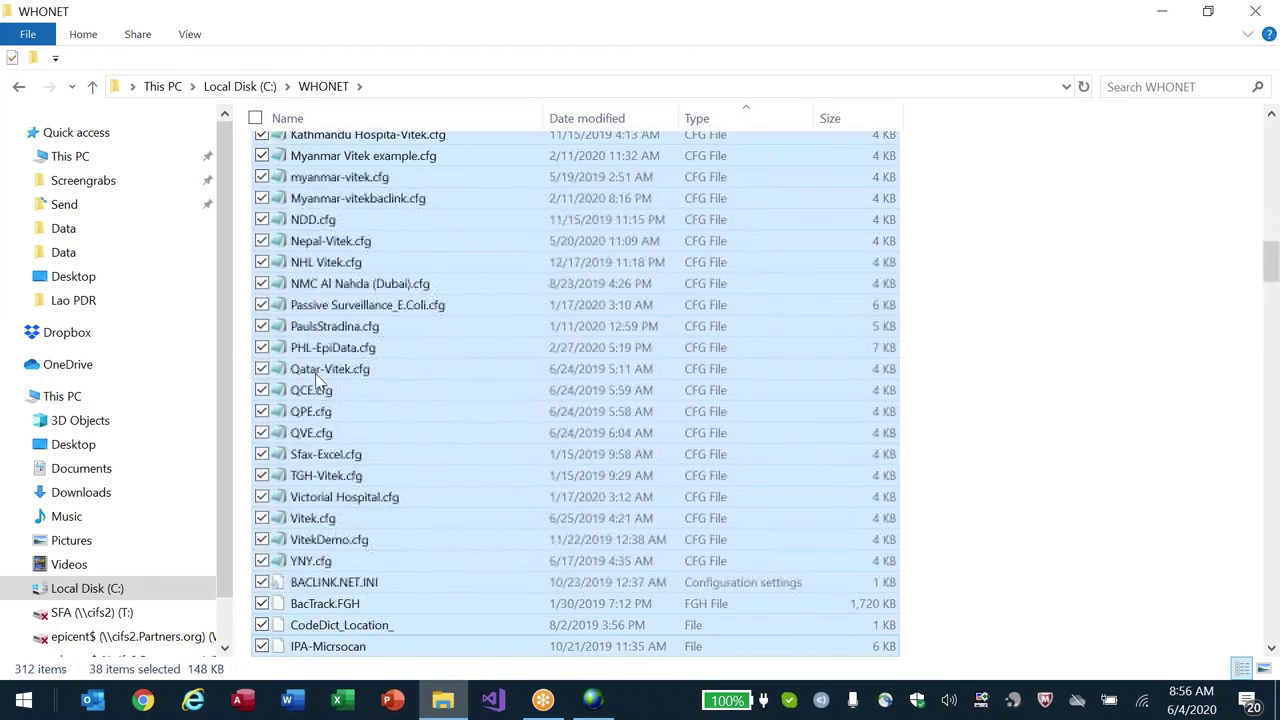
key("shift+Up")
key("shift+Up")
key("shift+Up")
key("shift+Up")
key("shift+Up")
key("shift+Up")
key("shift+Up")
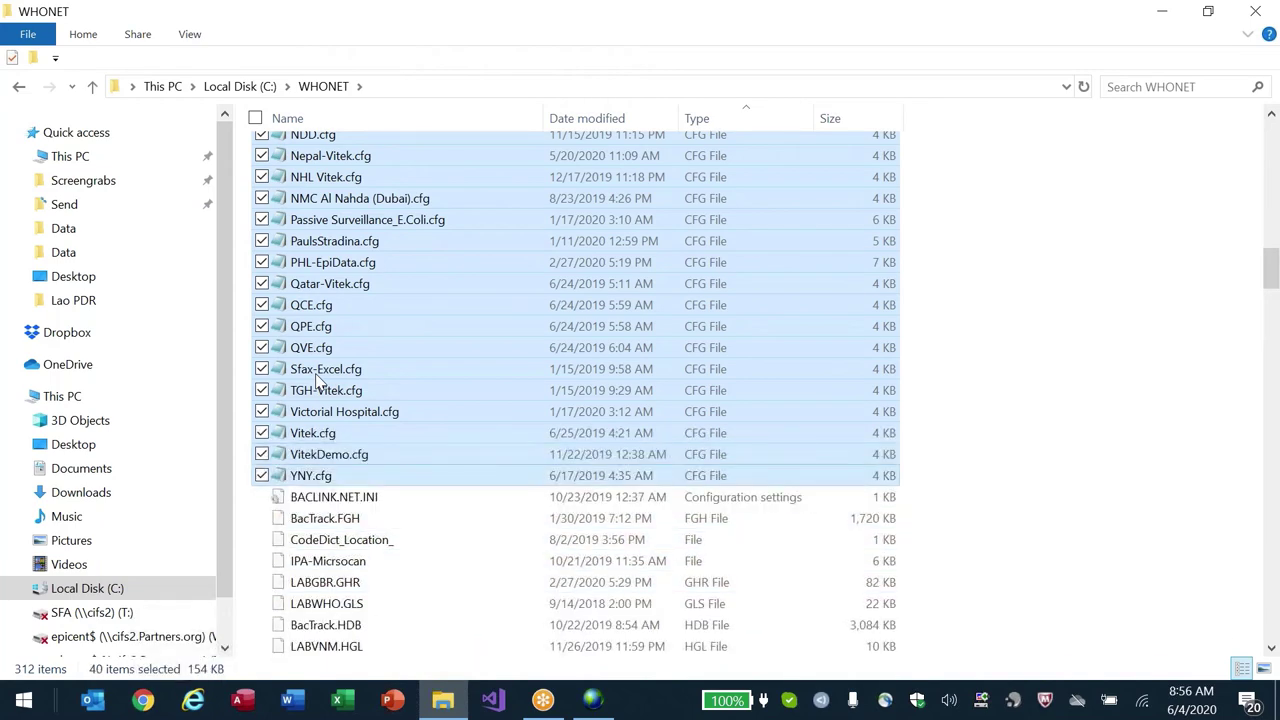
key("Home")
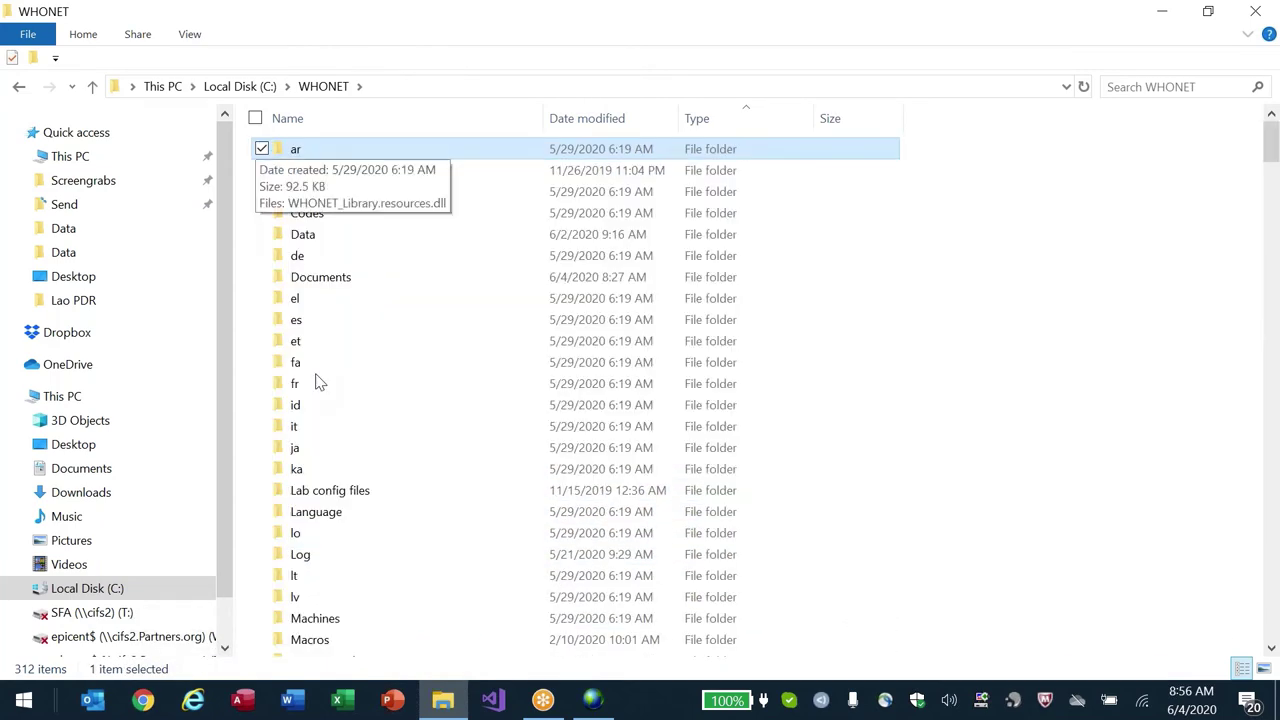
- Move the CFG files from the WHONET folder into its Lab config files subfolder, and switch back to BacLink
key("l")
key("Down")
key("Down")
key("Down")
key("Up")
key("Up")
key("Up")
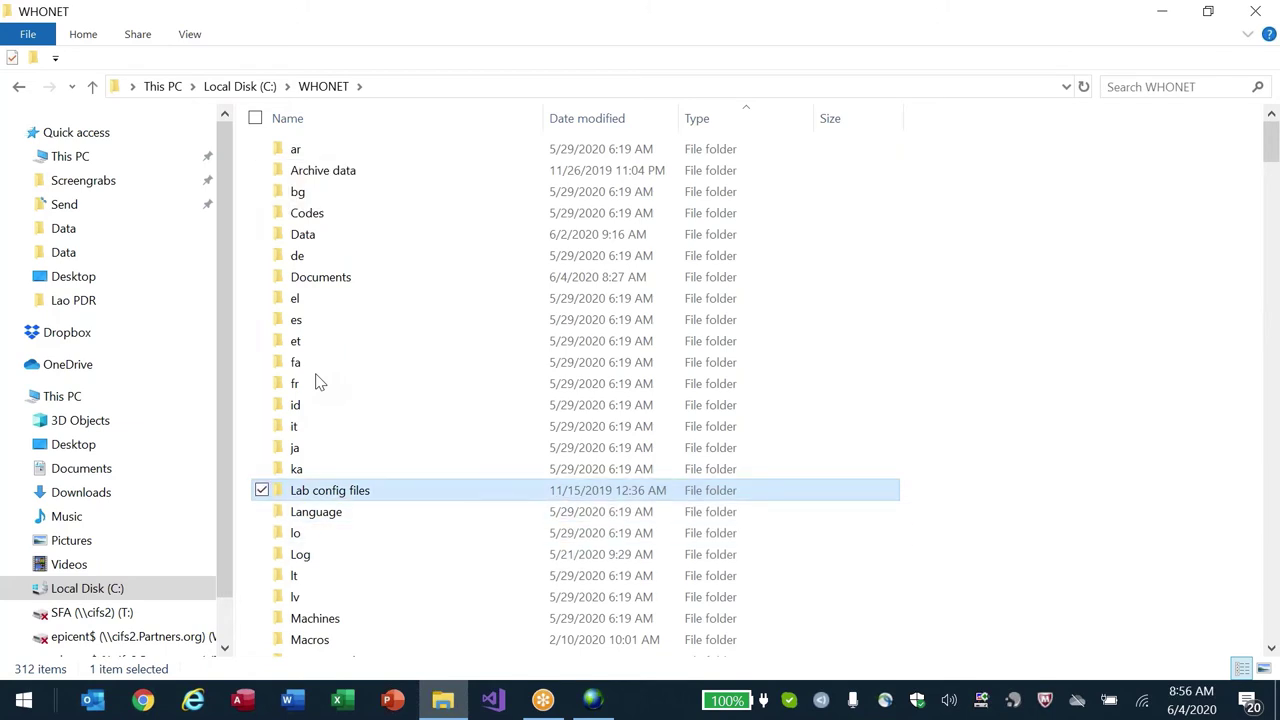
key("Return")
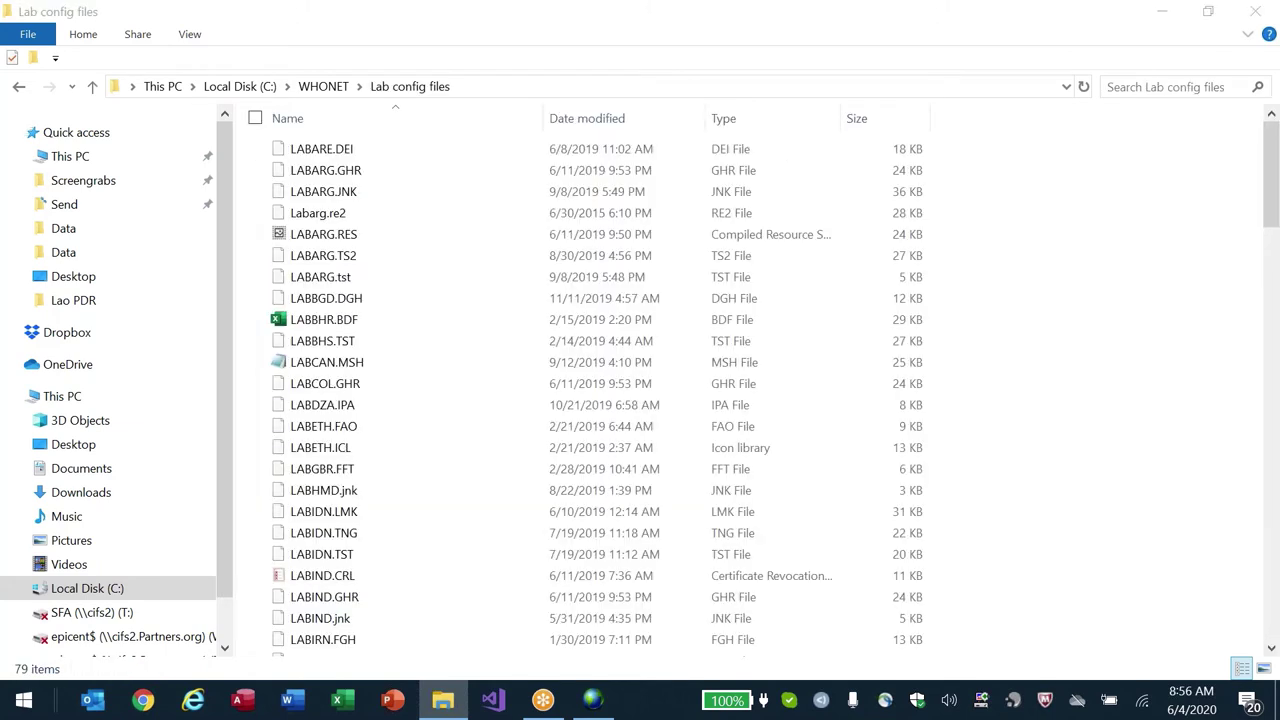
key("ctrl+a")
key("alt+Up")
left_click(524, 433)
key("alt+Tab")
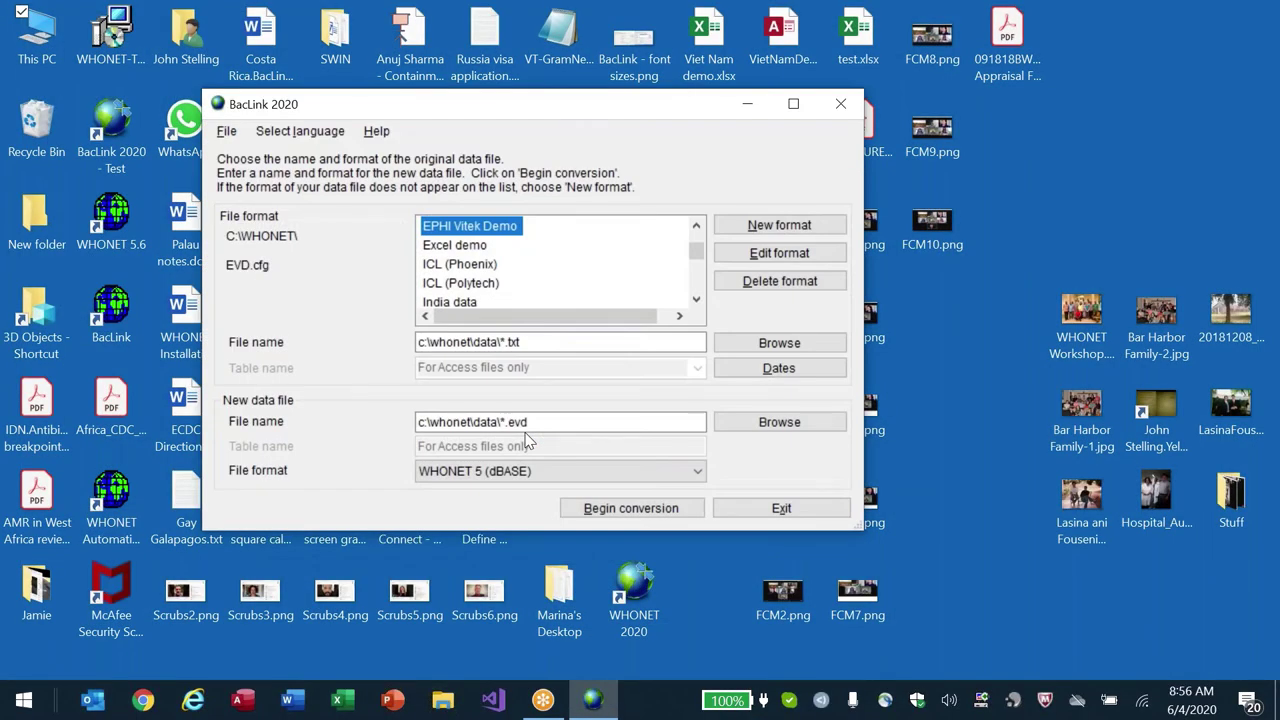
- Try to edit the EPHI Vitek Demo format, and open and leave a blank new format to refresh the list
left_click(760, 252)
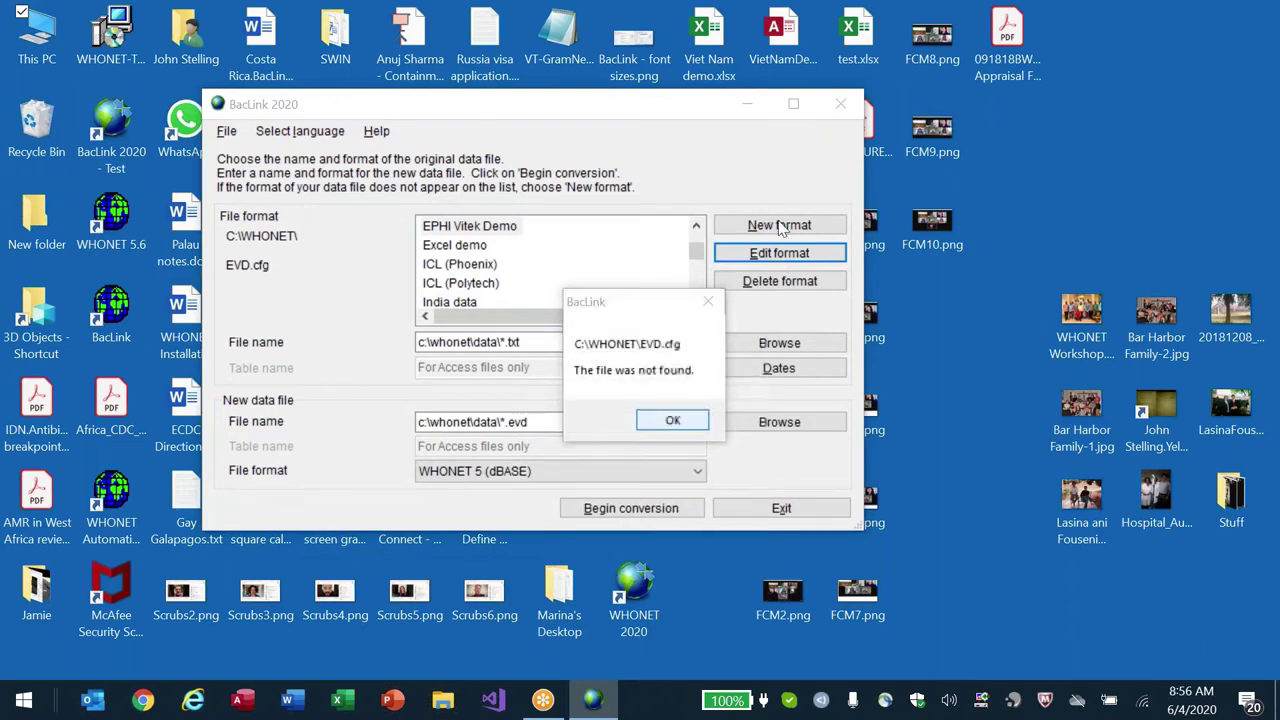
key("Return")
left_click(765, 227)
left_click(894, 510)
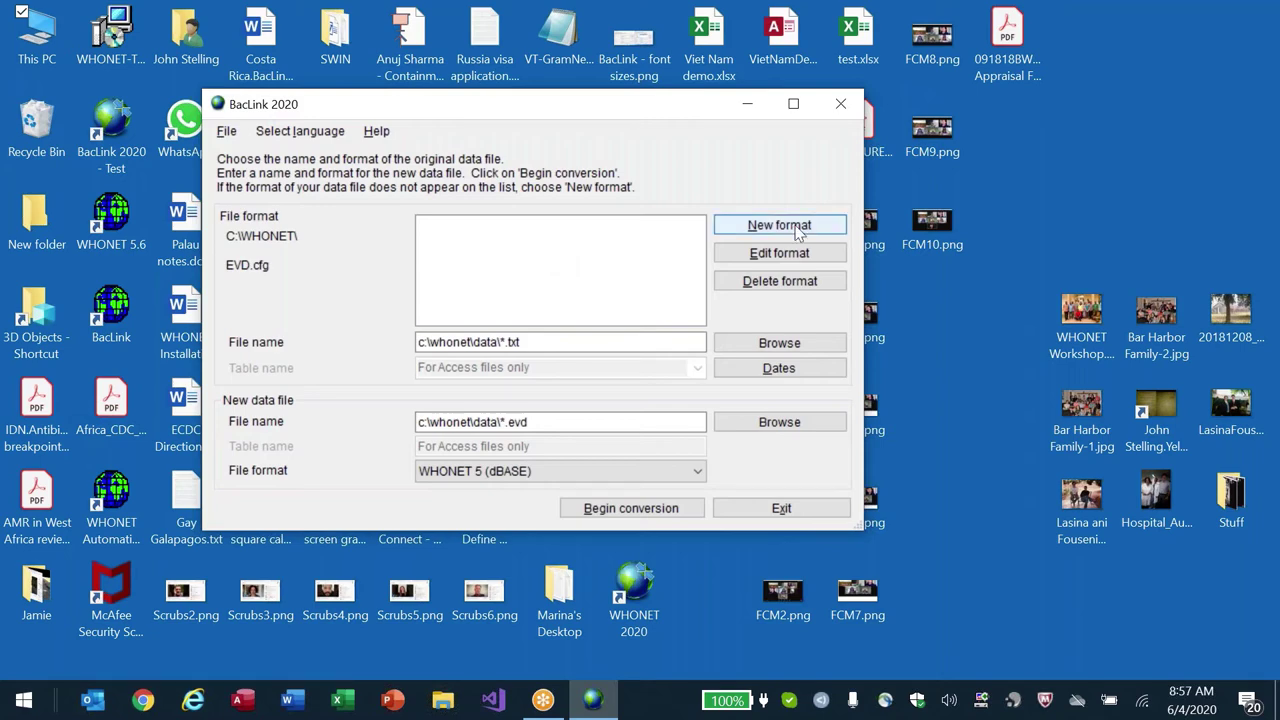
- Create a new format for Ethiopia with laboratory name EPHI Vitek Demo and laboratory code EVD
left_click(798, 229)
type("Eth")
key("Tab")
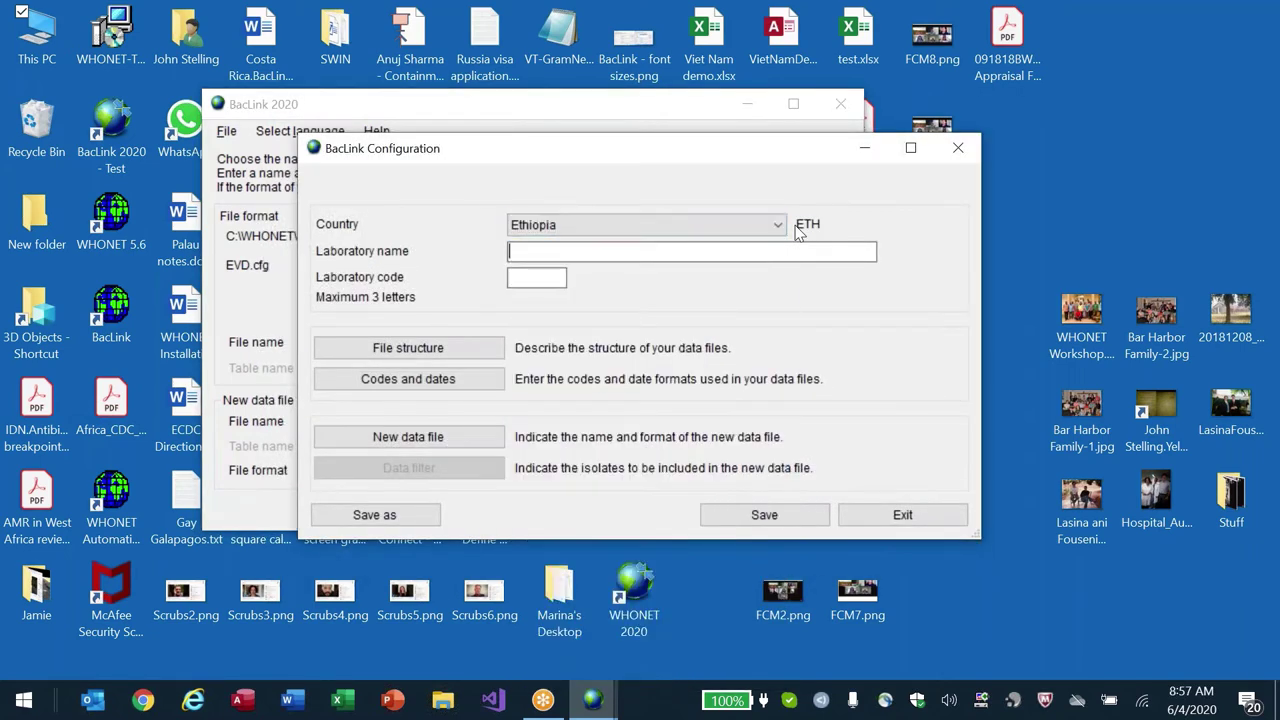
type("EPHI V")
type("itek Demo")
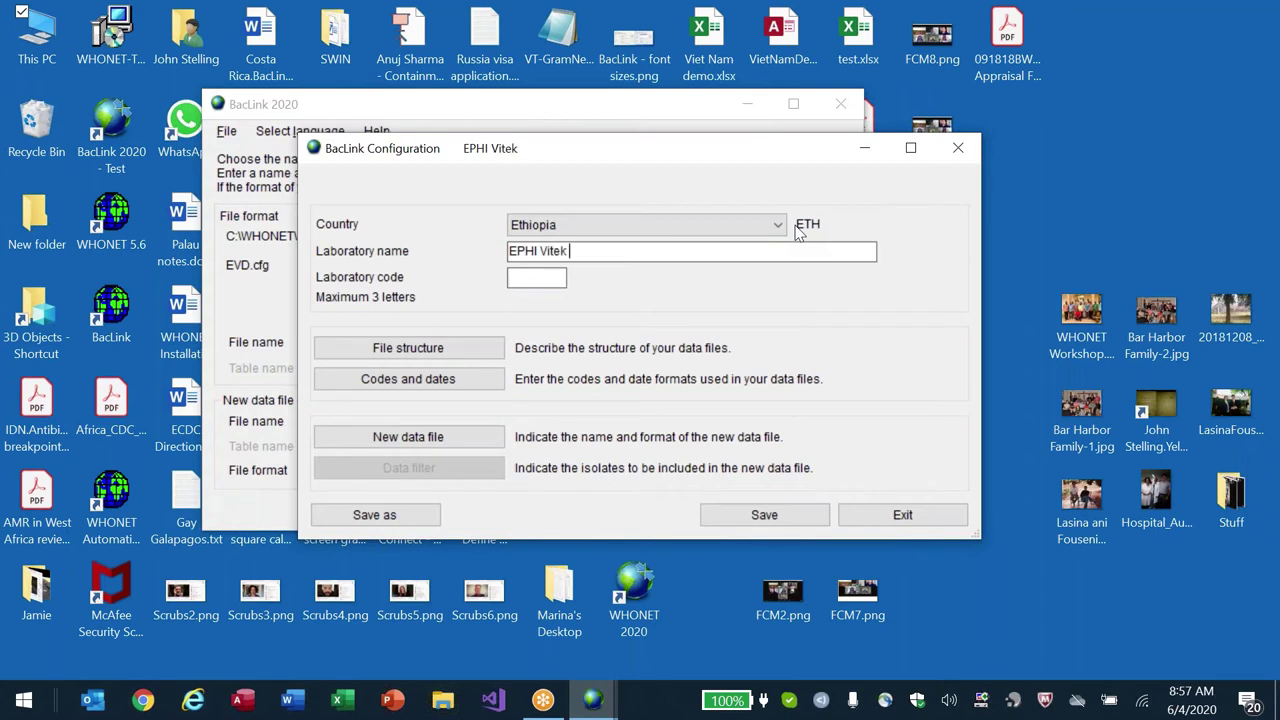
key("Tab")
type("EVD")
key("Tab")
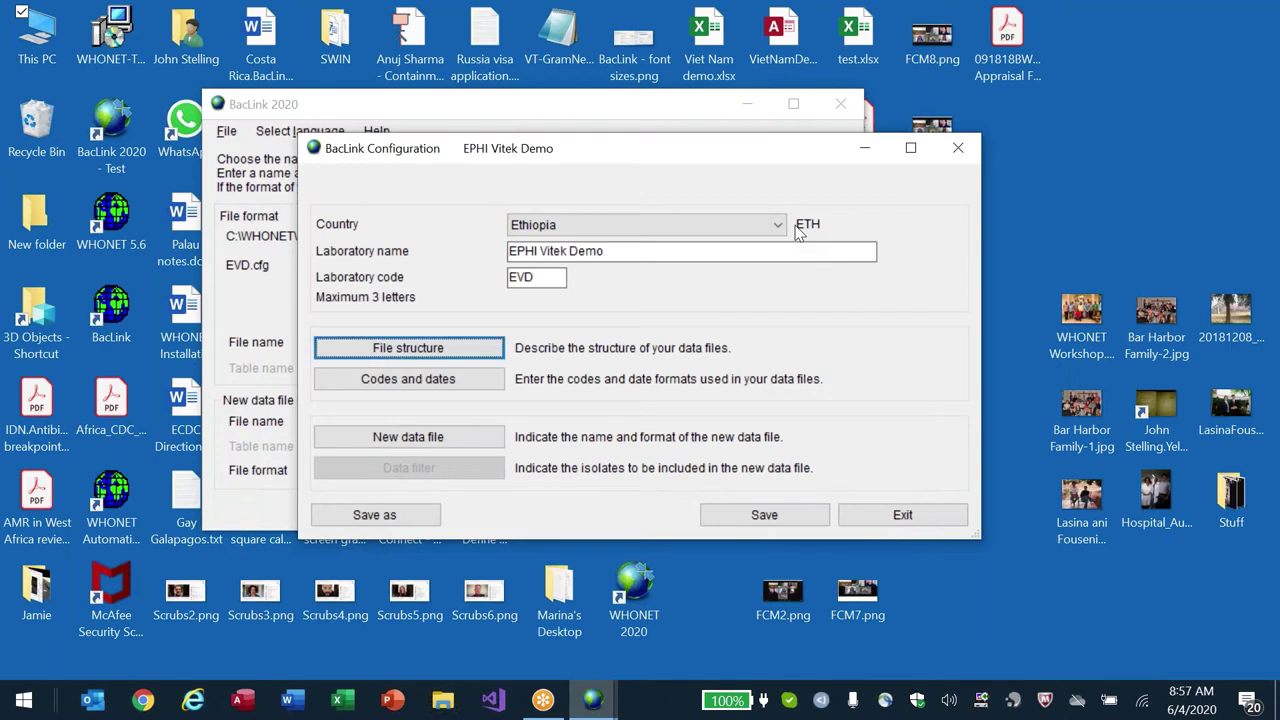
- Set the new format's file structure to Vitek (Vitek 2, Vitek Compact)
key("Return")
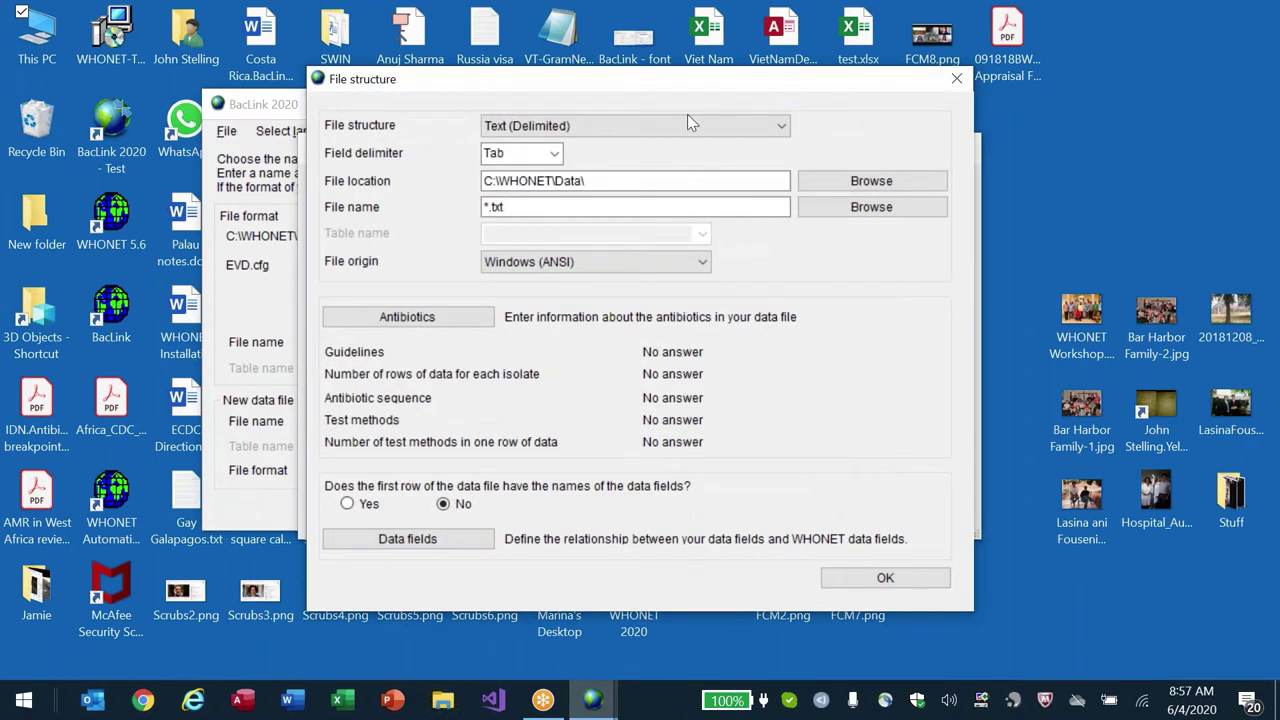
left_click(687, 120)
key("v")
key("v")
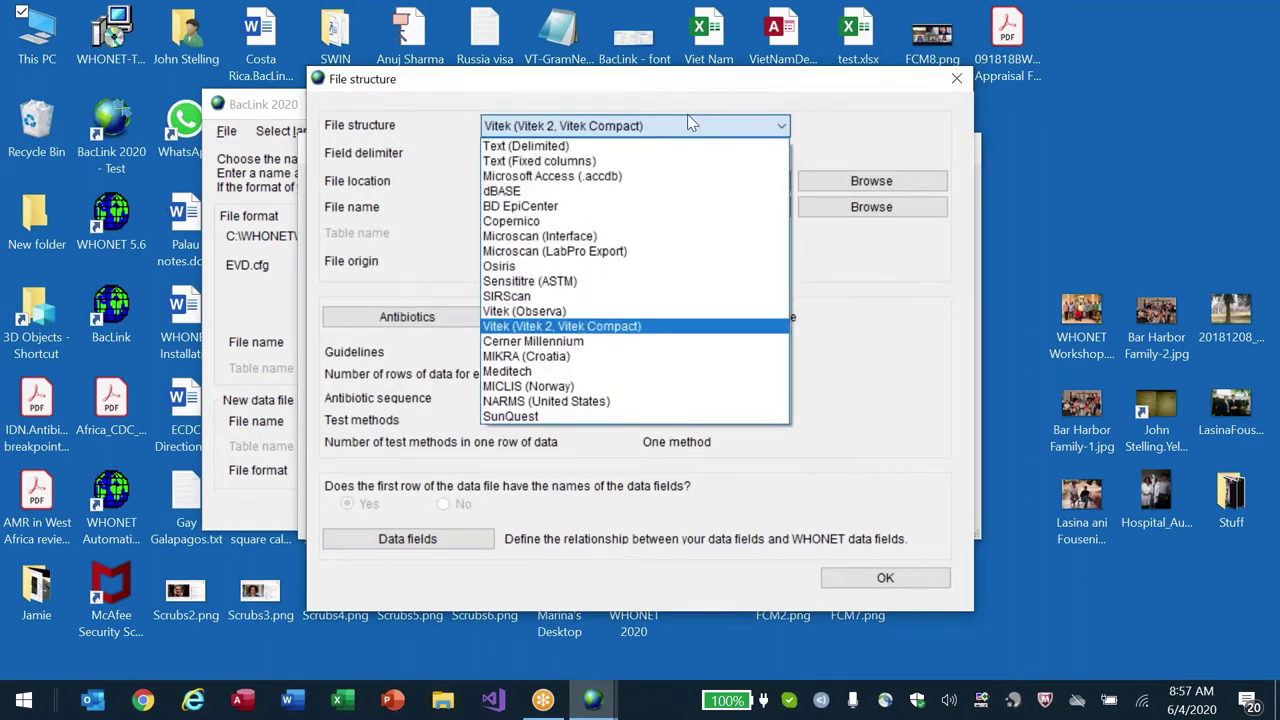
left_click(687, 122)
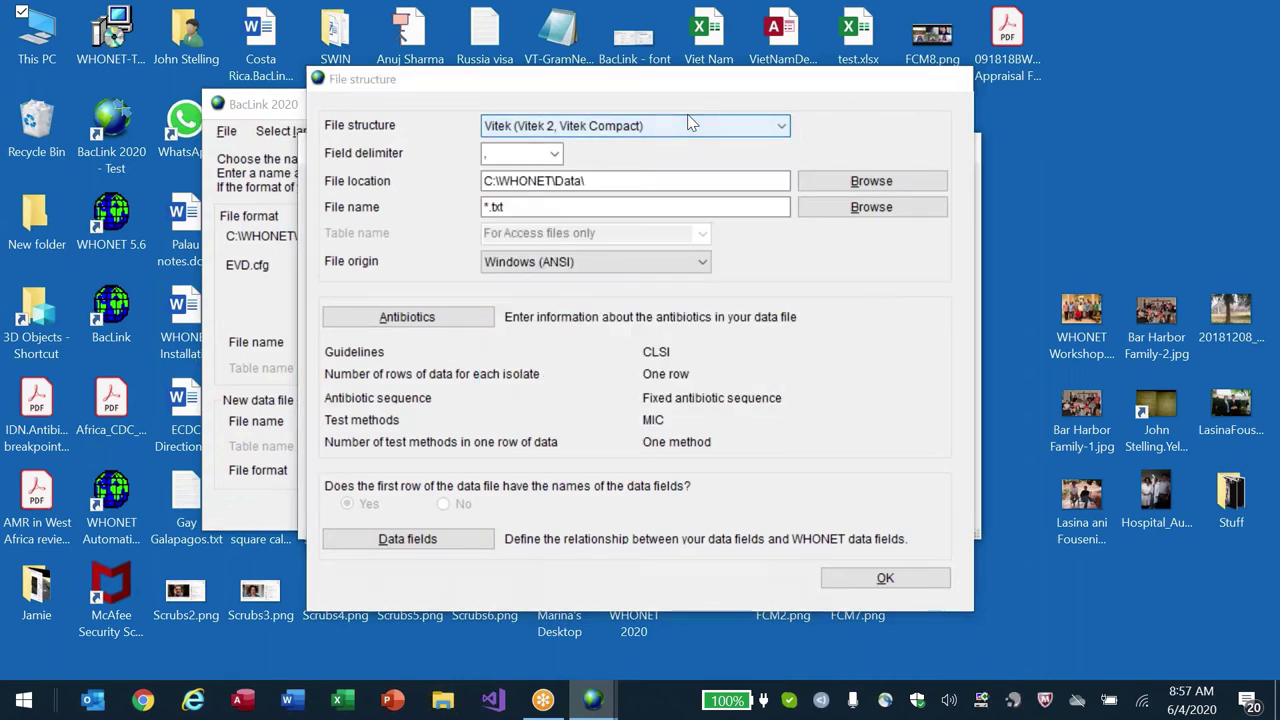
key("Return")
- Save the configuration in the WHONET folder as EVD and close the format's configuration
key("alt+a")
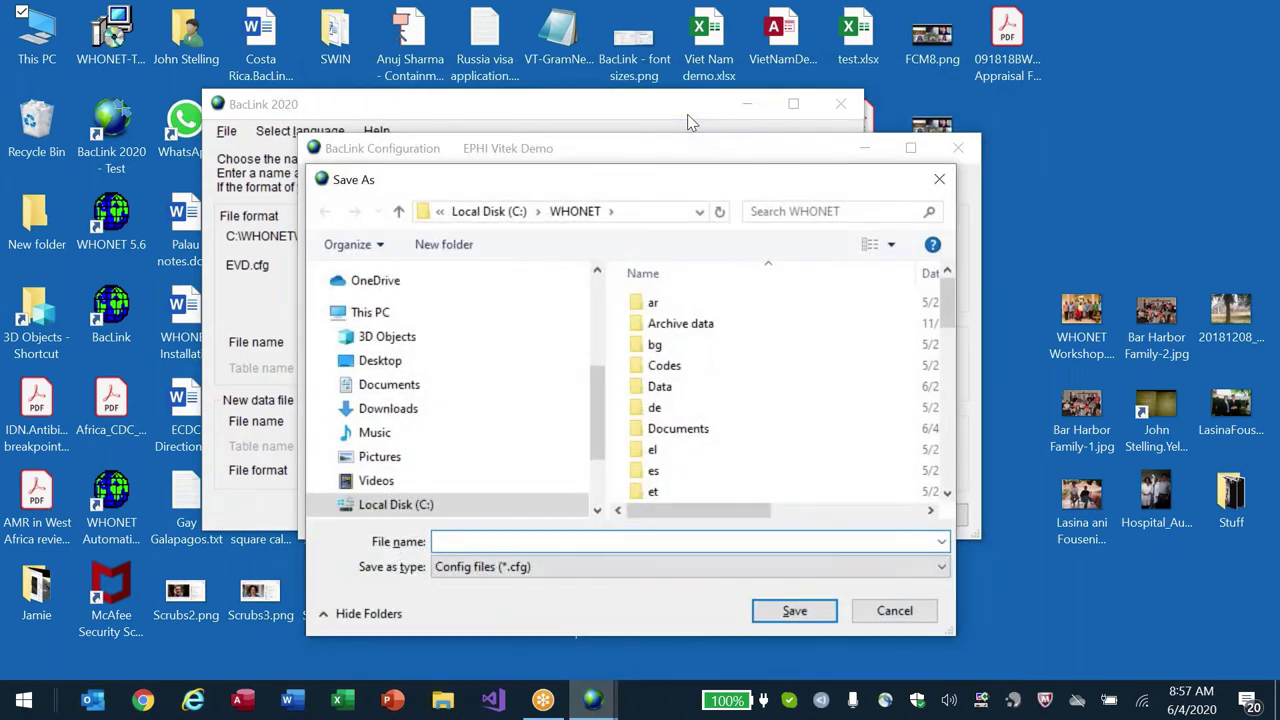
type("E")
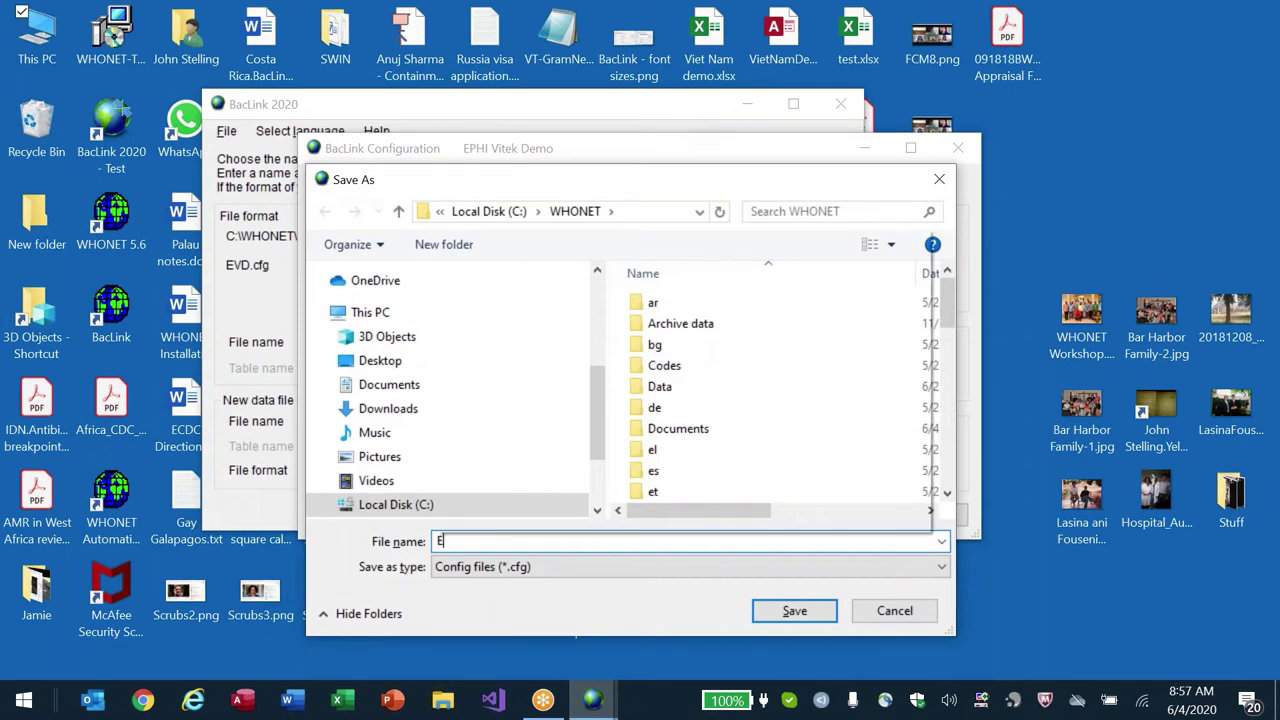
type("PHI Vitek Dem")
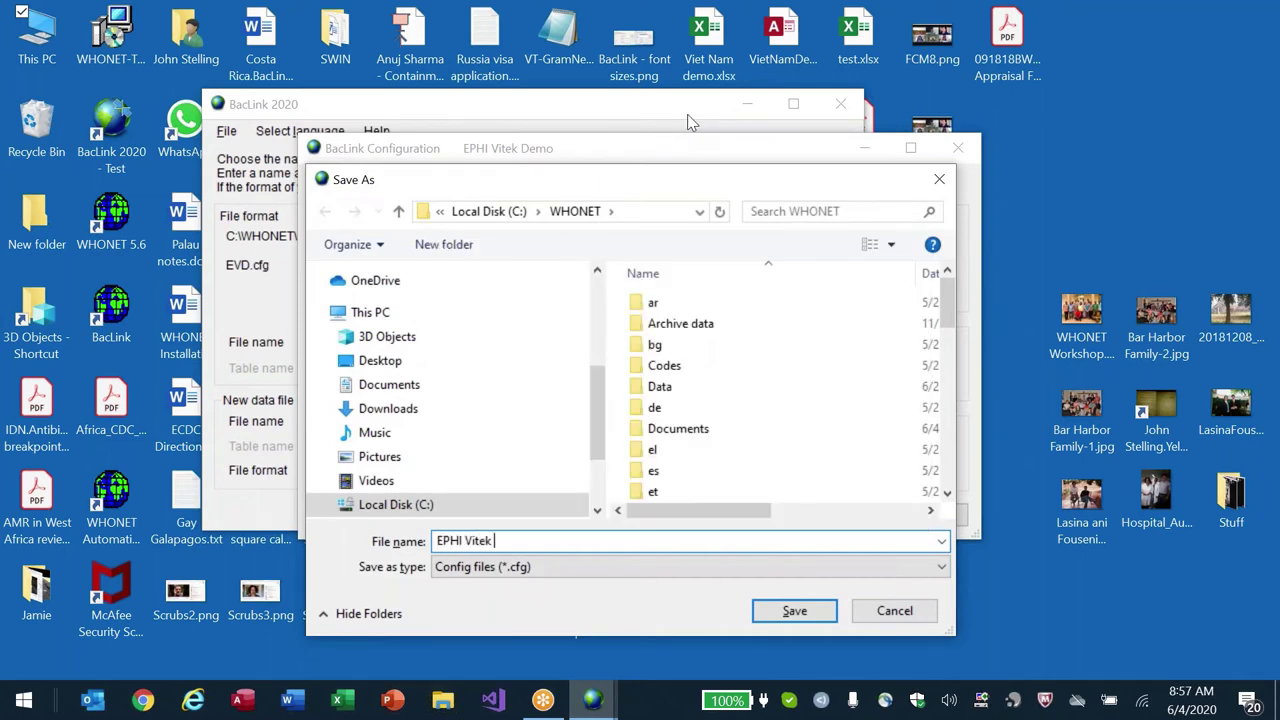
key("BackSpace")
key("BackSpace")
key("BackSpace")
key("BackSpace")
key("BackSpace")
key("BackSpace")
key("BackSpace")
key("BackSpace")
key("BackSpace")
key("BackSpace")
key("BackSpace")
key("BackSpace")
key("BackSpace")
key("BackSpace")
type("EVD")
key("Return")
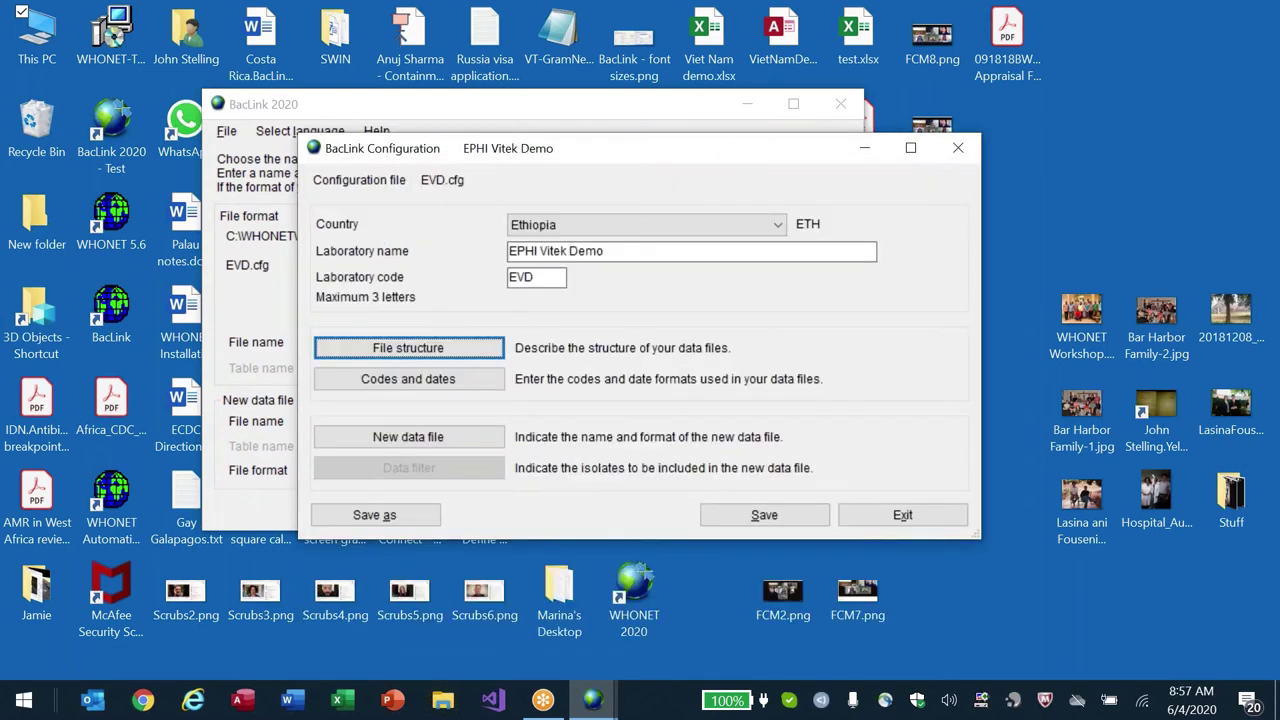
key("Escape")
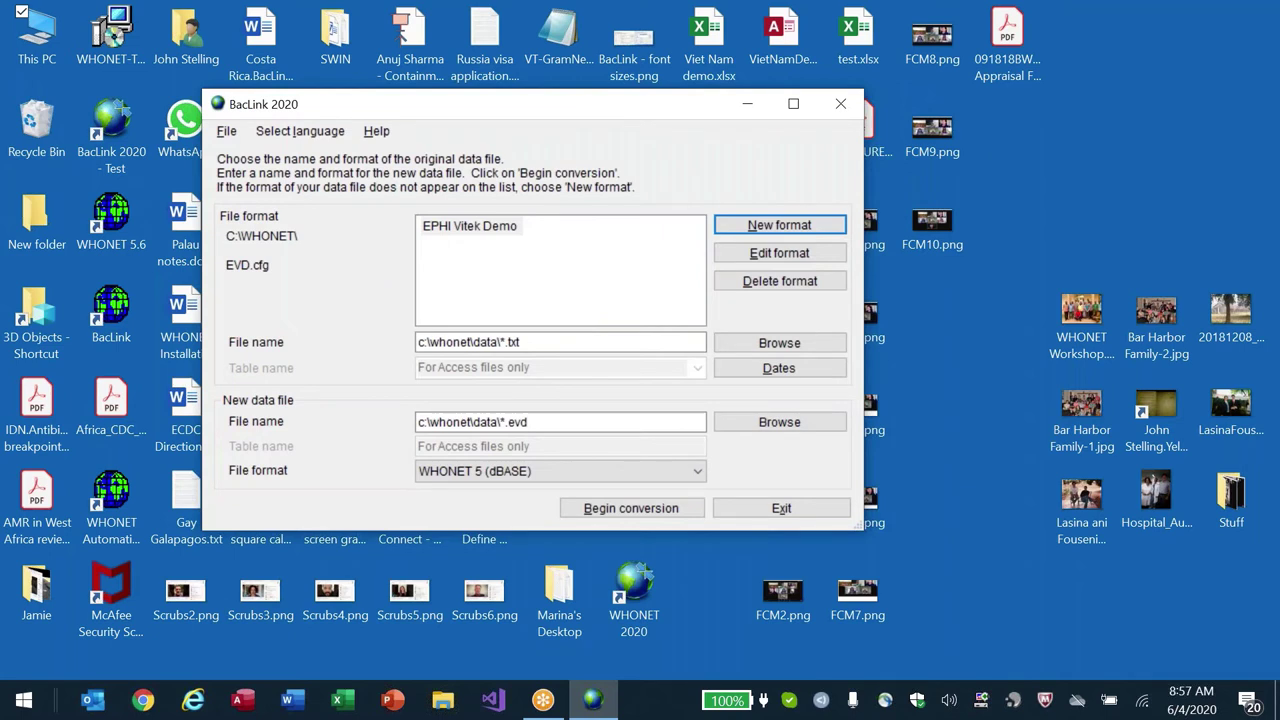
- Delete the EPHI Vitek Demo format from the list of file formats
left_click(457, 236)
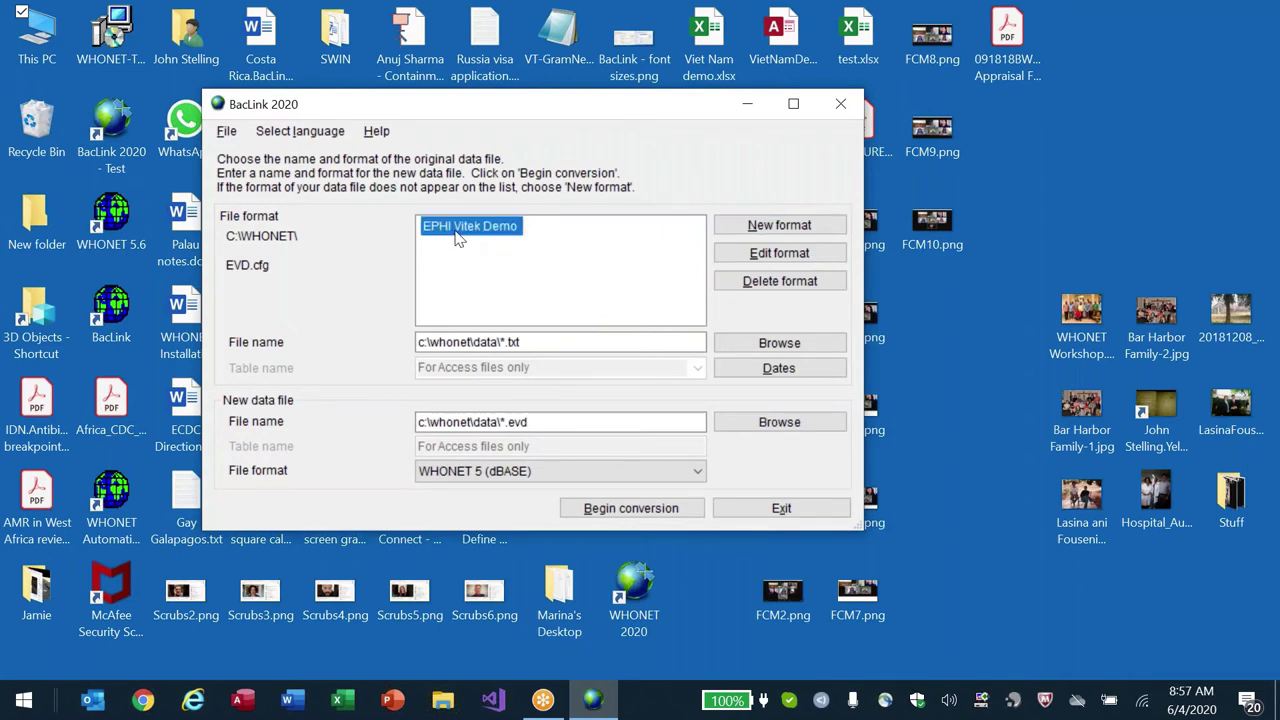
left_click(779, 281)
left_click(730, 420)
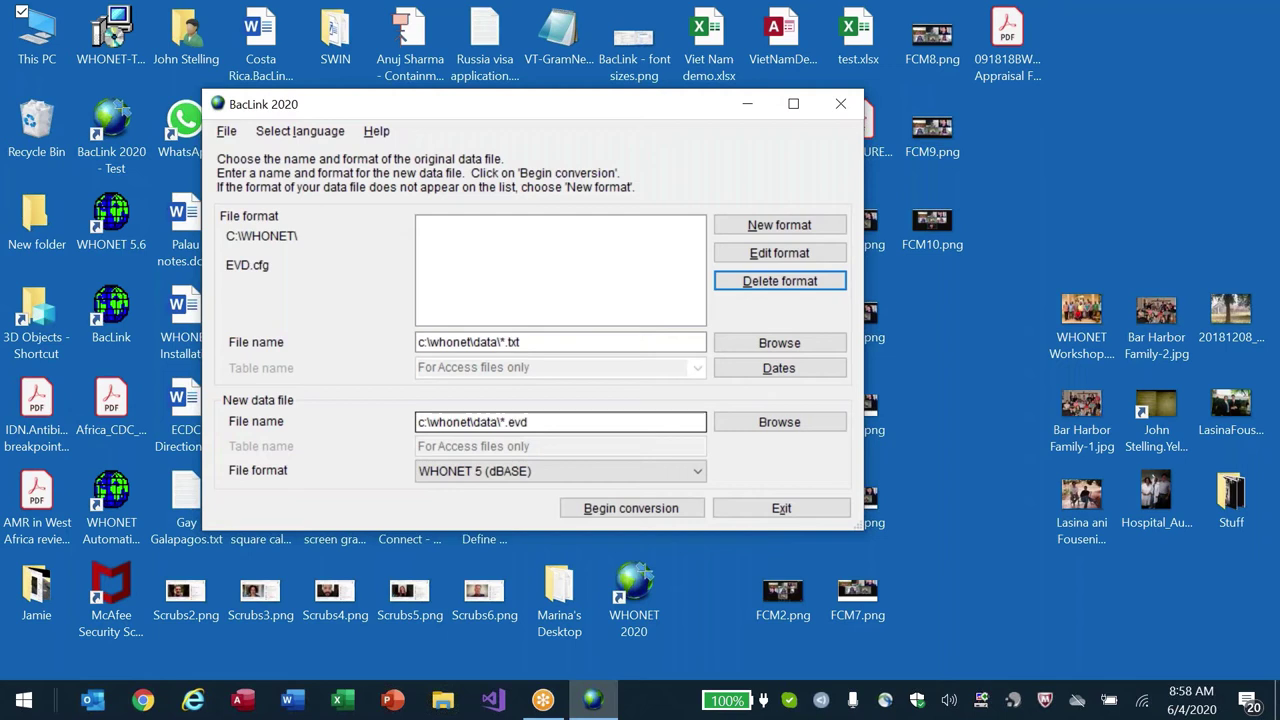
- Start a fresh format for Ethiopia, naming the laboratory EPHI Vitek Demo with laboratory code EVD
key("alt+n")
type("EPHI Vitek Demo")
key("Tab")
type("EVD")
key("Tab")
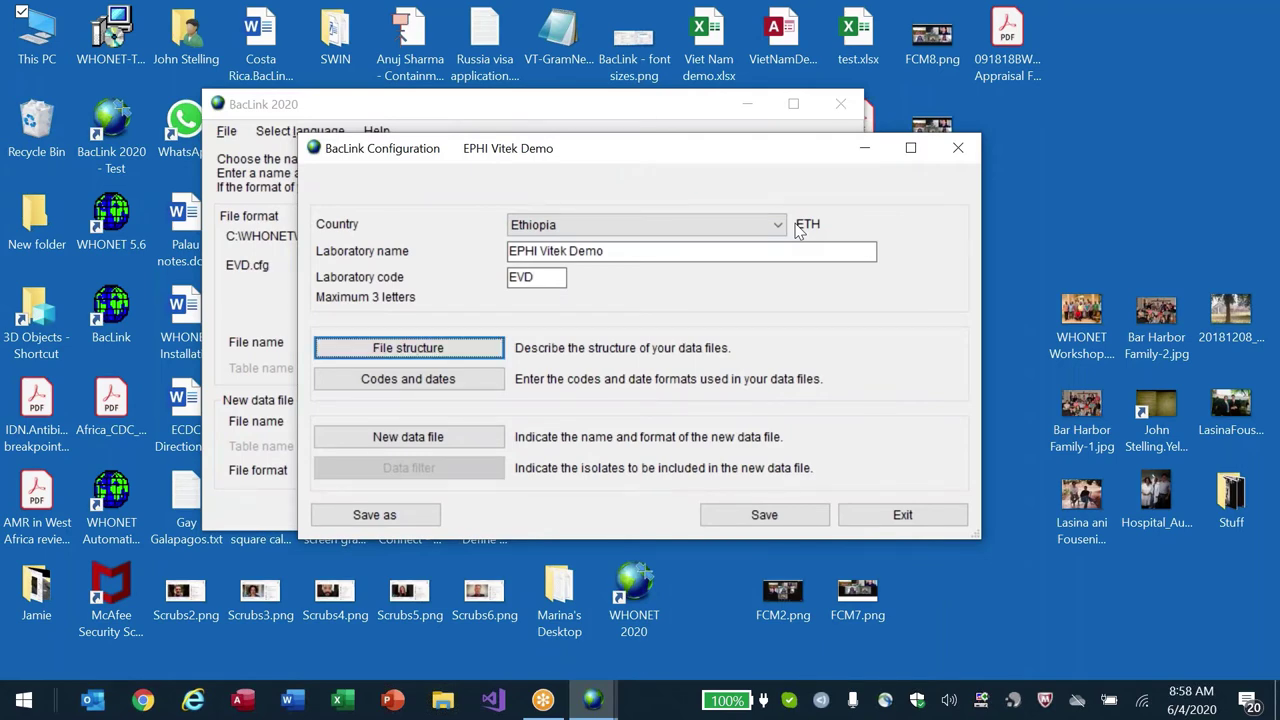
- Choose Vitek (Vitek 2, Vitek Compact) as the file structure of the EPHI Vitek Demo format
key("Return")
left_click(623, 122)
key("v")
key("Down")
key("Return")
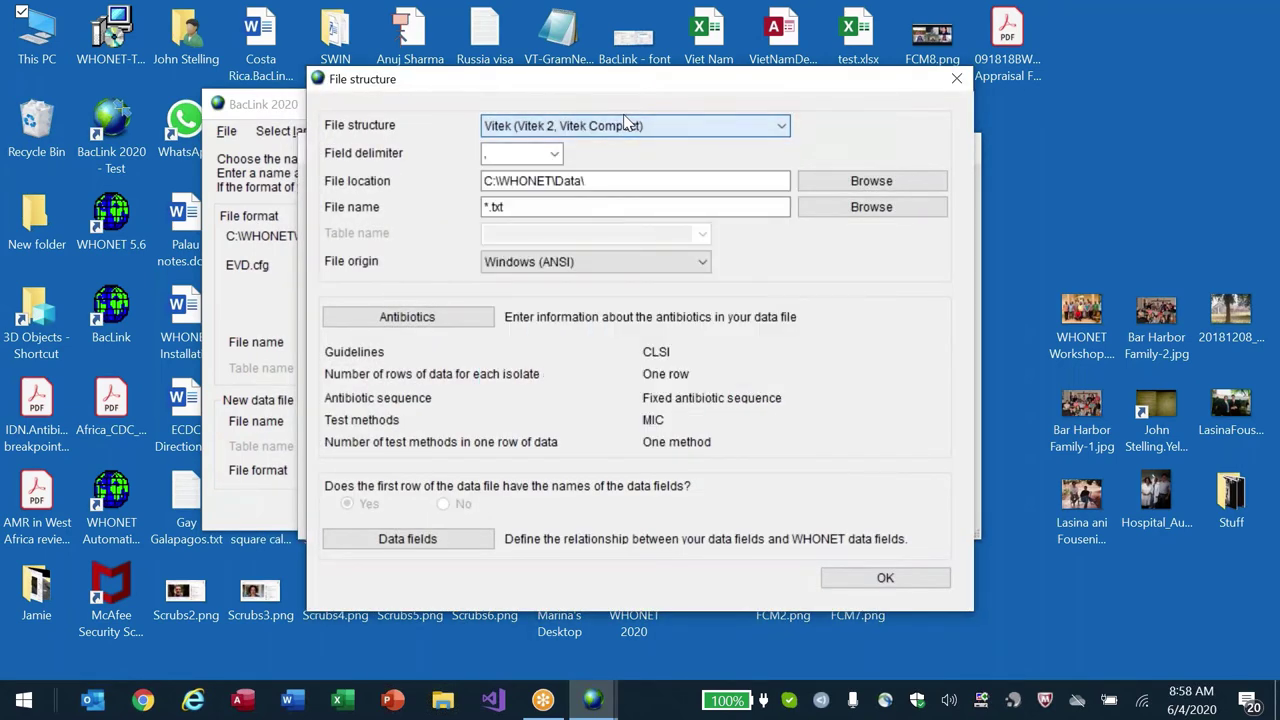
left_click(885, 578)
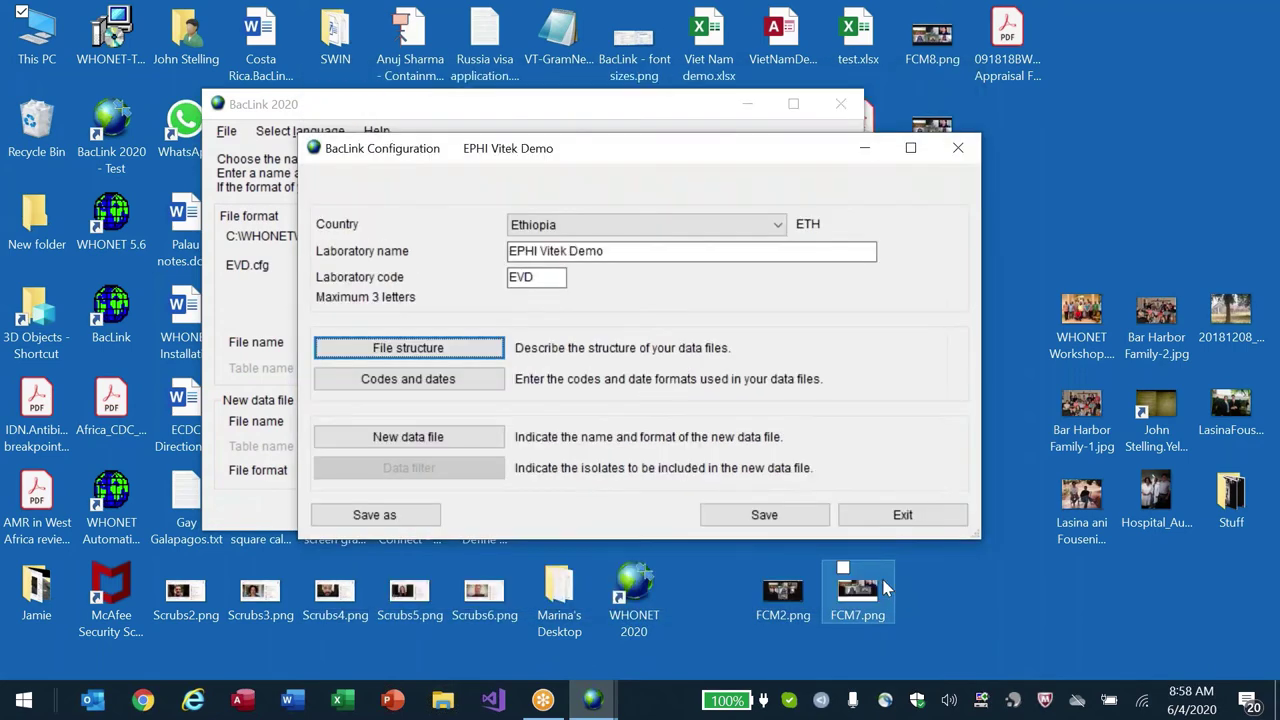
- Save the configuration in the WHONET folder as EPHI Vitek Demo and exit the format's configuration
left_click(765, 515)
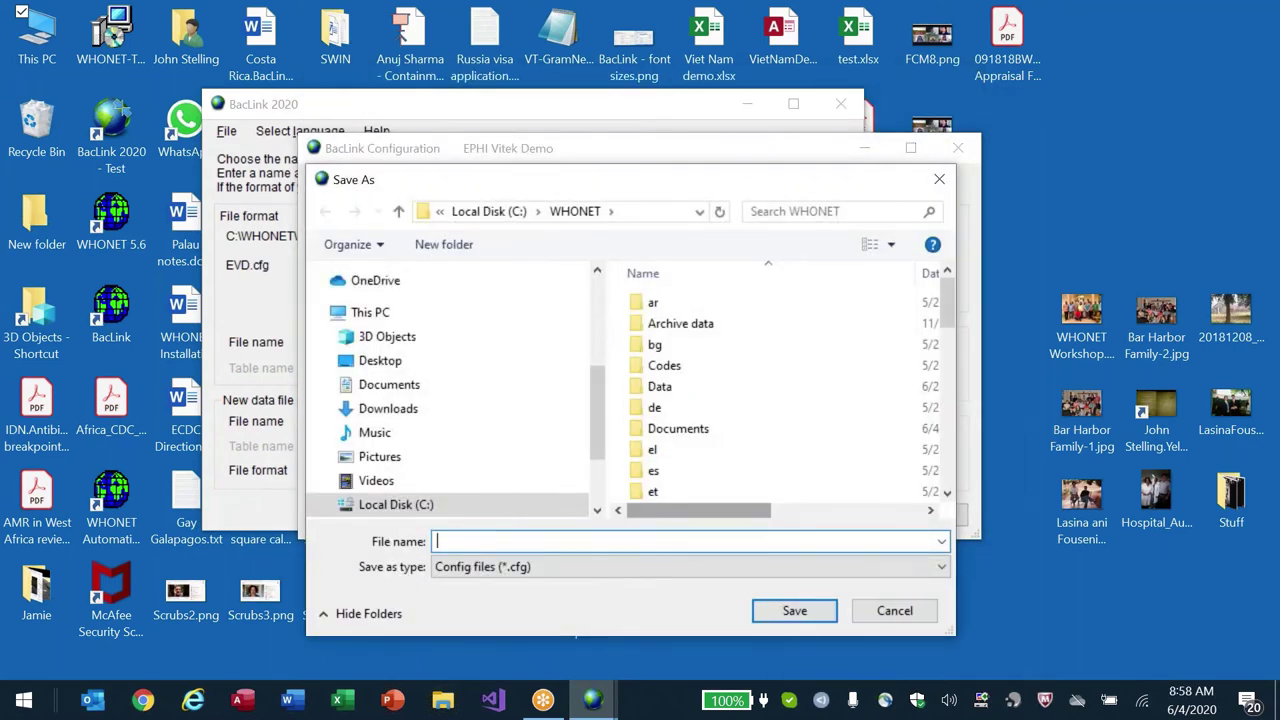
type("EPHI Vitek D")
key("BackSpace")
type("Demo")
key("BackSpace")
key("BackSpace")
type("mo")
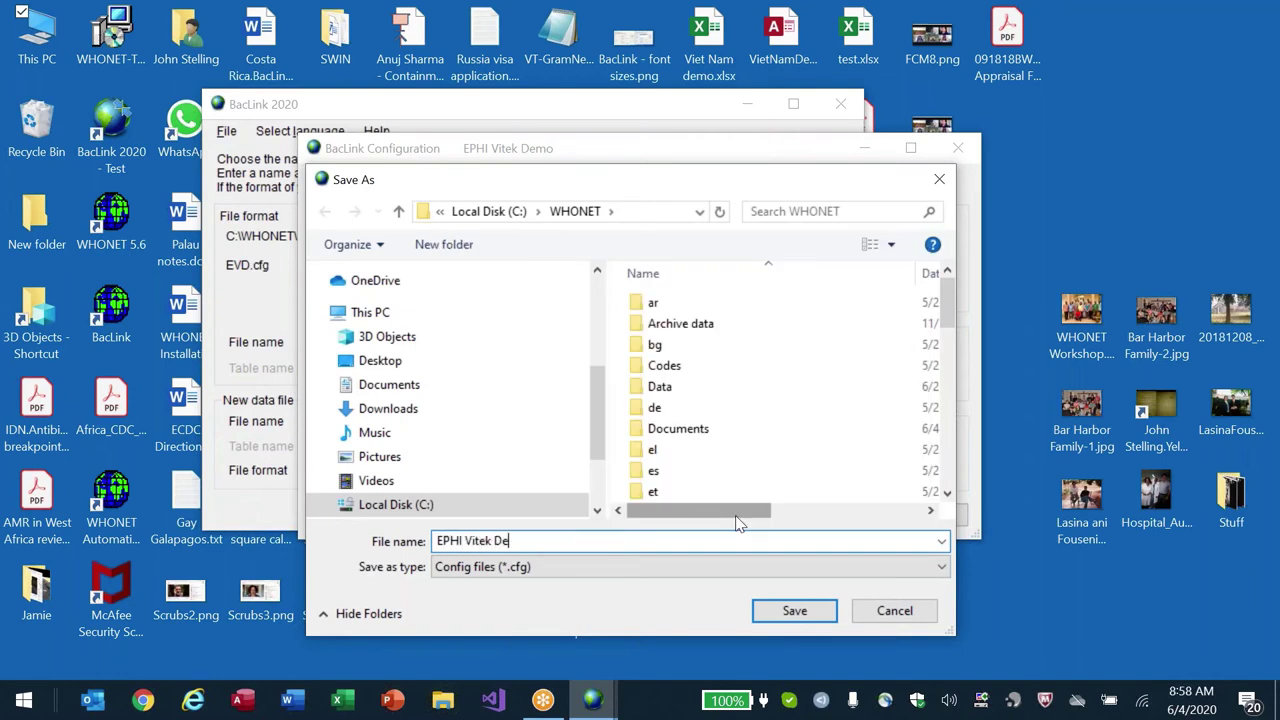
type("mo")
key("Return")
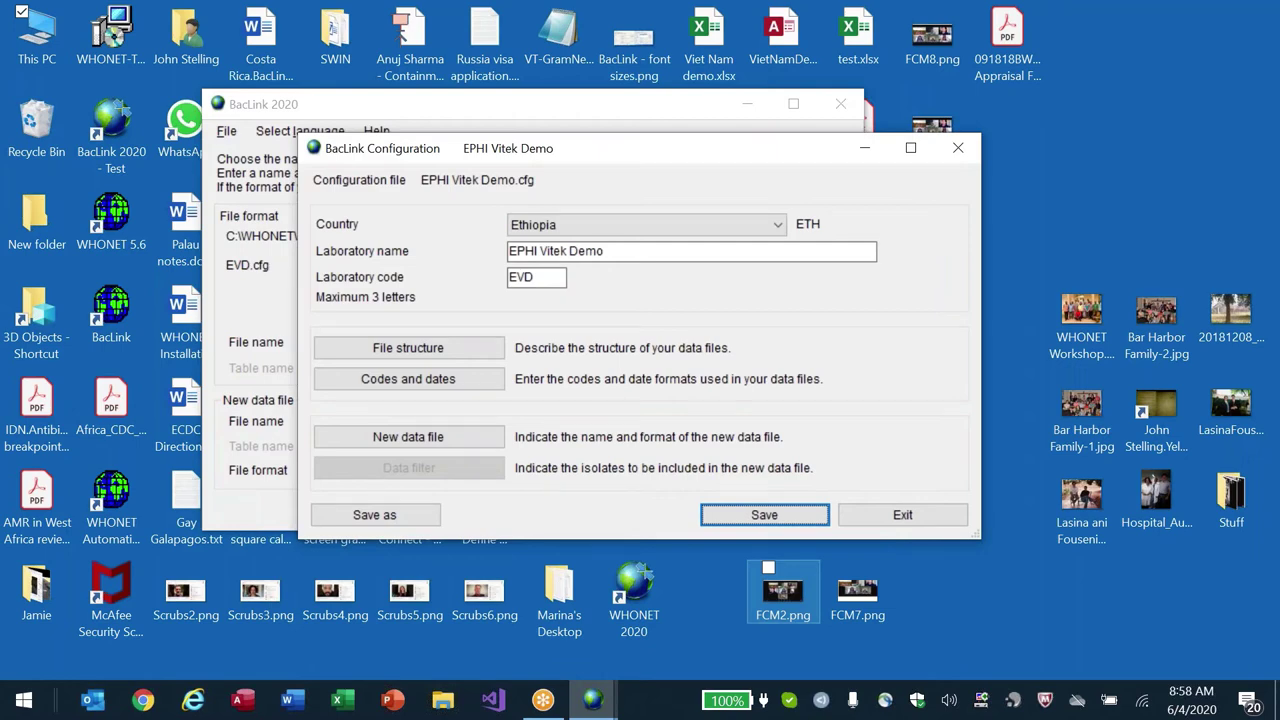
left_click(903, 514)
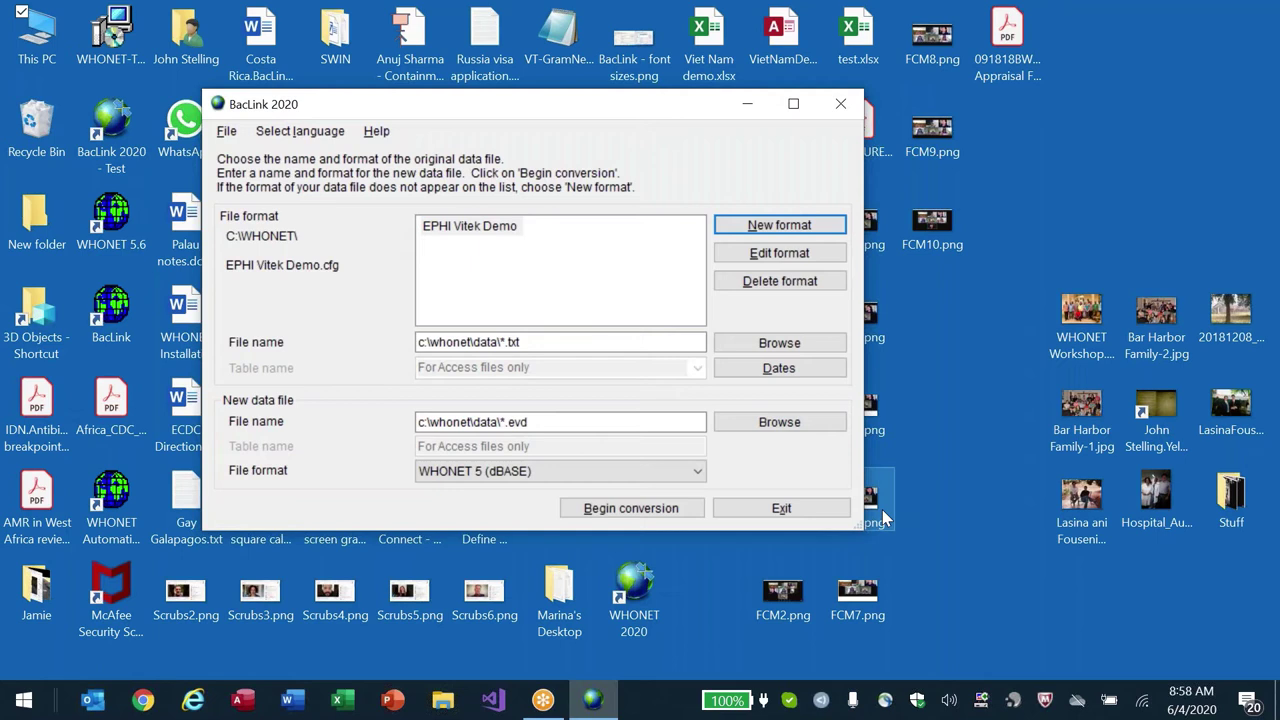
- Try to edit the EPHI Vitek Demo format, and restart BacLink
left_click(783, 254)
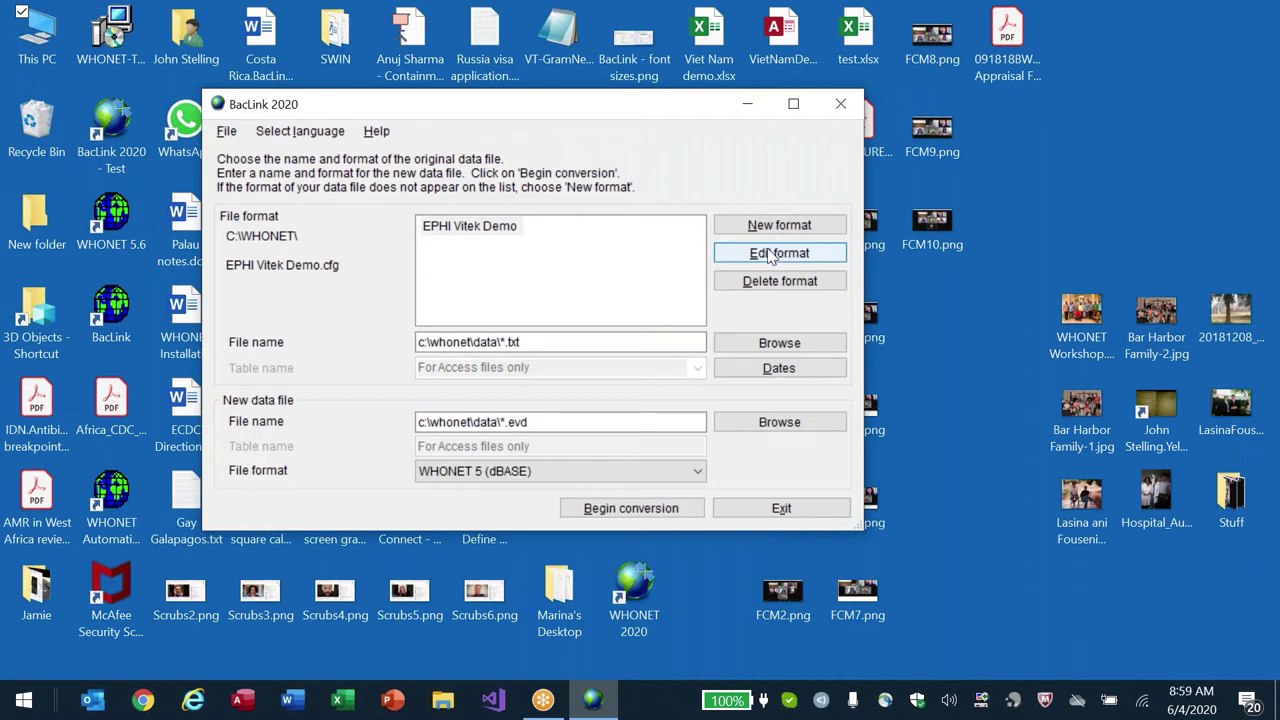
left_click(770, 254)
key("alt+Tab")
key("alt+Tab")
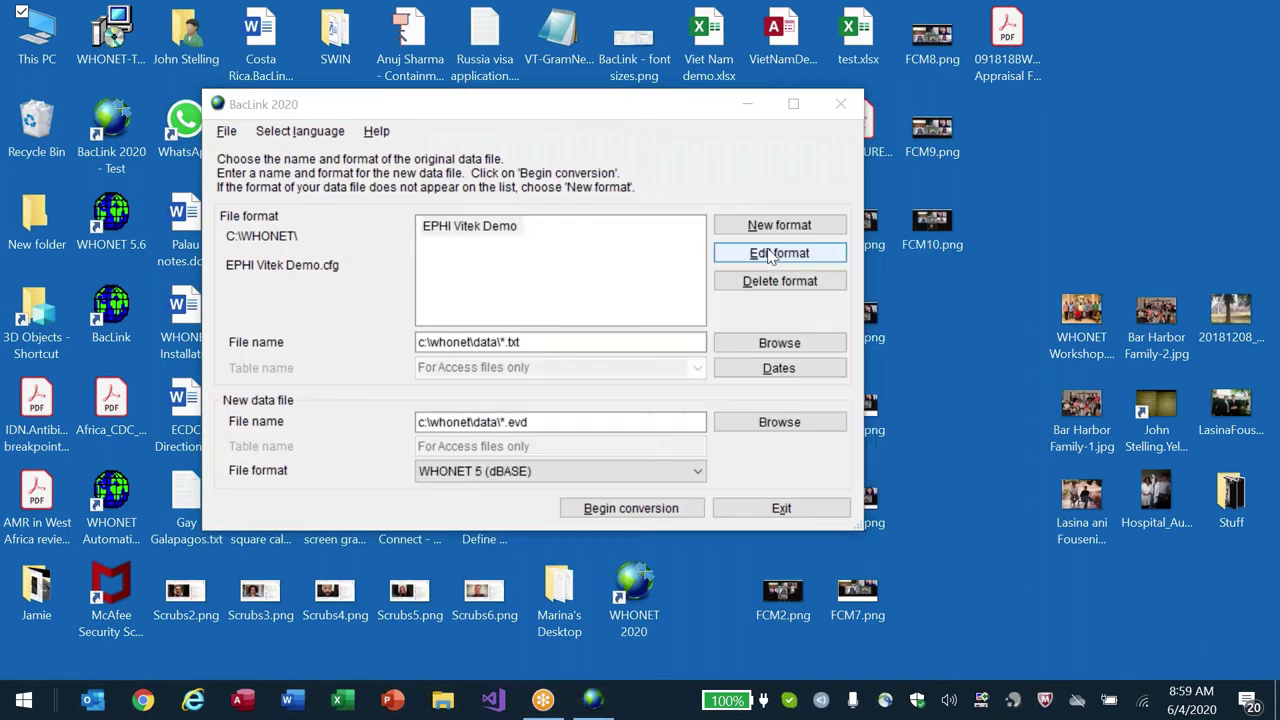
left_click(801, 508)
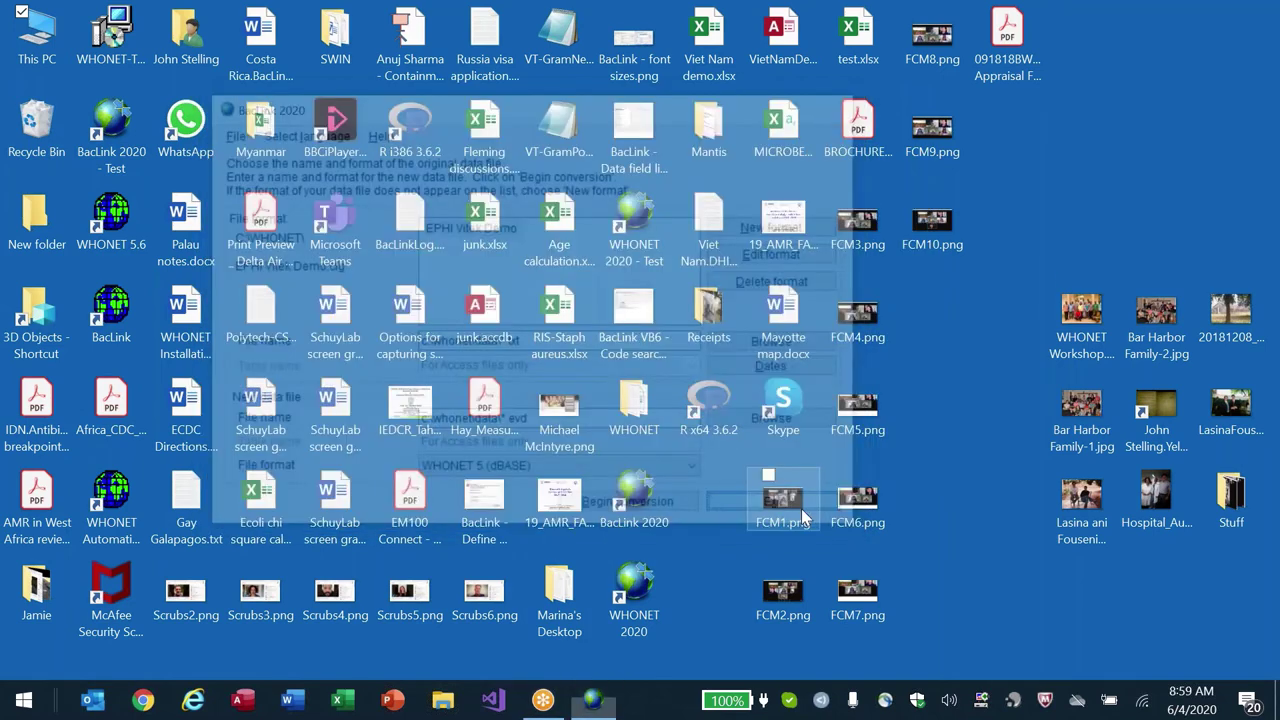
left_click(640, 487)
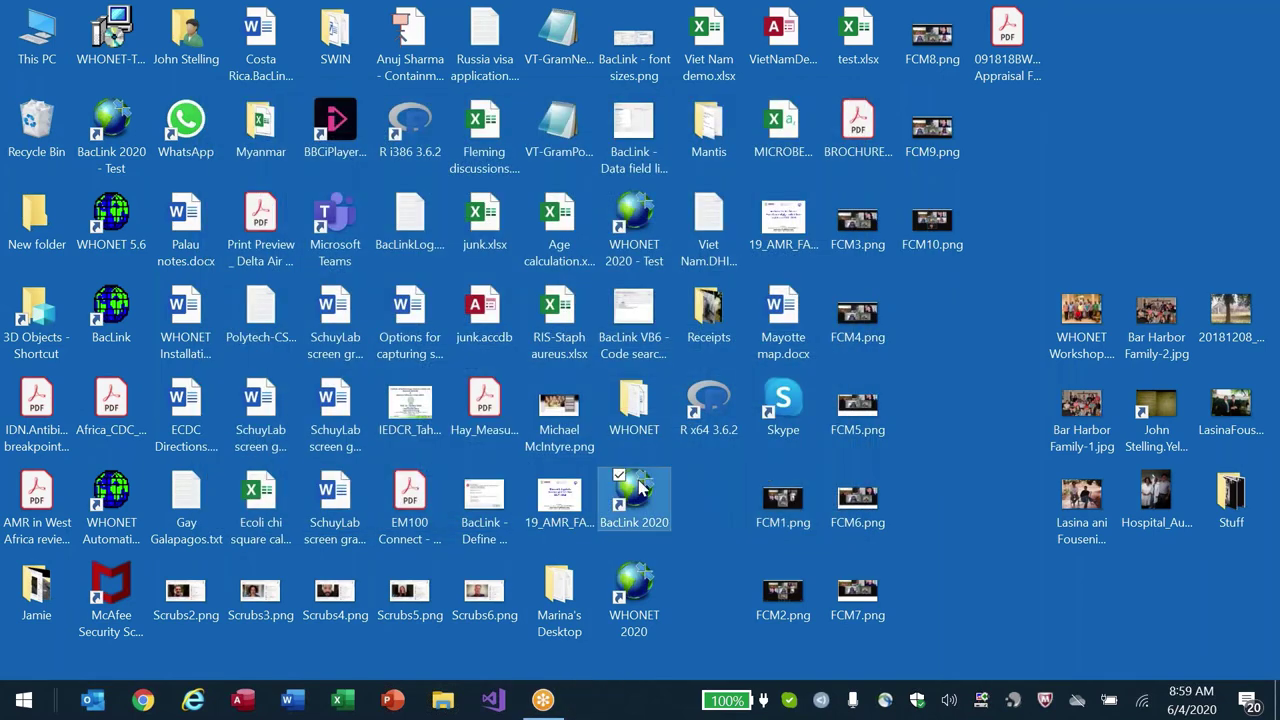
double_click(640, 487)
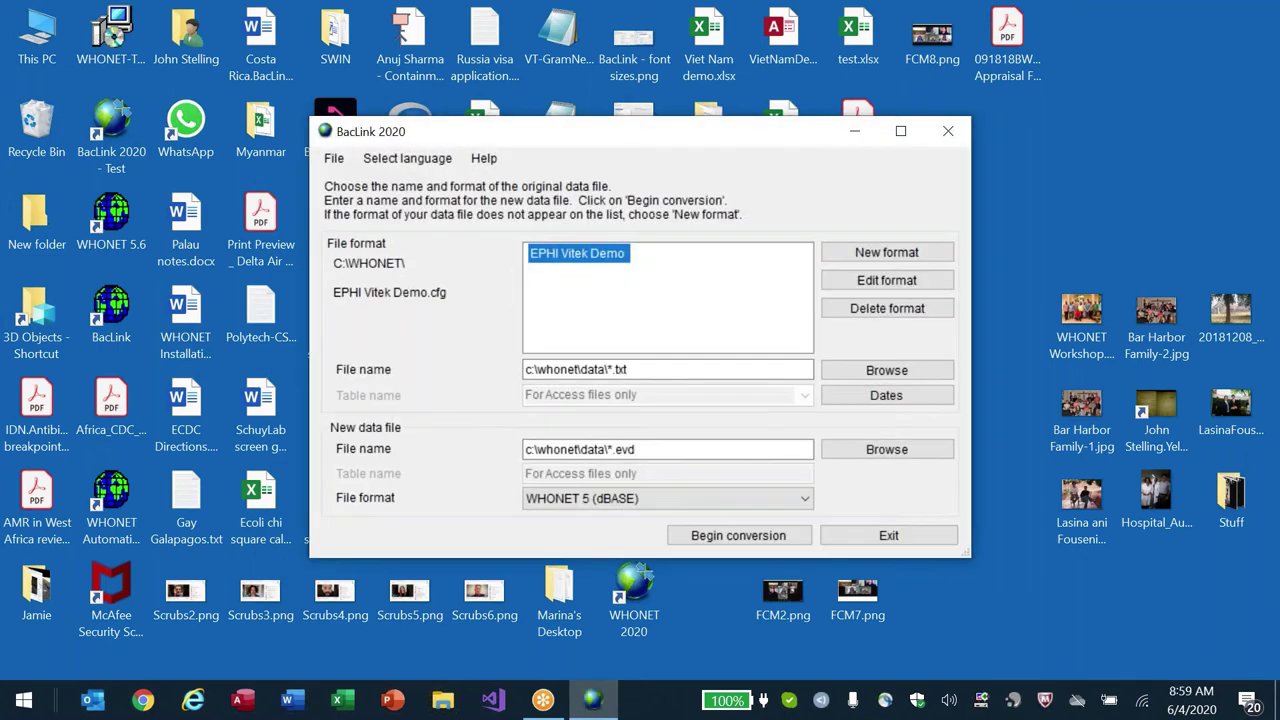
- Examine how the EPHI Vitek Demo format's file structure maps its data fields, including specimen number, specimen date and organism, and return to the format list
left_click(862, 283)
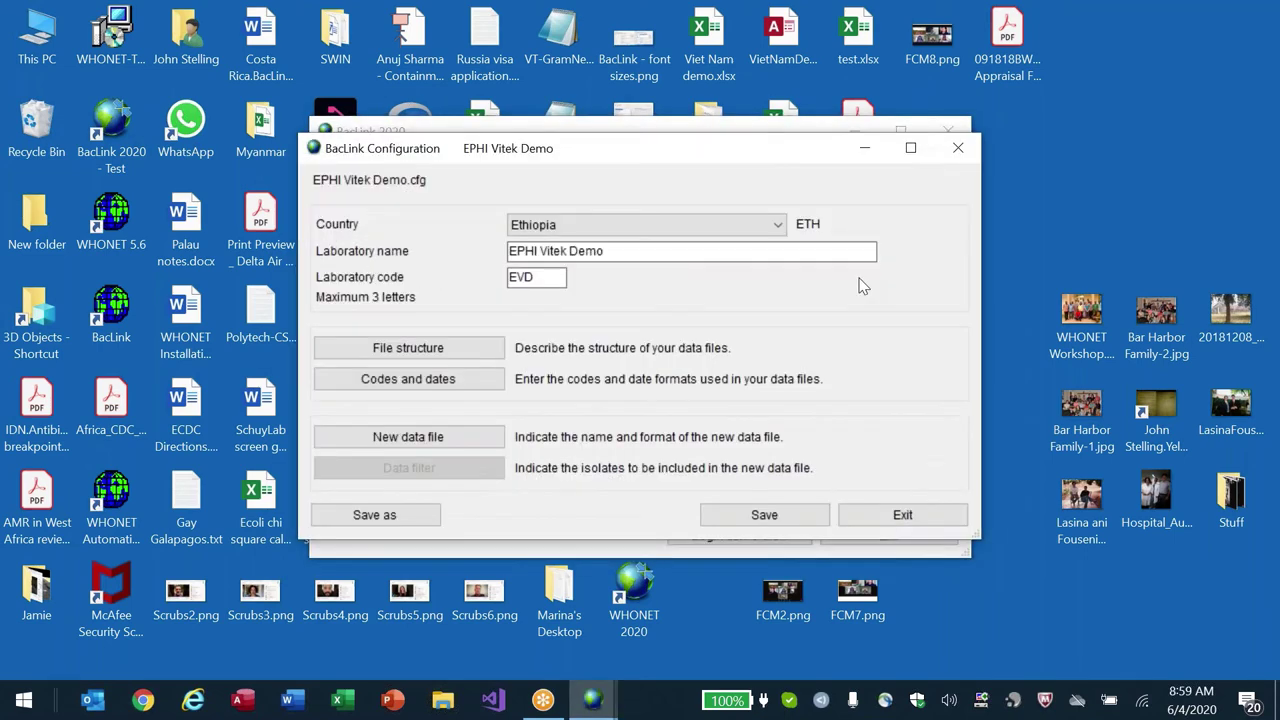
left_click(410, 348)
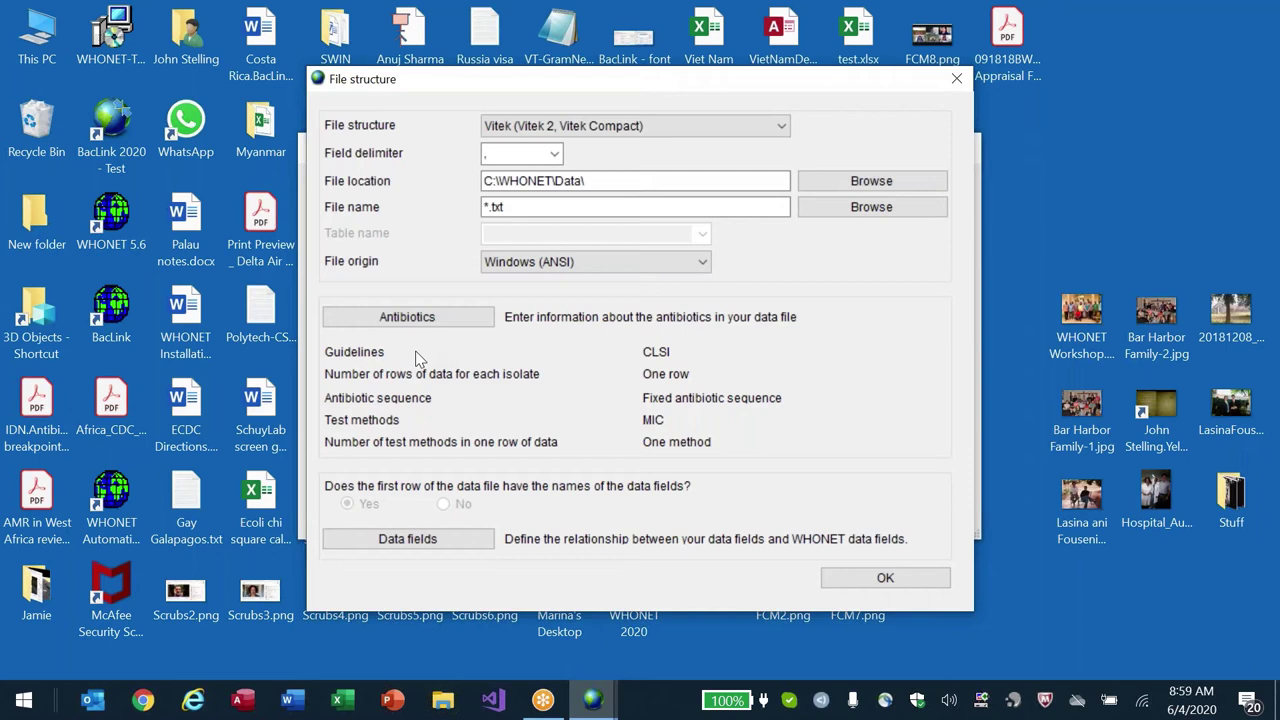
left_click(409, 547)
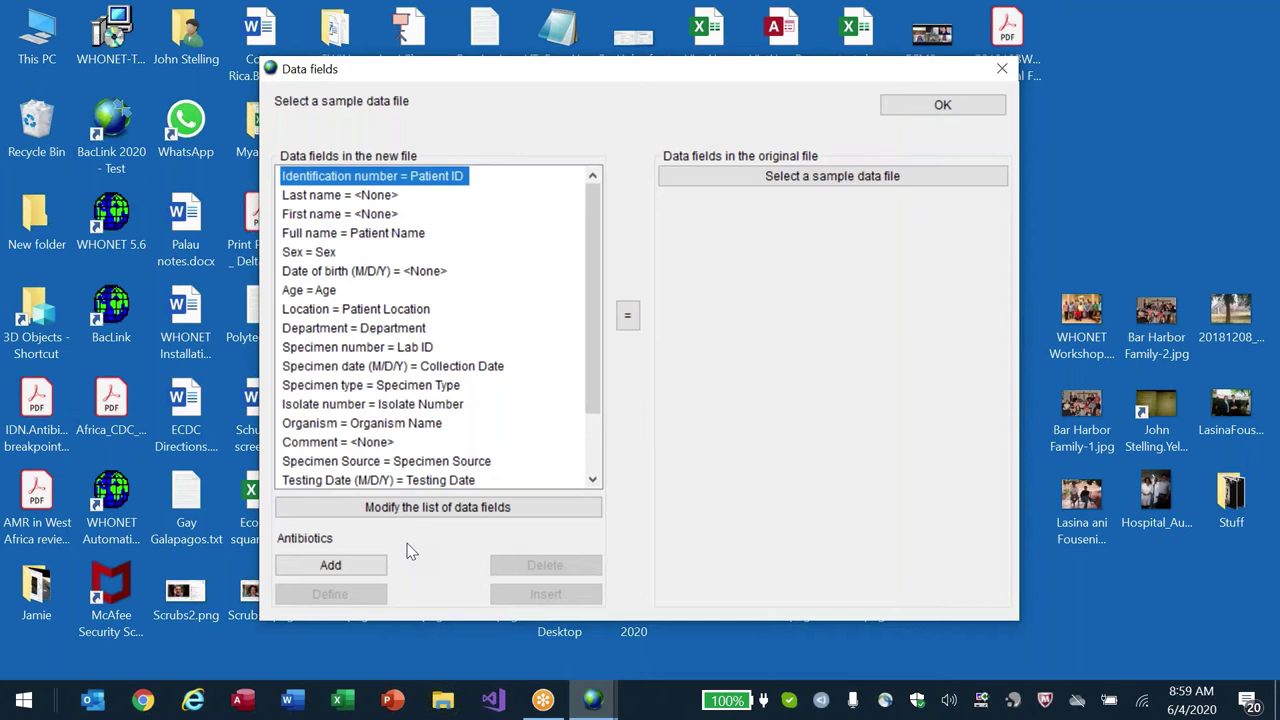
left_click(333, 350)
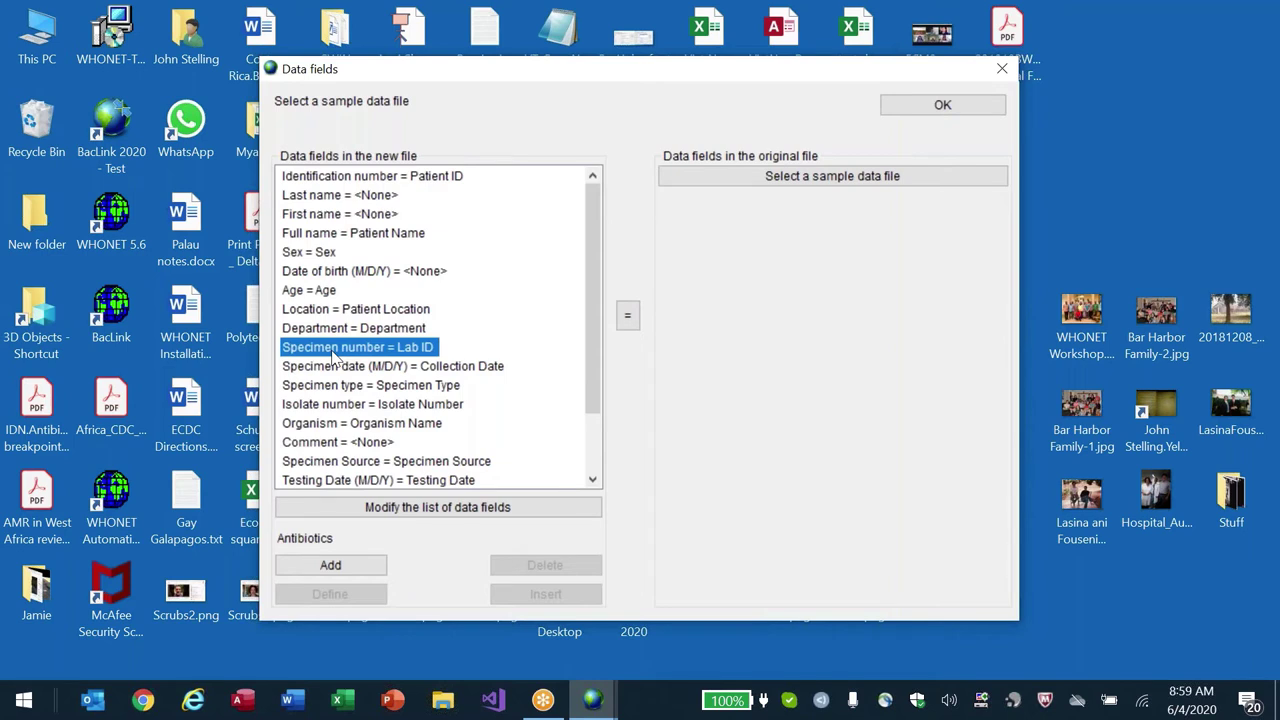
left_click(341, 368)
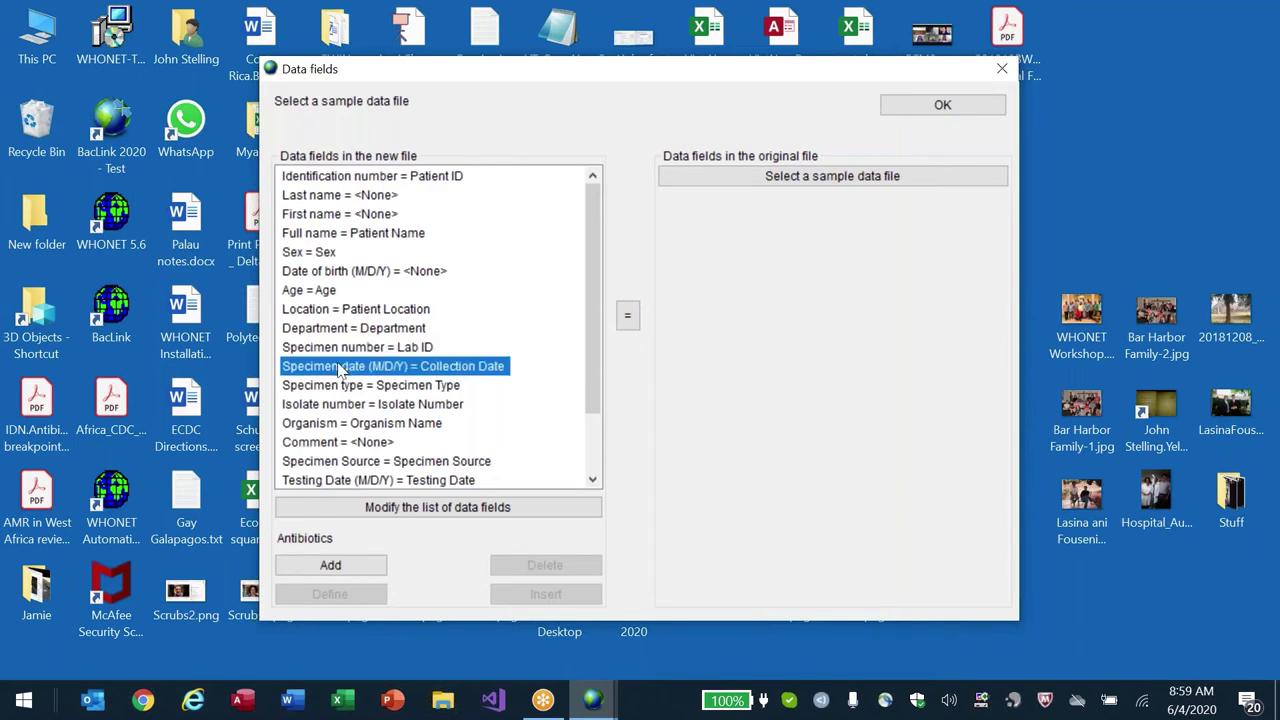
left_click(331, 424)
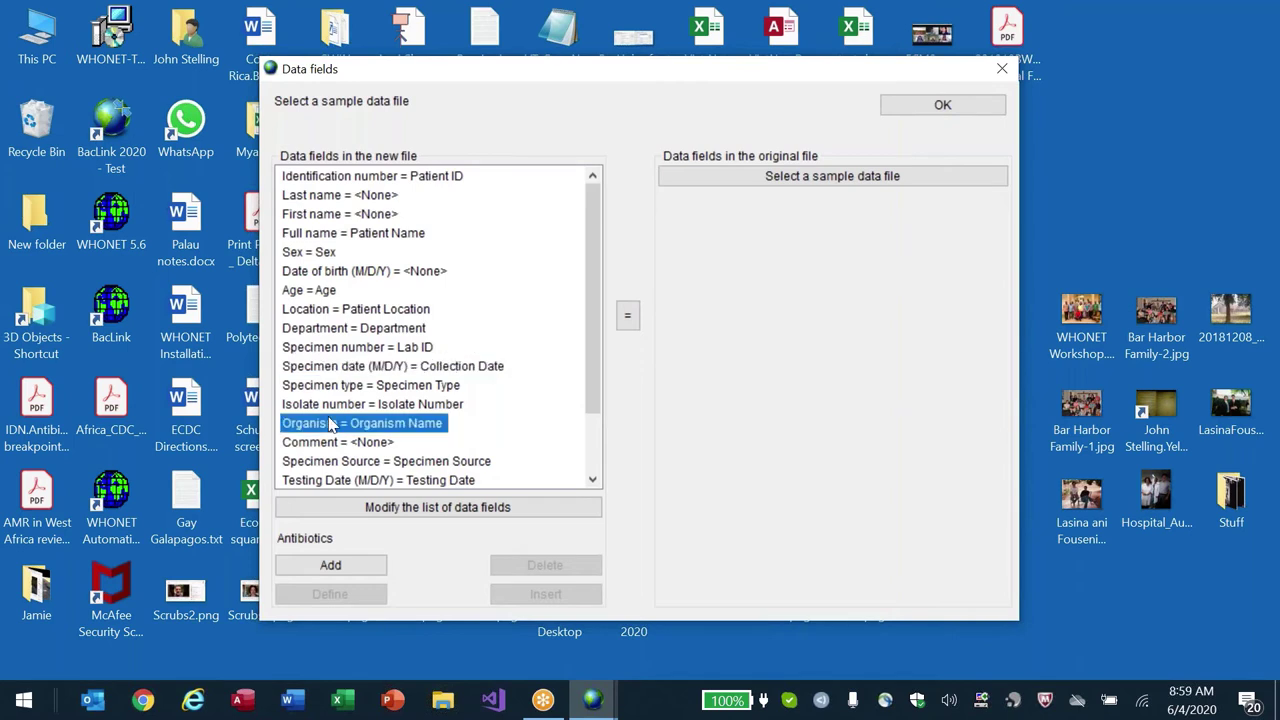
key("Tab")
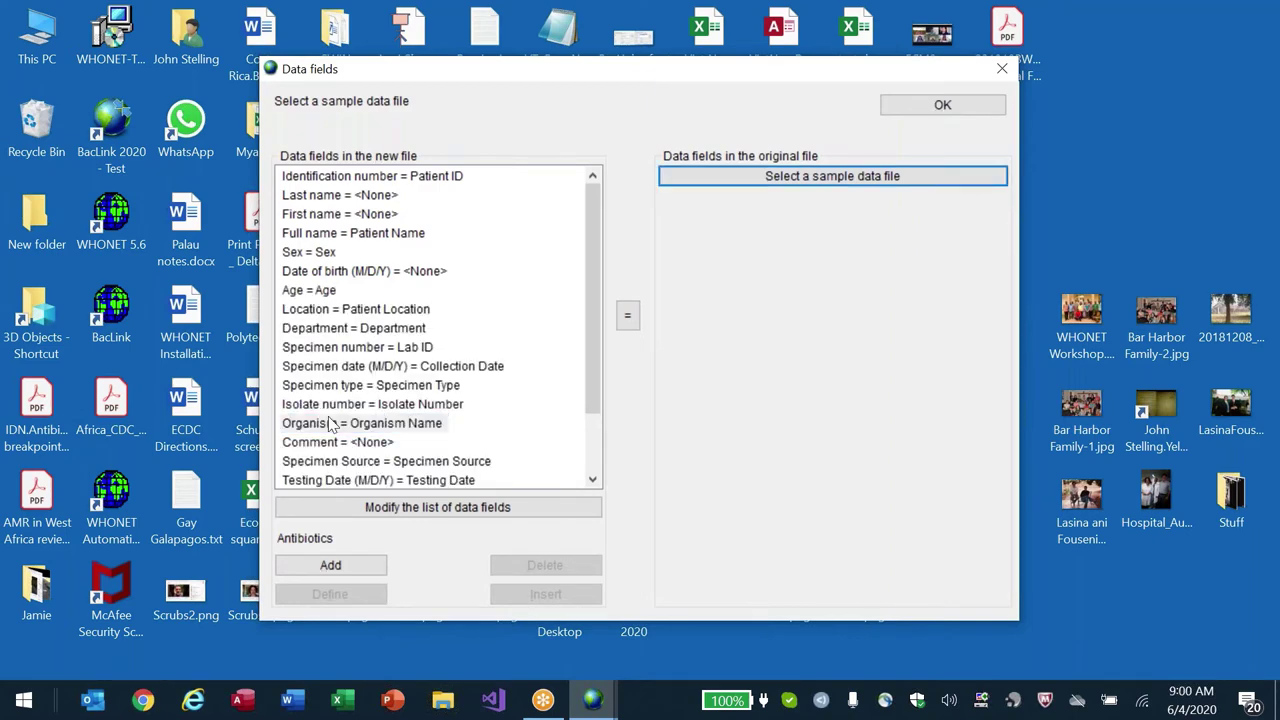
key("Escape")
key("Escape")
key("Escape")
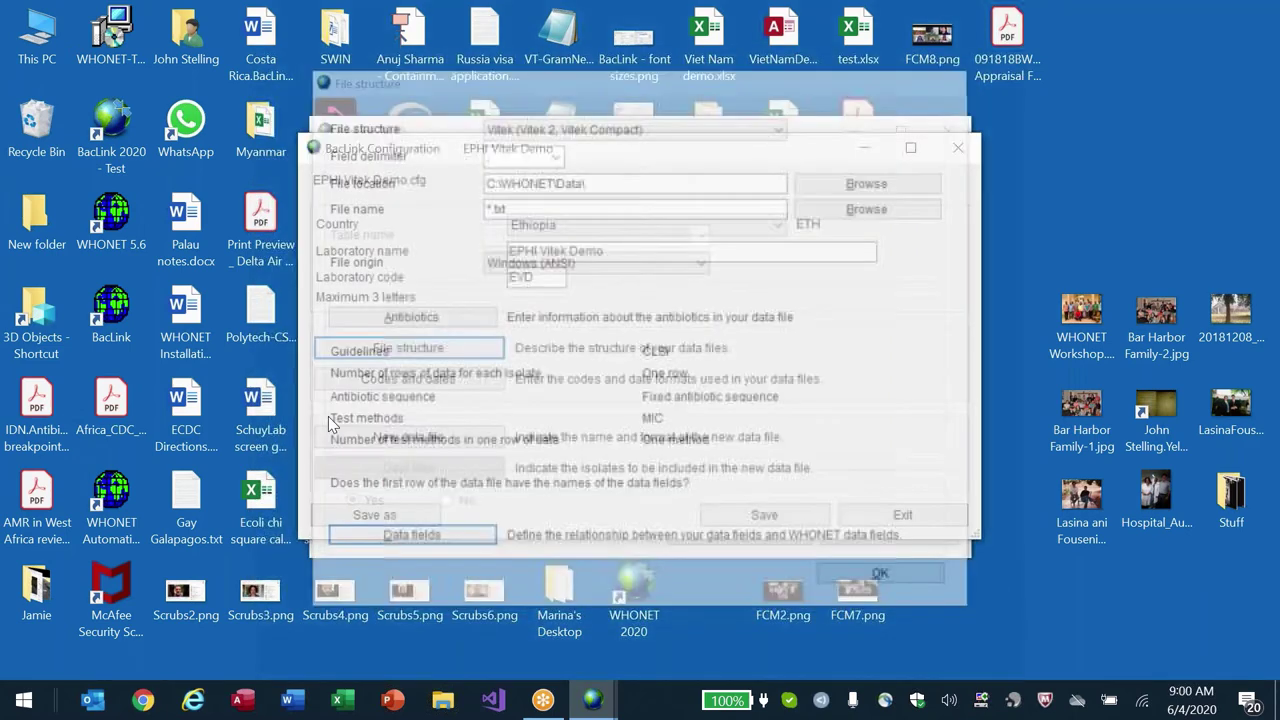
key("Return")
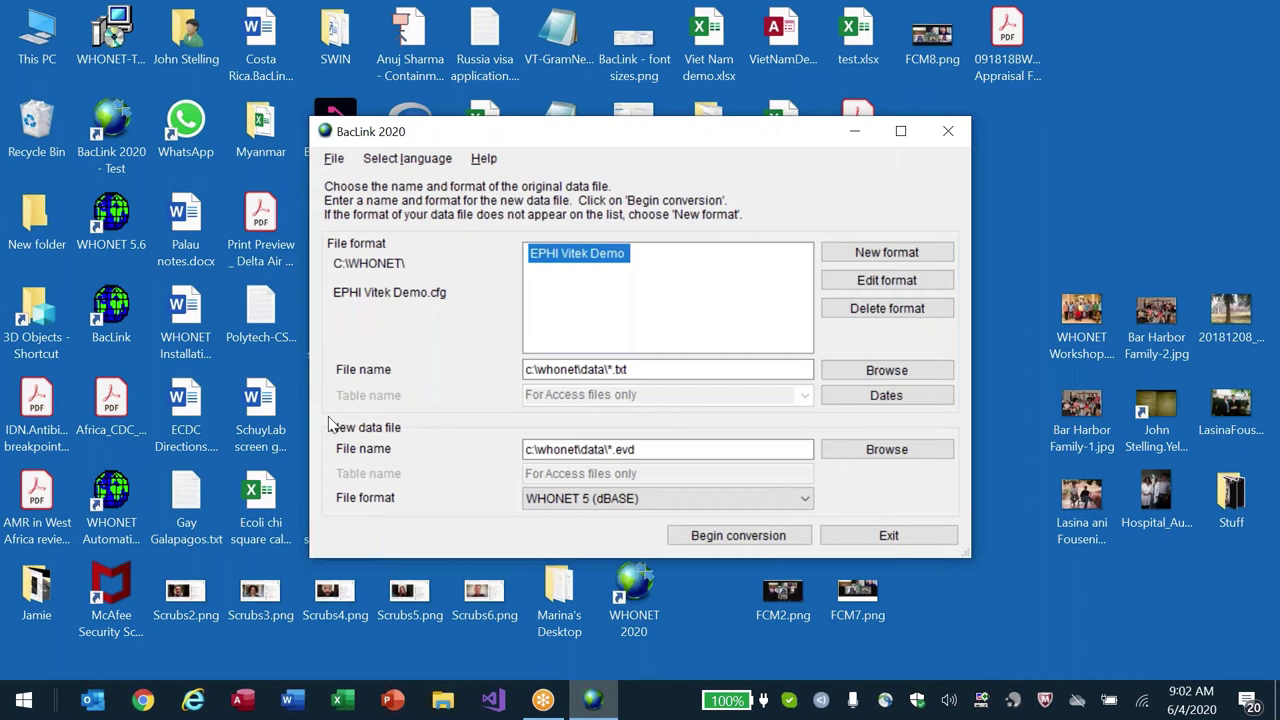
- Choose Vitek2-demo-data.txt from the WHONET Data folder as the original data file
key("Tab")
key("Tab")
key("Tab")
key("Tab")
key("Tab")
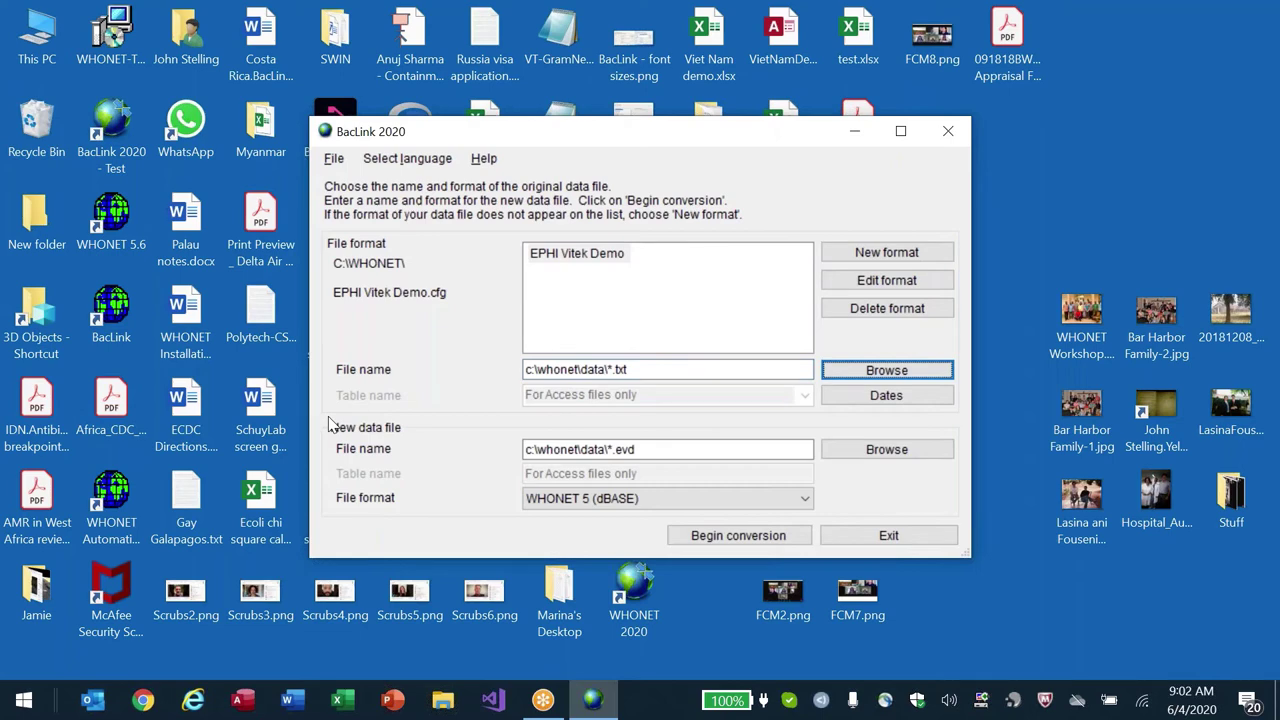
key("Return")
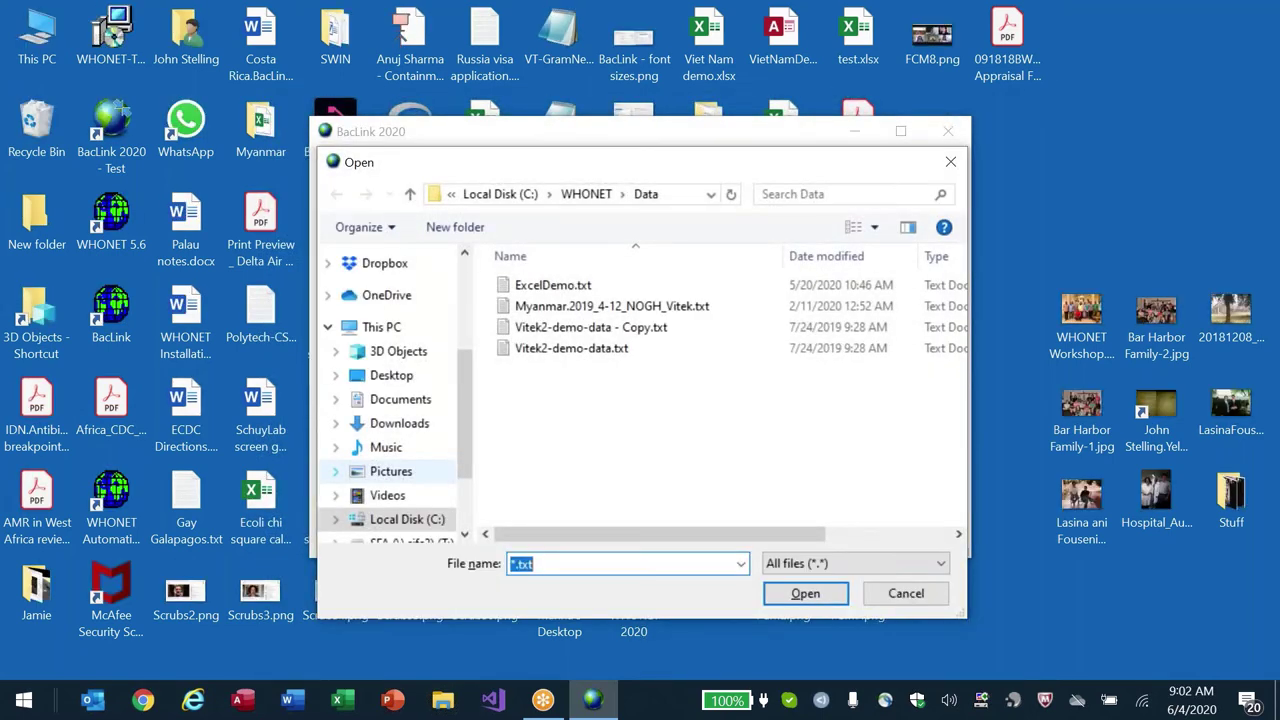
left_click(543, 350)
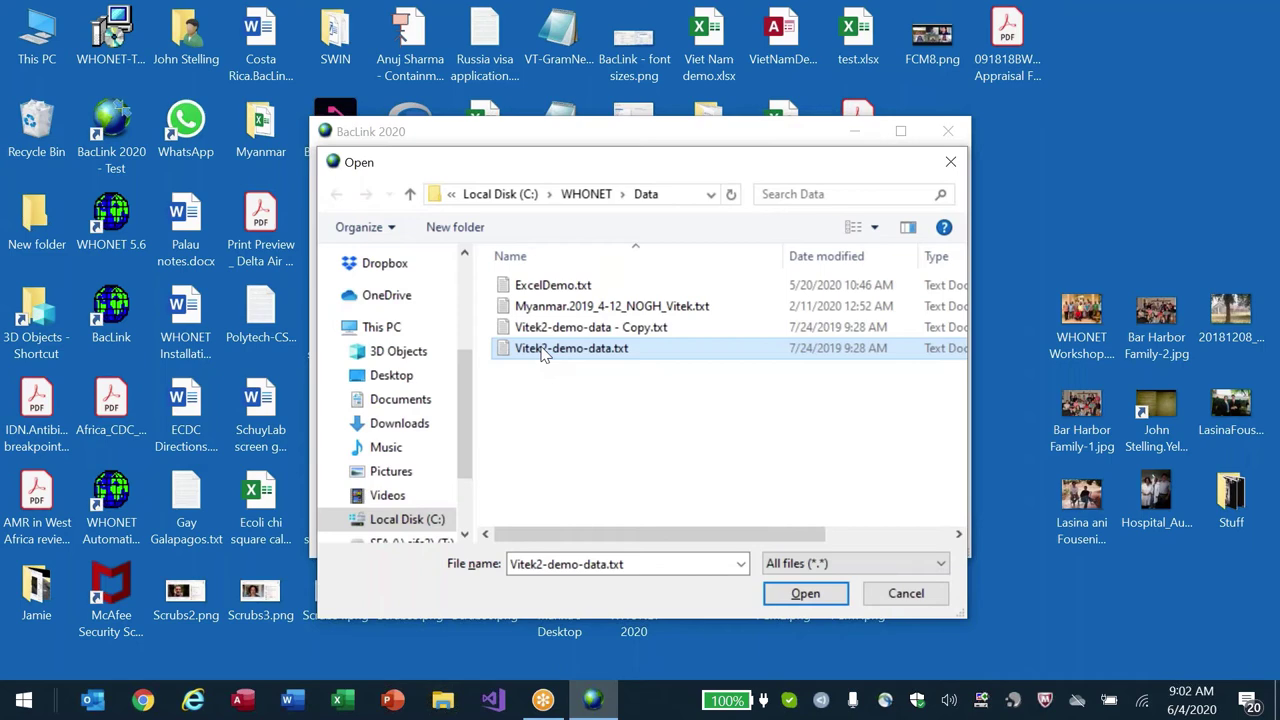
left_click(812, 596)
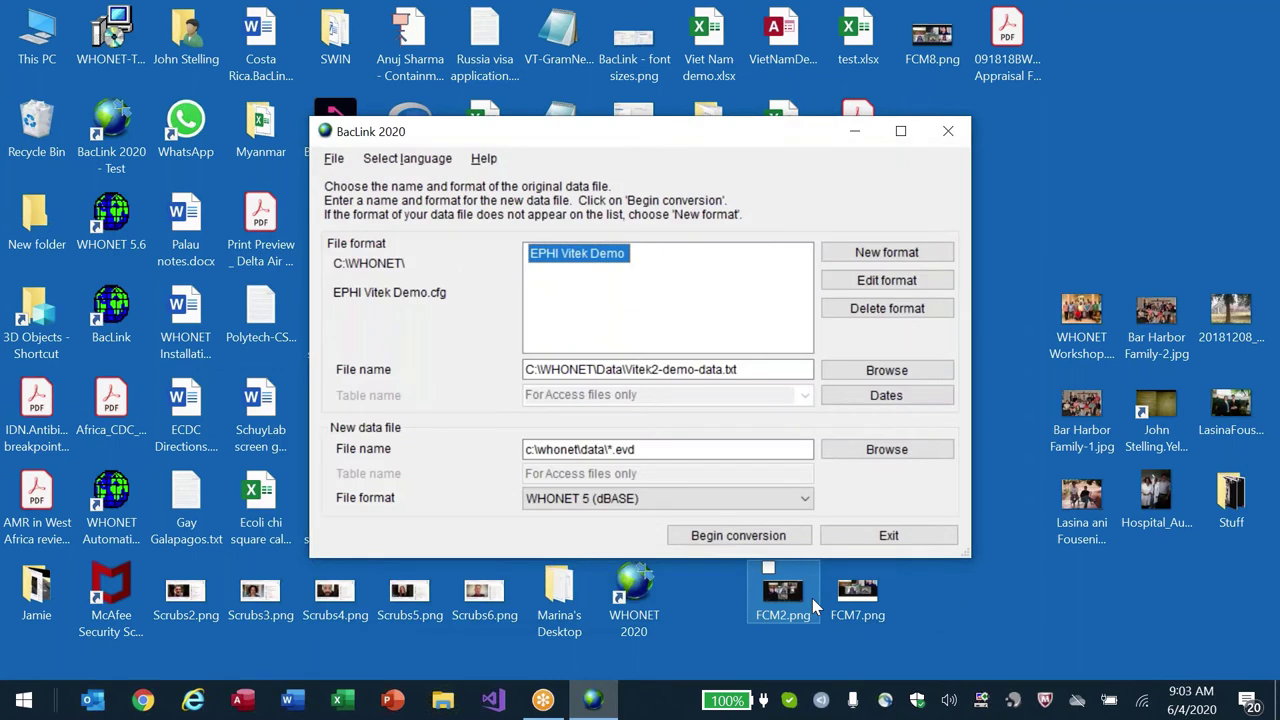
- Set the new data file's name to c:\whonet\data\test.evd
double_click(693, 447)
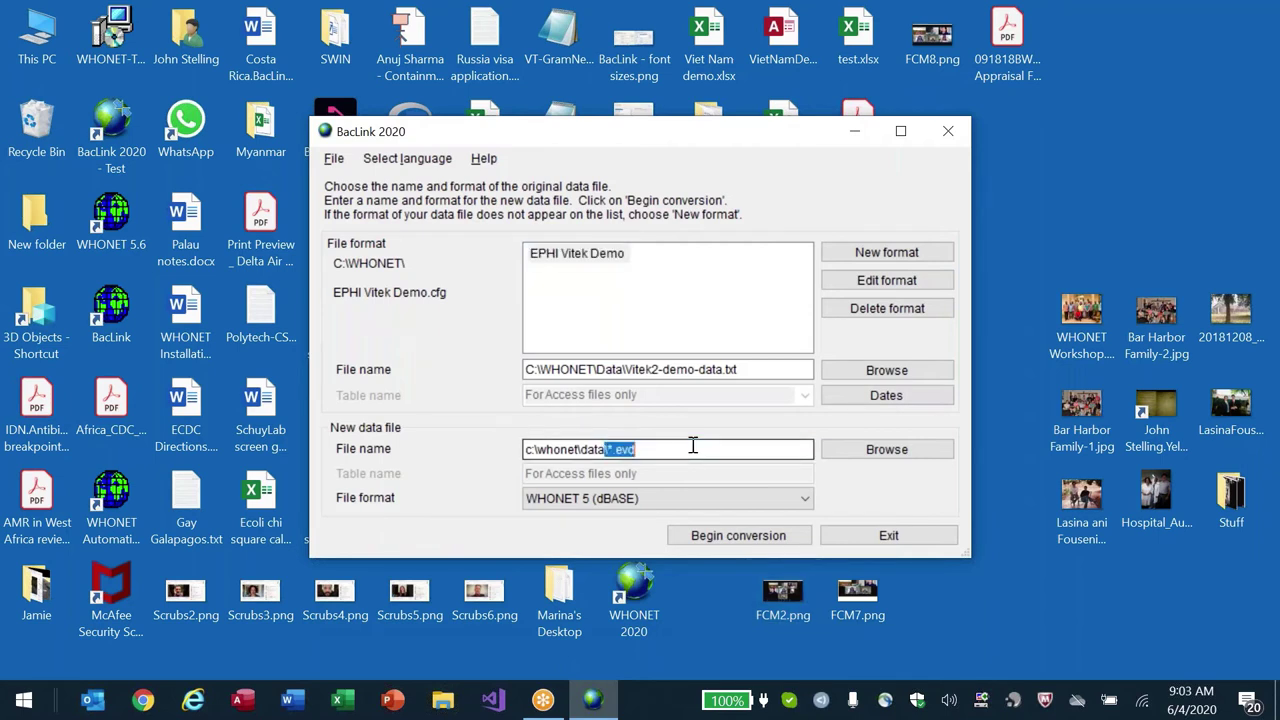
key("Left")
key("Left")
key("Left")
key("Left")
key("Left")
key("Left")
key("Left")
key("Left")
key("Left")
key("Left")
key("Left")
key("Left")
key("Left")
key("Left")
key("Left")
key("shift+Left")
key("shift+Right")
key("shift+Right")
key("shift+Right")
key("shift+Right")
key("shift+Right")
key("shift+Right")
key("shift+Right")
key("shift+Right")
key("shift+Right")
key("shift+Right")
key("shift+Right")
key("shift+Right")
key("shift+Right")
key("shift+Right")
key("shift+Right")
key("shift+Right")
key("shift+Right")
key("shift+Right")
key("shift+Right")
key("shift+Right")
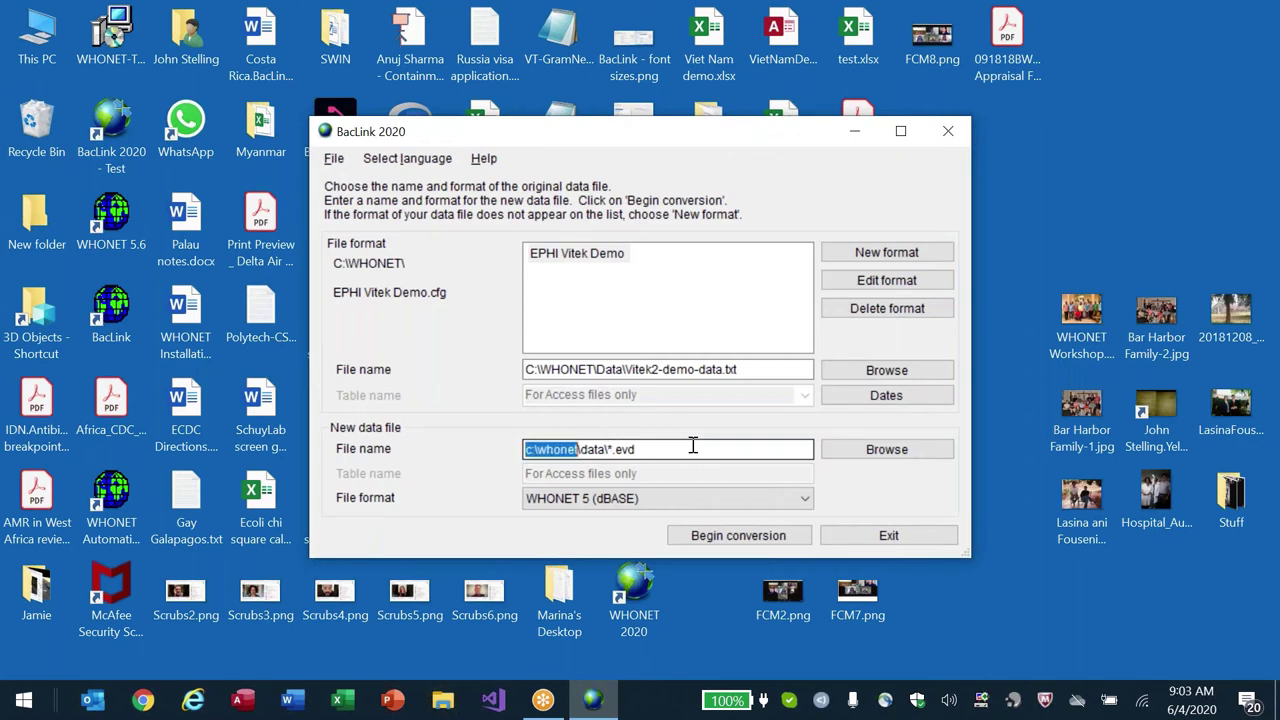
key("Left")
key("Left")
key("Left")
key("Left")
key("Left")
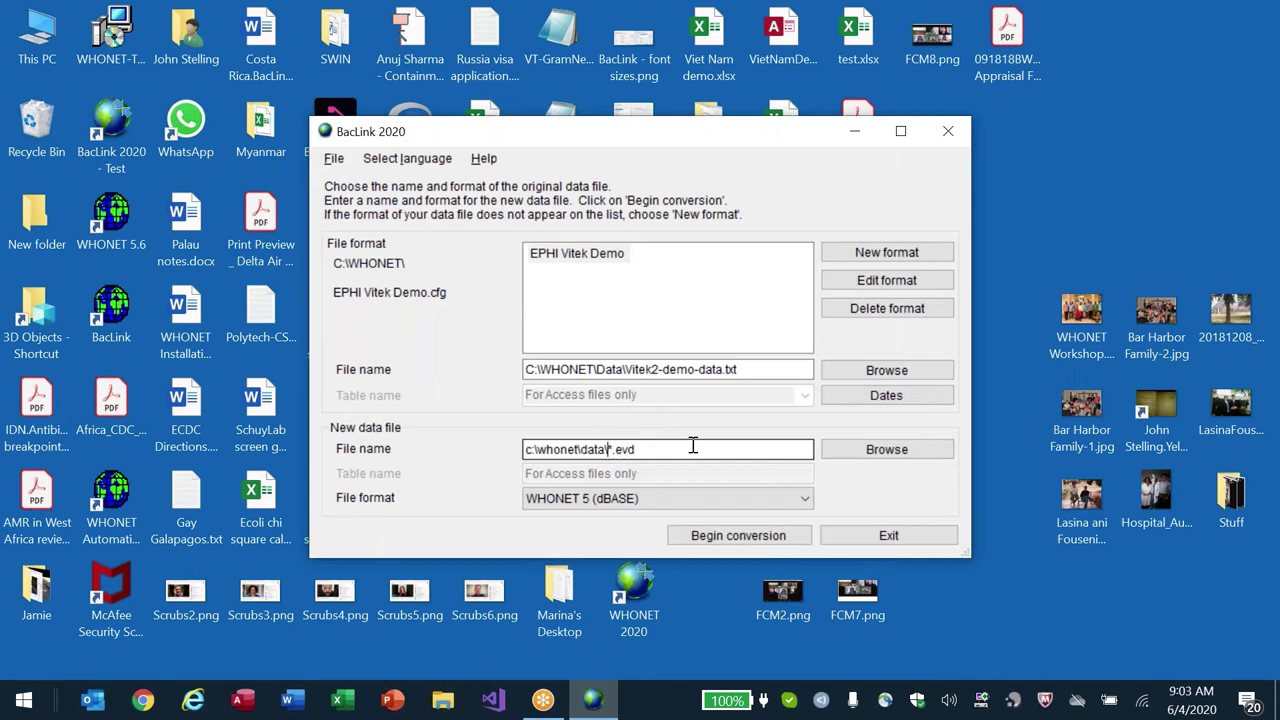
key("Delete")
type("test")
- Check the file names of the original and new data files for the conversion
left_click(626, 369)
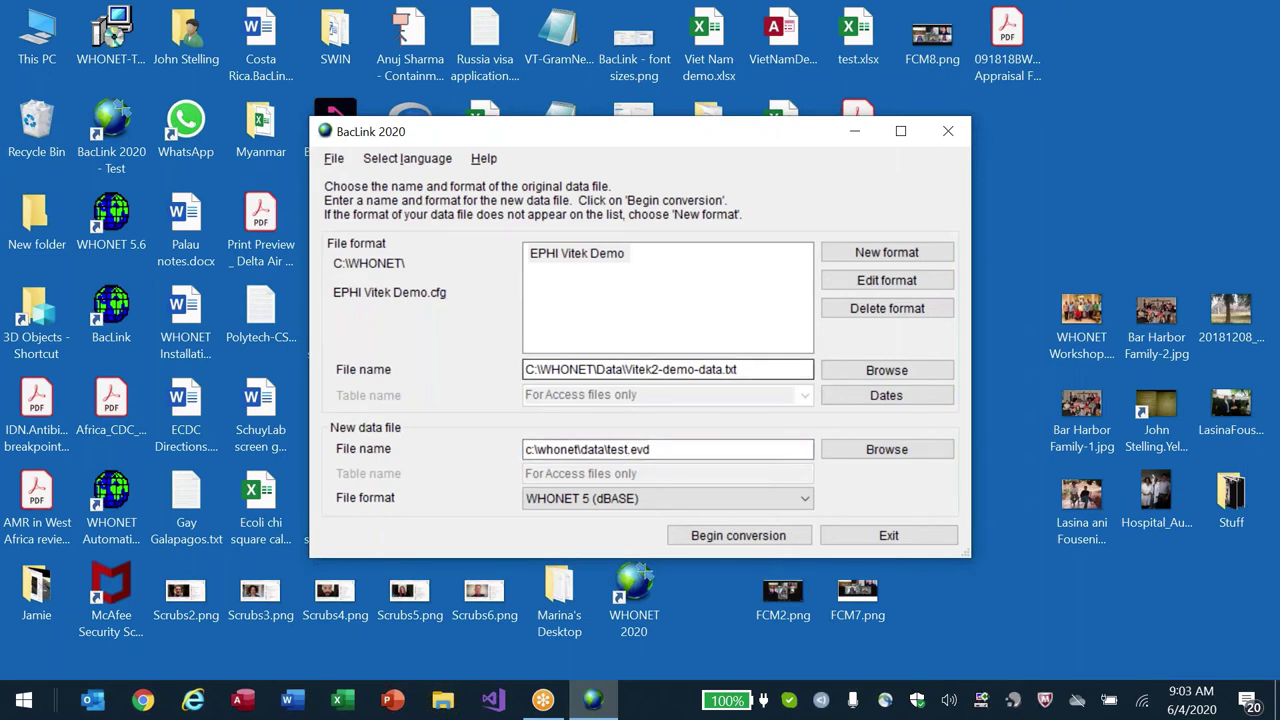
key("Tab")
key("Tab")
key("Tab")
key("Tab")
key("Tab")
key("Tab")
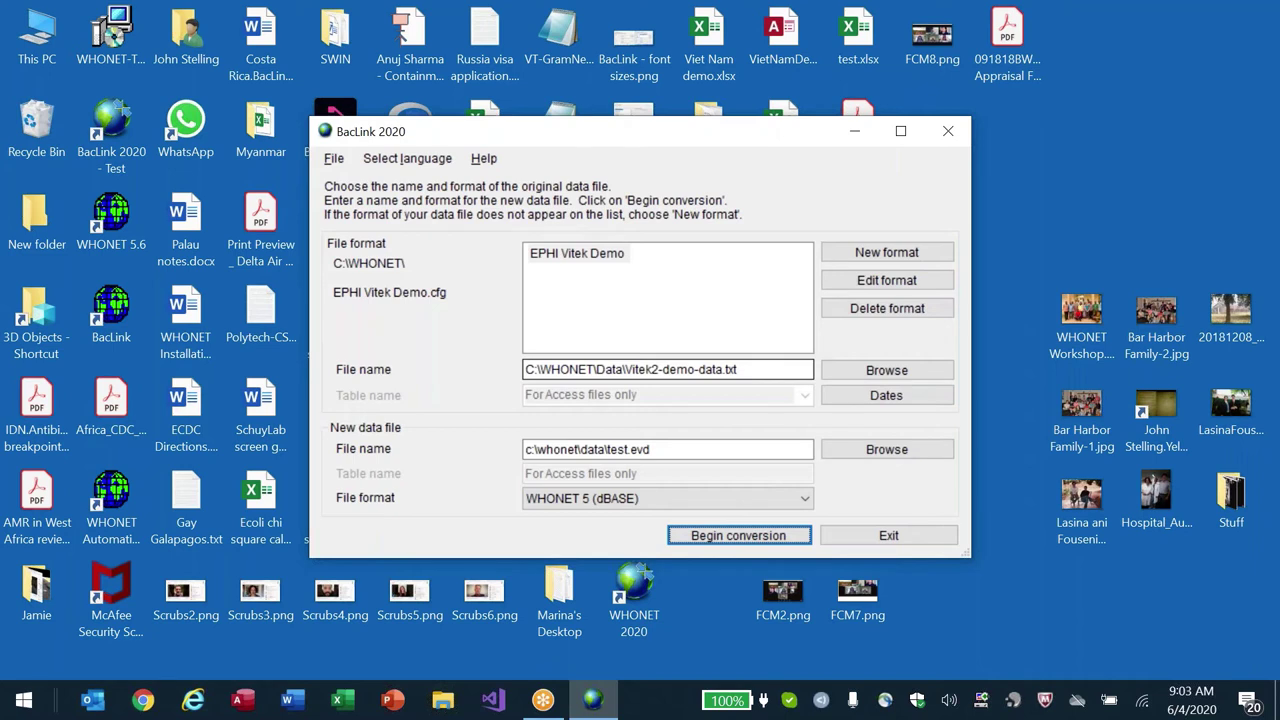
double_click(768, 369)
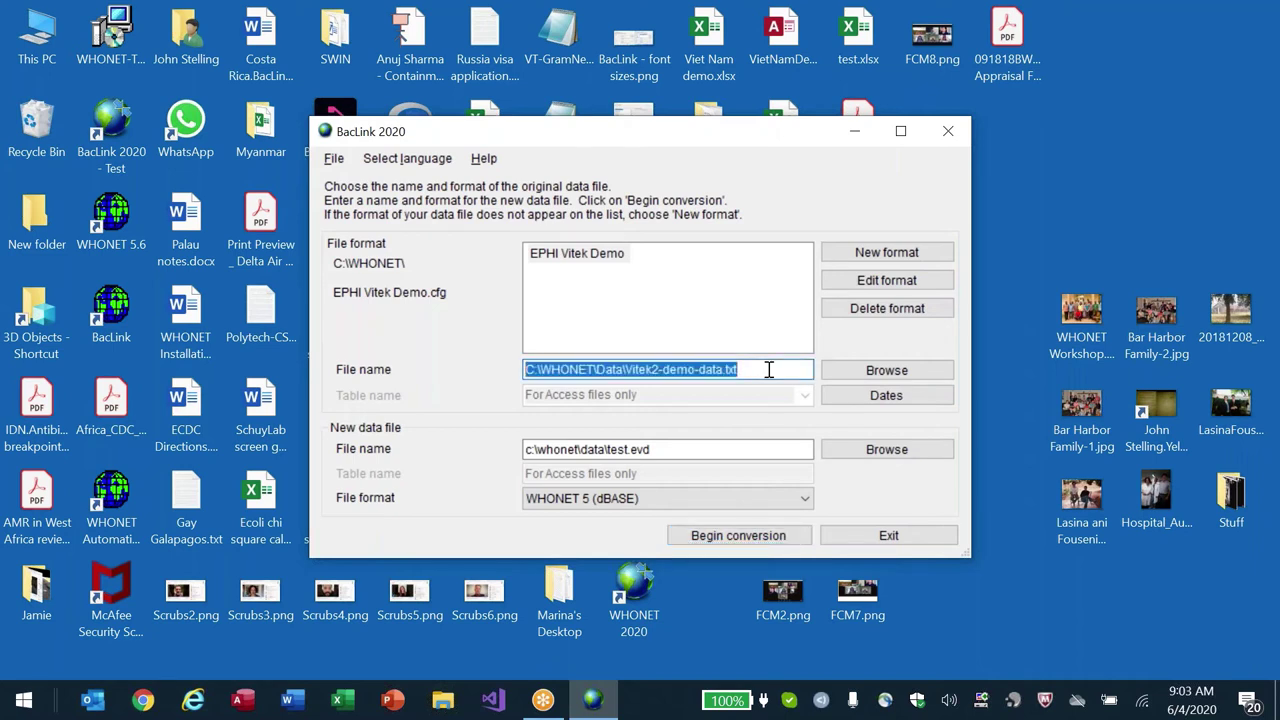
left_click(714, 449)
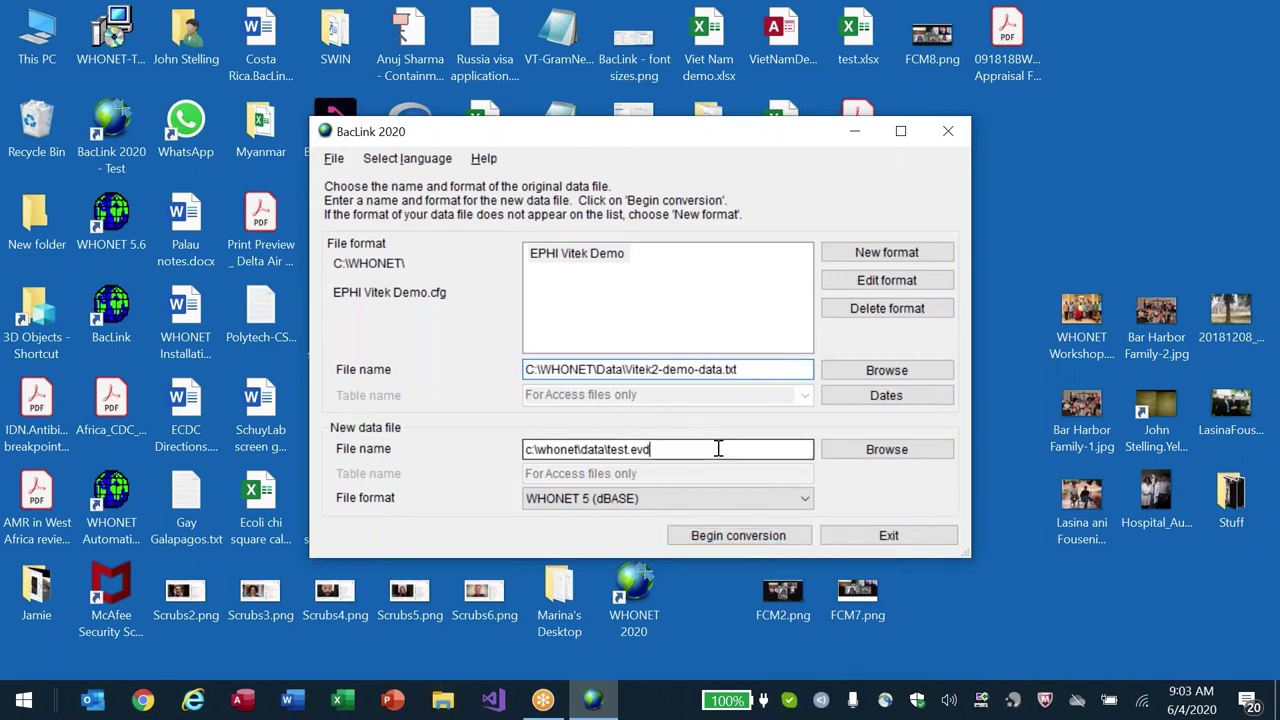
double_click(718, 449)
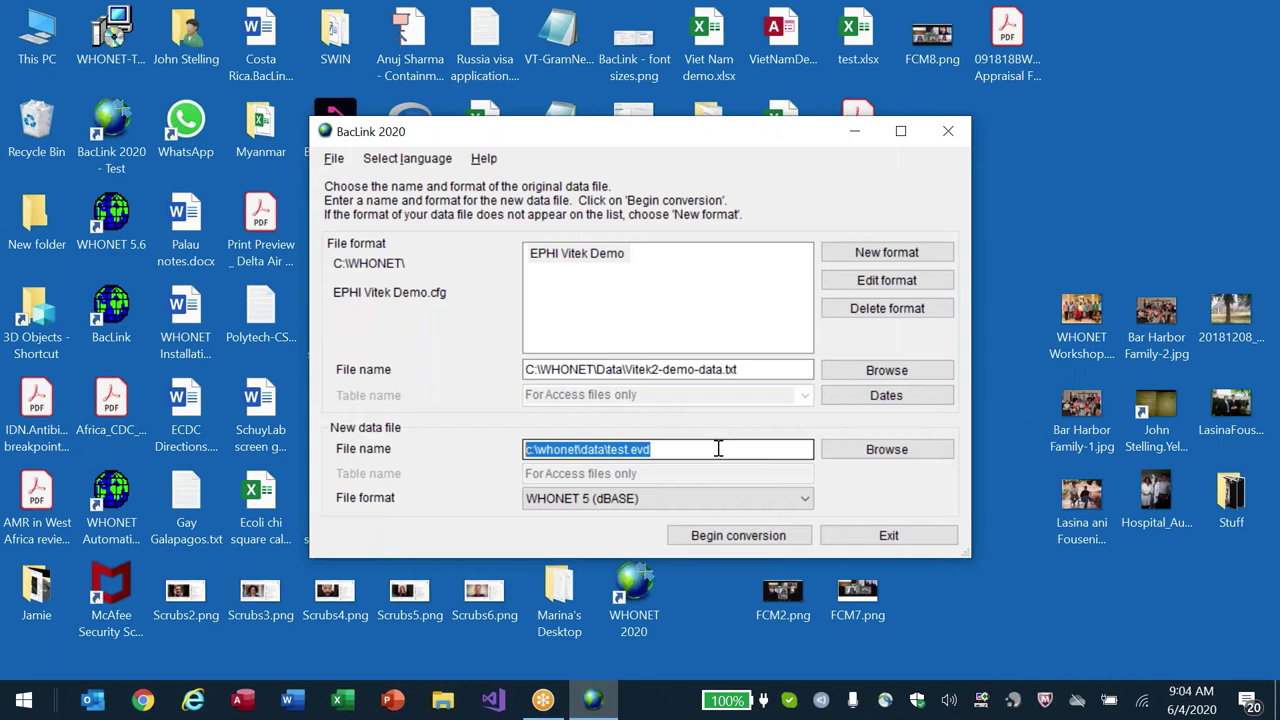
- Begin the conversion and agree to create the new code dictionaries
key("Tab")
key("Tab")
key("Tab")
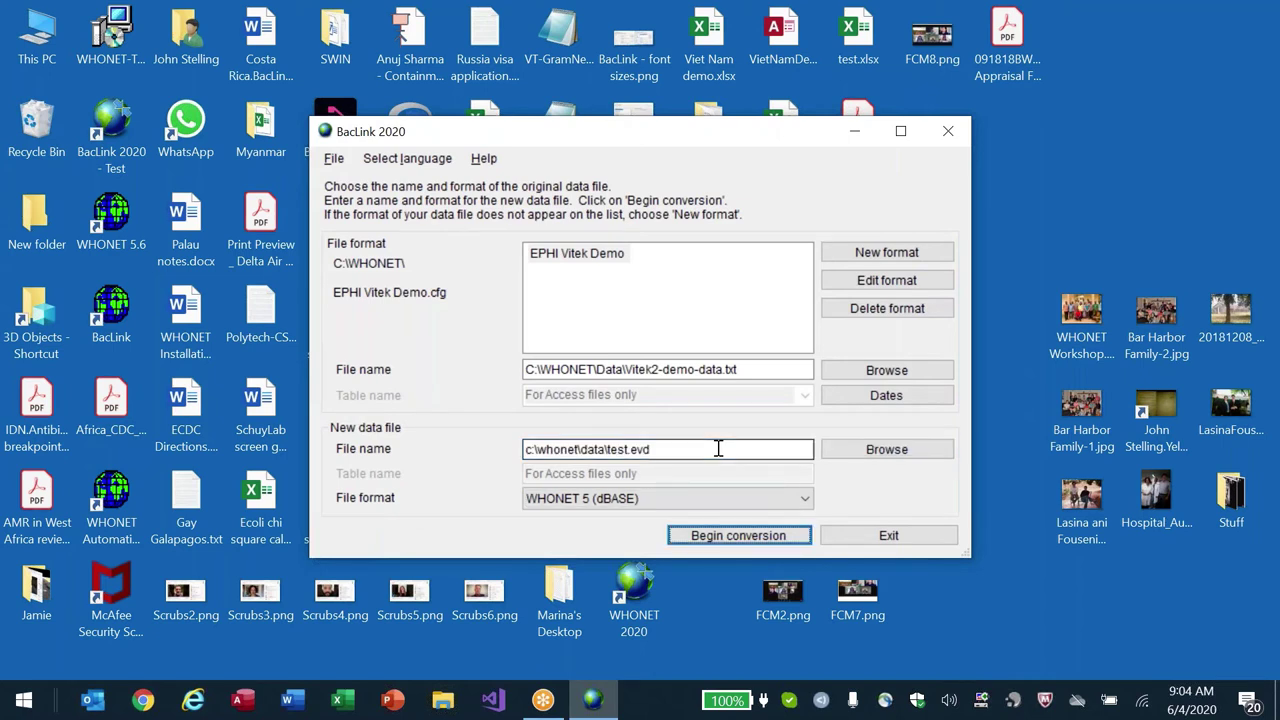
key("Return")
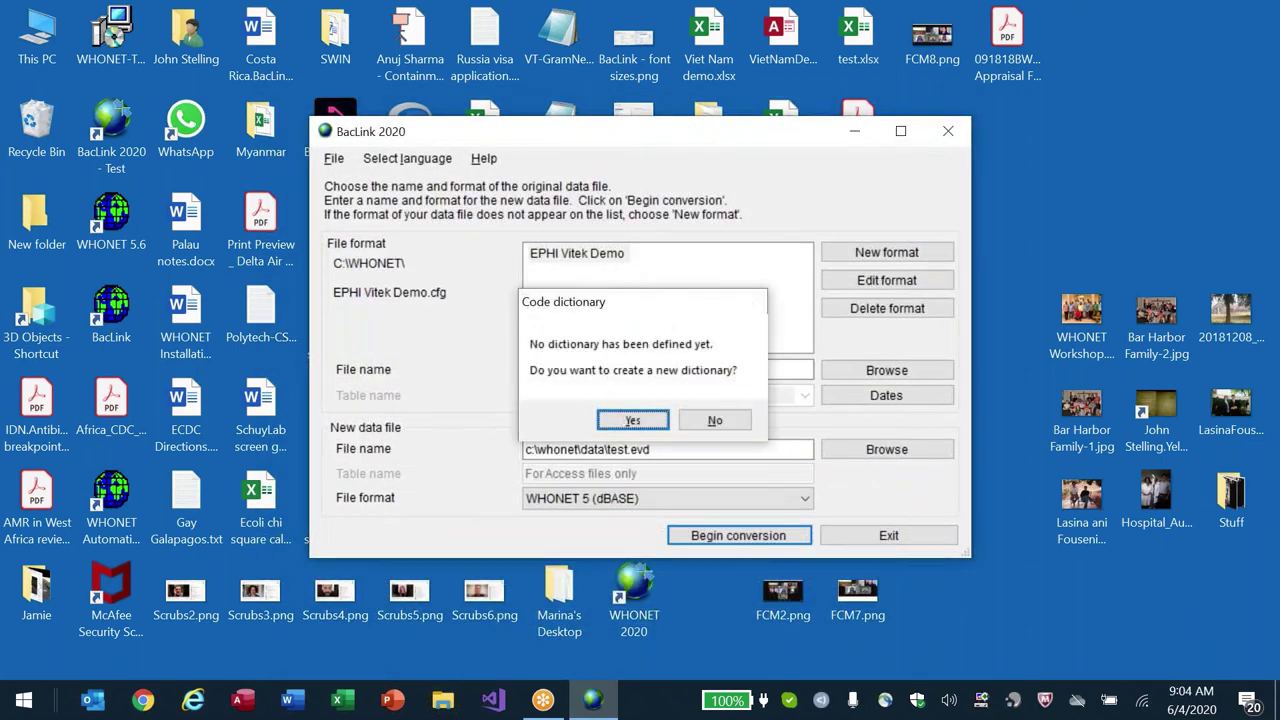
key("Return")
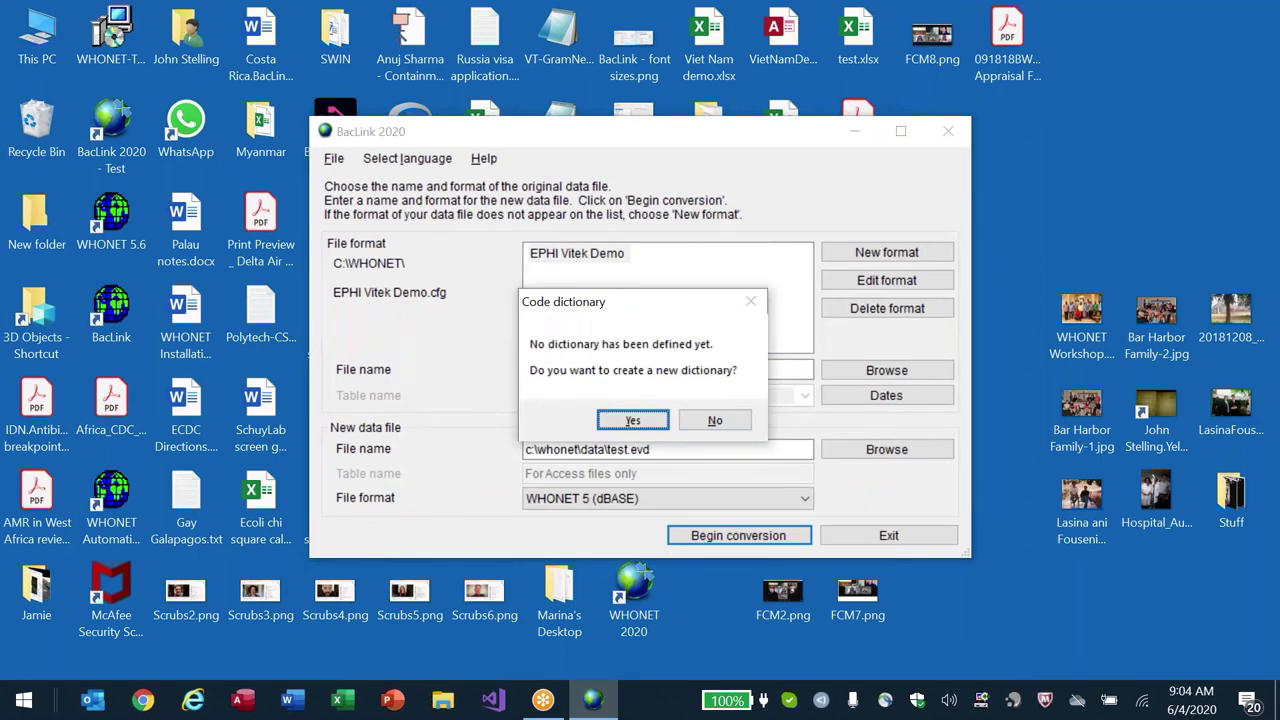
key("Return")
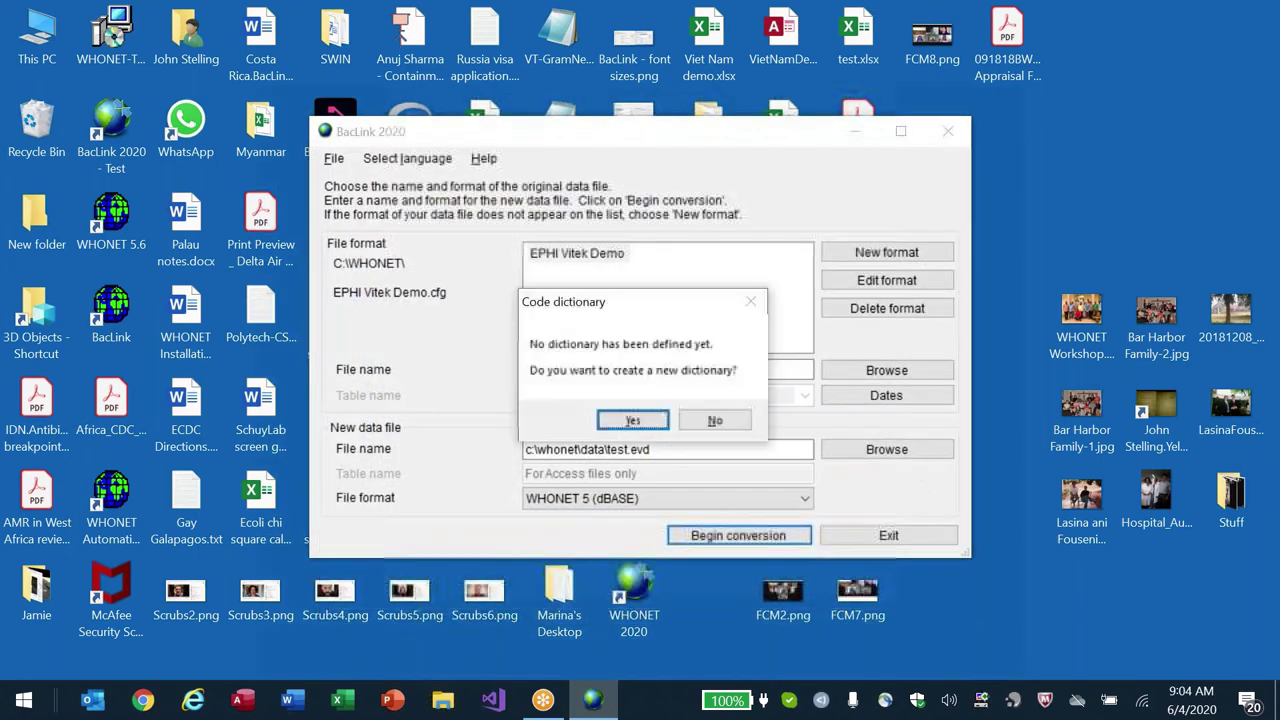
key("Return")
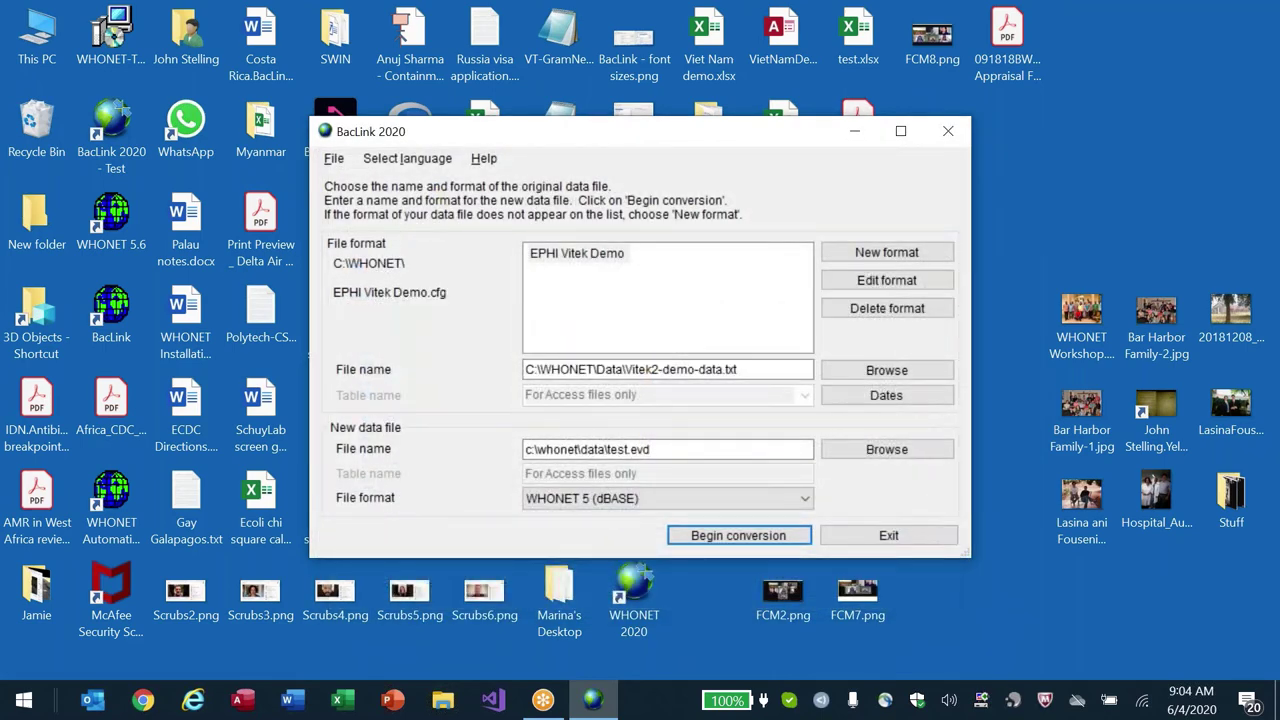
key("Return")
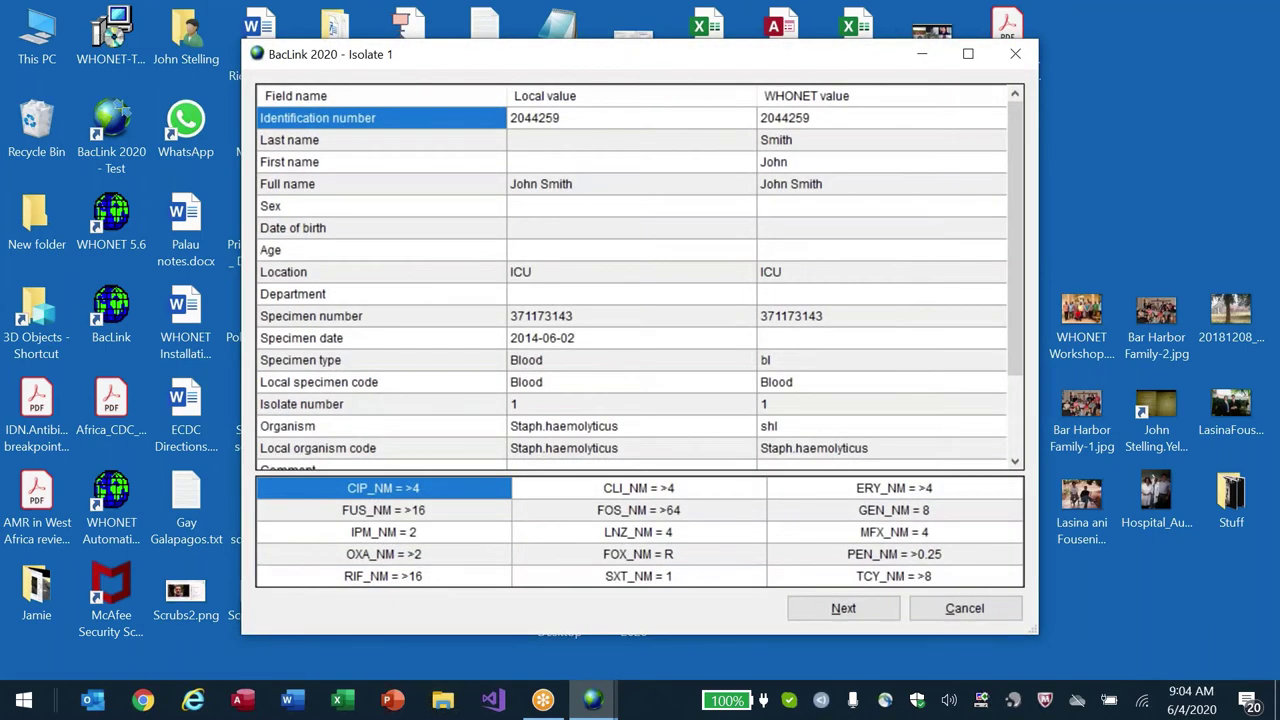
- Cancel the conversion at the first isolate without reviewing the new codes, and begin it again
key("Escape")
key("Tab")
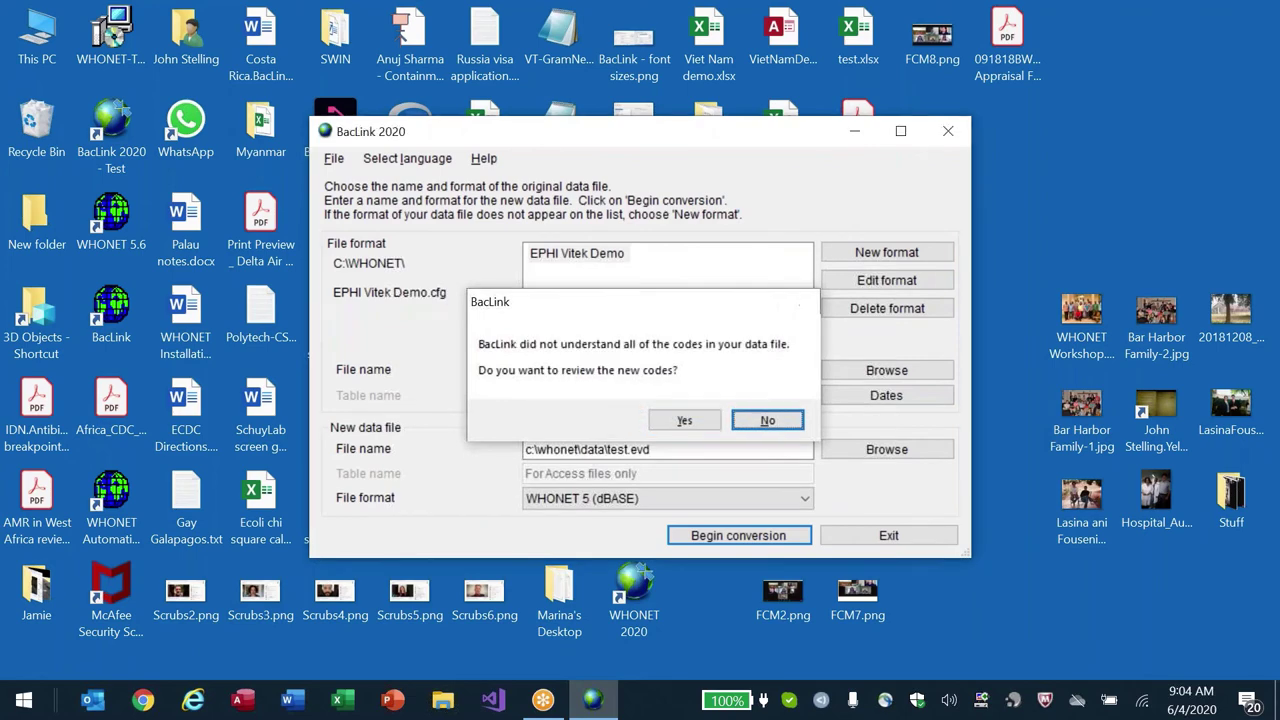
key("Return")
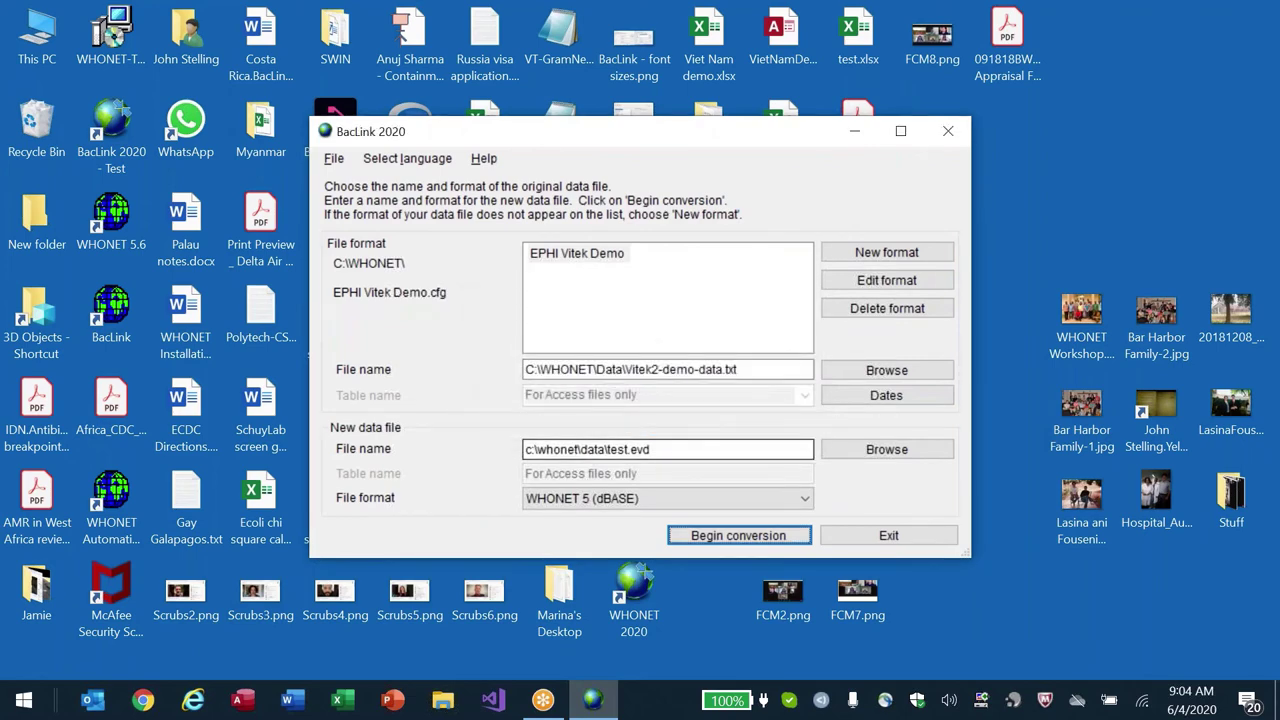
key("Return")
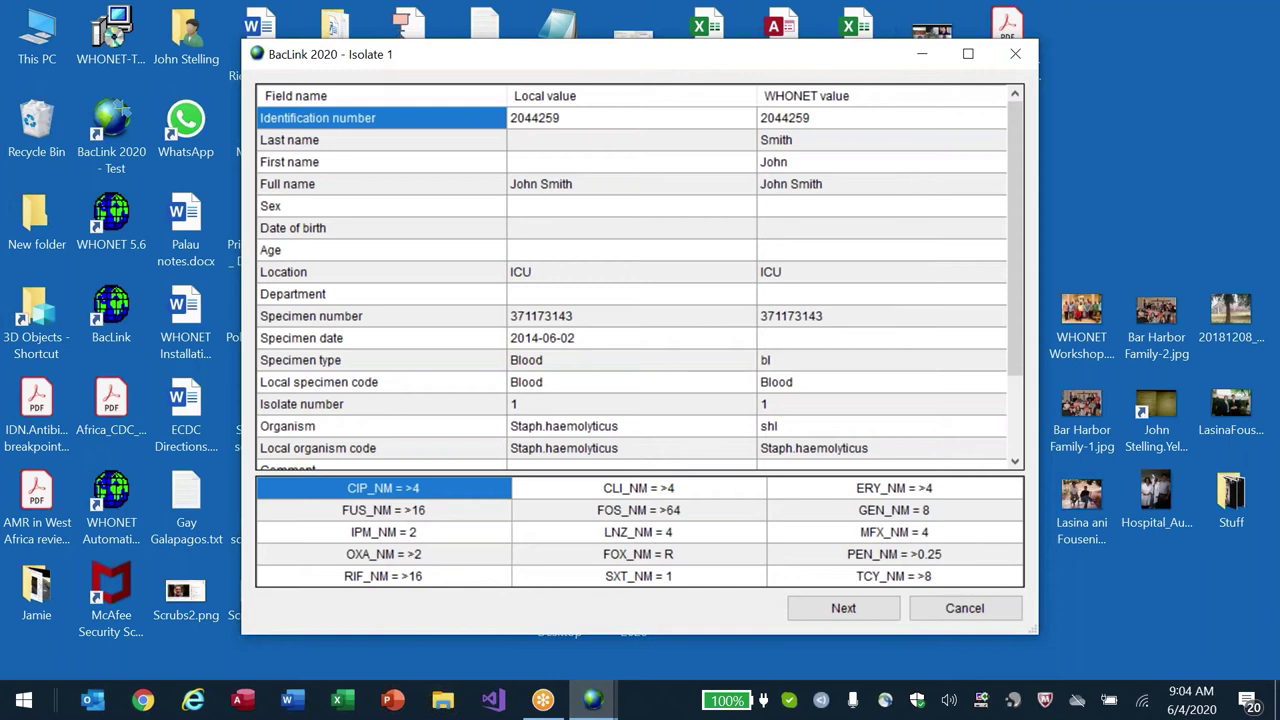
- Examine the first isolate's patient fields and their local values, between the identification number and the location
left_click(318, 139)
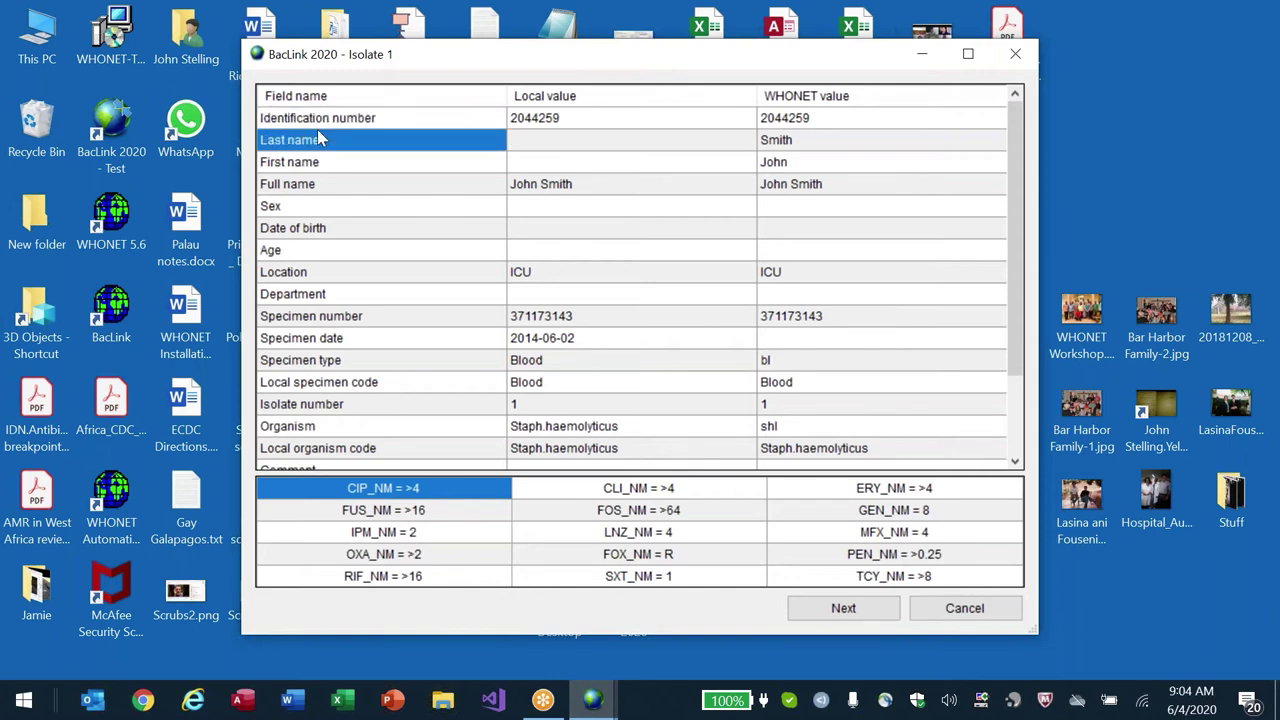
key("Down")
key("Down")
key("Down")
key("Down")
key("Down")
key("Down")
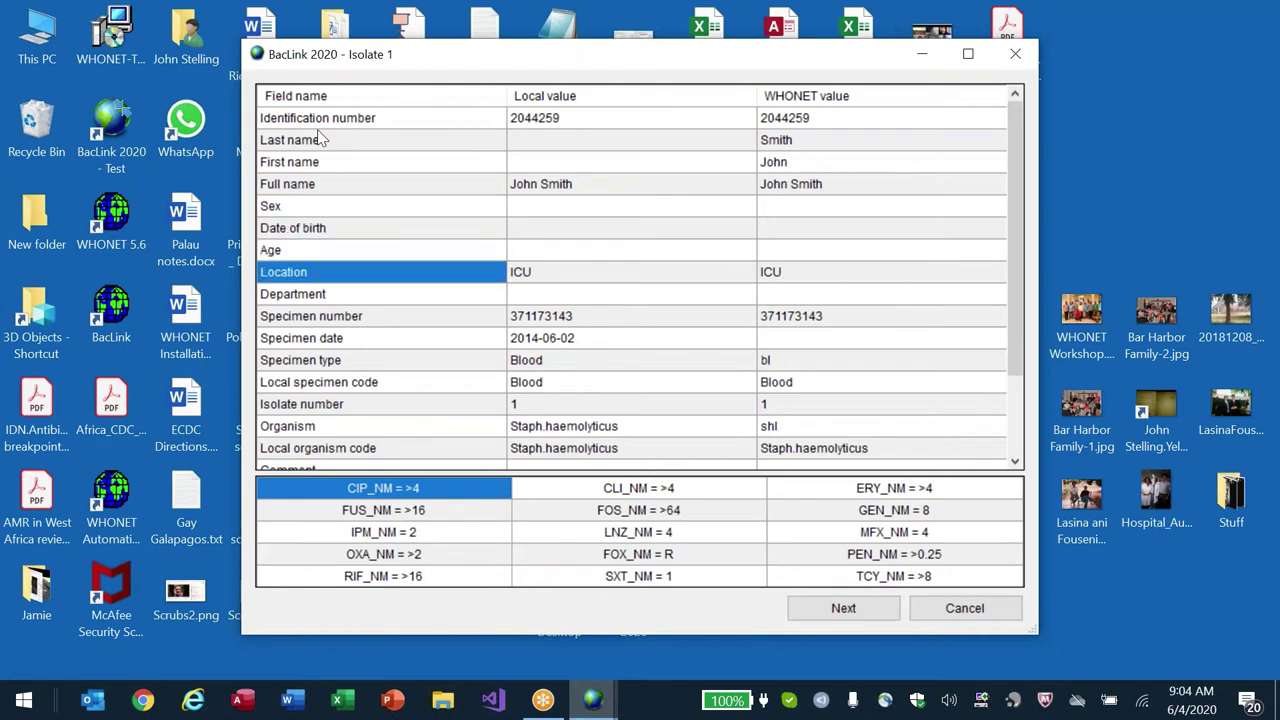
key("Right")
key("Up")
key("Up")
key("Up")
key("Up")
key("Up")
key("Up")
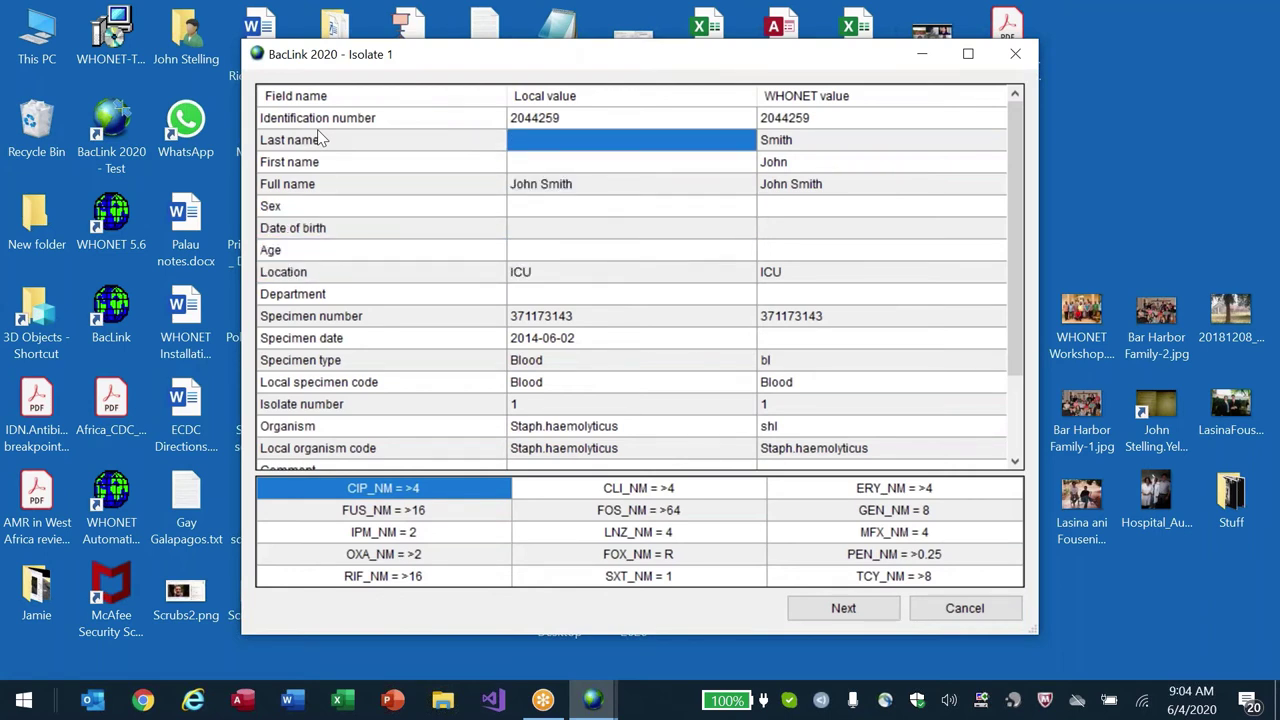
key("Up")
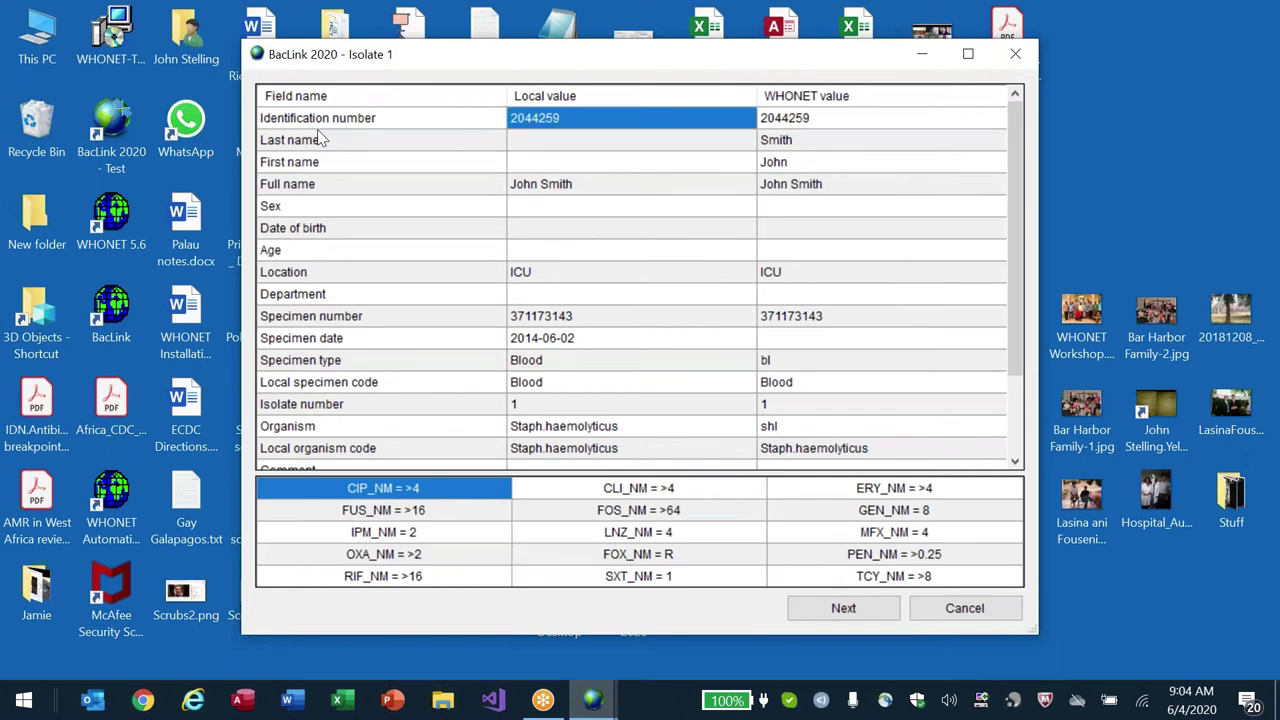
- Look through the first isolate's local values from the identification number to the comment, and return to the first field
key("Down")
key("Down")
key("Down")
key("Down")
key("Down")
key("Down")
key("Down")
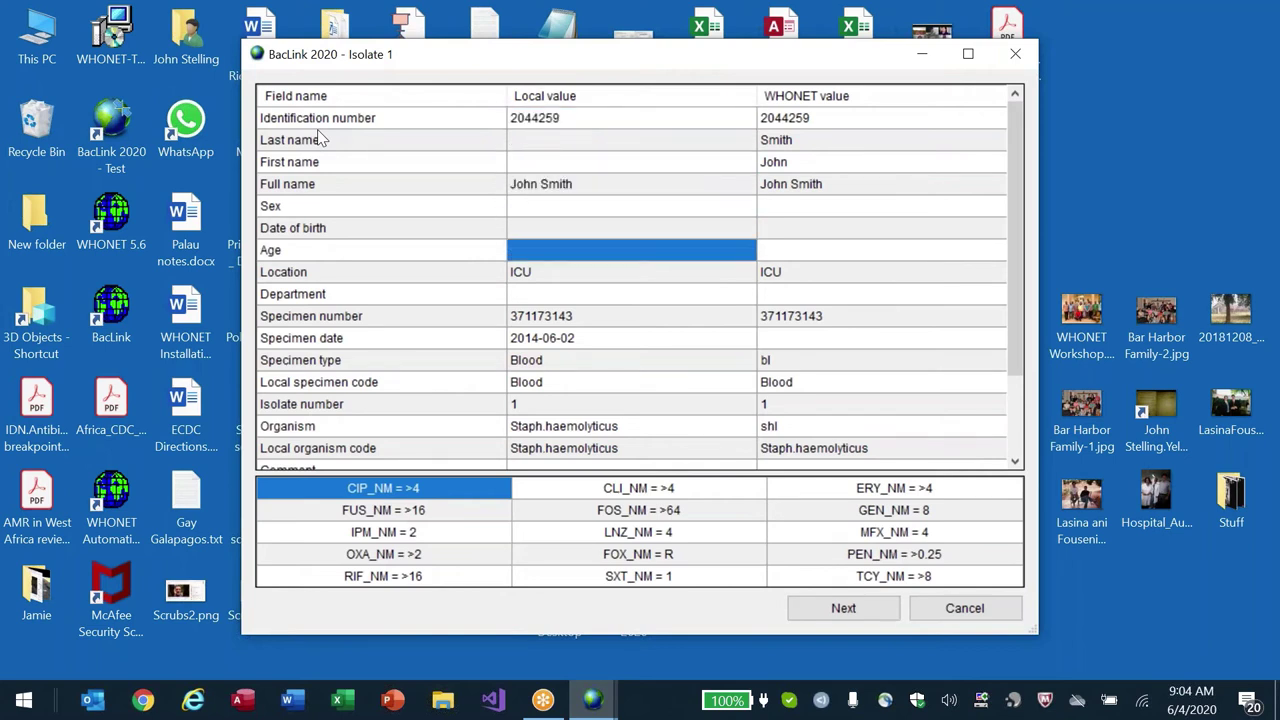
key("Down")
key("Down")
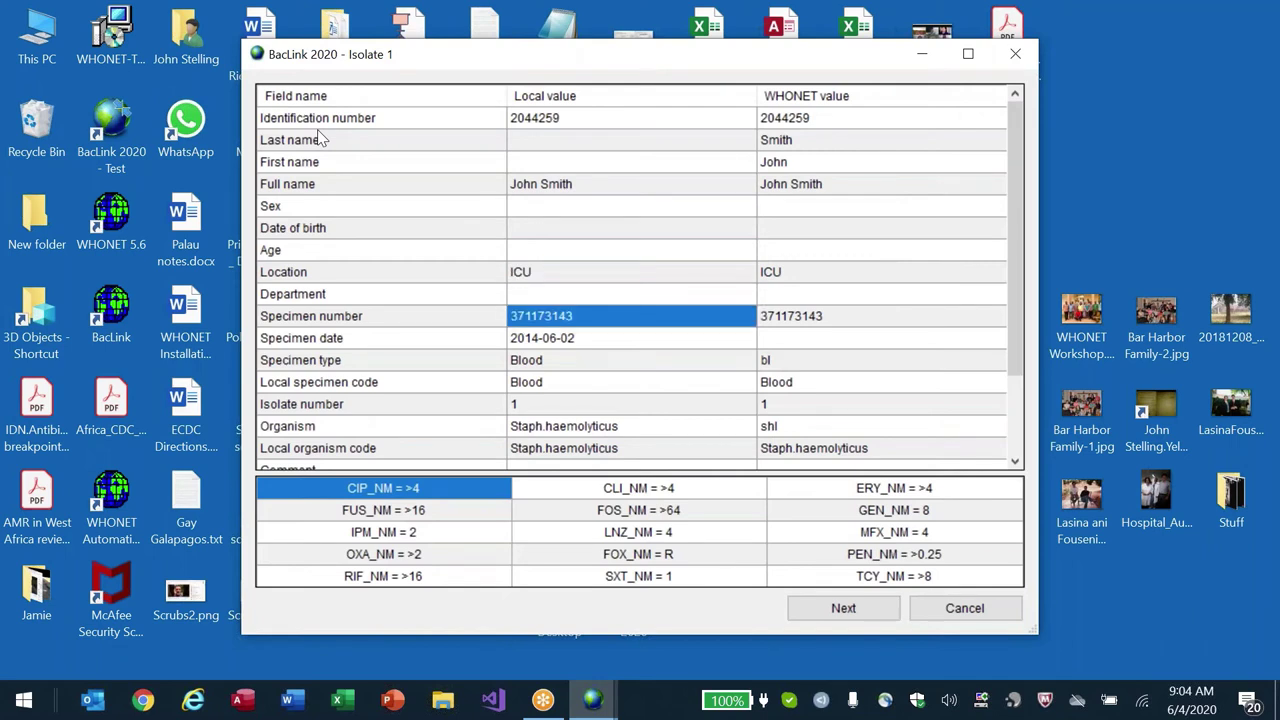
key("Down")
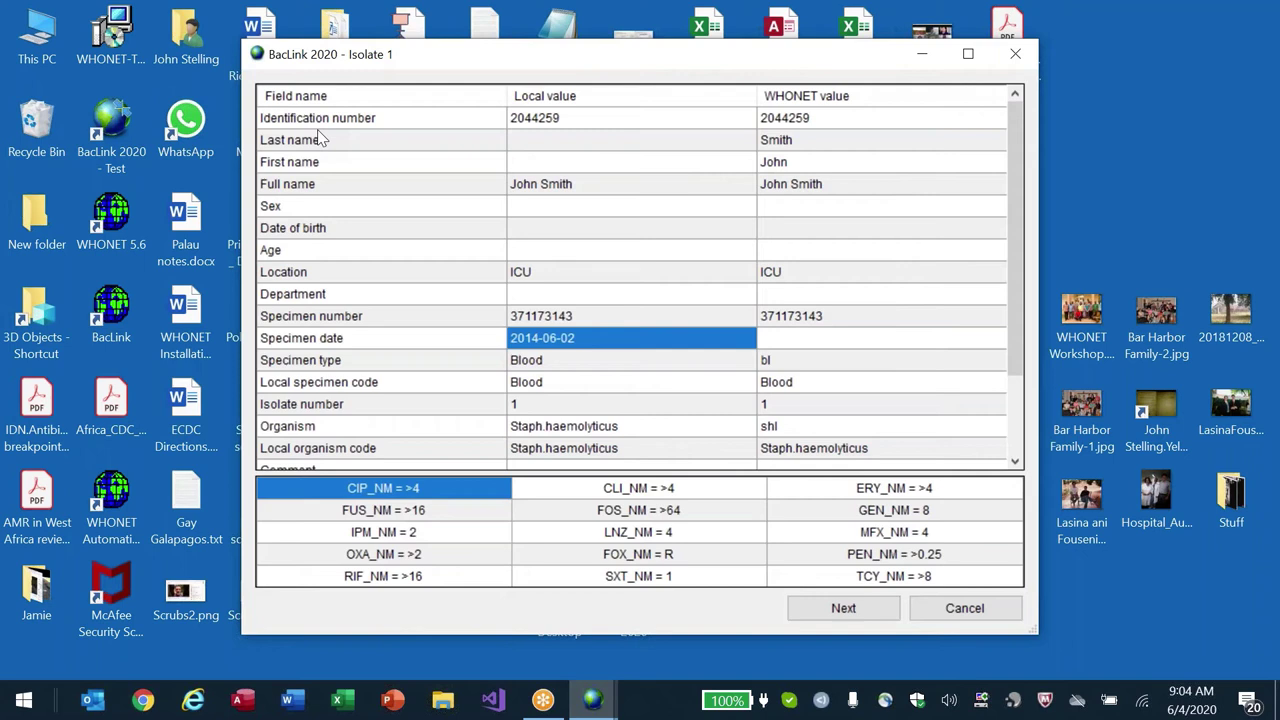
key("Down")
key("Down")
key("Down")
key("Down")
key("Down")
key("Down")
key("Down")
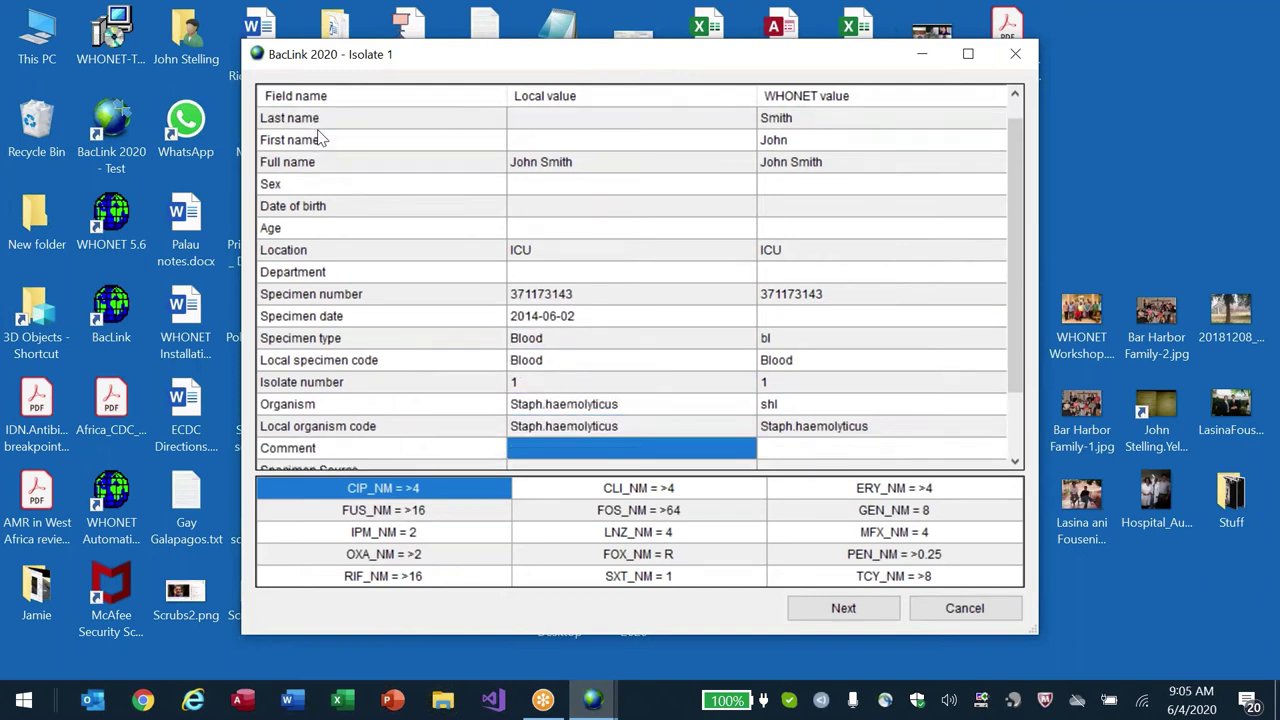
key("Up")
key("Up")
key("Up")
key("Up")
key("Up")
key("Up")
key("Up")
key("Up")
key("Up")
key("Up")
key("Up")
key("Up")
key("Up")
key("Up")
key("Up")
key("Up")
key("Up")
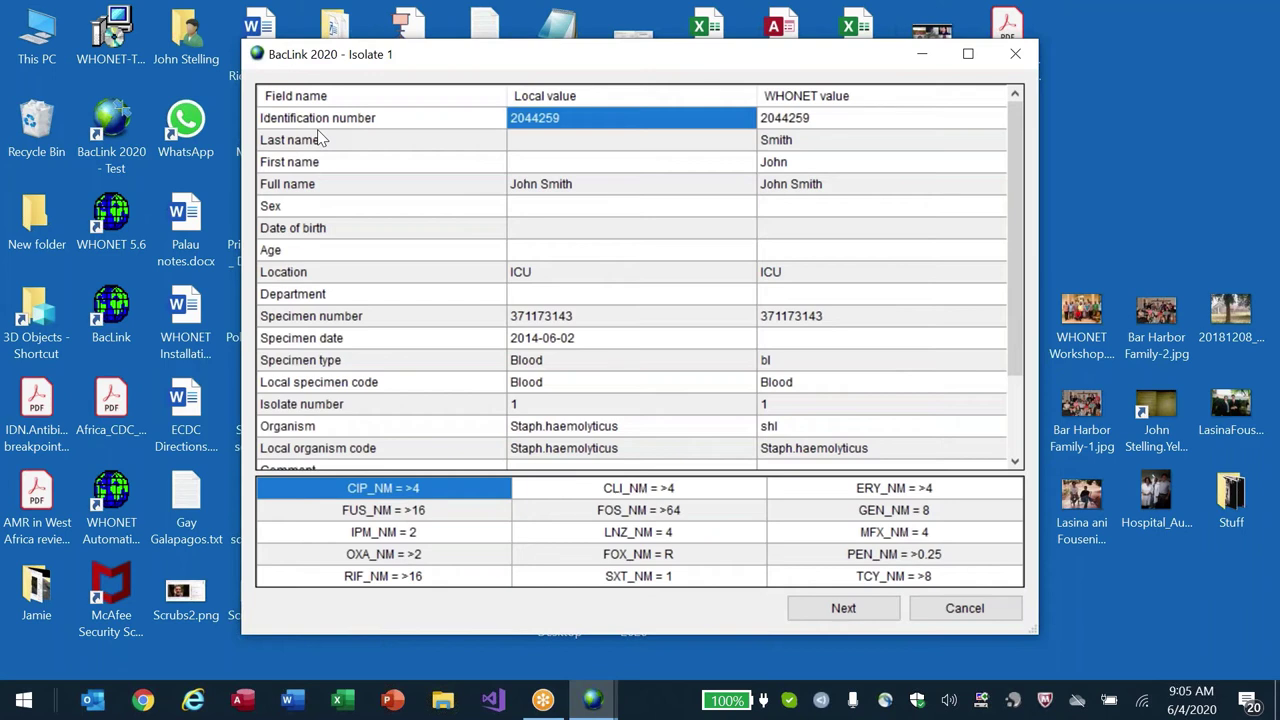
- Compare the local and WHONET values of the organism and local organism code fields
key("Right")
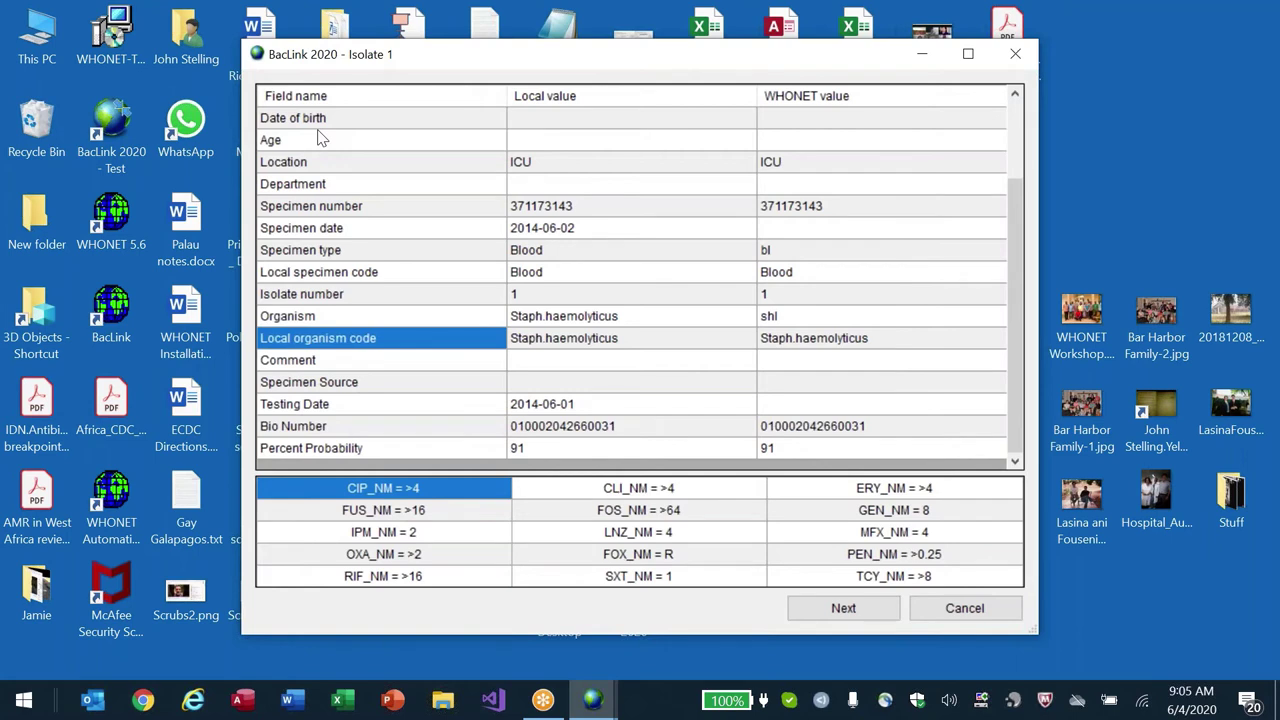
key("Right")
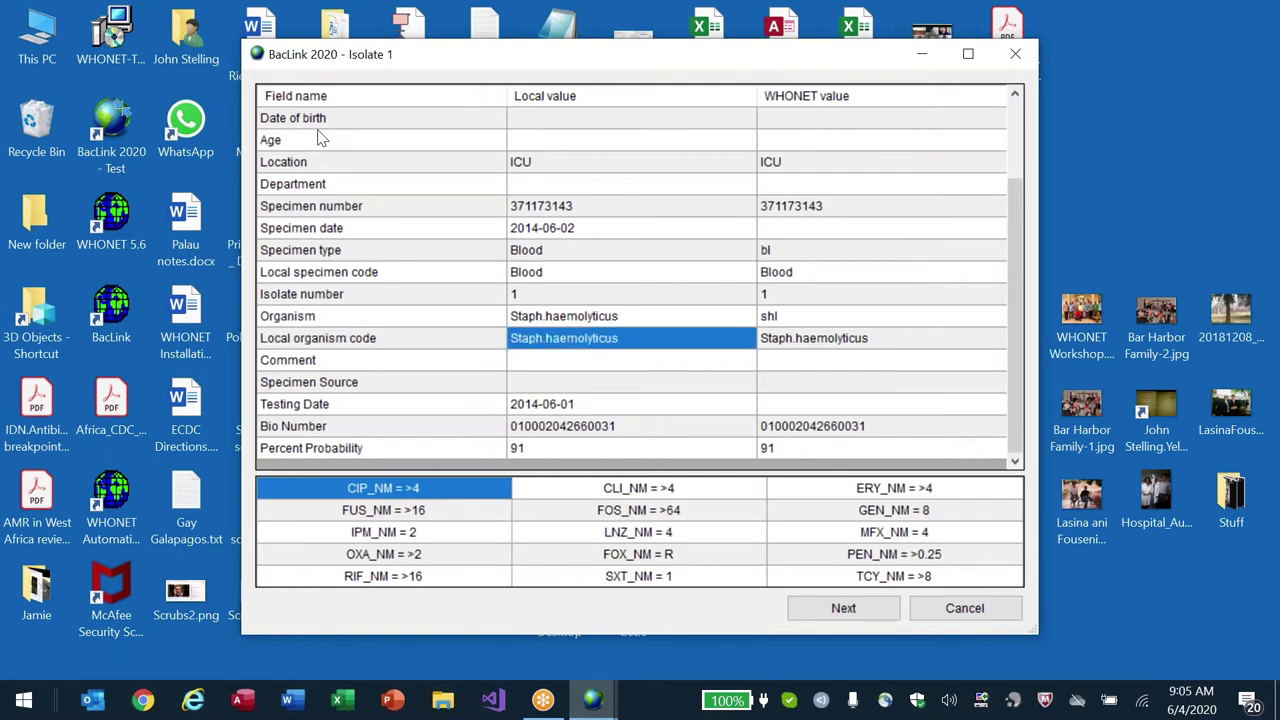
key("Right")
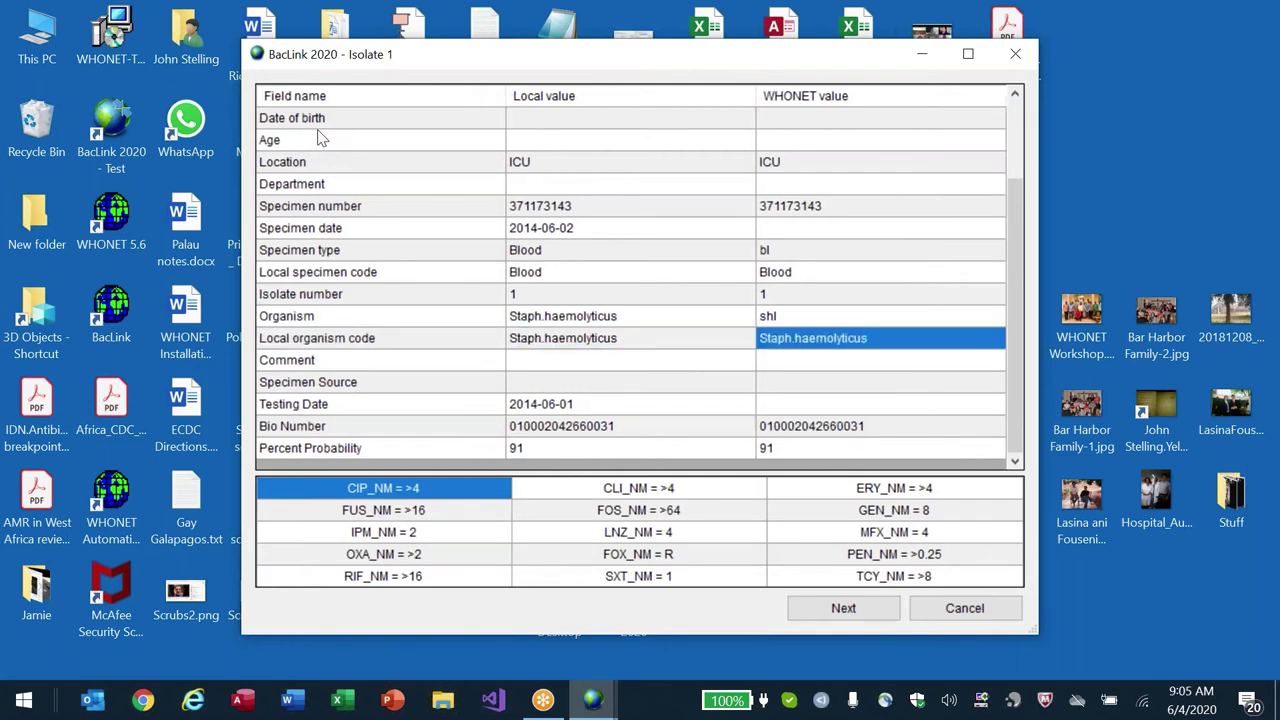
key("Left")
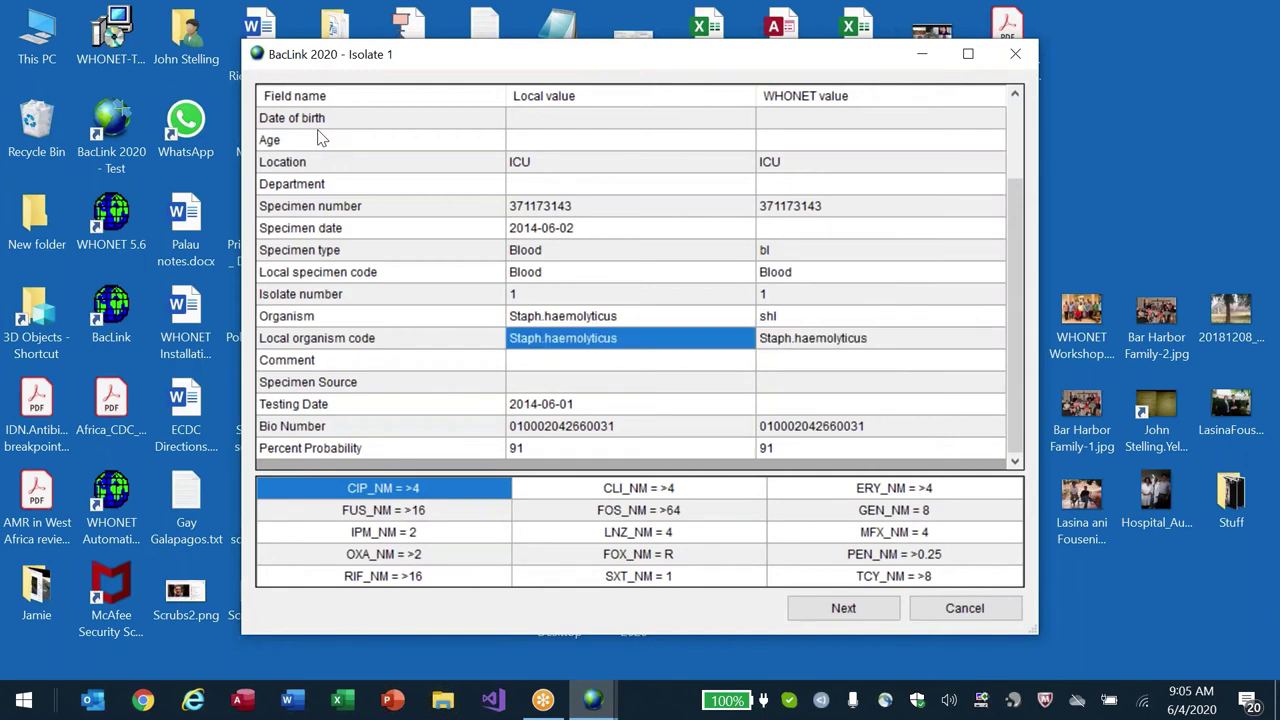
key("Up")
key("Right")
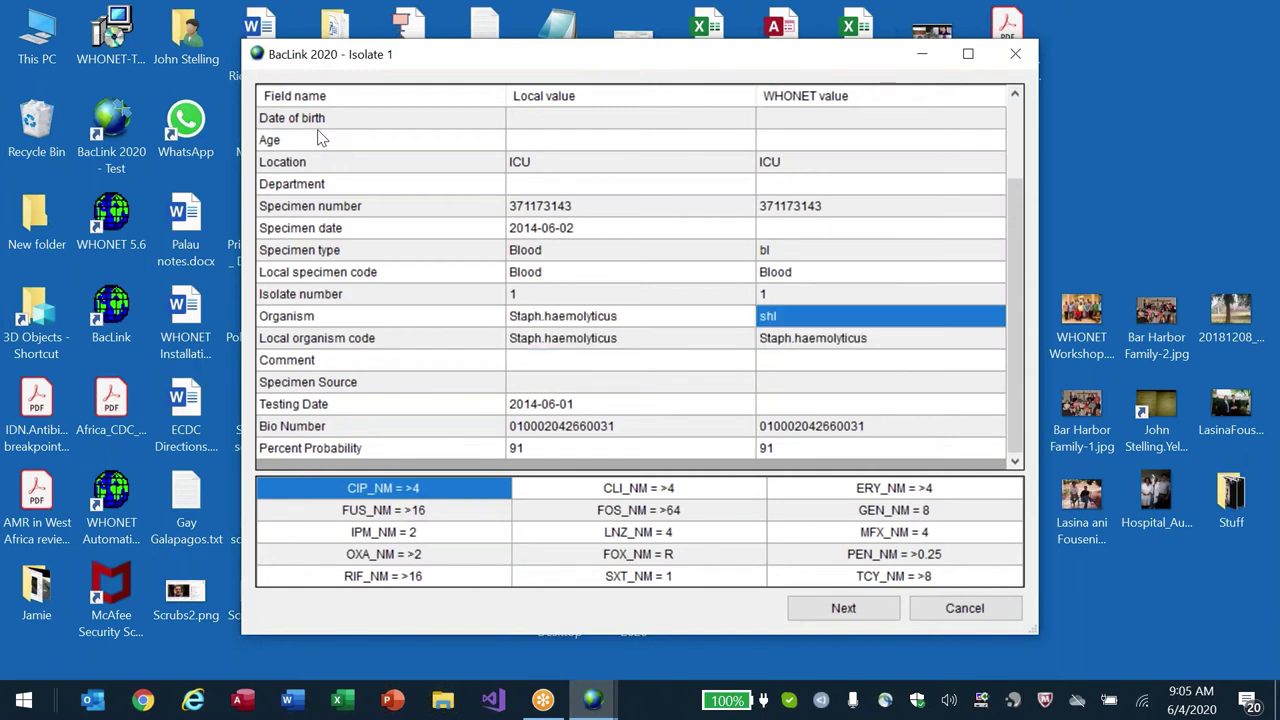
key("Left")
key("Down")
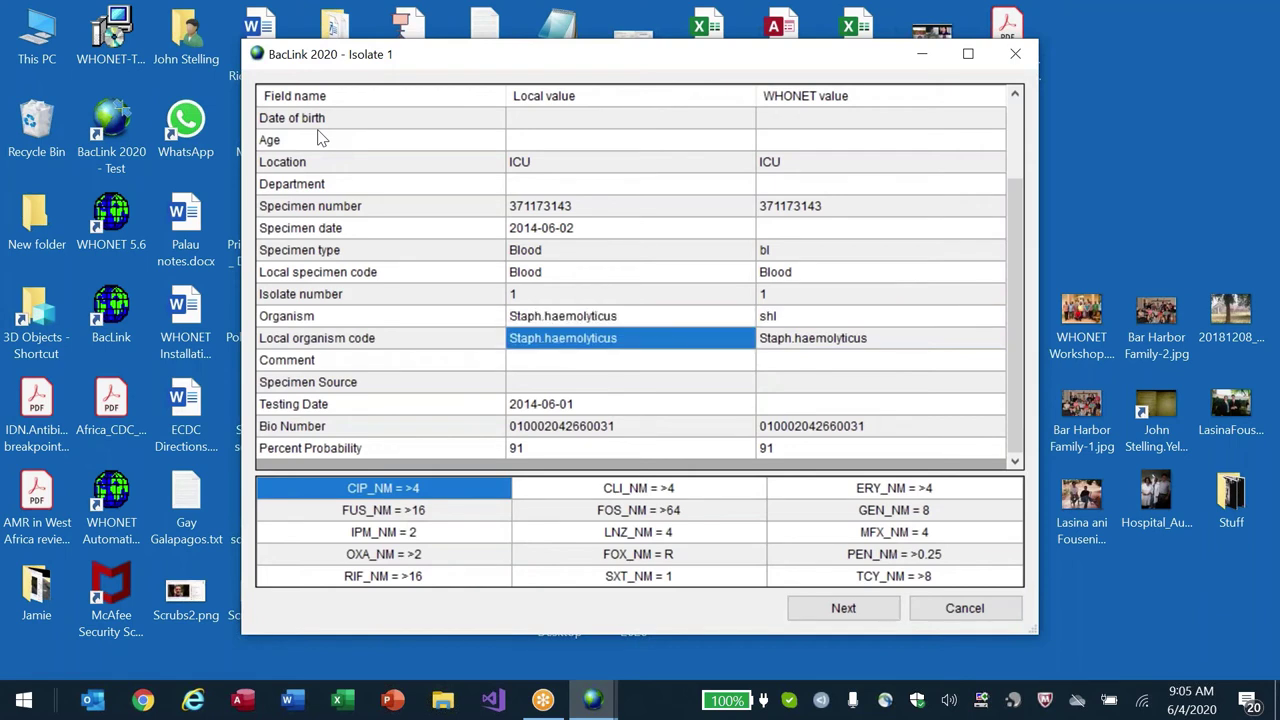
key("Right")
key("Up")
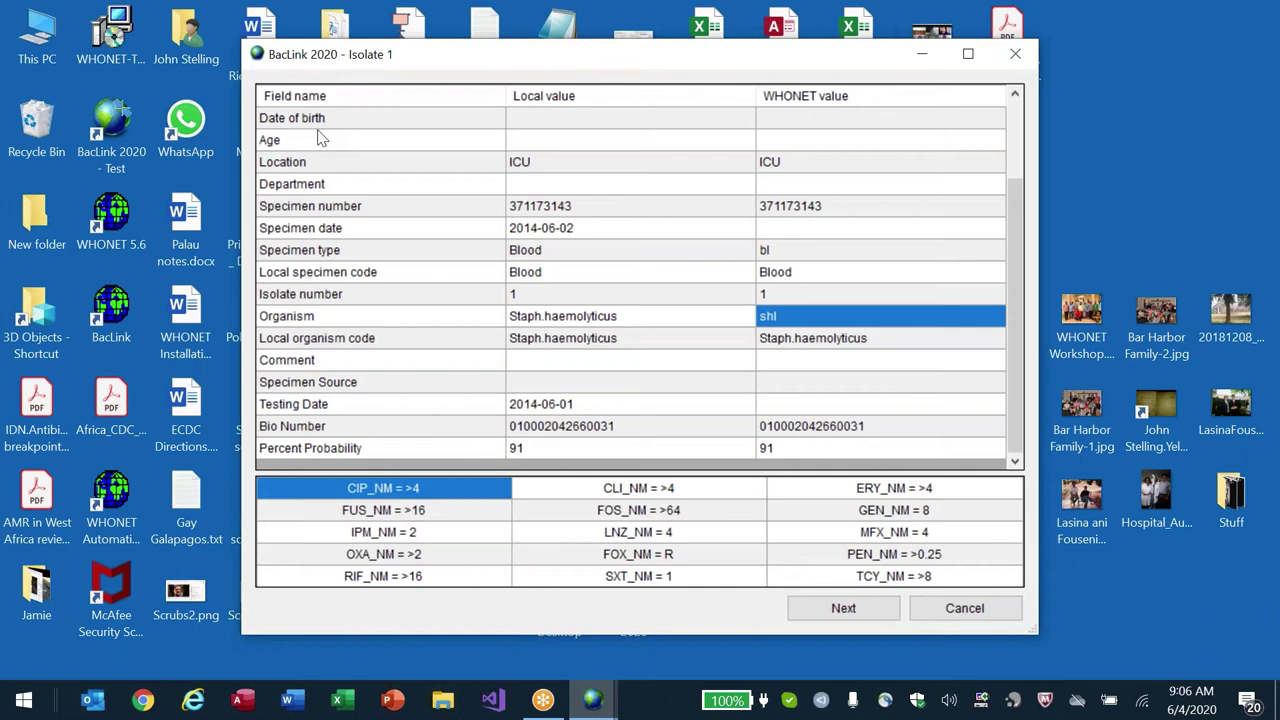
- Compare the WHONET values of the specimen type and local specimen code, and return to the local organism code
key("Up")
key("Up")
key("Left")
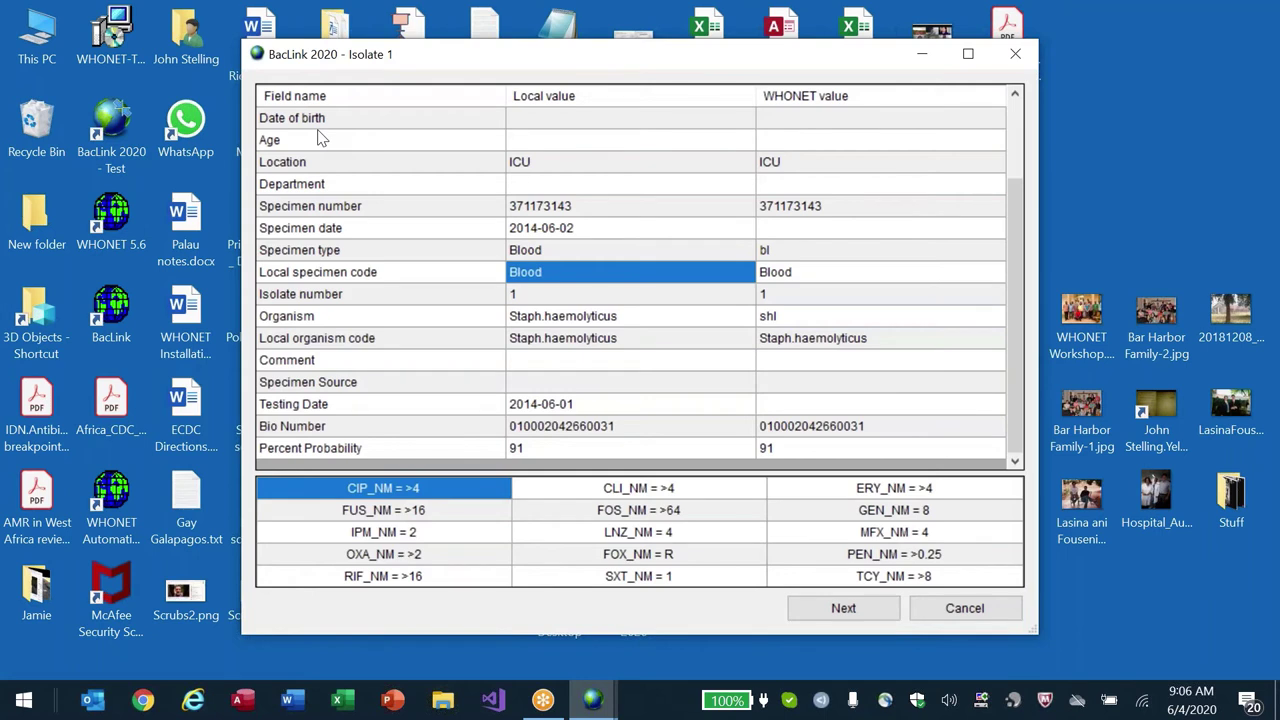
key("Up")
key("Right")
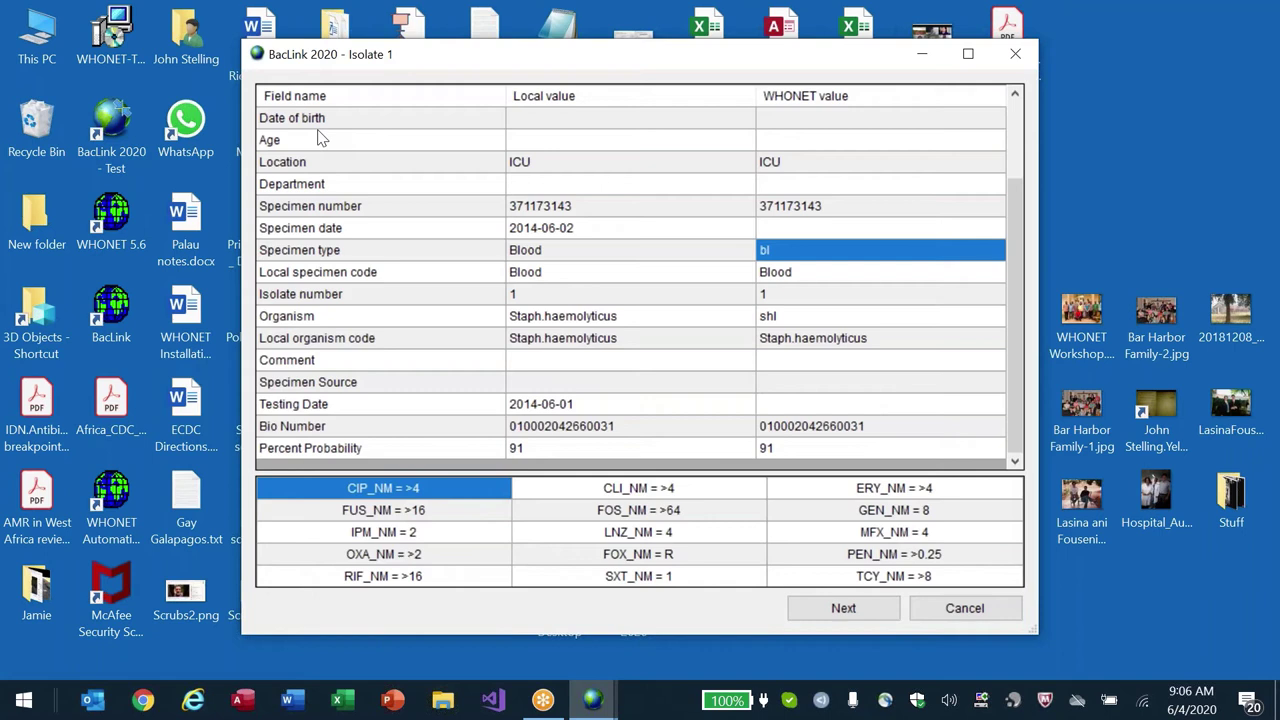
key("Down")
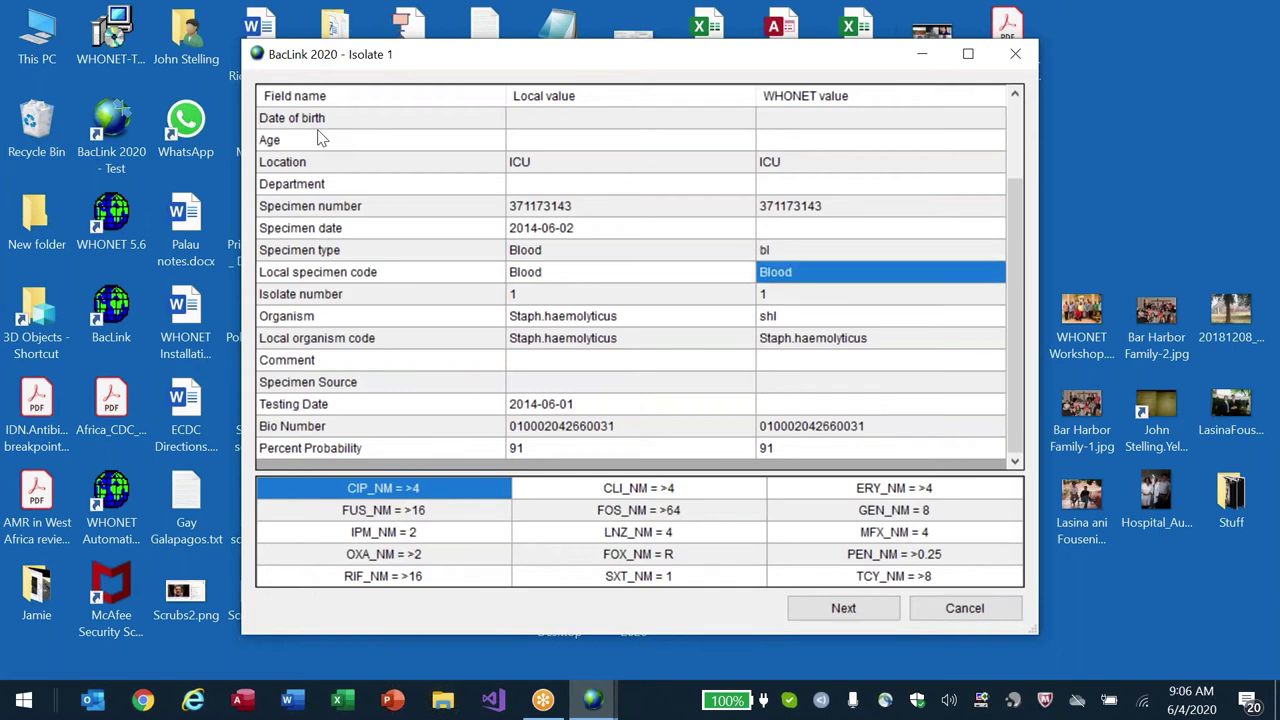
key("Down")
key("Down")
key("Down")
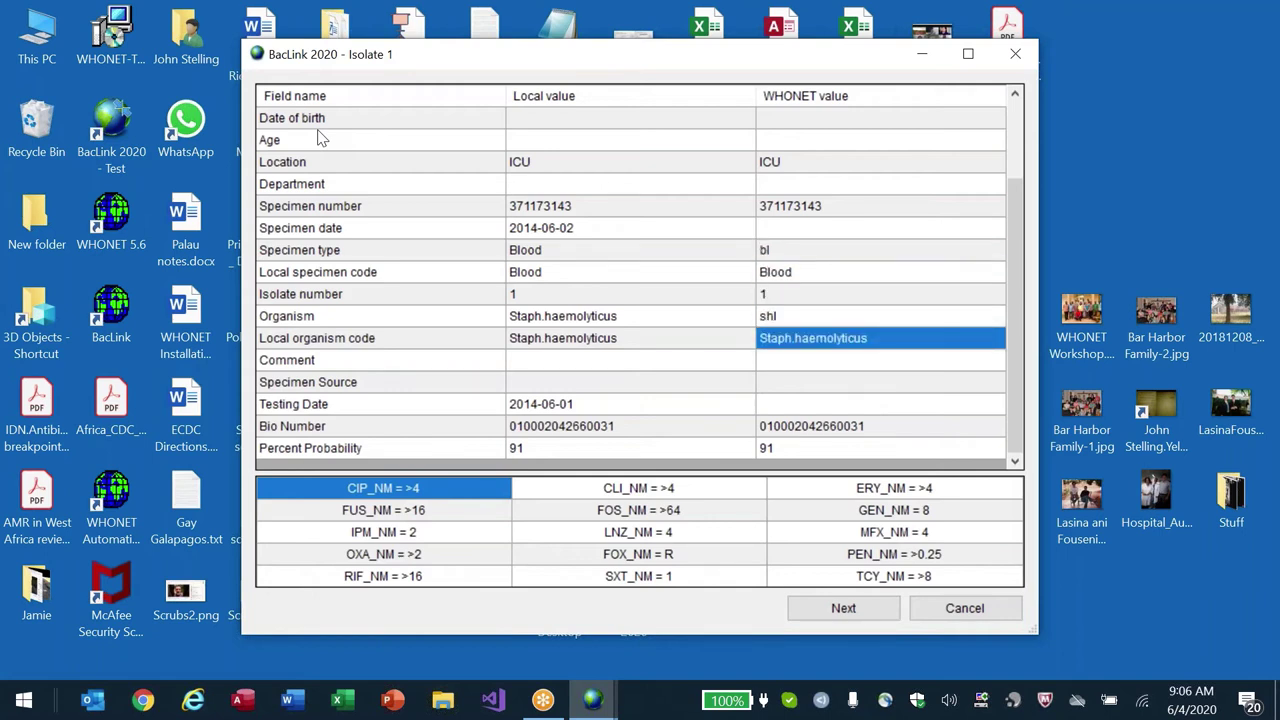
- Examine the antibiotic test results listed for the first isolate
left_click(421, 515)
key("Down")
key("Down")
key("Right")
key("Right")
key("Left")
key("Left")
key("Up")
key("Up")
key("Up")
- Check the local values of the specimen date and testing date against their WHONET values
left_click(614, 236)
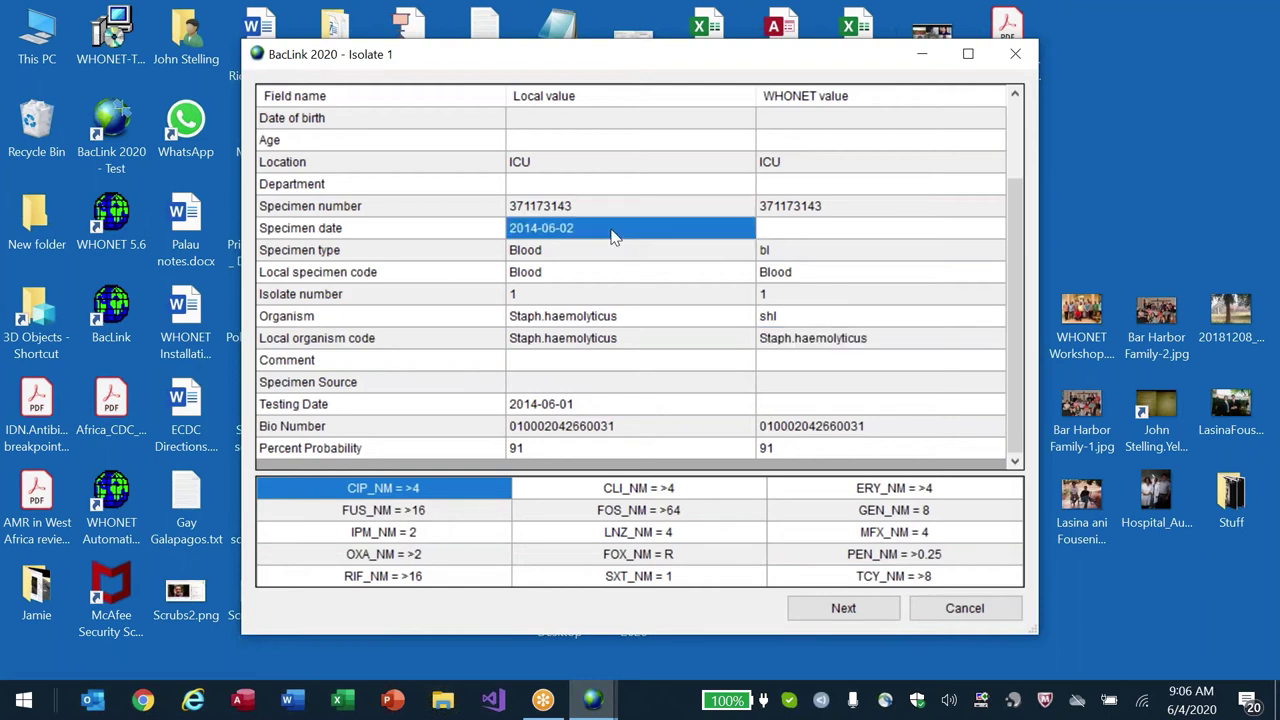
left_click(643, 407)
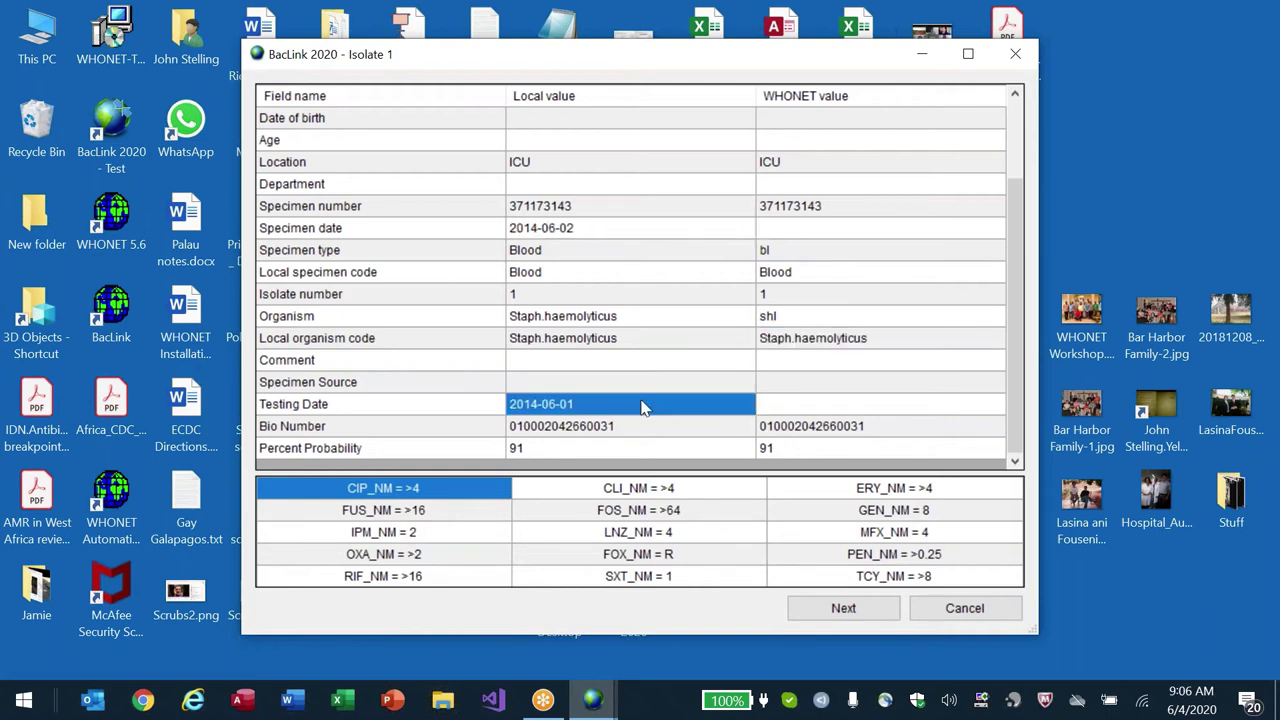
- Compare isolate 1's local and WHONET values for Bio Number, Percent Probability, Specimen date and Testing Date
left_click(659, 434)
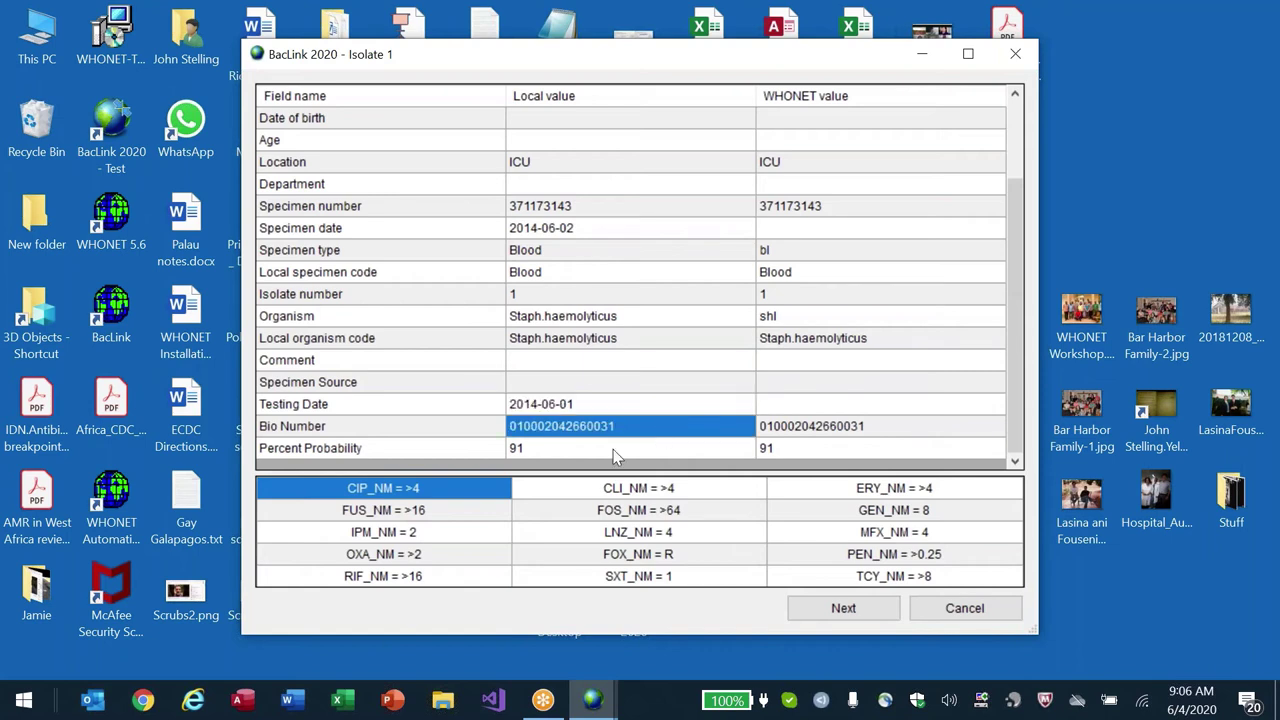
left_click(827, 452)
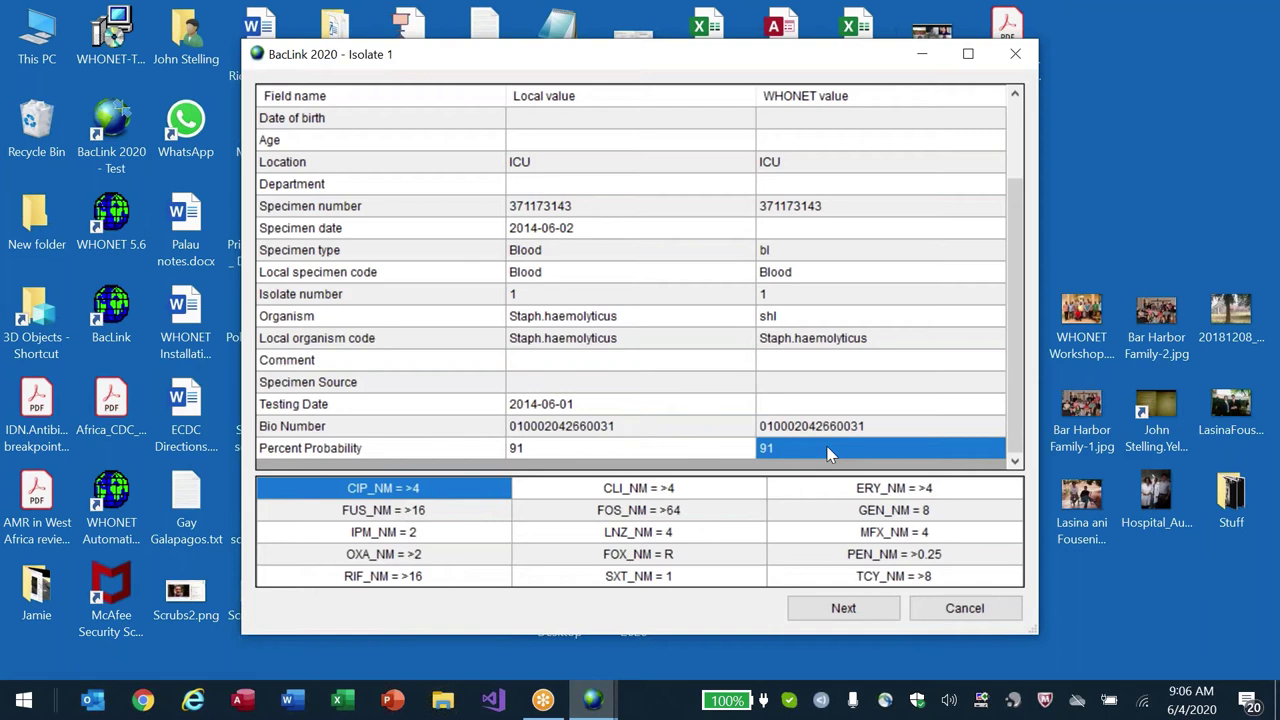
left_click(645, 213)
left_click(634, 236)
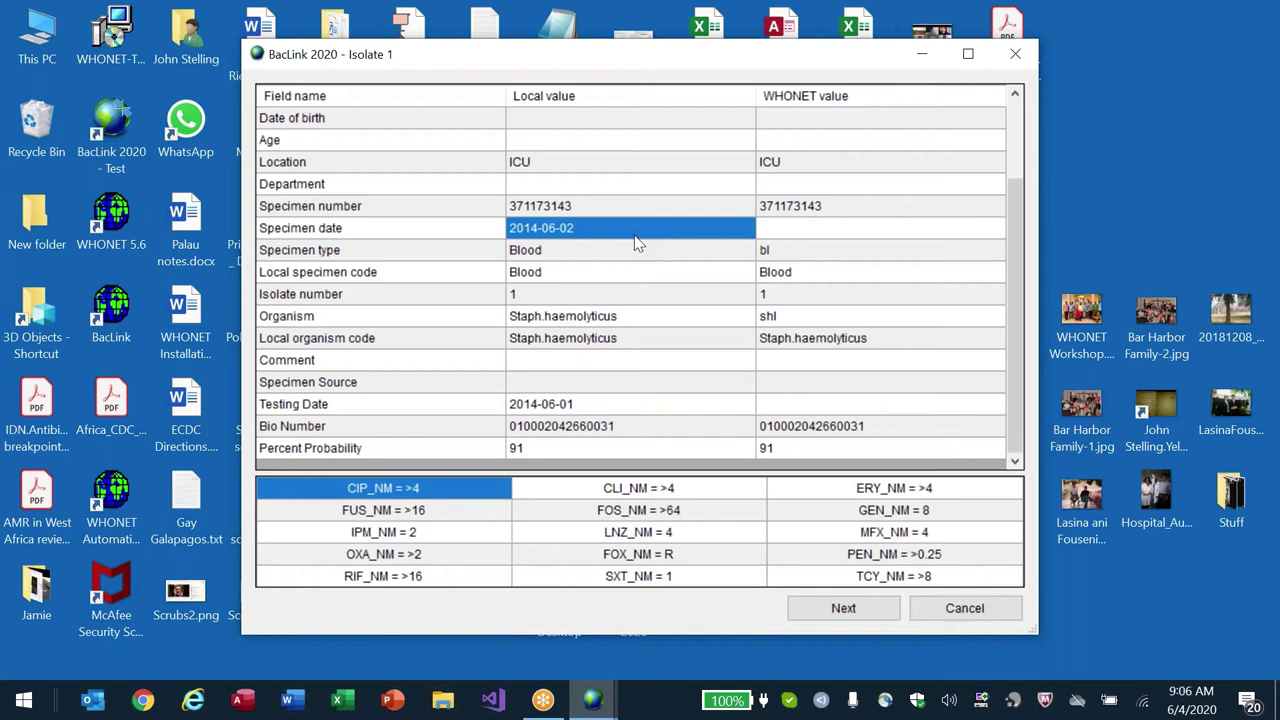
left_click(808, 230)
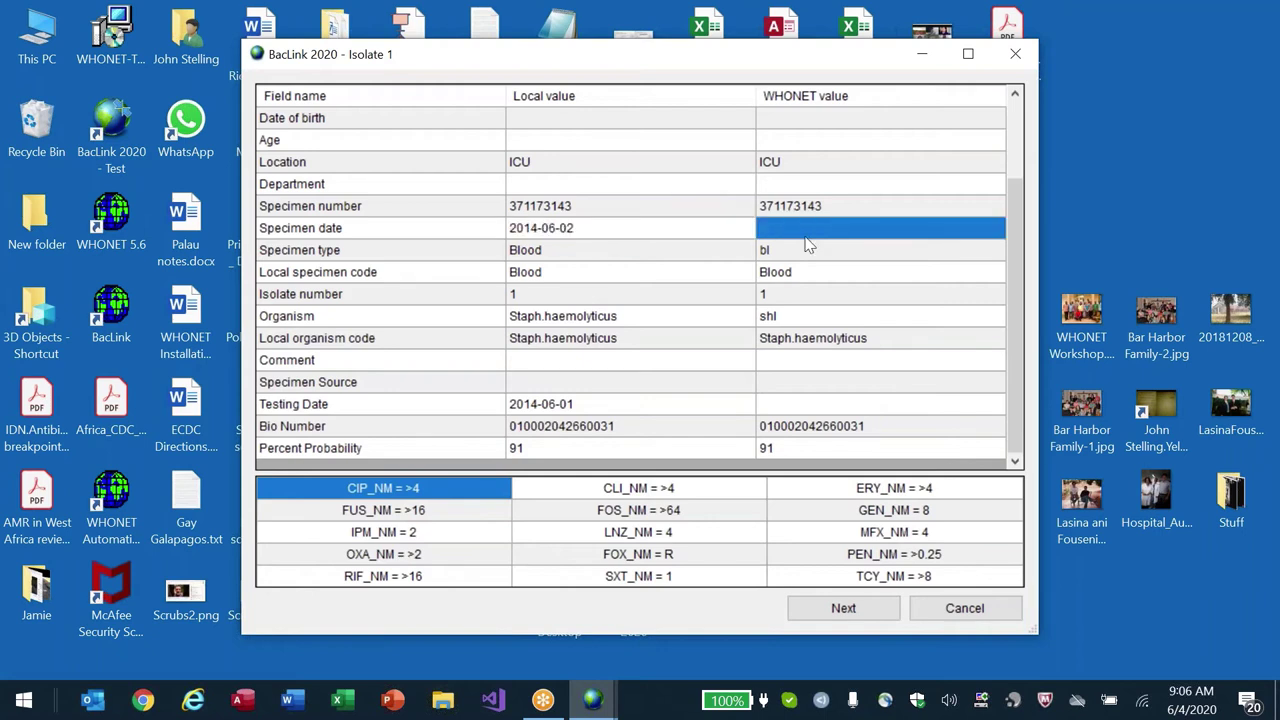
left_click(607, 410)
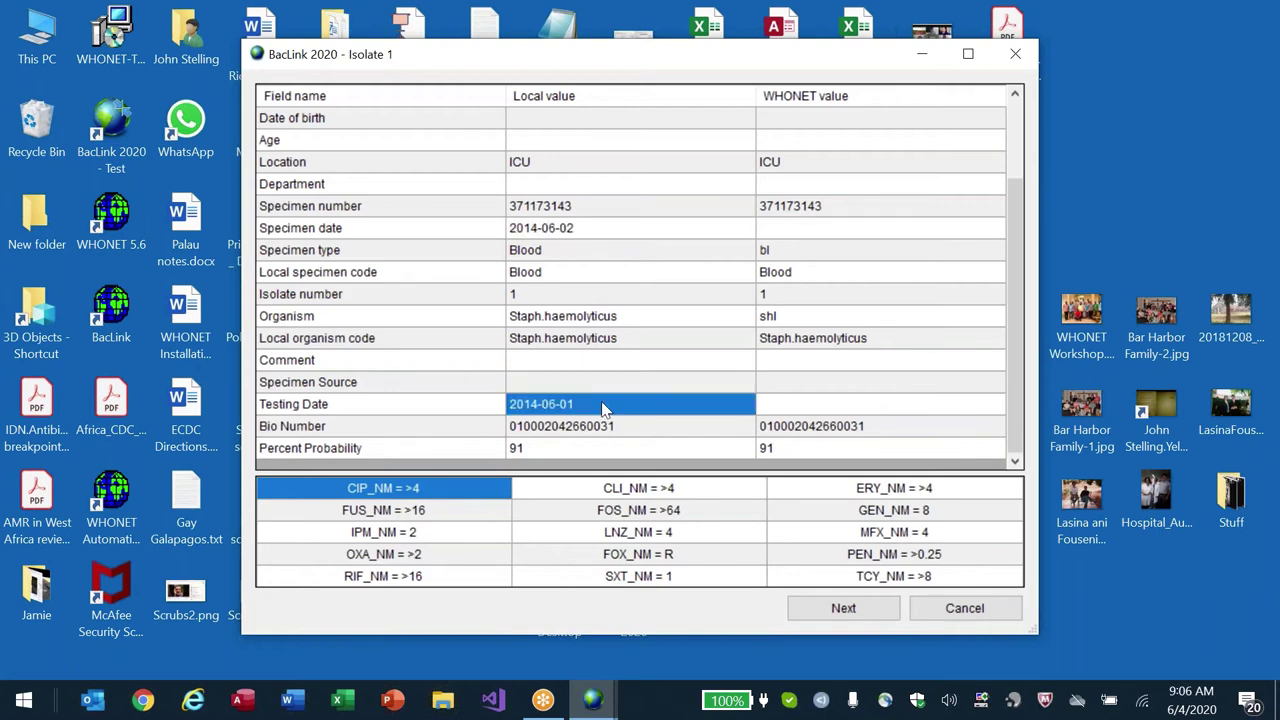
left_click(800, 412)
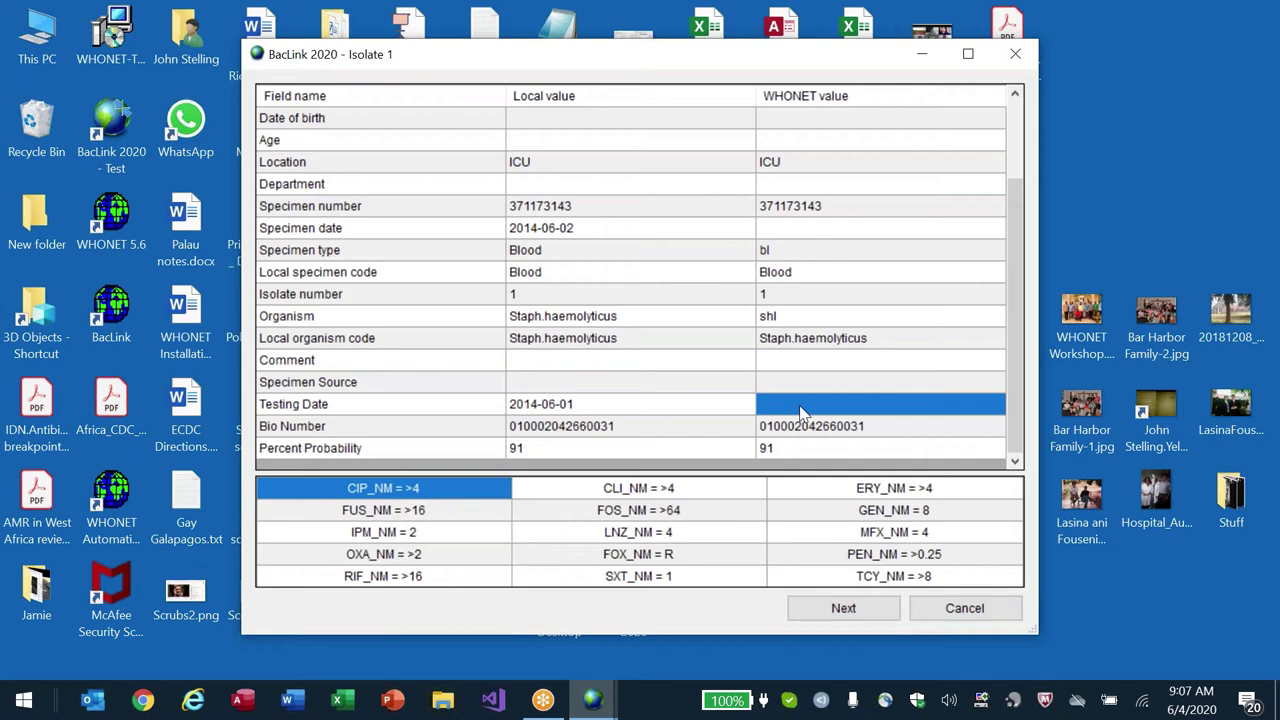
- Advance through the isolate preview to isolate 3 and examine its Last name field and local value
left_click(843, 610)
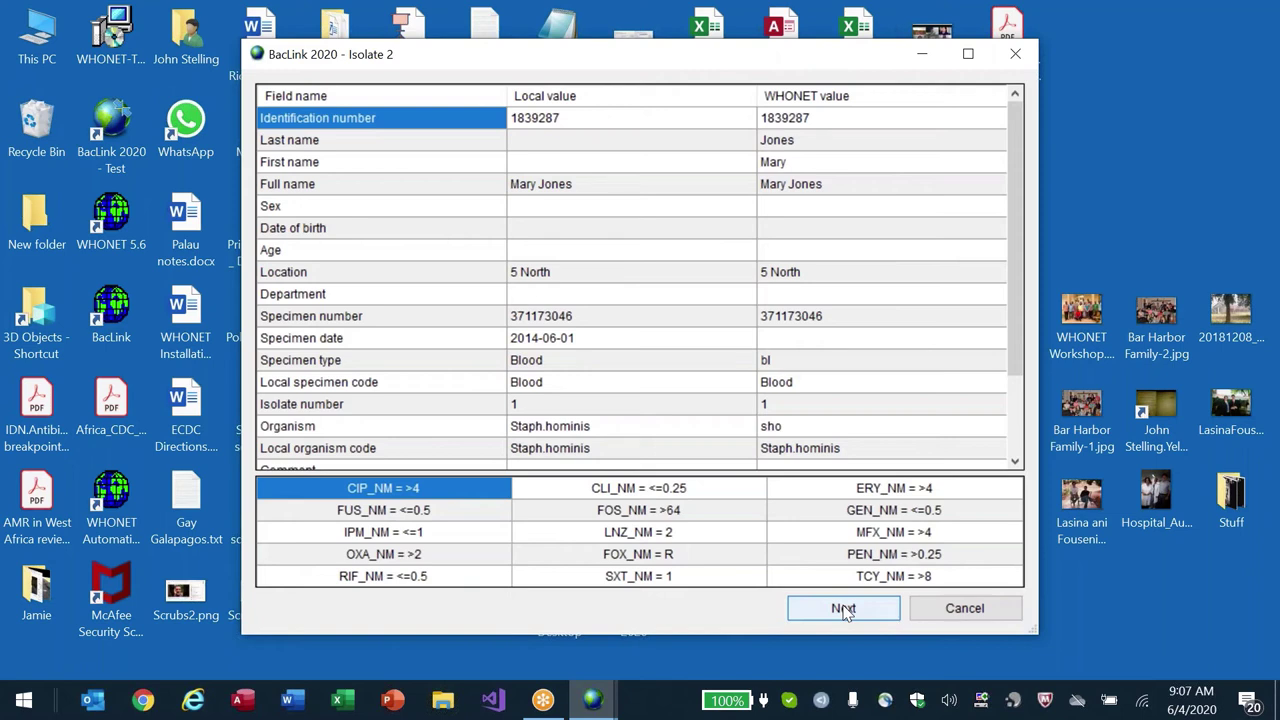
left_click(843, 609)
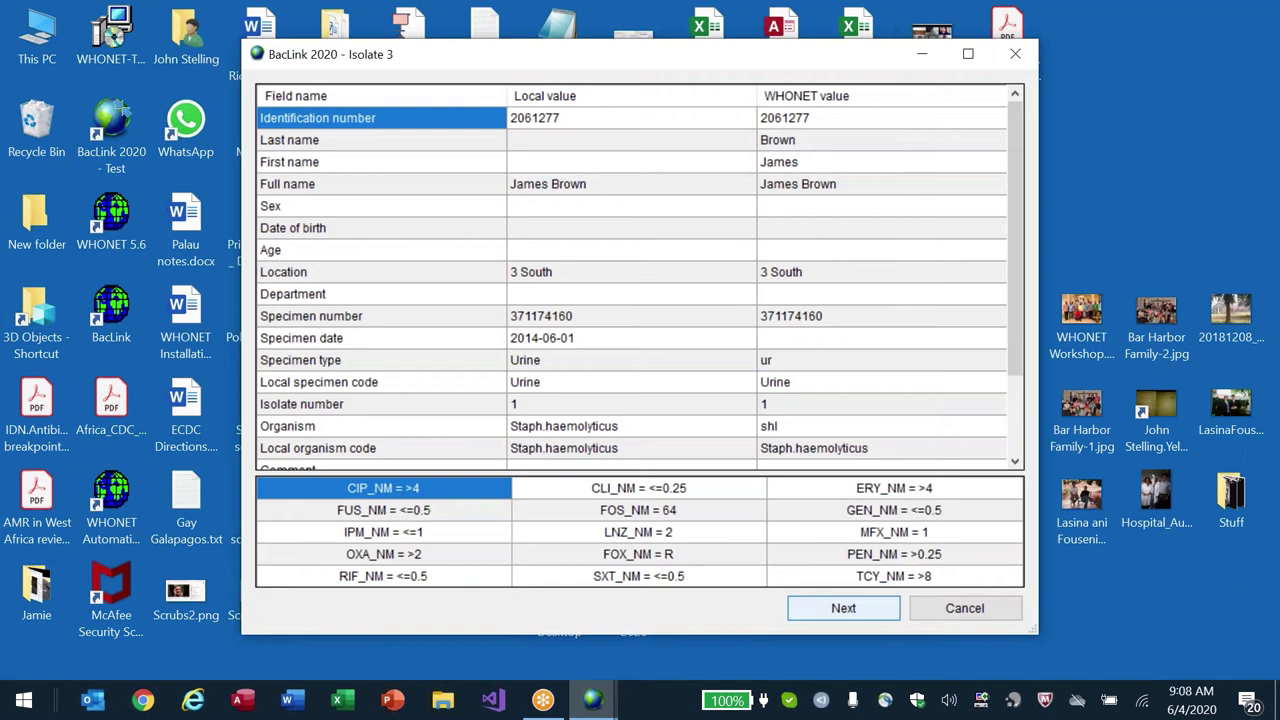
left_click(333, 143)
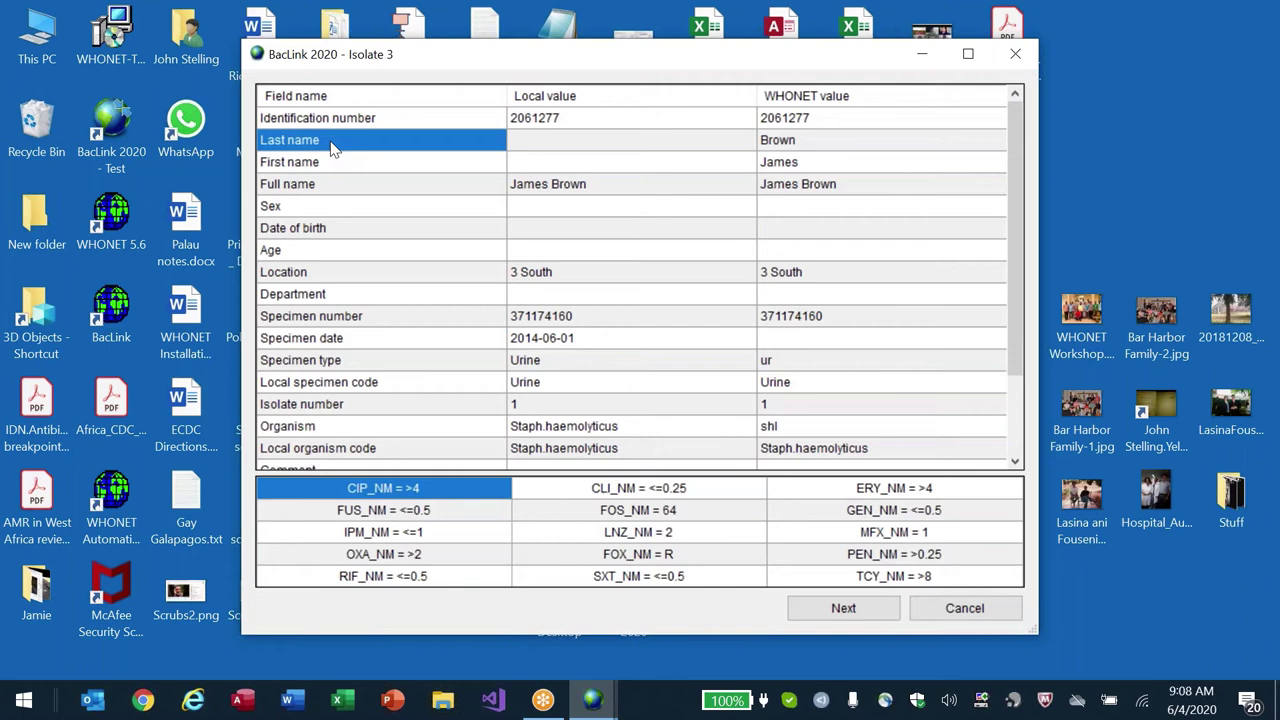
left_click(667, 147)
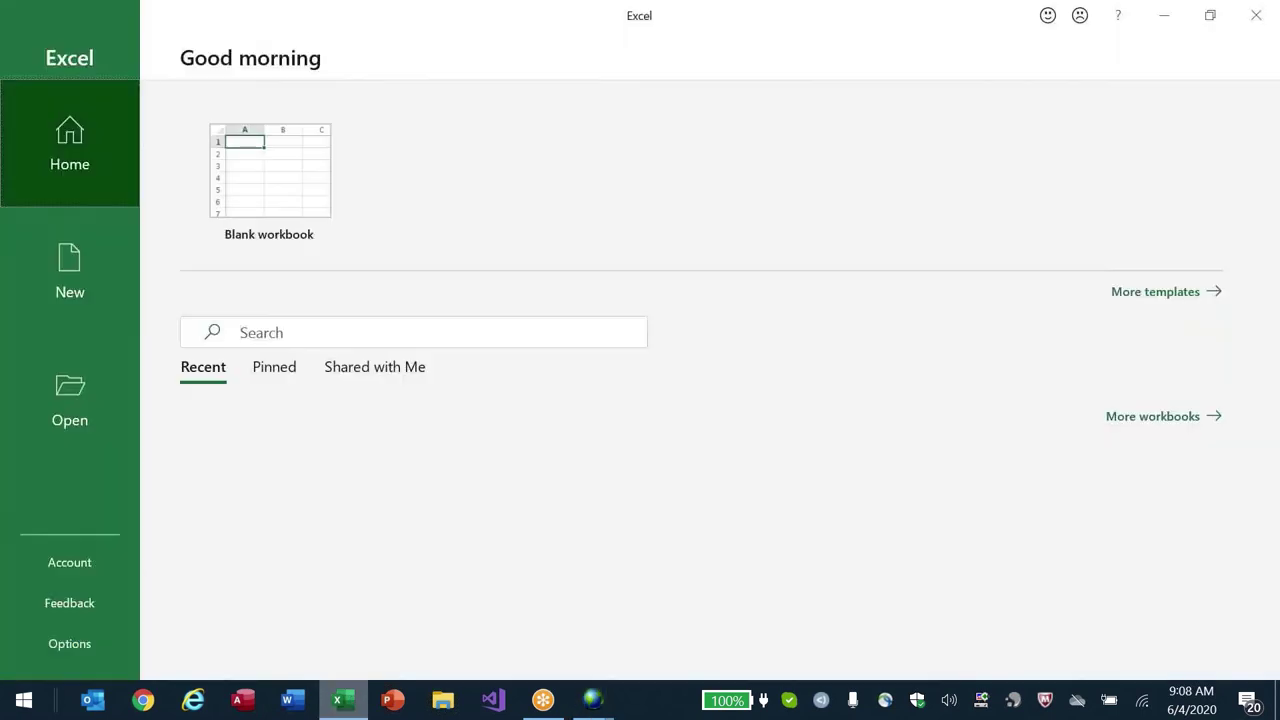
- Try to open Vitek2-demo-data.txt in Excel
left_click(600, 567)
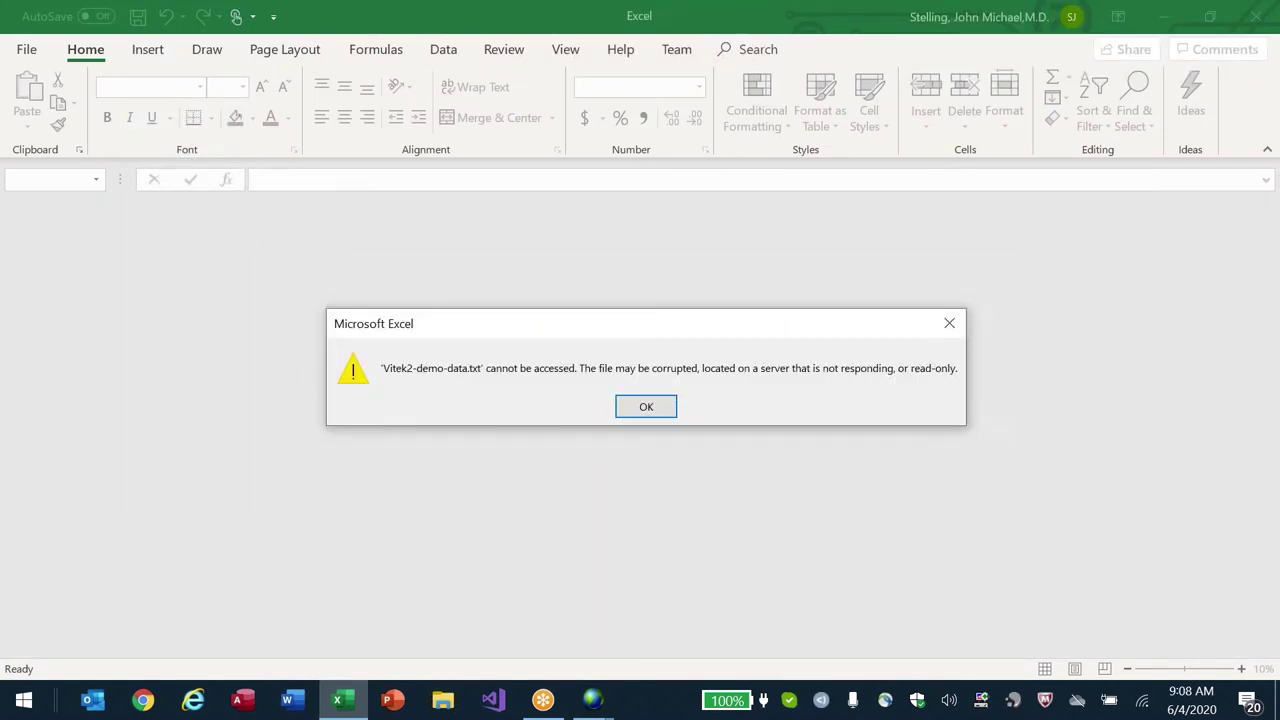
key("Return")
- Browse to the C:\WHONET\Data folder to find a data file to open
key("ctrl+o")
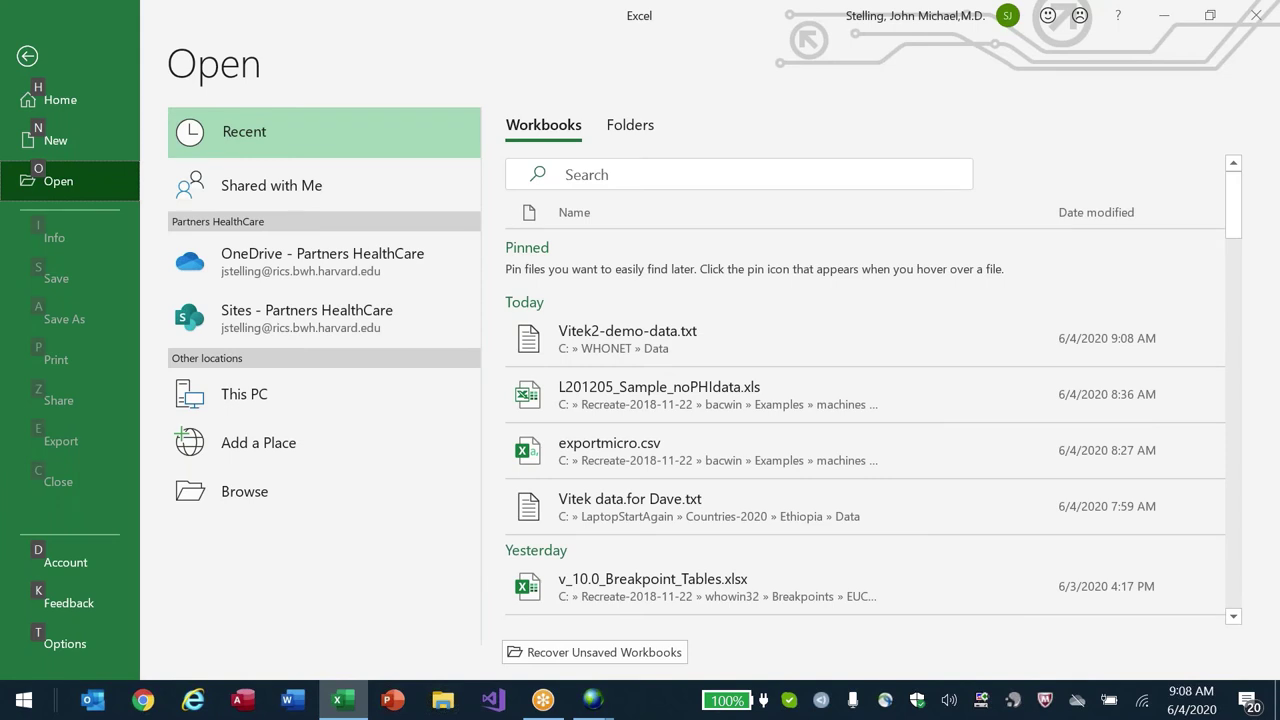
left_click(243, 491)
key("alt+d")
type("c:\\w")
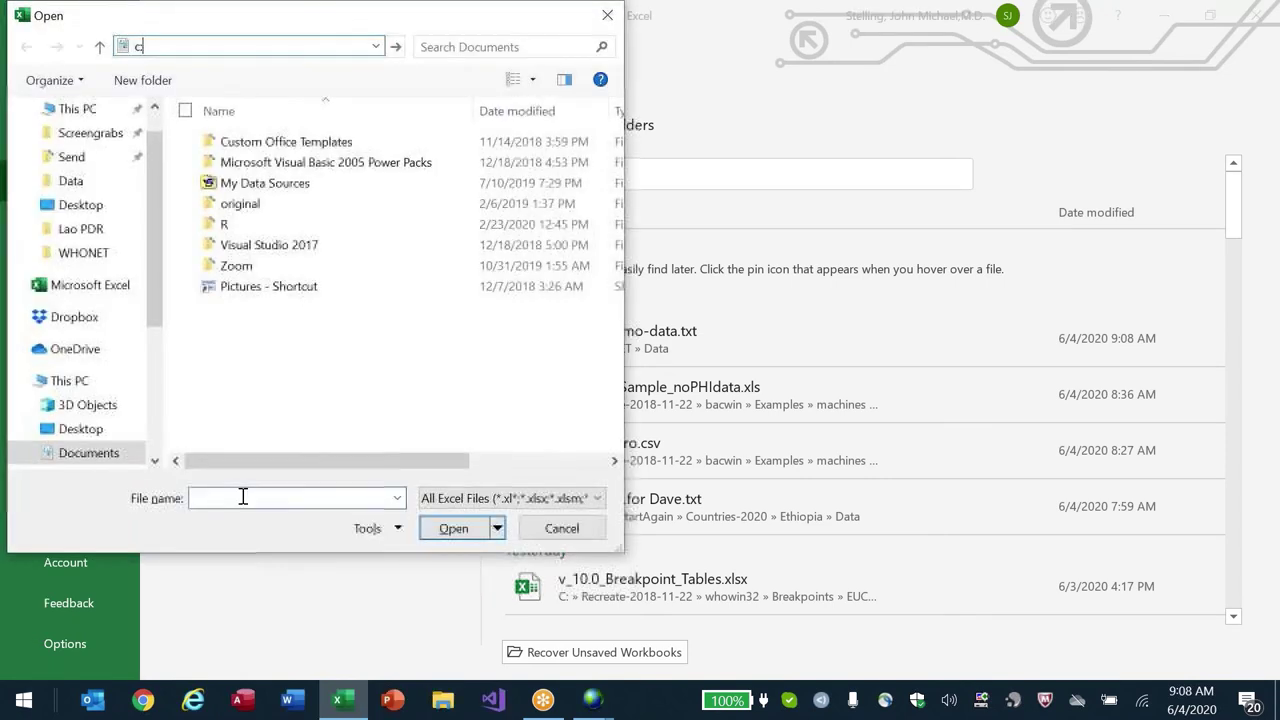
left_click(320, 498)
type("c:\\who")
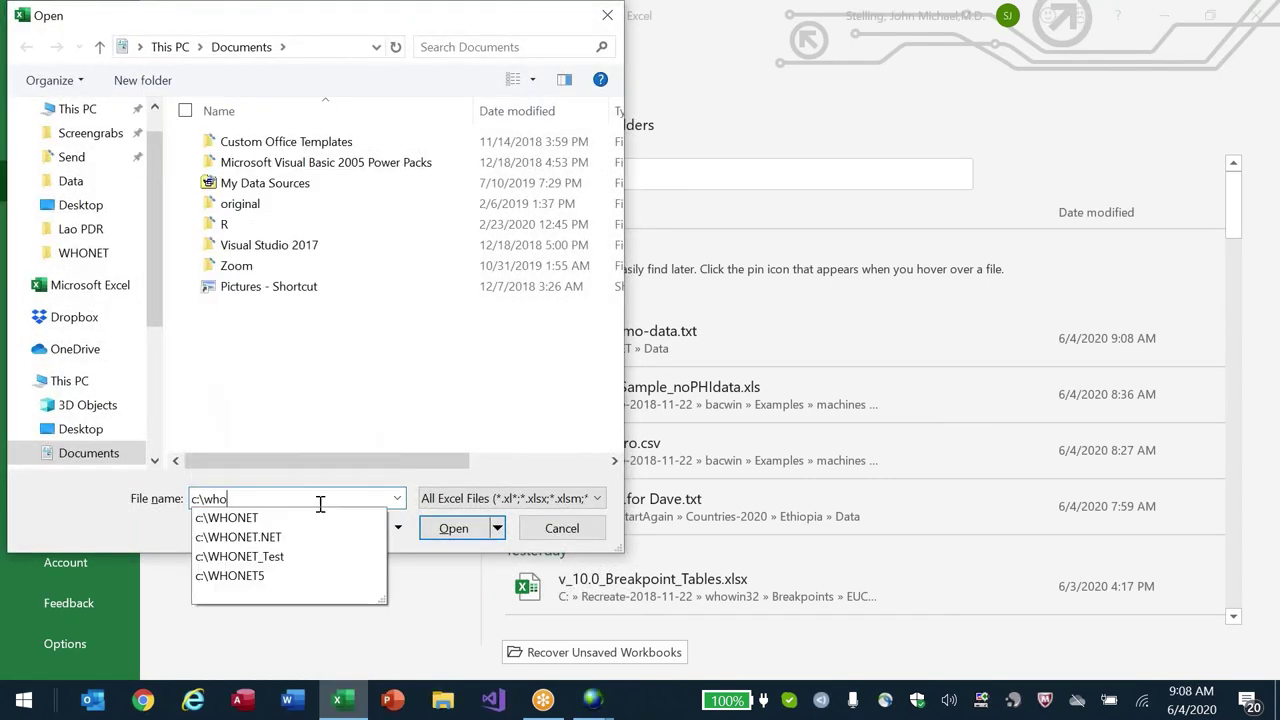
type("net\\")
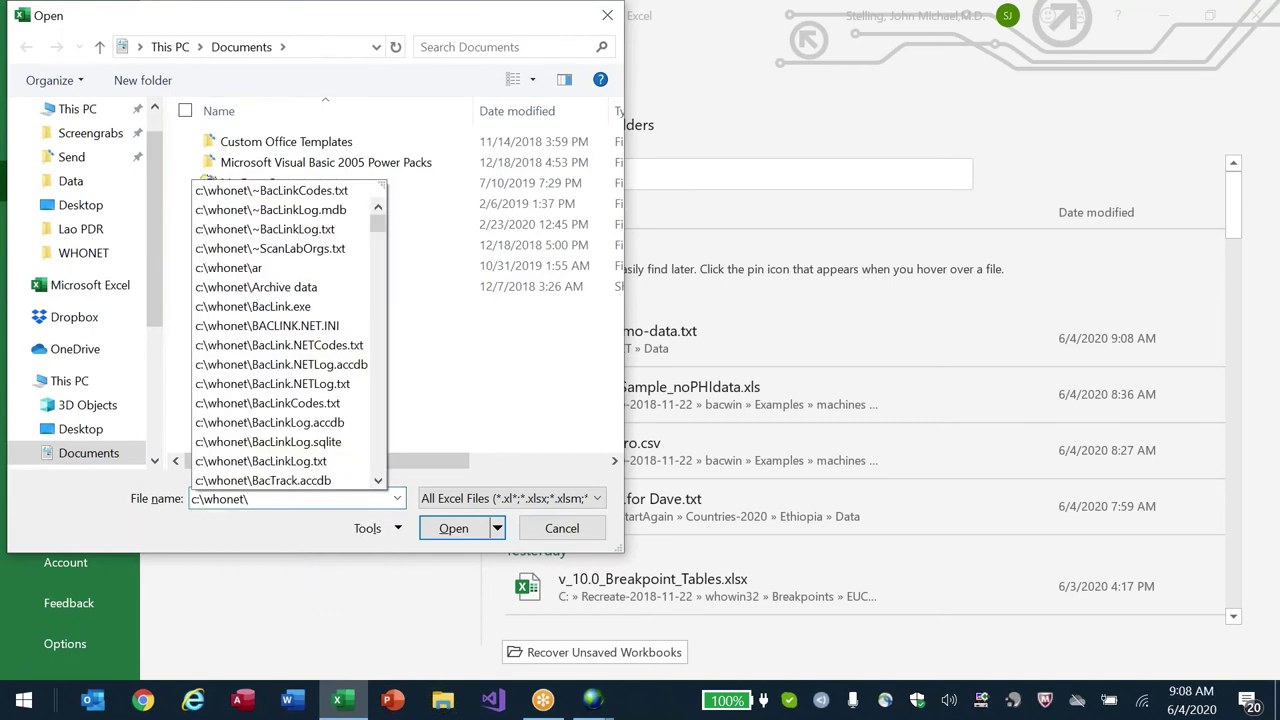
key("Return")
type("data")
key("Return")
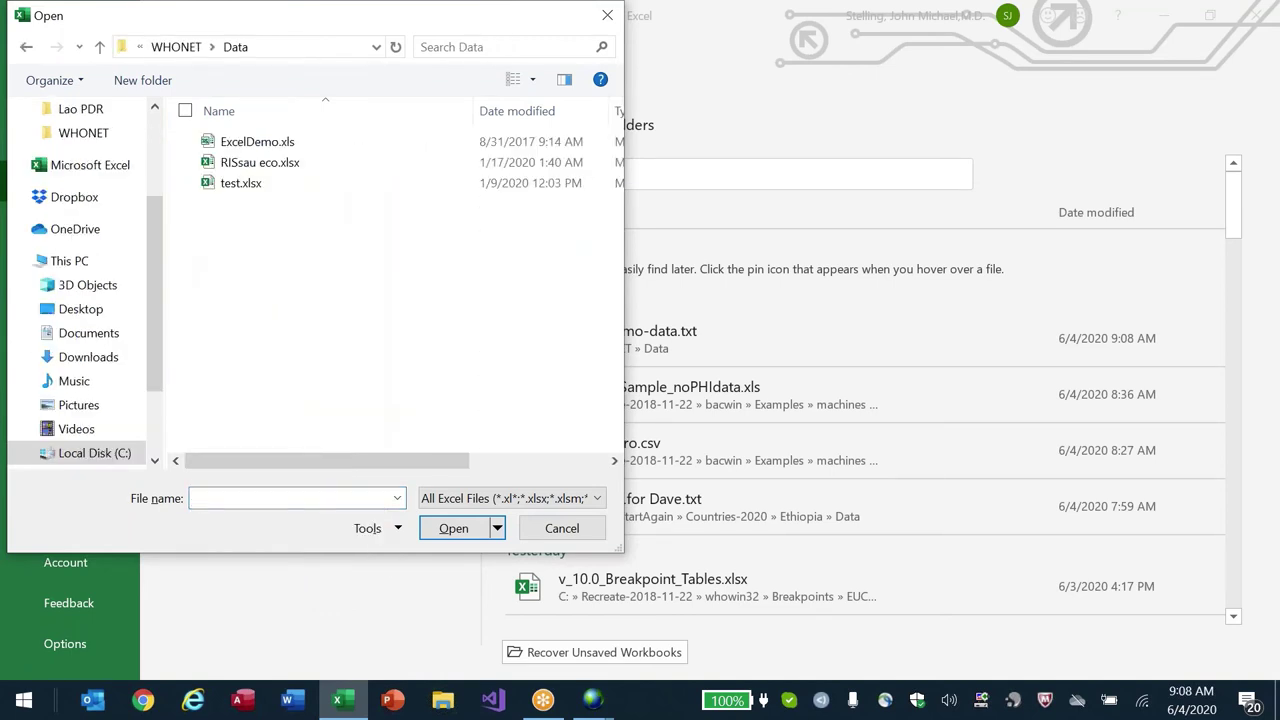
- List all file types in the Data folder and open Vitek2-demo-data - Copy.txt
type("*.*")
key("Return")
left_click(237, 290)
key("v")
key("Down")
key("Up")
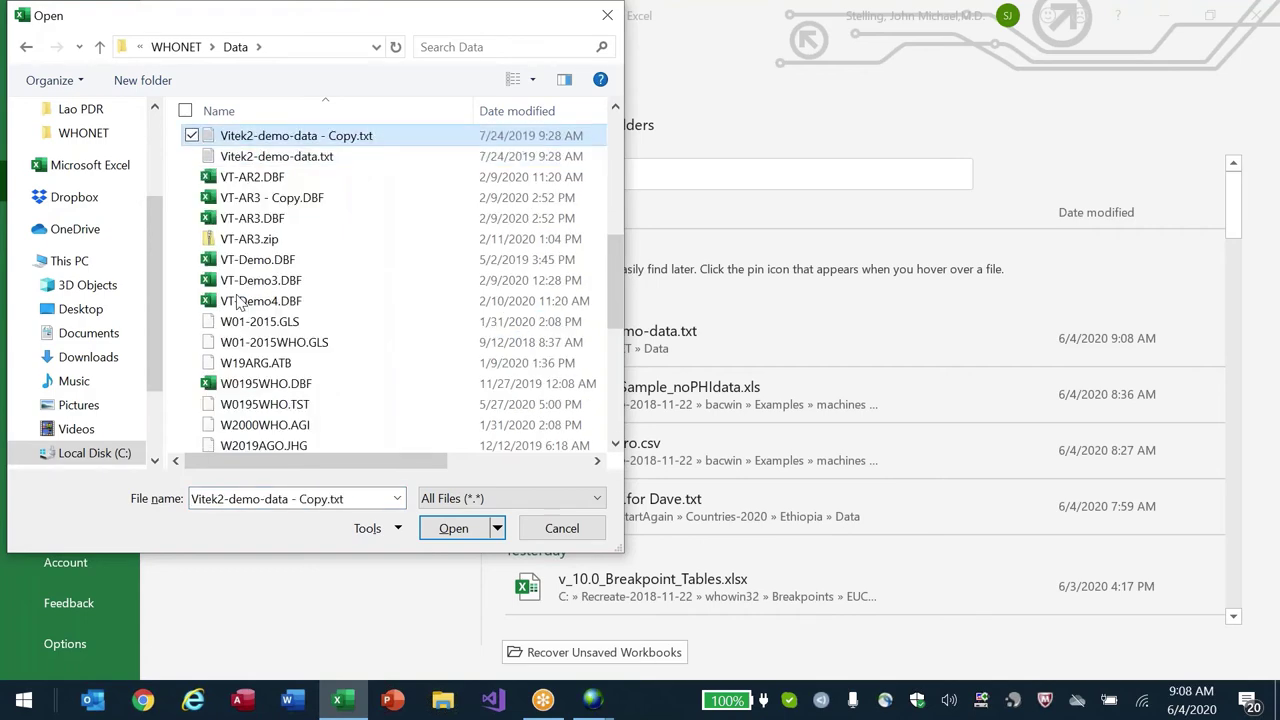
key("Return")
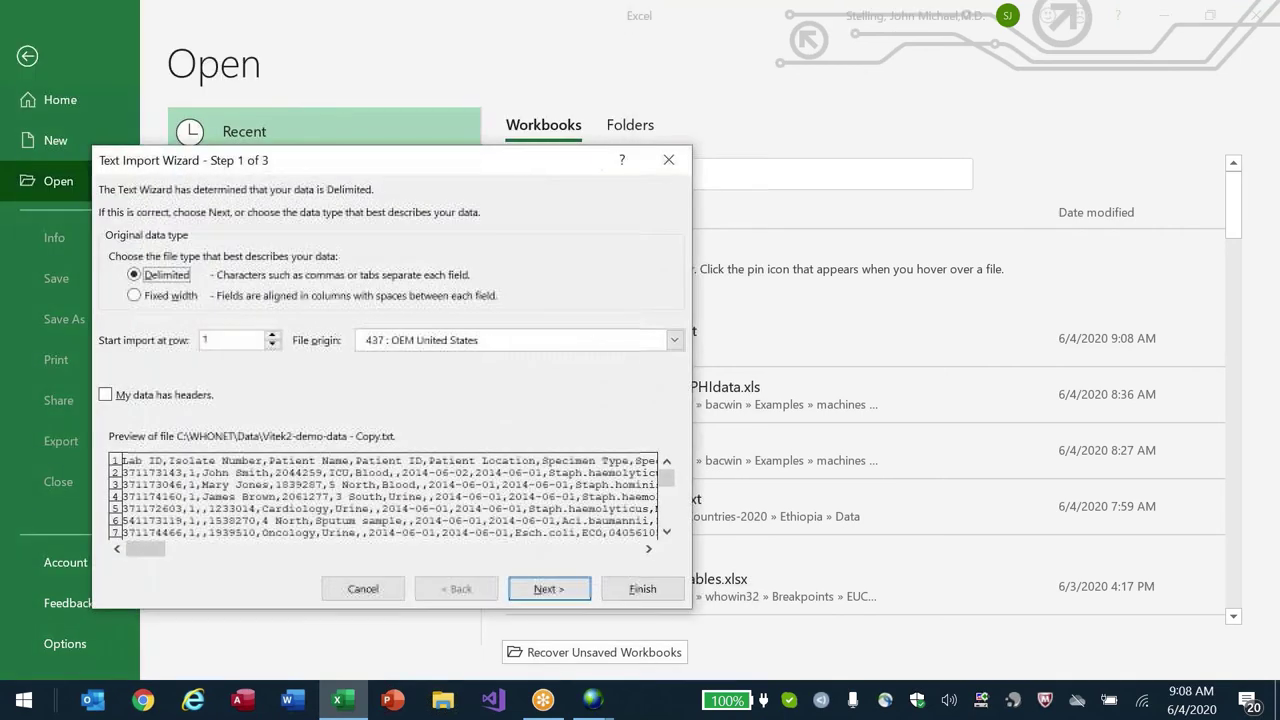
- Import the text file as delimited data with the comma as separator
key("Return")
key("alt+c")
key("Return")
key("Return")
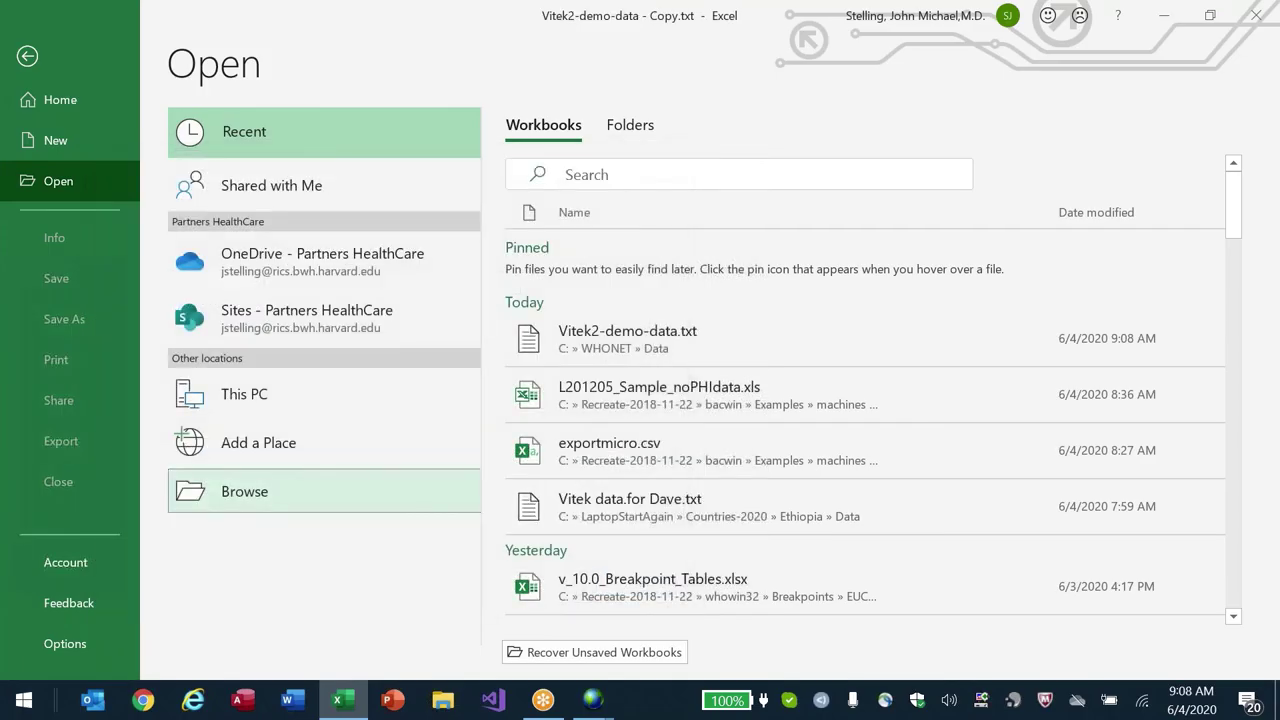
- Bring the imported Vitek2-demo-data - Copy workbook to the front in Excel and go to cell A1
left_click_drag(58, 235, 90, 632)
key("alt+space")
key("n")
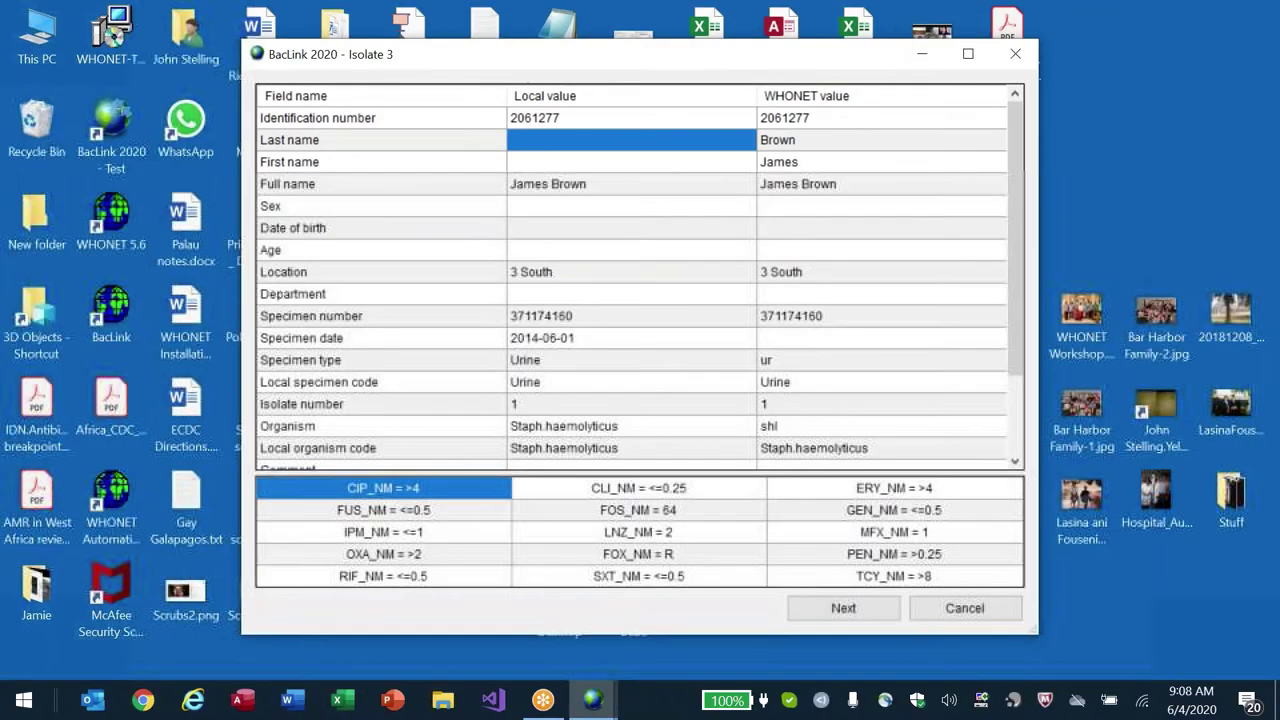
key("alt+Tab")
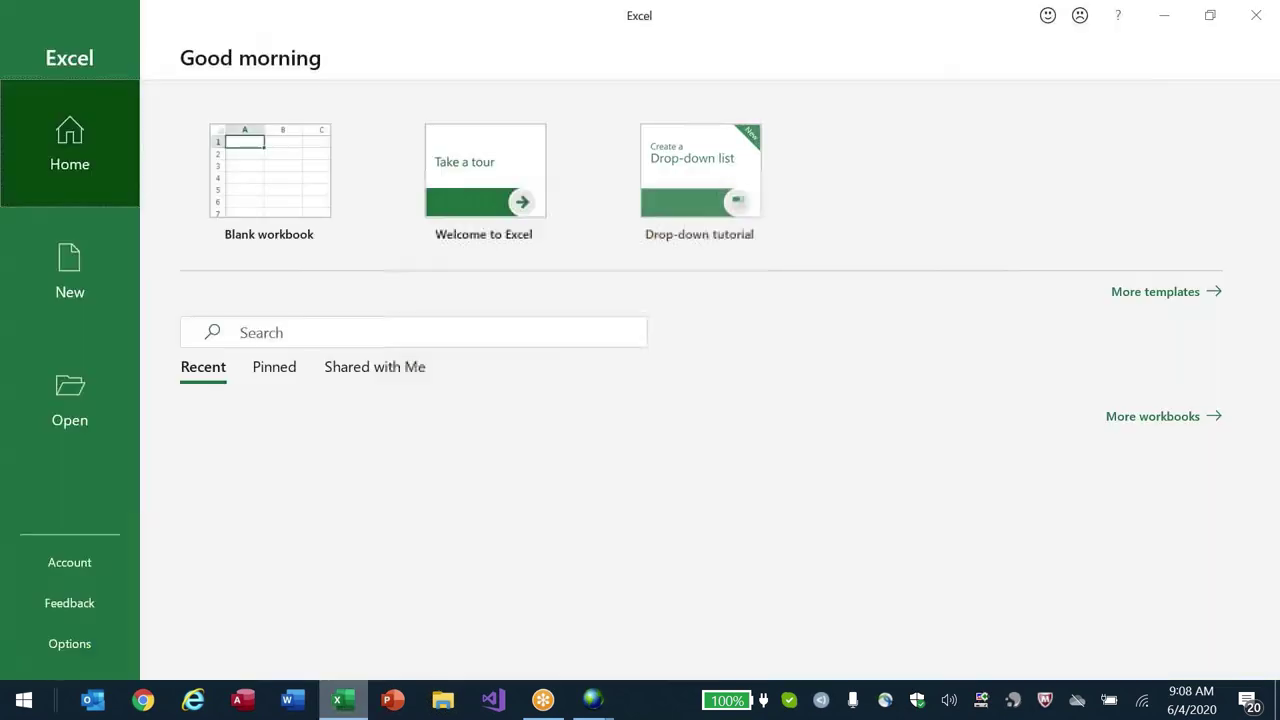
key("Return")
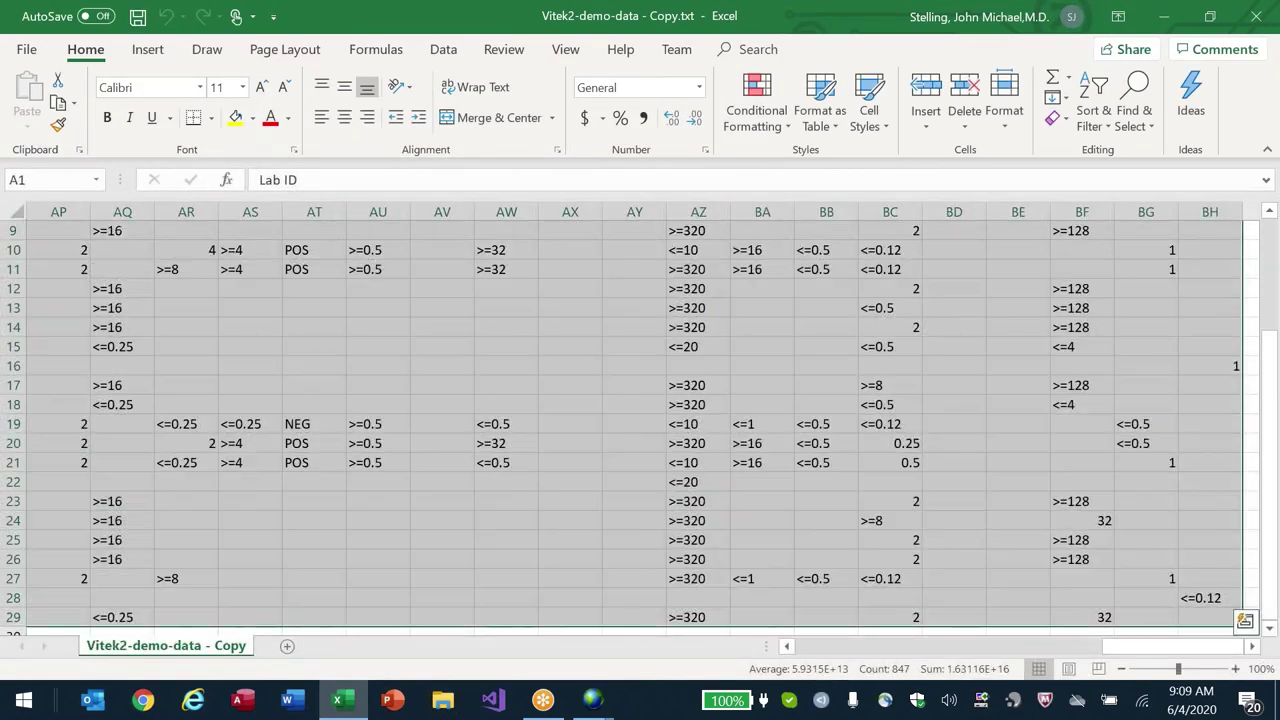
key("ctrl+Home")
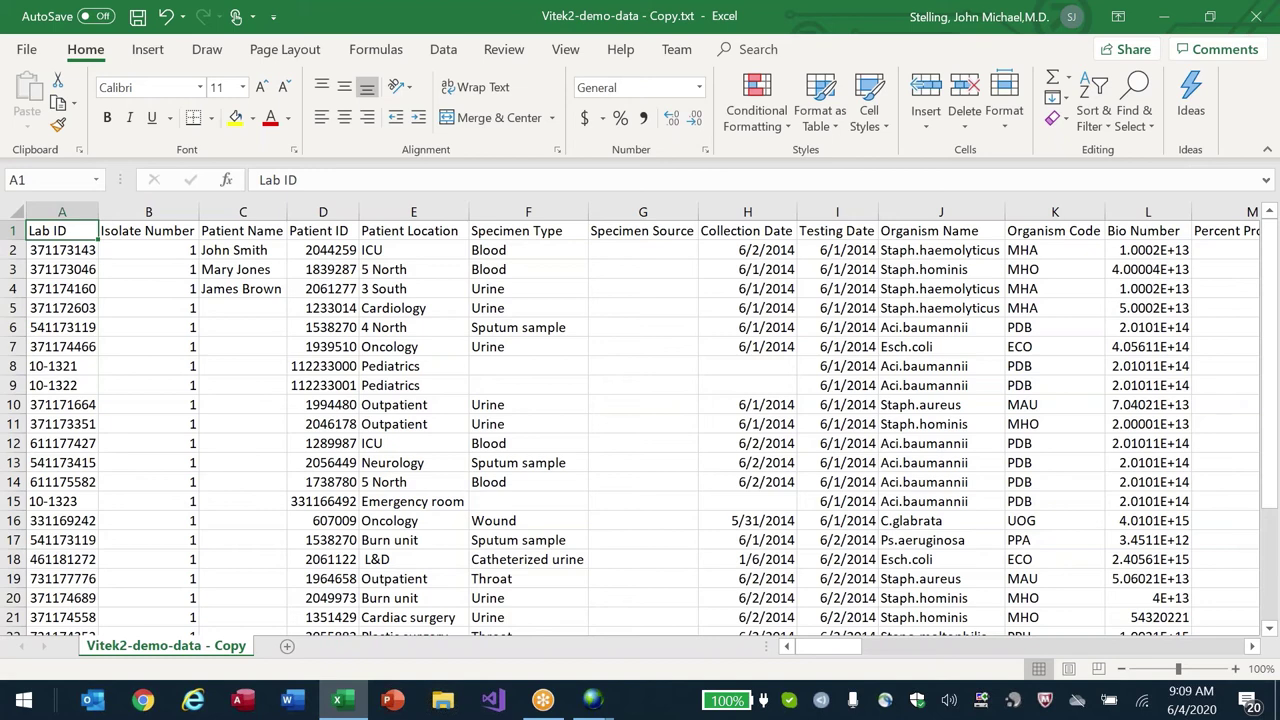
- Insert a new column before Specimen Source and head it Gender
key("Right")
key("Right")
key("Right")
key("Right")
key("Right")
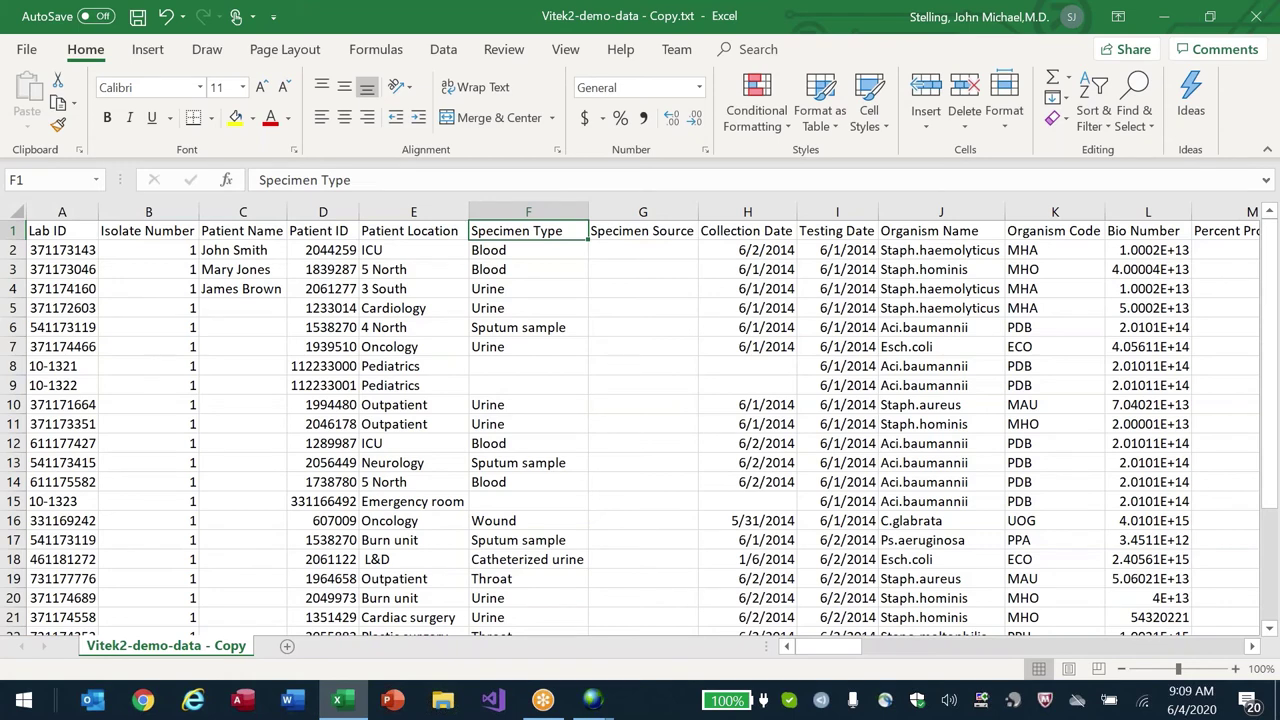
key("Right")
key("alt+h")
type("icGender")
key("Return")
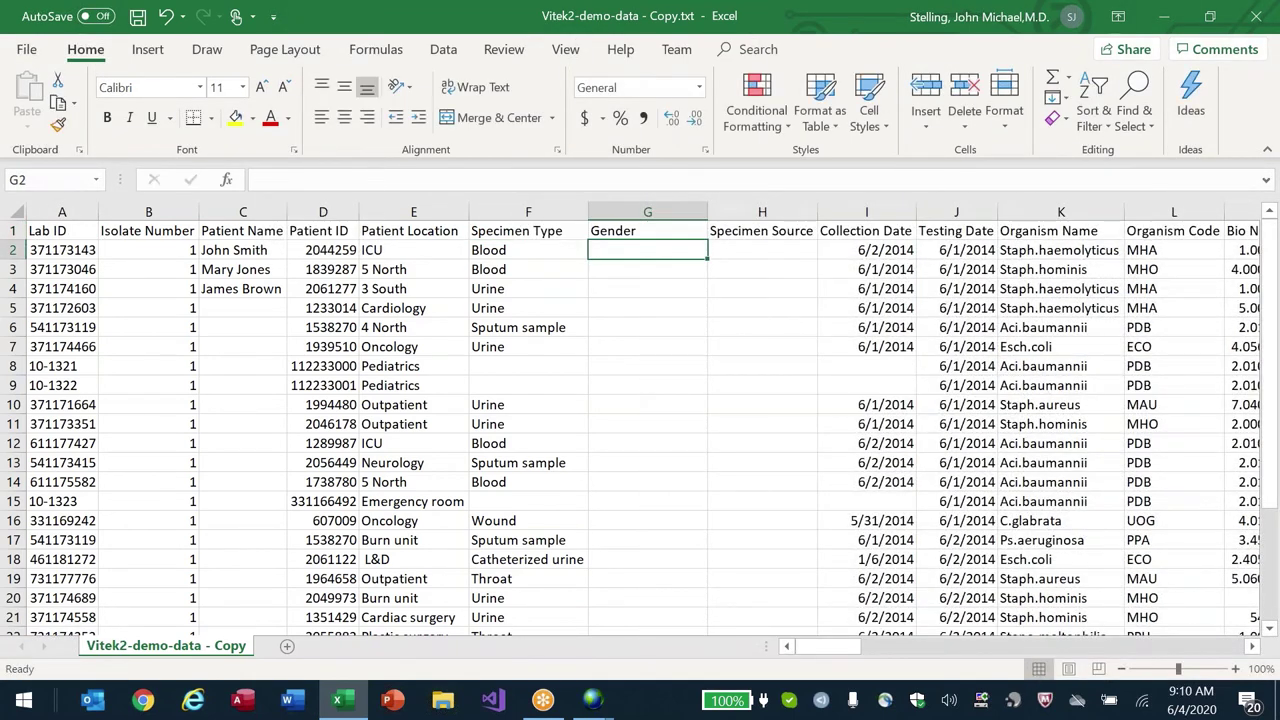
- Enter Male in G2 and Female in G3 of the Gender column
type("Male")
key("Return")
type("Female")
key("Return")
key("Up")
key("Up")
key("Up")
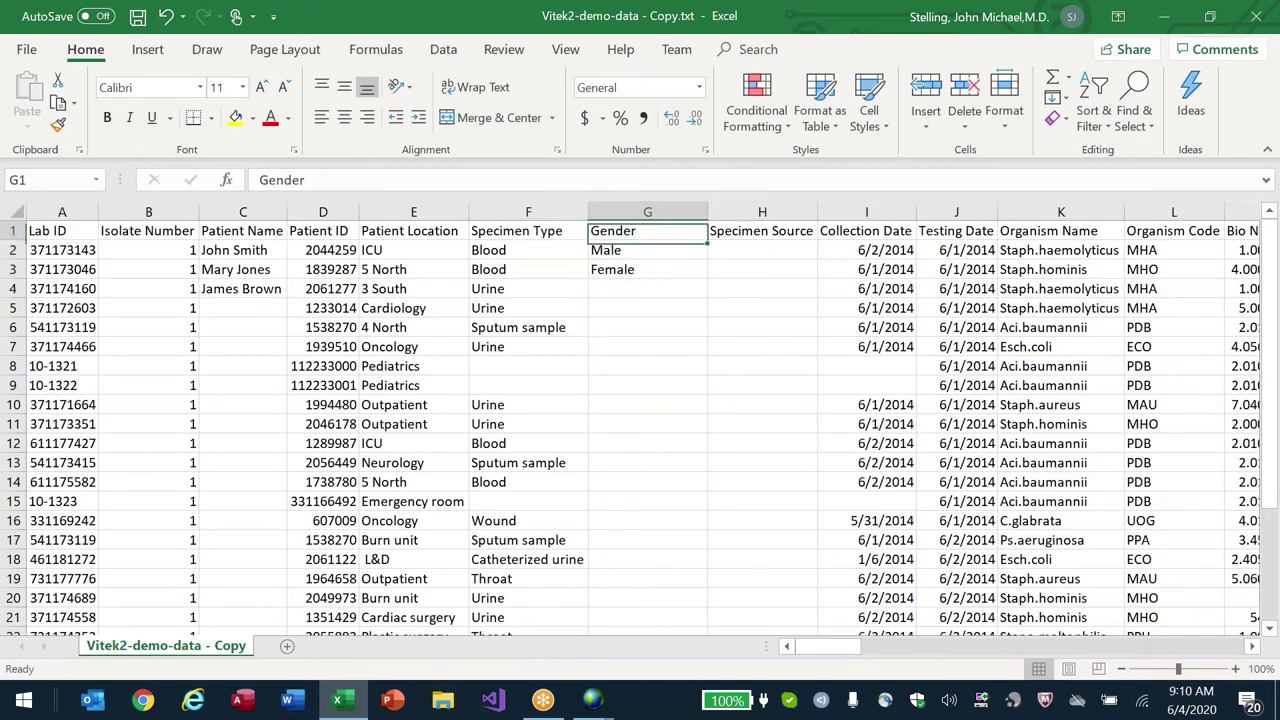
- Fill the Gender column with Male in G4 to G6 and Female in G7 to G9
key("shift+Down")
key("shift+Down")
key("shift+Down")
key("Down")
key("Down")
key("Down")
type("male")
key("Return")
type("male")
key("Return")
type("male")
key("Return")
type("female")
key("Return")
type("female")
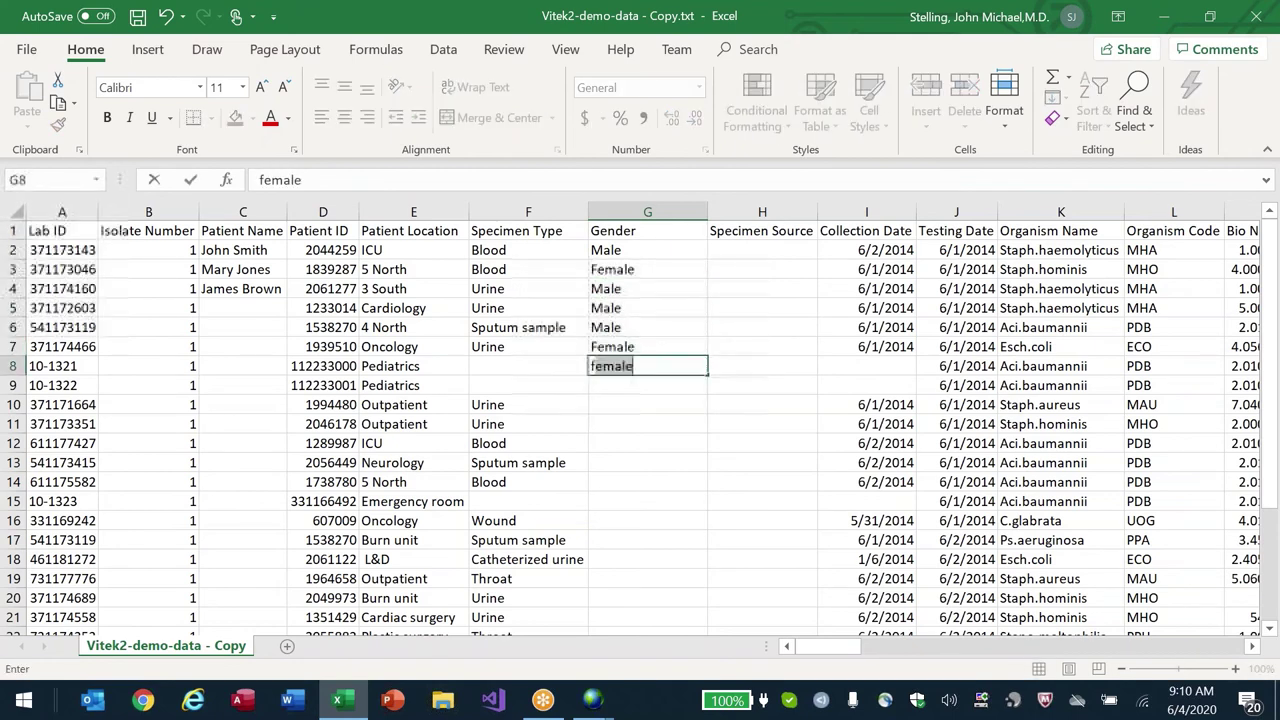
key("Return")
type("female")
key("Return")
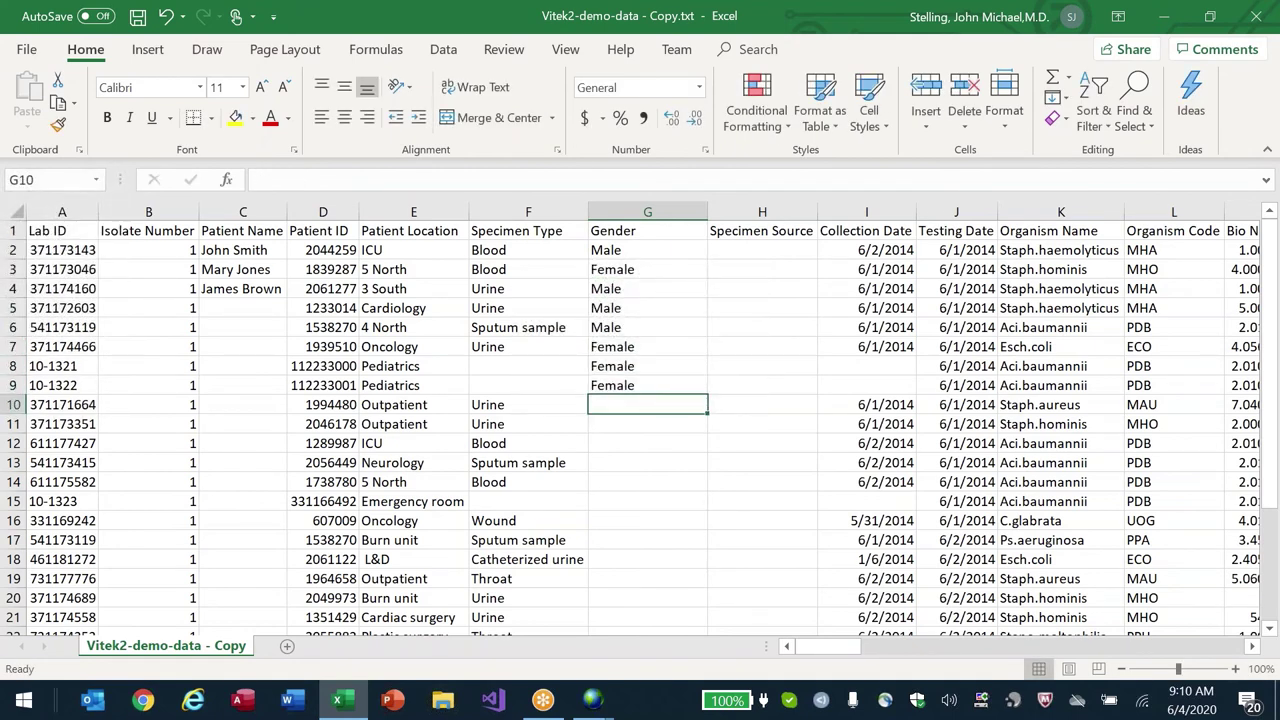
- Compare the Gender column in Excel with isolate 3's Sex field in BacLink
key("alt+Tab")
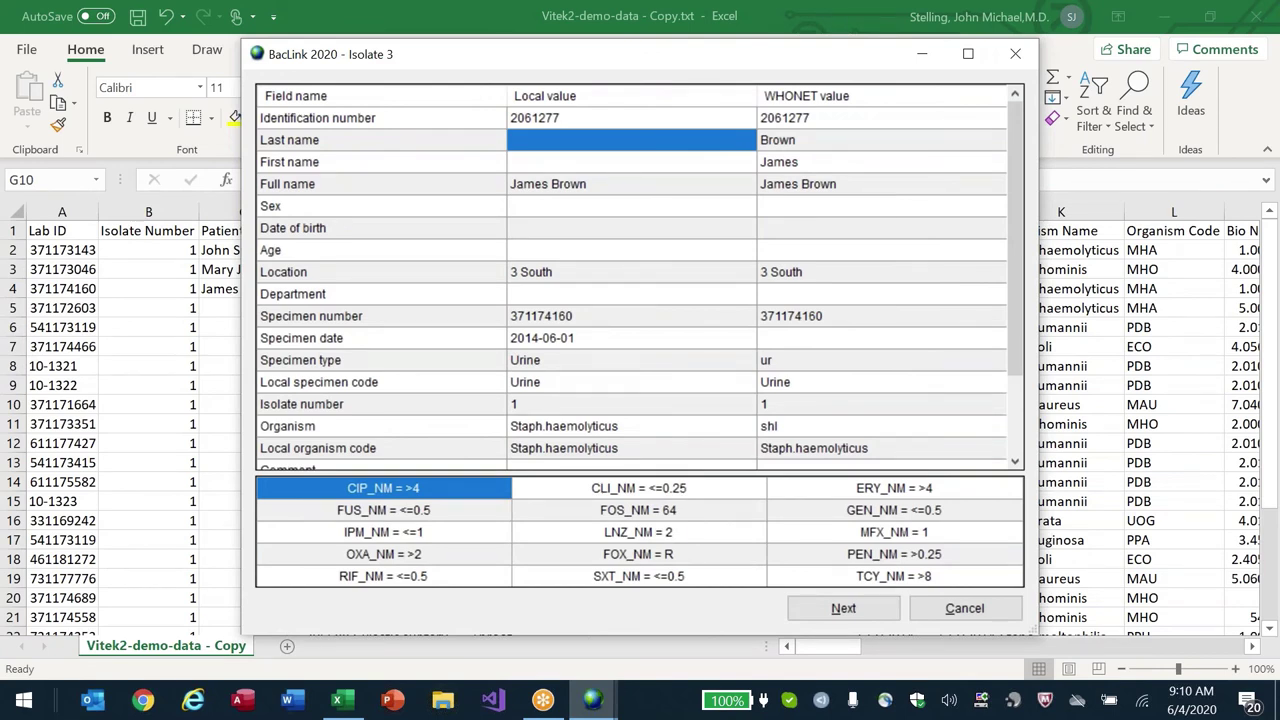
key("alt+Tab")
key("Tab")
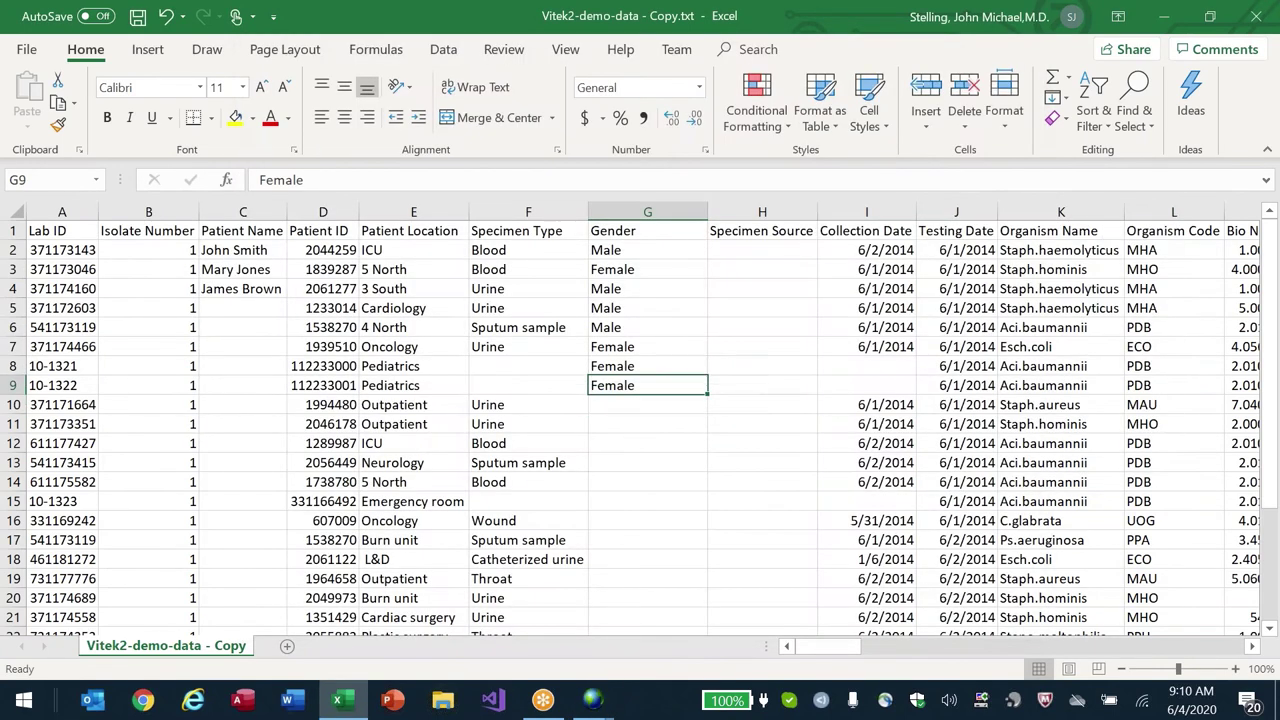
left_click(647, 308)
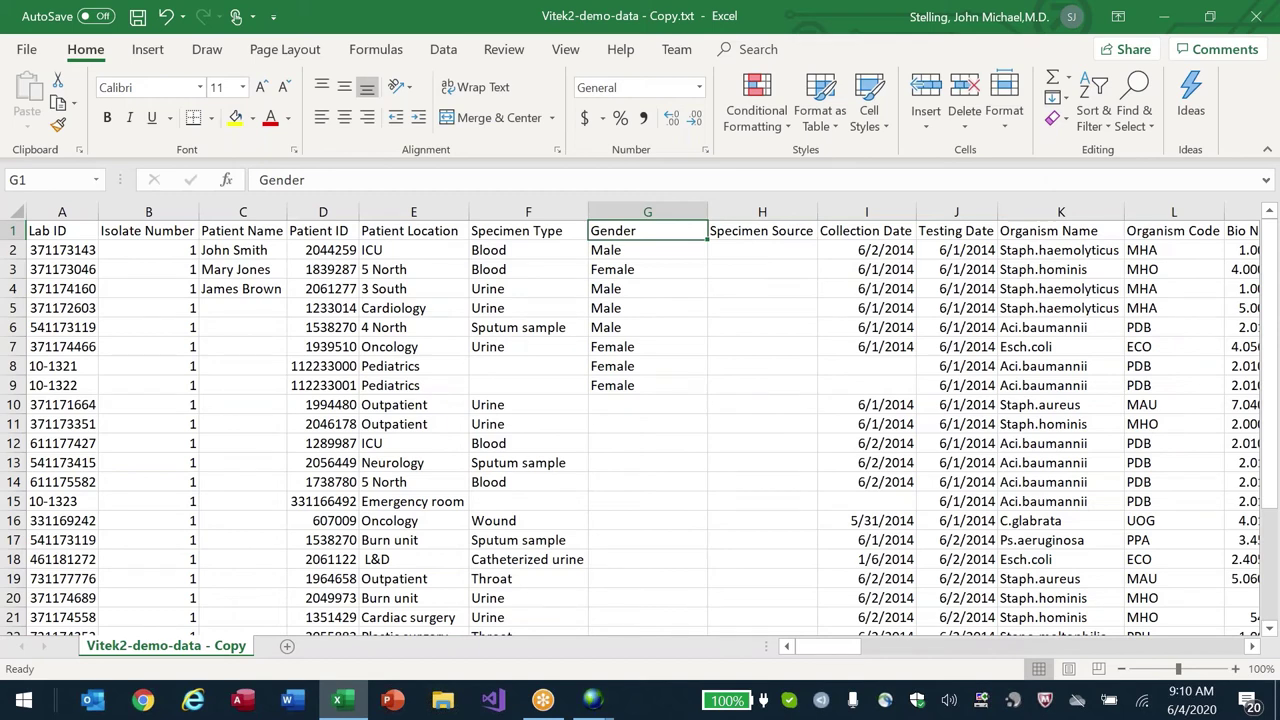
key("alt+Tab")
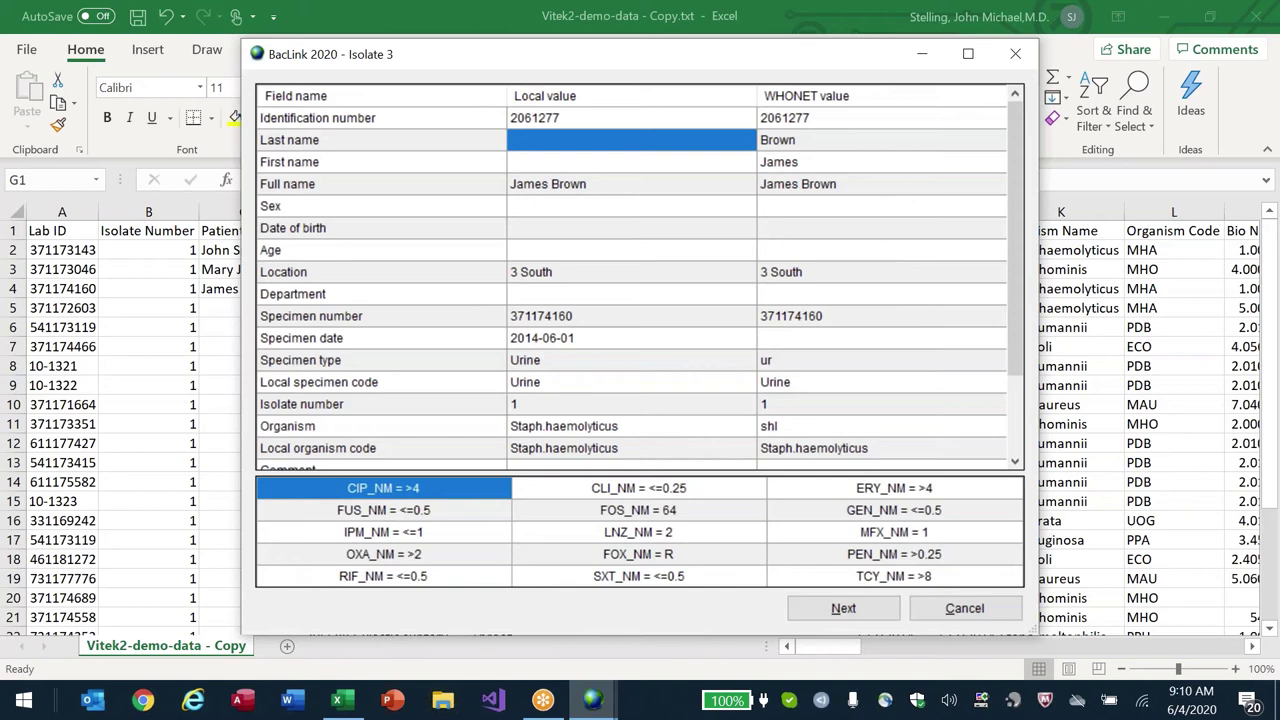
key("alt+Tab")
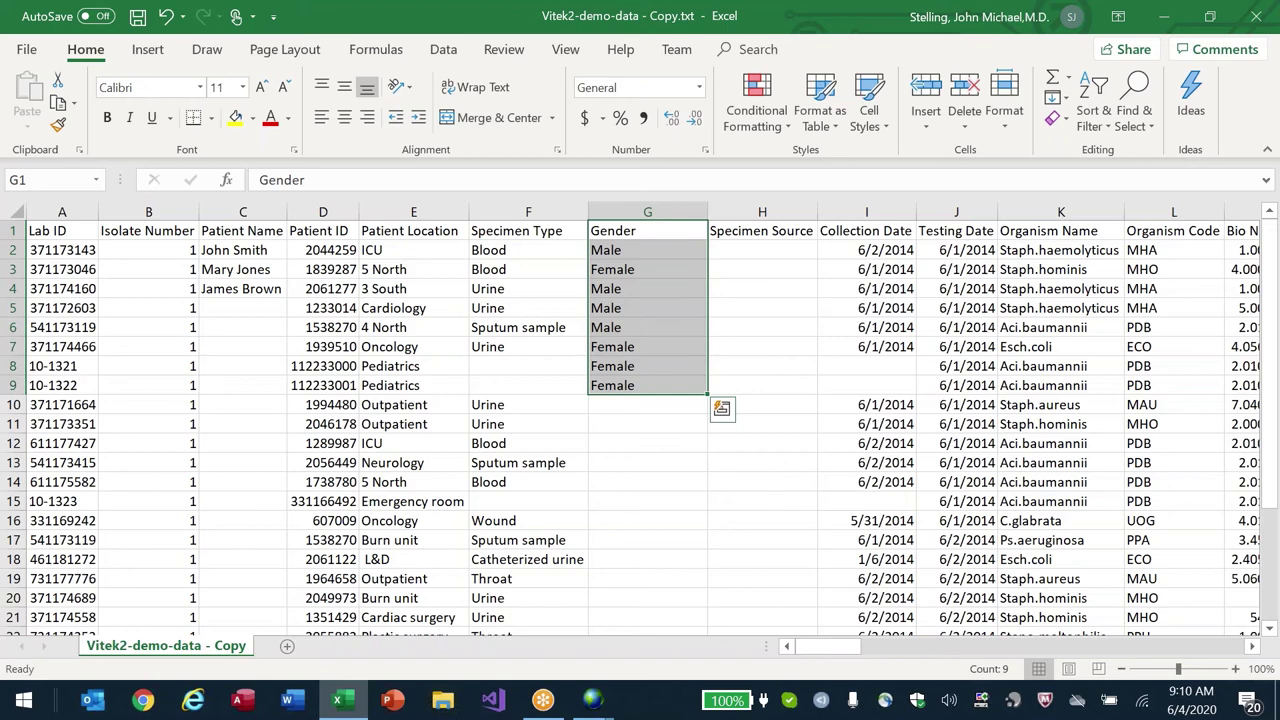
key("alt+Tab")
key("alt+Tab")
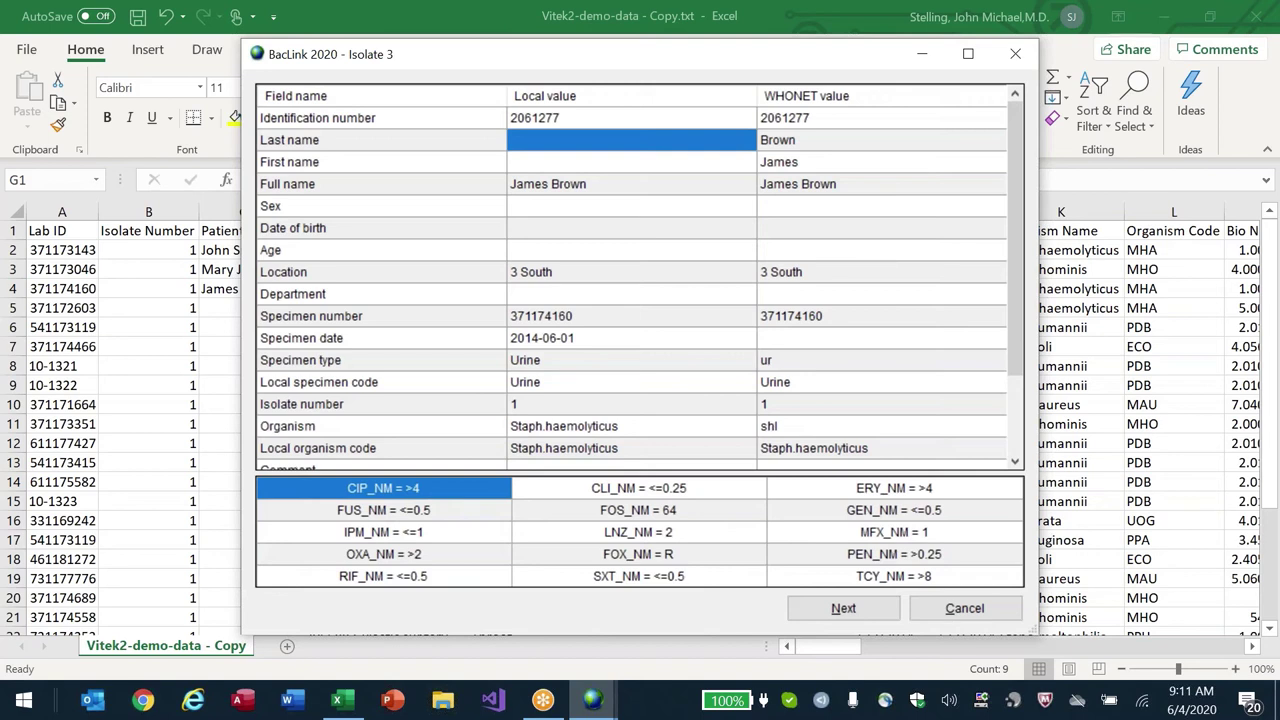
left_click(565, 213)
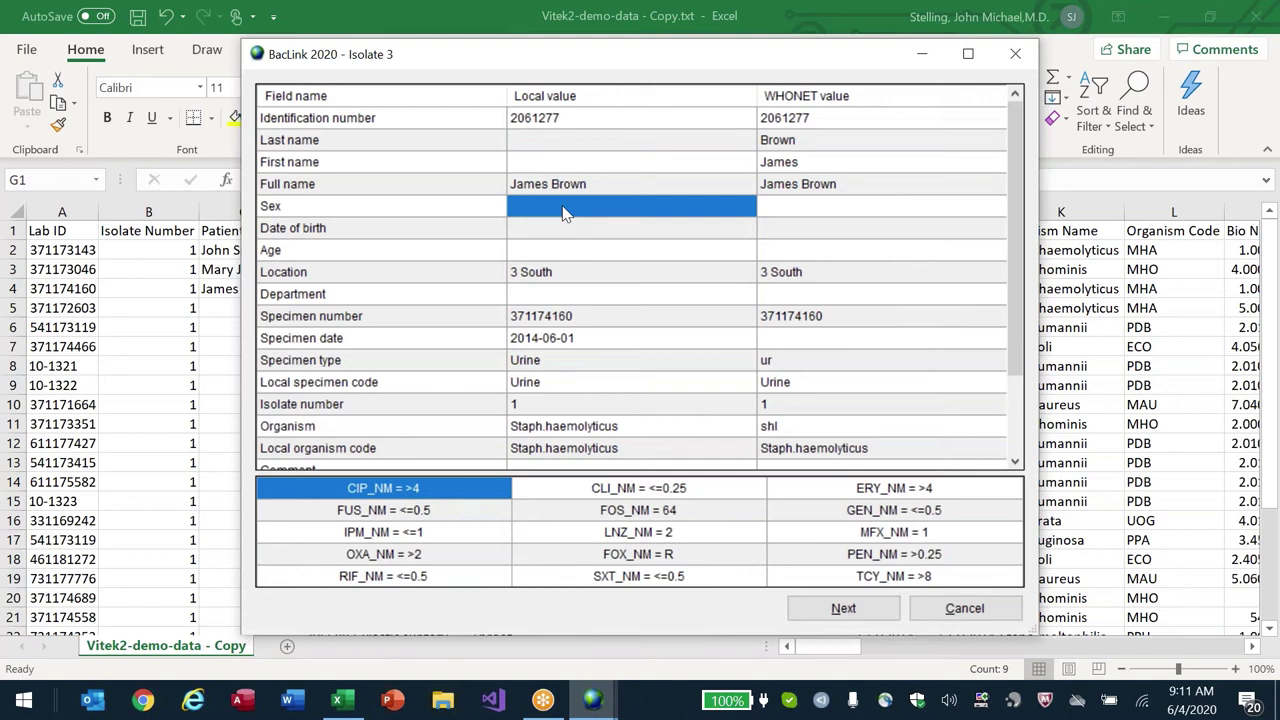
- Advance past isolate 3 to finish the conversion and decline the review of the new codes
left_click(595, 231)
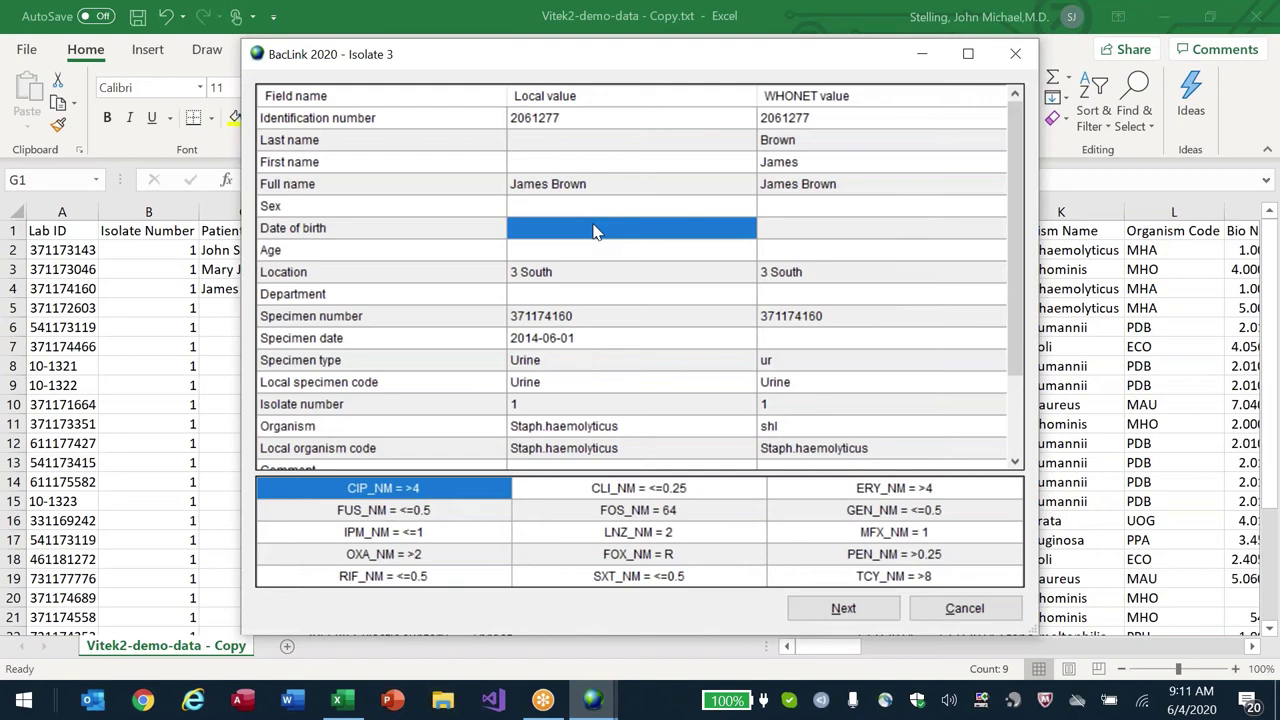
left_click(842, 610)
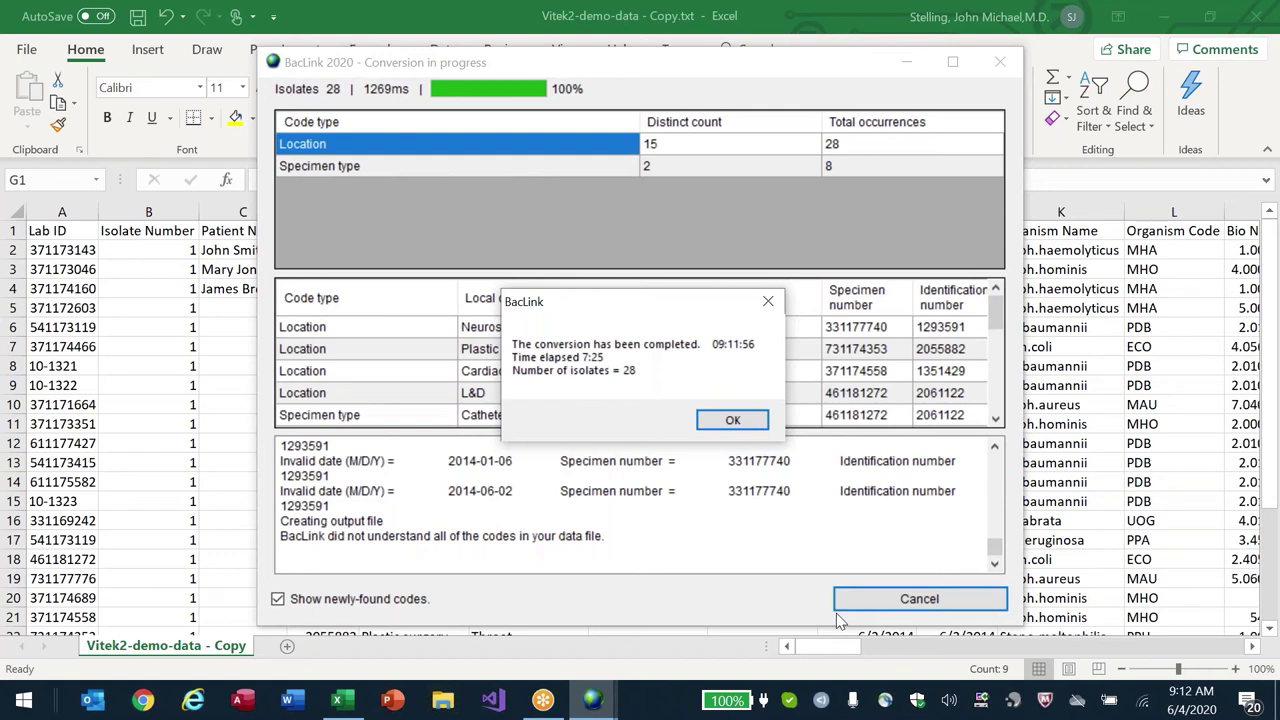
key("Return")
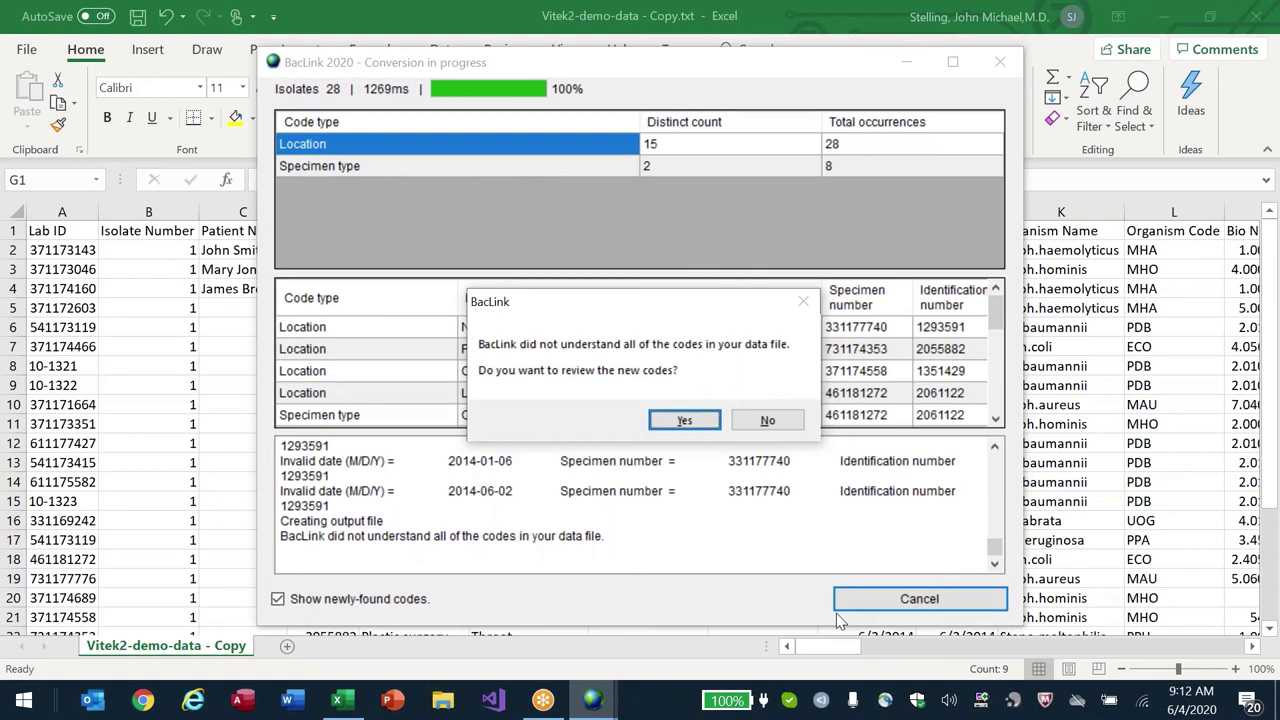
key("Tab")
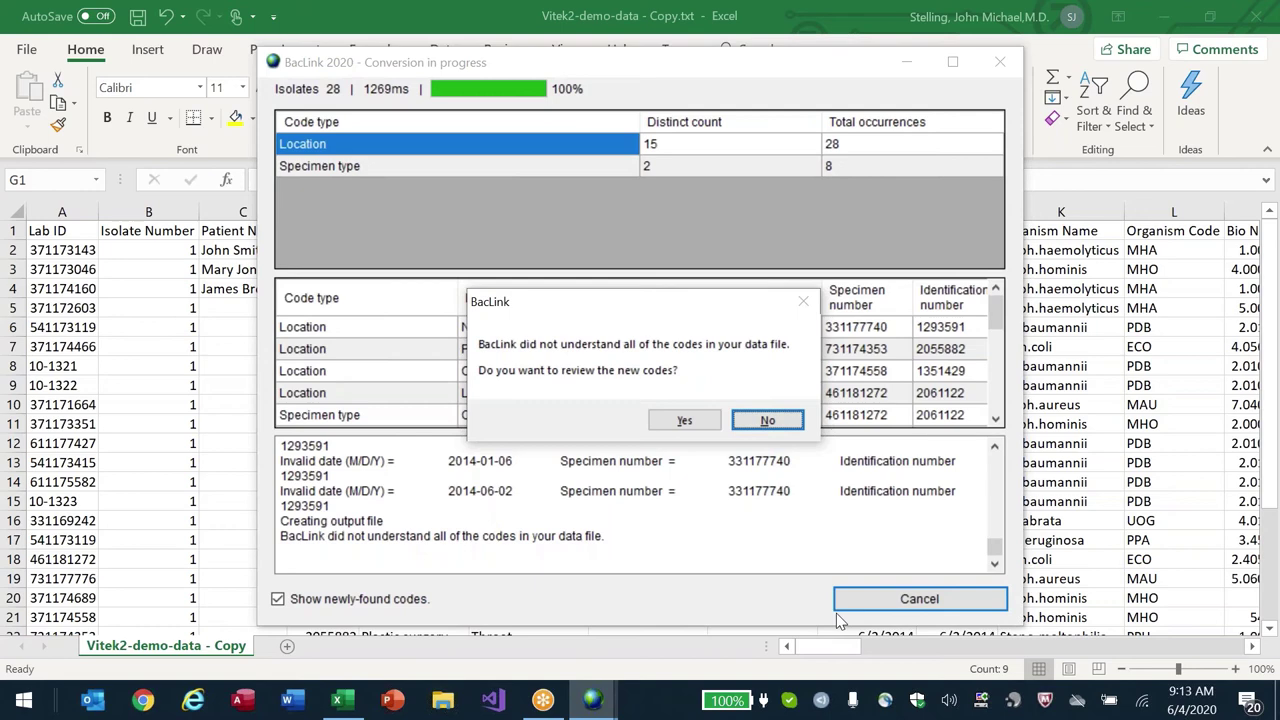
key("Return")
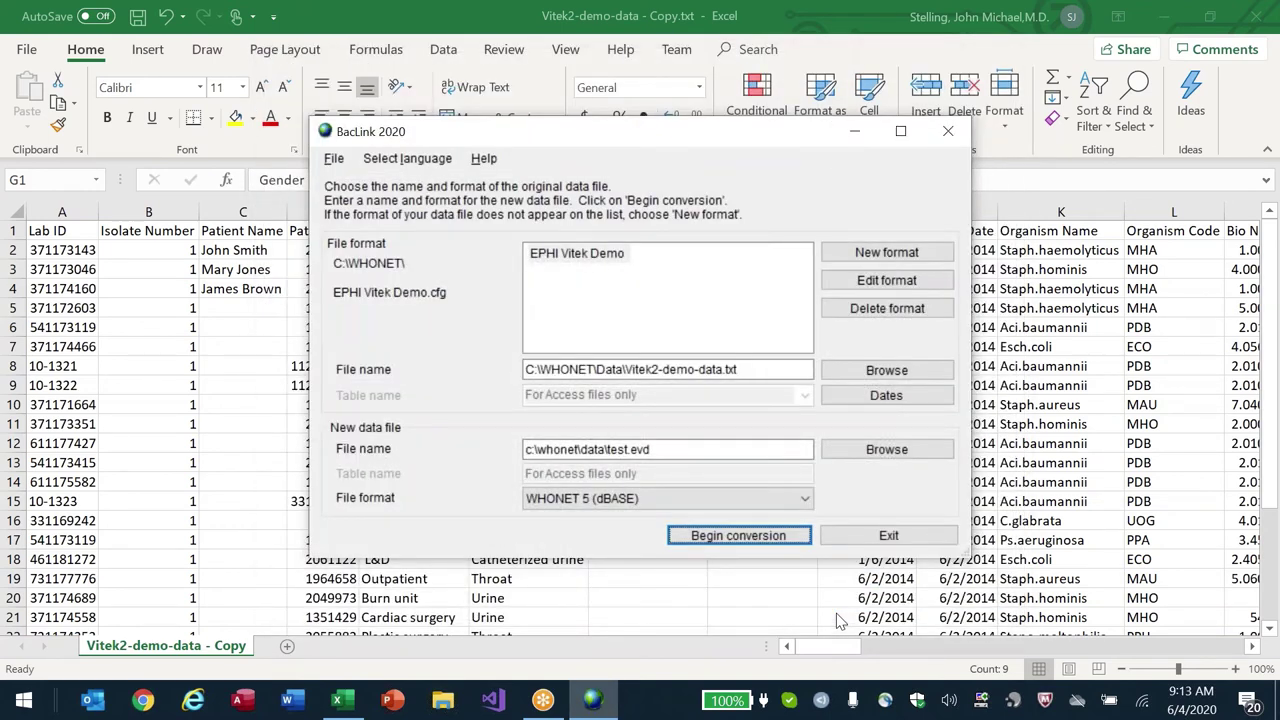
- Edit the EPHI Vitek Demo file format and open its codes and dates settings
key("Tab")
key("Tab")
key("Tab")
key("Tab")
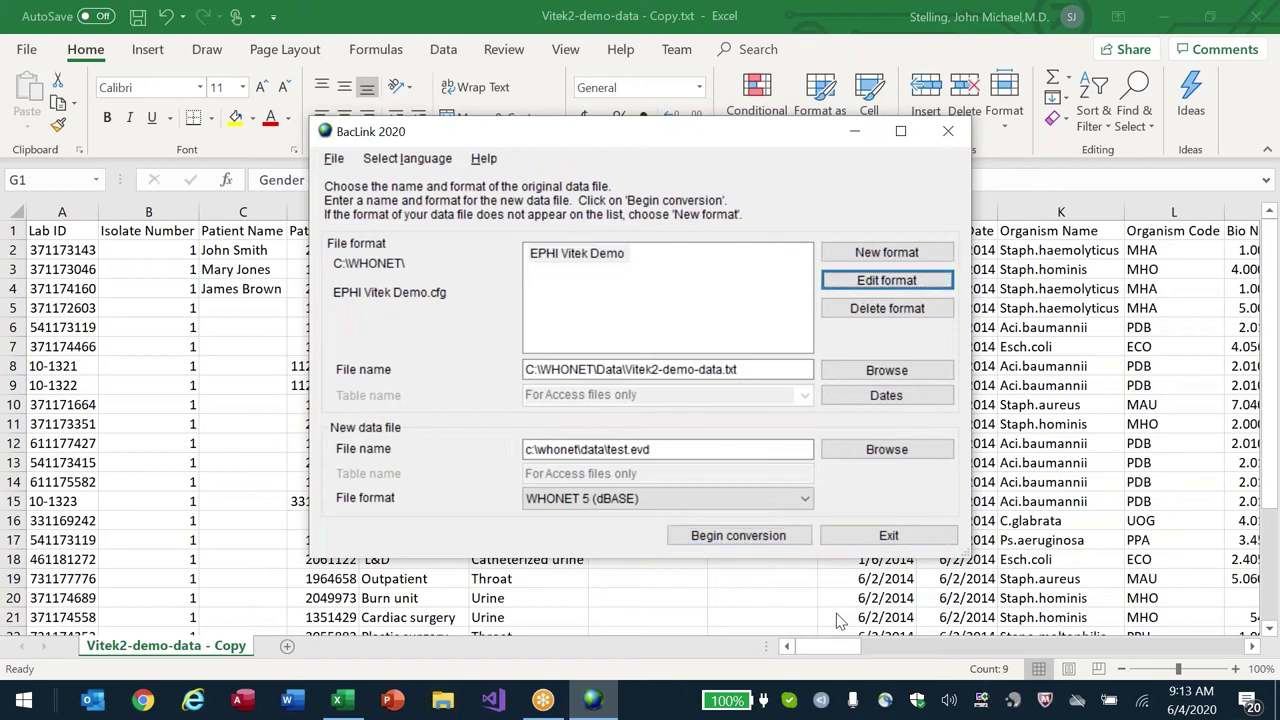
key("Return")
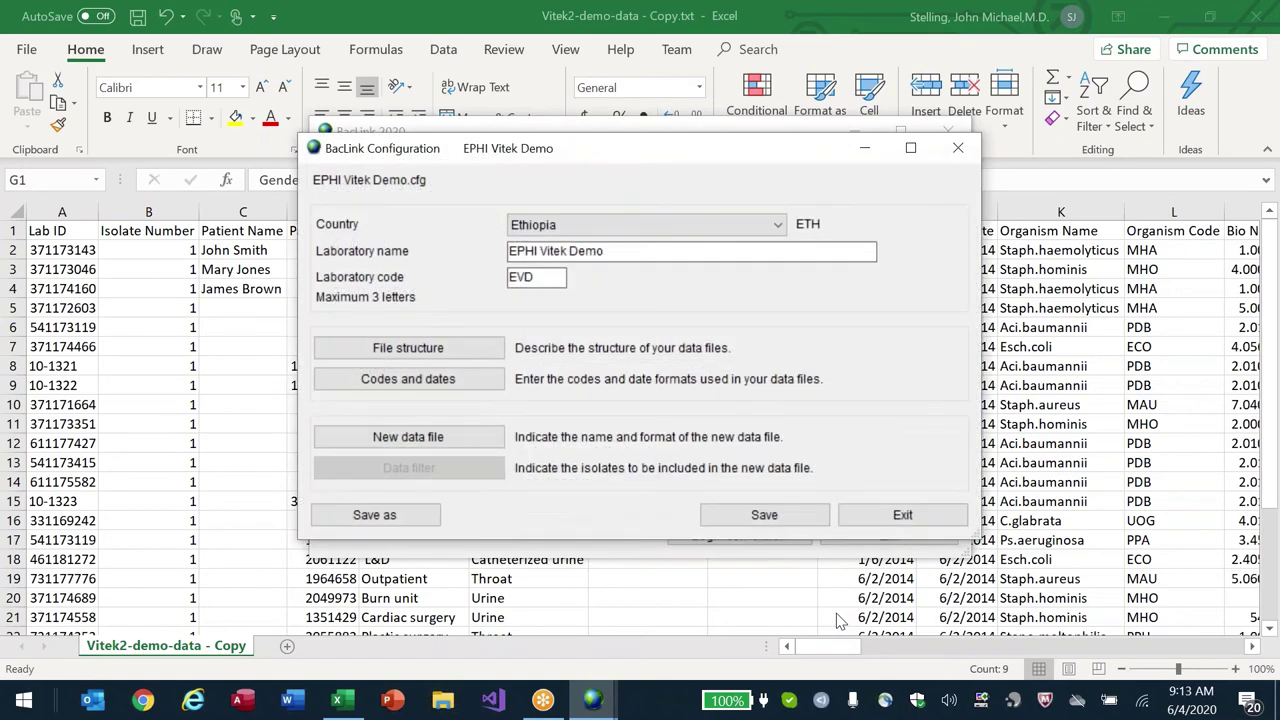
key("Tab")
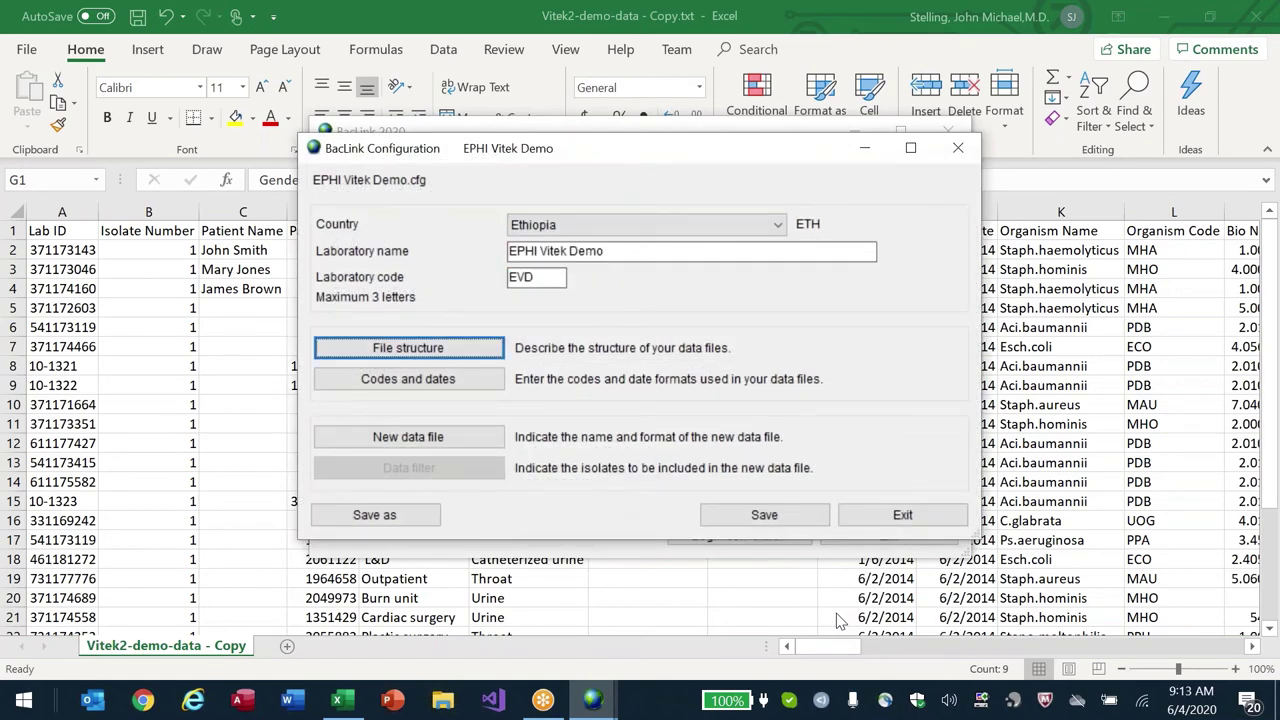
key("Tab")
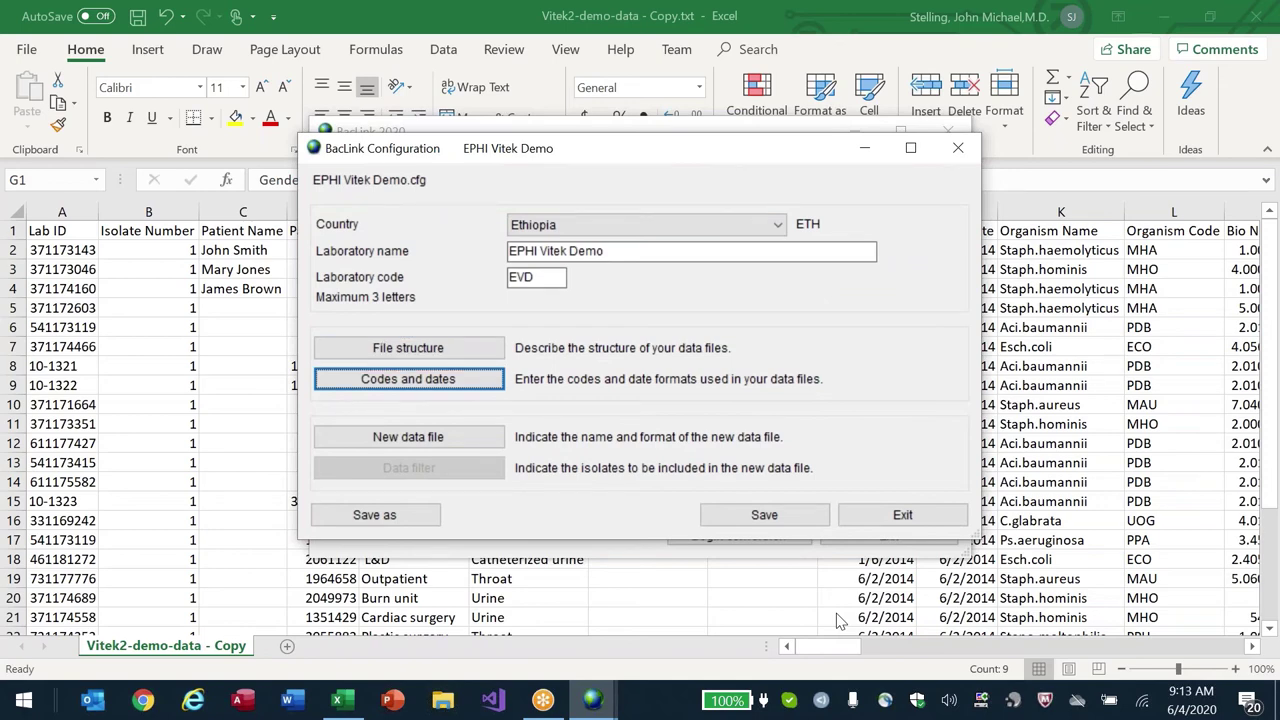
key("Return")
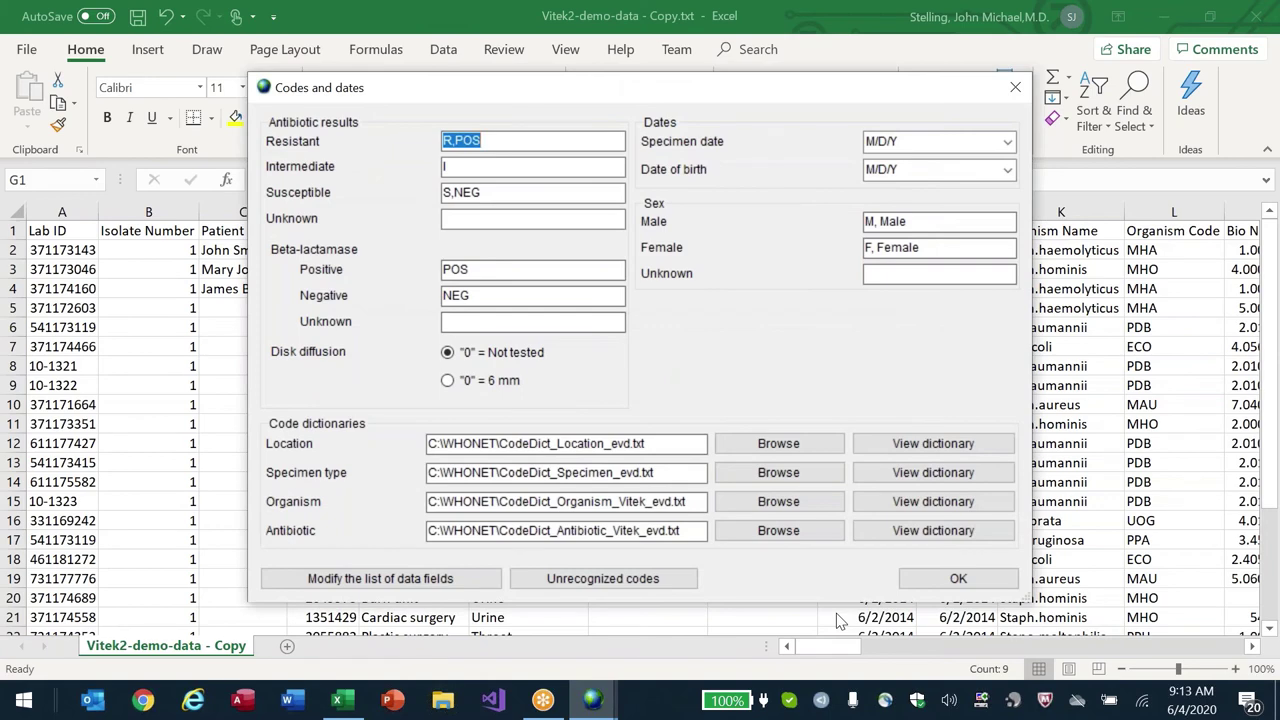
left_click_drag(735, 97, 620, 105)
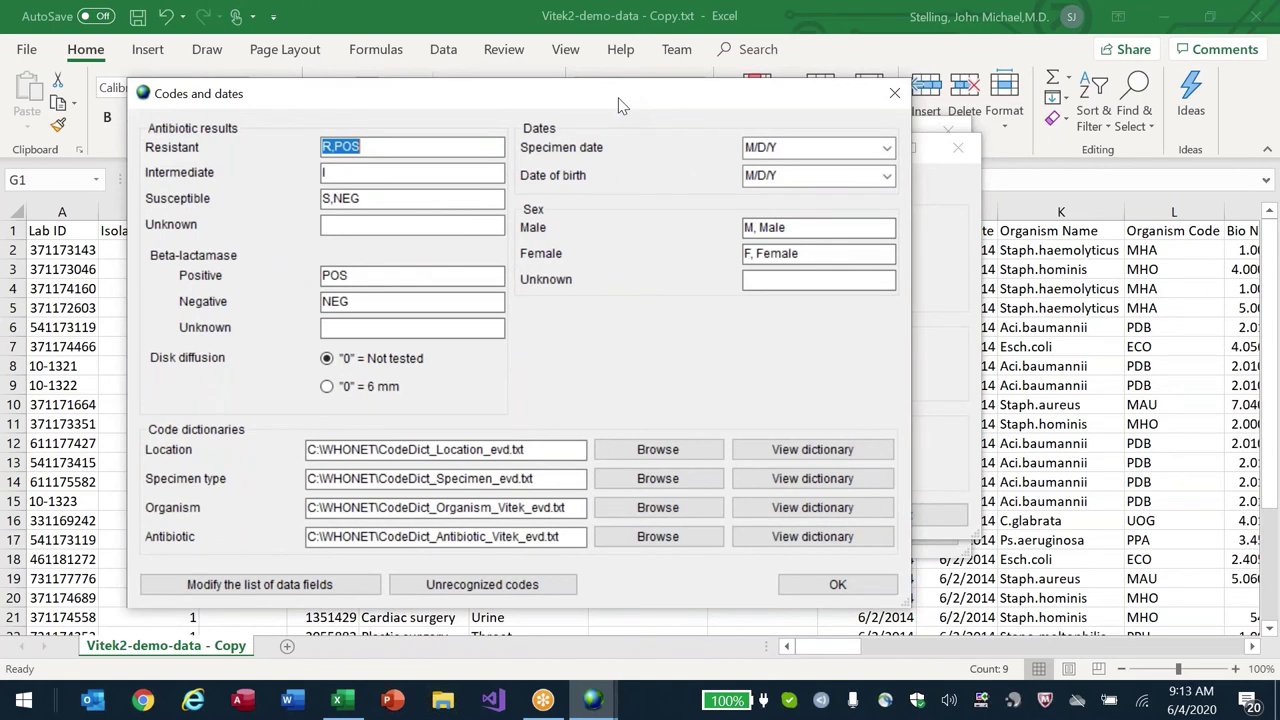
- Set both the specimen date and date of birth formats to Y-M-D
key("Tab")
key("alt+Down")
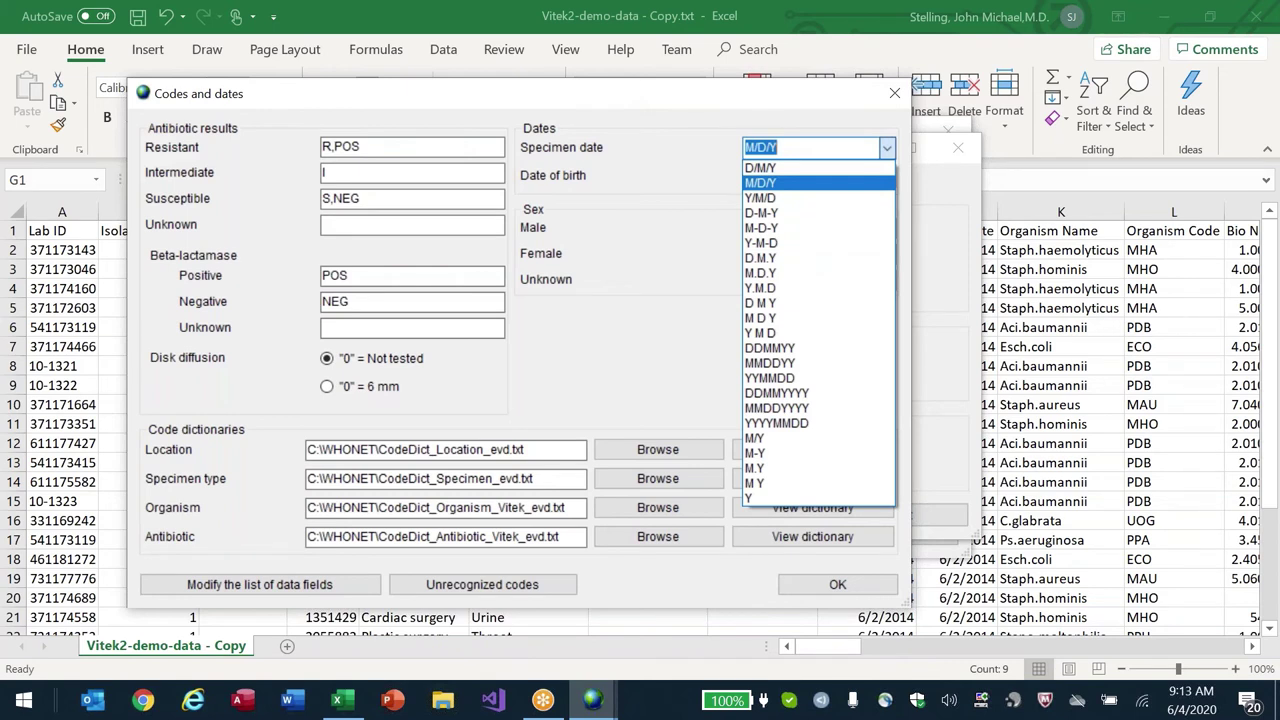
key("Down")
key("Down")
key("Down")
key("Down")
key("Down")
key("Down")
key("Down")
key("Down")
key("Down")
key("Up")
key("Up")
key("Up")
key("Up")
key("Up")
key("Up")
key("Up")
key("Down")
key("Down")
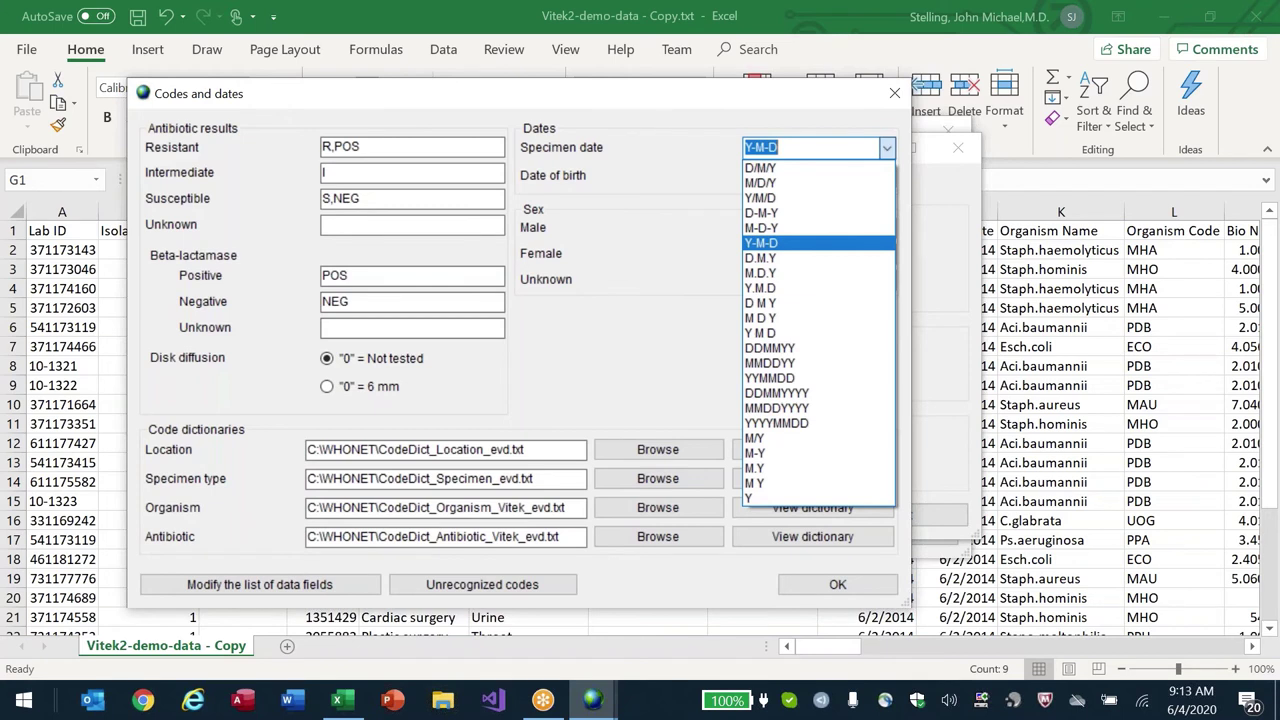
key("Return")
key("Tab")
key("BackSpace")
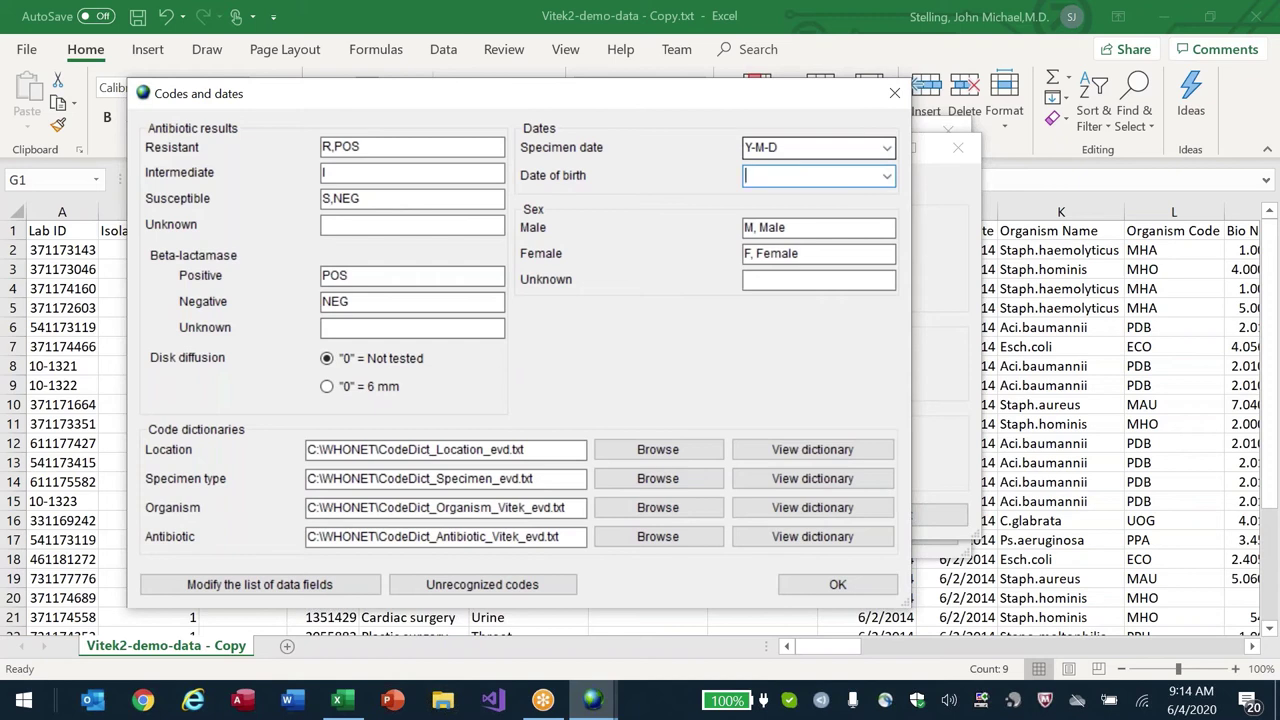
type("Y-M-D")
- Set the Testing Date field's date format to Y-M-D in the list of data fields
key("Tab")
key("Tab")
key("Tab")
key("Tab")
key("Tab")
key("Tab")
key("Tab")
key("Tab")
key("Tab")
key("Tab")
key("Tab")
key("Tab")
key("Tab")
key("Tab")
key("Tab")
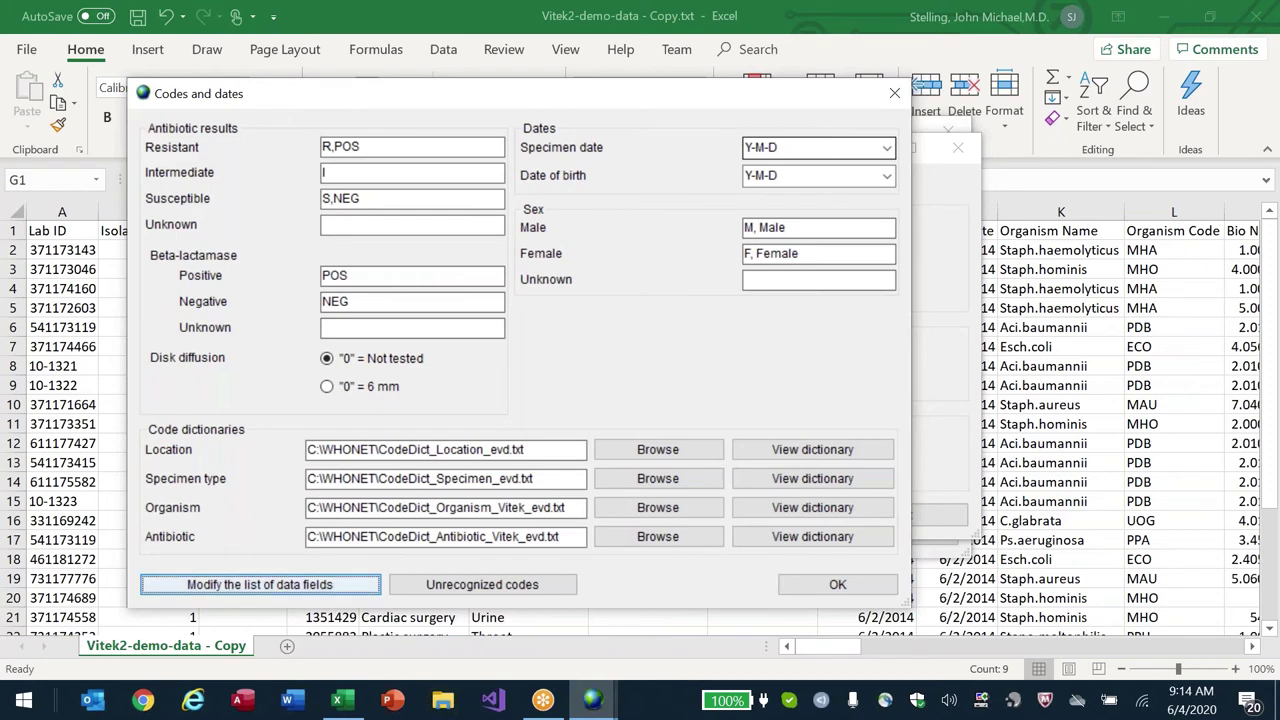
left_click(260, 584)
scroll(357, 463, "down", 5)
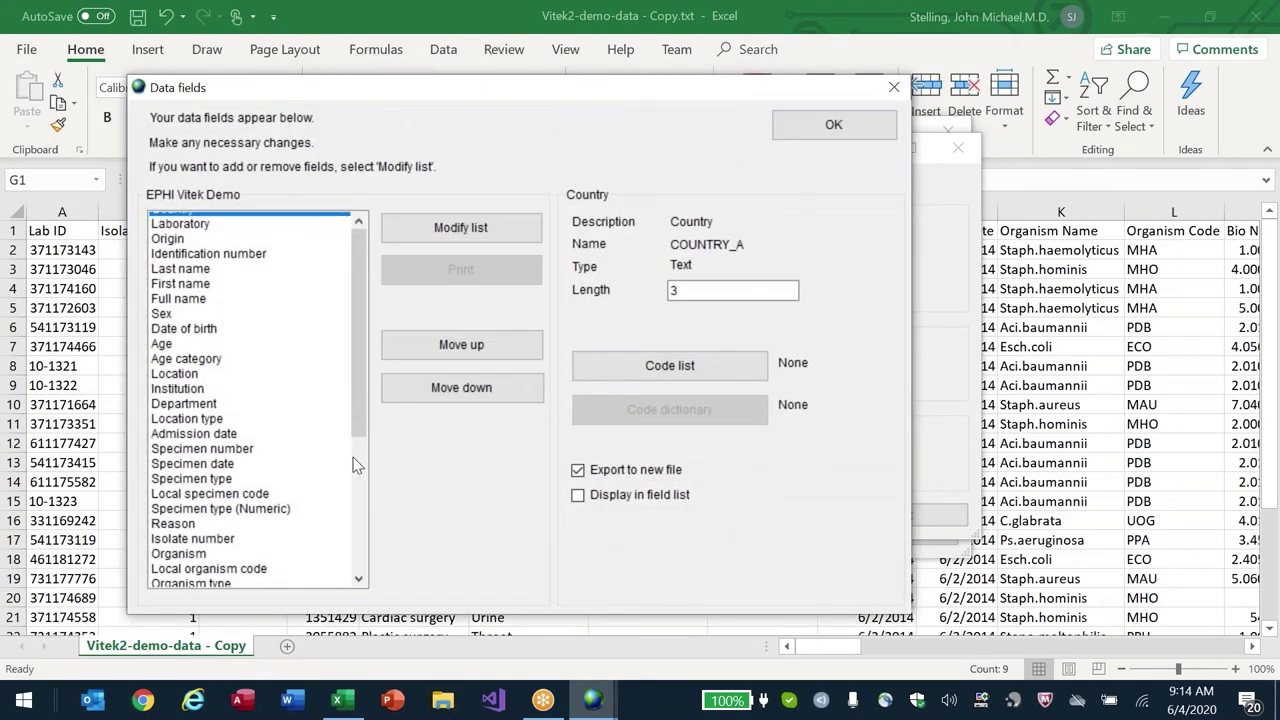
left_click(230, 550)
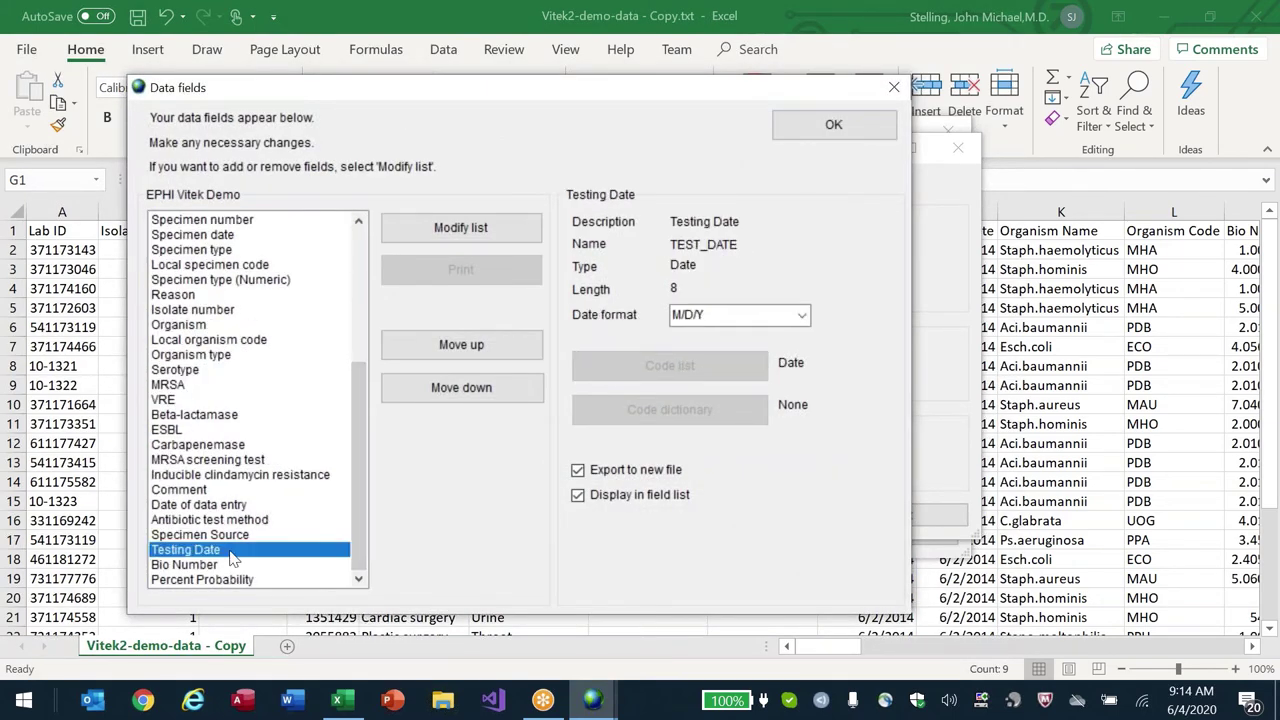
key("Up")
key("Up")
key("Down")
key("Down")
key("Down")
key("Down")
key("Up")
key("Up")
left_click(800, 318)
key("Down")
key("Down")
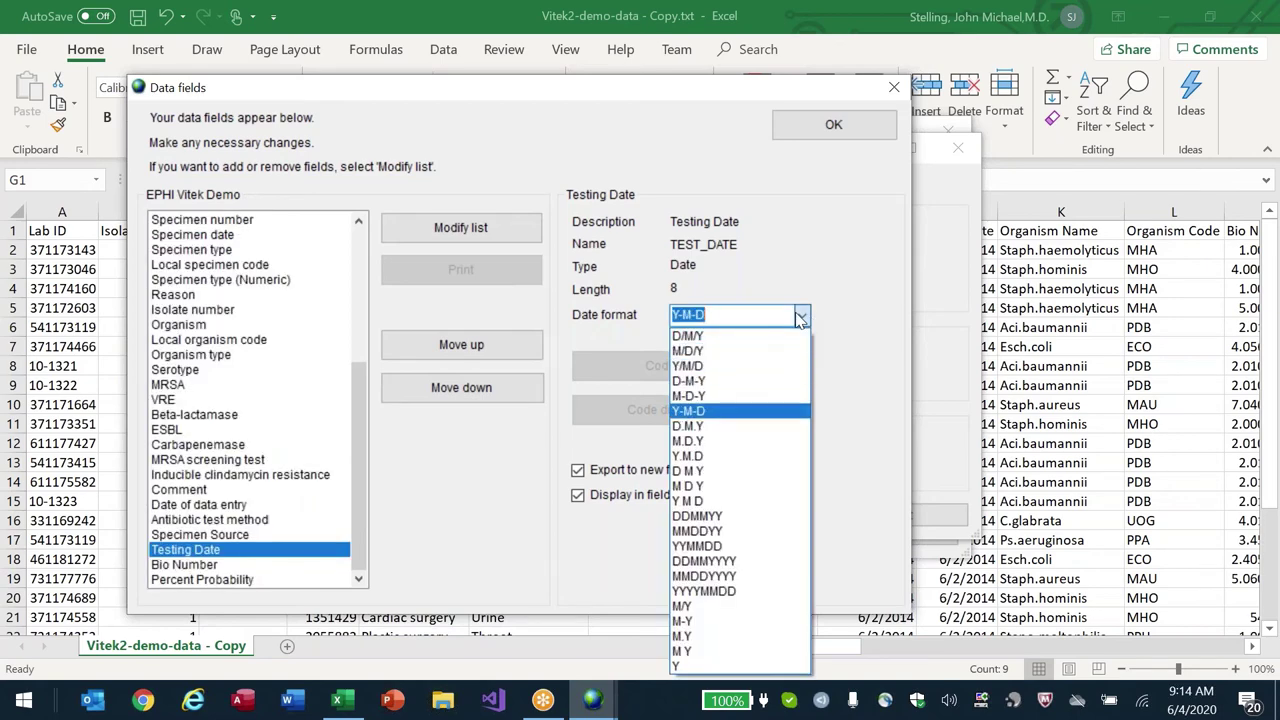
key("Return")
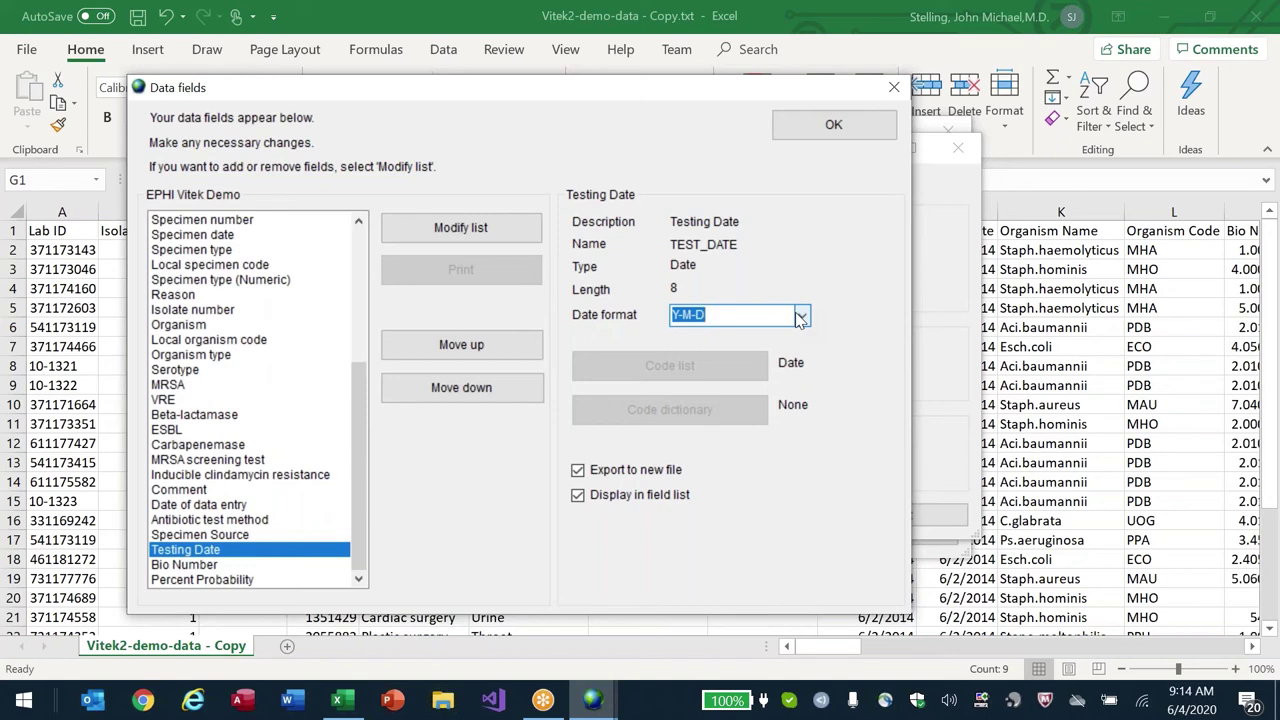
left_click(830, 124)
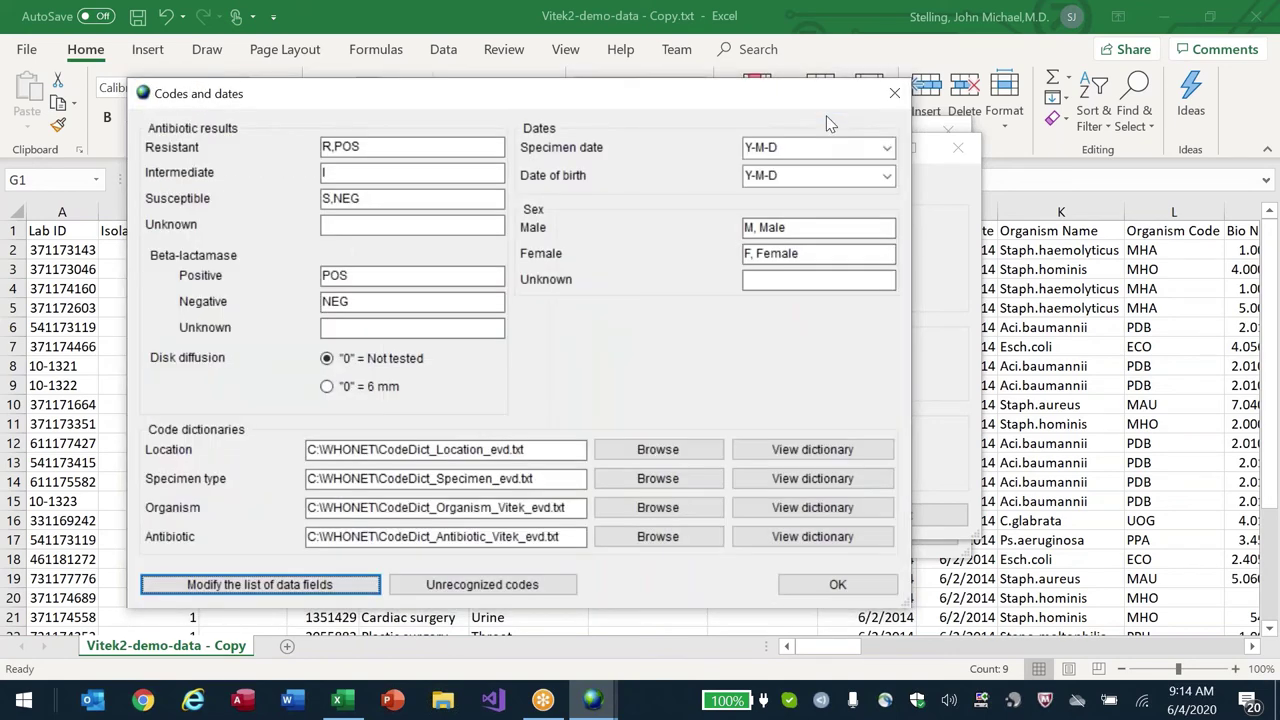
- Save the EPHI Vitek Demo configuration and begin the conversion of the Vitek2 data file again
left_click(837, 588)
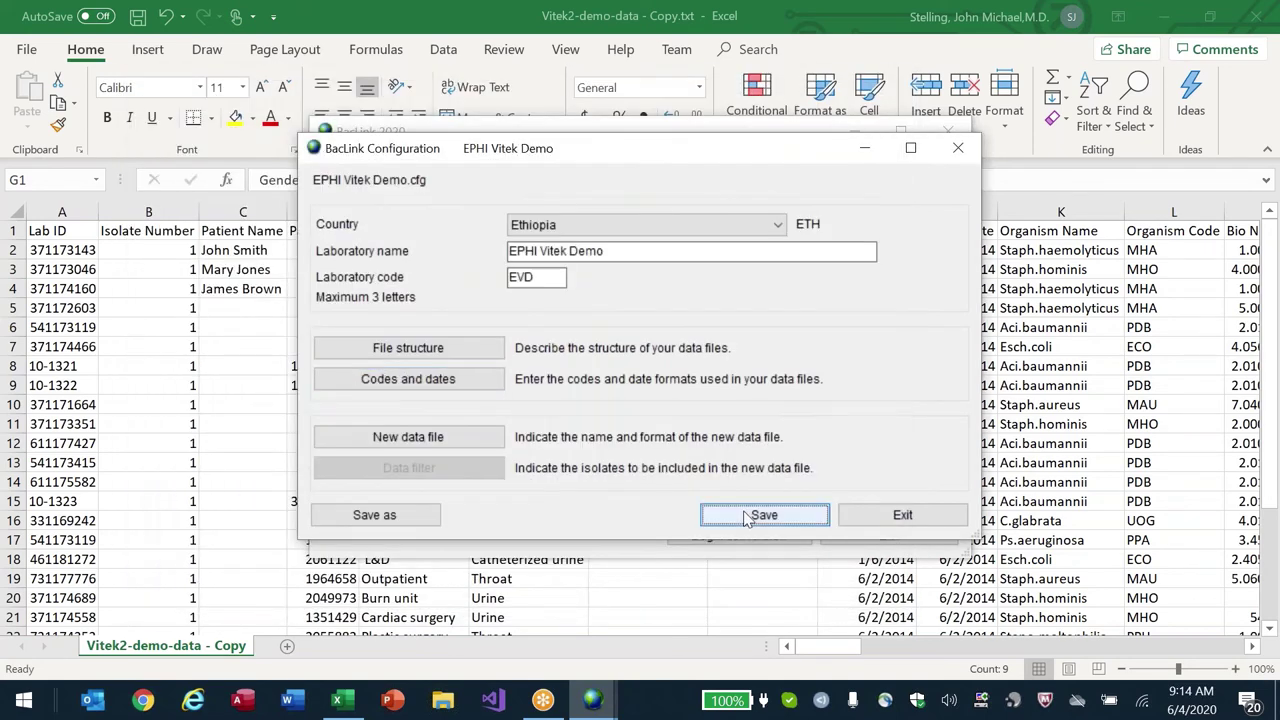
left_click(903, 514)
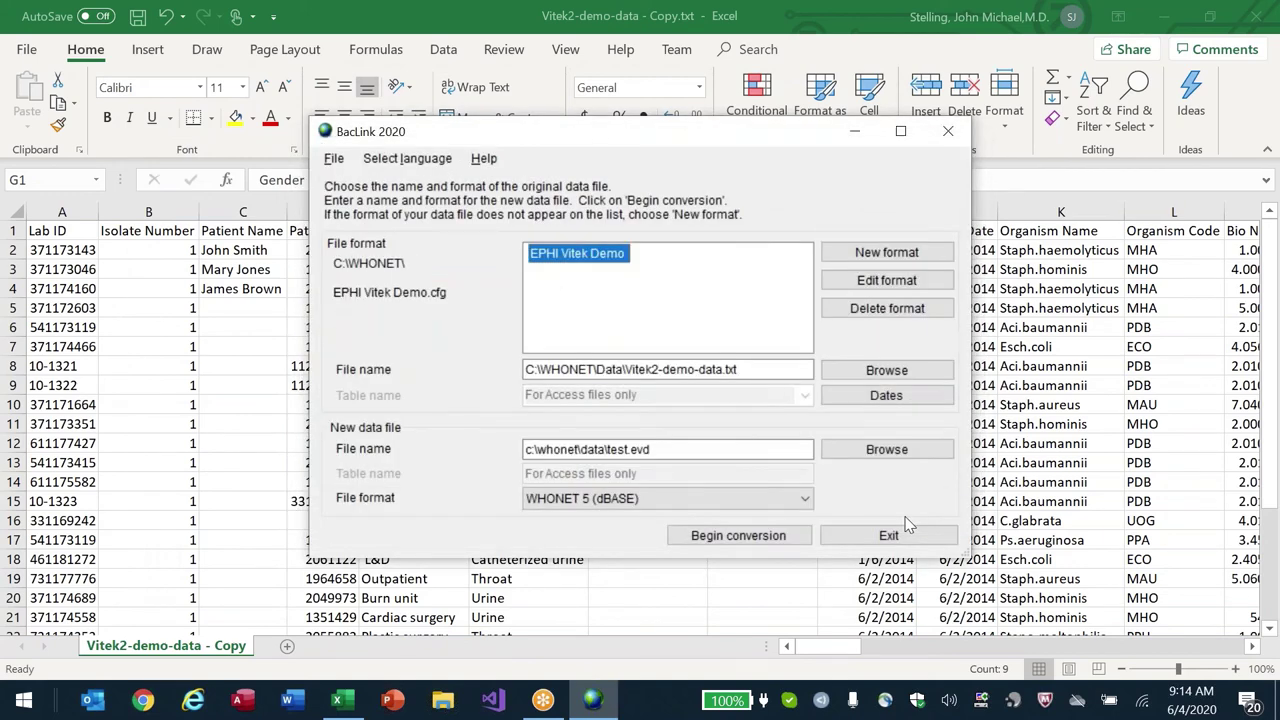
left_click(740, 540)
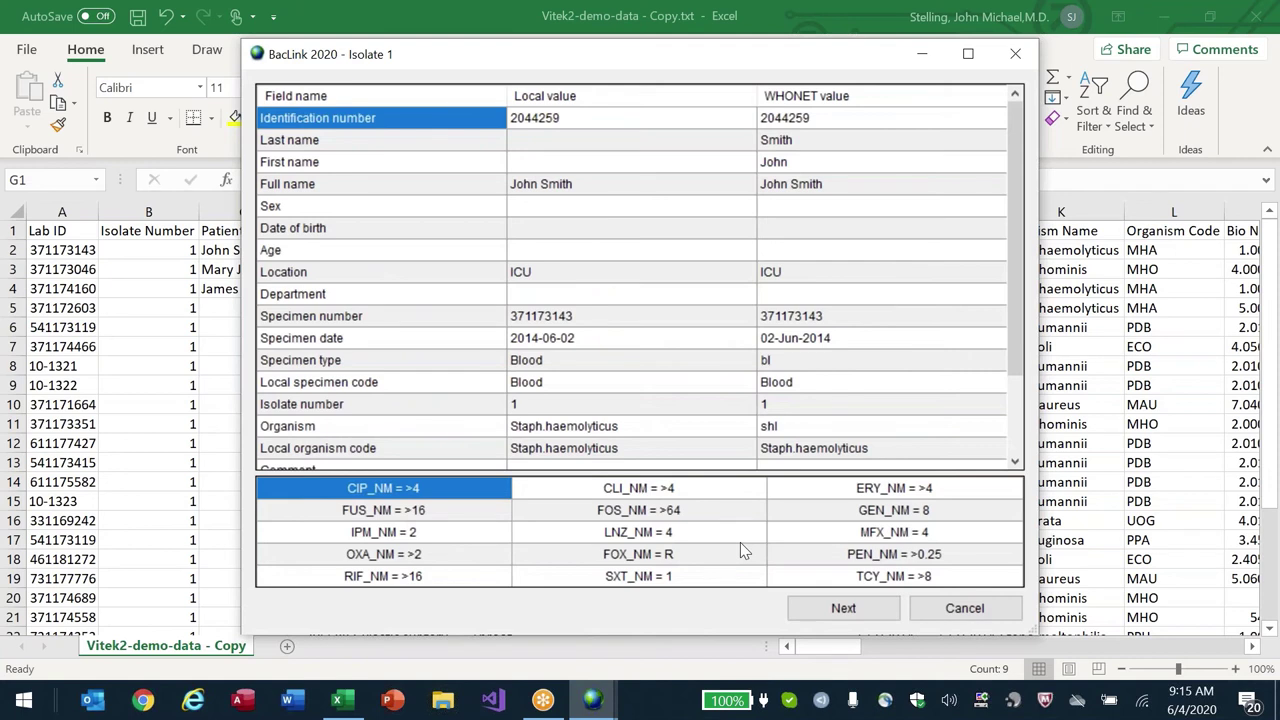
- Compare the local and WHONET values of isolate 1's Specimen date and Testing Date fields
left_click(652, 346)
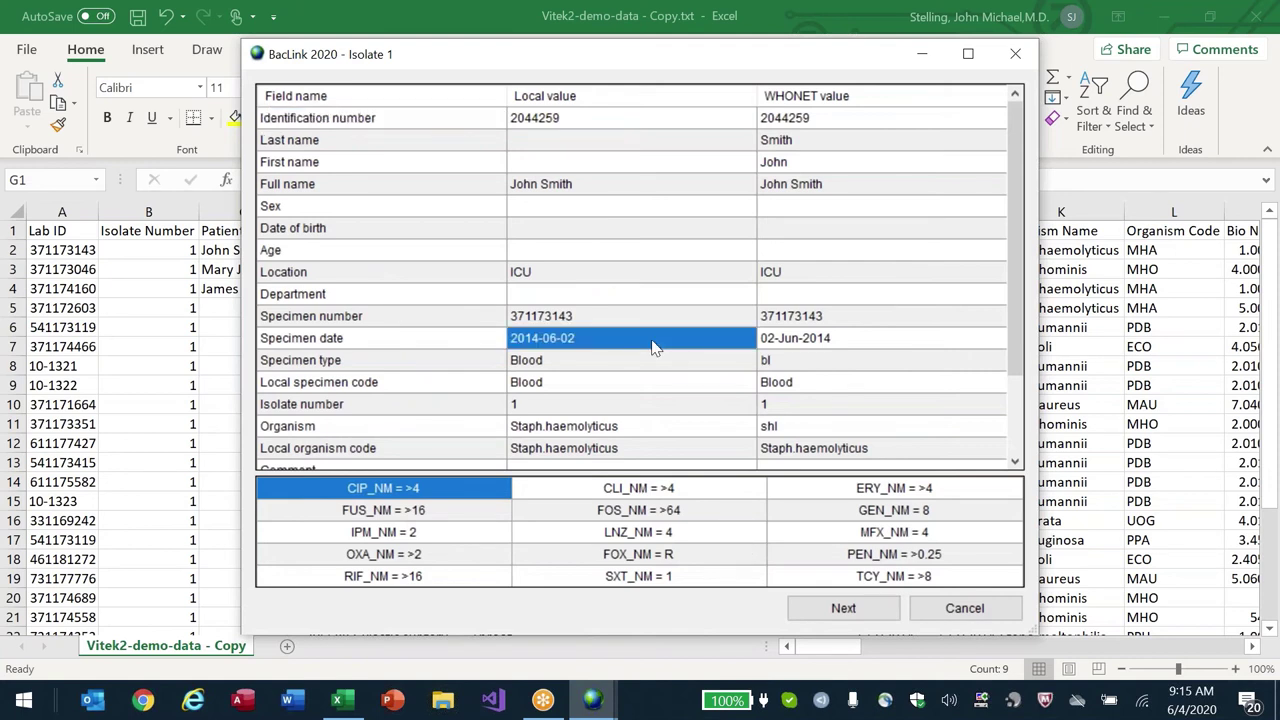
left_click(808, 350)
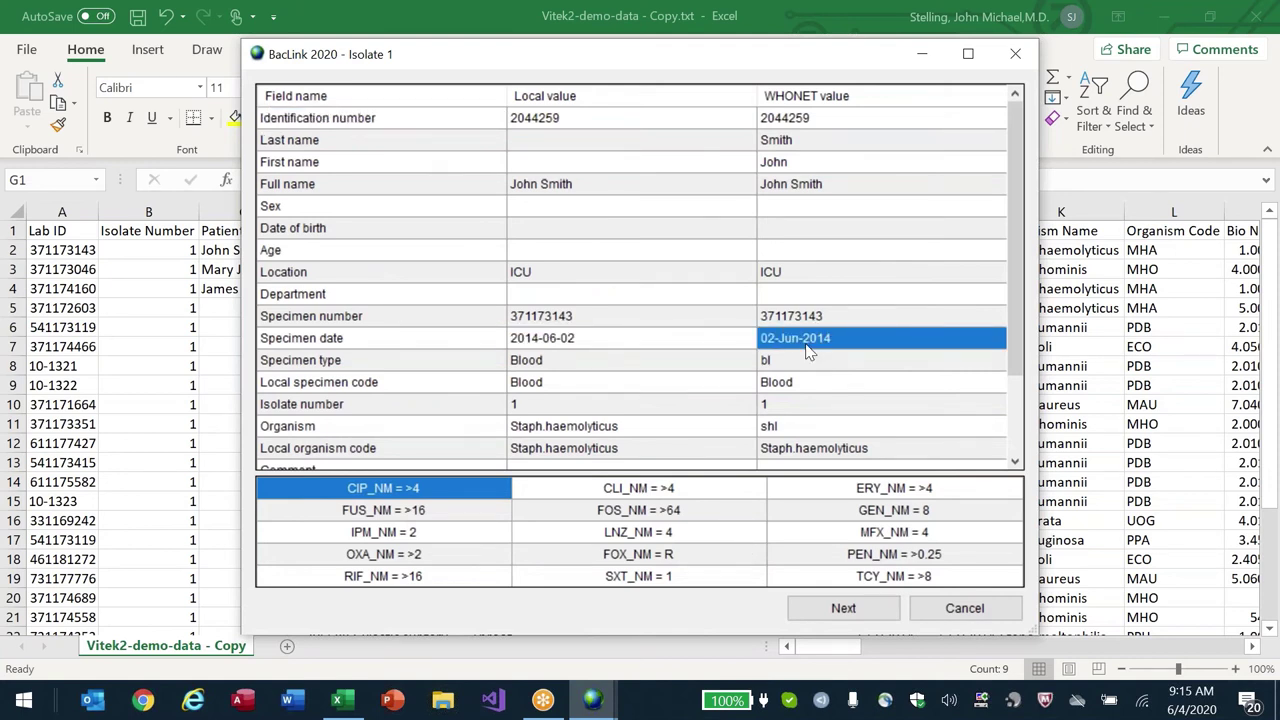
left_click(680, 390)
key("Down")
key("Down")
key("Down")
key("Down")
key("Down")
key("Down")
key("Down")
key("Up")
key("Right")
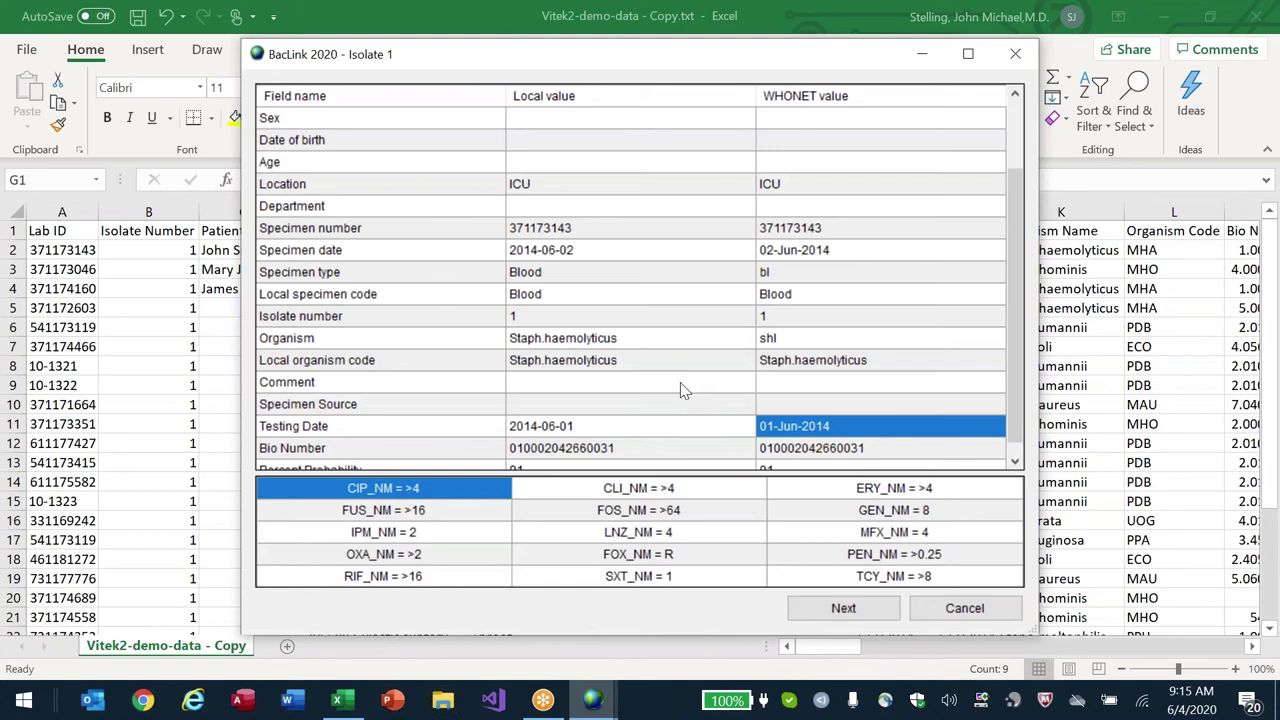
left_click(820, 260)
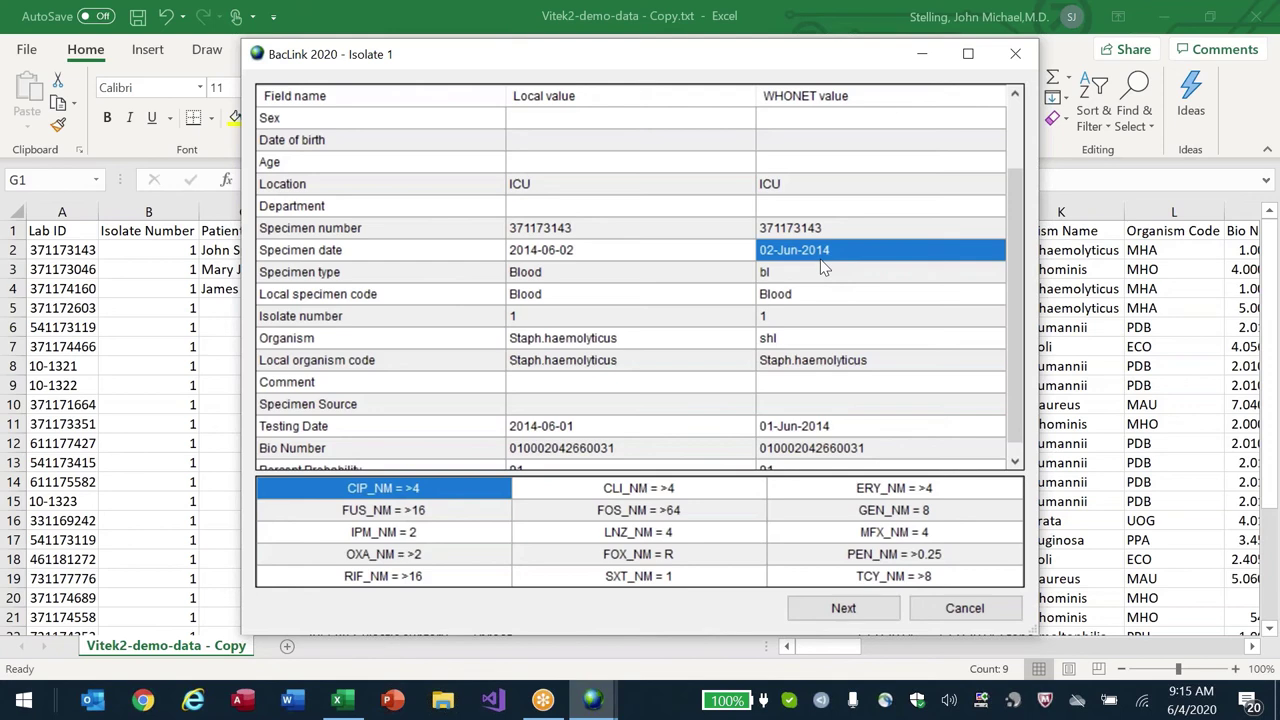
- Step through isolates 2 and 3, complete the conversion and dismiss the completion message
key("Return")
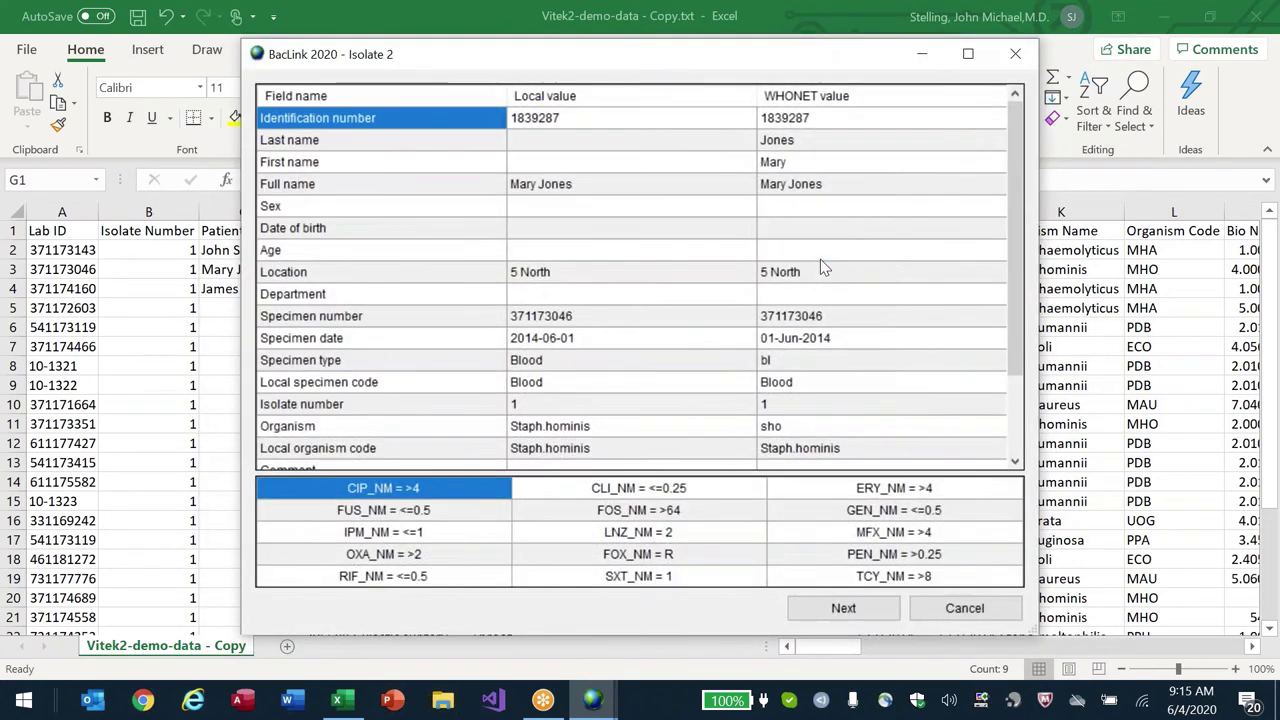
key("Return")
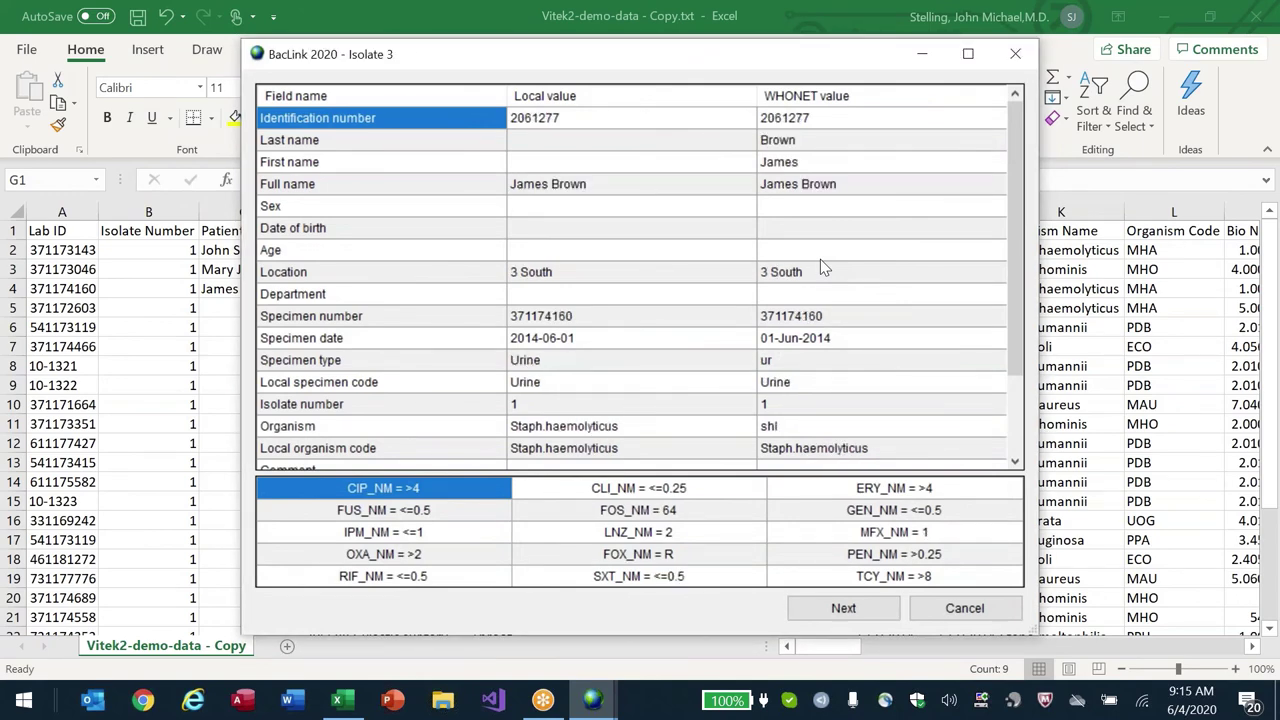
key("Return")
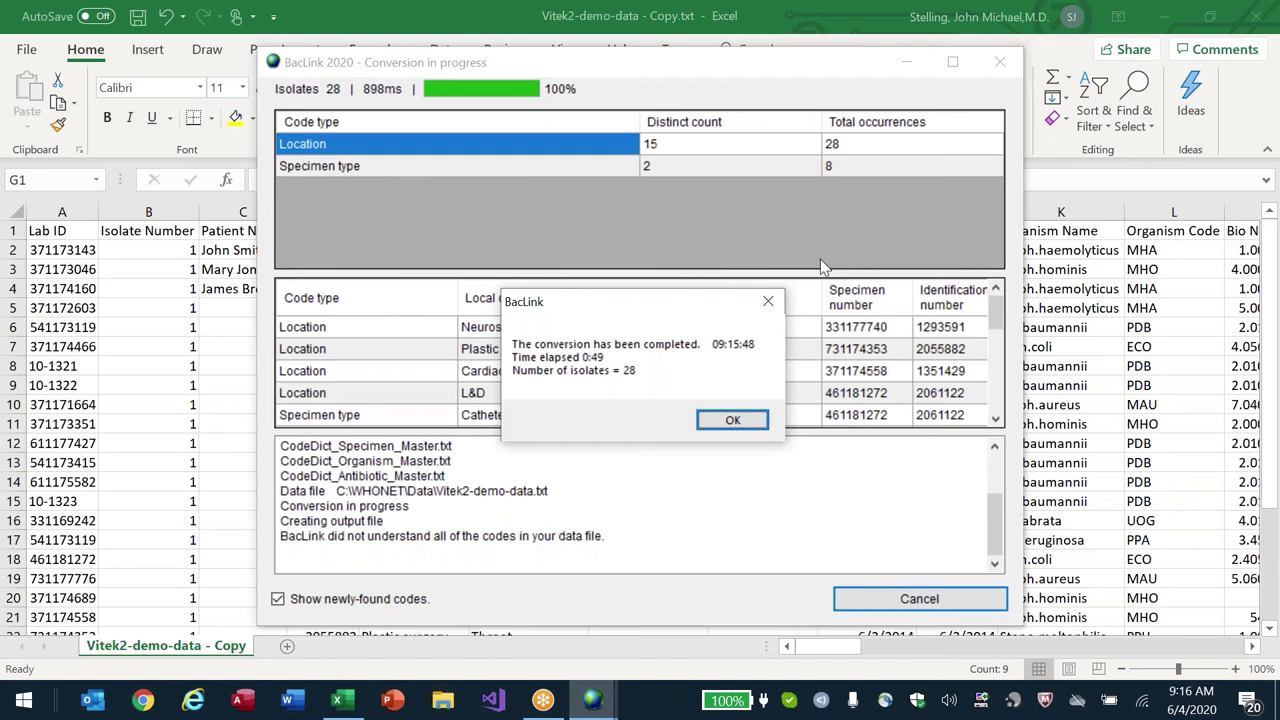
key("Return")
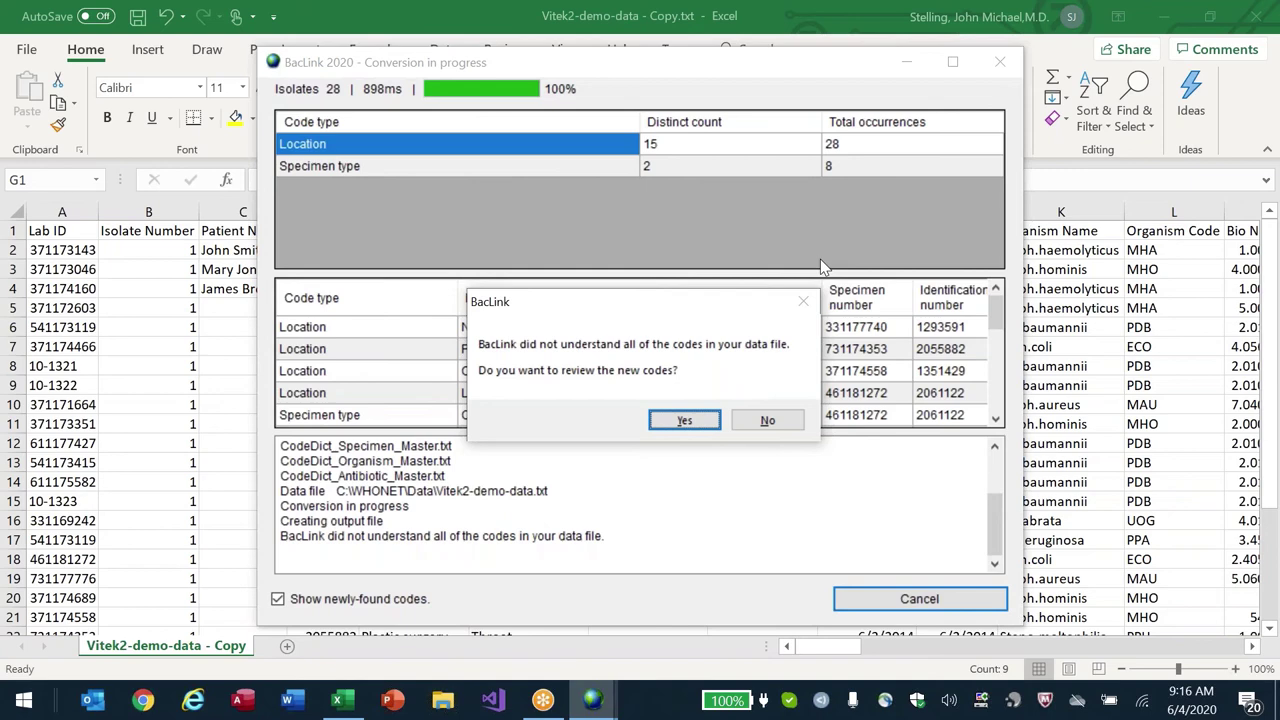
- Review the unrecognized Specimen type codes and open the specimen code dictionary
left_click(688, 420)
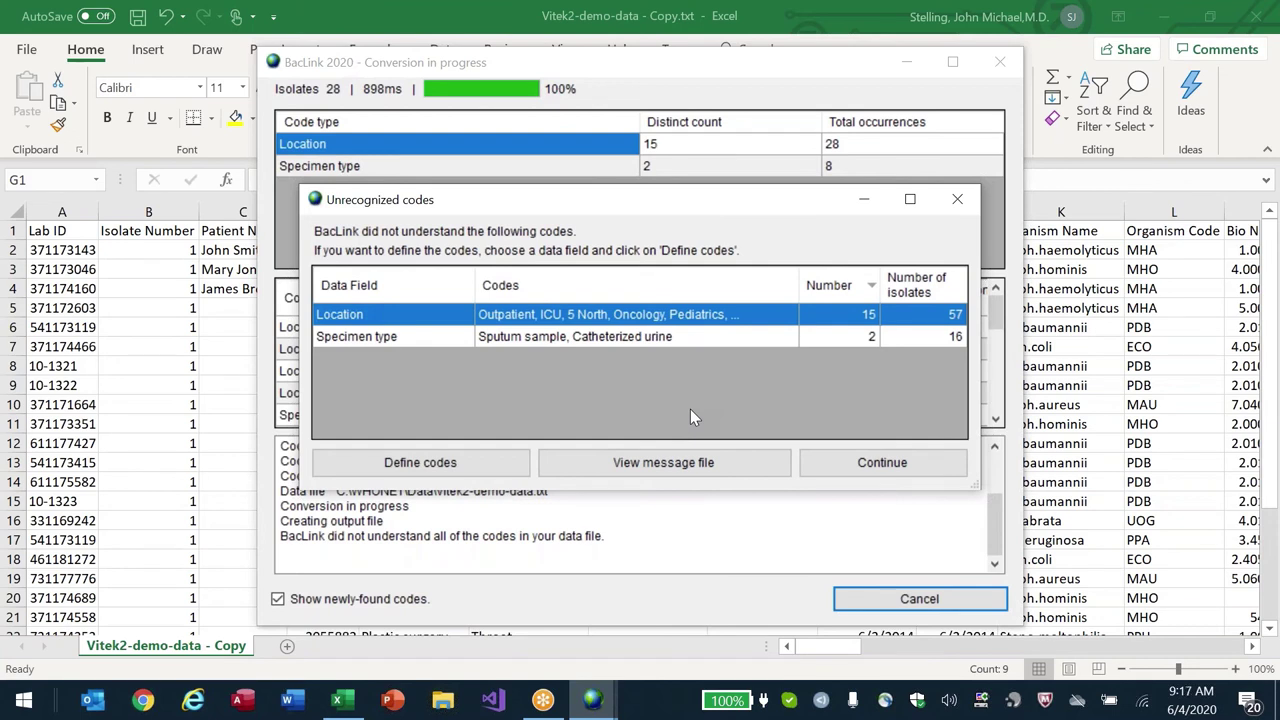
left_click(463, 338)
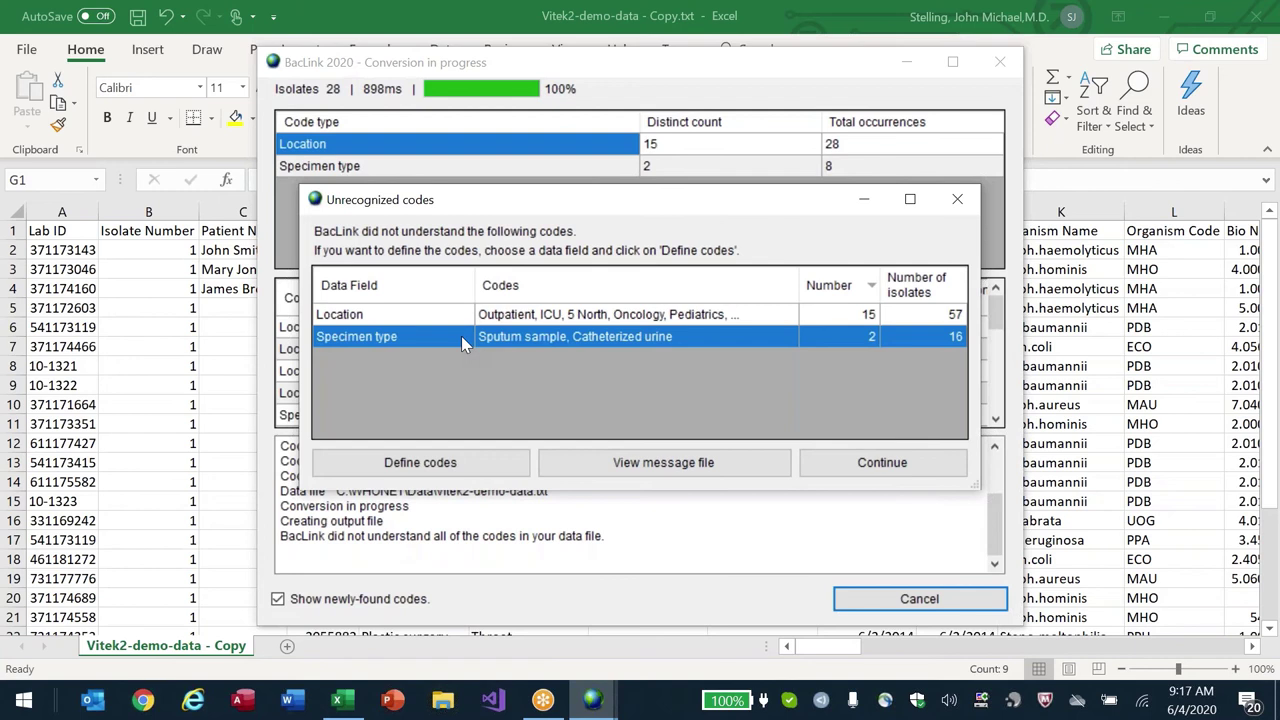
left_click(433, 462)
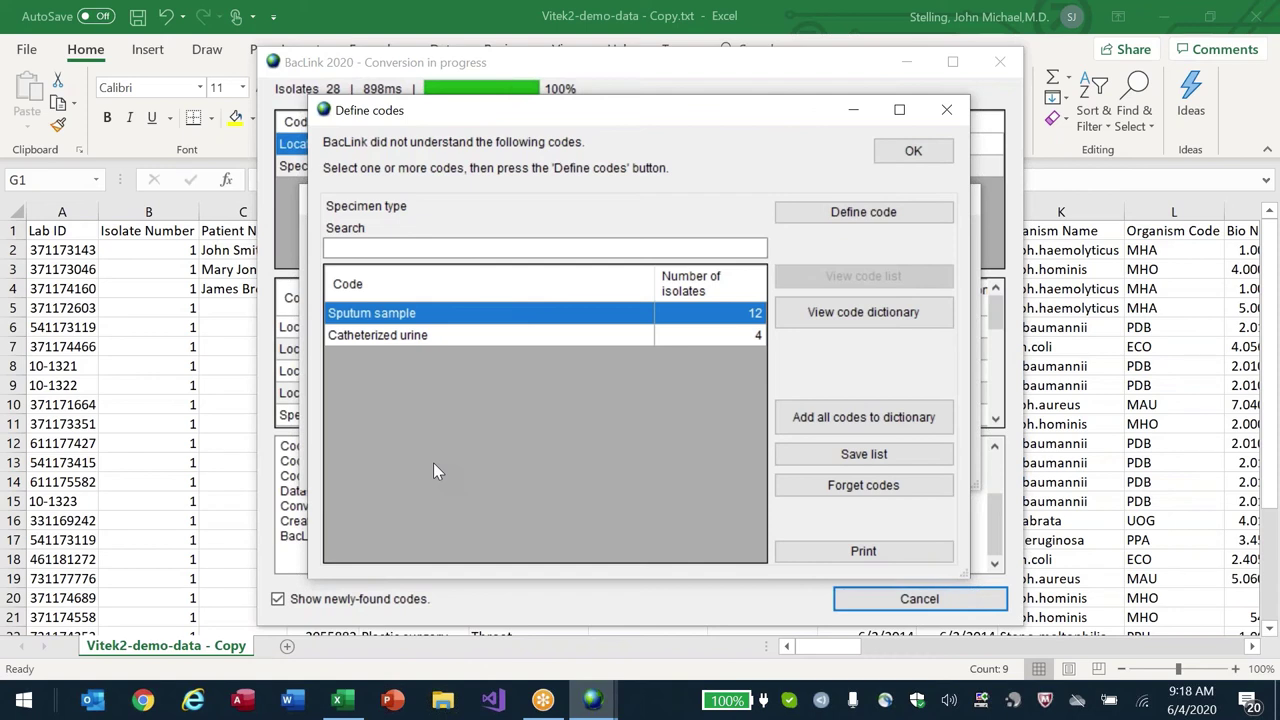
left_click(846, 314)
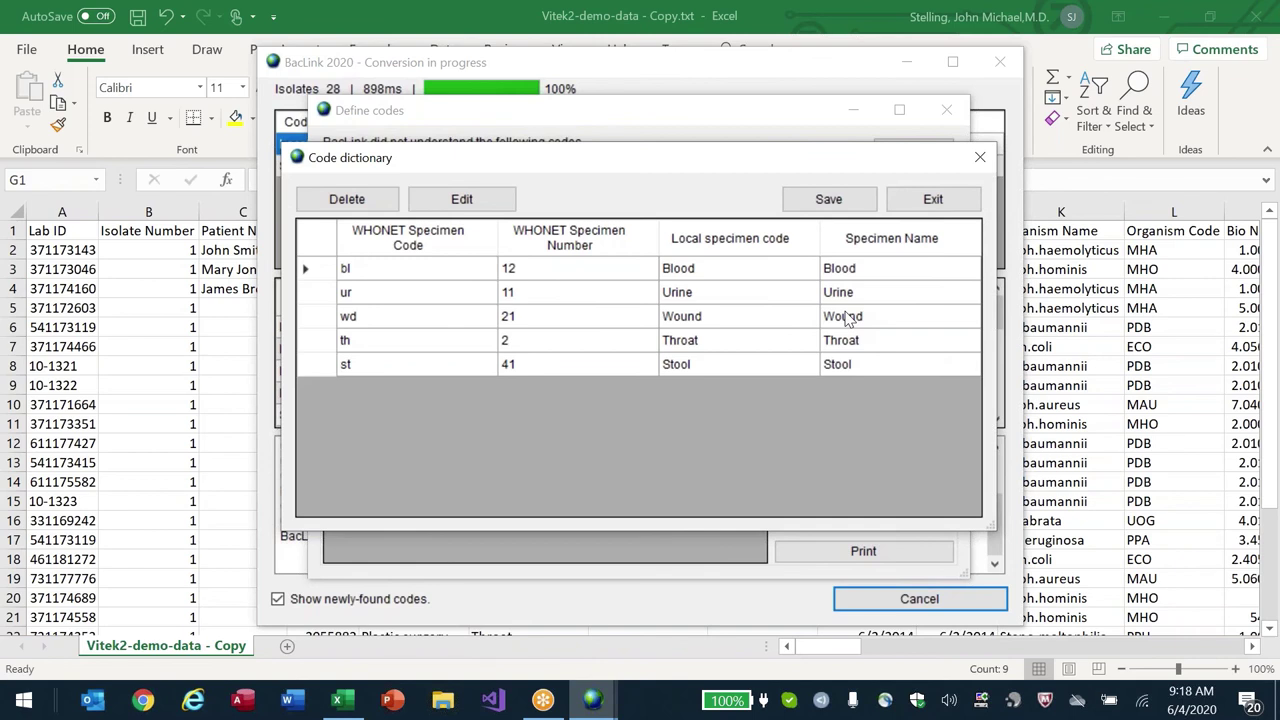
- Close the code dictionary and map the local specimen code Sputum sample to the WHONET code sp (Sputum)
key("alt")
key("alt+x")
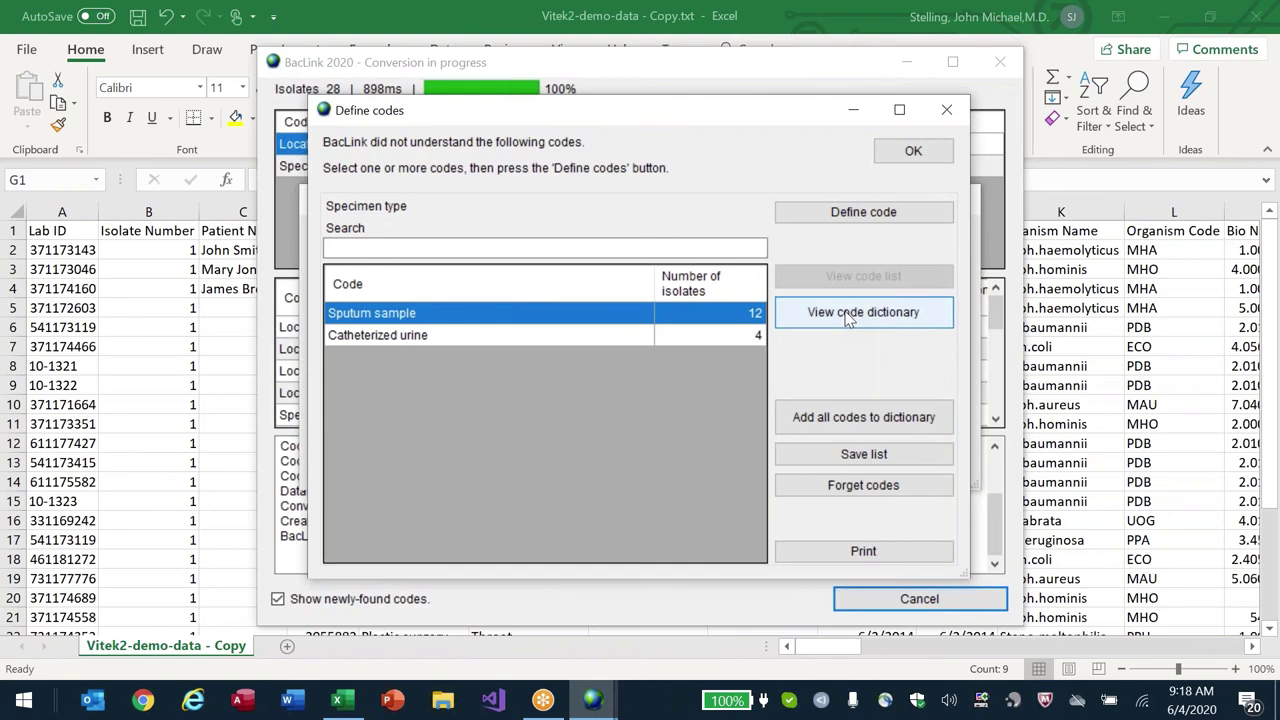
left_click(830, 211)
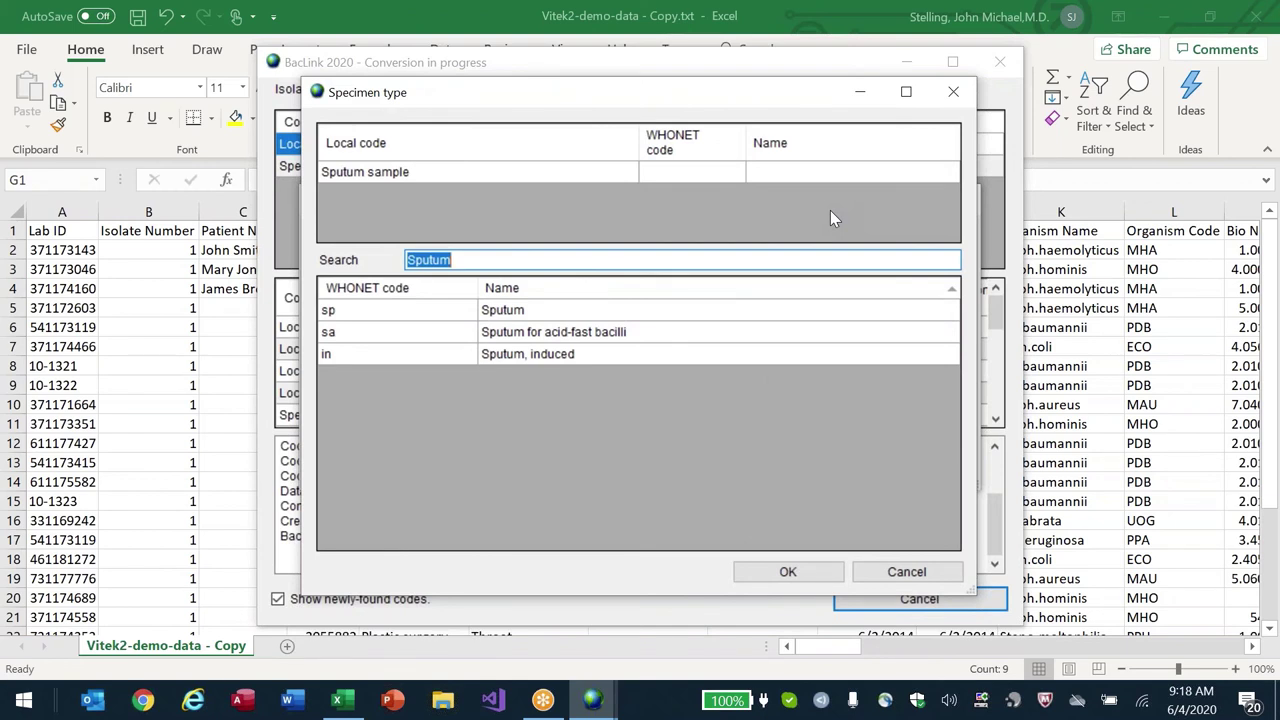
left_click(588, 358)
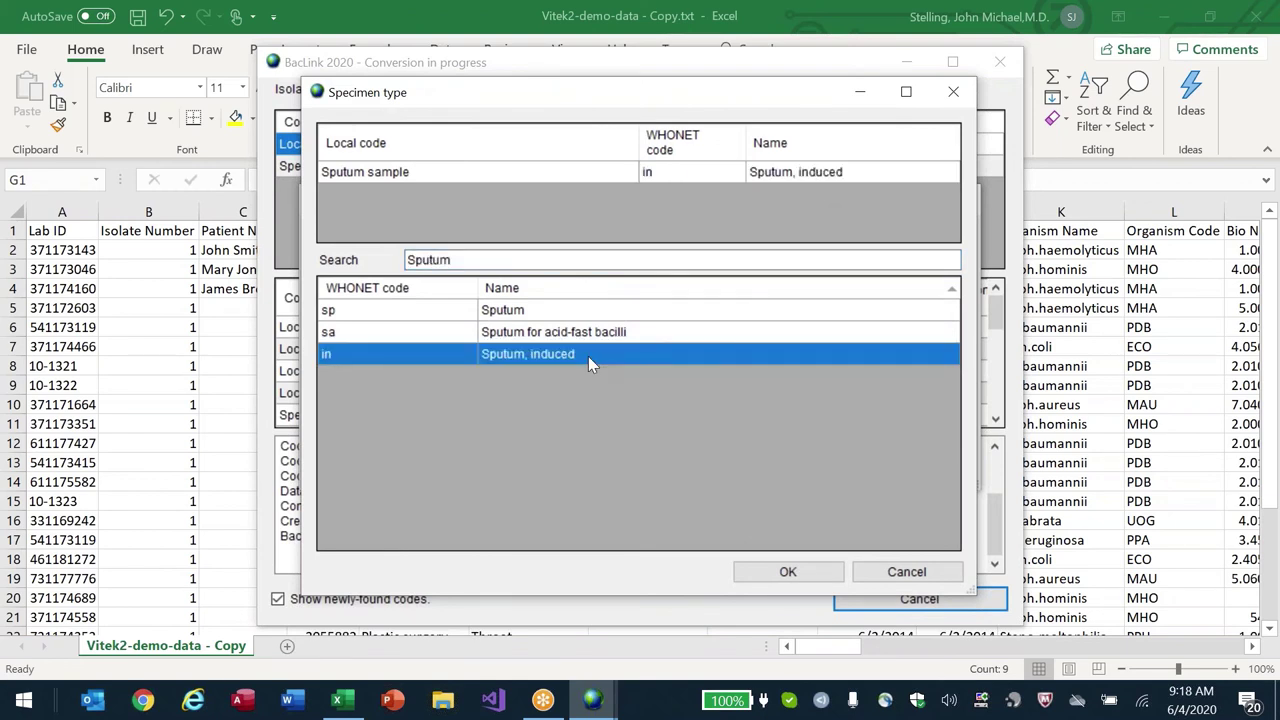
left_click(643, 340)
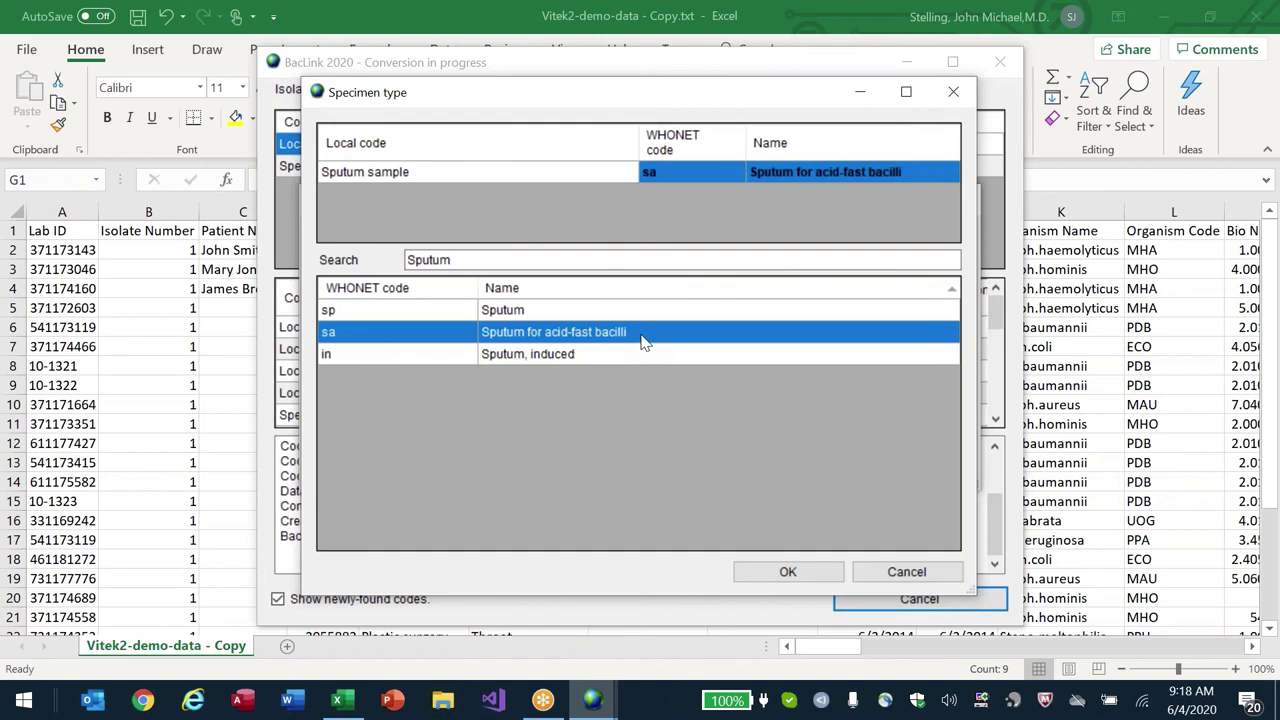
left_click(618, 314)
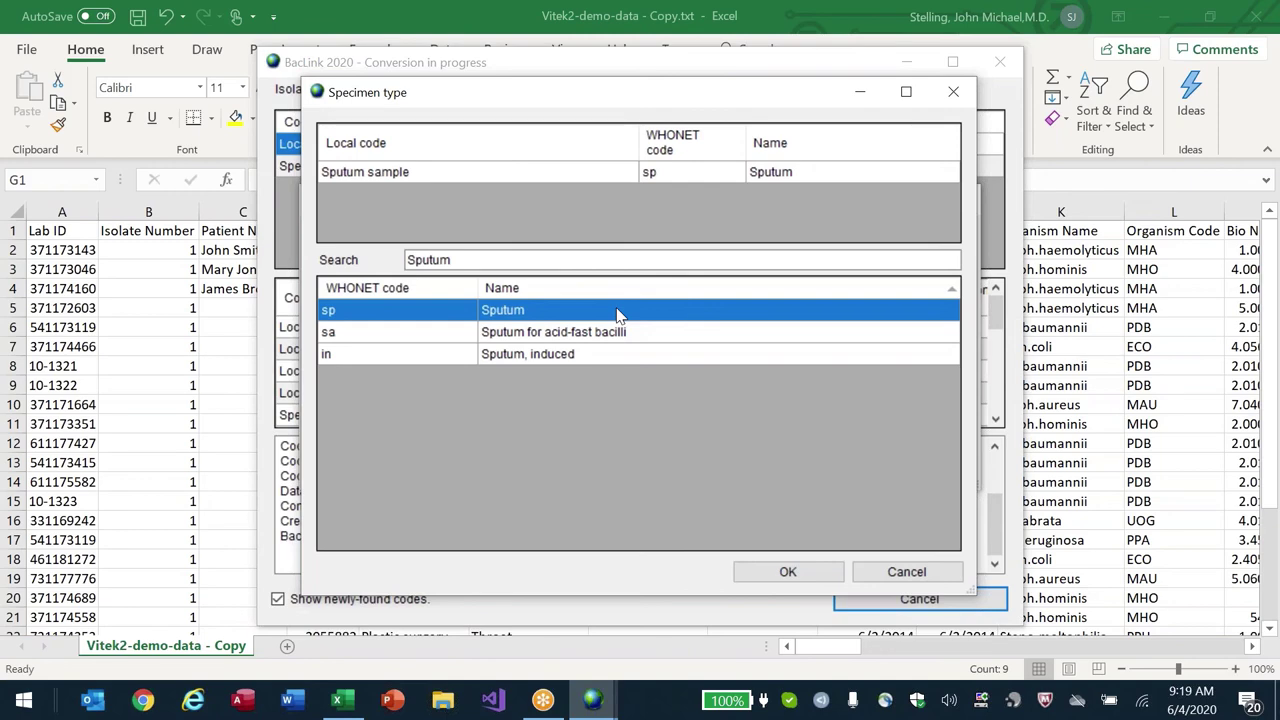
left_click(790, 577)
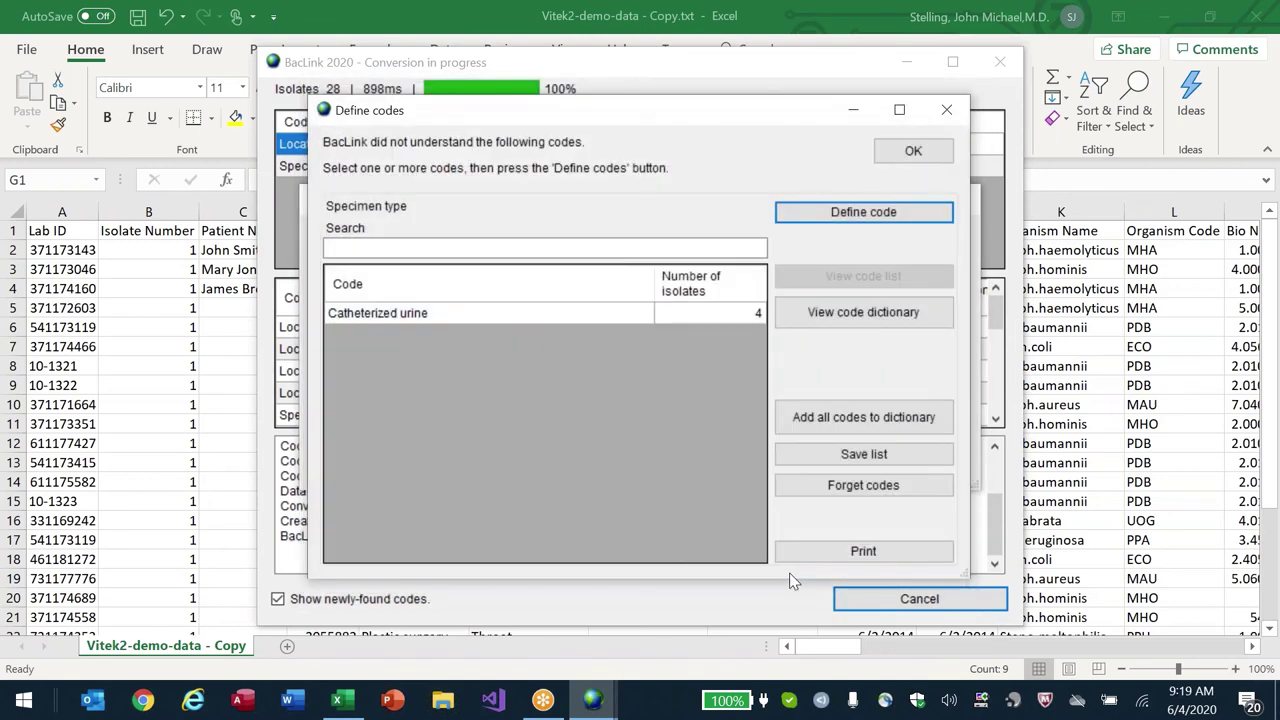
- Map the local specimen code Catheterized urine to uc (Urine, catheter), searching the WHONET specimen types for "urine"
left_click(505, 314)
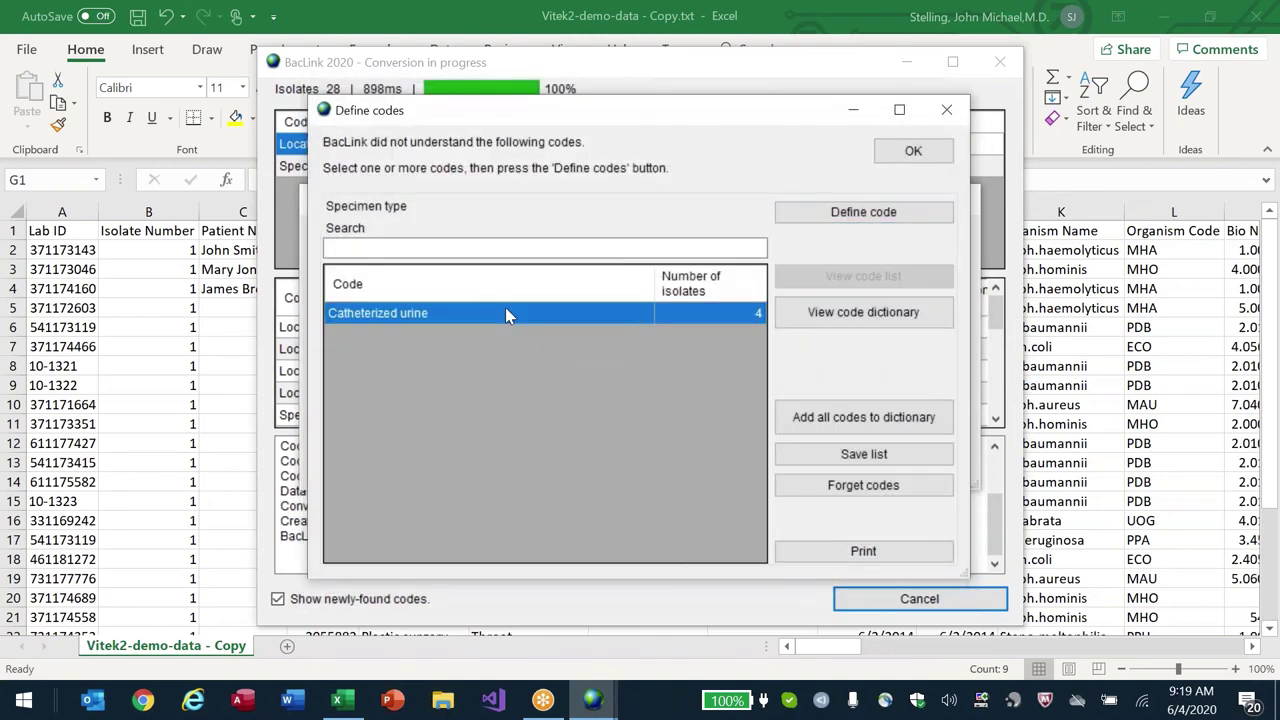
left_click(846, 213)
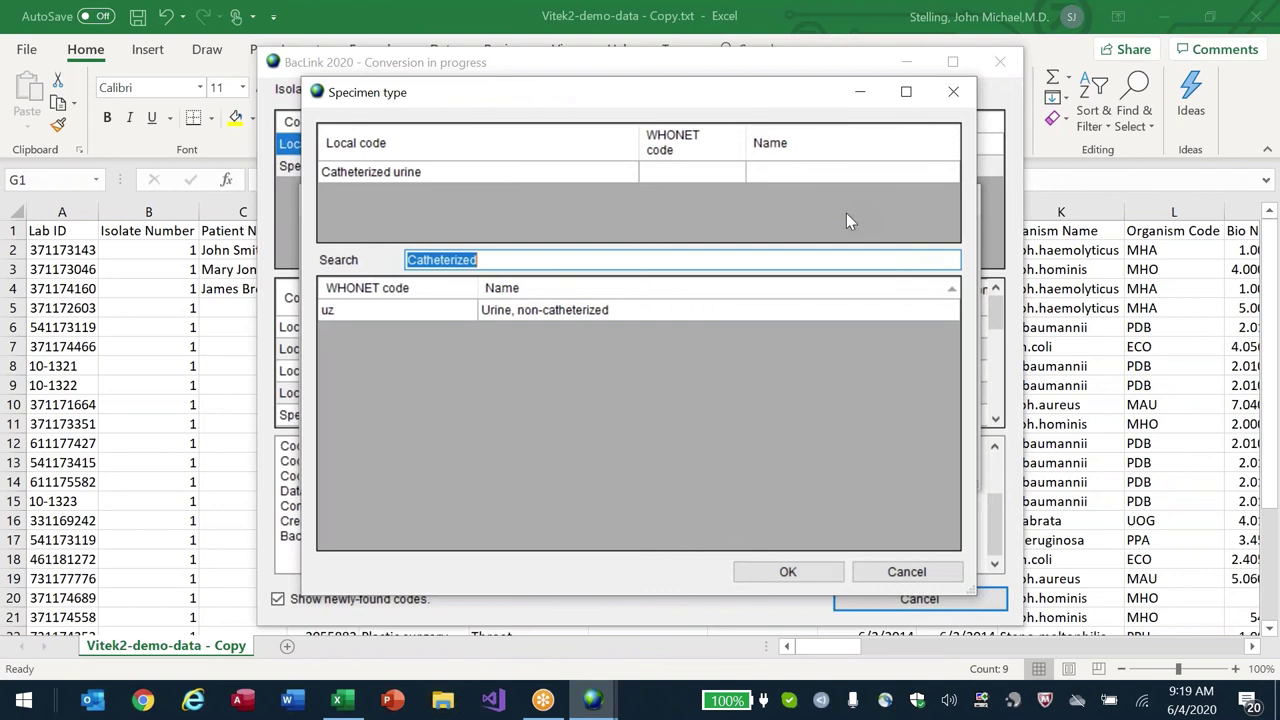
left_click(657, 312)
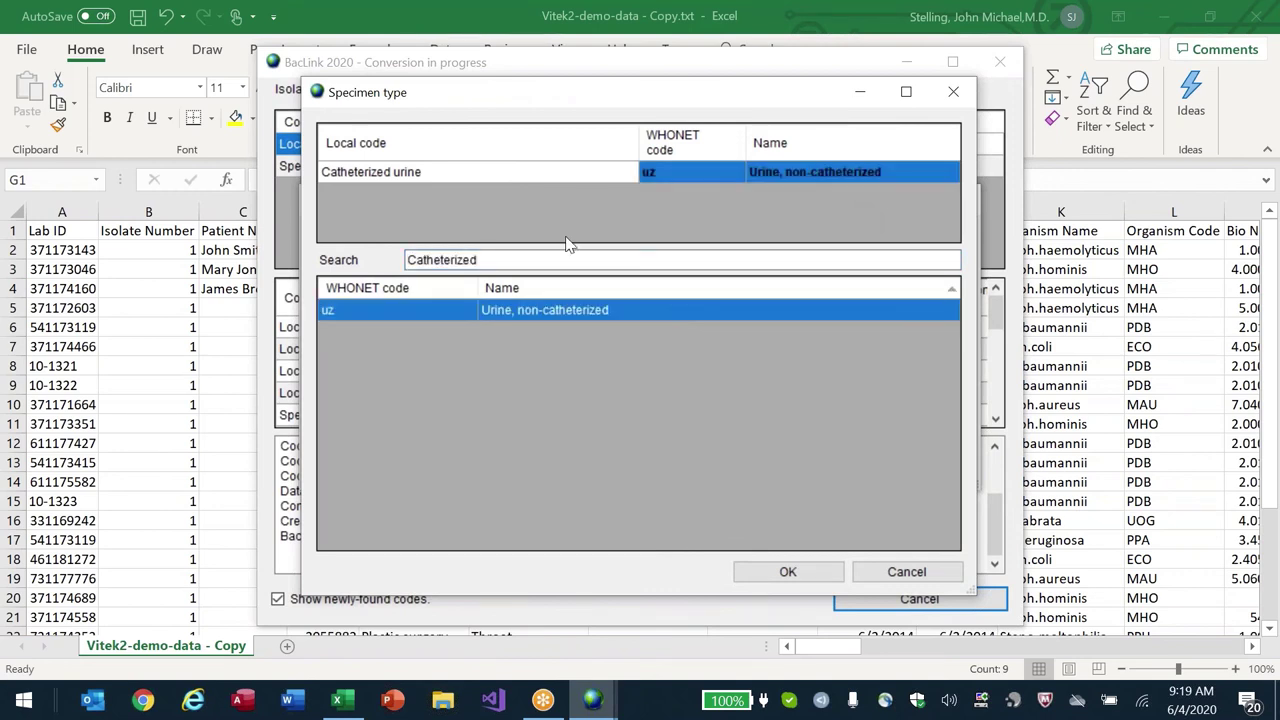
key("BackSpace")
key("BackSpace")
key("BackSpace")
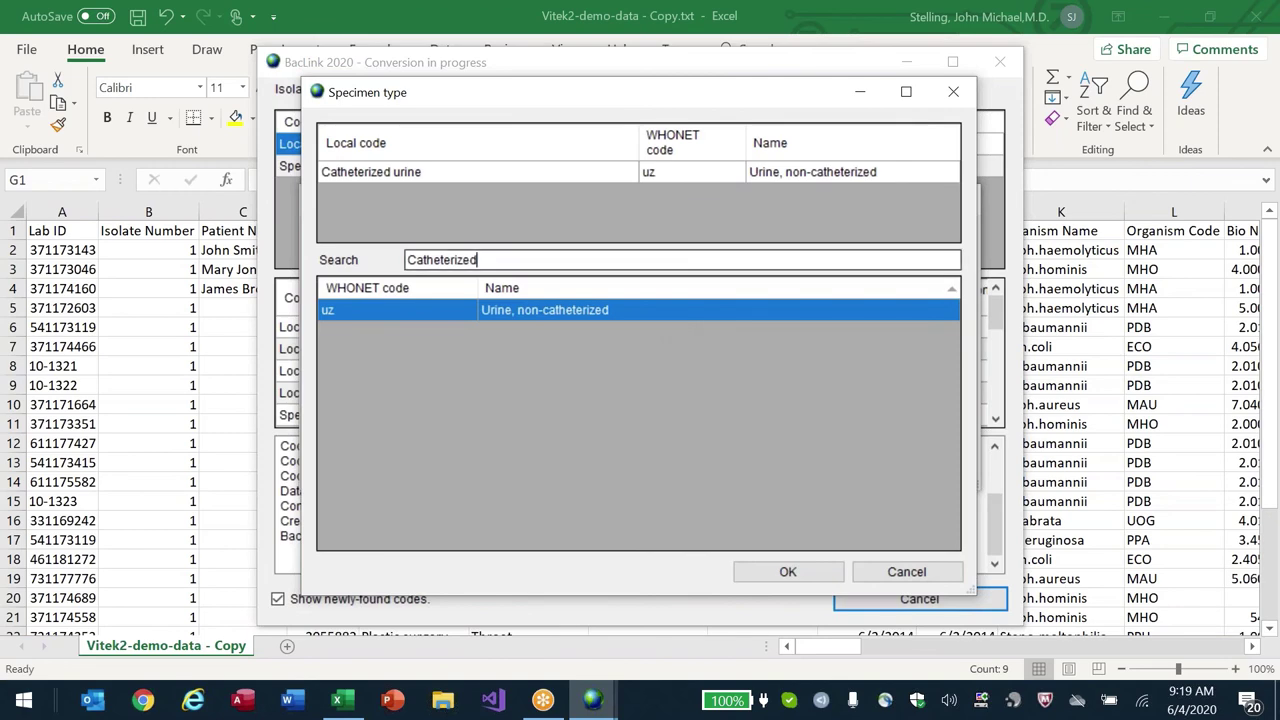
key("BackSpace")
key("BackSpace")
key("BackSpace")
key("BackSpace")
key("BackSpace")
key("BackSpace")
key("BackSpace")
key("BackSpace")
key("BackSpace")
type("urine")
left_click(521, 354)
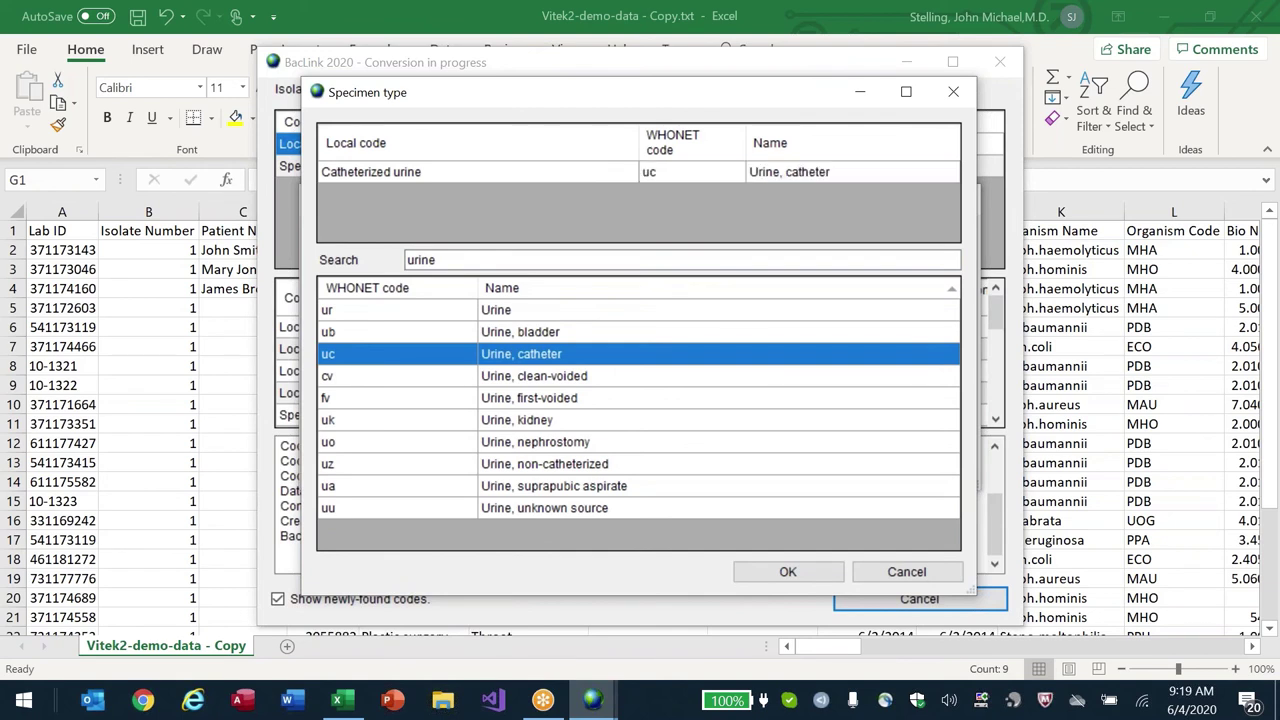
left_click(788, 572)
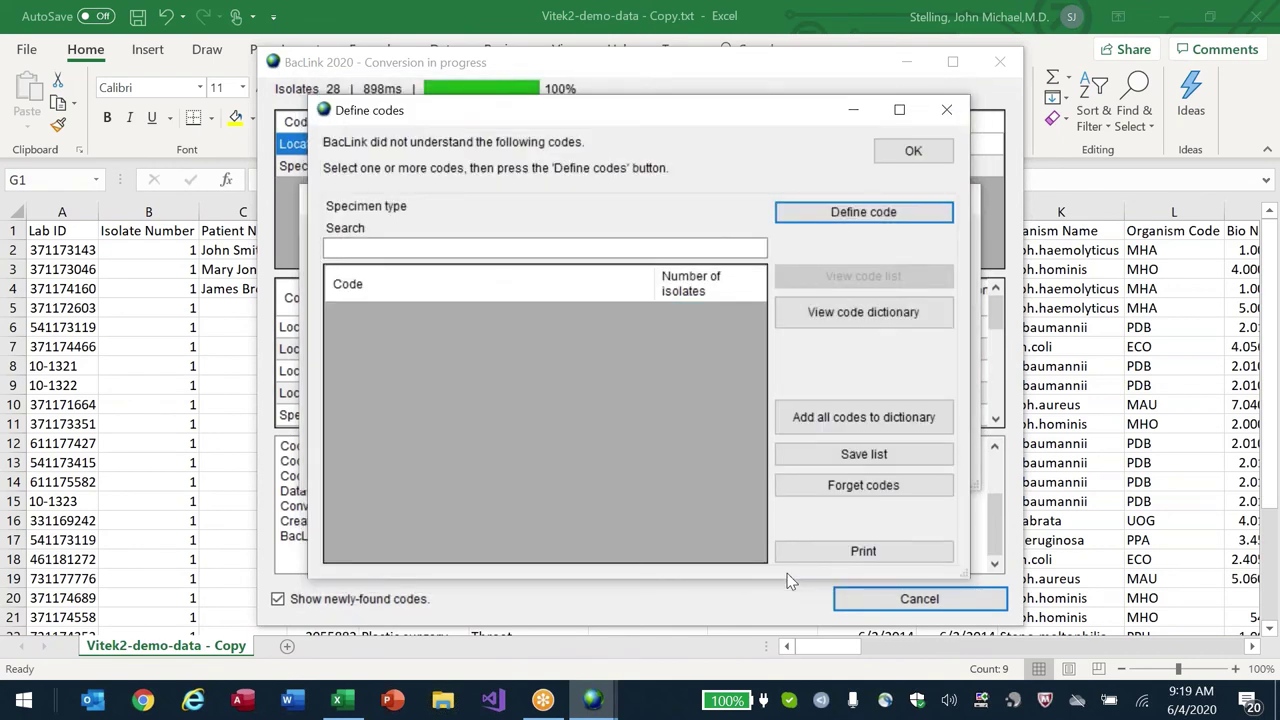
- Review the specimen code dictionary entries, including Sputum sample and Catheterized urine, and close the specimen type definitions
left_click(835, 314)
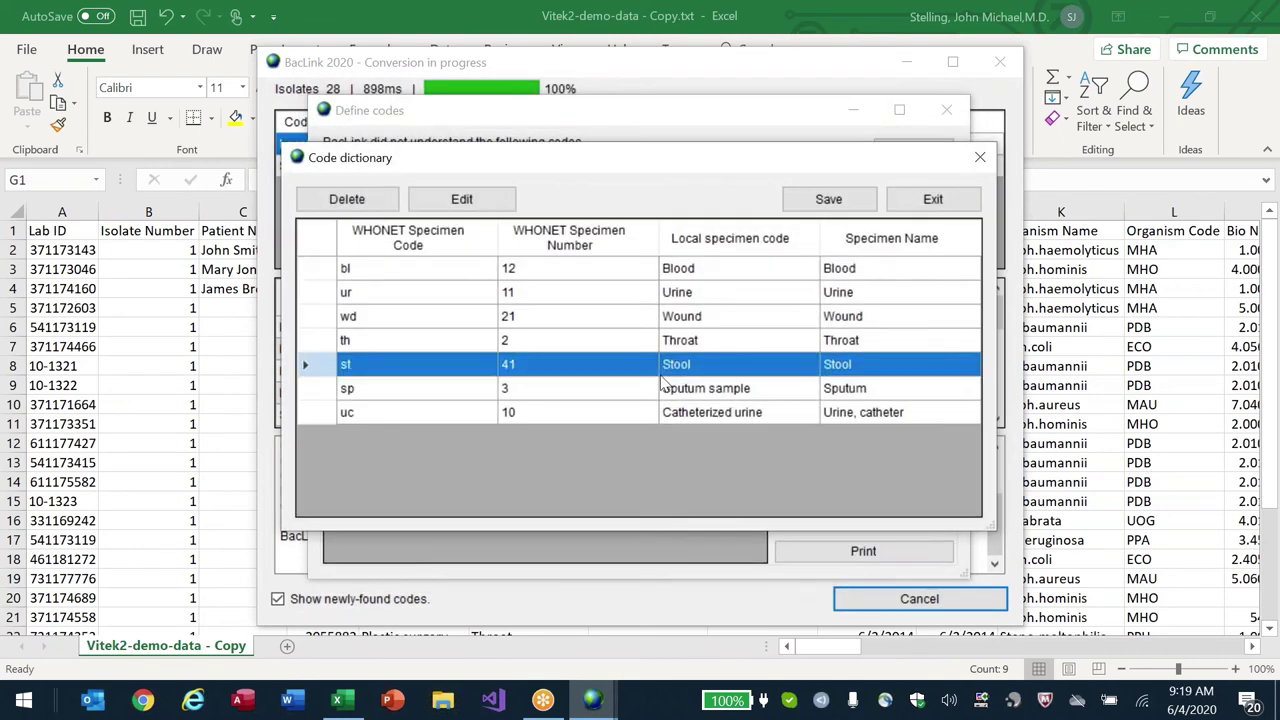
key("Down")
key("Down")
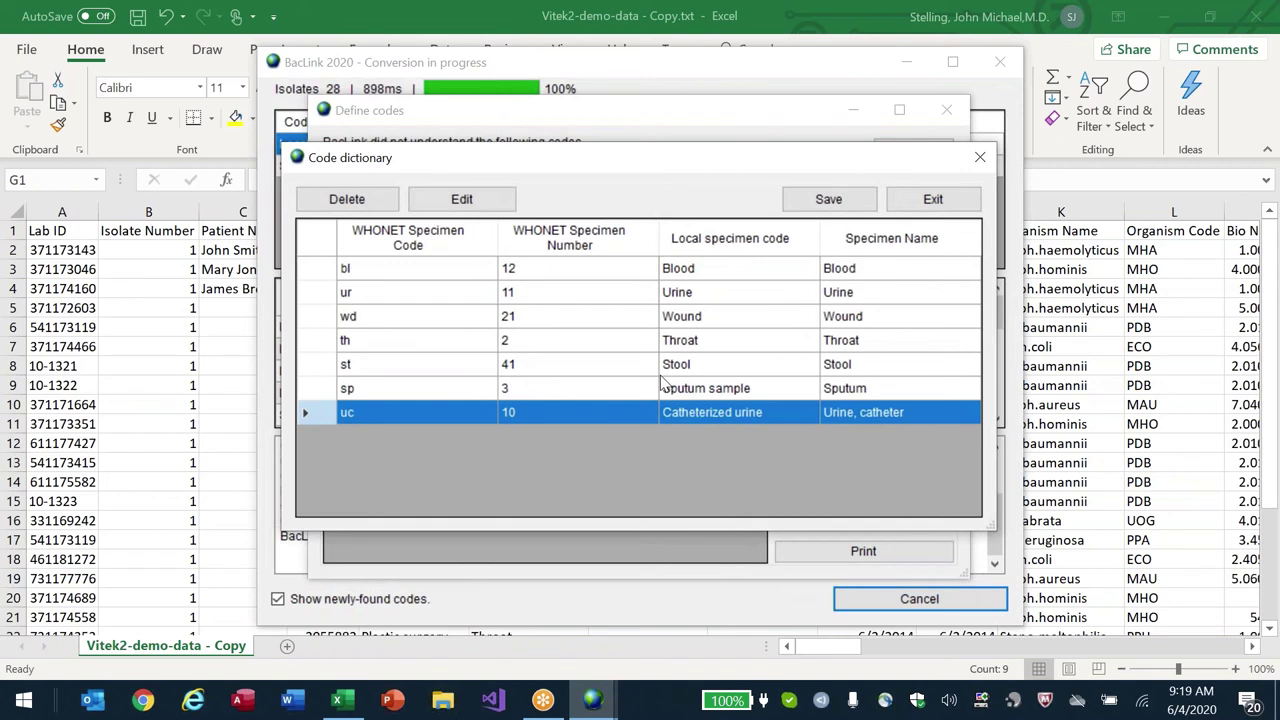
key("Up")
key("Up")
key("Page_Up")
key("Down")
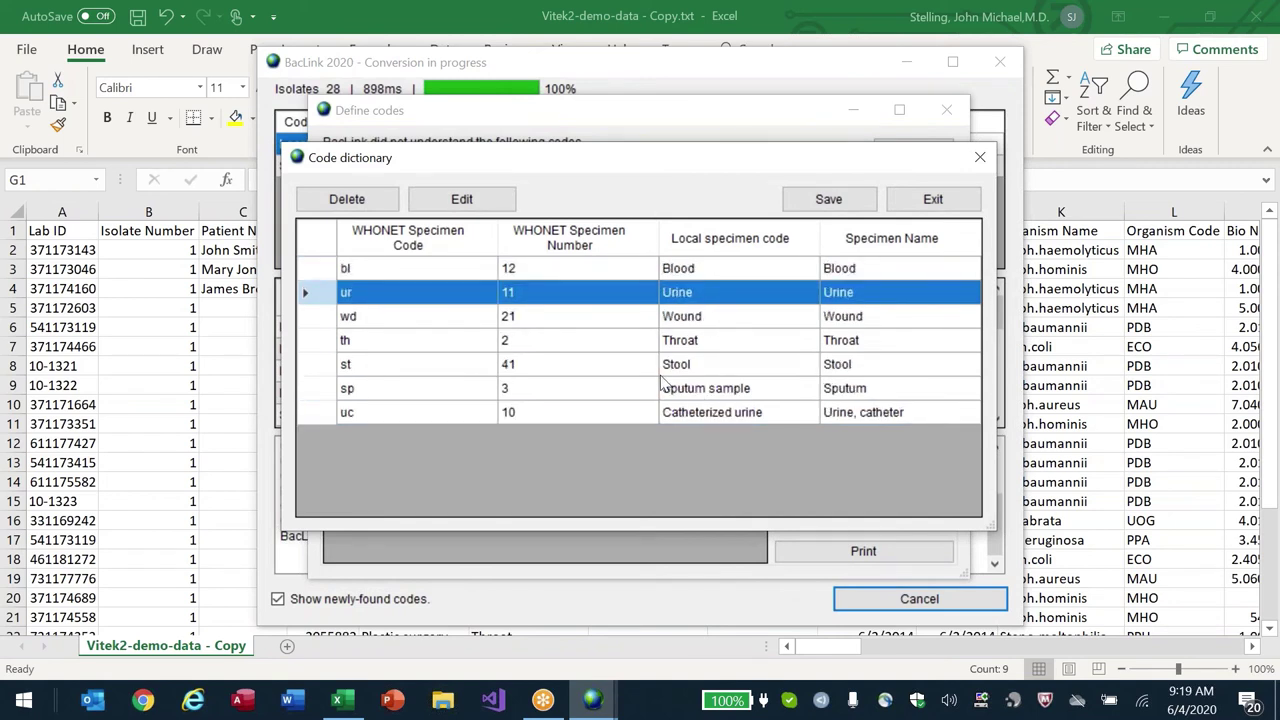
key("Down")
key("Down")
key("Down")
key("Down")
key("Down")
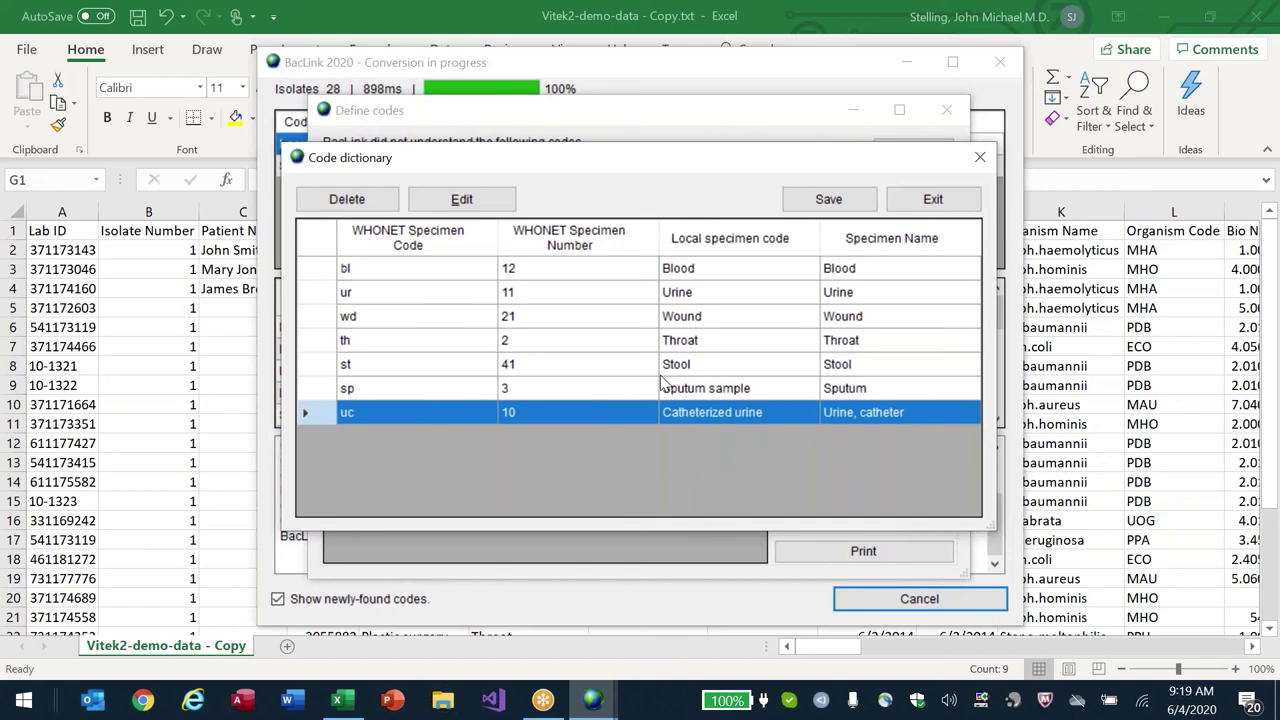
key("Escape")
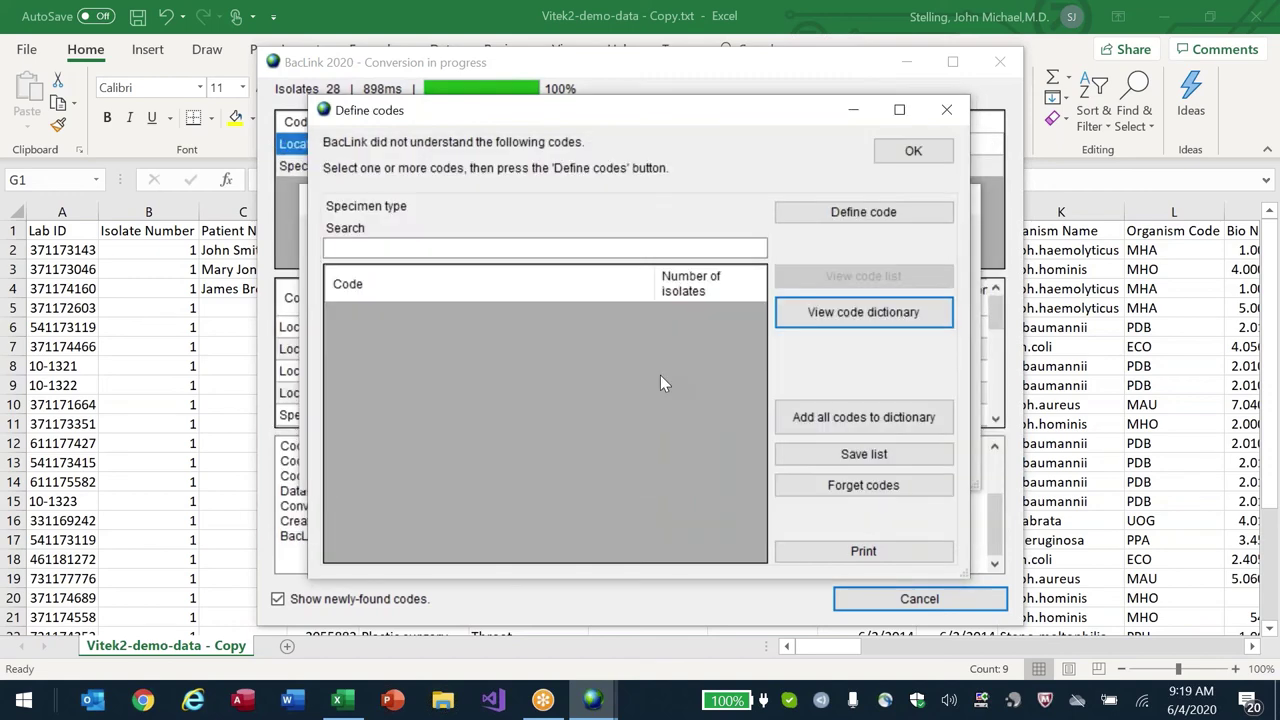
key("Escape")
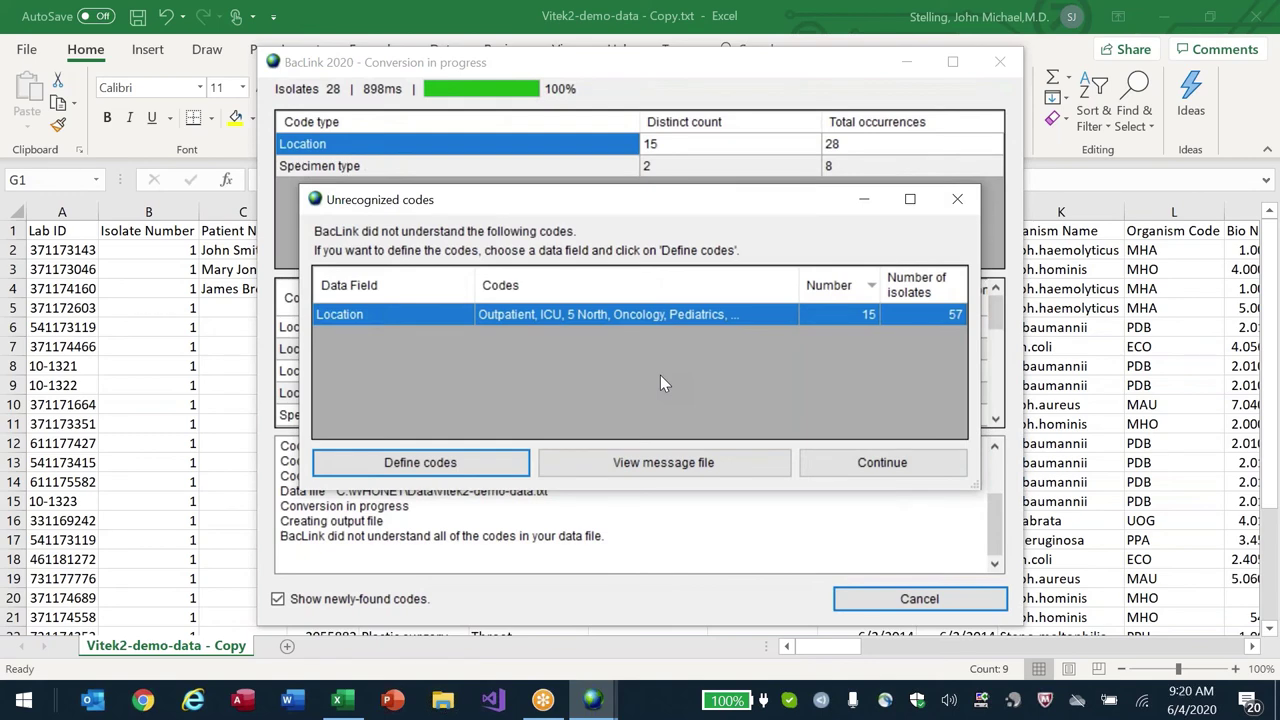
- Define the unrecognized location code Outpatient with department Outpatient and location type Outpatient
left_click(407, 468)
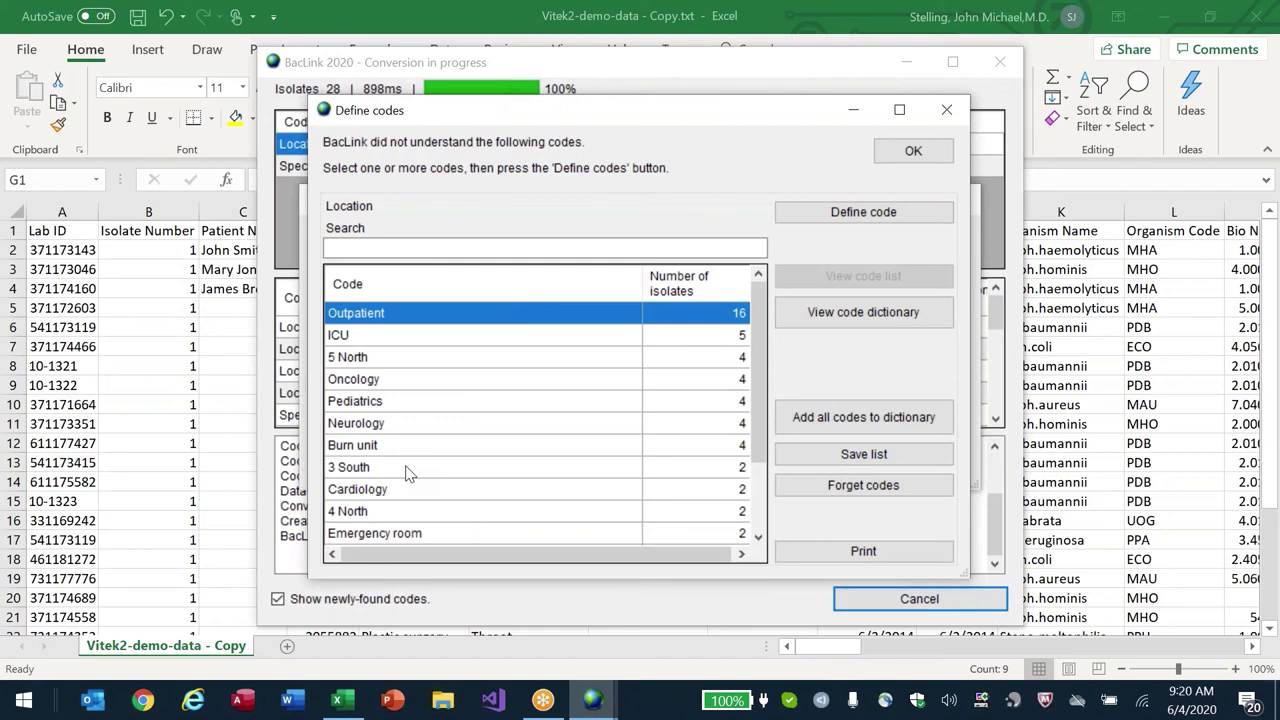
left_click(843, 212)
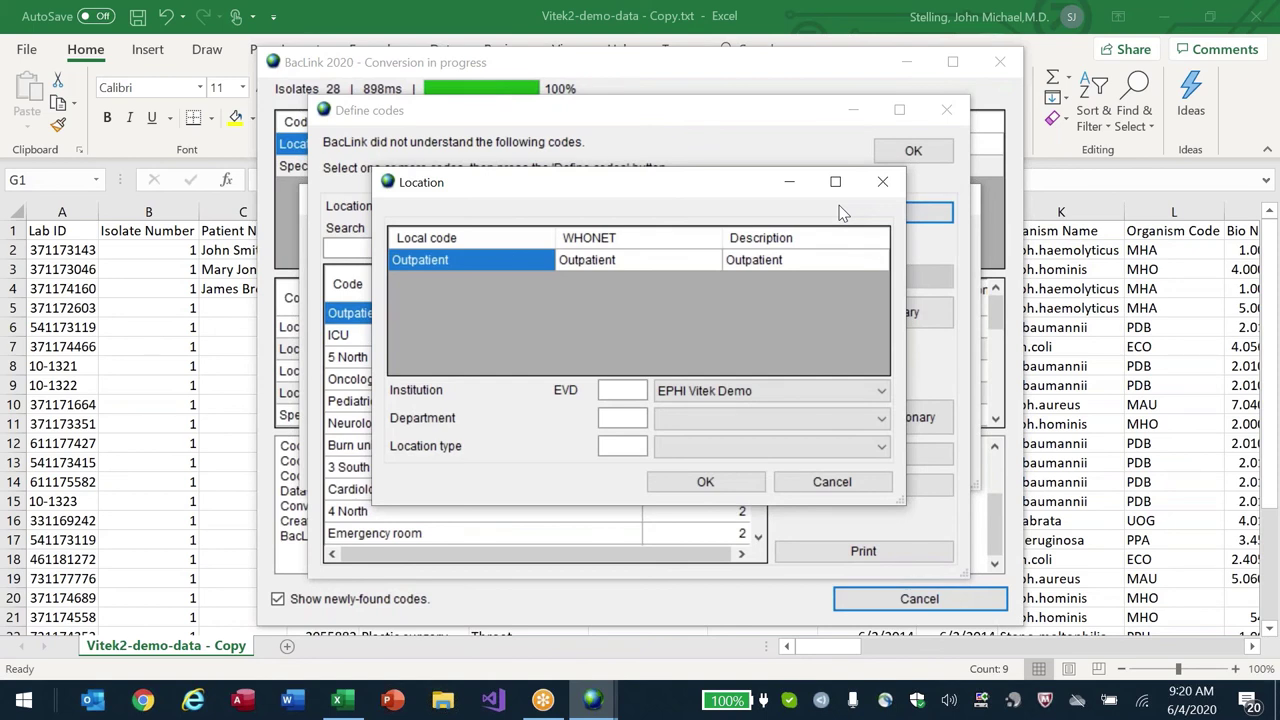
left_click(778, 421)
key("o")
left_click(725, 295)
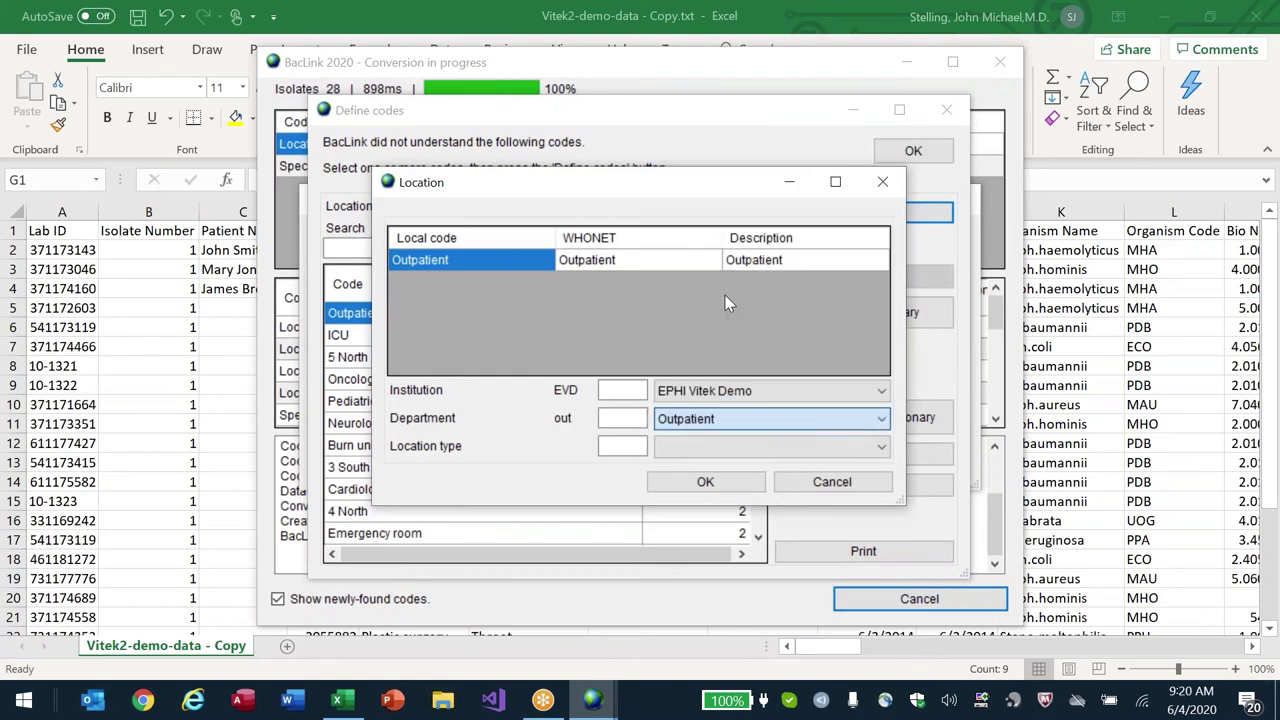
left_click(785, 447)
key("o")
key("Return")
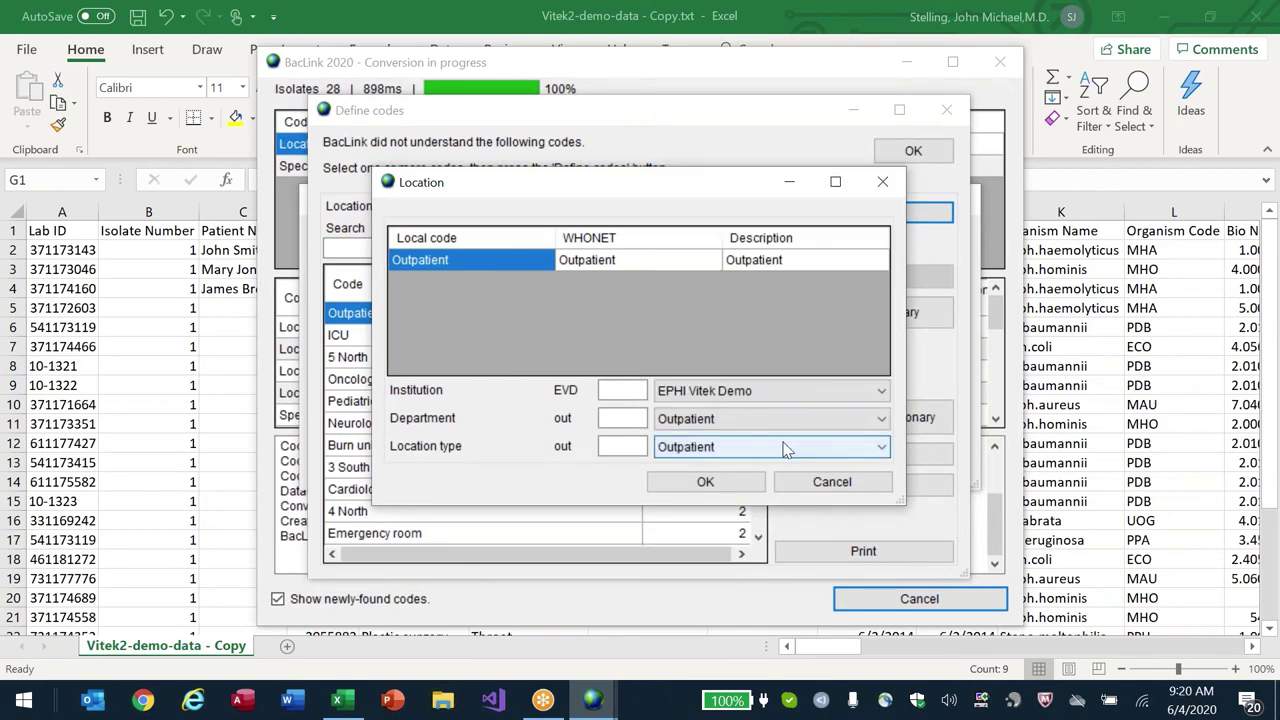
left_click(716, 482)
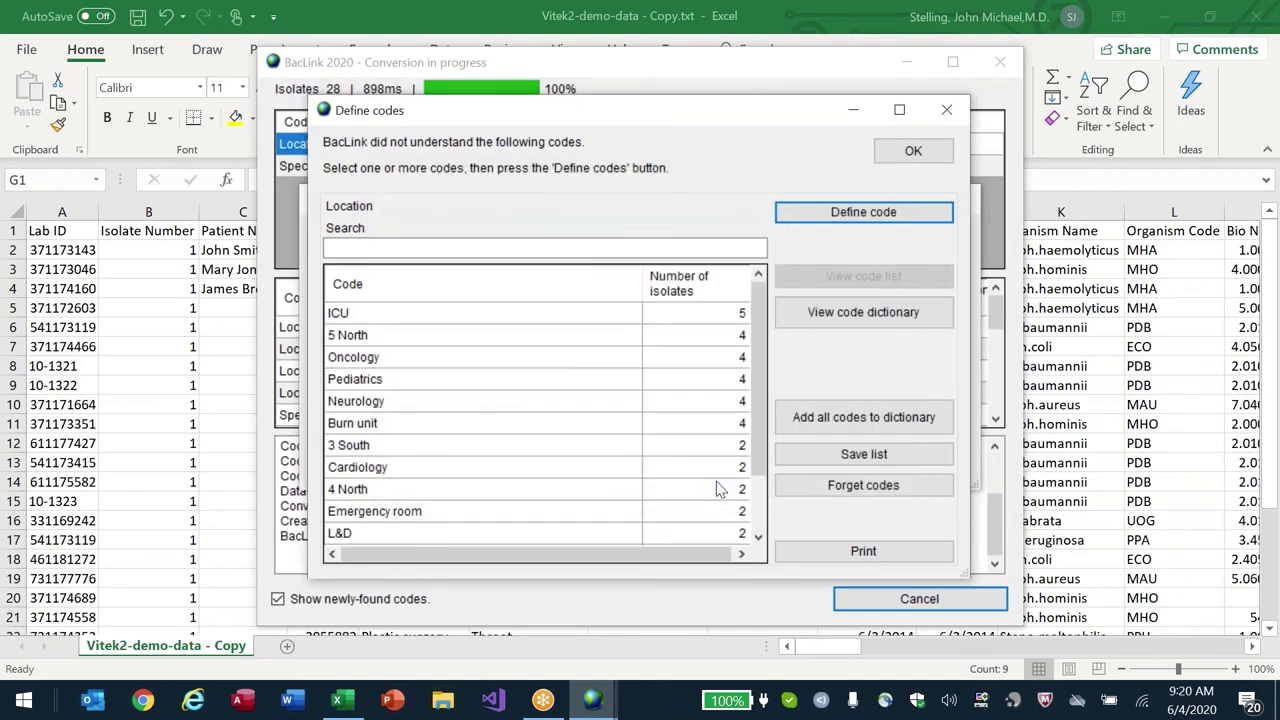
- Define the location code 5 North with department Medicine and location type Inpatient
left_click(492, 337)
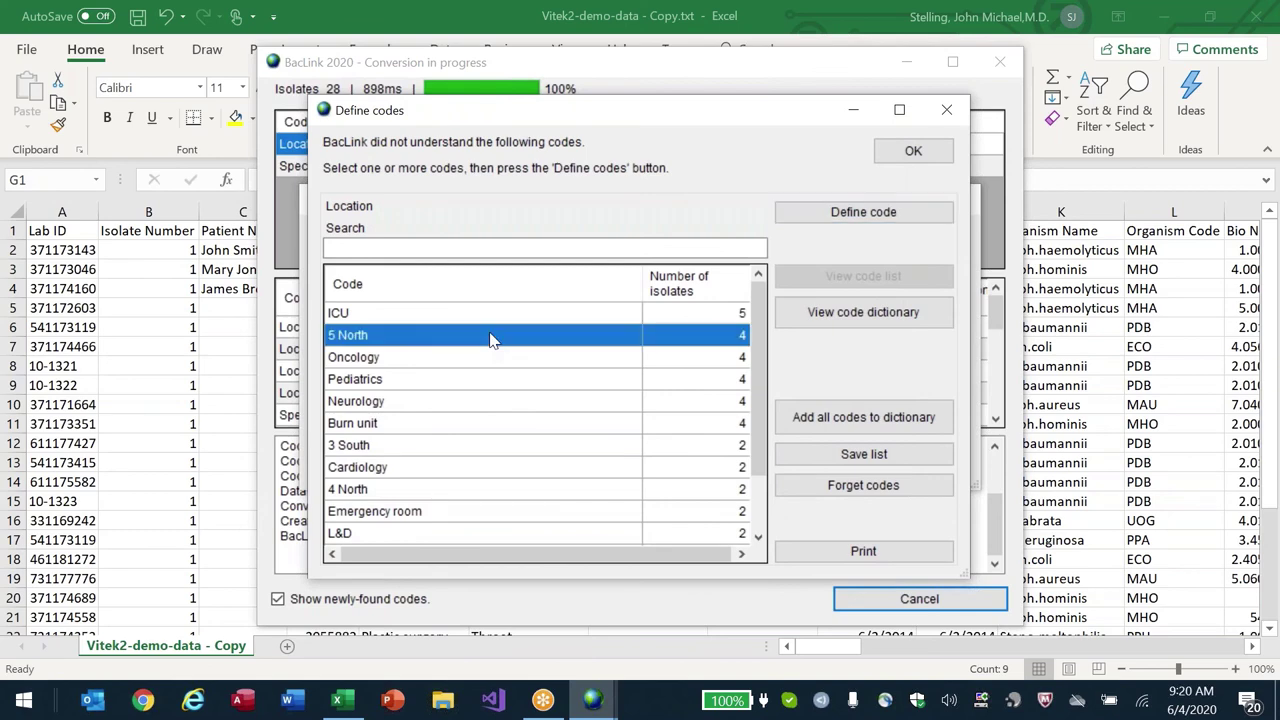
left_click(829, 215)
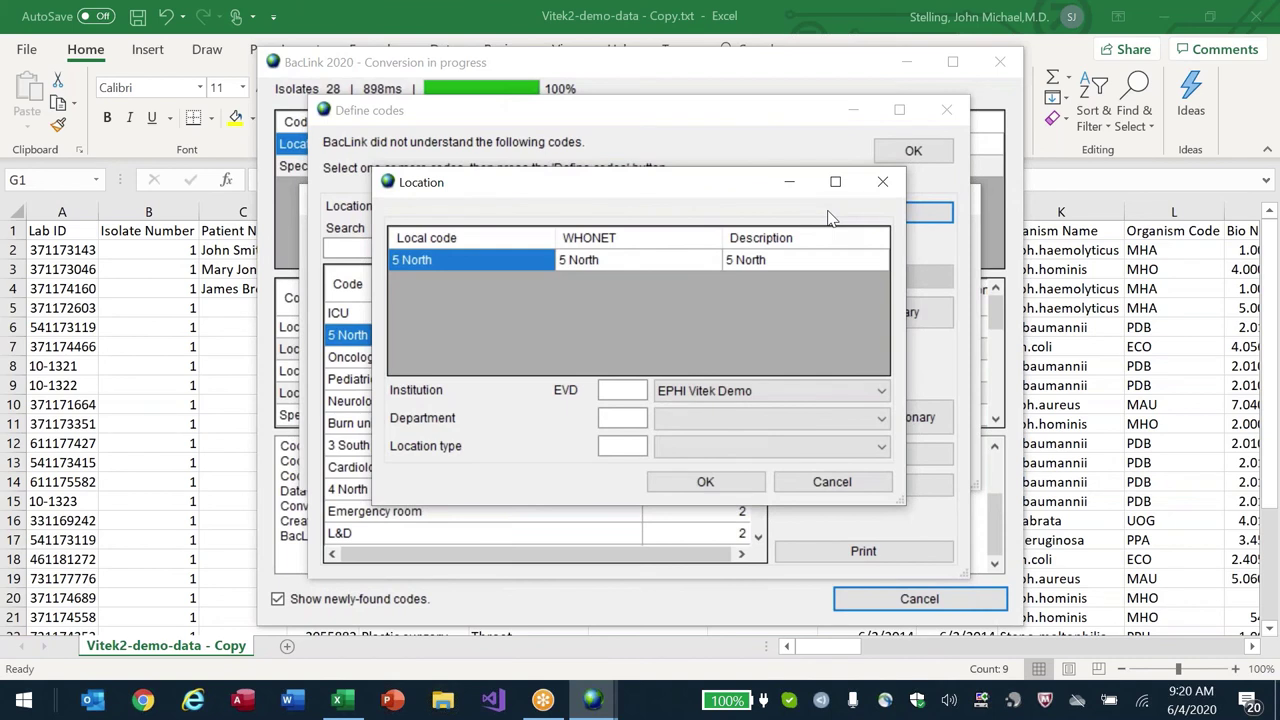
left_click(714, 418)
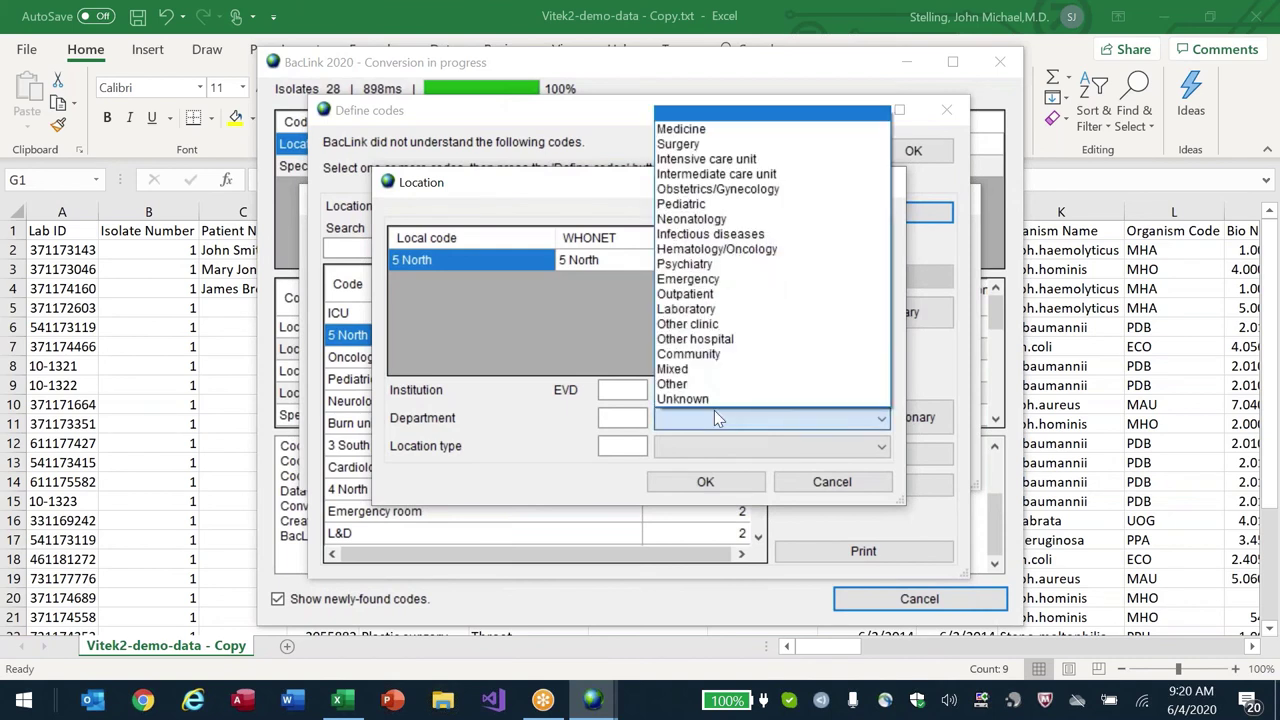
key("m")
key("Return")
left_click(731, 447)
key("i")
key("Return")
left_click(708, 484)
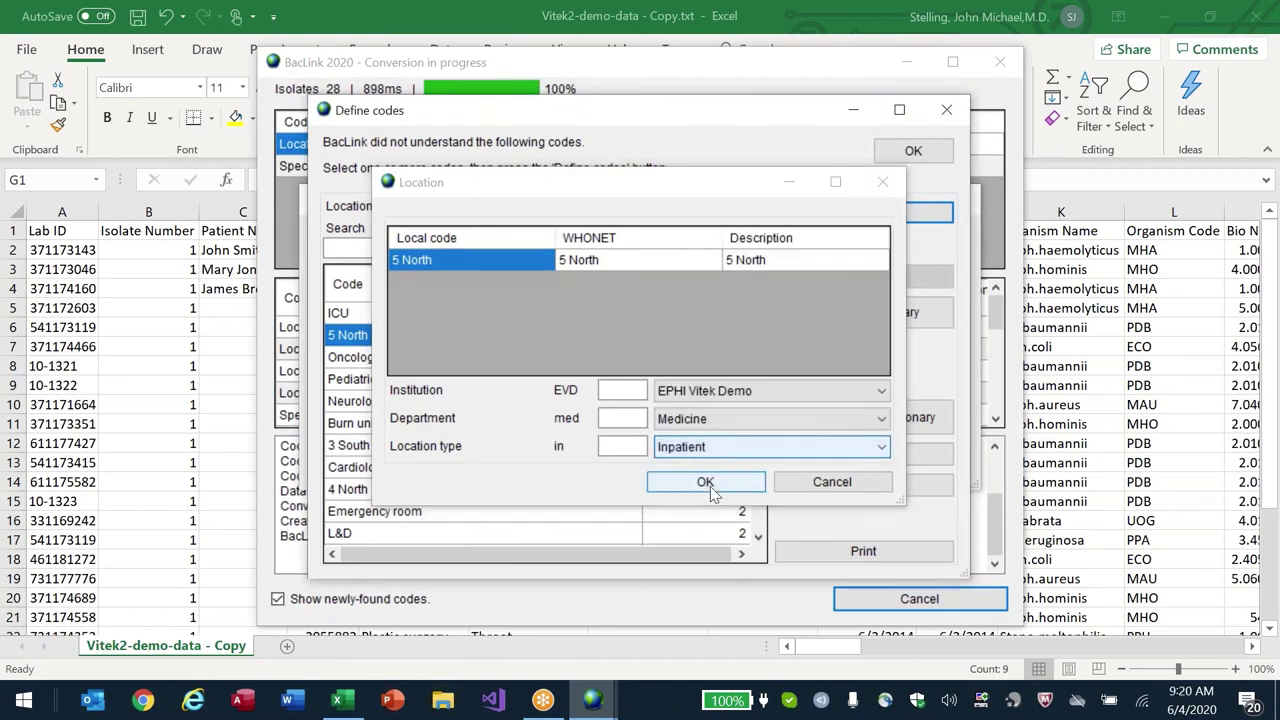
- Define the location code 3 South with department Surgery
left_click(451, 425)
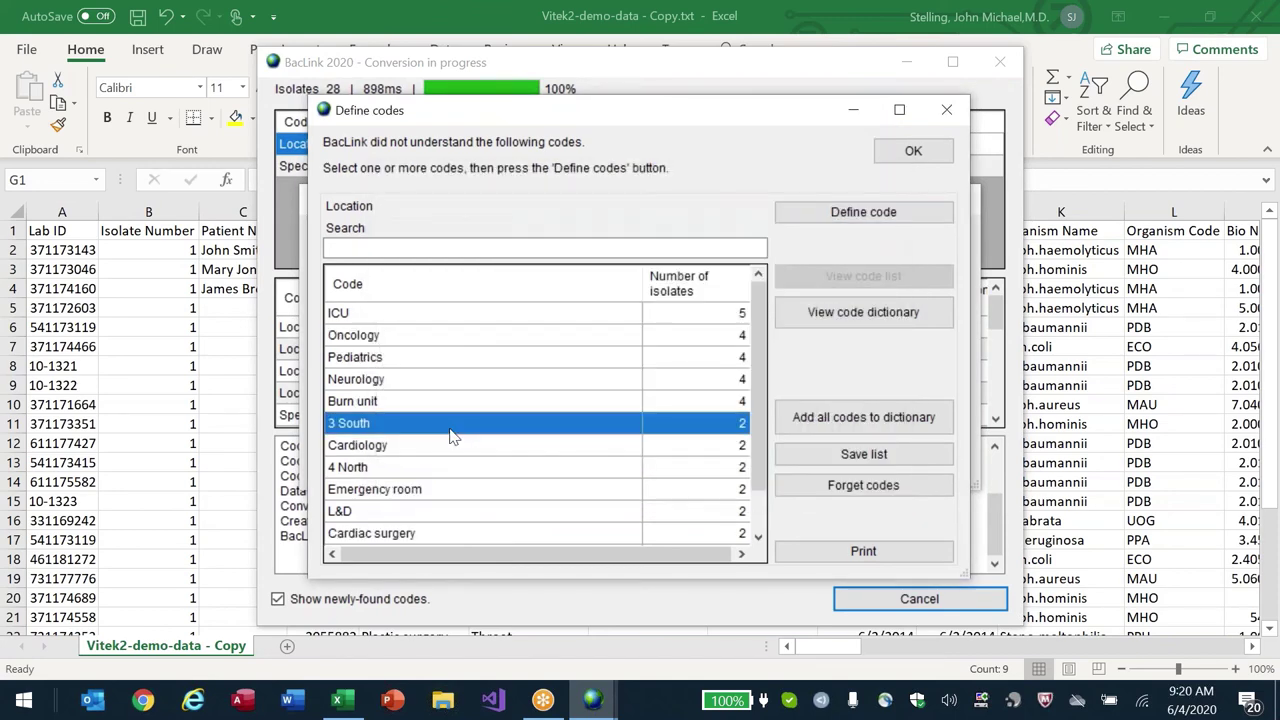
left_click(863, 212)
left_click(735, 420)
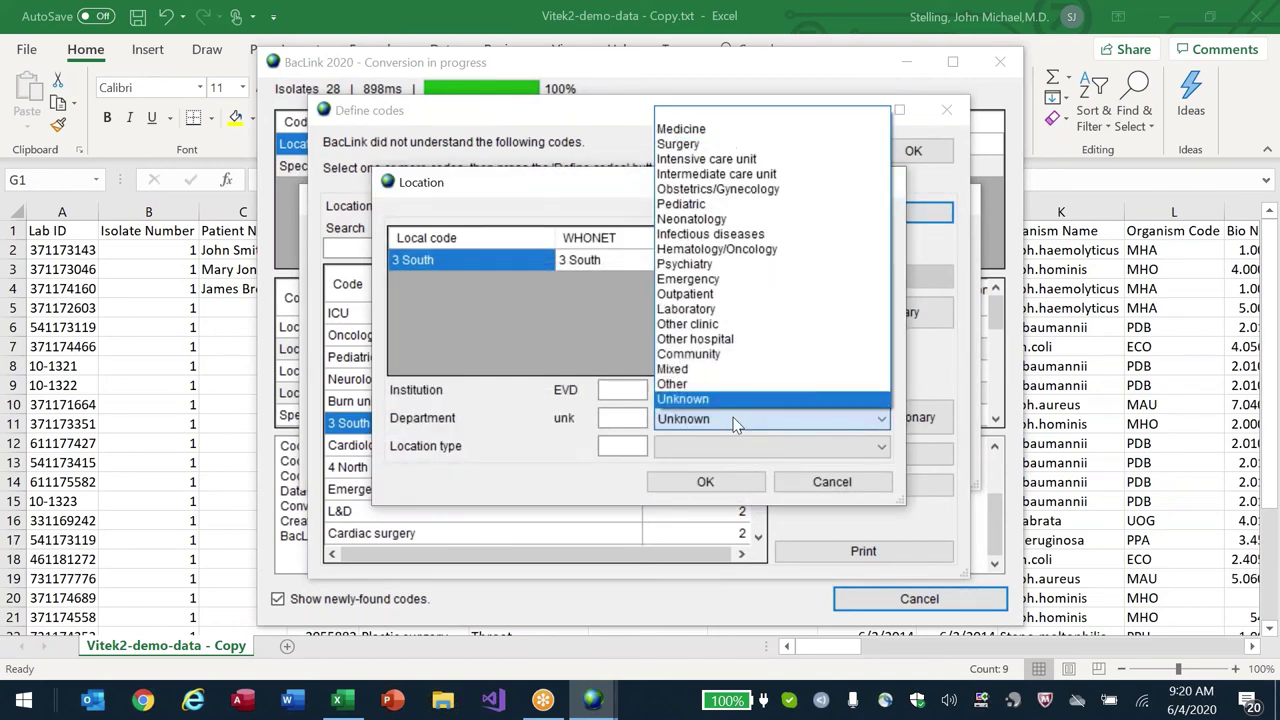
left_click(735, 424)
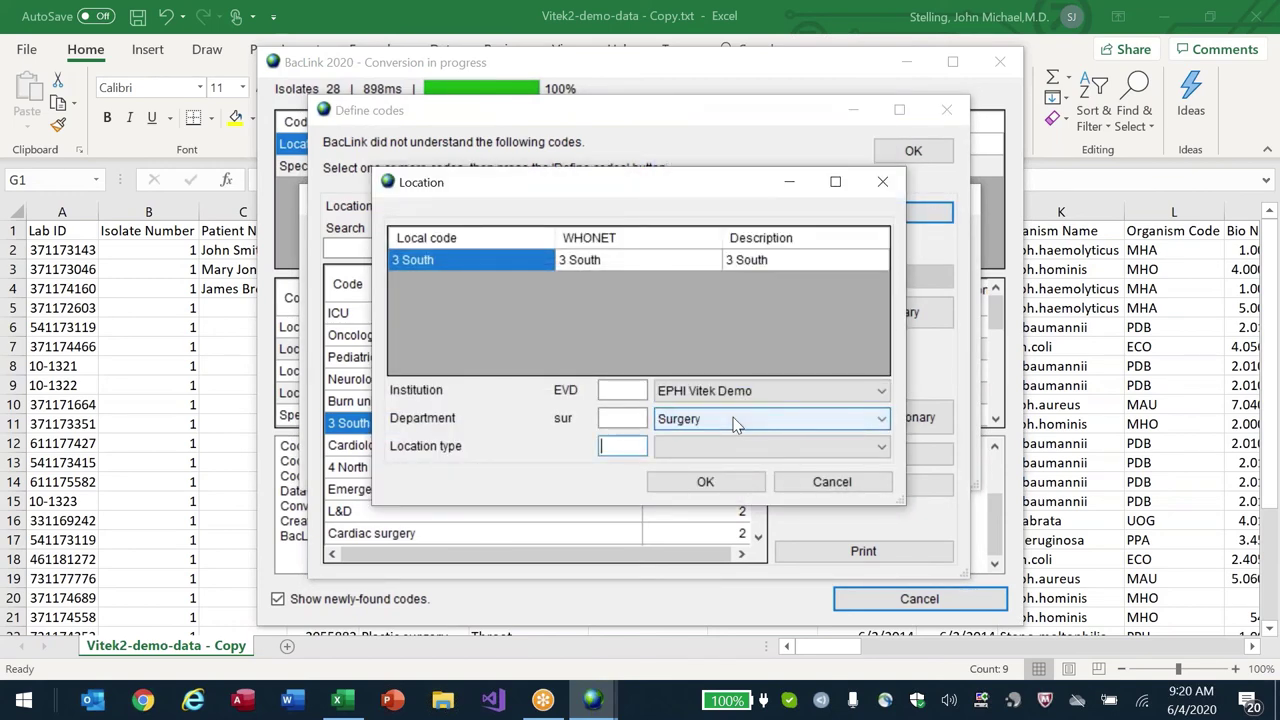
key("Return")
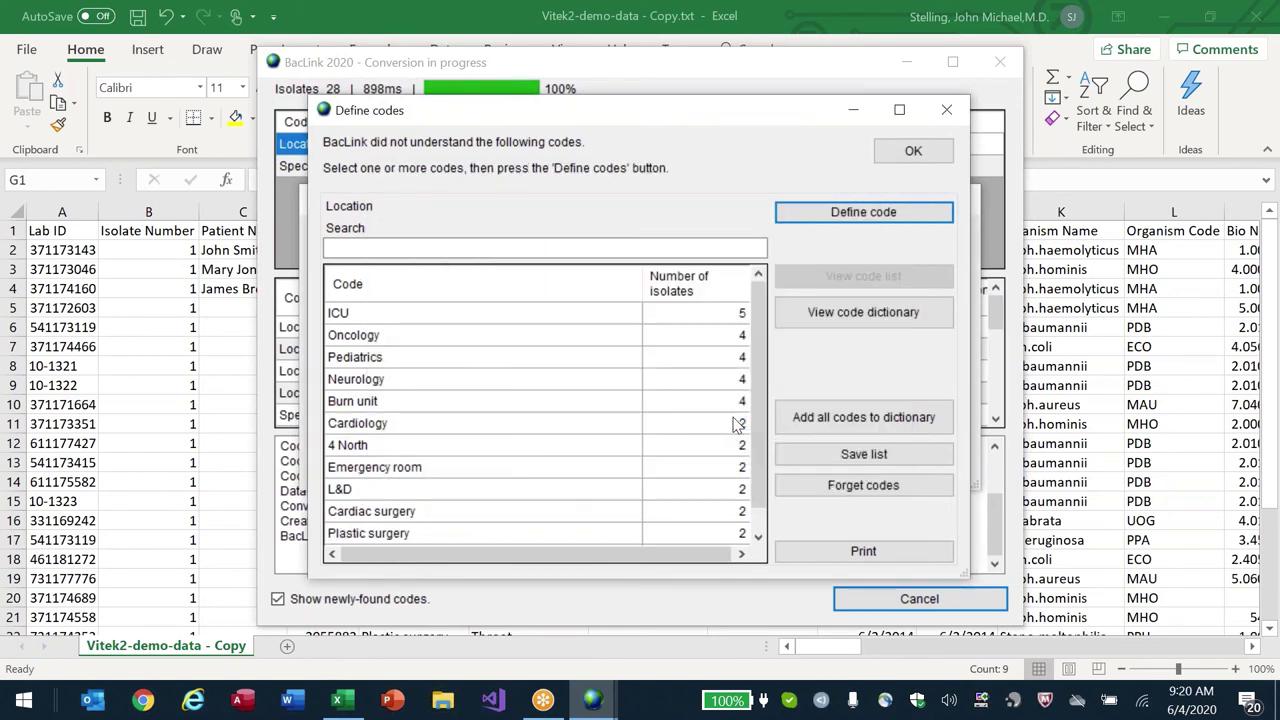
- Look through the remaining undefined location codes from Burn unit to Neurosurgery
left_click(465, 402)
key("Down")
key("Down")
key("Down")
key("Down")
key("Down")
key("Down")
key("Down")
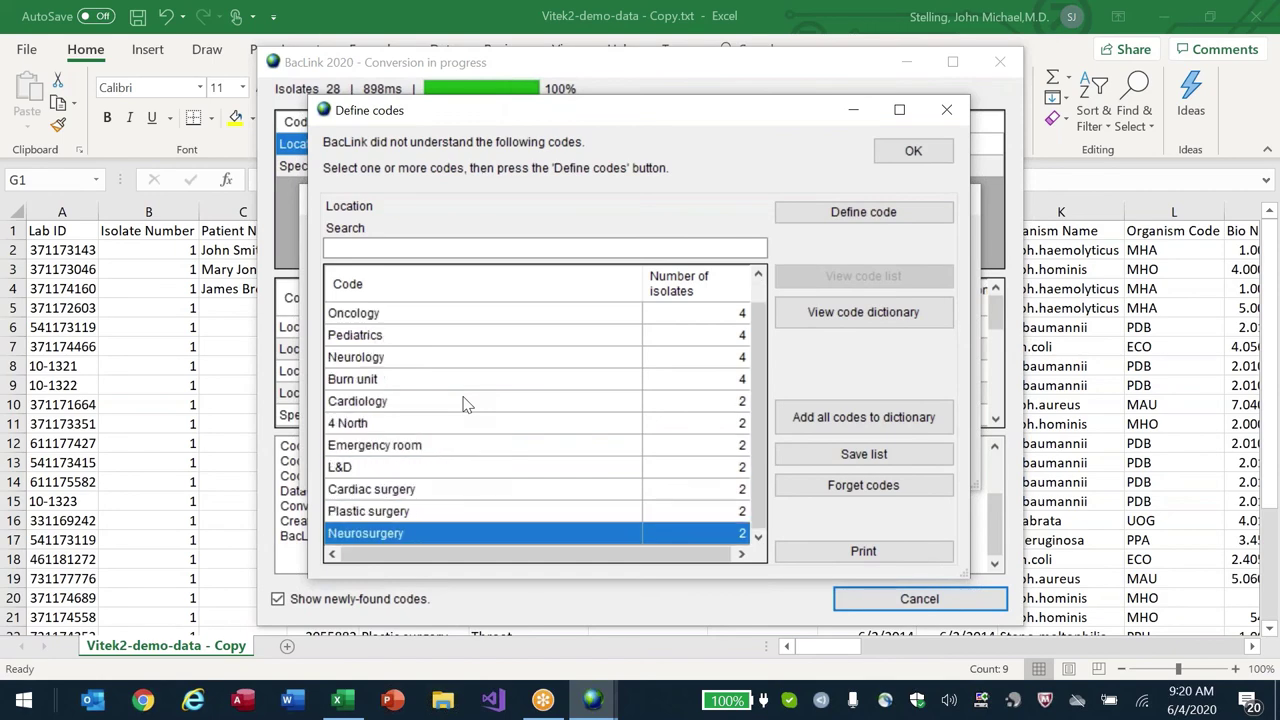
- Define the unrecognized location code Cardiology with department Medicine and location type Outpatient
key("Up")
key("Up")
key("Up")
key("Up")
key("Up")
key("Up")
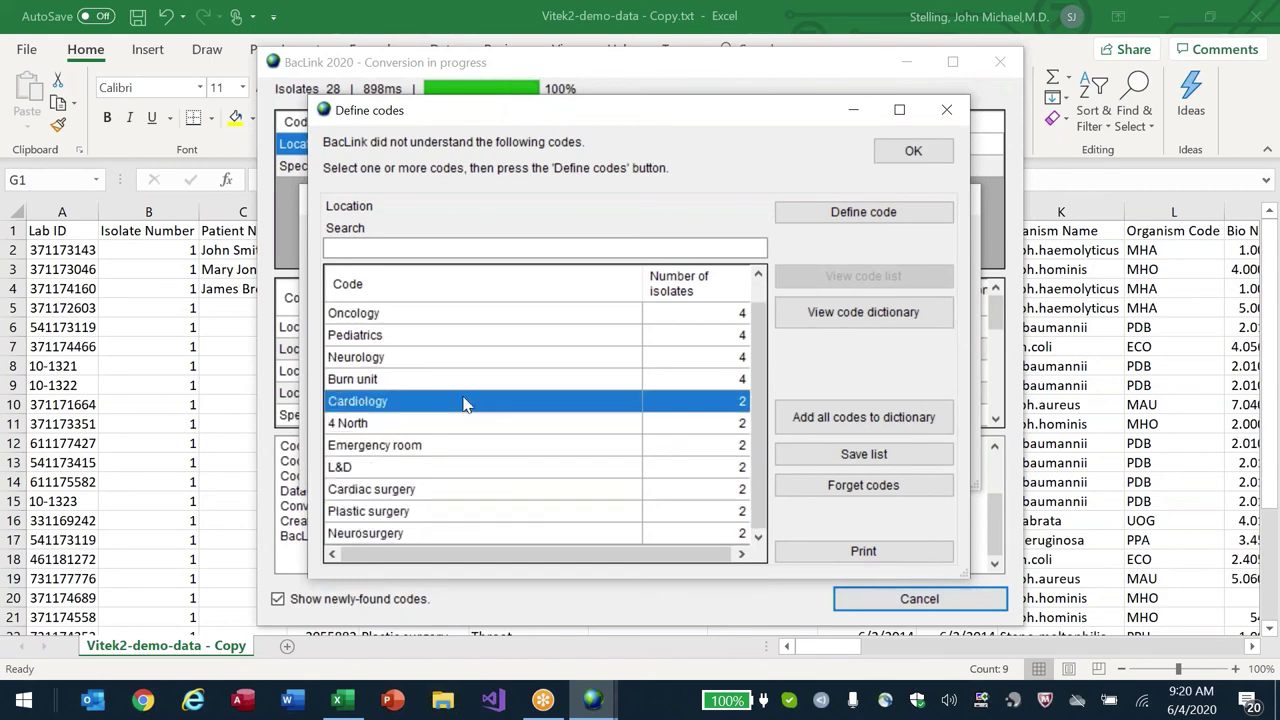
left_click(863, 211)
left_click(719, 421)
left_click(719, 421)
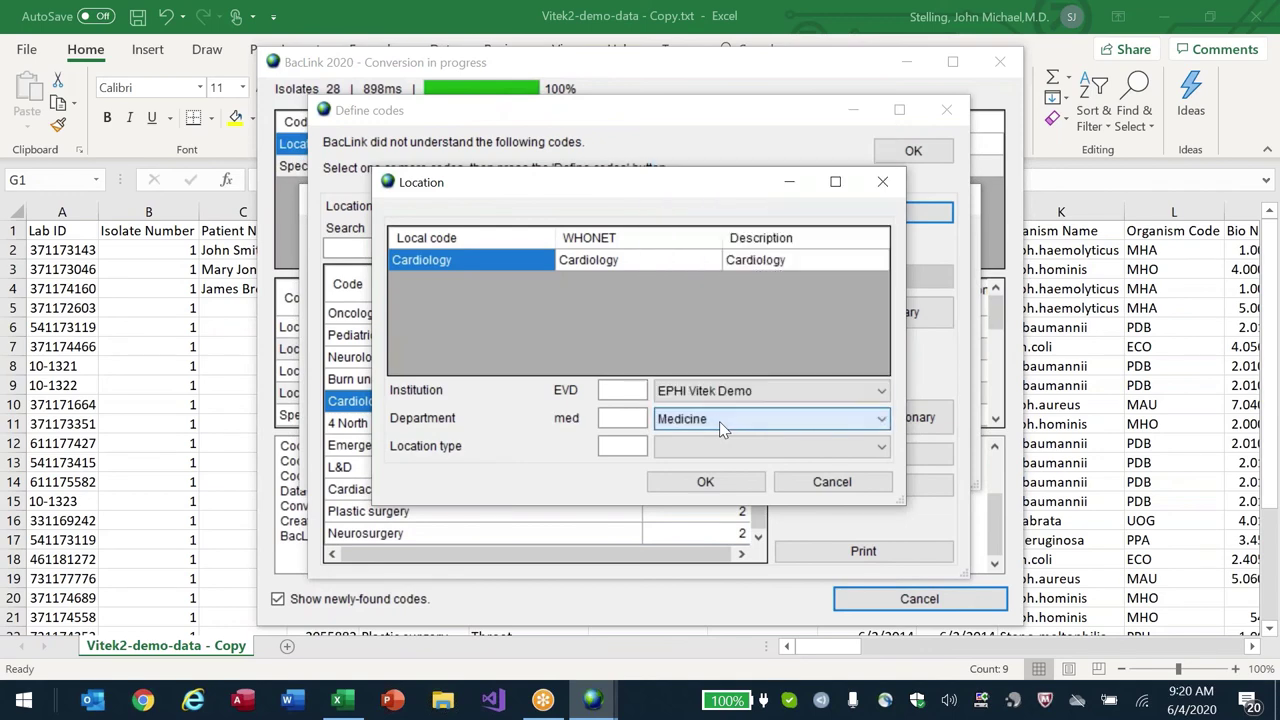
left_click(694, 444)
left_click(699, 446)
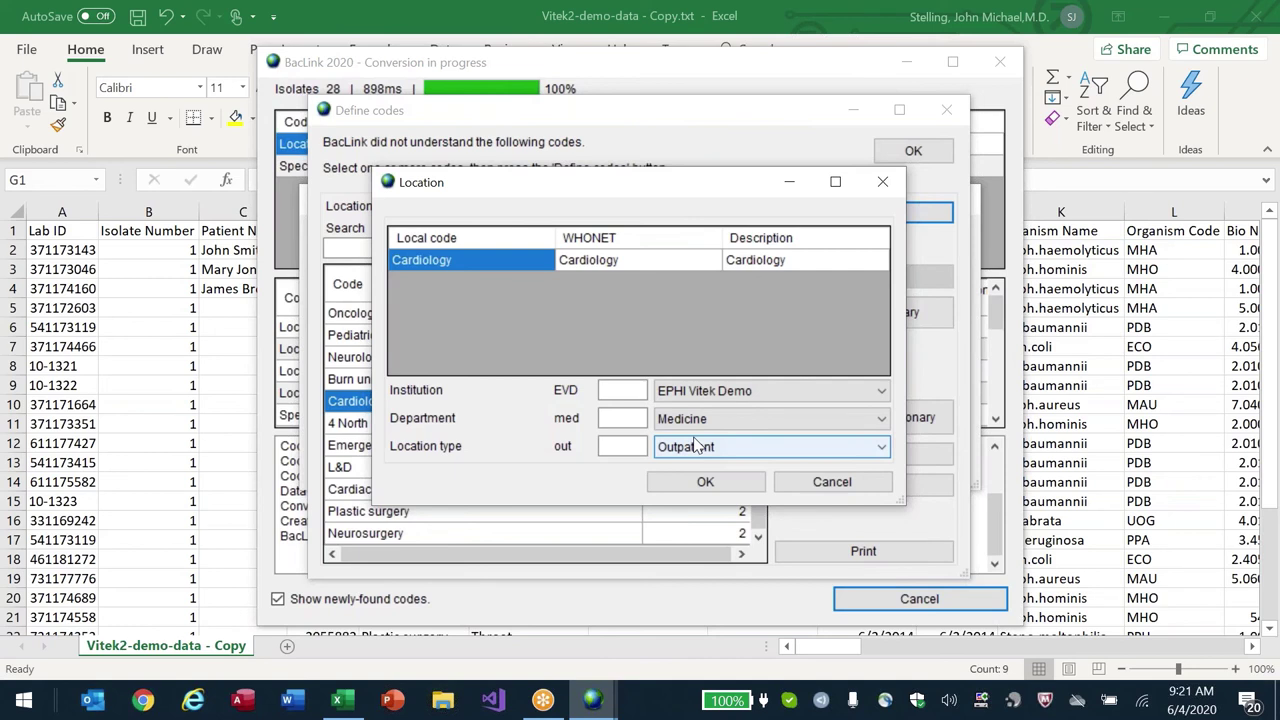
- Review the department and location type choices for the Cardiology code and accept its definition
left_click(476, 265)
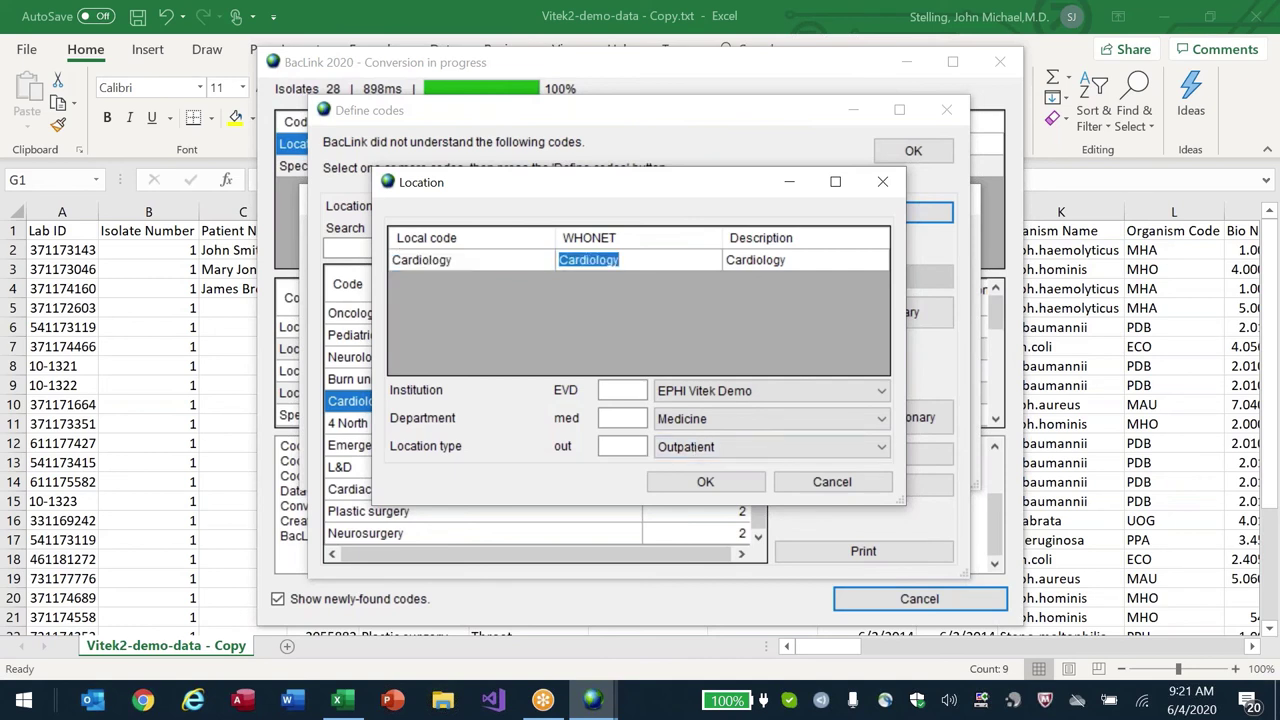
key("alt+Down")
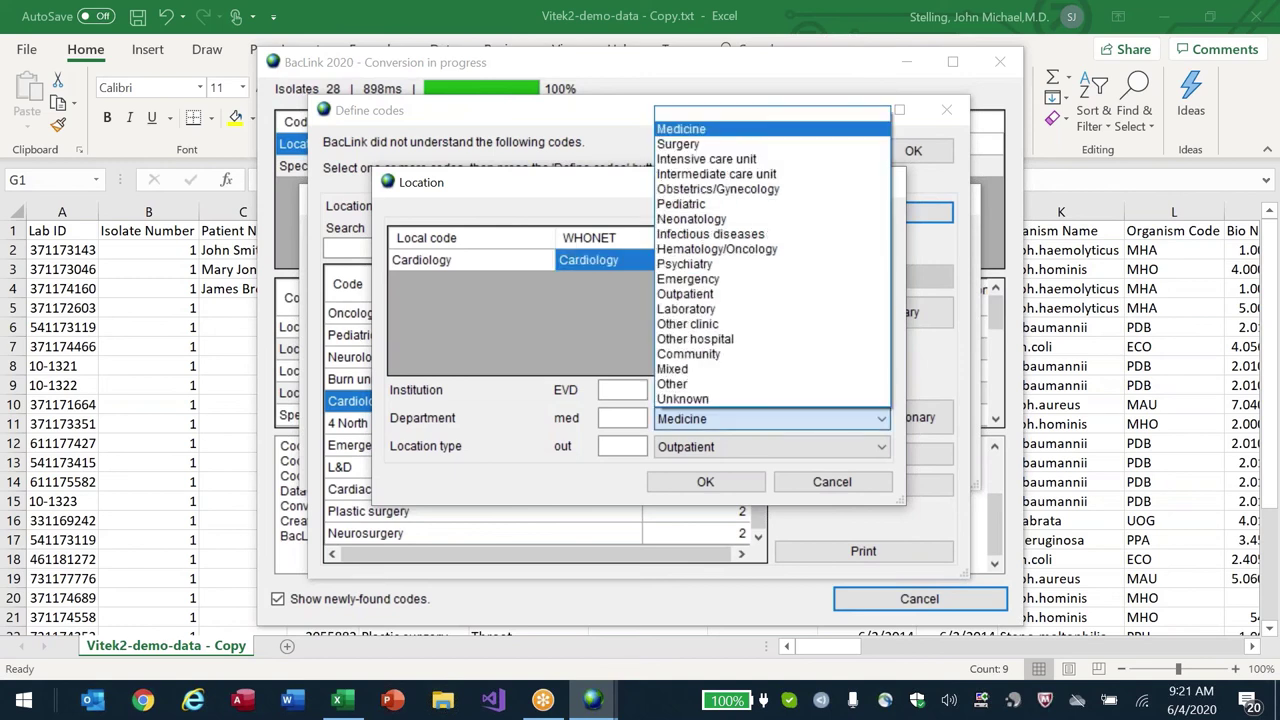
left_click(820, 453)
key("Tab")
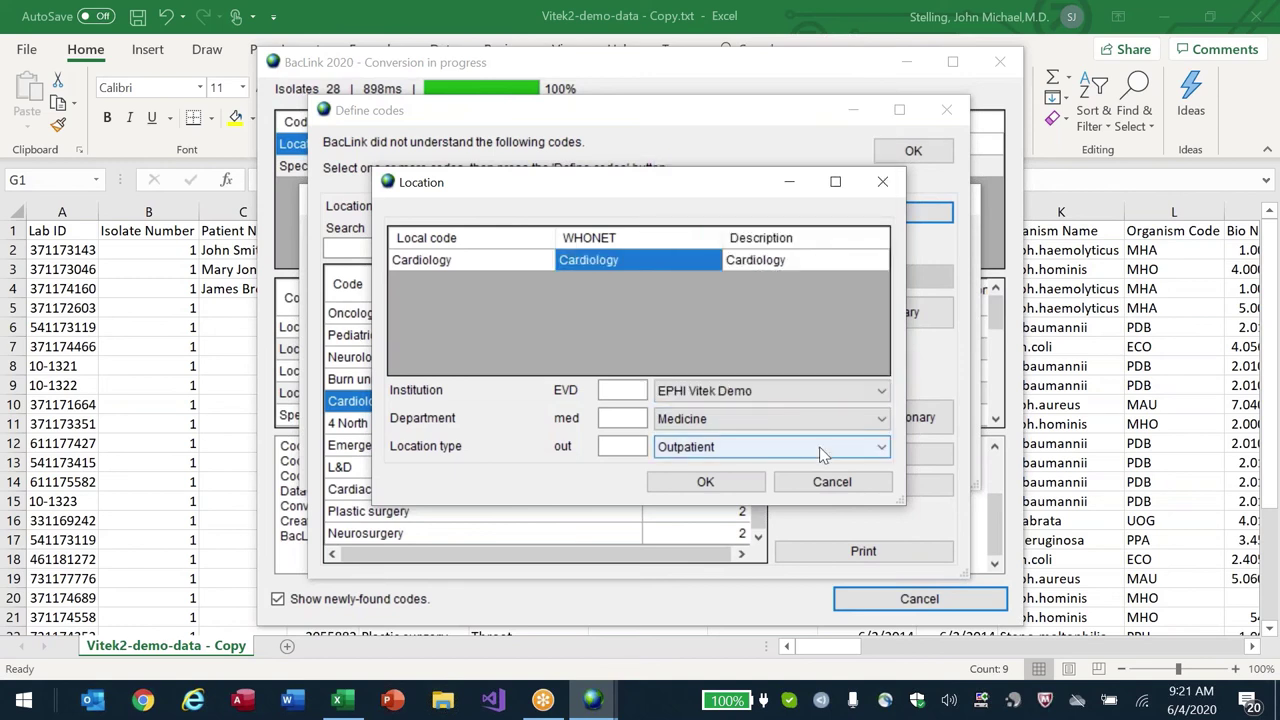
left_click(424, 261)
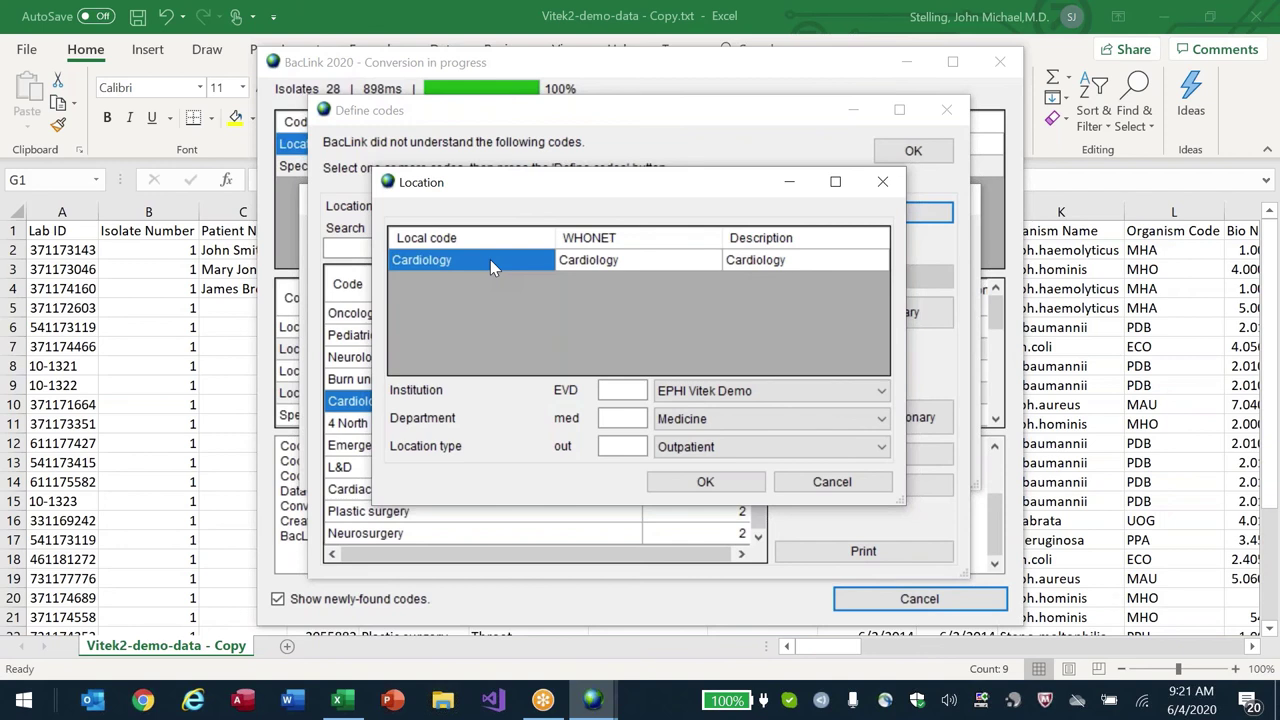
left_click(808, 450)
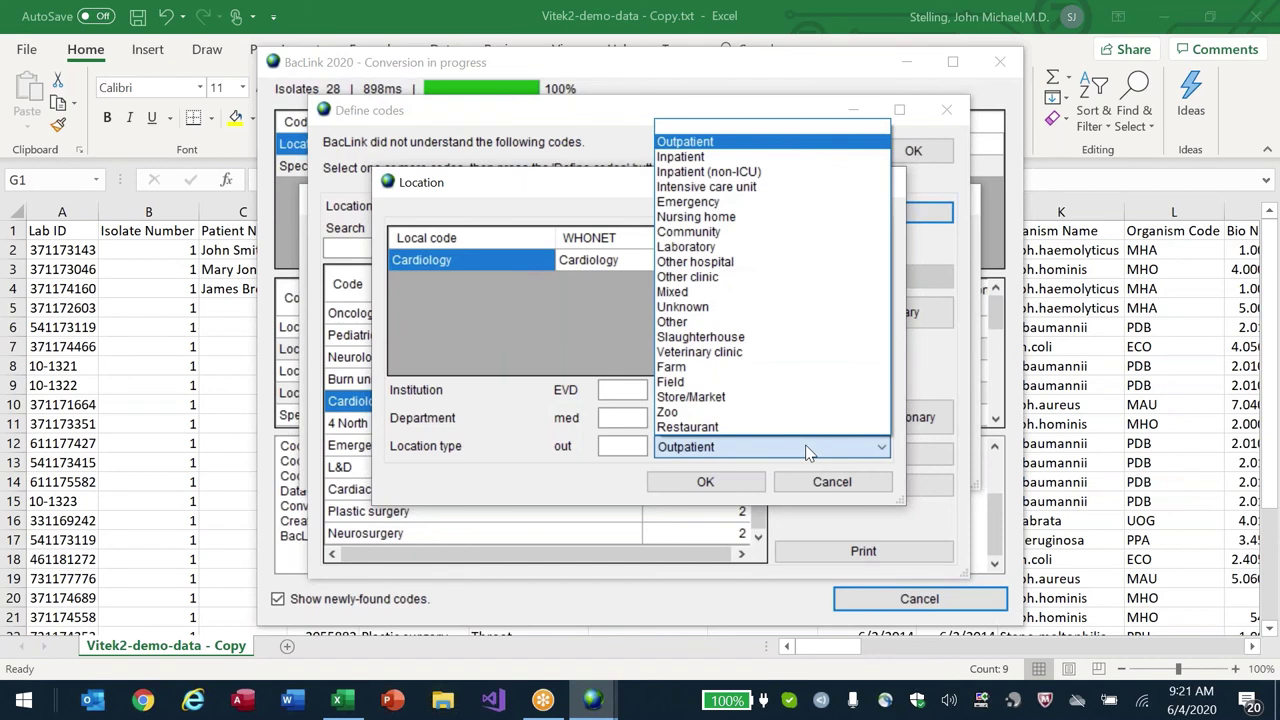
left_click(808, 452)
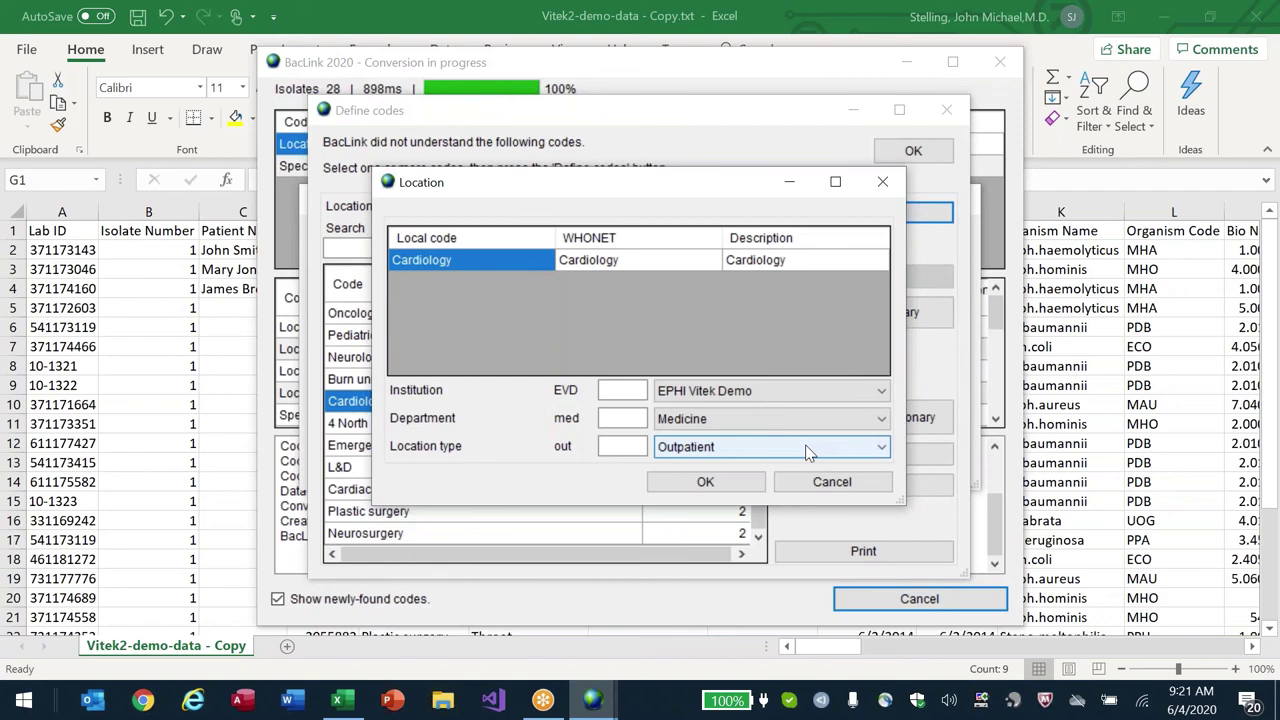
left_click(701, 475)
- Save the location mappings in the code dictionary and close the review of unrecognized codes
left_click(820, 313)
left_click(694, 316)
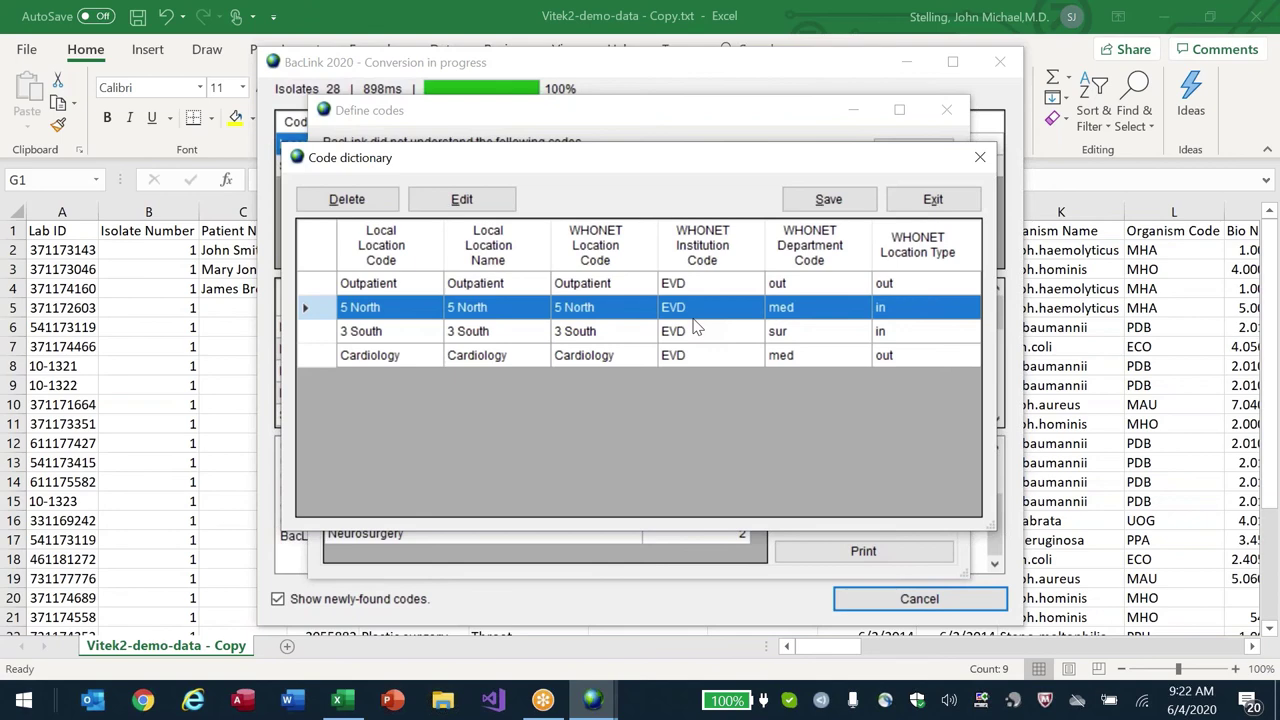
key("alt+s")
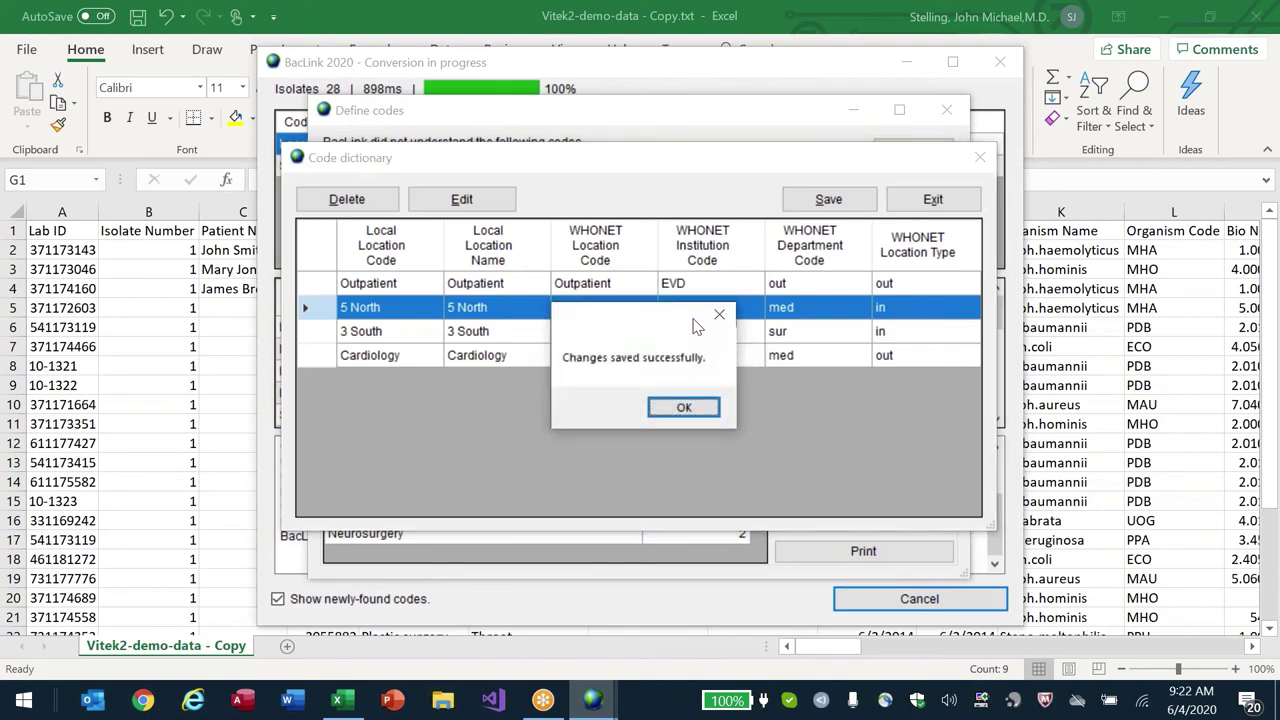
key("Return")
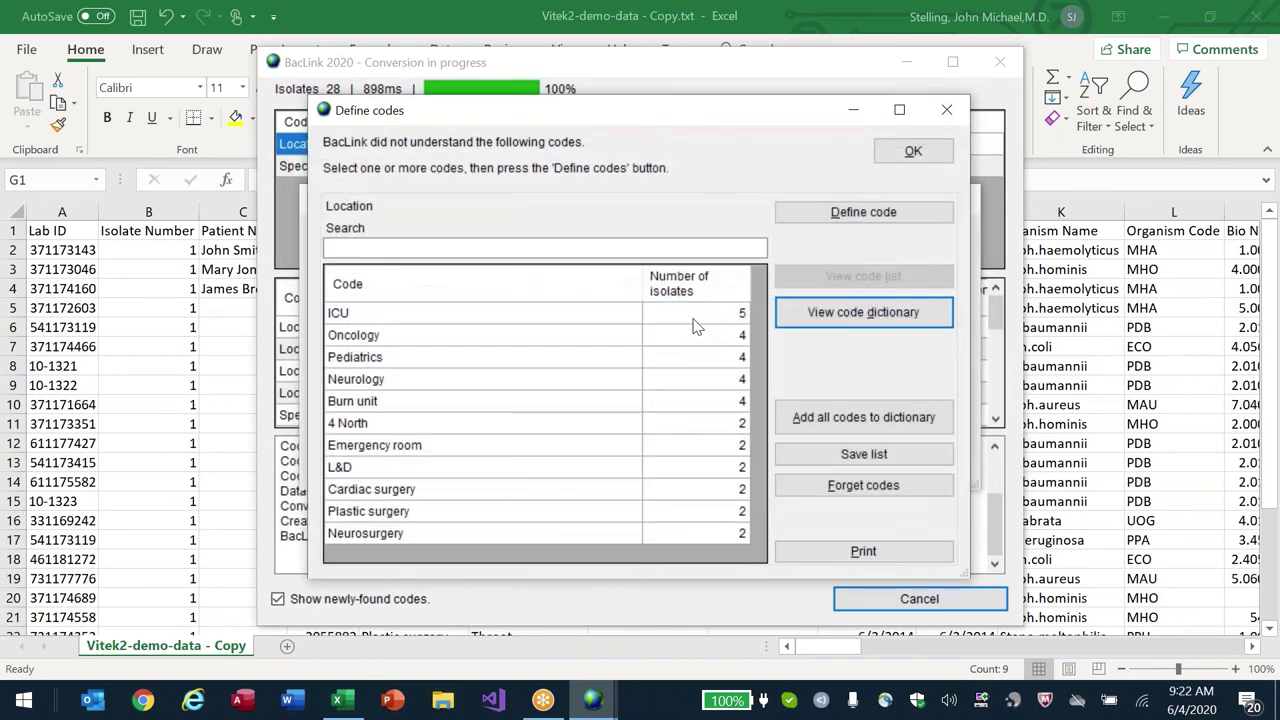
key("Escape")
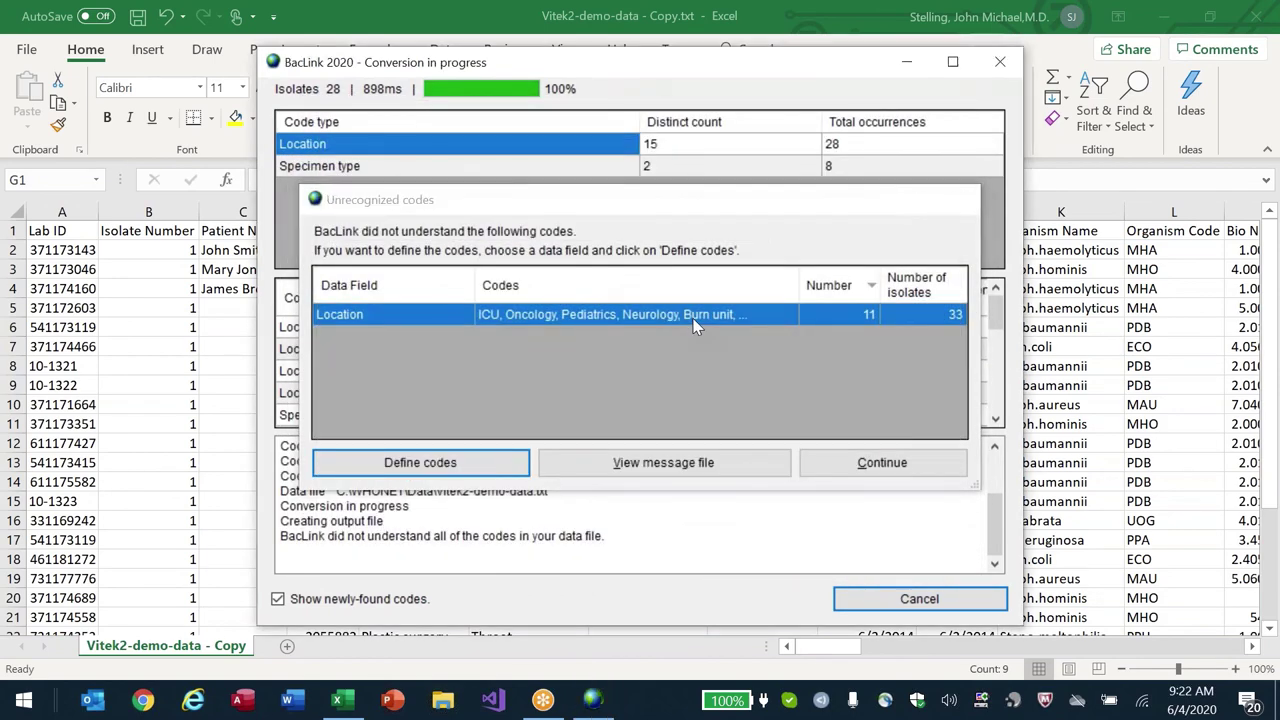
key("Escape")
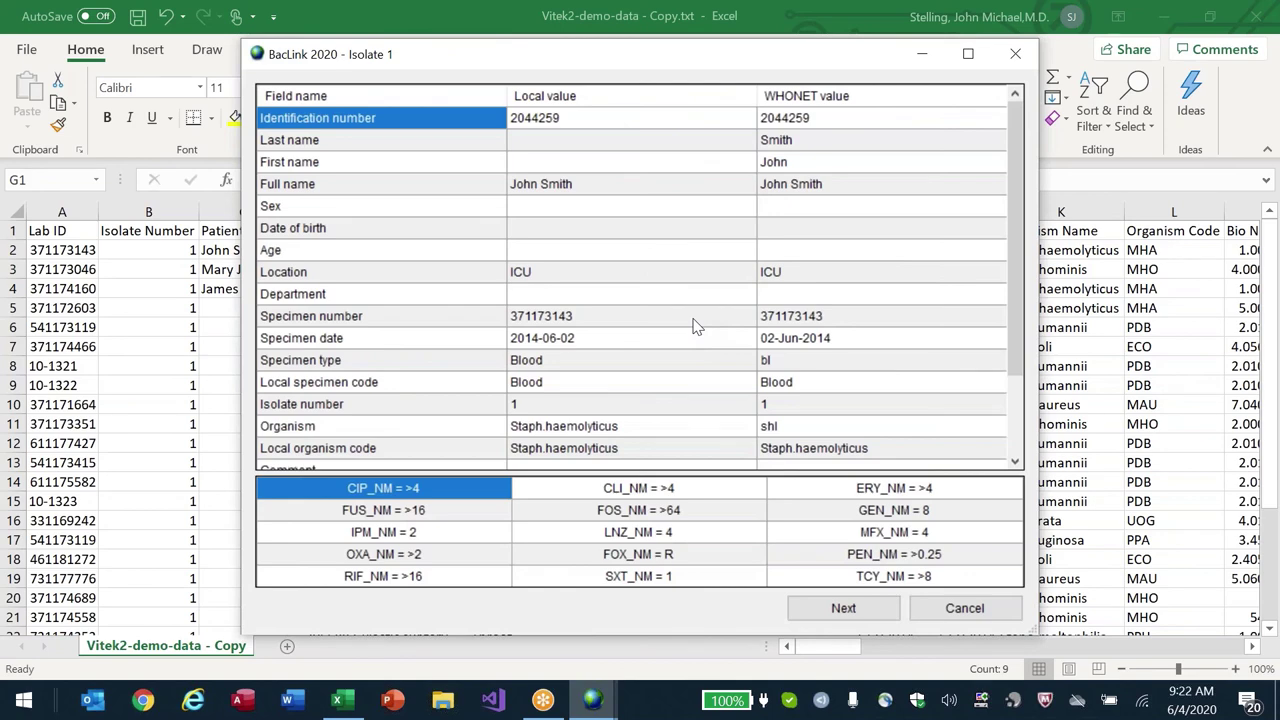
- Check the WHONET department values of the 5 North and 3 South isolates in the conversion preview and complete the conversion
left_click(860, 604)
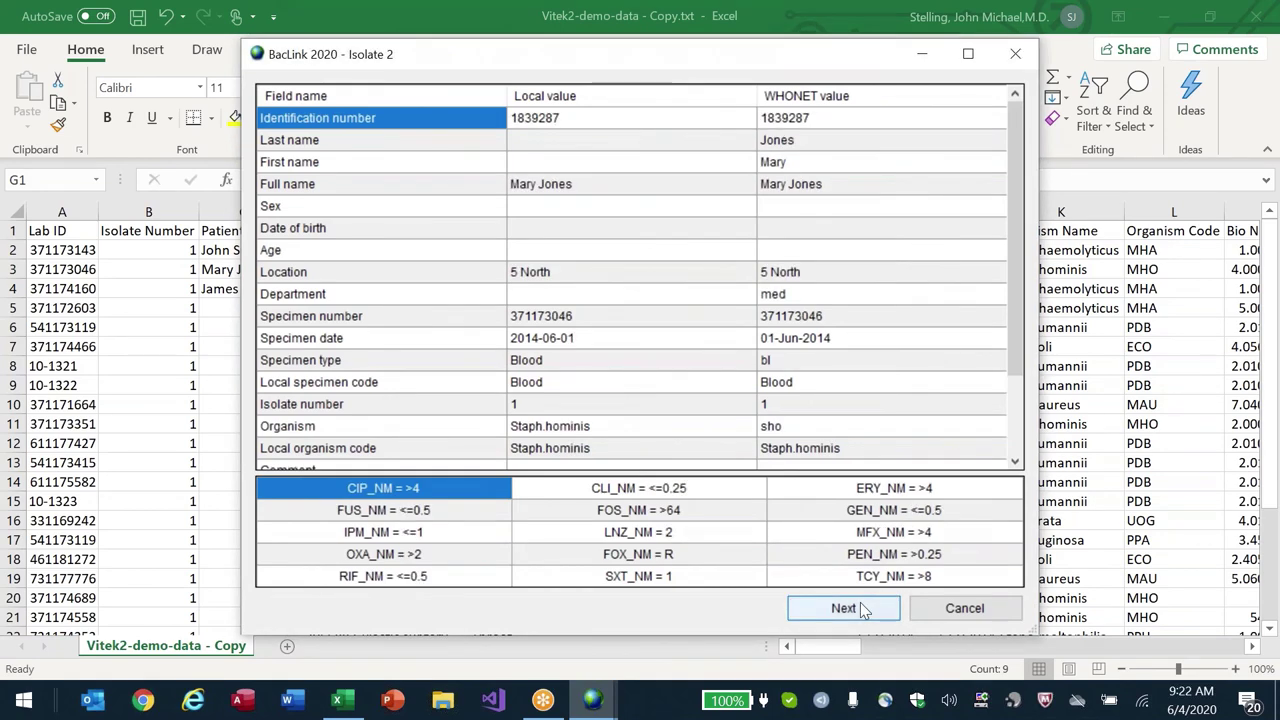
left_click(840, 295)
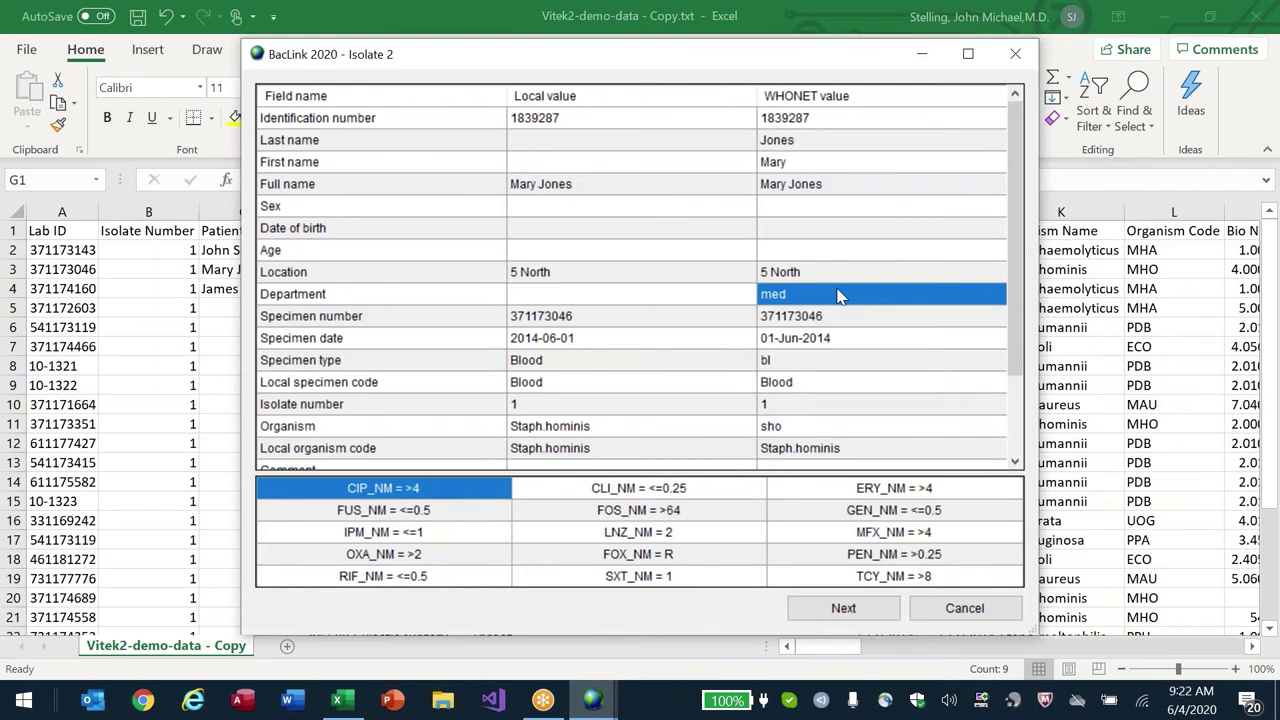
key("Return")
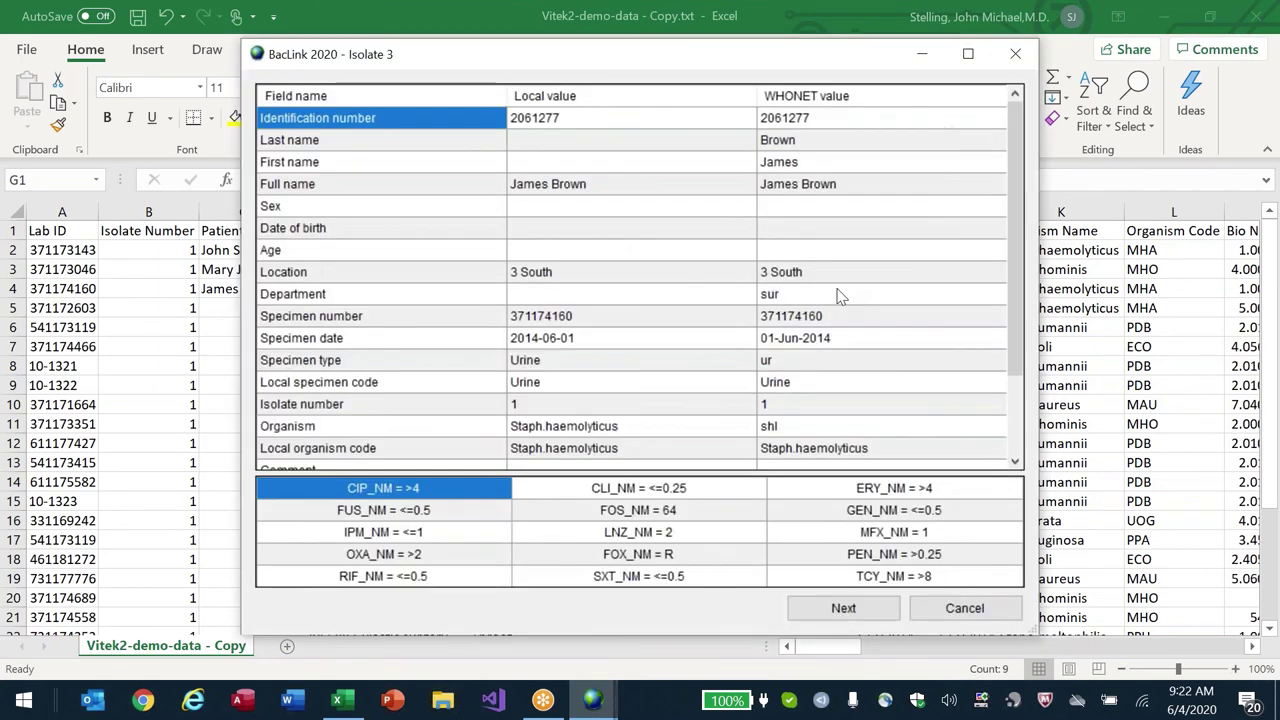
left_click(811, 296)
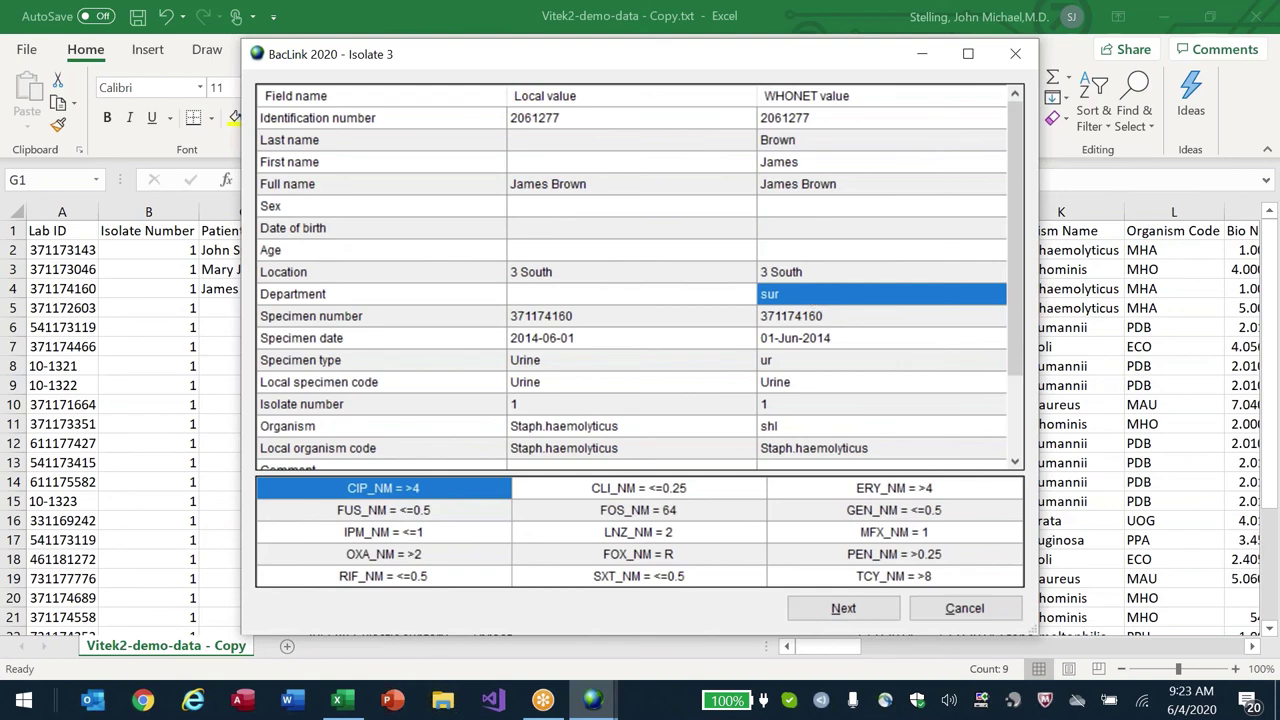
key("Return")
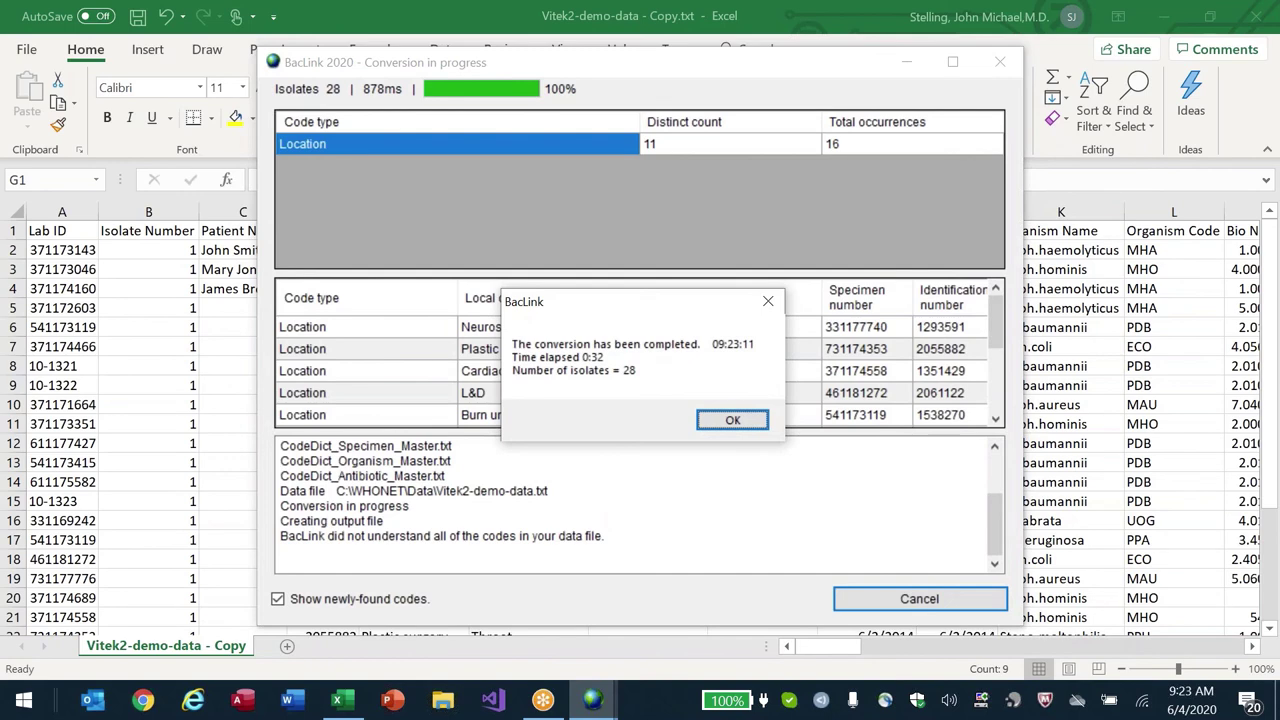
key("Return")
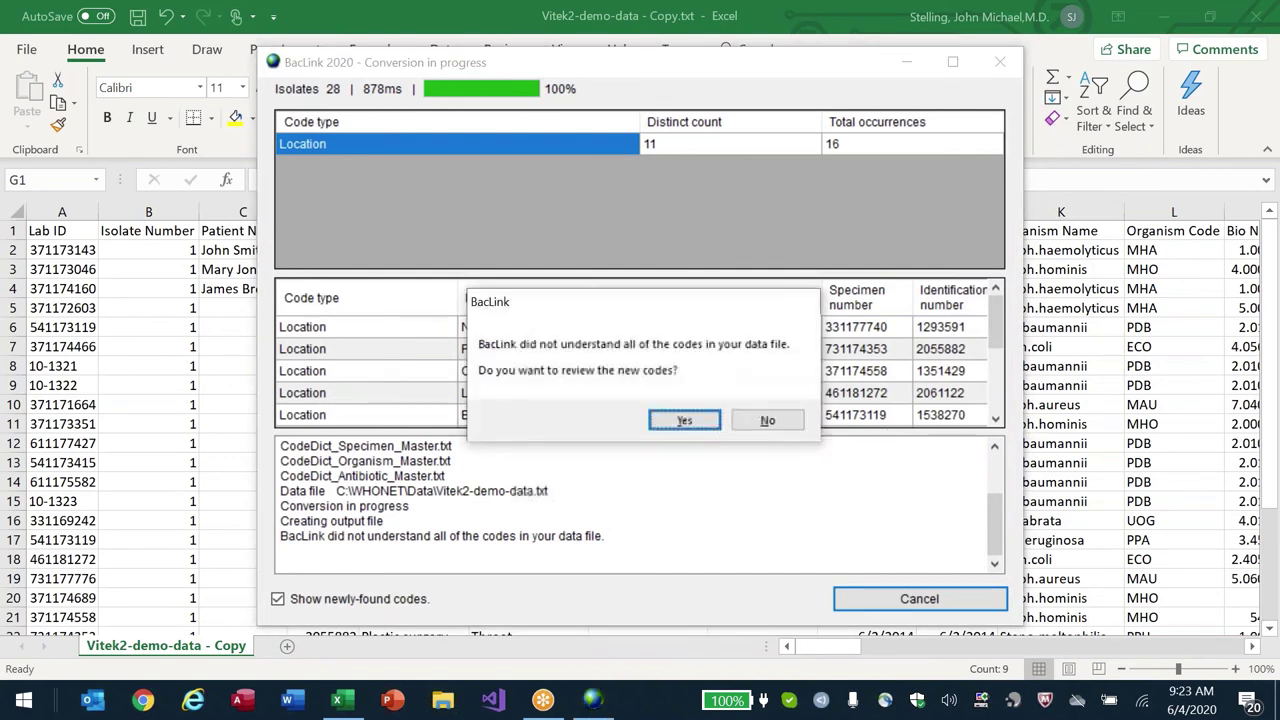
key("Return")
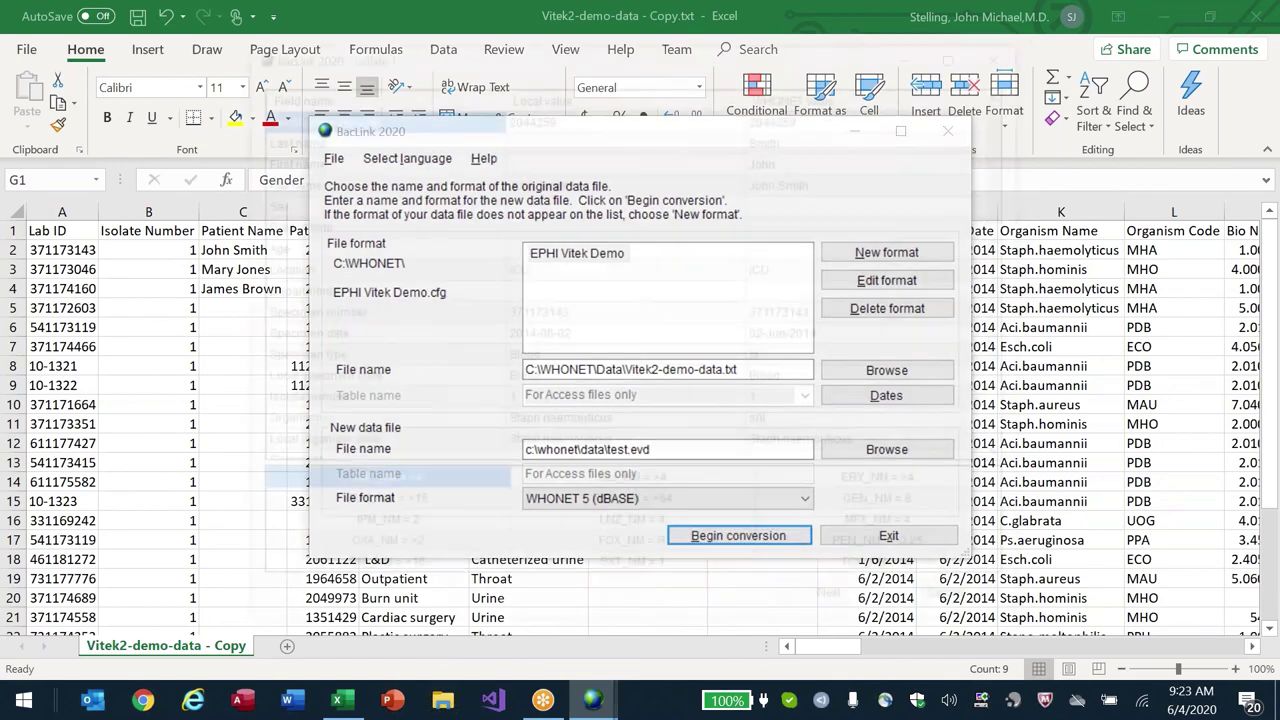
- Run the Vitek2-demo-data.txt conversion to test.evd again, passing through the isolate previews
key("Return")
key("Return")
key("Return")
key("Return")
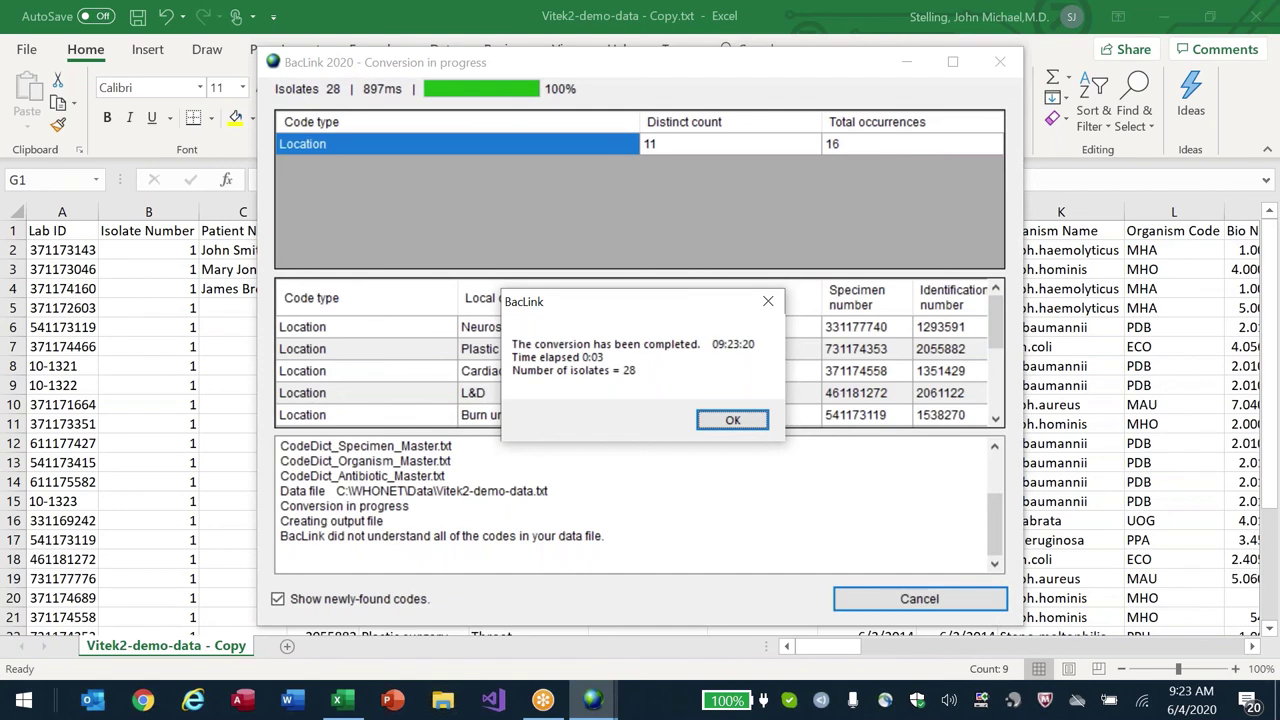
key("Return")
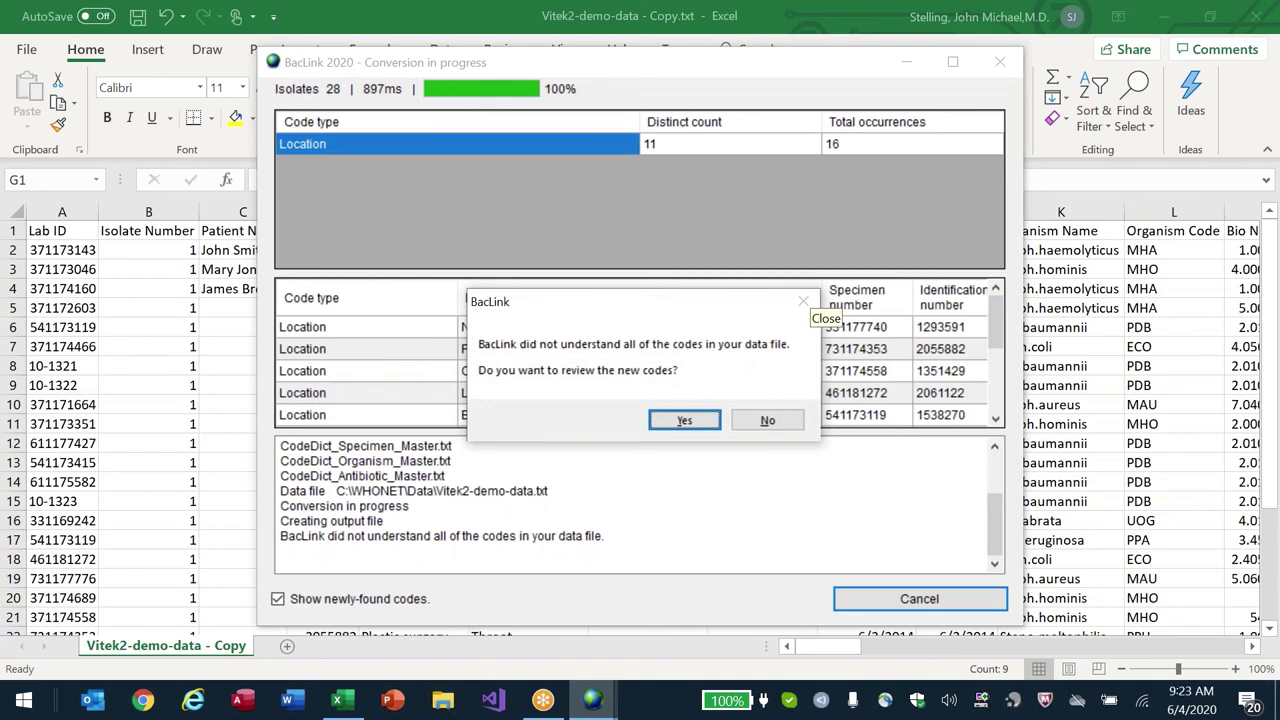
- View the list of location codes that are still unrecognized and leave it without defining any
key("Return")
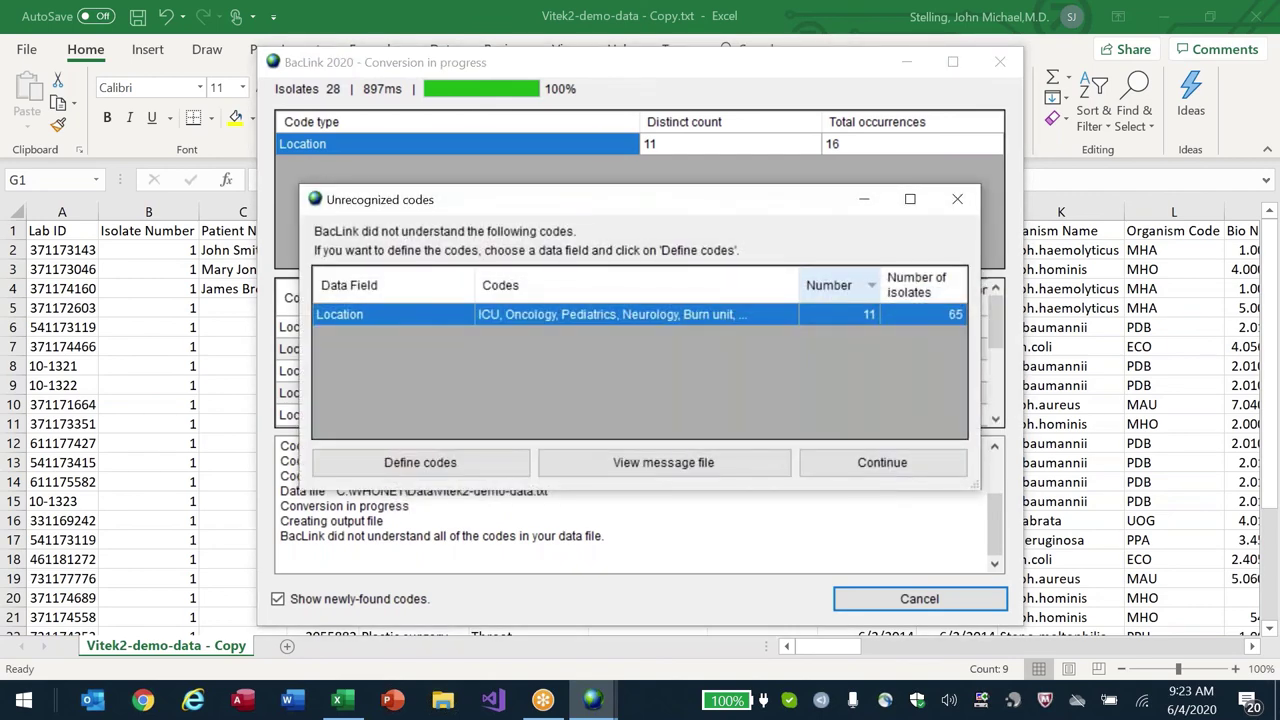
left_click(433, 470)
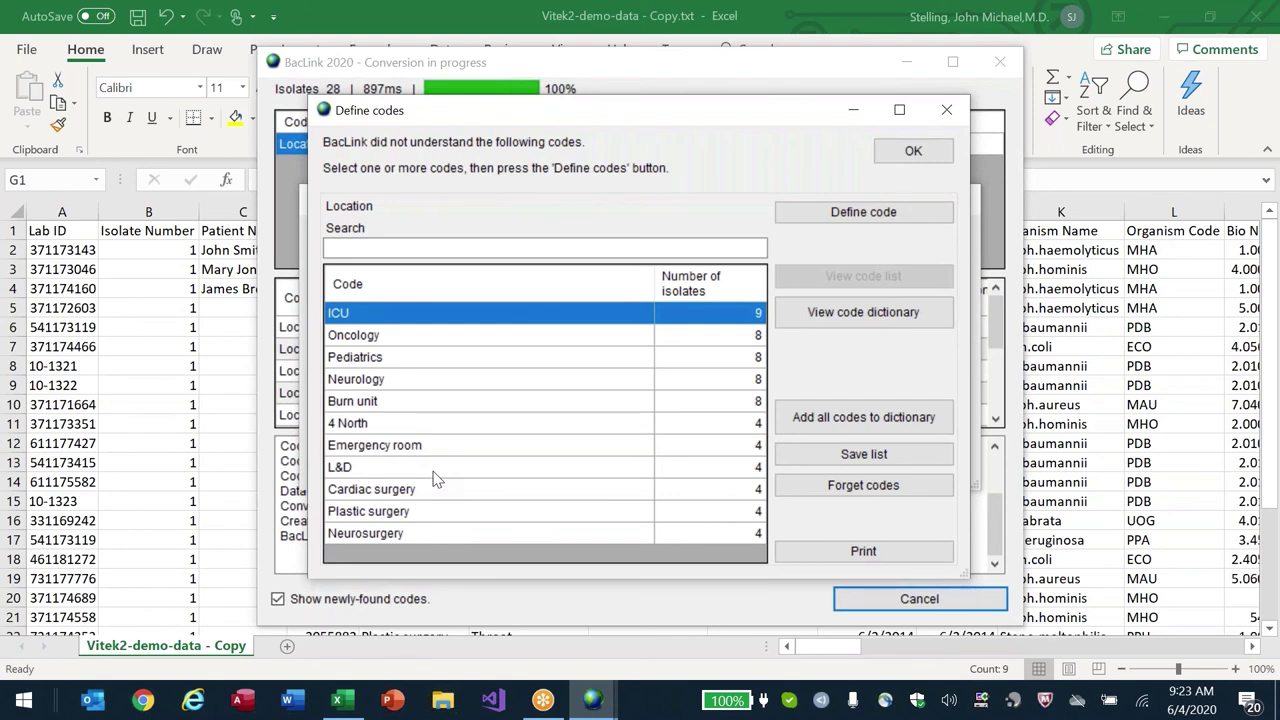
key("Escape")
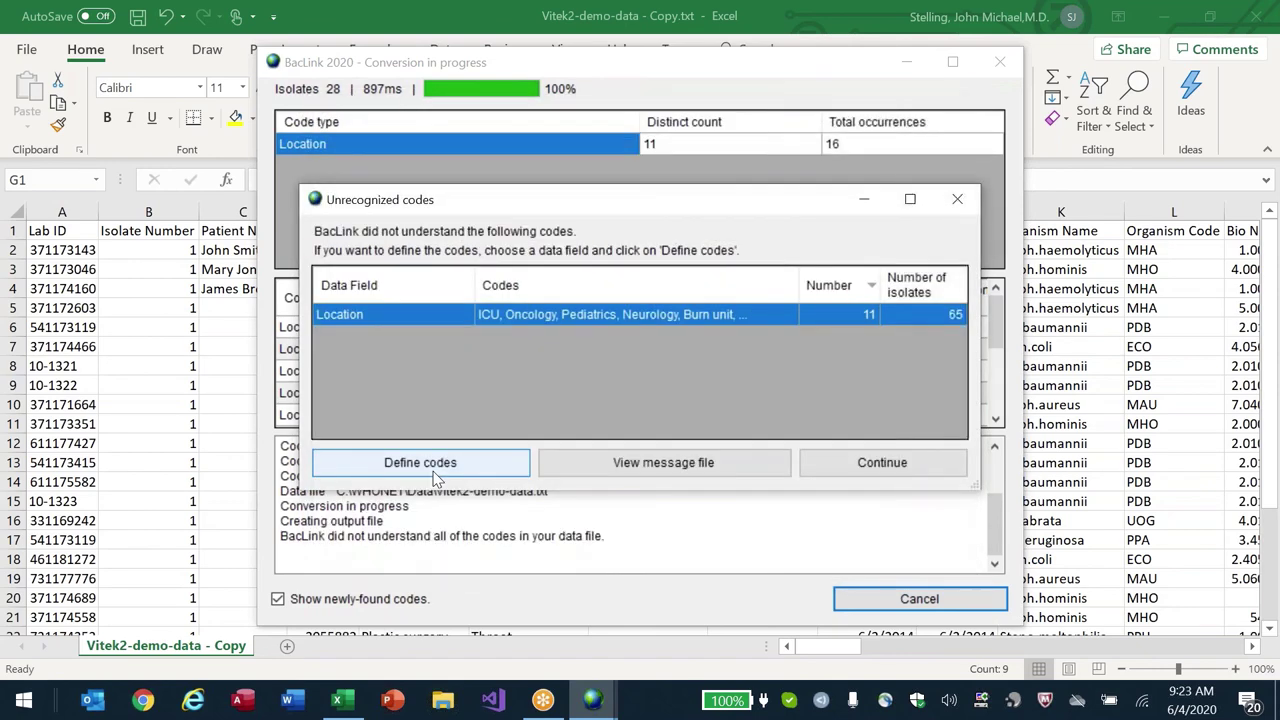
key("Escape")
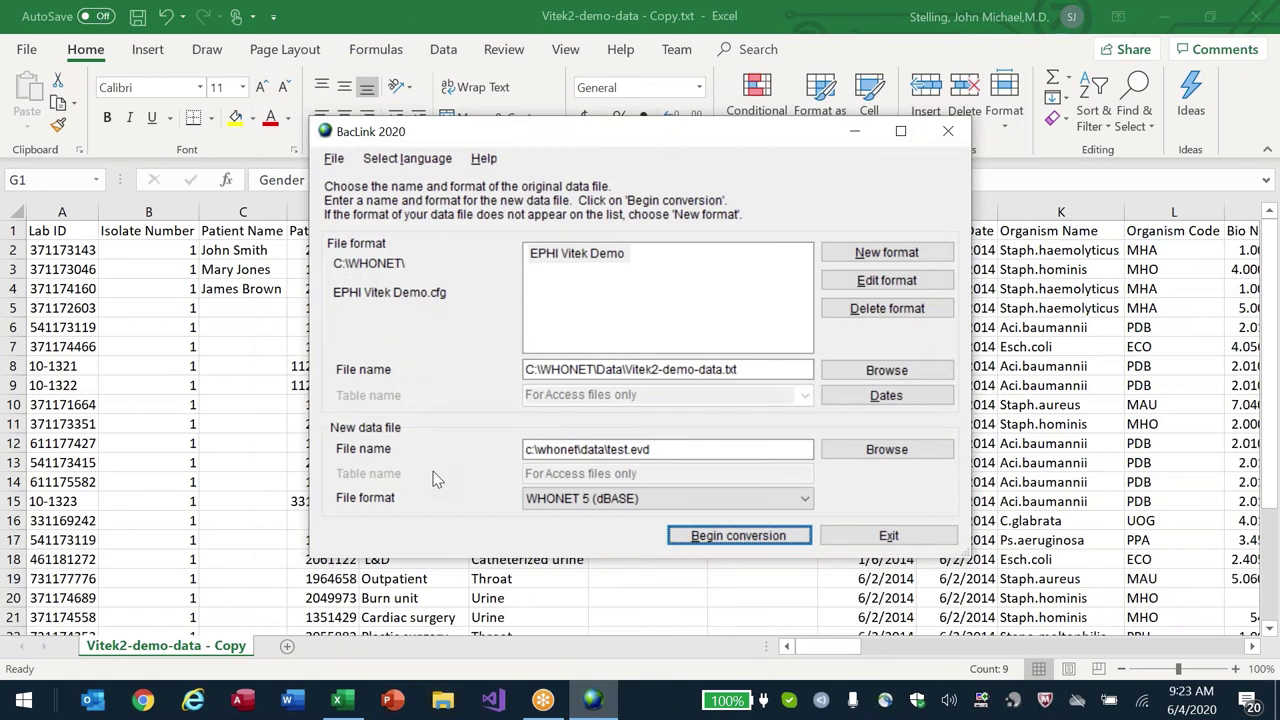
- Highlight the new data file's path c:\whonet\data\test.evd and switch to the Excel workbook
left_click_drag(652, 449, 526, 449)
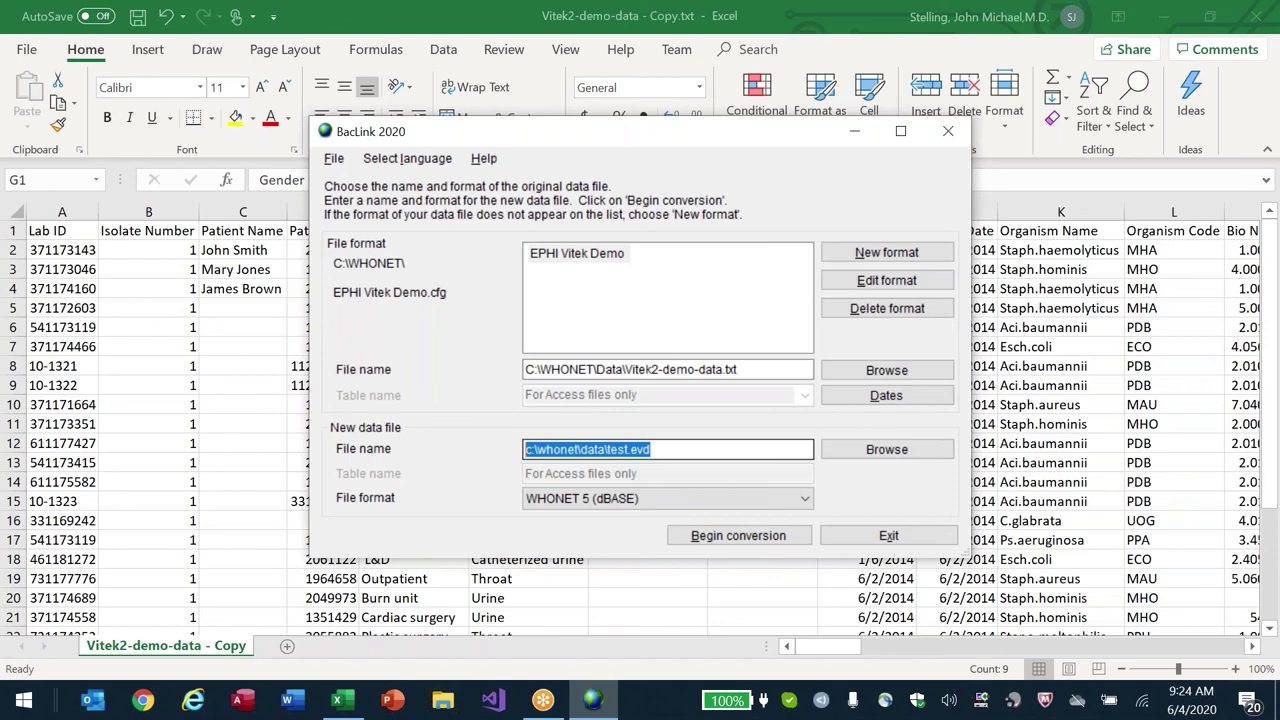
left_click(148, 346)
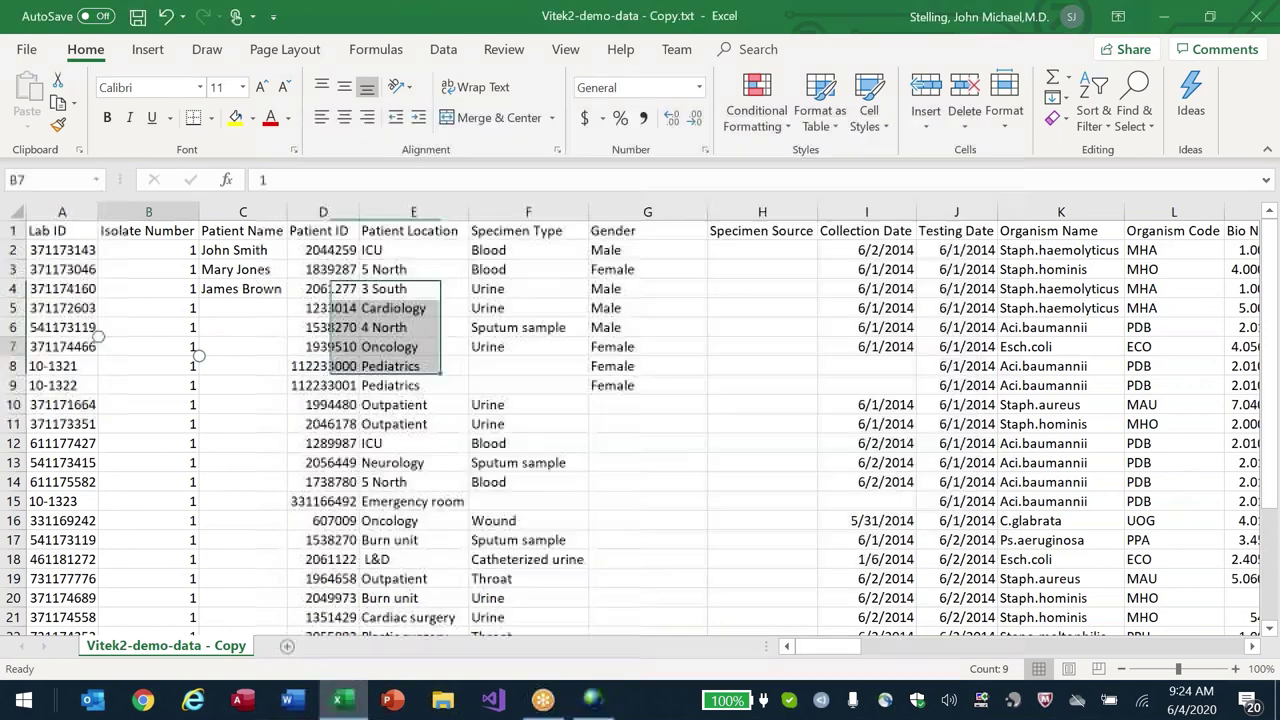
key("alt+f")
key("c")
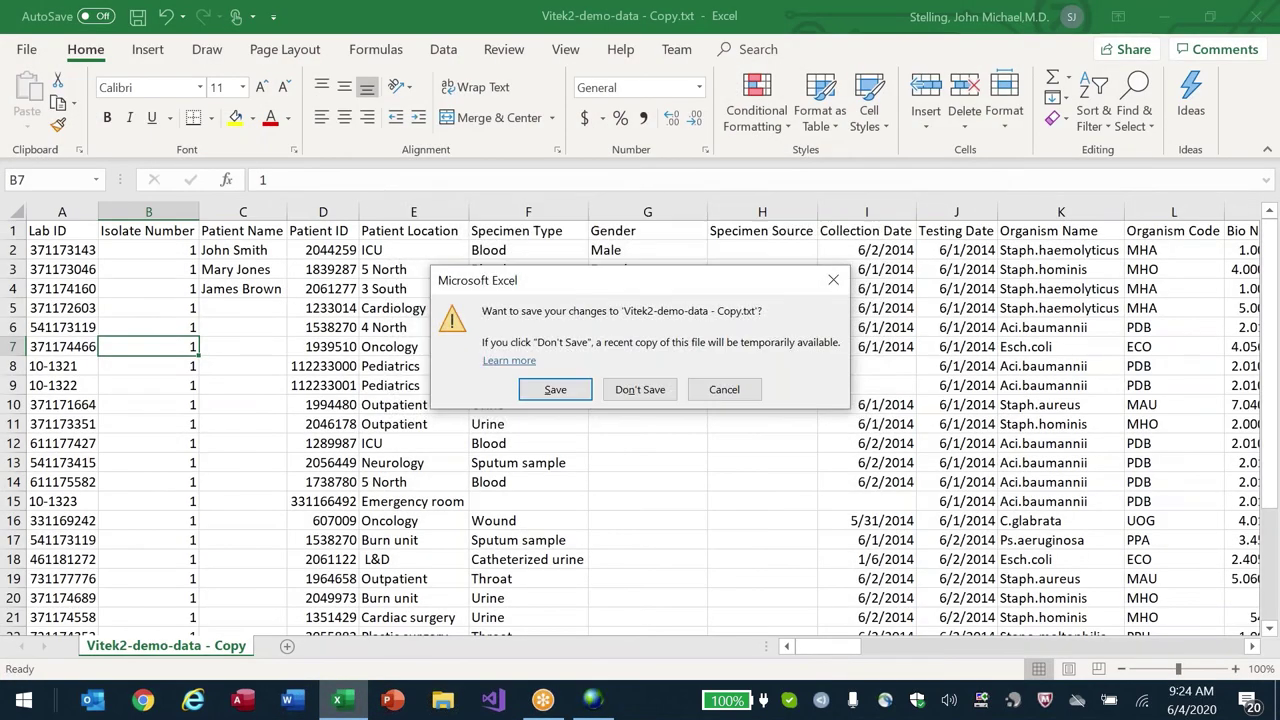
key("Escape")
- Browse for a file to open from the WHONET Data folder, showing all file types with the *.* filter
key("alt+f")
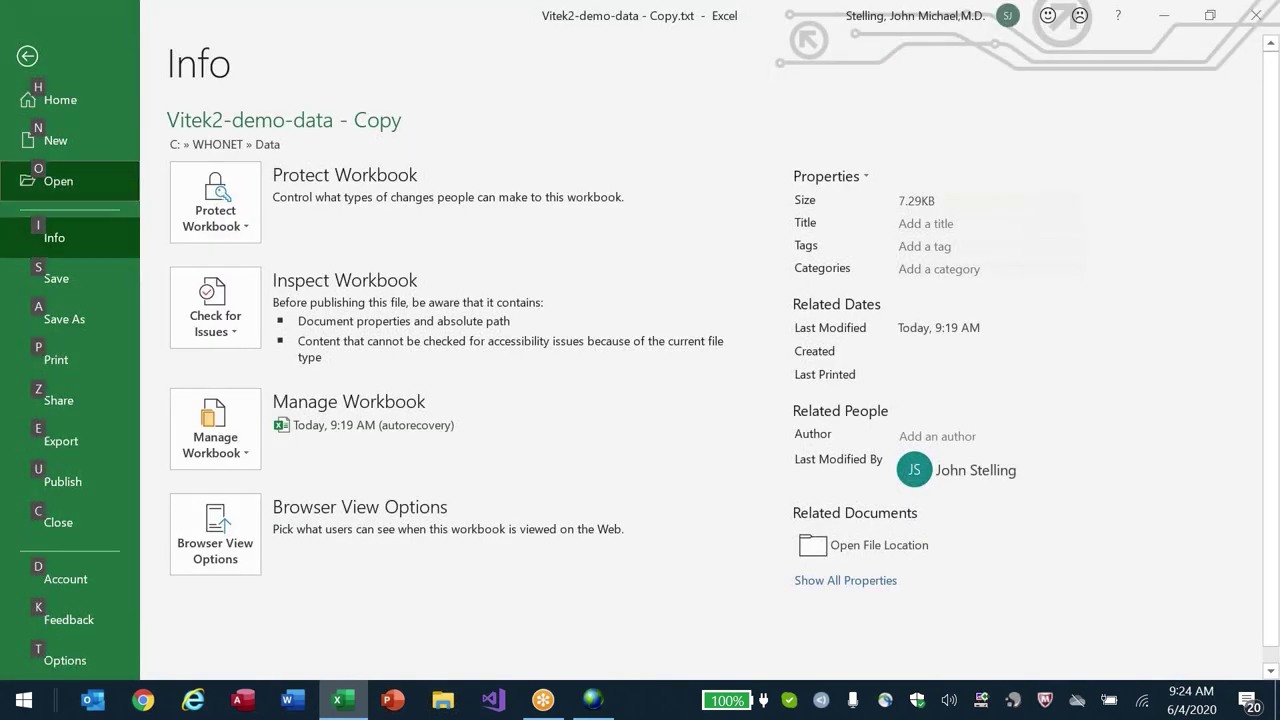
key("o")
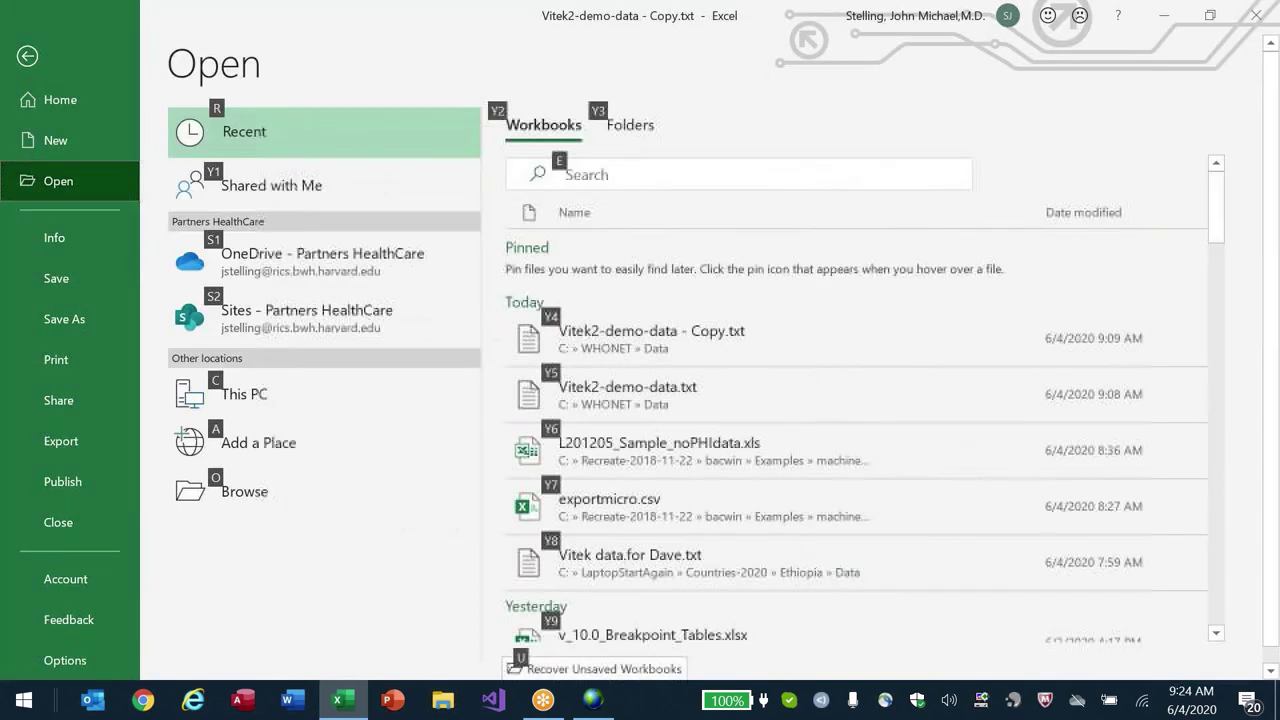
left_click(245, 494)
type("*.*")
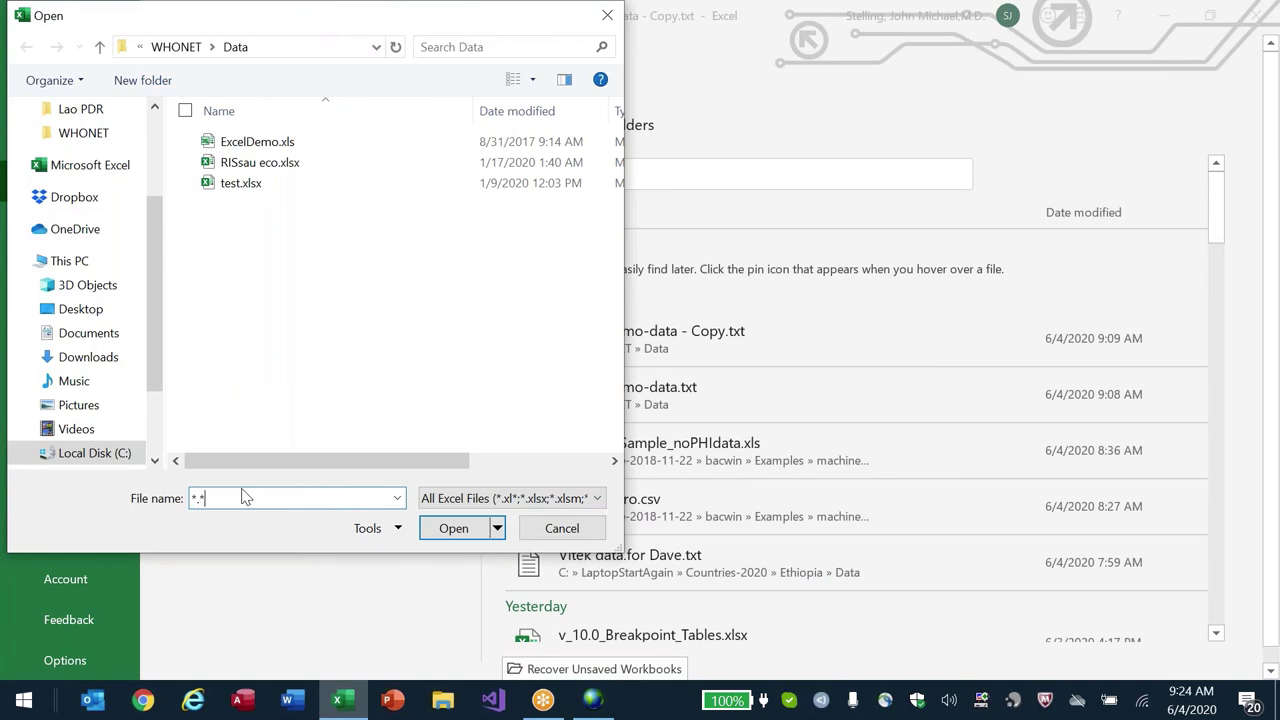
key("Return")
- Open test.evd from the WHONET Data folder in Excel
left_click(241, 389)
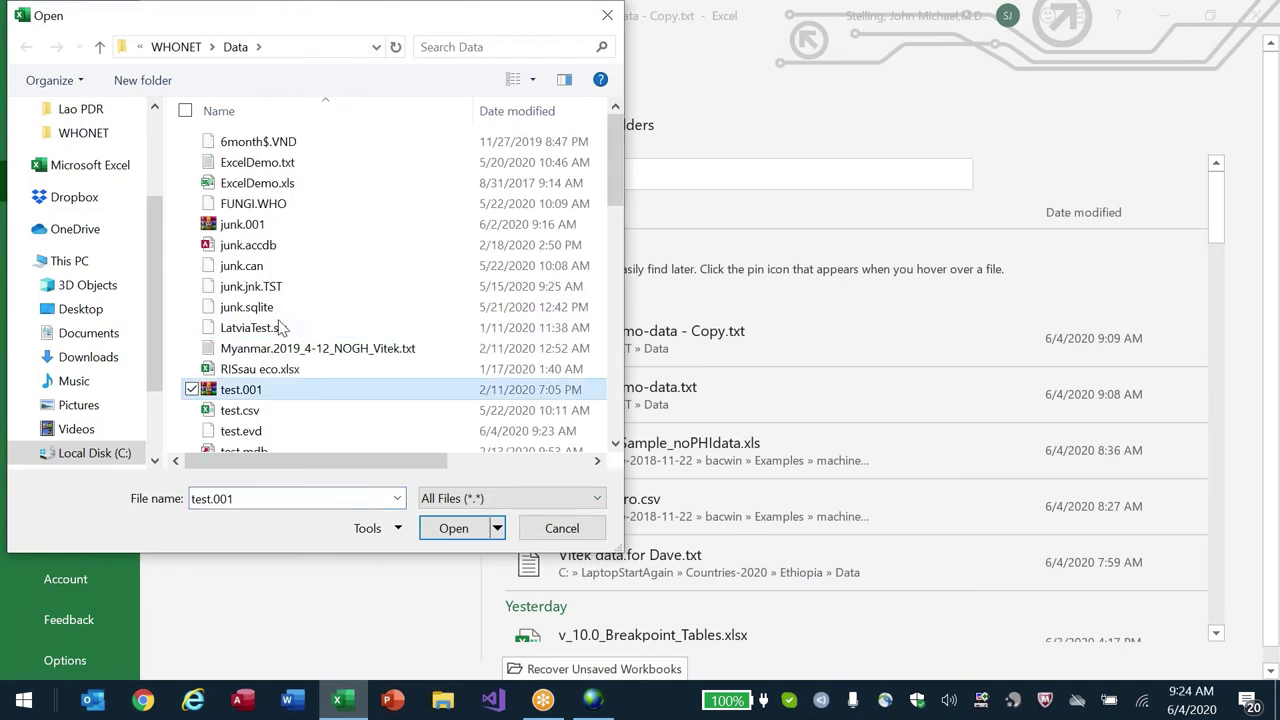
key("Down")
key("Down")
key("Down")
key("Down")
key("Down")
key("Up")
key("Up")
key("Up")
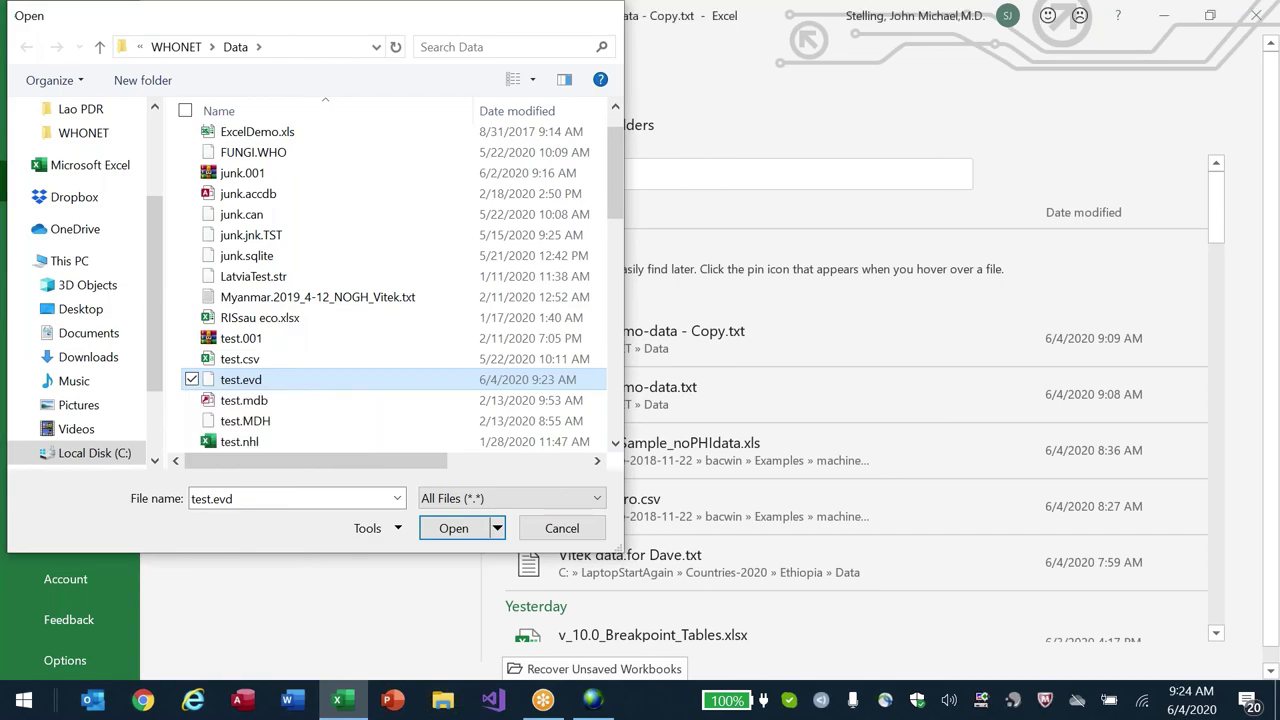
key("Return")
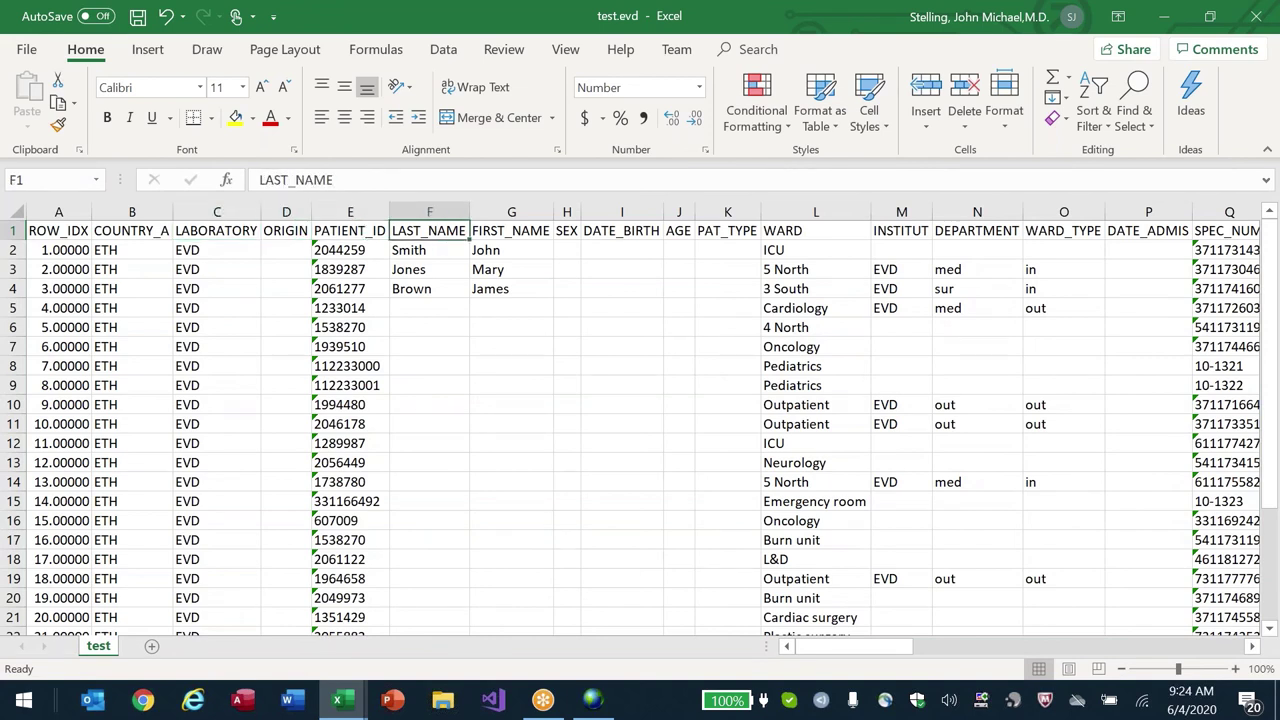
- Examine the converted file's column headings from ROW_IDX through the patient, location, specimen and organism fields up to INDUC_CLI
key("Left")
key("Left")
key("Left")
key("Left")
key("Left")
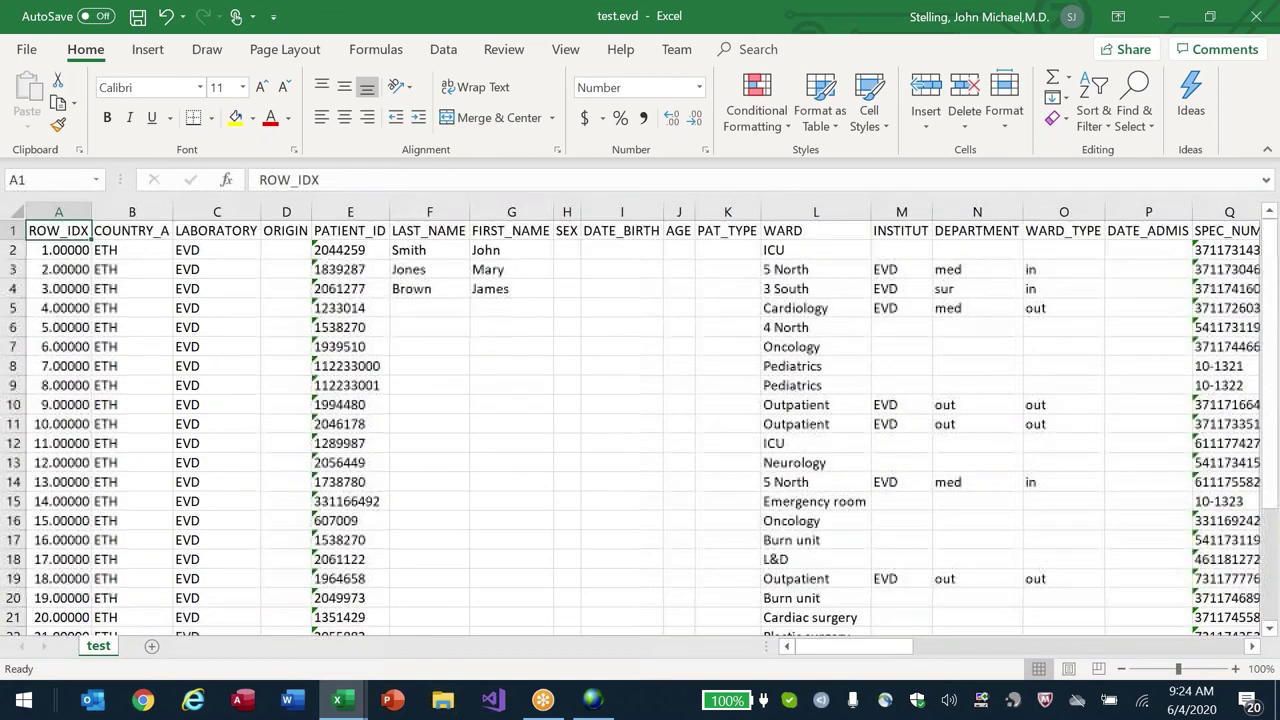
key("Right")
key("Right")
key("Right")
key("Right")
key("Right")
key("Right")
key("Right")
key("Right")
key("Right")
key("Right")
key("Right")
key("Right")
key("Right")
key("Right")
key("Right")
key("Right")
key("Right")
key("Right")
key("Right")
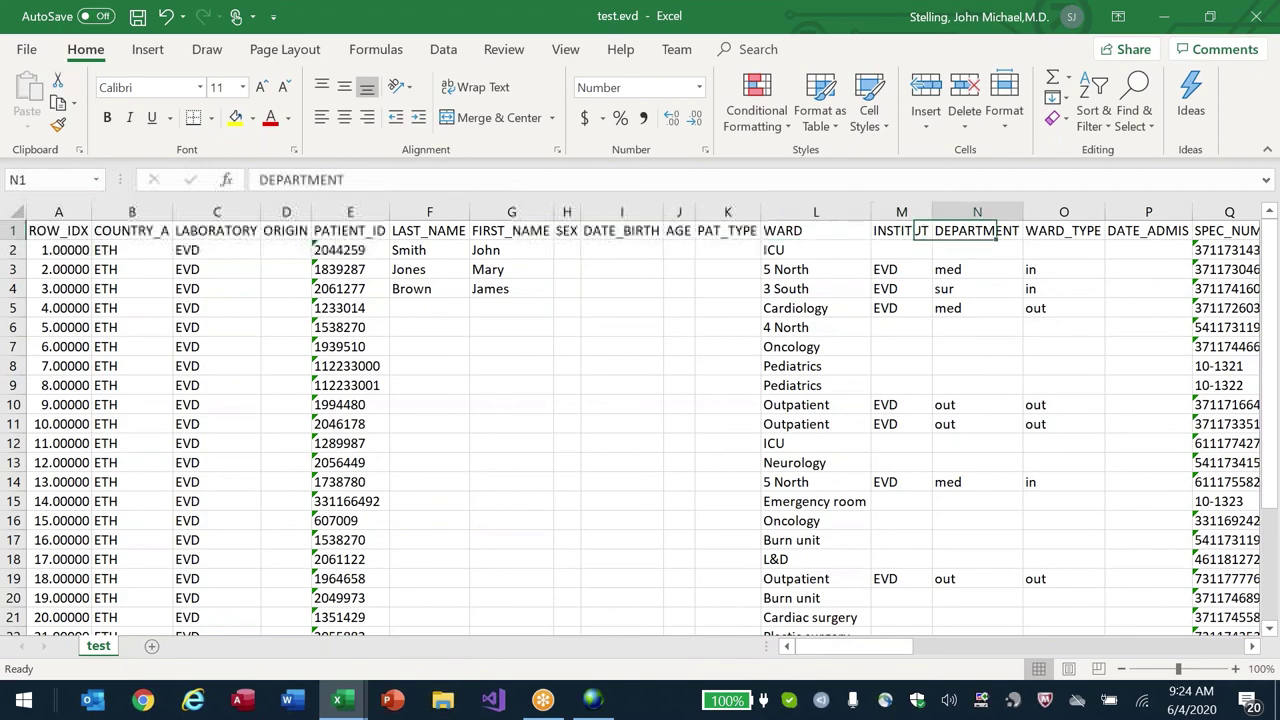
key("Right")
key("Right")
key("Right")
key("Right")
key("Right")
key("Right")
key("Right")
key("Right")
key("Right")
key("Right")
key("Right")
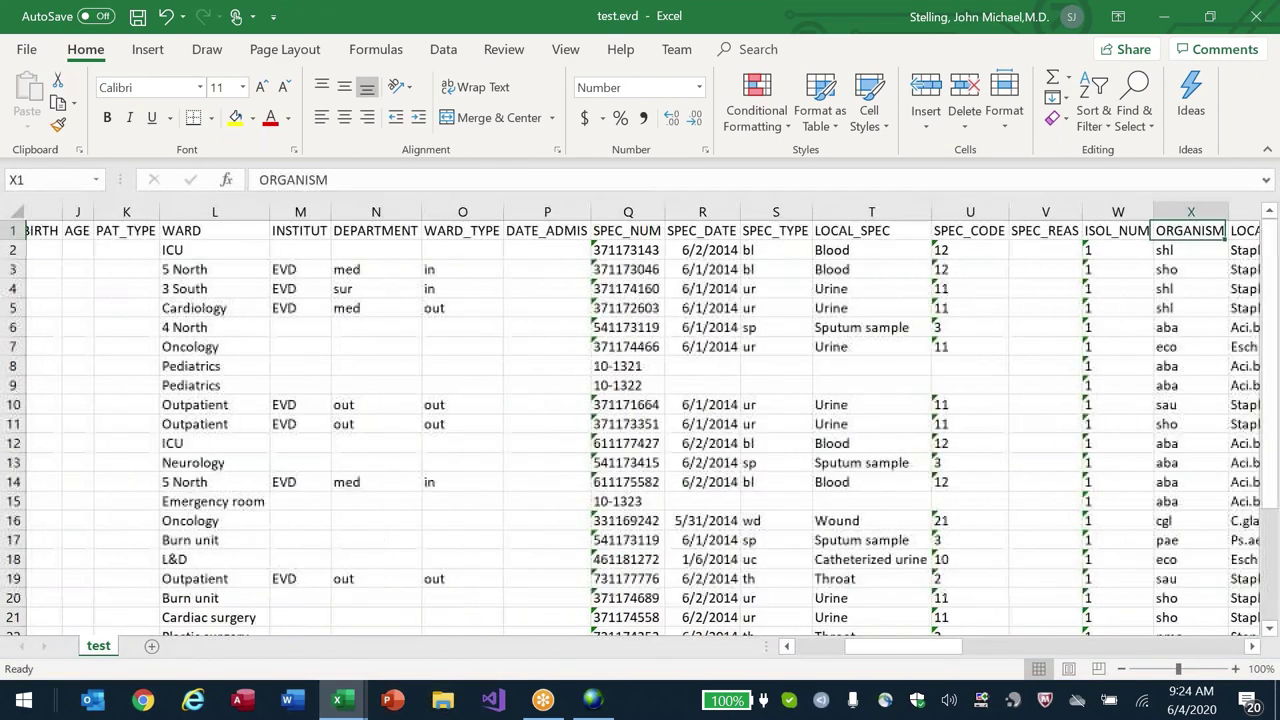
key("Right")
key("Right")
key("Right")
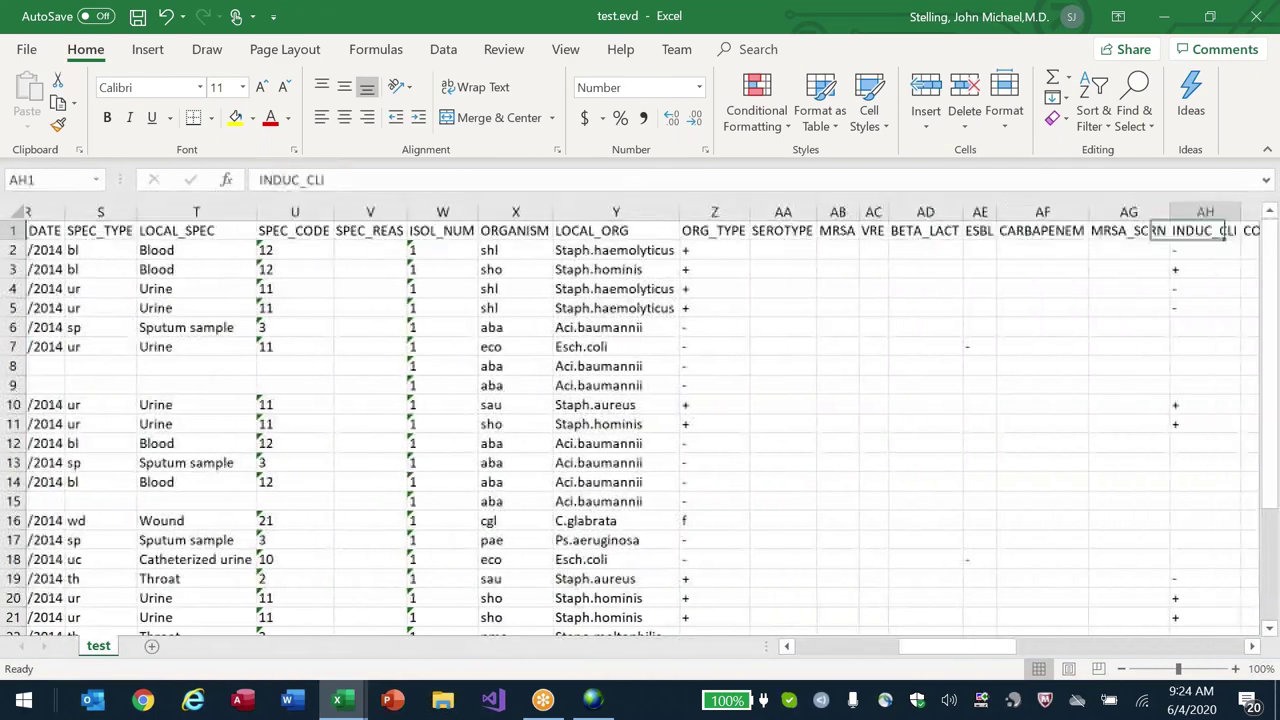
- Compare the WHONET codes in the ORGANISM column with the original names in the LOCAL_ORG column
left_click(636, 212)
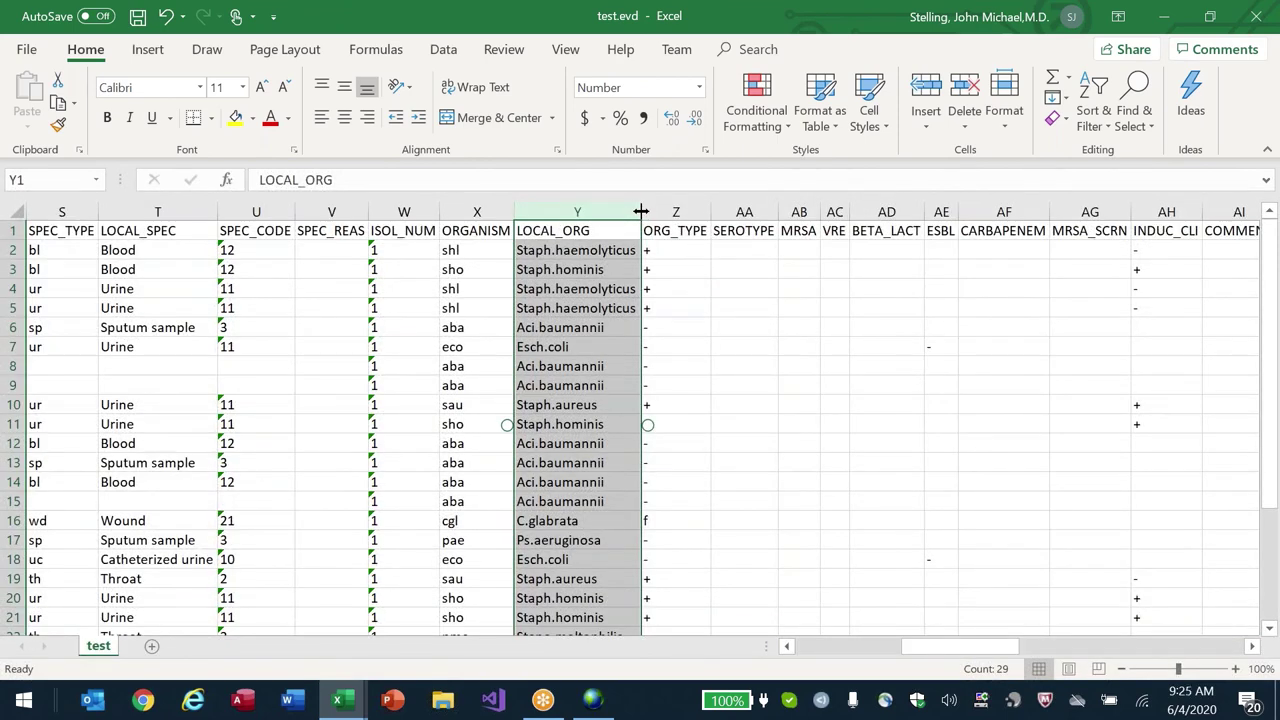
left_click(510, 212)
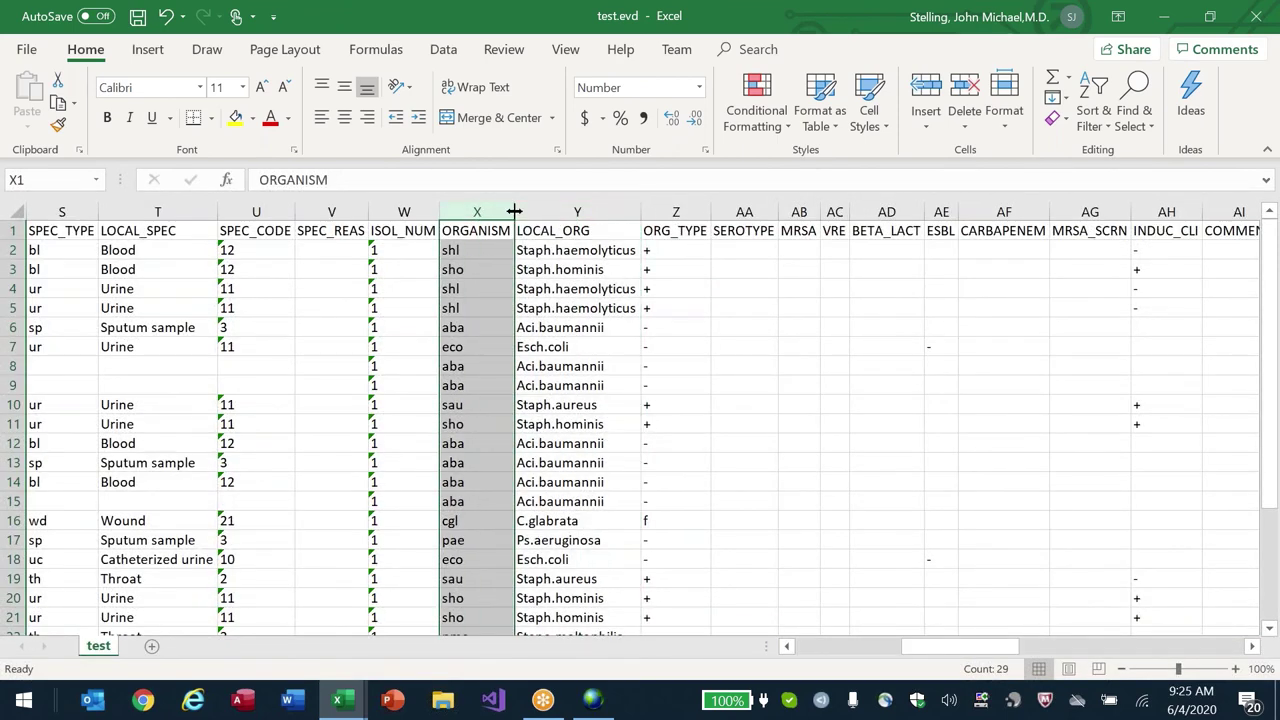
key("Right")
key("Right")
key("Right")
key("Left")
- Examine the antibiotic result columns along row 6 as far as FEP_NM, and inspect the CIP_NM column
key("Down")
key("Down")
key("Down")
key("Down")
key("Down")
key("Right")
key("Right")
key("Right")
key("Right")
key("Right")
key("Right")
key("Right")
key("Right")
key("Right")
key("Right")
key("Right")
key("Right")
key("Right")
key("Right")
key("Right")
key("Right")
key("Right")
key("Right")
key("Right")
key("Right")
key("Right")
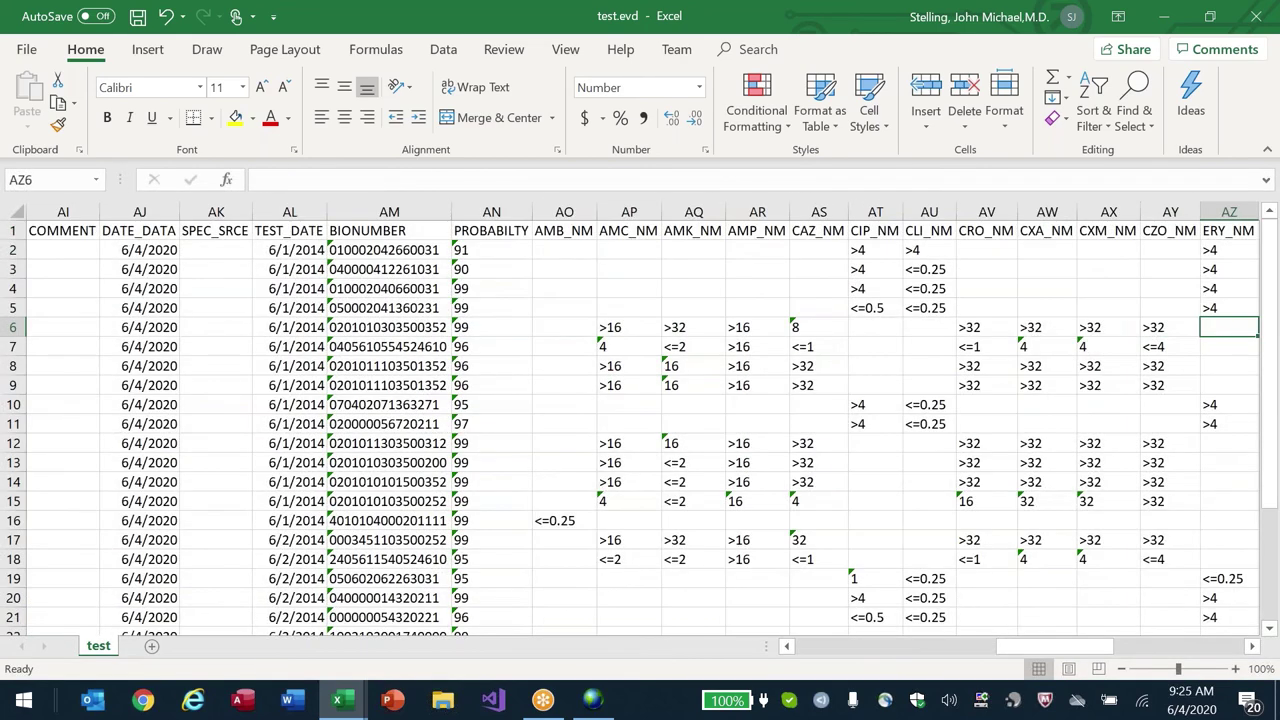
key("Right")
key("Right")
key("Right")
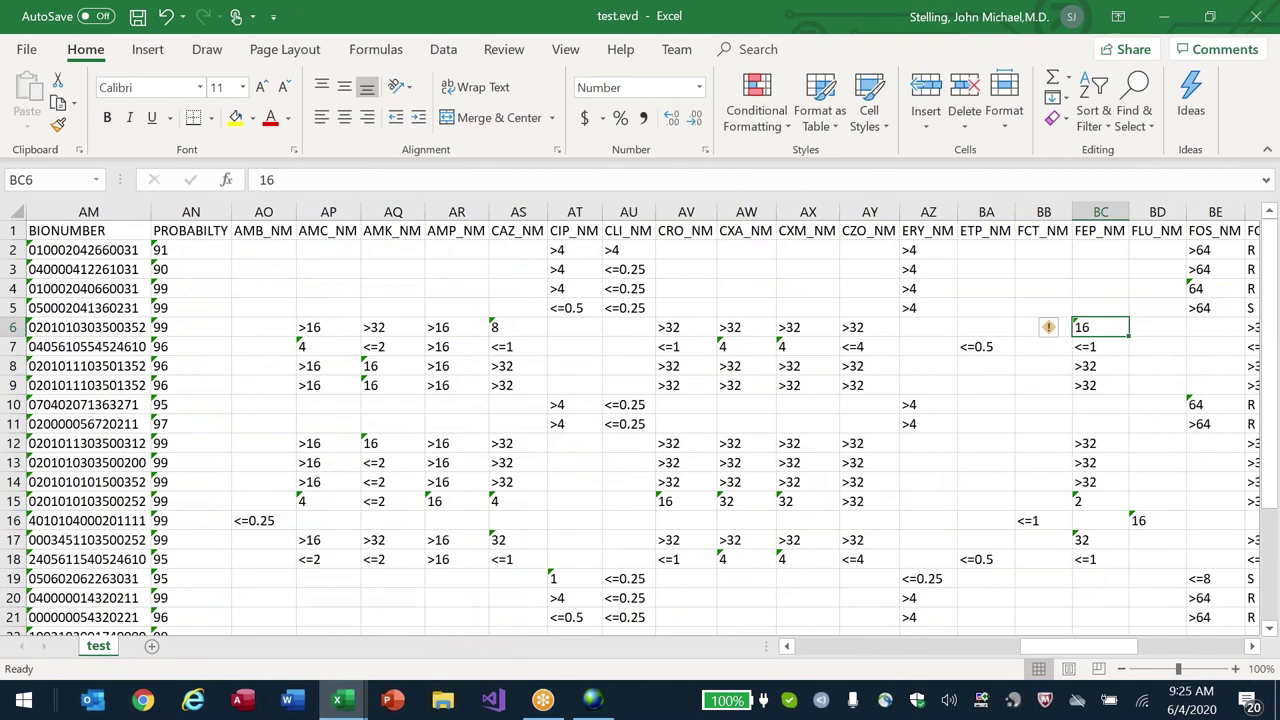
left_click(596, 212)
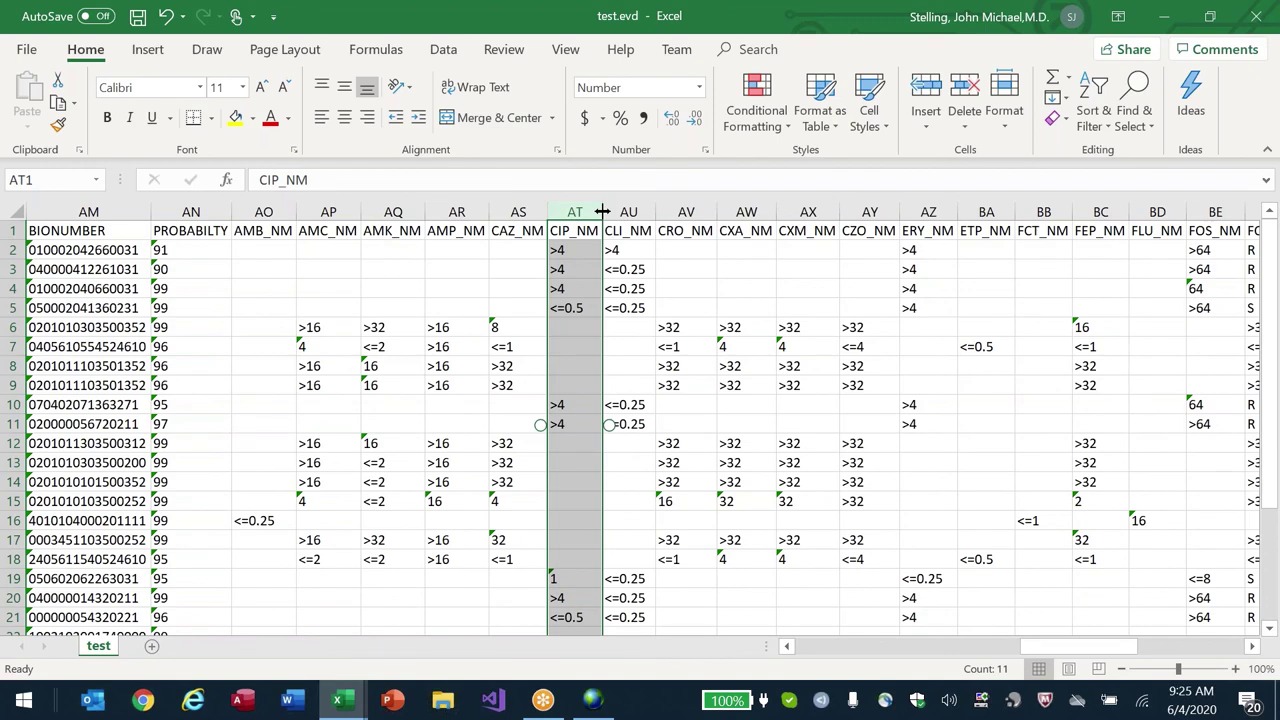
key("Left")
- Review the original headings in Vitek2-demo-data - Copy.txt from Lab ID to Organism Code, and return to the first cell of test.evd
key("alt+Tab")
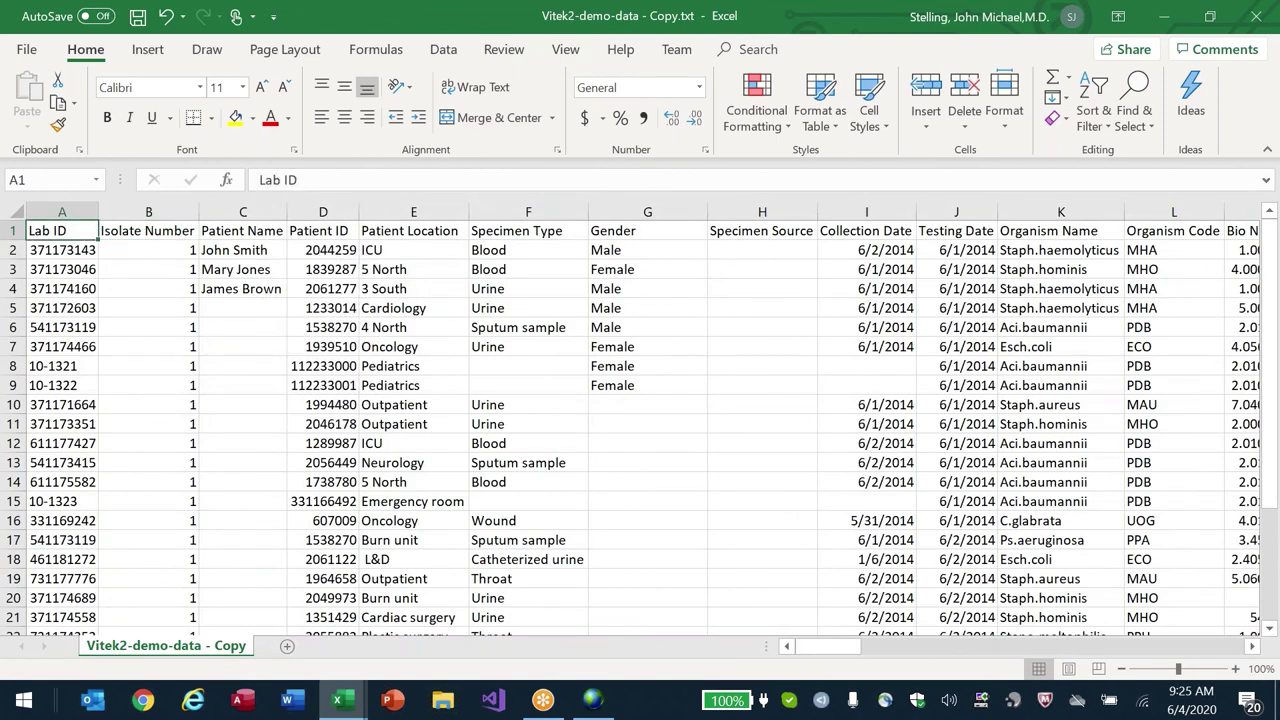
key("Right")
key("Right")
key("Right")
key("Right")
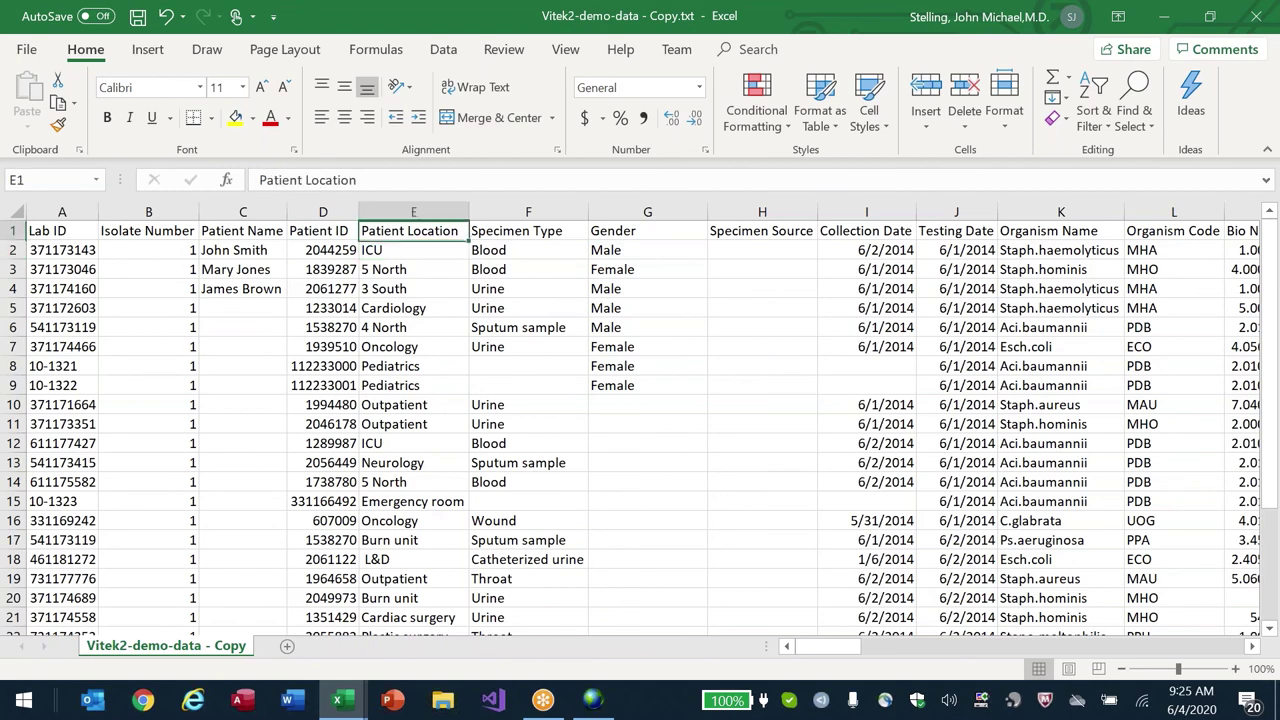
key("Right")
key("Right")
key("Right")
key("Right")
key("Right")
key("Right")
key("Right")
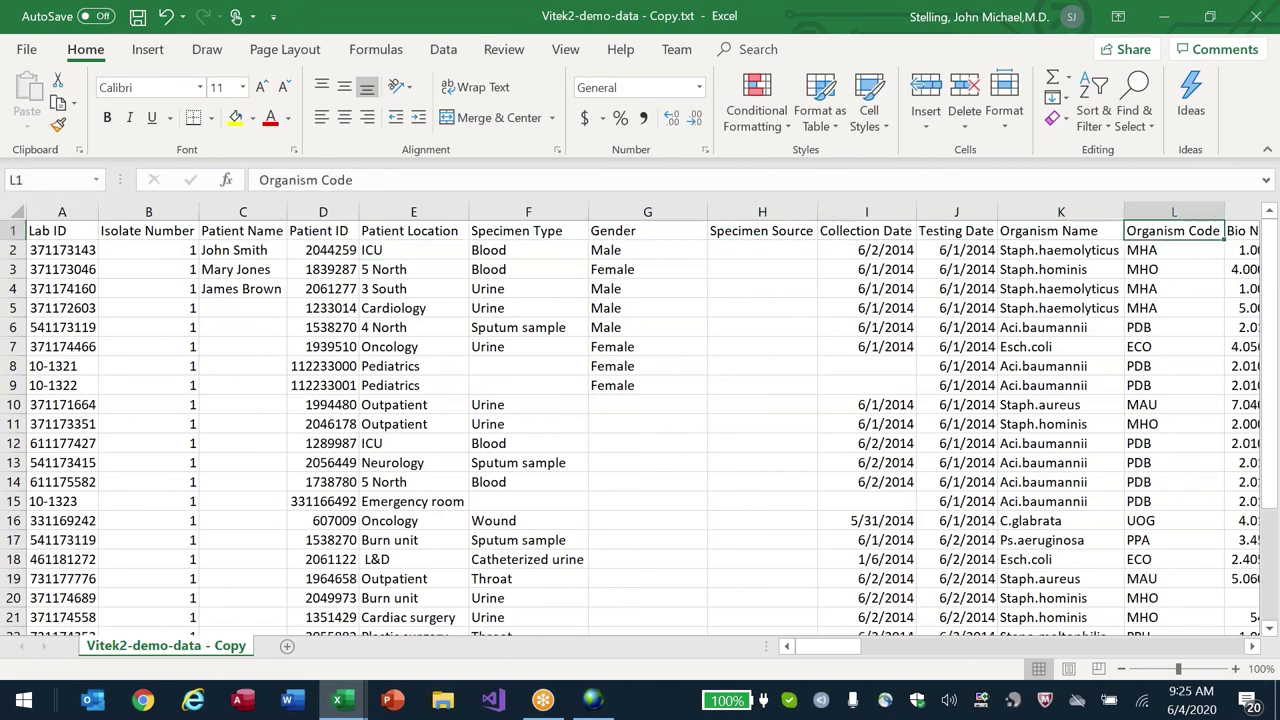
key("Left")
key("Left")
key("Left")
key("Left")
key("Left")
key("Left")
key("Left")
key("Left")
key("Left")
key("Left")
key("Left")
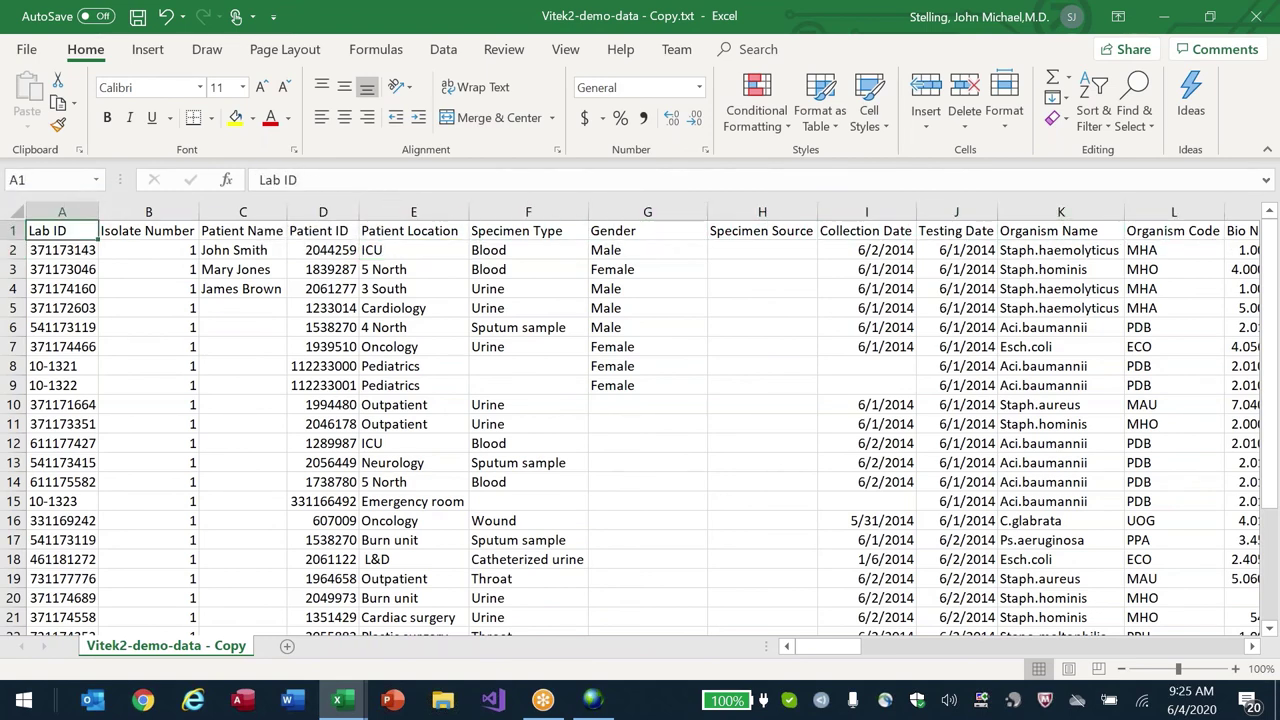
key("ctrl+Tab")
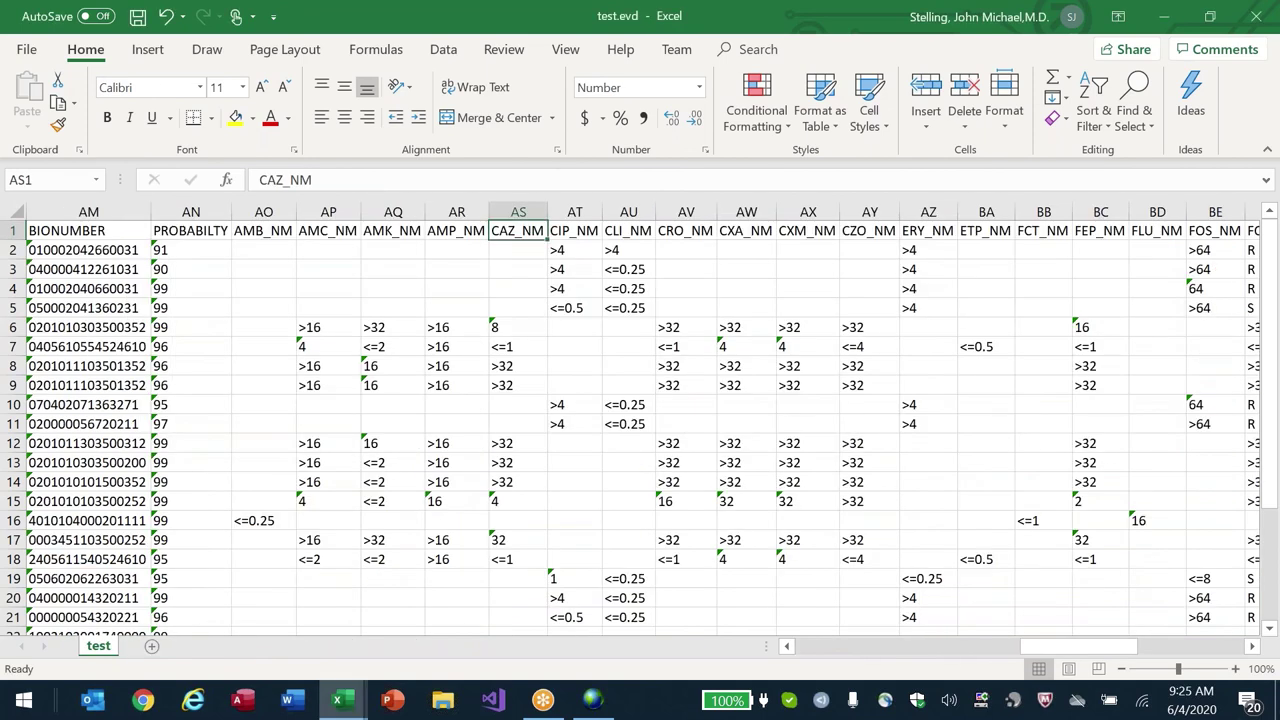
key("ctrl+Home")
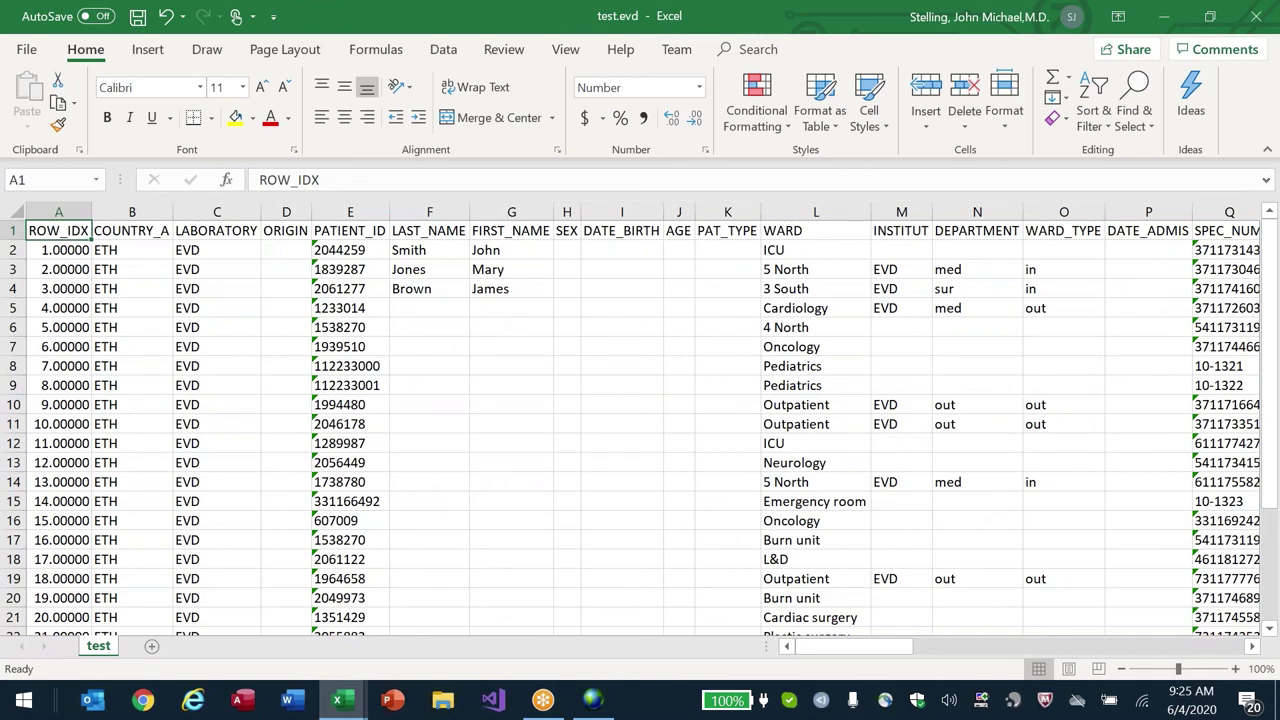
- Launch WHONET 2020 from the desktop and open the WHO Test Hospital laboratory
key("super+d")
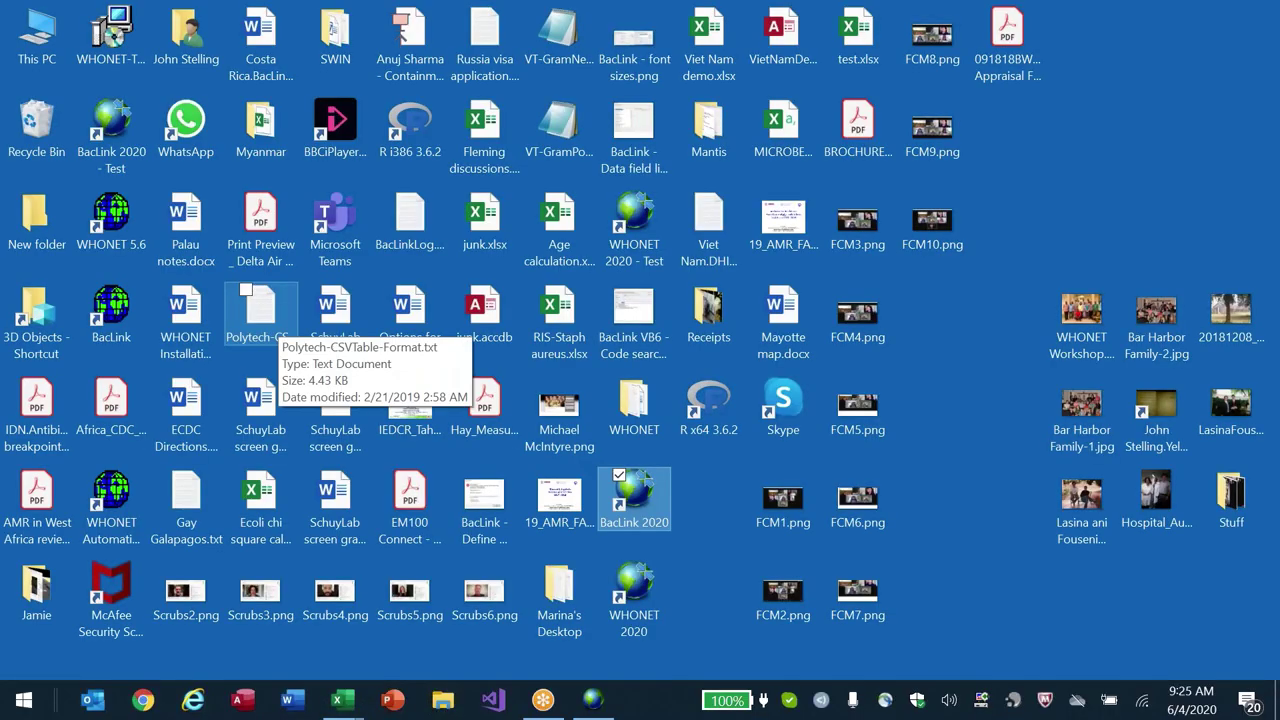
left_click(636, 600)
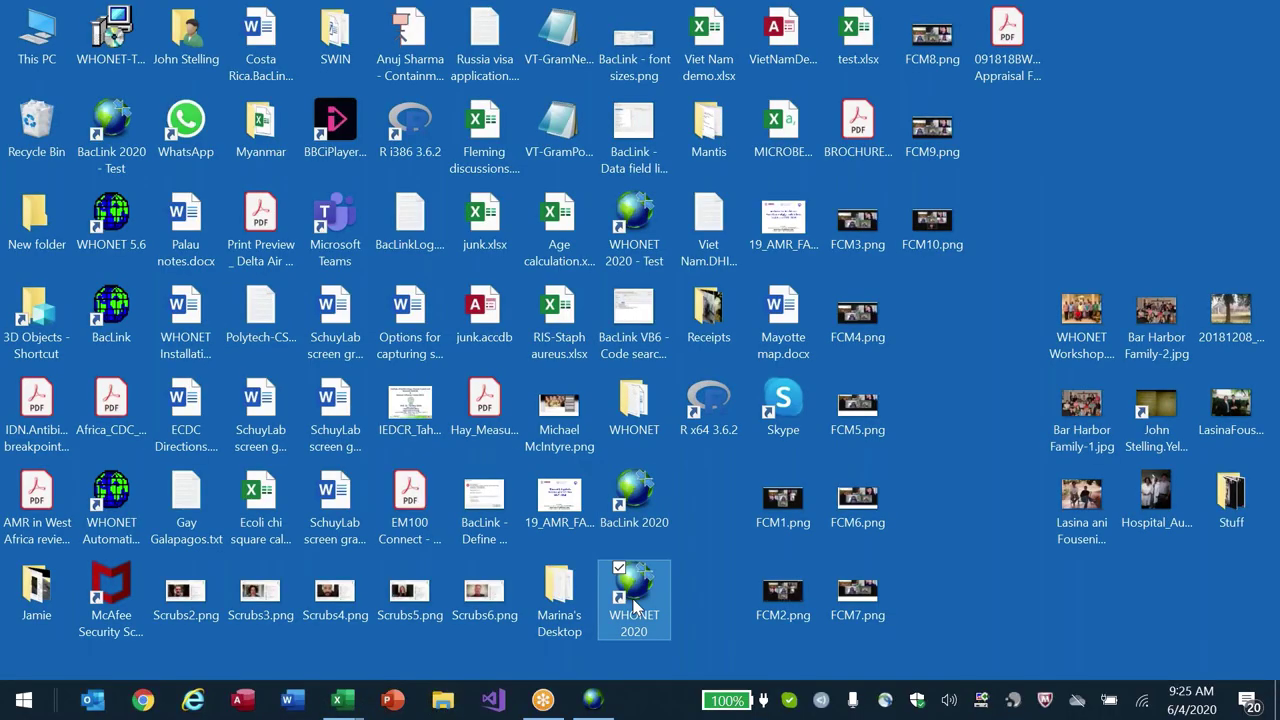
double_click(633, 600)
key("alt")
left_click(434, 439)
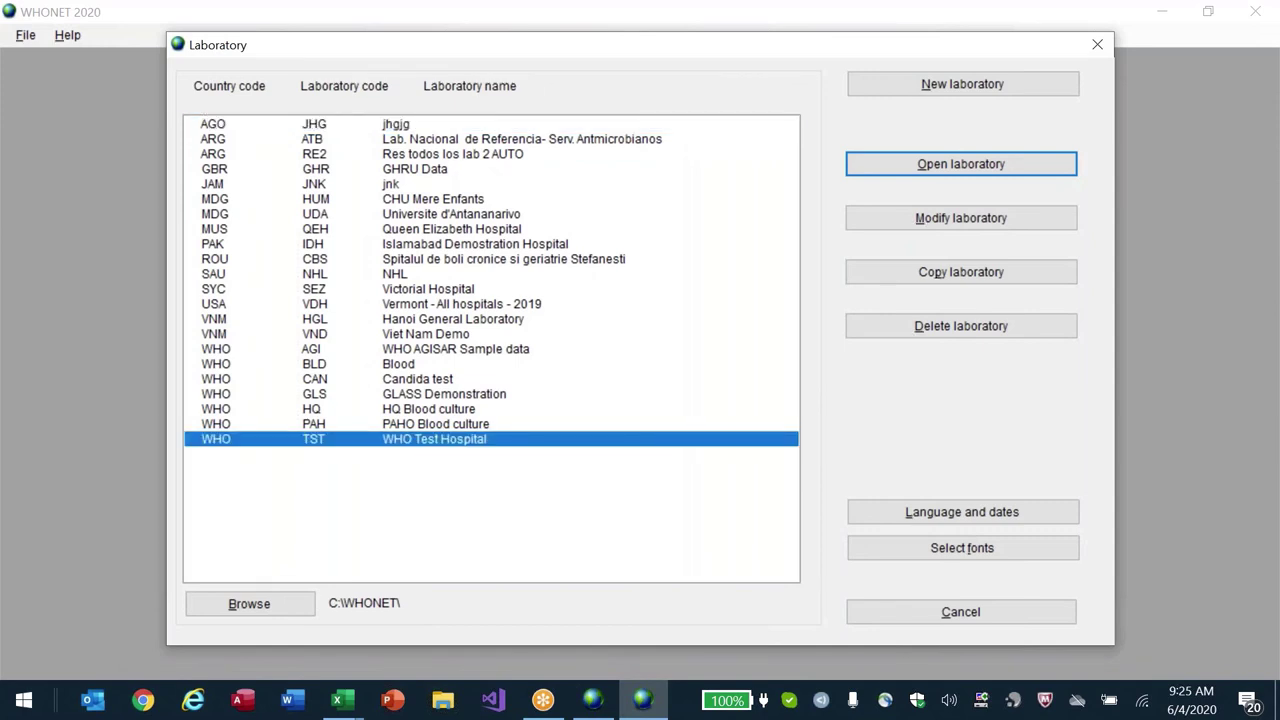
key("Return")
- Open the data file test.evd for data entry, continuing without reviewing the differences in data fields
key("alt+d")
key("Down")
key("Return")
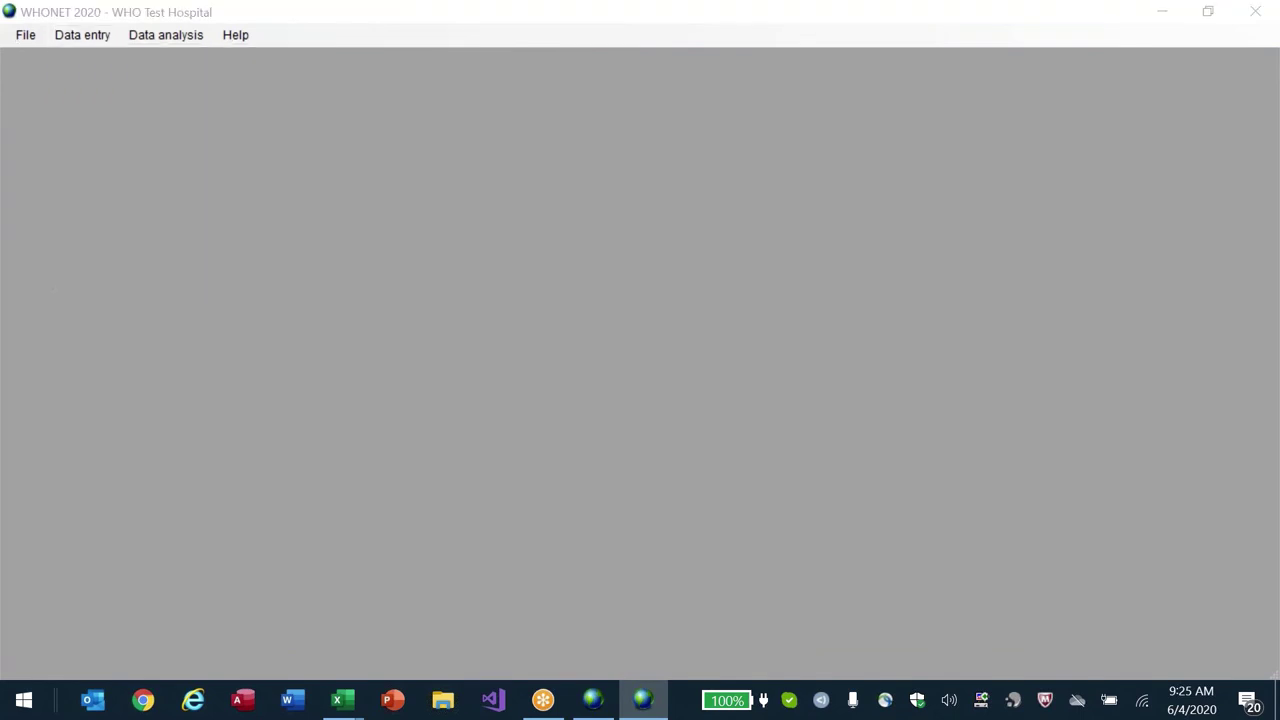
type("test.dv")
key("BackSpace")
type("w")
key("Return")
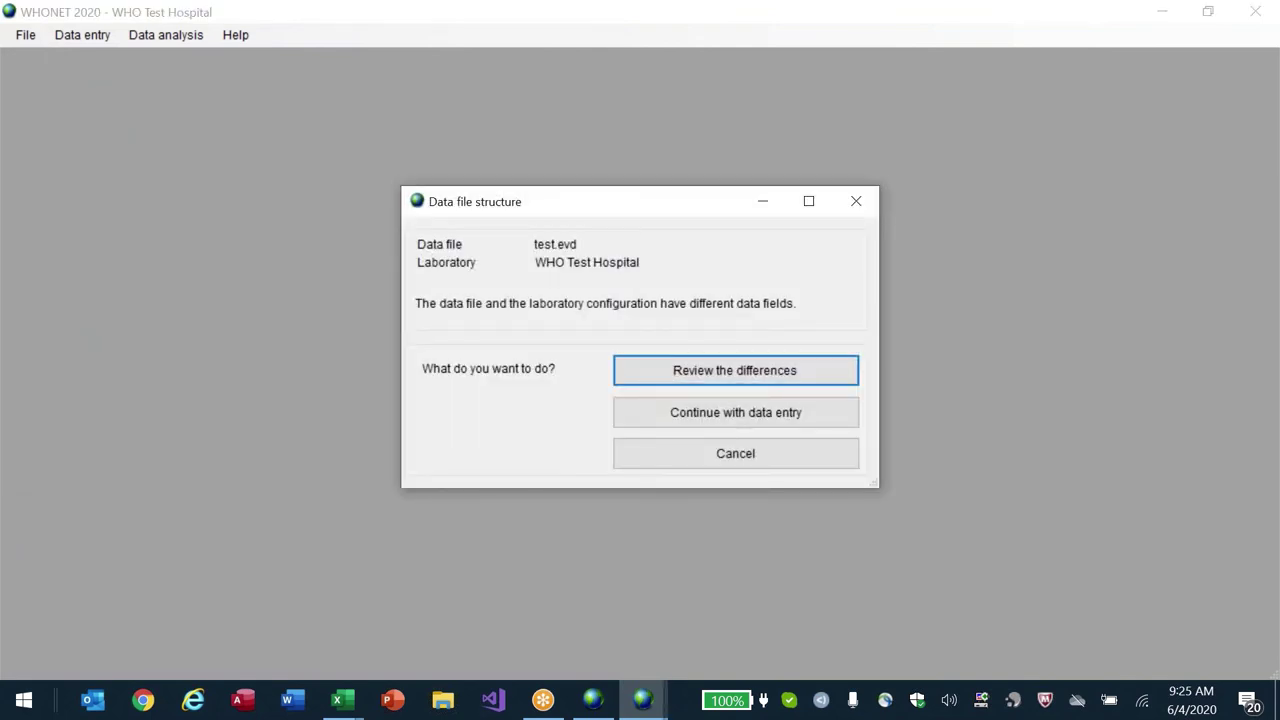
left_click(706, 420)
left_click(798, 450)
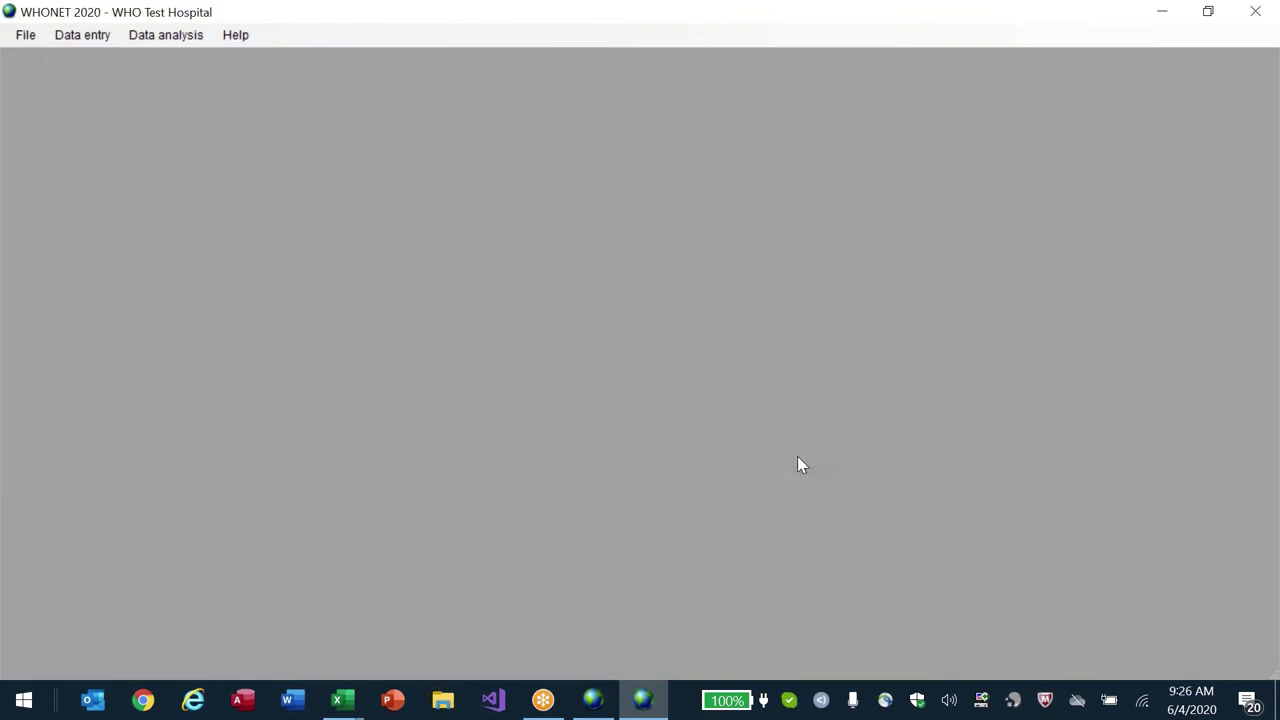
- View the test.evd database, examine its specimen, organism and antibiotic result columns, and leave data entry
left_click(786, 78)
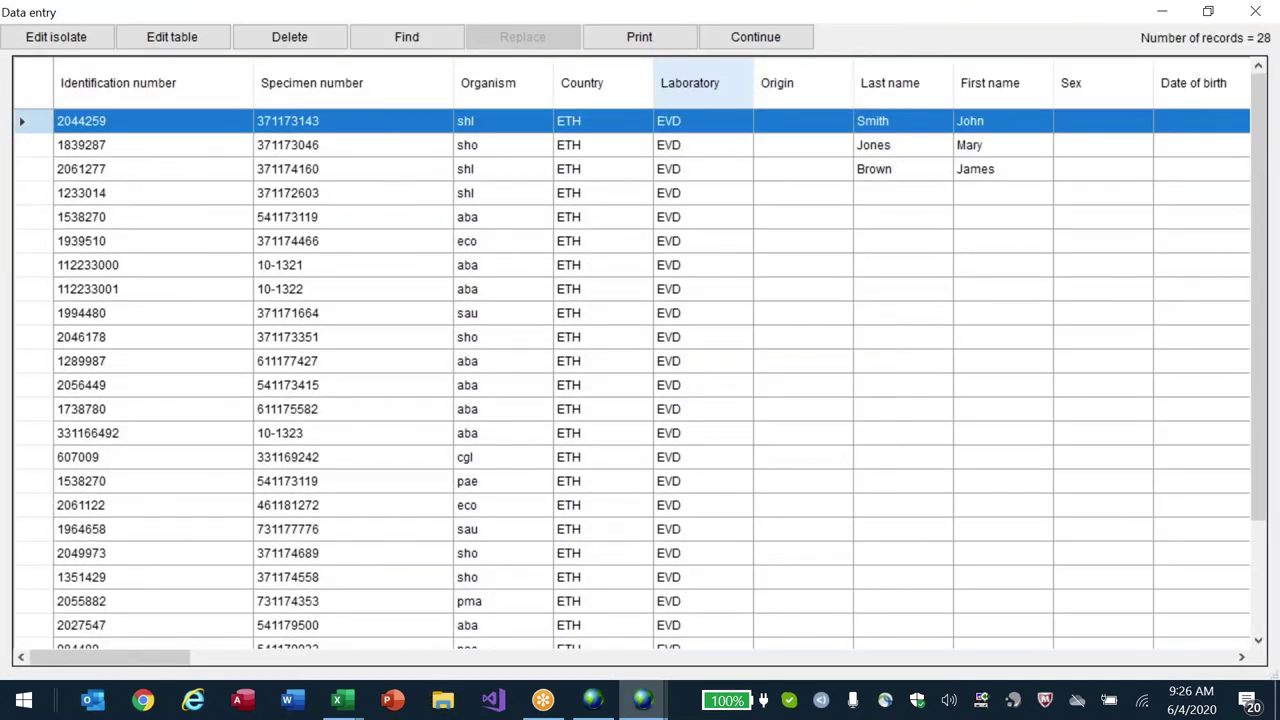
left_click(655, 365)
scroll(655, 365, "right", 10)
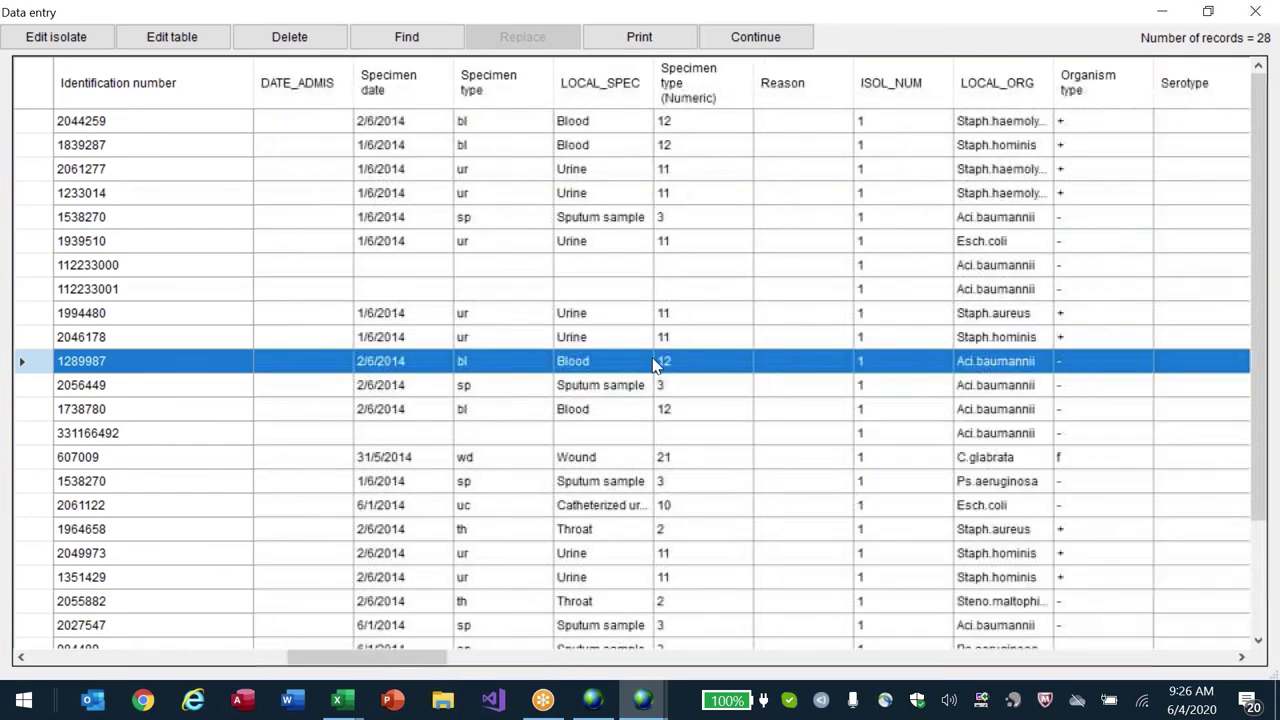
scroll(655, 365, "right", 5)
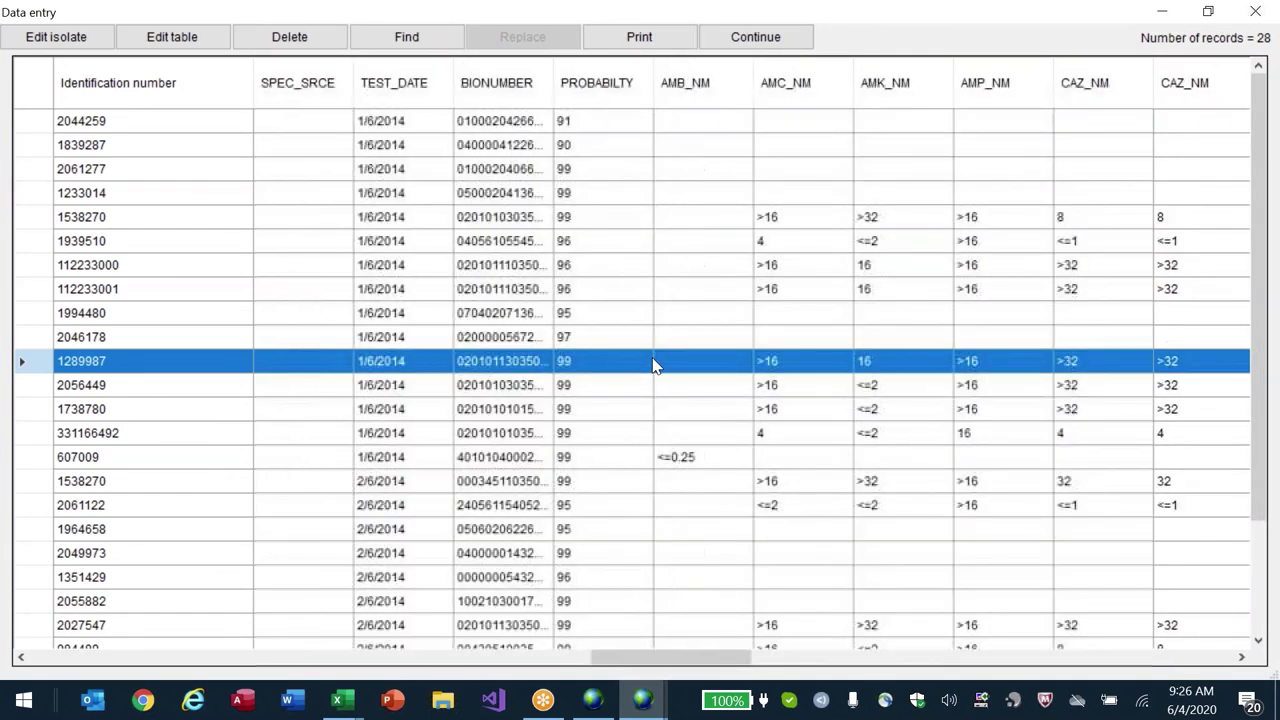
double_click(655, 365)
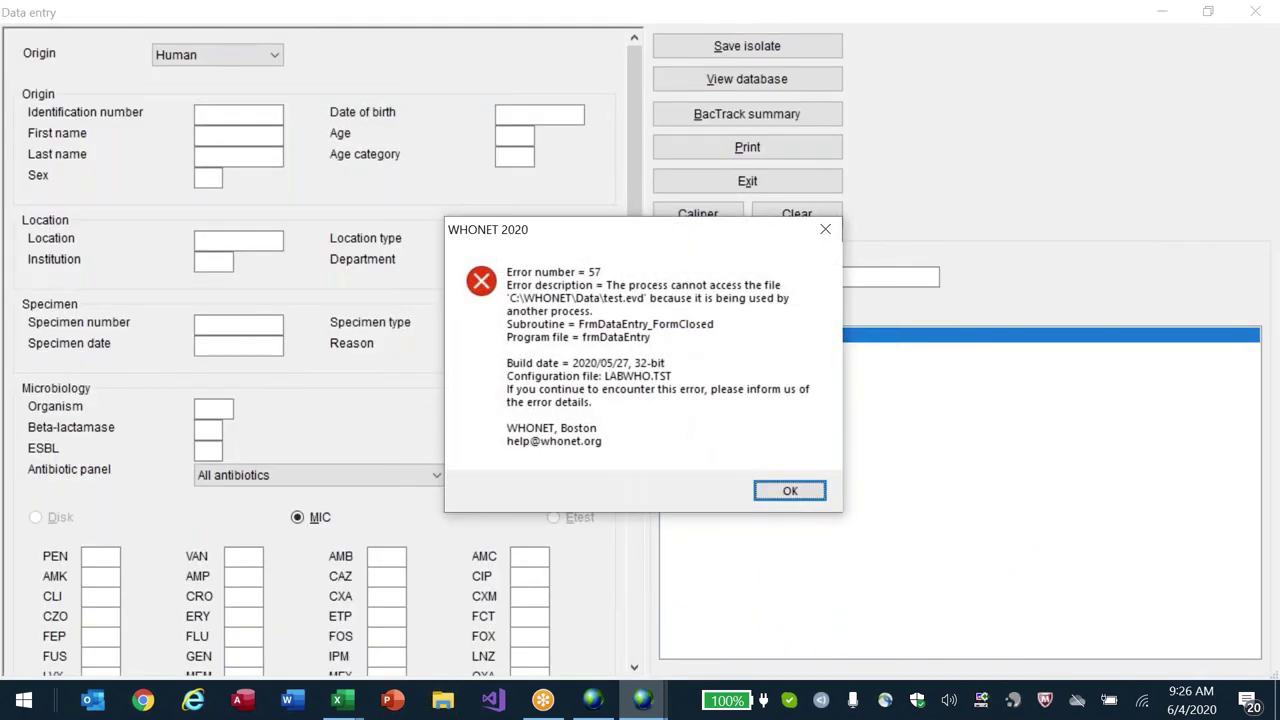
- Switch to Excel, close test.evd without saving, and dismiss the file access error in WHONET
key("alt+Tab")
key("Tab")
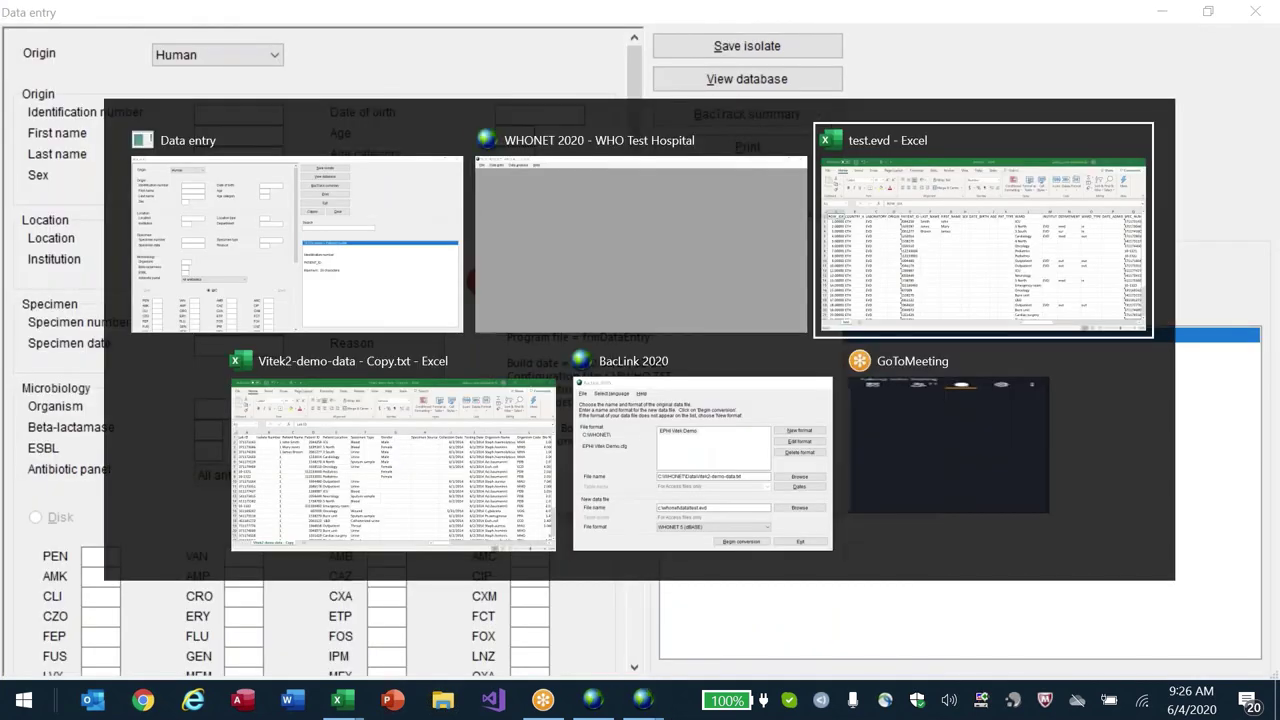
key("alt+F4")
key("n")
key("Return")
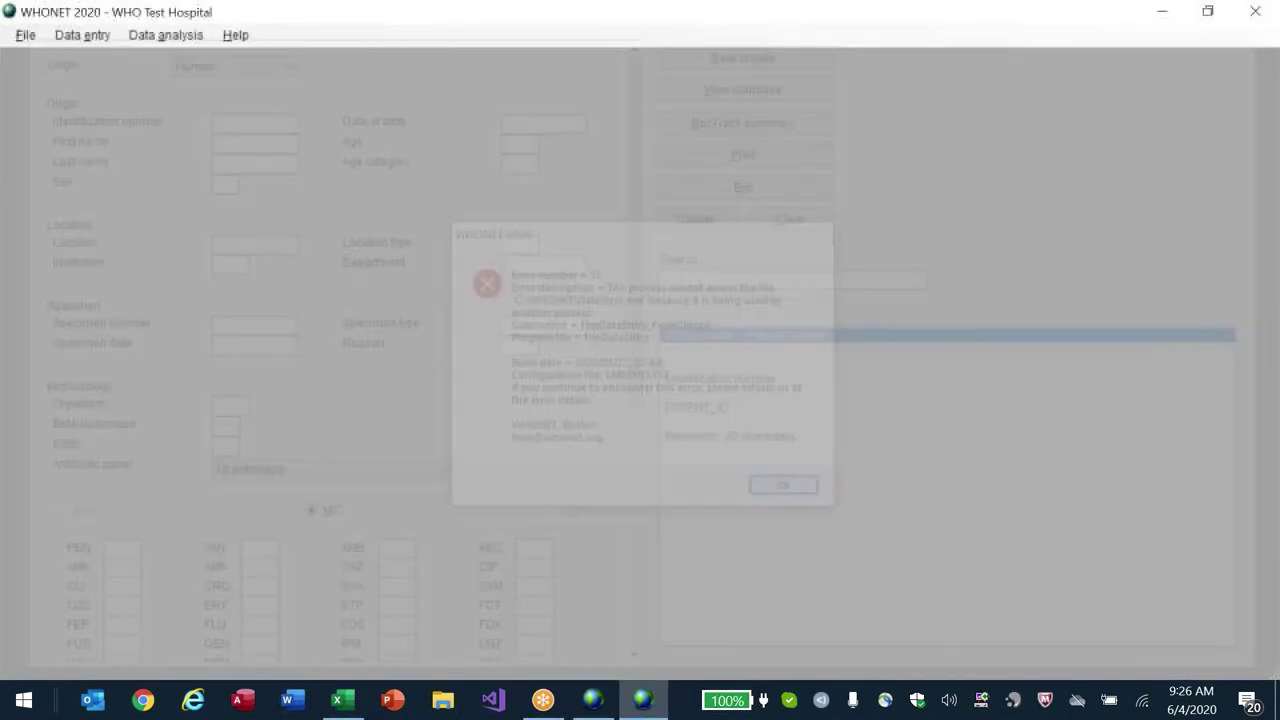
- Try to open Vitek2-demo-data - Copy.txt as a WHONET data file, listing the folder with the vi*.* filter
key("alt+d")
key("Down")
key("Return")
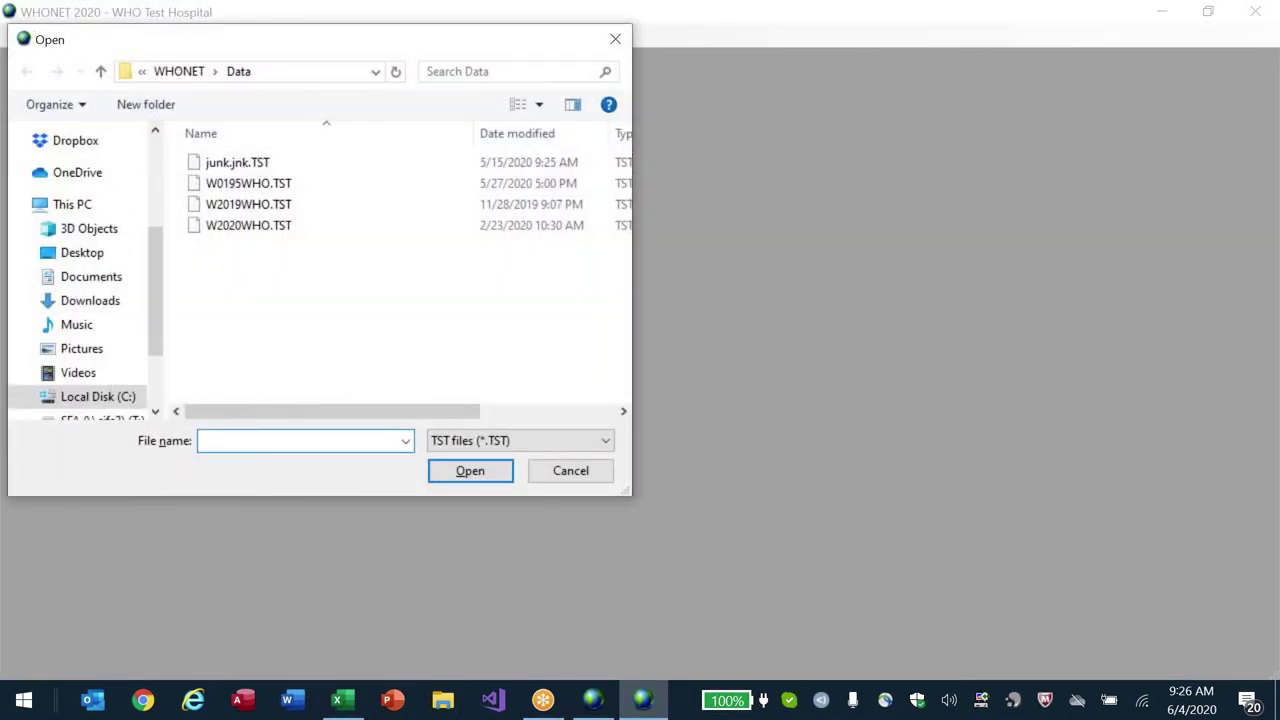
type("vi*.*")
key("Return")
left_click(223, 186)
key("Up")
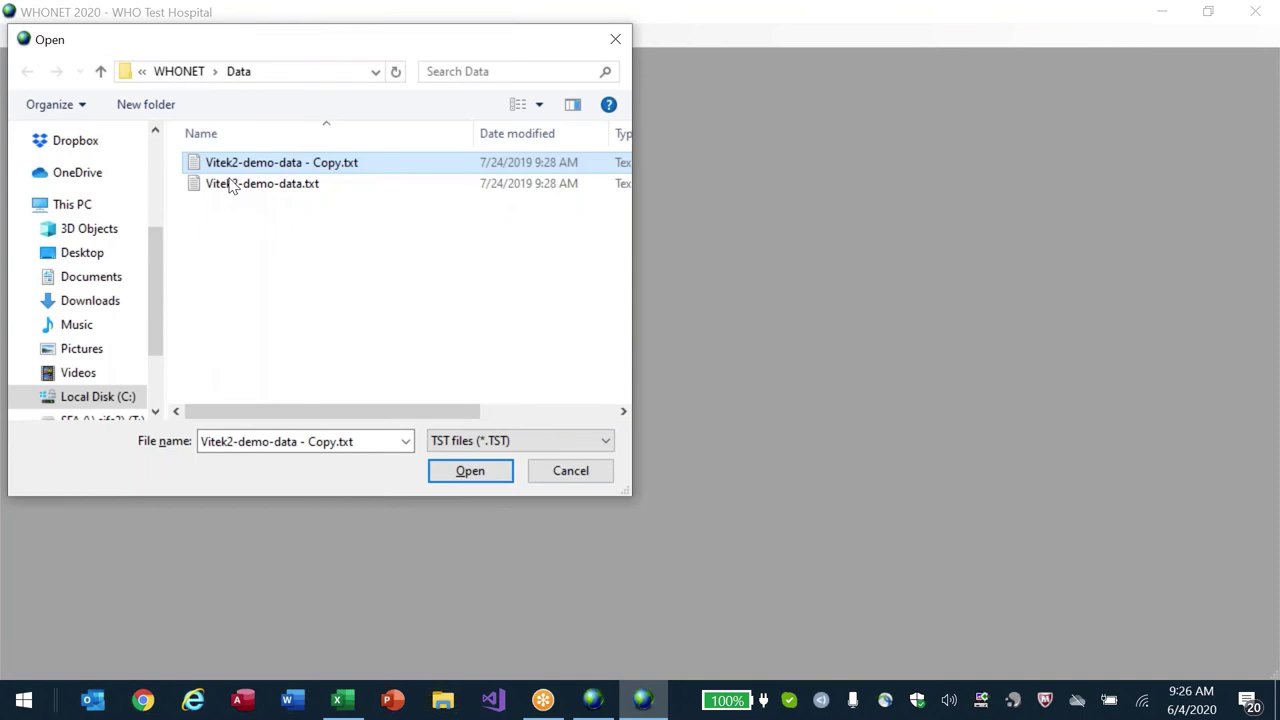
key("Return")
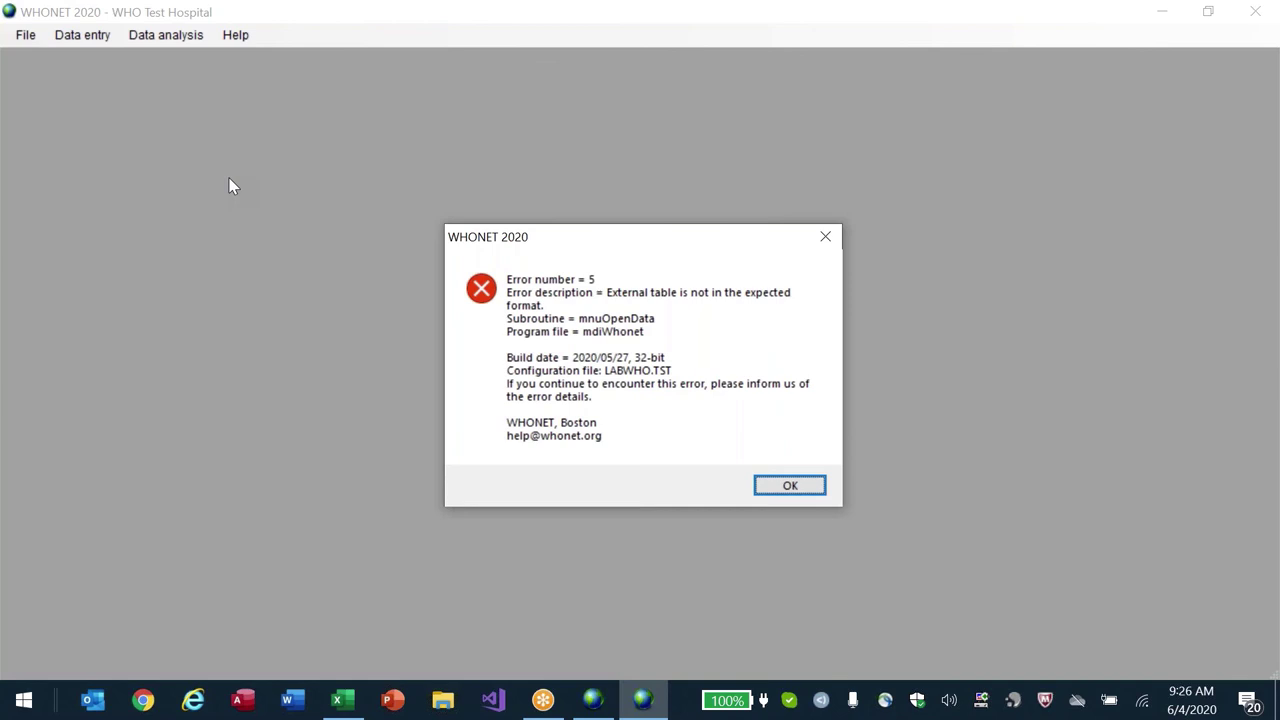
left_click(799, 487)
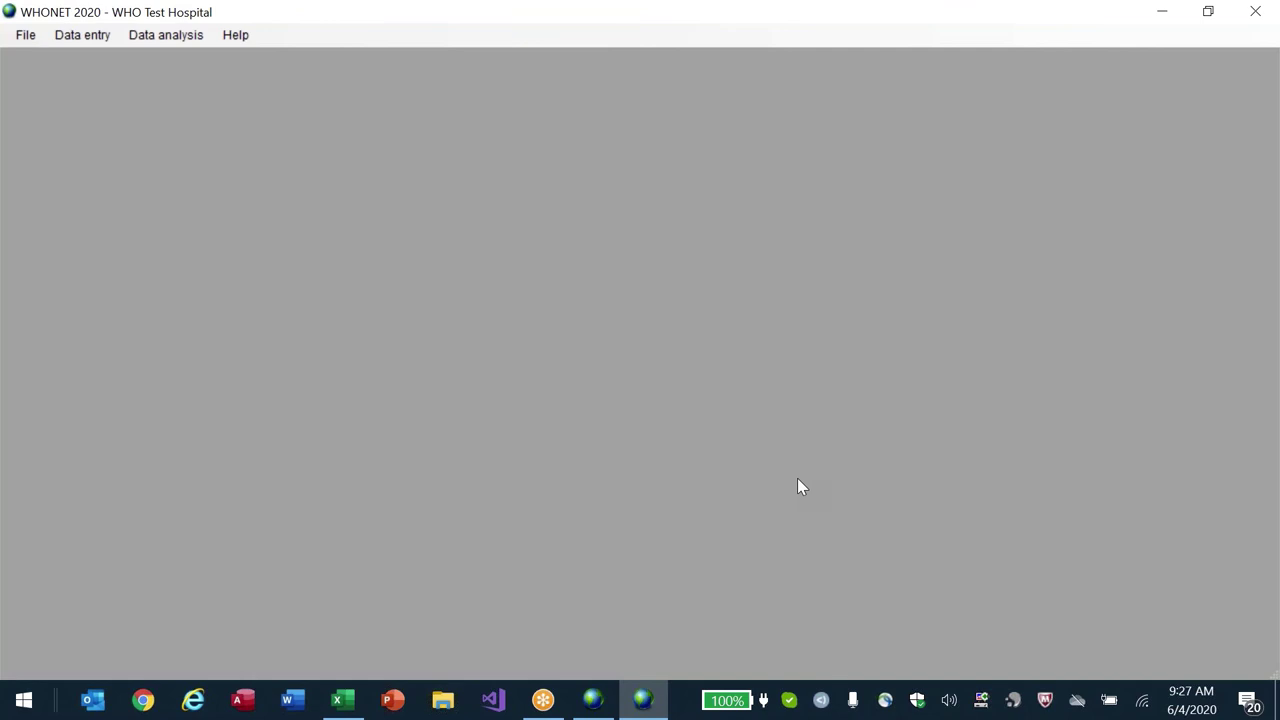
- Switch to the BacLink 2020 window
key("alt+Tab")
key("Tab")
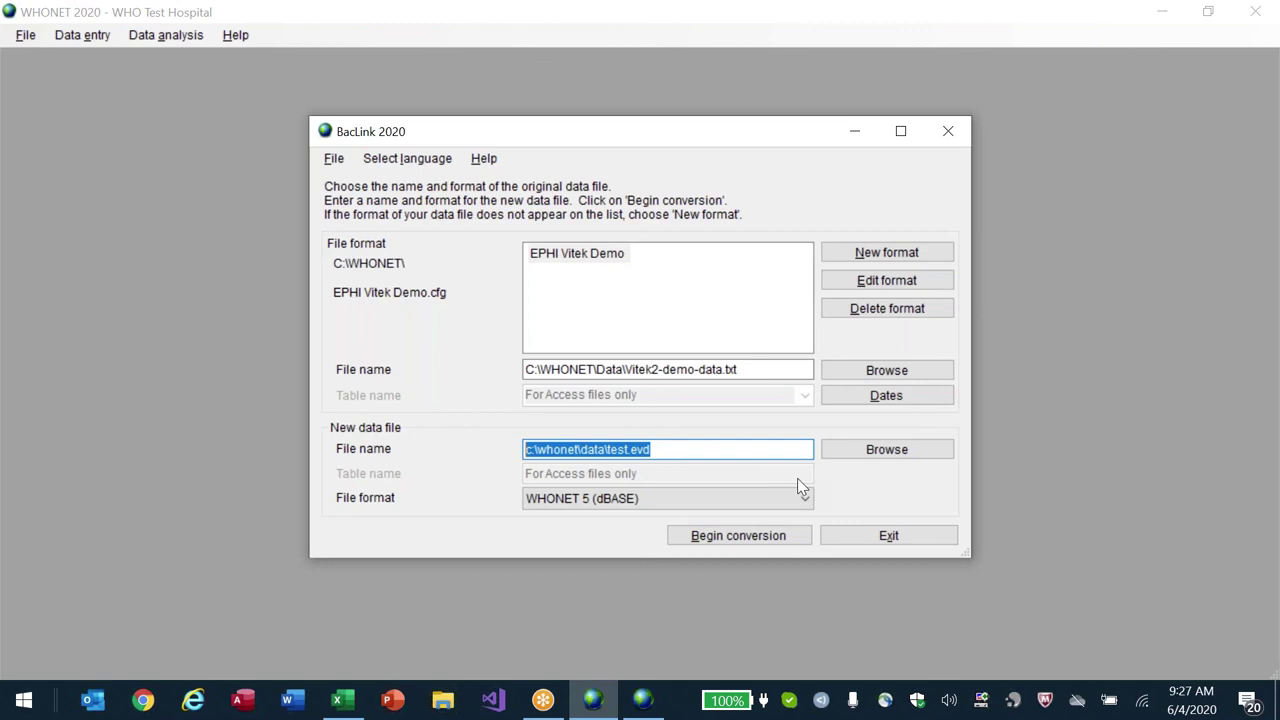
- Begin the conversion, examine the first isolate's converted antibiotic results, including IPM_NM, and leave the isolate preview
left_click(742, 537)
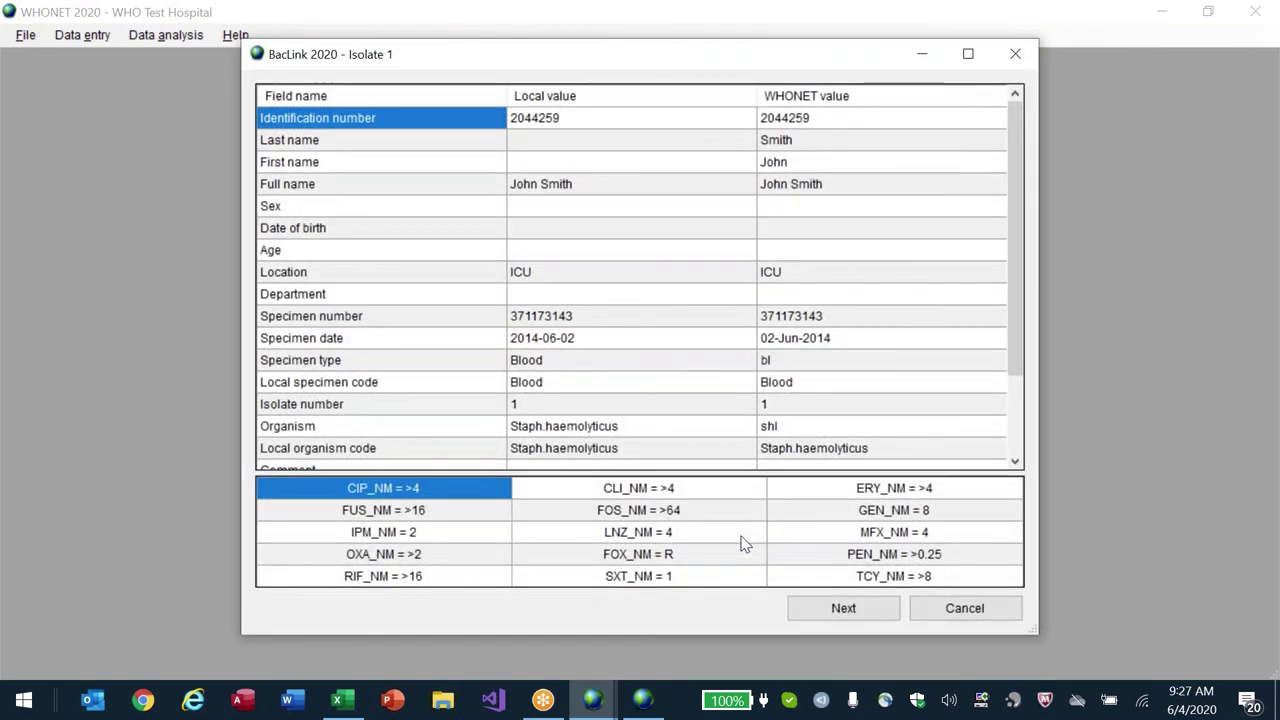
left_click(642, 511)
scroll(642, 511, "down", 4)
scroll(642, 511, "up", 4)
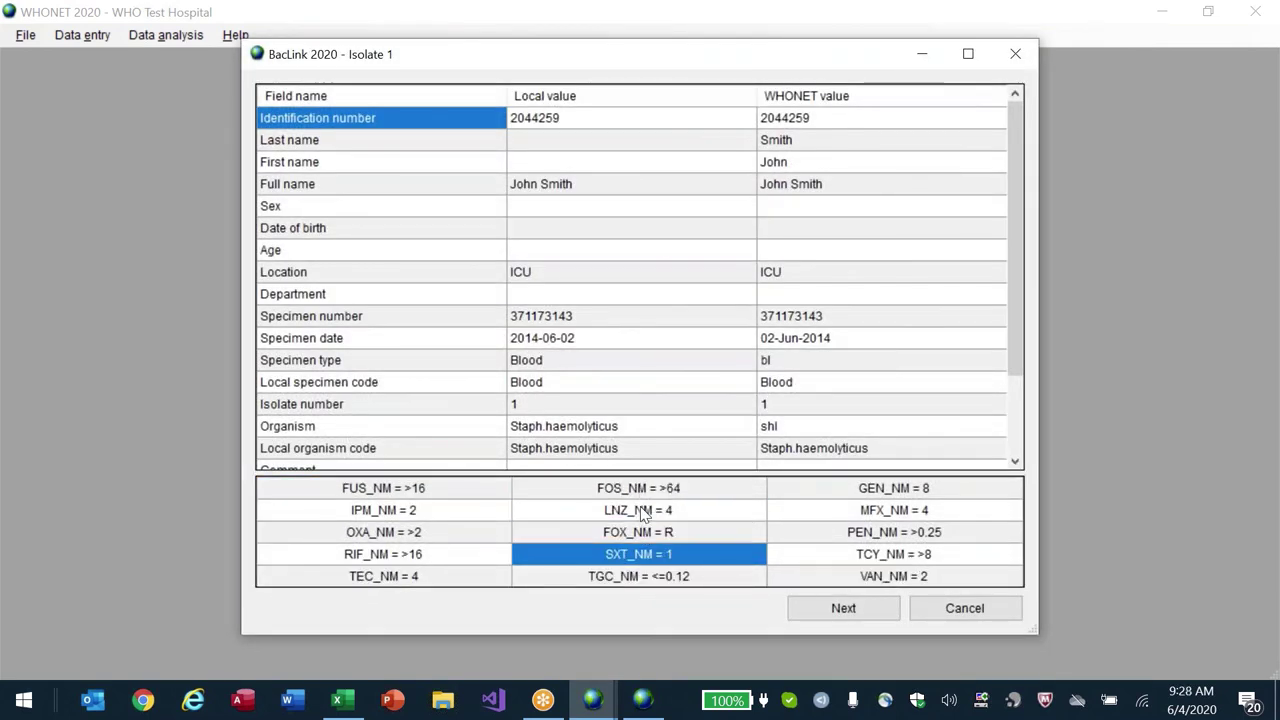
key("Left")
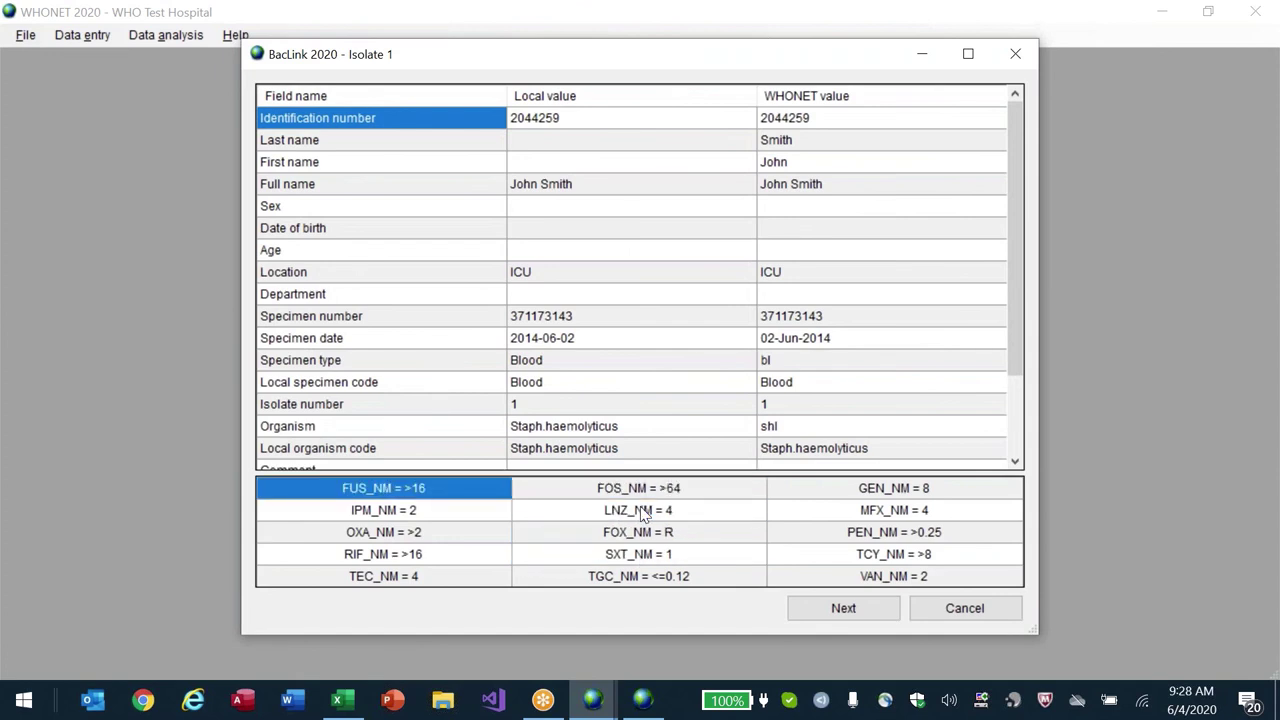
key("Right")
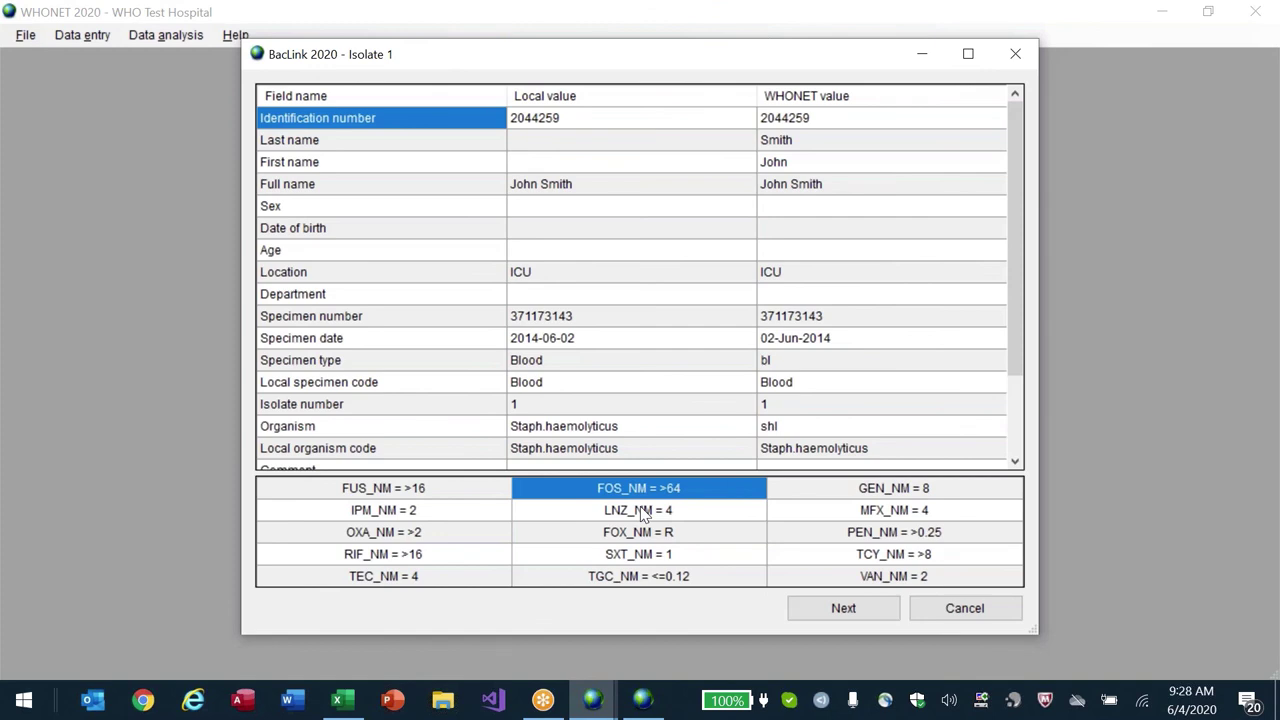
left_click(408, 512)
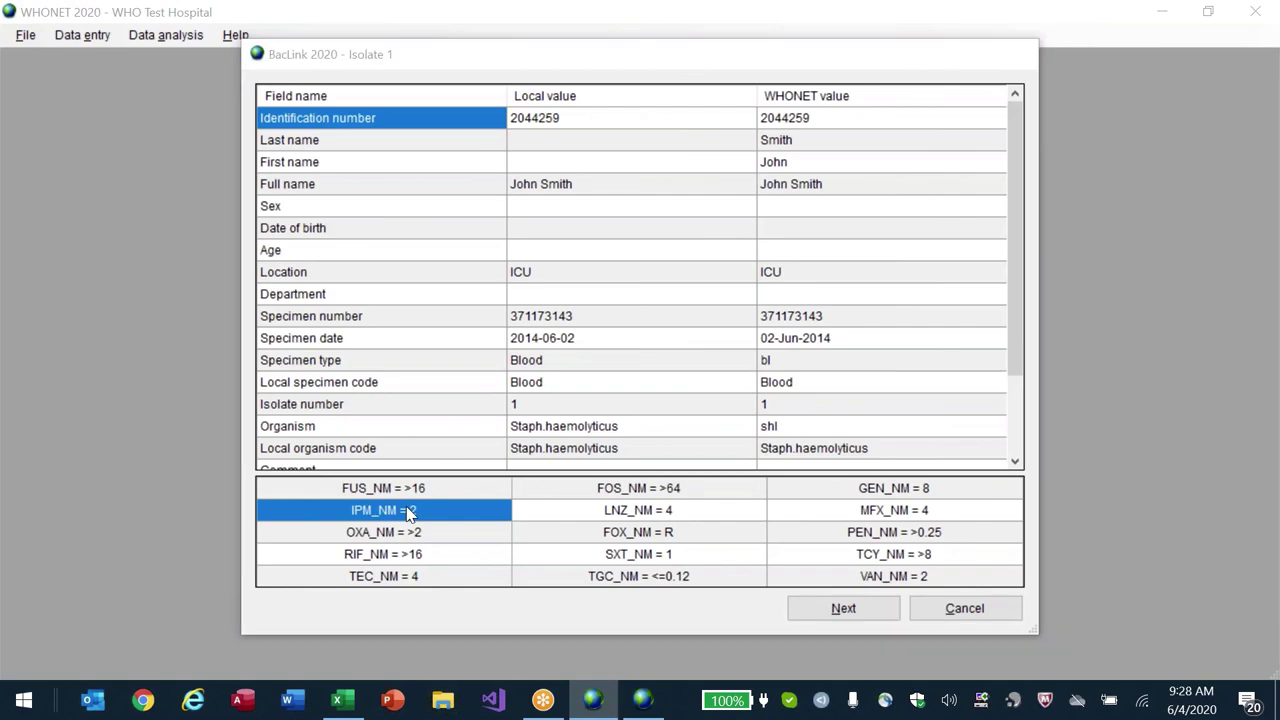
key("Escape")
key("n")
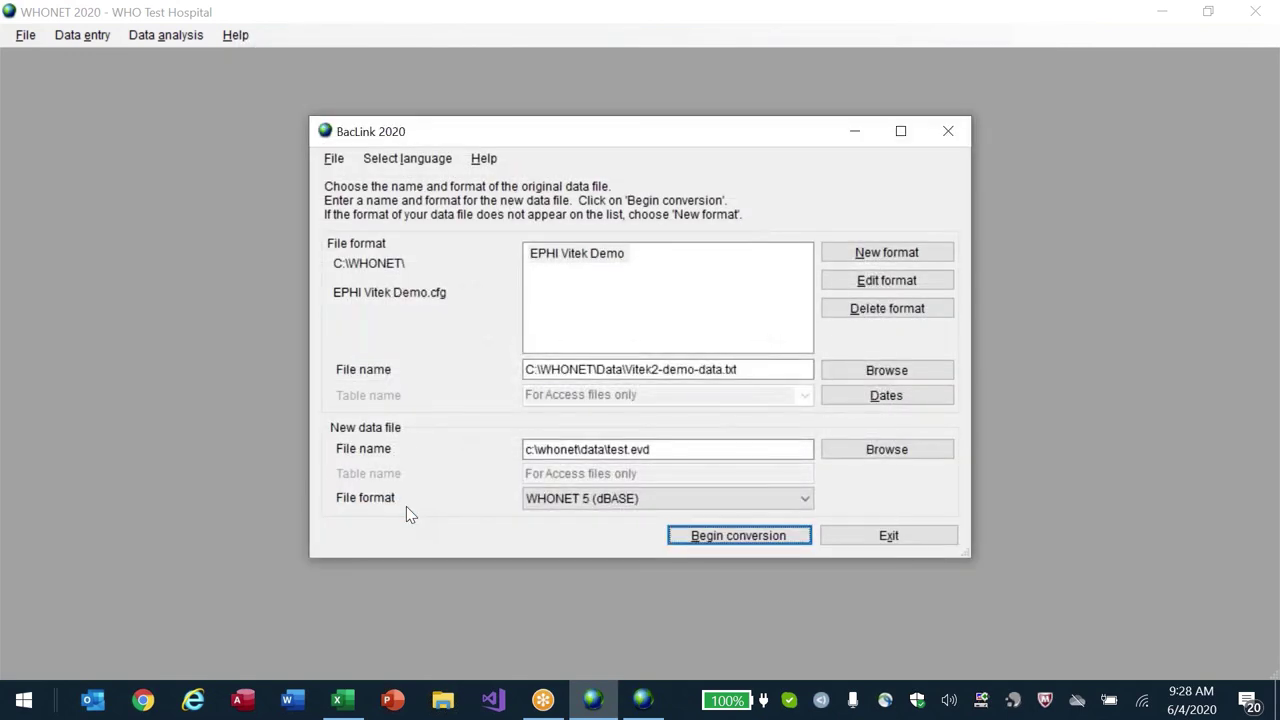
- Open the EPHI Vitek Demo format for editing and display its codes and dates settings
key("Tab")
key("Tab")
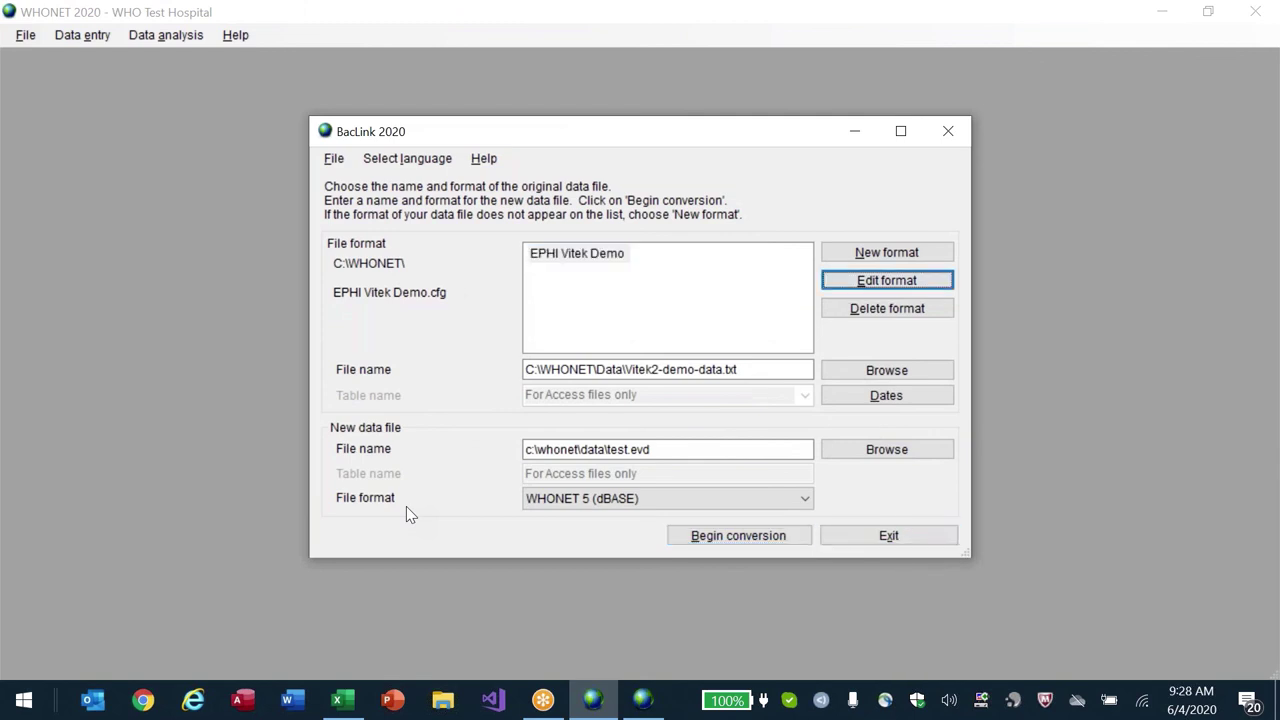
key("Return")
key("Tab")
key("Tab")
key("Tab")
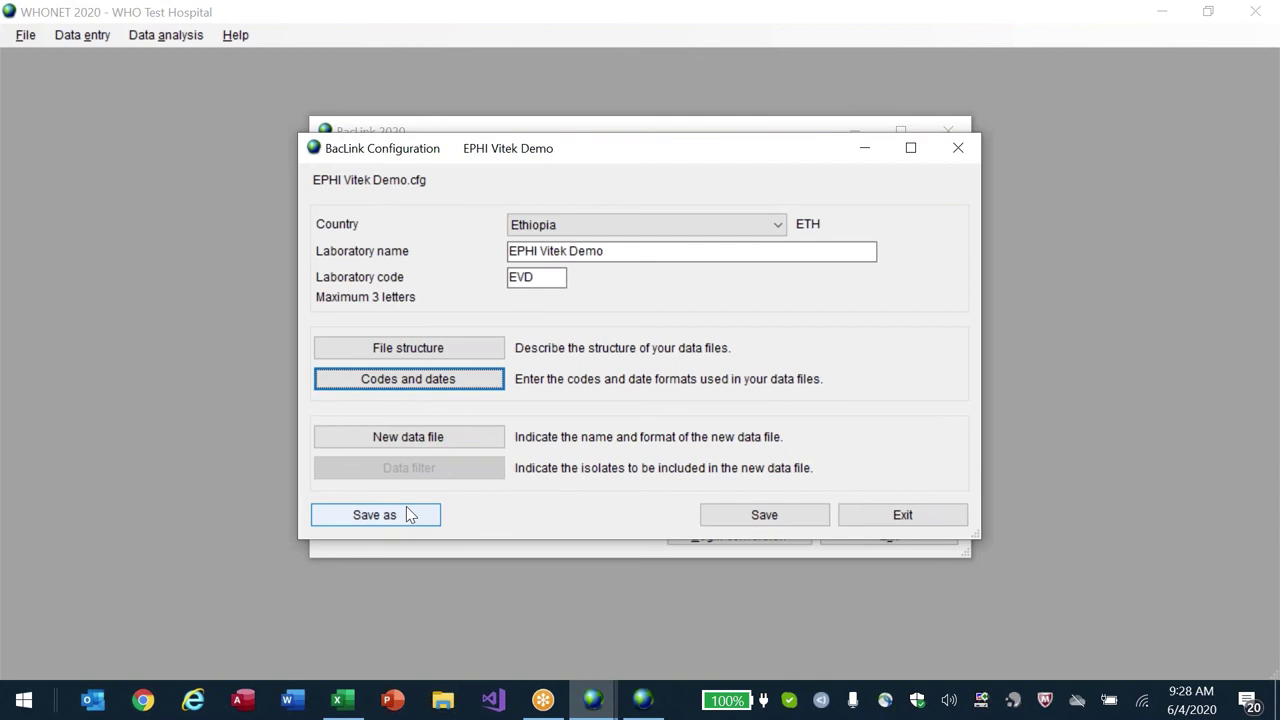
key("Return")
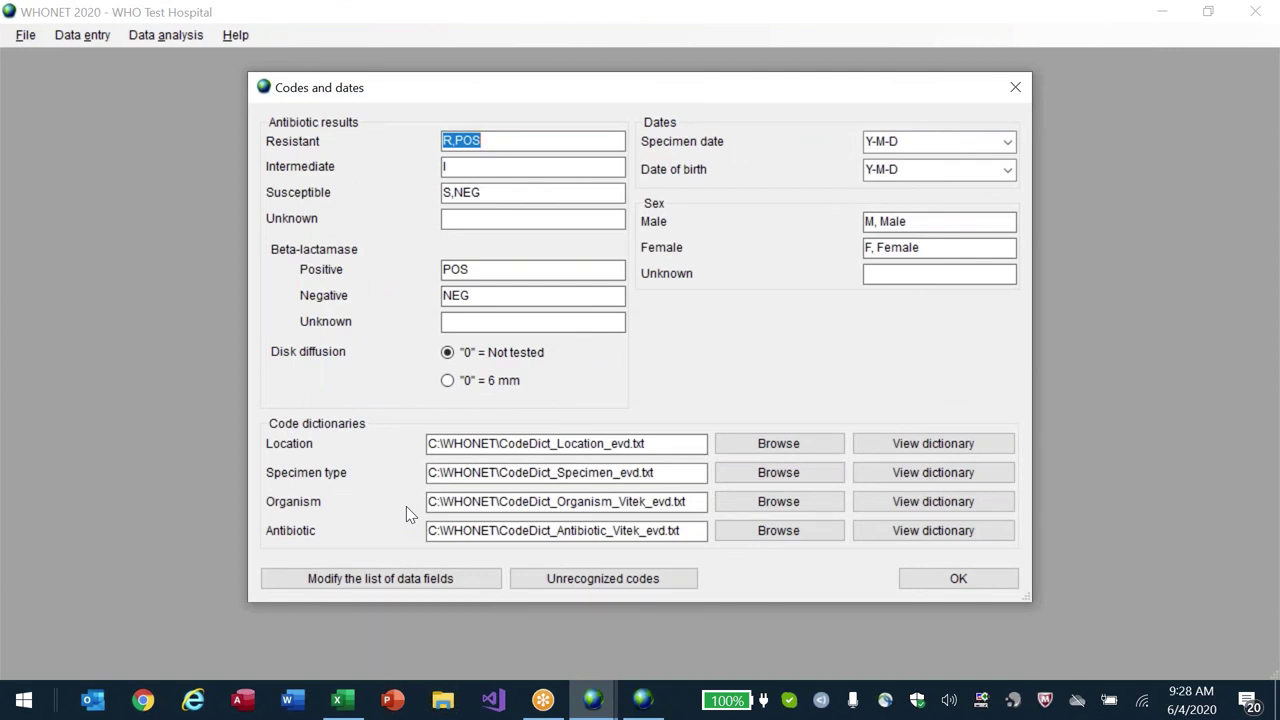
- View the location code dictionary CodeDict_Location_evd.txt and close it
key("Tab")
key("Tab")
key("Tab")
key("Tab")
key("Tab")
key("Tab")
key("Tab")
key("Tab")
key("Tab")
key("Tab")
key("Tab")
key("Tab")
key("Tab")
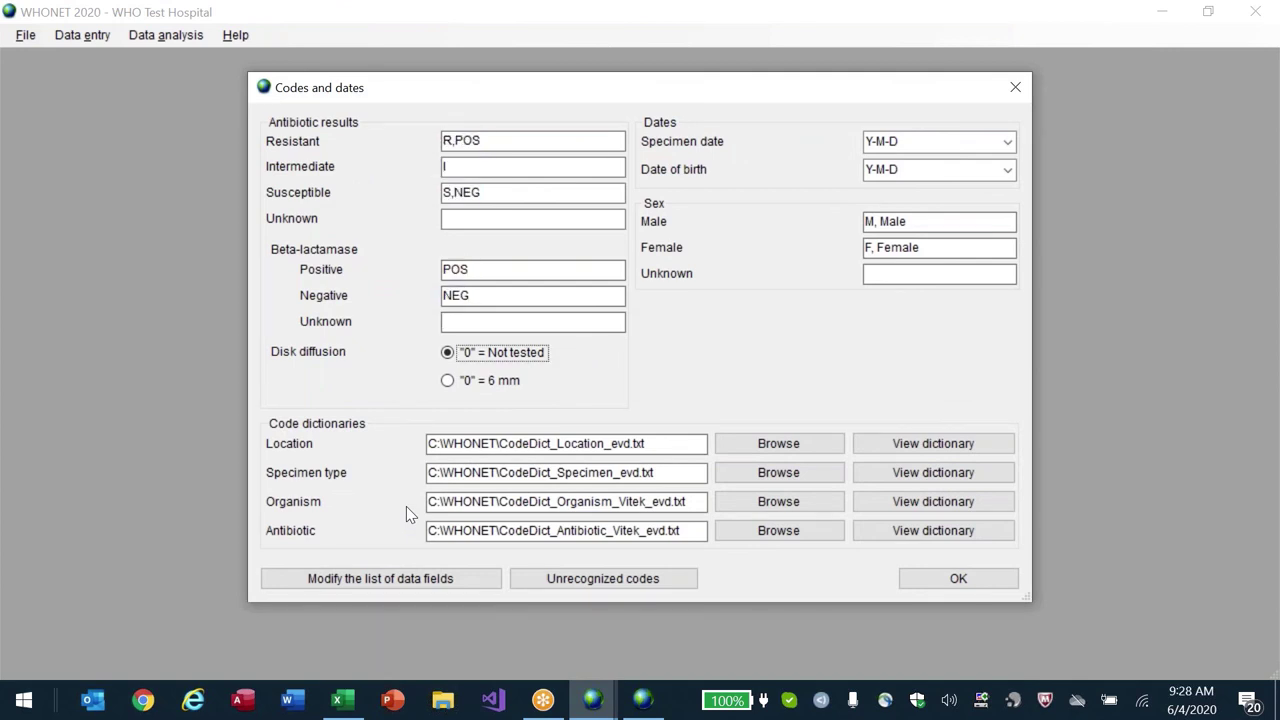
key("Tab")
key("Tab")
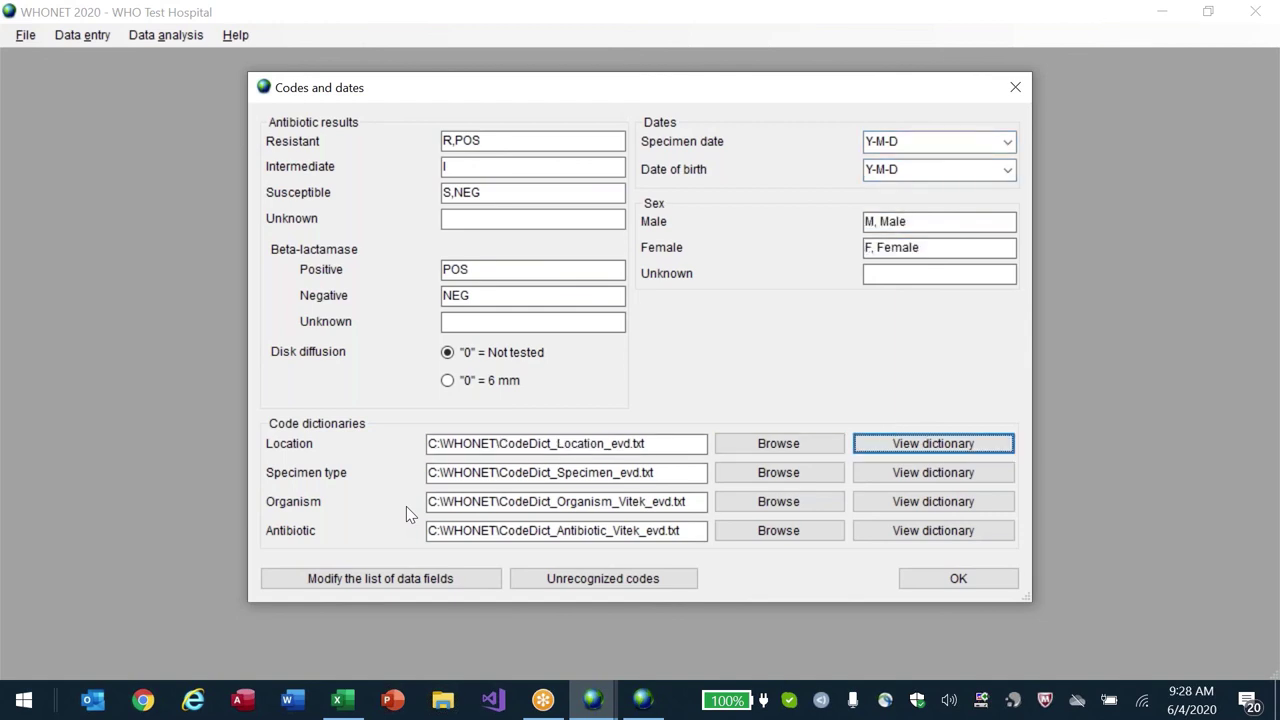
key("Return")
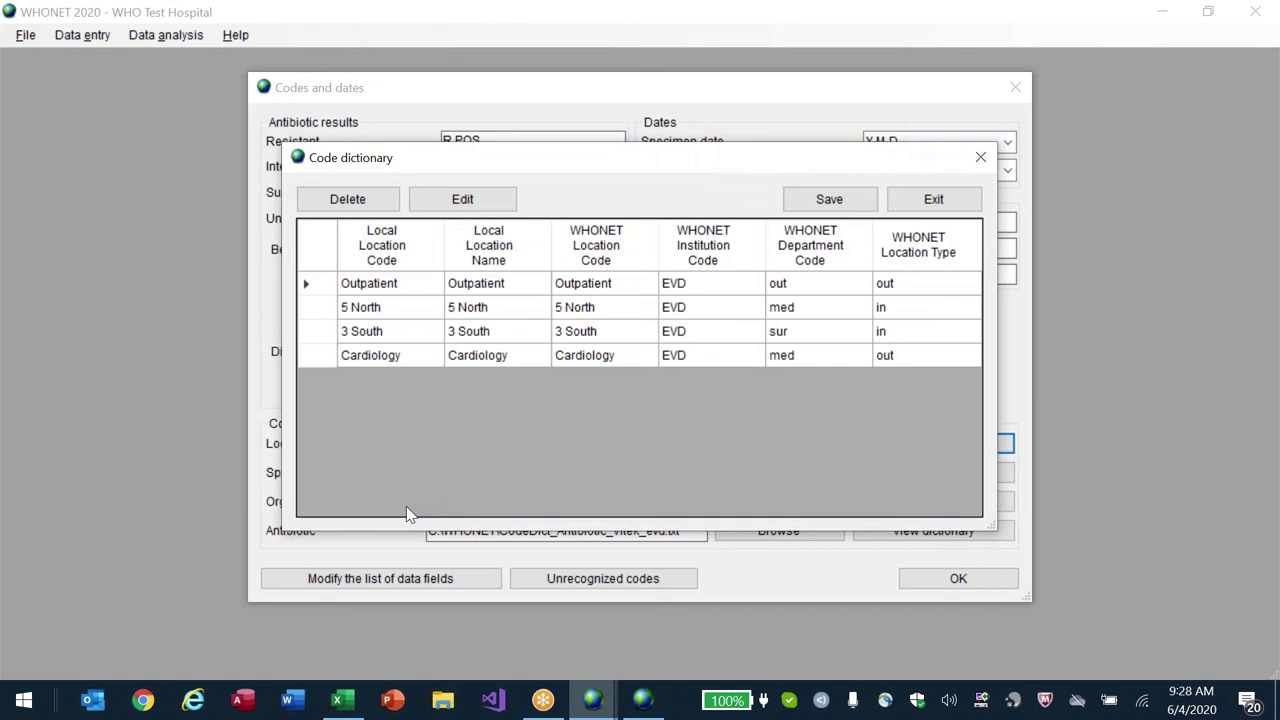
key("Escape")
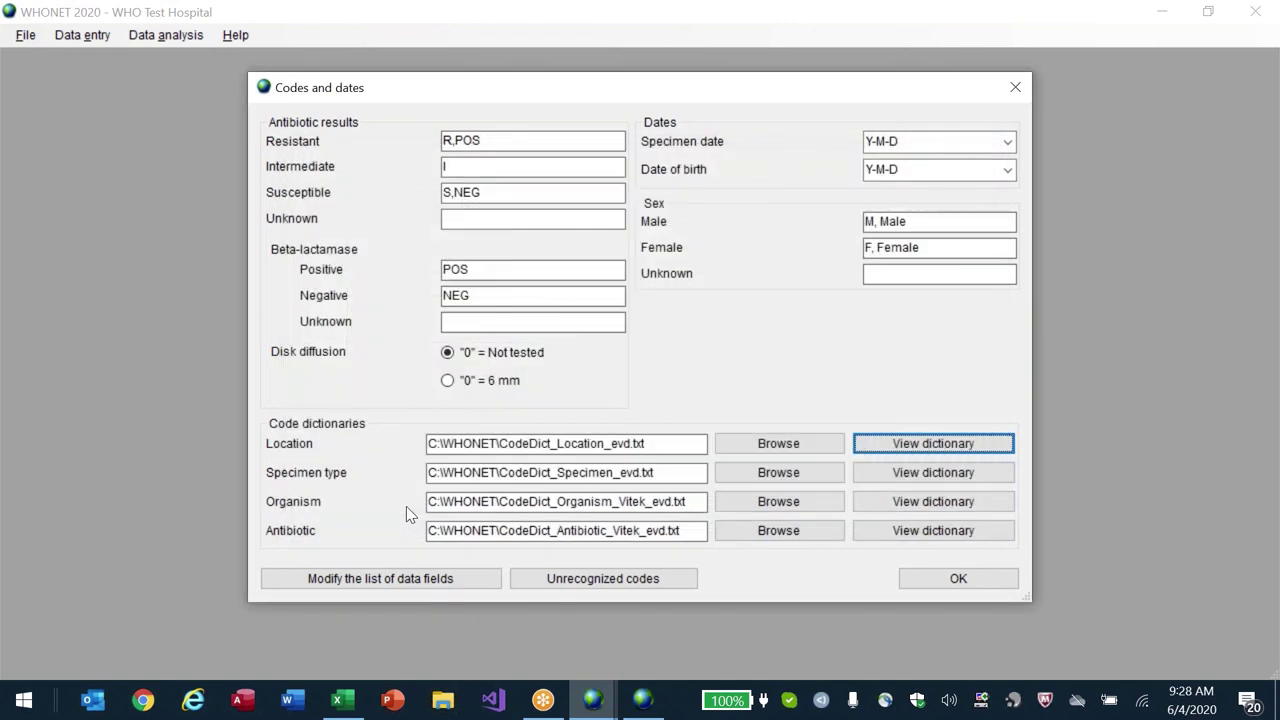
- View the specimen type code dictionary CodeDict_Specimen_evd.txt and close it
key("Tab")
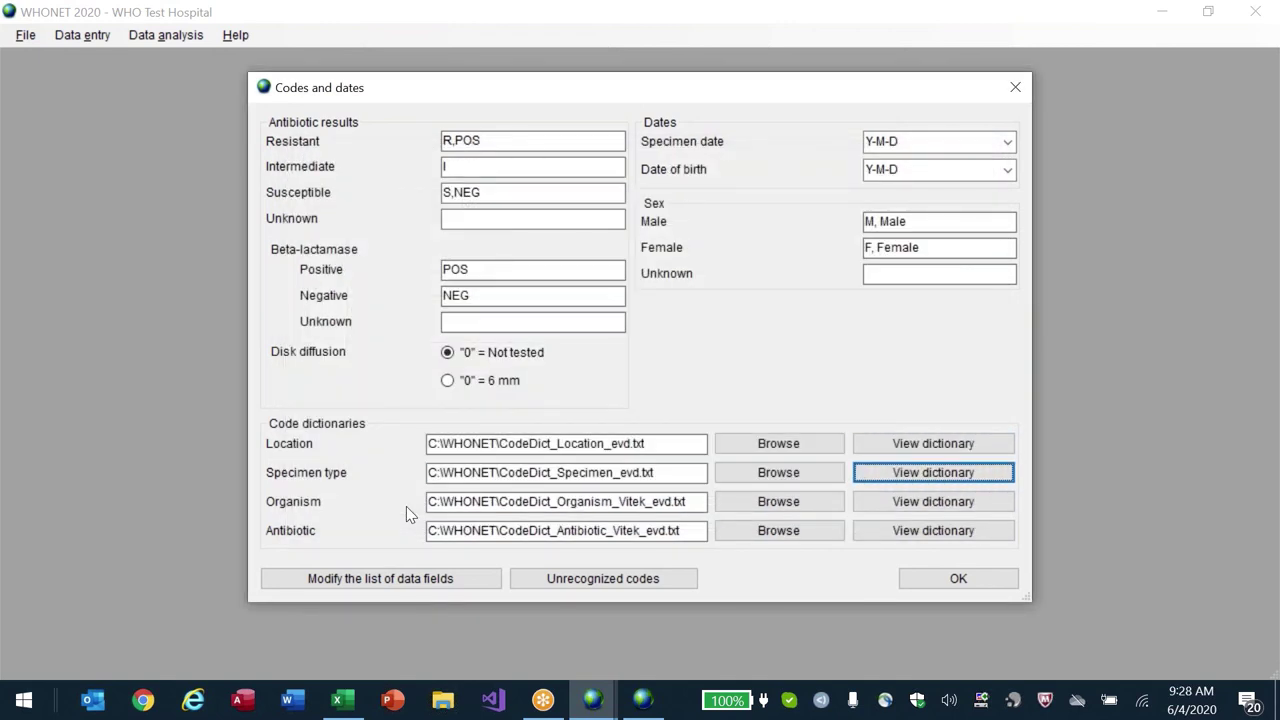
key("Return")
key("Escape")
- Open the antibiotic code dictionary and look through its WHONET and local codes, finding the IMIPENEM entry
key("Tab")
key("Tab")
key("Tab")
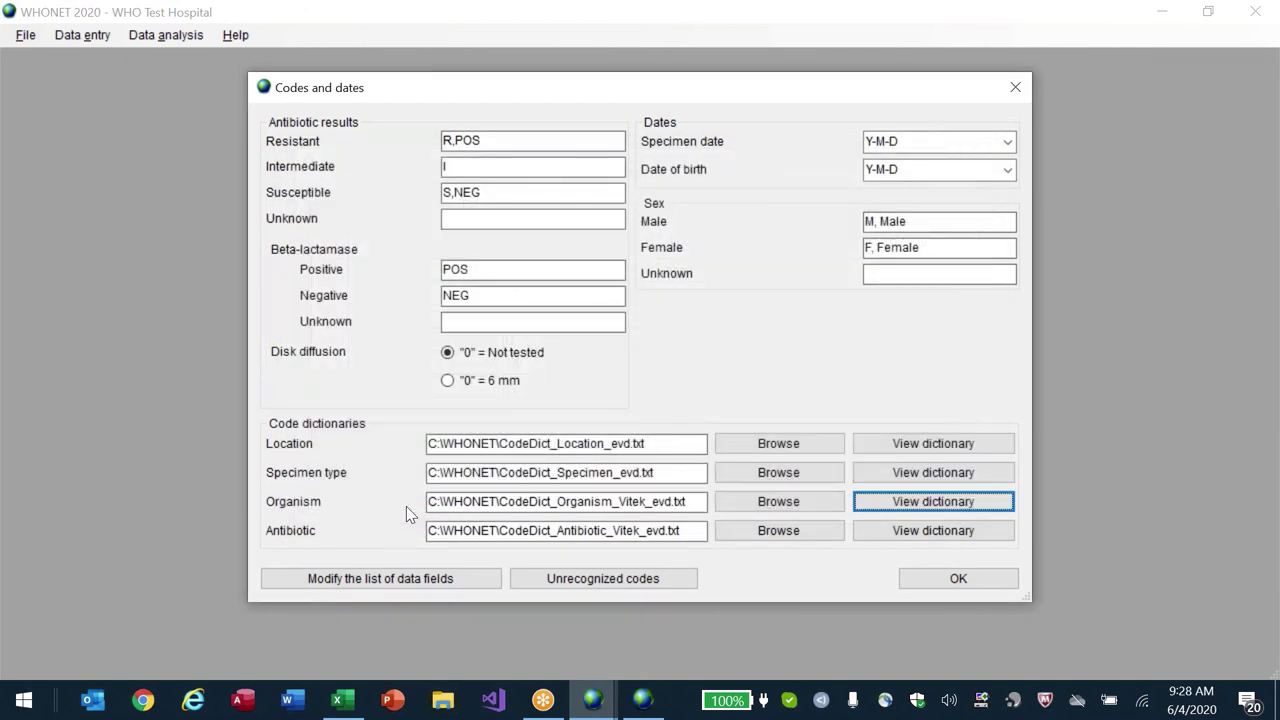
key("Tab")
key("Tab")
key("Tab")
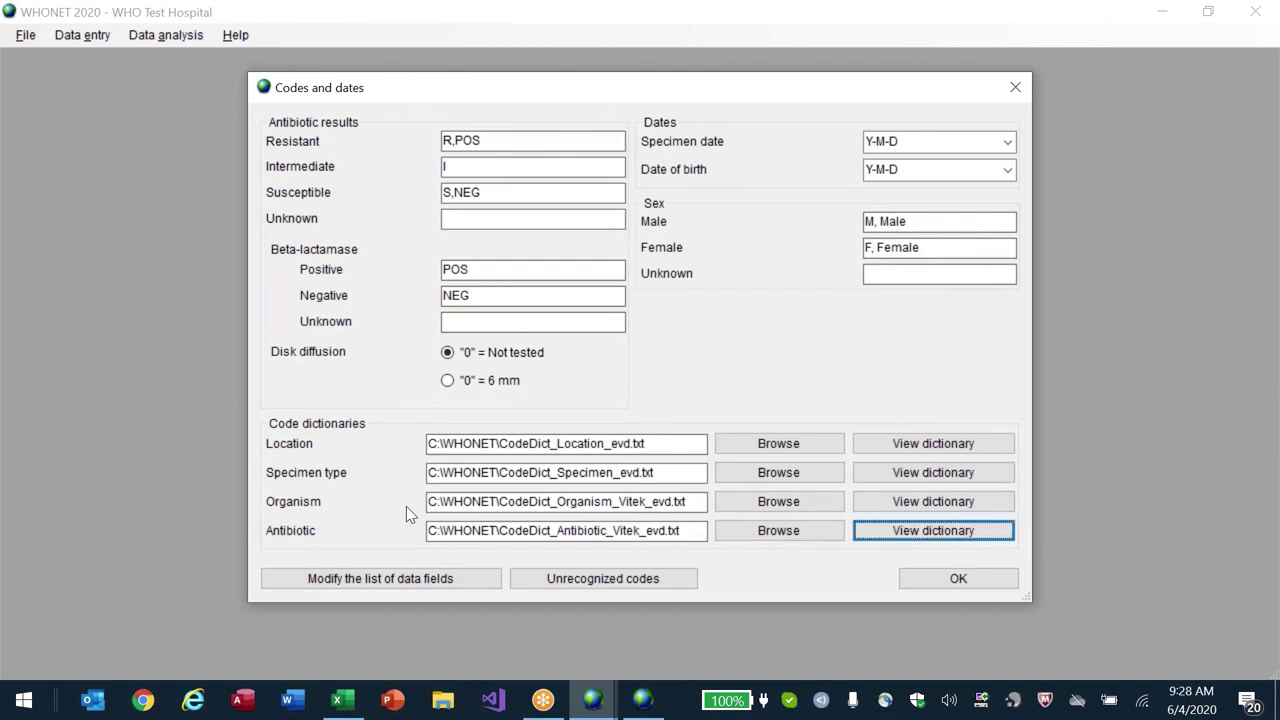
key("Return")
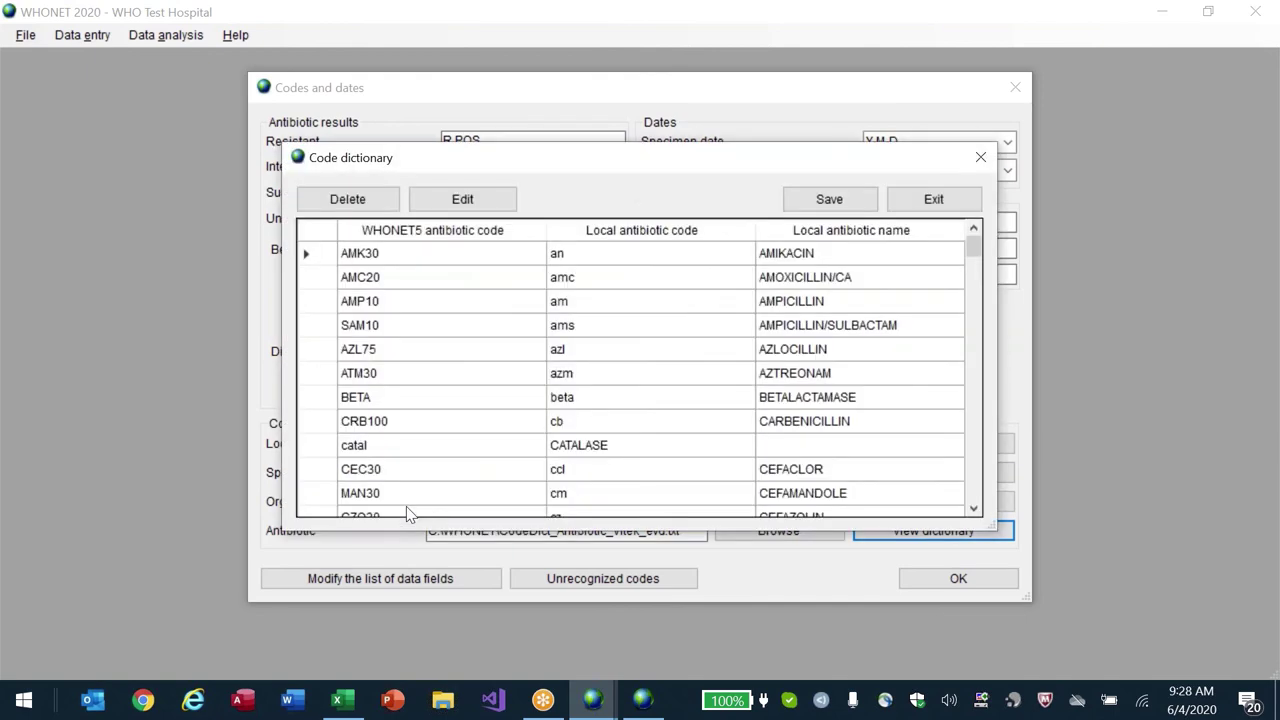
left_click(632, 430)
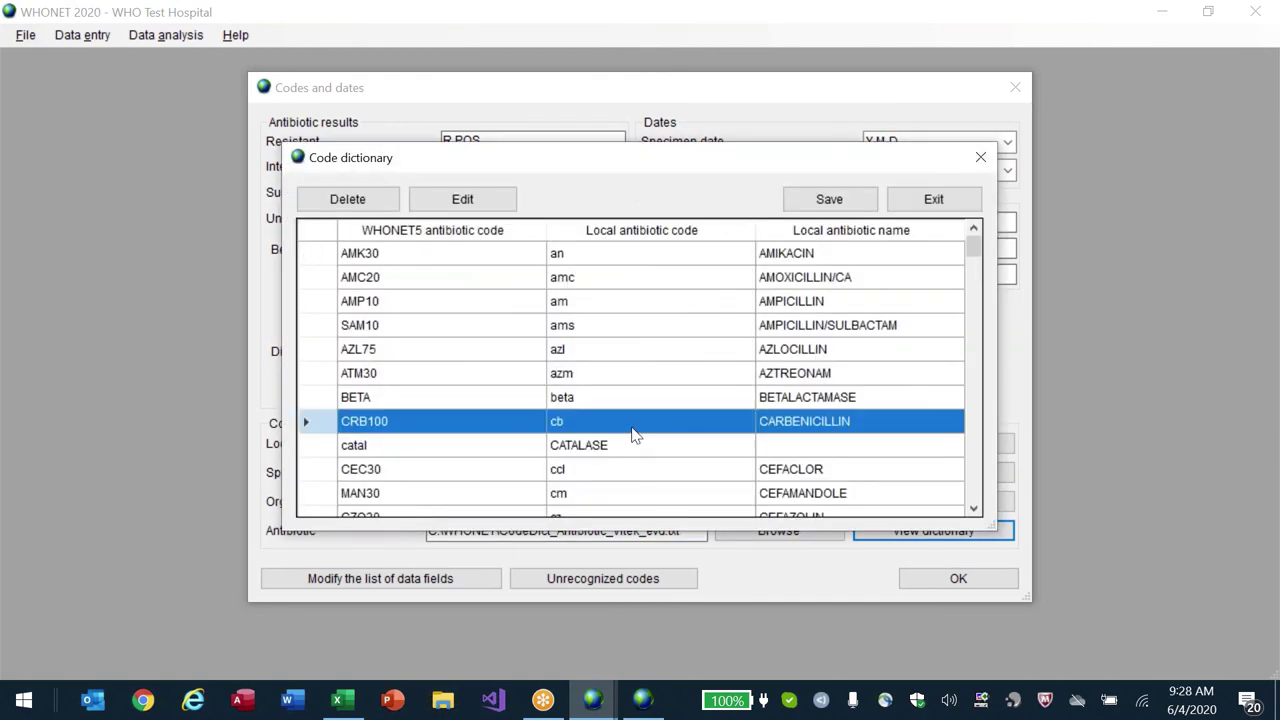
key("Down")
key("Down")
key("Down")
key("Down")
key("Down")
key("Down")
key("Down")
key("Down")
key("Down")
key("Down")
key("Down")
key("Down")
key("Down")
key("Down")
key("Down")
key("Down")
key("Down")
key("Down")
key("Down")
key("Down")
key("Up")
key("Up")
key("Up")
key("Up")
key("Up")
key("Up")
key("Up")
key("Up")
key("Up")
key("Up")
key("Up")
key("Up")
key("Up")
key("Up")
key("Up")
key("Up")
key("Up")
key("Up")
key("Up")
key("Up")
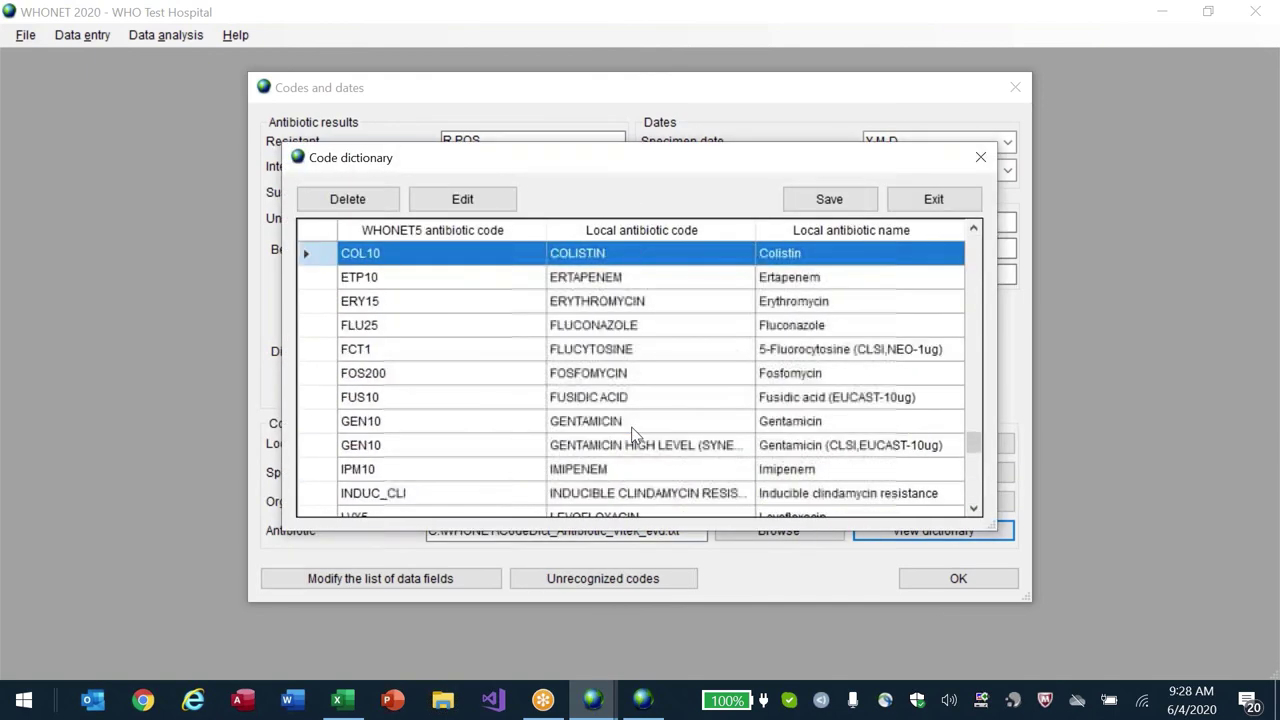
key("Up")
key("Up")
key("Up")
key("Up")
key("Up")
key("Up")
key("Up")
key("Up")
key("Up")
key("Up")
key("Up")
key("Up")
key("Up")
key("Up")
key("Up")
key("Up")
key("Up")
key("Up")
key("Up")
key("Up")
key("Up")
key("Up")
key("Up")
key("Up")
key("Up")
key("Up")
key("Up")
key("Up")
key("Up")
key("Up")
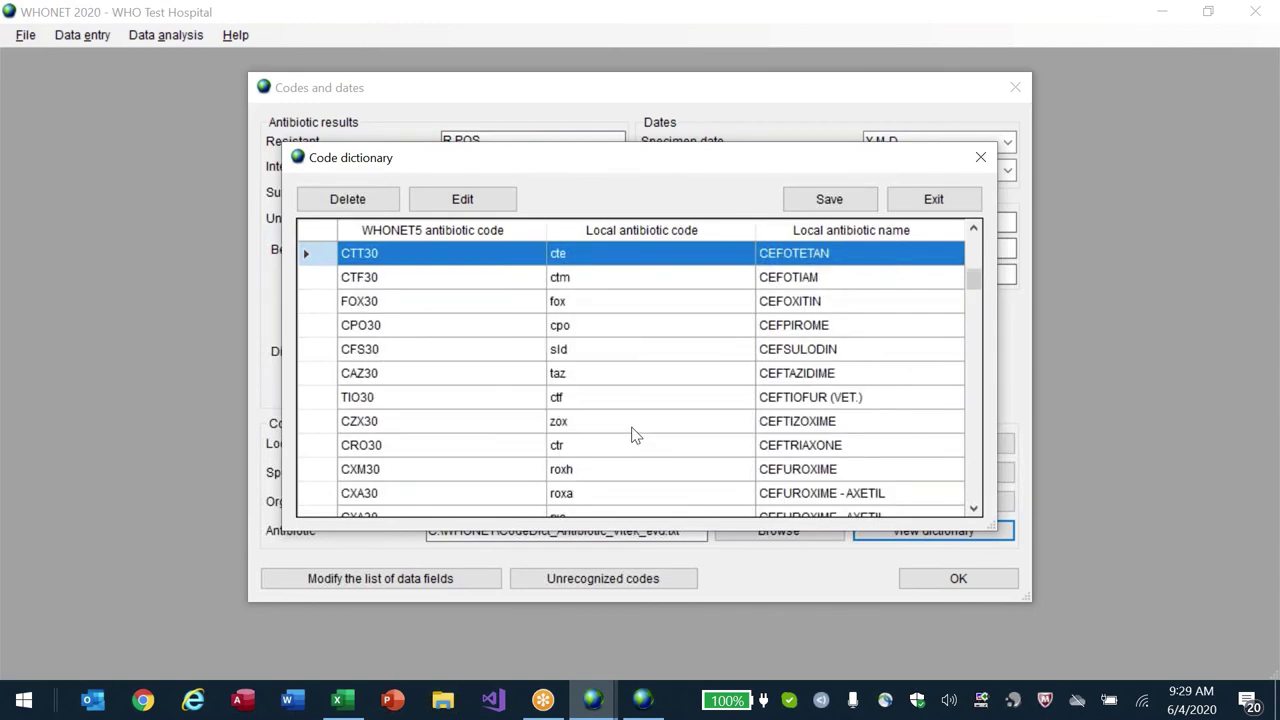
key("Down")
key("Down")
key("Down")
key("Down")
key("Down")
key("Down")
key("Down")
key("Down")
key("Down")
key("Down")
key("Down")
key("Down")
key("Down")
key("Down")
key("Down")
key("Down")
key("Down")
key("Down")
key("Down")
key("Down")
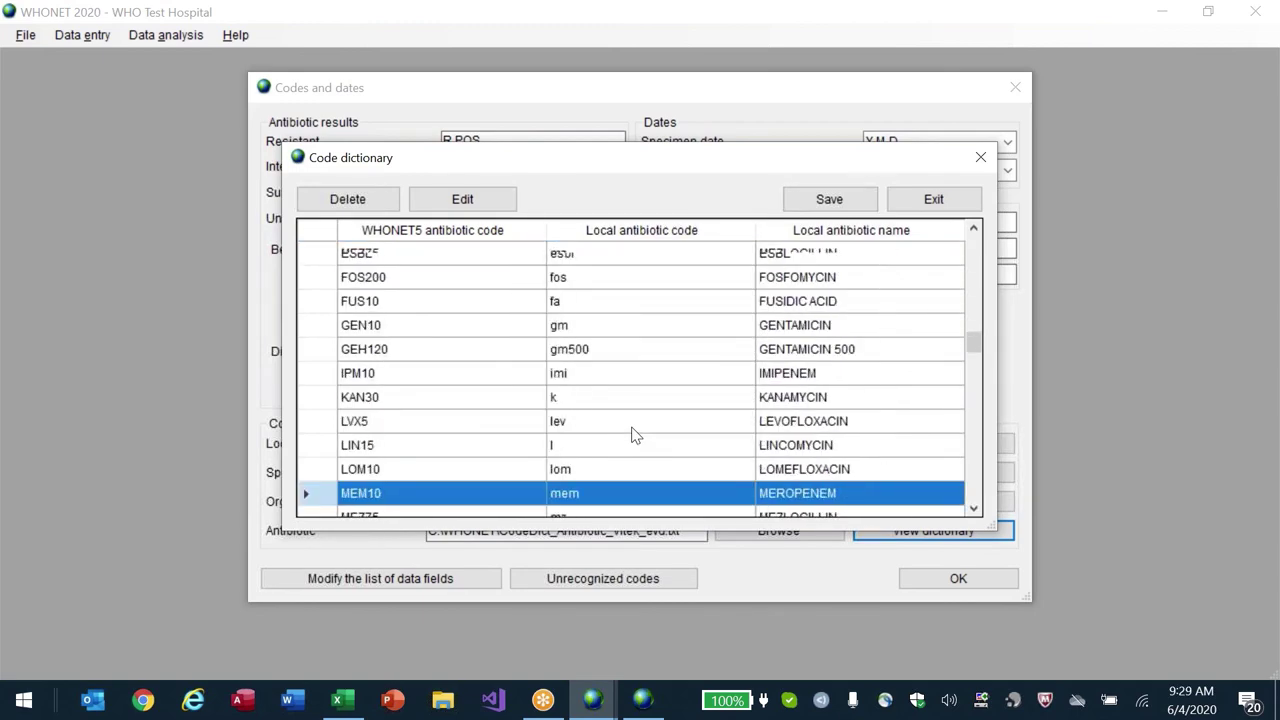
key("Up")
key("Up")
key("Up")
key("Up")
key("Up")
key("Up")
key("Up")
key("Up")
key("Up")
key("Up")
key("Up")
key("Up")
key("Up")
key("Up")
key("Up")
key("Up")
key("Up")
key("Up")
key("Up")
key("Up")
key("Up")
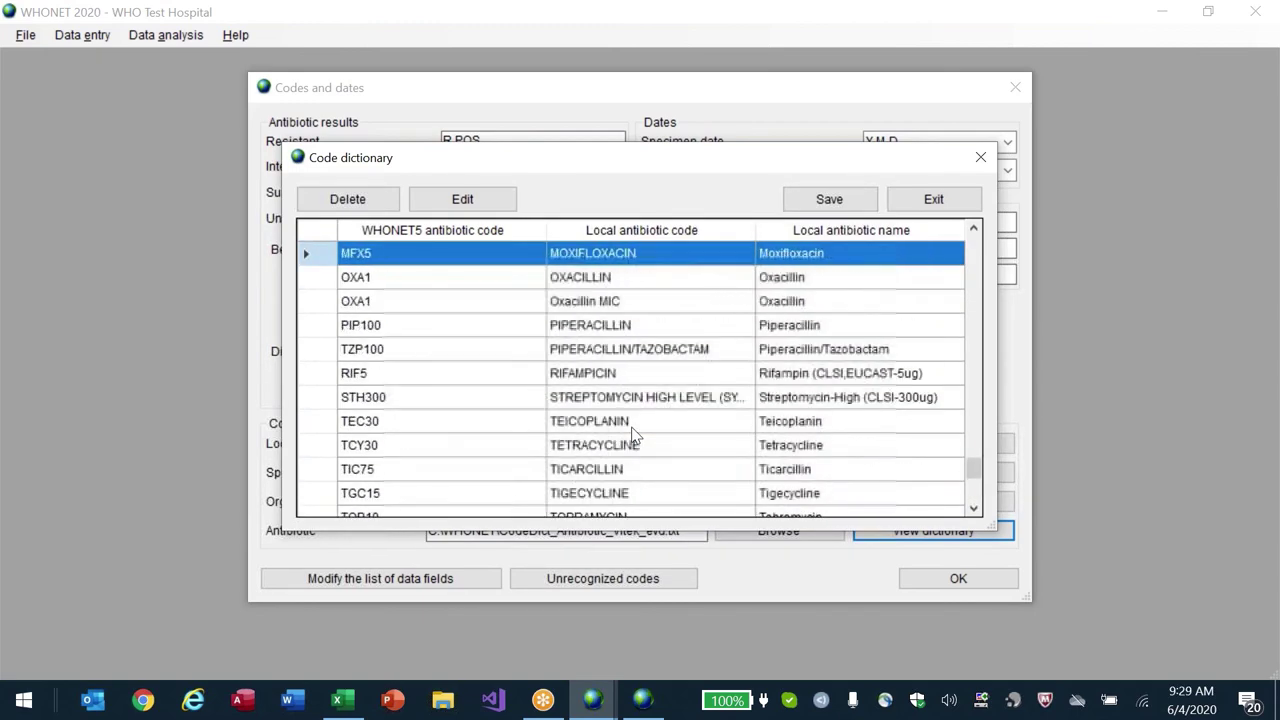
key("Up")
key("Down")
key("Down")
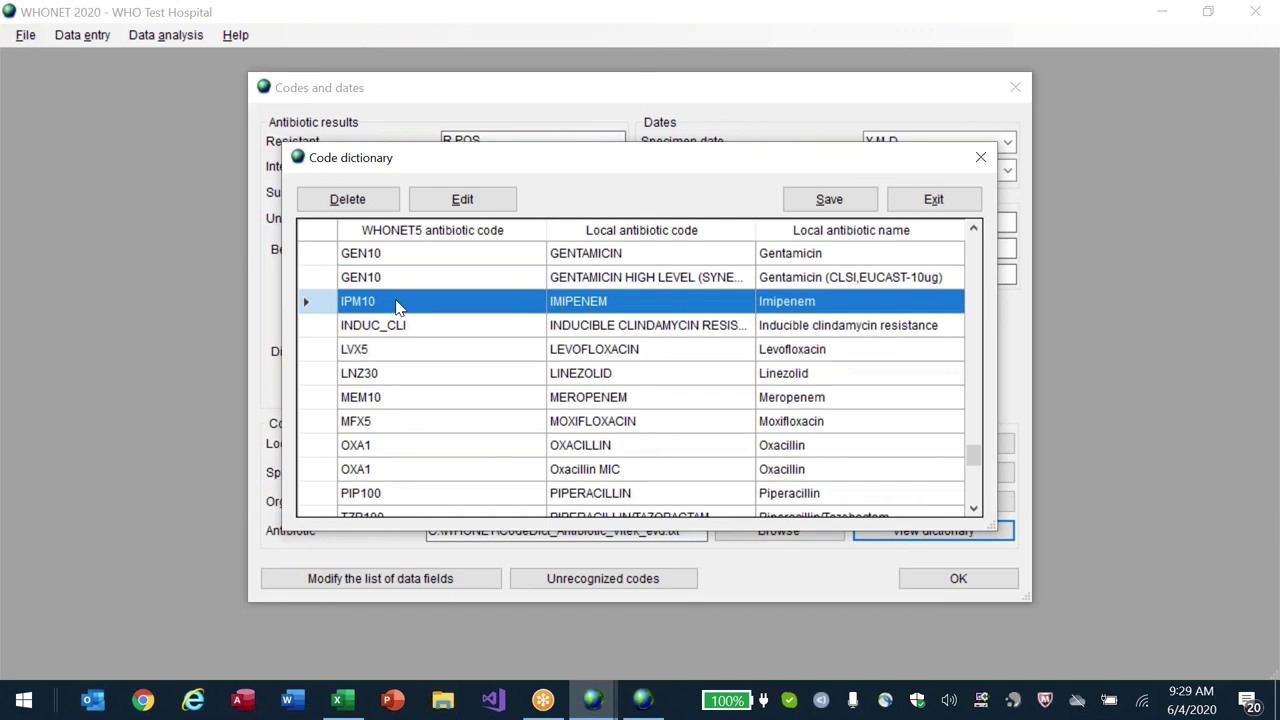
- Close the antibiotic dictionary, open the organism code dictionary and look through its first entries down to the Streptococcus codes
key("Escape")
key("shift+Tab")
key("shift+Tab")
key("space")
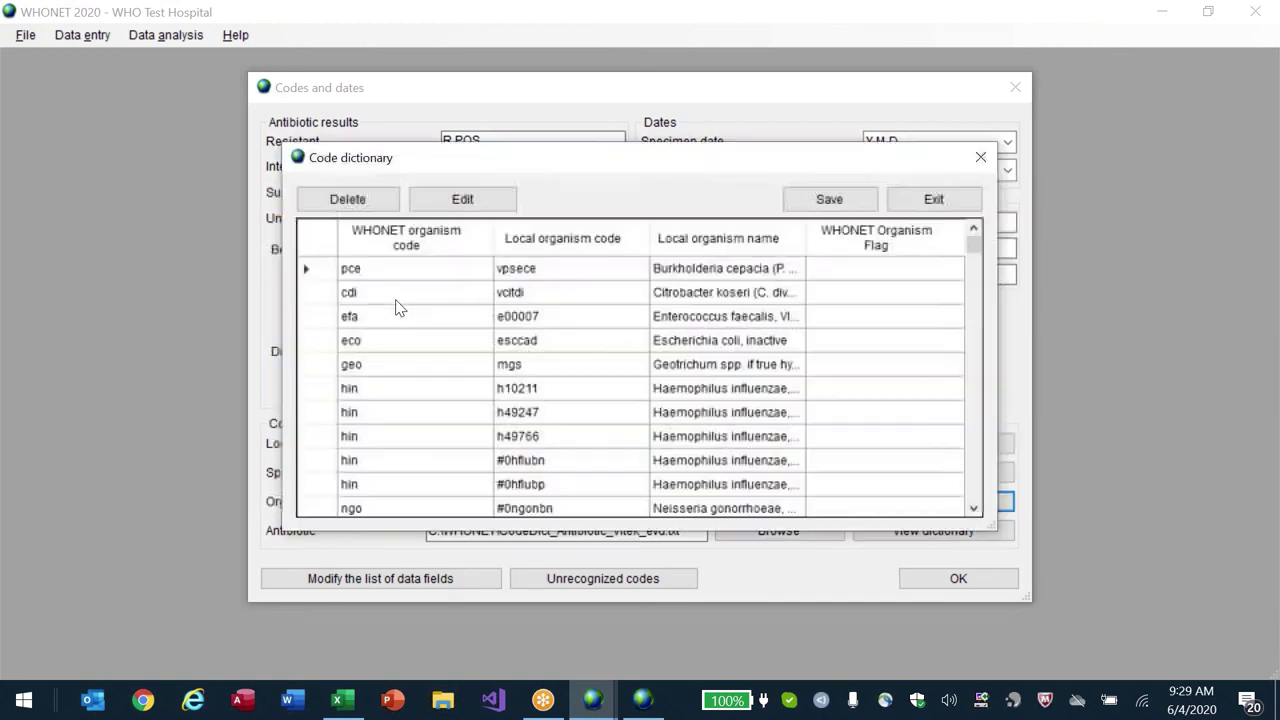
left_click(575, 302)
key("Down")
key("Down")
key("Down")
key("Down")
key("Down")
key("Down")
key("Down")
key("Down")
key("Down")
key("Down")
key("Down")
key("Down")
key("Down")
key("Down")
key("Down")
key("Down")
key("Down")
key("Down")
key("Down")
key("Down")
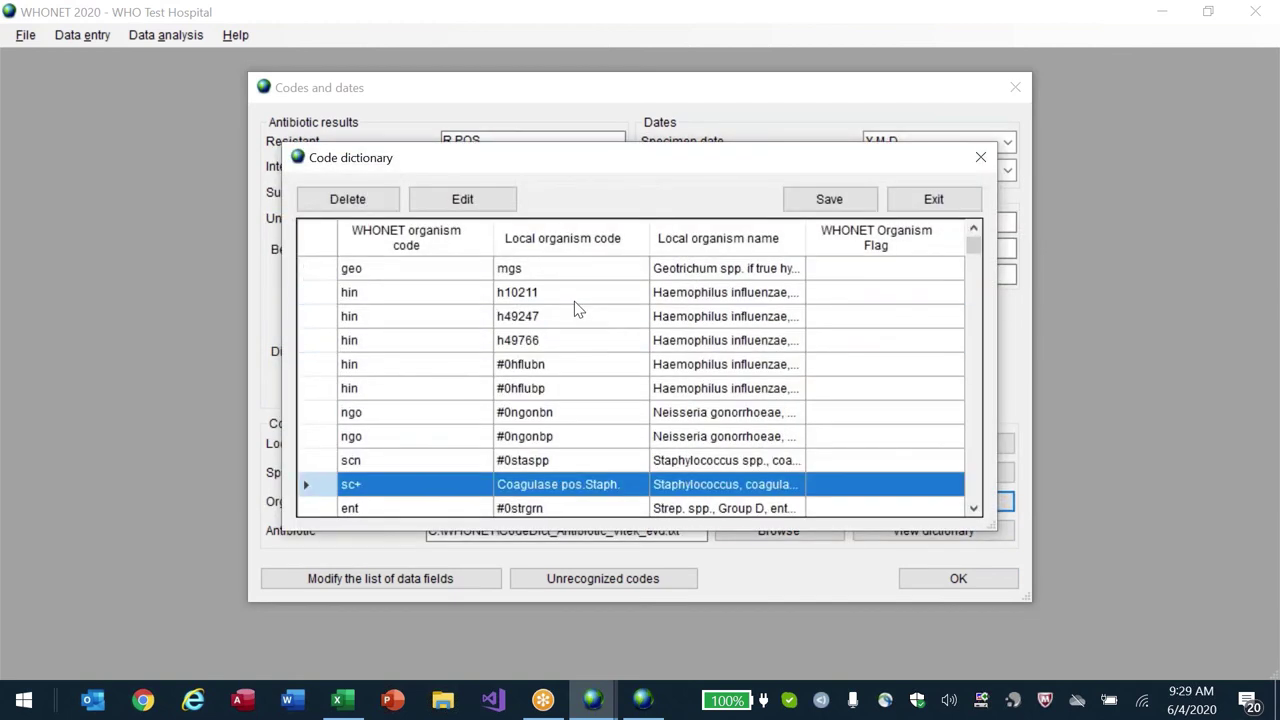
key("Up")
key("Up")
key("Up")
key("Up")
key("Up")
key("Up")
key("Up")
key("Up")
key("Down")
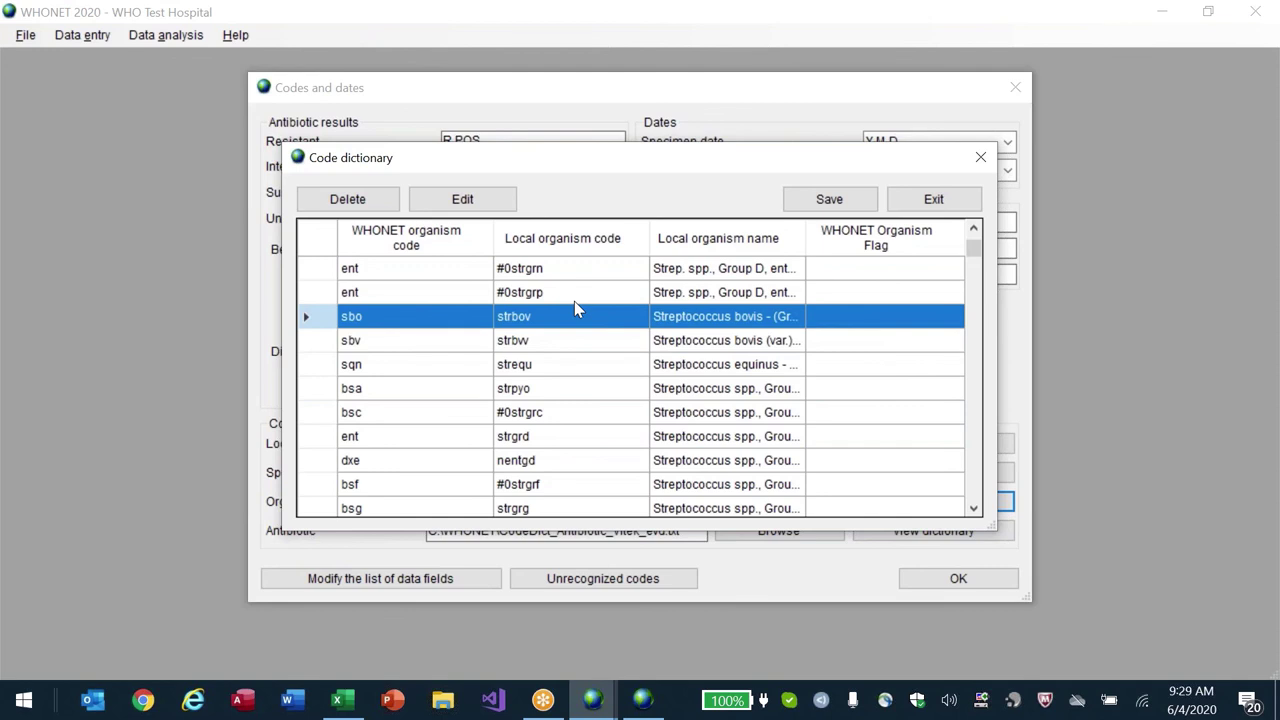
key("Down")
key("Up")
left_click(423, 297)
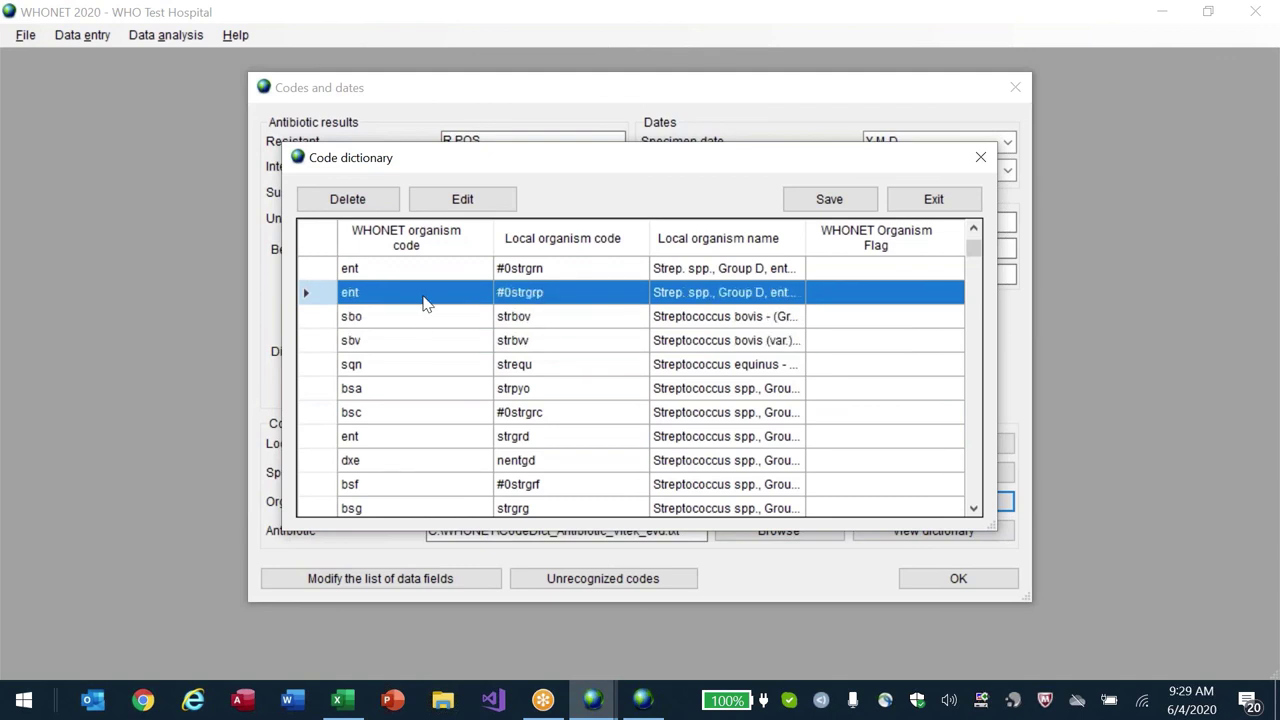
- Look through the rest of the organism dictionary and find the two local codes mapped to sep, Staphylococcus epidermidis
left_click(420, 318)
key("Down")
key("Down")
key("Down")
key("Down")
key("Down")
key("Down")
key("Down")
key("Down")
key("Down")
key("Down")
key("Down")
key("Down")
key("Down")
key("Down")
key("Down")
key("Down")
key("Down")
key("Down")
key("Down")
key("Down")
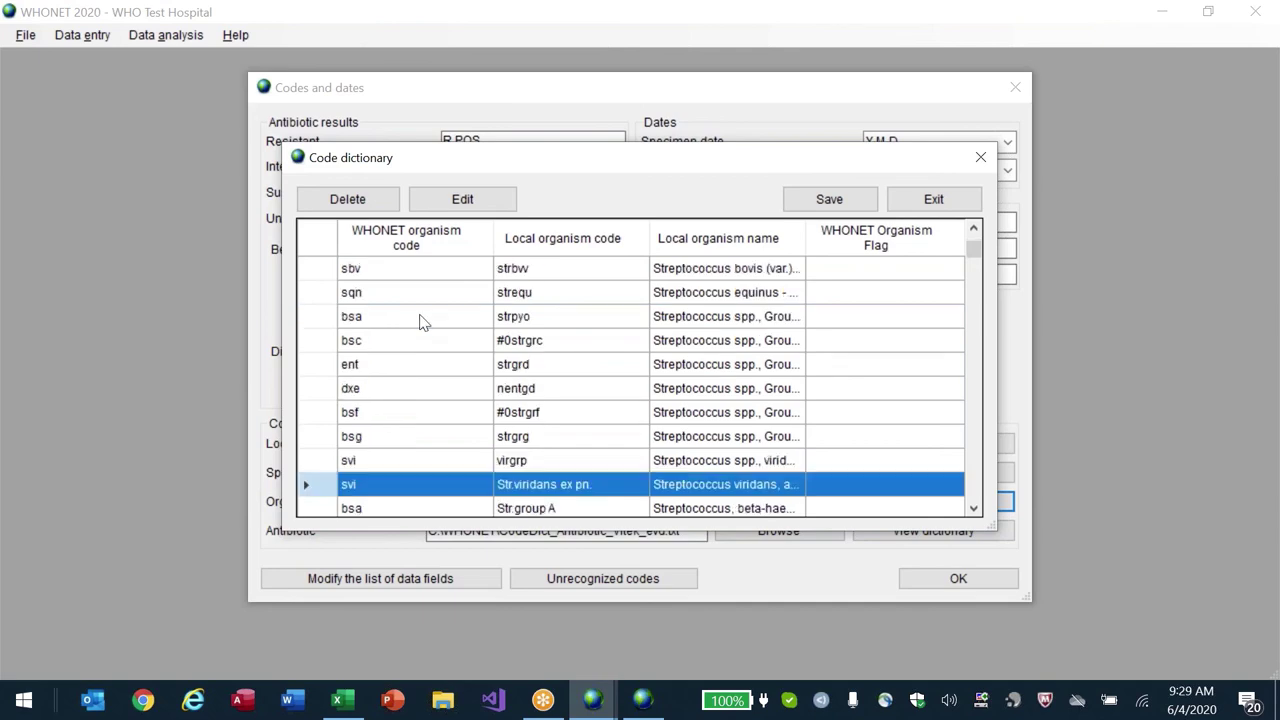
key("Down")
key("Down")
key("Down")
key("Down")
key("Down")
key("Down")
key("Down")
key("Down")
key("Down")
key("Down")
key("Down")
key("Down")
key("Down")
key("Down")
key("Down")
key("Down")
key("Down")
key("Down")
key("Down")
key("Down")
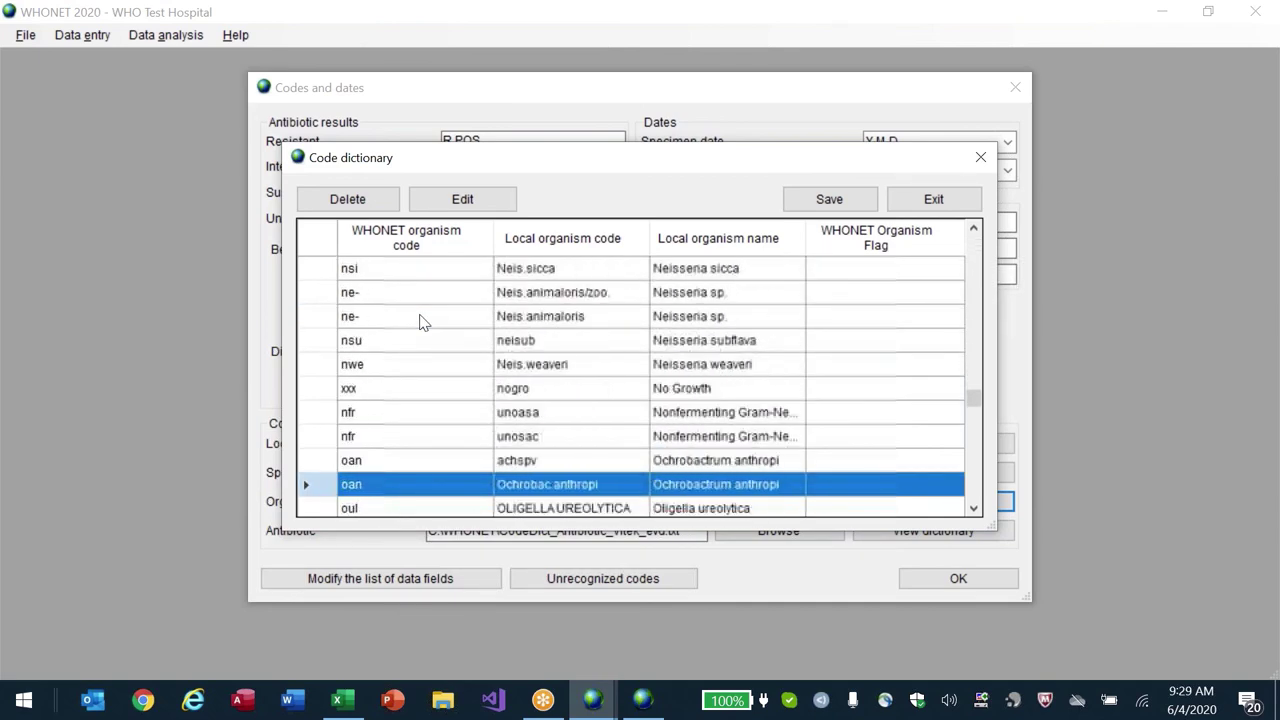
key("Up")
key("Up")
key("Up")
key("Up")
key("Up")
key("Up")
key("Up")
key("Up")
key("Up")
key("Up")
key("Up")
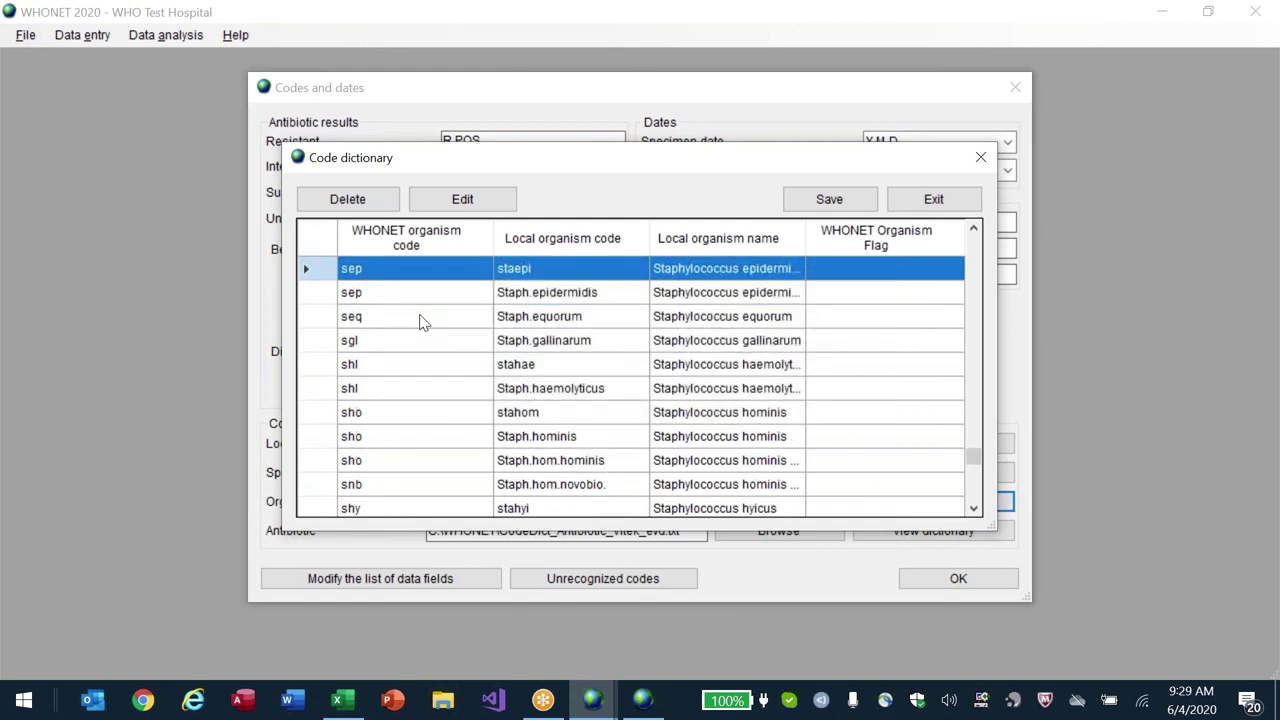
key("Up")
key("Down")
key("Down")
key("Down")
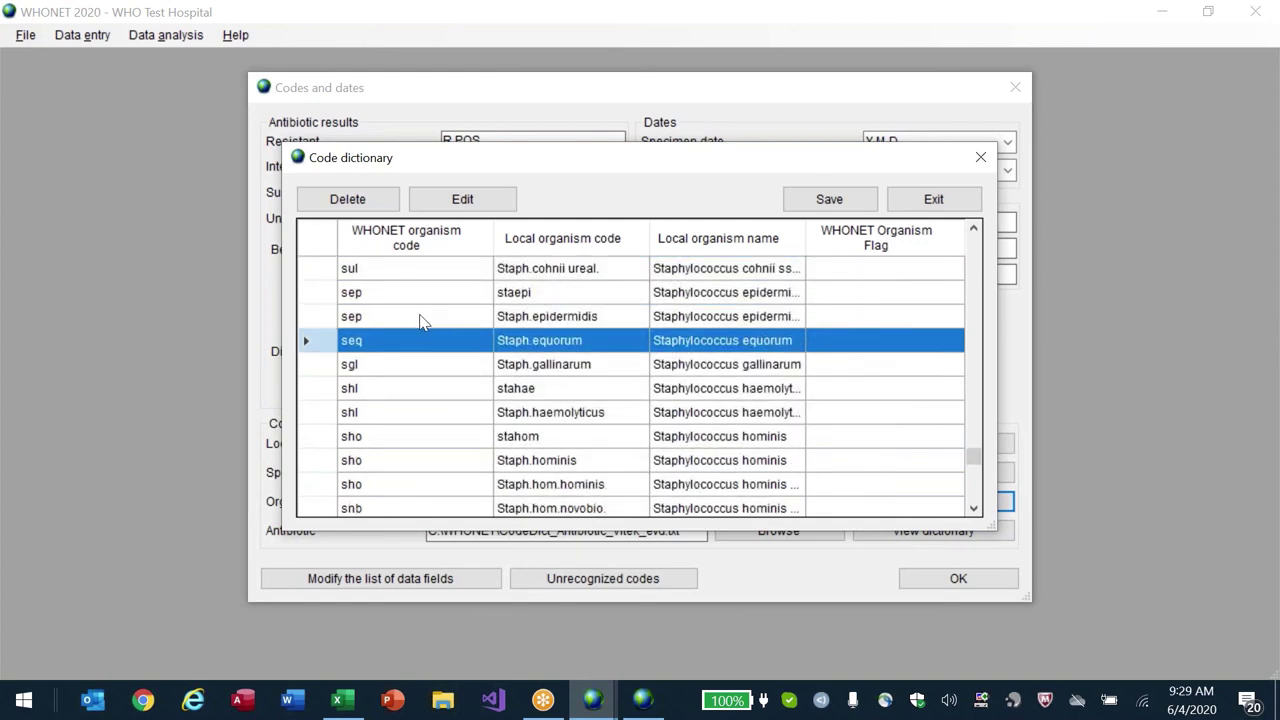
key("Up")
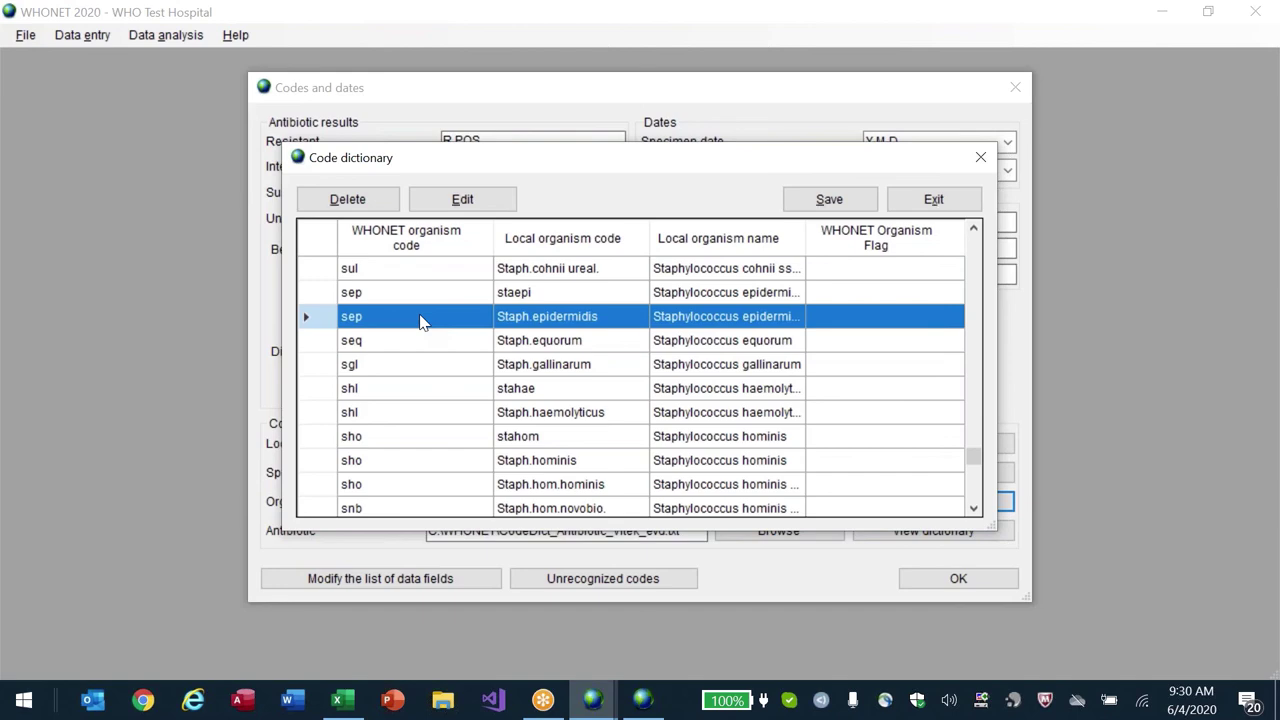
- Close the organism dictionary and leave the EPHI Vitek Demo configuration, returning to the main BacLink window
key("Escape")
key("Escape")
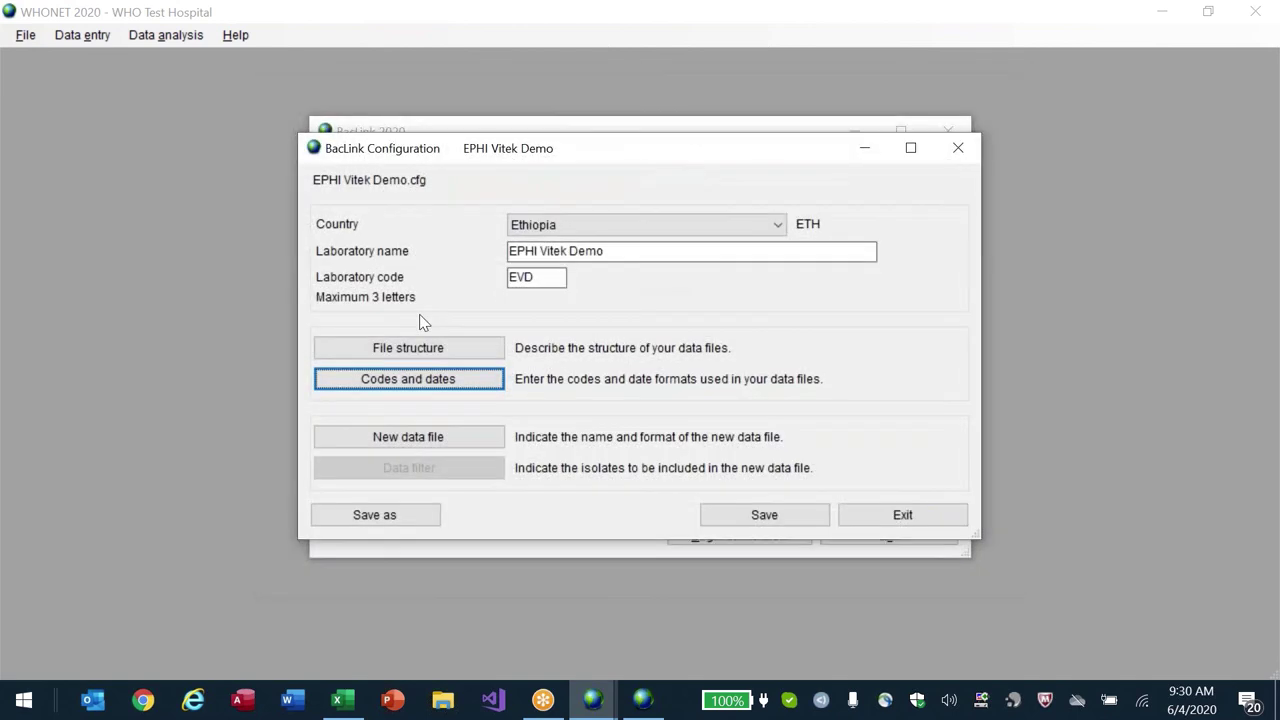
key("Escape")
key("Return")
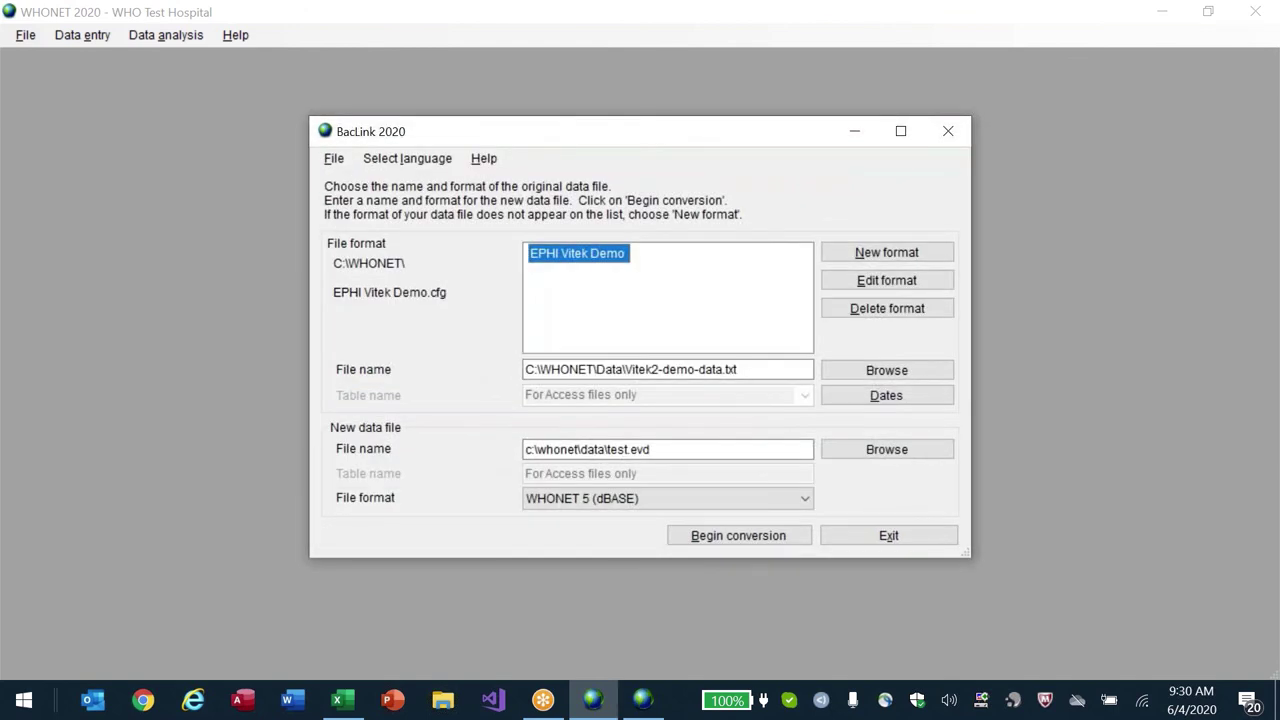
- Switch to Outlook, search the Sent folder for the contact's first name and open the latest "Quick question - WHO EMRO/Egypt" message
key("alt+Tab")
key("Tab")
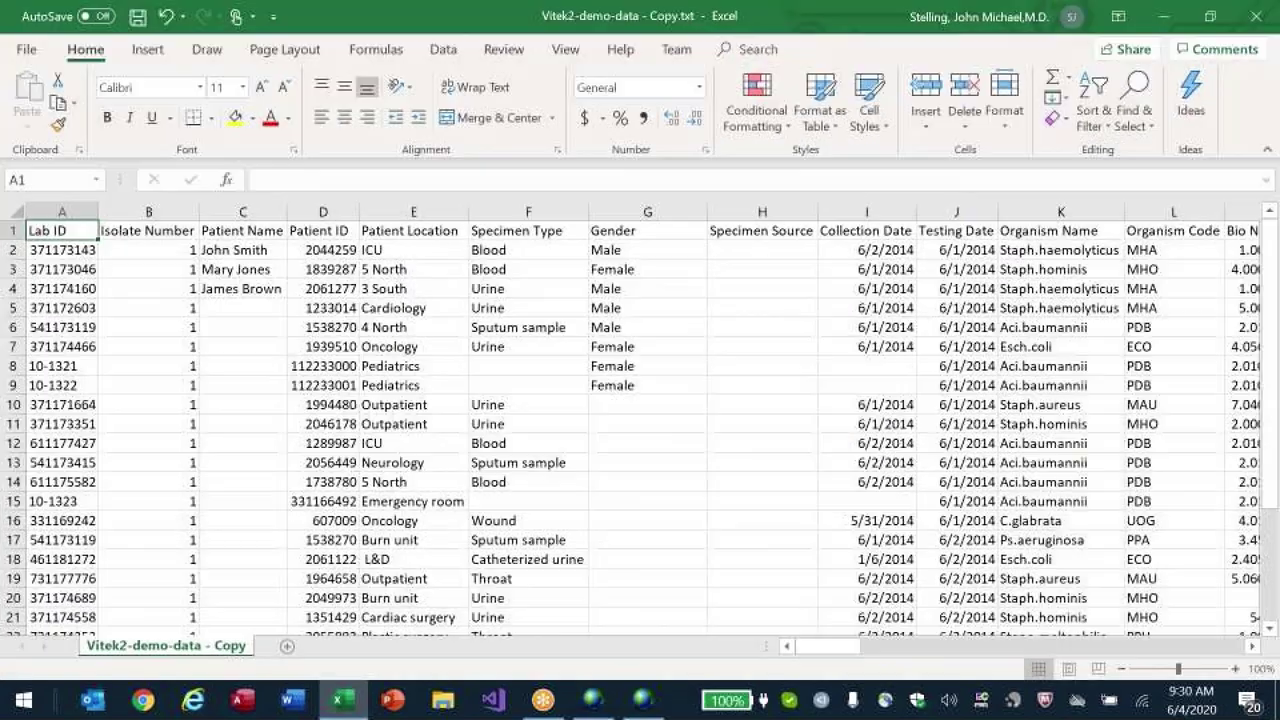
key("super+1")
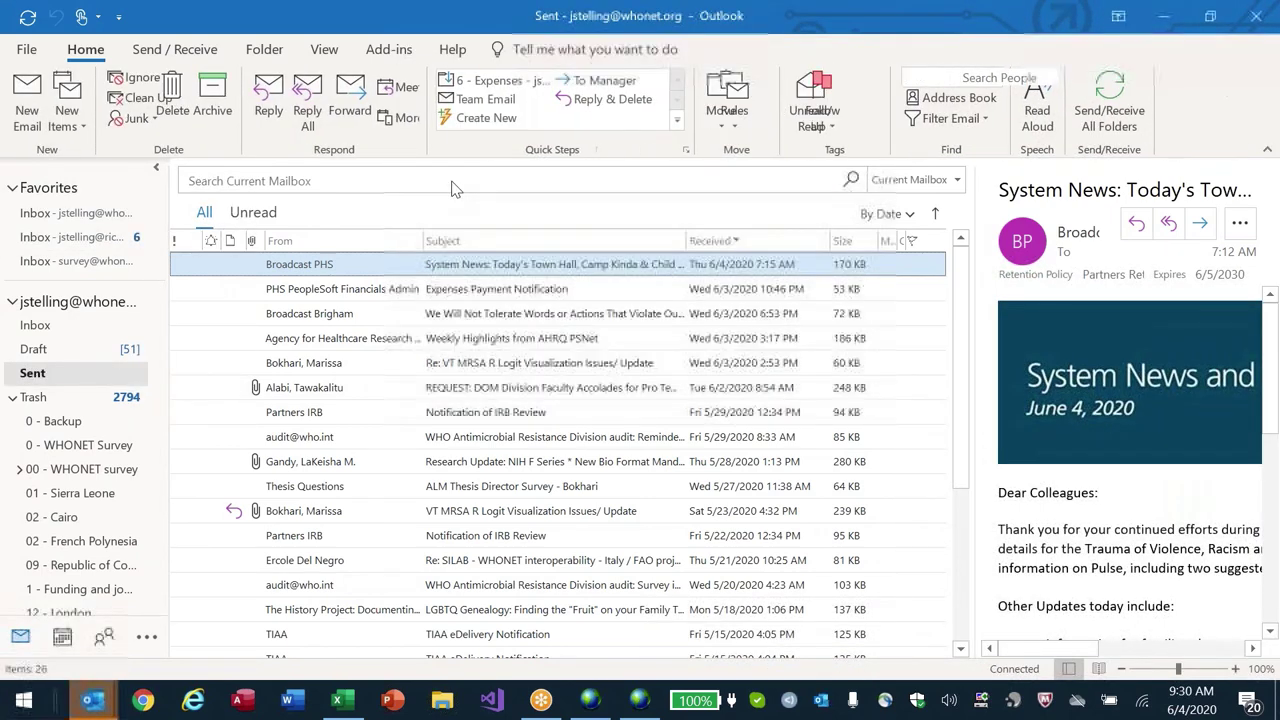
left_click(650, 181)
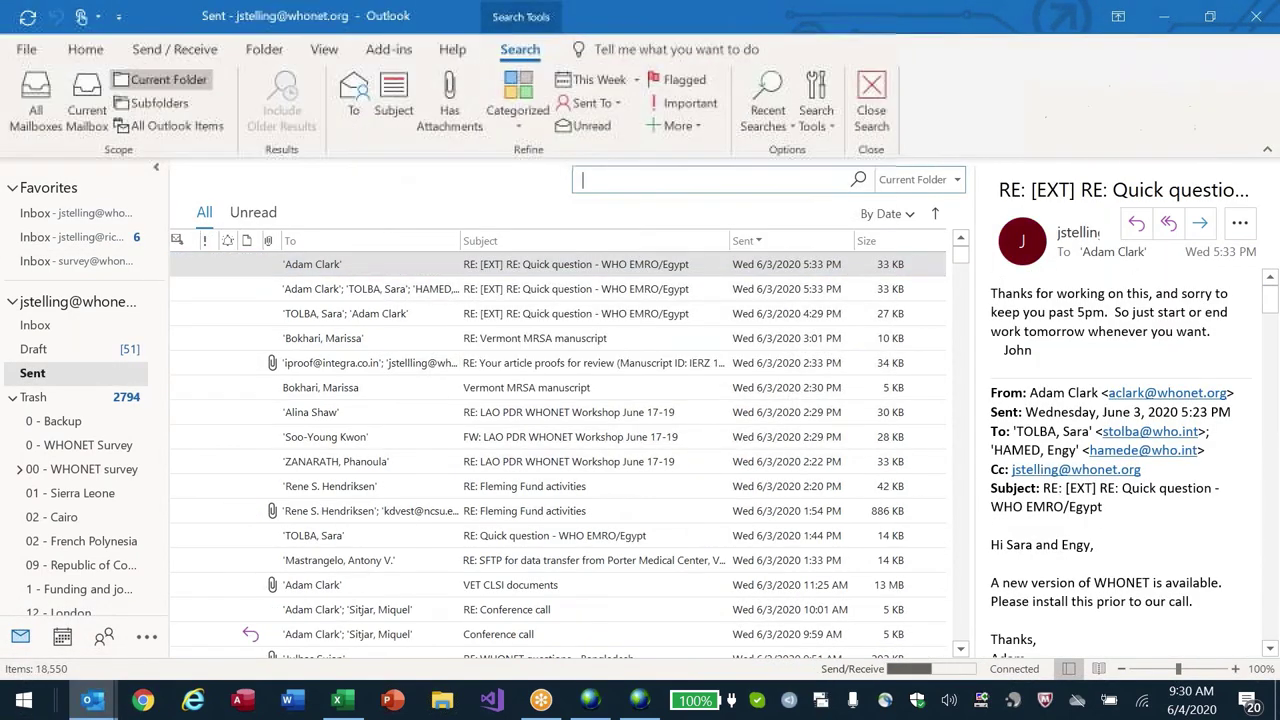
type("engy")
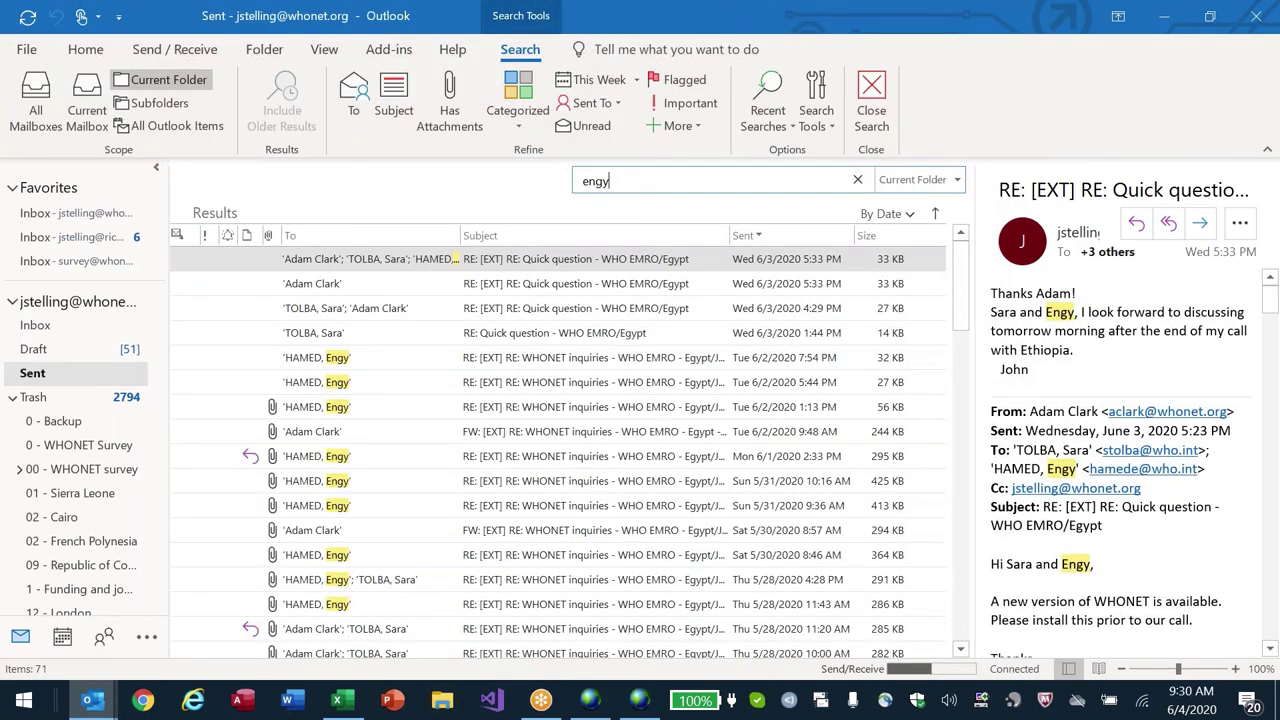
double_click(320, 259)
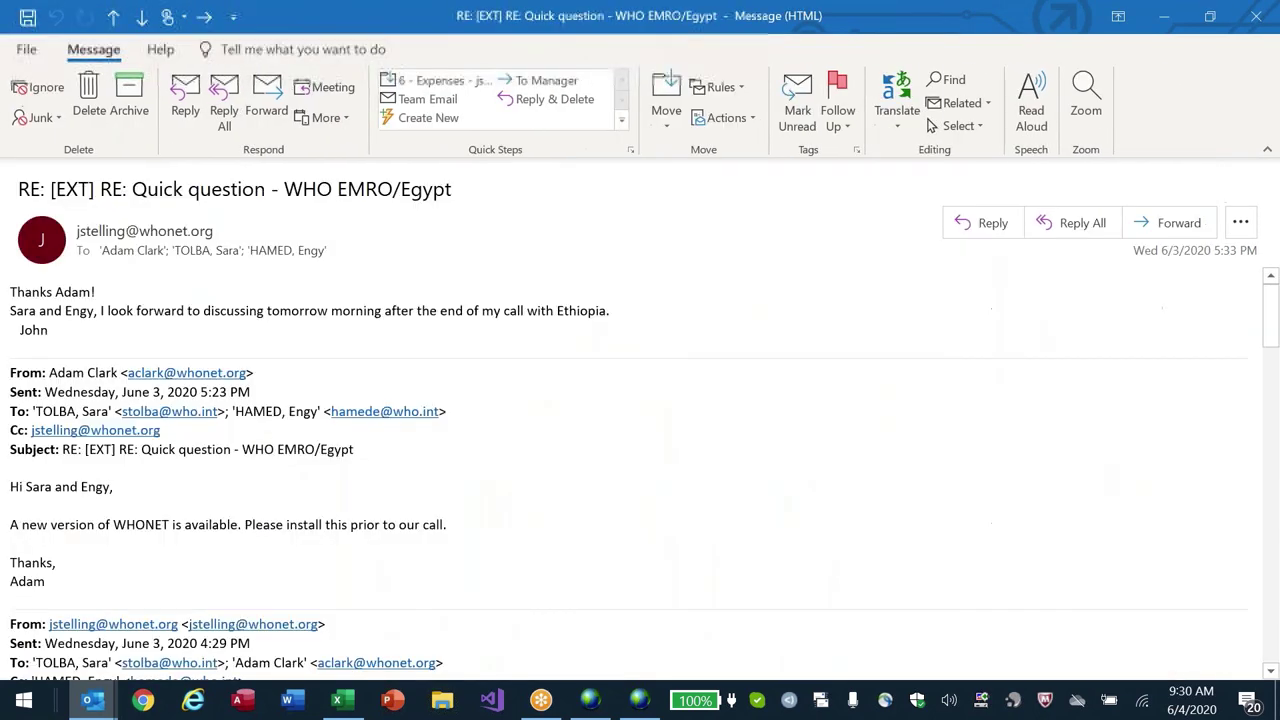
- Write a reply to all: "Hi all, I am finishing my workshop with Ethiopia. I will join you in a few minutes."
left_click(224, 100)
type("Hi all,")
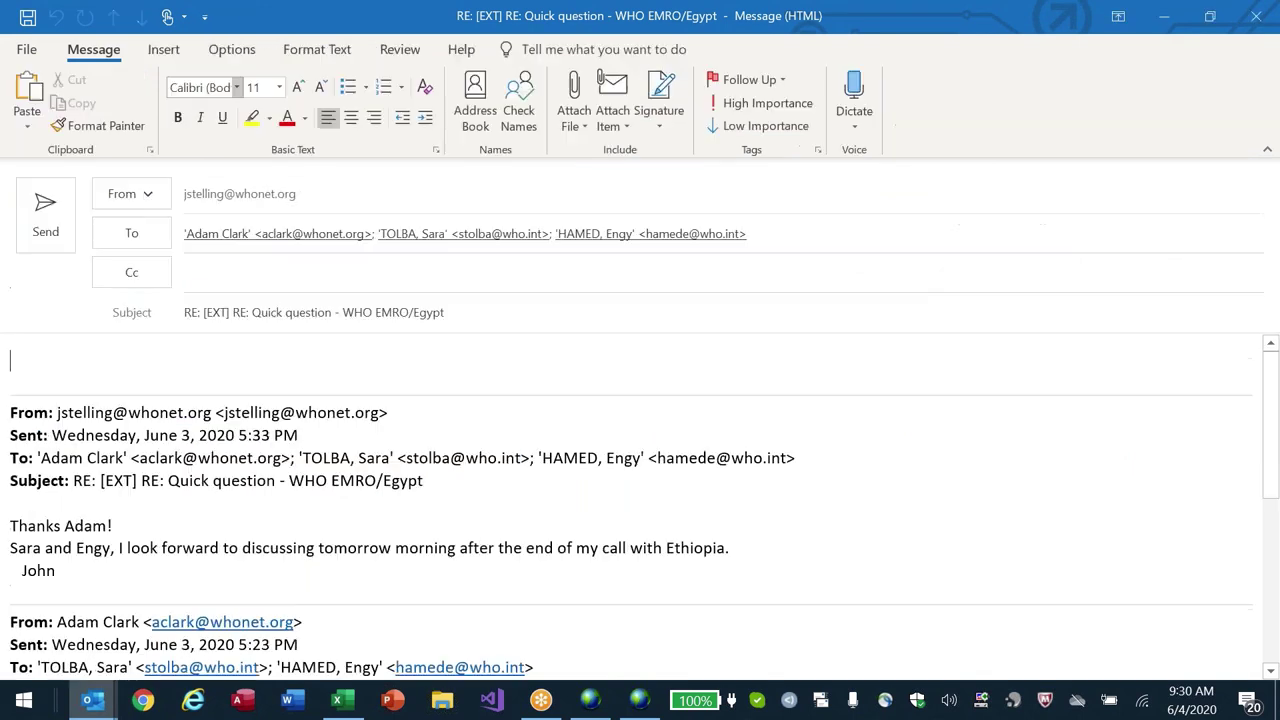
key("Return")
type("I am finishing")
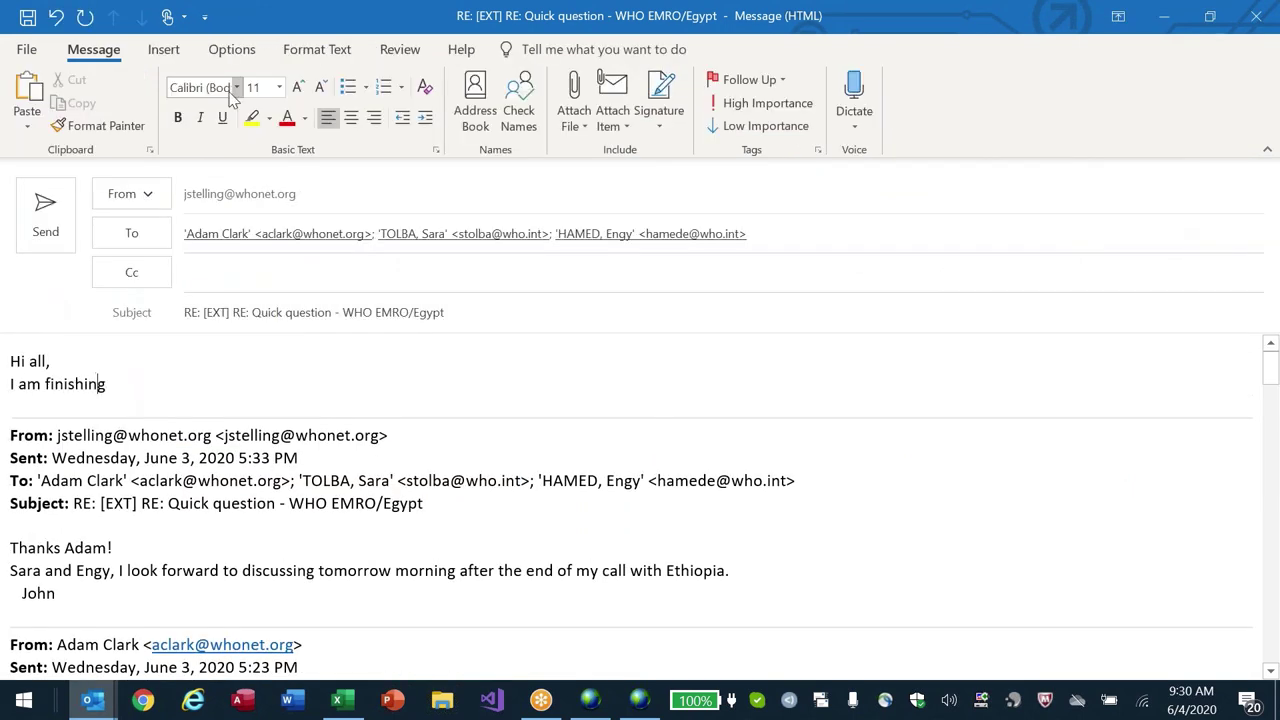
type(" my workshop with Ethiop")
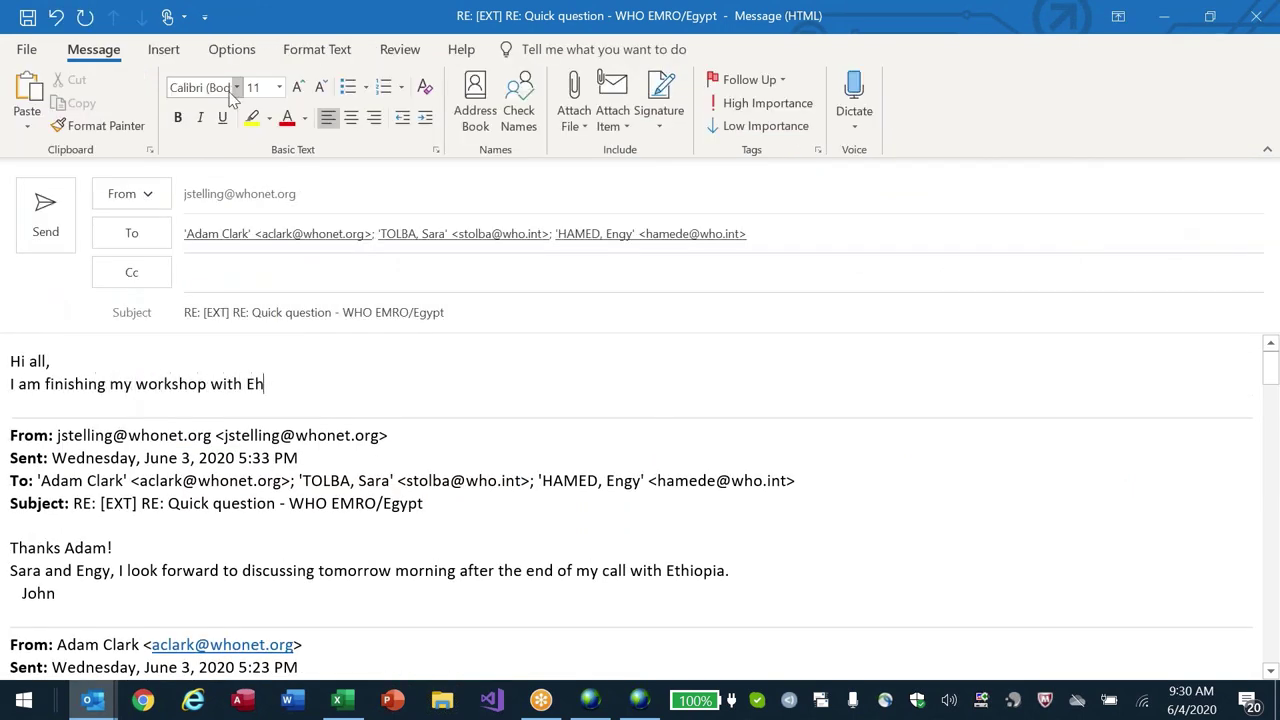
key("BackSpace")
key("BackSpace")
key("BackSpace")
type("thiopia.  I wil joi")
key("BackSpace")
key("BackSpace")
key("BackSpace")
key("BackSpace")
type("l join you in a few minutes.")
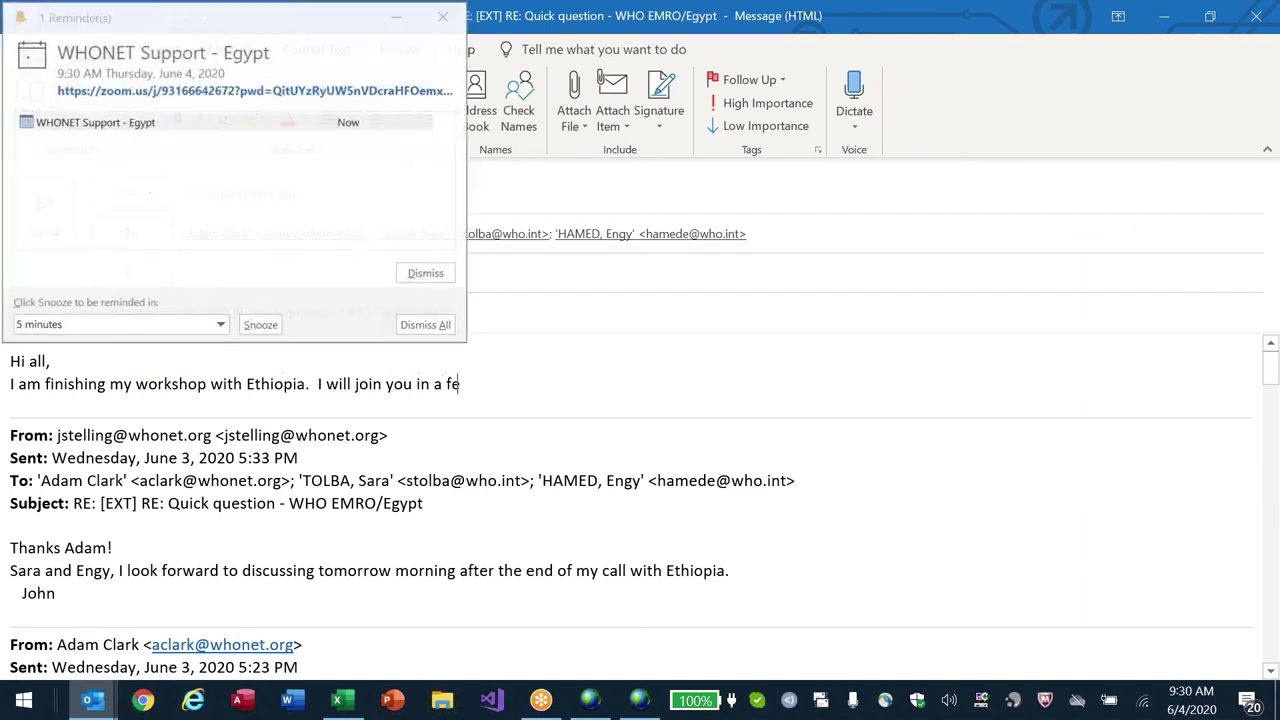
- Sign the reply with the sender's first name and send it
key("Return")
type("John")
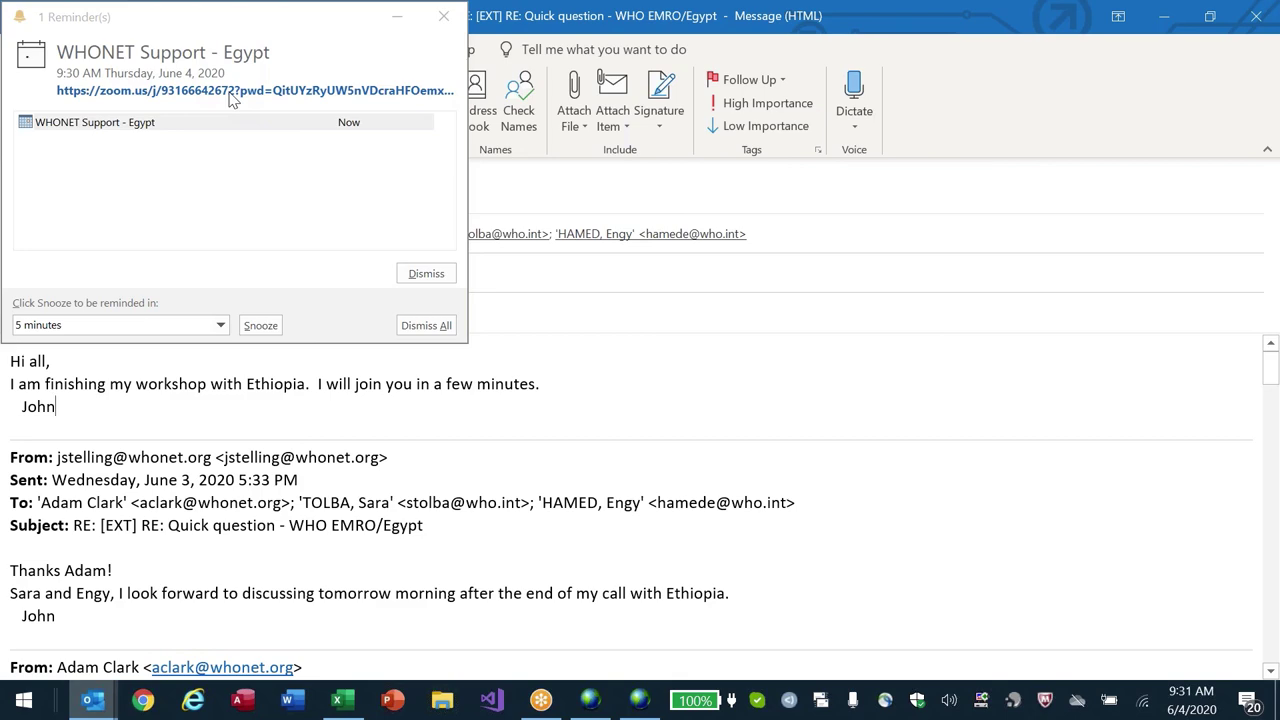
key("Escape")
key("ctrl+Return")
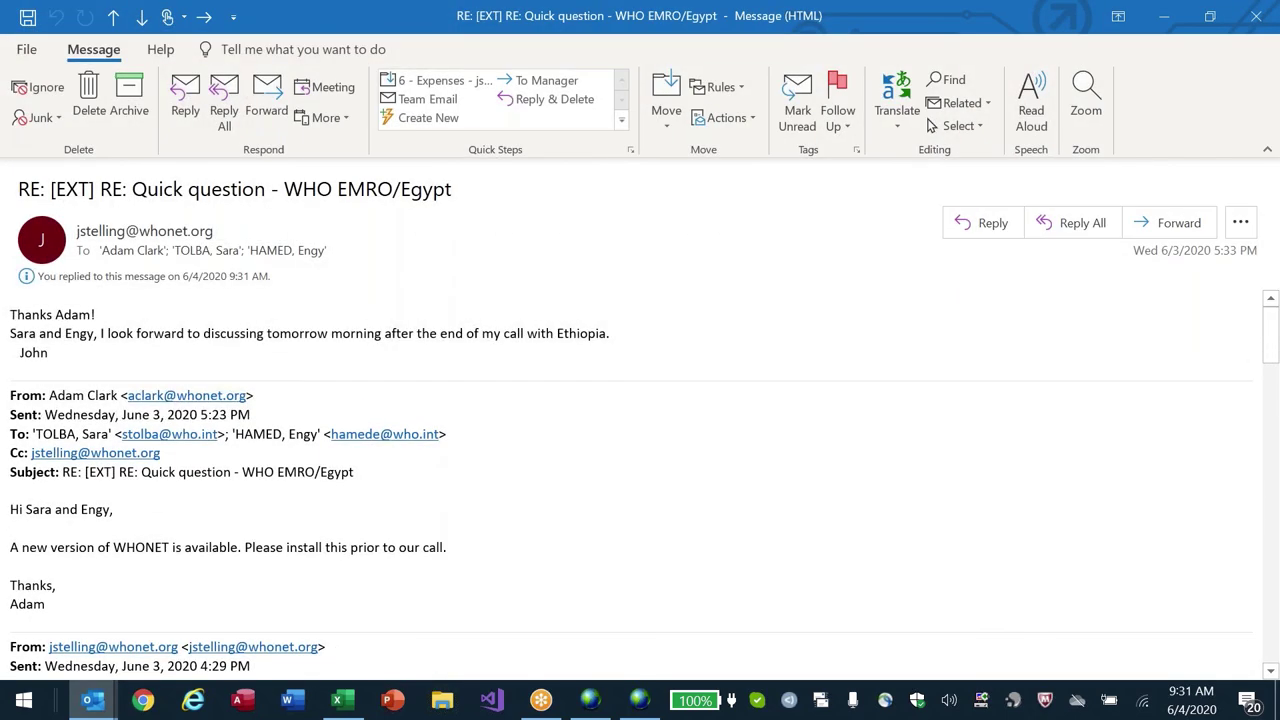
- Close the message and Outlook, and close Vitek2-demo-data - Copy.txt in Excel without saving the changes
key("Escape")
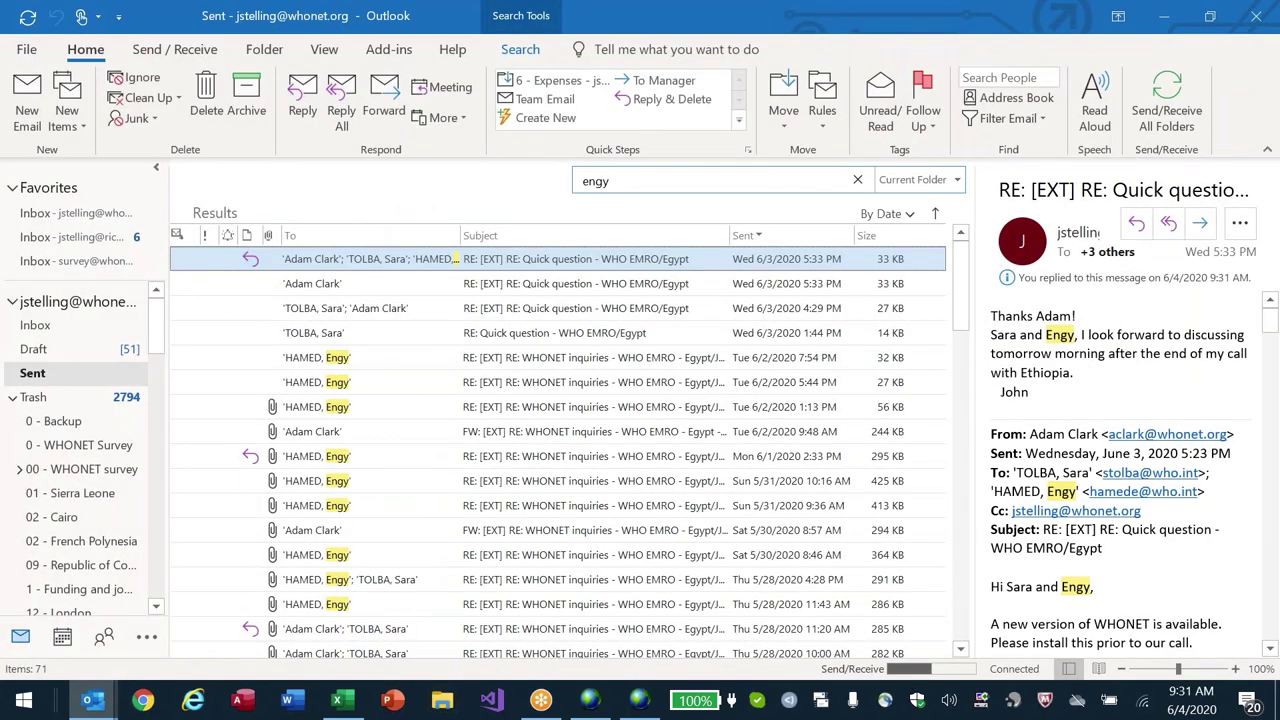
key("alt+F4")
key("Return")
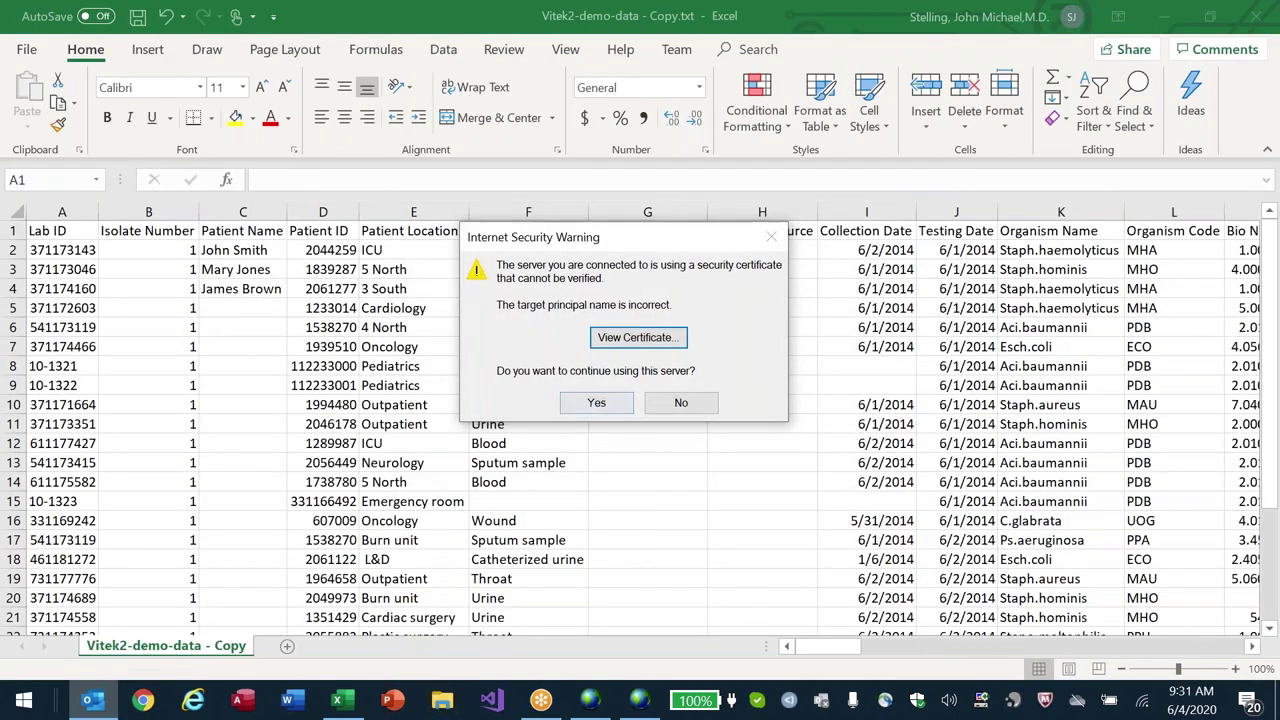
key("Escape")
key("alt+F4")
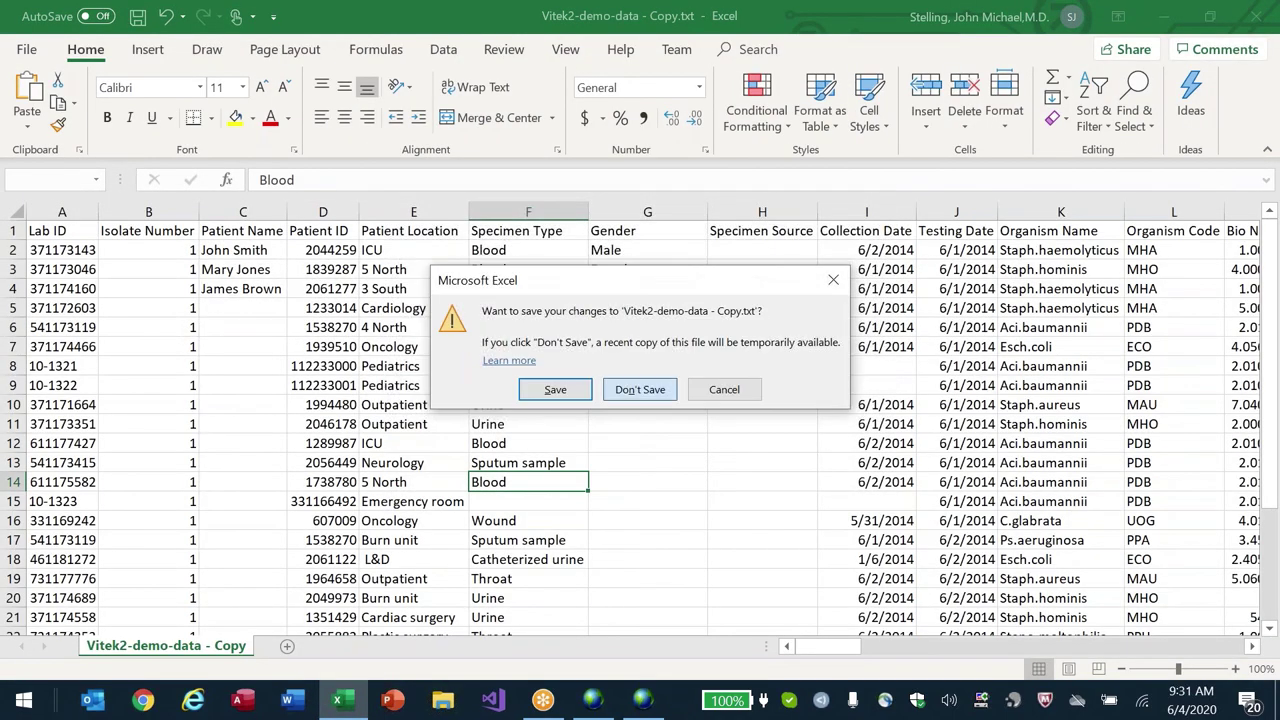
key("n")
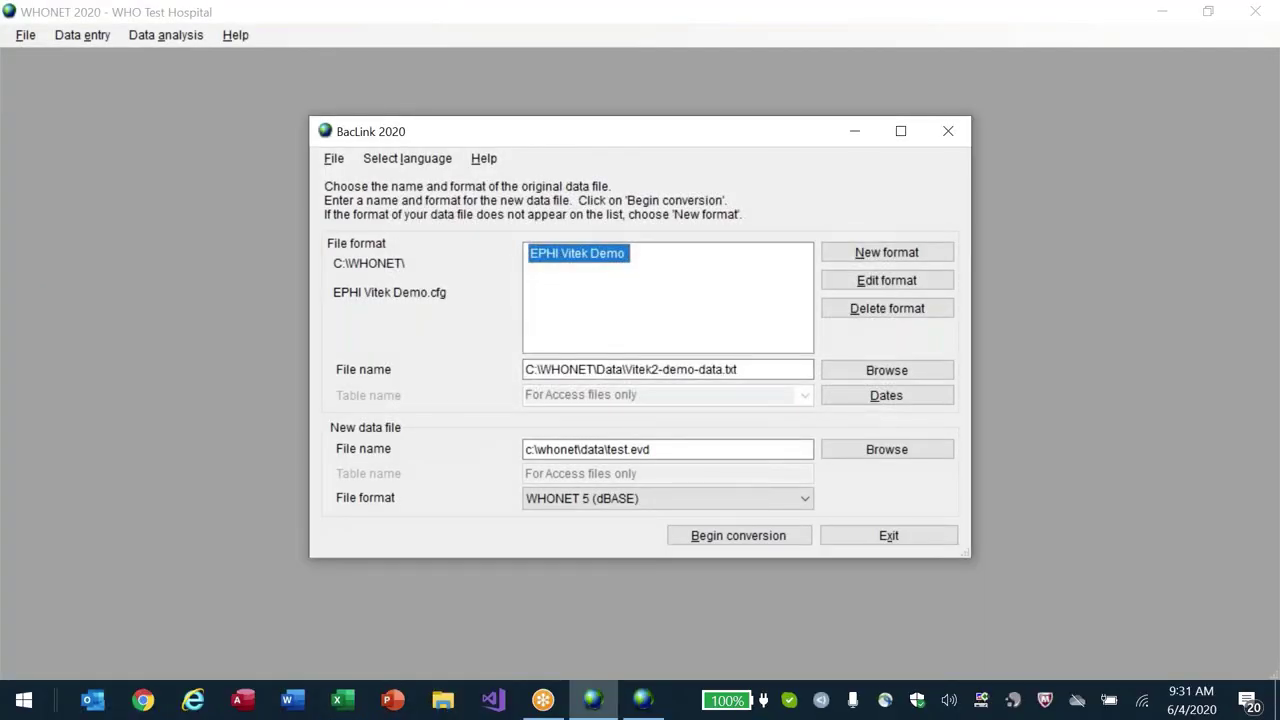
- Start Outlook again and dismiss its list of recent items and tasks
key("super")
key("super+1")
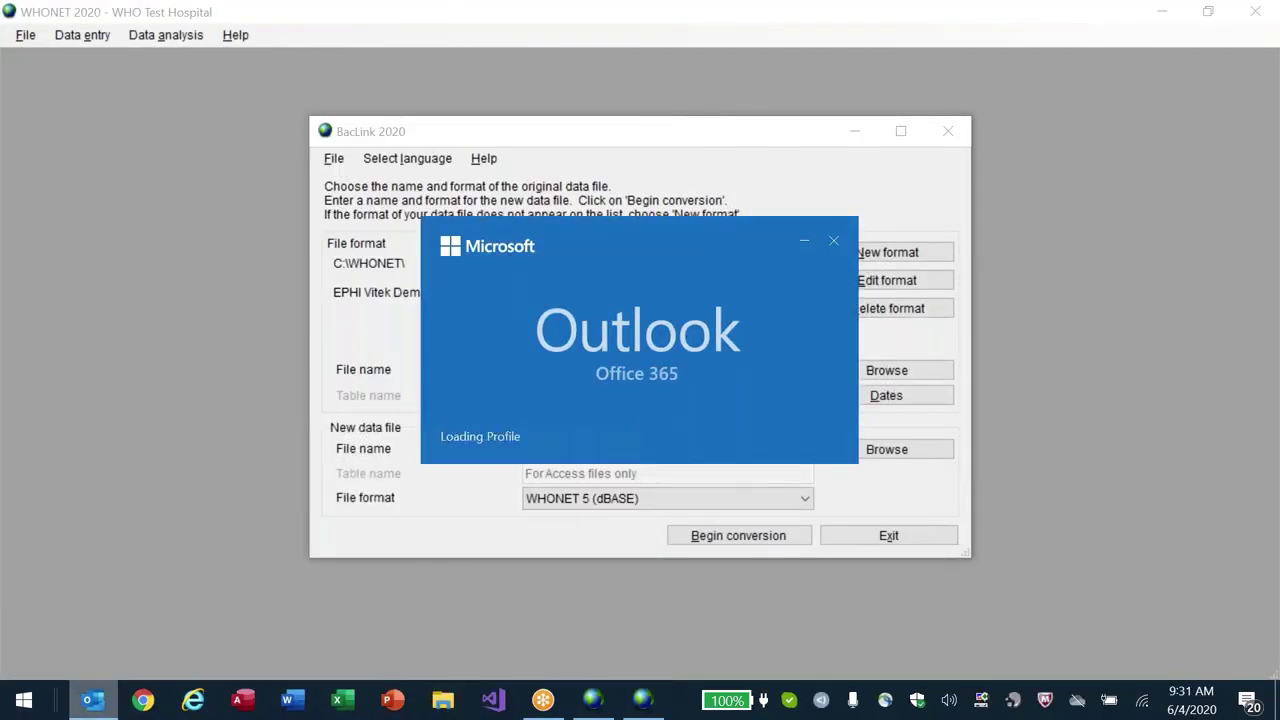
key("alt+super+1")
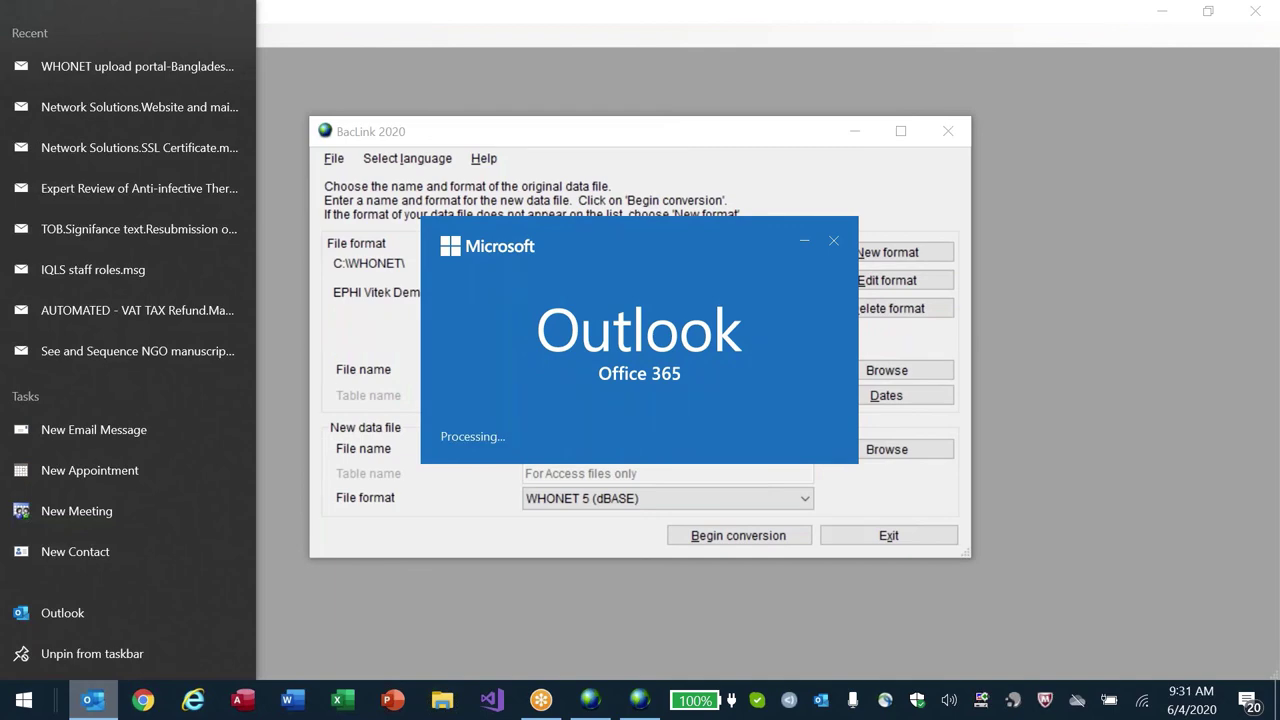
key("Escape")
- Switch back to WHONET and close it, leaving BacLink and Outlook open
key("alt+Tab")
key("alt+Tab")
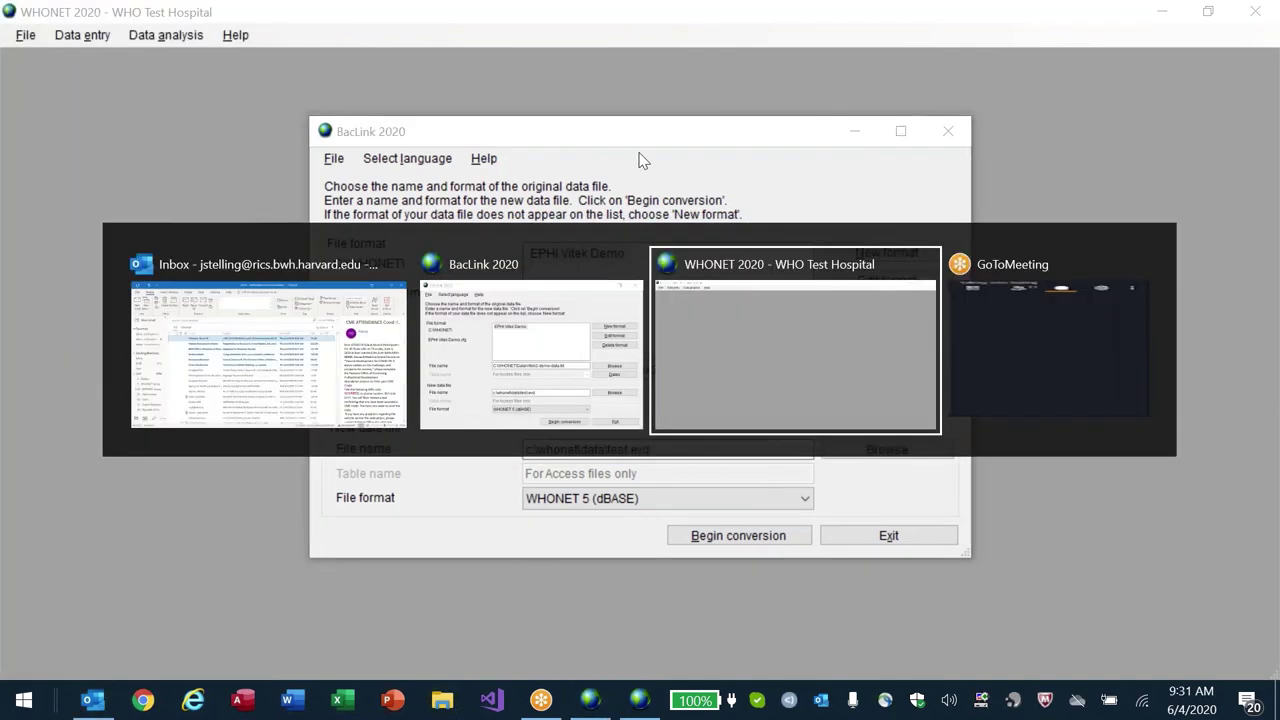
key("alt+Tab")
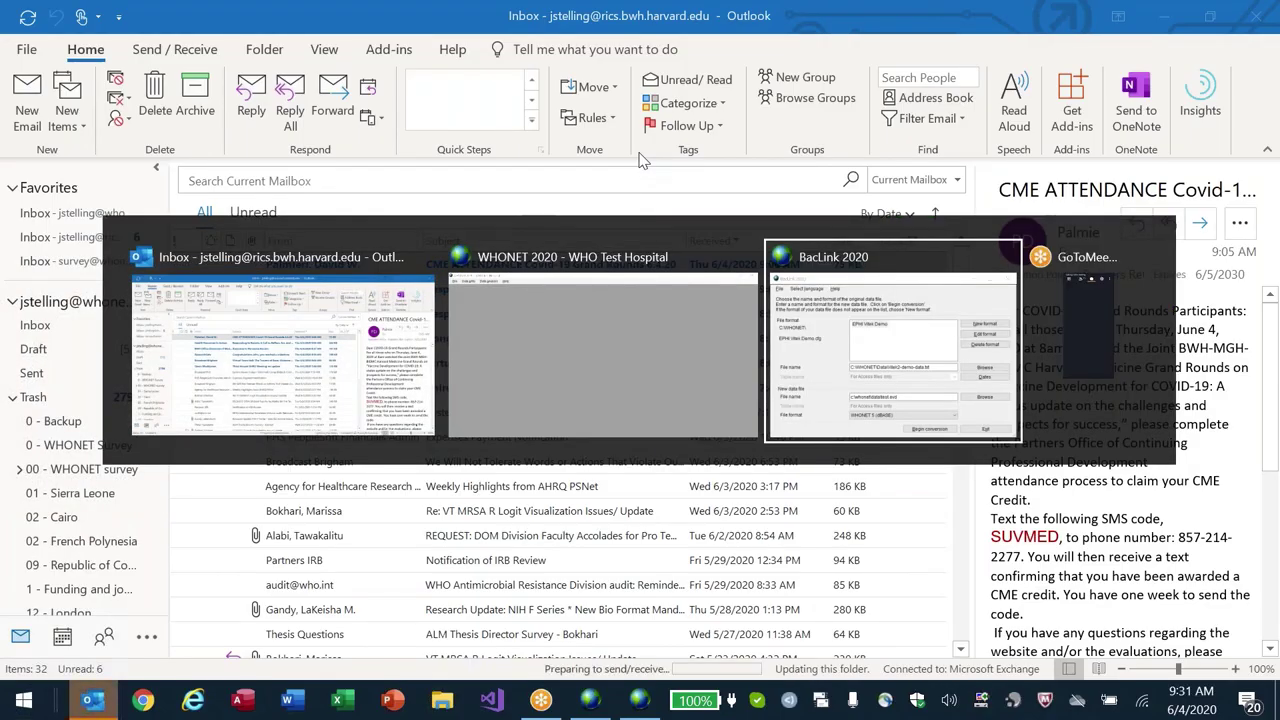
key("Escape")
key("alt+Tab")
key("alt+Tab")
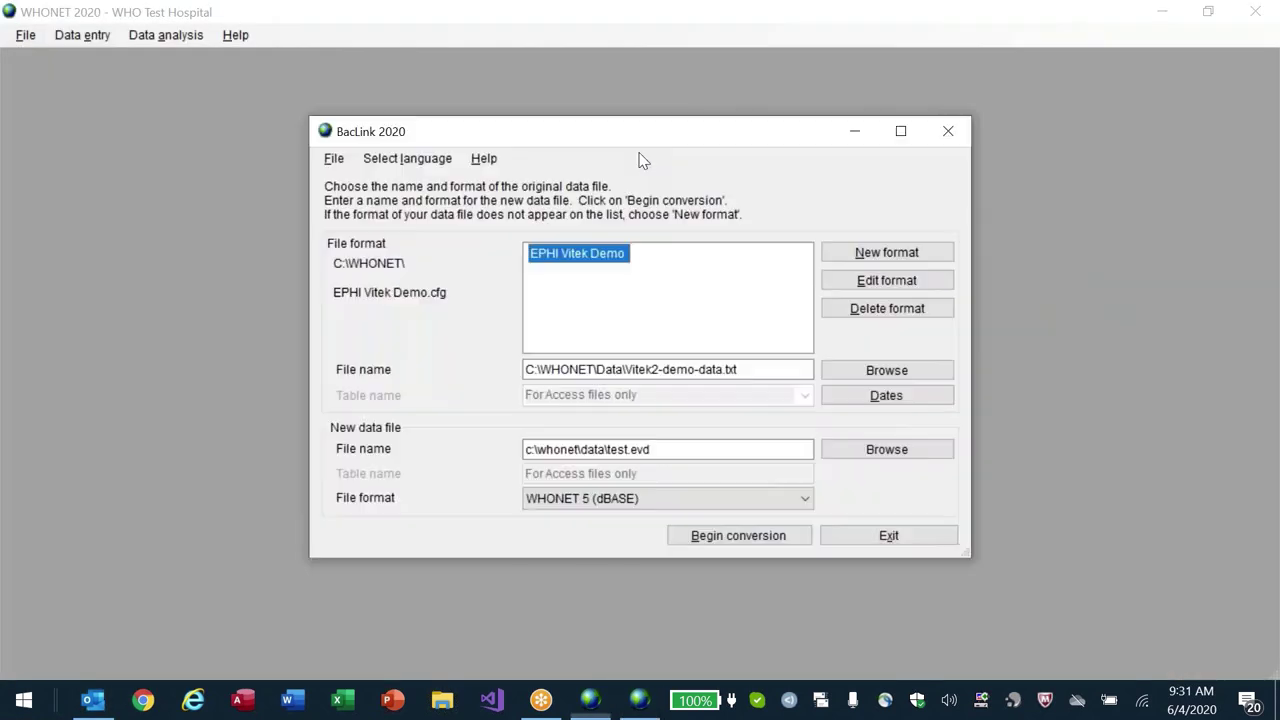
key("alt+f")
key("alt+Tab")
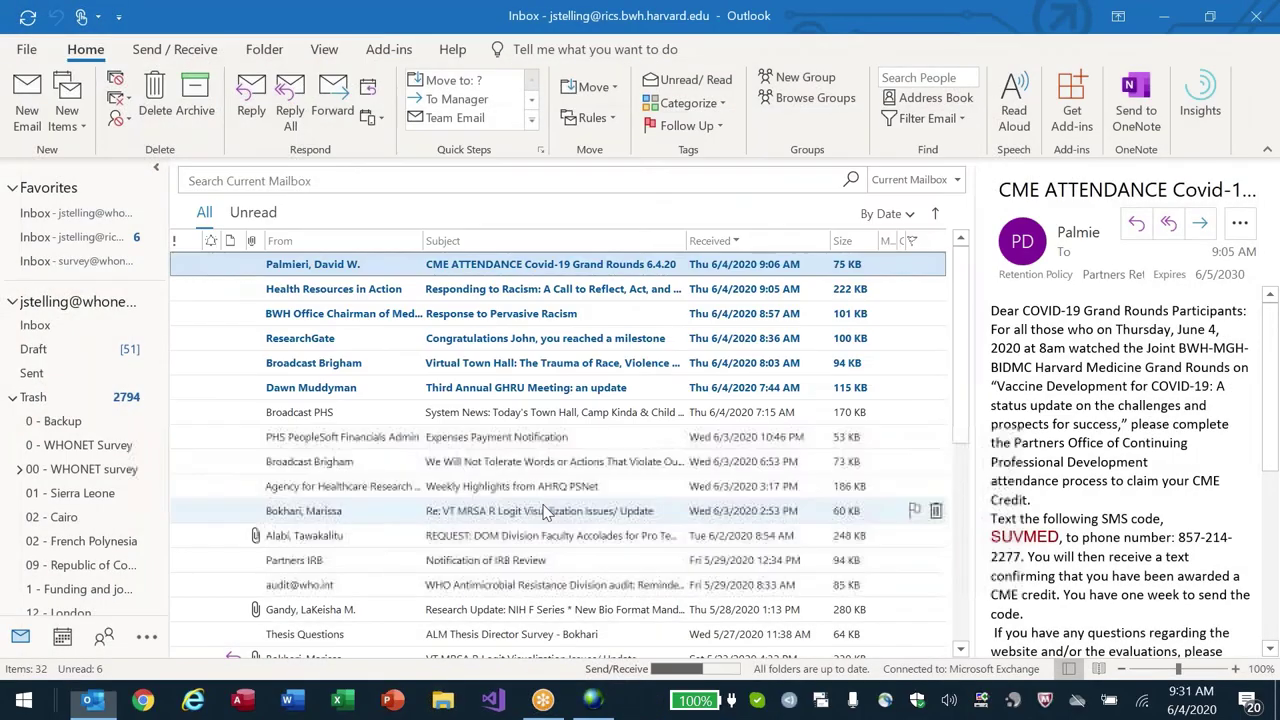
- Delete the EPHI Vitek Demo file format in BacLink and start a new format
left_click(886, 308)
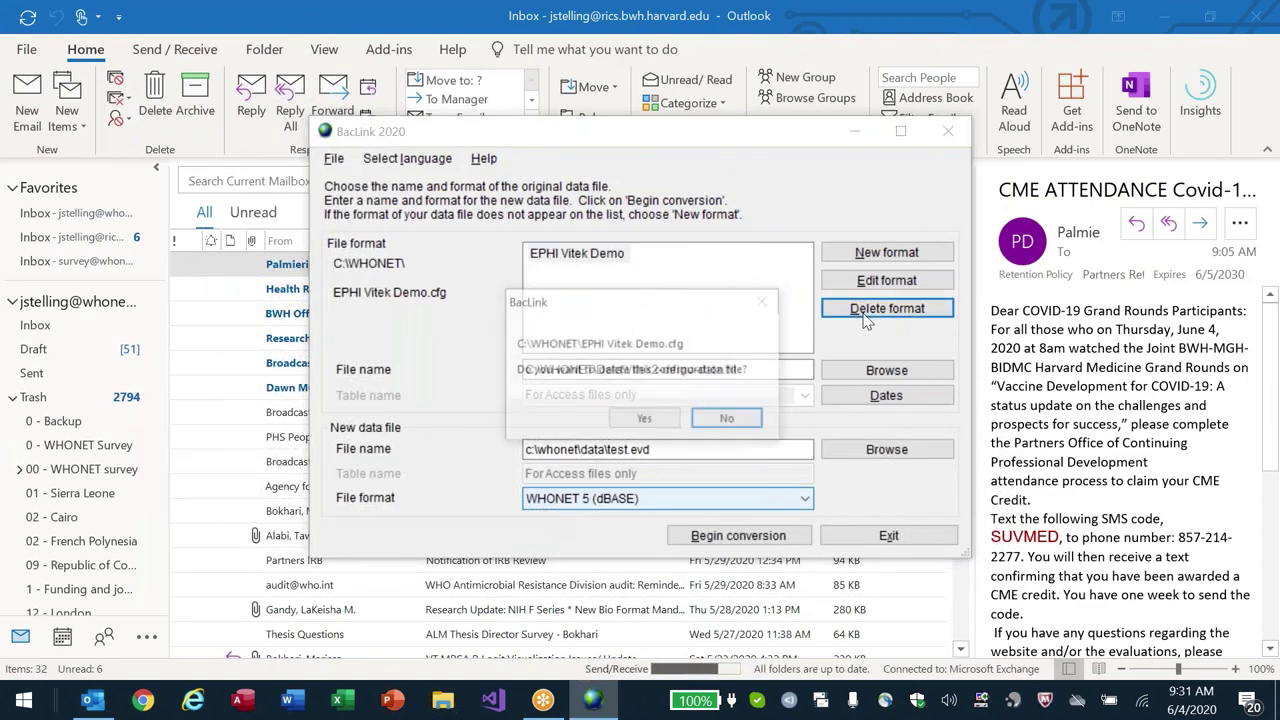
left_click(636, 426)
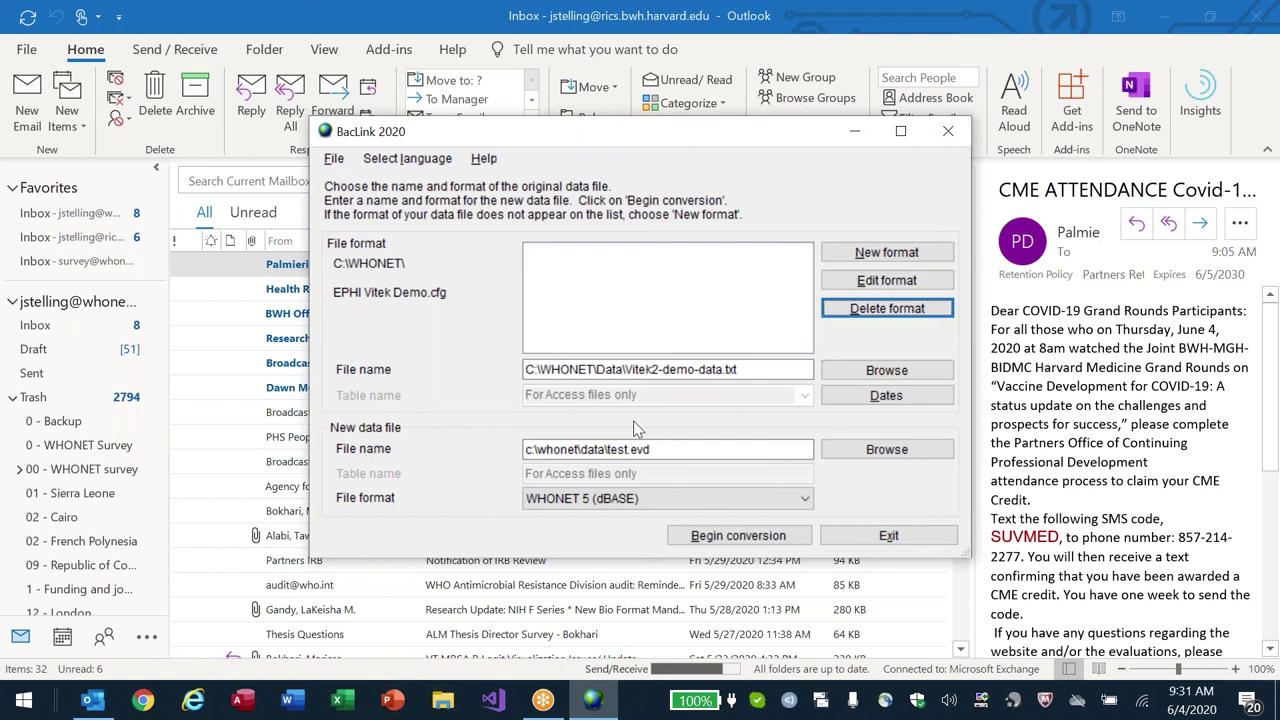
left_click(871, 254)
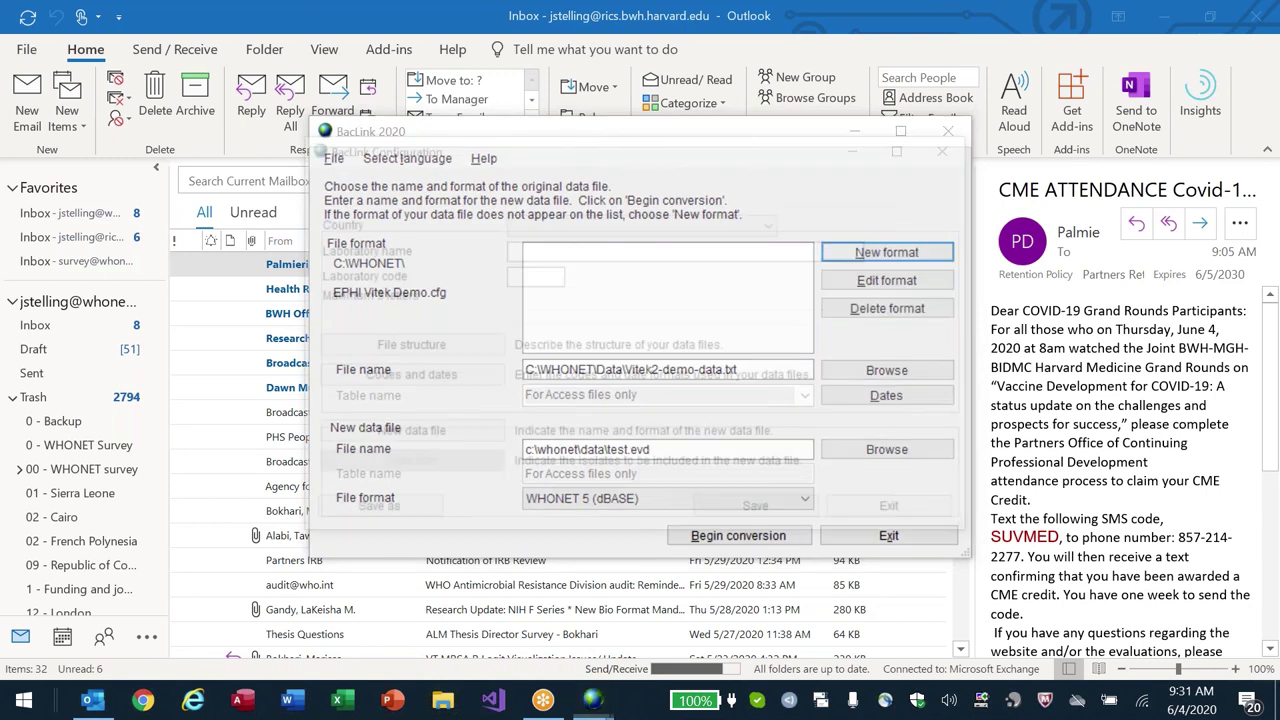
- Set the new format's country to Ethiopia, laboratory name to EPHI Vitek Demo and laboratory code to EVD
left_click(778, 224)
left_click(866, 251)
type("EPHI ")
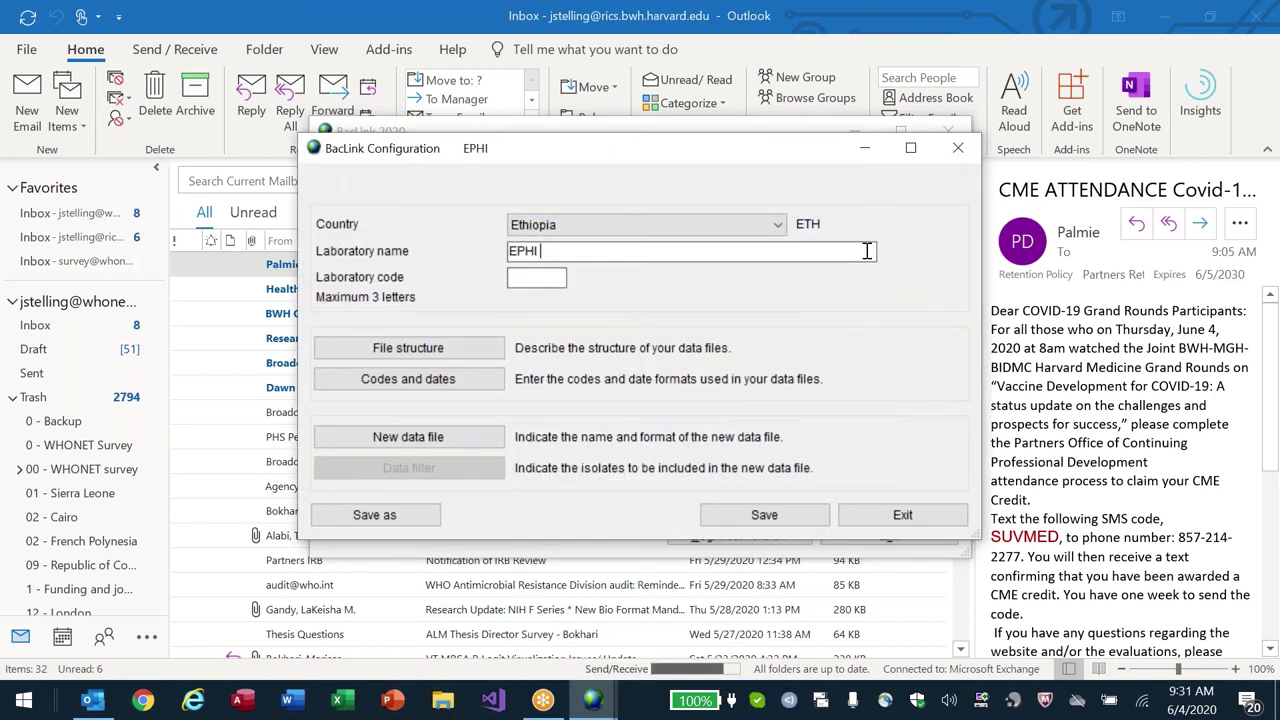
type("Vitek Demo")
key("Tab")
type("VE")
key("BackSpace")
key("BackSpace")
type("EVD")
key("Tab")
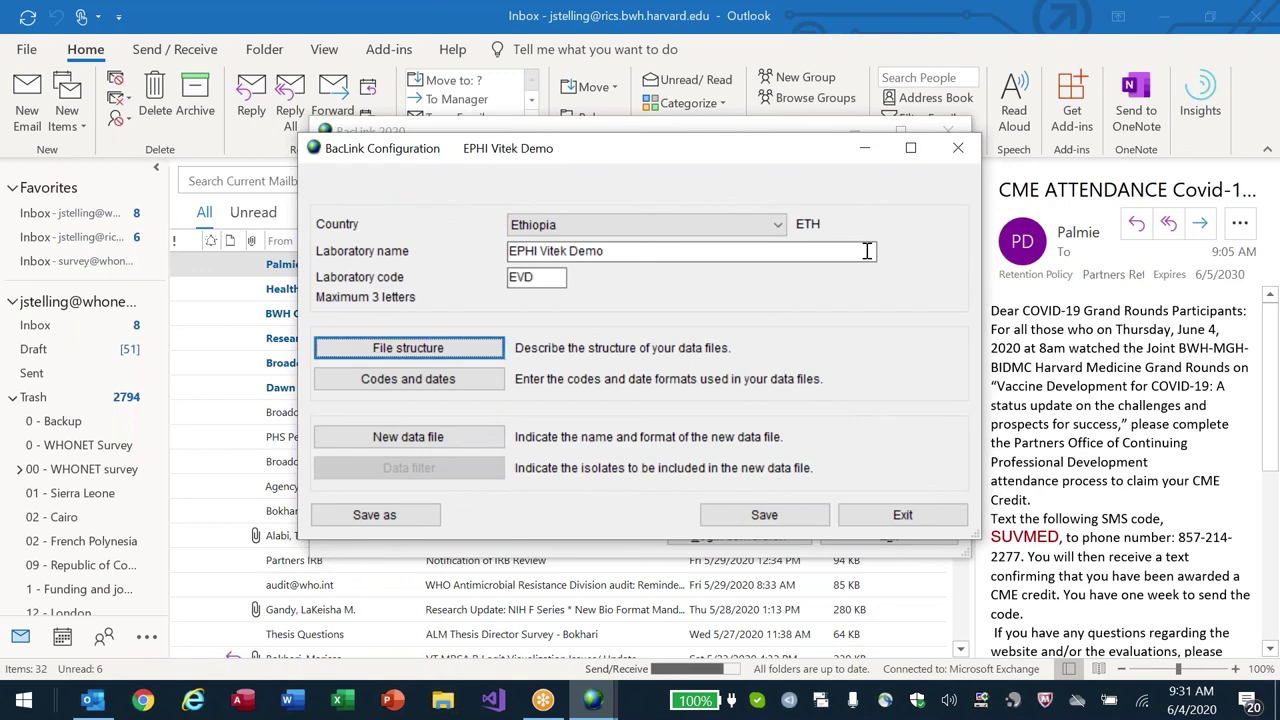
- Set the format's file structure to Vitek (Vitek 2, Vitek Compact) and accept it
key("Return")
left_click(650, 126)
key("Down")
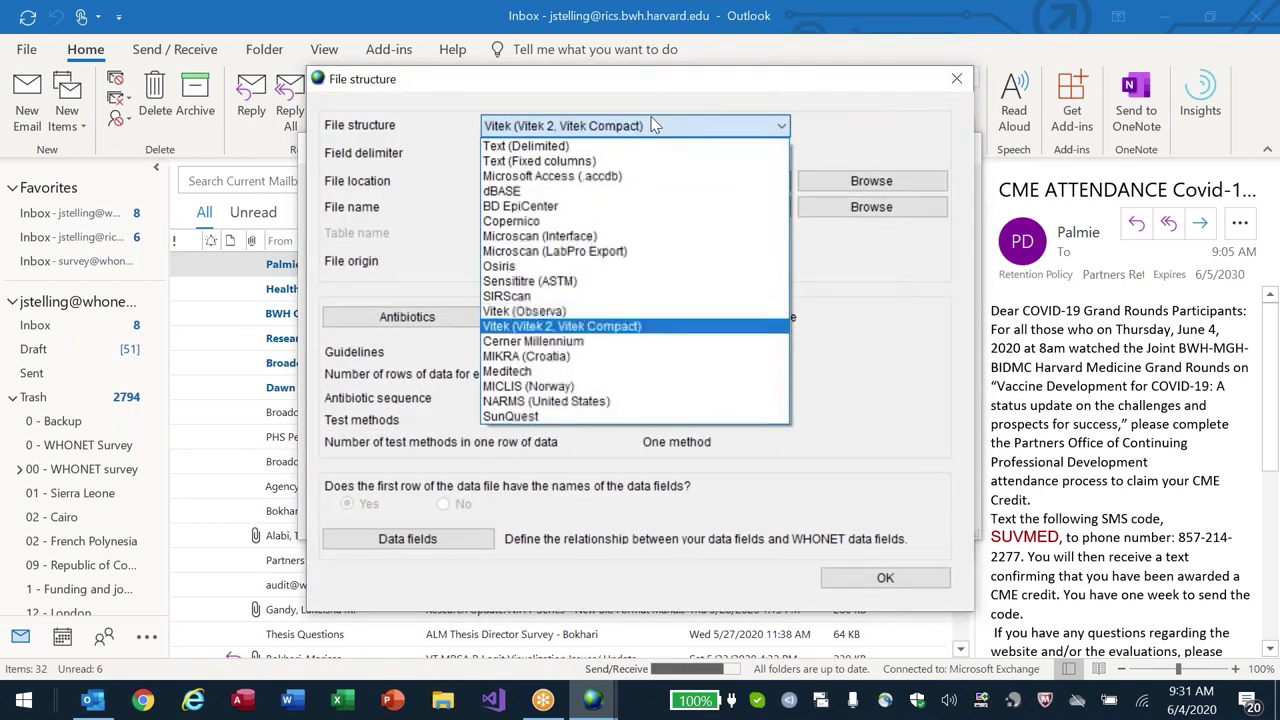
key("Return")
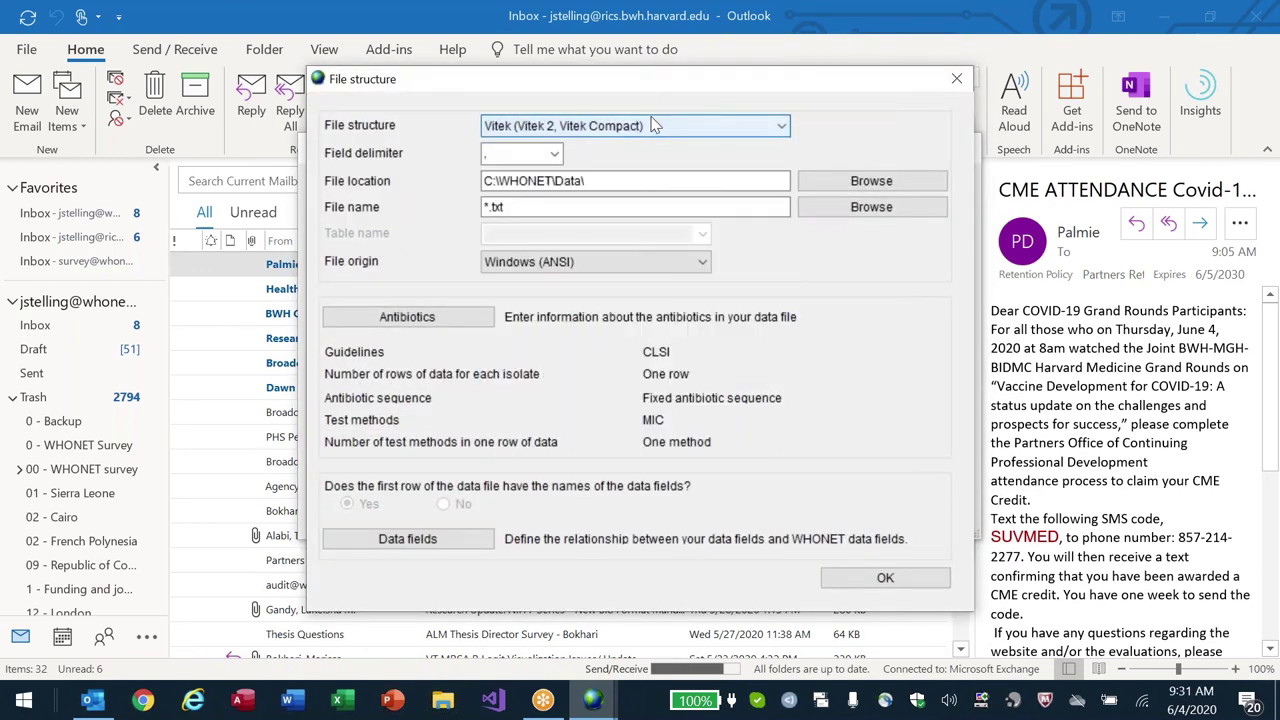
key("Return")
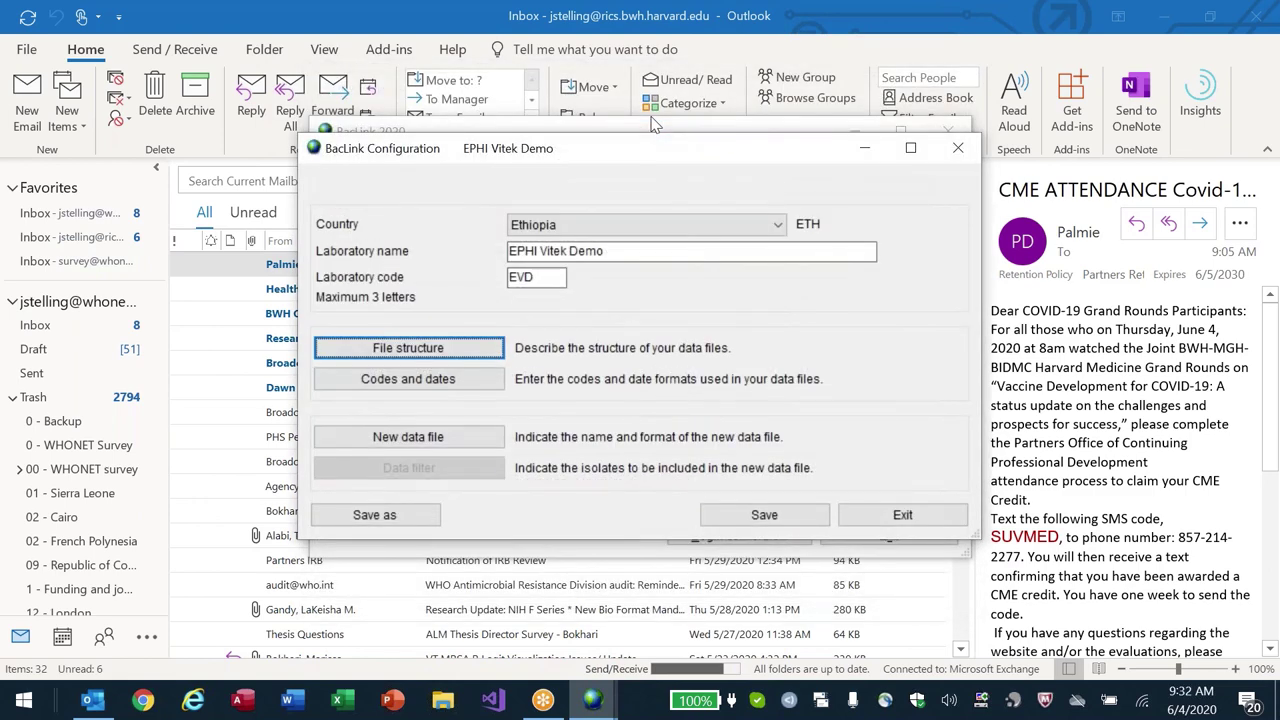
- Save the format configuration under the name EVD and exit the configuration
key("alt+a")
type("EVD")
key("Return")
key("alt+x")
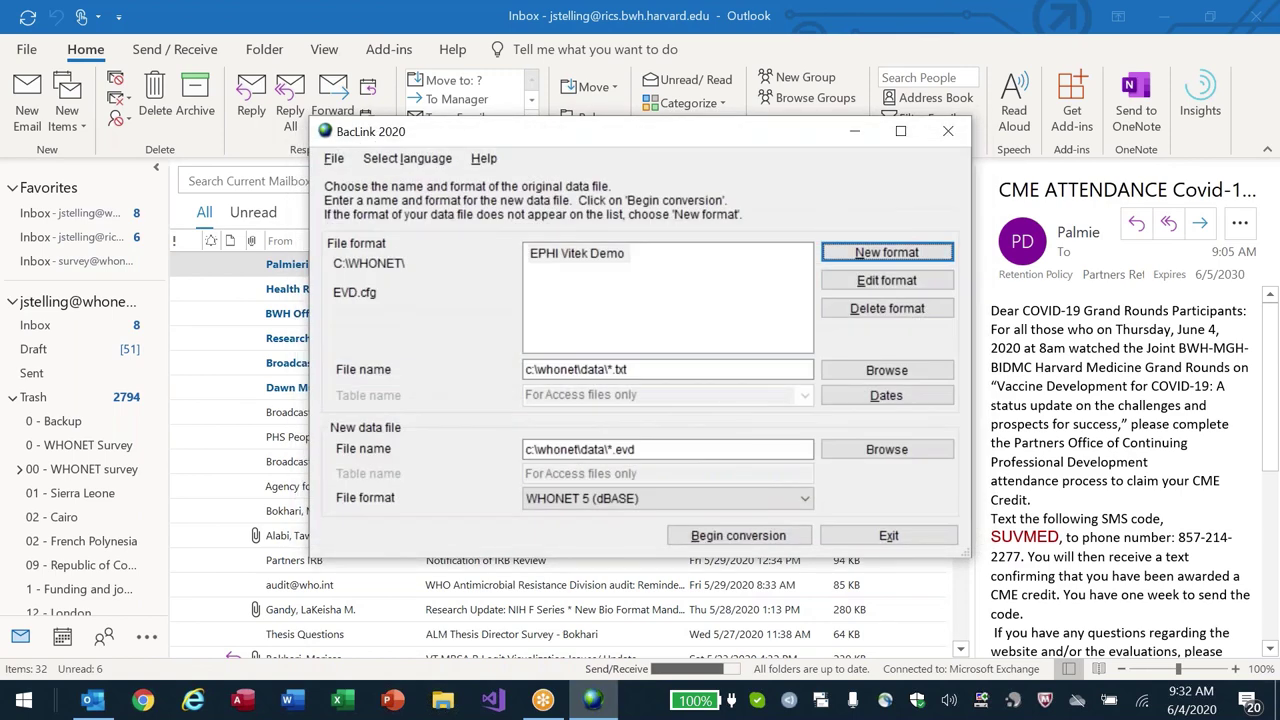
- Choose Vitek2-demo-data - Copy.txt as the original data file and name the new data file test.evd
key("Return")
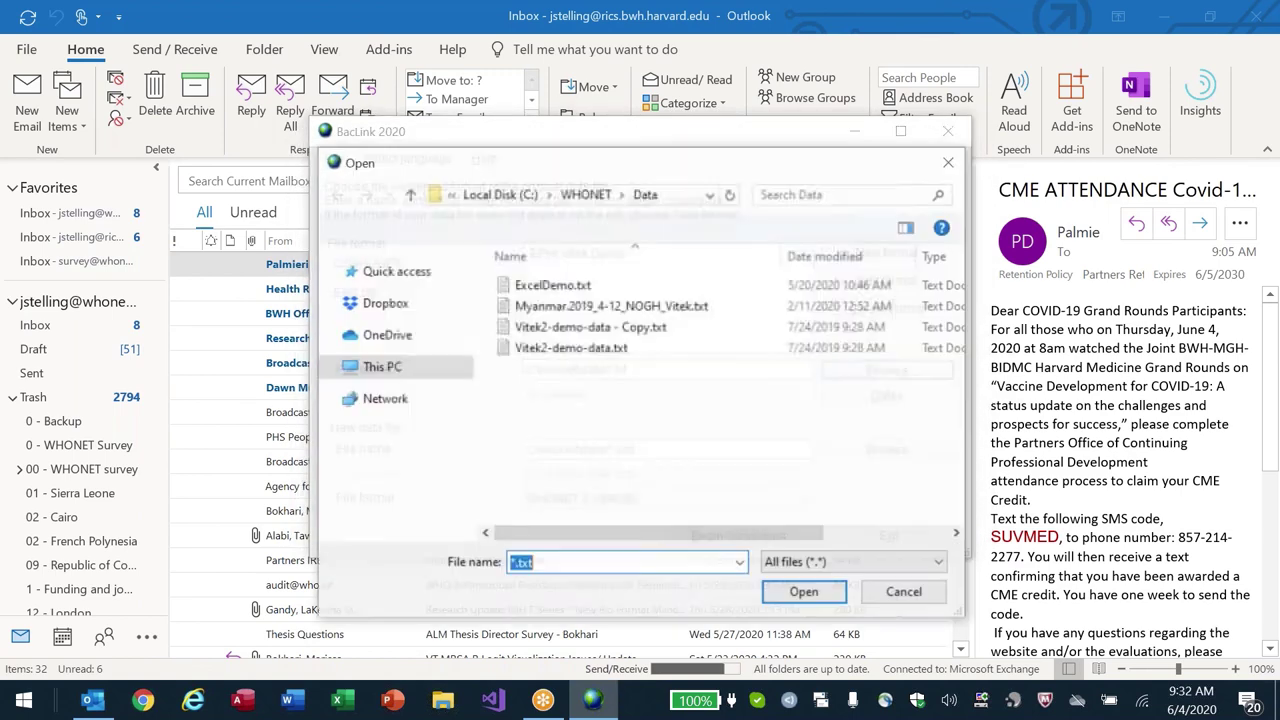
left_click(591, 327)
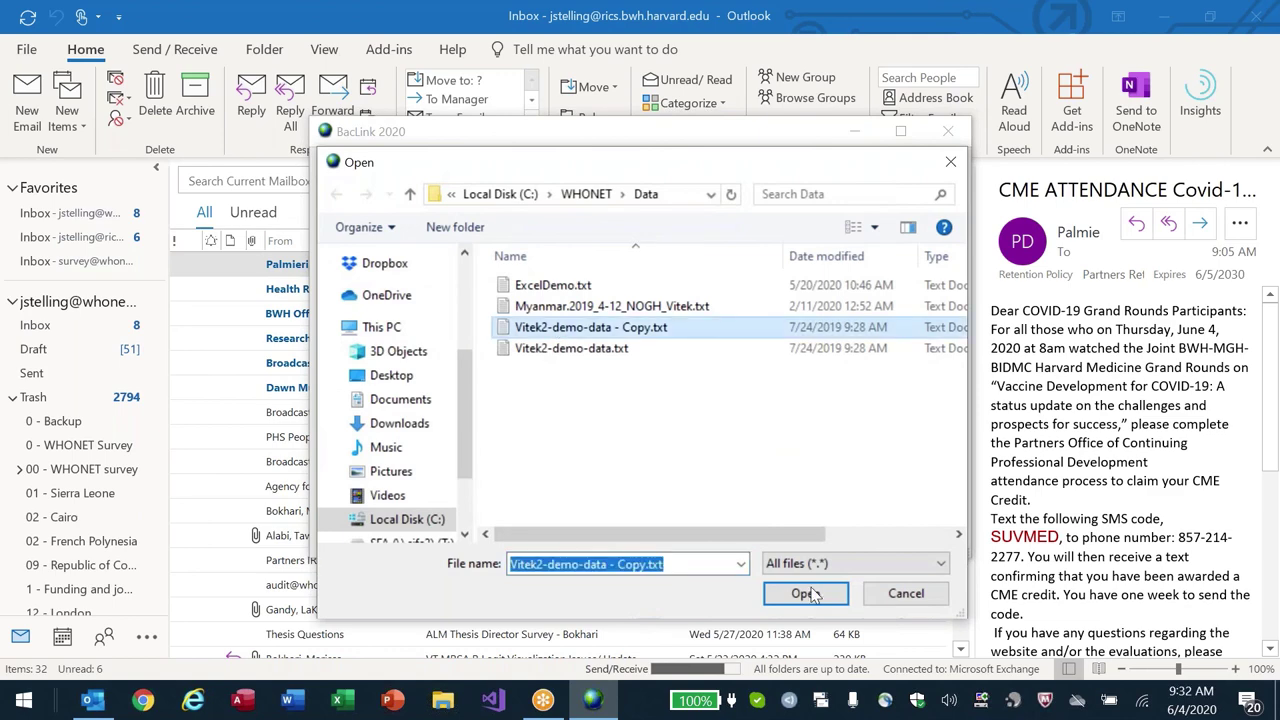
key("Return")
left_click(694, 451)
type("test")
- Run the conversion past the first isolate's preview and dismiss its closing messages
key("Tab")
key("Tab")
key("Tab")
key("Return")
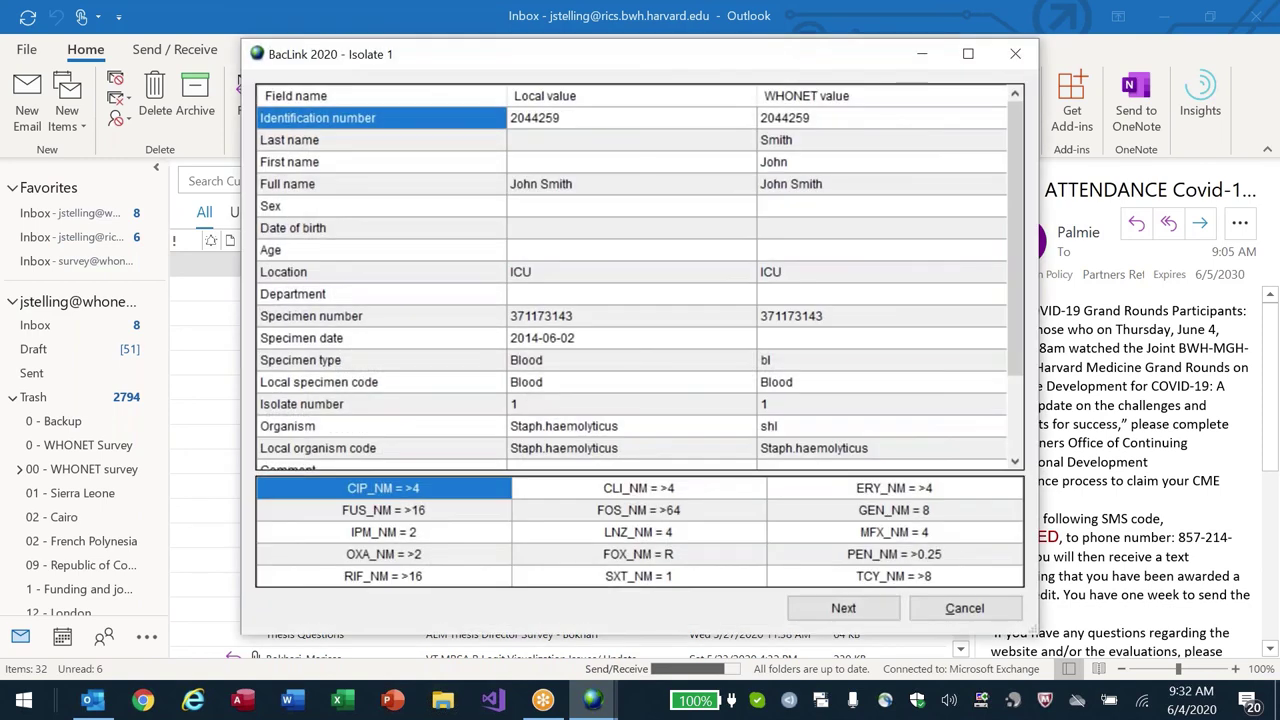
key("Return")
key("Return")
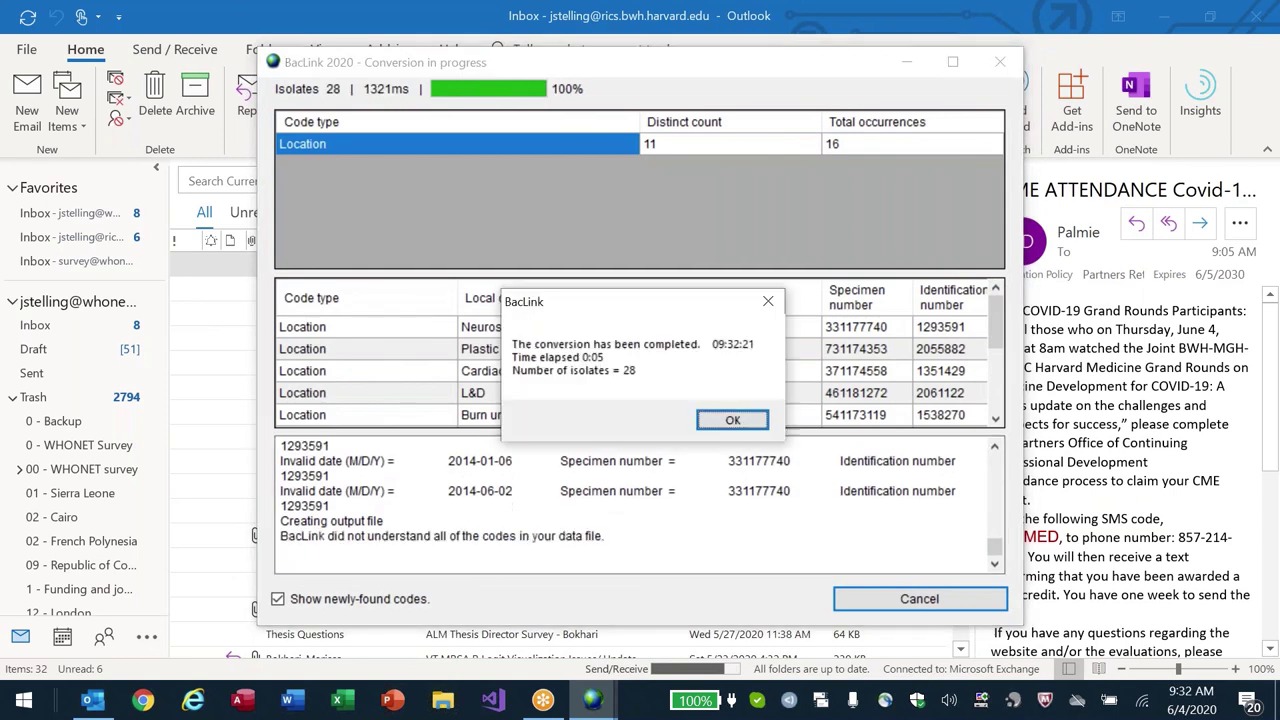
key("Return")
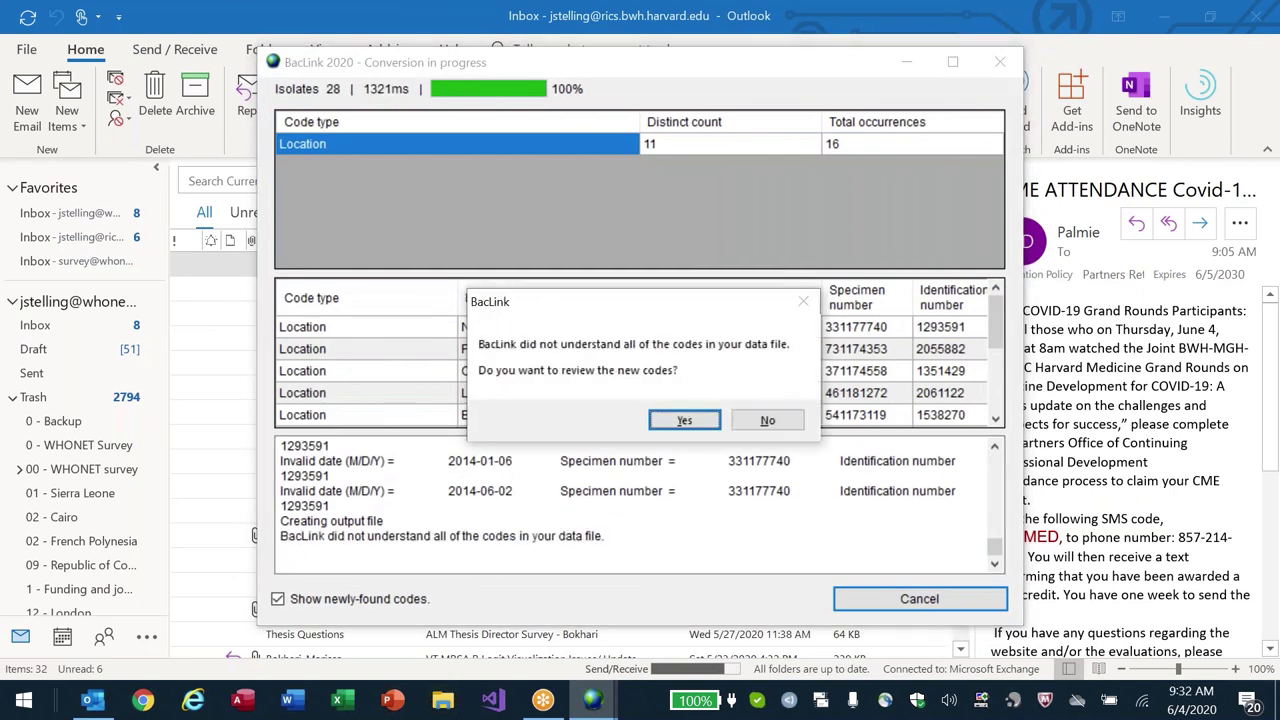
key("Return")
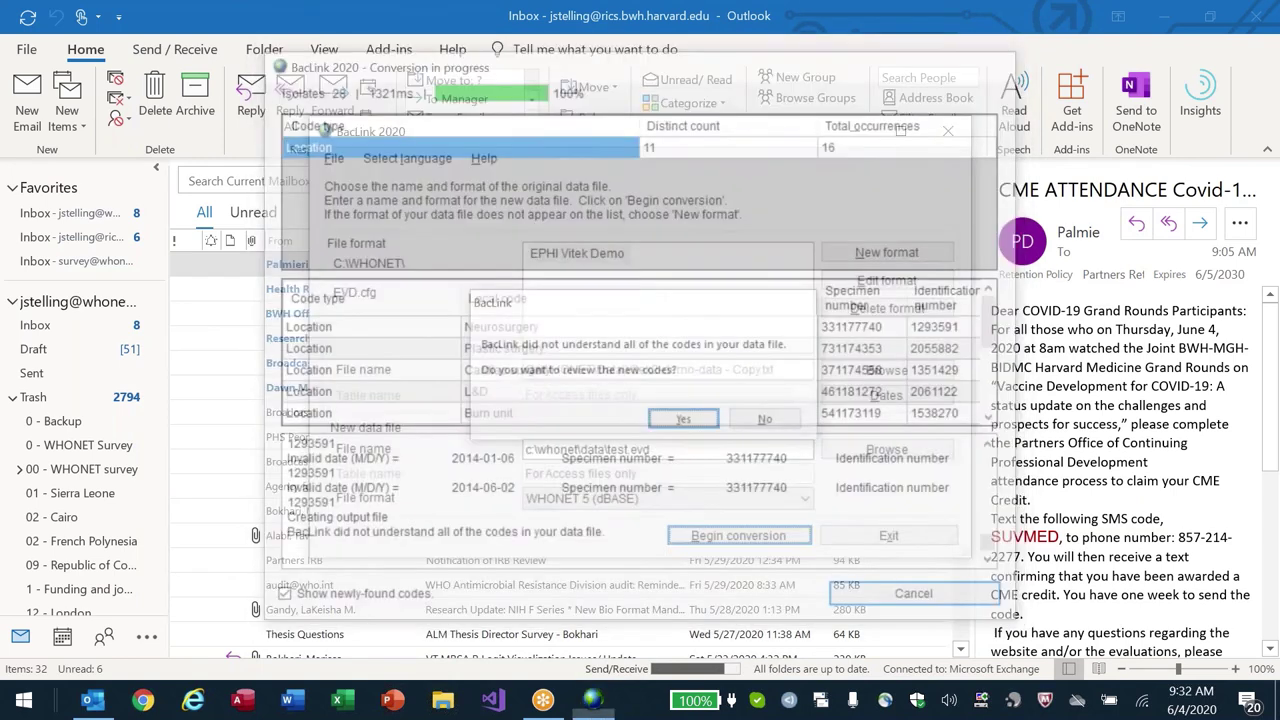
- Edit the format's codes and dates, setting the specimen date and date of birth formats to Y-M-D
left_click(416, 383)
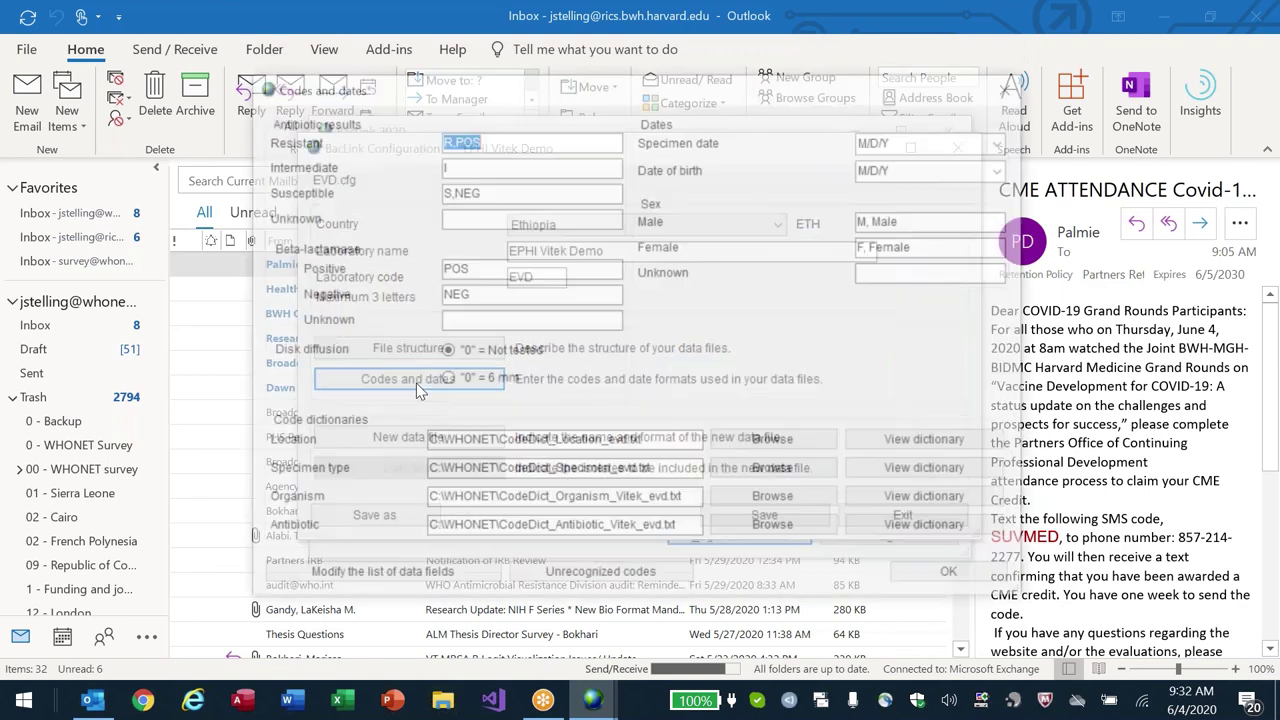
left_click(883, 141)
type("D")
key("BackSpace")
type("Y-M-D")
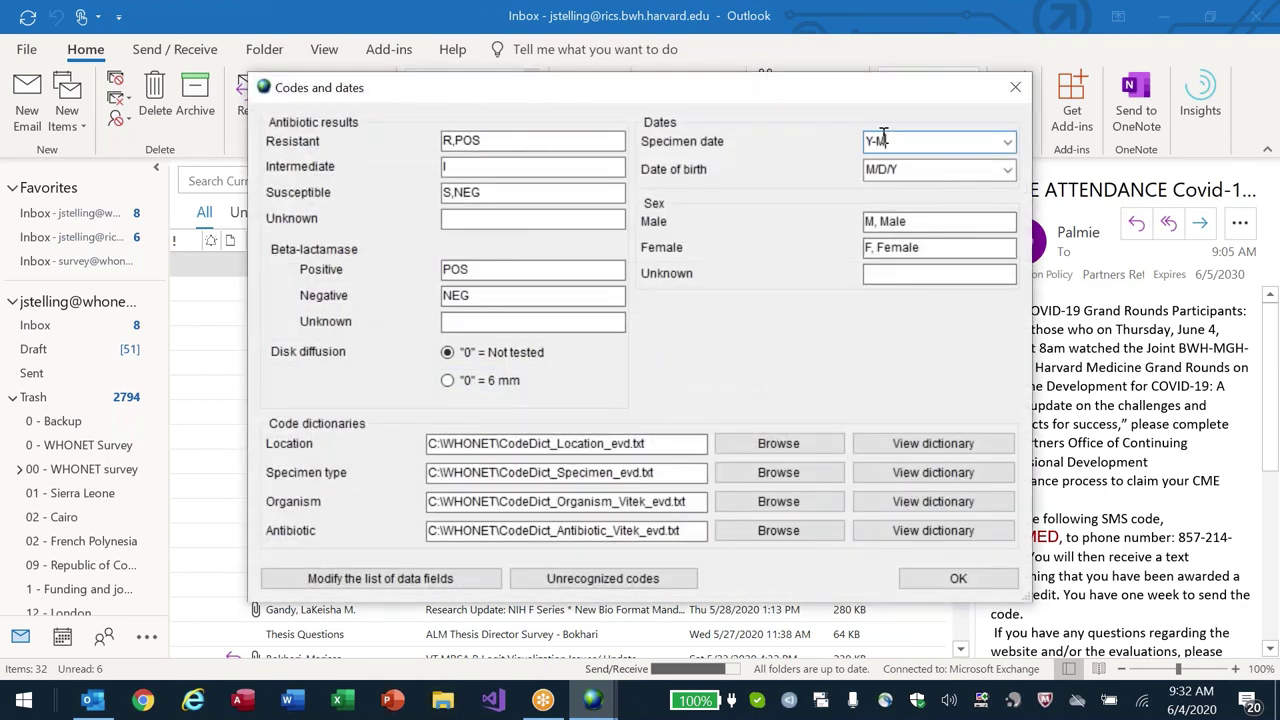
key("Tab")
type("Y-M-D")
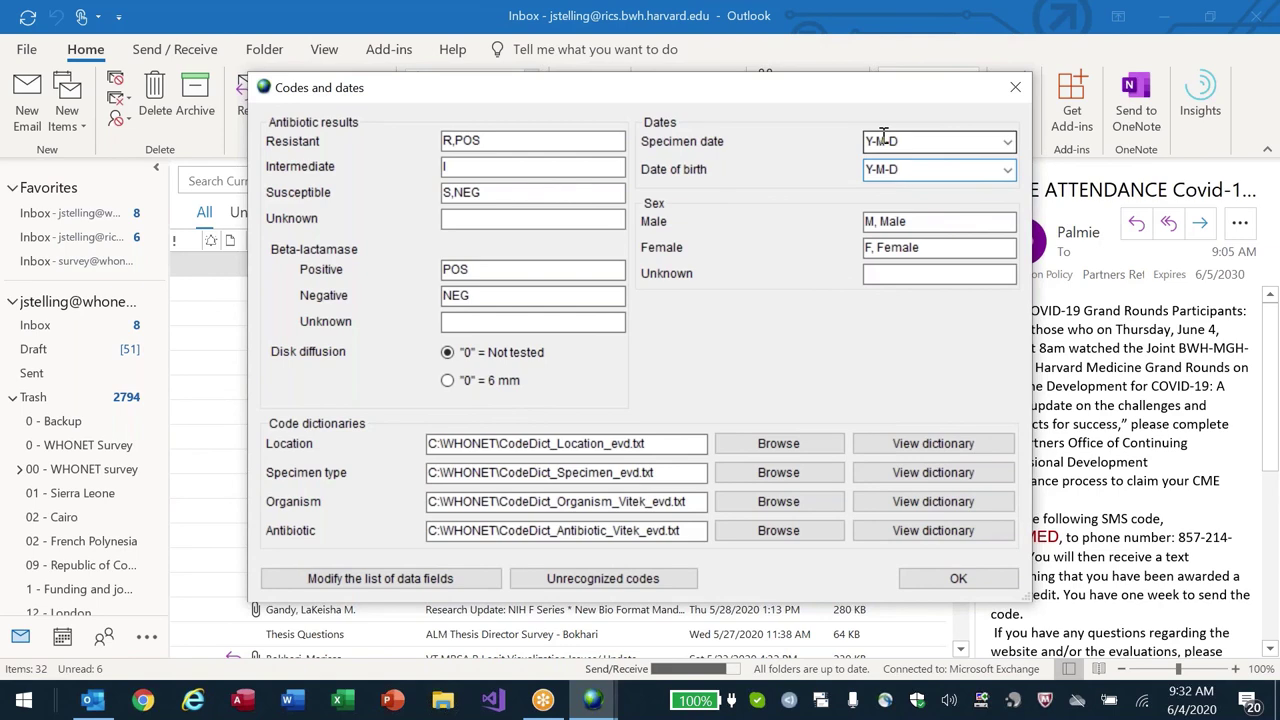
- Set the Testing Date field's date format to Y-M-D and return to the main window
left_click(380, 578)
left_click(810, 309)
type("Y-M-D")
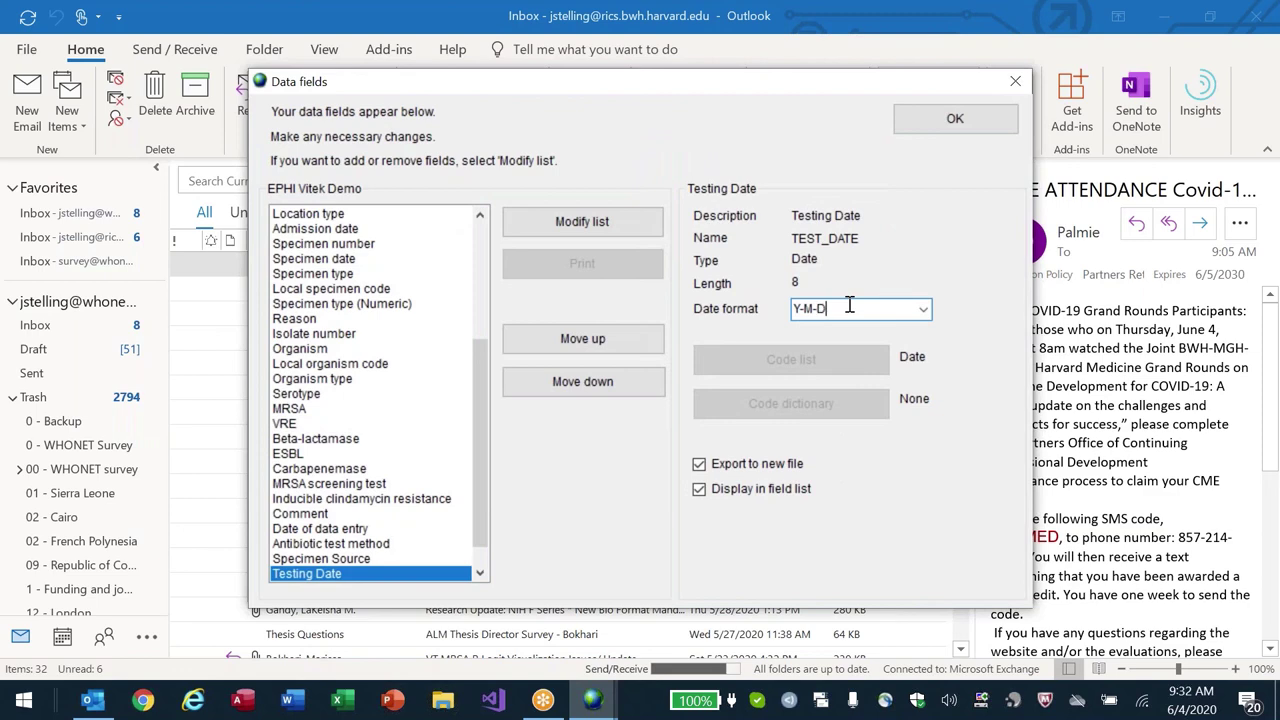
key("Return")
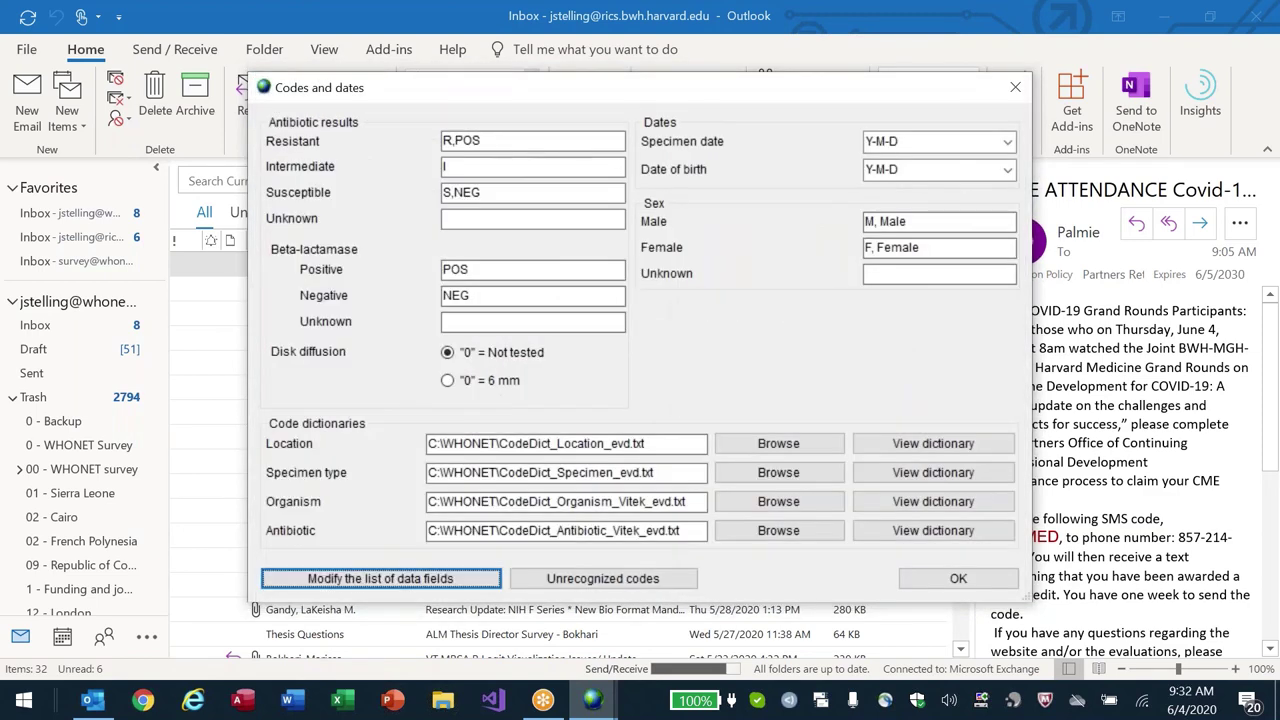
key("Escape")
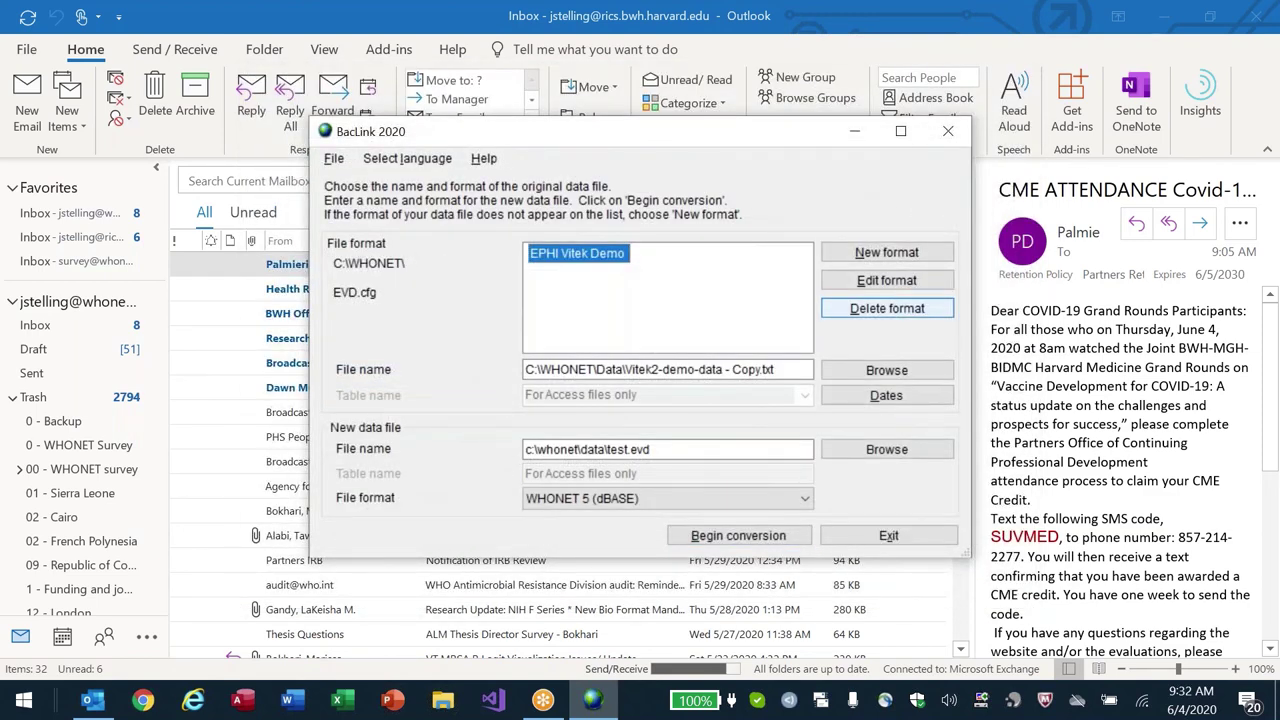
- Rerun the conversion, check the first isolate's converted specimen date, and review the unrecognized location codes
key("alt+b")
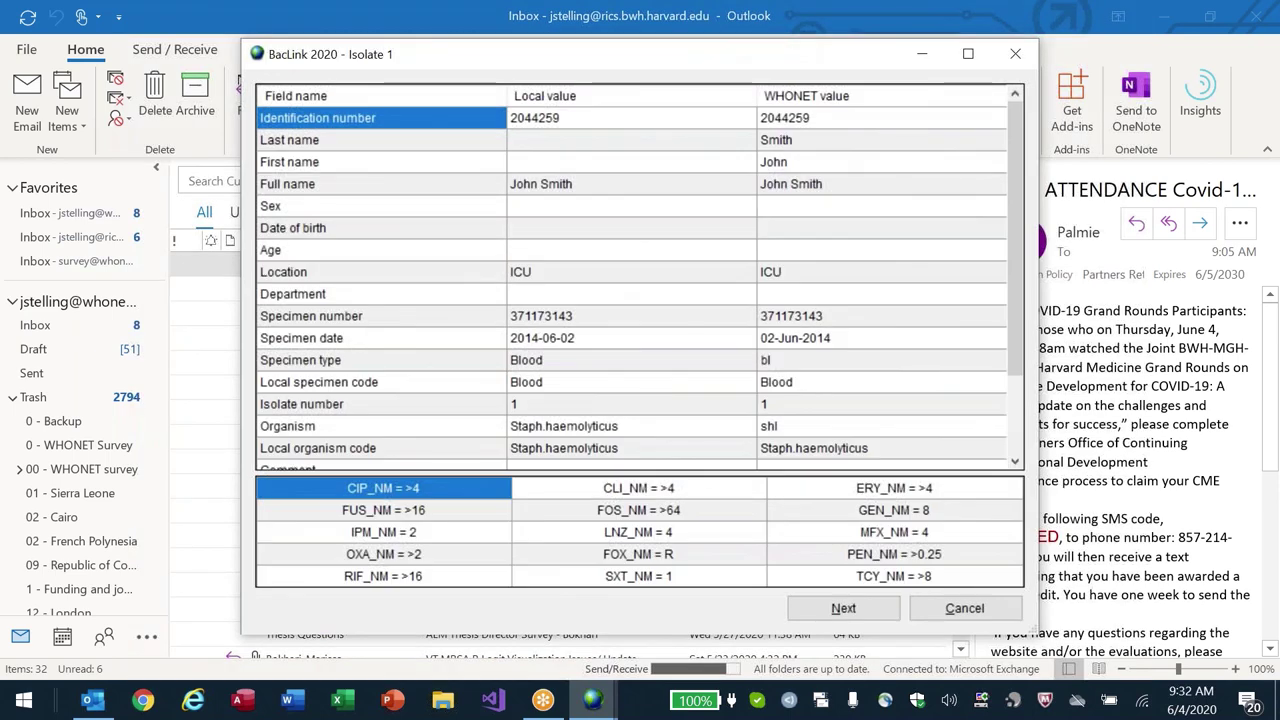
left_click(843, 341)
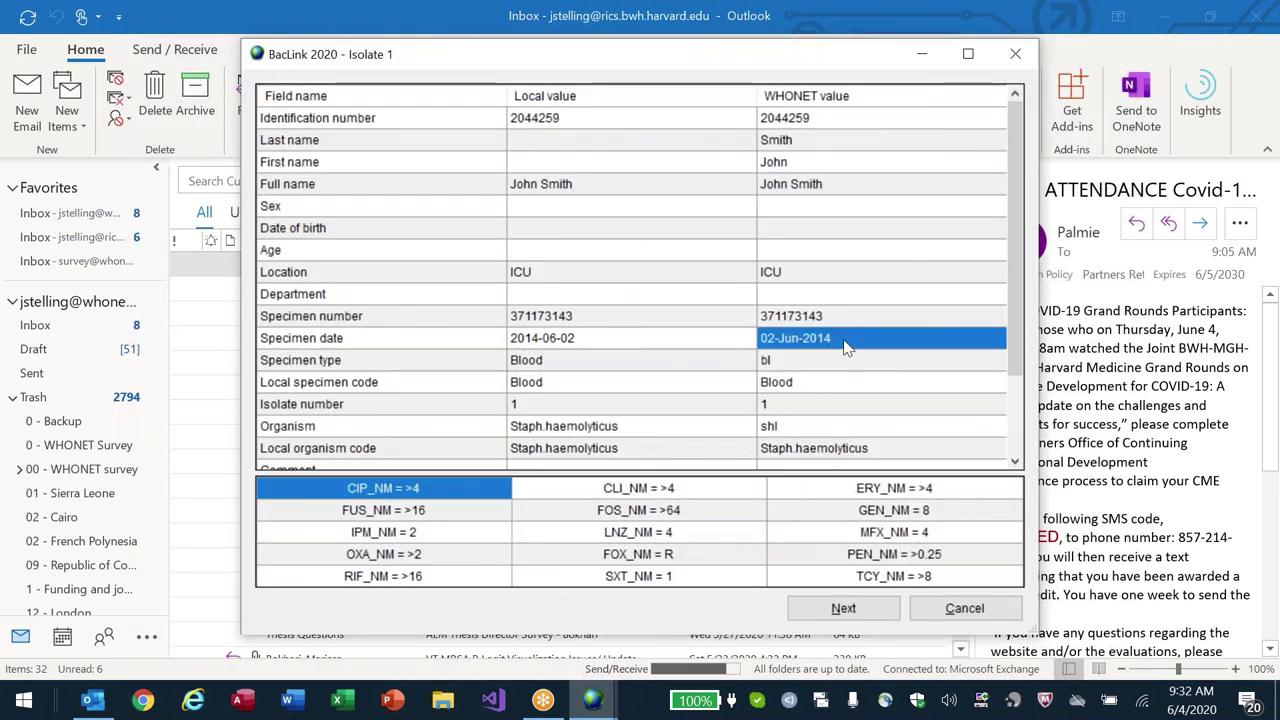
key("Escape")
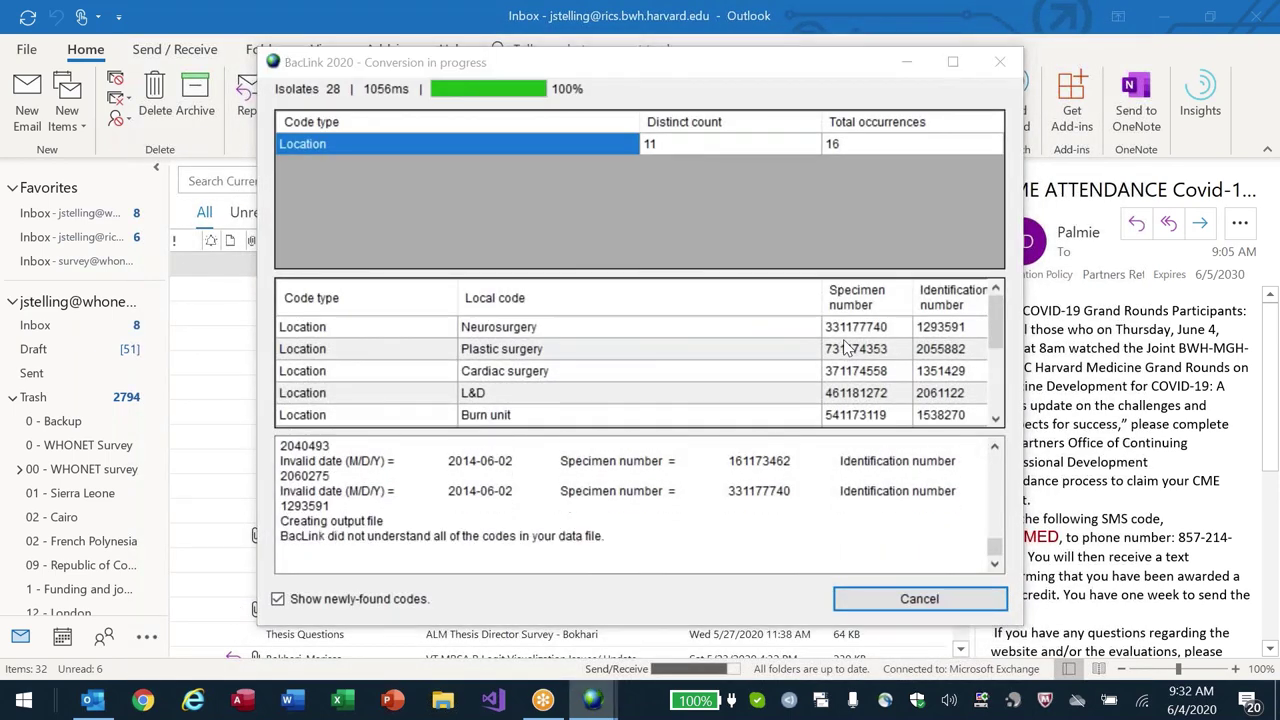
key("Return")
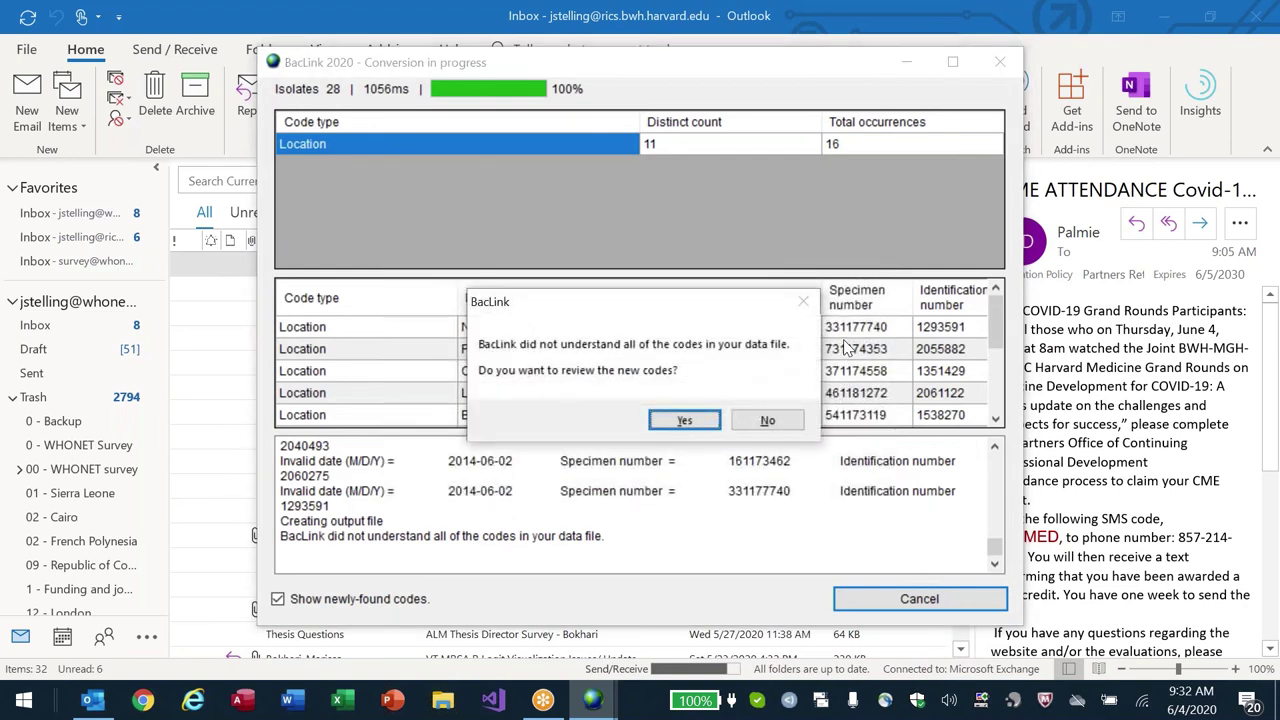
key("Return")
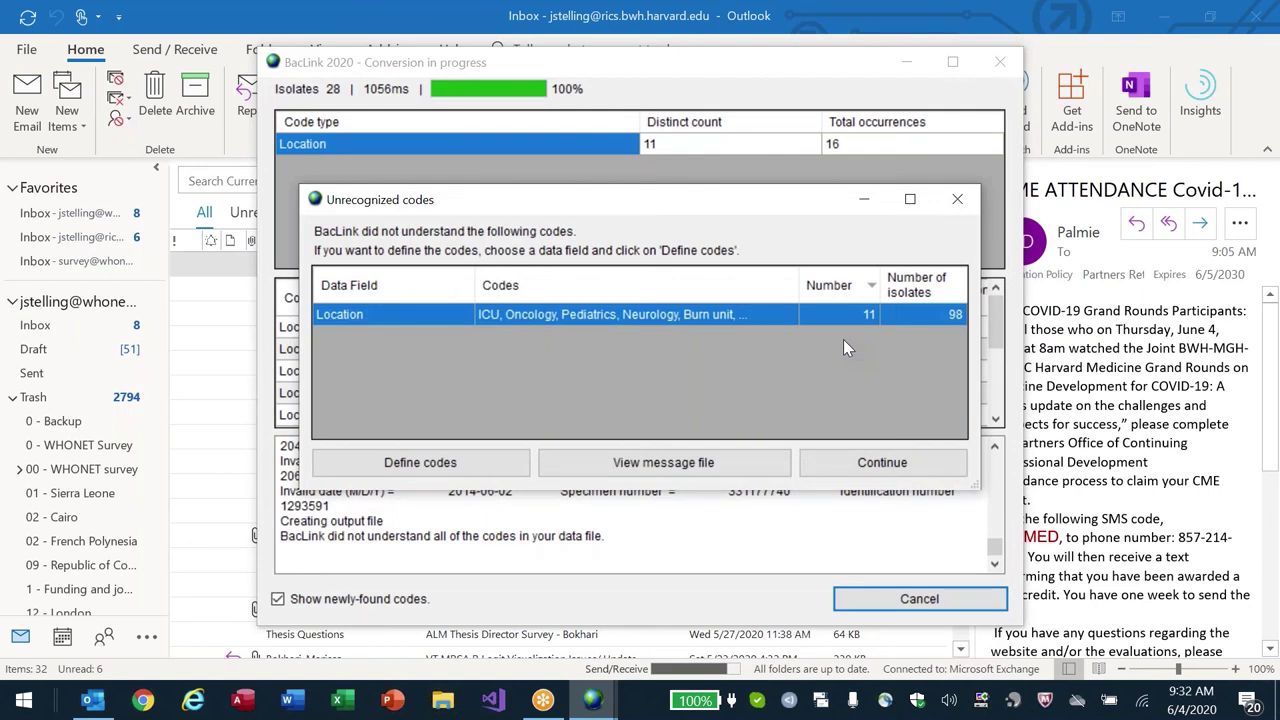
key("Return")
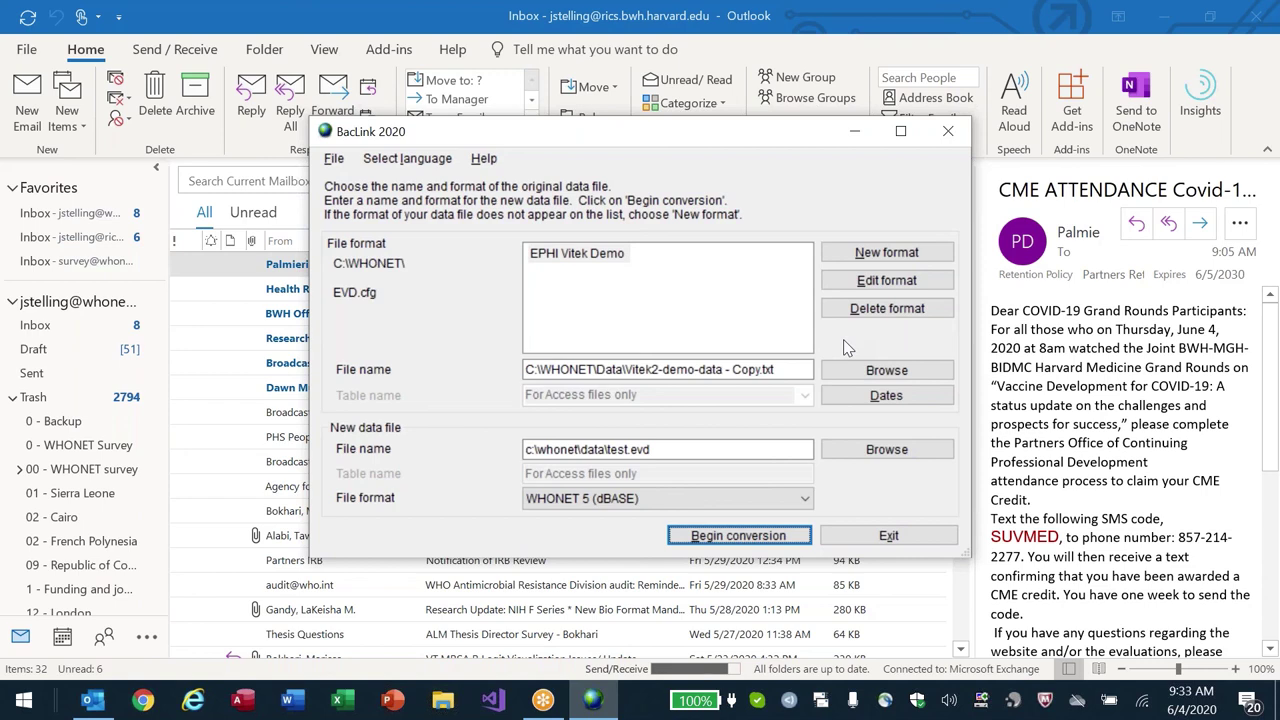
- Start another new format with the Vitek (Vitek 2, Vitek Compact) structure, examine its date field mappings, and close the file structure
left_click(884, 252)
left_click(432, 352)
left_click(638, 128)
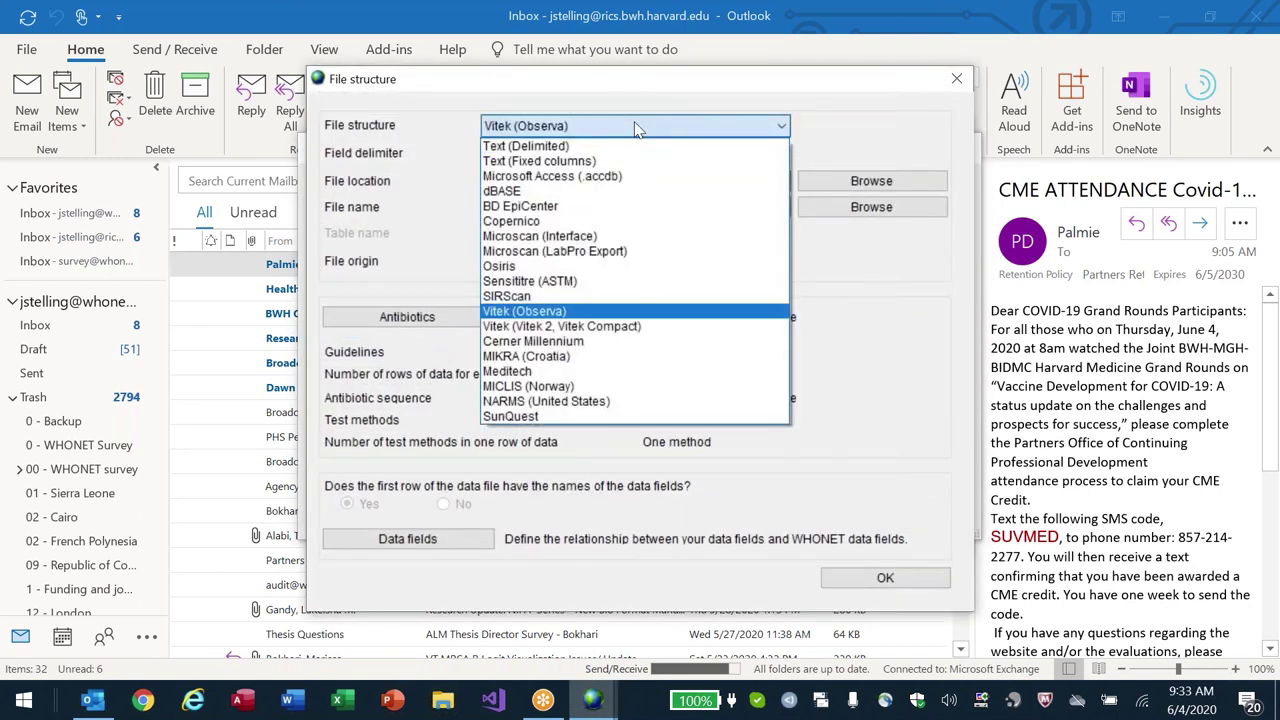
key("Down")
key("Return")
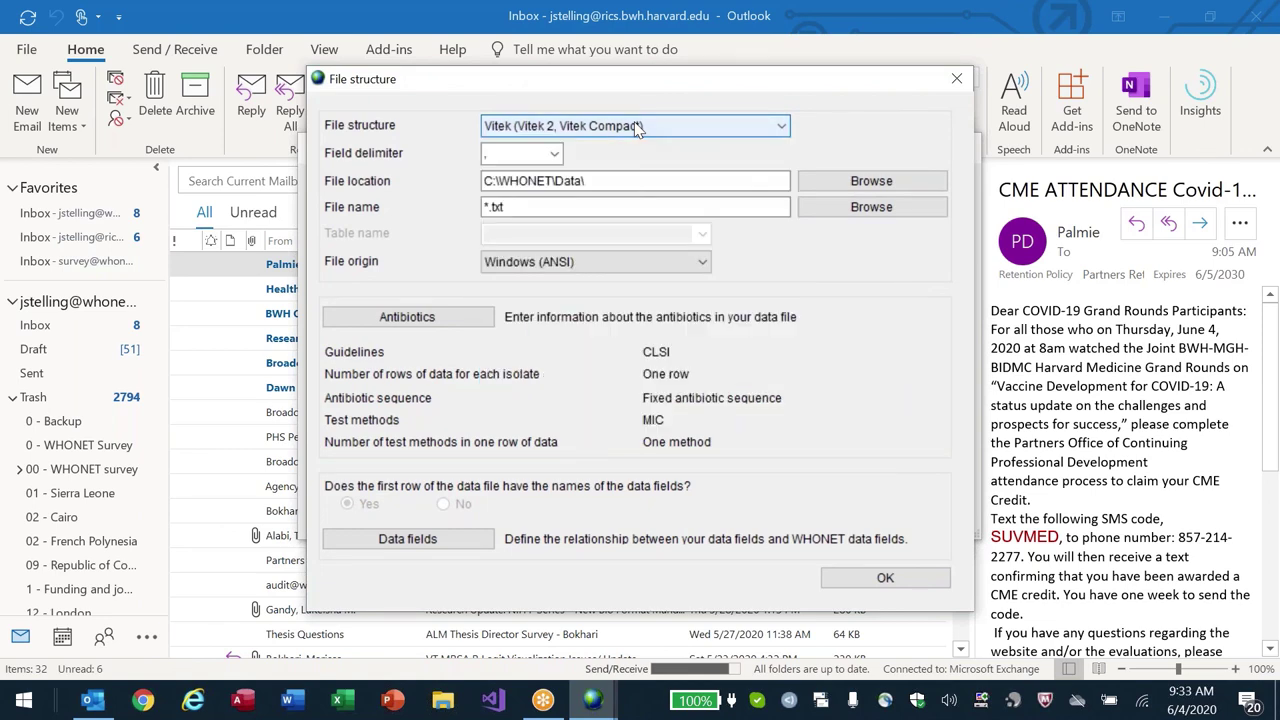
left_click(427, 541)
left_click(370, 368)
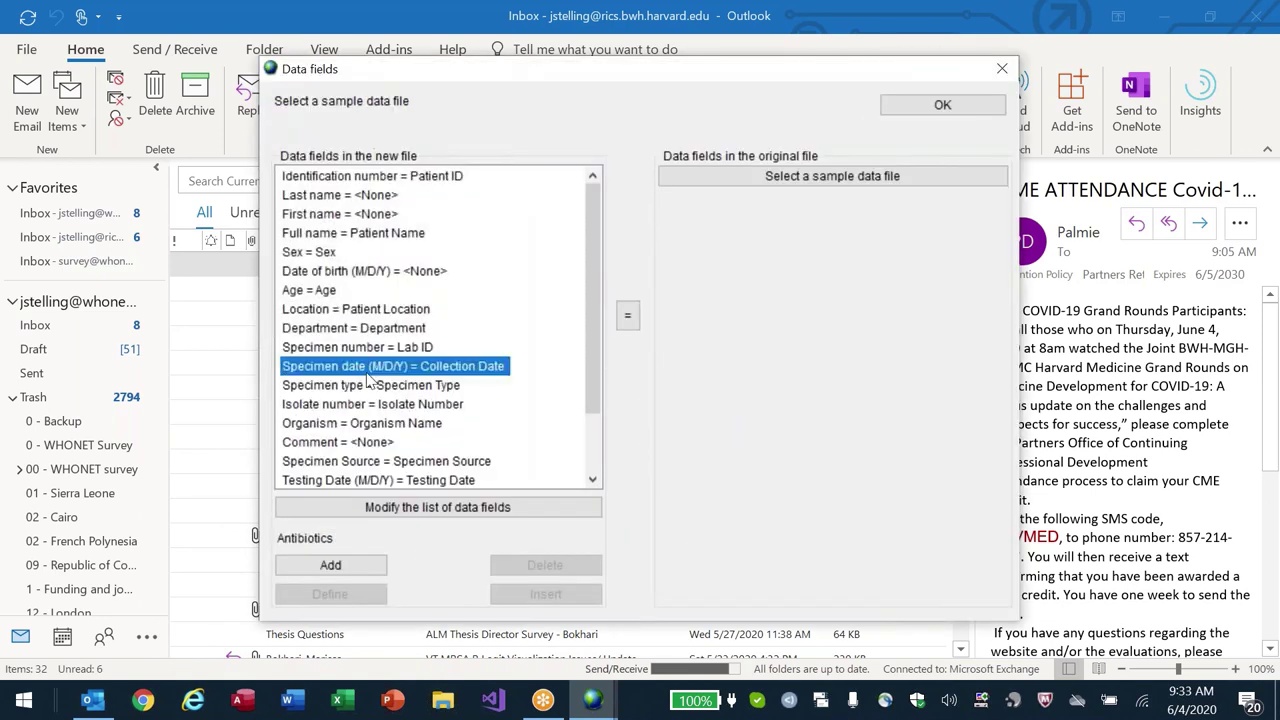
key("Tab")
key("alt")
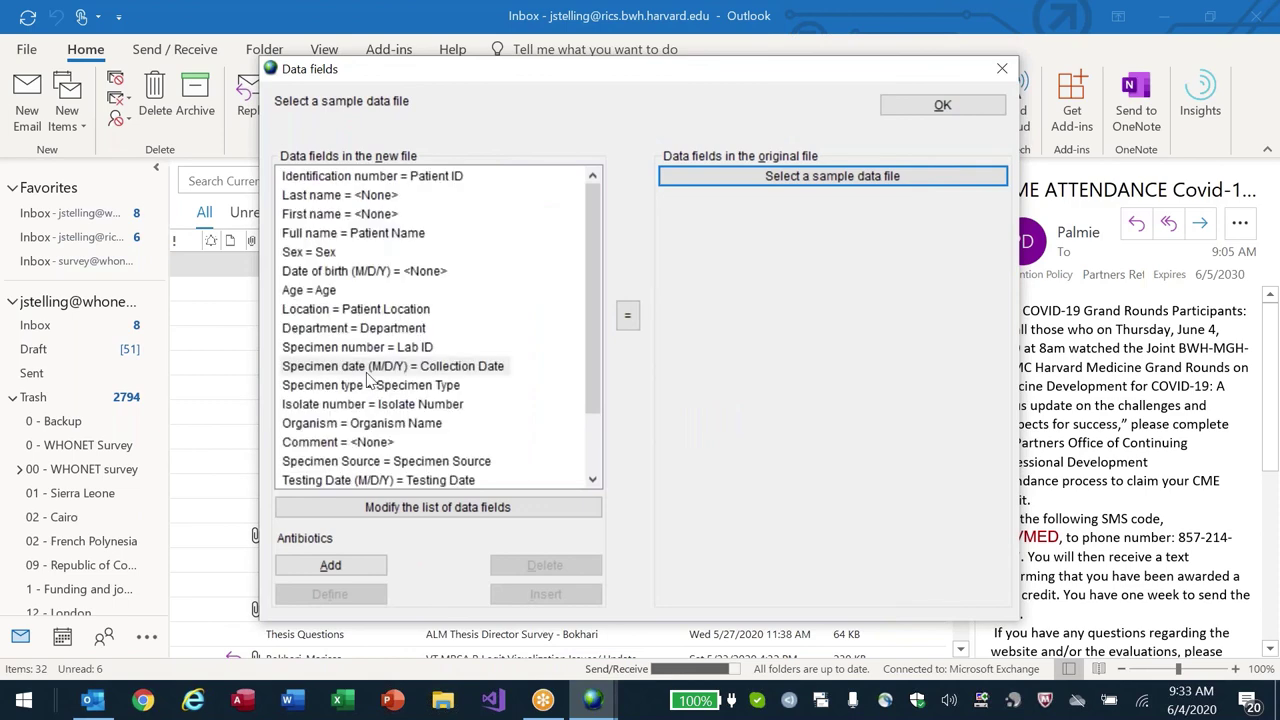
key("alt+F4")
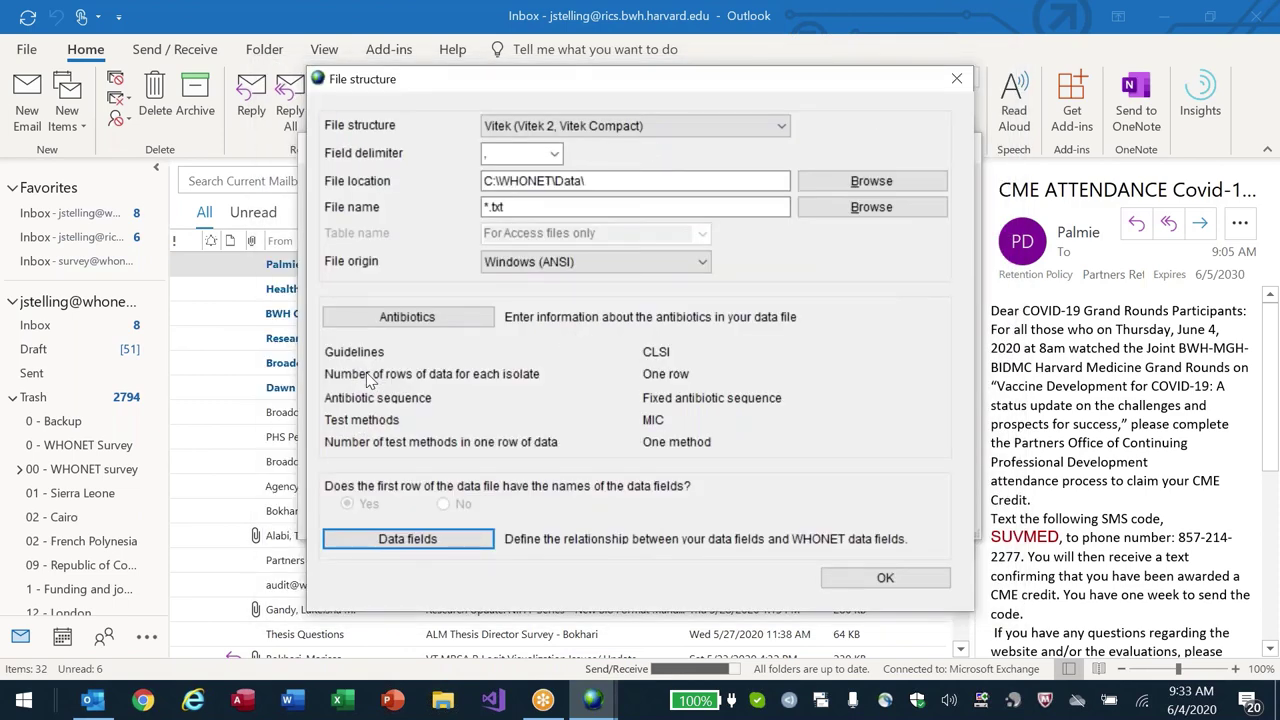
key("alt+F4")
- Create and view the new format's antibiotic code dictionary, leave the configuration, and reselect the EPHI Vitek Demo format
left_click(370, 377)
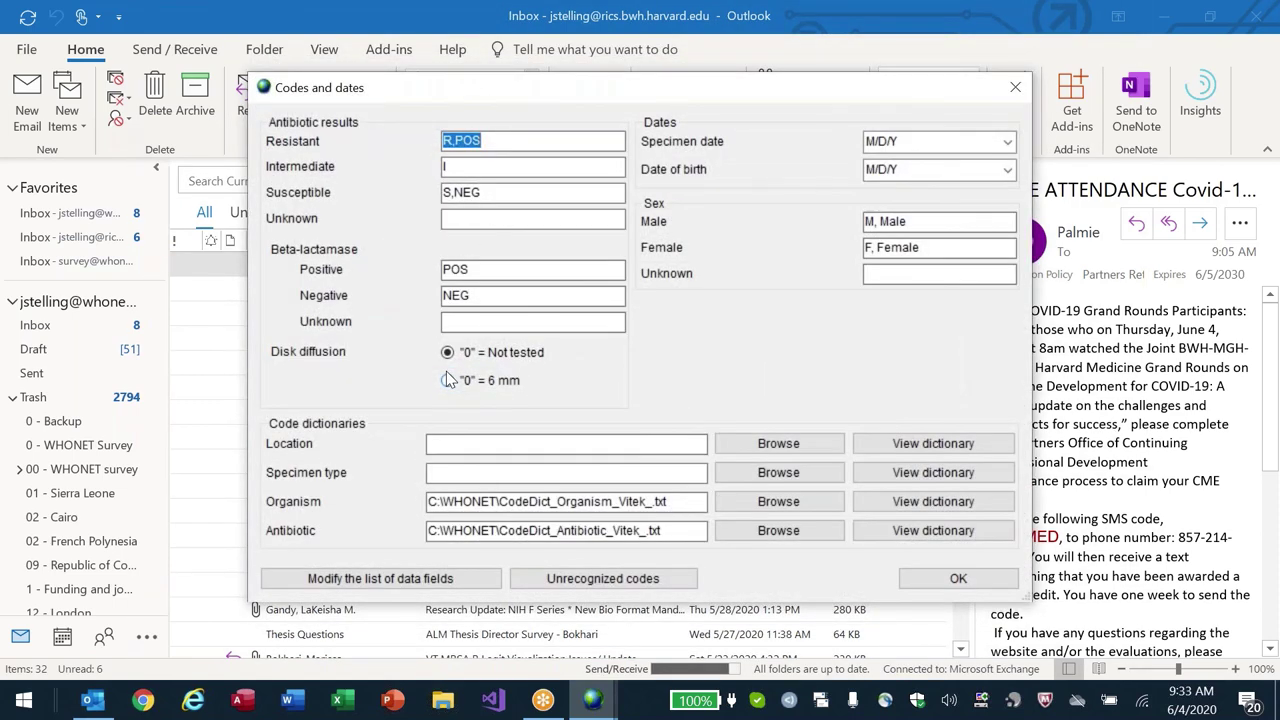
left_click(946, 530)
left_click(634, 417)
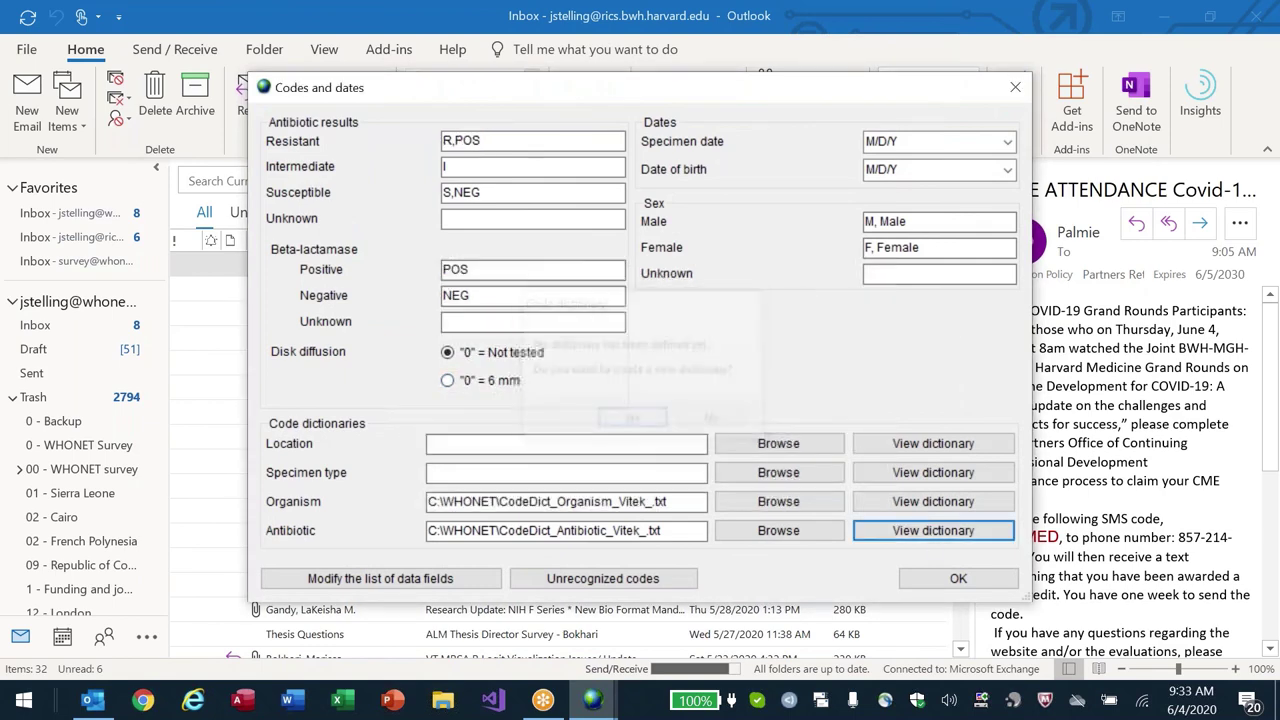
key("Return")
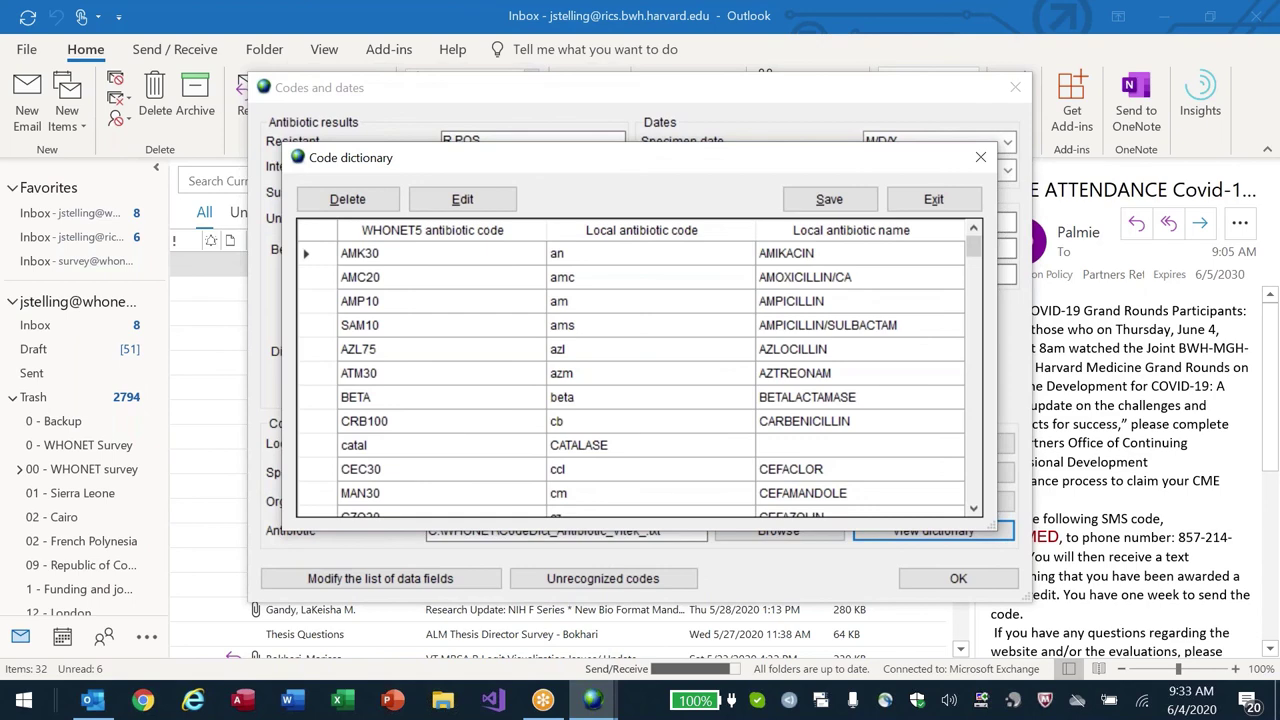
key("alt+F4")
key("alt+F4")
key("alt+F4")
key("Return")
left_click(610, 256)
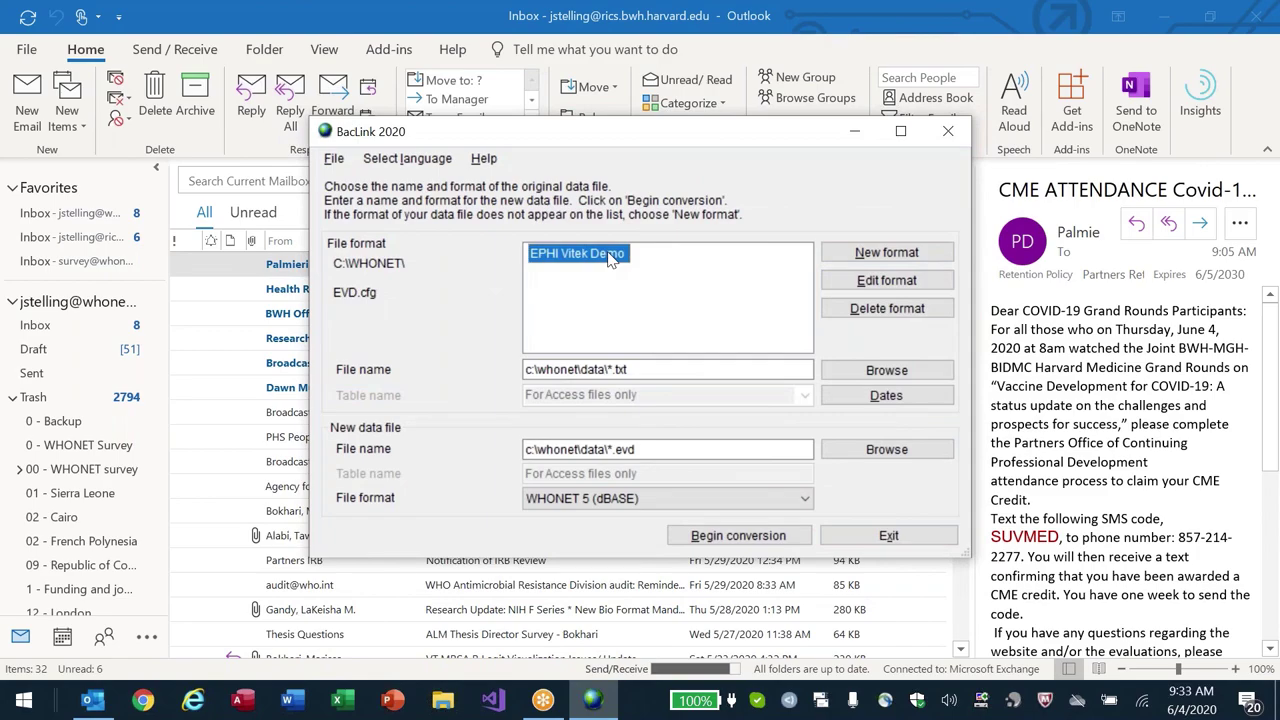
- Show the desktop and open the c:\whonet folder in File Explorer
key("super+d")
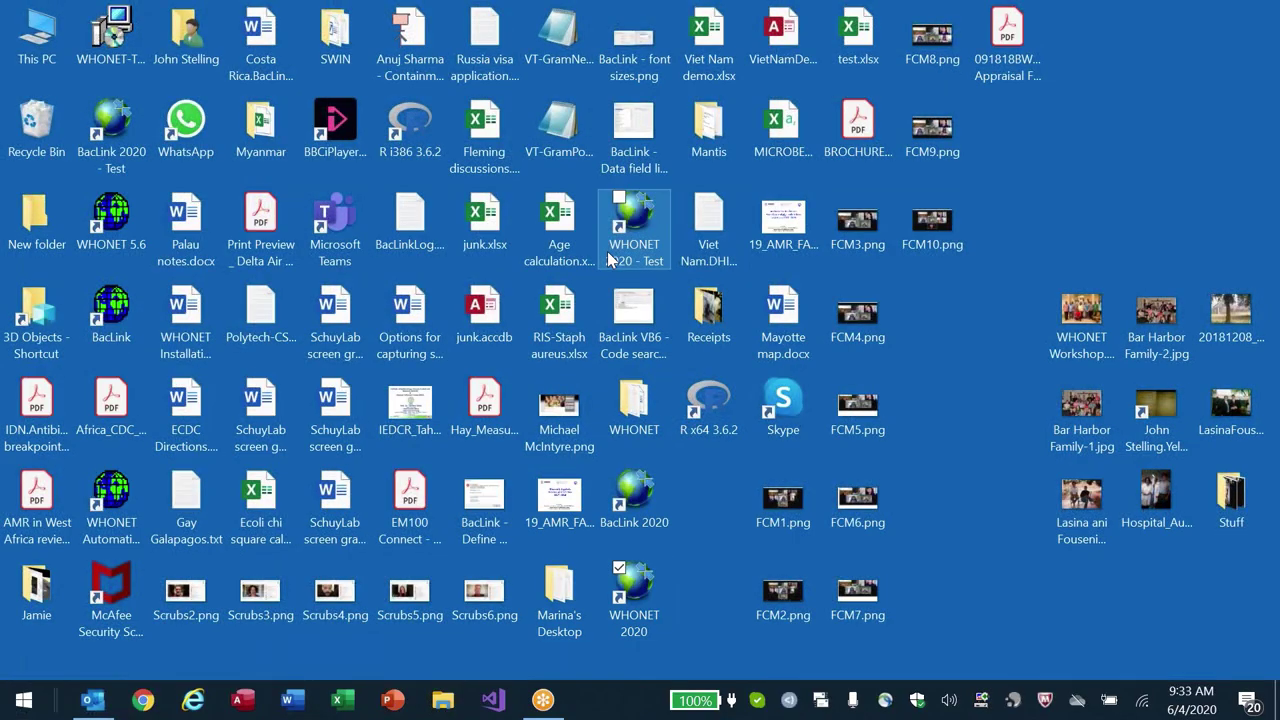
key("super+e")
key("alt+d")
type("c:\\whonet")
key("Return")
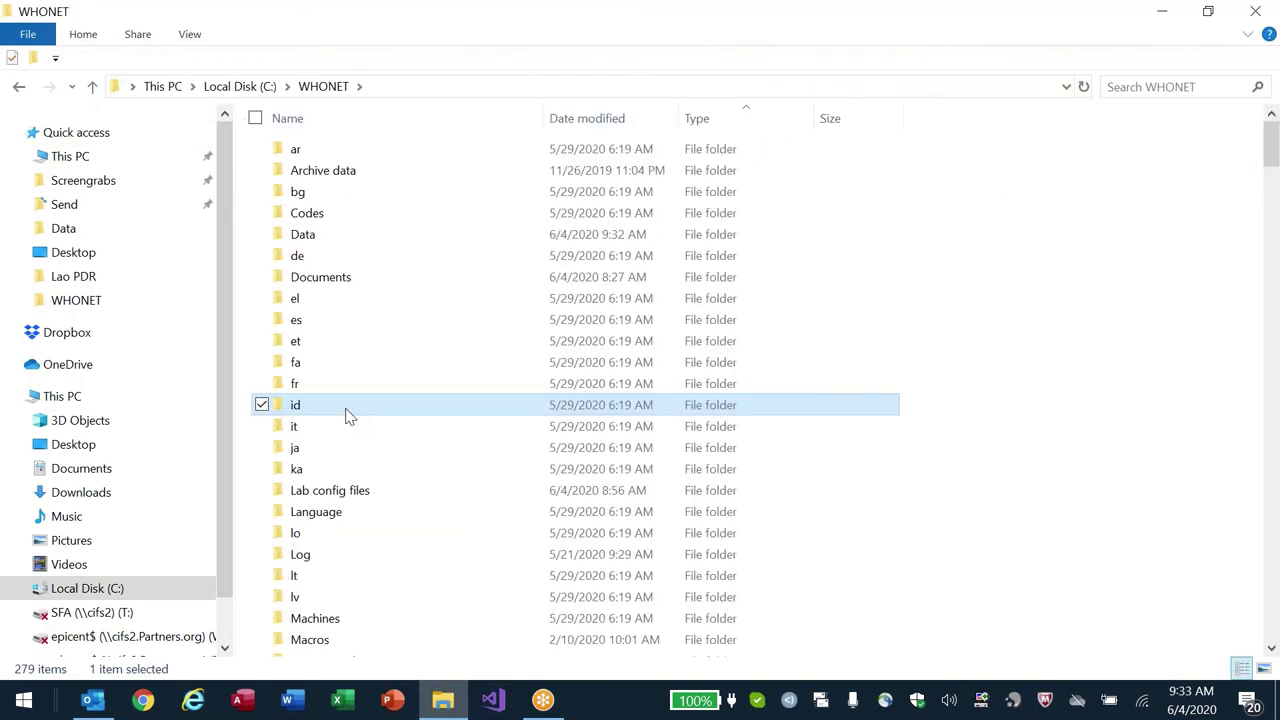
- Locate and select the EVD.cfg configuration file in the WHONET folder
type("evd")
key("Down")
key("Up")
key("Up")
key("Up")
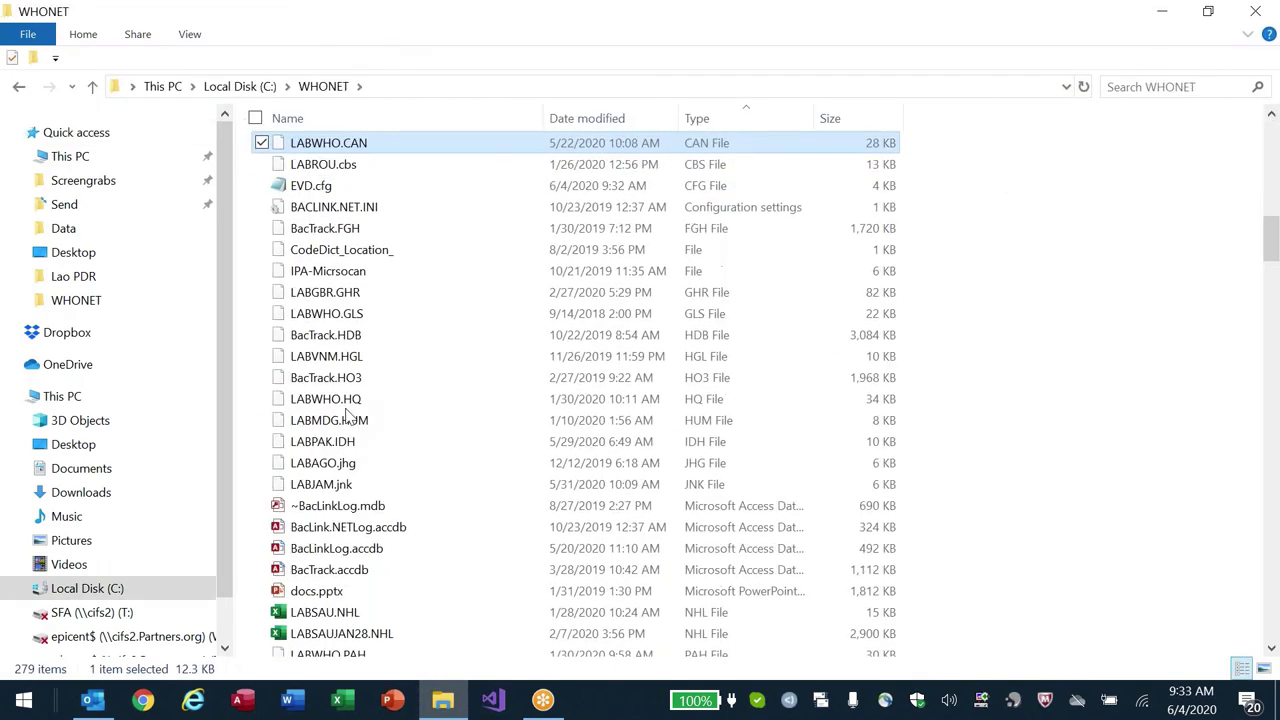
key("Down")
key("Down")
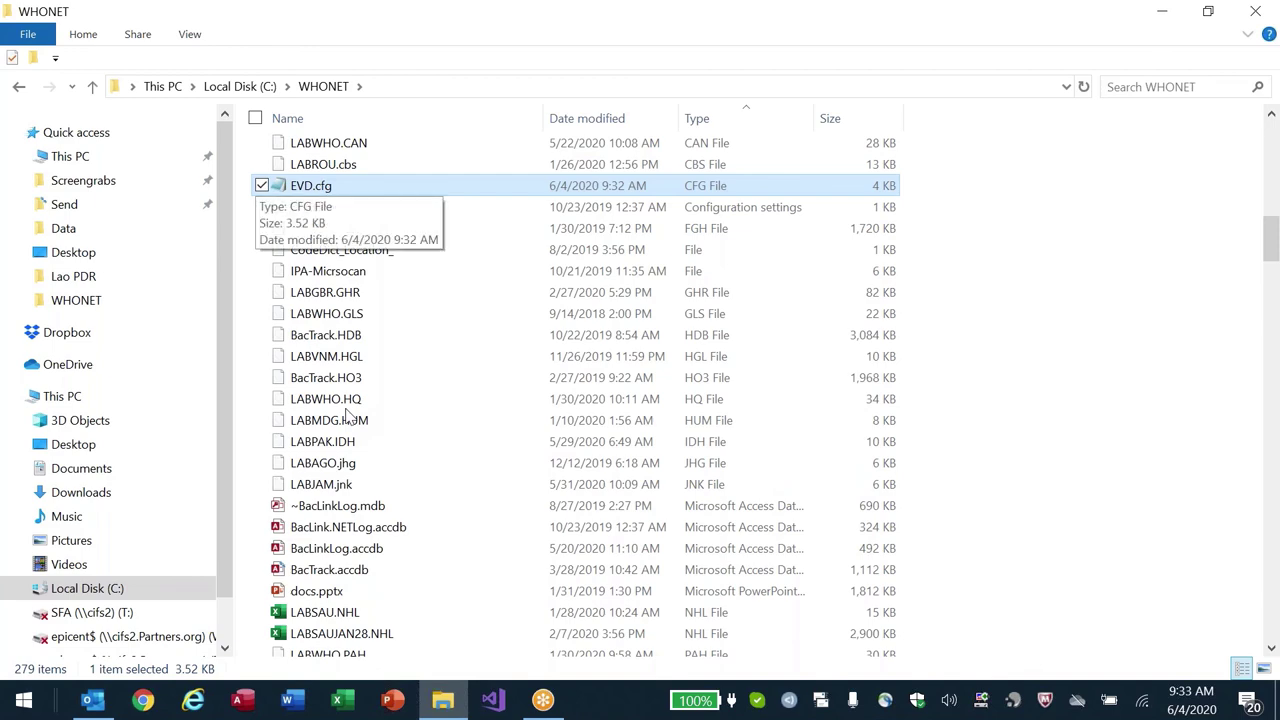
- Look through the type-sorted WHONET files for the code dictionary files
key("c")
key("Down")
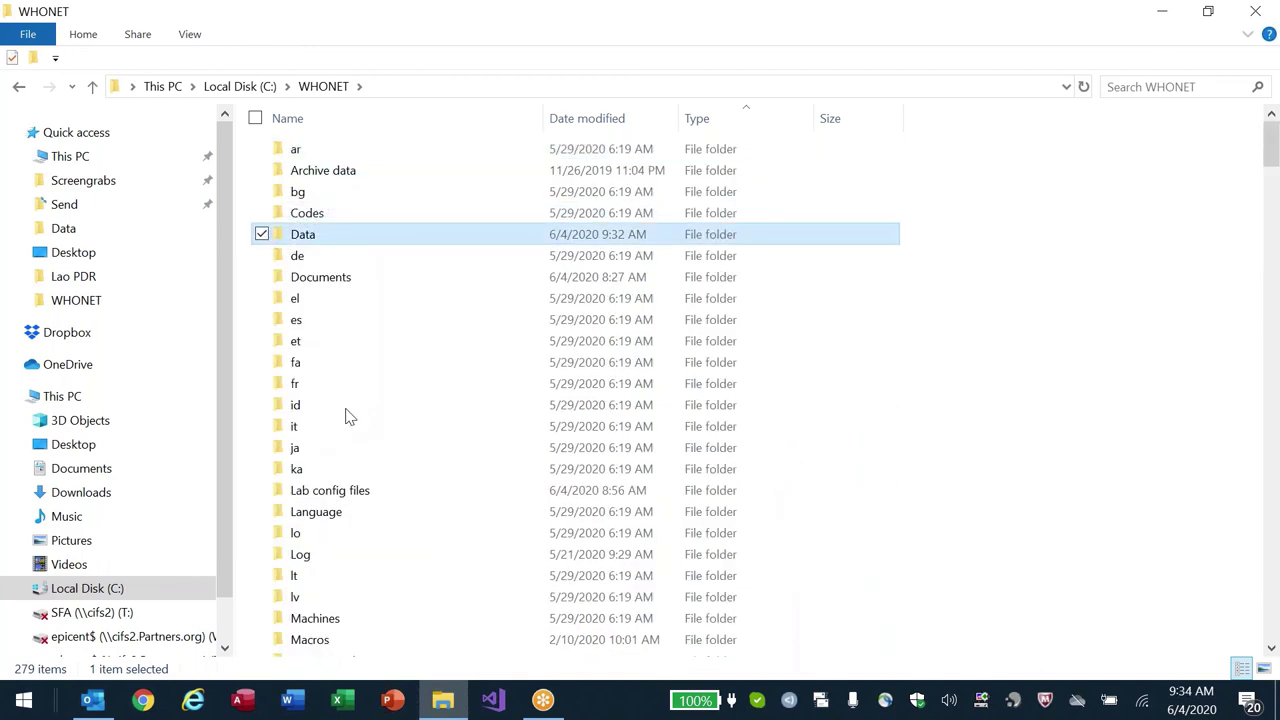
key("c")
key("Down")
key("Up")
key("Up")
key("Up")
key("Down")
key("Down")
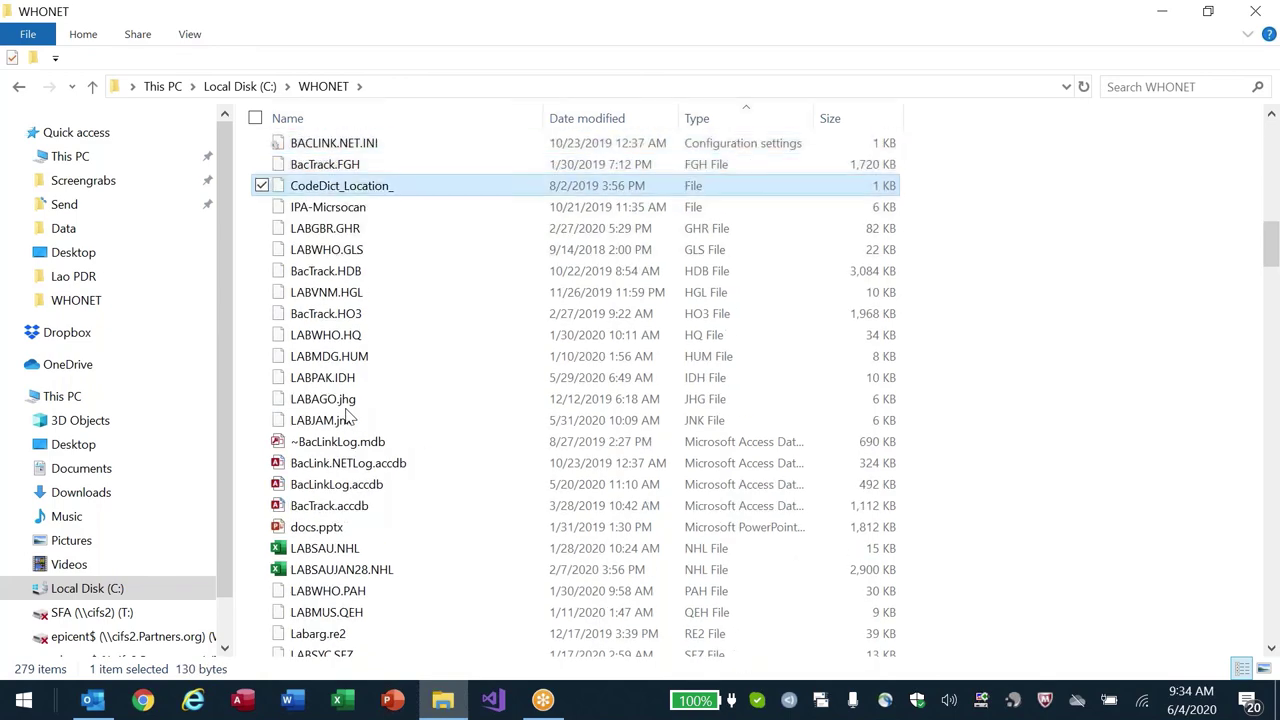
key("Down")
key("Down")
key("Down")
key("Down")
key("Down")
key("Down")
key("Down")
key("Down")
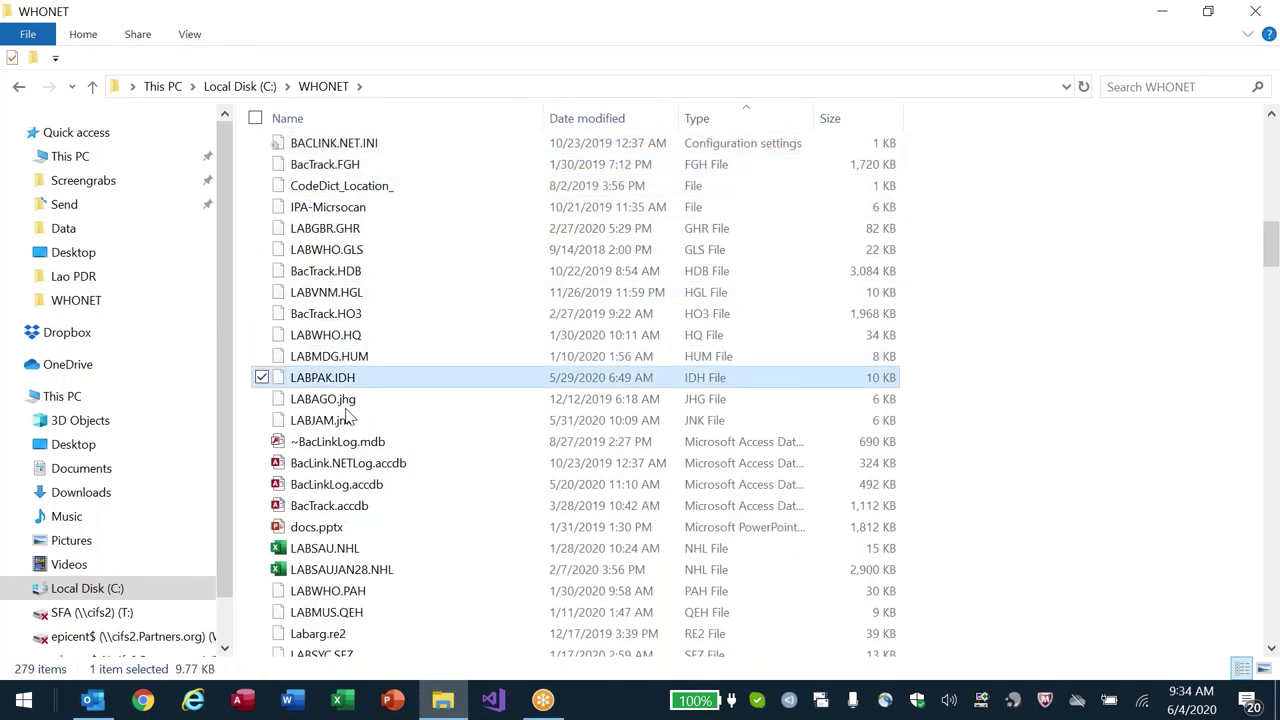
- Sort the WHONET folder by name and select the antibiotic dictionaries from CodeDict_Antibiotic_Vitek_.txt through CodeDict_Antibiotic_Vitek_ind.txt
left_click(355, 118)
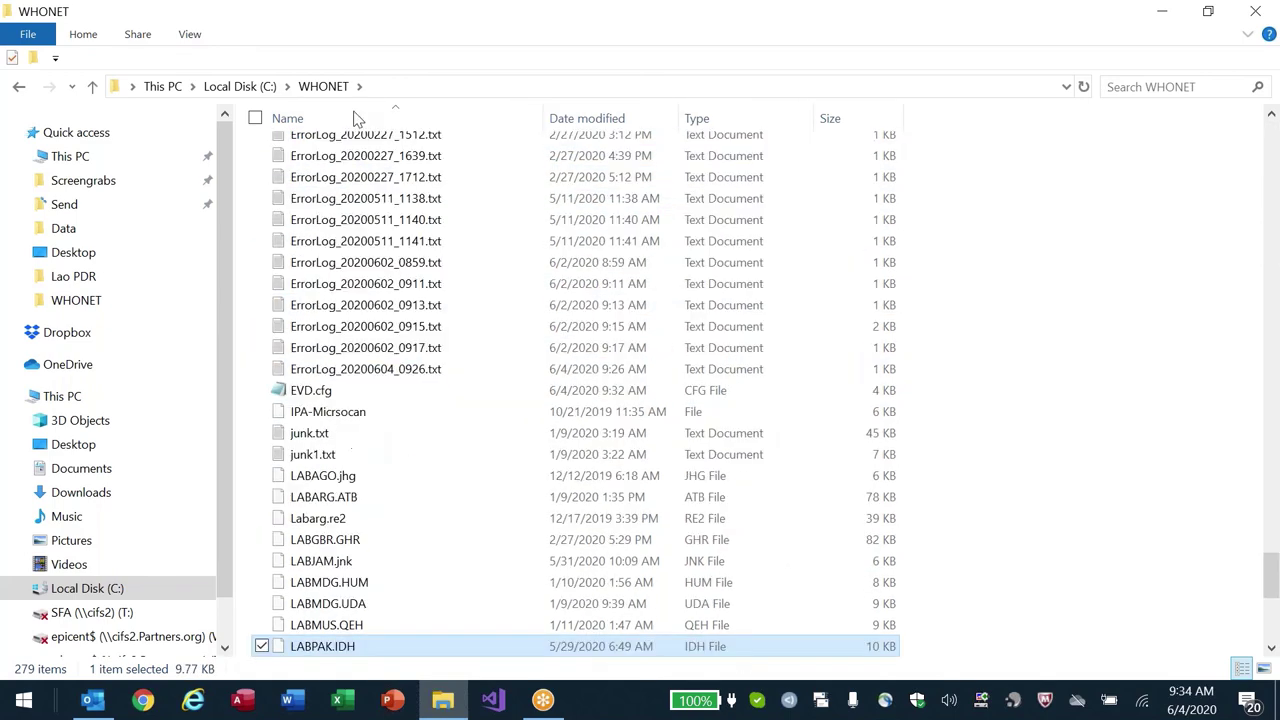
key("Home")
key("Down")
key("Down")
key("Down")
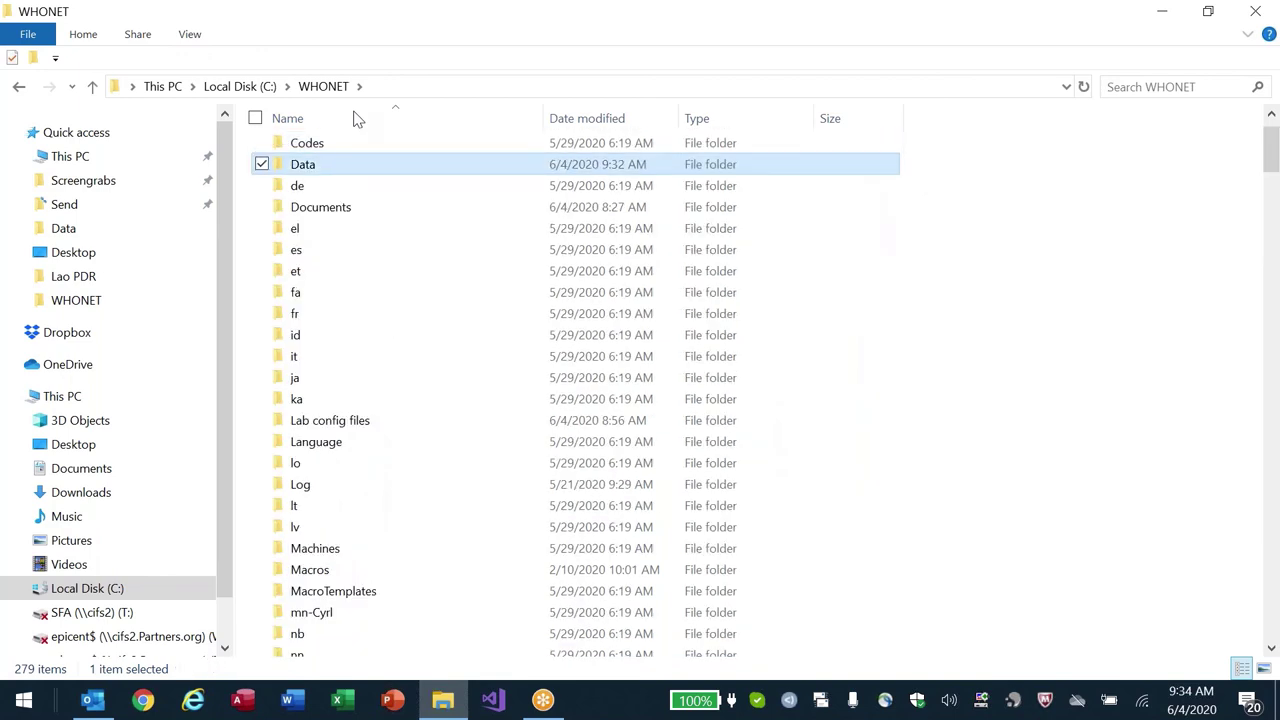
key("Page_Down")
key("Page_Down")
key("Up")
key("Up")
key("Up")
key("Up")
key("Up")
key("Up")
key("shift+Down")
key("shift+Down")
key("shift+Down")
key("shift+Down")
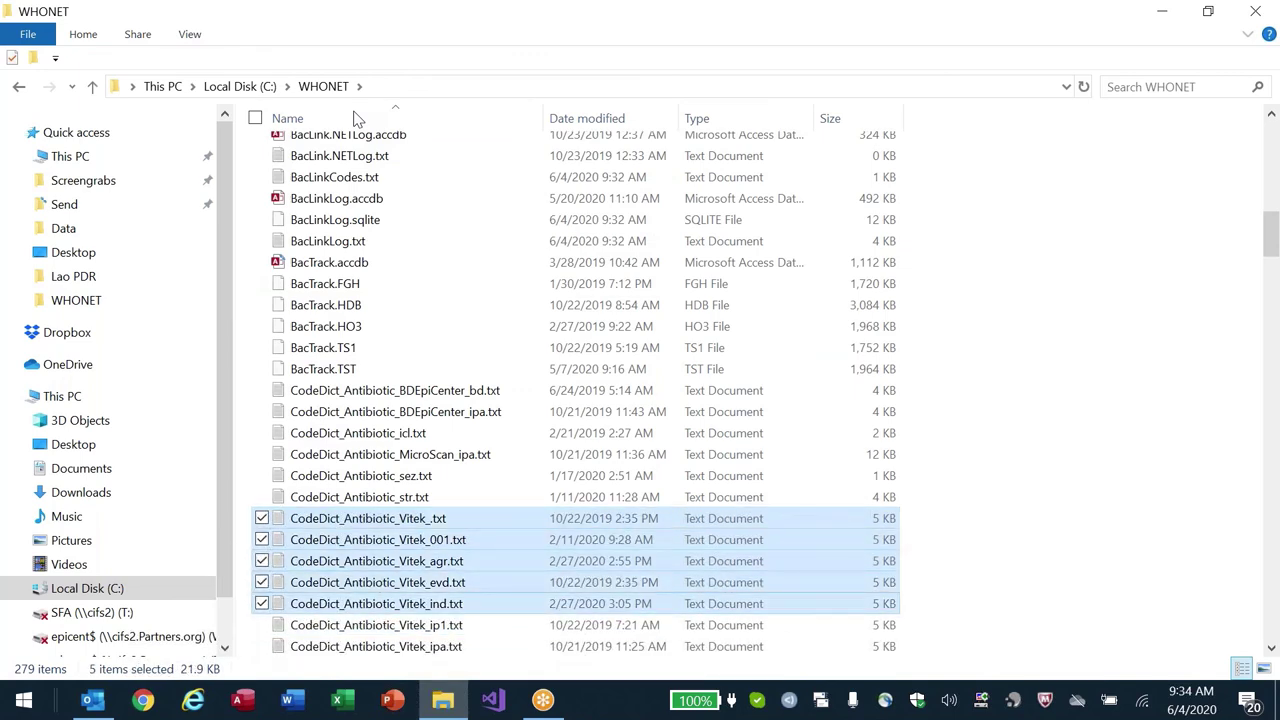
- Open the Machines subfolder of the WHONET folder
key("Home")
key("Down")
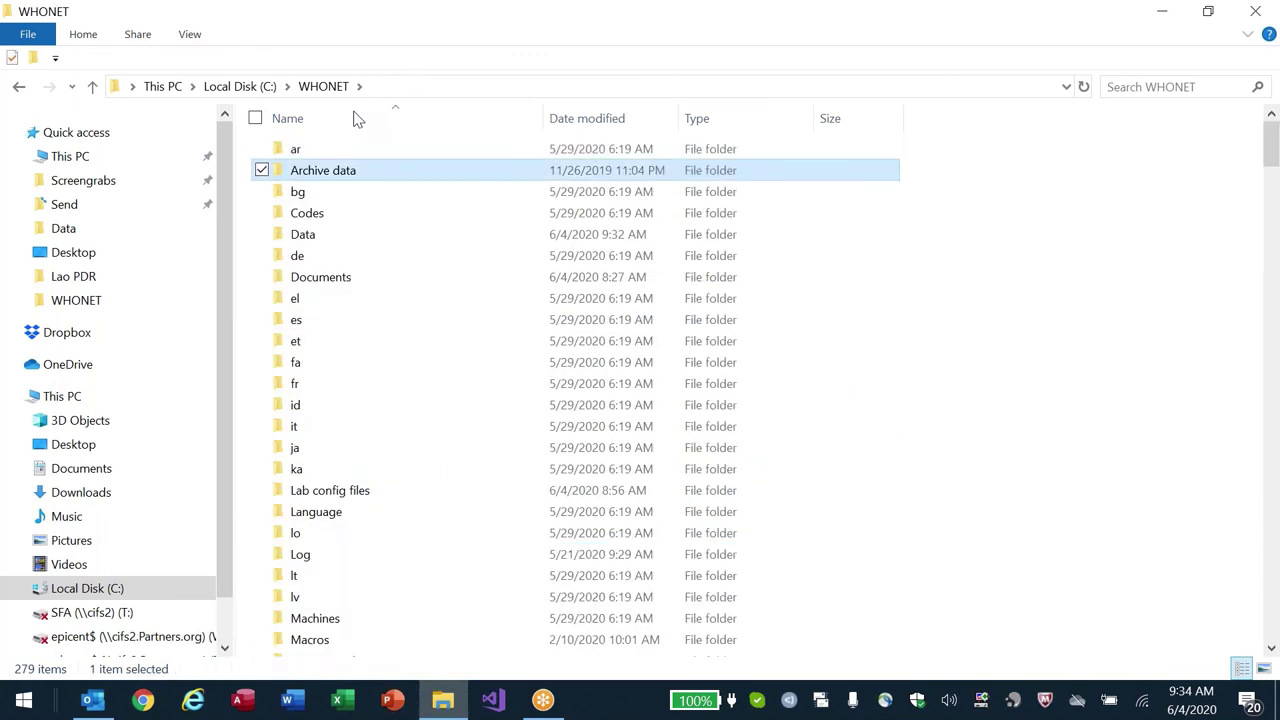
key("m")
key("Return")
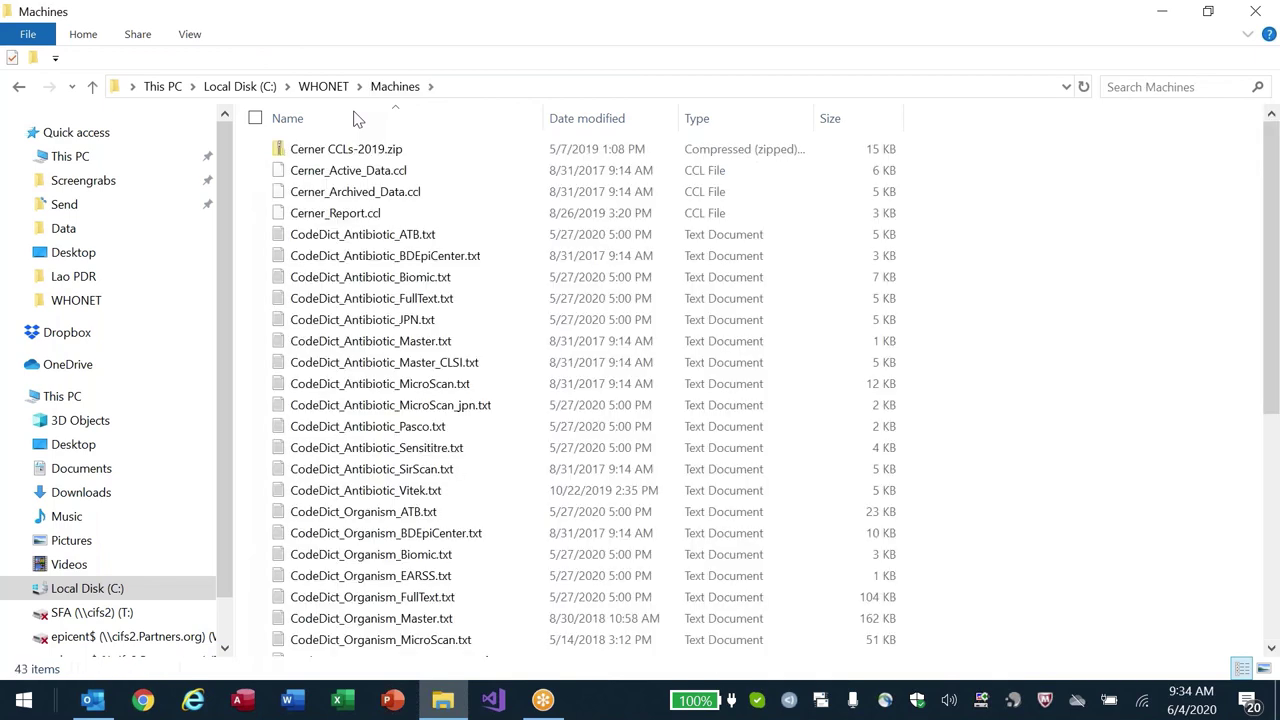
- Examine the default antibiotic and organism code dictionary files for the different instruments in the Machines folder
key("Down")
key("Down")
key("Down")
key("Down")
key("Down")
key("Down")
key("Down")
key("Down")
key("Up")
key("Down")
key("Down")
key("Down")
key("Down")
key("Down")
key("Down")
key("Down")
key("Down")
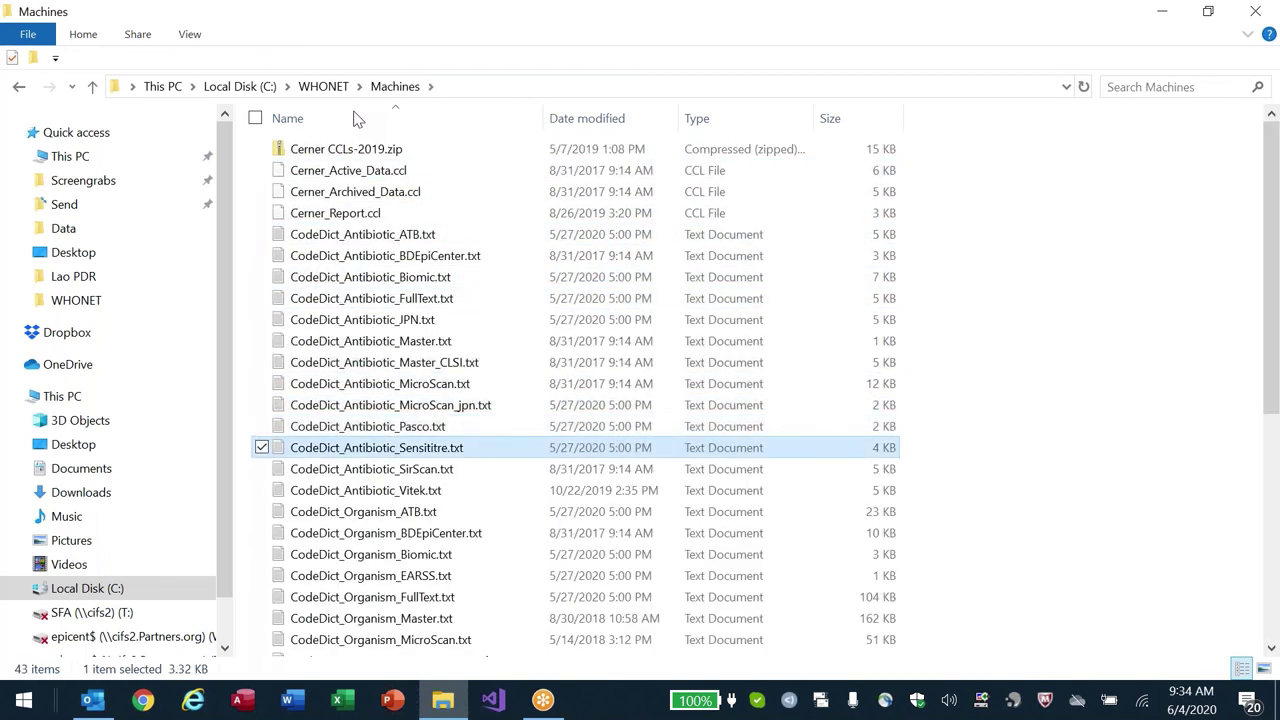
key("Up")
key("Up")
key("Up")
key("Up")
key("Up")
key("Up")
key("Up")
key("Up")
key("Up")
key("Up")
key("Down")
key("Down")
key("Down")
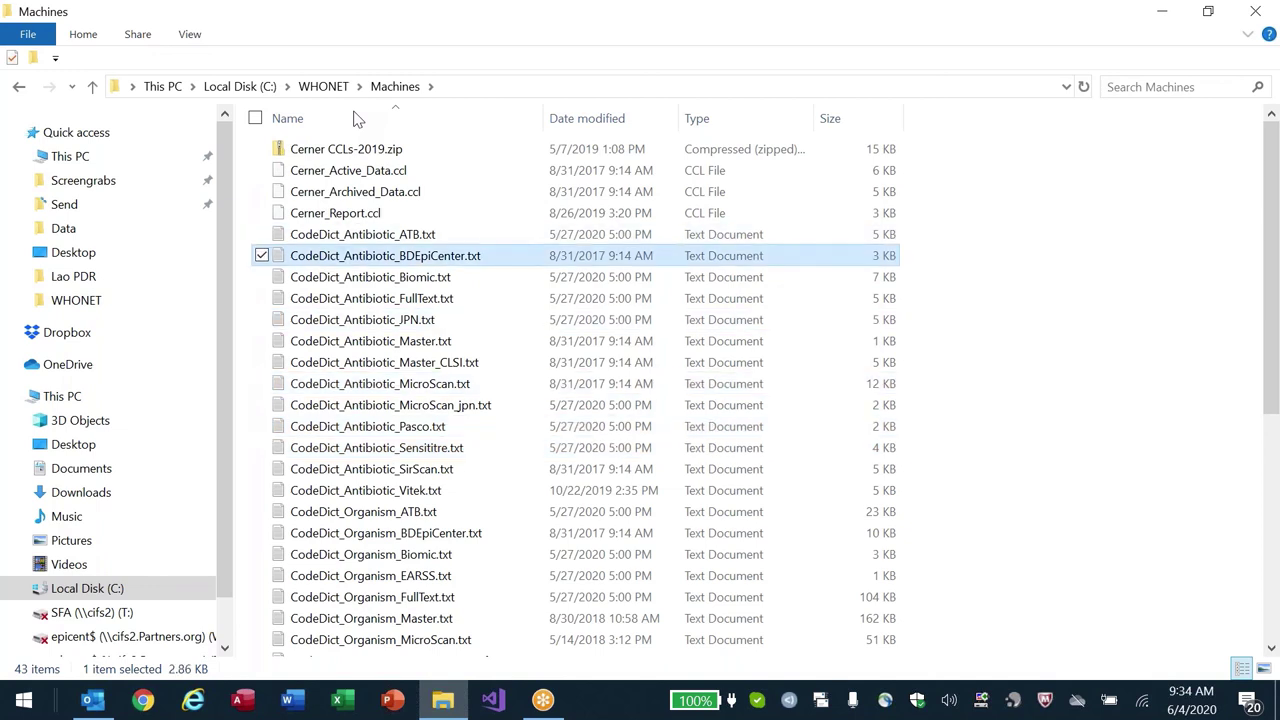
key("Down")
key("Down")
key("Down")
key("Down")
key("Down")
key("Down")
key("Down")
key("Down")
key("Down")
key("Down")
key("Down")
key("Down")
key("Down")
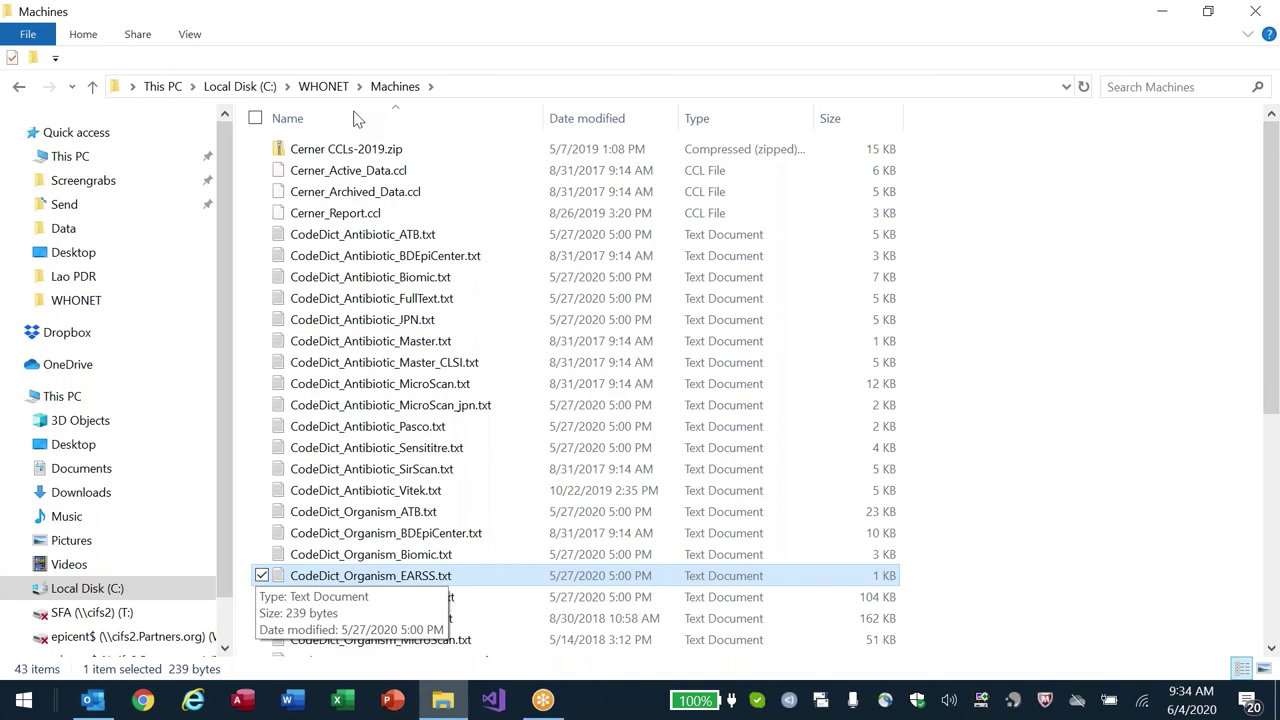
- Return to the WHONET folder and select the EVD.cfg file
left_click(318, 84)
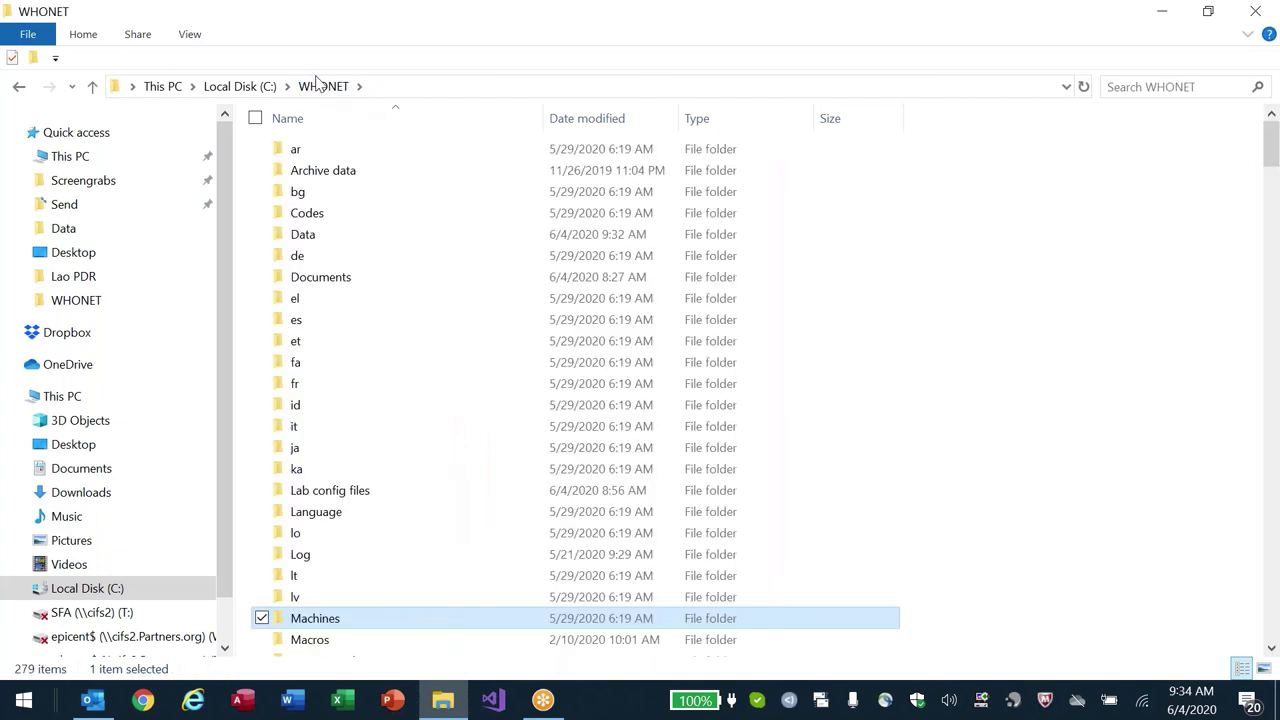
type("errev")
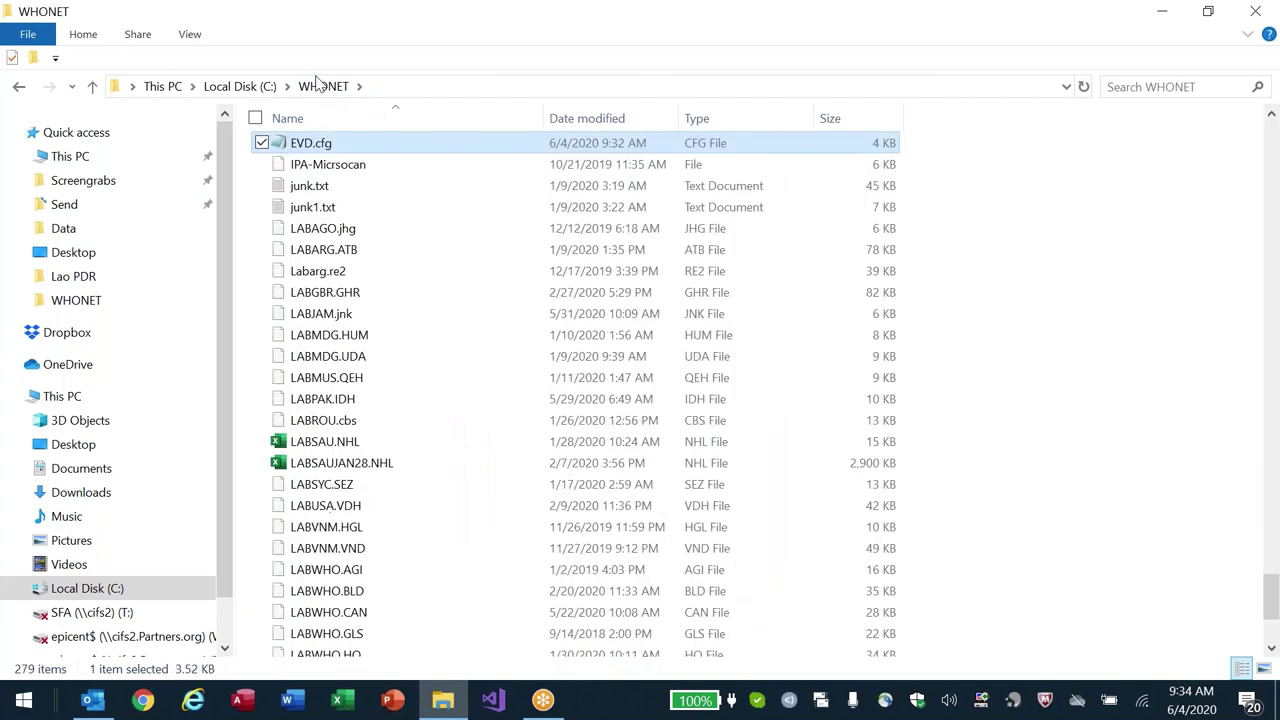